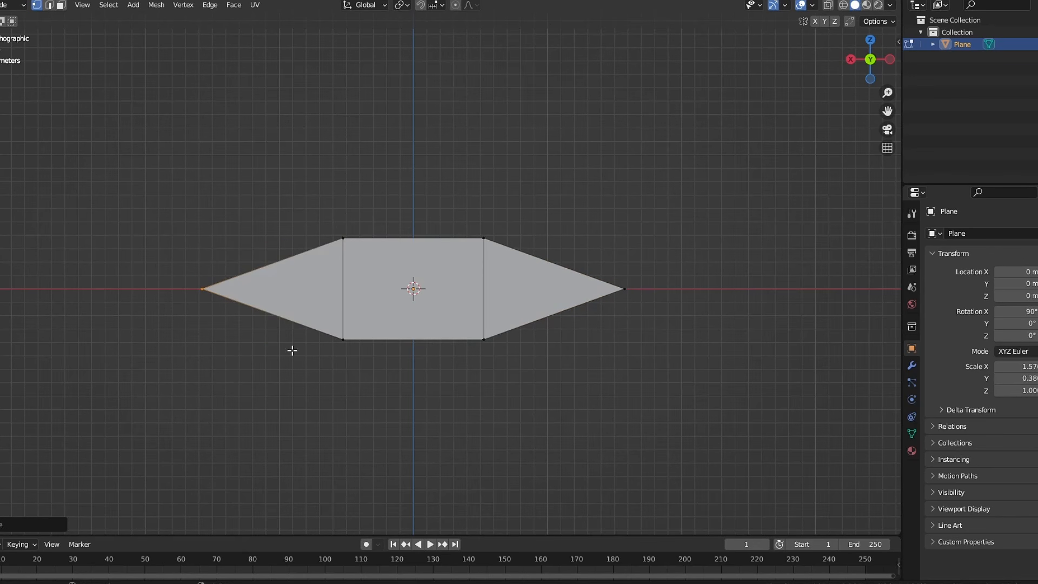
# - Add a centred loop cut running lengthwise from one pointed tip of the shape to the other
pyautogui.hotkey('ctrl', 'r')
pyautogui.click(485, 289)
pyautogui.rightClick(464, 287)
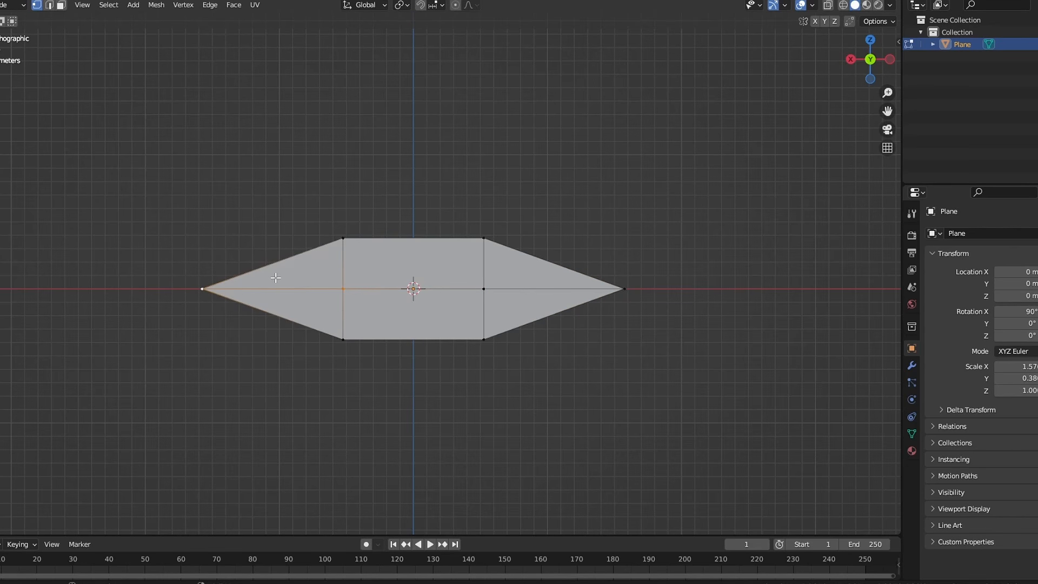
# - Subdivide the centre edge of each triangular end to add a midpoint vertex on both sides
pyautogui.rightClick(292, 286)
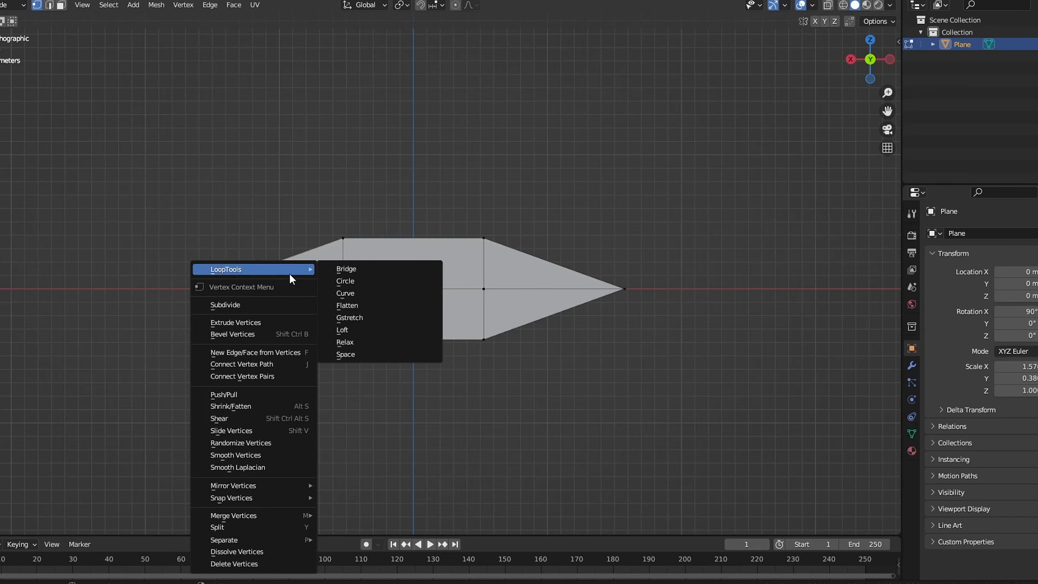
pyautogui.click(274, 301)
pyautogui.moveTo(643, 279); pyautogui.dragTo(474, 308)
pyautogui.rightClick(474, 308)
pyautogui.click(475, 308)
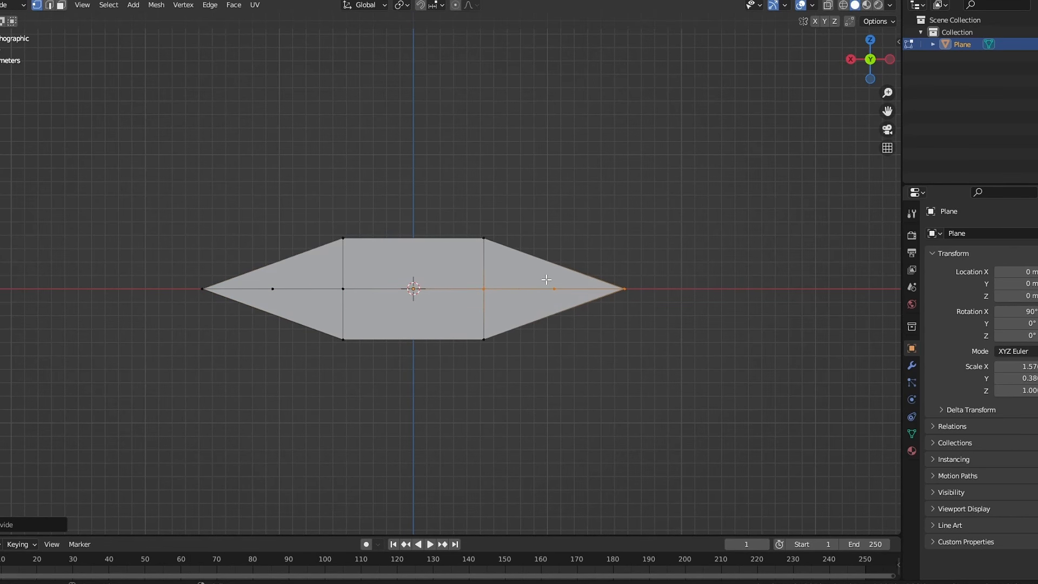
pyautogui.hotkey('ctrl', 'r')
pyautogui.scroll(1, 412, 246)
pyautogui.scroll(-1, 412, 245)
pyautogui.press('Escape')
# - Move the right corner column and the midpoint vertex beside it along X toward the right tip
pyautogui.moveTo(538, 213); pyautogui.dragTo(452, 371)
pyautogui.keyDown('shift'); pyautogui.moveTo(575, 241); pyautogui.dragTo(497, 330); pyautogui.keyUp('shift')
pyautogui.press('g')
pyautogui.press('x')
pyautogui.click(506, 338)
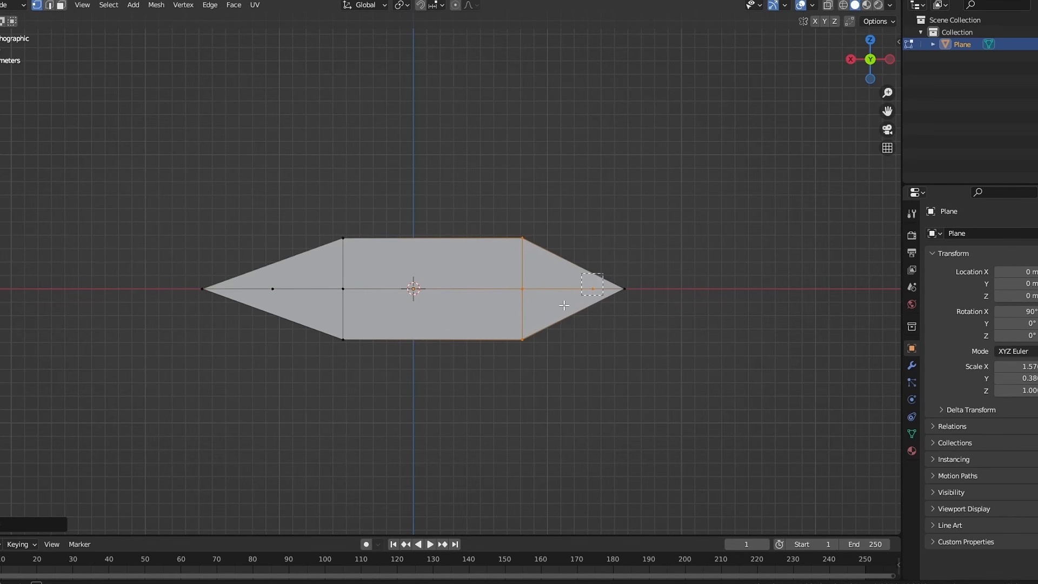
# - Add a vertical loop cut at the shape's centre and rip the mesh apart along it
pyautogui.click(431, 247)
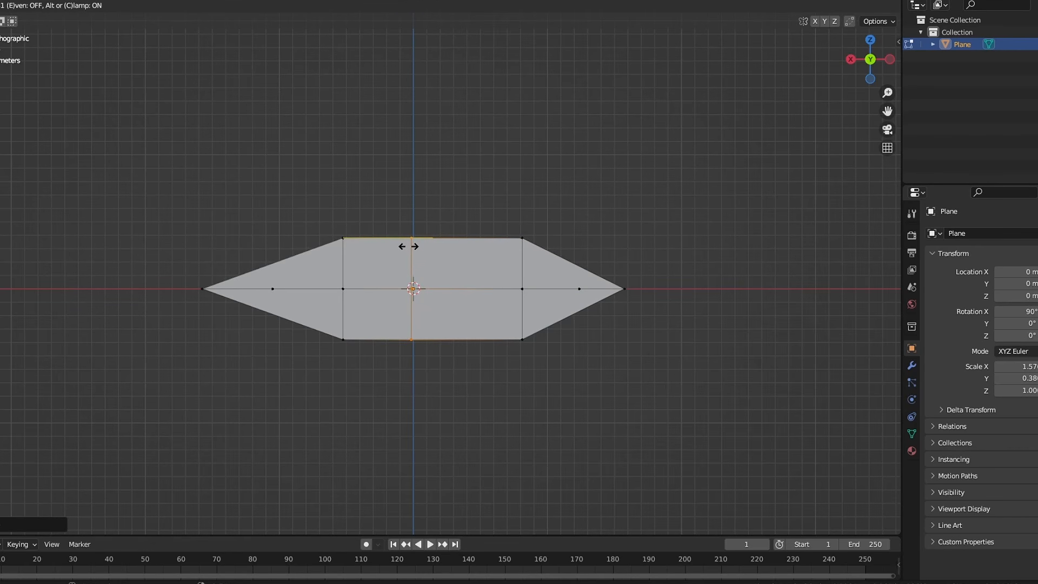
pyautogui.click(410, 245)
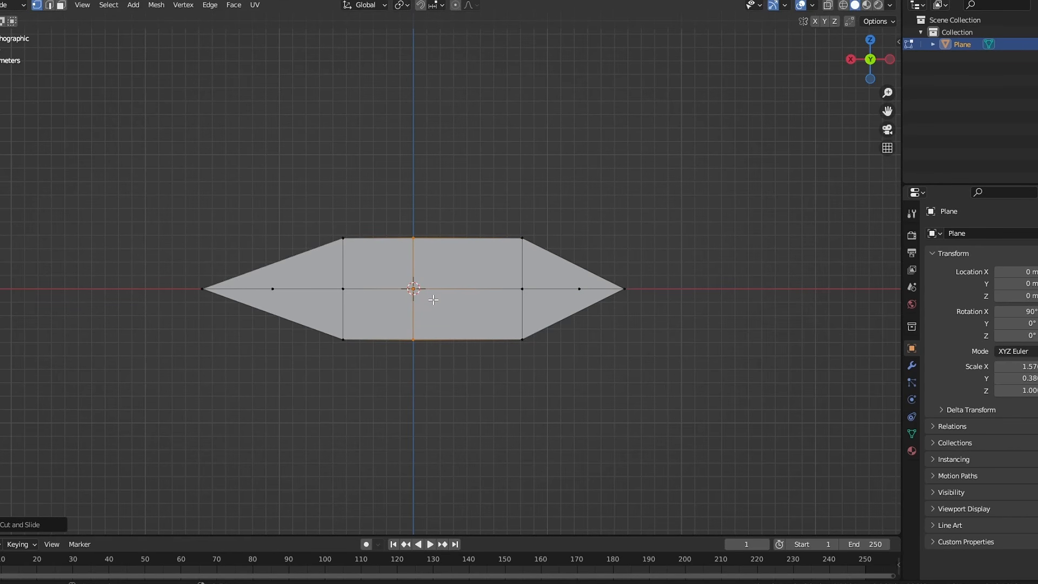
pyautogui.press('v')
pyautogui.rightClick(463, 292)
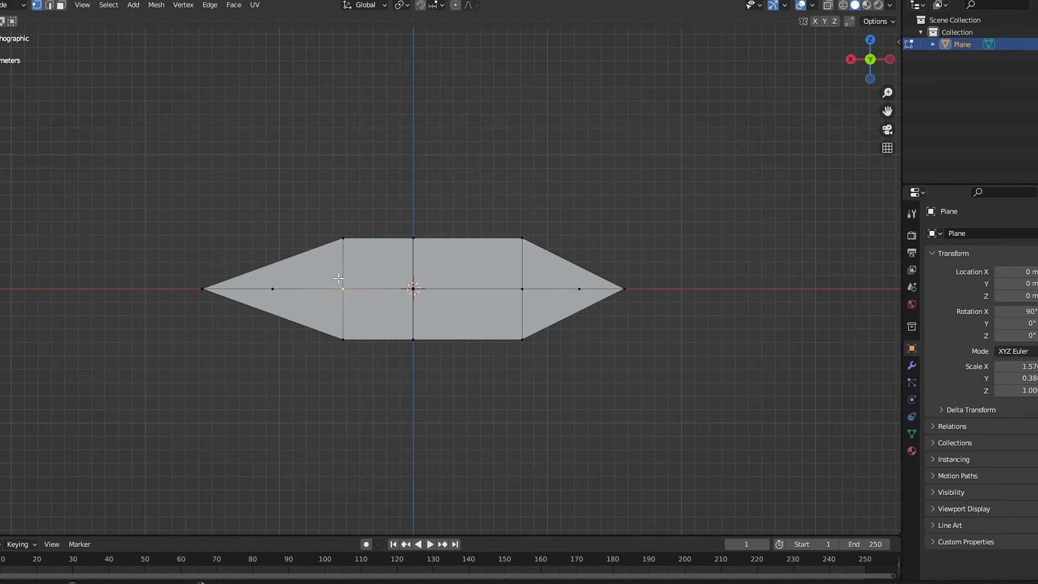
# - Delete all vertices of the detached left half of the mesh
pyautogui.press('l')
pyautogui.press('x')
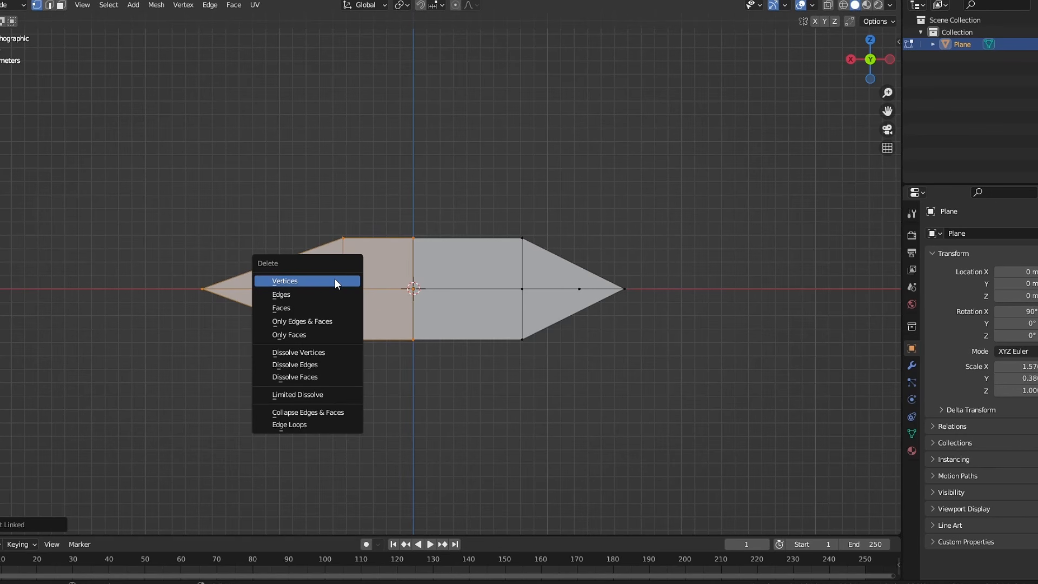
pyautogui.click(335, 278)
# - Add a Mirror modifier on the X axis and enable Clipping
pyautogui.click(911, 366)
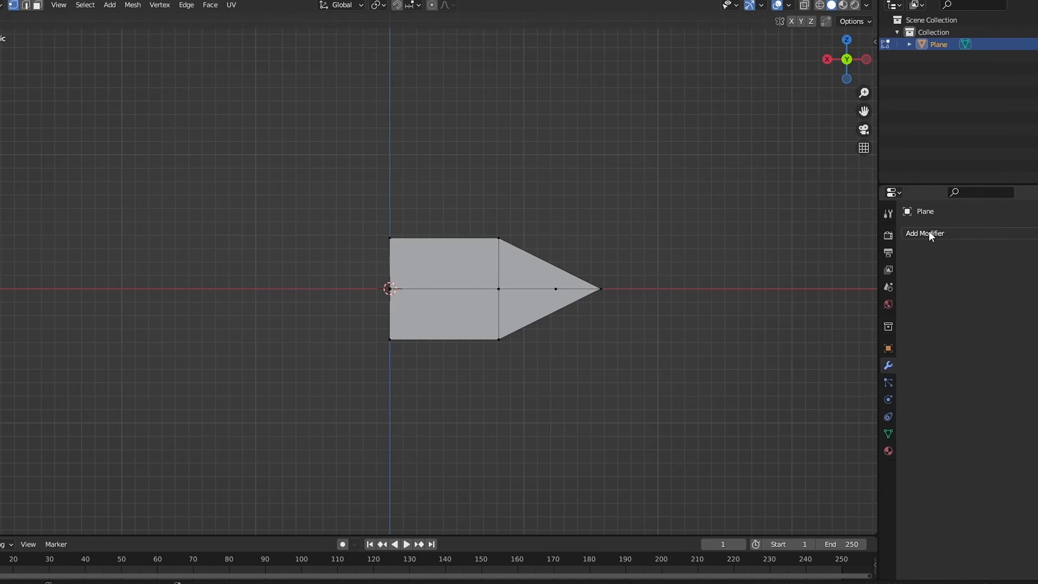
pyautogui.click(955, 233)
pyautogui.click(800, 374)
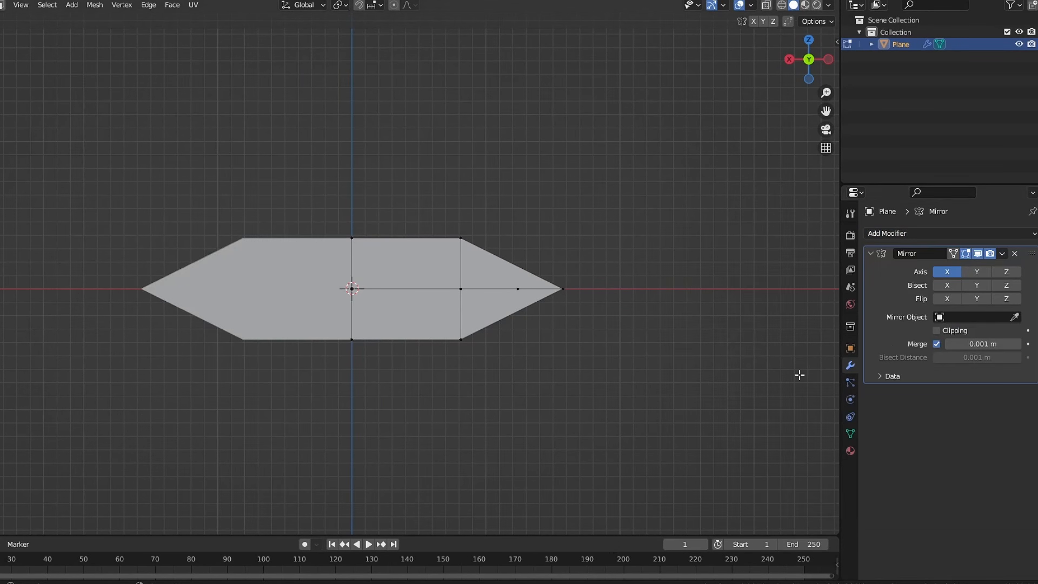
pyautogui.click(941, 331)
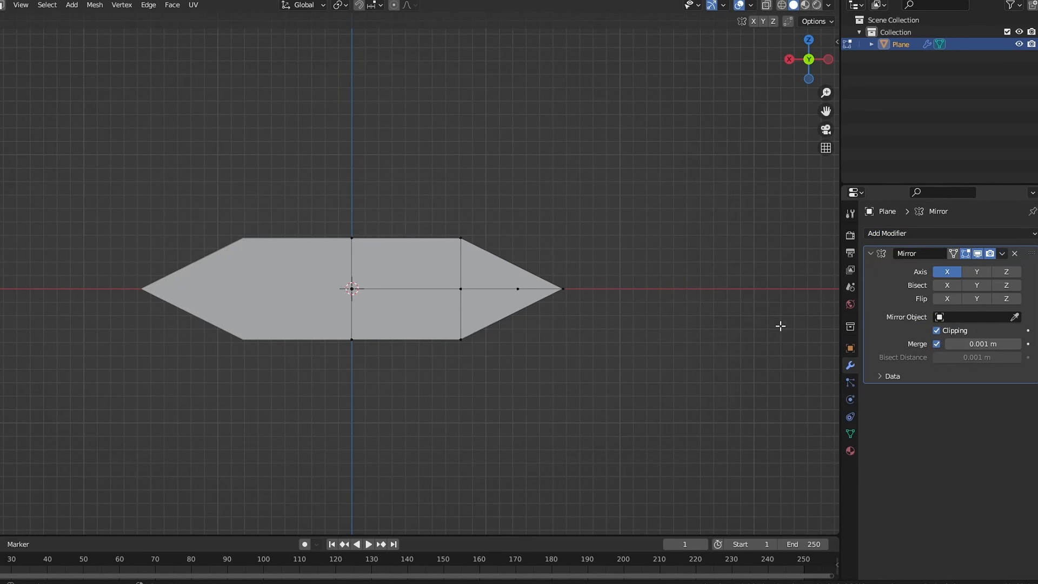
# - Try to move the centre edge loop along X in both directions to test the mirror clipping
pyautogui.keyDown('alt'); pyautogui.click(356, 269); pyautogui.keyUp('alt')
pyautogui.scroll(3, 354, 268)
pyautogui.press('a')
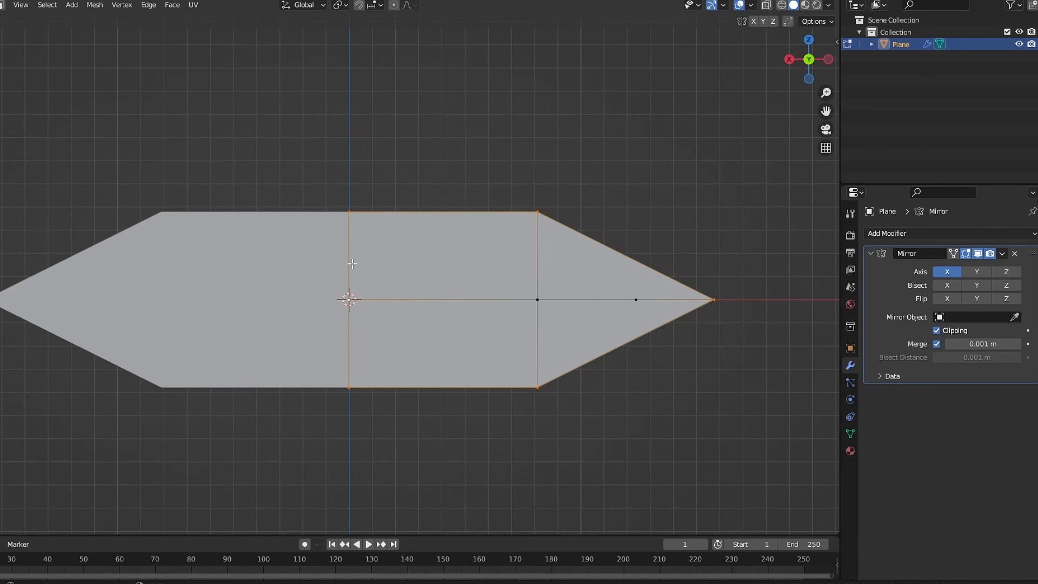
pyautogui.hotkey('alt', 'a')
pyautogui.keyDown('alt'); pyautogui.click(348, 253); pyautogui.keyUp('alt')
pyautogui.press('g')
pyautogui.press('x')
pyautogui.click(413, 259)
pyautogui.press('g')
pyautogui.press('x')
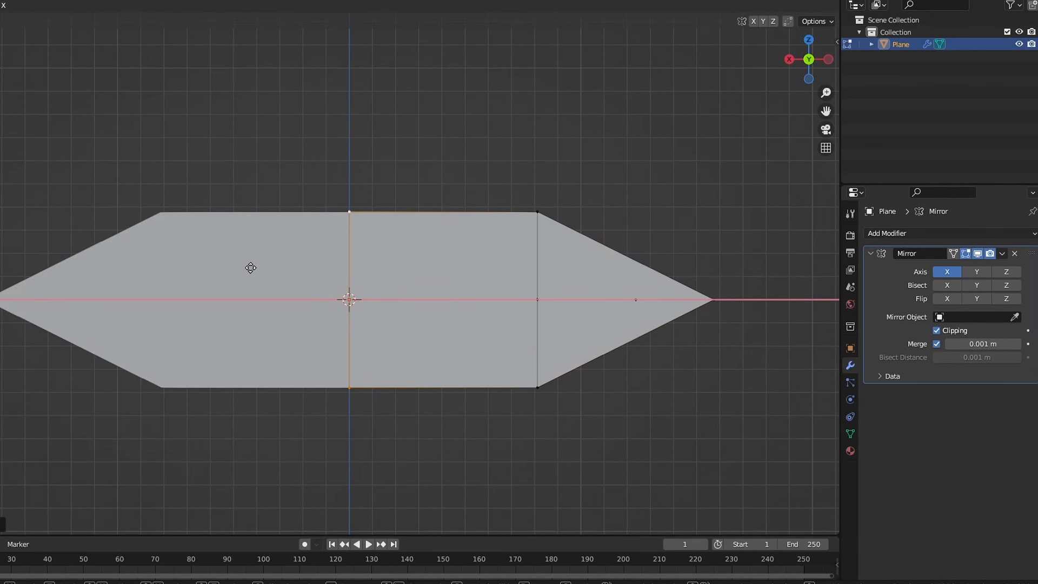
pyautogui.click(251, 269)
# - Add a loop cut across the triangular end of the half mesh and widen it along Z
pyautogui.scroll(-1, 480, 293)
pyautogui.keyDown('shift'); pyautogui.moveTo(510, 287); pyautogui.dragTo(450, 282, button='middle'); pyautogui.keyUp('shift')
pyautogui.hotkey('ctrl', 'r')
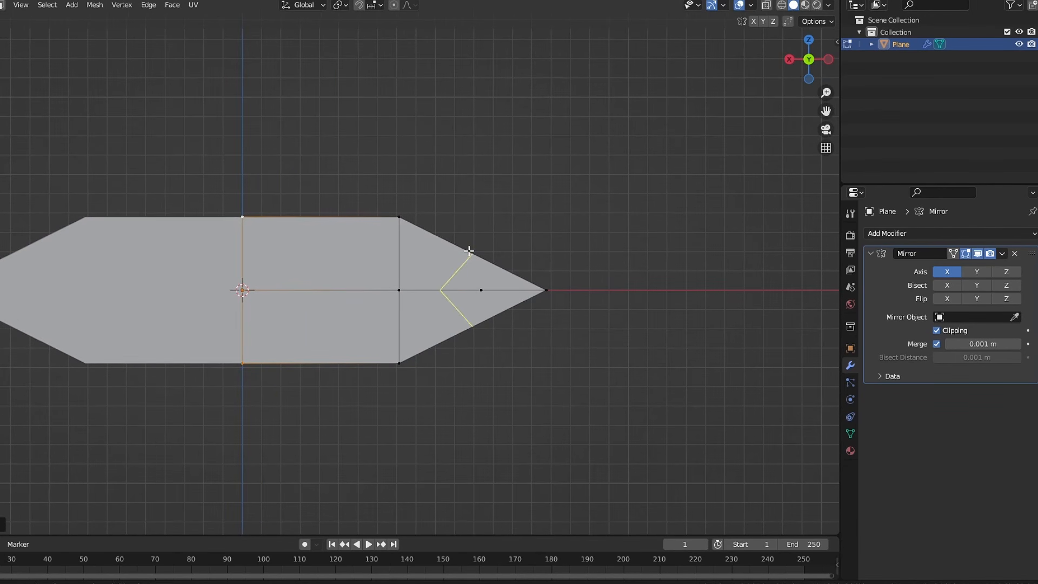
pyautogui.click(472, 250)
pyautogui.rightClick(500, 241)
pyautogui.press('s')
pyautogui.press('z')
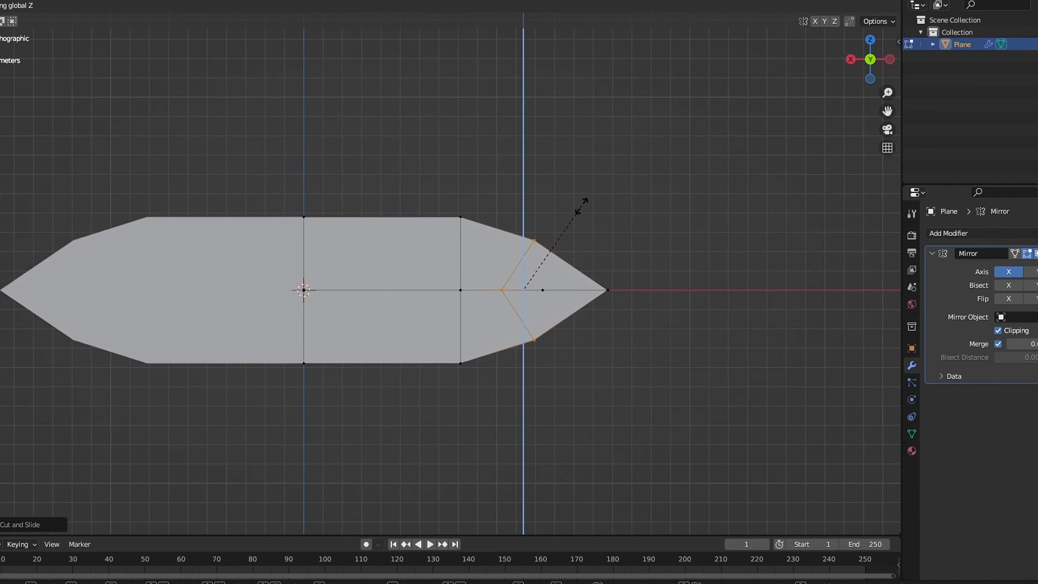
pyautogui.click(570, 200)
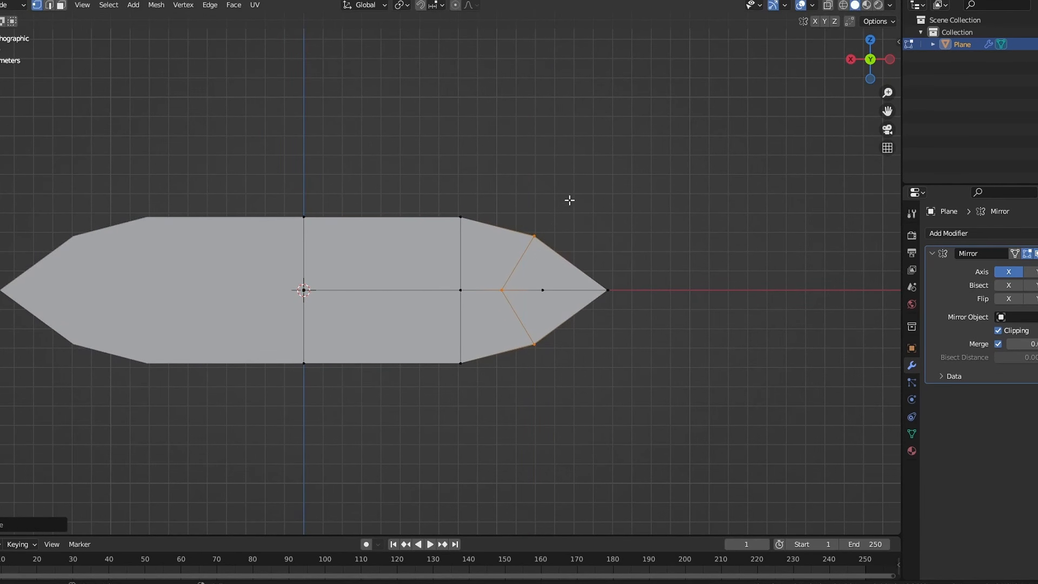
# - Slide the new loop and the centre vertex beyond it toward the tip, and widen the loop along Z
pyautogui.press('g')
pyautogui.press('g')
pyautogui.click(553, 284)
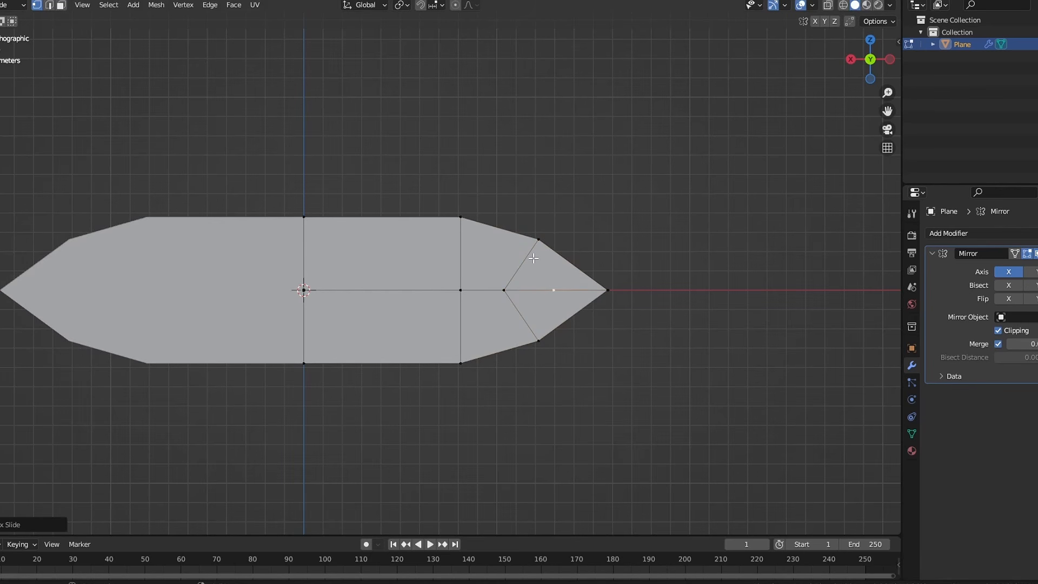
pyautogui.keyDown('alt'); pyautogui.click(533, 257); pyautogui.keyUp('alt')
pyautogui.press('s')
pyautogui.press('z')
pyautogui.click(581, 233)
# - Bow the corner column by sliding its upper and lower vertices toward the tip and its centre vertex toward the mirror line
pyautogui.keyDown('shift'); pyautogui.moveTo(571, 247); pyautogui.dragTo(632, 254, button='middle'); pyautogui.keyUp('shift')
pyautogui.keyDown('shift'); pyautogui.moveTo(413, 248); pyautogui.dragTo(458, 239, button='middle'); pyautogui.keyUp('shift')
pyautogui.click(564, 210)
pyautogui.press('g')
pyautogui.press('g')
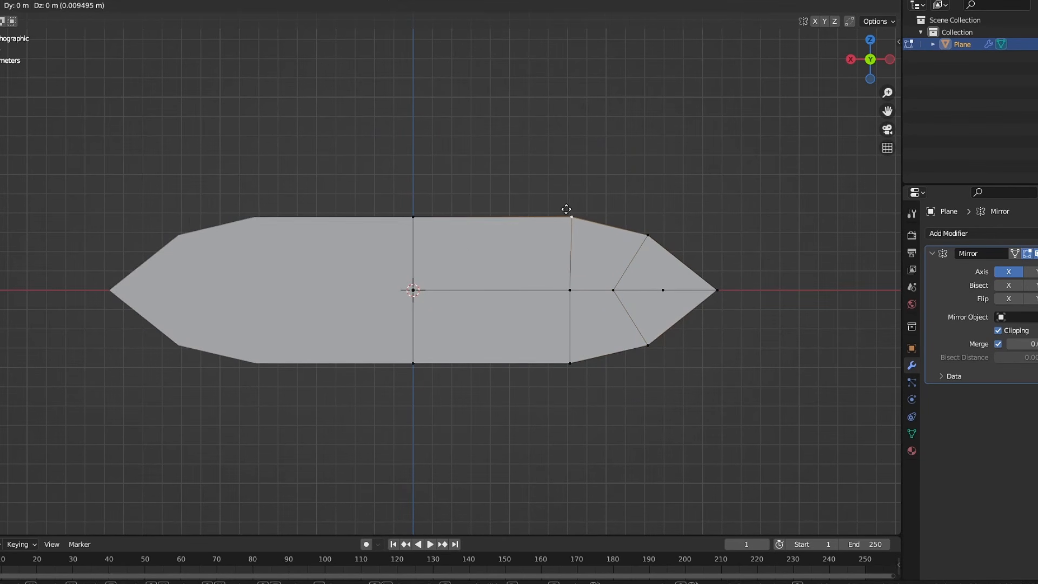
pyautogui.click(573, 213)
pyautogui.click(559, 282)
pyautogui.press('g')
pyautogui.press('g')
pyautogui.click(556, 284)
pyautogui.click(595, 357)
pyautogui.press('g')
pyautogui.press('g')
pyautogui.click(611, 352)
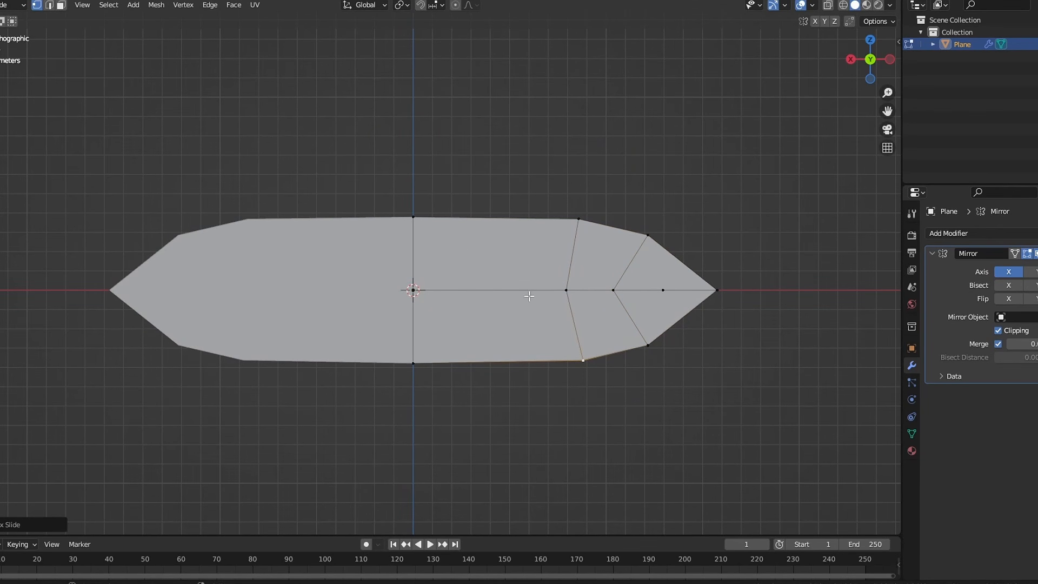
# - Add two evenly spaced loop cuts between the mirror line and the bowed corner column
pyautogui.hotkey('ctrl', 'r')
pyautogui.scroll(1, 501, 232)
pyautogui.click(501, 232)
pyautogui.rightClick(501, 232)
pyautogui.keyDown('shift'); pyautogui.moveTo(539, 293); pyautogui.dragTo(509, 298, button='middle'); pyautogui.keyUp('shift')
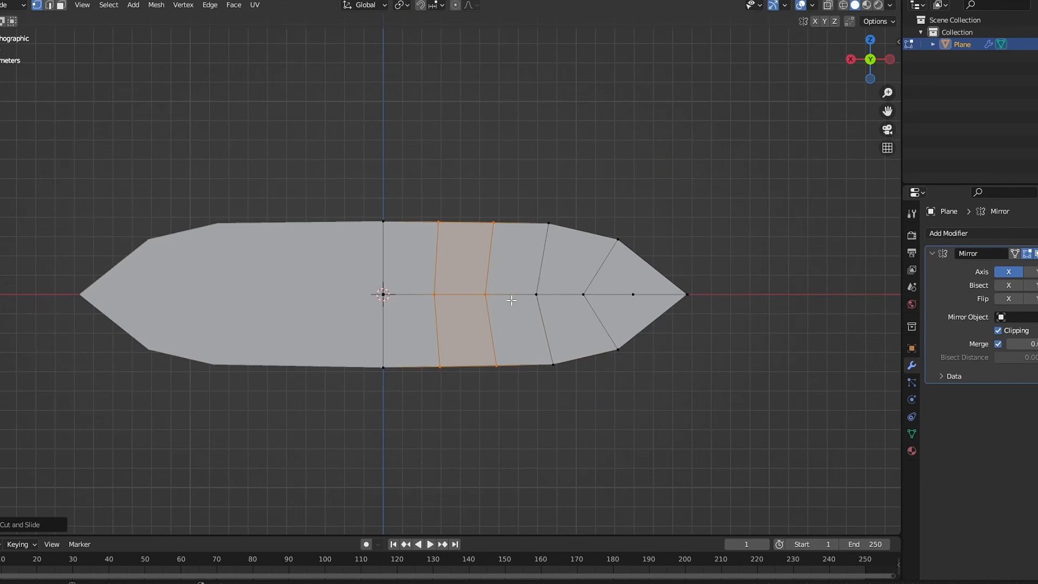
pyautogui.click(540, 299)
pyautogui.click(584, 297)
# - Add another loop cut across the last section before the tip and widen it along Z
pyautogui.scroll(1, 609, 300)
pyautogui.keyDown('shift'); pyautogui.moveTo(612, 306); pyautogui.dragTo(560, 311, button='middle'); pyautogui.keyUp('shift')
pyautogui.hotkey('ctrl', 'r')
pyautogui.click(613, 278)
pyautogui.rightClick(613, 278)
pyautogui.press('s')
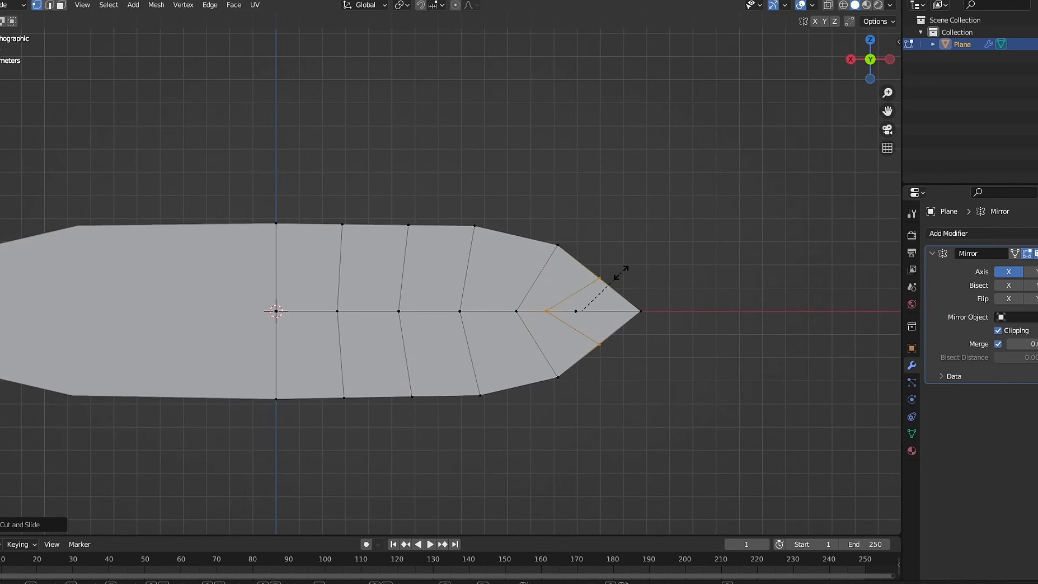
pyautogui.press('z')
pyautogui.click(624, 259)
# - Shift the newest loop slightly along X and move the centre vertex beyond it toward the tip
pyautogui.press('g')
pyautogui.press('x')
pyautogui.click(626, 257)
pyautogui.click(572, 315)
pyautogui.press('g')
pyautogui.press('x')
pyautogui.click(587, 321)
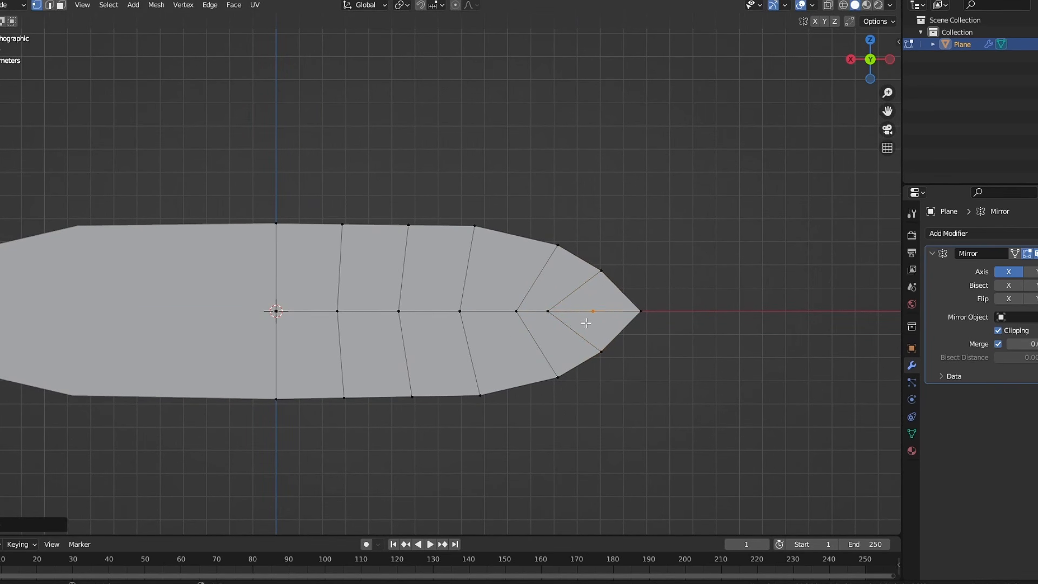
# - Narrow the entire mesh by scaling all its vertices down along Z
pyautogui.keyDown('shift'); pyautogui.moveTo(377, 327); pyautogui.dragTo(468, 321, button='middle'); pyautogui.keyUp('shift')
pyautogui.scroll(-1, 429, 325)
pyautogui.press('a')
pyautogui.press('s')
pyautogui.press('z')
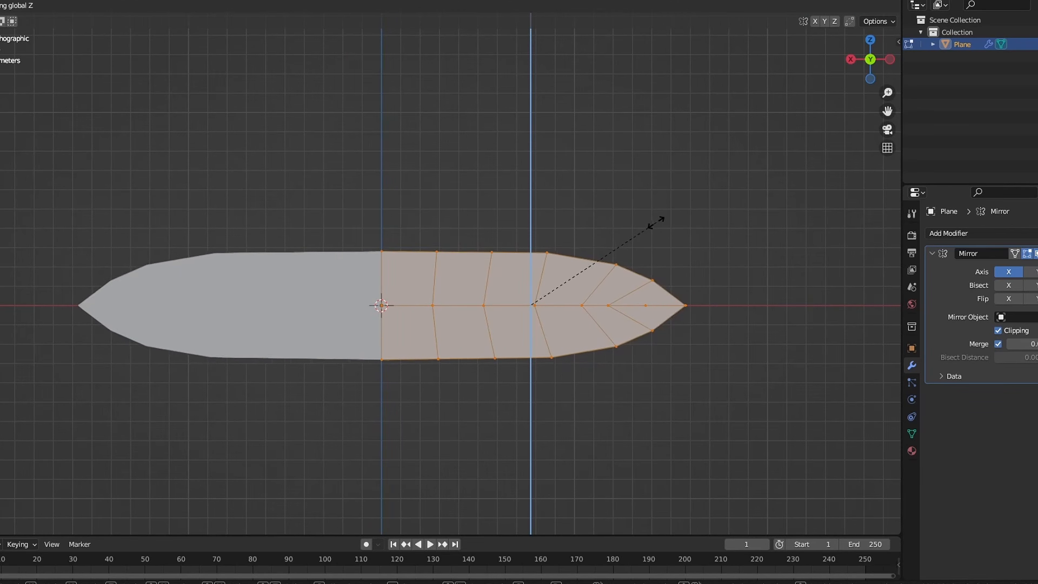
pyautogui.click(664, 225)
pyautogui.press('Tab')
pyautogui.scroll(1, 480, 311)
pyautogui.press('Tab')
# - Add a lengthwise loop cut around the centre line and slide the centre vertex behind the tip inward
pyautogui.hotkey('ctrl', 'r')
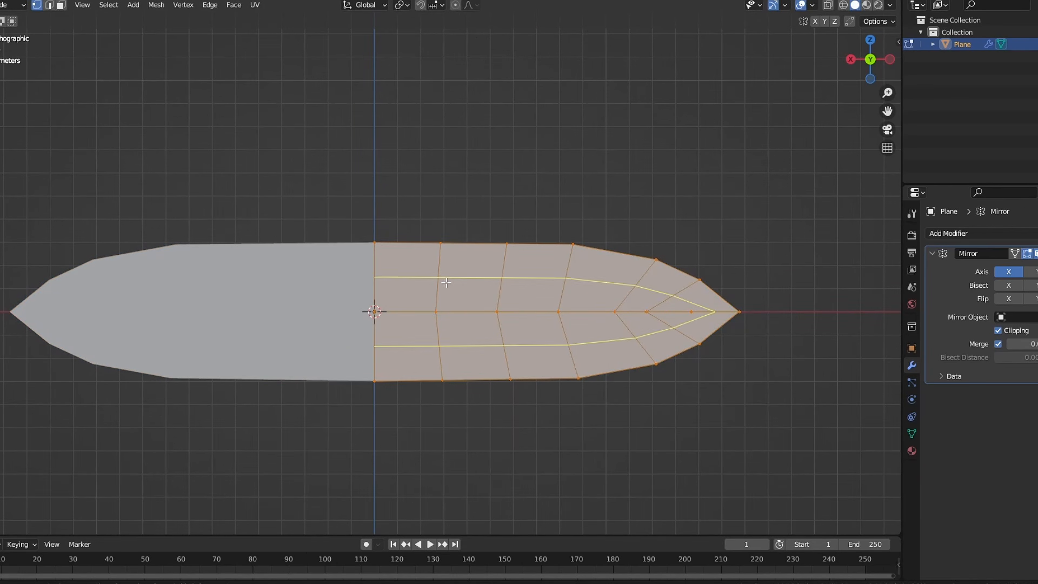
pyautogui.click(568, 309)
pyautogui.rightClick(568, 309)
pyautogui.click(690, 313)
pyautogui.press('g')
pyautogui.press('g')
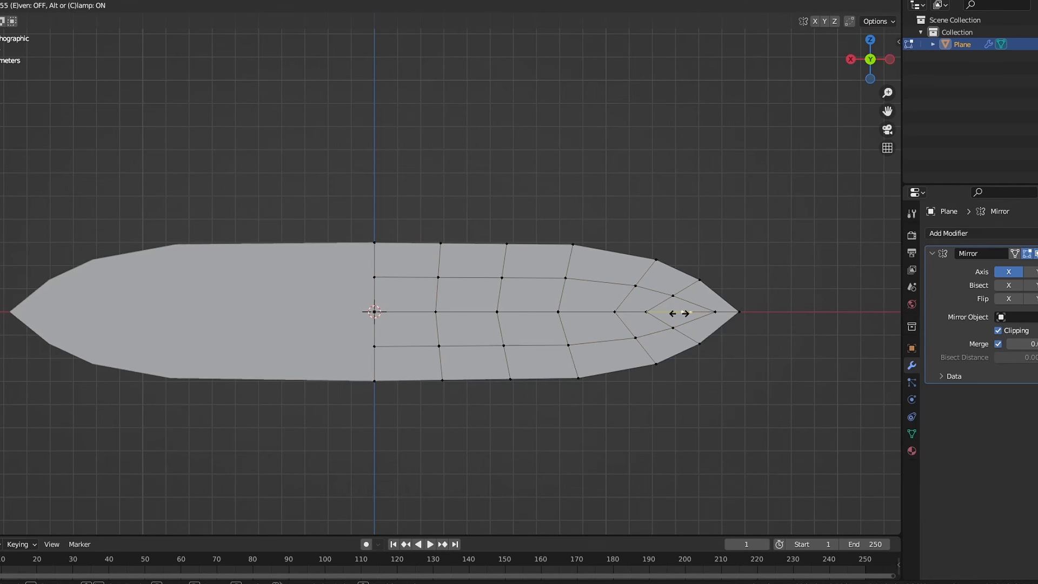
pyautogui.click(679, 313)
pyautogui.press('Tab')
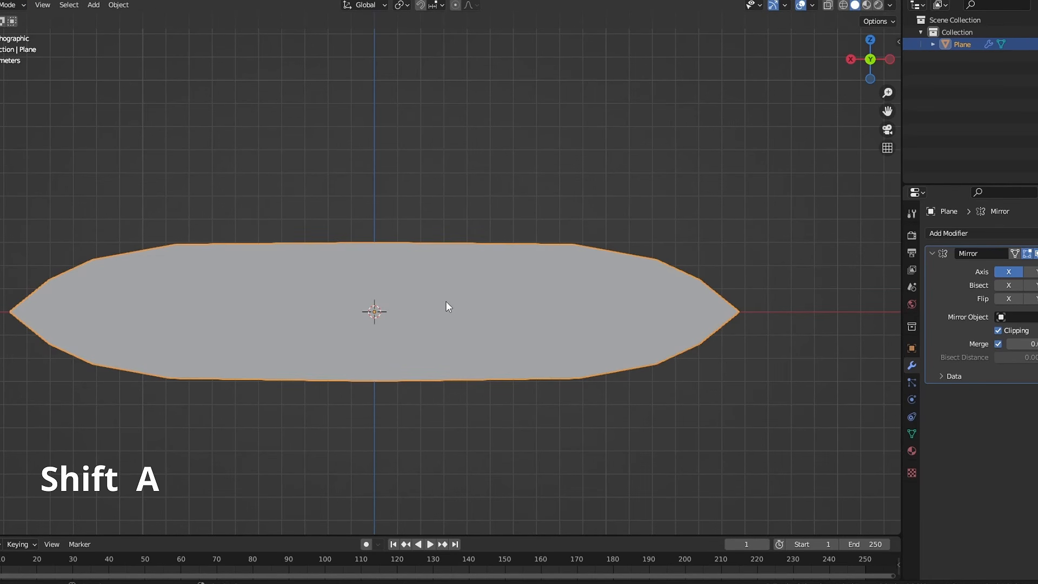
# - Add a single-bone armature and place it over the right part of the mesh
pyautogui.hotkey('shift', 'a')
pyautogui.moveTo(400, 393)
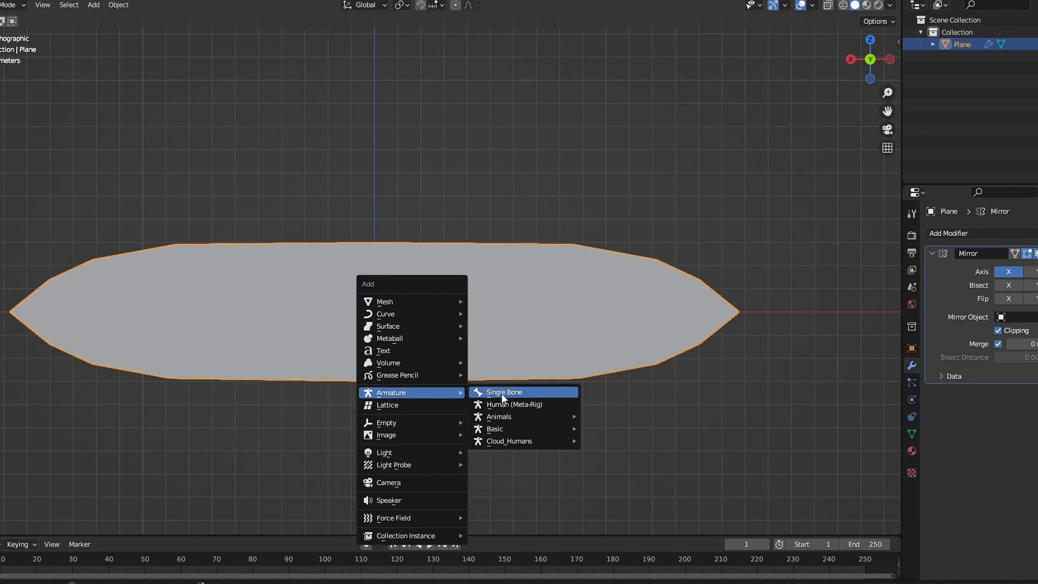
pyautogui.click(502, 398)
pyautogui.moveTo(383, 302); pyautogui.dragTo(564, 292)
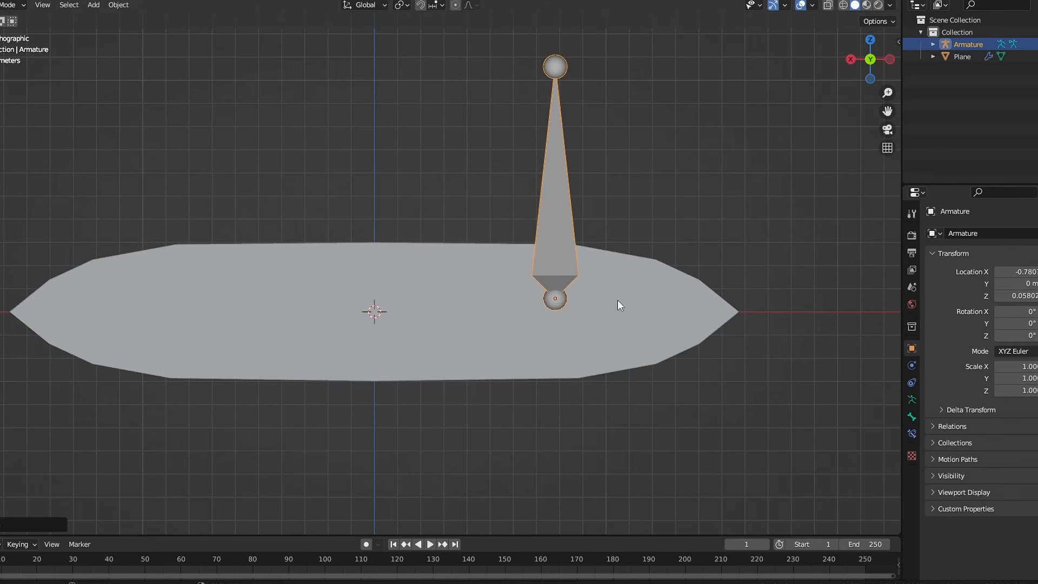
# - Snap the 3D cursor to the mesh's right tip vertex
pyautogui.click(680, 301)
pyautogui.press('Tab')
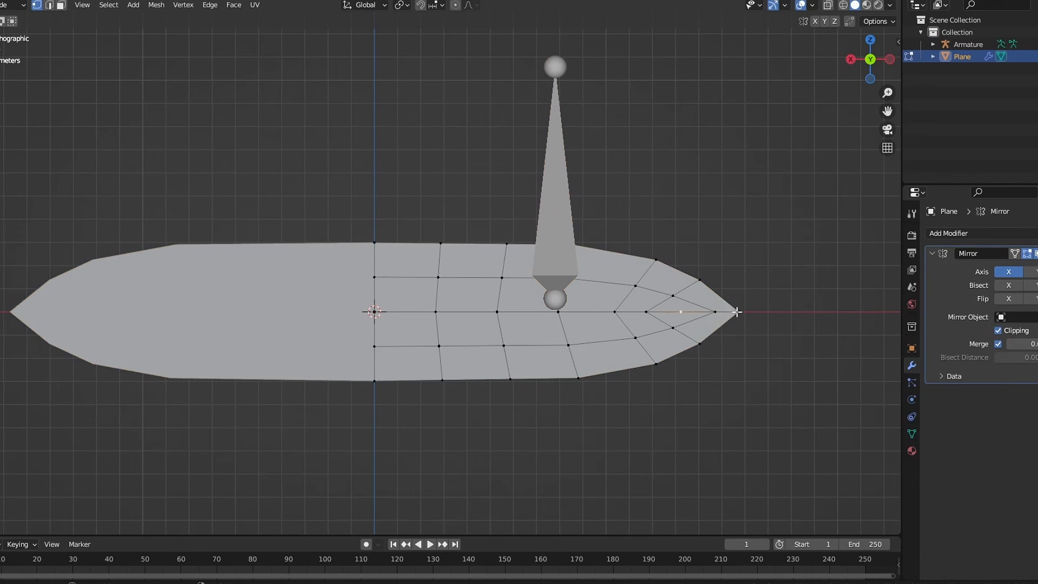
pyautogui.hotkey('shift', 's')
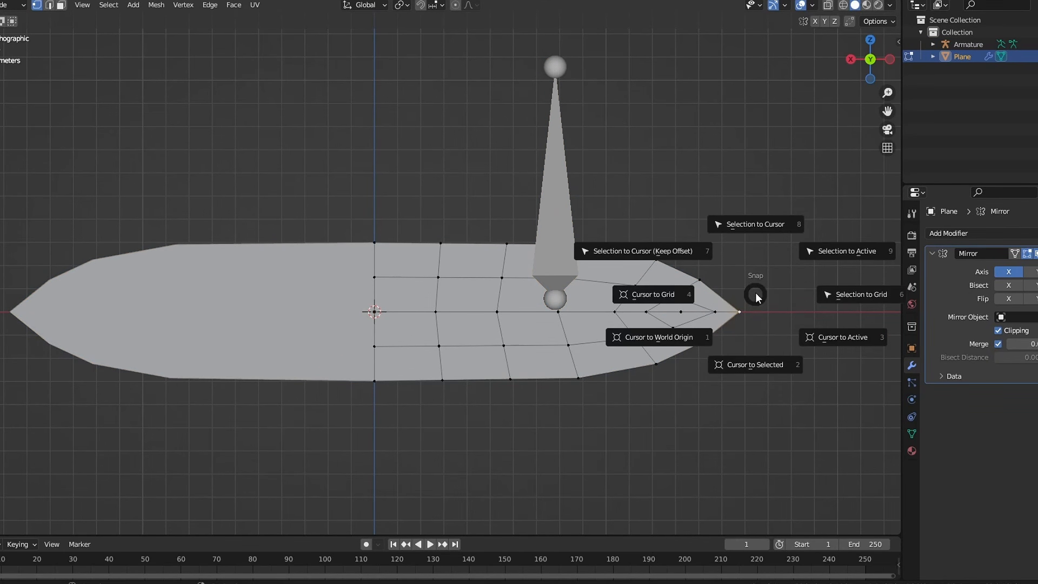
pyautogui.click(751, 373)
pyautogui.press('Tab')
# - Snap the bone to the 3D cursor at the tip in the armature's Edit Mode
pyautogui.click(563, 232)
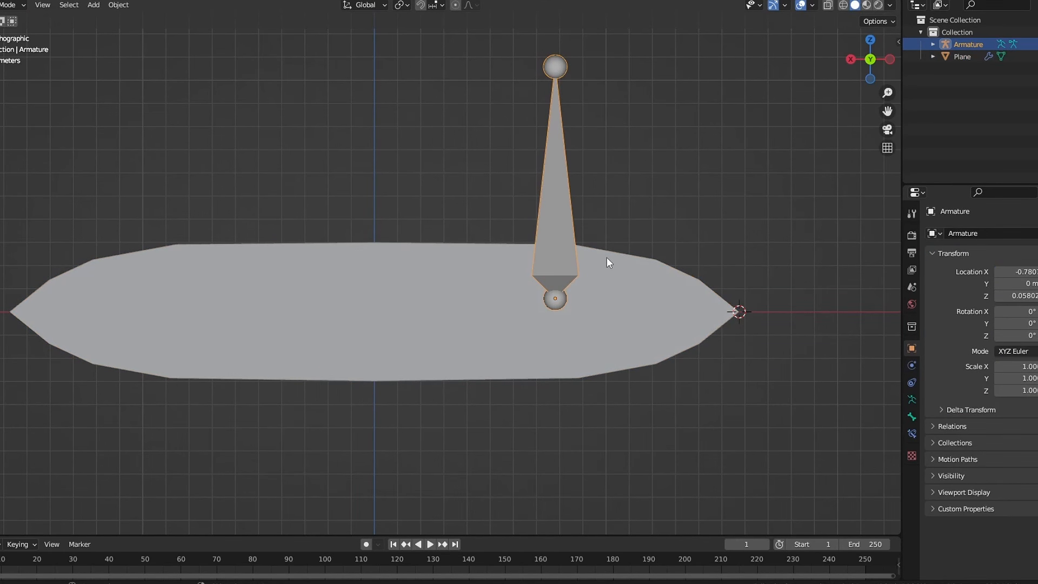
pyautogui.press('Tab')
pyautogui.click(565, 259)
pyautogui.hotkey('shift', 's')
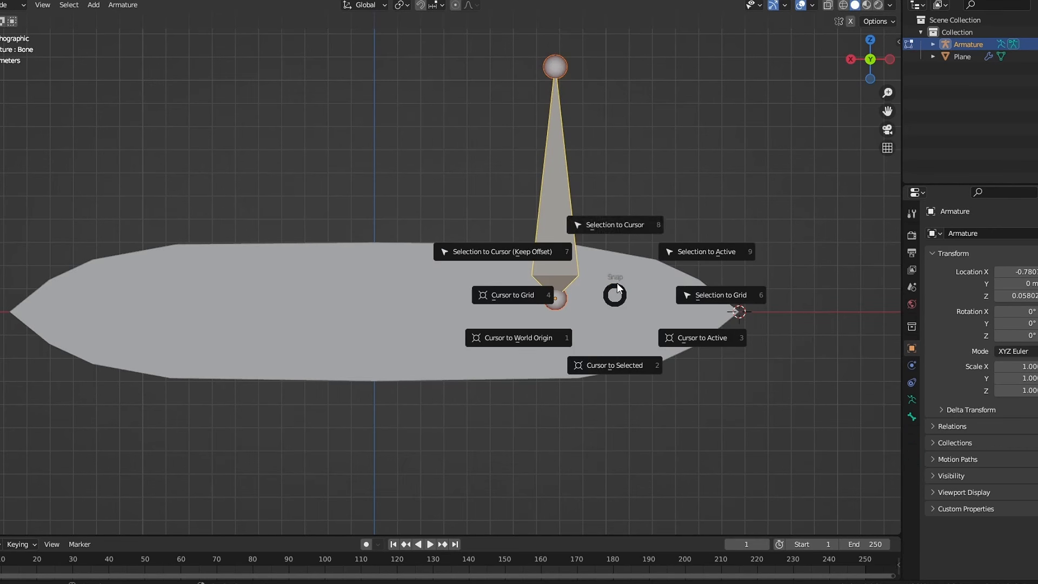
pyautogui.click(604, 215)
pyautogui.press('Tab')
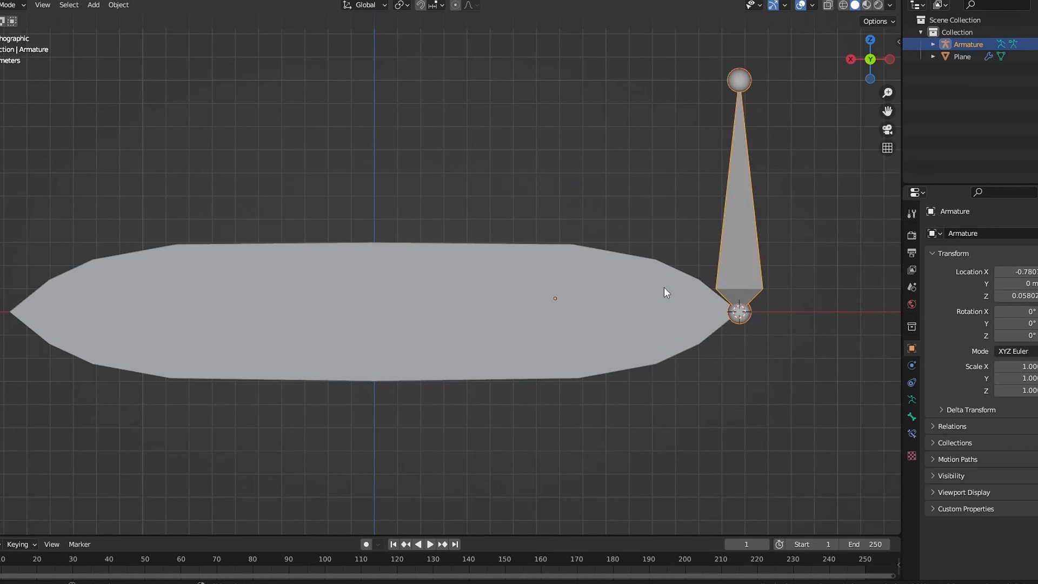
# - Snap the 3D cursor to the upper outline vertex next to the right tip
pyautogui.click(664, 287)
pyautogui.press('Tab')
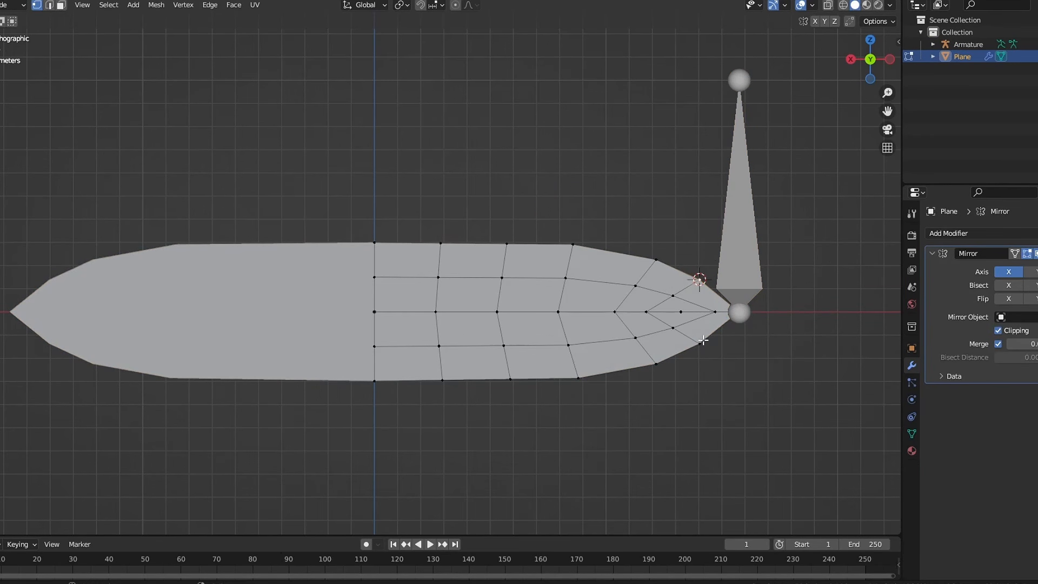
pyautogui.press('Tab')
# - Snap the bone to the 3D cursor on the upper outline vertex beside the tip
pyautogui.click(741, 290)
pyautogui.press('Tab')
pyautogui.hotkey('shift', 's')
pyautogui.click(735, 232)
pyautogui.press('Tab')
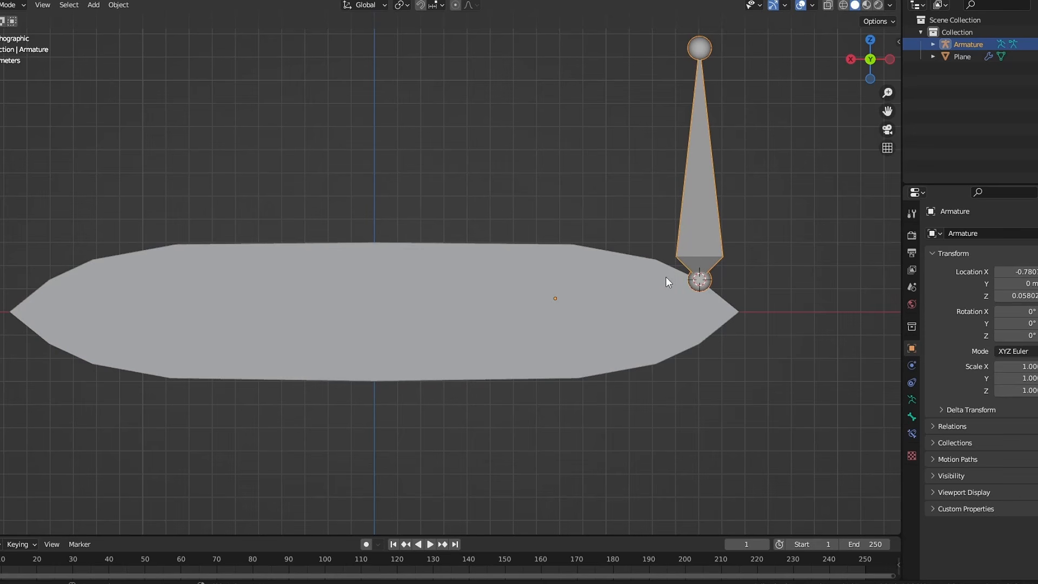
# - Snap the bone's tail to the upper outline vertex where the curved side meets the nearly straight upper edge
pyautogui.click(666, 278)
pyautogui.press('Tab')
pyautogui.click(617, 308)
pyautogui.press('Tab')
pyautogui.click(688, 218)
pyautogui.press('Tab')
pyautogui.hotkey('shift', 's')
pyautogui.click(673, 13)
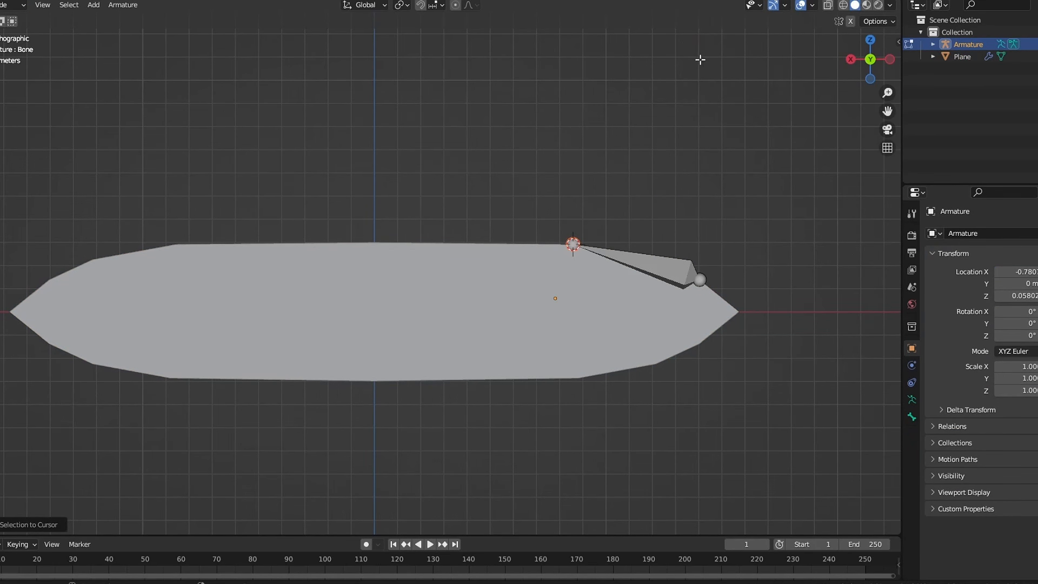
# - Snap the 3D cursor to the next vertex inward along the mesh's upper edge
pyautogui.press('Tab')
pyautogui.click(550, 261)
pyautogui.press('Tab')
pyautogui.click(517, 245)
pyautogui.hotkey('shift', 's')
pyautogui.click(520, 297)
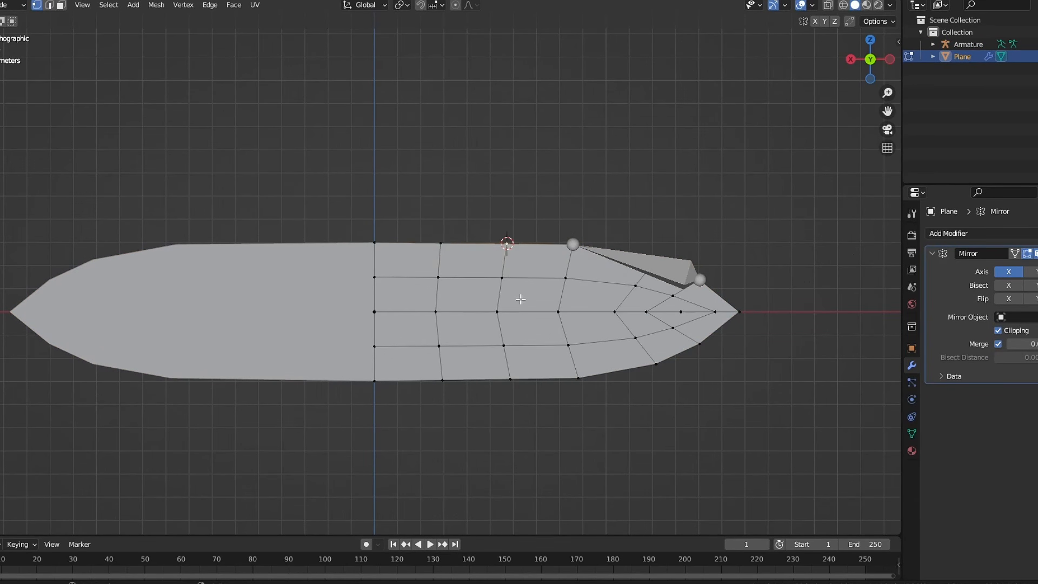
# - Extrude a second bone from the first bone's tail toward the 3D cursor and shift the shared joint outward
pyautogui.press('Tab')
pyautogui.click(622, 258)
pyautogui.press('Tab')
pyautogui.press('e')
pyautogui.click(545, 232)
pyautogui.click(571, 247)
pyautogui.click(587, 273)
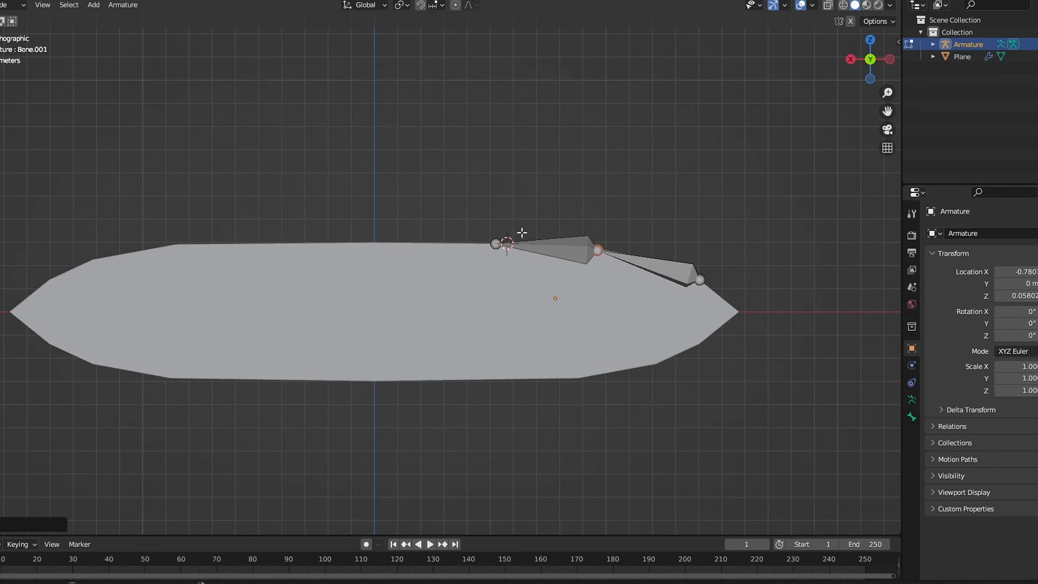
# - Snap the 3D cursor to the upper vertex on the mesh's centerline and extrude a third bone ending there
pyautogui.press('Tab')
pyautogui.click(460, 260)
pyautogui.press('Tab')
pyautogui.hotkey('shift', 's')
pyautogui.press('Tab')
pyautogui.press('e')
pyautogui.click(442, 146)
# - Reposition the two inner joints of the upper chain to even out the three bone lengths
pyautogui.click(501, 246)
pyautogui.press('g')
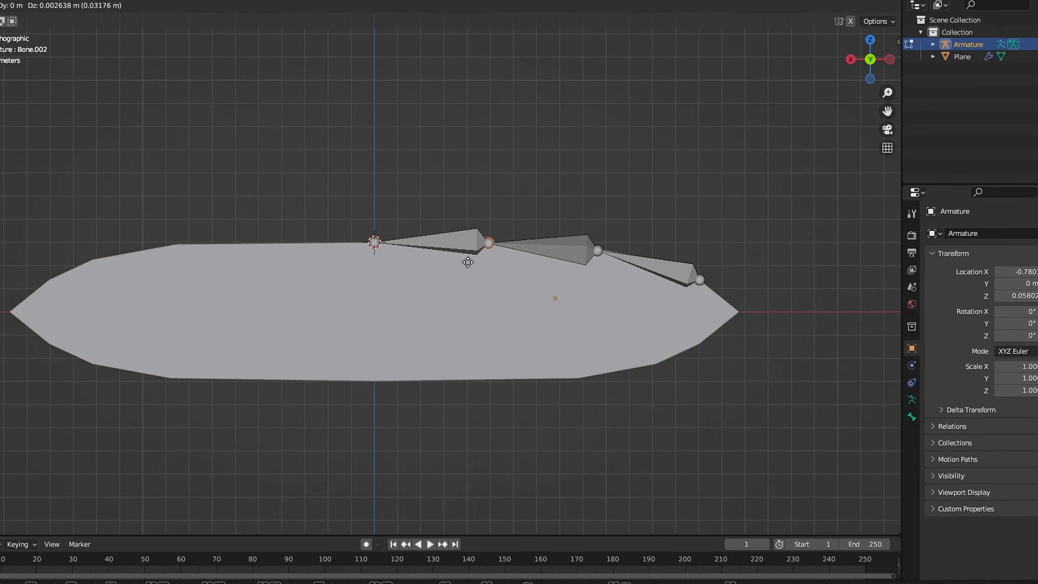
pyautogui.click(465, 263)
pyautogui.click(600, 256)
pyautogui.press('g')
pyautogui.click(585, 267)
pyautogui.keyDown('shift'); pyautogui.moveTo(586, 267); pyautogui.dragTo(552, 256, button='middle'); pyautogui.keyUp('shift')
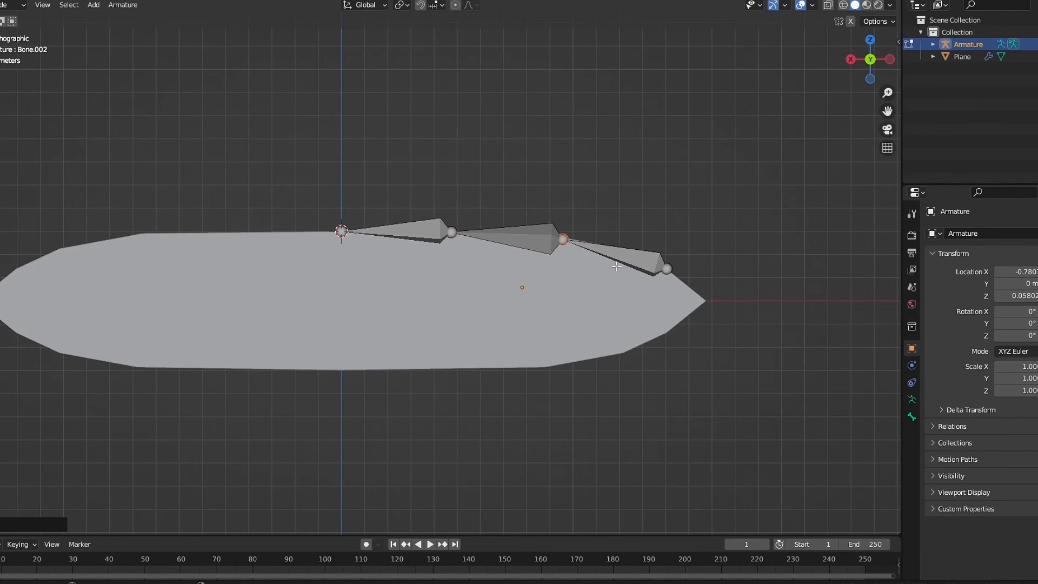
# - Recalculate the roll of all three upper bones to the Global +Y Axis
pyautogui.click(629, 250)
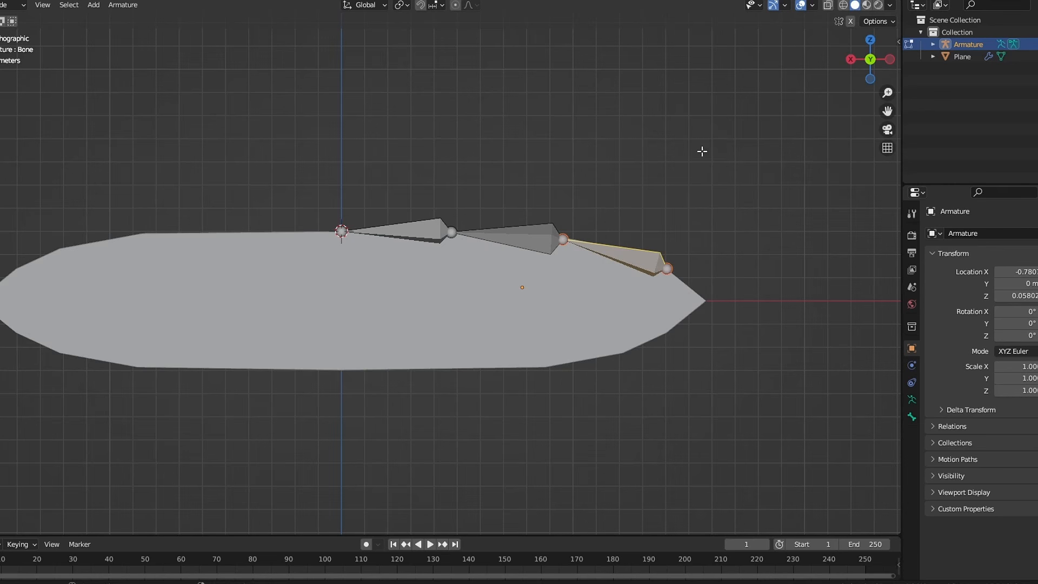
pyautogui.moveTo(712, 140); pyautogui.dragTo(303, 331)
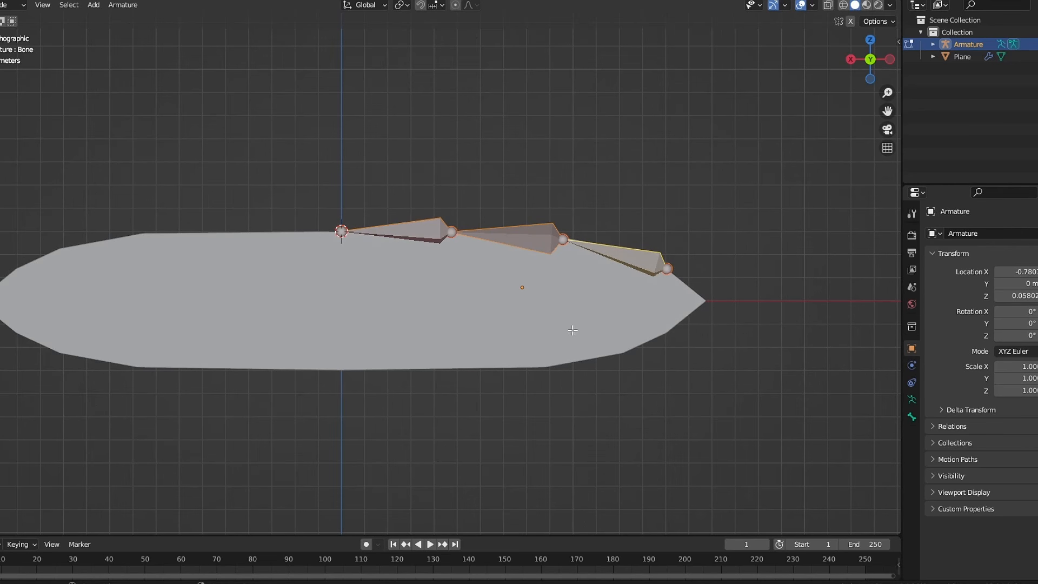
pyautogui.hotkey('shift', 'n')
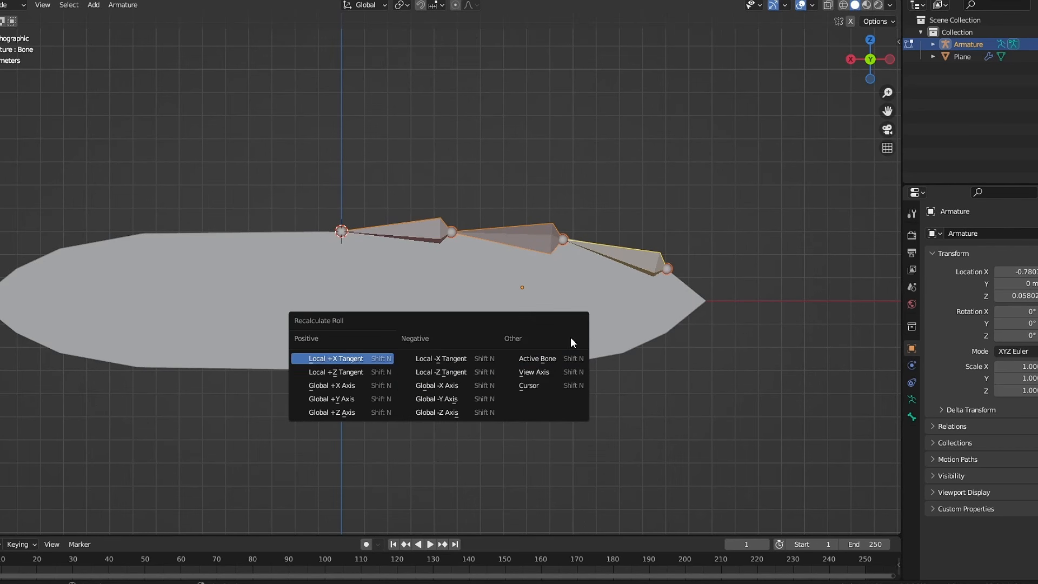
pyautogui.click(363, 397)
pyautogui.keyDown('shift'); pyautogui.moveTo(640, 281); pyautogui.dragTo(635, 281, button='middle'); pyautogui.keyUp('shift')
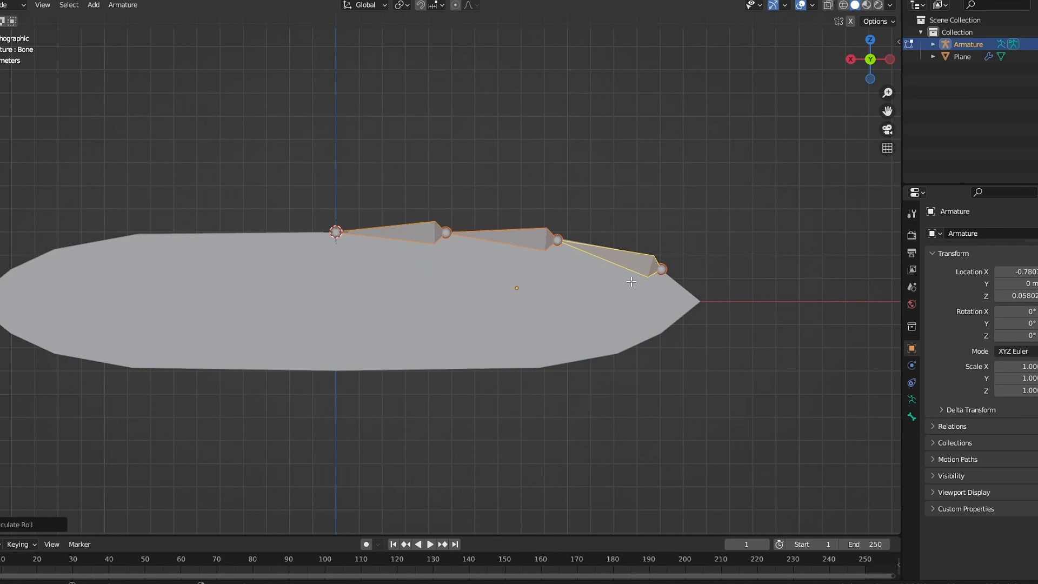
# - Duplicate the three-bone chain downward and lower the copy's outer joint along Z to the mesh's lower outline
pyautogui.hotkey('shift', 'd')
pyautogui.click(630, 342)
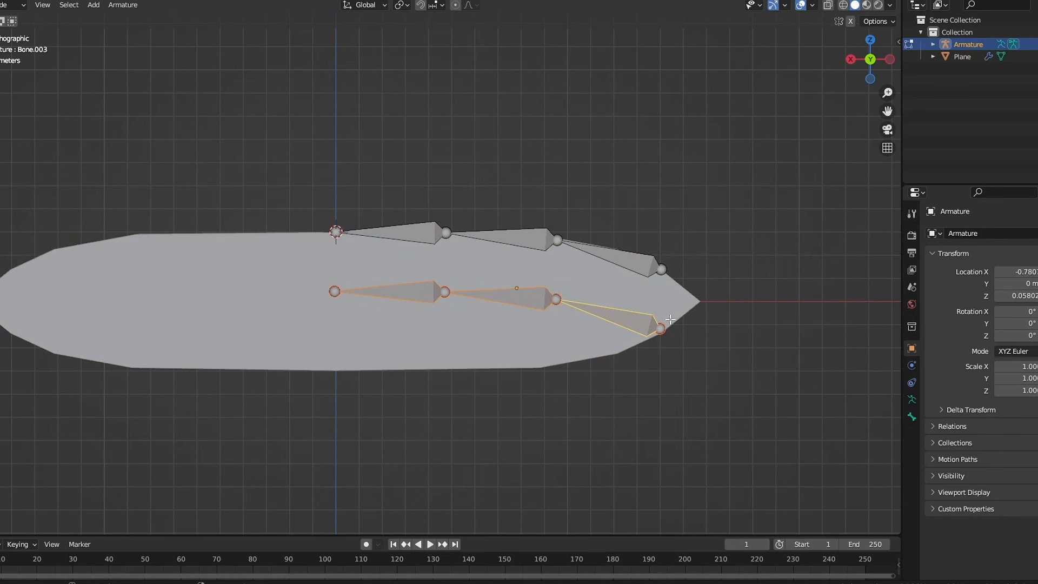
pyautogui.moveTo(574, 284); pyautogui.dragTo(543, 310)
pyautogui.press('g')
pyautogui.press('z')
pyautogui.click(543, 365)
# - Lower the duplicated chain's inner joint and centerline end along Z to follow the mesh's lower edge
pyautogui.moveTo(466, 275); pyautogui.dragTo(420, 318)
pyautogui.press('g')
pyautogui.press('z')
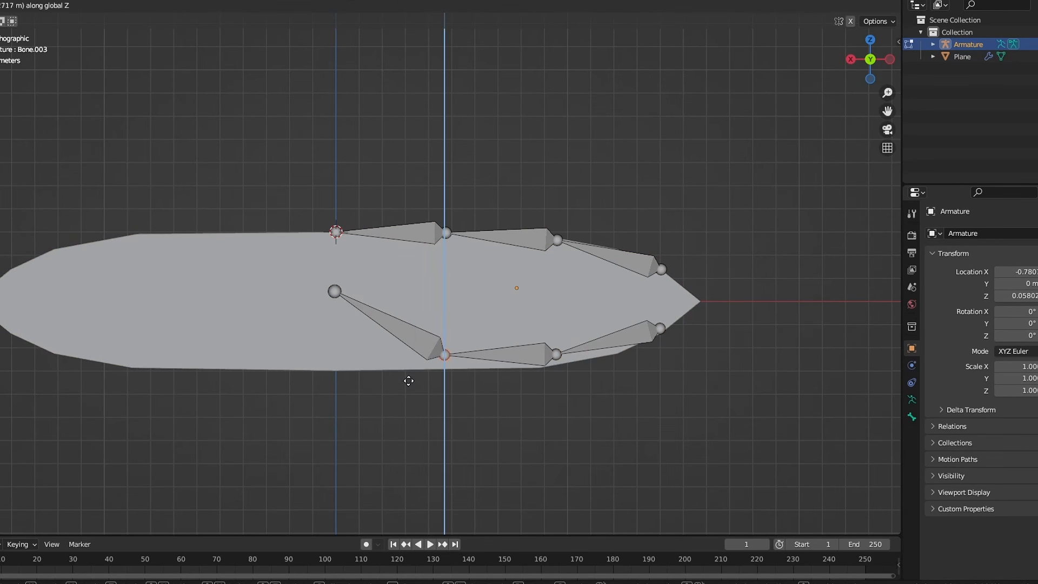
pyautogui.click(407, 378)
pyautogui.moveTo(354, 273); pyautogui.dragTo(307, 326)
pyautogui.press('g')
pyautogui.press('z')
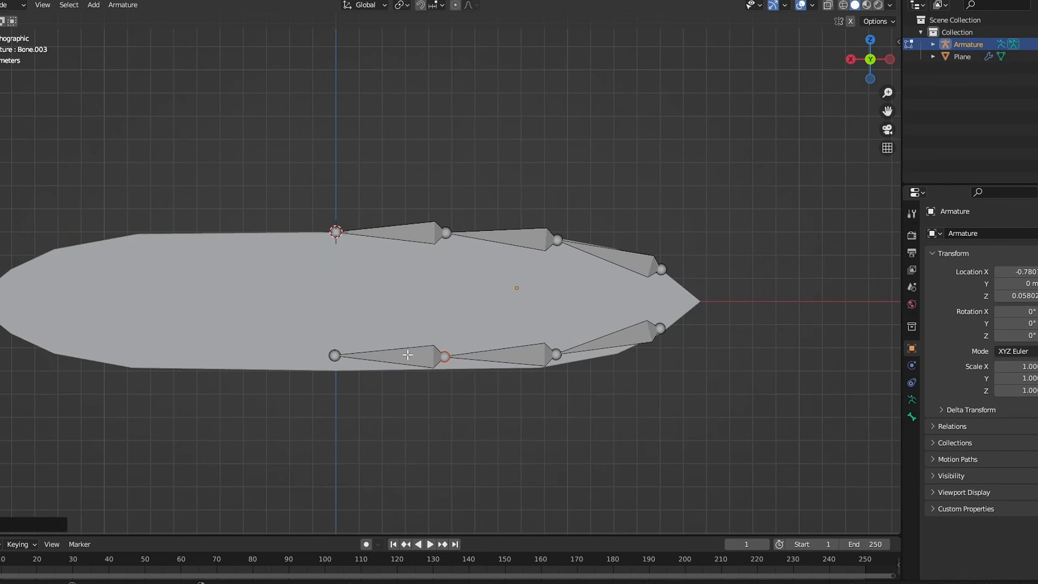
pyautogui.click(317, 370)
# - Move the upper chain's centerline end and inner joint slightly down along Z, inside the mesh outline
pyautogui.moveTo(376, 200); pyautogui.dragTo(326, 272)
pyautogui.press('g')
pyautogui.press('z')
pyautogui.click(321, 281)
pyautogui.moveTo(497, 199); pyautogui.dragTo(431, 248)
pyautogui.press('g')
pyautogui.press('z')
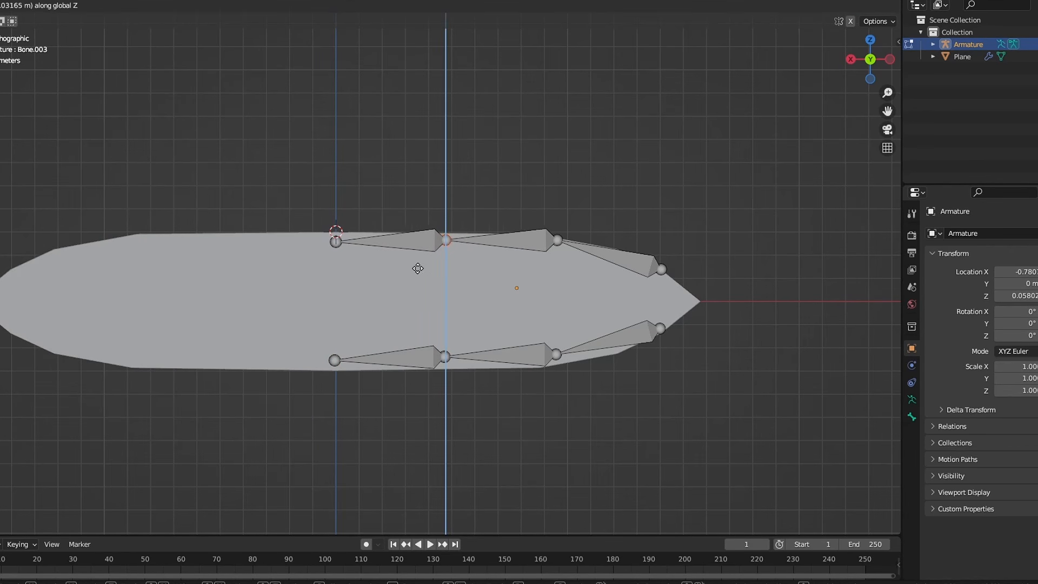
pyautogui.click(418, 268)
# - Move the upper chain's outer joint and outer end slightly down along Z, inside the mesh outline
pyautogui.moveTo(599, 204); pyautogui.dragTo(537, 275)
pyautogui.click(544, 283)
pyautogui.press('g')
pyautogui.press('z')
pyautogui.moveTo(671, 245); pyautogui.dragTo(650, 347)
pyautogui.click(644, 299)
# - Raise the lower chain's outer end and outer joint slightly along Z, inside the mesh outline
pyautogui.press('g')
pyautogui.press('z')
pyautogui.click(649, 338)
pyautogui.moveTo(576, 336); pyautogui.dragTo(542, 373)
pyautogui.press('g')
pyautogui.press('z')
pyautogui.click(542, 369)
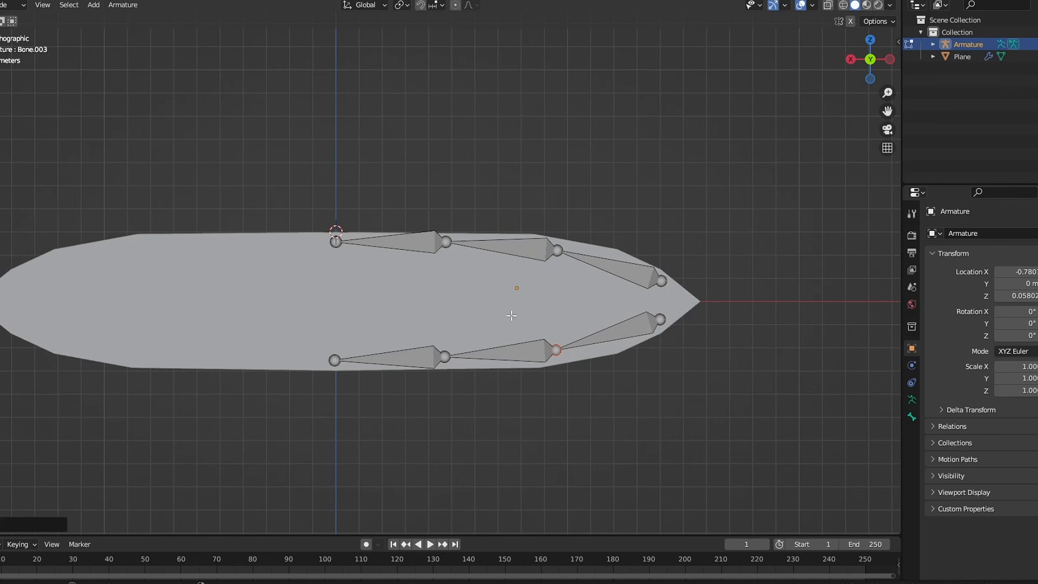
# - Rename the outermost upper bone Lip_Upper1.L and copy the name
pyautogui.scroll(1, 514, 314)
pyautogui.click(631, 257)
pyautogui.keyDown('shift'); pyautogui.moveTo(631, 256); pyautogui.dragTo(554, 255, button='middle'); pyautogui.keyUp('shift')
pyautogui.press('F2')
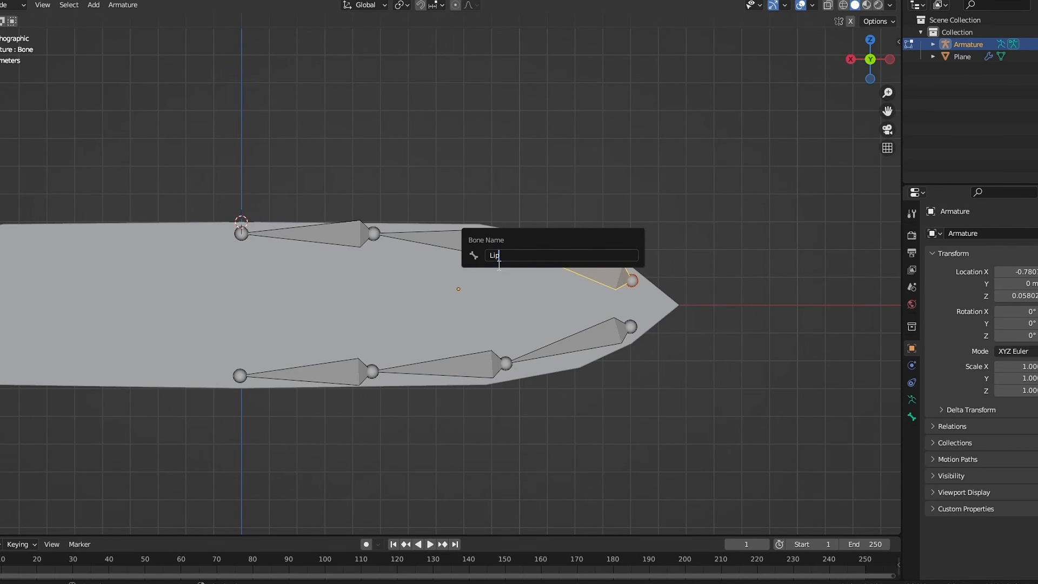
pyautogui.write('Lip_Upper1.L')
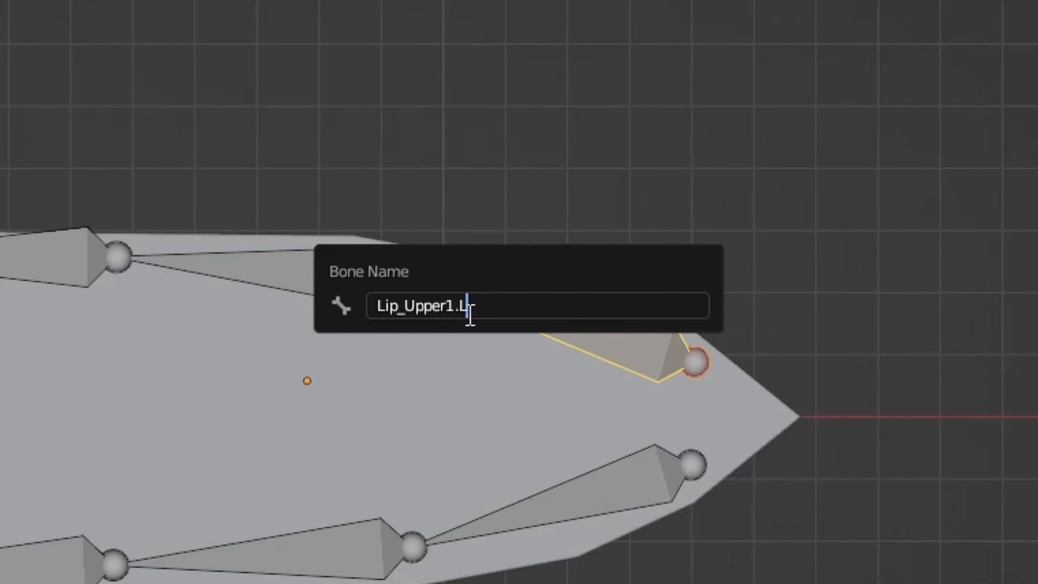
pyautogui.hotkey('ctrl', 'a')
pyautogui.hotkey('ctrl', 'c')
pyautogui.press('Return')
# - Rename the middle upper bone Lip_Upper2.L, reusing the copied name
pyautogui.click(373, 274)
pyautogui.press('F2')
pyautogui.hotkey('ctrl', 'v')
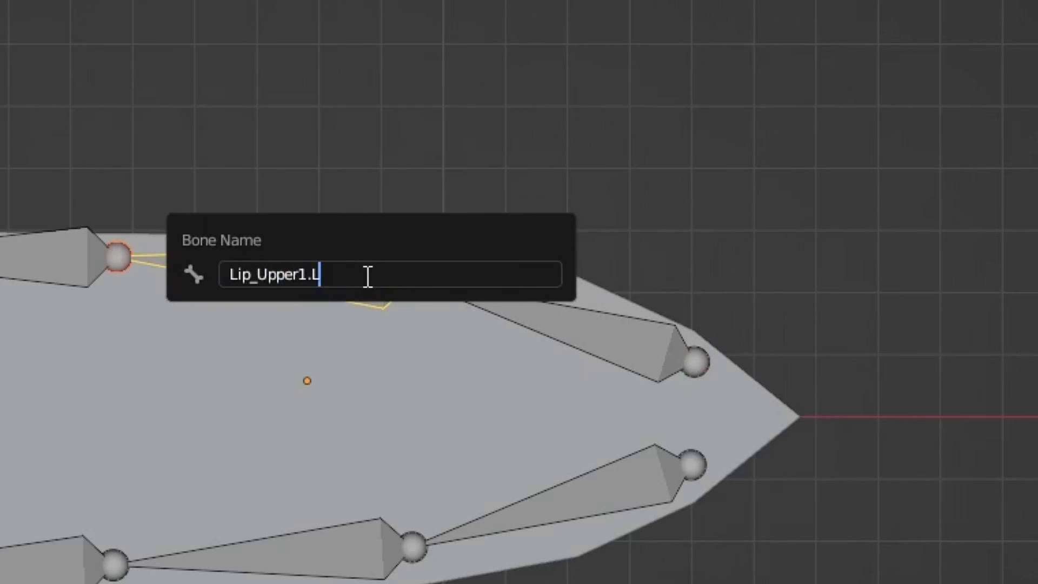
pyautogui.press('BackSpace')
pyautogui.write('2')
pyautogui.press('Return')
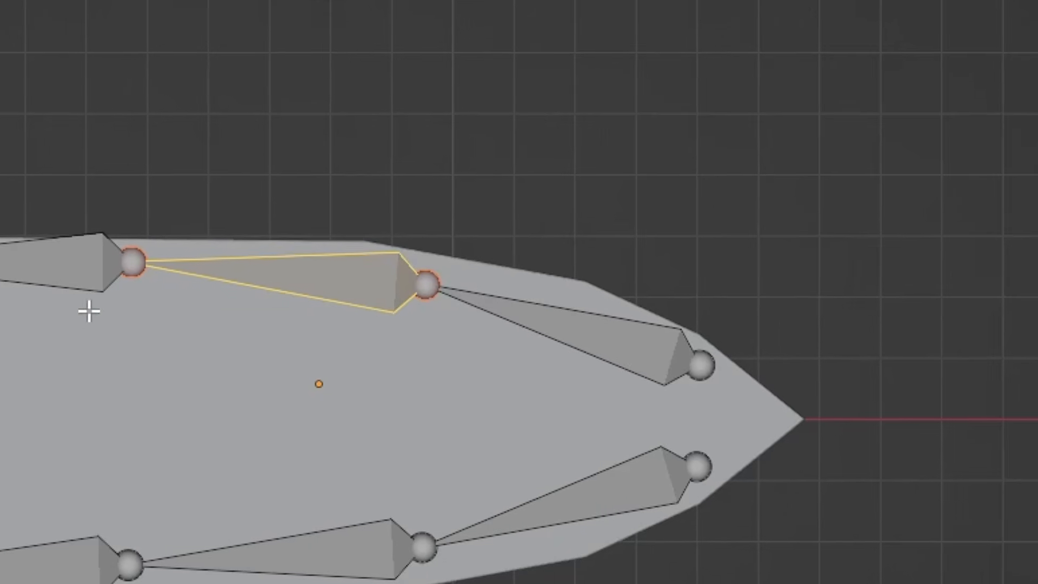
# - Rename the upper bone at the centerline Lip_Upper3.L, reusing the copied name
pyautogui.click(55, 265)
pyautogui.press('F2')
pyautogui.hotkey('ctrl', 'v')
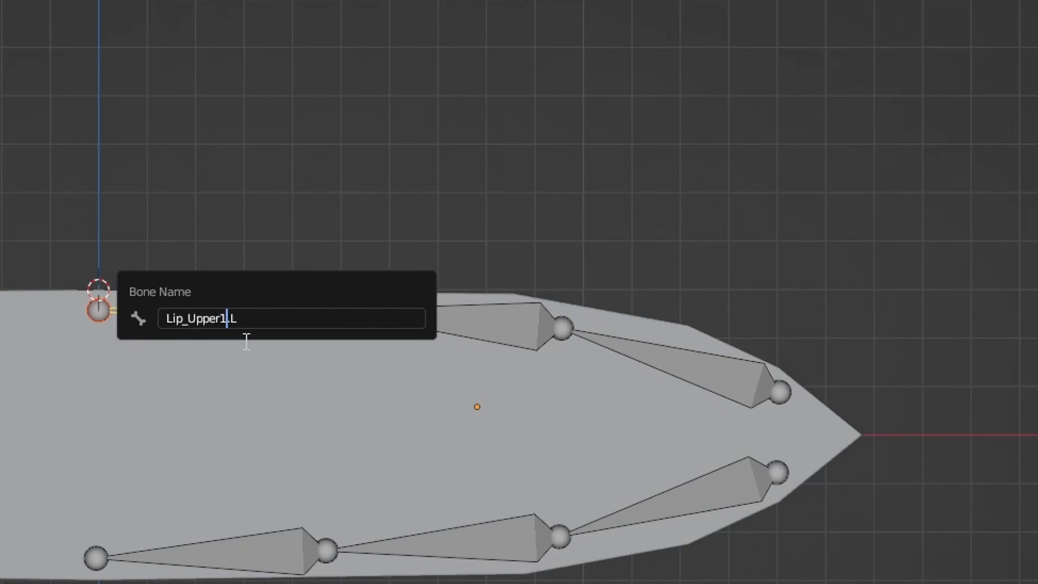
pyautogui.write('3')
pyautogui.press('Return')
# - Rename the outermost lower bone Lip_Lower1.L and copy the name
pyautogui.click(676, 483)
pyautogui.hotkey('ctrl', 'F2')
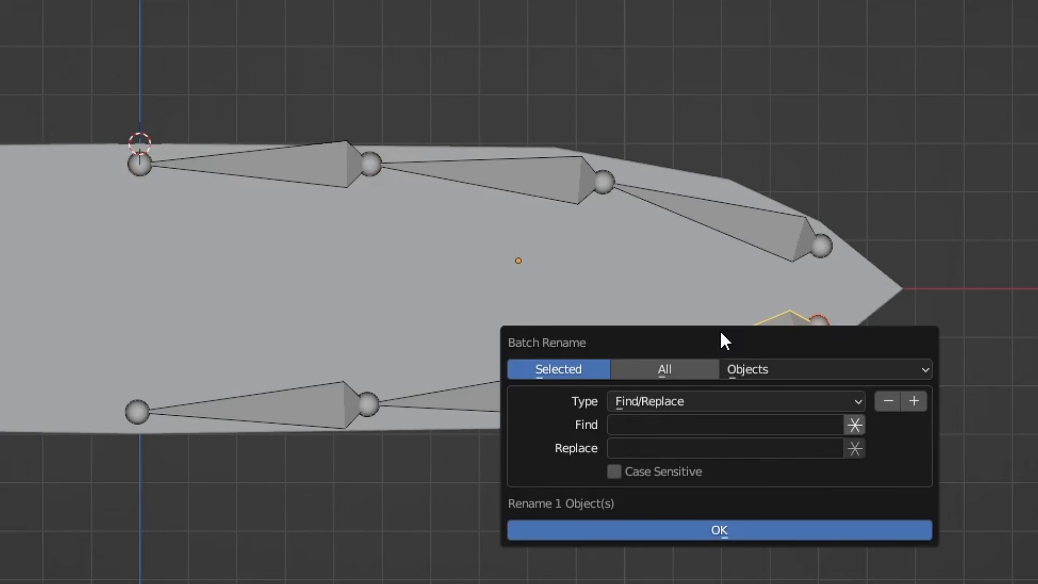
pyautogui.press('Escape')
pyautogui.press('F2')
pyautogui.click(687, 294)
pyautogui.hotkey('ctrl', 'a')
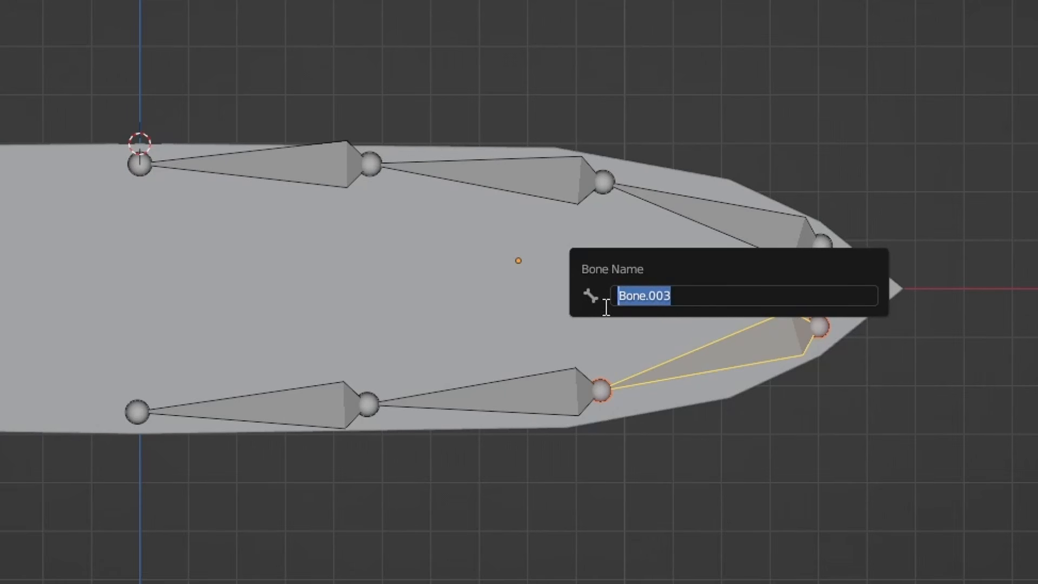
pyautogui.hotkey('ctrl', 'v')
pyautogui.moveTo(696, 297); pyautogui.dragTo(652, 296)
pyautogui.press('BackSpace')
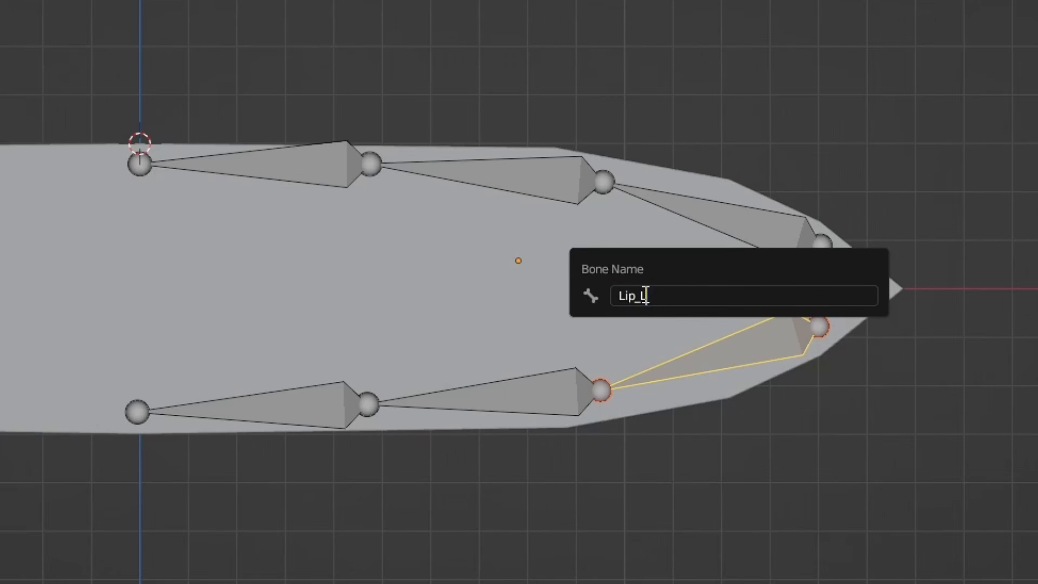
pyautogui.write('Lower1.L')
pyautogui.moveTo(726, 297); pyautogui.dragTo(593, 307)
pyautogui.hotkey('ctrl', 'c')
pyautogui.press('Return')
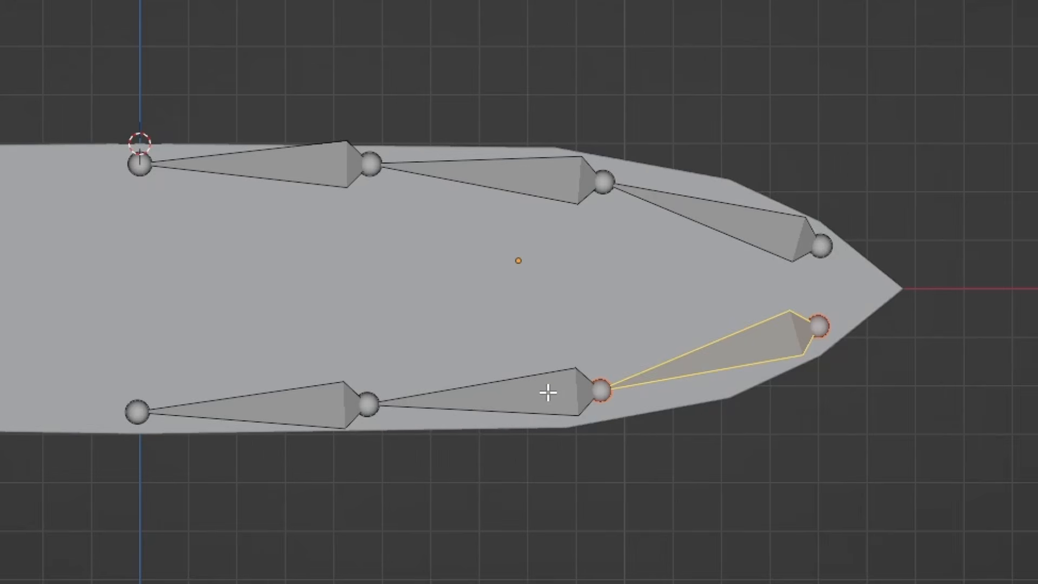
# - Rename the middle lower bone using the copied Lip_Lower name
pyautogui.click(548, 392)
pyautogui.press('F2')
pyautogui.hotkey('ctrl', 'v')
pyautogui.press('Return')
# - Rename the lower bone at the centerline Lip_Lower3.L, reusing the copied name
pyautogui.click(322, 407)
pyautogui.press('F2')
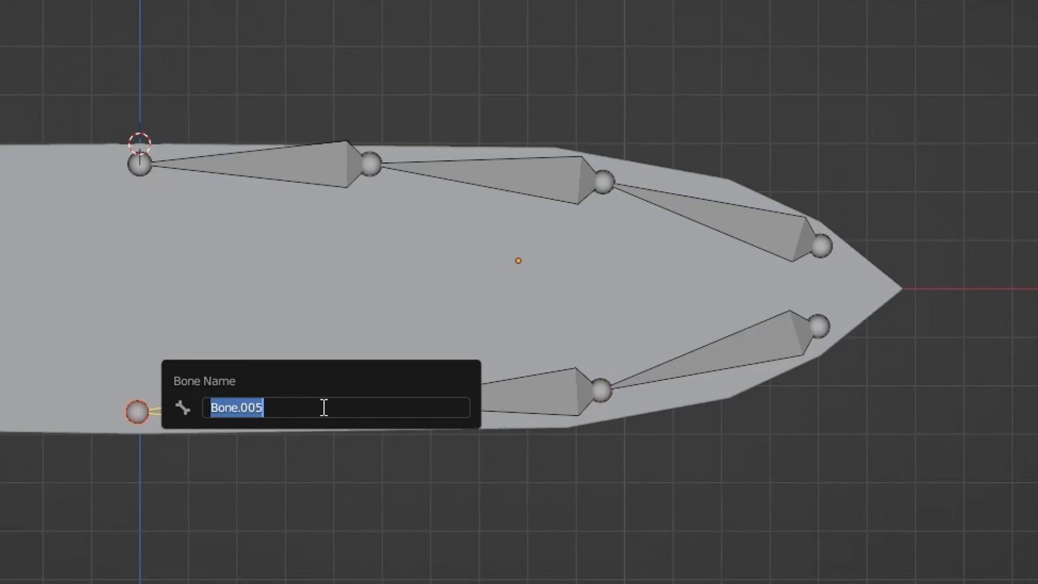
pyautogui.hotkey('ctrl', 'v')
pyautogui.press('Left')
pyautogui.press('Left')
pyautogui.hotkey('shift', 'Left')
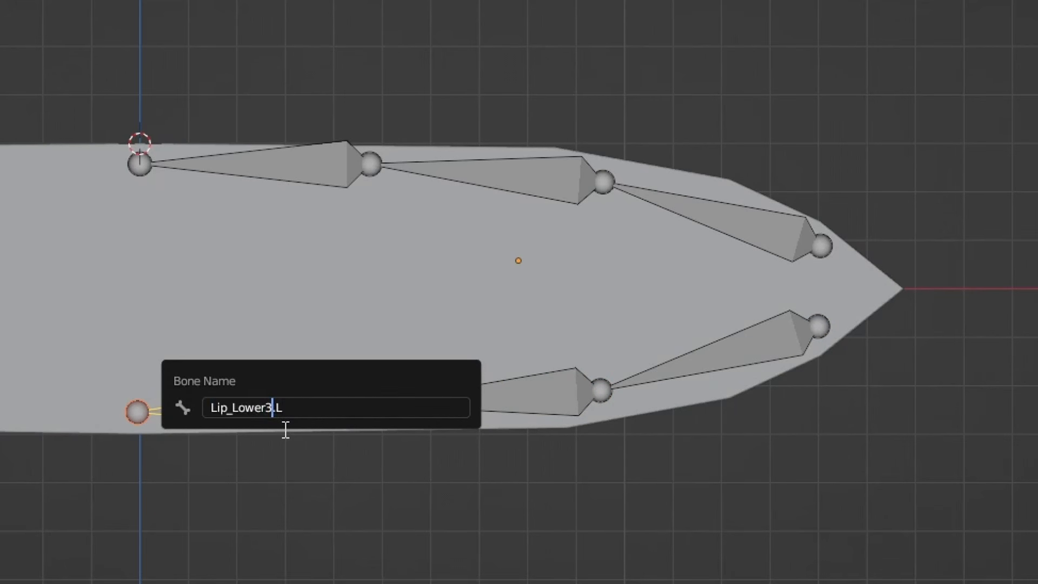
pyautogui.write('3')
pyautogui.press('Return')
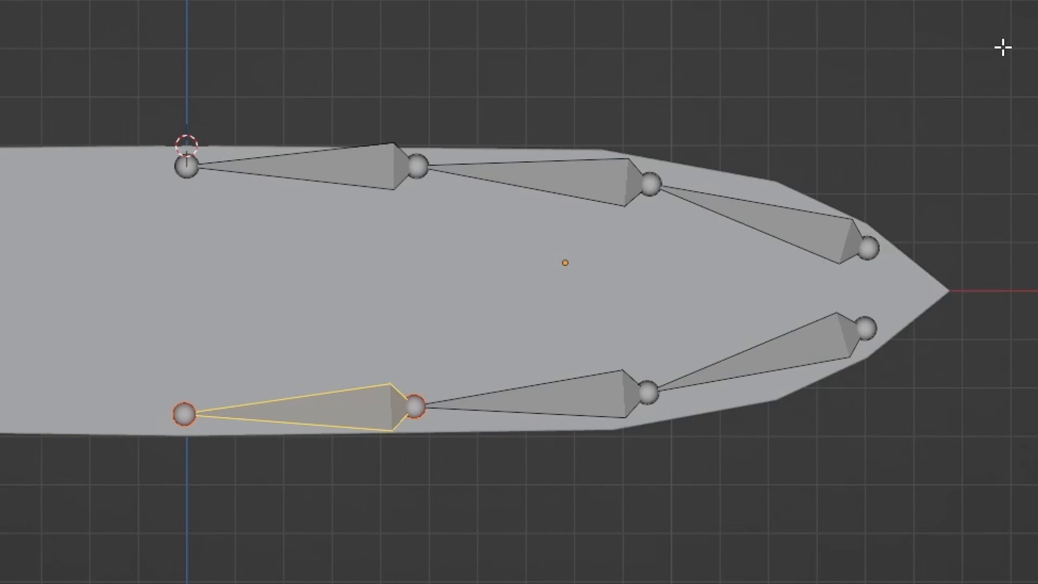
# - Select all six lip bones and try to symmetrize them to the opposite side
pyautogui.moveTo(1003, 48); pyautogui.dragTo(89, 495)
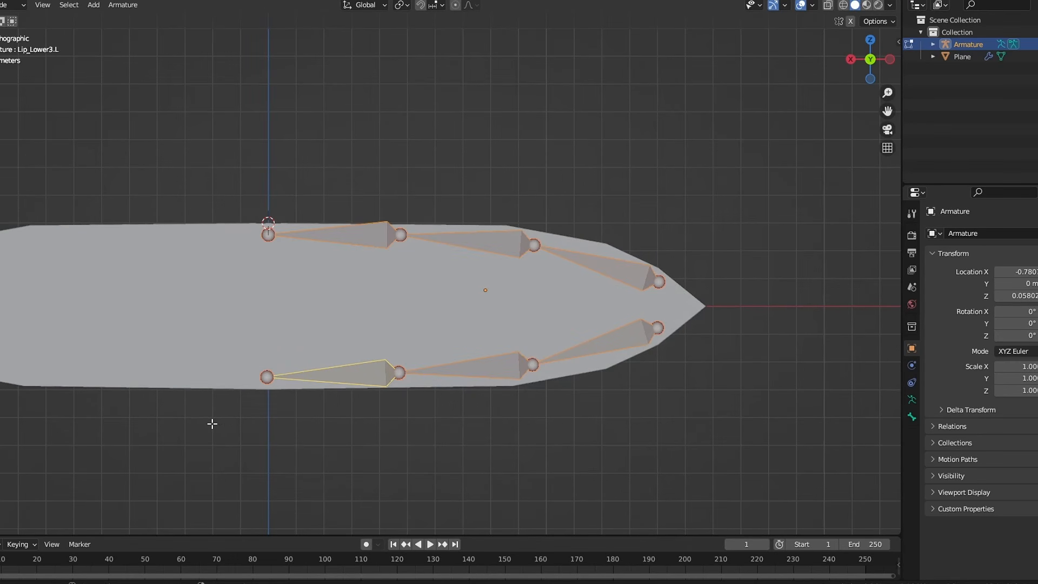
pyautogui.rightClick(462, 288)
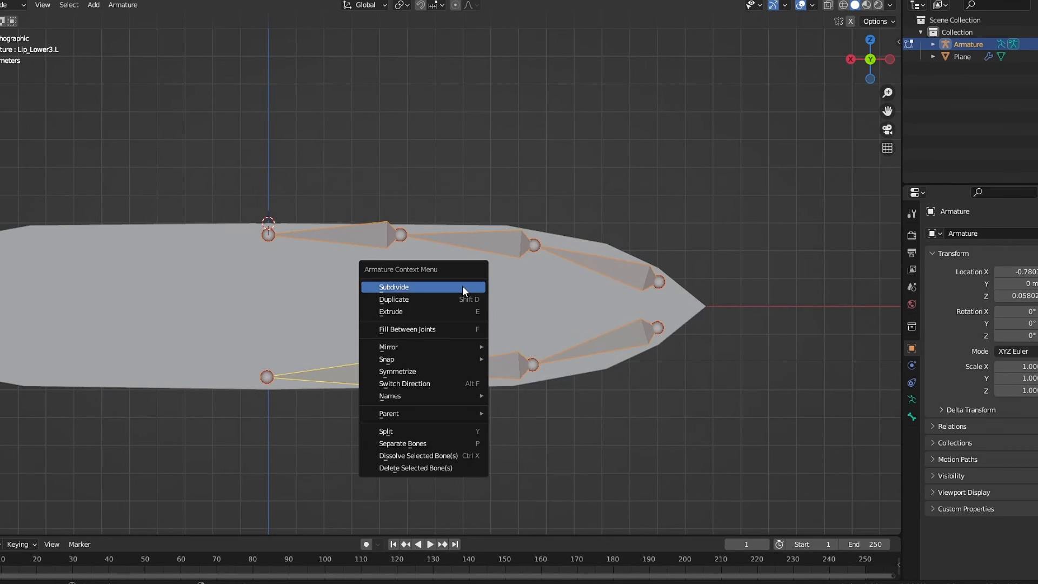
pyautogui.click(407, 371)
pyautogui.keyDown('shift'); pyautogui.moveTo(361, 311); pyautogui.dragTo(435, 315, button='middle'); pyautogui.keyUp('shift')
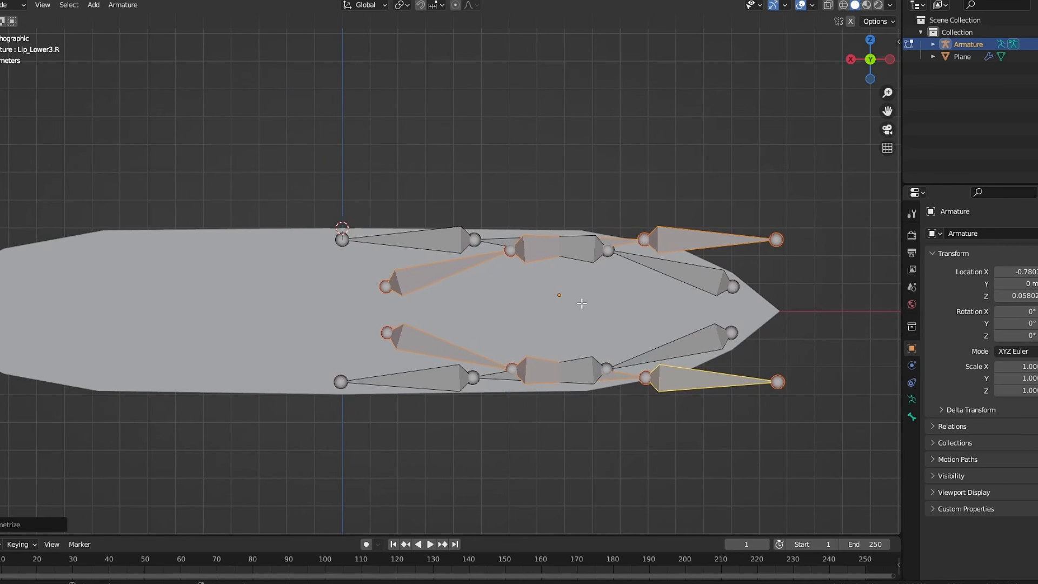
pyautogui.hotkey('ctrl', 'z')
# - Apply All Transforms to the armature in Object Mode
pyautogui.press('Tab')
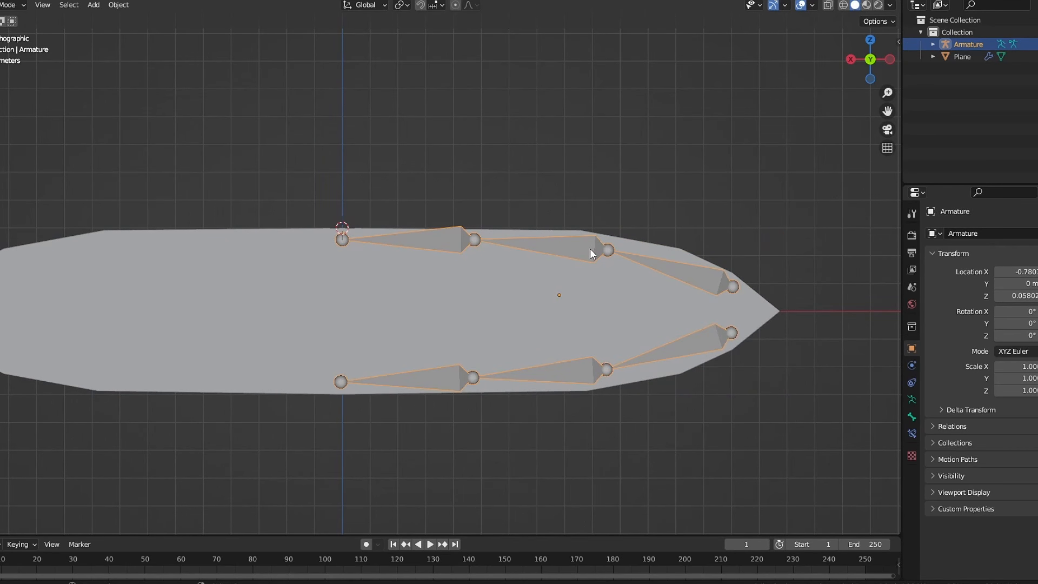
pyautogui.hotkey('ctrl', 'a')
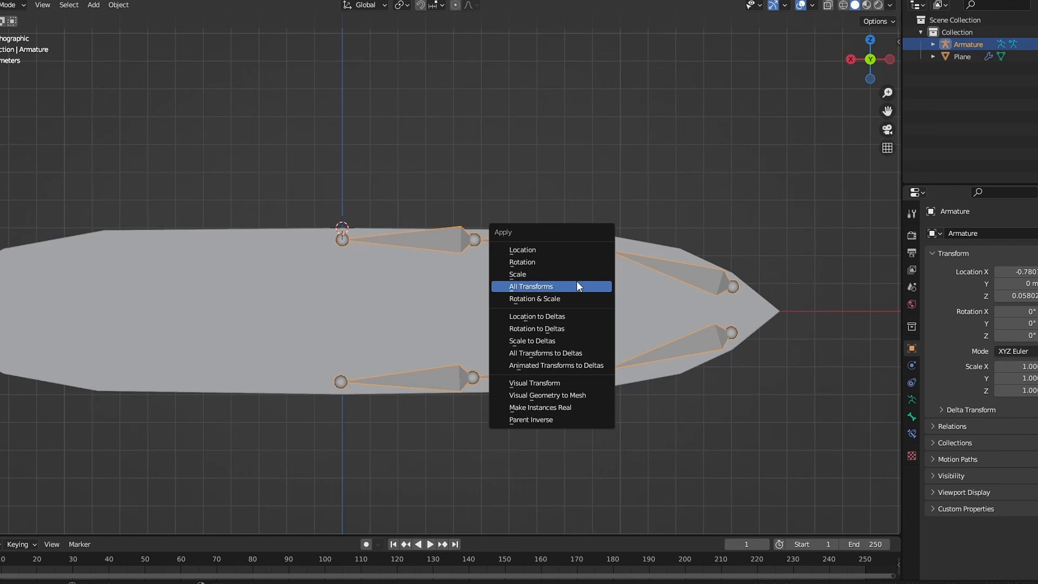
pyautogui.click(533, 289)
# - Symmetrize all six lip bones across the centerline in the armature's Edit Mode
pyautogui.press('Tab')
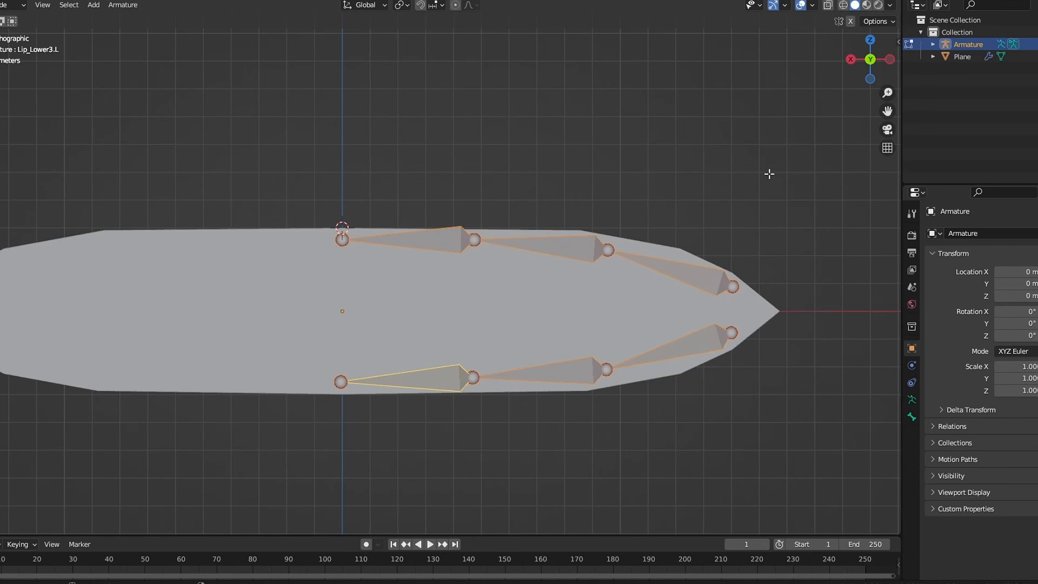
pyautogui.rightClick(374, 353)
pyautogui.click(375, 353)
# - Duplicate the outermost upper bone and rotate the copy upright near the mesh's right tip
pyautogui.keyDown('shift'); pyautogui.moveTo(367, 353); pyautogui.dragTo(298, 332, button='middle'); pyautogui.keyUp('shift')
pyautogui.click(622, 256)
pyautogui.scroll(2, 649, 264)
pyautogui.hotkey('shift', 'd')
pyautogui.click(695, 233)
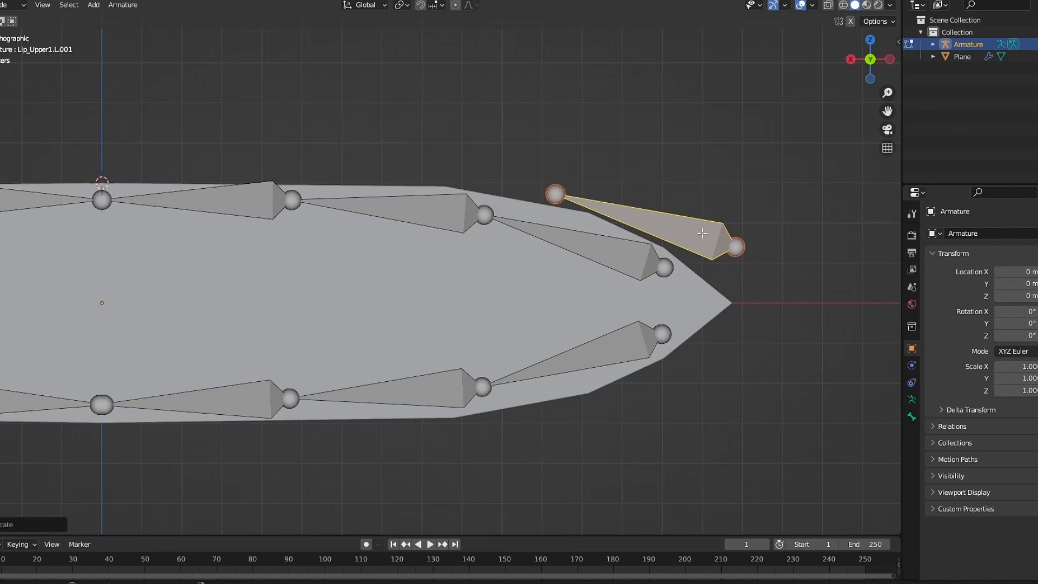
pyautogui.press('r')
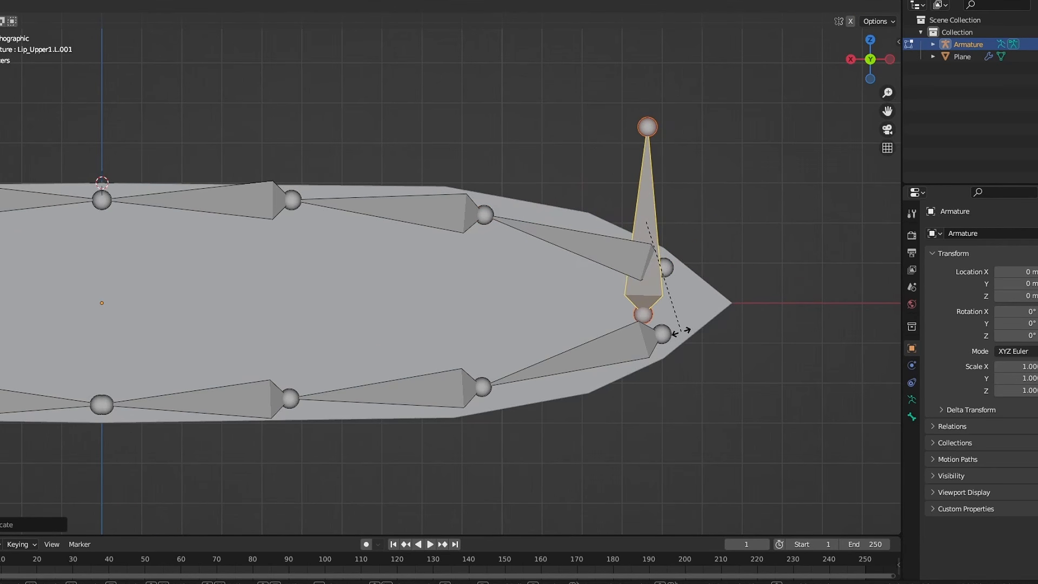
pyautogui.click(682, 331)
# - Snap the 3D cursor to the mesh's right tip vertex in the plane's Edit Mode
pyautogui.keyDown('shift'); pyautogui.moveTo(689, 326); pyautogui.dragTo(572, 324, button='middle'); pyautogui.keyUp('shift')
pyautogui.press('Tab')
pyautogui.click(607, 302)
pyautogui.press('Tab')
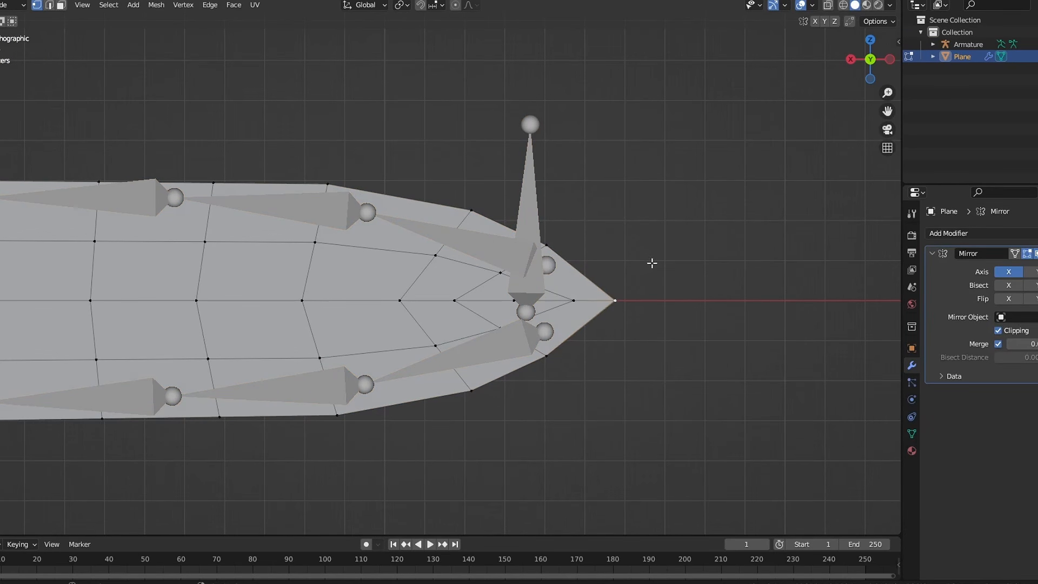
pyautogui.hotkey('shift', 's')
pyautogui.click(651, 322)
pyautogui.press('Tab')
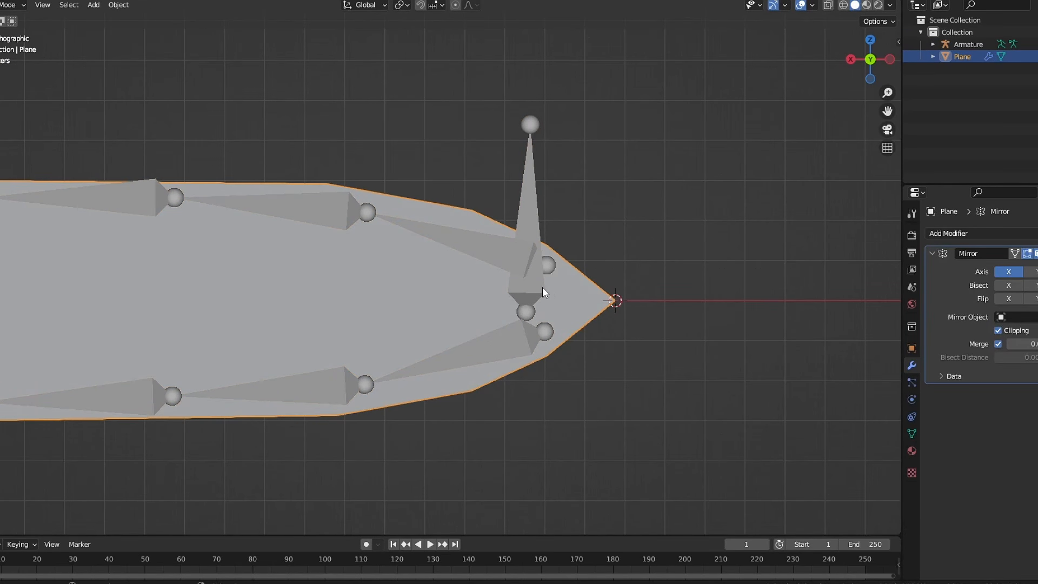
# - Snap the duplicated upright bone to the 3D cursor at the mesh's right tip in the armature's Edit Mode
pyautogui.click(543, 287)
pyautogui.press('Tab')
pyautogui.hotkey('shift', 's')
pyautogui.click(622, 196)
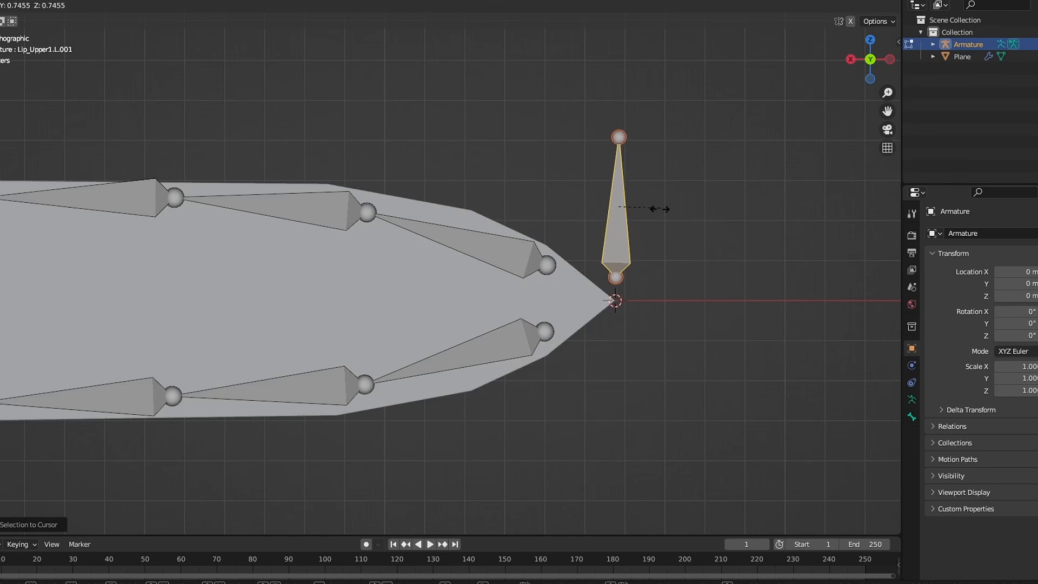
# - Set the pivot point to Individual Origins and scale down the upright bone at the right tip
pyautogui.click(402, 6)
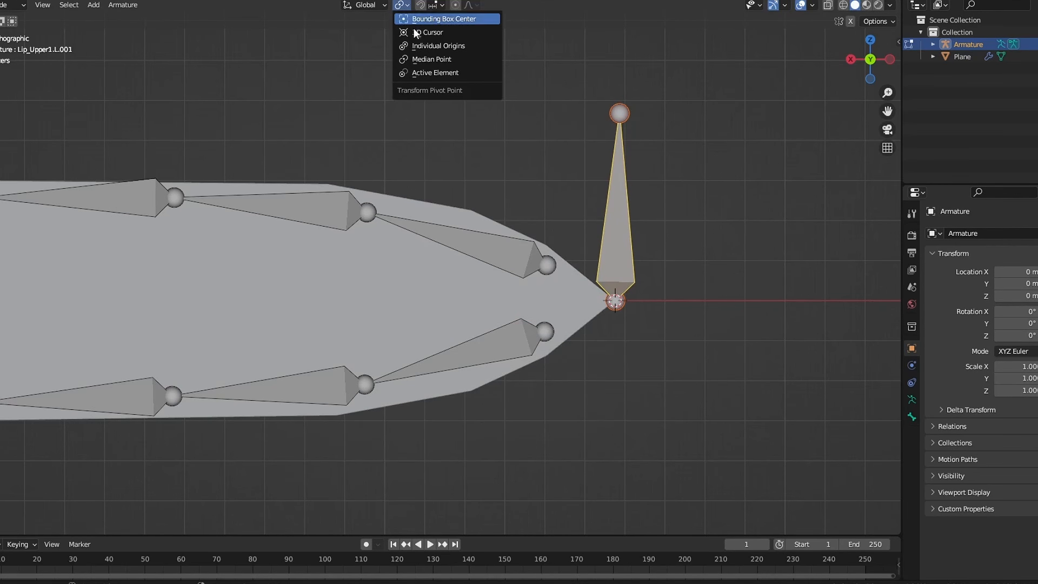
pyautogui.click(424, 46)
pyautogui.press('s')
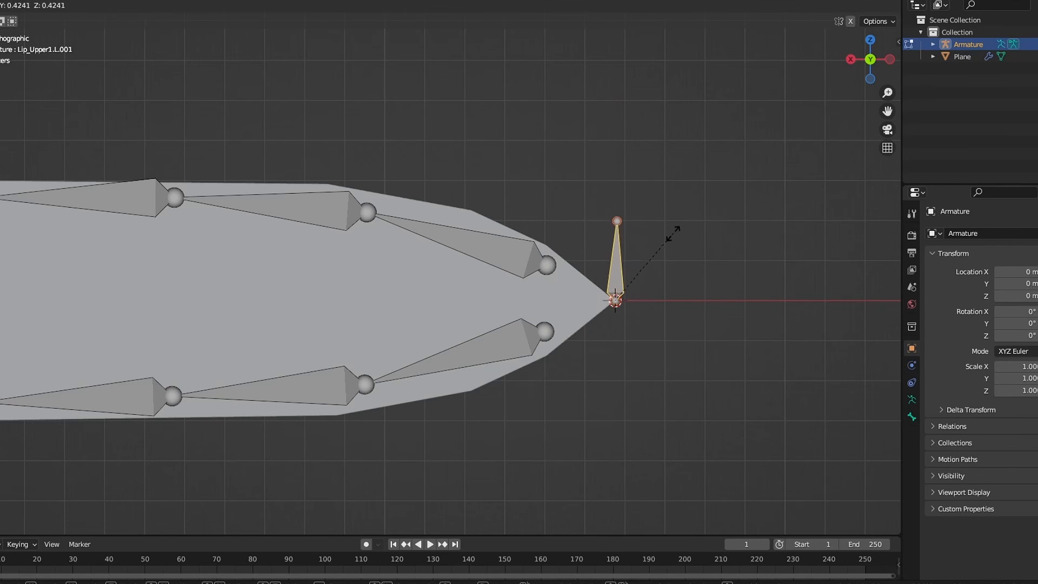
pyautogui.click(669, 249)
# - Extrude upright bones along Z from the central joint and the two joints beside it on both the upper and lower lips
pyautogui.scroll(-3, 669, 249)
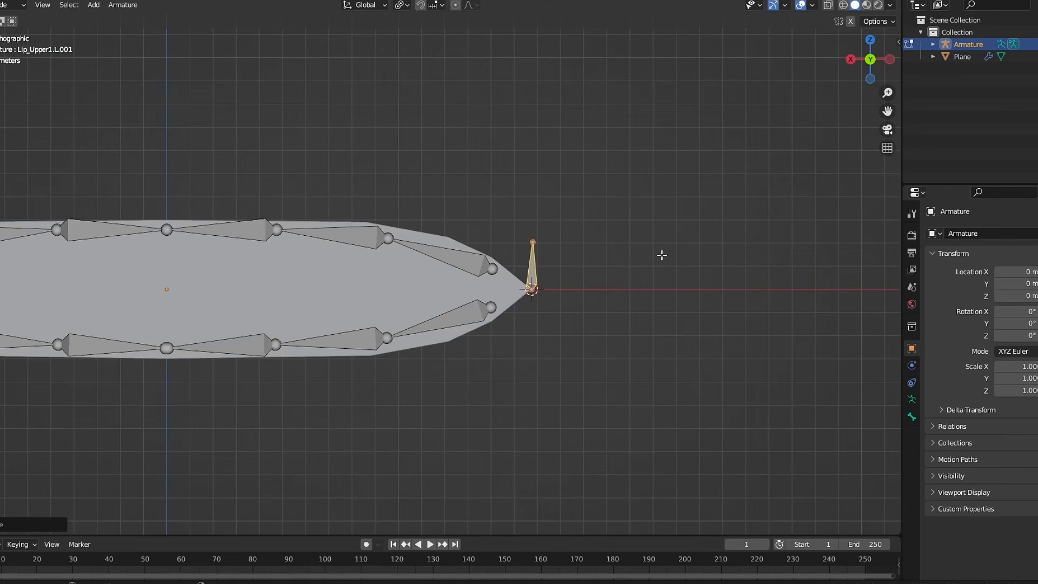
pyautogui.click(317, 406)
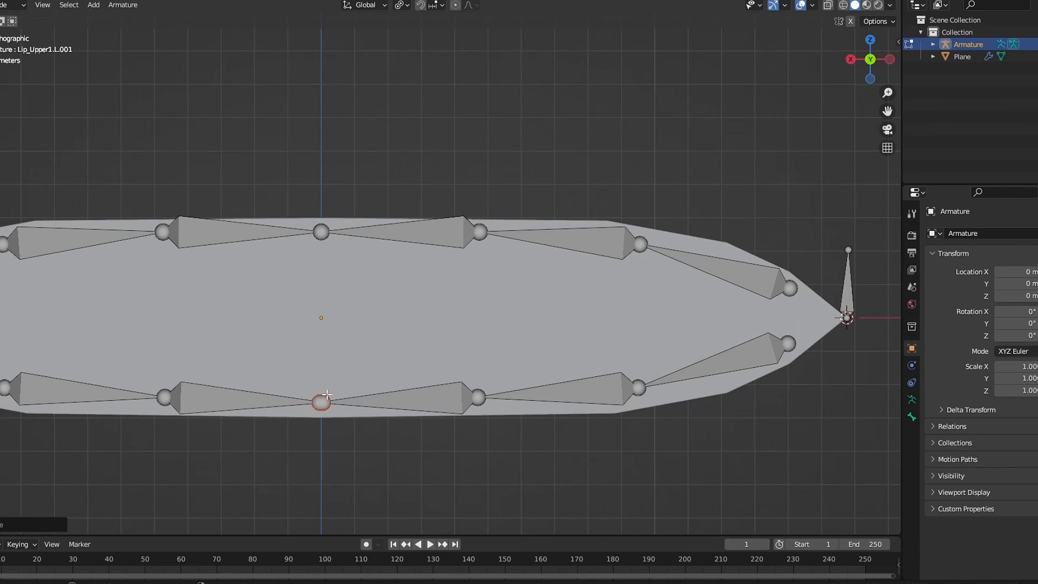
pyautogui.click(327, 394)
pyautogui.keyDown('shift'); pyautogui.moveTo(436, 295); pyautogui.dragTo(600, 378); pyautogui.keyUp('shift')
pyautogui.keyDown('shift'); pyautogui.moveTo(703, 311); pyautogui.dragTo(793, 375); pyautogui.keyUp('shift')
pyautogui.keyDown('shift'); pyautogui.moveTo(812, 226); pyautogui.dragTo(635, 373); pyautogui.keyUp('shift')
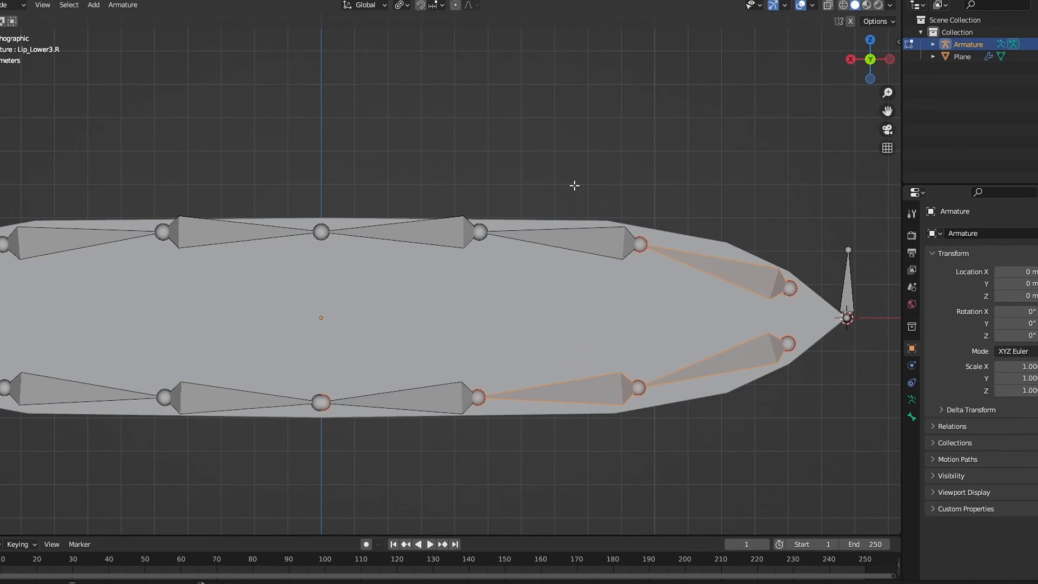
pyautogui.keyDown('shift'); pyautogui.moveTo(572, 183); pyautogui.dragTo(513, 260); pyautogui.keyUp('shift')
pyautogui.press('e')
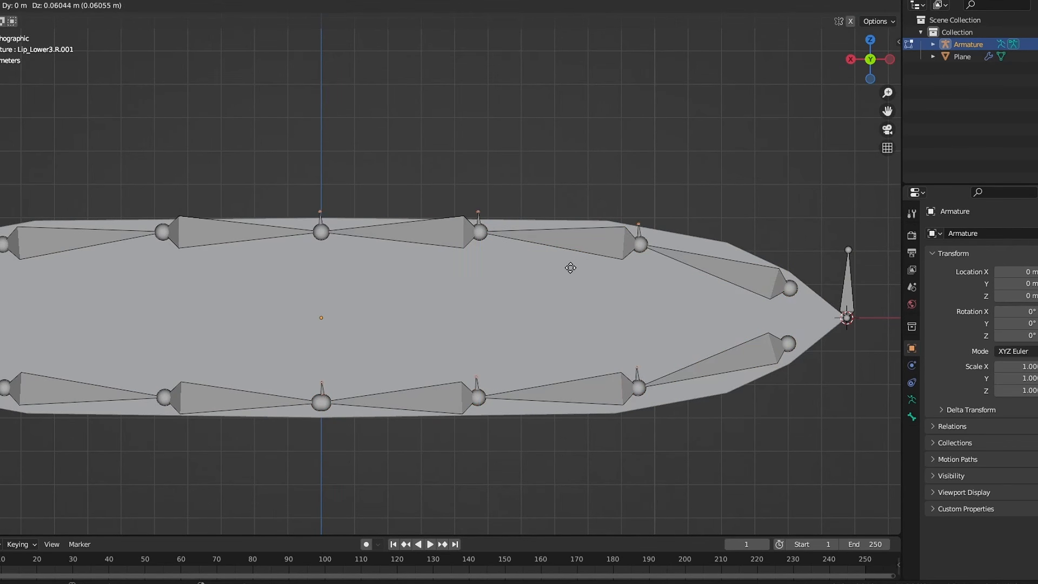
pyautogui.press('z')
pyautogui.click(570, 210)
# - Try moving the extruded bone tips and the central lower upright bone
pyautogui.press('g')
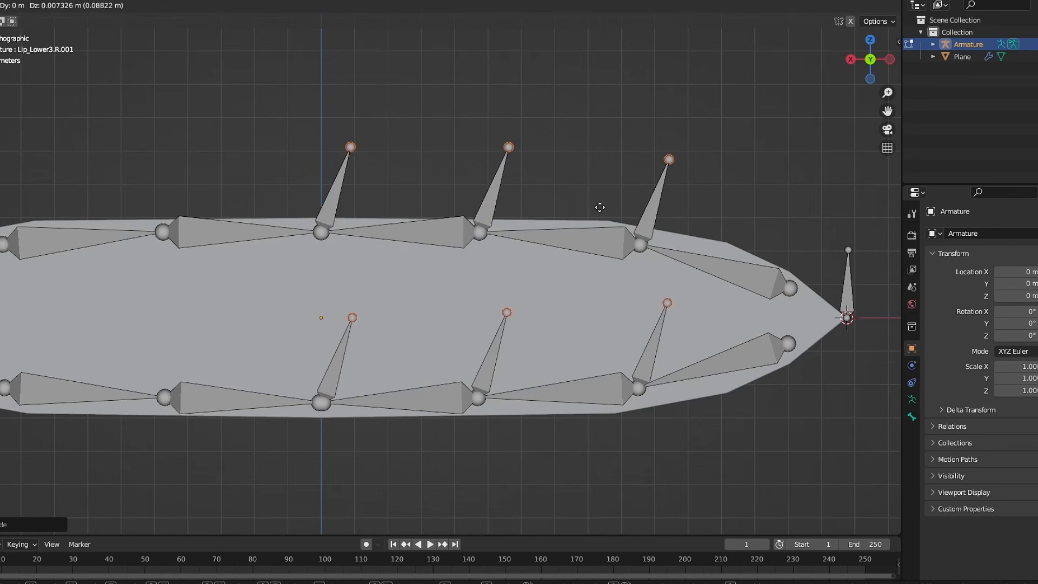
pyautogui.rightClick(580, 208)
pyautogui.click(335, 373)
pyautogui.press('g')
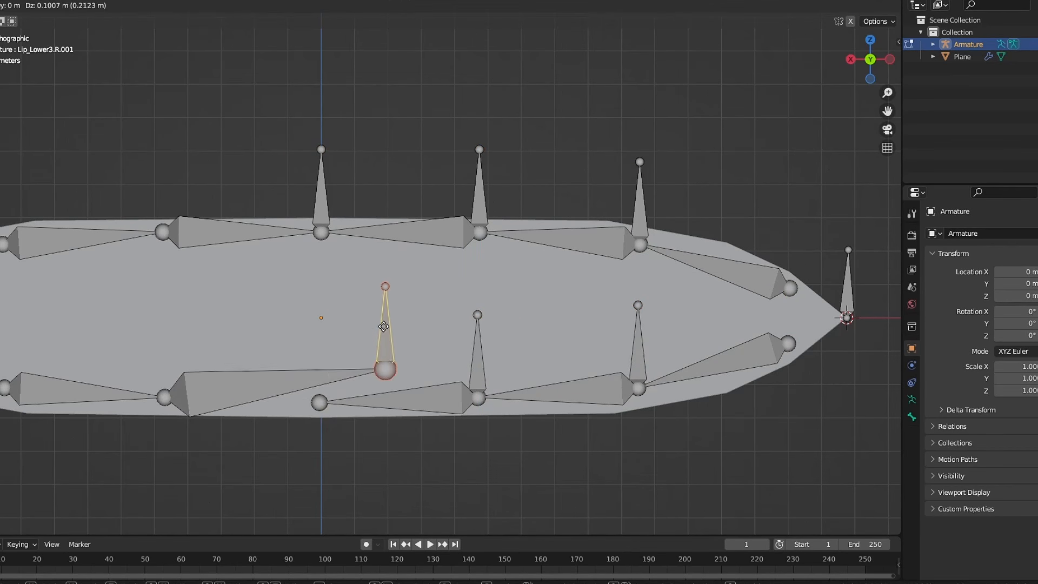
pyautogui.rightClick(342, 357)
# - Clear the parents of the three upright bones on the lower lip
pyautogui.keyDown('shift'); pyautogui.moveTo(628, 326); pyautogui.dragTo(607, 331, button='middle'); pyautogui.keyUp('shift')
pyautogui.click(618, 334)
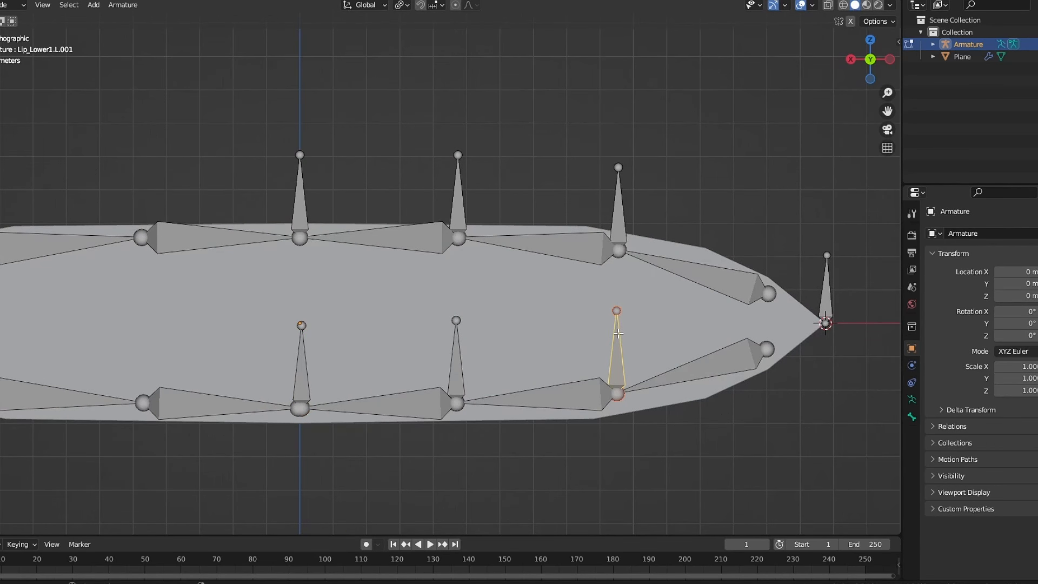
pyautogui.hotkey('alt', 'p')
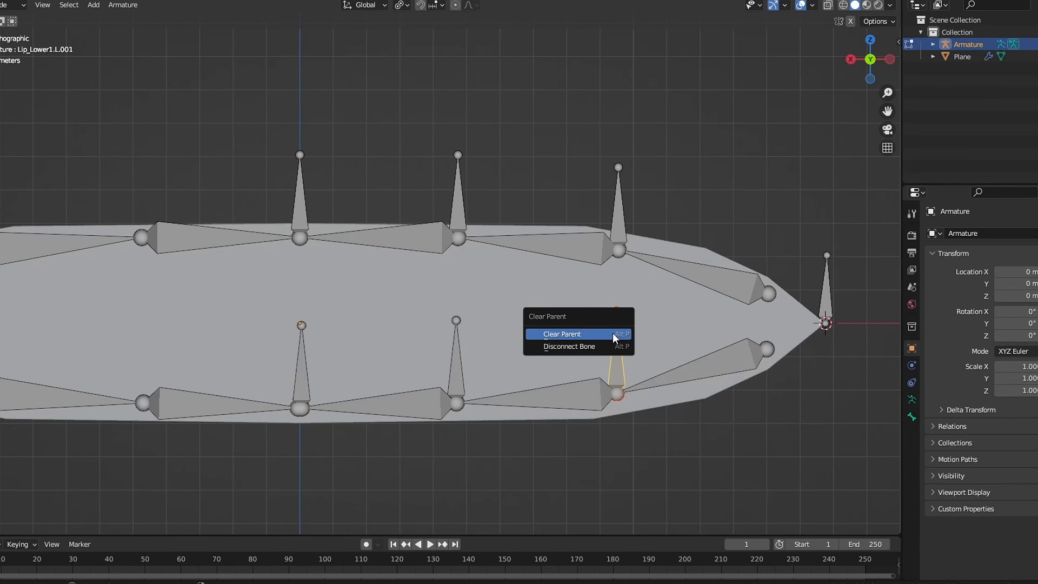
pyautogui.click(567, 333)
pyautogui.click(455, 357)
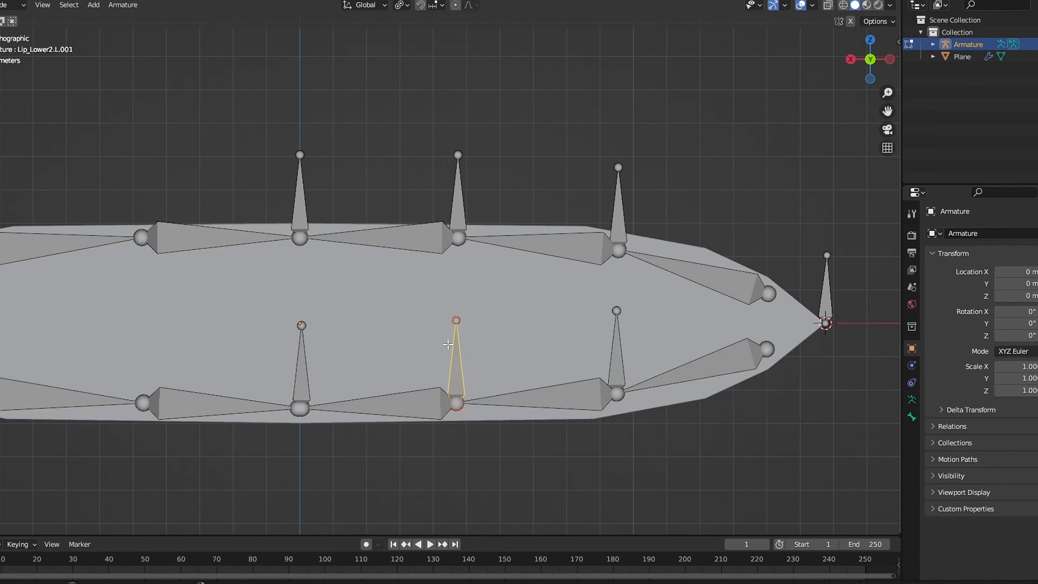
pyautogui.click(312, 367)
pyautogui.hotkey('alt', 'p')
pyautogui.click(313, 370)
# - Clear the parents of the three upright bones on the upper lip
pyautogui.click(301, 210)
pyautogui.hotkey('alt', 'p')
pyautogui.click(301, 212)
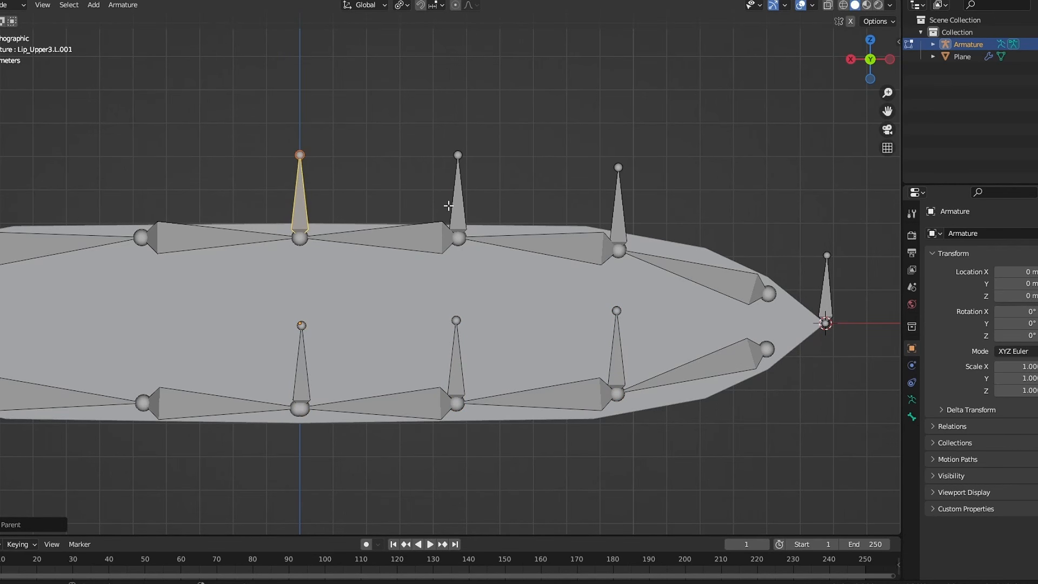
pyautogui.click(457, 205)
pyautogui.click(618, 207)
# - Extrude short upright bones along Z from the outermost upper and lower joints near the right tip
pyautogui.moveTo(790, 287); pyautogui.dragTo(765, 379)
pyautogui.press('e')
pyautogui.press('z')
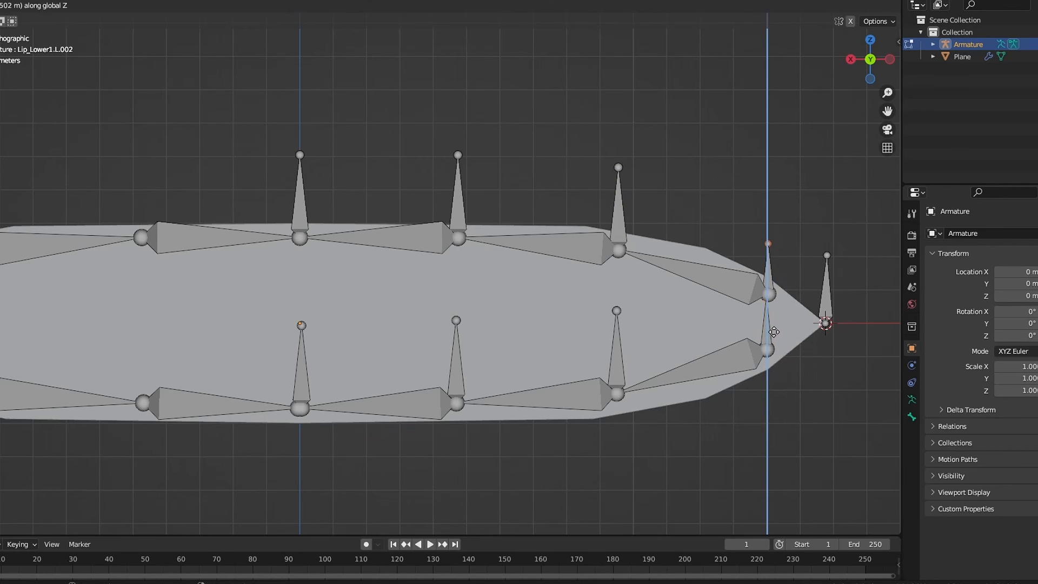
pyautogui.click(774, 329)
# - Try moving the outermost lower upright bone and undo the move
pyautogui.click(766, 328)
pyautogui.press('g')
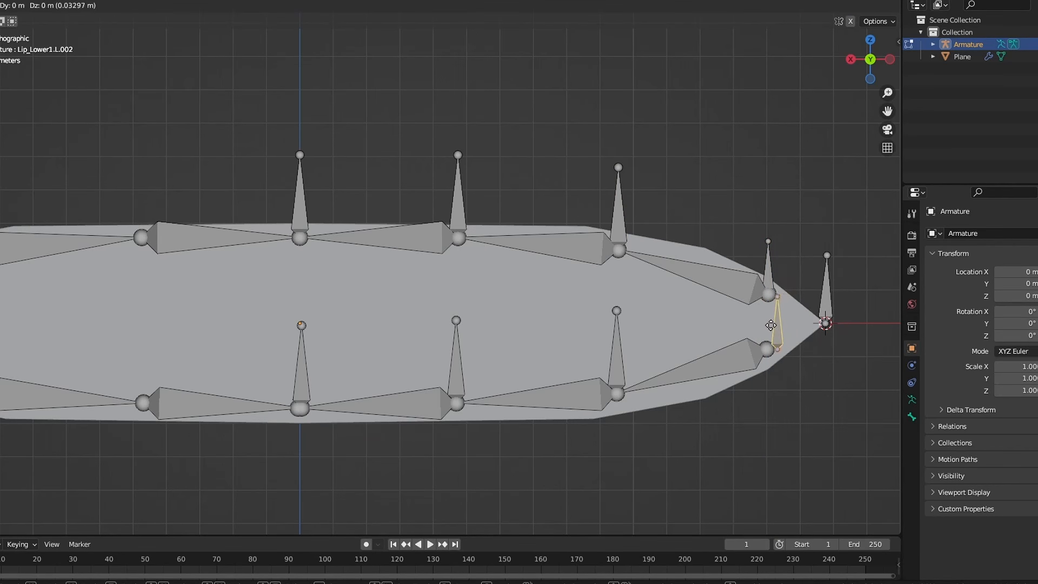
pyautogui.click(769, 319)
pyautogui.hotkey('ctrl', 'z')
# - Straighten the two central upright bones by scaling them to 0 along X with the Bounding Box Center pivot
pyautogui.click(307, 357)
pyautogui.keyDown('shift'); pyautogui.moveTo(307, 357); pyautogui.dragTo(400, 362, button='middle'); pyautogui.keyUp('shift')
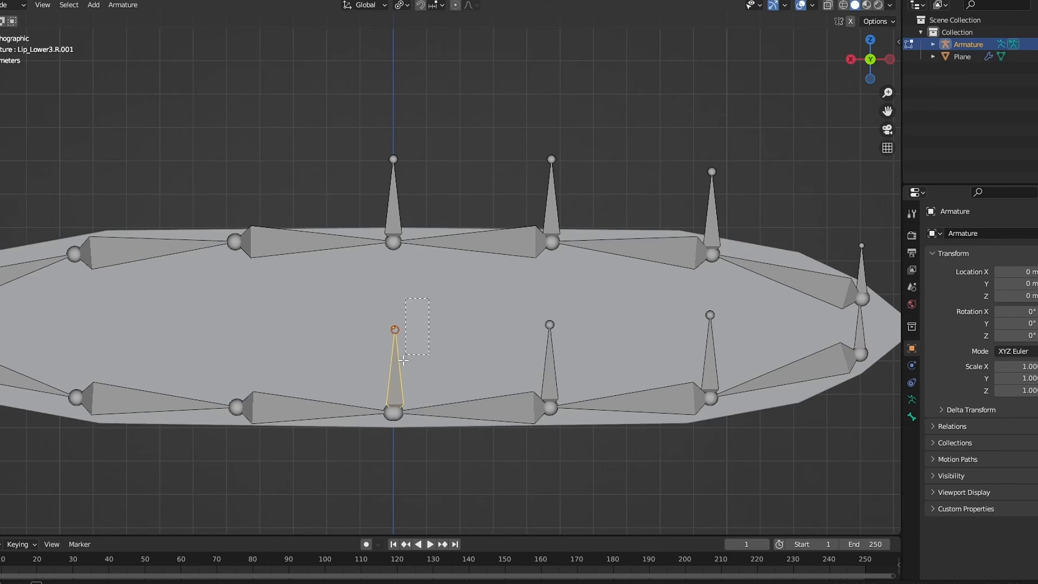
pyautogui.moveTo(403, 360); pyautogui.dragTo(404, 357)
pyautogui.moveTo(427, 115); pyautogui.dragTo(367, 427)
pyautogui.click(402, 5)
pyautogui.click(421, 33)
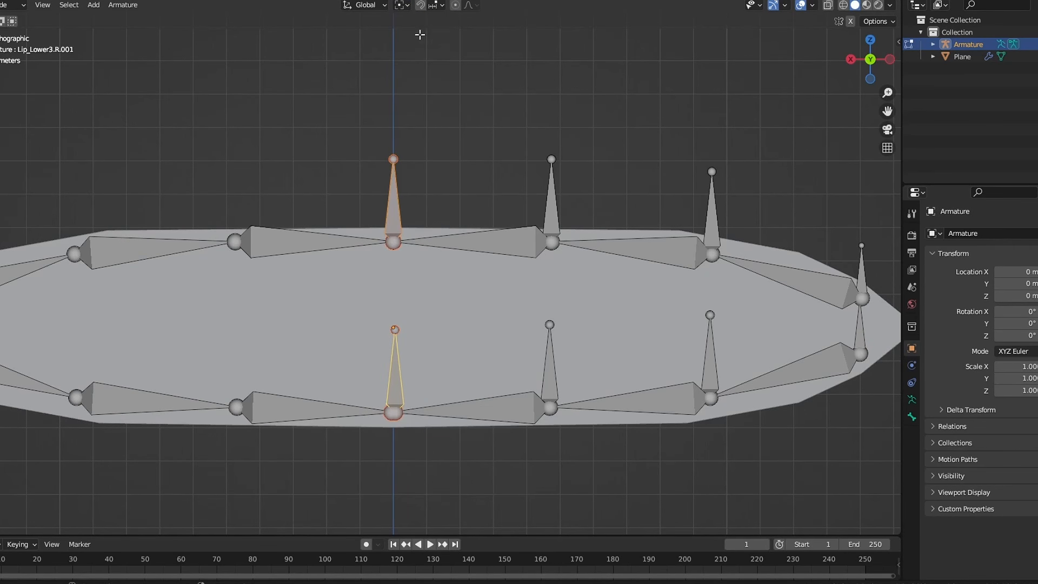
pyautogui.press('s')
pyautogui.press('x')
pyautogui.press('KP_0')
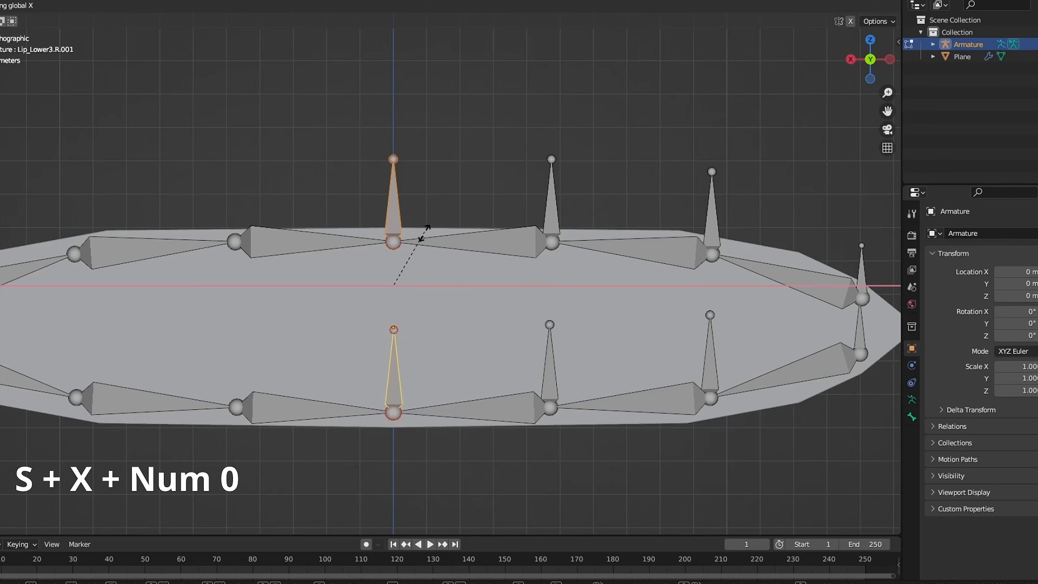
pyautogui.click(417, 271)
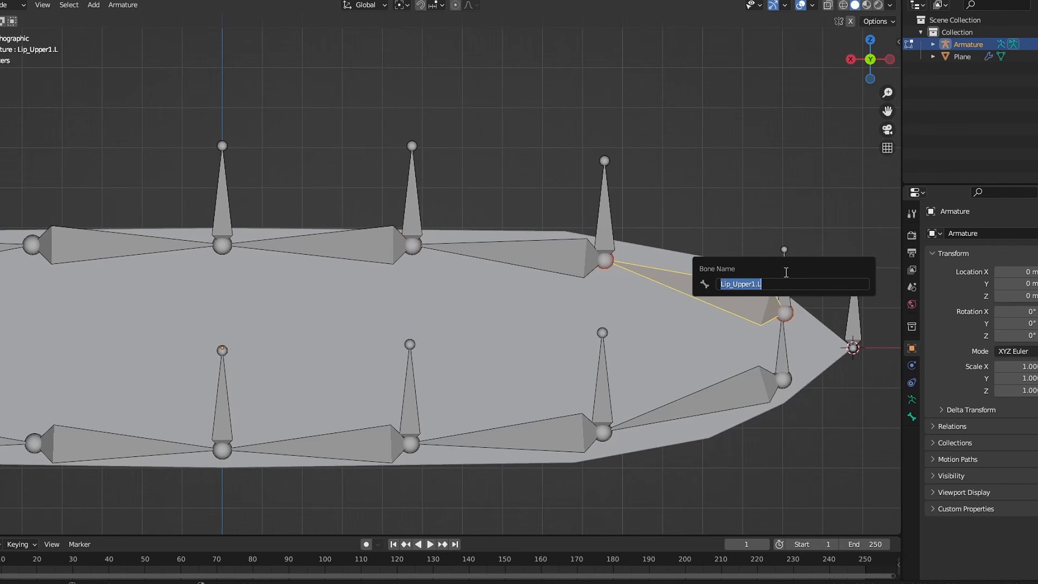
# - Rename the outermost upper upright bone Lip_Main_Upper1.L and copy its name
pyautogui.click(784, 271)
pyautogui.press('F2')
pyautogui.moveTo(787, 271); pyautogui.dragTo(746, 272)
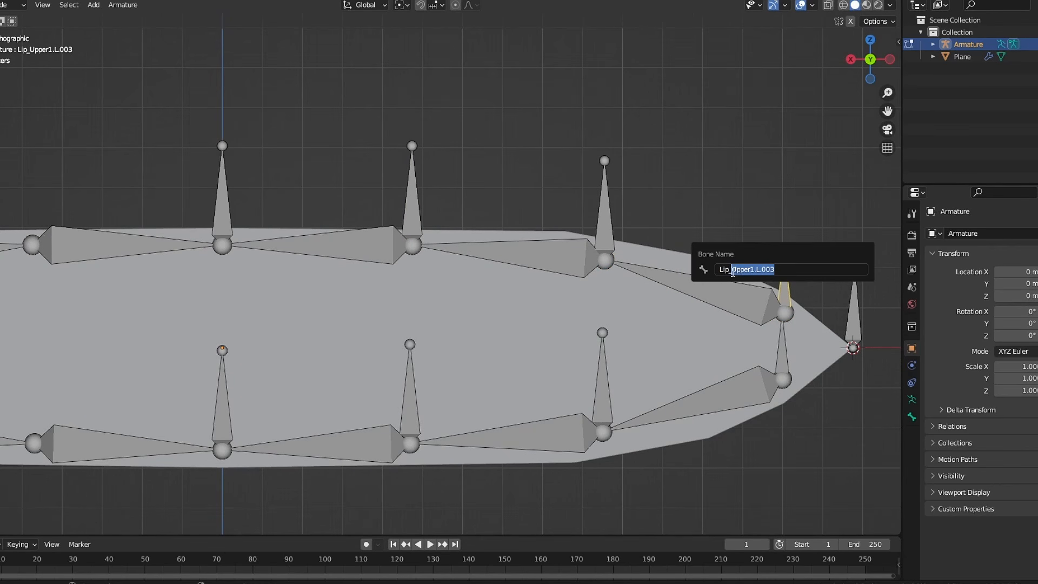
pyautogui.write('Main')
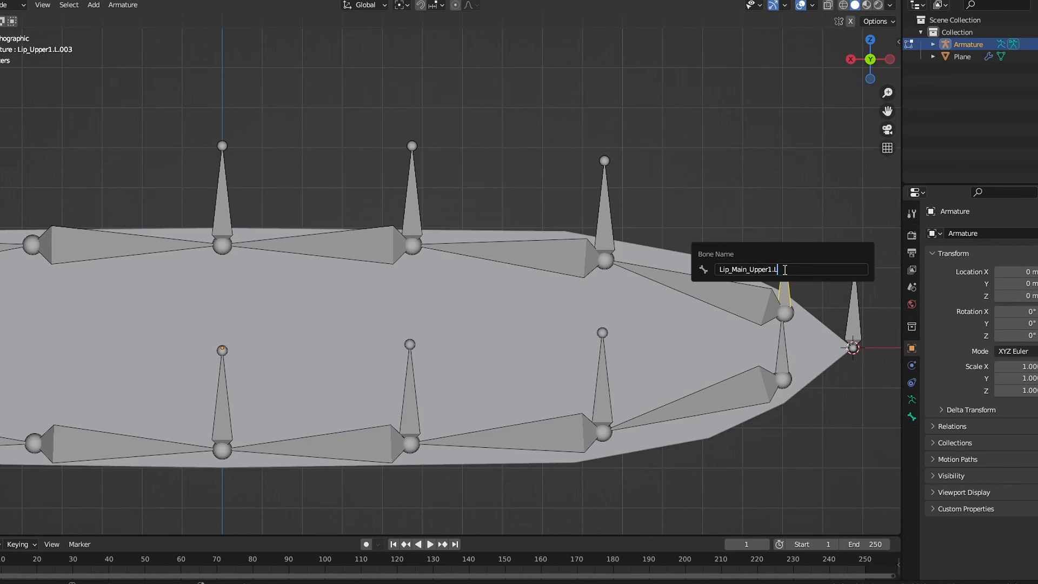
pyautogui.moveTo(785, 270); pyautogui.dragTo(717, 275)
pyautogui.hotkey('ctrl', 'c')
pyautogui.press('Return')
# - Rename the next two upper upright bones toward the center, using the copied Lip_Main_Upper name with the .L suffix
pyautogui.click(609, 212)
pyautogui.press('F2')
pyautogui.hotkey('ctrl', 'v')
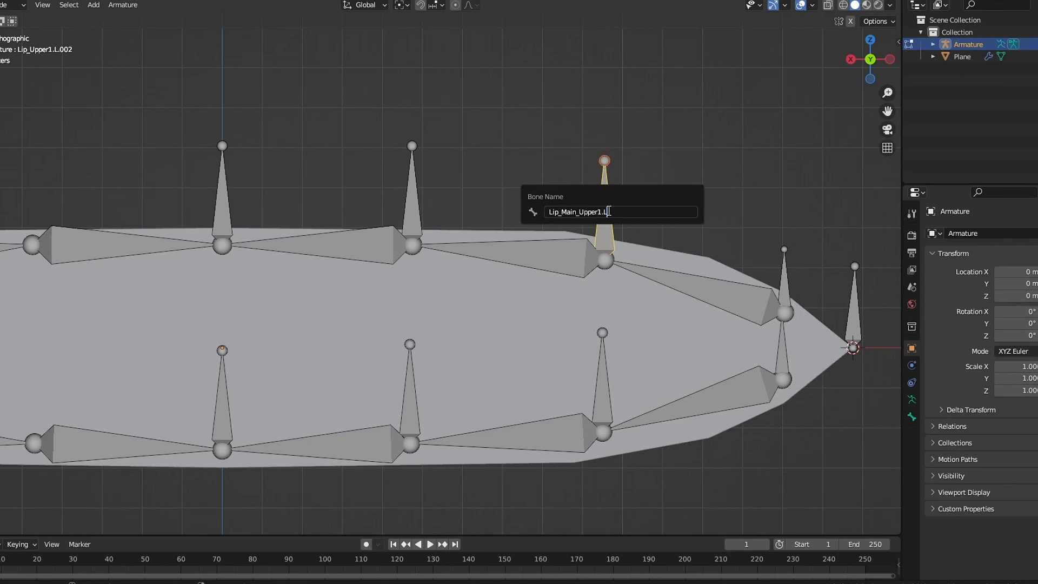
pyautogui.press('Return')
pyautogui.click(415, 200)
pyautogui.press('F2')
pyautogui.hotkey('ctrl', 'v')
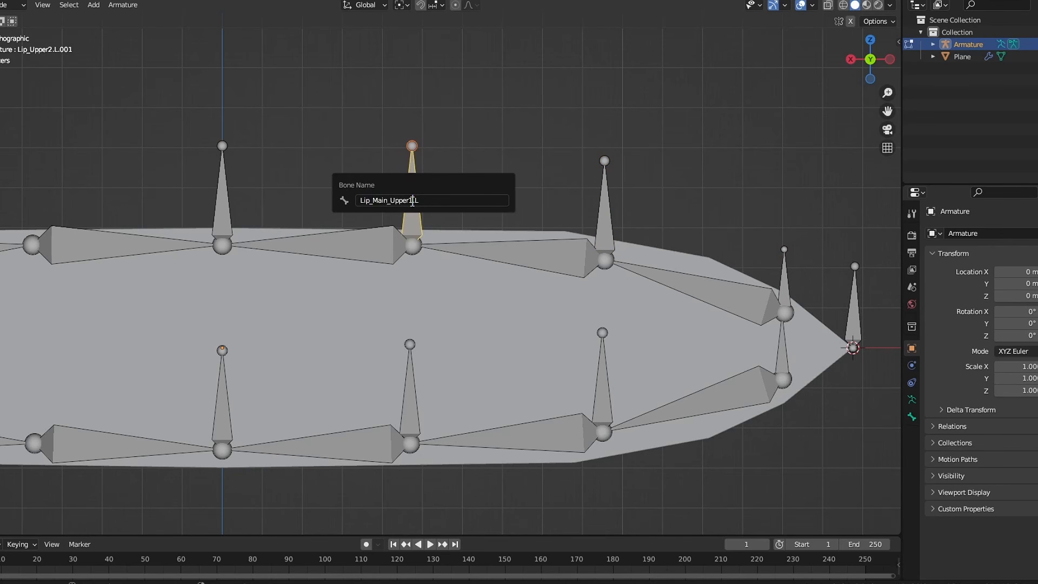
pyautogui.press('Return')
# - Rename the central upper upright bone Lip_Main_Upper, without a number or side suffix
pyautogui.click(223, 188)
pyautogui.press('F2')
pyautogui.hotkey('ctrl', 'v')
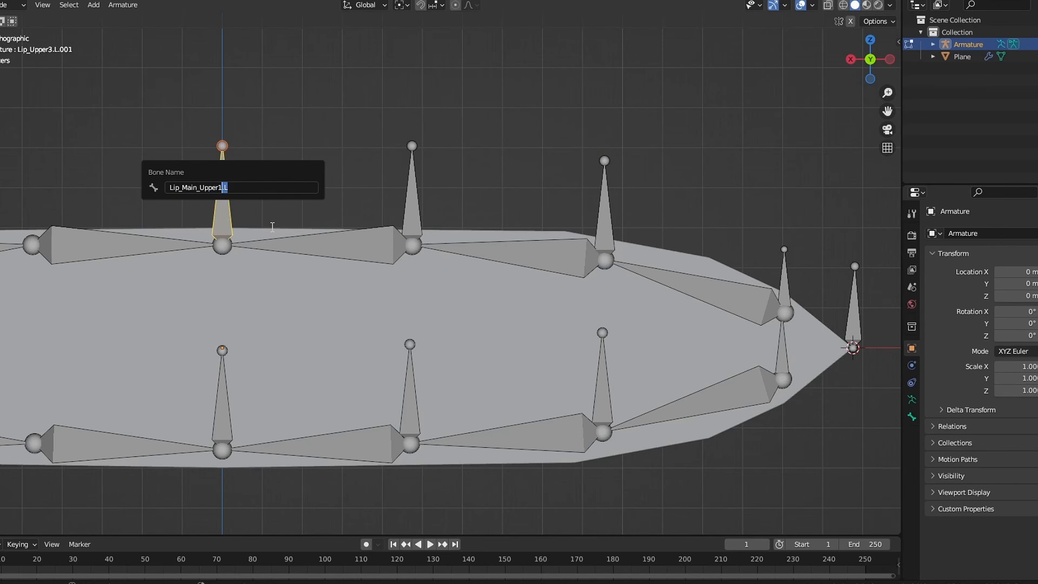
pyautogui.press('Return')
# - Rename the outermost lower upright bone Lip_Main_Lower1.L and copy its name
pyautogui.scroll(-1, 437, 216)
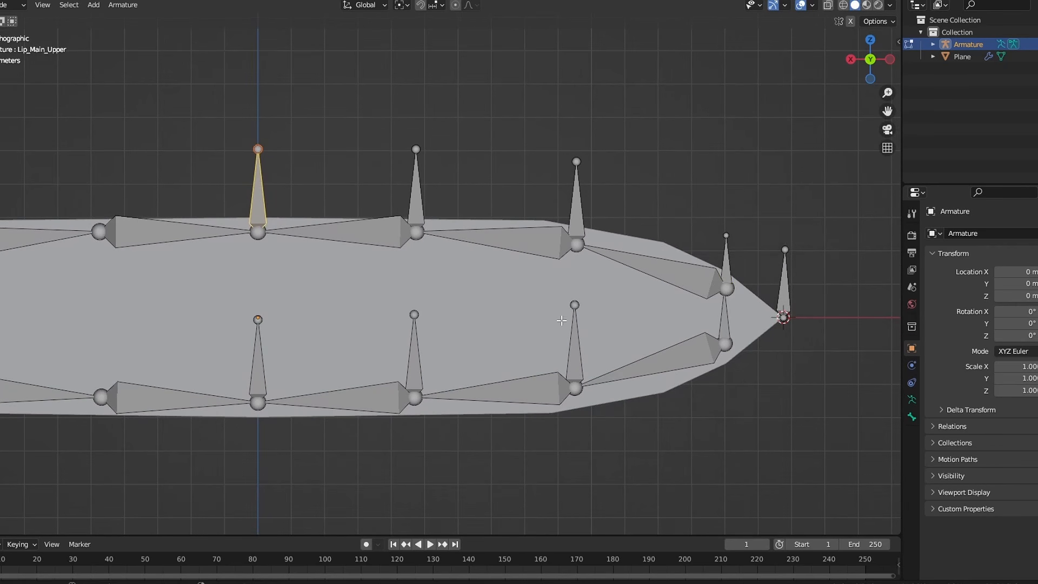
pyautogui.click(727, 252)
pyautogui.press('F2')
pyautogui.press('Return')
pyautogui.click(723, 319)
pyautogui.press('F2')
pyautogui.hotkey('ctrl', 'v')
pyautogui.moveTo(722, 319); pyautogui.dragTo(688, 319)
pyautogui.write('Lowe')
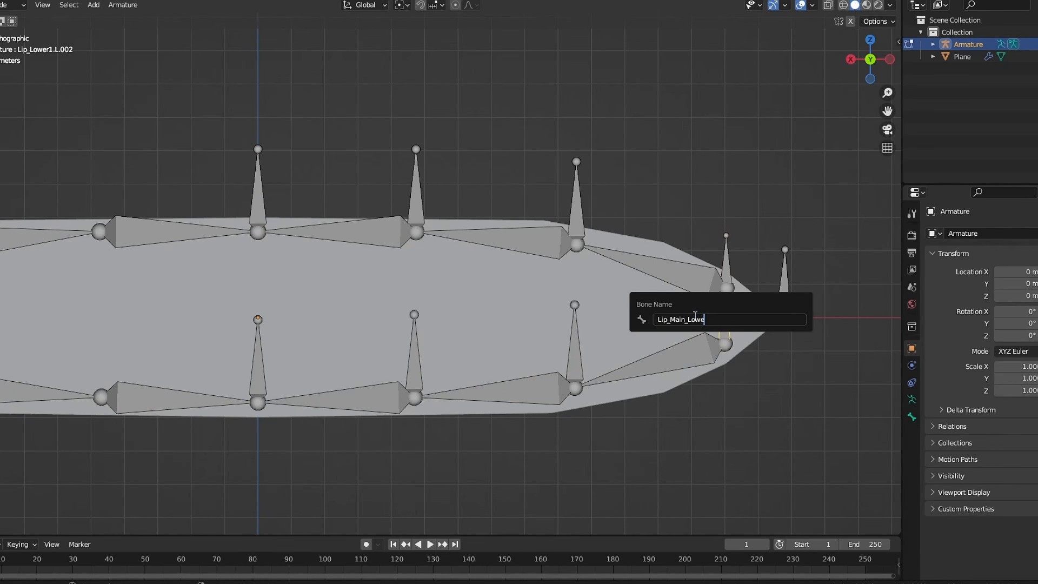
pyautogui.hotkey('ctrl', 'a')
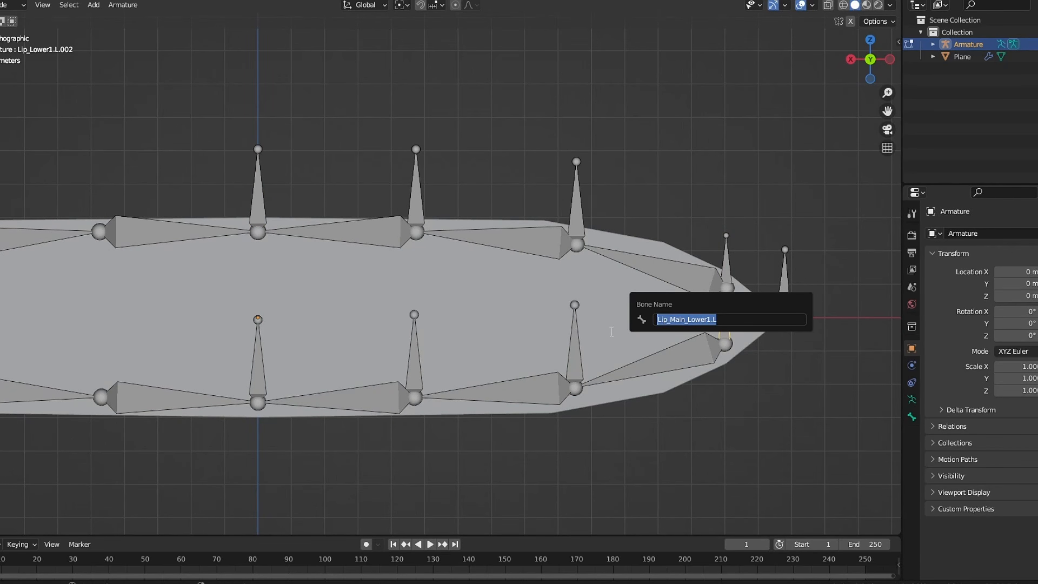
pyautogui.hotkey('ctrl', 'c')
pyautogui.press('Return')
# - Rename the next lower upright bone Lip_Main_Lower2.L and base the following one's name on the copied Lip_Main_Lower name
pyautogui.click(576, 346)
pyautogui.press('F2')
pyautogui.hotkey('ctrl', 'v')
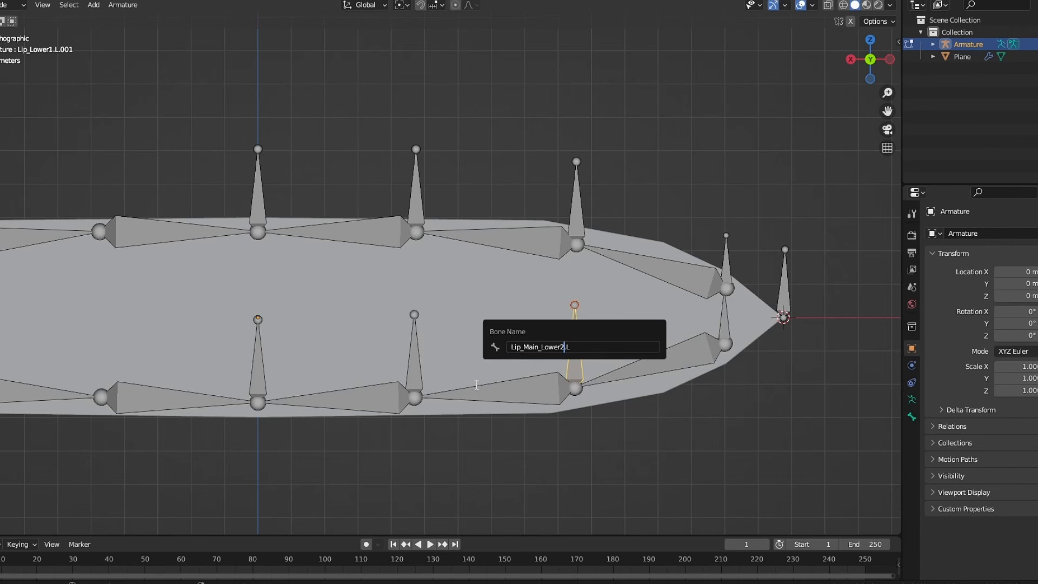
pyautogui.press('Return')
pyautogui.click(413, 348)
pyautogui.press('F2')
pyautogui.hotkey('ctrl', 'v')
pyautogui.press('Return')
# - Rename the central lower upright bone Lip_Main_Lower, without a number or side suffix
pyautogui.click(255, 362)
pyautogui.press('F2')
pyautogui.hotkey('ctrl', 'v')
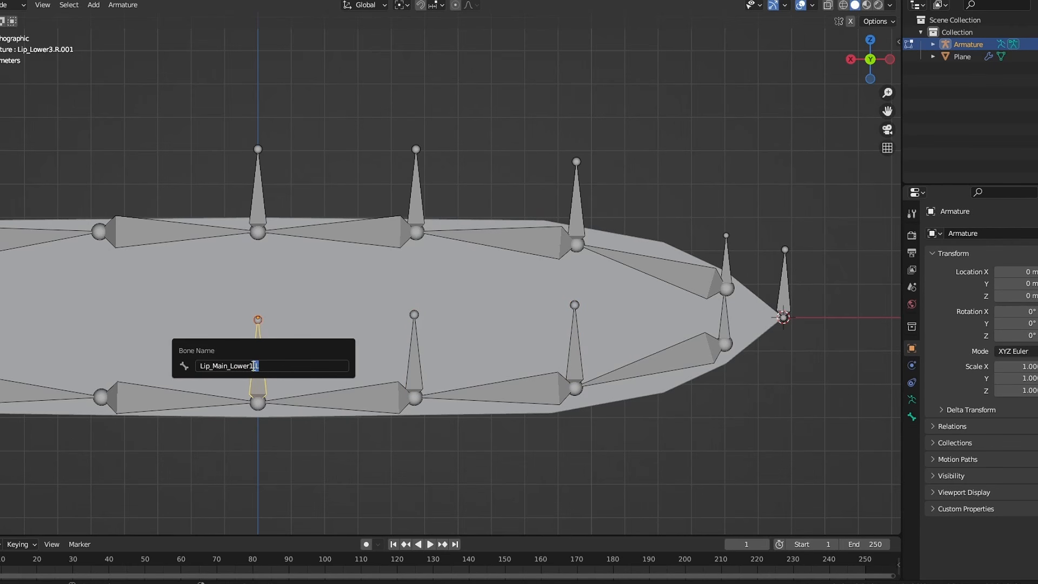
pyautogui.press('Return')
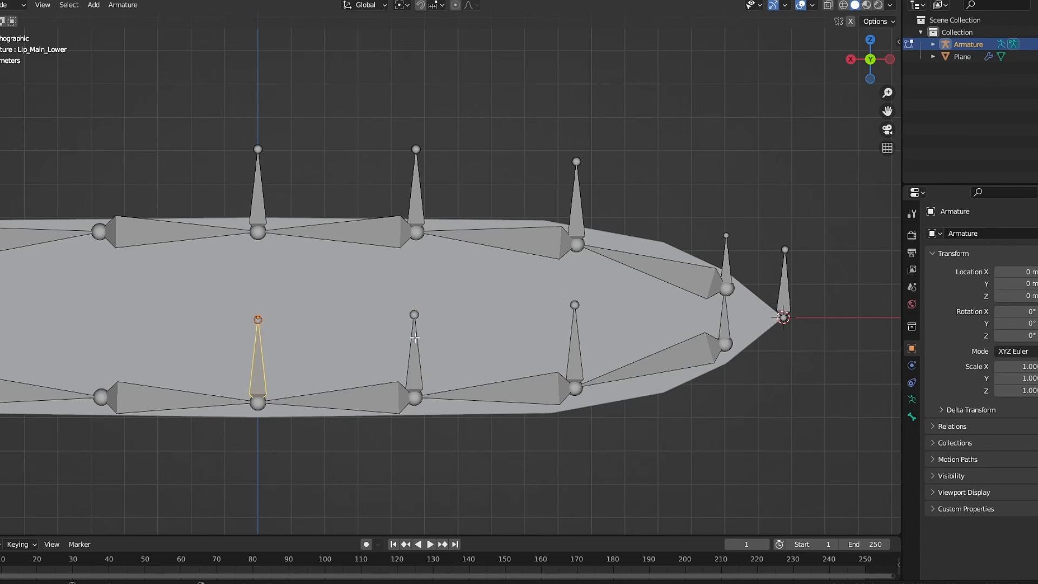
# - Rename the upright corner bone at the mesh's right tip Lip_S
pyautogui.scroll(-1, 428, 338)
pyautogui.keyDown('shift'); pyautogui.moveTo(458, 308); pyautogui.dragTo(474, 302, button='middle'); pyautogui.keyUp('shift')
pyautogui.scroll(1, 475, 301)
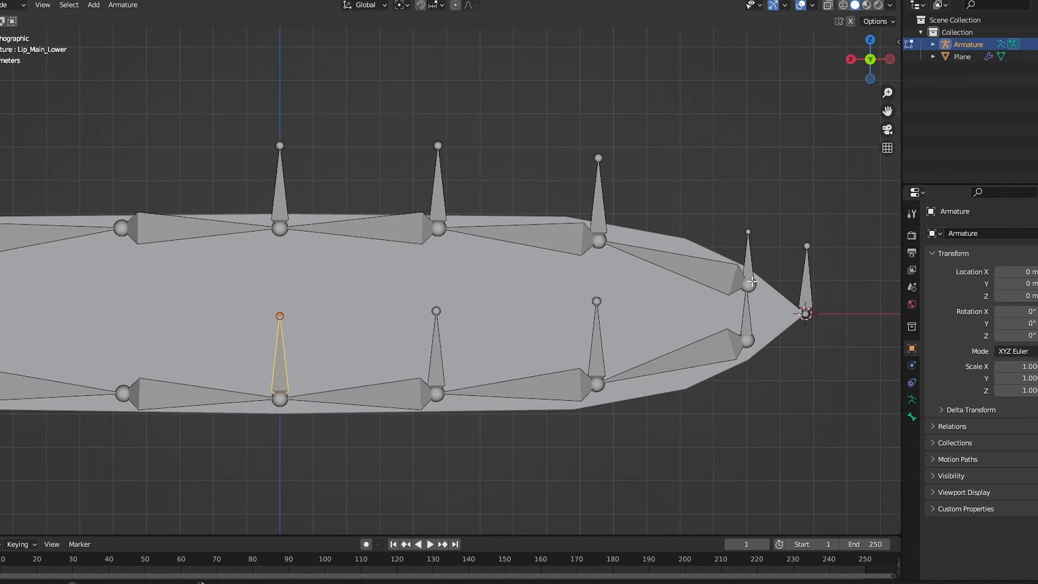
pyautogui.click(823, 284)
pyautogui.click(808, 281)
pyautogui.press('F2')
pyautogui.moveTo(812, 284); pyautogui.dragTo(756, 282)
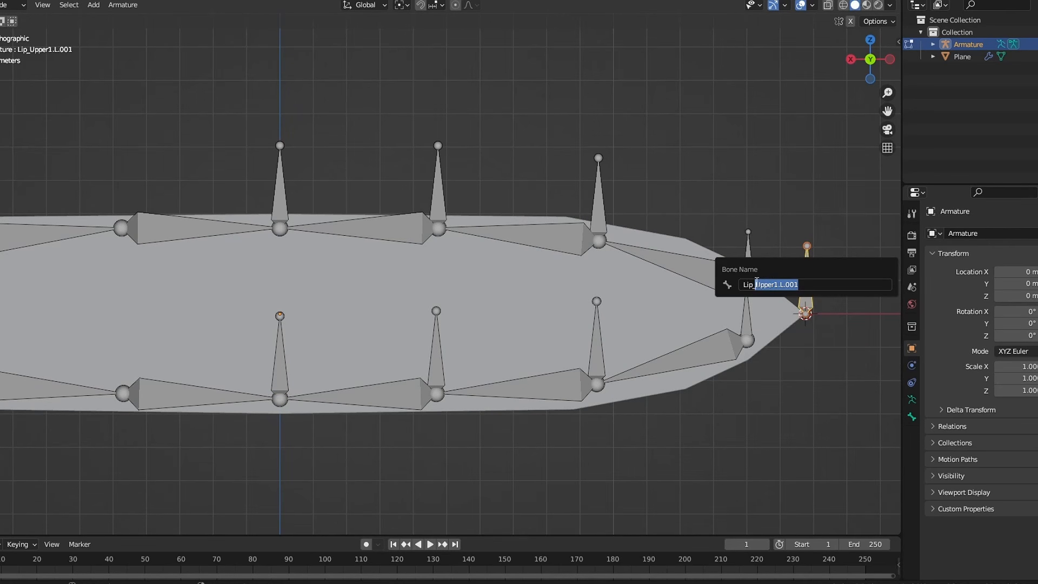
pyautogui.write('S')
pyautogui.press('Return')
pyautogui.keyDown('shift'); pyautogui.moveTo(789, 327); pyautogui.dragTo(761, 338, button='middle'); pyautogui.keyUp('shift')
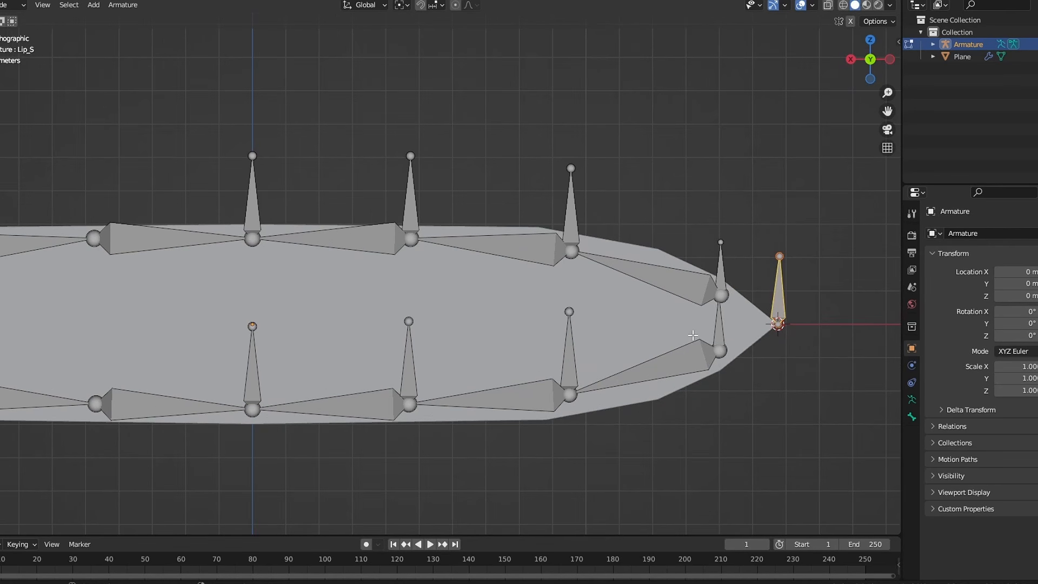
# - Add the left-side suffix to the upright corner bone's name so that it reads Lip_S.L
pyautogui.press('F2')
pyautogui.click(693, 332)
pyautogui.press('Return')
# - Delete all the horizontal upper and lower lip bones on the mirrored .R half of the armature
pyautogui.click(281, 243)
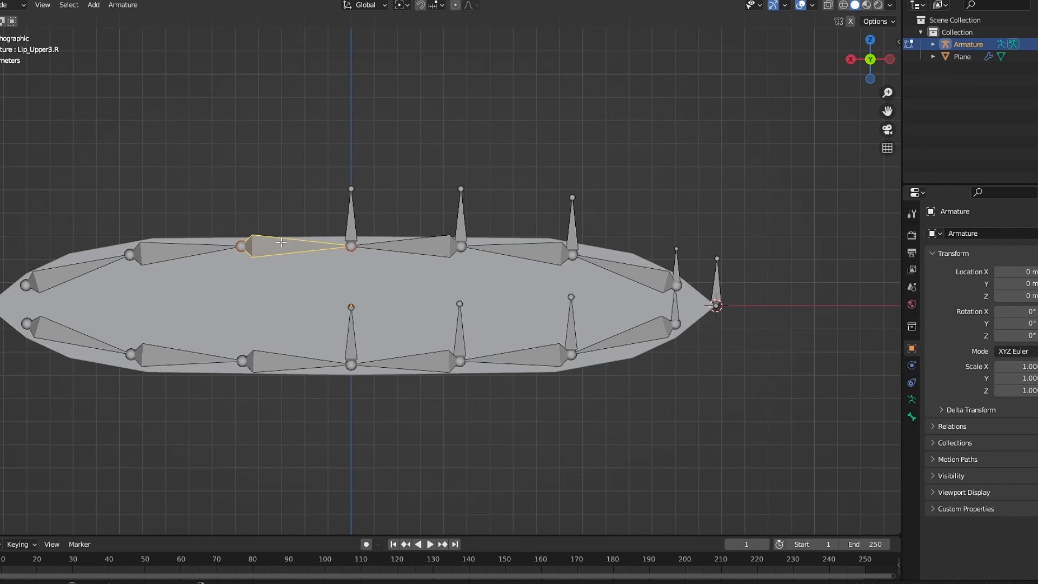
pyautogui.keyDown('shift'); pyautogui.moveTo(301, 182); pyautogui.dragTo(39, 423); pyautogui.keyUp('shift')
pyautogui.keyDown('shift'); pyautogui.click(274, 354); pyautogui.keyUp('shift')
pyautogui.keyDown('shift'); pyautogui.moveTo(130, 247); pyautogui.dragTo(81, 344); pyautogui.keyUp('shift')
pyautogui.press('x')
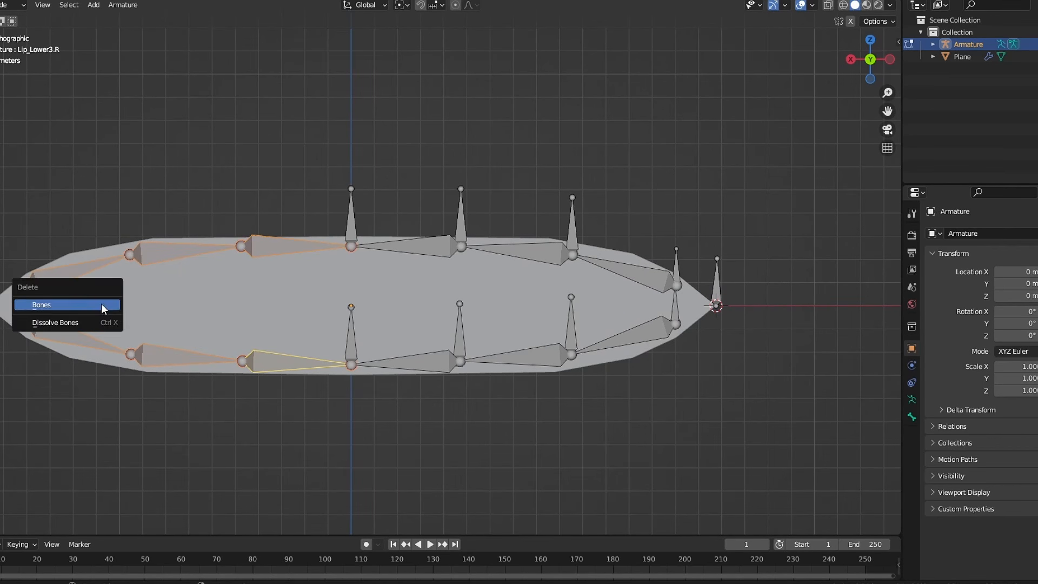
pyautogui.click(102, 304)
# - Symmetrize all remaining lip, main and corner bones to rebuild the .R half of the armature
pyautogui.moveTo(263, 112); pyautogui.dragTo(723, 429)
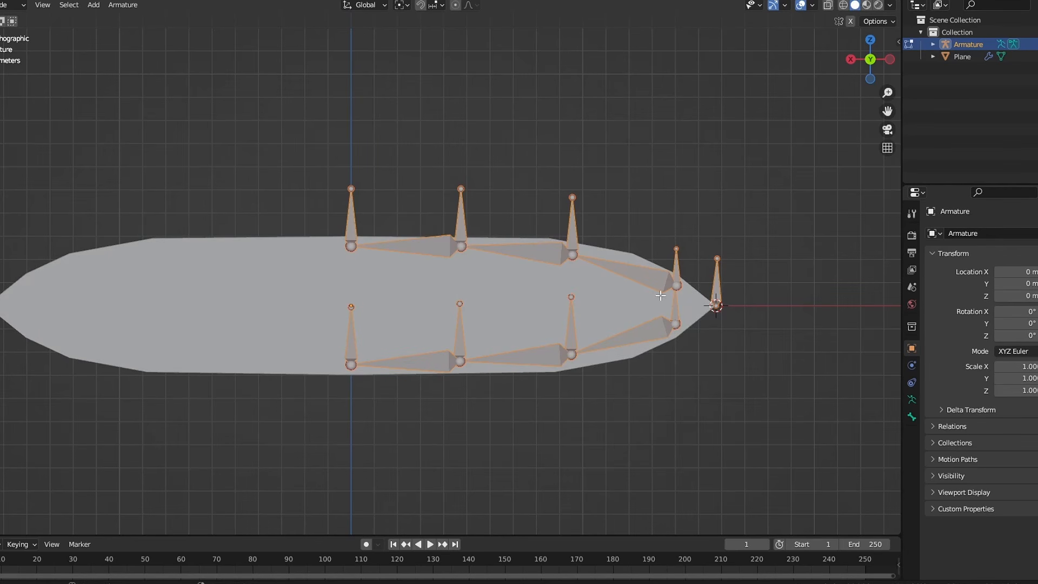
pyautogui.rightClick(648, 270)
pyautogui.click(646, 270)
pyautogui.keyDown('shift'); pyautogui.moveTo(527, 272); pyautogui.dragTo(563, 282, button='middle'); pyautogui.keyUp('shift')
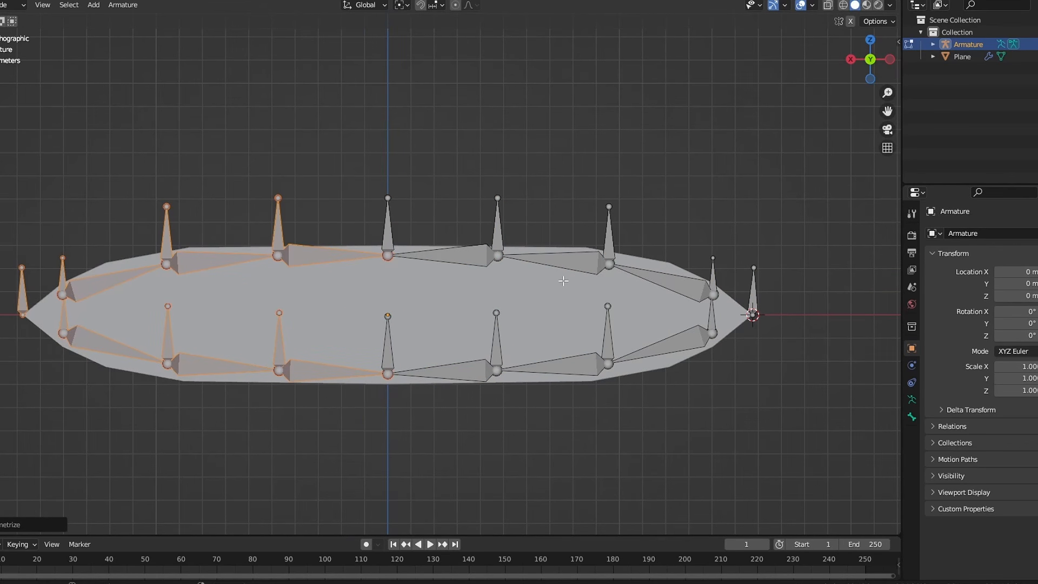
pyautogui.click(435, 339)
# - Scale the two central upright main bones, upper and lower, along the X axis only
pyautogui.keyDown('shift'); pyautogui.moveTo(399, 360); pyautogui.dragTo(406, 345, button='middle'); pyautogui.keyUp('shift')
pyautogui.scroll(3, 408, 361)
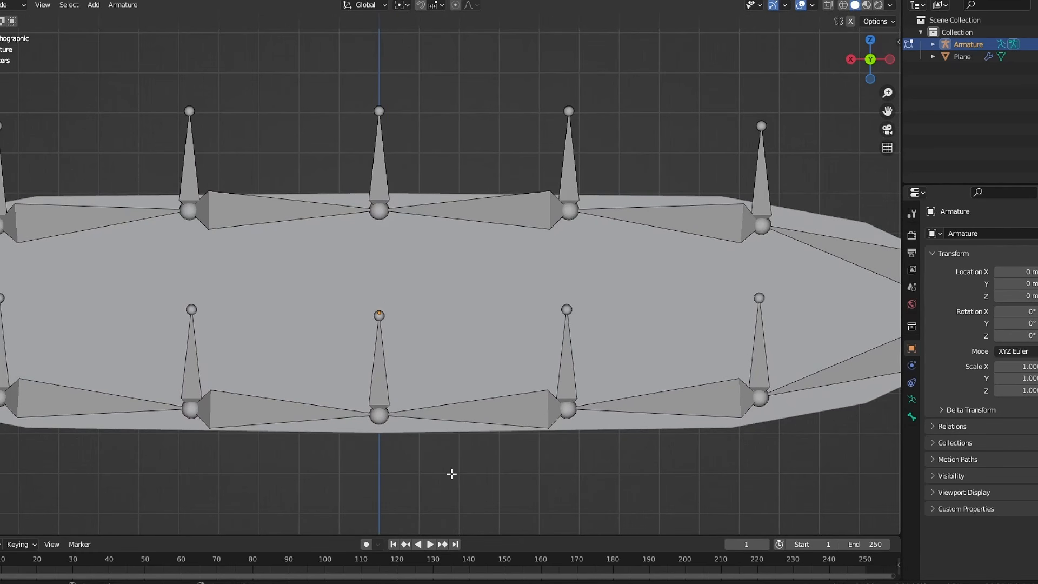
pyautogui.scroll(-1, 451, 473)
pyautogui.keyDown('shift'); pyautogui.scroll(1, 442, 436); pyautogui.keyUp('shift')
pyautogui.moveTo(477, 459); pyautogui.dragTo(354, 121)
pyautogui.press('s')
pyautogui.press('x')
pyautogui.press('Return')
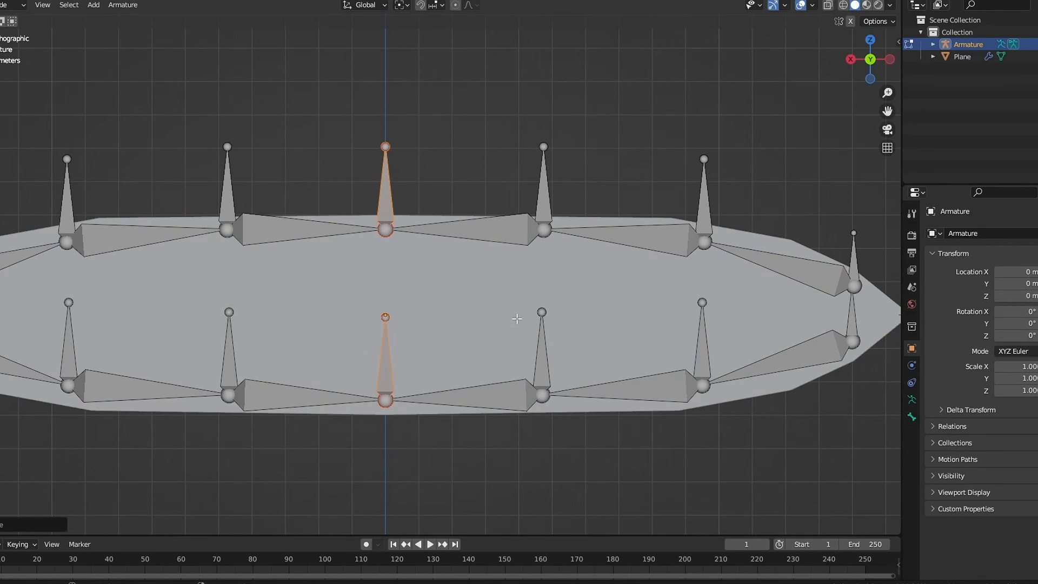
# - Switch to Pose Mode and test-move the outermost upper lip bone, Lip_Upper1.L, cancelling the move
pyautogui.keyDown('shift'); pyautogui.moveTo(533, 320); pyautogui.dragTo(464, 313, button='middle'); pyautogui.keyUp('shift')
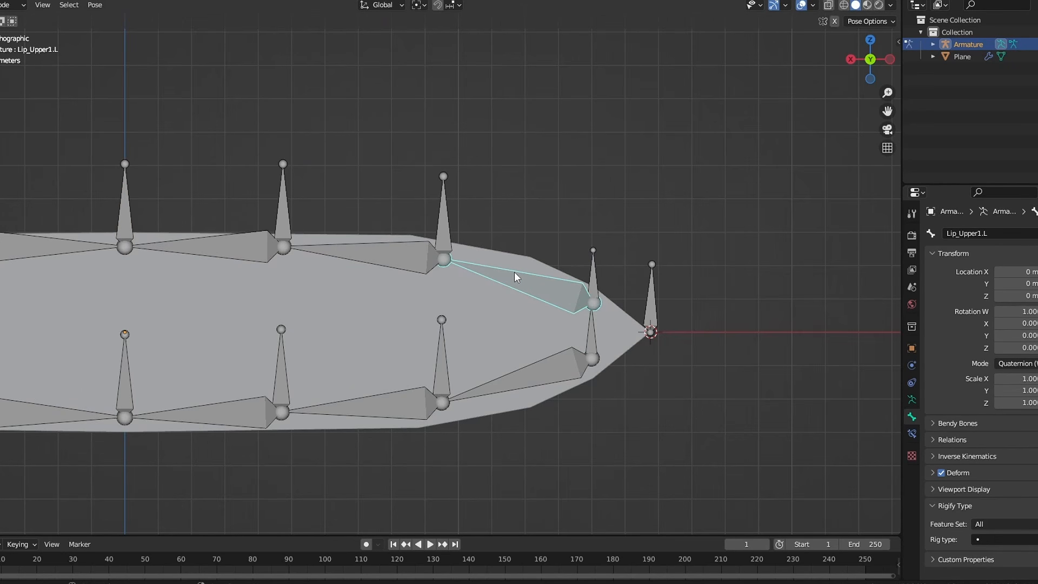
pyautogui.press('g')
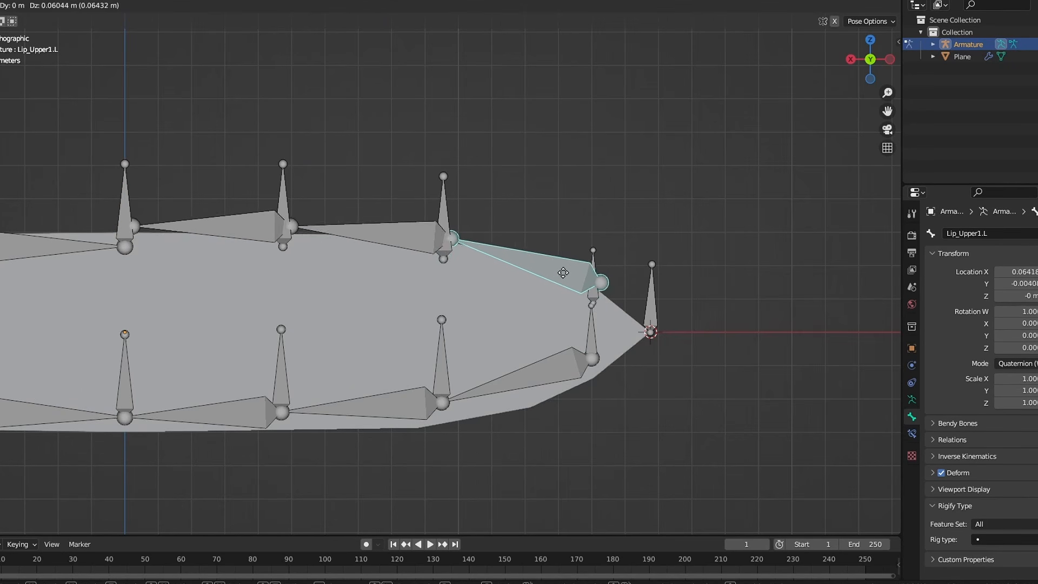
pyautogui.rightClick(632, 348)
# - Set the Rigify rig type of Lip_Upper1.L to cloud_face_chain
pyautogui.click(993, 541)
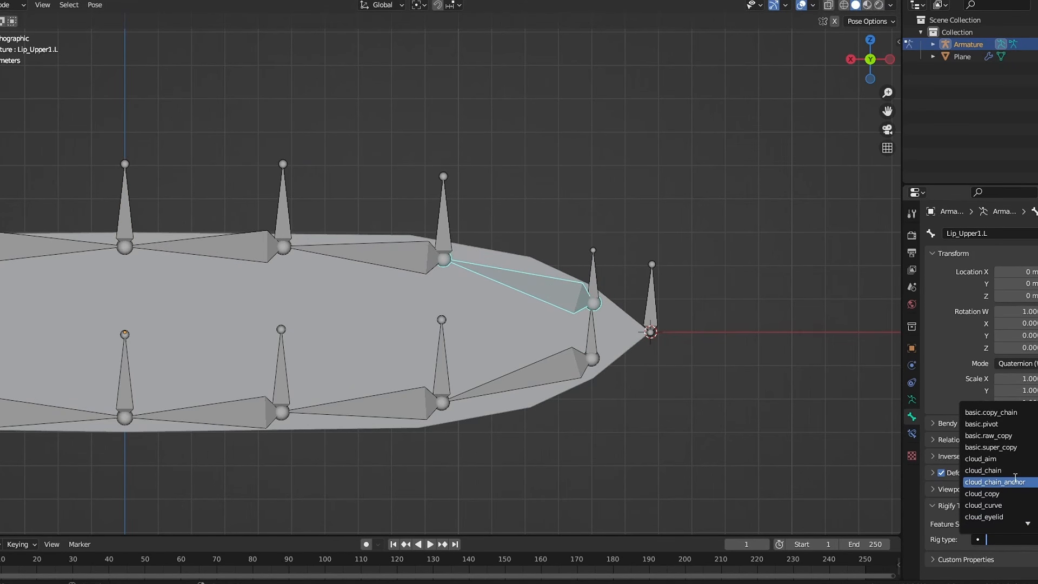
pyautogui.scroll(-5, 1023, 488)
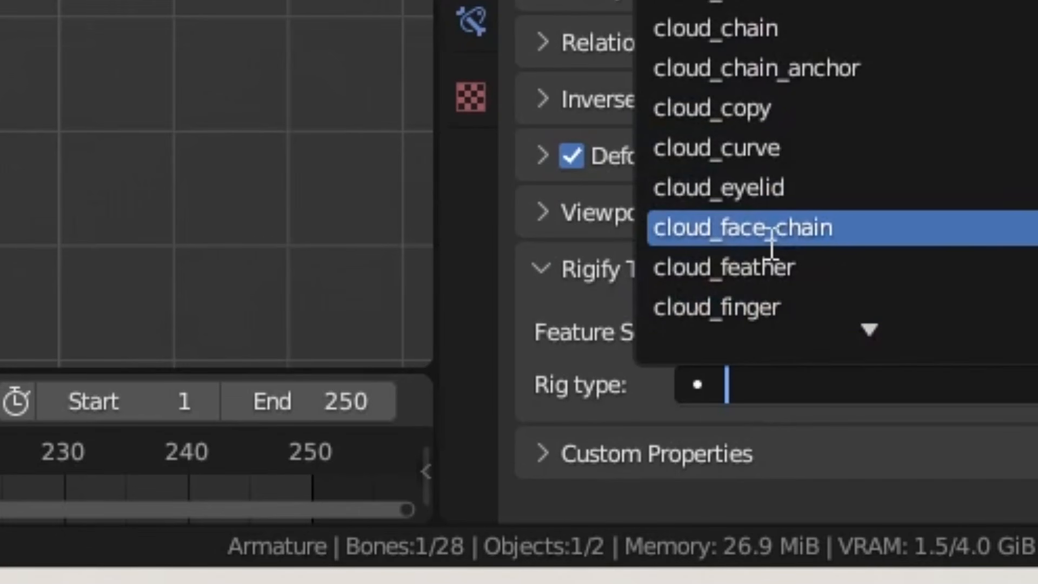
pyautogui.click(838, 236)
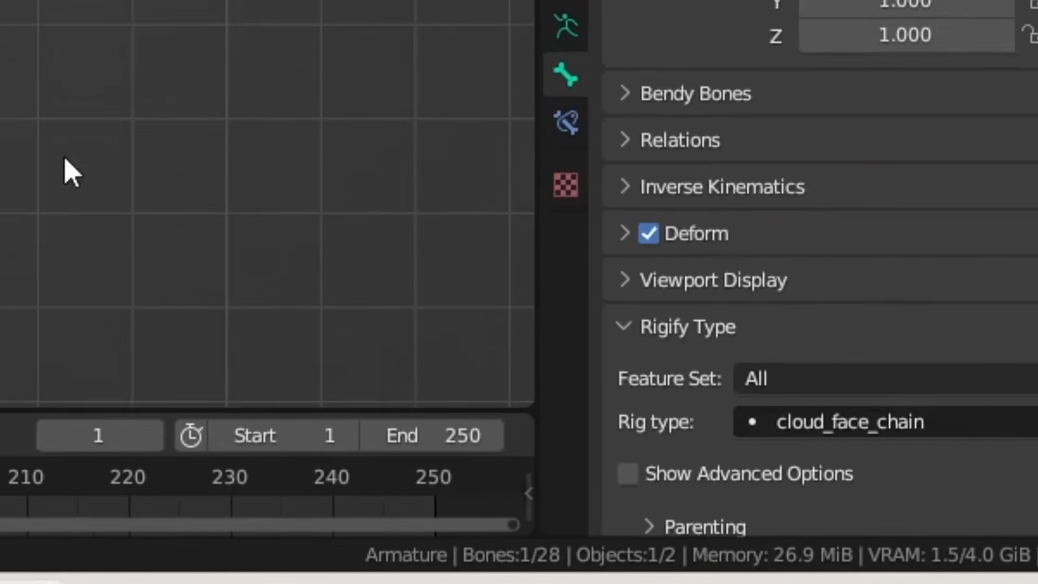
# - Copy the cloud_face_chain rig type from Lip_Upper1.L to the outermost lower lip bone, Lip_Lower1.L
pyautogui.click(453, 365)
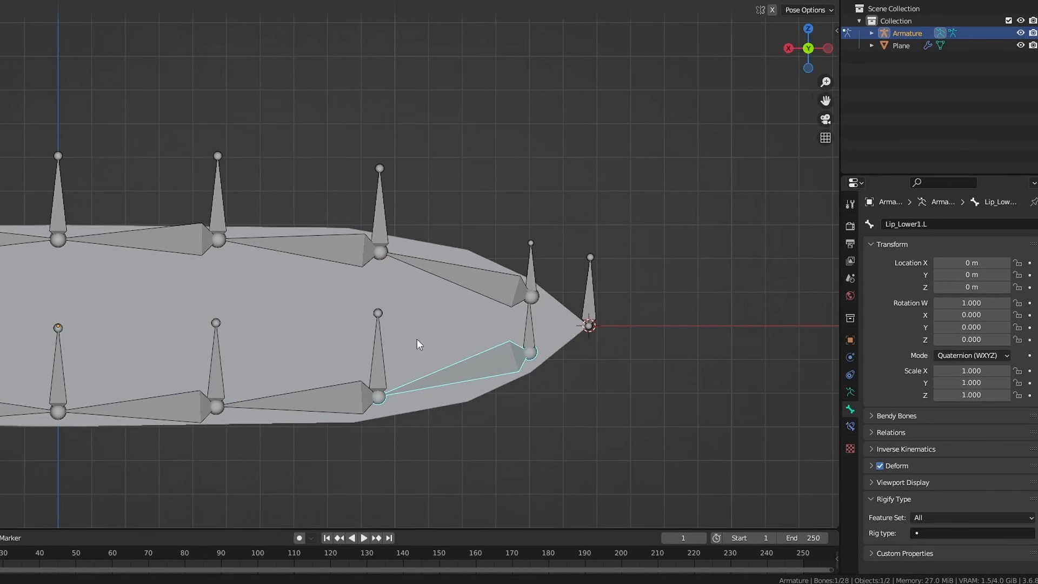
pyautogui.keyDown('shift'); pyautogui.moveTo(417, 342); pyautogui.dragTo(431, 351, button='middle'); pyautogui.keyUp('shift')
pyautogui.keyDown('shift'); pyautogui.click(481, 286); pyautogui.keyUp('shift')
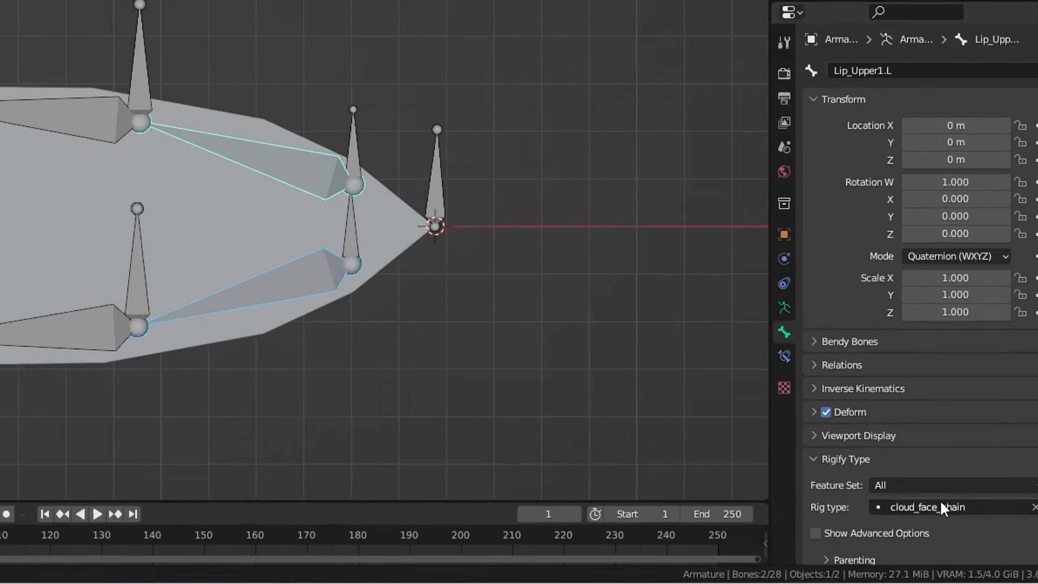
pyautogui.rightClick(960, 534)
pyautogui.click(752, 373)
pyautogui.scroll(-5, 800, 260)
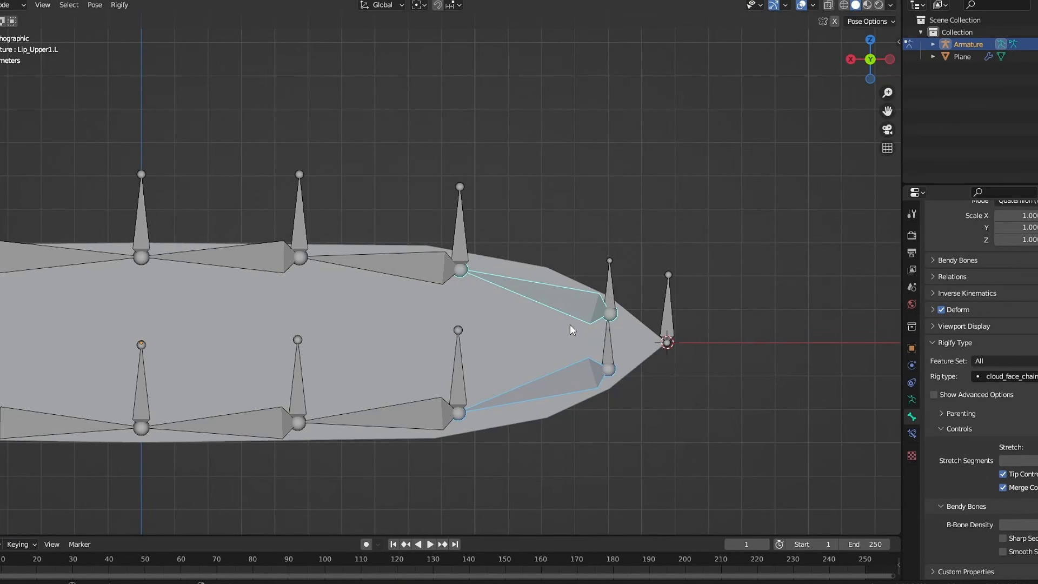
# - Assign the cloud_copy rig type to the two central upright bones, all upright .L main bones and the corner bone Lip_S.L
pyautogui.keyDown('shift'); pyautogui.moveTo(596, 299); pyautogui.dragTo(521, 308, button='middle'); pyautogui.keyUp('shift')
pyautogui.click(558, 294)
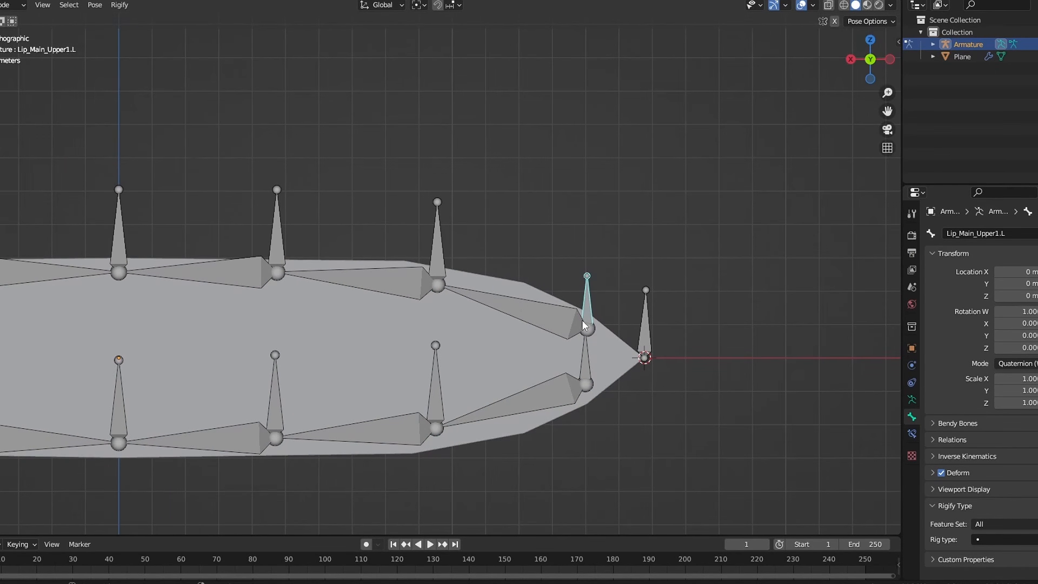
pyautogui.keyDown('shift'); pyautogui.moveTo(603, 319); pyautogui.dragTo(564, 320, button='middle'); pyautogui.keyUp('shift')
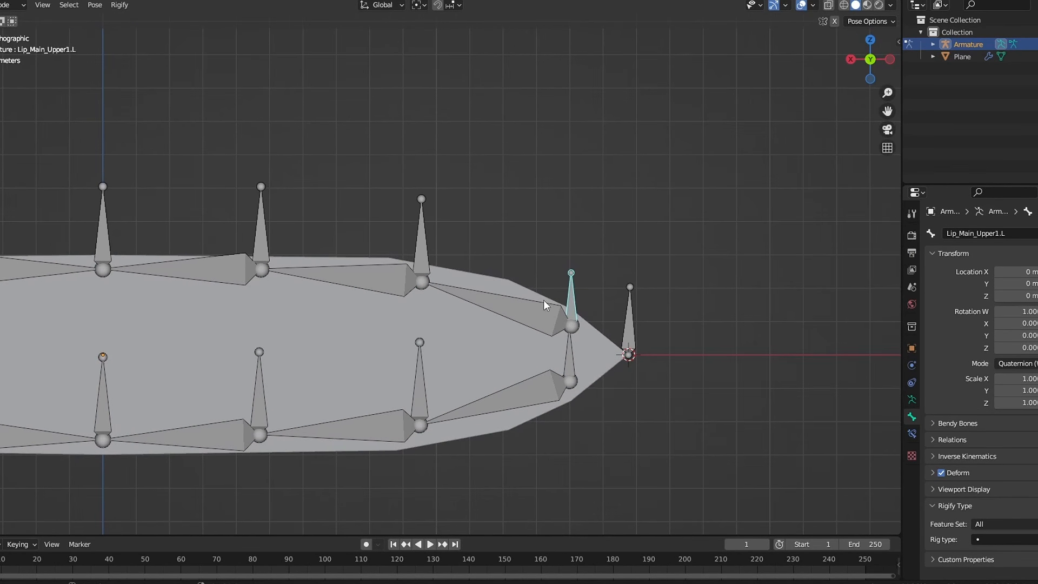
pyautogui.keyDown('shift'); pyautogui.click(632, 315); pyautogui.keyUp('shift')
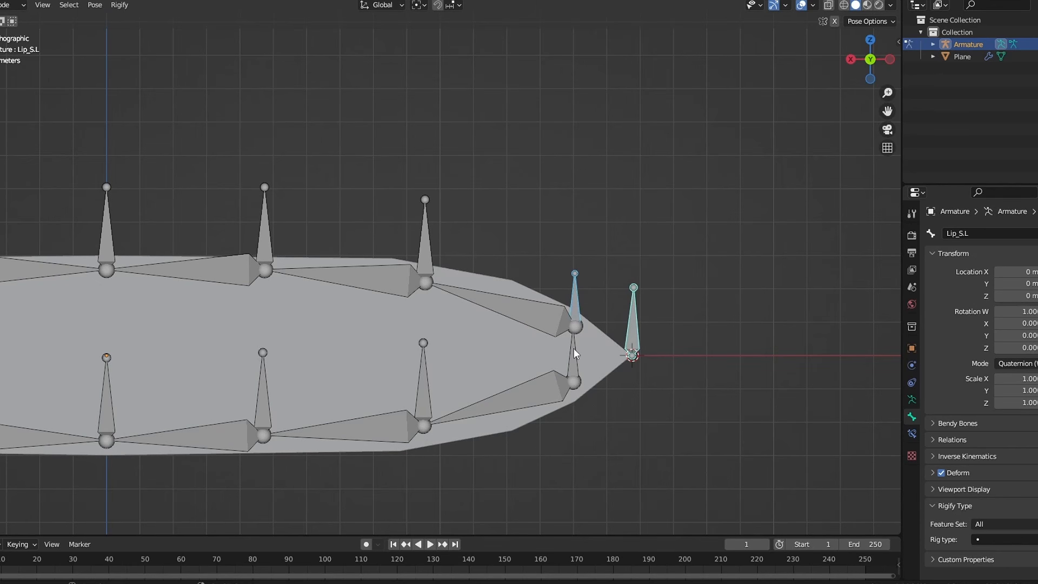
pyautogui.keyDown('shift'); pyautogui.click(573, 348); pyautogui.keyUp('shift')
pyautogui.keyDown('shift'); pyautogui.click(424, 373); pyautogui.keyUp('shift')
pyautogui.keyDown('shift'); pyautogui.click(425, 252); pyautogui.keyUp('shift')
pyautogui.keyDown('shift'); pyautogui.moveTo(332, 273); pyautogui.dragTo(481, 260, button='middle'); pyautogui.keyUp('shift')
pyautogui.keyDown('shift'); pyautogui.click(414, 219); pyautogui.keyUp('shift')
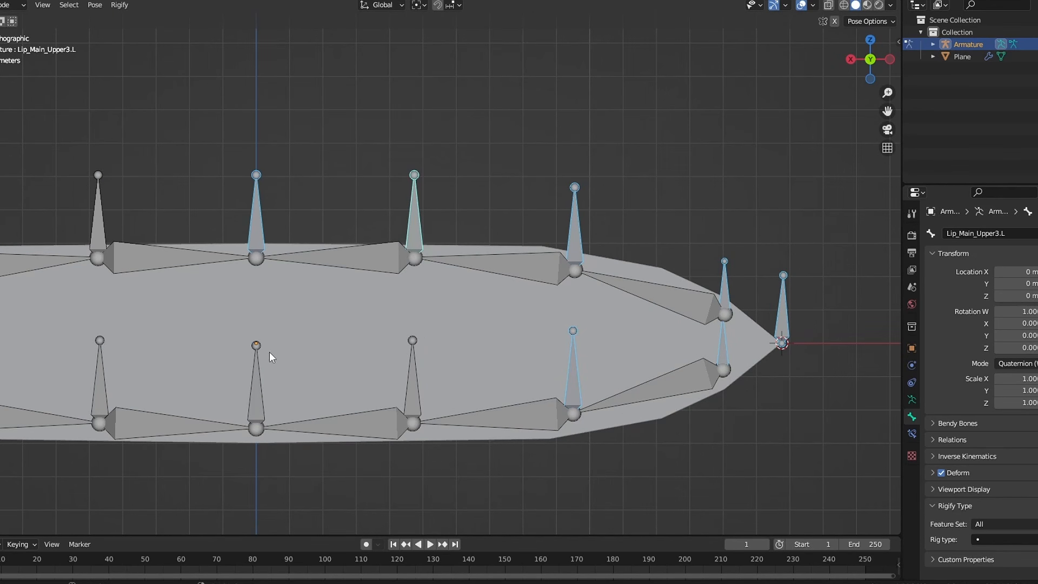
pyautogui.keyDown('shift'); pyautogui.click(261, 373); pyautogui.keyUp('shift')
pyautogui.keyDown('shift'); pyautogui.click(416, 379); pyautogui.keyUp('shift')
pyautogui.keyDown('shift'); pyautogui.moveTo(417, 383); pyautogui.dragTo(378, 394, button='middle'); pyautogui.keyUp('shift')
pyautogui.click(1027, 539)
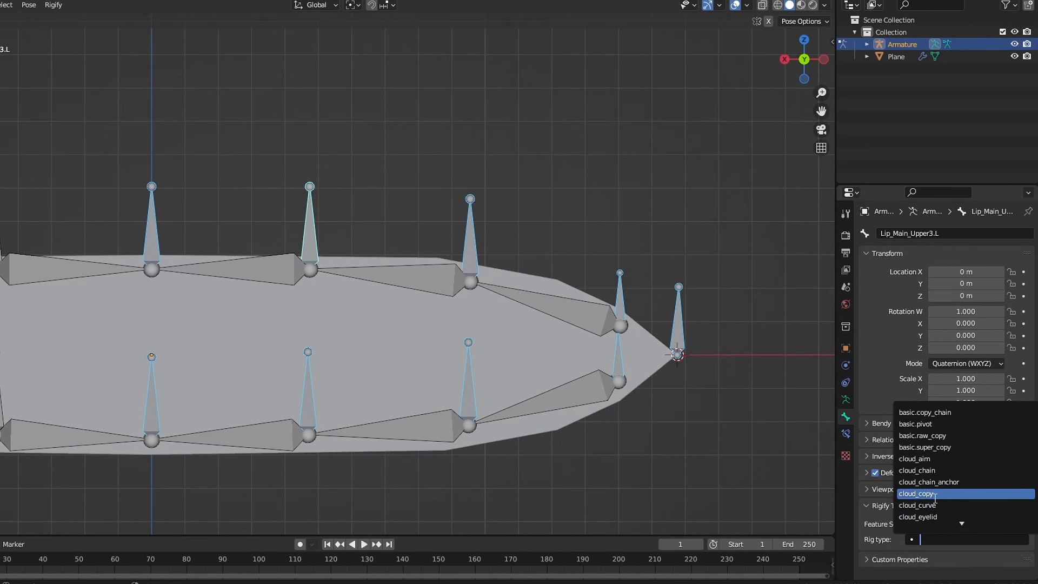
pyautogui.click(932, 494)
pyautogui.rightClick(965, 543)
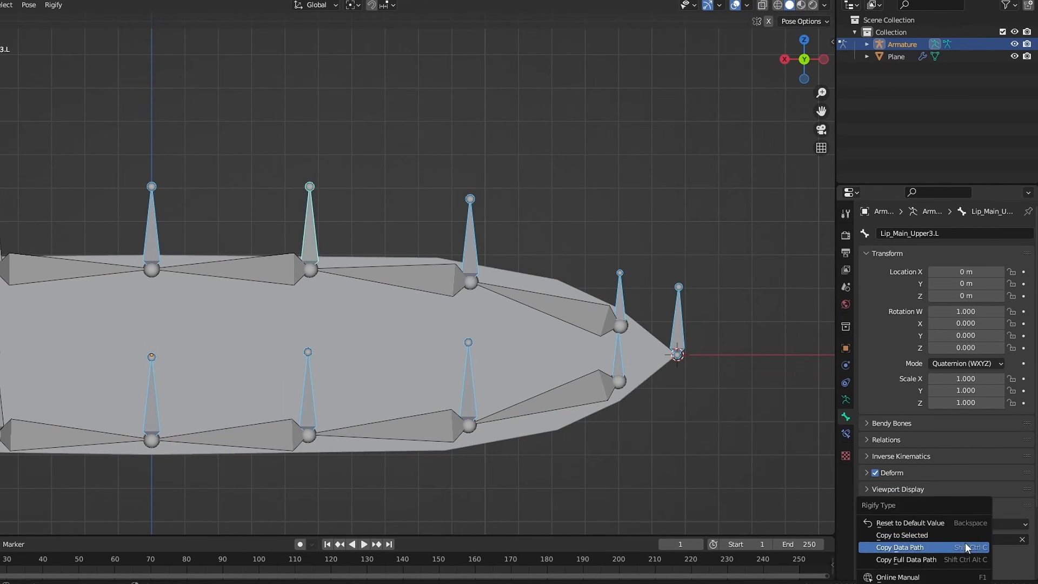
pyautogui.click(933, 537)
# - Enable Create Deform in the cloud_copy controls of the corner bone Lip_S.L
pyautogui.scroll(-4, 933, 536)
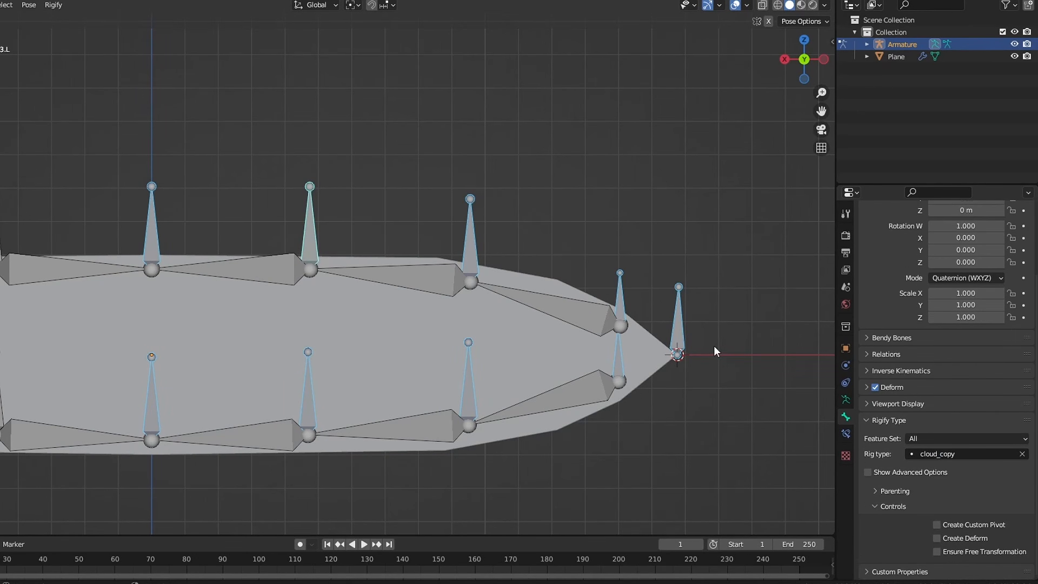
pyautogui.click(679, 329)
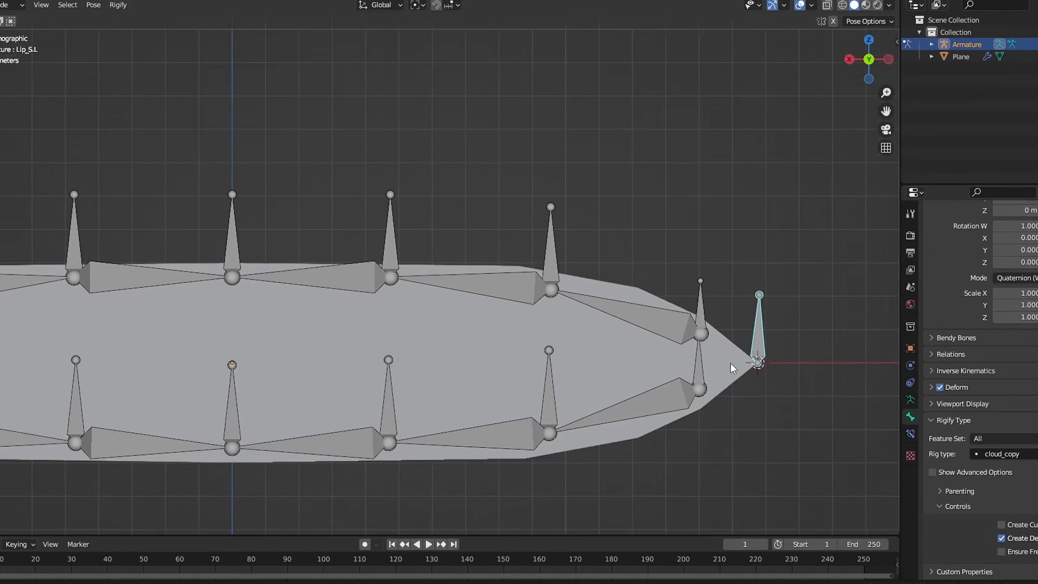
# - Symmetrize the .L lip, main and corner bones again in Edit Mode to carry their rig settings to the .R side
pyautogui.scroll(-2, 184, 81)
pyautogui.moveTo(745, 177); pyautogui.dragTo(380, 436)
pyautogui.press('Tab')
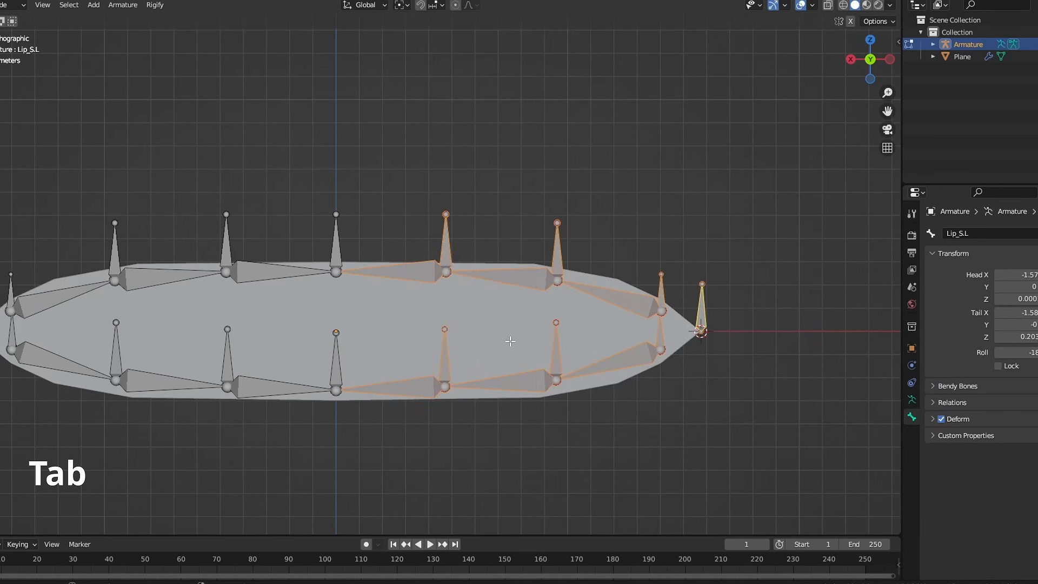
pyautogui.rightClick(509, 342)
pyautogui.click(511, 340)
pyautogui.press('g')
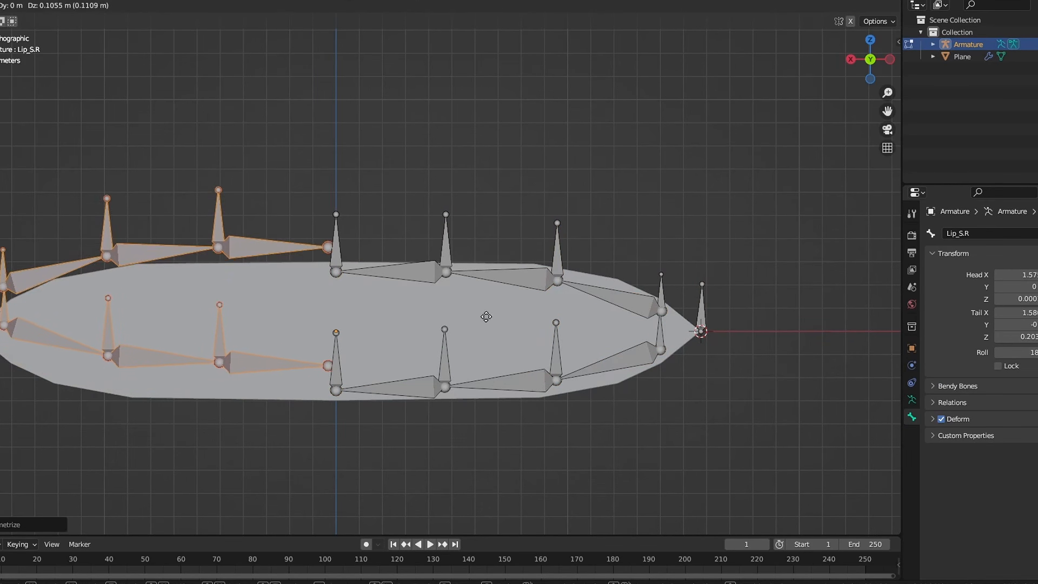
pyautogui.click(447, 321)
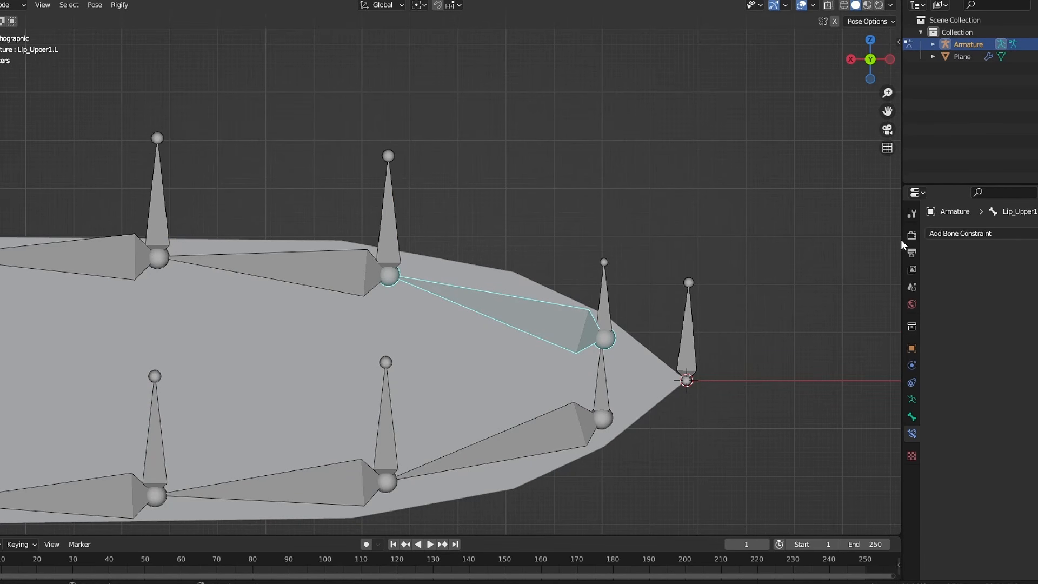
# - Add an Armature constraint to Lip_Upper1.L with one target bone entry pointing to the Armature object
pyautogui.moveTo(903, 431); pyautogui.dragTo(839, 436)
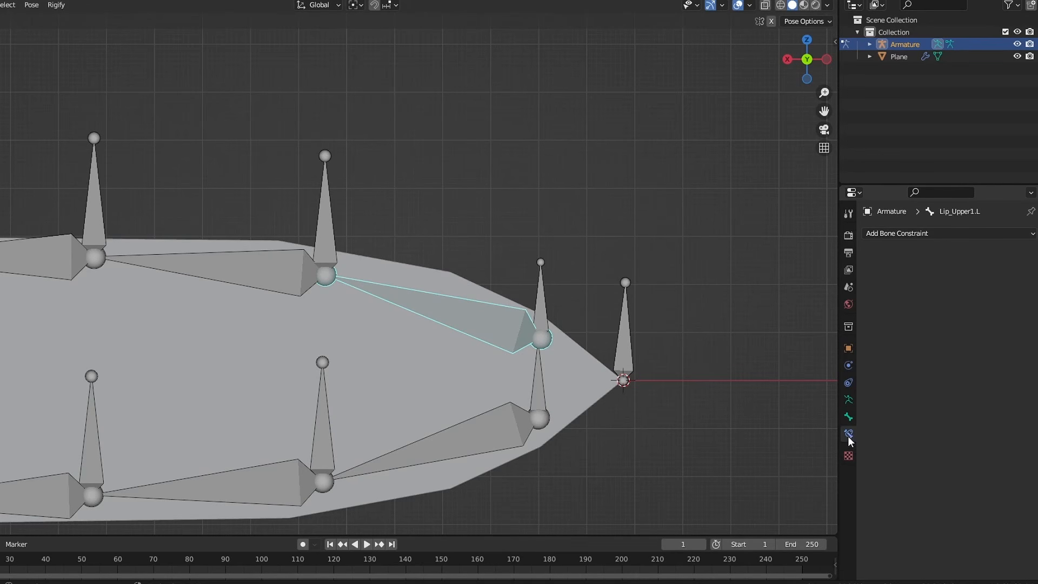
pyautogui.click(913, 235)
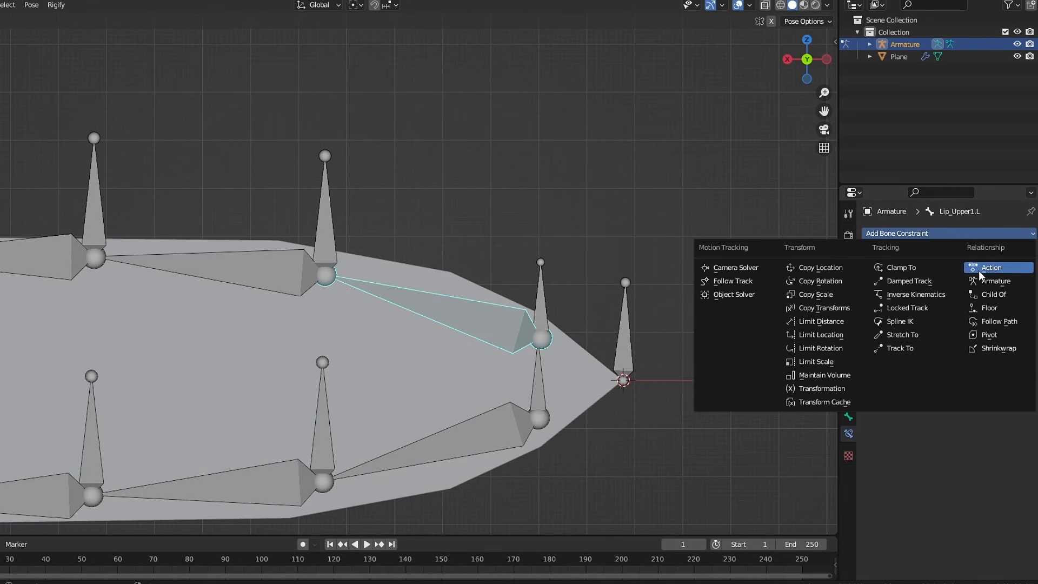
pyautogui.click(995, 281)
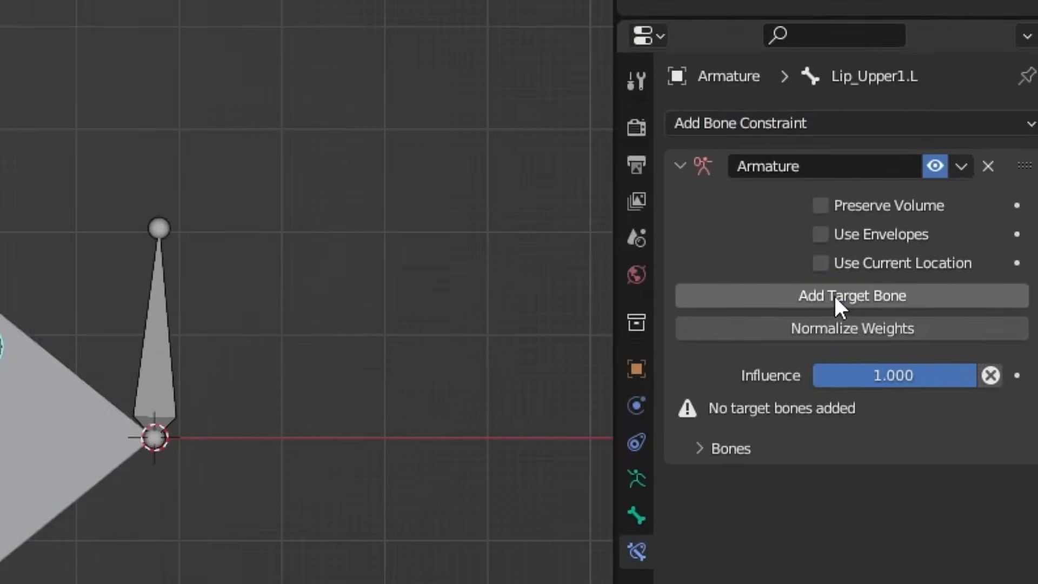
pyautogui.click(943, 317)
pyautogui.click(946, 369)
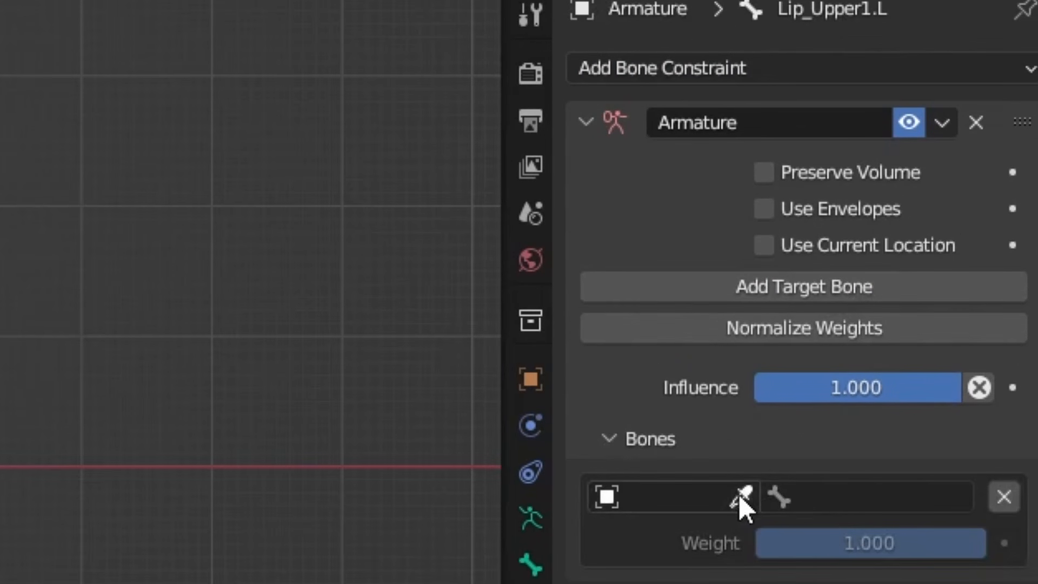
pyautogui.click(742, 497)
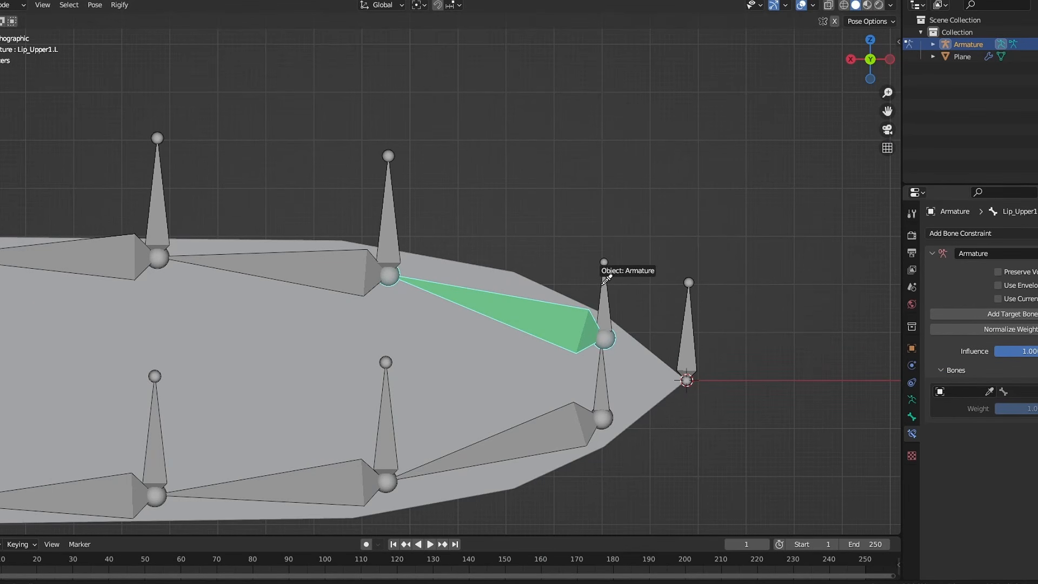
pyautogui.click(600, 279)
# - Copy the name of the upright bone Lip_Main_Upper1.L and set it as the target bone of Lip_Upper1.L's Armature constraint
pyautogui.click(567, 292)
pyautogui.hotkey('ctrl', 'c')
pyautogui.press('F2')
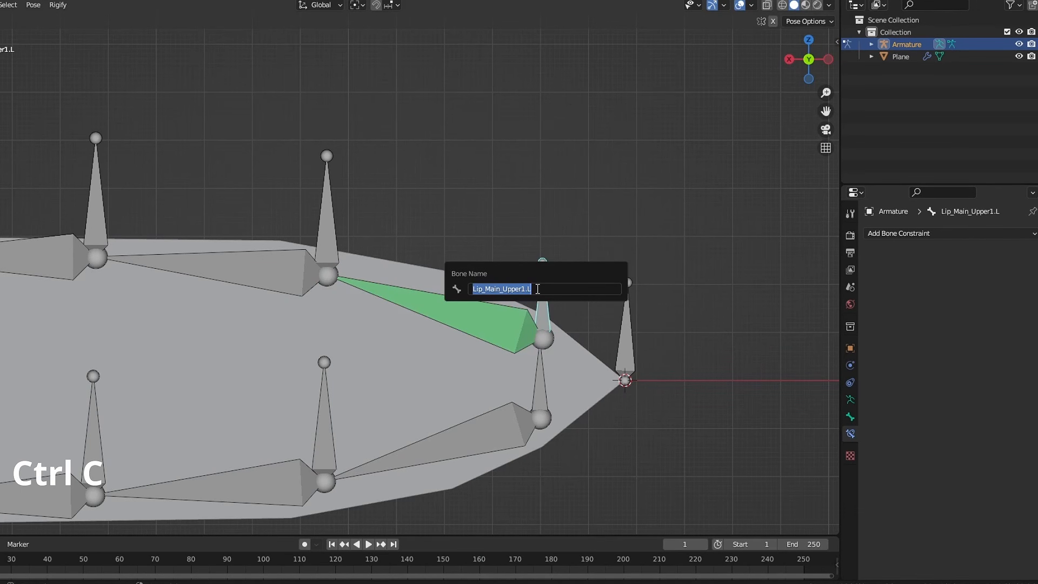
pyautogui.click(546, 336)
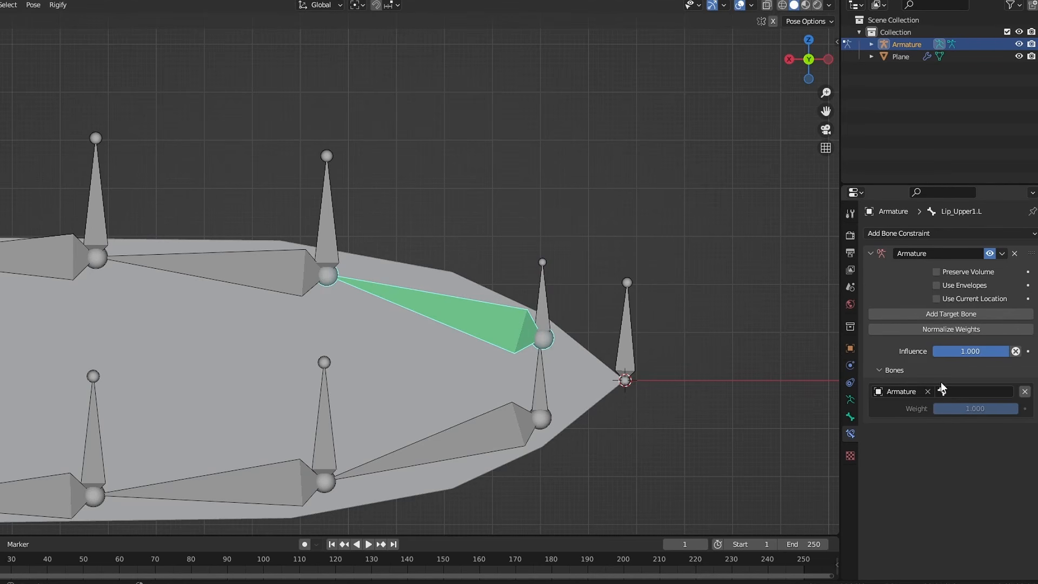
pyautogui.hotkey('ctrl', 'v')
pyautogui.hotkey('ctrl', 'v')
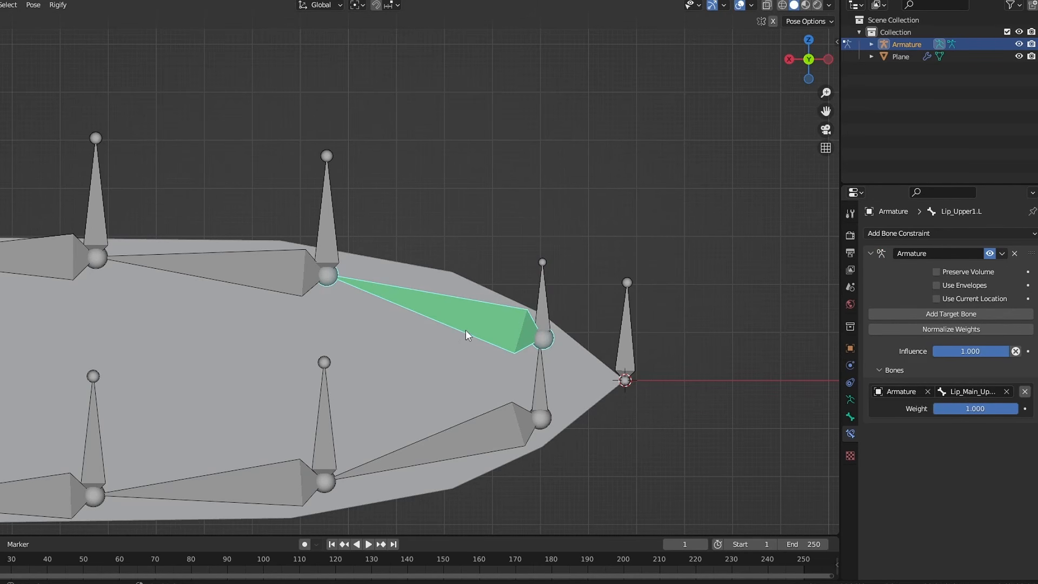
# - Test the new constraint by rotating the outermost upper upright bone, Lip_Main_Upper1.L
pyautogui.keyDown('shift'); pyautogui.moveTo(466, 330); pyautogui.dragTo(459, 337, button='middle'); pyautogui.keyUp('shift')
pyautogui.click(530, 305)
pyautogui.press('r')
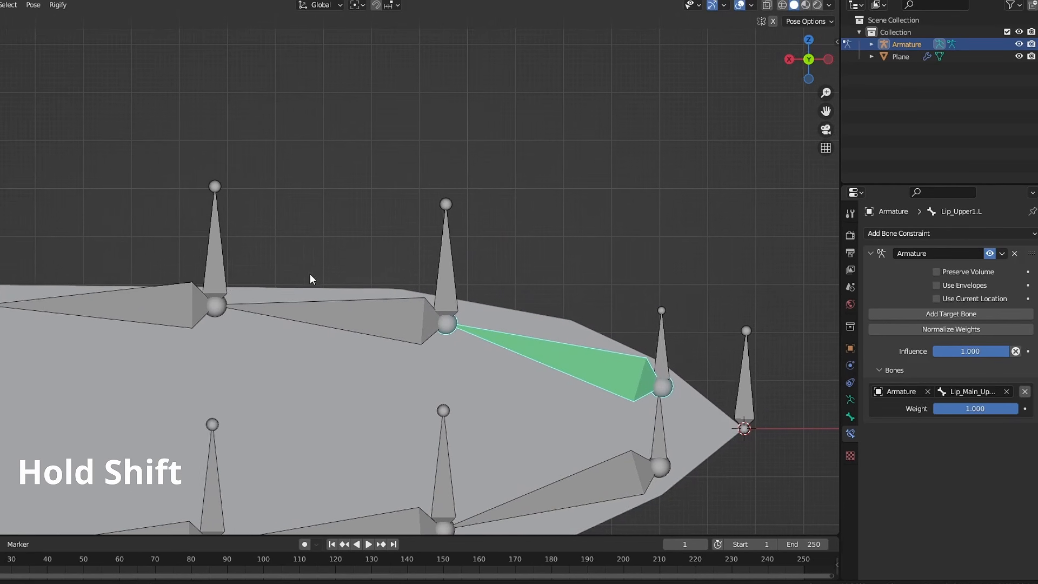
# - Copy the Armature constraint from Lip_Upper1.L to the other .L lip bones, Lip_Upper2.L, Lip_Upper3.L and the three lower ones
pyautogui.scroll(-2, 293, 313)
pyautogui.keyDown('shift'); pyautogui.click(202, 294); pyautogui.keyUp('shift')
pyautogui.keyDown('shift'); pyautogui.click(336, 305); pyautogui.keyUp('shift')
pyautogui.keyDown('shift'); pyautogui.click(211, 457); pyautogui.keyUp('shift')
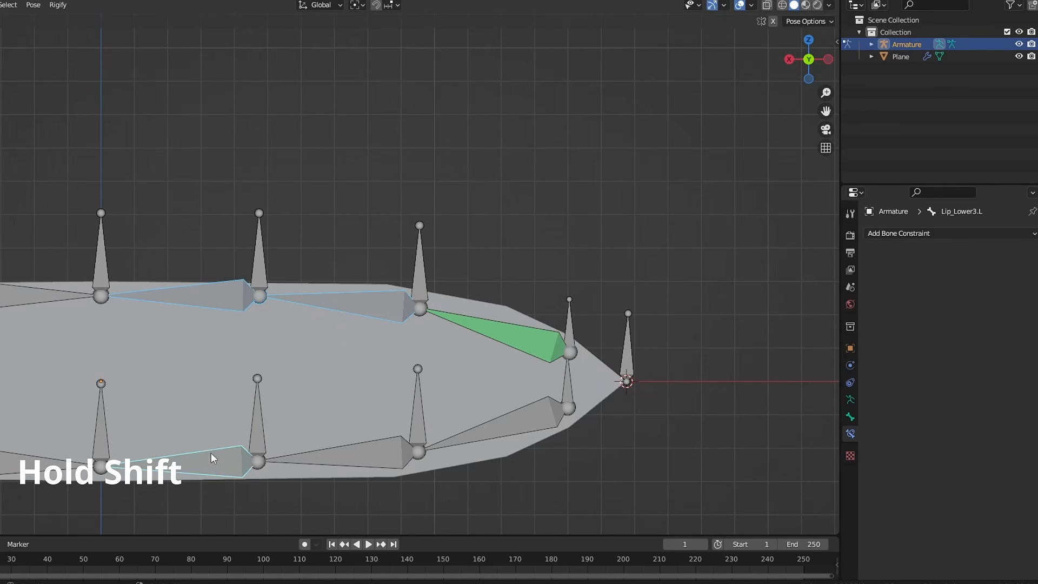
pyautogui.keyDown('shift'); pyautogui.click(368, 453); pyautogui.keyUp('shift')
pyautogui.keyDown('shift'); pyautogui.click(447, 441); pyautogui.keyUp('shift')
pyautogui.keyDown('shift'); pyautogui.click(501, 329); pyautogui.keyUp('shift')
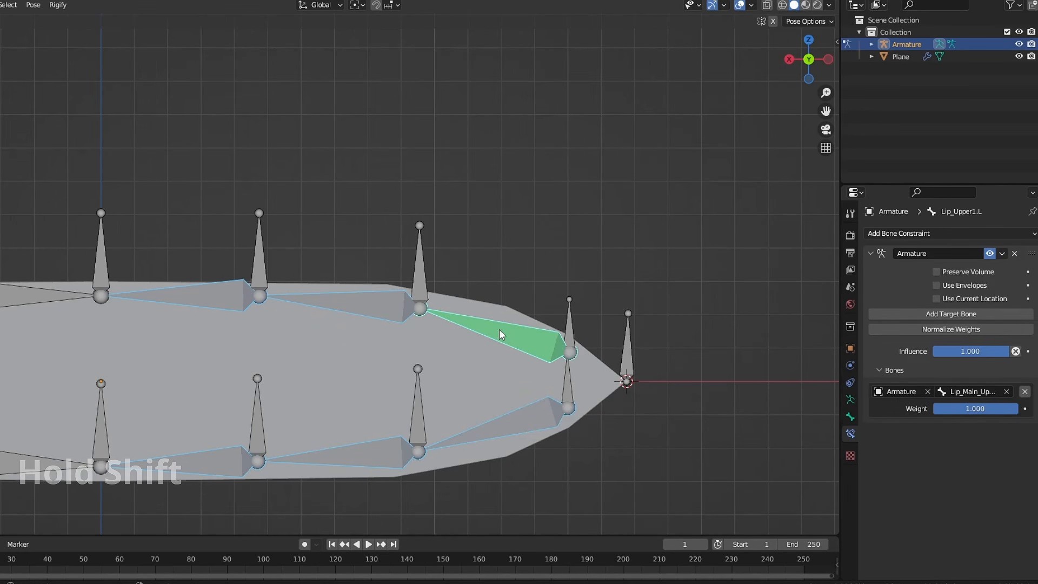
pyautogui.click(1003, 254)
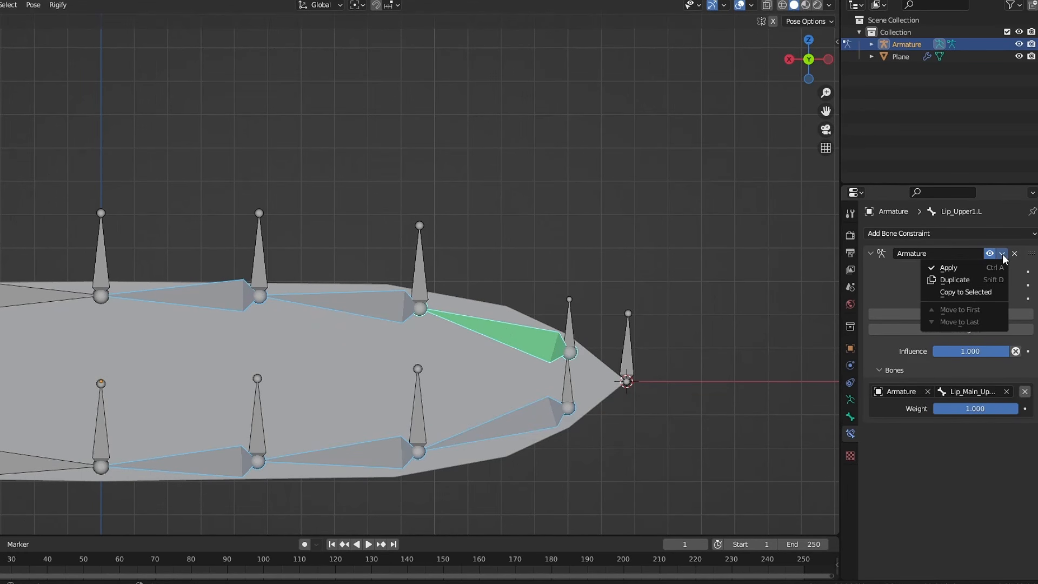
pyautogui.click(973, 293)
# - Set the constraint target bones of Lip_Upper2.L and Lip_Upper3.L to Lip_Main_Upper2.L and Lip_Main_Upper3.L by copying the upright bones' names
pyautogui.scroll(1, 396, 306)
pyautogui.click(440, 271)
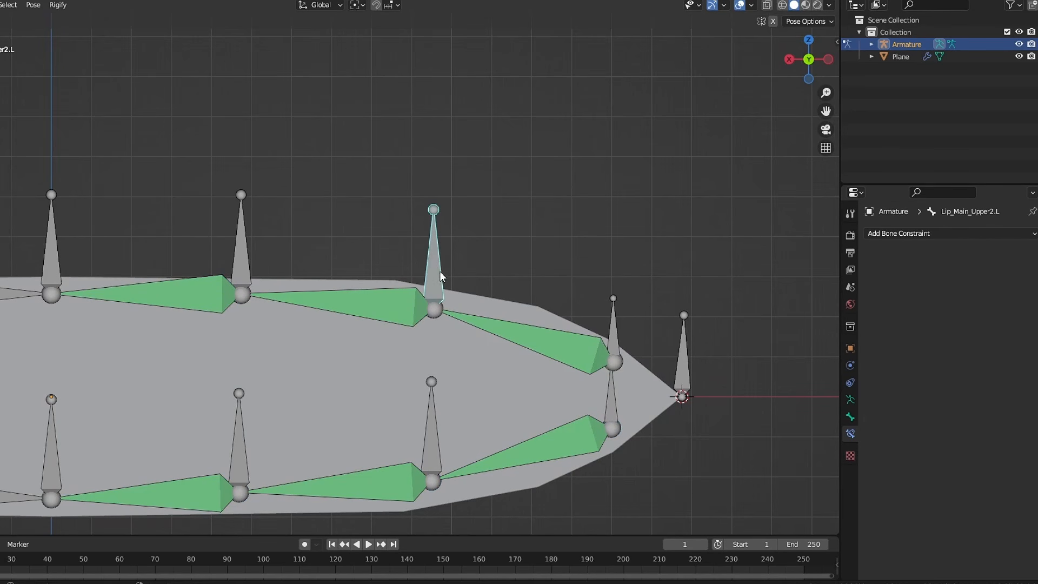
pyautogui.press('F2')
pyautogui.click(394, 308)
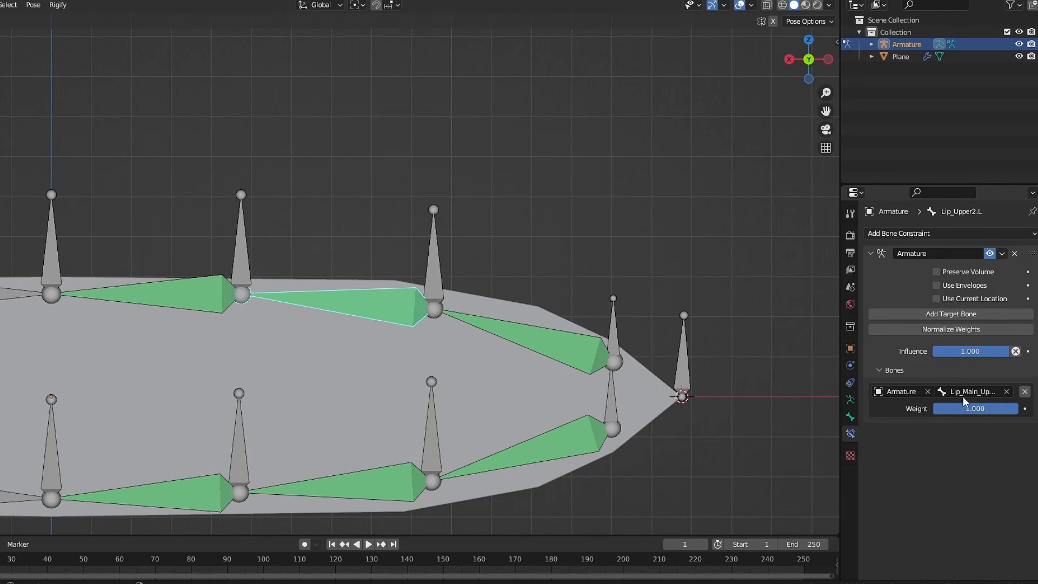
pyautogui.click(240, 264)
pyautogui.press('F2')
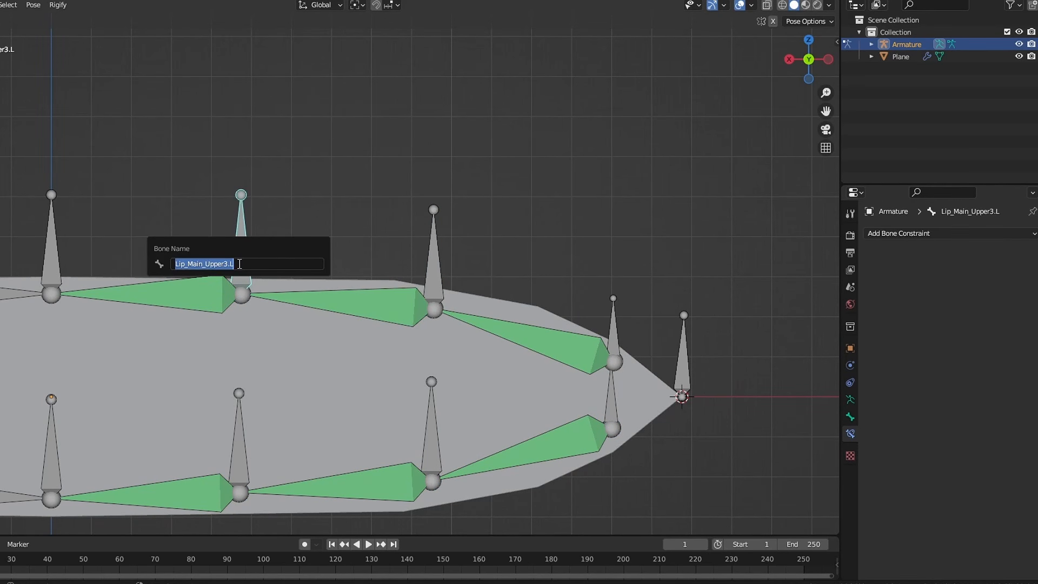
pyautogui.click(211, 301)
pyautogui.hotkey('ctrl', 'v')
# - Copy the name Lip_Main_Lower1.L and set it as the target bone of Lip_Lower1.L's Armature constraint
pyautogui.keyDown('shift'); pyautogui.moveTo(560, 393); pyautogui.dragTo(609, 331, button='middle'); pyautogui.keyUp('shift')
pyautogui.click(661, 340)
pyautogui.press('F2')
pyautogui.hotkey('ctrl', 'c')
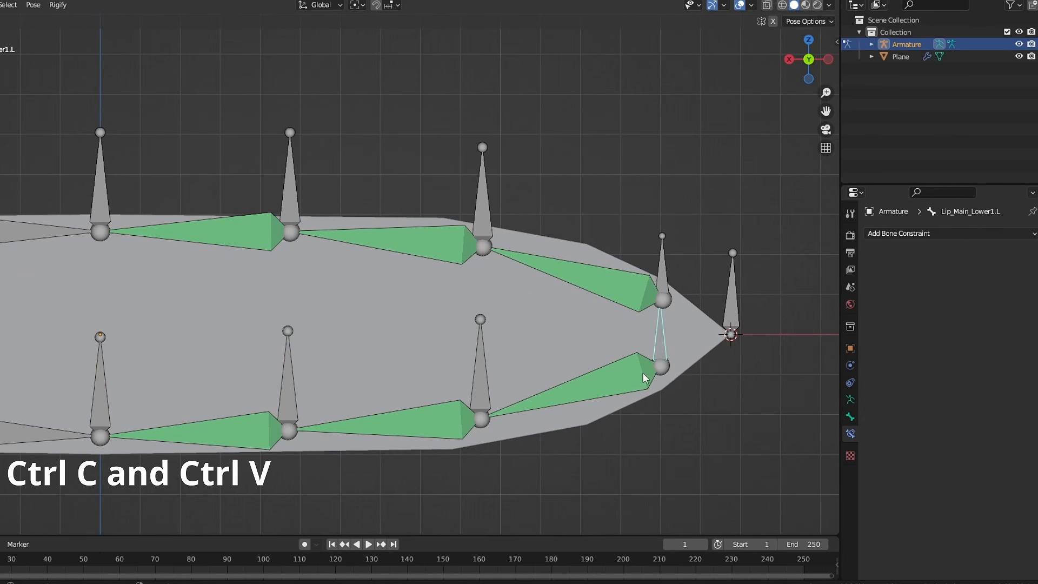
pyautogui.click(643, 372)
pyautogui.hotkey('ctrl', 'v')
# - Set the constraint target bones of Lip_Lower2.L and Lip_Lower3.L to Lip_Main_Lower2.L and Lip_Main_Lower3.L by copying the upright bones' names
pyautogui.click(479, 363)
pyautogui.press('F2')
pyautogui.hotkey('ctrl', 'c')
pyautogui.click(431, 422)
pyautogui.hotkey('ctrl', 'v')
pyautogui.click(289, 394)
pyautogui.press('F2')
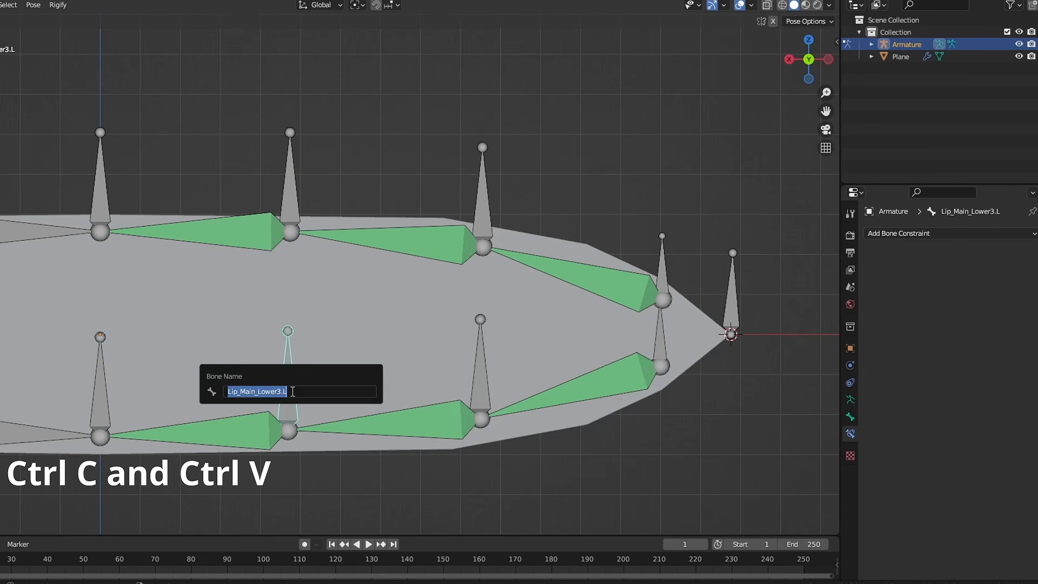
pyautogui.hotkey('ctrl', 'c')
pyautogui.click(236, 432)
pyautogui.hotkey('ctrl', 'v')
# - Symmetrize all .L lip, main and corner bones in Edit Mode to carry the constraints over to the .R side, and return to Pose Mode
pyautogui.keyDown('shift'); pyautogui.moveTo(530, 342); pyautogui.dragTo(543, 355, button='middle'); pyautogui.keyUp('shift')
pyautogui.scroll(-1, 543, 355)
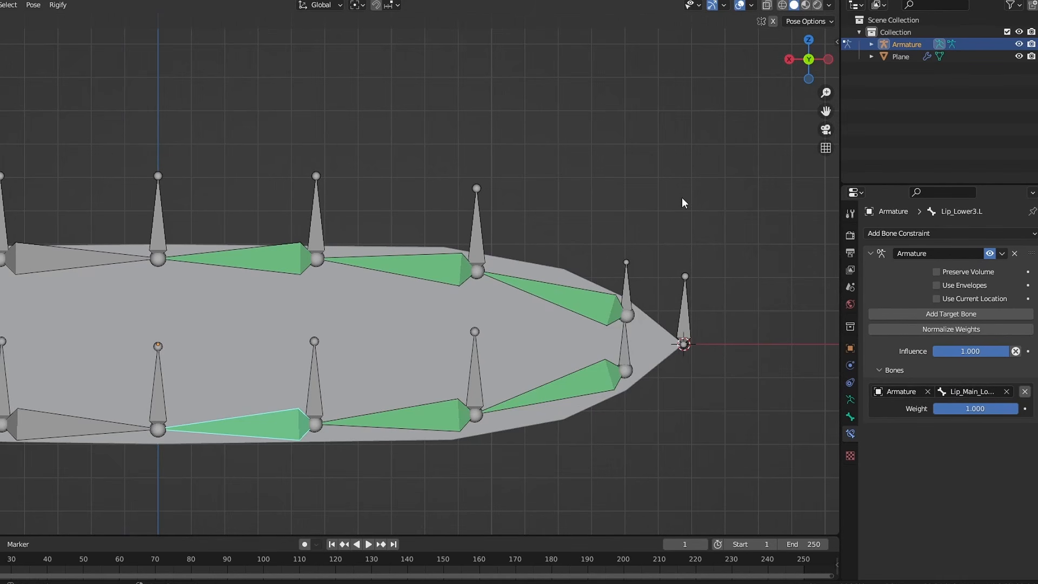
pyautogui.moveTo(739, 174); pyautogui.dragTo(213, 480)
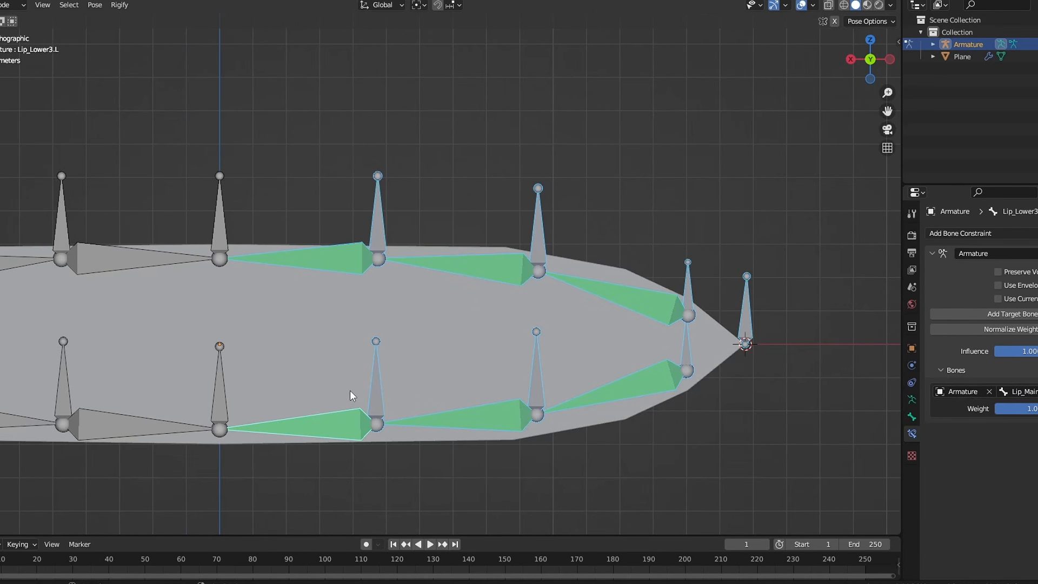
pyautogui.press('Tab')
pyautogui.rightClick(376, 366)
pyautogui.click(378, 359)
pyautogui.keyDown('shift'); pyautogui.moveTo(363, 363); pyautogui.dragTo(523, 372, button='middle'); pyautogui.keyUp('shift')
pyautogui.press('Tab')
# - Test the constraints by rotating the upright bone Lip_Main_Upper3.L, and undo the rotation
pyautogui.scroll(-1, 522, 370)
pyautogui.click(537, 253)
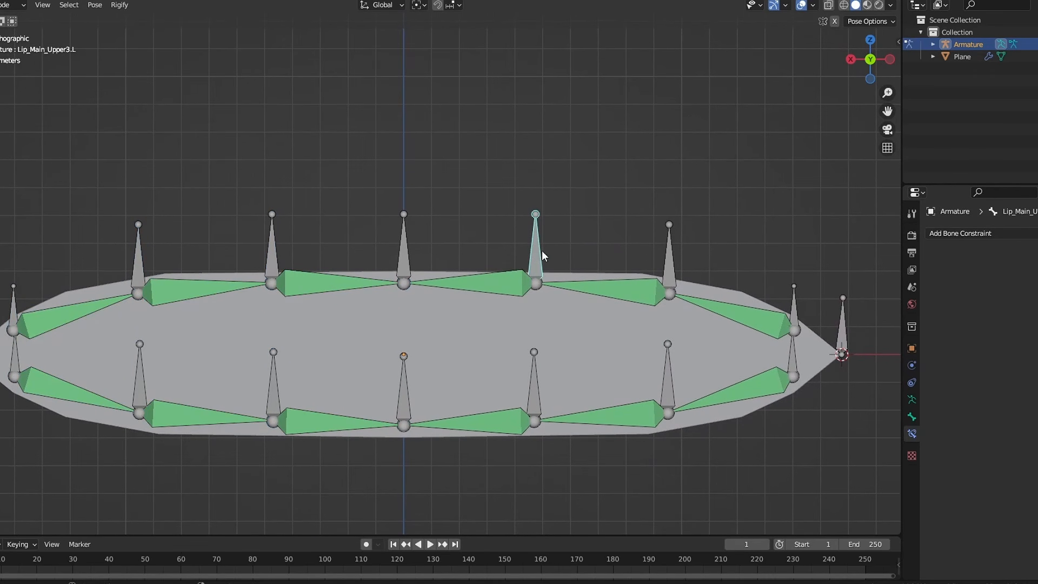
pyautogui.press('r')
pyautogui.click(582, 254)
pyautogui.hotkey('ctrl', 'z')
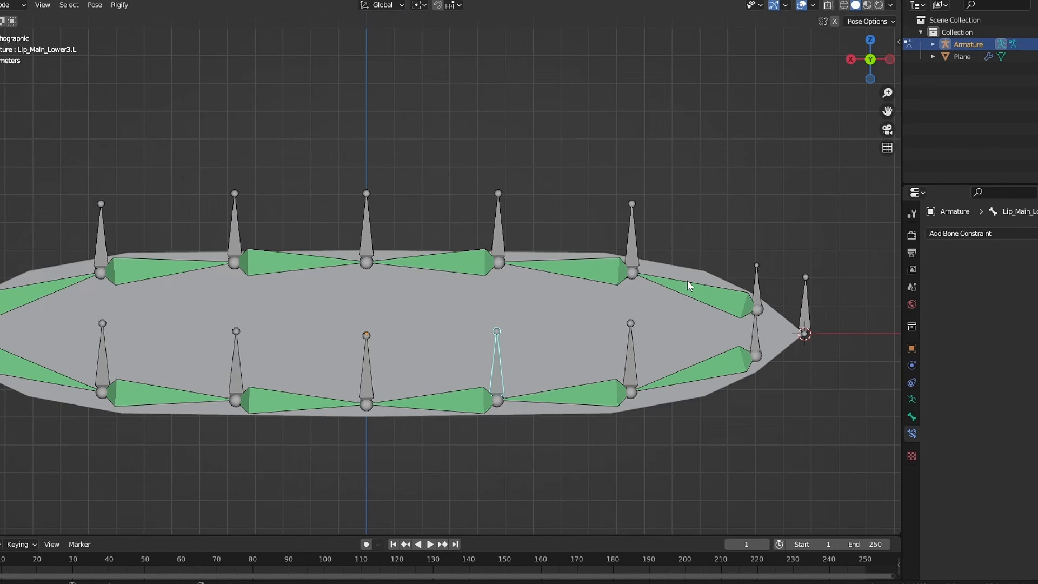
# - Generate the CloudRig from the lip armature in its armature data settings
pyautogui.click(687, 280)
pyautogui.keyDown('shift'); pyautogui.moveTo(686, 280); pyautogui.dragTo(641, 251, button='middle'); pyautogui.keyUp('shift')
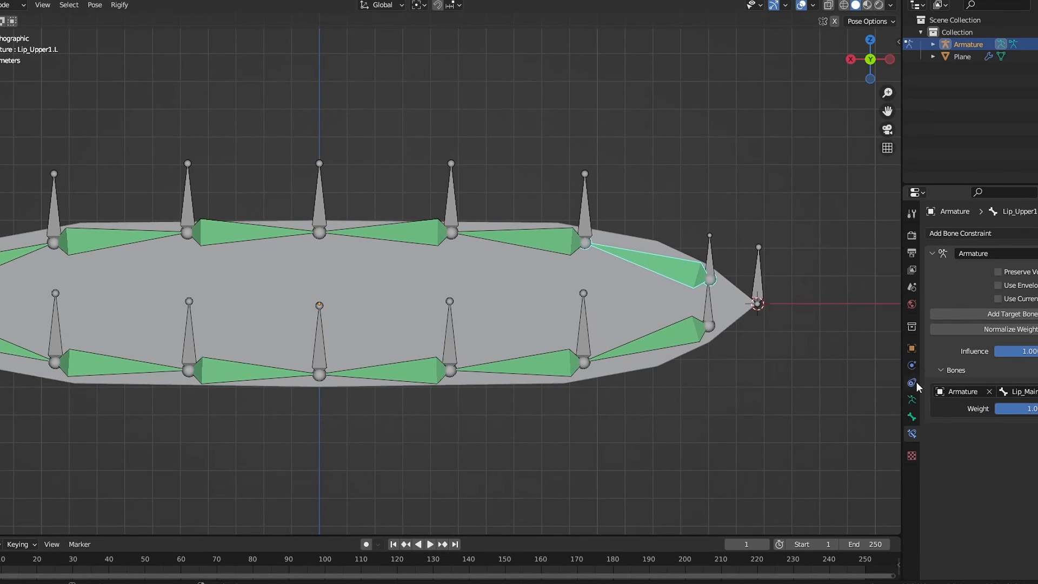
pyautogui.click(912, 399)
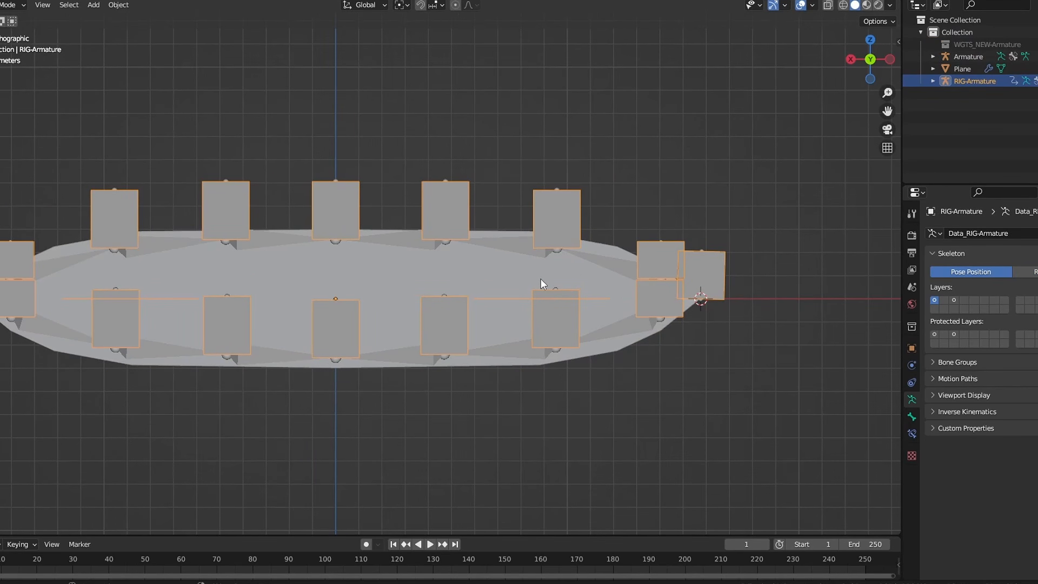
# - Hide the original Armature object and put the generated RIG-Armature into Pose Mode
pyautogui.click(600, 257)
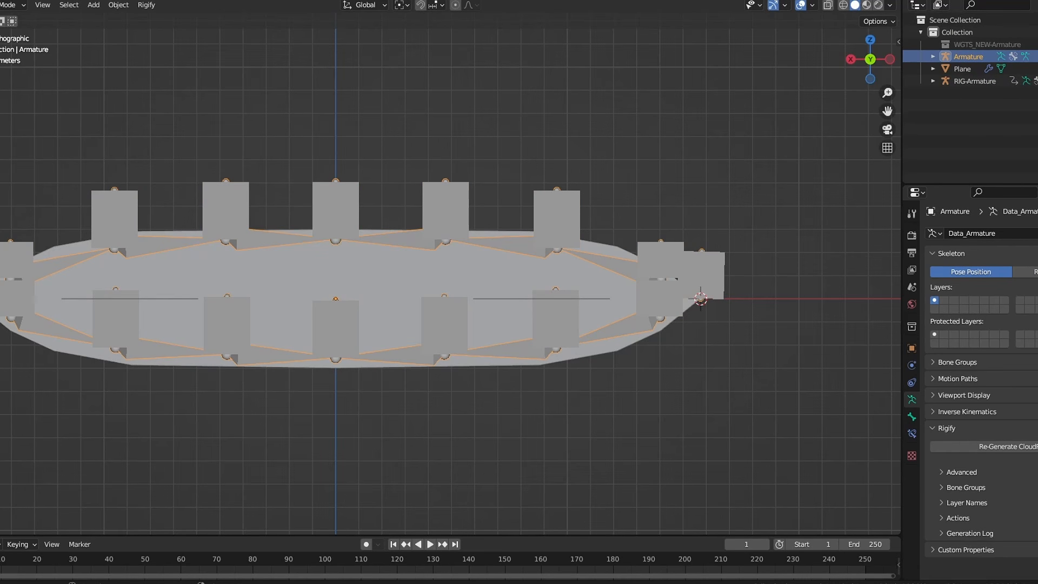
pyautogui.press('h')
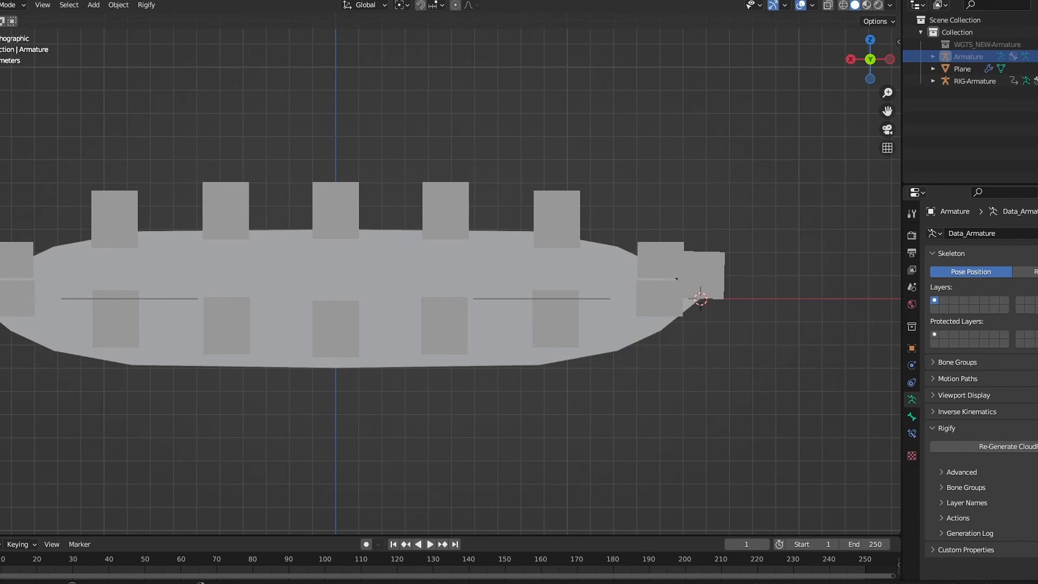
pyautogui.click(555, 231)
pyautogui.hotkey('ctrl', 'Tab')
pyautogui.press('Home')
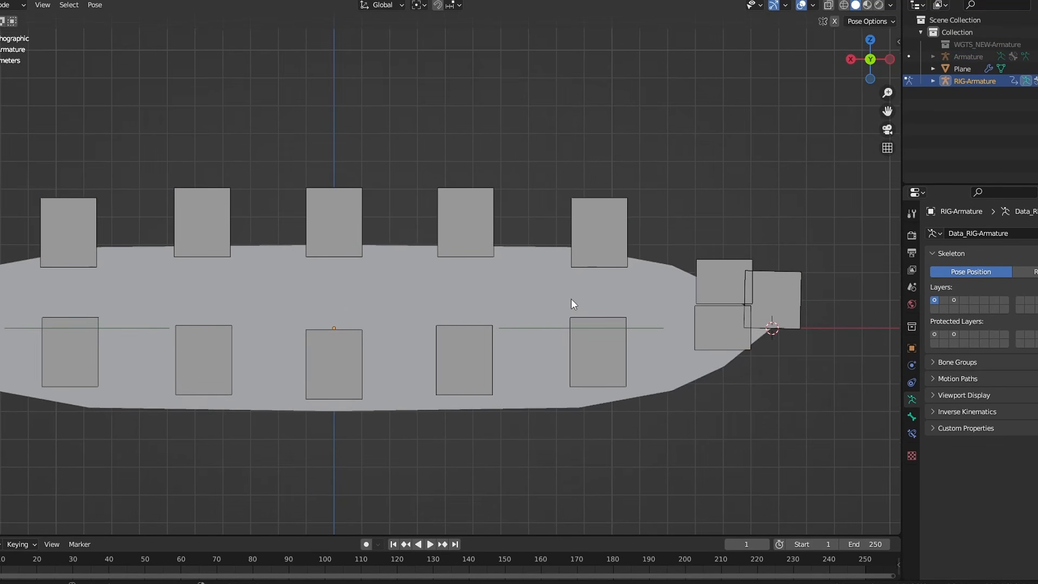
pyautogui.click(549, 336)
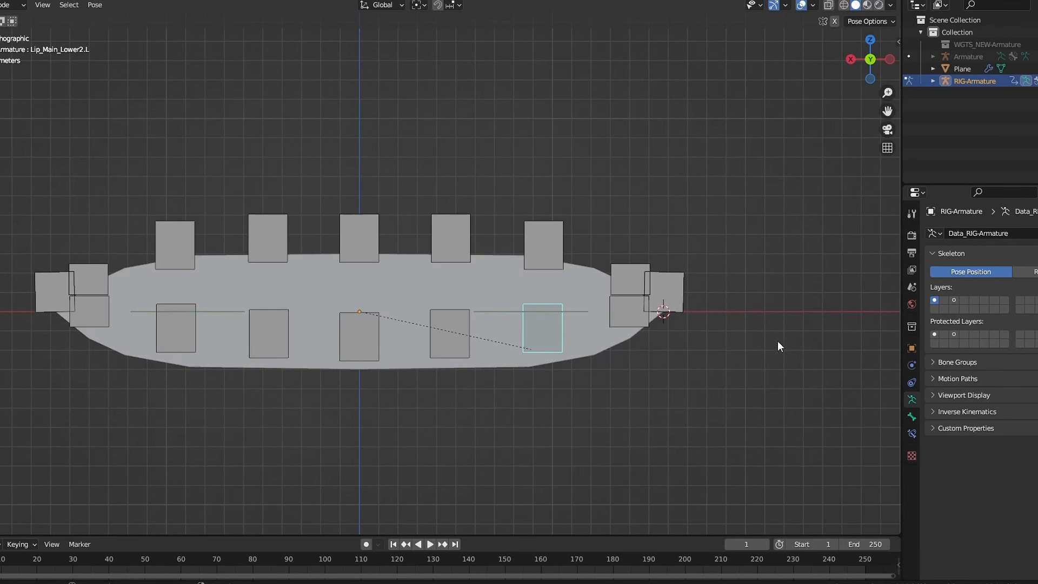
# - Show the rig's deform bone layer together with the first layer holding the lip controls
pyautogui.scroll(1, 676, 349)
pyautogui.moveTo(677, 349); pyautogui.dragTo(674, 318, button='middle')
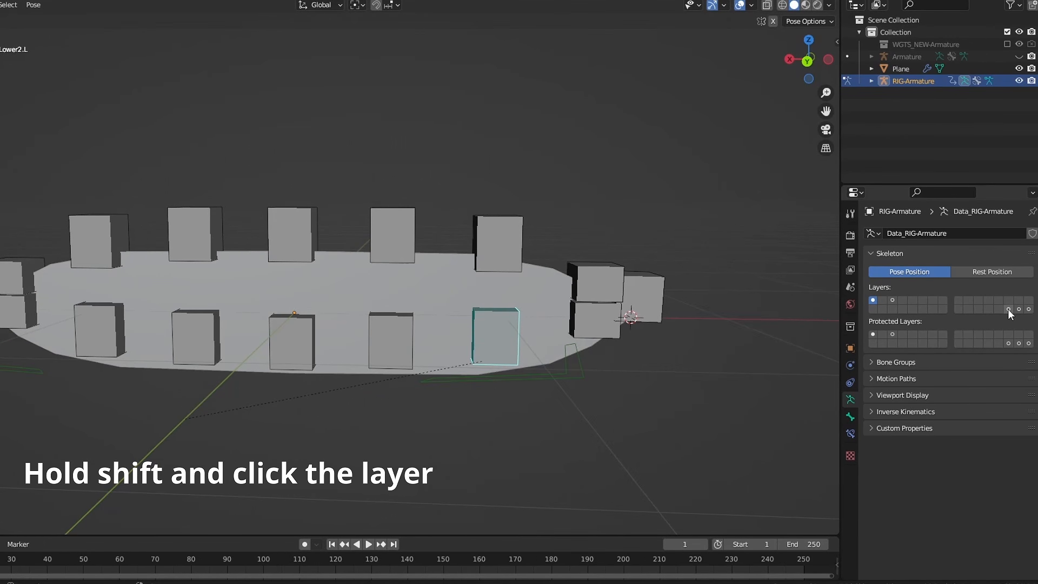
pyautogui.keyDown('shift'); pyautogui.click(1008, 309); pyautogui.keyUp('shift')
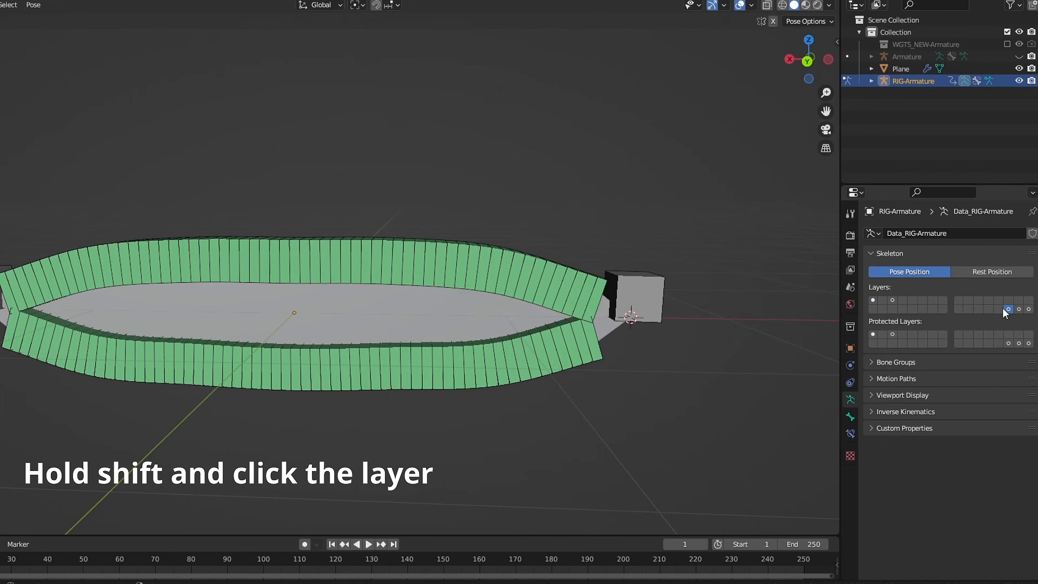
pyautogui.click(872, 300)
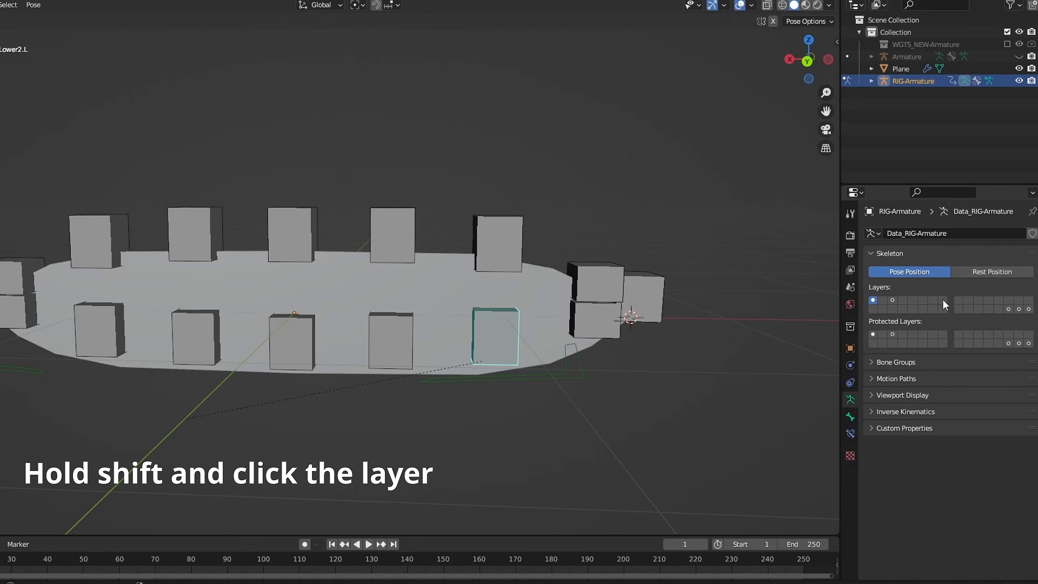
pyautogui.keyDown('shift'); pyautogui.click(1008, 309); pyautogui.keyUp('shift')
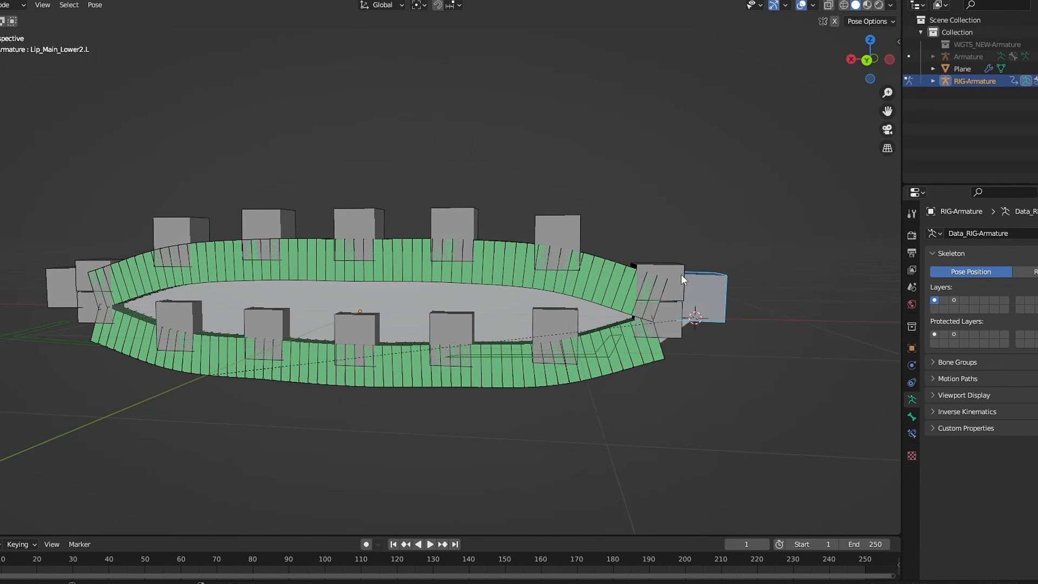
# - Test the generated rig by moving the lip controls away from the mouth, and clear the rotation, scale and location of all bones
pyautogui.moveTo(680, 278); pyautogui.dragTo(680, 199)
pyautogui.moveTo(570, 221); pyautogui.dragTo(533, 172)
pyautogui.moveTo(468, 211); pyautogui.dragTo(469, 96)
pyautogui.moveTo(357, 219); pyautogui.dragTo(357, 165)
pyautogui.moveTo(356, 165); pyautogui.dragTo(356, 141)
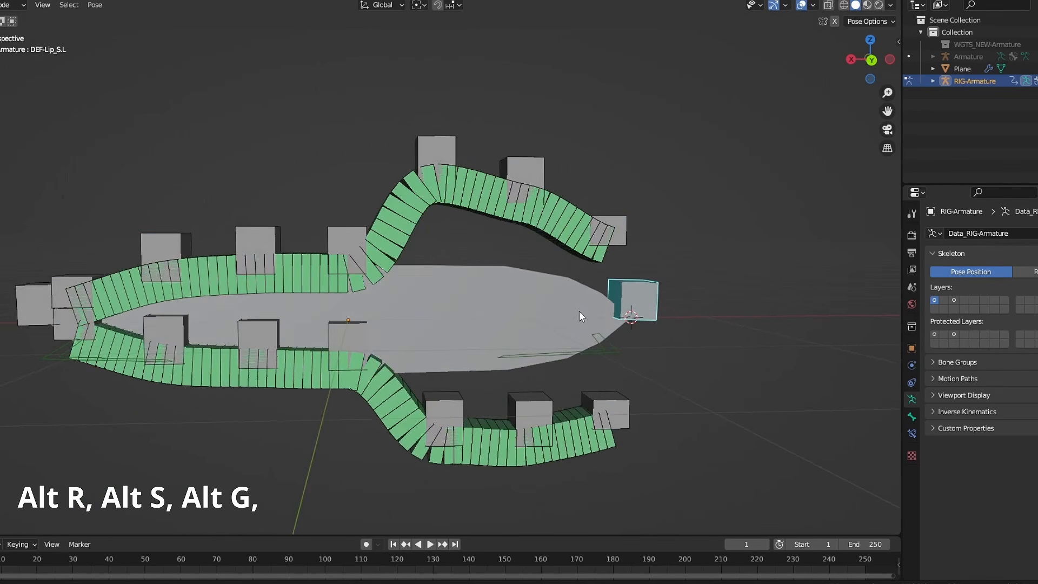
pyautogui.press('a')
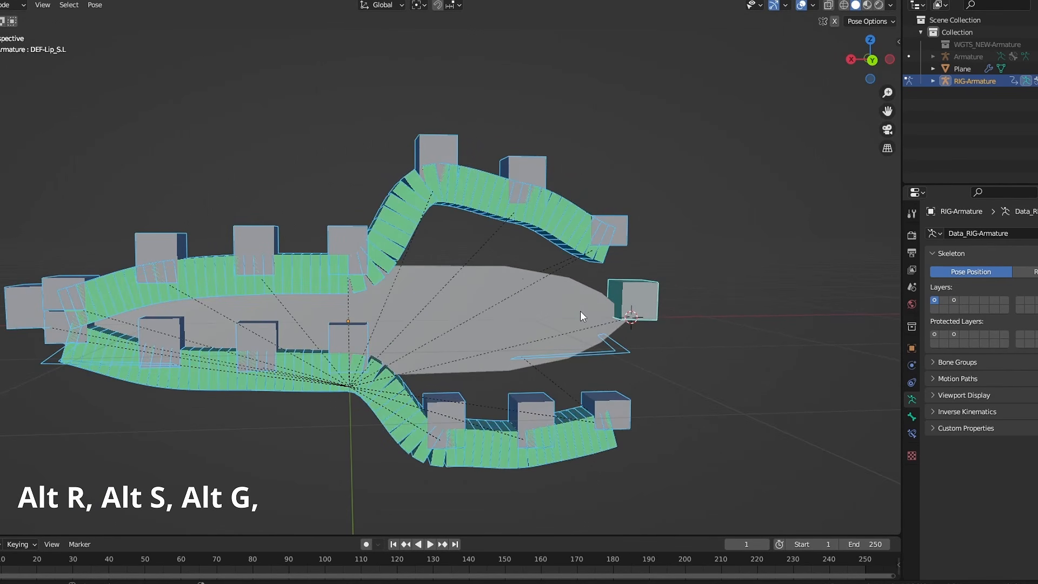
pyautogui.hotkey('alt', 'r')
pyautogui.hotkey('alt', 's')
pyautogui.hotkey('alt', 'g')
pyautogui.moveTo(580, 316); pyautogui.dragTo(820, 305, button='middle')
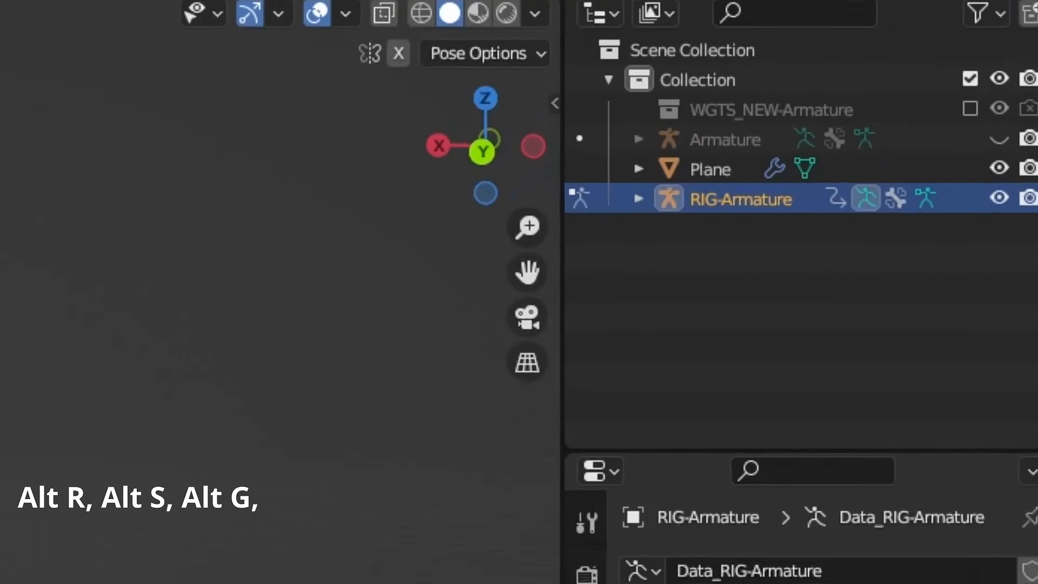
# - Hide RIG-Armature, make the original Armature visible again and select it
pyautogui.click(993, 205)
pyautogui.click(995, 145)
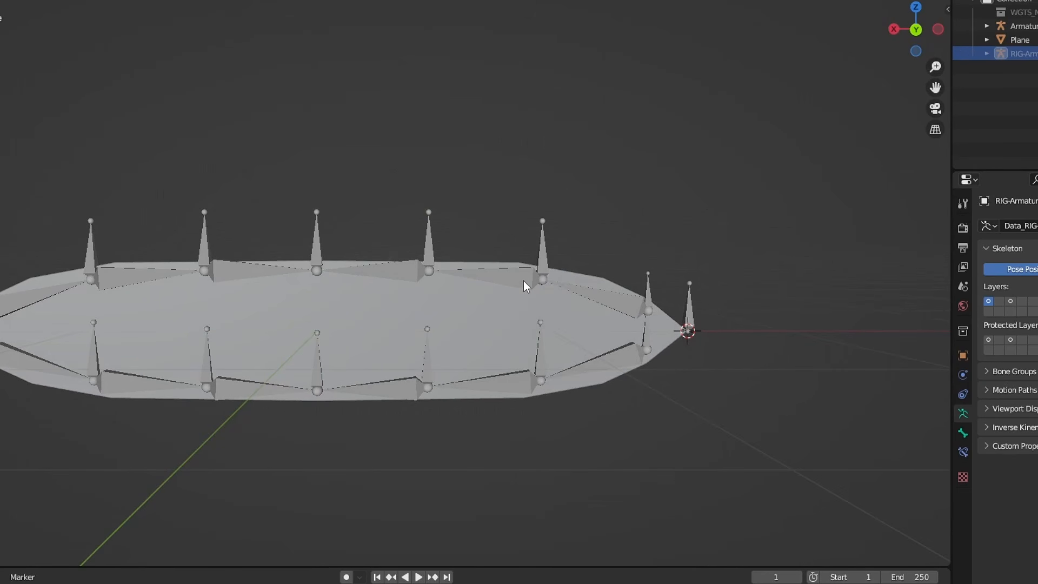
pyautogui.click(523, 281)
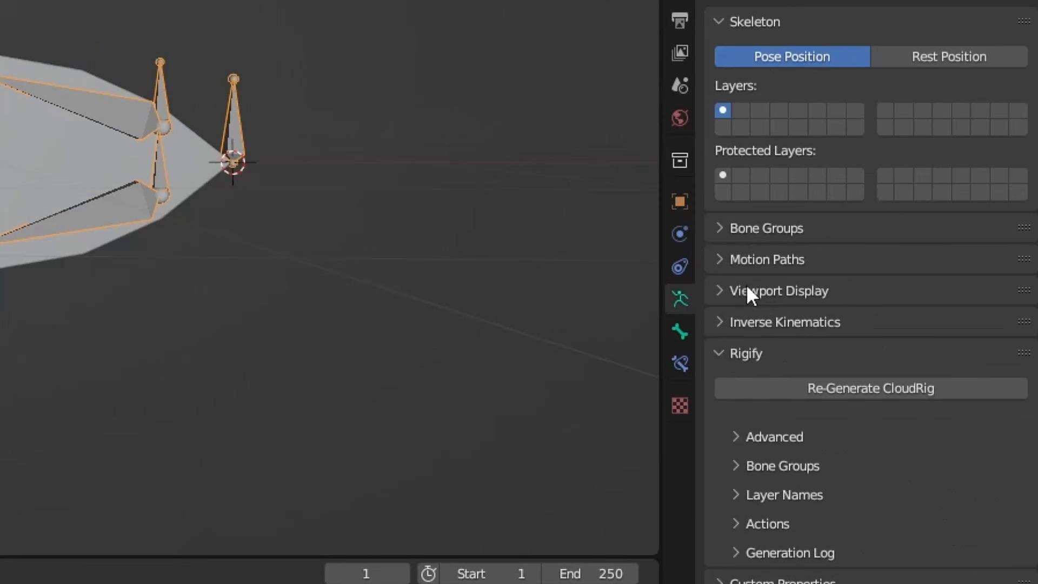
# - Set the original Armature's viewport display type to B-Bone
pyautogui.click(1009, 409)
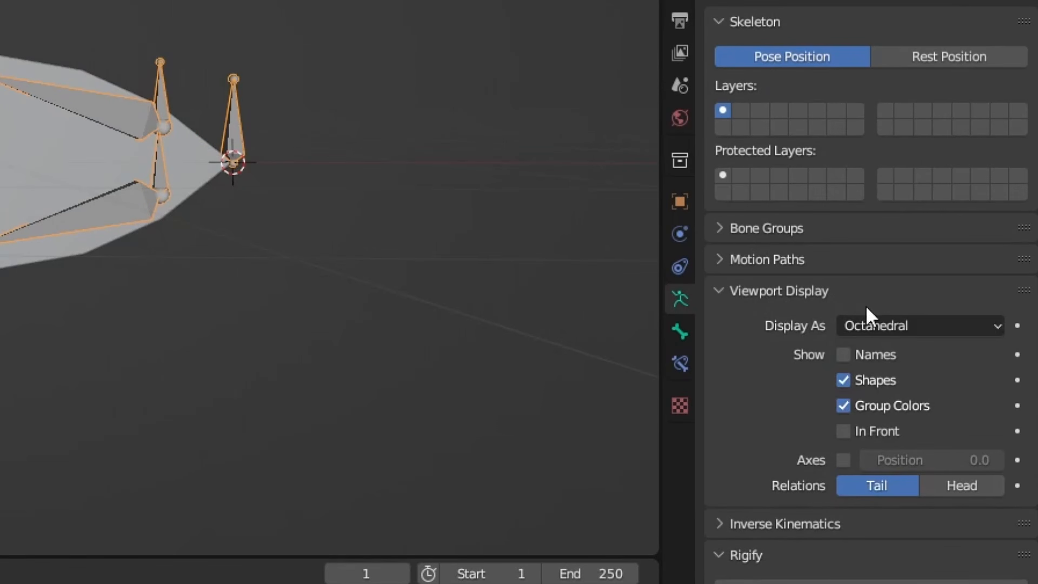
pyautogui.click(898, 325)
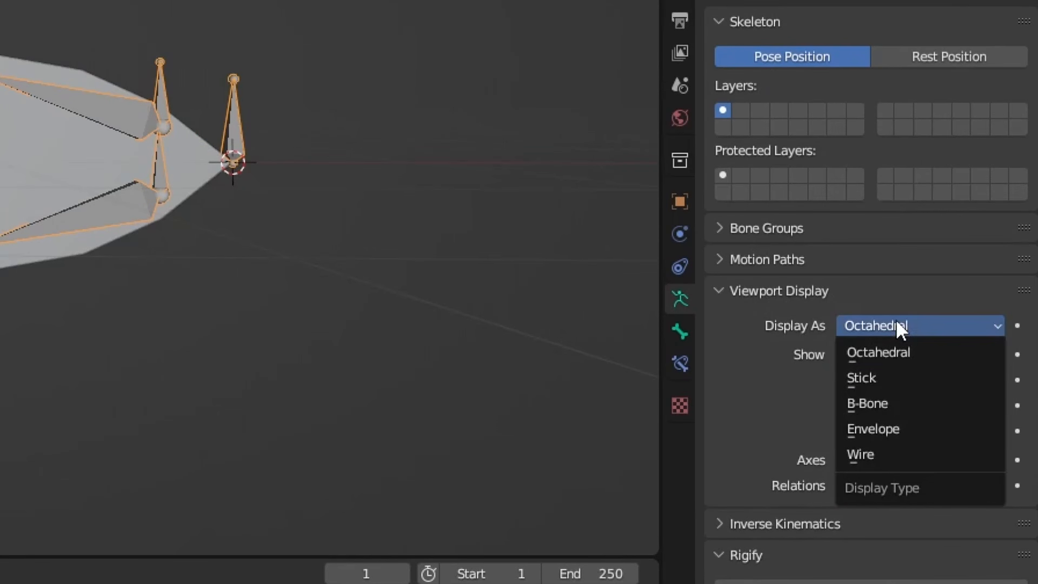
pyautogui.click(876, 403)
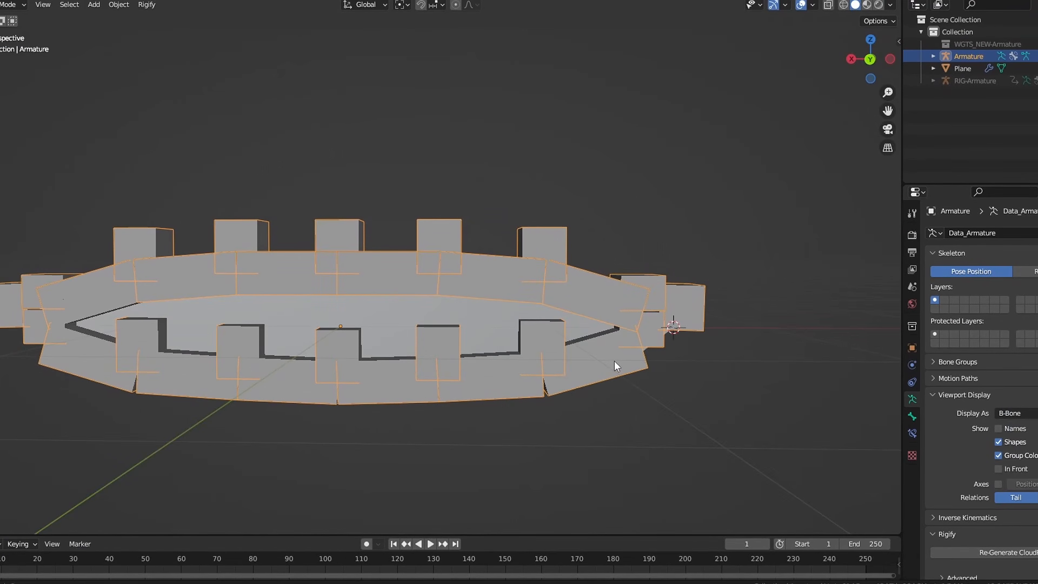
# - Scale the B-Bone display size of all bones down to about 0.31 in Edit Mode
pyautogui.press('Tab')
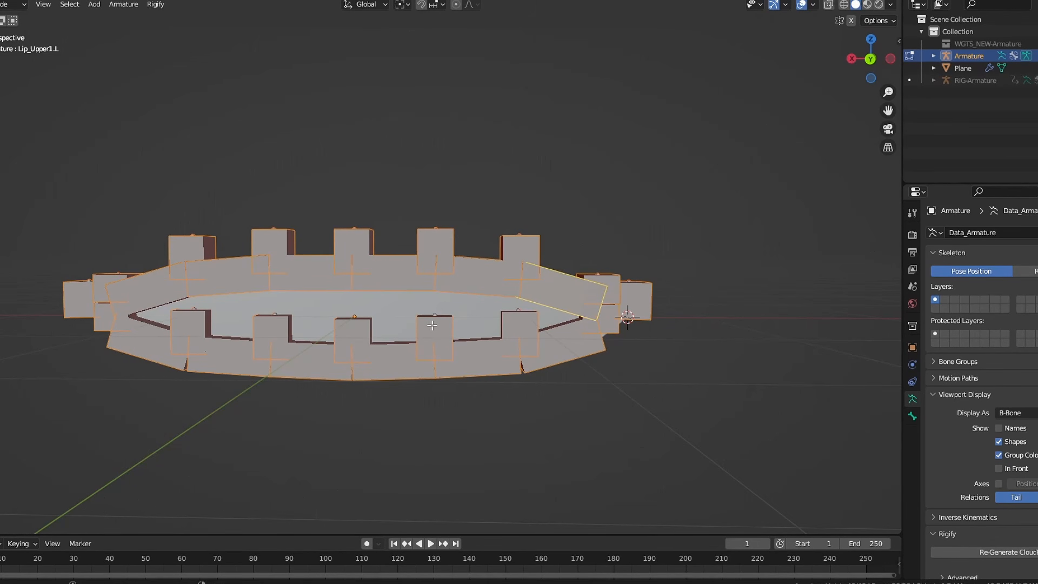
pyautogui.hotkey('shift', 'ctrl', 'alt', 's')
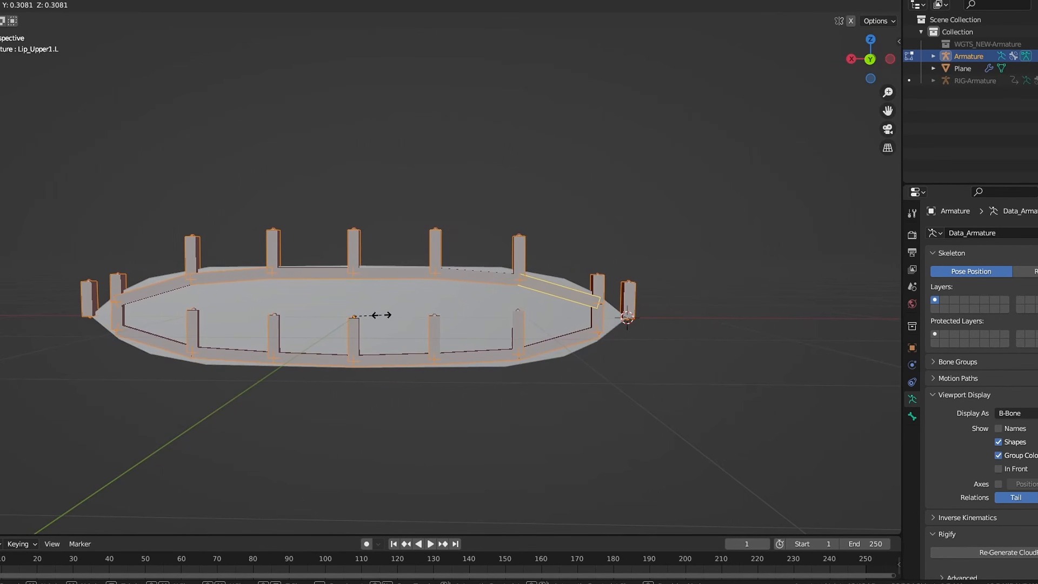
pyautogui.click(381, 315)
# - In Pose Mode, set the rig type of the central upper lip bone Lip_Main_Upper to cloud_chain_anchor
pyautogui.click(874, 58)
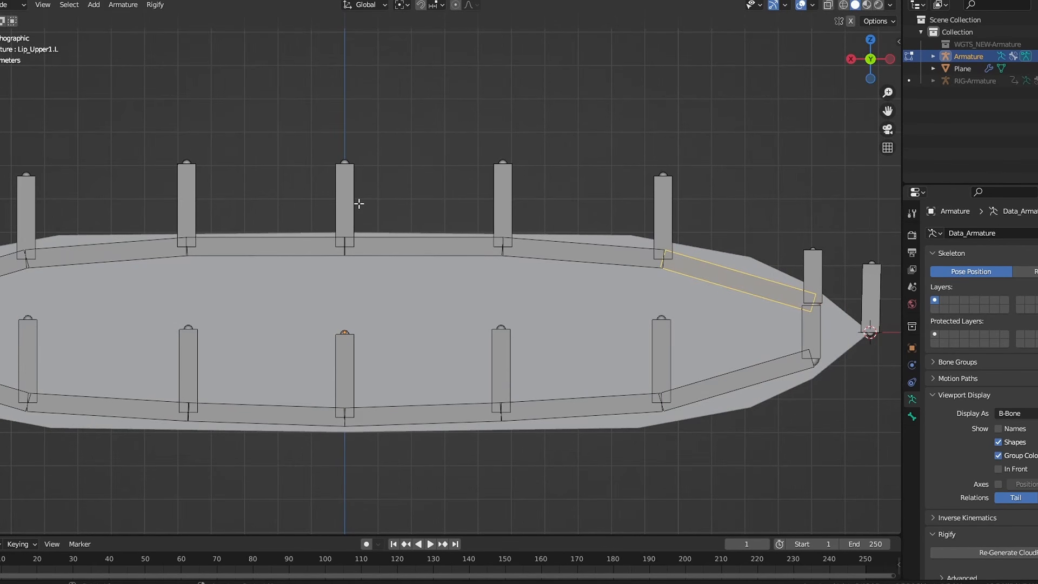
pyautogui.hotkey('ctrl', 'Tab')
pyautogui.click(381, 258)
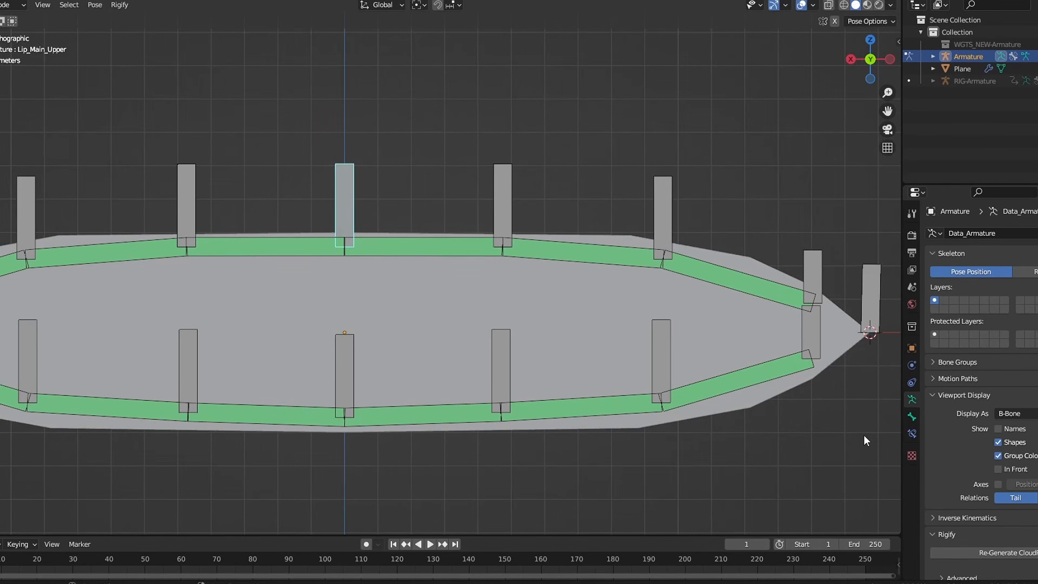
pyautogui.click(912, 416)
pyautogui.scroll(-5, 949, 424)
pyautogui.click(1014, 454)
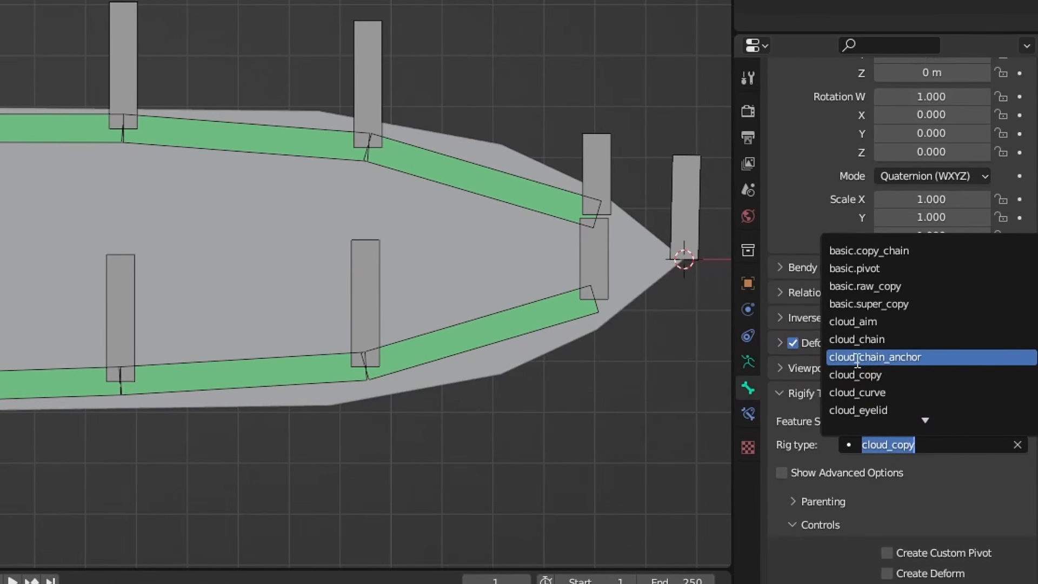
pyautogui.click(859, 356)
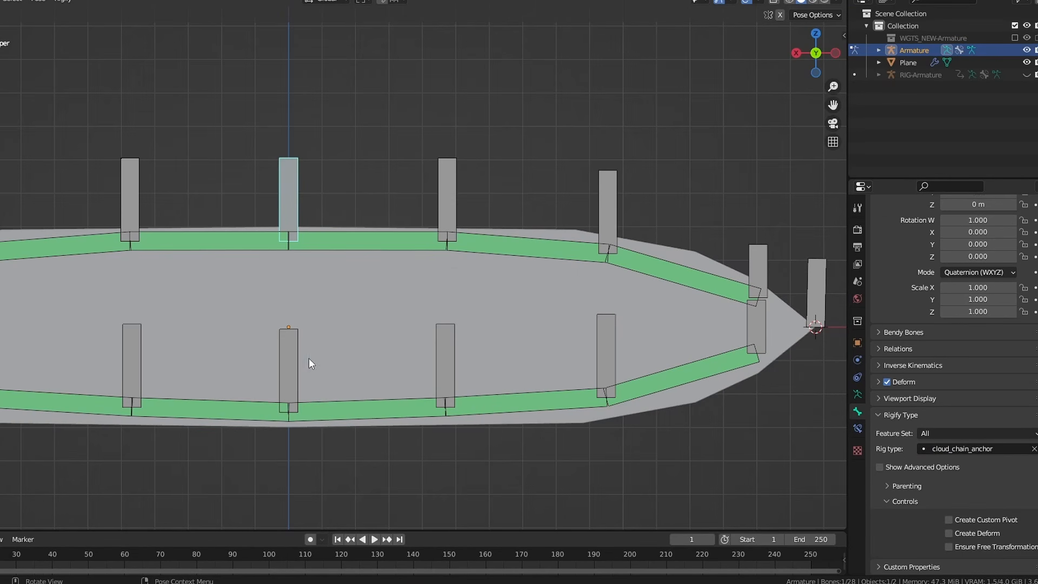
# - Copy the cloud_chain_anchor rig type to the central lower main lip bone
pyautogui.keyDown('shift'); pyautogui.click(187, 358); pyautogui.keyUp('shift')
pyautogui.rightClick(965, 455)
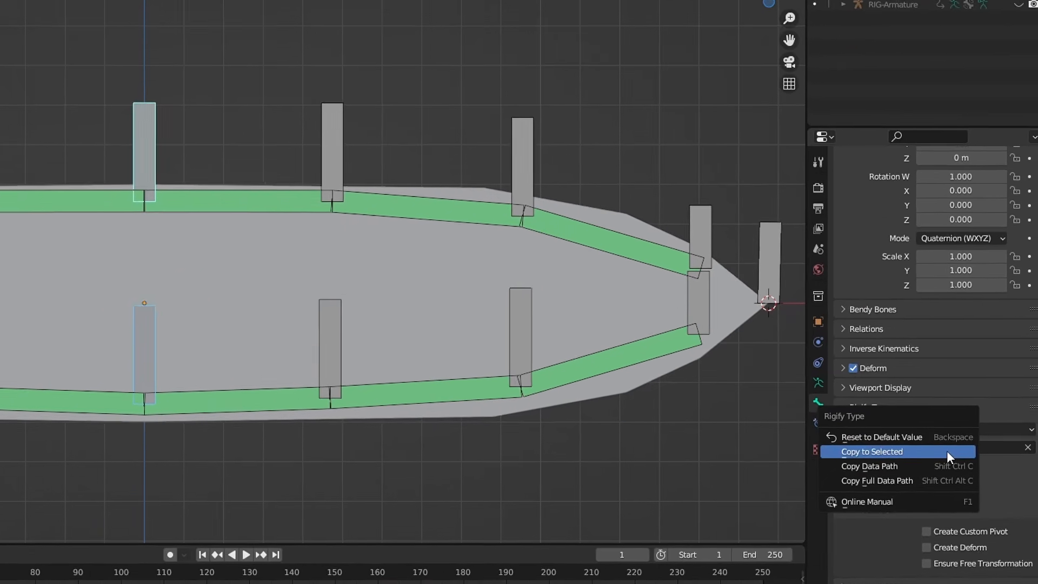
pyautogui.click(946, 451)
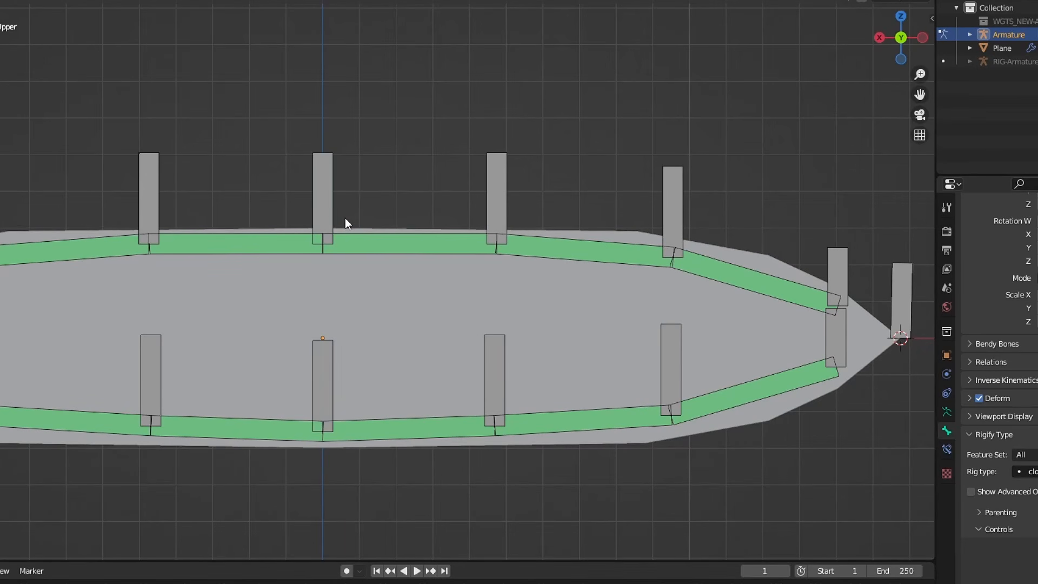
# - Regenerate the rig, put RIG-Armature in Pose Mode and show the layer holding the segmented lip bones as well
pyautogui.click(323, 216)
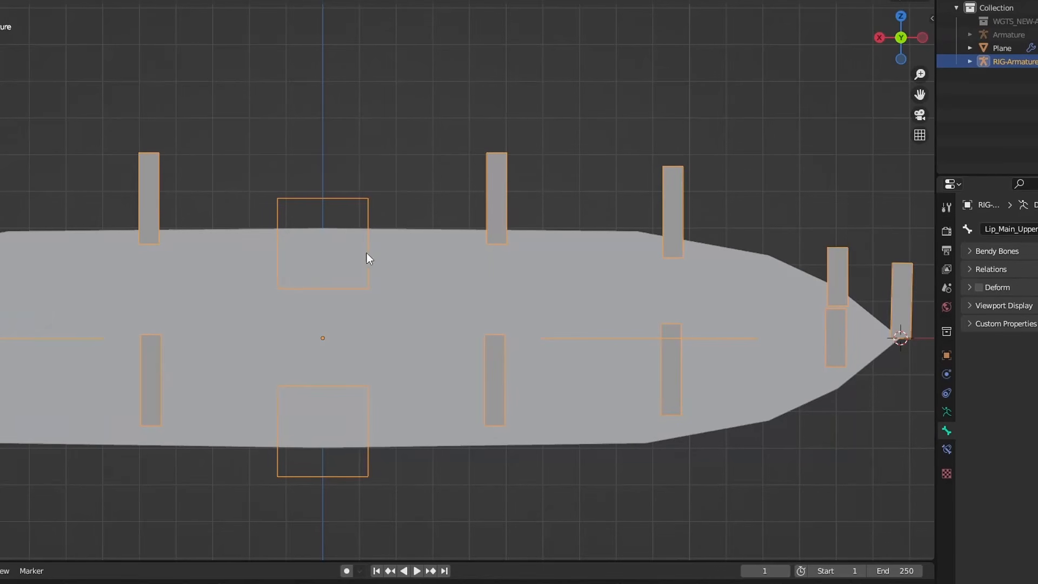
pyautogui.click(364, 291)
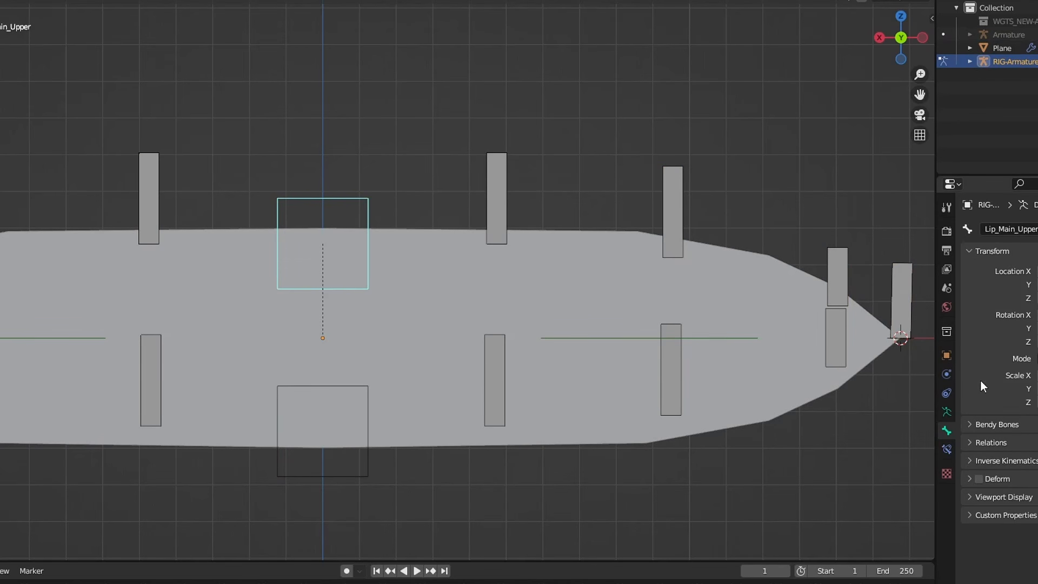
pyautogui.click(947, 412)
pyautogui.keyDown('shift'); pyautogui.click(1036, 312); pyautogui.keyUp('shift')
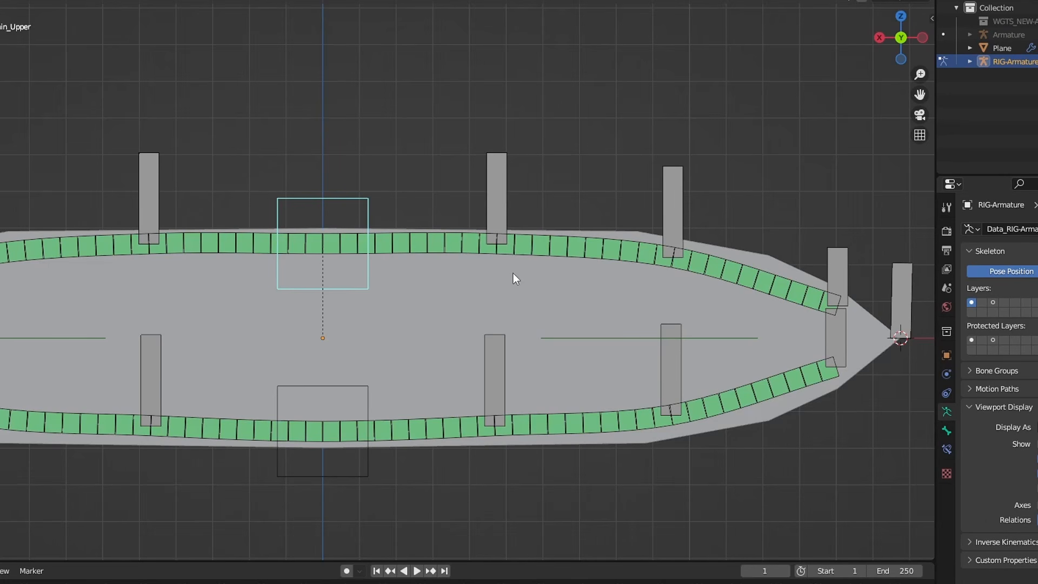
# - Test the rig by moving the central upper lip control up and the central lower lip control down
pyautogui.press('g')
pyautogui.click(507, 172)
pyautogui.click(303, 387)
pyautogui.press('g')
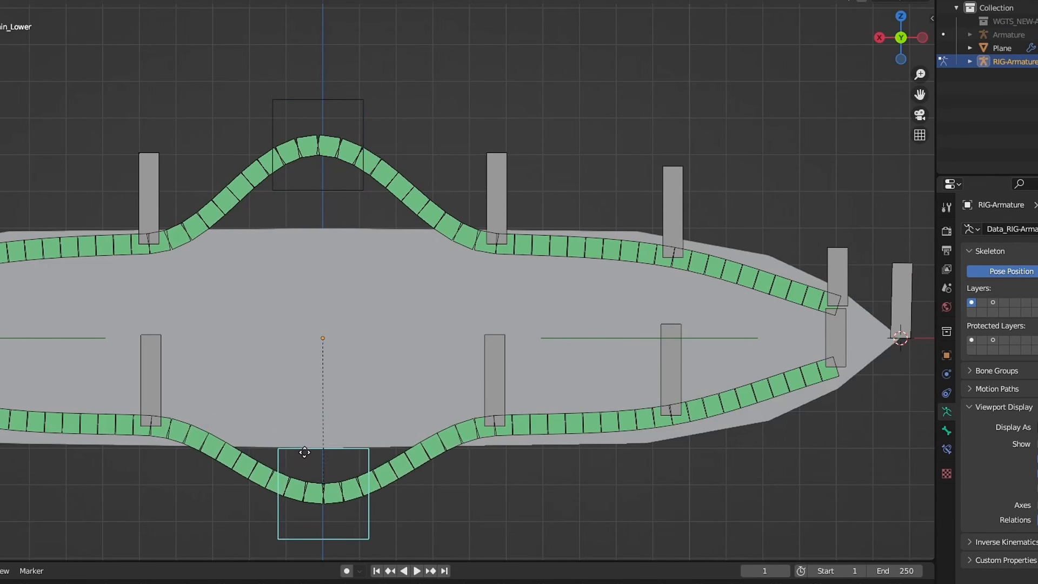
pyautogui.click(304, 452)
# - Hide RIG-Armature, make the original Armature visible again and put it in Pose Mode
pyautogui.click(1002, 141)
pyautogui.click(1002, 101)
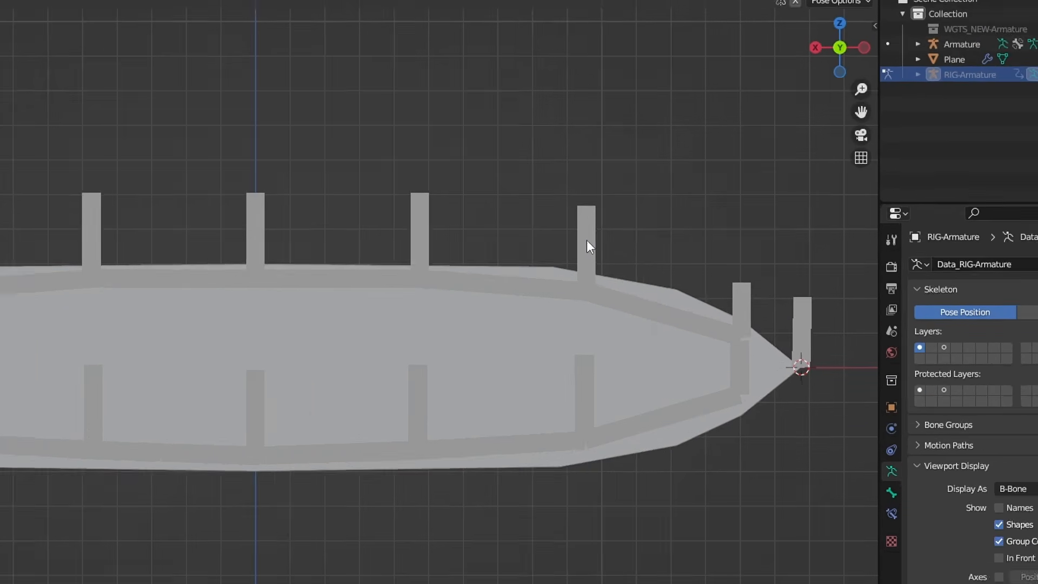
pyautogui.hotkey('ctrl', 'Tab')
pyautogui.click(272, 377)
pyautogui.hotkey('ctrl', 'Tab')
# - Select all the main lip bones along the upper and lower lips, including those at the mouth corner
pyautogui.click(37, 366)
pyautogui.keyDown('shift'); pyautogui.moveTo(199, 342); pyautogui.dragTo(264, 366); pyautogui.keyUp('shift')
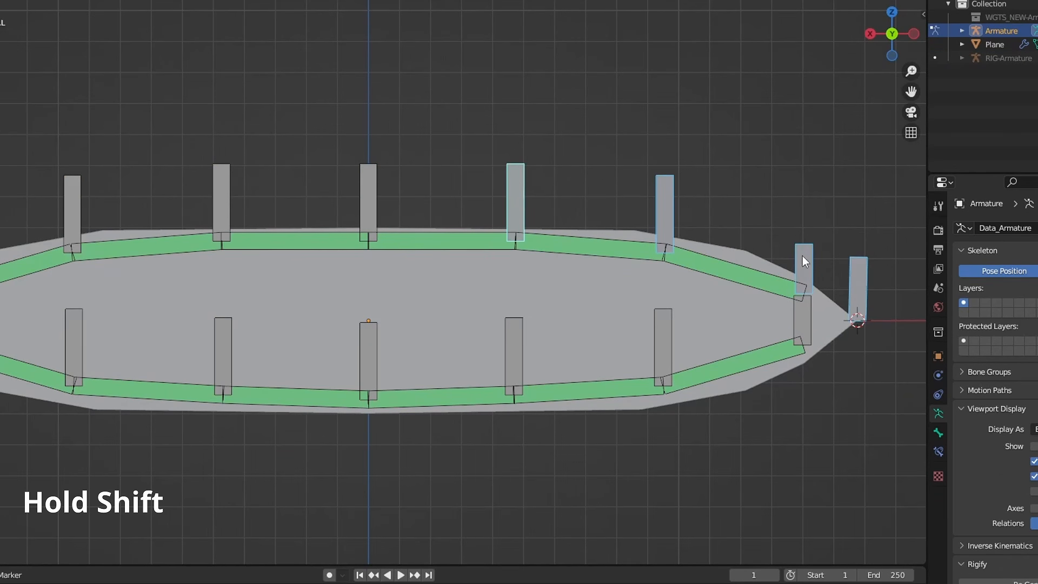
pyautogui.keyDown('shift'); pyautogui.click(662, 338); pyautogui.keyUp('shift')
pyautogui.keyDown('shift'); pyautogui.click(514, 351); pyautogui.keyUp('shift')
pyautogui.keyDown('shift'); pyautogui.click(368, 354); pyautogui.keyUp('shift')
pyautogui.keyDown('shift'); pyautogui.click(368, 200); pyautogui.keyUp('shift')
pyautogui.keyDown('shift'); pyautogui.click(221, 200); pyautogui.keyUp('shift')
pyautogui.keyDown('shift'); pyautogui.click(72, 208); pyautogui.keyUp('shift')
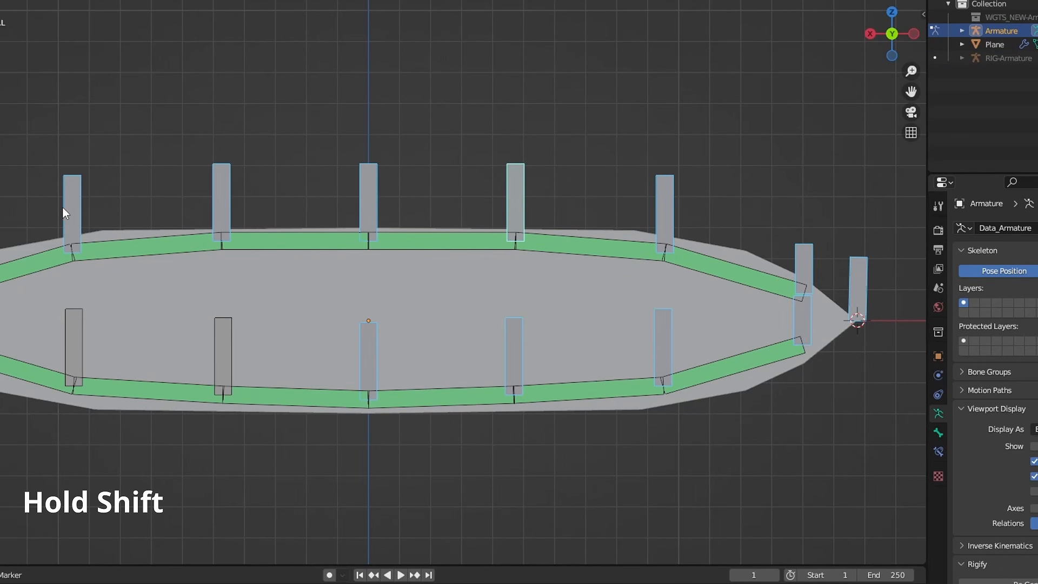
pyautogui.keyDown('shift'); pyautogui.click(222, 351); pyautogui.keyUp('shift')
pyautogui.keyDown('shift'); pyautogui.click(74, 346); pyautogui.keyUp('shift')
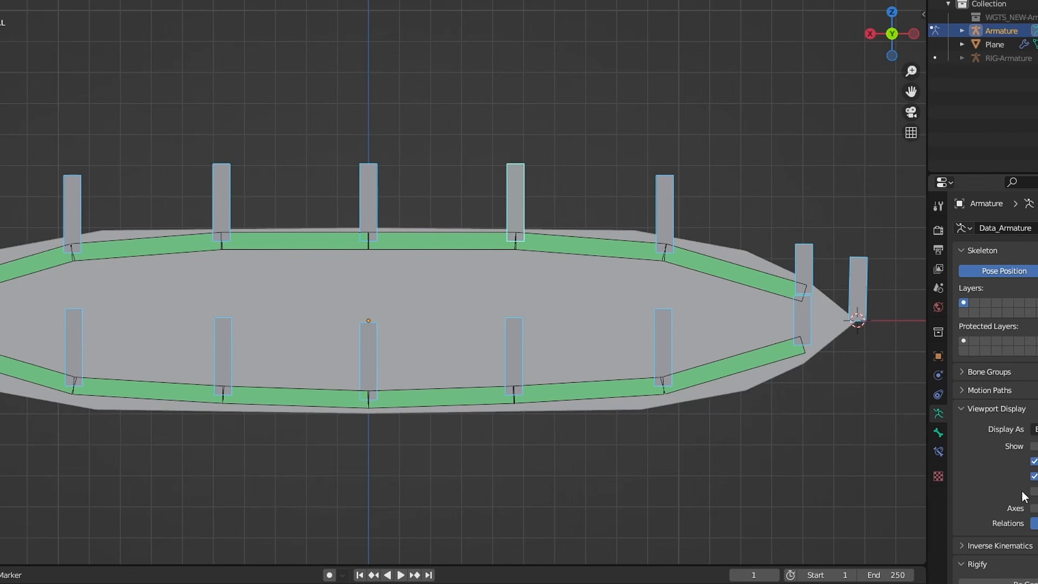
# - Open the custom shape object choice in the active lip bone's viewport display settings
pyautogui.click(939, 450)
pyautogui.click(938, 433)
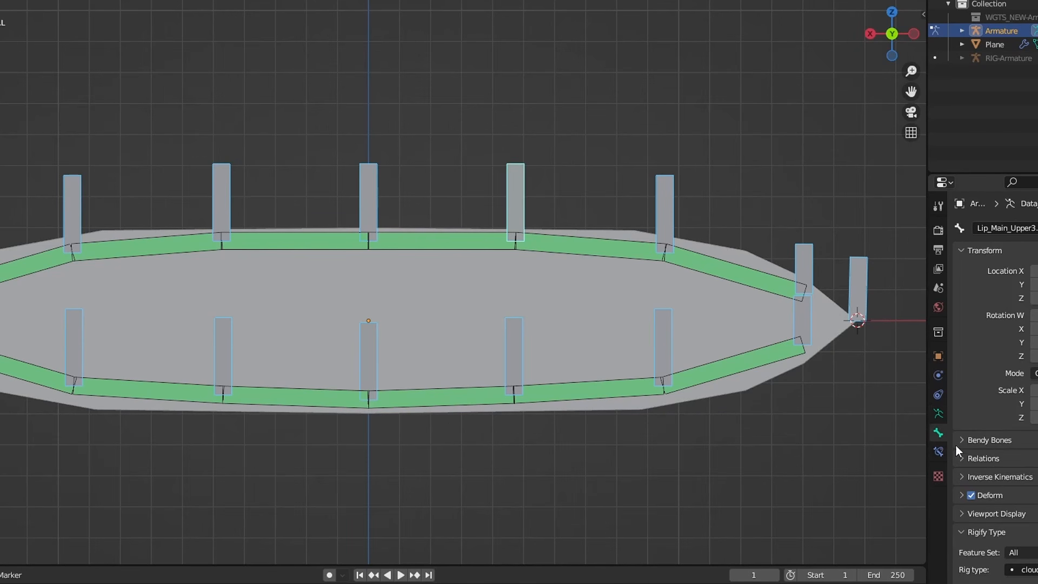
pyautogui.click(1001, 513)
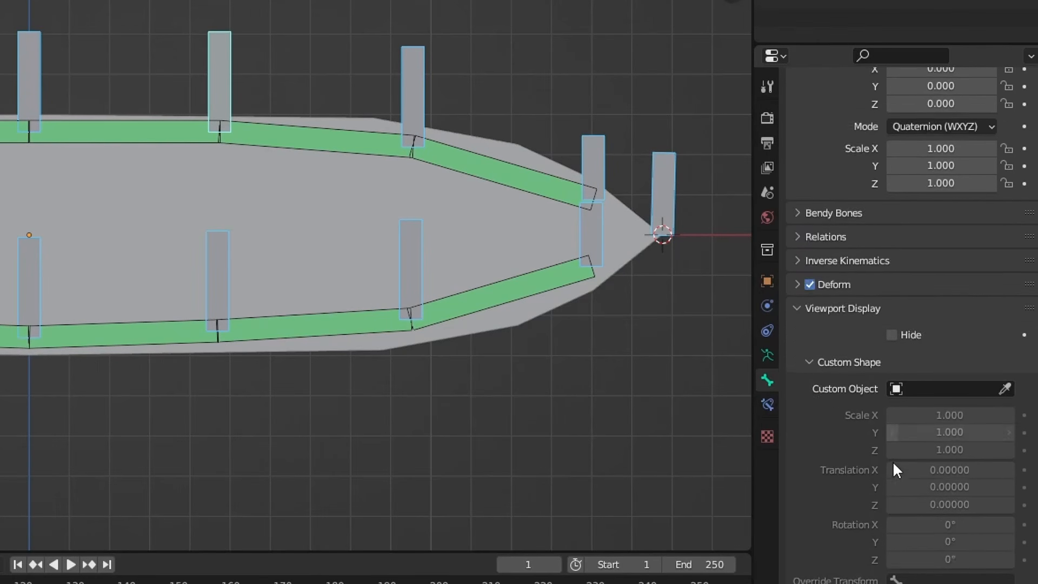
pyautogui.scroll(-2, 1036, 430)
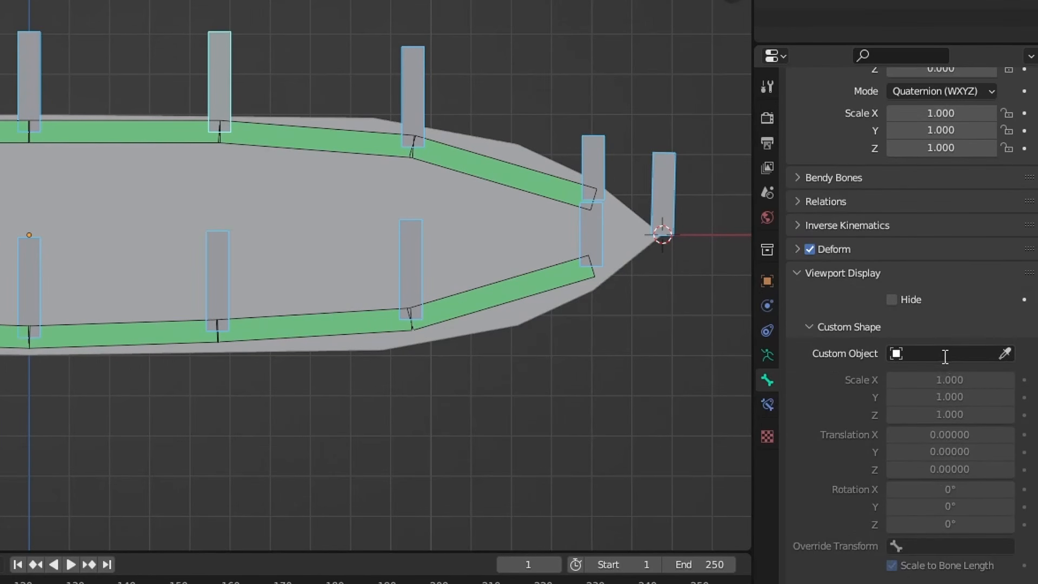
pyautogui.click(945, 355)
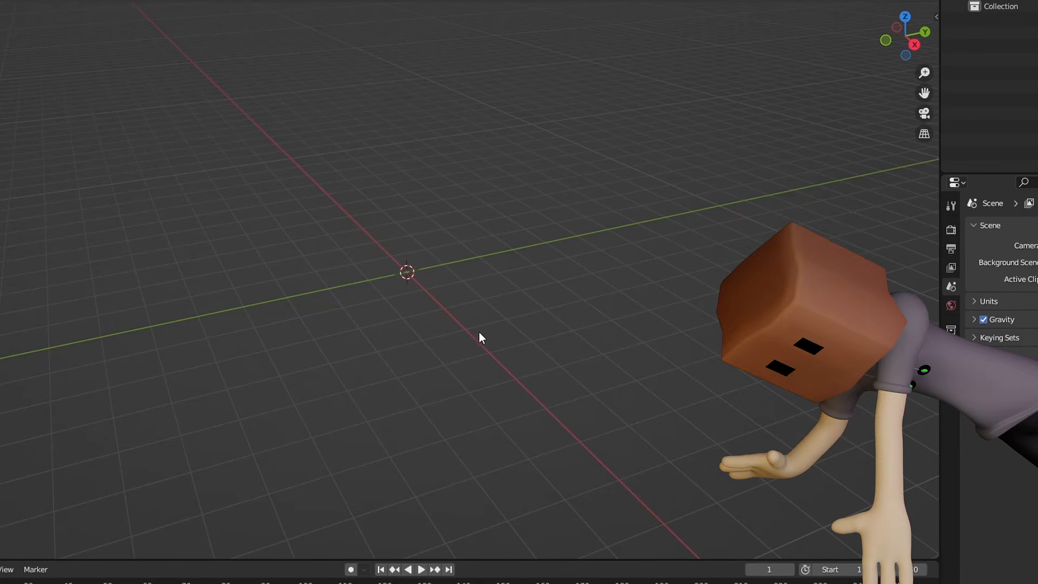
# - Add a cube mesh in the empty scene and delete only its faces, leaving a wireframe cube
pyautogui.hotkey('shift', 'a')
pyautogui.moveTo(475, 336)
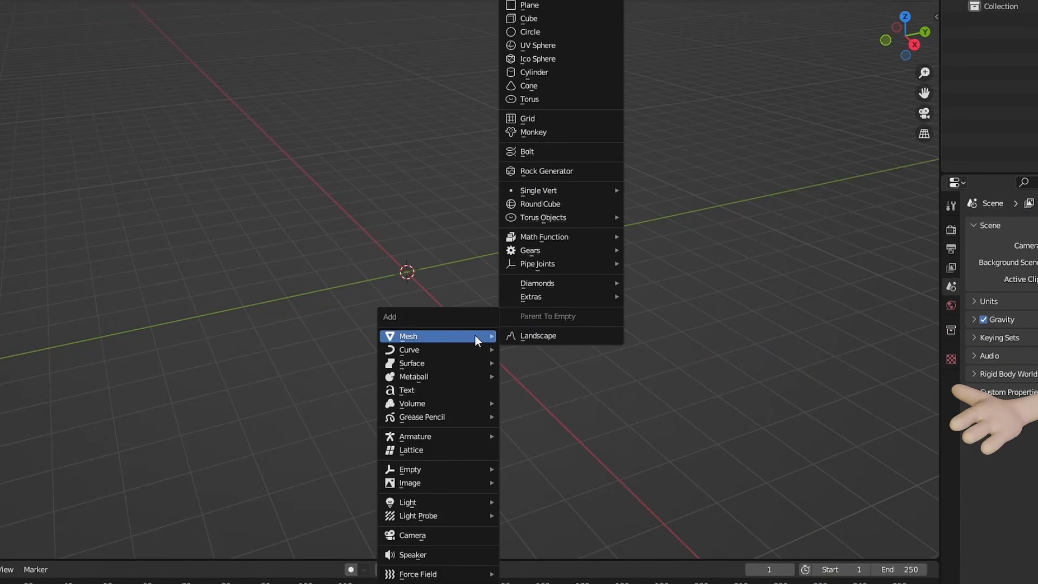
pyautogui.click(538, 16)
pyautogui.press('Tab')
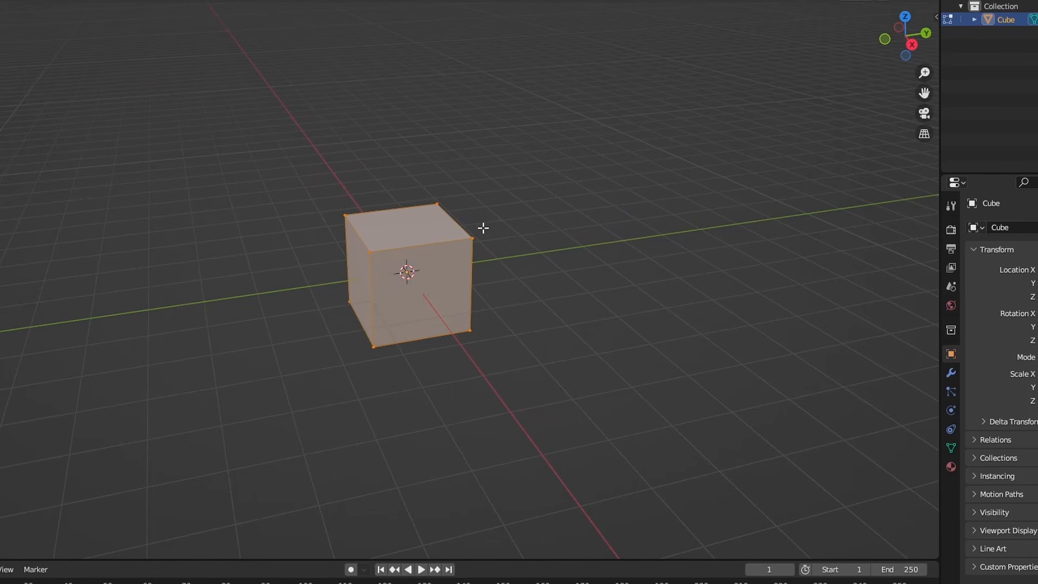
pyautogui.press('x')
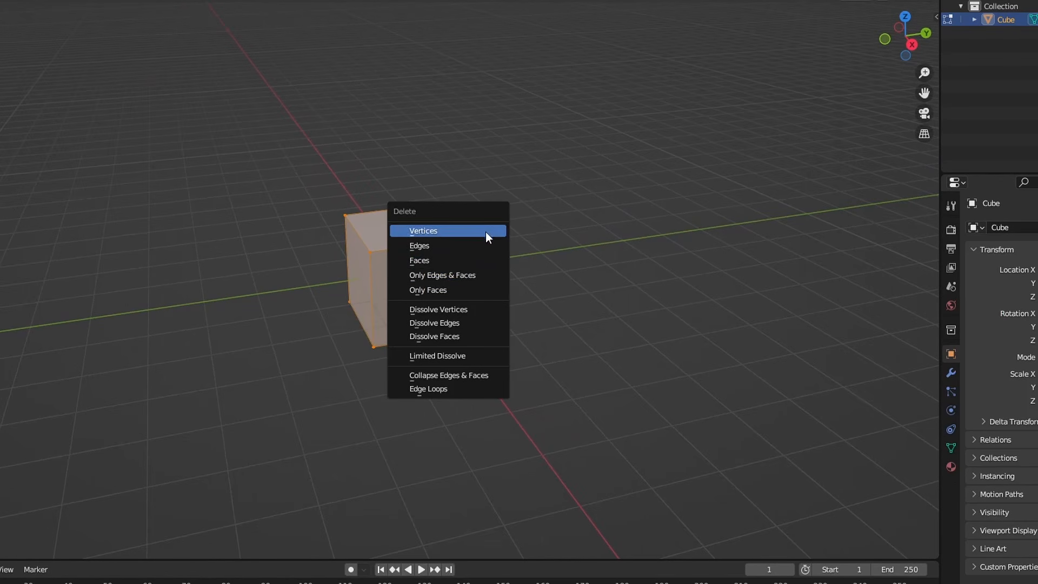
pyautogui.click(432, 293)
pyautogui.scroll(2, 433, 293)
pyautogui.moveTo(433, 292); pyautogui.dragTo(460, 295, button='middle')
pyautogui.press('Tab')
# - Rename the wireframe cube object to WGT-cube
pyautogui.press('F2')
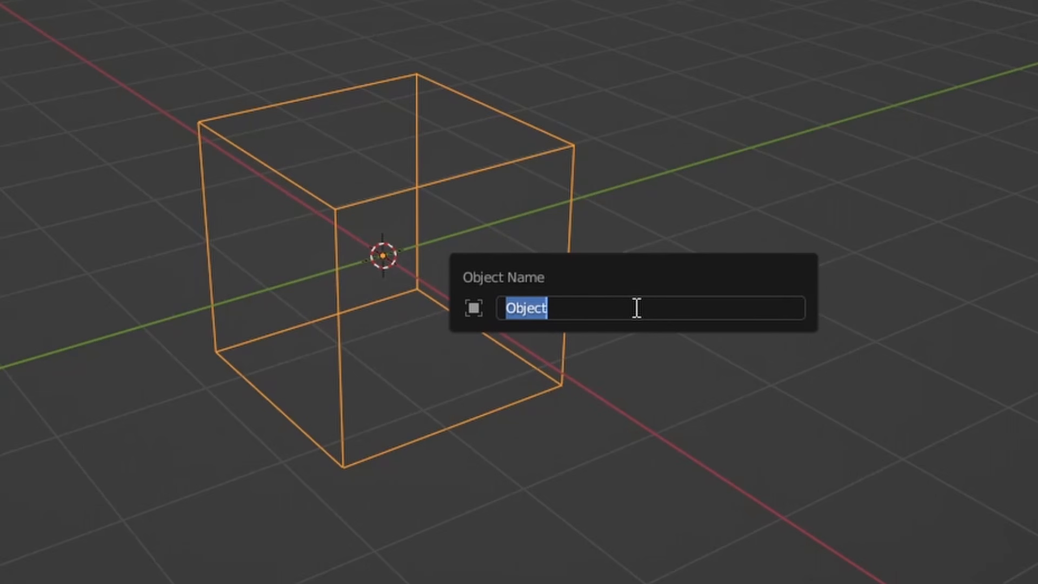
pyautogui.write('WGT-c')
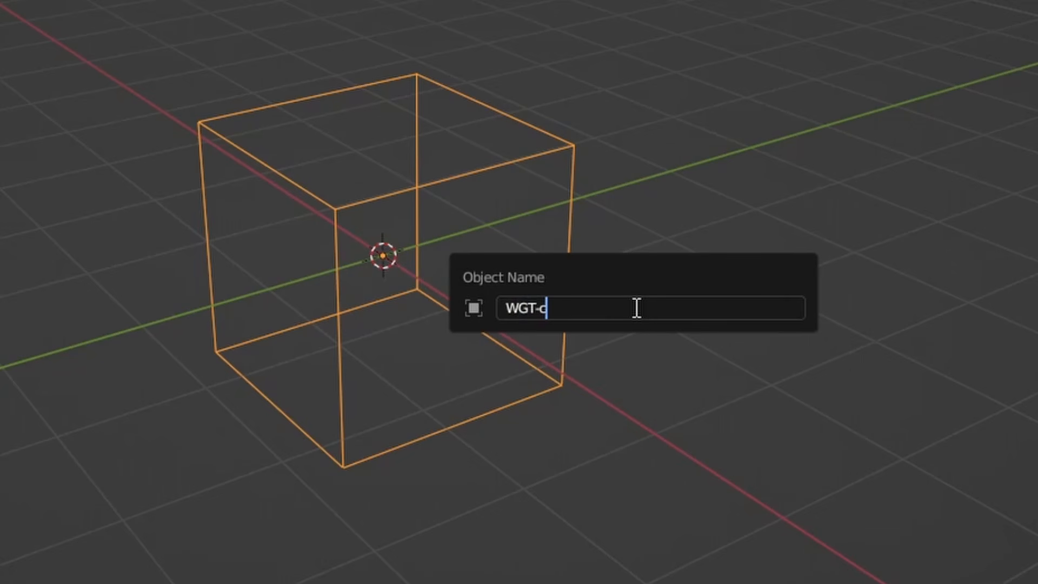
pyautogui.write('ube')
pyautogui.press('Return')
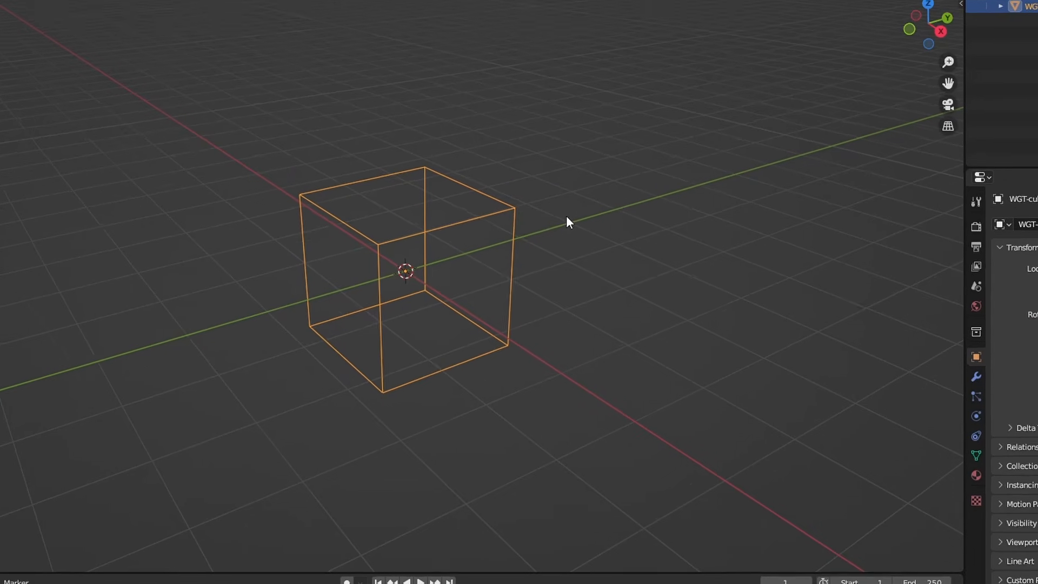
# - Move WGT-cube into a new collection named WGT and collapse that collection in the outliner
pyautogui.press('m')
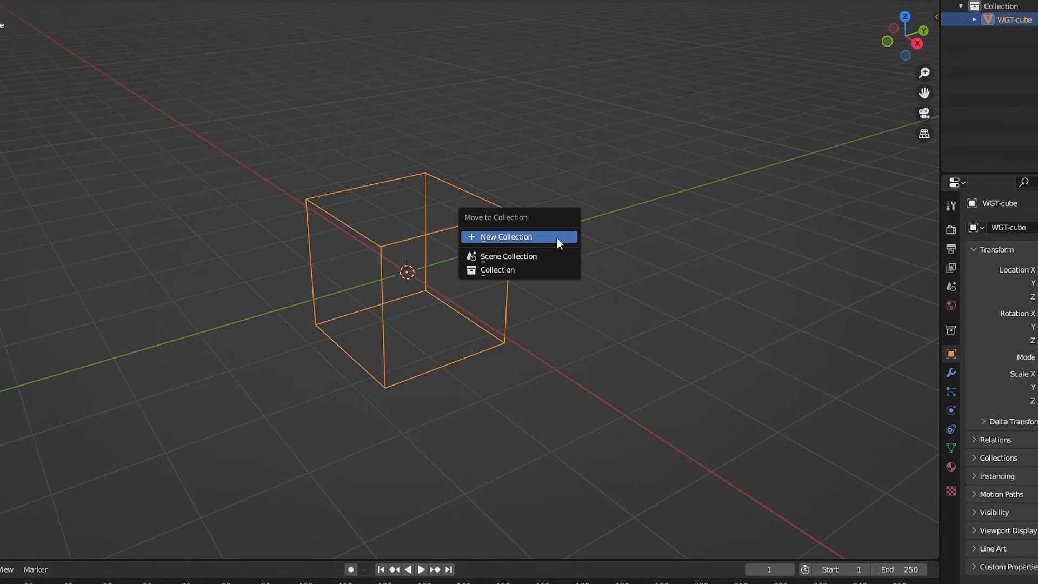
pyautogui.click(565, 235)
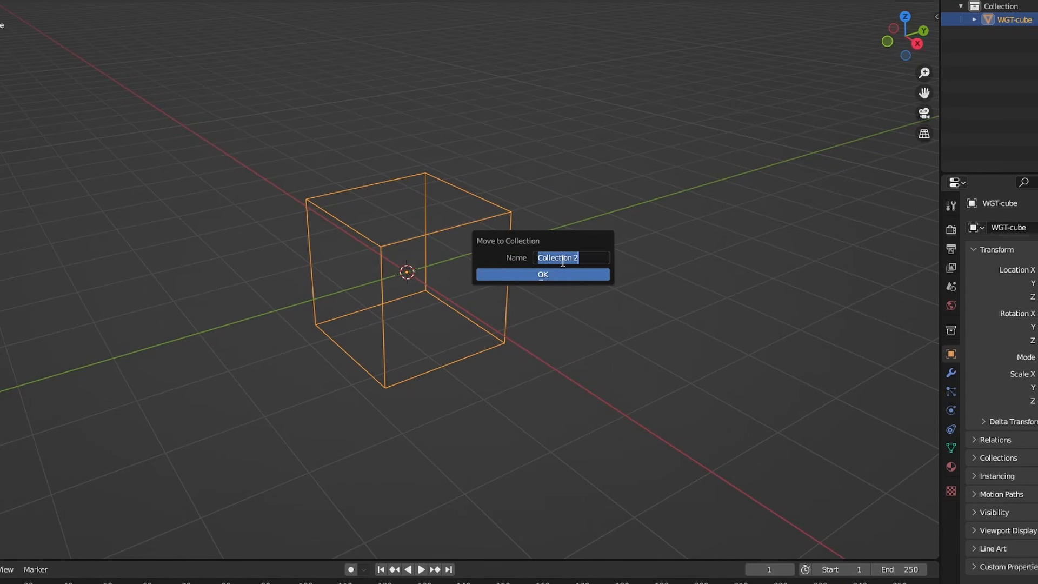
pyautogui.write('WGT')
pyautogui.click(507, 275)
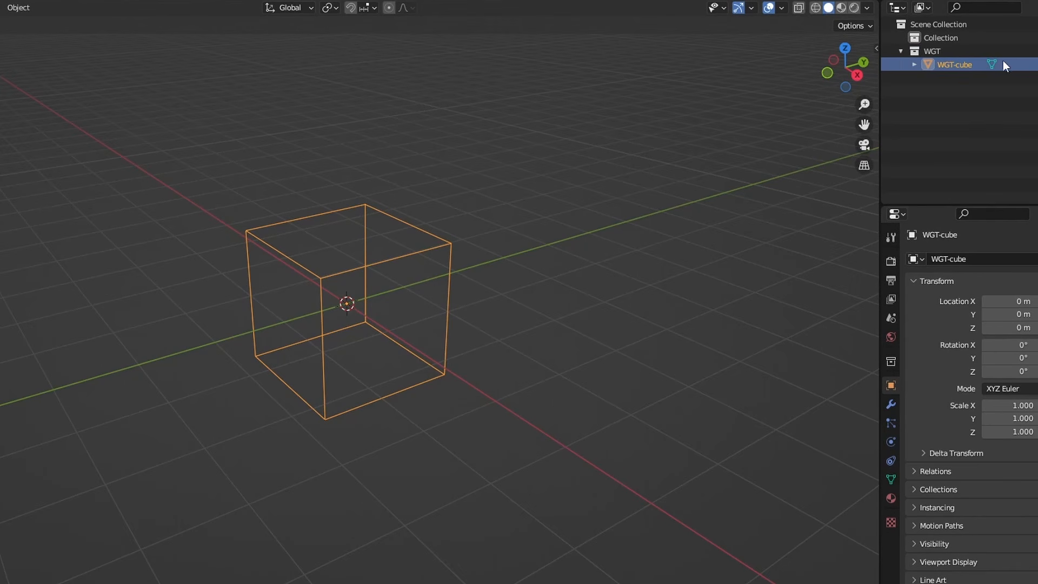
pyautogui.click(901, 51)
pyautogui.click(1037, 52)
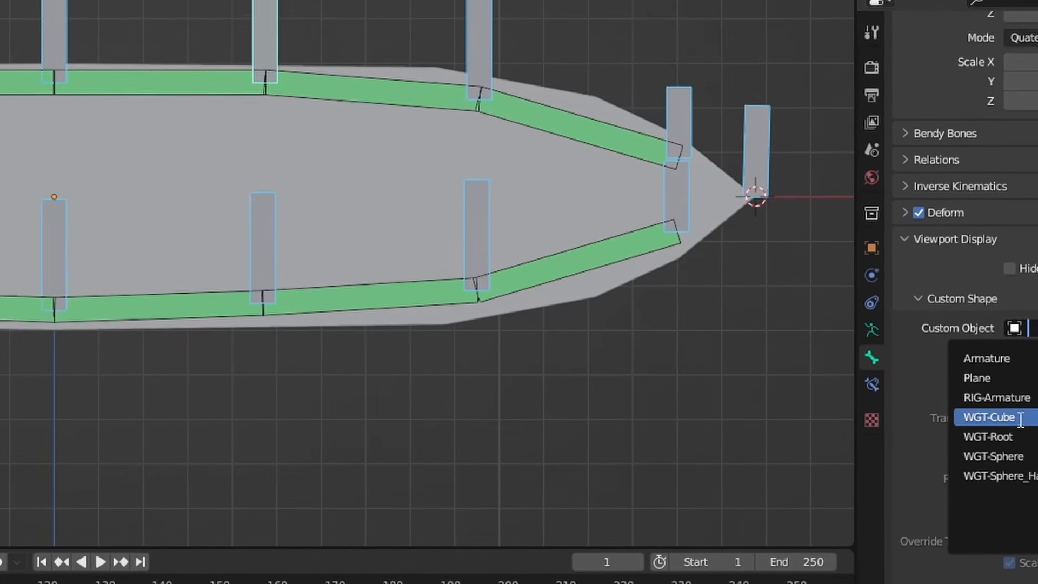
# - Assign WGT-Cube as the active lip bone's custom shape and copy it to all the selected main lip bones
pyautogui.click(973, 360)
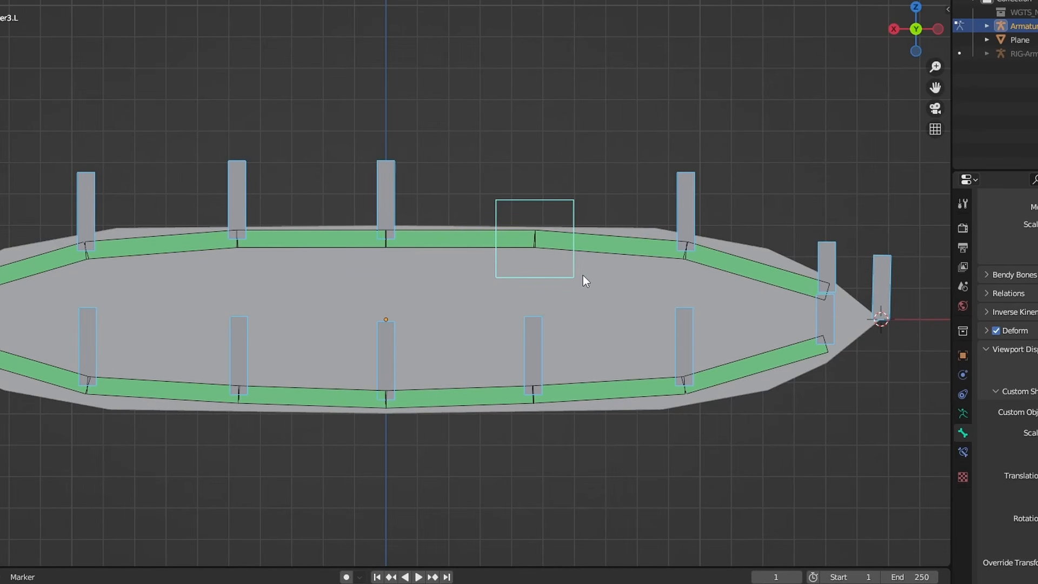
pyautogui.rightClick(1011, 412)
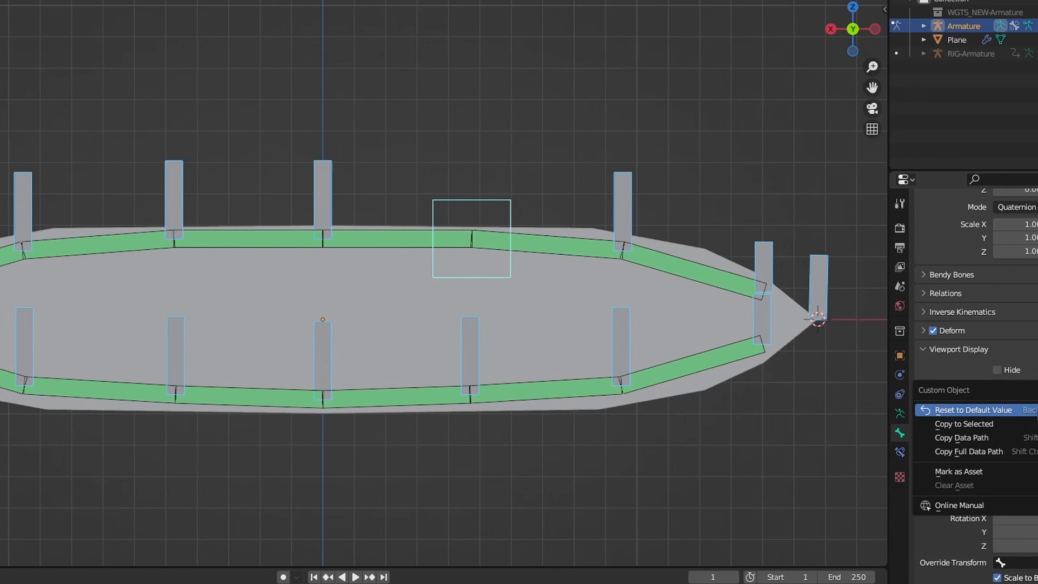
pyautogui.click(998, 423)
pyautogui.click(502, 201)
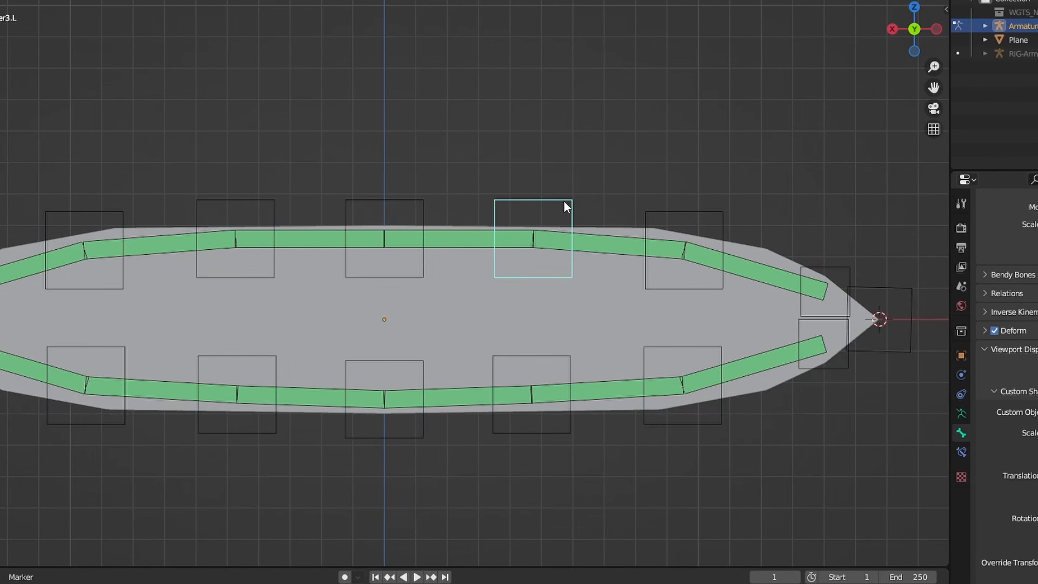
# - Regenerate the rig with the cube shapes and show the segmented lip bones' layer on RIG-Armature
pyautogui.scroll(-2, 499, 219)
pyautogui.scroll(3, 562, 244)
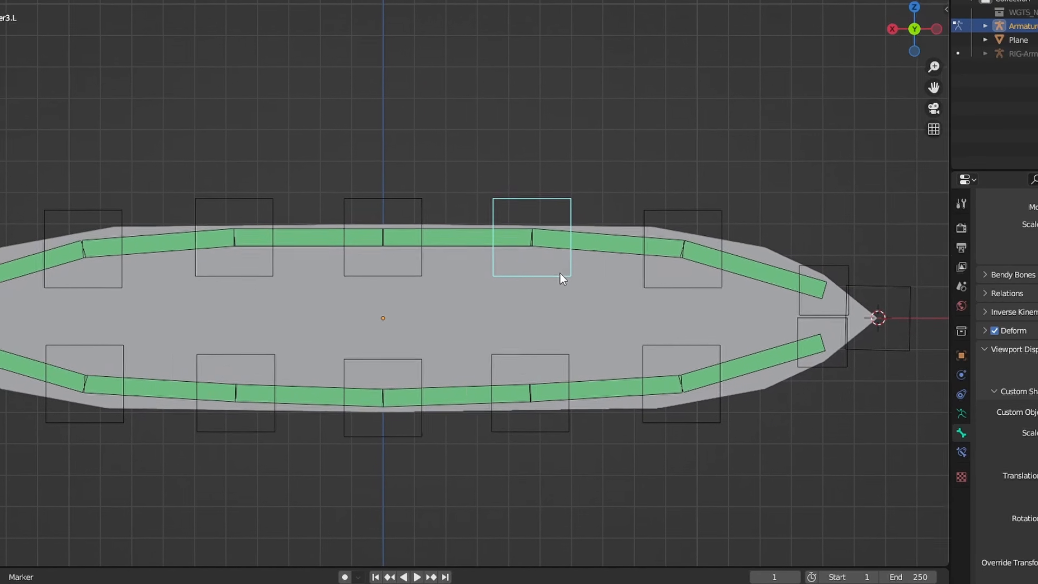
pyautogui.hotkey('ctrl', 'alt', 'r')
pyautogui.hotkey('ctrl', 'Tab')
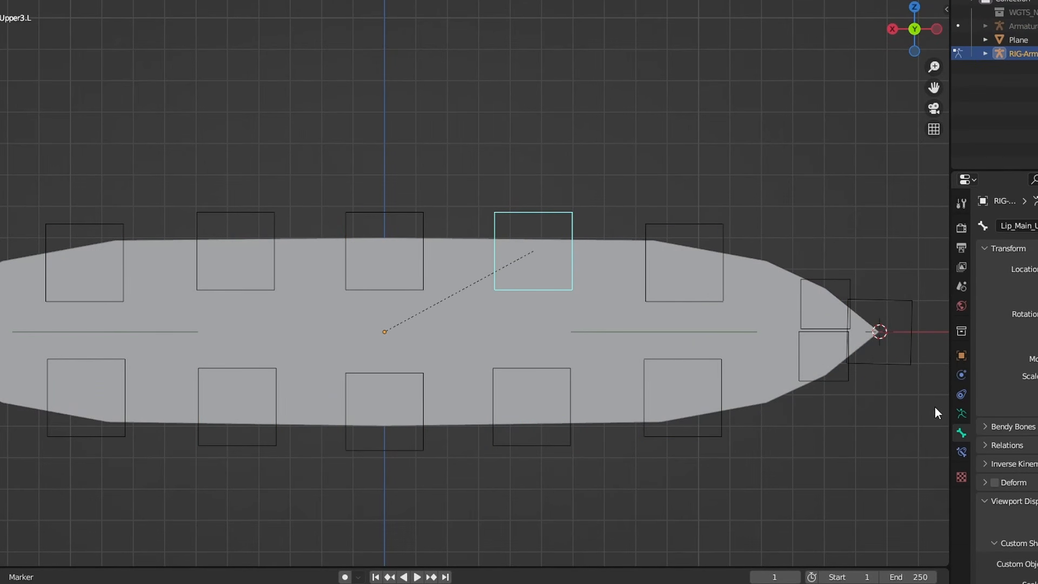
pyautogui.click(962, 413)
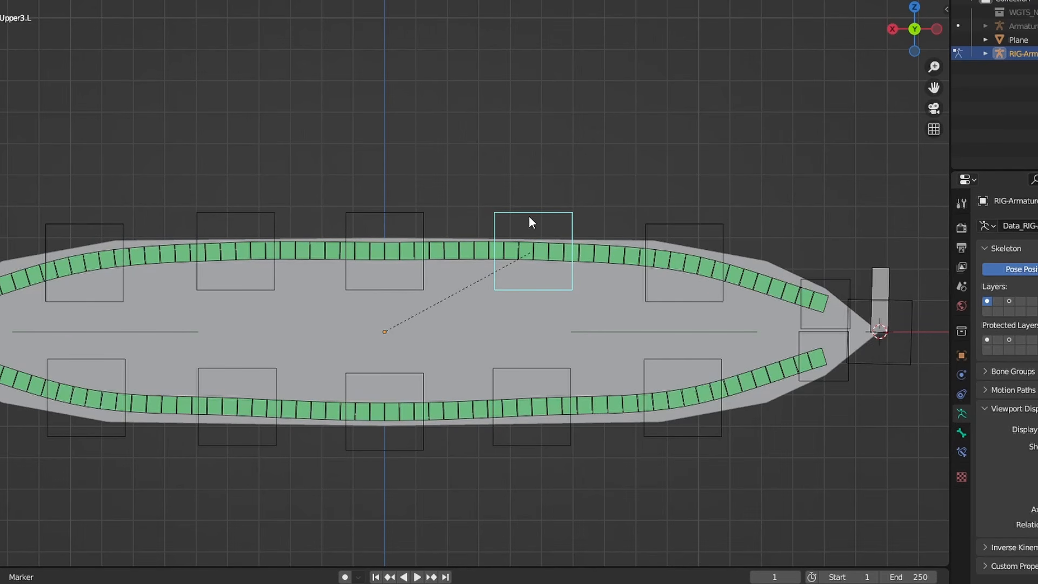
# - Try moving the upper-lip controls Upper3.L and Upper2.L and the end control near the mouth corner
pyautogui.press('g')
pyautogui.rightClick(546, 97)
pyautogui.moveTo(669, 214); pyautogui.dragTo(680, 235)
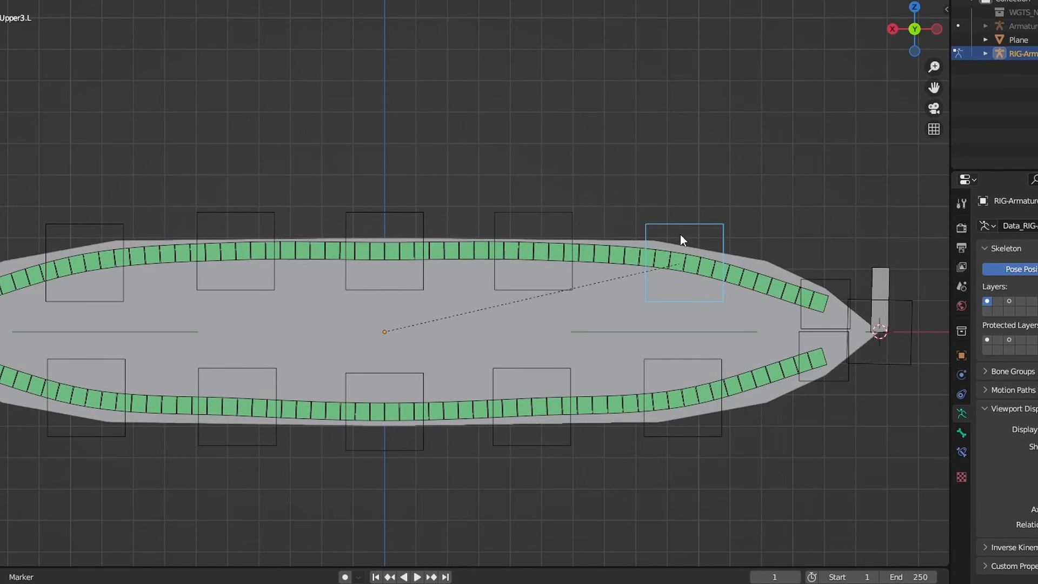
pyautogui.press('g')
pyautogui.rightClick(687, 108)
pyautogui.press('g')
pyautogui.rightClick(835, 271)
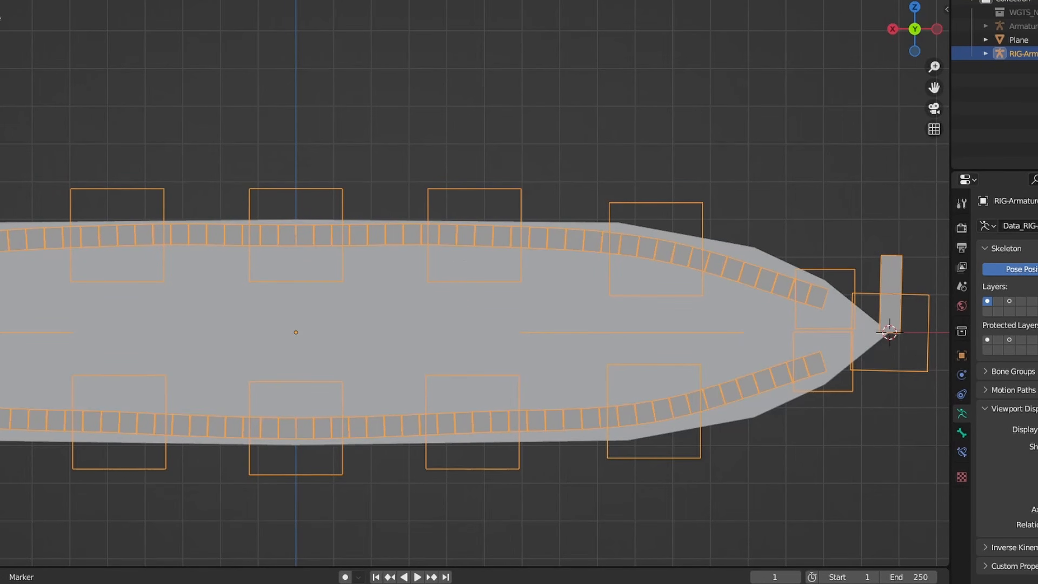
# - Parent the Plane mesh to RIG-Armature using Armature Deform With Automatic Weights
pyautogui.click(558, 284)
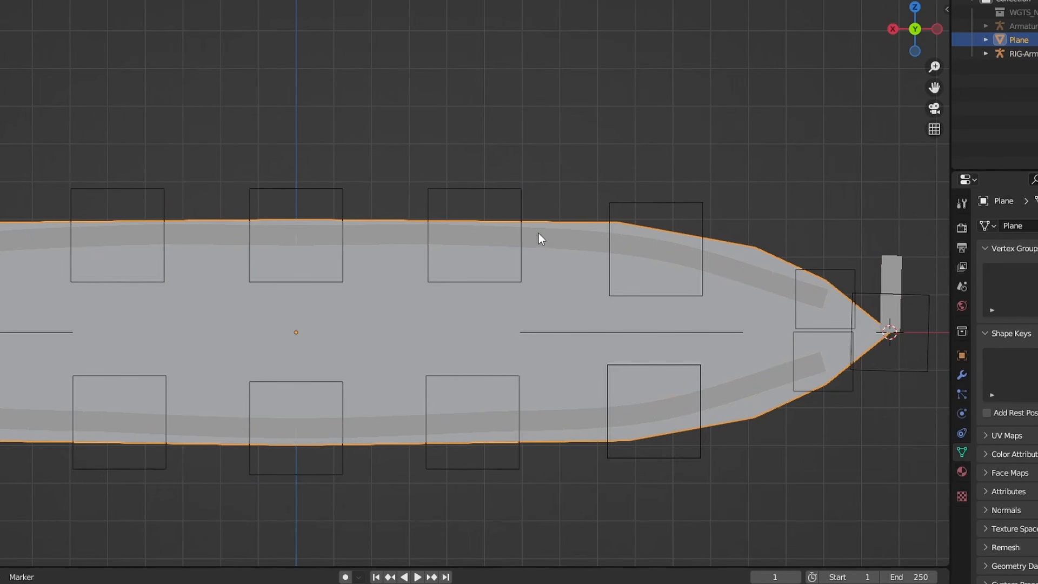
pyautogui.keyDown('shift'); pyautogui.click(525, 230); pyautogui.keyUp('shift')
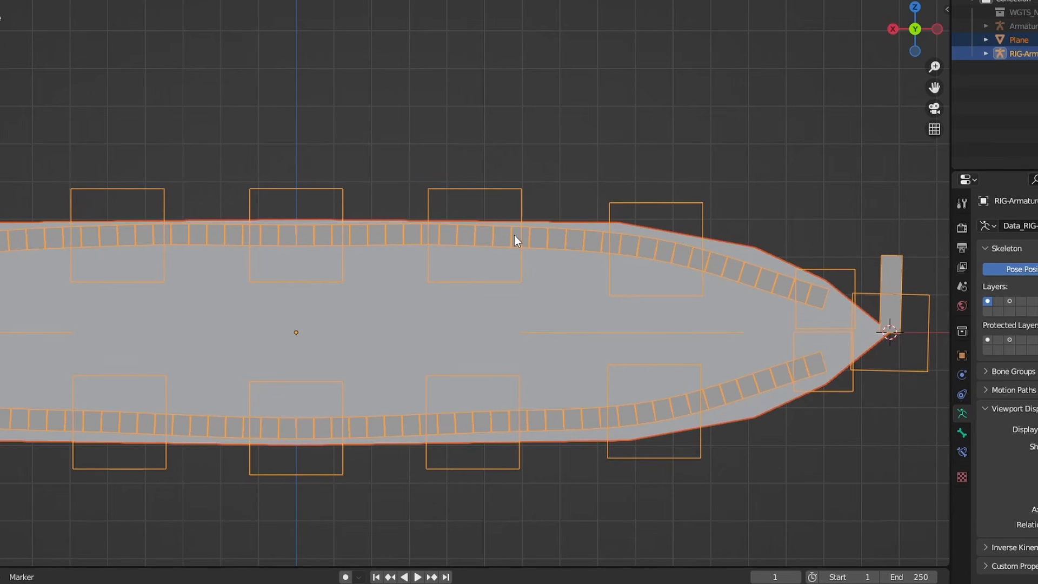
pyautogui.hotkey('ctrl', 'p')
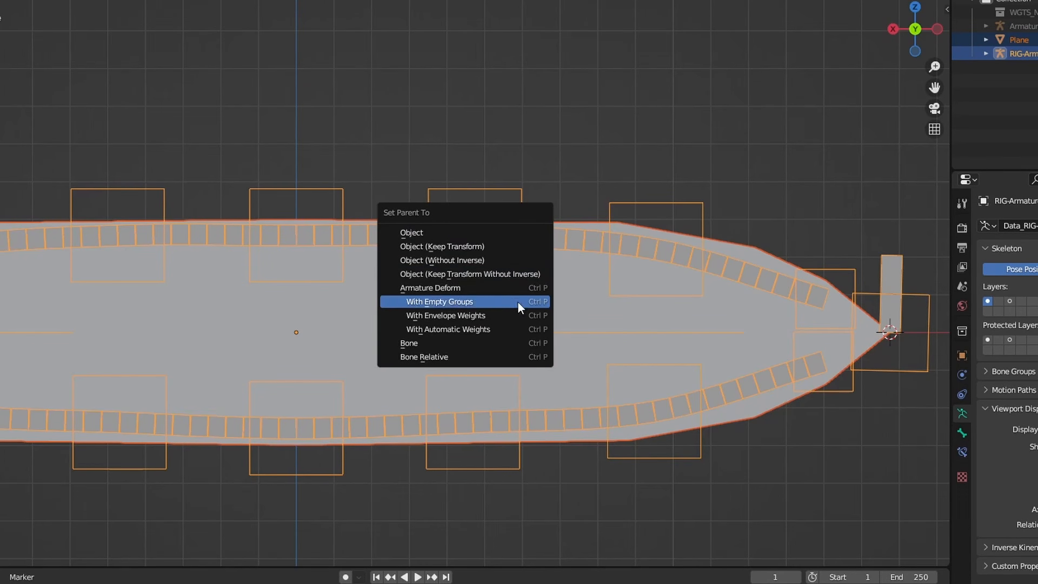
pyautogui.click(447, 331)
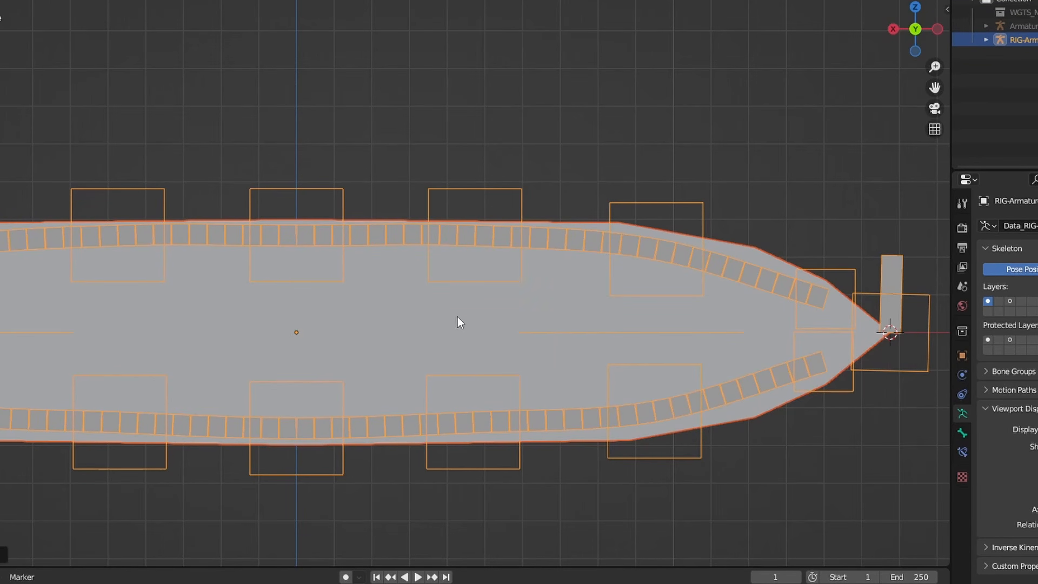
# - Test the mesh deformation in Pose Mode by raising Upper3.L, Upper2.L, Upper1.L and the centre upper control, and lowering the centre lower control
pyautogui.hotkey('ctrl', 'Tab')
pyautogui.moveTo(505, 291); pyautogui.dragTo(508, 113)
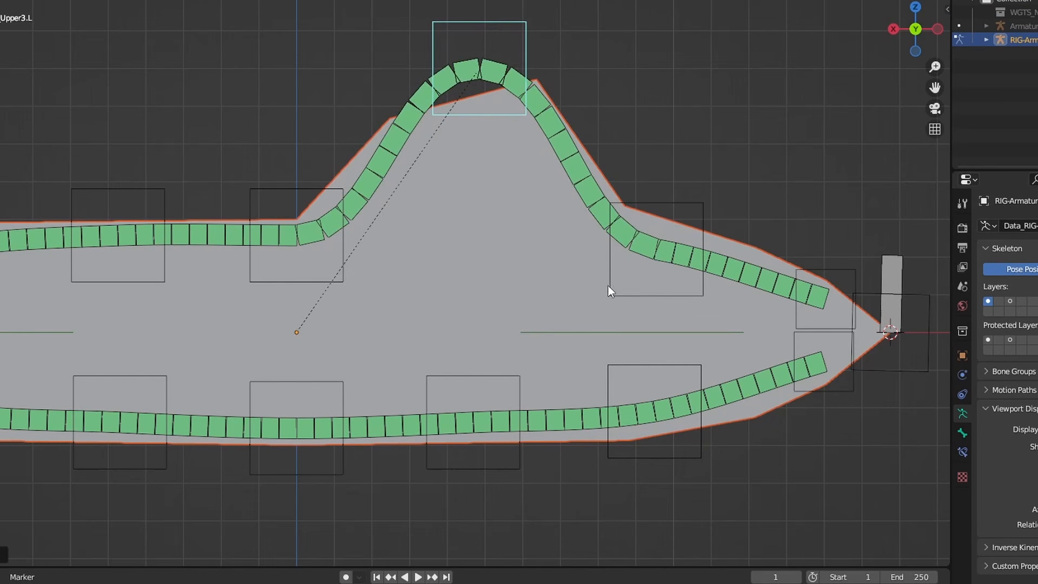
pyautogui.moveTo(607, 286); pyautogui.dragTo(826, 209)
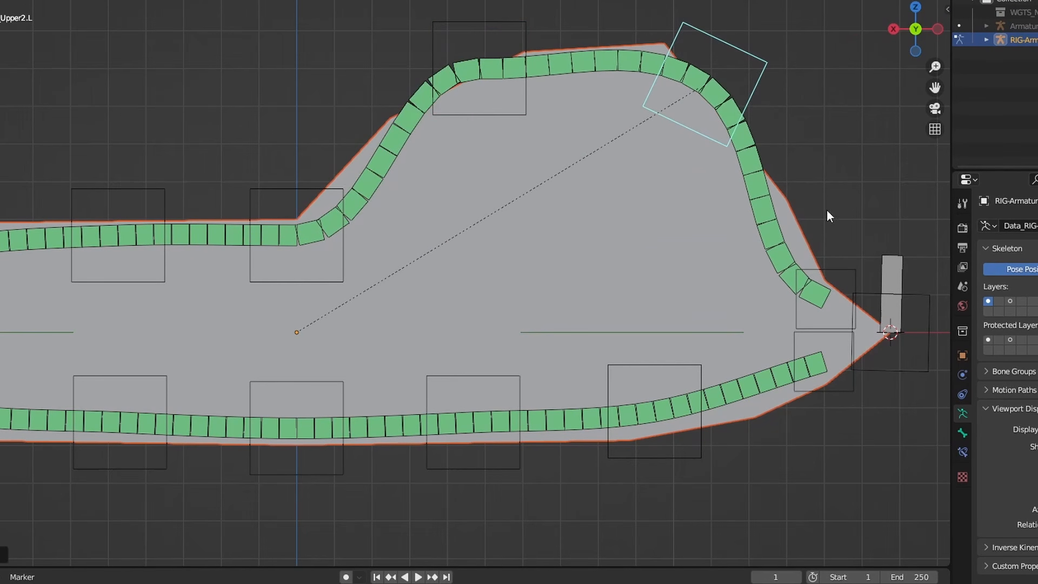
pyautogui.moveTo(833, 282); pyautogui.dragTo(839, 123)
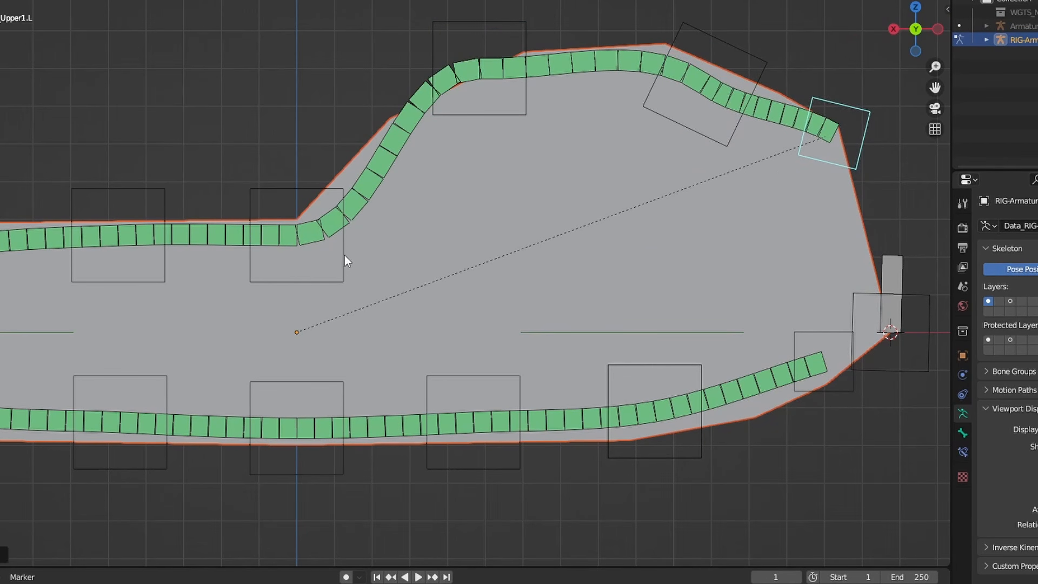
pyautogui.moveTo(343, 260); pyautogui.dragTo(338, 69)
pyautogui.scroll(-2, 323, 208)
pyautogui.keyDown('shift'); pyautogui.moveTo(325, 217); pyautogui.dragTo(417, 241, button='middle'); pyautogui.keyUp('shift')
pyautogui.moveTo(427, 375); pyautogui.dragTo(422, 494)
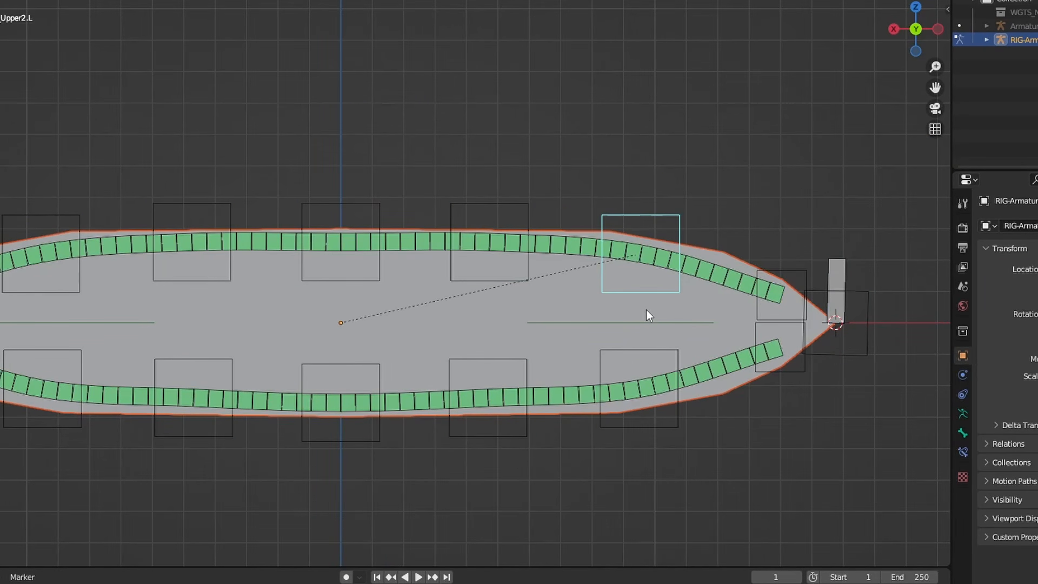
# - Select the Plane mesh and enable Wireframe in its viewport display settings
pyautogui.click(647, 310)
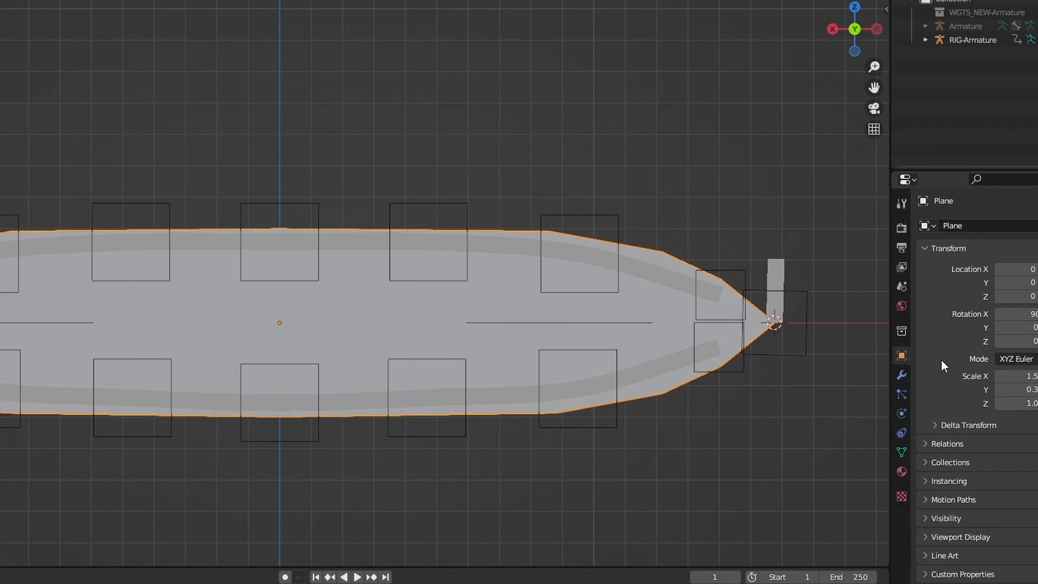
pyautogui.click(950, 538)
pyautogui.scroll(-3, 950, 540)
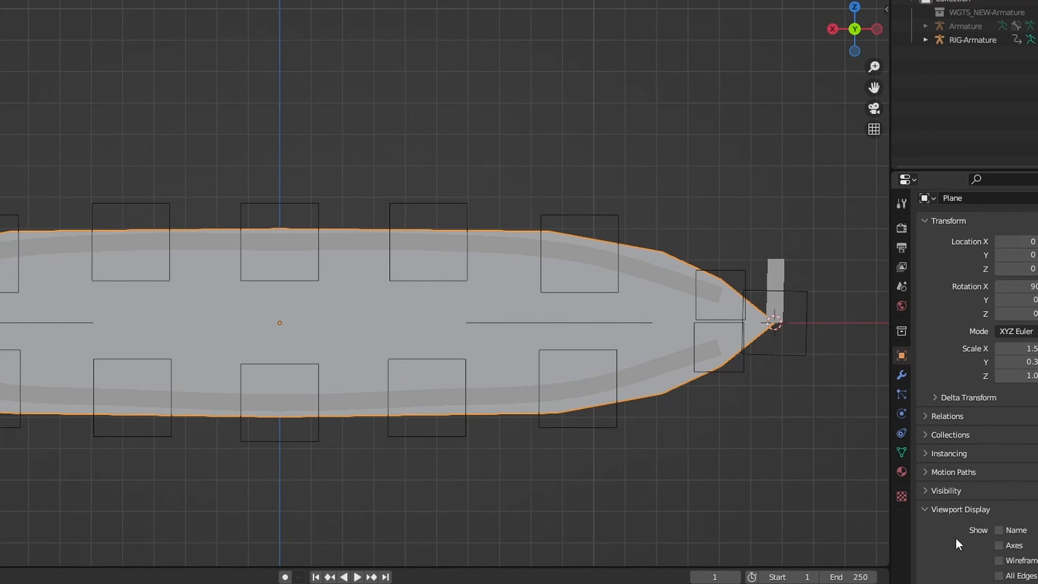
pyautogui.click(999, 533)
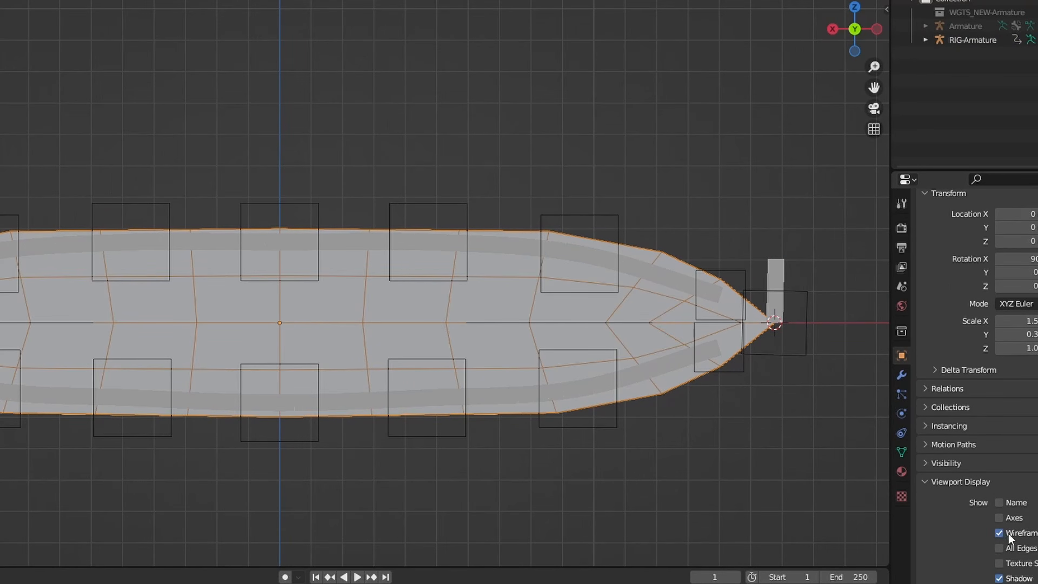
pyautogui.scroll(1, 487, 308)
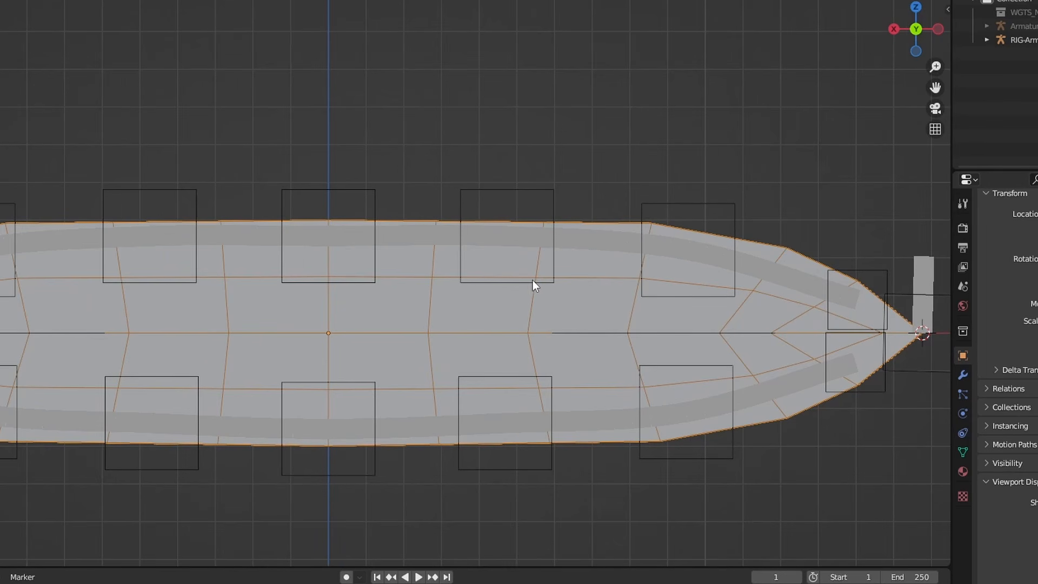
# - Return RIG-Armature to Pose Mode and raise the Upper3.L and Upper2.L lip controls to check the wireframe deformation
pyautogui.click(533, 282)
pyautogui.hotkey('ctrl', 'Tab')
pyautogui.click(534, 282)
pyautogui.press('g')
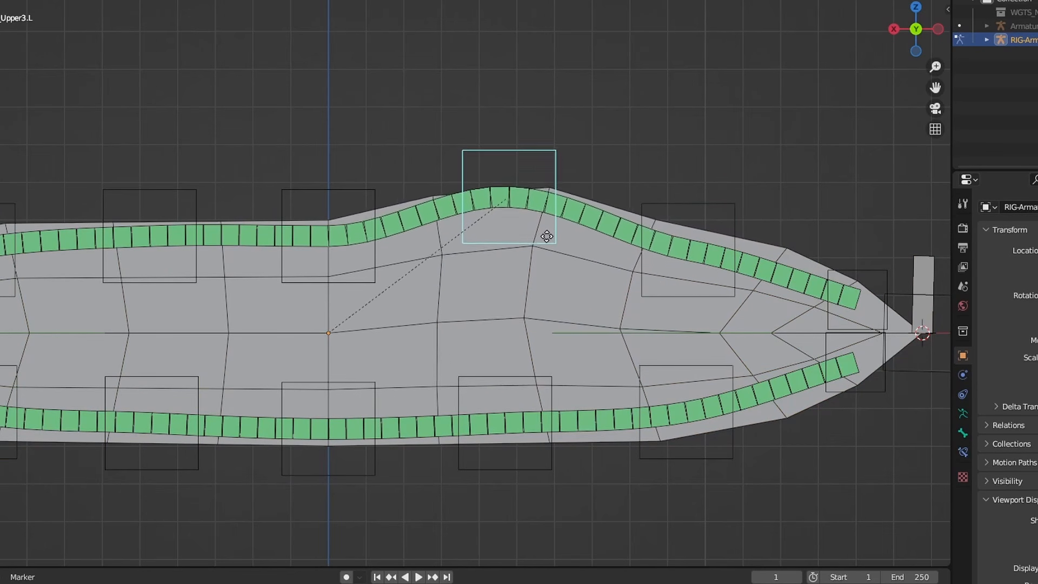
pyautogui.click(544, 54)
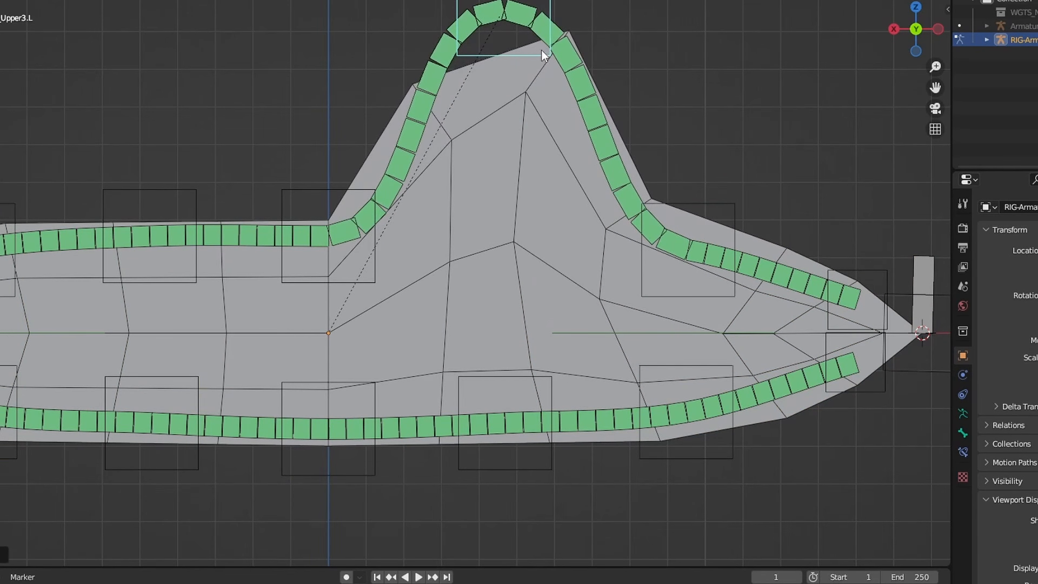
pyautogui.click(683, 197)
pyautogui.press('g')
pyautogui.click(713, 46)
pyautogui.keyDown('shift'); pyautogui.moveTo(692, 60); pyautogui.dragTo(622, 89, button='middle'); pyautogui.keyUp('shift')
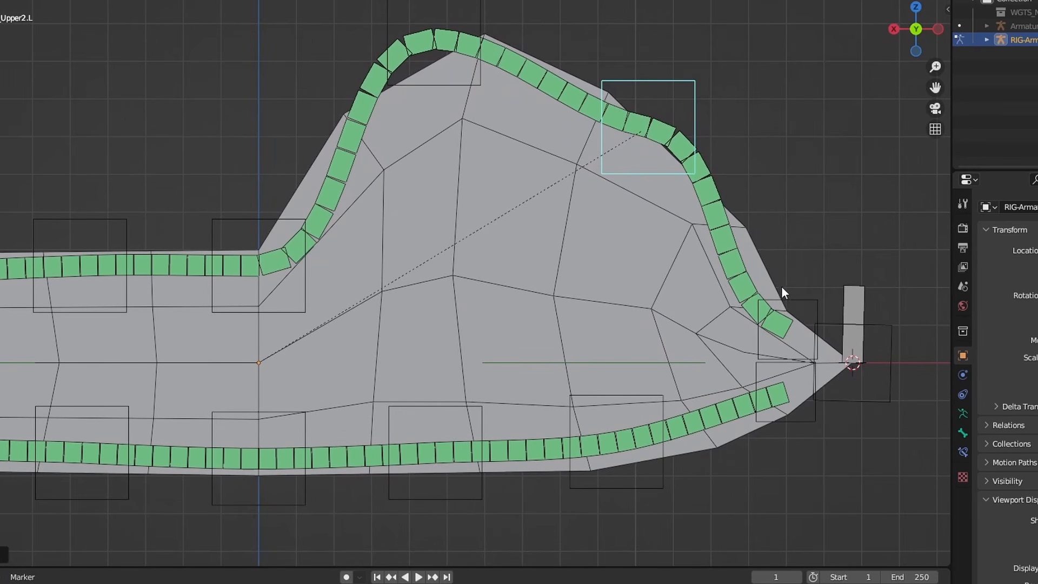
# - Raise and adjust the Upper1.L lip control, and lift Upper2.L higher to smooth the upper-lip curve
pyautogui.click(783, 299)
pyautogui.press('g')
pyautogui.click(793, 113)
pyautogui.press('g')
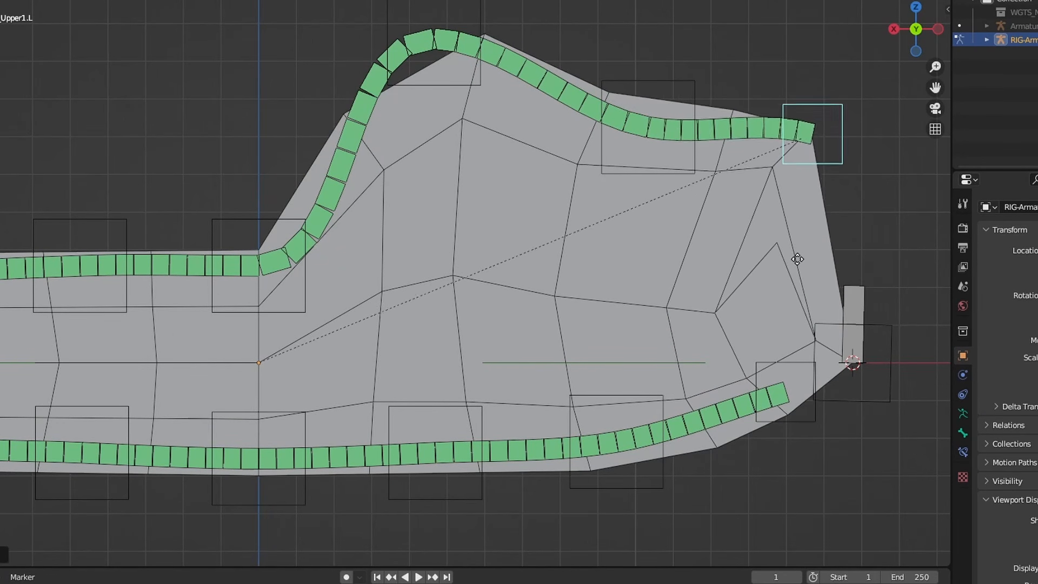
pyautogui.click(786, 272)
pyautogui.press('g')
pyautogui.click(777, 150)
pyautogui.click(688, 173)
pyautogui.press('g')
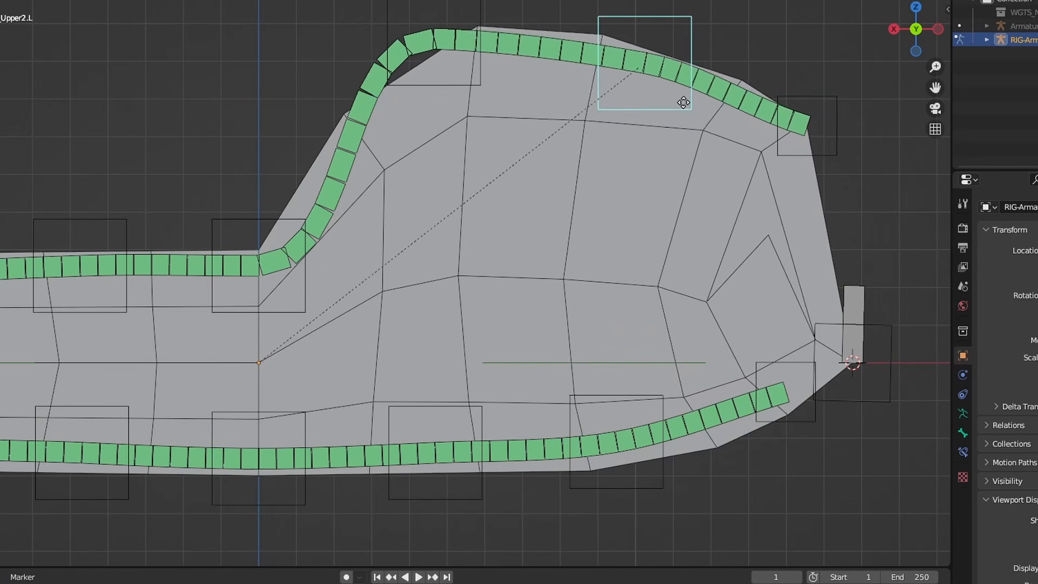
pyautogui.click(683, 91)
# - Pull the Lower1.L lip control downward and try moving the mouth-corner control beside it
pyautogui.keyDown('shift'); pyautogui.moveTo(700, 231); pyautogui.dragTo(713, 211, button='middle'); pyautogui.keyUp('shift')
pyautogui.click(793, 347)
pyautogui.press('g')
pyautogui.click(790, 450)
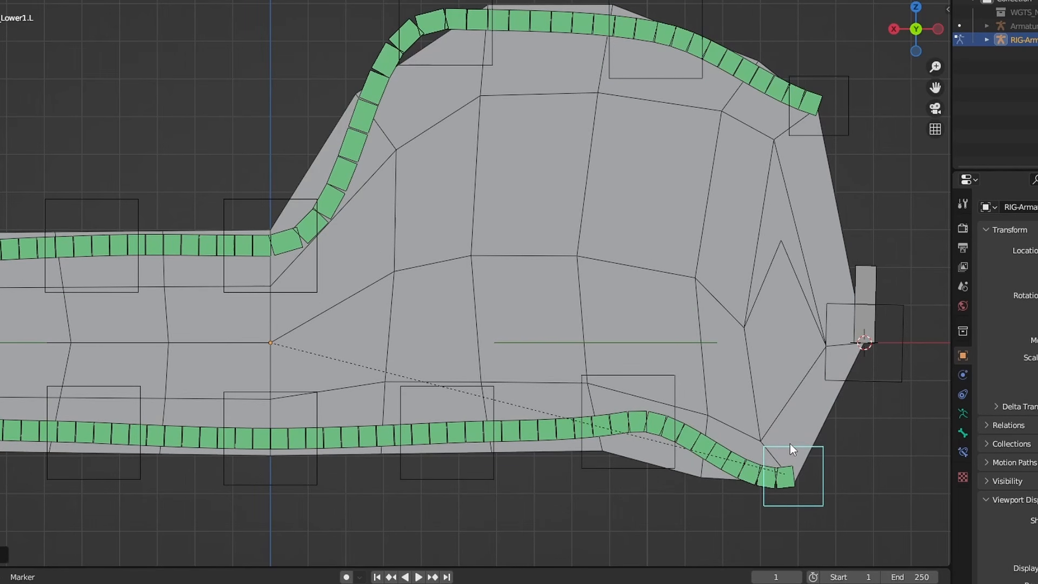
pyautogui.click(903, 352)
pyautogui.press('g')
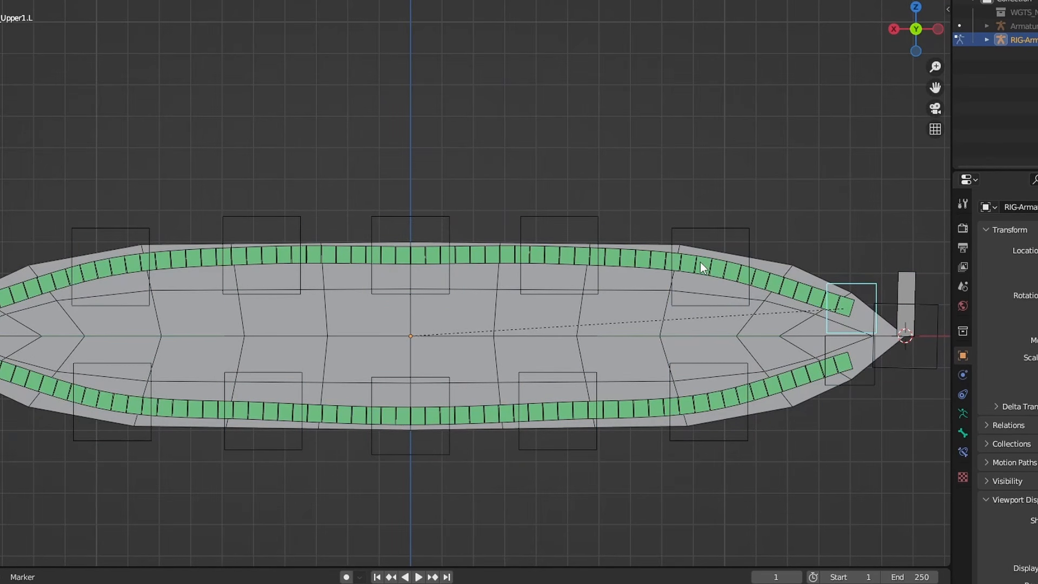
# - Select all the upper-lip controls from Upper1.L through Upper1.R and raise them together along Z
pyautogui.keyDown('shift'); pyautogui.moveTo(665, 272); pyautogui.dragTo(686, 290, button='middle'); pyautogui.keyUp('shift')
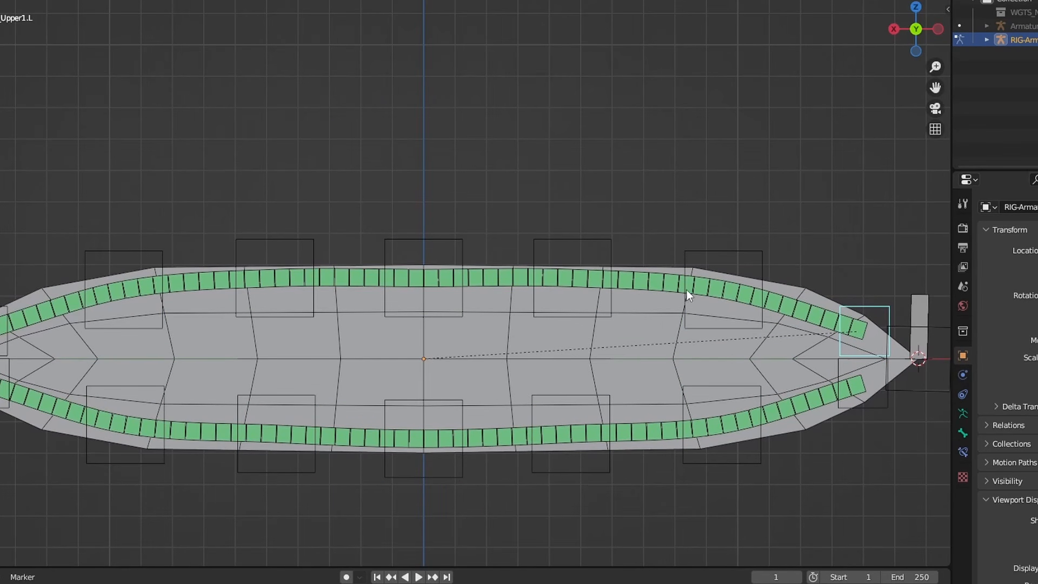
pyautogui.keyDown('shift'); pyautogui.click(716, 252); pyautogui.keyUp('shift')
pyautogui.keyDown('shift'); pyautogui.click(599, 239); pyautogui.keyUp('shift')
pyautogui.keyDown('shift'); pyautogui.click(387, 239); pyautogui.keyUp('shift')
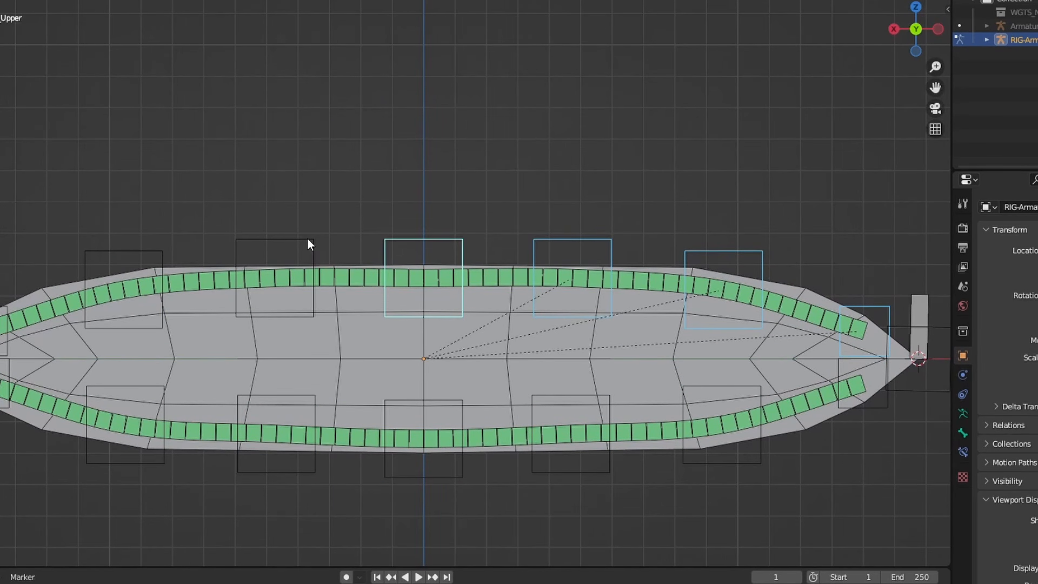
pyautogui.keyDown('shift'); pyautogui.click(307, 239); pyautogui.keyUp('shift')
pyautogui.keyDown('shift'); pyautogui.click(157, 252); pyautogui.keyUp('shift')
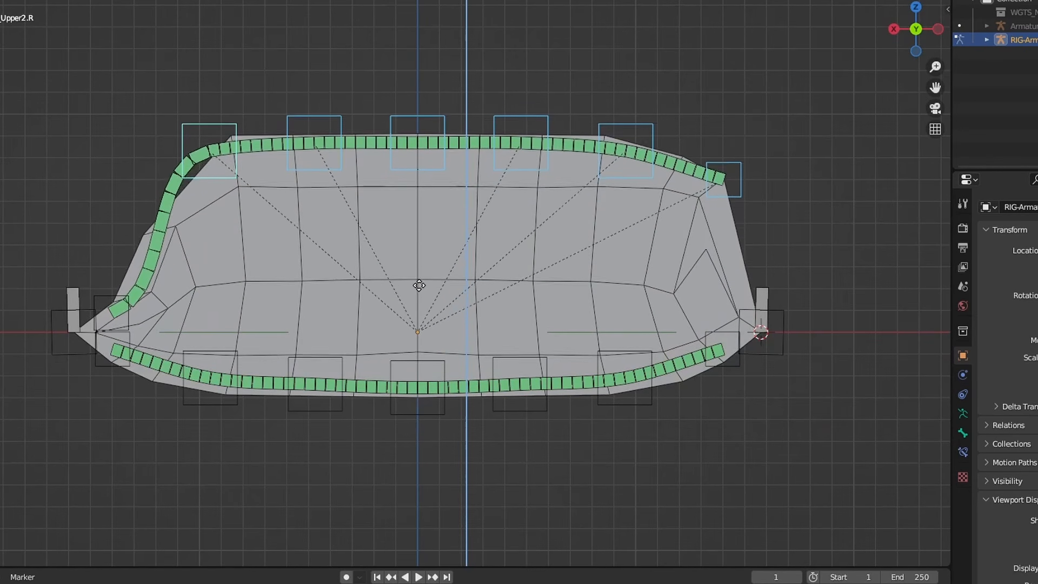
pyautogui.click(413, 272)
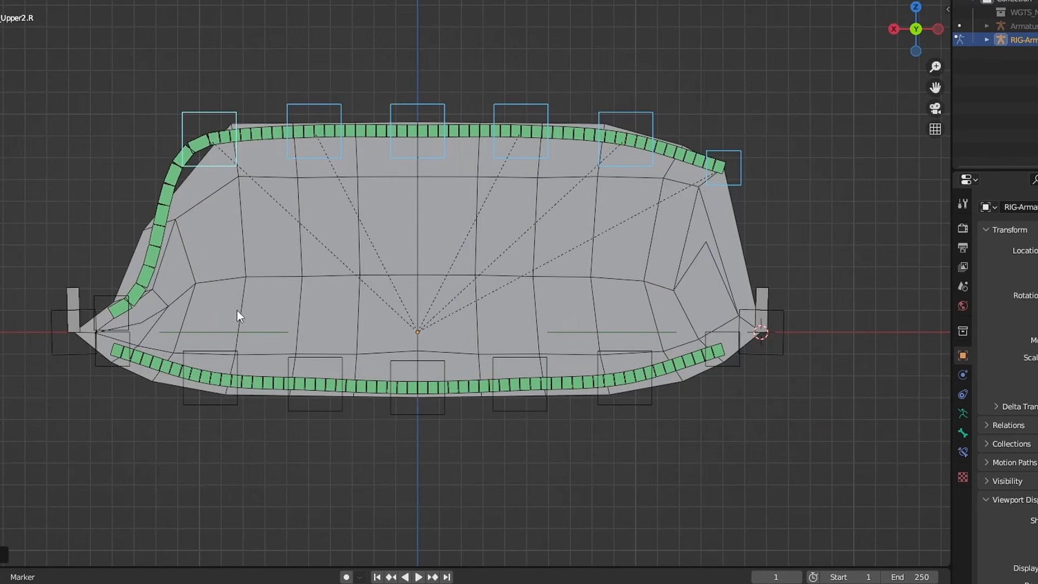
pyautogui.hotkey('ctrl', 'z')
pyautogui.keyDown('shift'); pyautogui.click(112, 294); pyautogui.keyUp('shift')
pyautogui.press('g')
pyautogui.press('z')
pyautogui.click(133, 158)
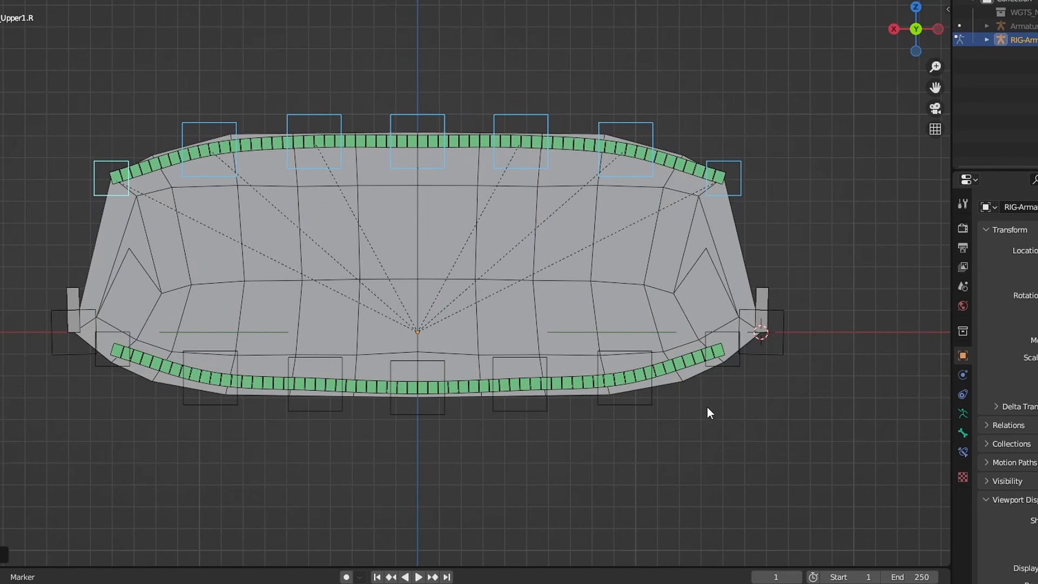
# - Select the row of lower-lip controls and move them down to open the mouth
pyautogui.click(723, 368)
pyautogui.keyDown('shift'); pyautogui.click(638, 401); pyautogui.keyUp('shift')
pyautogui.keyDown('shift'); pyautogui.click(541, 409); pyautogui.keyUp('shift')
pyautogui.keyDown('shift'); pyautogui.click(433, 411); pyautogui.keyUp('shift')
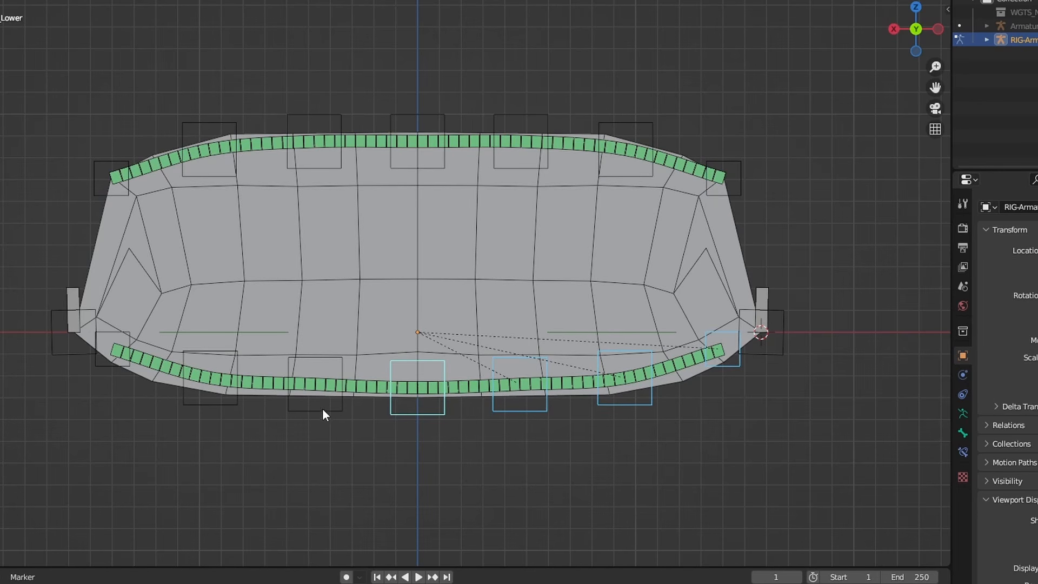
pyautogui.keyDown('shift'); pyautogui.click(324, 408); pyautogui.keyUp('shift')
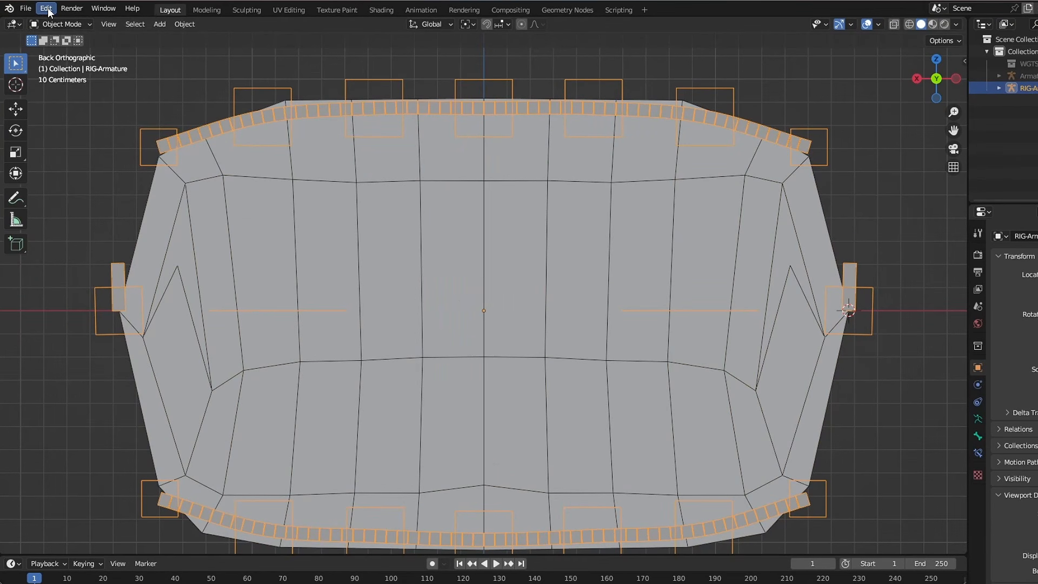
# - Turn off Lock Object Modes and put RIG-Armature into Pose Mode
pyautogui.click(47, 9)
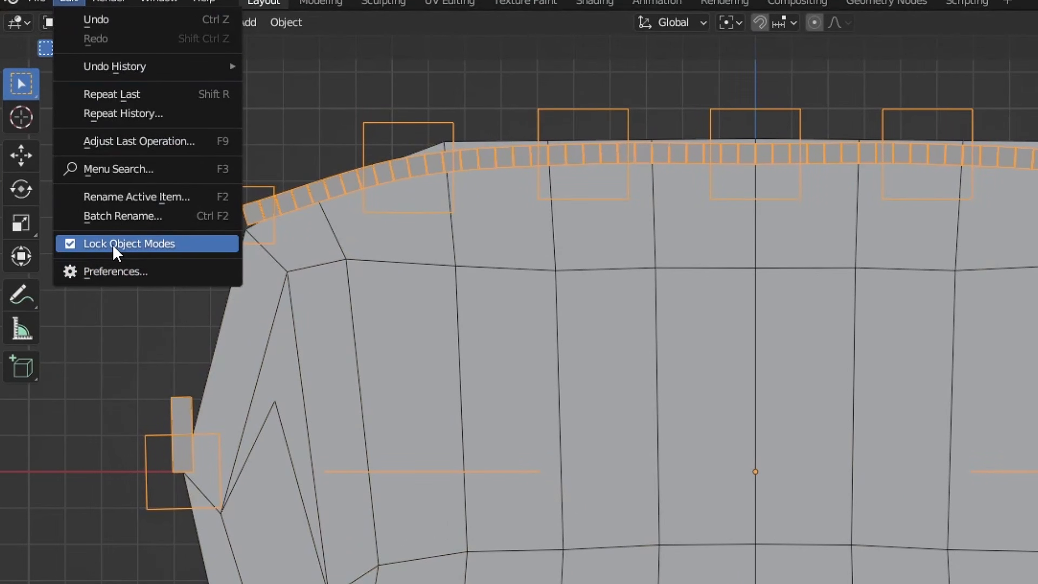
pyautogui.click(160, 243)
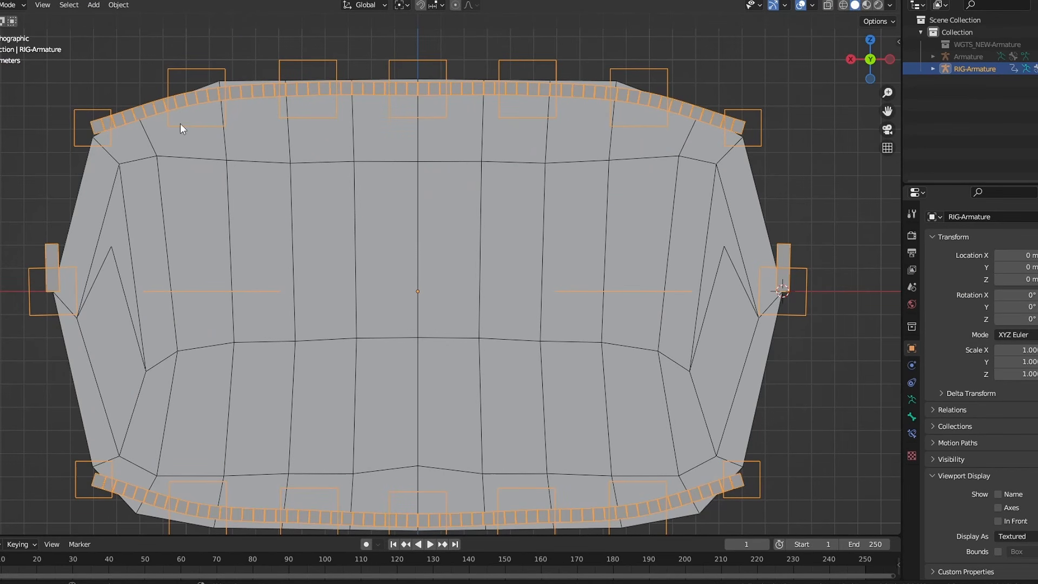
pyautogui.click(431, 147)
pyautogui.click(211, 87)
pyautogui.hotkey('ctrl', 'Tab')
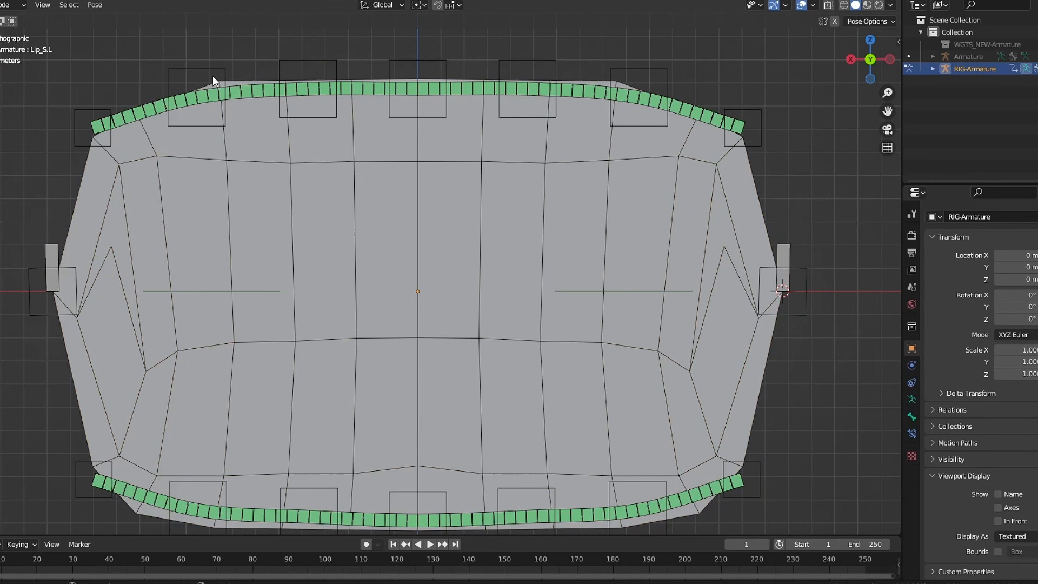
# - Select the Plane mesh and switch it to Weight Paint mode while the armature stays in Pose Mode
pyautogui.click(414, 213)
pyautogui.hotkey('ctrl', 'Tab')
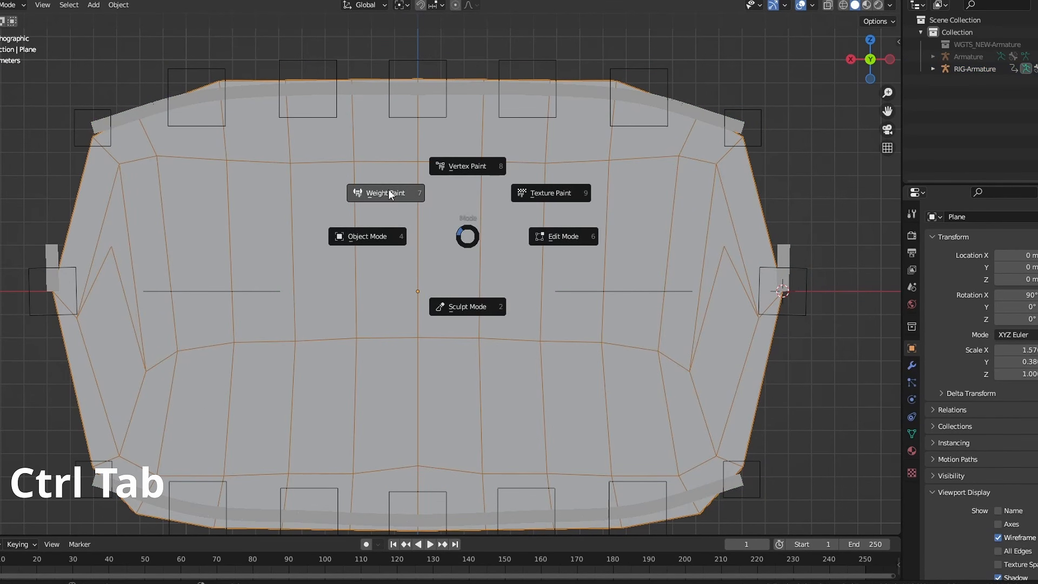
pyautogui.click(388, 193)
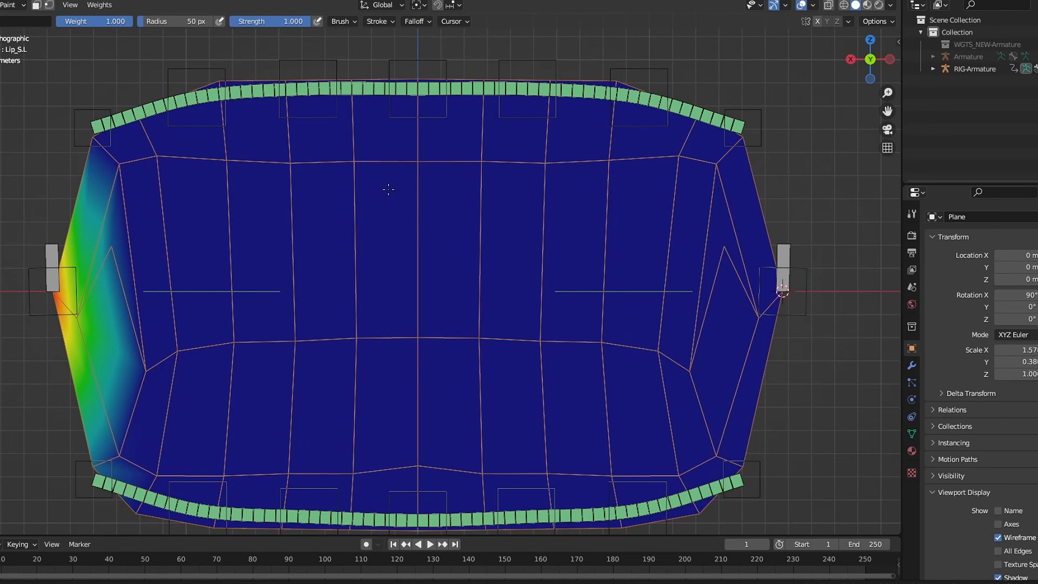
# - Examine the weights of the upper-lip deform bones by selecting segments from the .R side toward DEF-Lip_Upper3.L
pyautogui.keyDown('ctrl'); pyautogui.click(145, 106); pyautogui.keyUp('ctrl')
pyautogui.keyDown('ctrl'); pyautogui.click(314, 95); pyautogui.keyUp('ctrl')
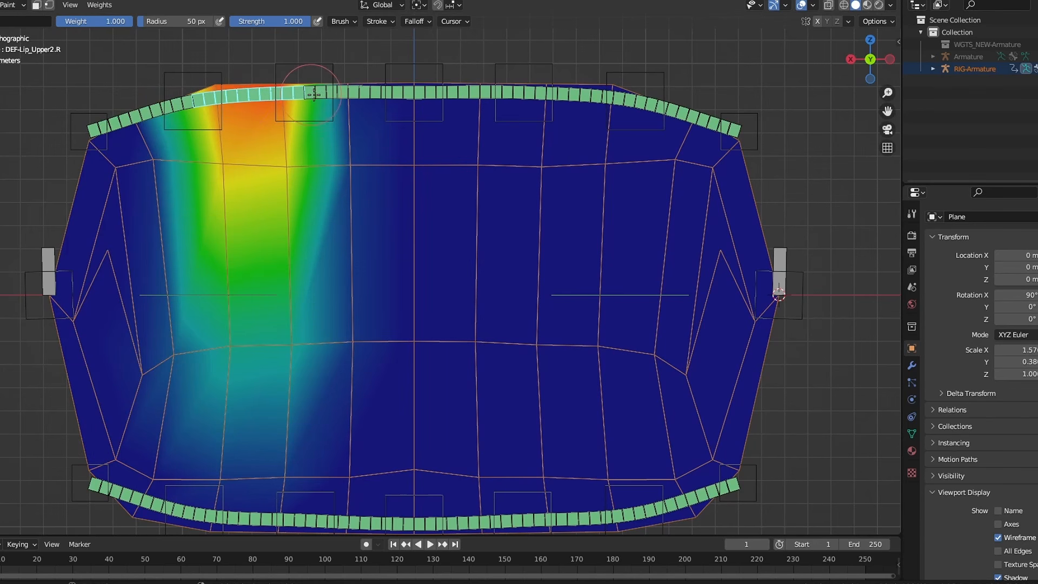
pyautogui.keyDown('ctrl'); pyautogui.click(346, 93); pyautogui.keyUp('ctrl')
pyautogui.keyDown('ctrl'); pyautogui.click(433, 93); pyautogui.keyUp('ctrl')
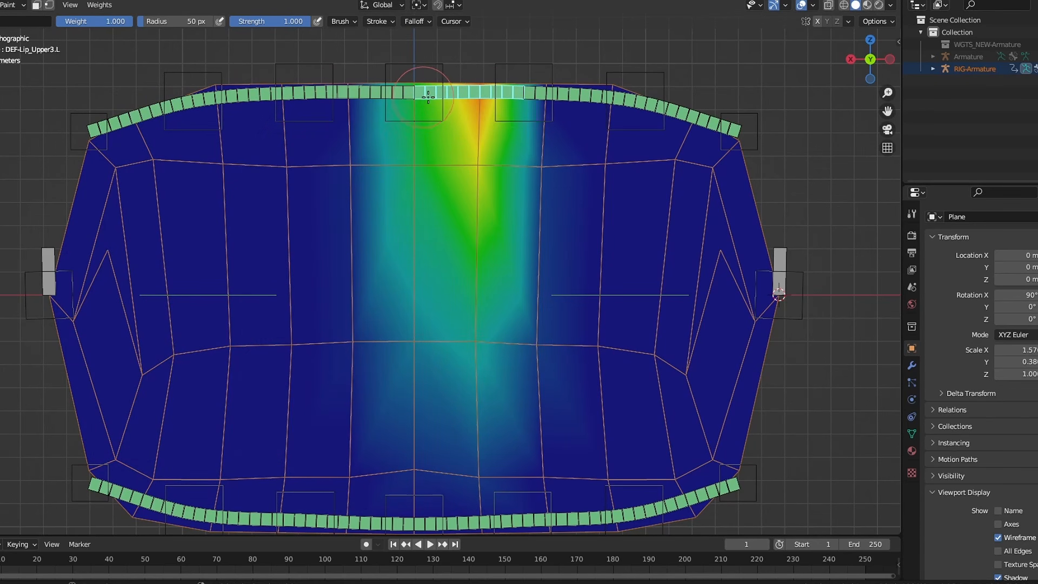
# - Examine the weights of DEF-Lip_Upper2.L and DEF-Lip_Upper1.L and the Plane's modifier settings
pyautogui.keyDown('ctrl'); pyautogui.click(560, 96); pyautogui.keyUp('ctrl')
pyautogui.keyDown('ctrl'); pyautogui.click(693, 104); pyautogui.keyUp('ctrl')
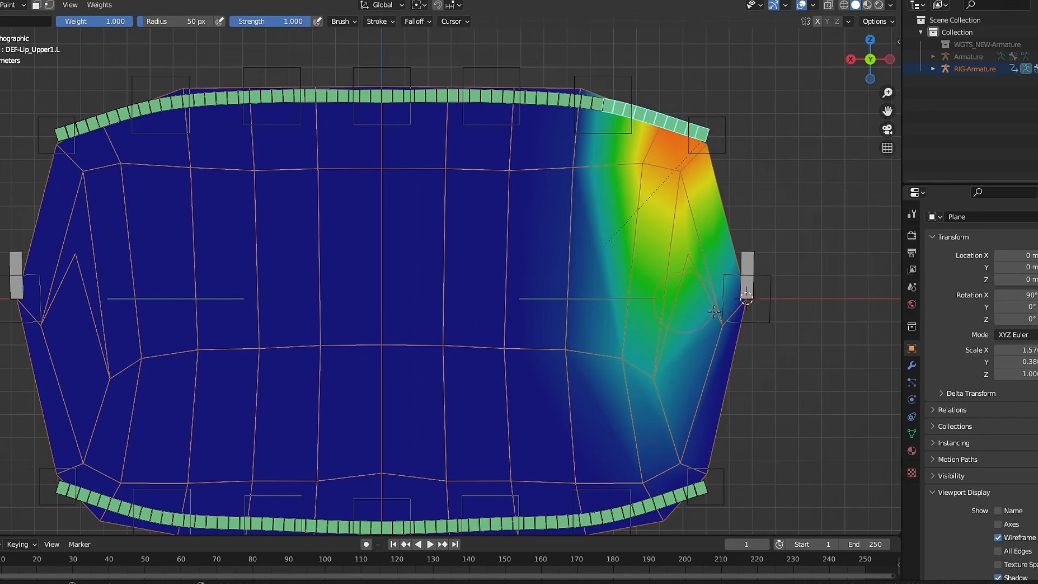
pyautogui.click(913, 365)
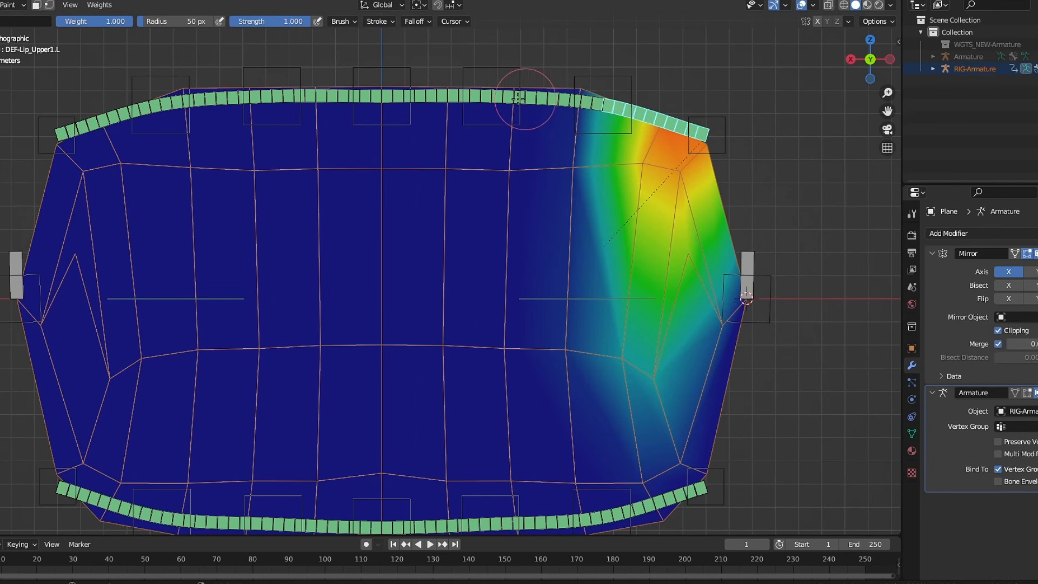
# - Try painting weight 0 for DEF-Lip_Upper1.L near the lower mouth corner, and undo the stroke
pyautogui.keyDown('shift'); pyautogui.moveTo(583, 105); pyautogui.dragTo(562, 96, button='middle'); pyautogui.keyUp('shift')
pyautogui.moveTo(81, 23); pyautogui.dragTo(2, 23)
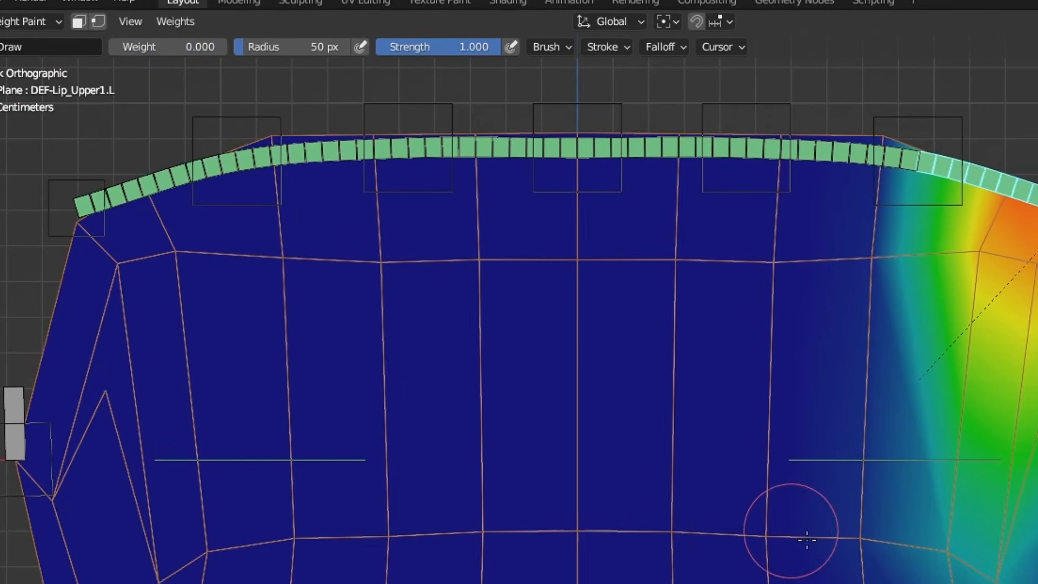
pyautogui.click(940, 556)
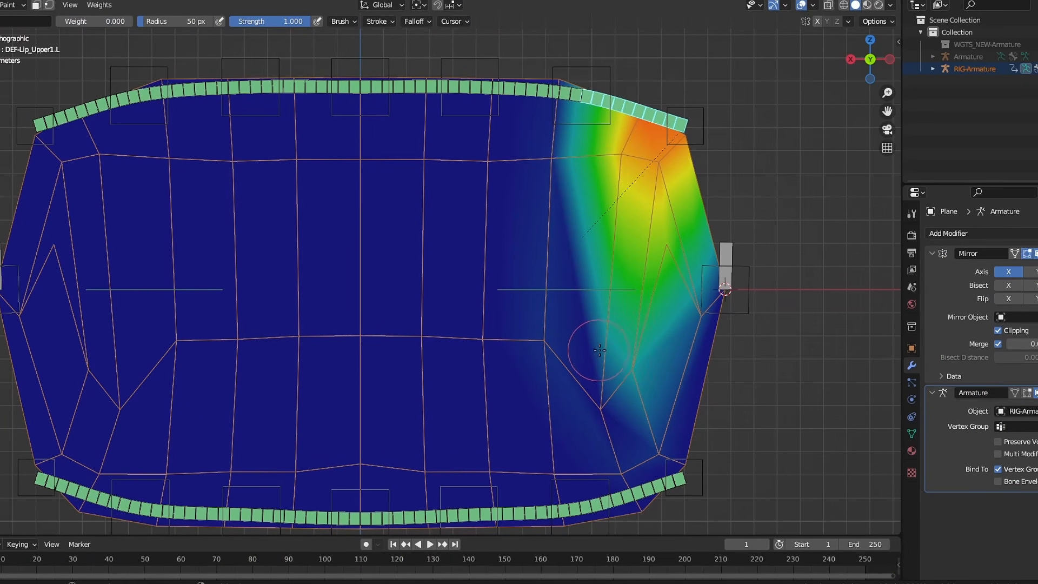
pyautogui.click(995, 582)
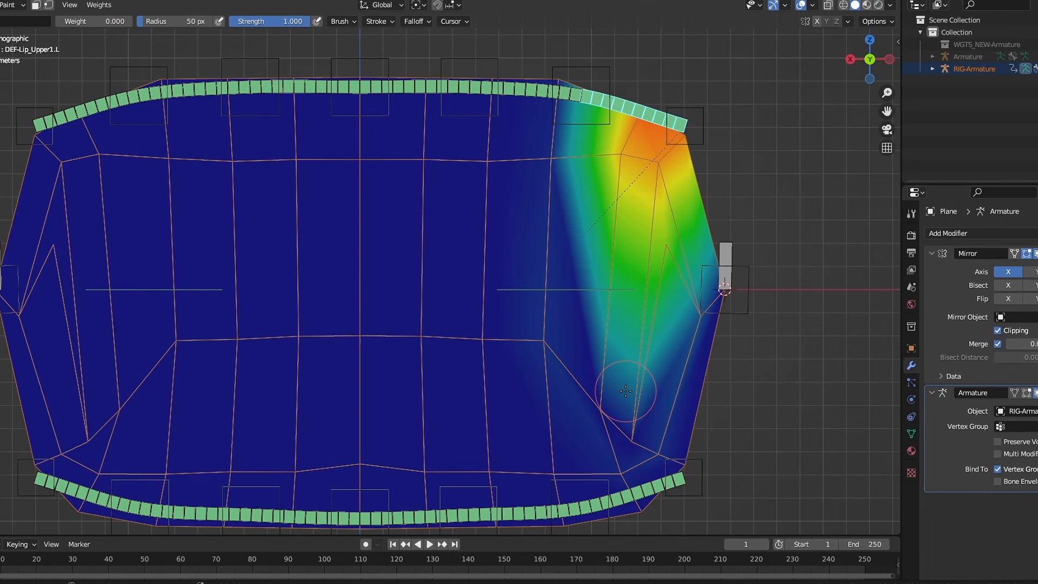
pyautogui.hotkey('ctrl', 'z')
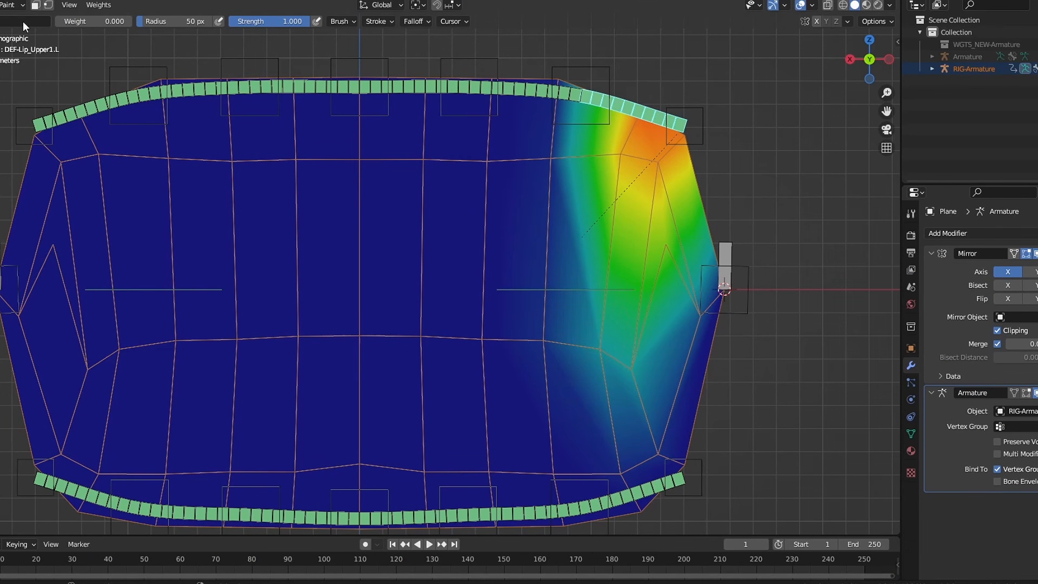
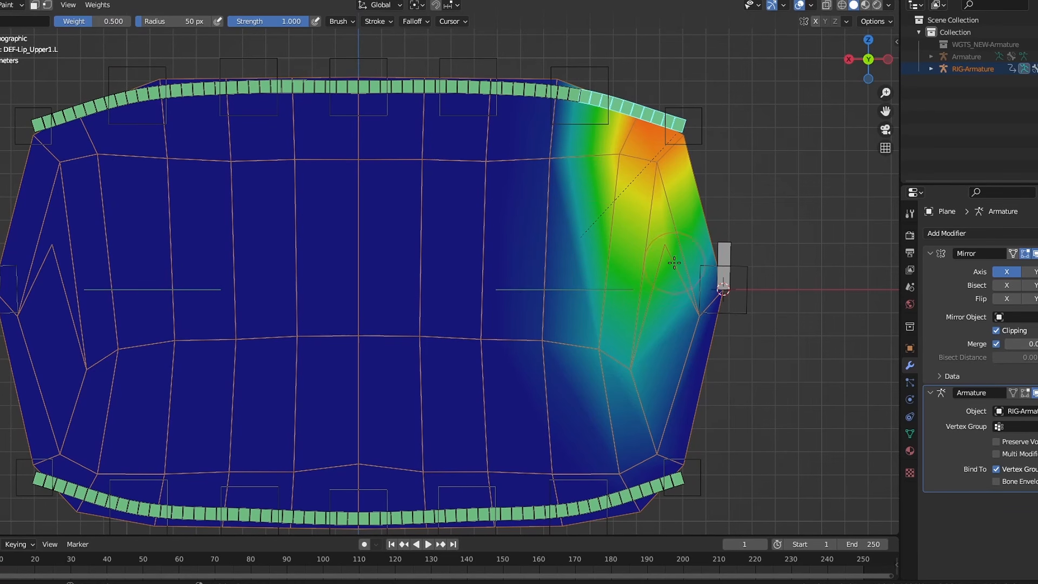
# - Paint the middle edge row with weight 0.5 for DEF-Lip_Upper1.L, DEF-Lip_Upper2.L and DEF-Lip_Upper3.L
pyautogui.moveTo(607, 355); pyautogui.dragTo(630, 342)
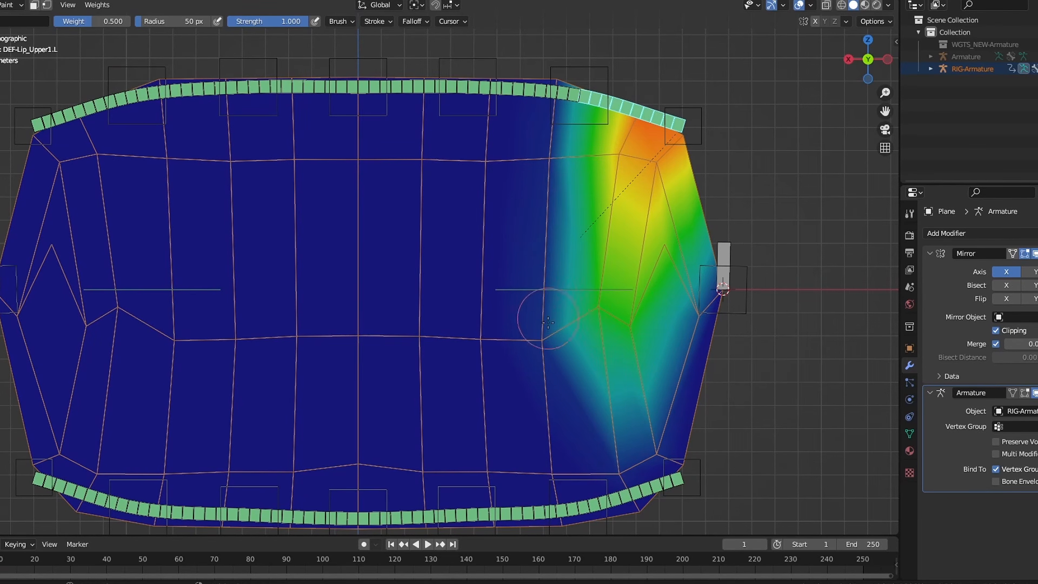
pyautogui.keyDown('ctrl'); pyautogui.click(557, 156); pyautogui.keyUp('ctrl')
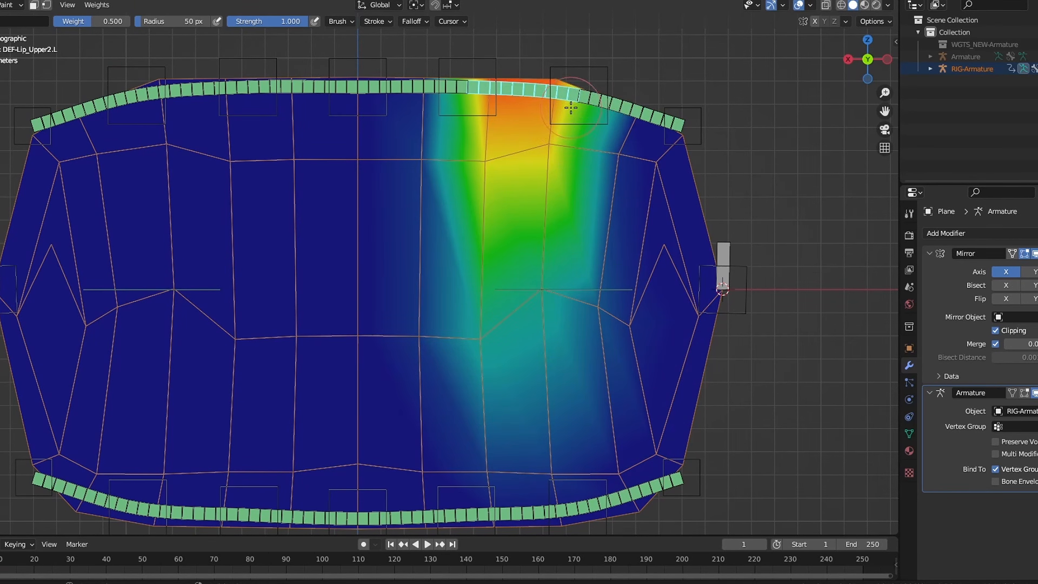
pyautogui.moveTo(570, 107)
pyautogui.mouseDown()
pyautogui.moveTo(541, 206)
pyautogui.moveTo(533, 301)
pyautogui.moveTo(480, 327)
pyautogui.moveTo(486, 270)
pyautogui.mouseUp()
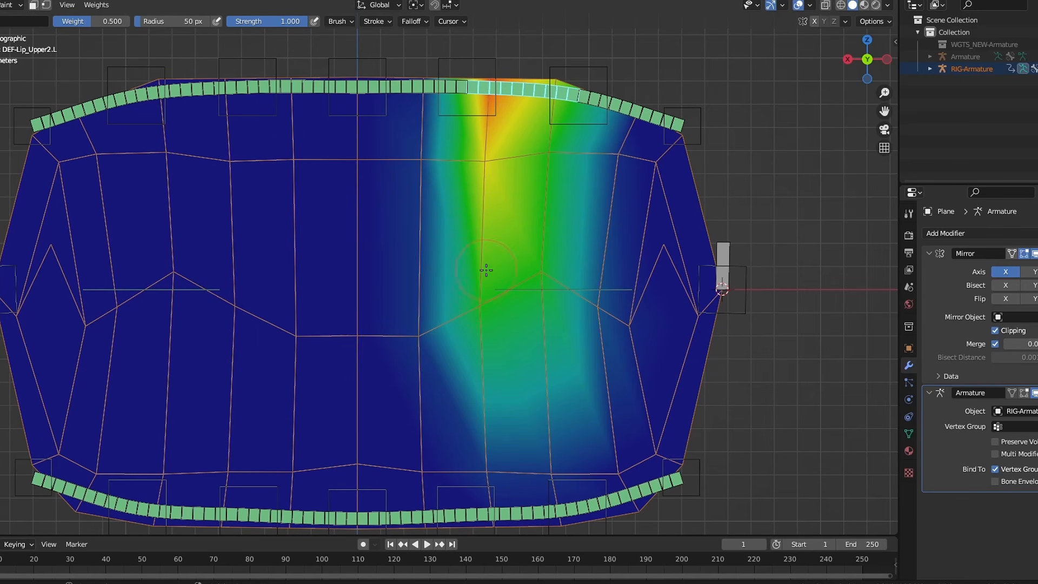
pyautogui.keyDown('ctrl'); pyautogui.click(449, 90); pyautogui.keyUp('ctrl')
pyautogui.moveTo(479, 97)
pyautogui.mouseDown()
pyautogui.moveTo(460, 256)
pyautogui.moveTo(387, 315)
pyautogui.moveTo(356, 291)
pyautogui.moveTo(349, 309)
pyautogui.mouseUp()
# - Even out the weights at the mesh centre between DEF-Lip_Upper3.L and DEF-Lip_Upper3.R with the Draw brush
pyautogui.keyDown('ctrl'); pyautogui.click(309, 86); pyautogui.keyUp('ctrl')
pyautogui.keyDown('ctrl'); pyautogui.click(385, 89); pyautogui.keyUp('ctrl')
pyautogui.moveTo(368, 238); pyautogui.dragTo(324, 271)
pyautogui.keyDown('ctrl'); pyautogui.click(319, 89); pyautogui.keyUp('ctrl')
pyautogui.moveTo(352, 205)
pyautogui.mouseDown()
pyautogui.moveTo(343, 164)
pyautogui.moveTo(357, 155)
pyautogui.mouseUp()
pyautogui.keyDown('ctrl'); pyautogui.click(382, 89); pyautogui.keyUp('ctrl')
# - Enlarge the brush radius to 80 px and paint weight 0 along the lower lip for DEF-Lip_Upper3.L
pyautogui.keyDown('shift'); pyautogui.moveTo(409, 350); pyautogui.dragTo(384, 312, button='middle'); pyautogui.keyUp('shift')
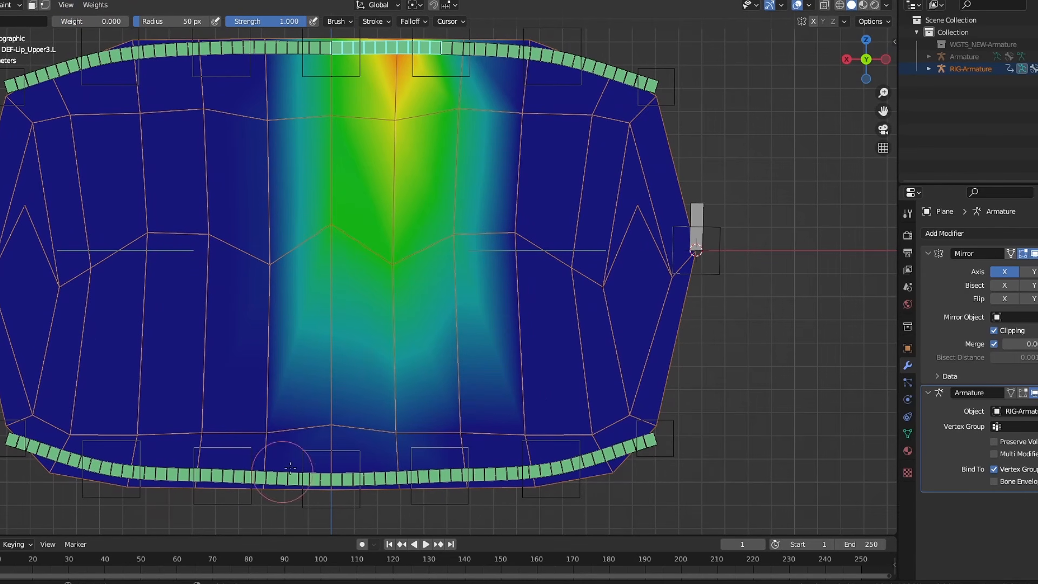
pyautogui.press('f')
pyautogui.click(306, 468)
pyautogui.moveTo(303, 455)
pyautogui.mouseDown()
pyautogui.moveTo(419, 440)
pyautogui.moveTo(203, 432)
pyautogui.mouseUp()
# - Remove the influence of DEF-Lip_Upper2.L and DEF-Lip_Upper1.L from the lower lip by painting weight 0
pyautogui.keyDown('ctrl'); pyautogui.click(260, 49); pyautogui.keyUp('ctrl')
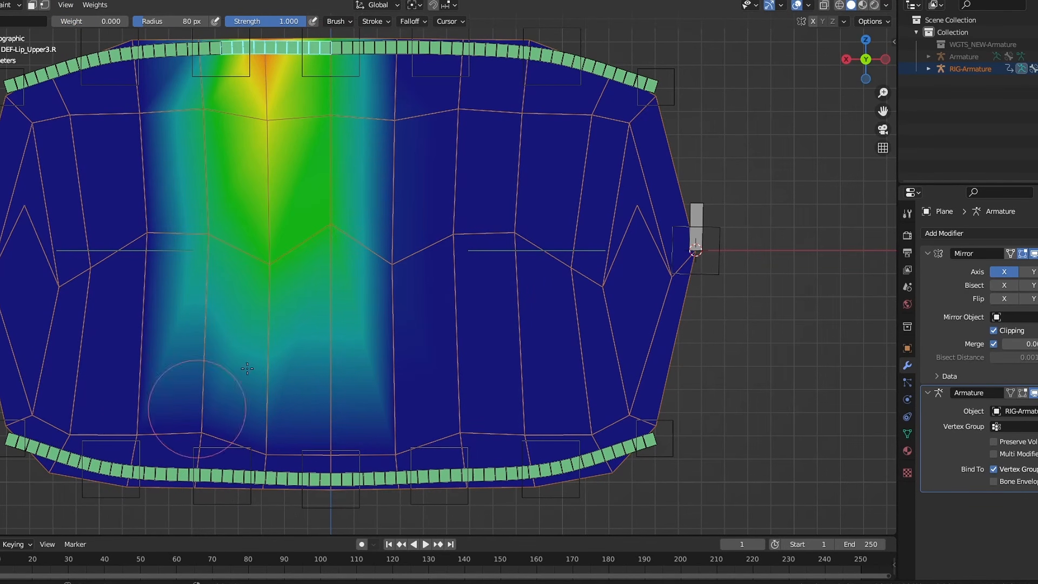
pyautogui.keyDown('ctrl'); pyautogui.click(385, 49); pyautogui.keyUp('ctrl')
pyautogui.keyDown('ctrl'); pyautogui.click(495, 52); pyautogui.keyUp('ctrl')
pyautogui.moveTo(452, 441); pyautogui.dragTo(584, 436)
pyautogui.keyDown('ctrl'); pyautogui.click(603, 68); pyautogui.keyUp('ctrl')
pyautogui.keyDown('shift'); pyautogui.moveTo(600, 216); pyautogui.dragTo(541, 240, button='middle'); pyautogui.keyUp('shift')
pyautogui.moveTo(500, 452)
pyautogui.mouseDown()
pyautogui.moveTo(546, 445)
pyautogui.moveTo(567, 422)
pyautogui.mouseUp()
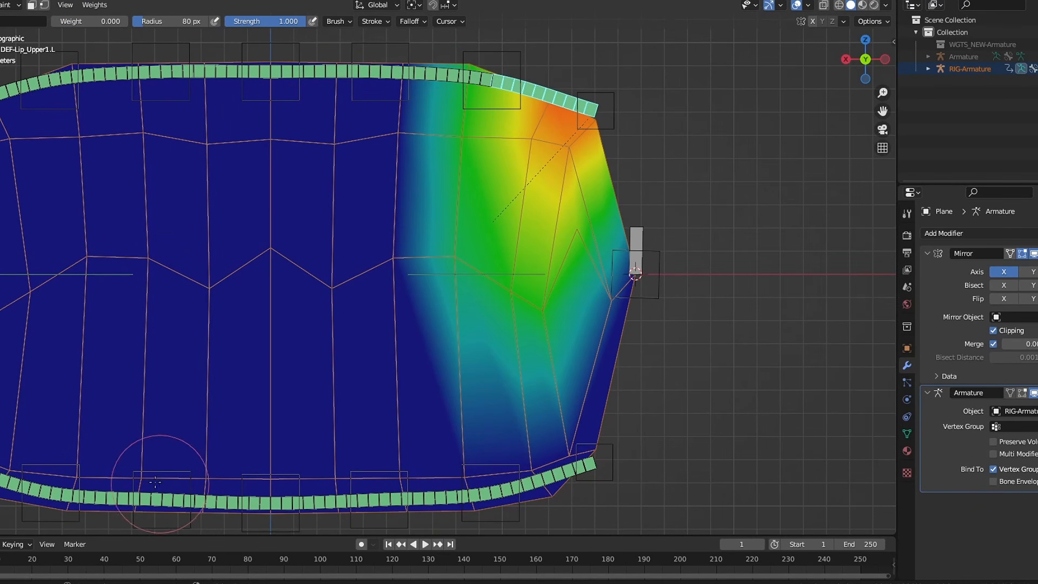
# - Remove the influence of DEF-Lip_Lower1.L and DEF-Lip_Lower2.L from the upper lip by painting weight 0
pyautogui.keyDown('shift'); pyautogui.moveTo(156, 481); pyautogui.dragTo(217, 508, button='middle'); pyautogui.keyUp('shift')
pyautogui.keyDown('ctrl'); pyautogui.click(611, 504); pyautogui.keyUp('ctrl')
pyautogui.keyDown('shift'); pyautogui.moveTo(591, 270); pyautogui.dragTo(540, 292, button='middle'); pyautogui.keyUp('shift')
pyautogui.moveTo(535, 197); pyautogui.dragTo(562, 162)
pyautogui.moveTo(597, 205)
pyautogui.mouseDown()
pyautogui.moveTo(555, 129)
pyautogui.moveTo(475, 174)
pyautogui.mouseUp()
pyautogui.keyDown('shift'); pyautogui.moveTo(541, 203); pyautogui.dragTo(568, 175, button='middle'); pyautogui.keyUp('shift')
pyautogui.keyDown('ctrl'); pyautogui.click(471, 518); pyautogui.keyUp('ctrl')
pyautogui.moveTo(426, 132); pyautogui.dragTo(441, 136)
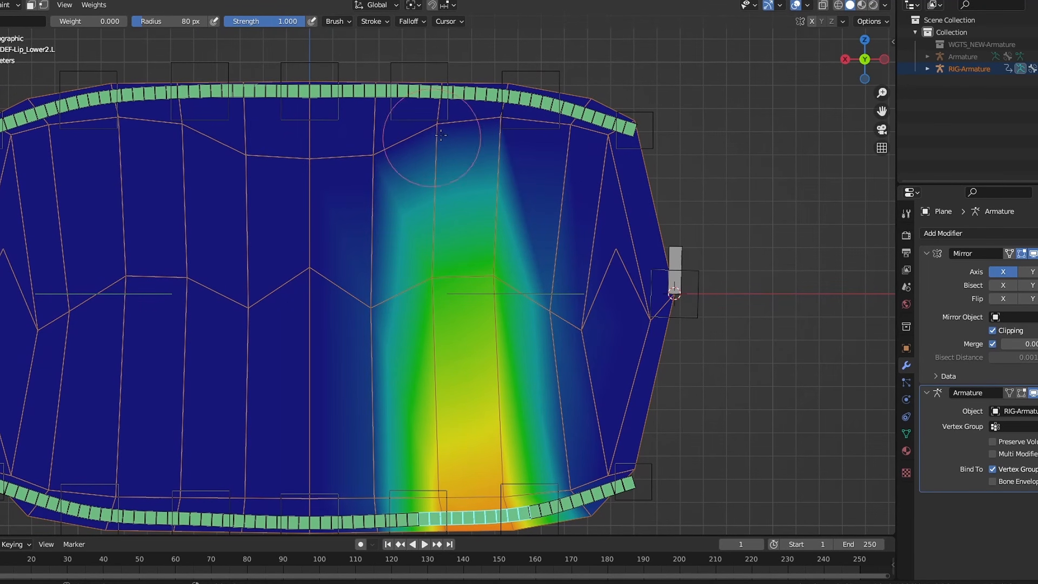
# - Paint weight 0 along the upper lip for DEF-Lip_Lower3.L and DEF-Lip_Lower3.R
pyautogui.keyDown('ctrl'); pyautogui.click(366, 520); pyautogui.keyUp('ctrl')
pyautogui.moveTo(373, 155)
pyautogui.mouseDown()
pyautogui.moveTo(341, 123)
pyautogui.moveTo(460, 120)
pyautogui.mouseUp()
pyautogui.keyDown('ctrl'); pyautogui.click(250, 521); pyautogui.keyUp('ctrl')
pyautogui.moveTo(362, 129); pyautogui.dragTo(323, 134)
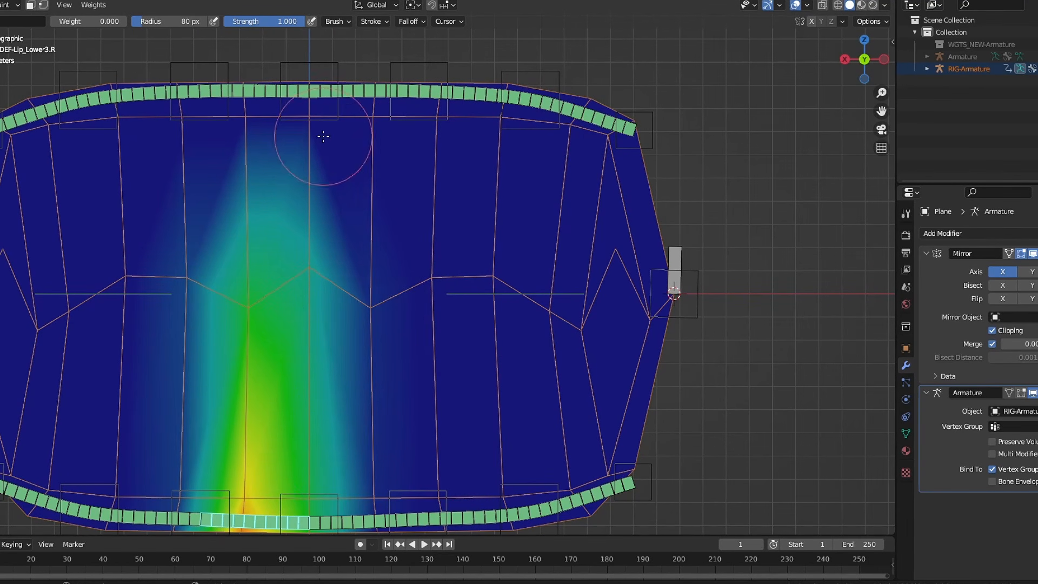
# - Set the brush weight to 0.5 and paint the middle edge row for DEF-Lip_Lower3.L and DEF-Lip_Lower2.L
pyautogui.keyDown('shift'); pyautogui.moveTo(346, 206); pyautogui.dragTo(397, 205, button='middle'); pyautogui.keyUp('shift')
pyautogui.keyDown('ctrl'); pyautogui.click(403, 520); pyautogui.keyUp('ctrl')
pyautogui.keyDown('shift'); pyautogui.moveTo(423, 249); pyautogui.dragTo(417, 224, button='middle'); pyautogui.keyUp('shift')
pyautogui.moveTo(53, 22); pyautogui.dragTo(78, 22)
pyautogui.moveTo(339, 264)
pyautogui.mouseDown()
pyautogui.moveTo(481, 189)
pyautogui.moveTo(481, 421)
pyautogui.moveTo(471, 486)
pyautogui.mouseUp()
pyautogui.keyDown('ctrl'); pyautogui.click(476, 502); pyautogui.keyUp('ctrl')
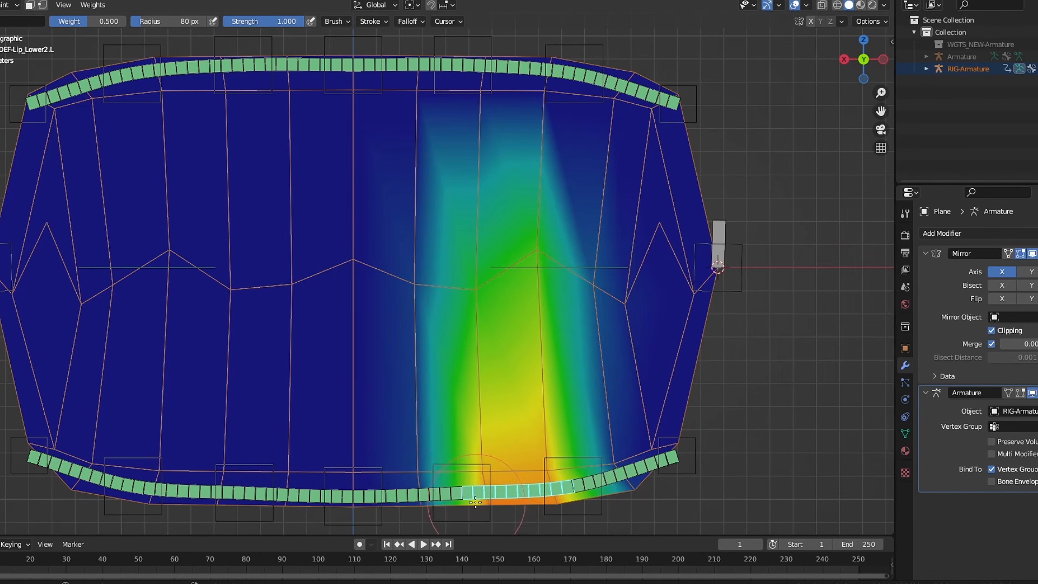
pyautogui.moveTo(432, 357)
pyautogui.mouseDown()
pyautogui.moveTo(427, 289)
pyautogui.moveTo(419, 465)
pyautogui.mouseUp()
# - Paint the centre of the middle edge row with weight 0.5 for DEF-Lip_Lower3.R
pyautogui.keyDown('ctrl'); pyautogui.click(406, 495); pyautogui.keyUp('ctrl')
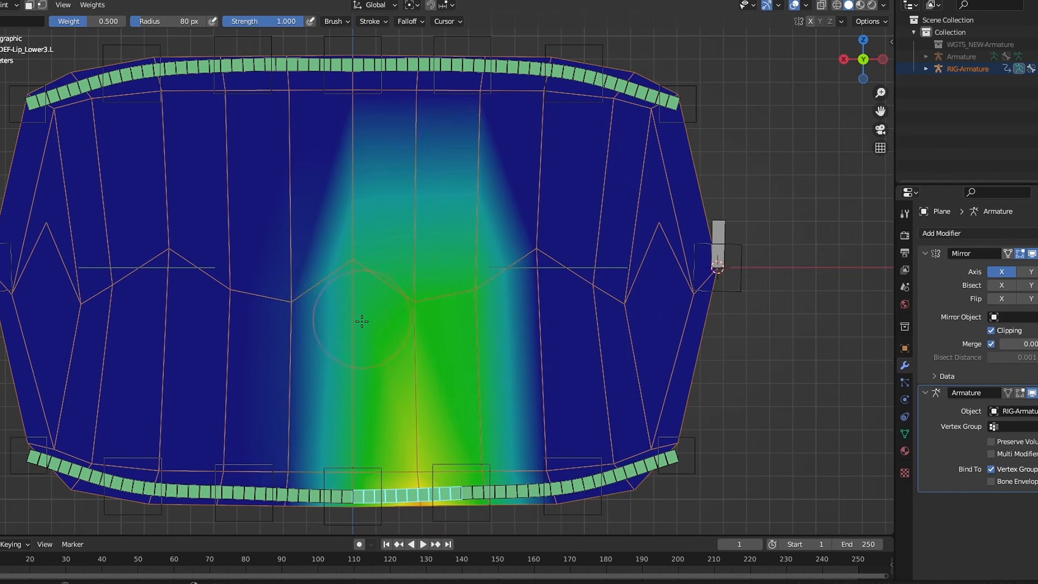
pyautogui.keyDown('ctrl'); pyautogui.click(289, 494); pyautogui.keyUp('ctrl')
pyautogui.moveTo(355, 266); pyautogui.dragTo(353, 304)
# - Touch up the middle-row weights of DEF-Lip_Lower1.L, DEF-Lip_Lower2.L and DEF-Lip_Lower3.L, and select DEF-Lip_Upper3.L
pyautogui.keyDown('ctrl'); pyautogui.click(622, 474); pyautogui.keyUp('ctrl')
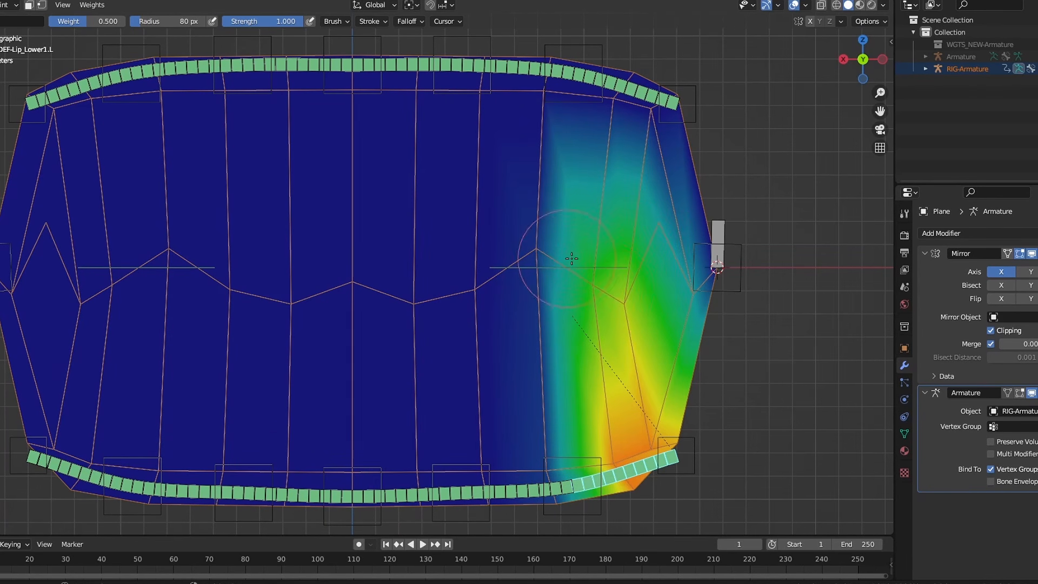
pyautogui.keyDown('ctrl'); pyautogui.click(523, 489); pyautogui.keyUp('ctrl')
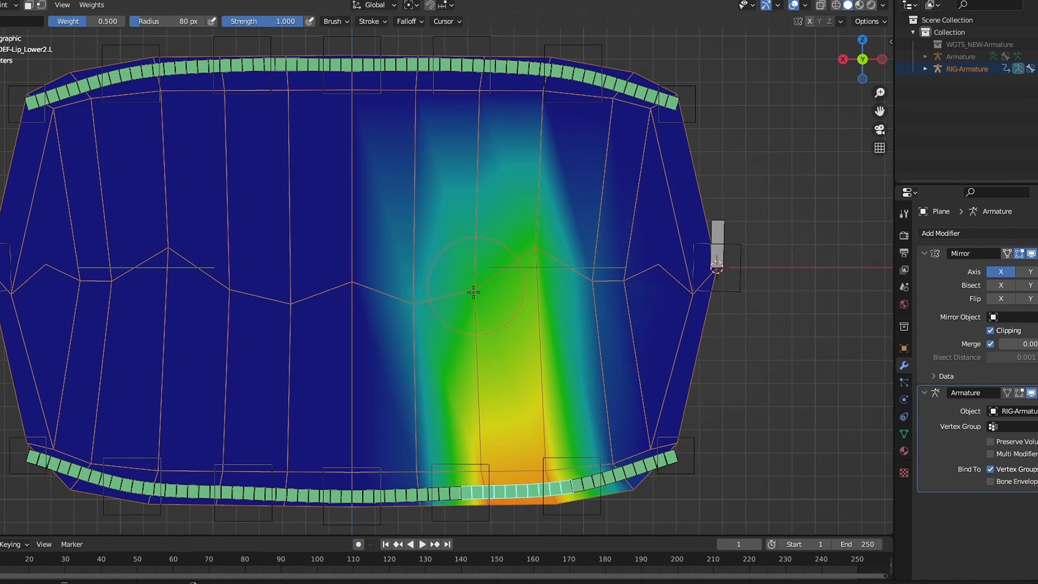
pyautogui.keyDown('ctrl'); pyautogui.click(400, 494); pyautogui.keyUp('ctrl')
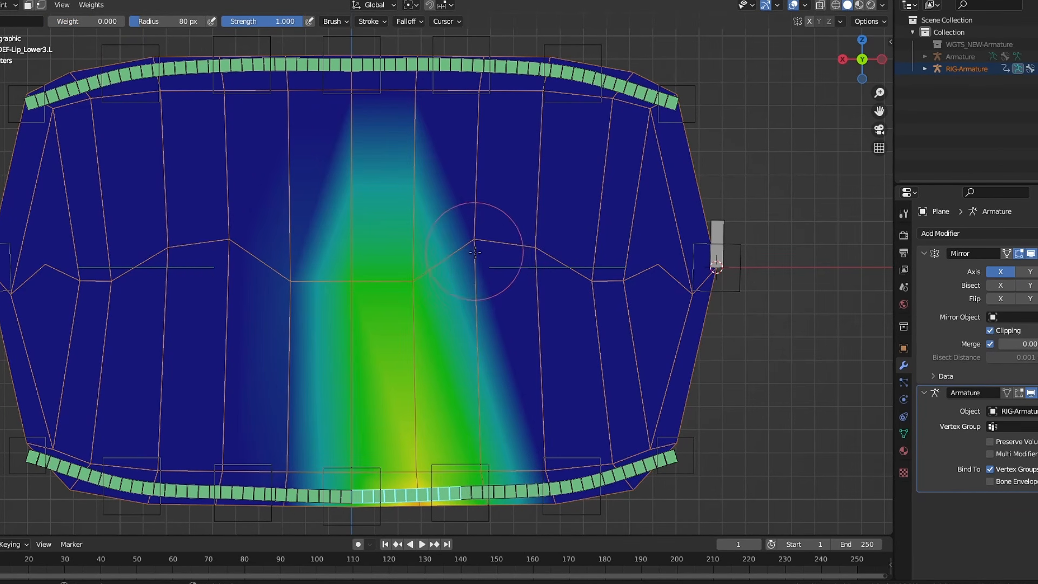
pyautogui.keyDown('ctrl'); pyautogui.click(428, 66); pyautogui.keyUp('ctrl')
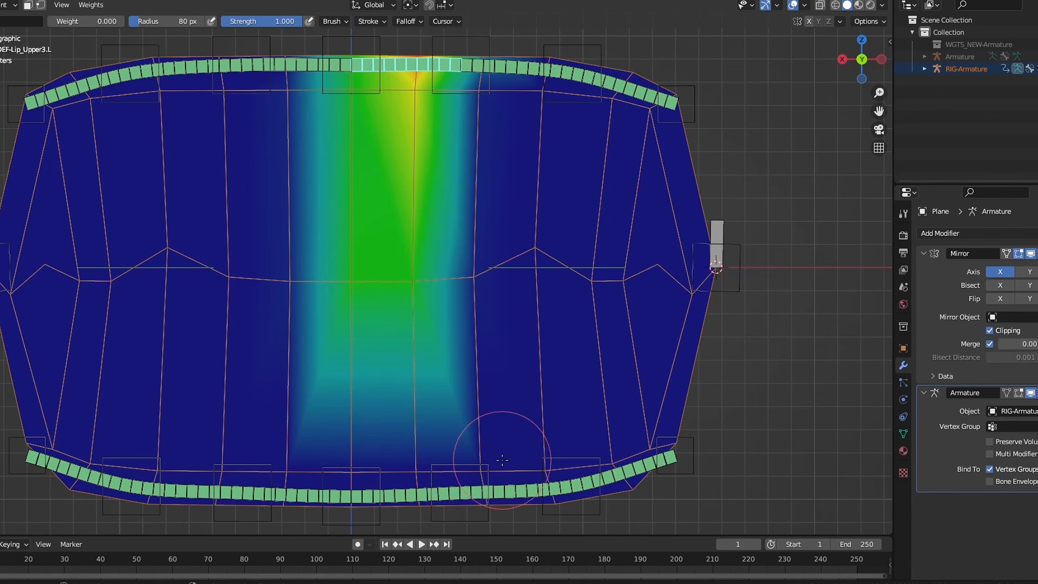
pyautogui.hotkey('ctrl', 'Tab')
pyautogui.click(627, 265)
pyautogui.hotkey('ctrl', 'Tab')
pyautogui.hotkey('ctrl', 'z')
pyautogui.hotkey('ctrl', 'z')
pyautogui.hotkey('ctrl', 'z')
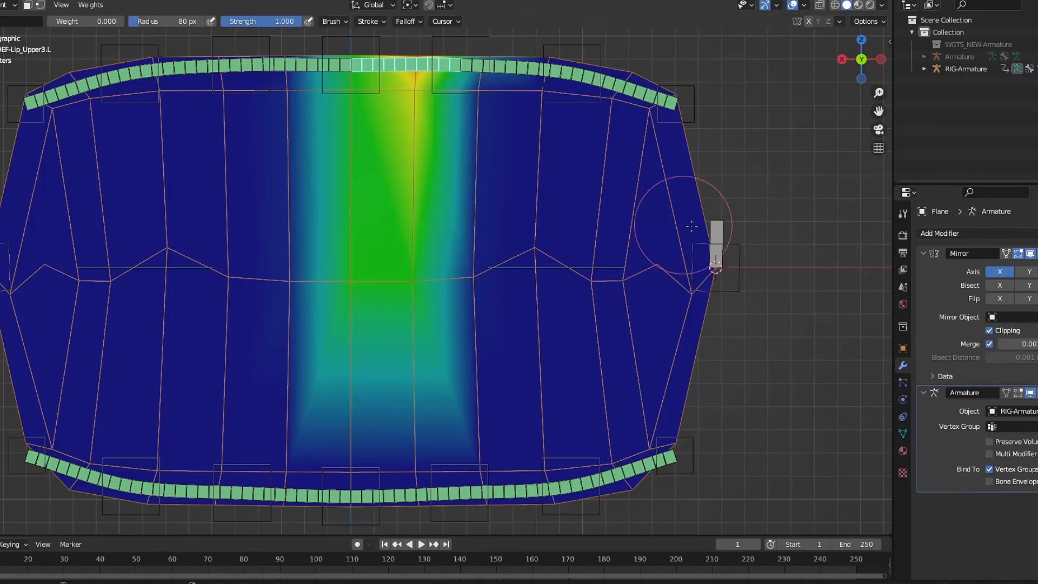
# - Select DEF-Lip_S.L and paint its mouth corner with a brush weight of 1.0
pyautogui.keyDown('ctrl'); pyautogui.click(721, 226); pyautogui.keyUp('ctrl')
pyautogui.keyDown('shift'); pyautogui.moveTo(628, 265); pyautogui.dragTo(549, 277, button='middle'); pyautogui.keyUp('shift')
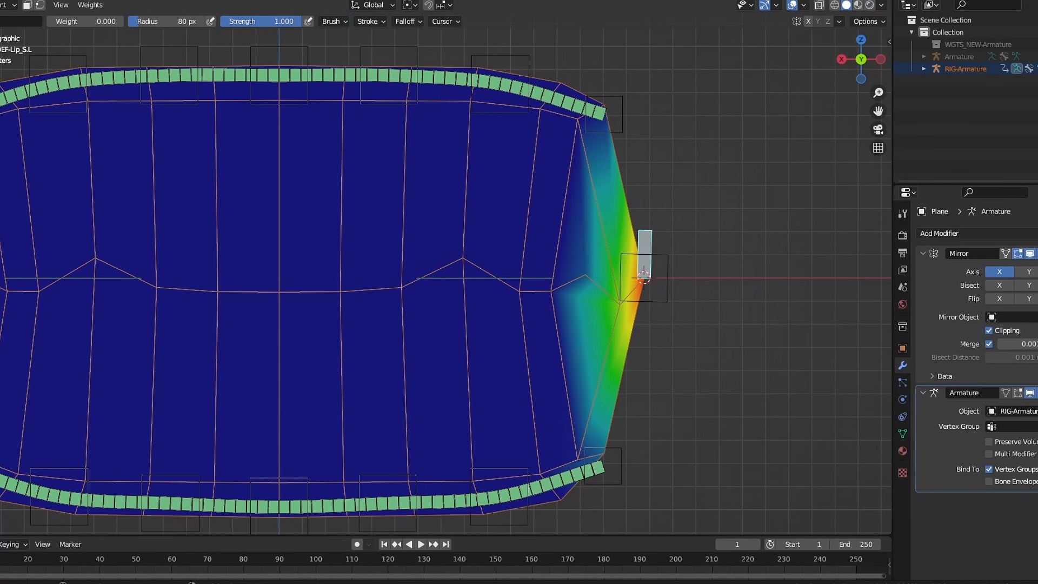
pyautogui.click(5, 21)
pyautogui.moveTo(64, 21); pyautogui.dragTo(70, 21)
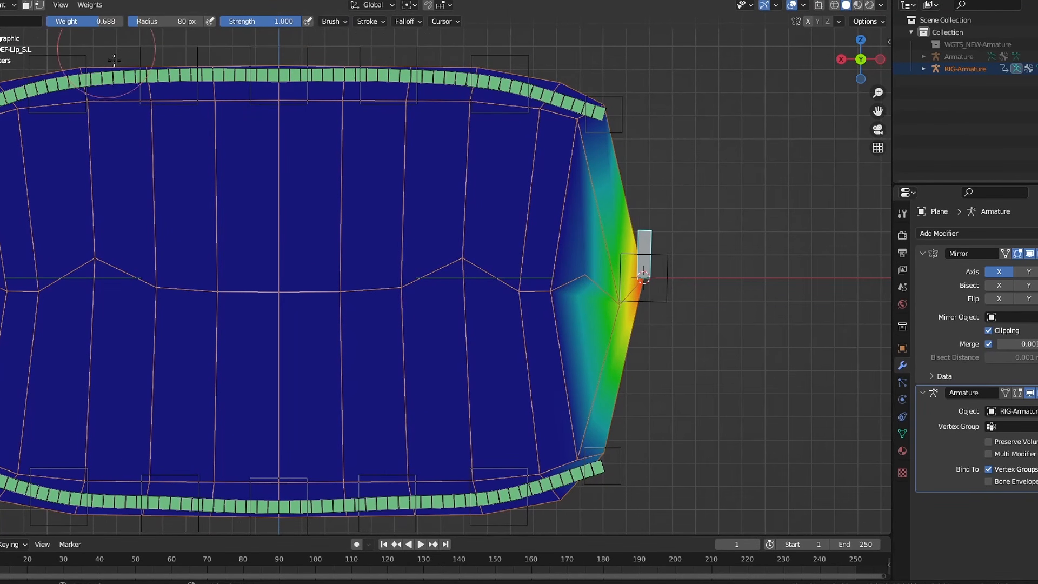
pyautogui.moveTo(587, 292)
pyautogui.mouseDown()
pyautogui.moveTo(585, 280)
pyautogui.moveTo(580, 291)
pyautogui.mouseUp()
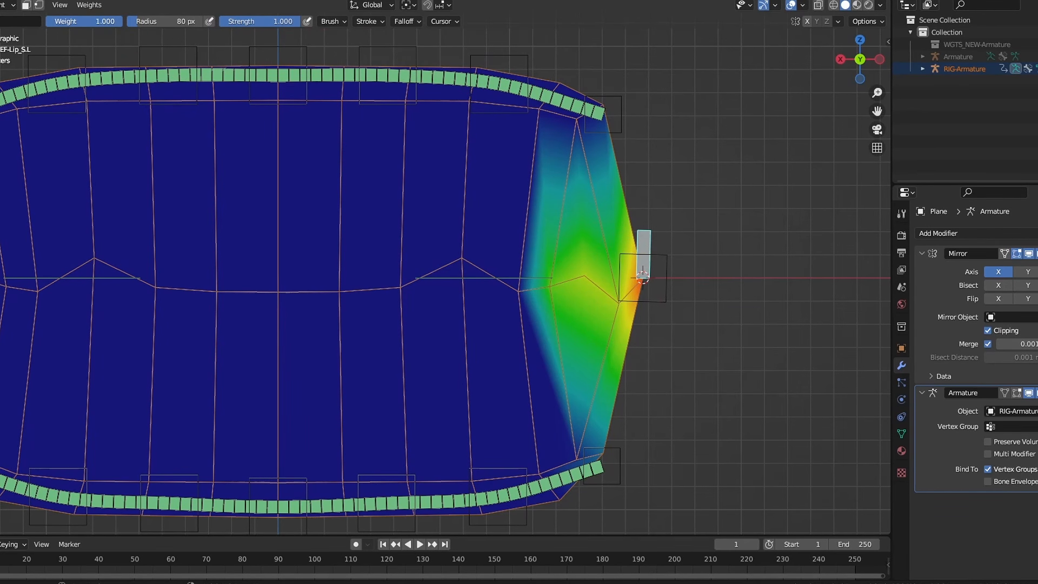
pyautogui.moveTo(642, 273)
pyautogui.mouseDown()
pyautogui.moveTo(630, 286)
pyautogui.moveTo(639, 285)
pyautogui.mouseUp()
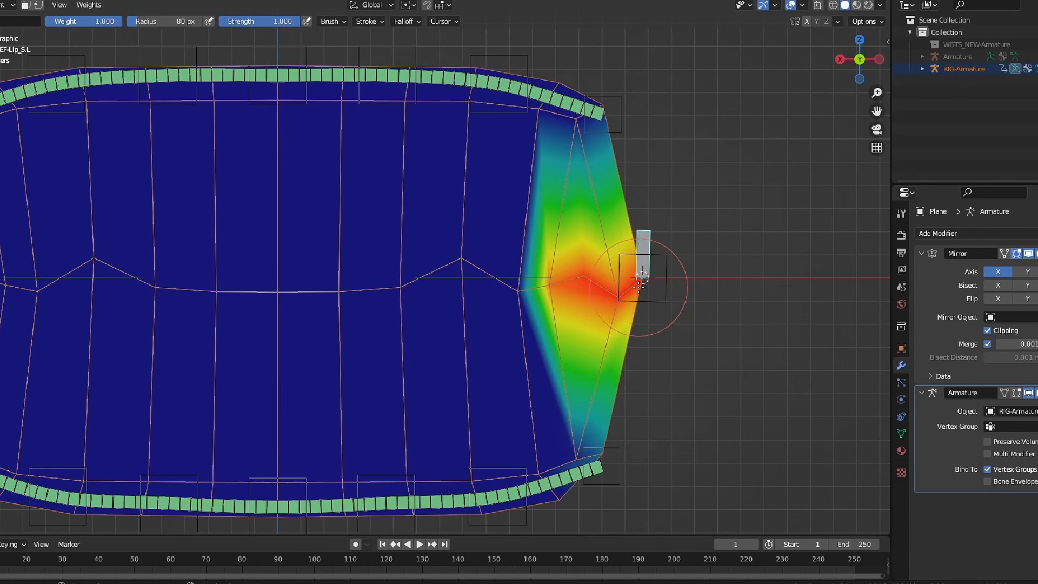
# - Move the Lip_S.L corner control inward toward the mouth centre to test the deformation
pyautogui.press('g')
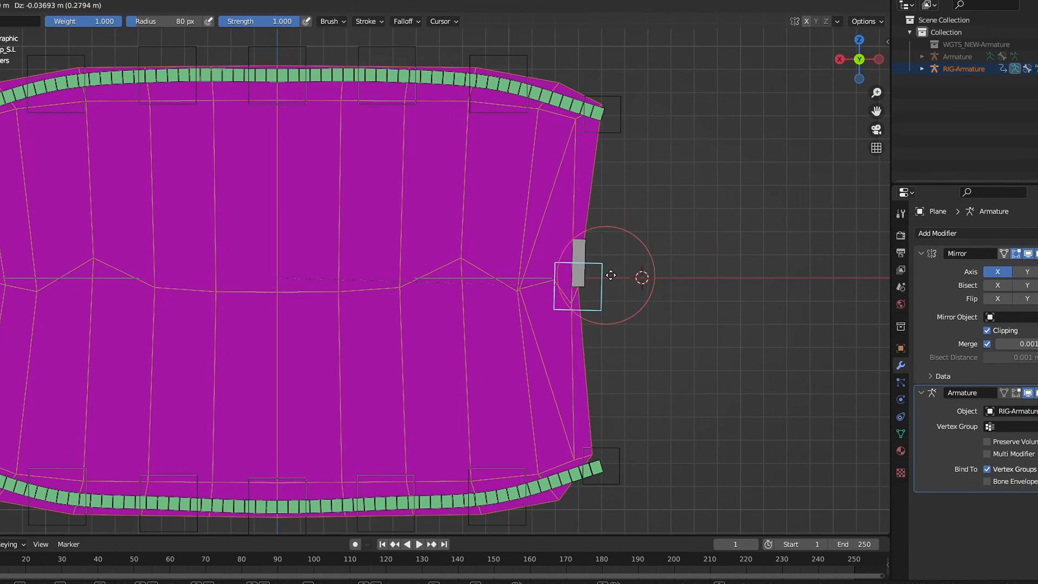
pyautogui.click(591, 262)
# - Soften the DEF-Lip_S.L weights around the mouth corner with a 136 px Blur brush
pyautogui.keyDown('ctrl'); pyautogui.click(591, 262); pyautogui.keyUp('ctrl')
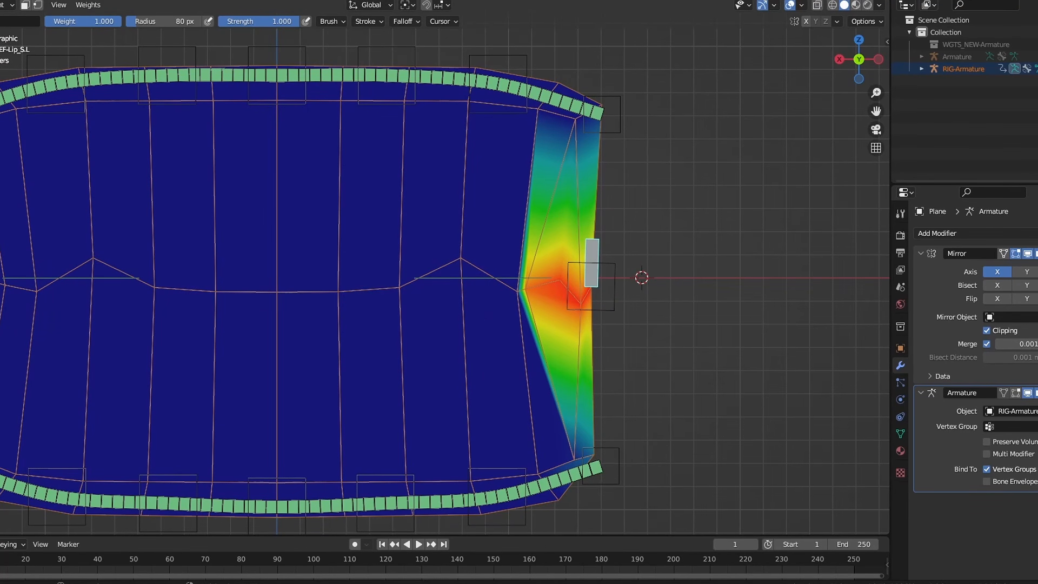
pyautogui.press('f')
pyautogui.click(493, 280)
pyautogui.moveTo(494, 280)
pyautogui.mouseDown()
pyautogui.moveTo(517, 287)
pyautogui.moveTo(514, 317)
pyautogui.mouseUp()
pyautogui.moveTo(569, 367)
pyautogui.mouseDown()
pyautogui.moveTo(498, 306)
pyautogui.moveTo(503, 232)
pyautogui.moveTo(503, 297)
pyautogui.moveTo(534, 323)
pyautogui.mouseUp()
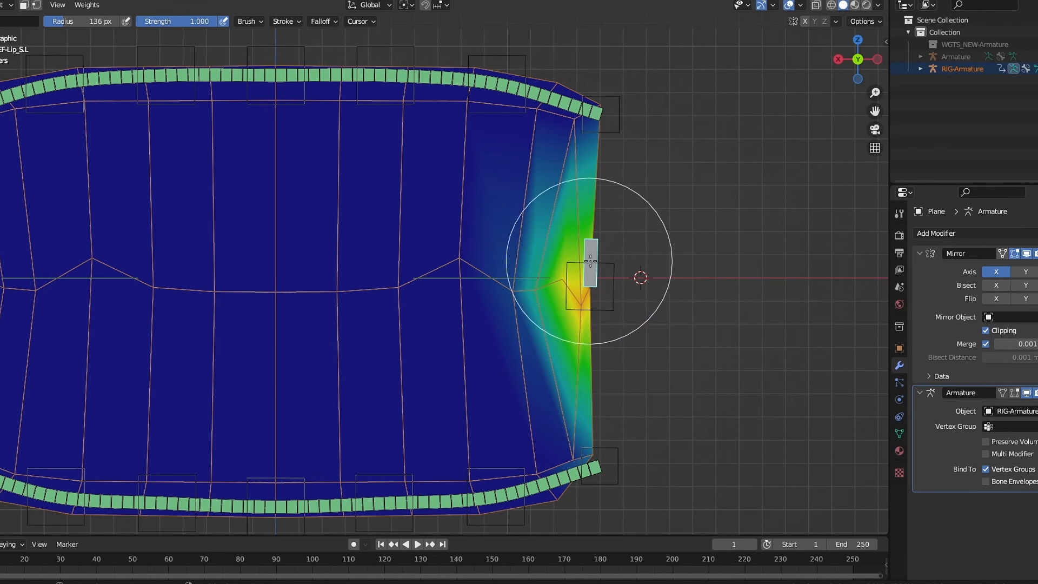
# - Move the Lip_S.L control again to test the softened corner, leaving it slightly inward of its rest position
pyautogui.keyDown('ctrl'); pyautogui.click(612, 269); pyautogui.keyUp('ctrl')
pyautogui.press('g')
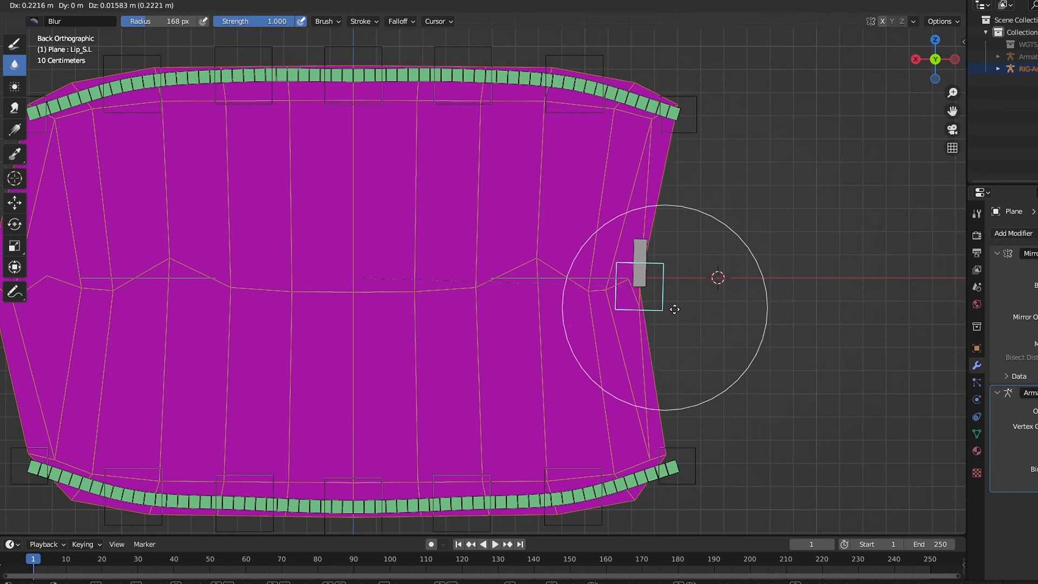
# - Reduce the mouth-corner weights of DEF-Lip_Upper1.L and DEF-Lip_Lower1.L with the Draw brush at weight 0.055, and select DEF-Lip_S.L
pyautogui.keyDown('ctrl'); pyautogui.click(627, 108); pyautogui.keyUp('ctrl')
pyautogui.click(17, 39)
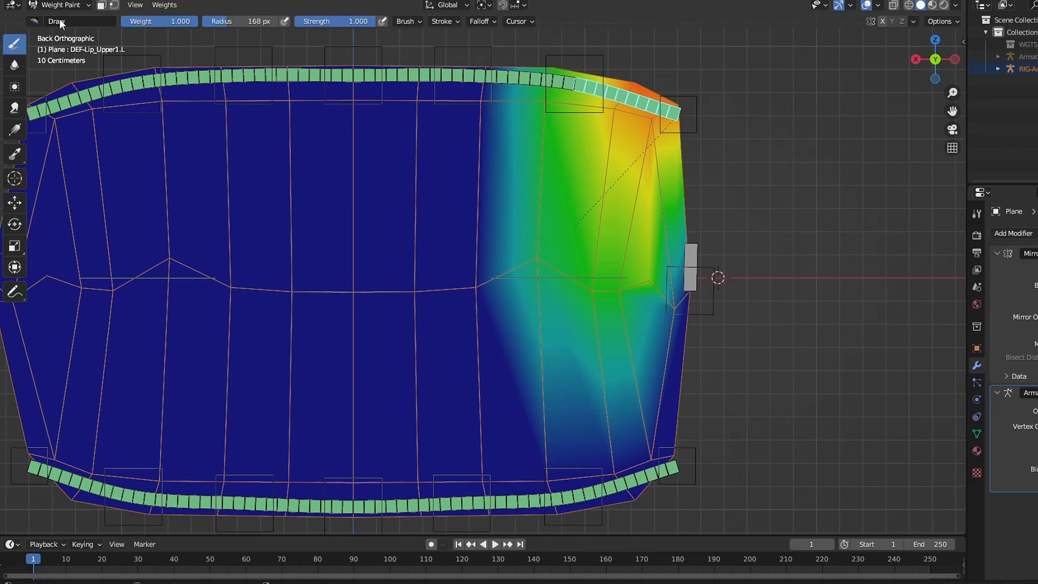
pyautogui.moveTo(157, 21); pyautogui.dragTo(142, 21)
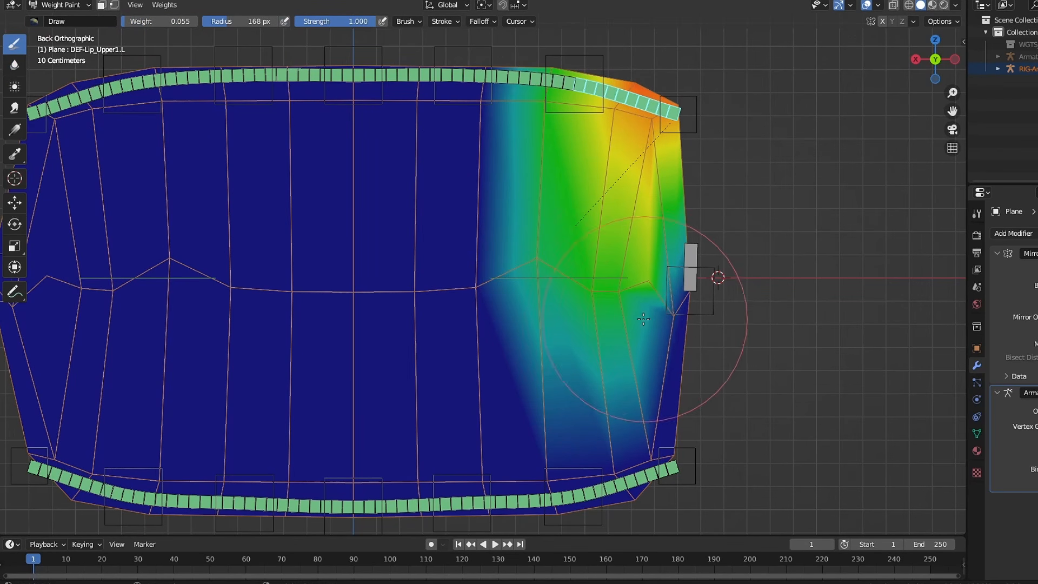
pyautogui.moveTo(644, 318); pyautogui.dragTo(652, 300)
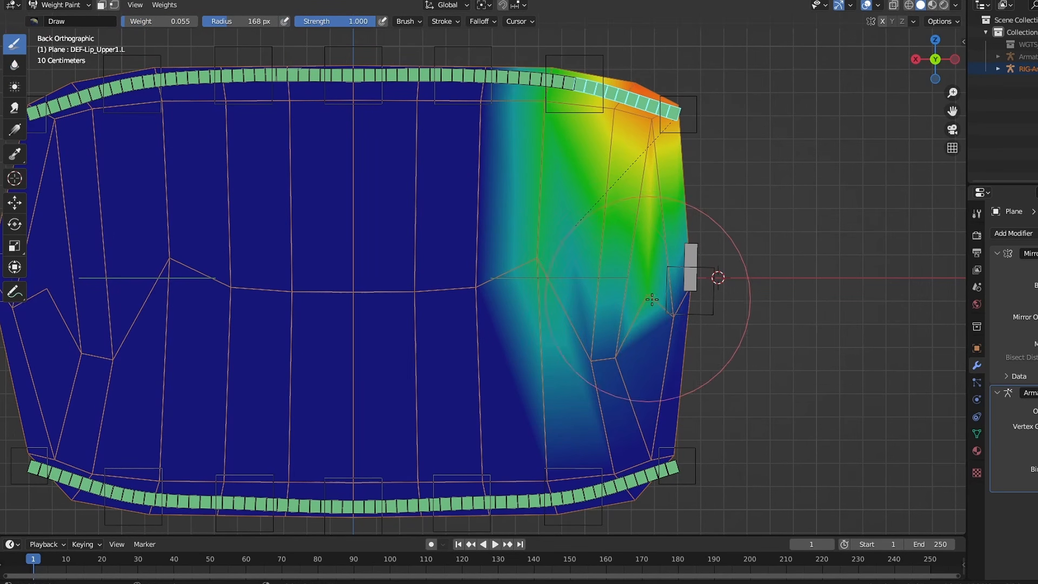
pyautogui.keyDown('ctrl'); pyautogui.click(639, 476); pyautogui.keyUp('ctrl')
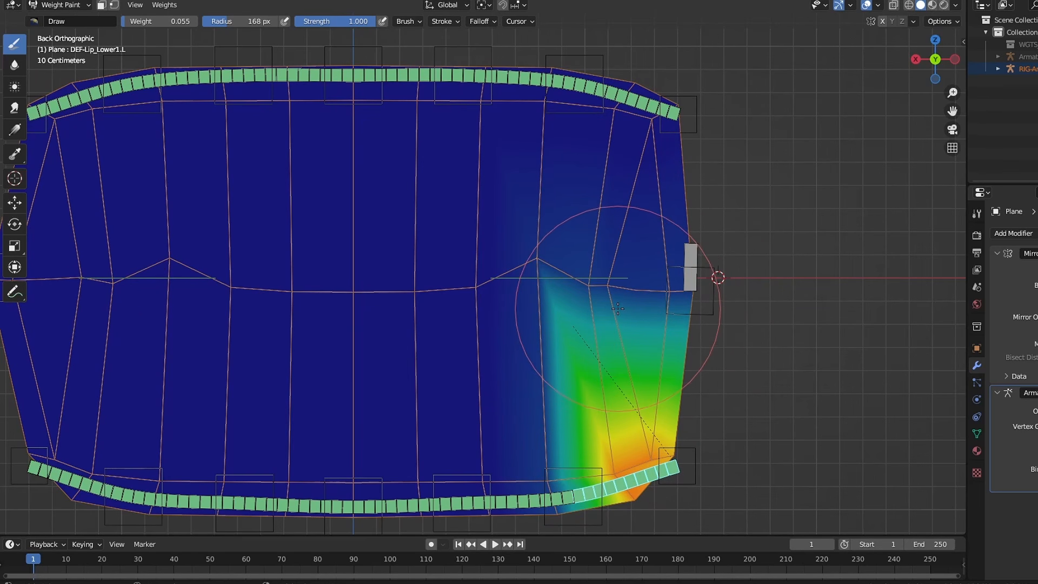
pyautogui.keyDown('ctrl'); pyautogui.click(686, 268); pyautogui.keyUp('ctrl')
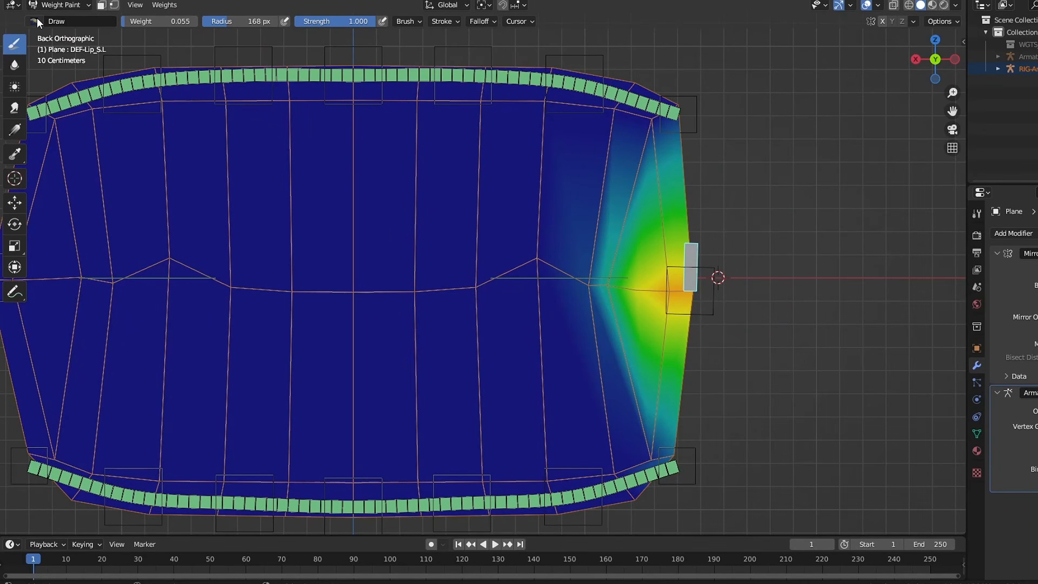
# - Move the Lip_S.L corner control inward toward the mouth centre and back out to test the corner deformation
pyautogui.keyDown('ctrl'); pyautogui.click(693, 313); pyautogui.keyUp('ctrl')
pyautogui.press('g')
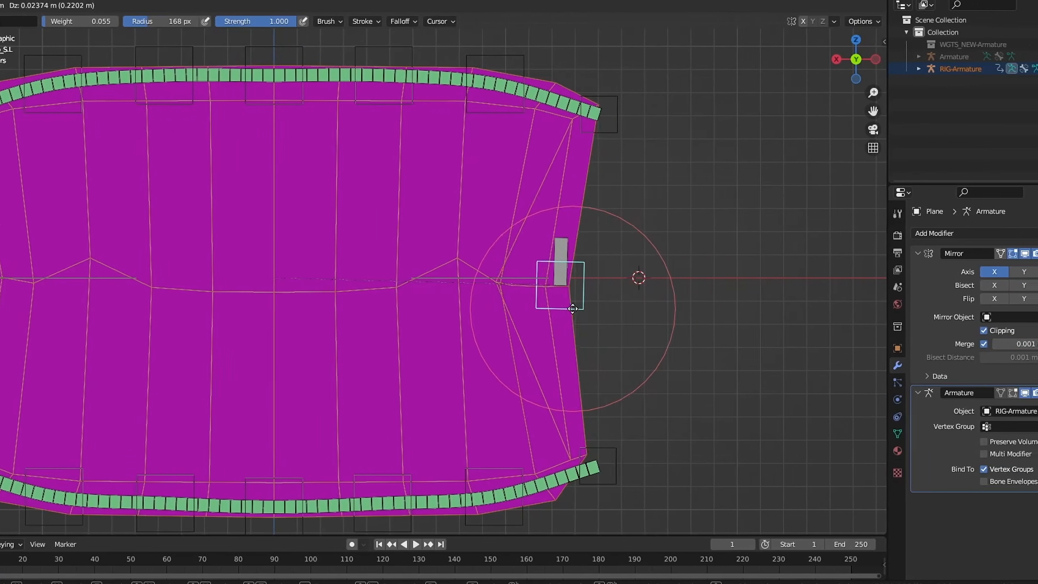
pyautogui.scroll(3, 572, 309)
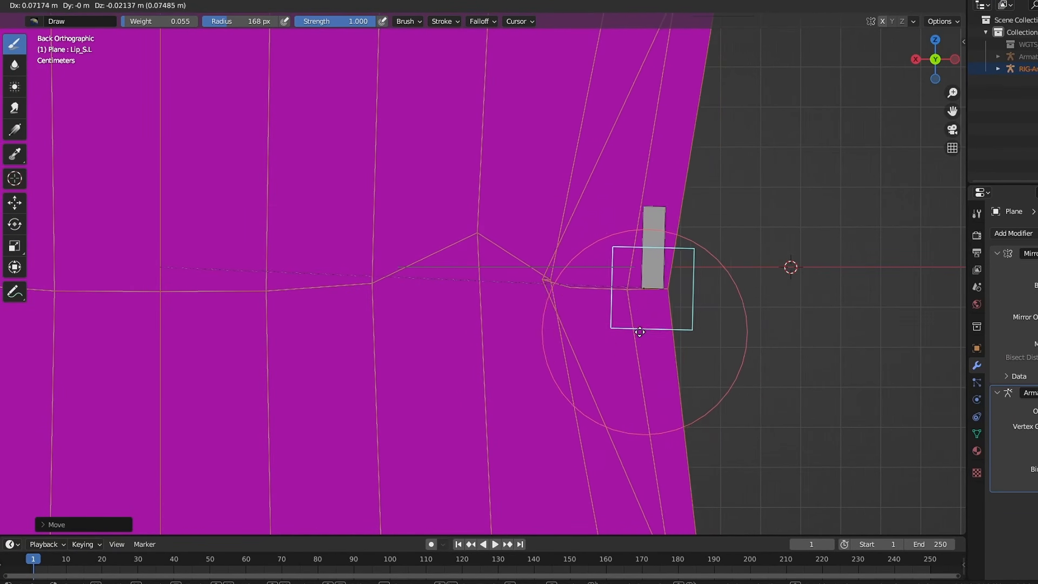
pyautogui.click(738, 313)
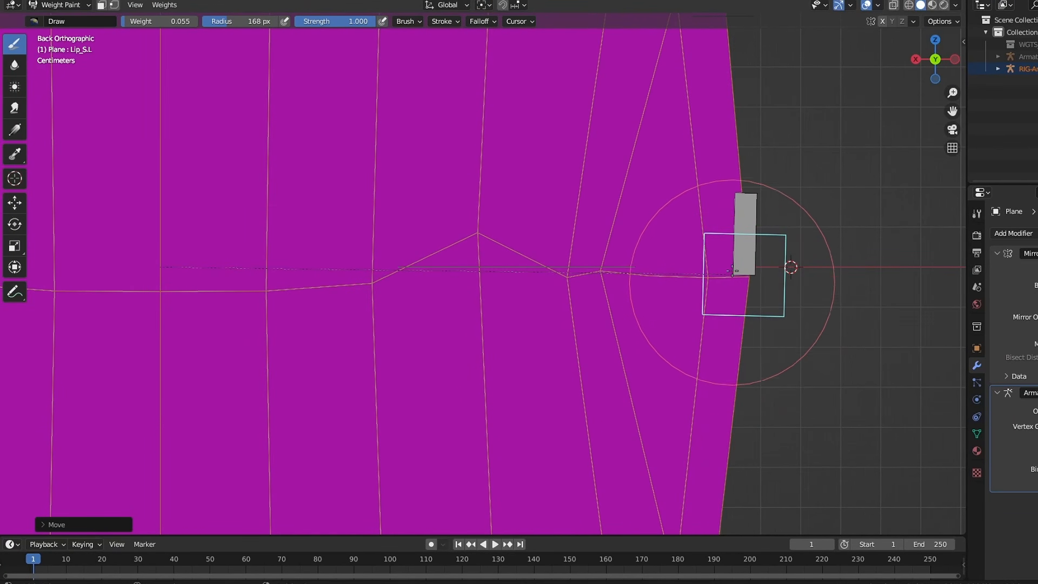
# - Raise the DEF-Lip_S.L weights on the mid-line vertices just inside the mouth corner with a 65 px Draw brush at weight 0.180
pyautogui.keyDown('ctrl'); pyautogui.click(745, 238); pyautogui.keyUp('ctrl')
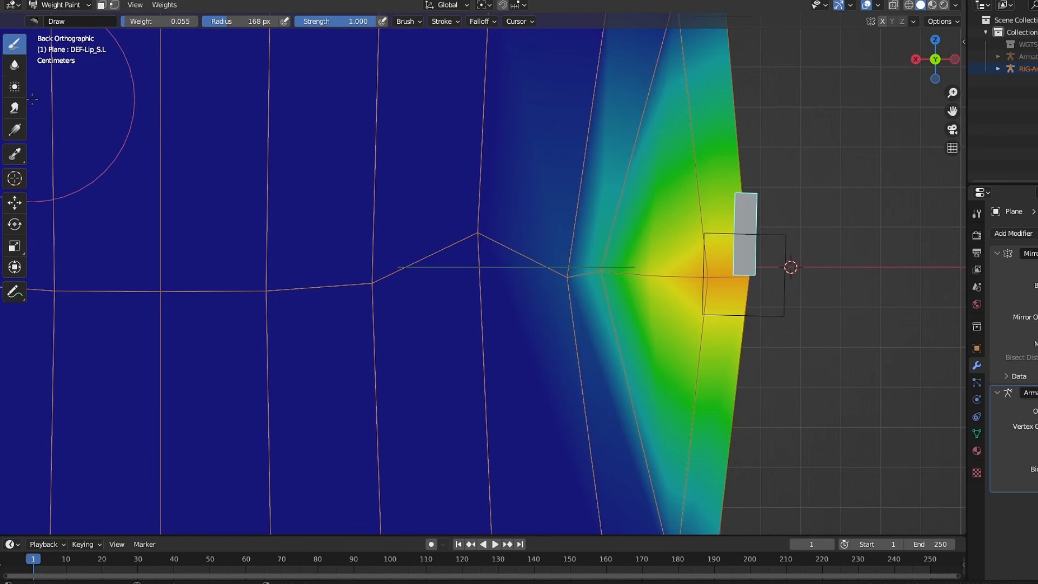
pyautogui.press('f')
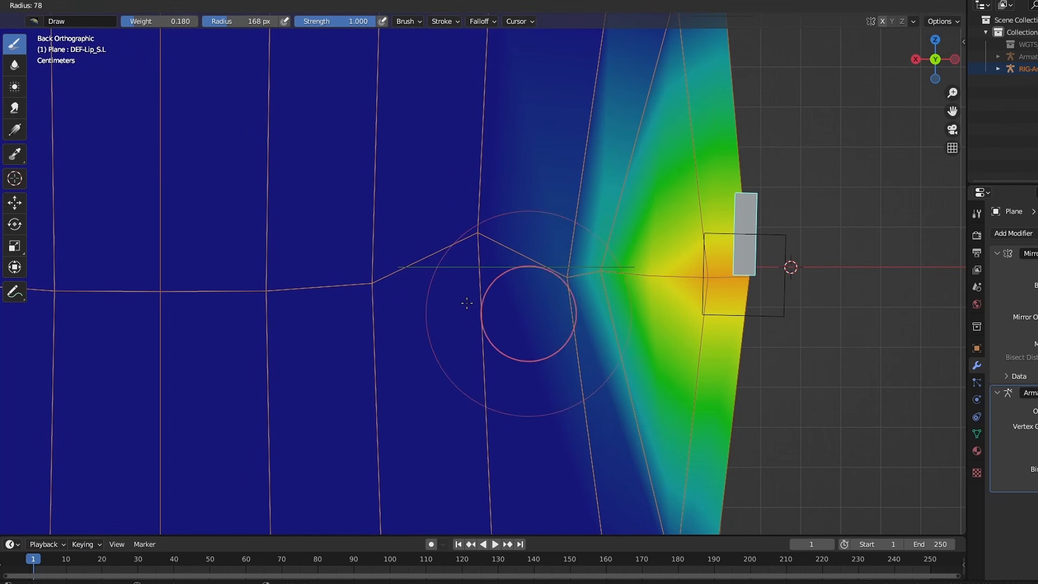
pyautogui.click(566, 281)
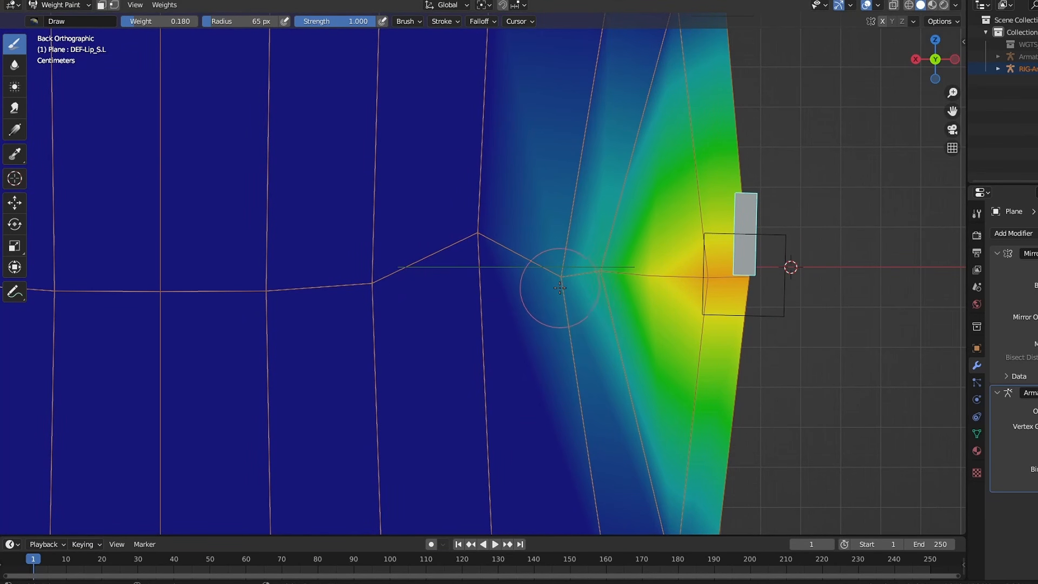
pyautogui.scroll(-4, 485, 237)
# - Raise the DEF-Lip_Lower1.L weights around the inner mid-line vertex with the Draw brush at weights 0.180 and 0.398
pyautogui.keyDown('ctrl'); pyautogui.click(550, 139); pyautogui.keyUp('ctrl')
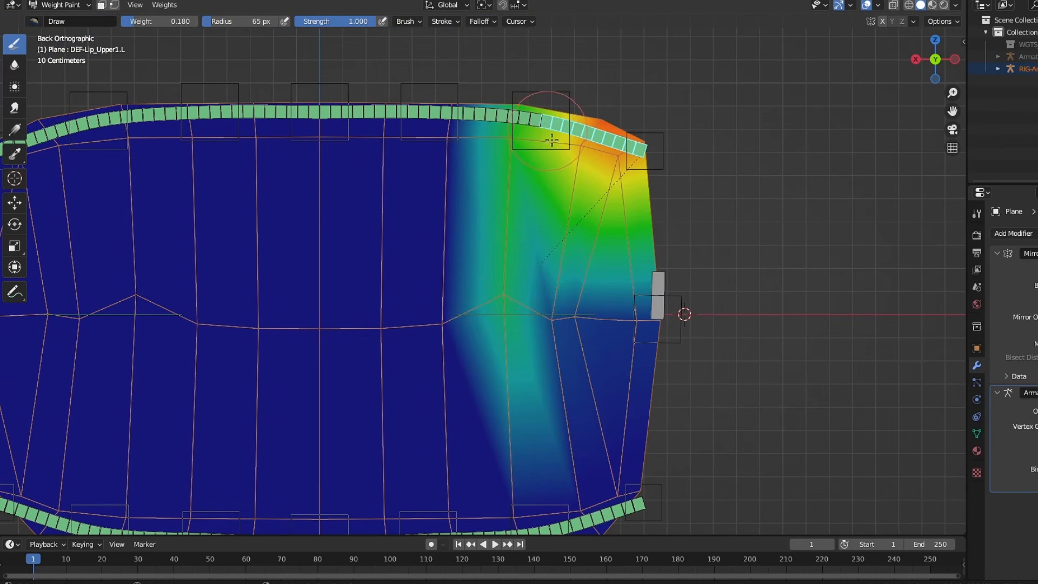
pyautogui.scroll(4, 524, 323)
pyautogui.scroll(-2, 524, 324)
pyautogui.keyDown('shift'); pyautogui.moveTo(524, 323); pyautogui.dragTo(523, 215, button='middle'); pyautogui.keyUp('shift')
pyautogui.keyDown('ctrl'); pyautogui.click(619, 457); pyautogui.keyUp('ctrl')
pyautogui.click(511, 200)
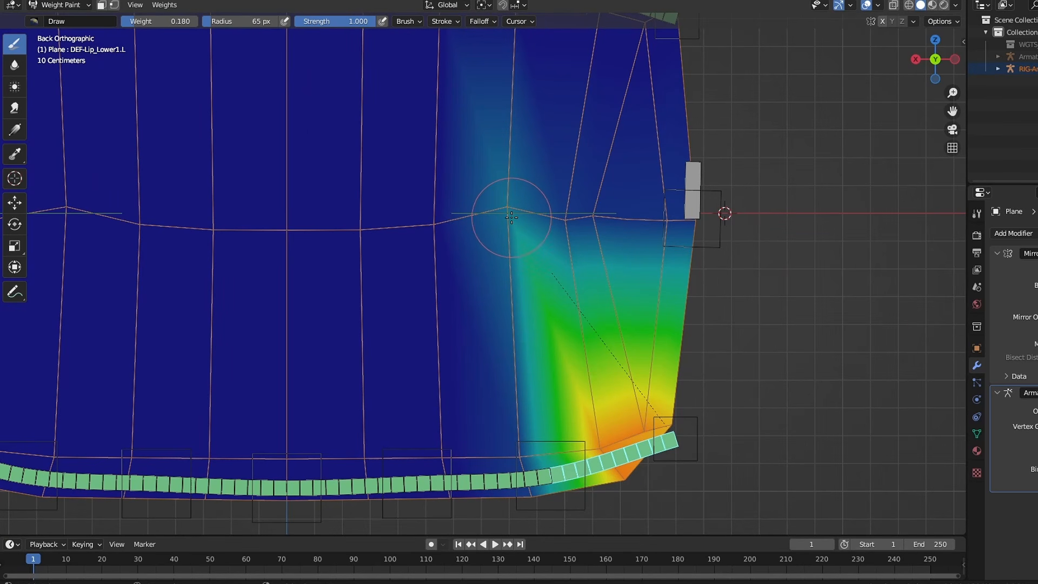
pyautogui.click(504, 212)
# - Soften the DEF-Lip_Lower1.L weights along the mid-line with a 65 px Blur brush
pyautogui.keyDown('shift'); pyautogui.moveTo(532, 255); pyautogui.dragTo(537, 288, button='middle'); pyautogui.keyUp('shift')
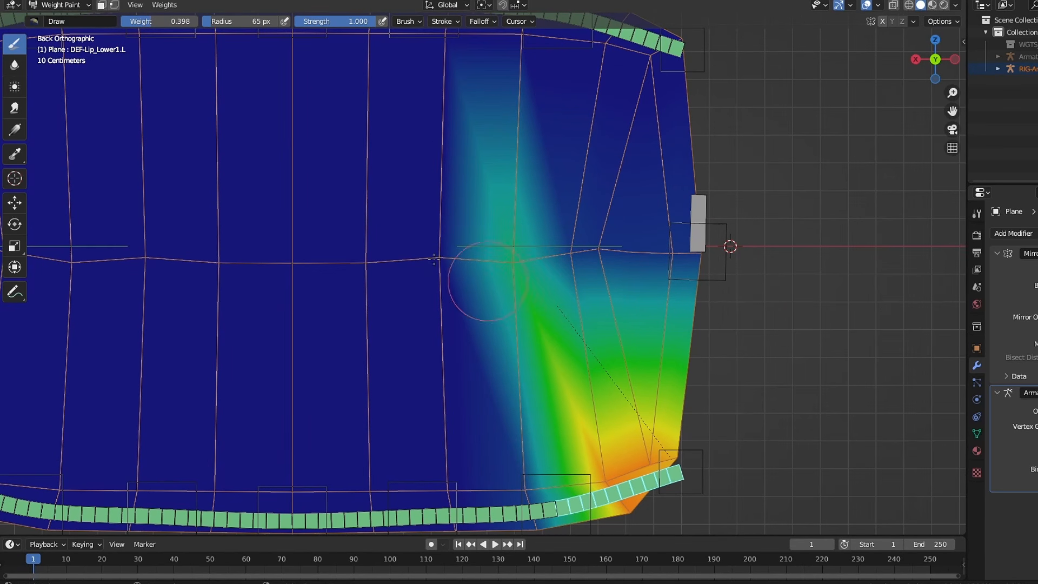
pyautogui.click(16, 72)
pyautogui.click(479, 266)
pyautogui.scroll(-2, 532, 316)
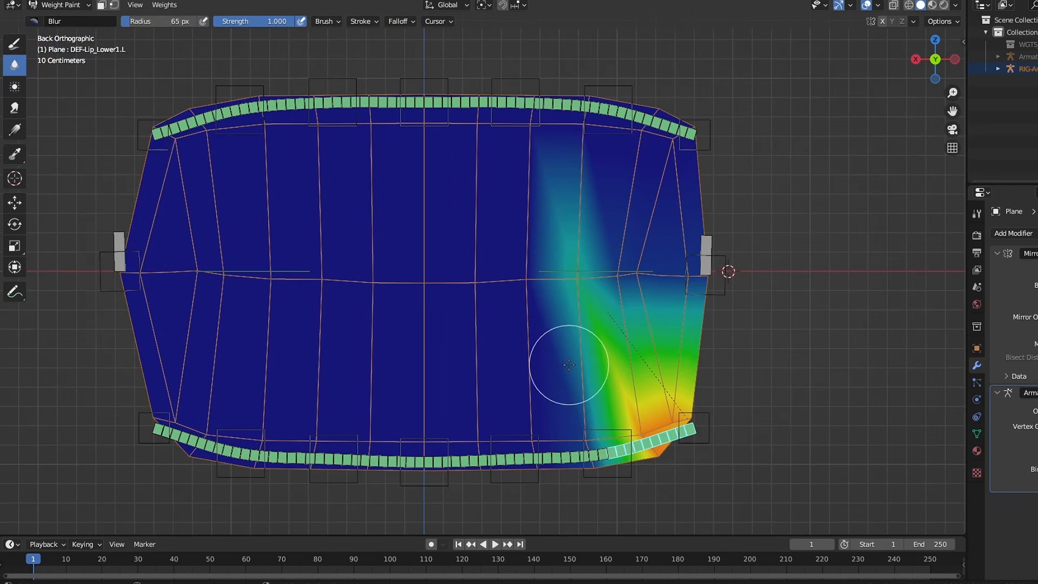
pyautogui.scroll(1, 712, 293)
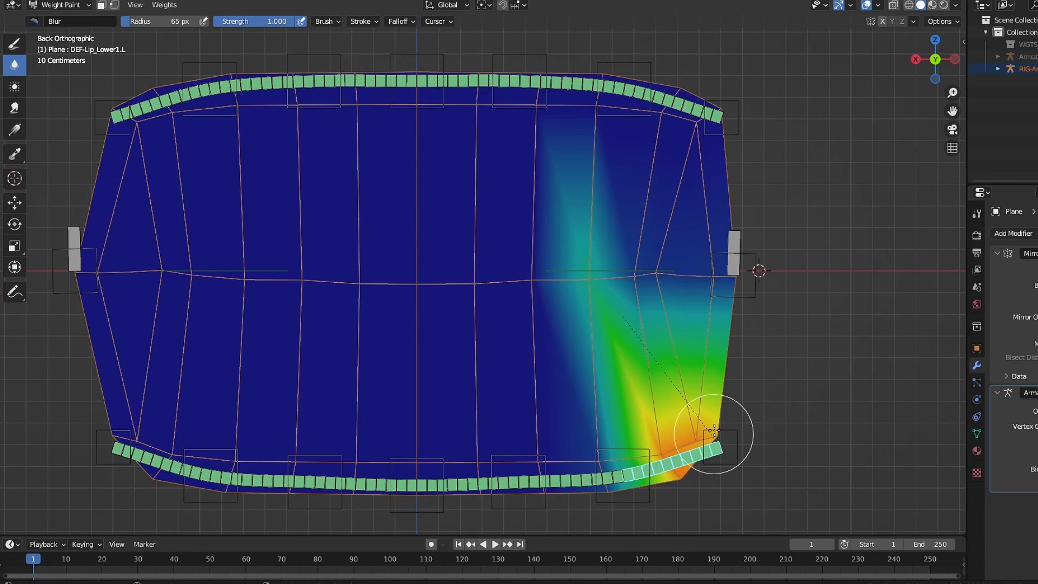
# - Move the Lip_Main_Lower1.L control upward and rotate it to test how the lower lip bends near the corner
pyautogui.keyDown('ctrl'); pyautogui.click(714, 431); pyautogui.keyUp('ctrl')
pyautogui.press('g')
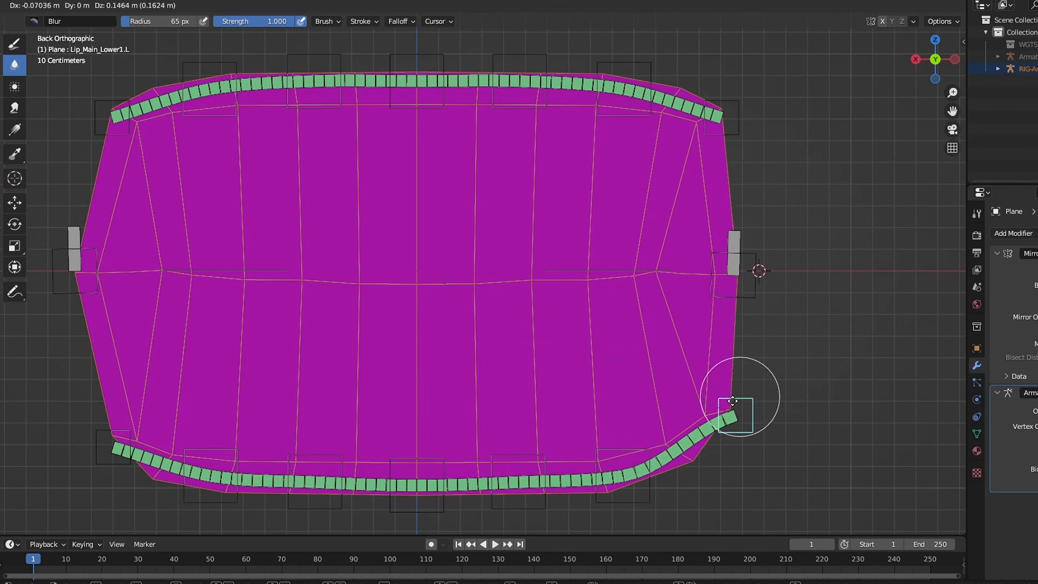
pyautogui.click(707, 412)
pyautogui.press('r')
pyautogui.click(767, 351)
pyautogui.press('g')
pyautogui.click(798, 333)
pyautogui.press('r')
pyautogui.click(791, 309)
pyautogui.press('g')
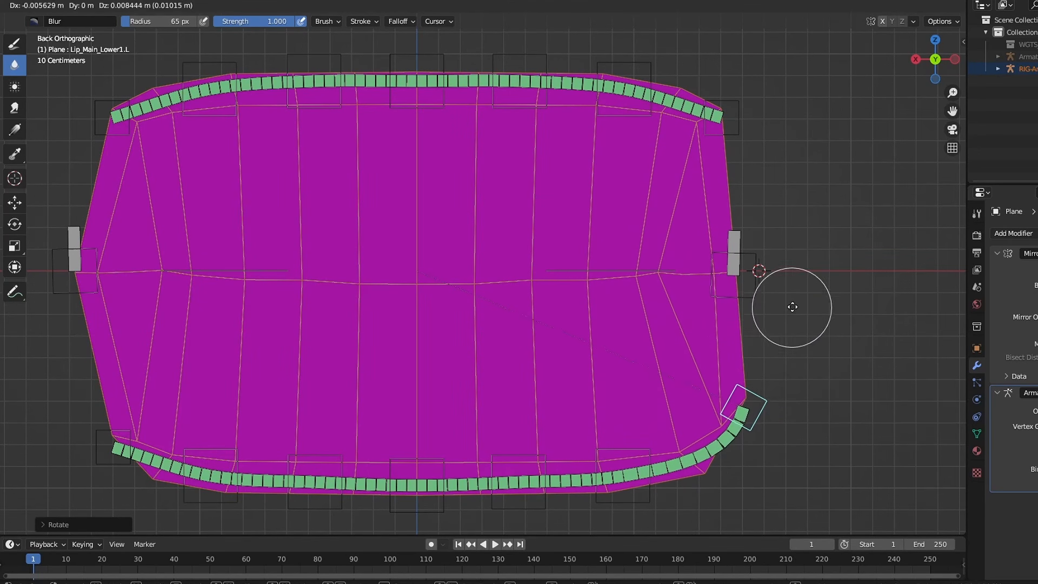
pyautogui.click(798, 303)
pyautogui.press('g')
pyautogui.click(768, 325)
# - Move the Lip_S.L control far inward toward the mouth centre to test the corner against the bent lower lip
pyautogui.keyDown('ctrl'); pyautogui.click(755, 298); pyautogui.keyUp('ctrl')
pyautogui.press('g')
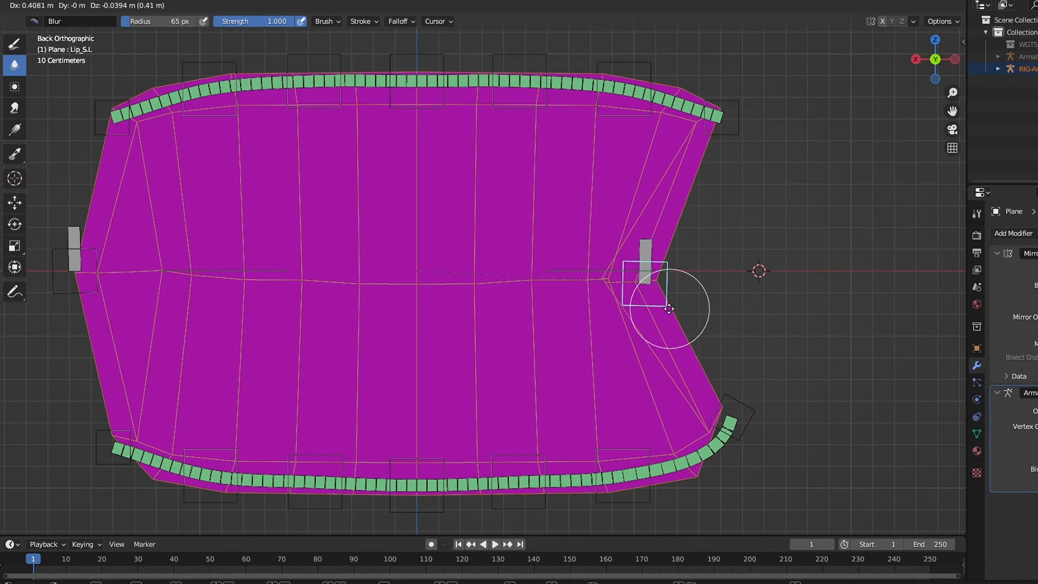
pyautogui.click(635, 308)
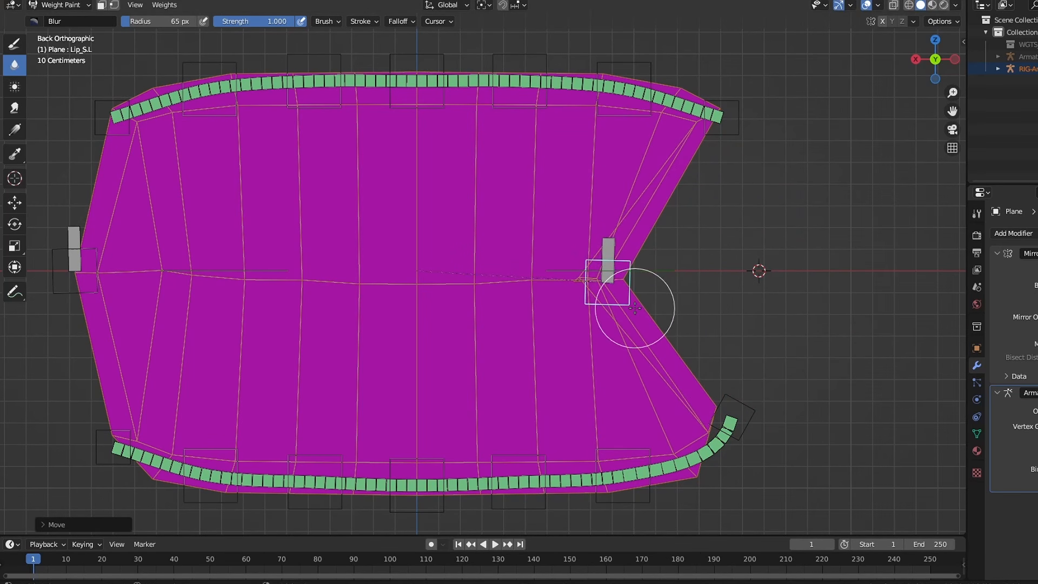
# - Clear the location and rotation of all lip controls, and switch from Weight Paint to Pose Mode on RIG-Armature
pyautogui.press('a')
pyautogui.hotkey('alt', 'g')
pyautogui.hotkey('alt', 'r')
pyautogui.hotkey('ctrl', 'Tab')
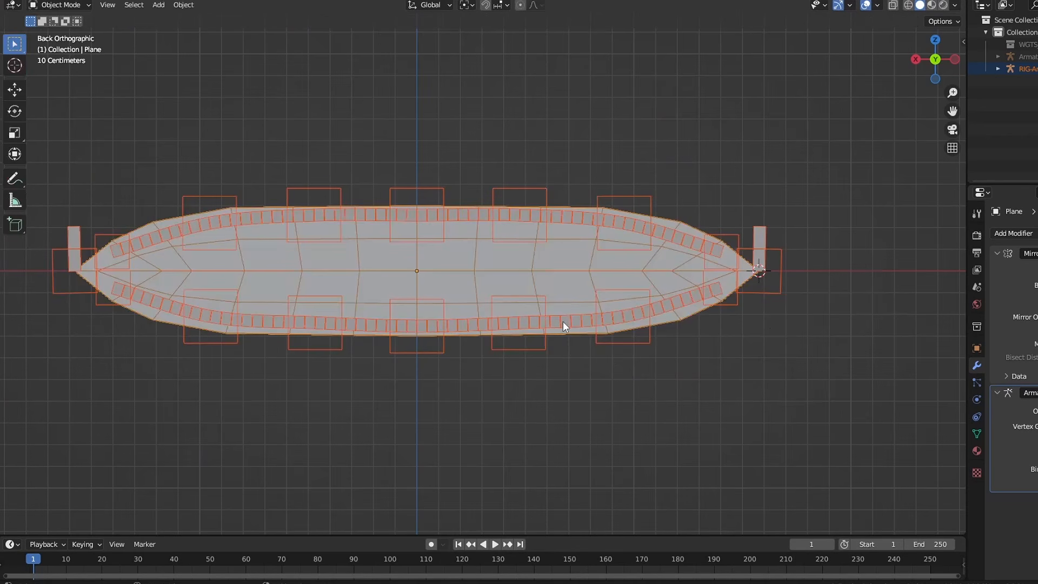
pyautogui.click(622, 221)
pyautogui.scroll(2, 627, 214)
pyautogui.hotkey('ctrl', 'Tab')
# - Lower the inner upper-lip controls along Z until the upper lip meets the lower lip
pyautogui.keyDown('shift'); pyautogui.moveTo(455, 256); pyautogui.dragTo(588, 258, button='middle'); pyautogui.keyUp('shift')
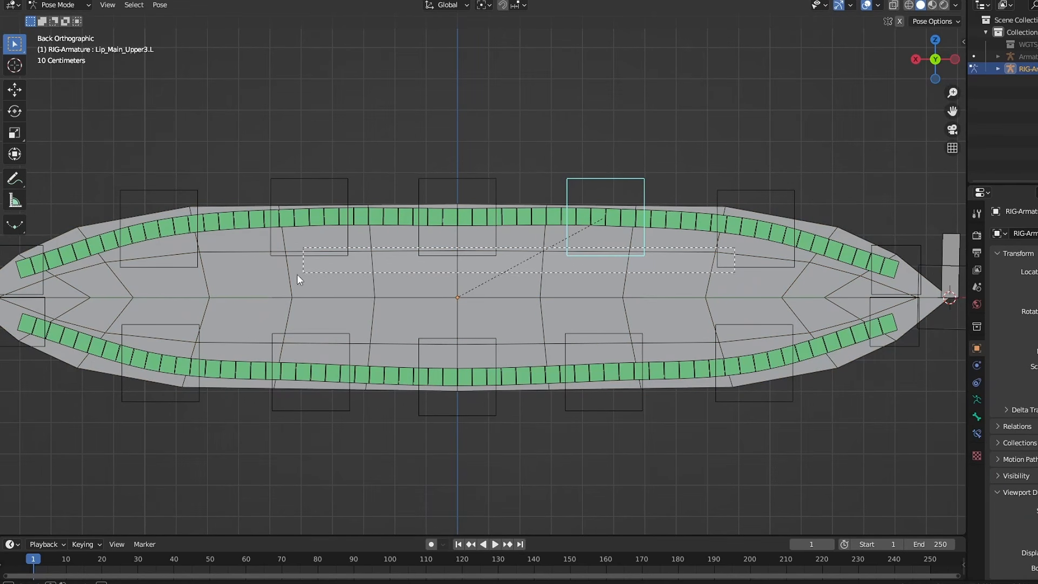
pyautogui.press('g')
pyautogui.press('z')
pyautogui.moveTo(297, 275); pyautogui.dragTo(652, 301)
pyautogui.click(206, 409)
pyautogui.press('g')
pyautogui.press('z')
pyautogui.click(652, 317)
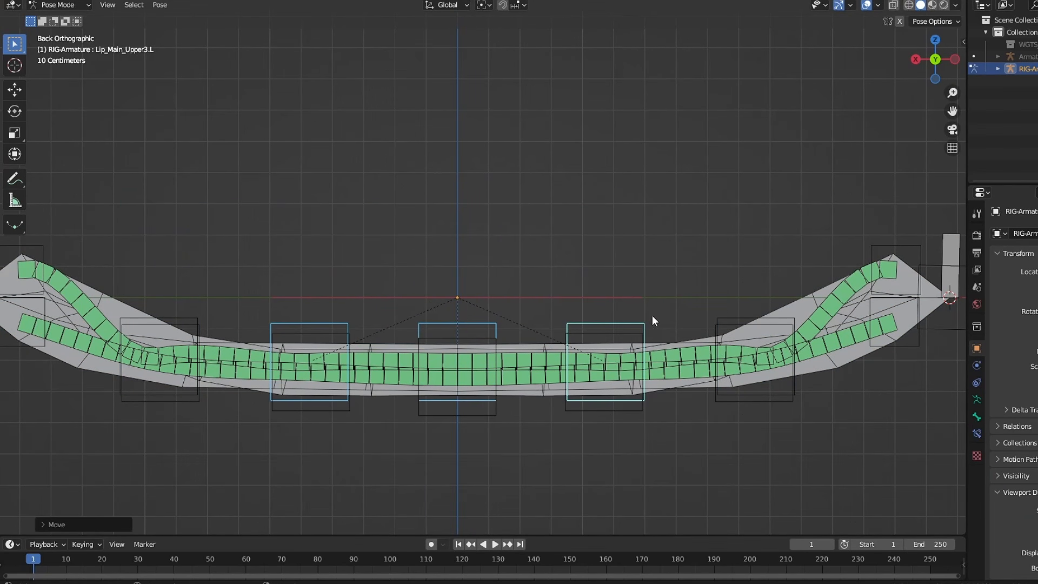
# - Try to adjust the central upper-lip controls along Z
pyautogui.moveTo(535, 302); pyautogui.dragTo(331, 328)
pyautogui.press('g')
pyautogui.press('z')
pyautogui.click(406, 317)
pyautogui.hotkey('ctrl', 'z')
pyautogui.hotkey('ctrl', 'z')
# - Fine-tune the three middle upper-lip controls along Z and lower the central one slightly to follow the lower lip
pyautogui.press('g')
pyautogui.press('z')
pyautogui.click(568, 296)
pyautogui.moveTo(529, 325)
pyautogui.mouseDown()
pyautogui.moveTo(351, 279)
pyautogui.moveTo(541, 328)
pyautogui.mouseUp()
pyautogui.press('g')
pyautogui.press('z')
# - Rotate the second upper and lower main controls on the .L side and shift them along Z to follow the lip curve
pyautogui.moveTo(682, 362); pyautogui.dragTo(778, 312)
pyautogui.press('r')
pyautogui.press('g')
pyautogui.press('z')
# - Lower and rotate Lip_Main_Upper1.L onto the lower lip, and rotate Lip_S.L to close the mouth corner
pyautogui.keyDown('shift'); pyautogui.moveTo(865, 303); pyautogui.dragTo(722, 314, button='middle'); pyautogui.keyUp('shift')
pyautogui.click(780, 287)
pyautogui.press('g')
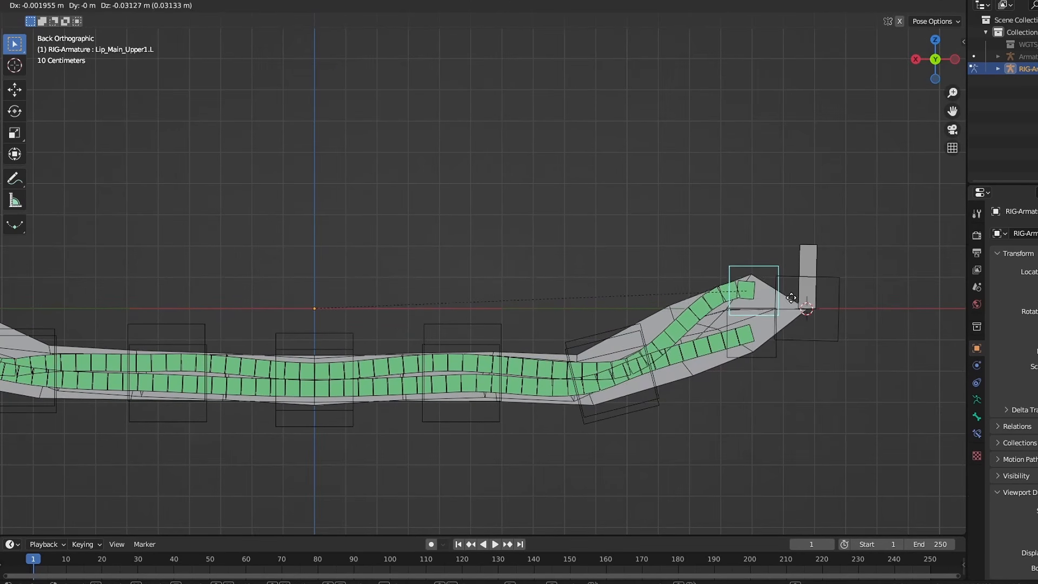
pyautogui.click(790, 329)
pyautogui.press('r')
pyautogui.click(817, 315)
pyautogui.press('r')
pyautogui.press('g')
# - Check the closed lip with the overlays hidden, then restore them and enable X-axis mirroring for posing
pyautogui.click(867, 5)
pyautogui.scroll(-2, 649, 275)
pyautogui.keyDown('shift'); pyautogui.moveTo(642, 275); pyautogui.dragTo(748, 264, button='middle'); pyautogui.keyUp('shift')
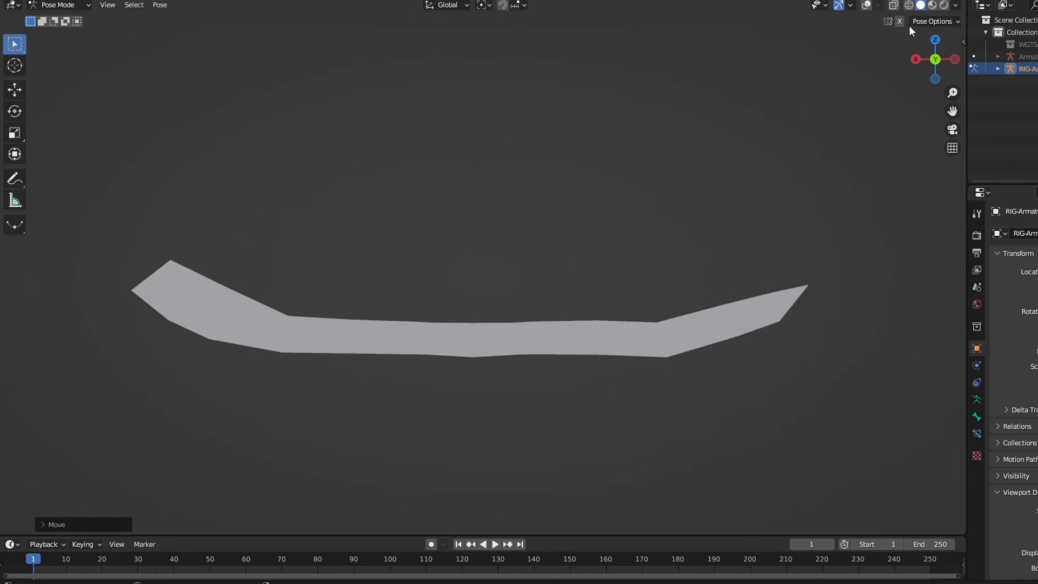
pyautogui.click(870, 5)
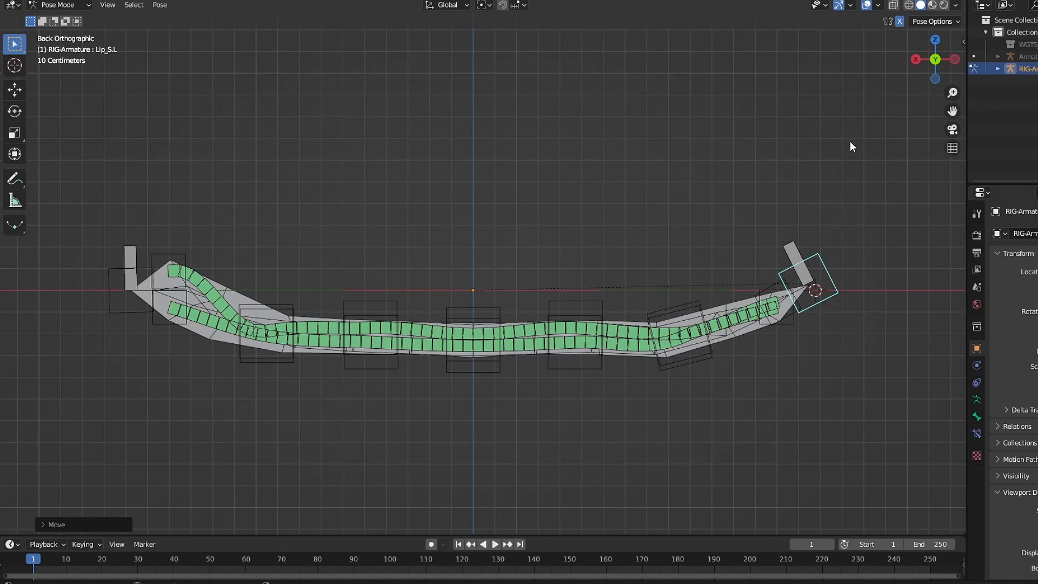
# - Nudge Lip_Main_Upper1.L and the second upper and lower control pair so their pose mirrors to the other side
pyautogui.click(778, 280)
pyautogui.press('g')
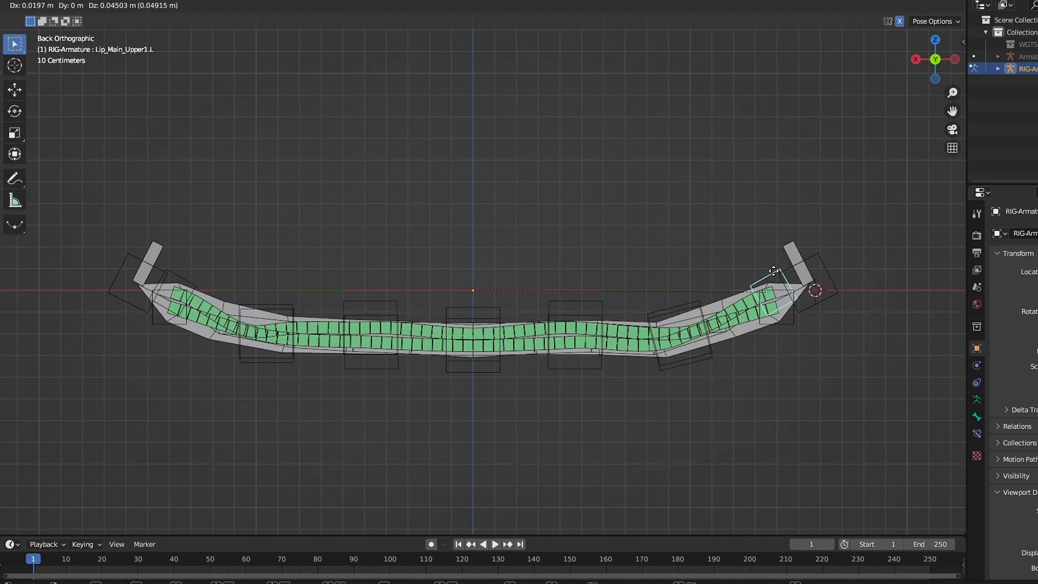
pyautogui.click(772, 274)
pyautogui.click(681, 316)
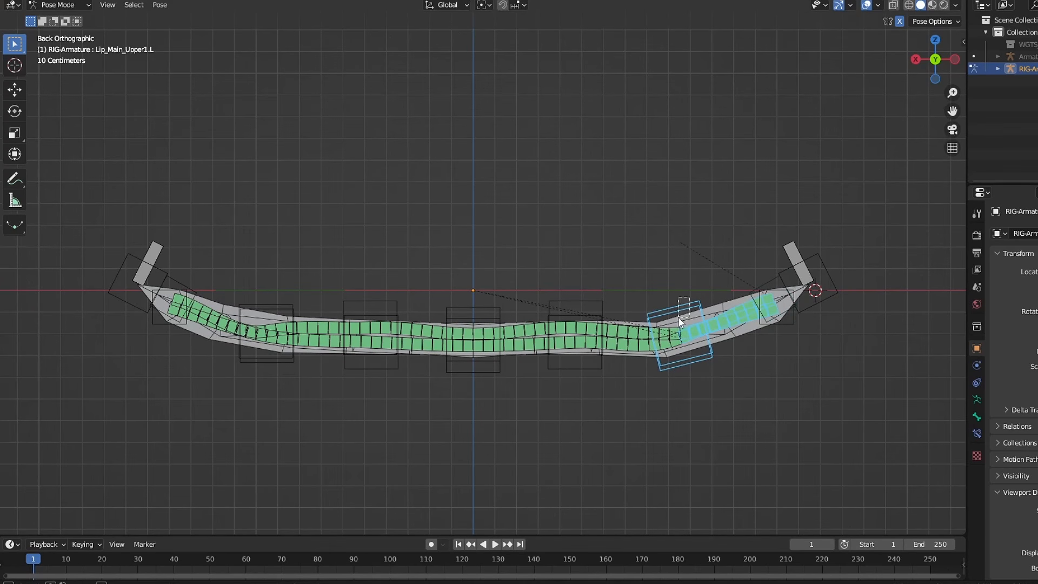
pyautogui.press('g')
pyautogui.click(678, 317)
# - Nudge the third upper and lower controls on the .L side and the central controls to even out the closed lip
pyautogui.moveTo(587, 311); pyautogui.dragTo(579, 313)
pyautogui.press('g')
pyautogui.click(579, 314)
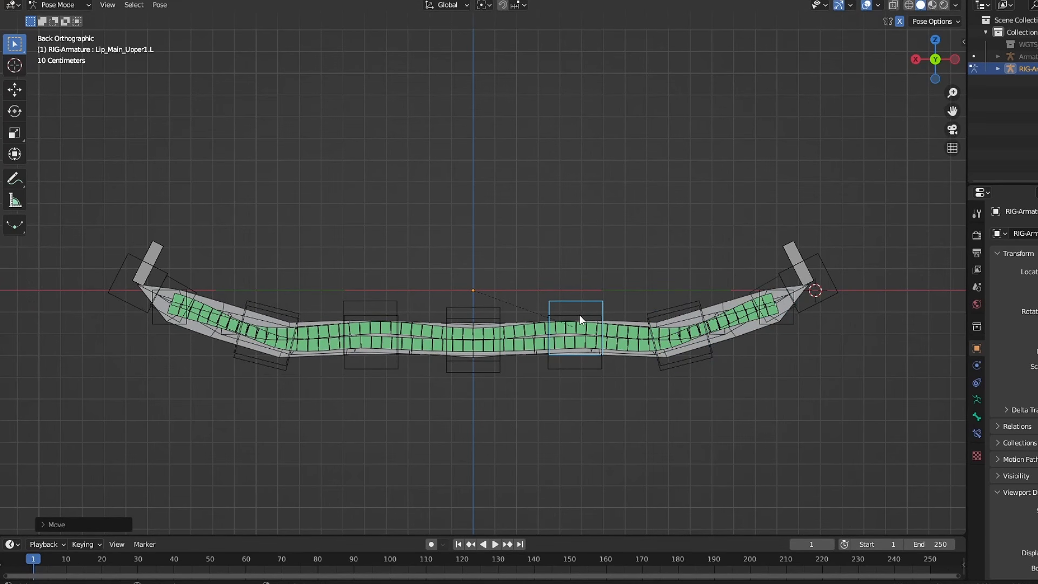
pyautogui.click(579, 314)
pyautogui.press('g')
pyautogui.click(586, 311)
pyautogui.moveTo(502, 303); pyautogui.dragTo(483, 328)
pyautogui.press('g')
pyautogui.click(485, 318)
# - Hide the deform-bone layer of RIG-Armature, and lower and rotate the middle lip controls into a downward curve
pyautogui.click(977, 399)
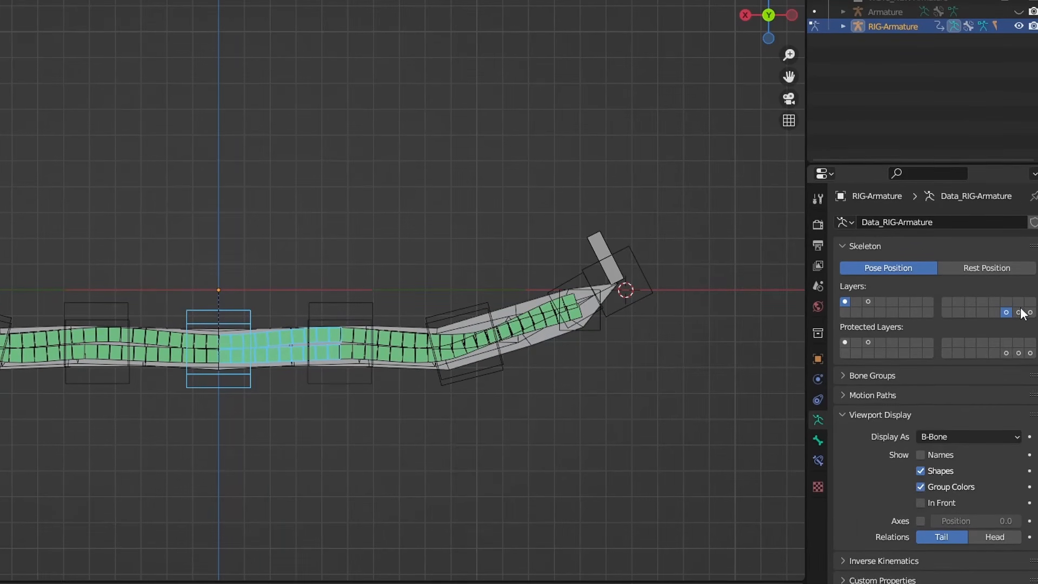
pyautogui.keyDown('shift'); pyautogui.click(1006, 312); pyautogui.keyUp('shift')
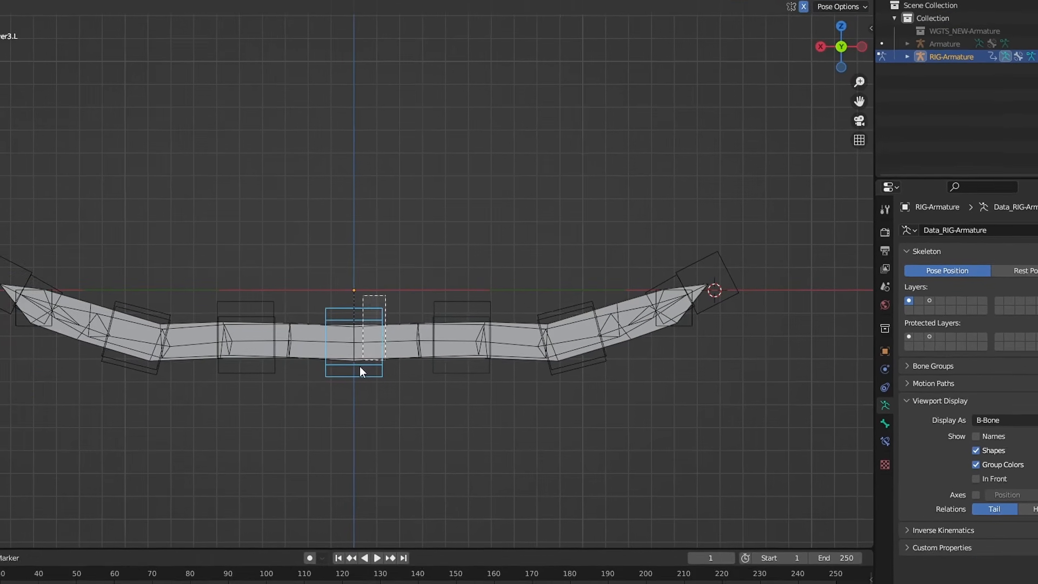
pyautogui.moveTo(523, 290); pyautogui.dragTo(525, 331)
pyautogui.press('r')
pyautogui.click(551, 373)
pyautogui.press('g')
pyautogui.click(561, 392)
pyautogui.press('g')
pyautogui.press('g')
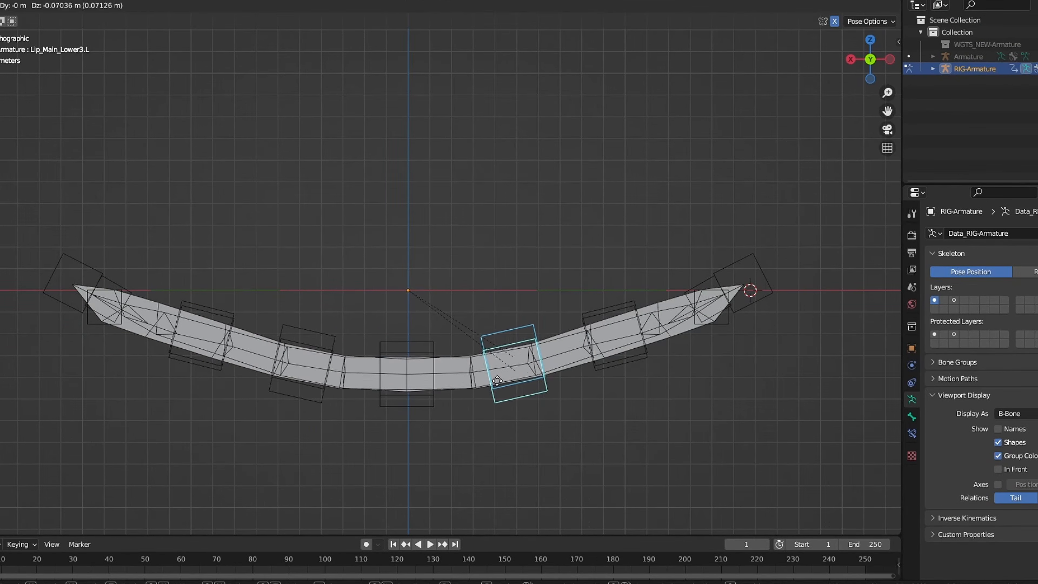
# - Move and rotate the second control pair and the corner controls on the .L side to continue the smile curve upward
pyautogui.press('g')
pyautogui.click(604, 373)
pyautogui.press('r')
pyautogui.click(624, 376)
pyautogui.moveTo(676, 373); pyautogui.dragTo(763, 289)
pyautogui.press('g')
pyautogui.click(726, 320)
pyautogui.press('r')
pyautogui.click(739, 307)
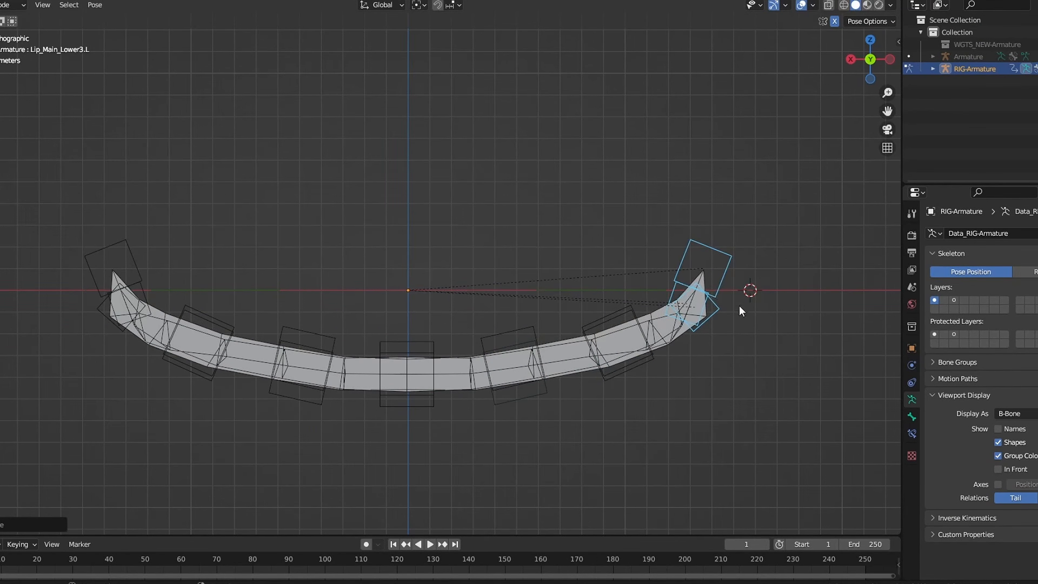
# - Raise the lip-corner controls slightly while checking the smile shape with overlays hidden, and restore the overlays
pyautogui.click(801, 5)
pyautogui.keyDown('shift'); pyautogui.moveTo(602, 304); pyautogui.dragTo(622, 288, button='middle'); pyautogui.keyUp('shift')
pyautogui.click(669, 267)
pyautogui.click(805, 6)
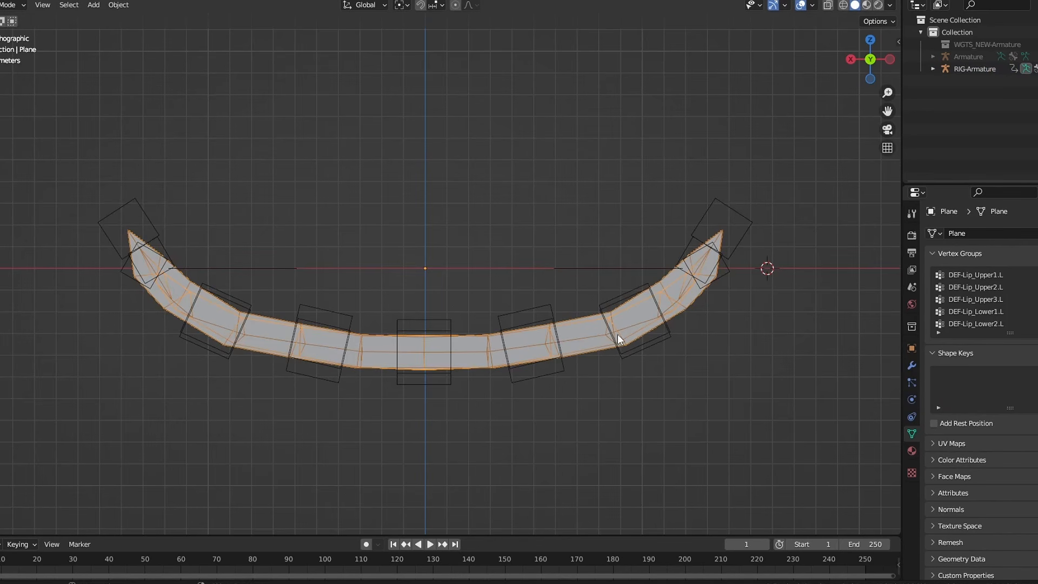
# - Add a level 2 Subdivision Surface to the lip mesh
pyautogui.scroll(2, 618, 335)
pyautogui.hotkey('ctrl', '2')
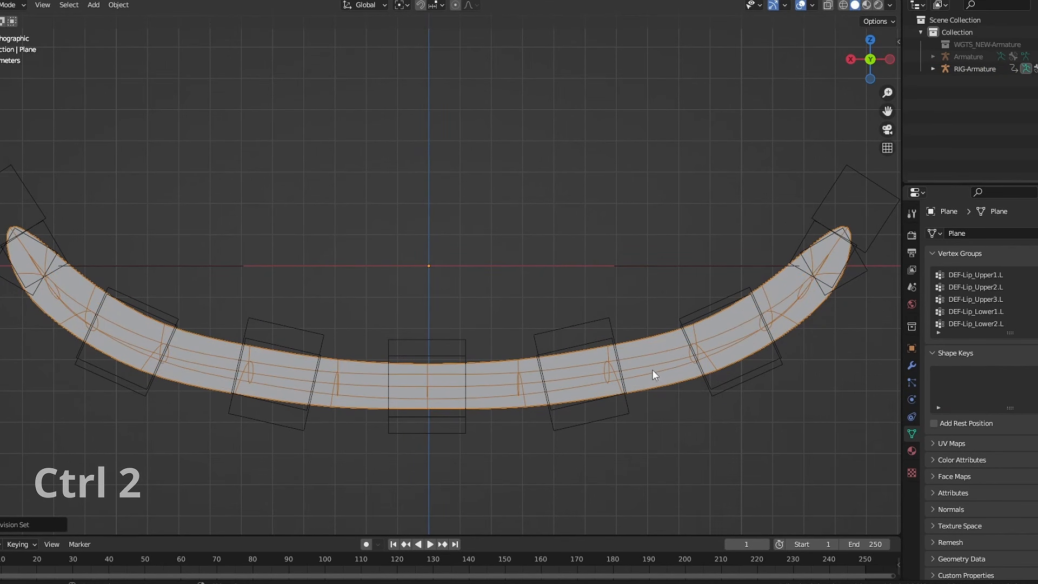
pyautogui.click(586, 322)
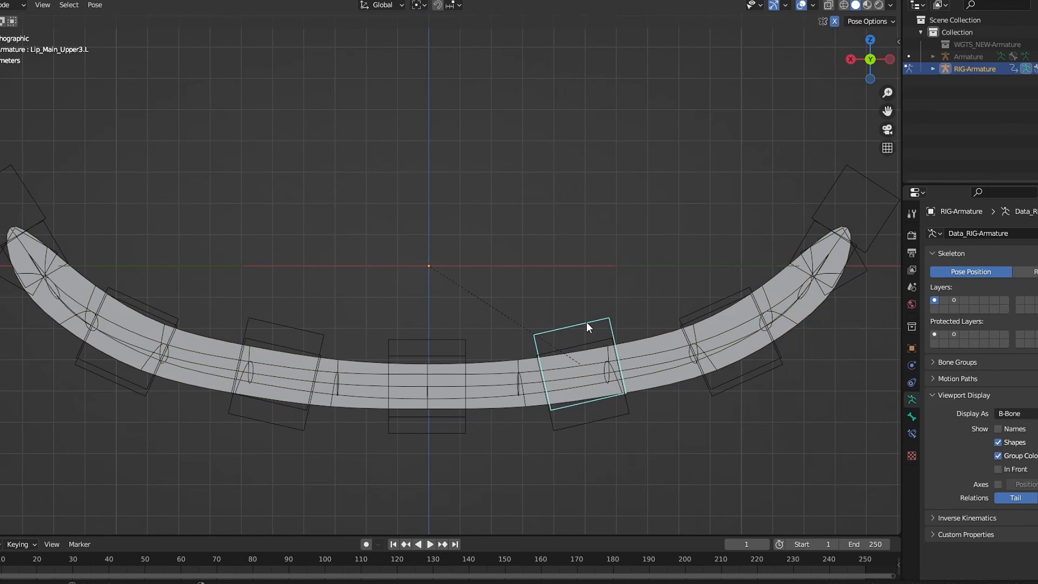
# - Open the lip mesh's modifier stack, collapse the Mirror, Armature and Subdivision modifiers, and make Armature the active one
pyautogui.click(755, 332)
pyautogui.click(912, 365)
pyautogui.scroll(-1, 957, 411)
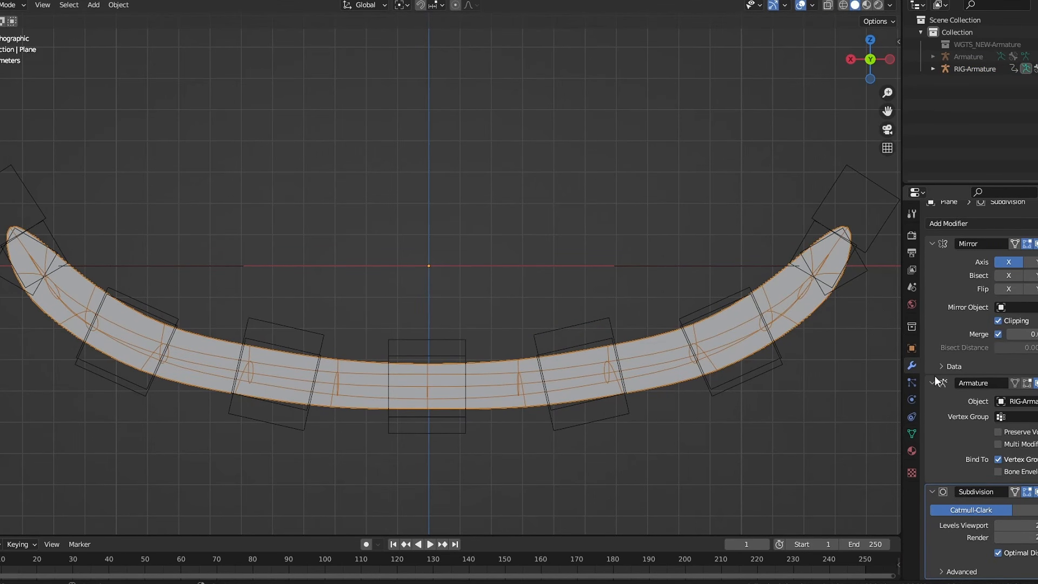
pyautogui.moveTo(933, 382); pyautogui.dragTo(932, 407)
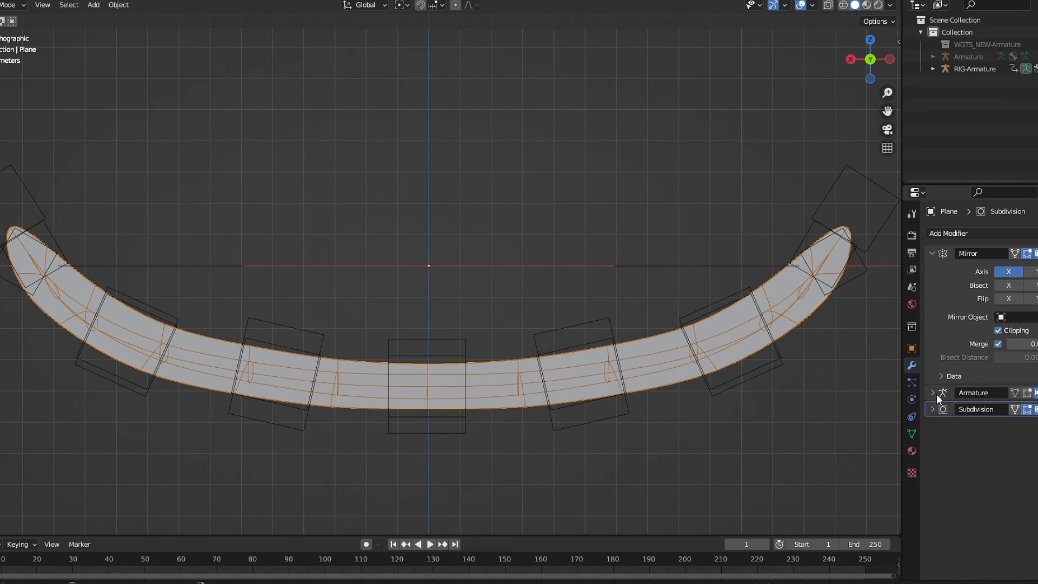
pyautogui.click(932, 254)
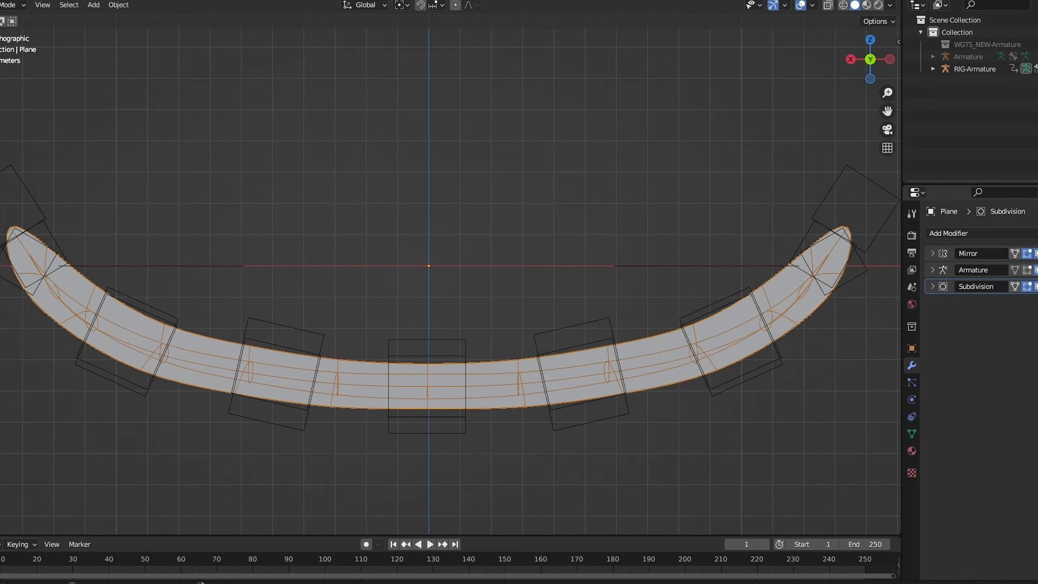
pyautogui.moveTo(1036, 254)
pyautogui.mouseDown()
pyautogui.moveTo(1036, 295)
pyautogui.moveTo(1036, 249)
pyautogui.moveTo(1036, 288)
pyautogui.moveTo(1036, 270)
pyautogui.mouseUp()
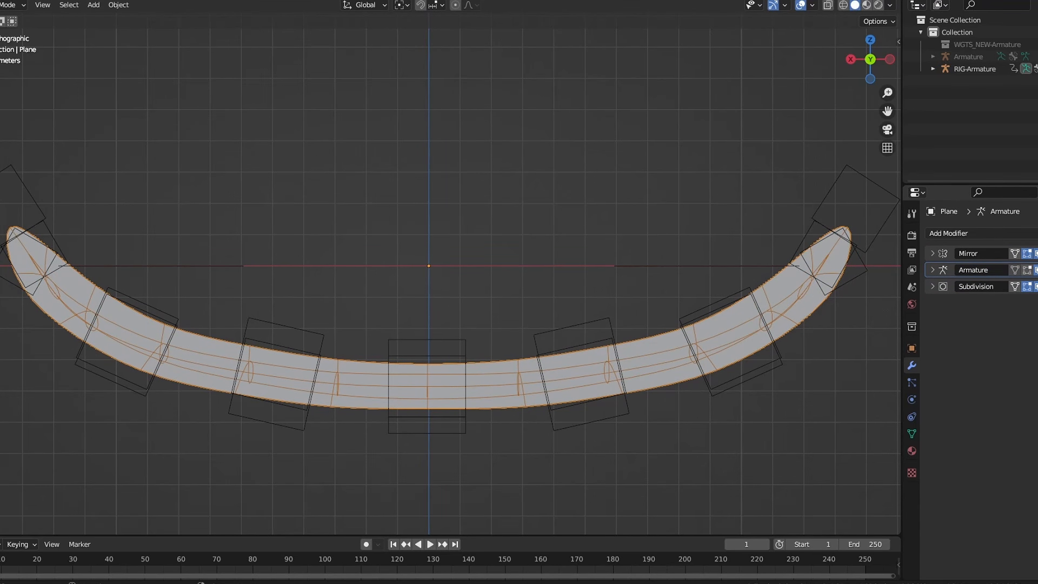
# - Go to frame 0 and give the lip mesh a new material with a black base color (Value 0)
pyautogui.press('Left')
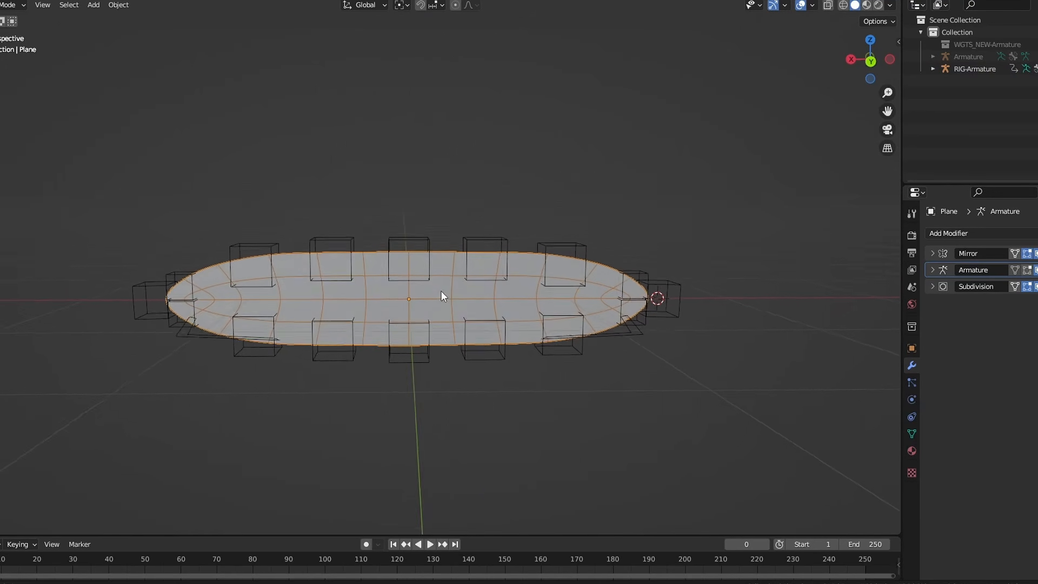
pyautogui.moveTo(441, 290); pyautogui.dragTo(475, 271, button='middle')
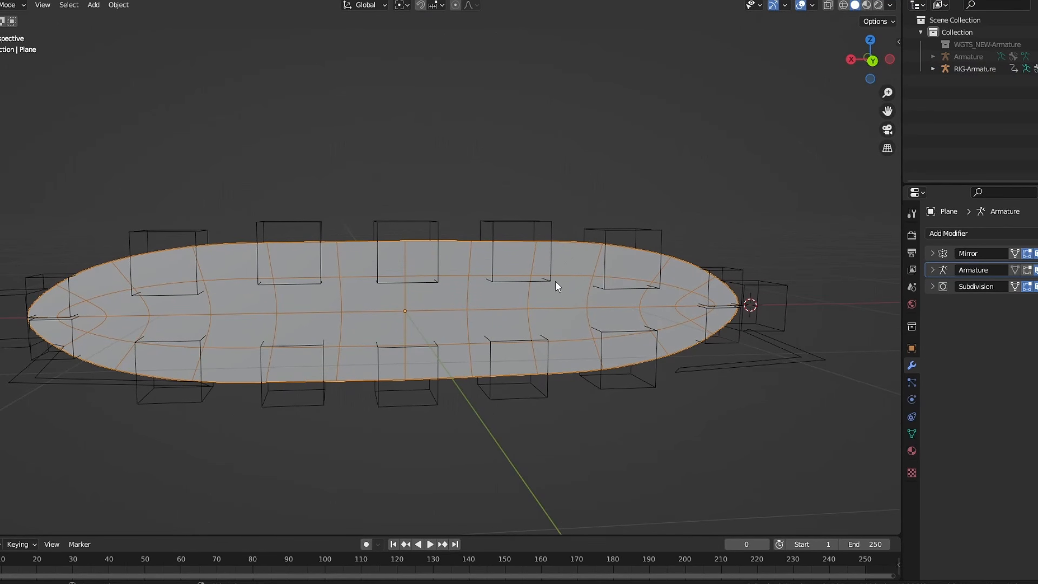
pyautogui.click(912, 452)
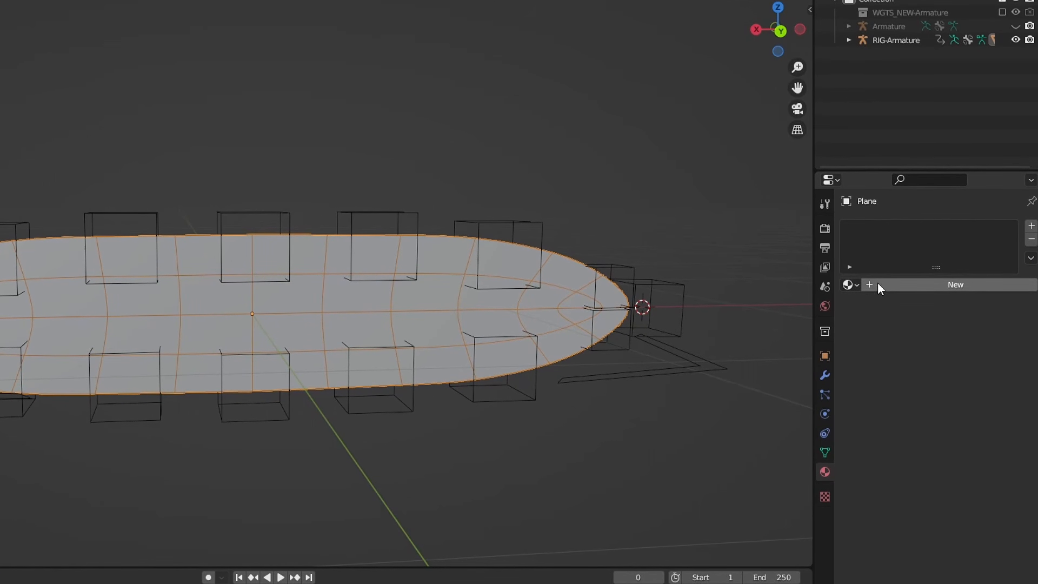
pyautogui.click(912, 285)
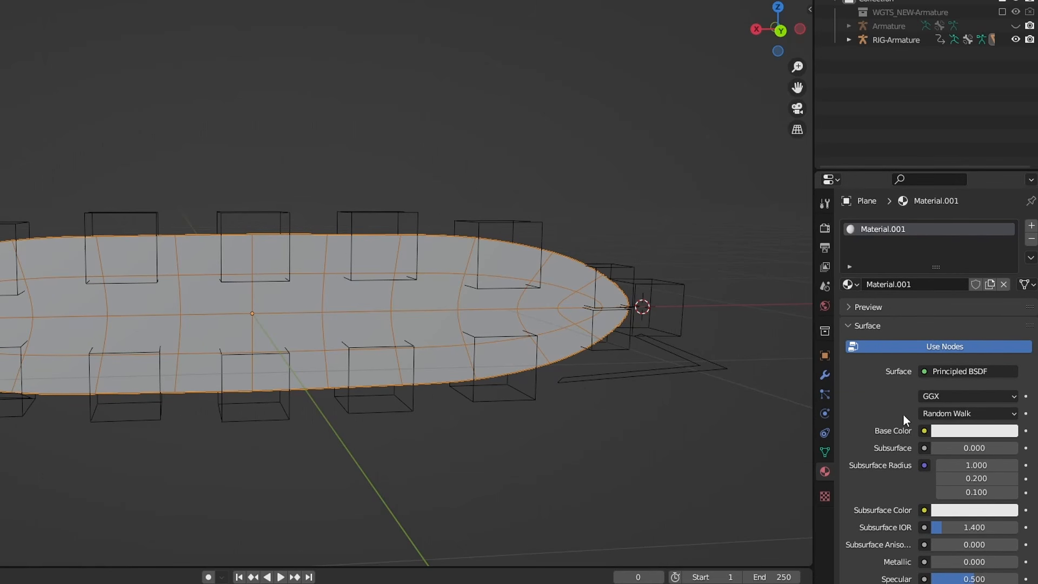
pyautogui.scroll(-2, 904, 414)
pyautogui.click(953, 403)
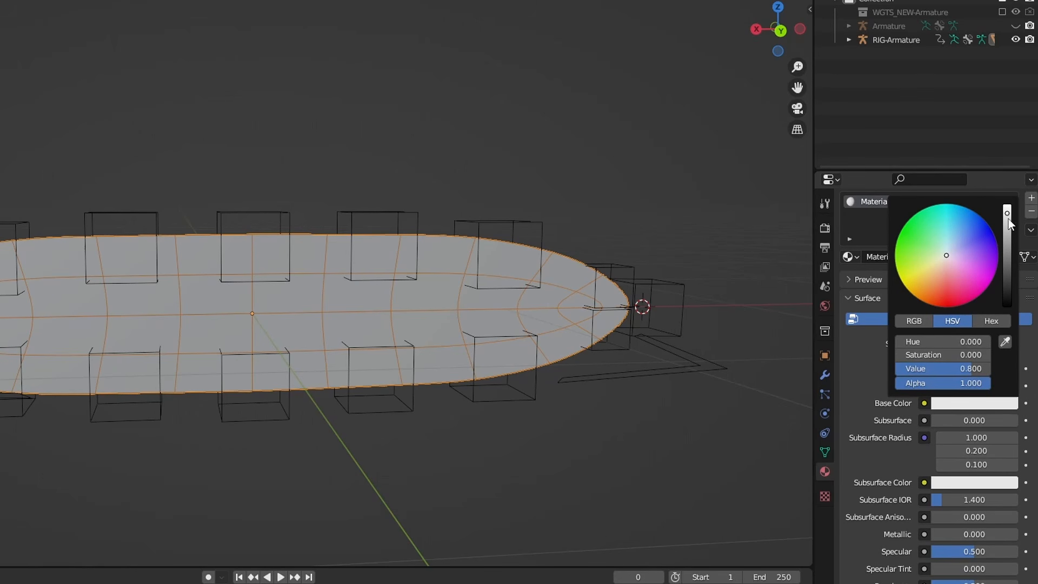
pyautogui.moveTo(1007, 217); pyautogui.dragTo(1007, 302)
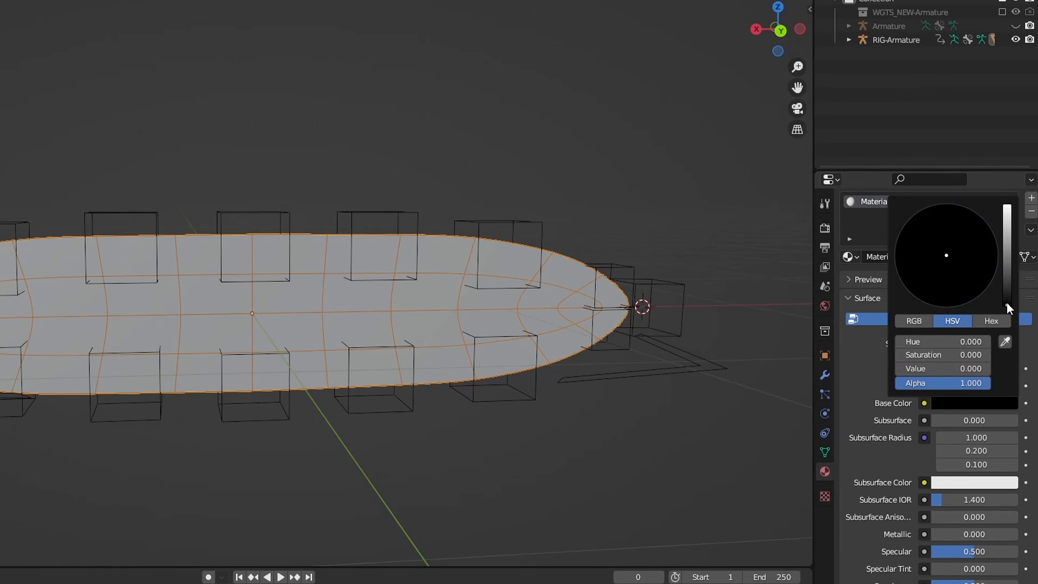
# - Show the viewport in Material Preview shading with the overlays hidden
pyautogui.moveTo(416, 315); pyautogui.dragTo(345, 302, button='middle')
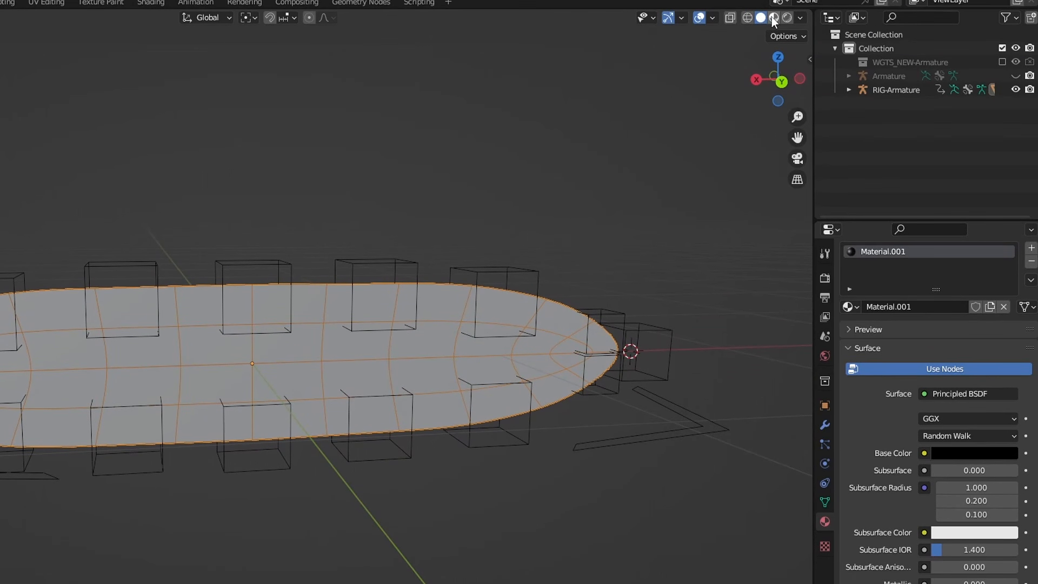
pyautogui.click(774, 17)
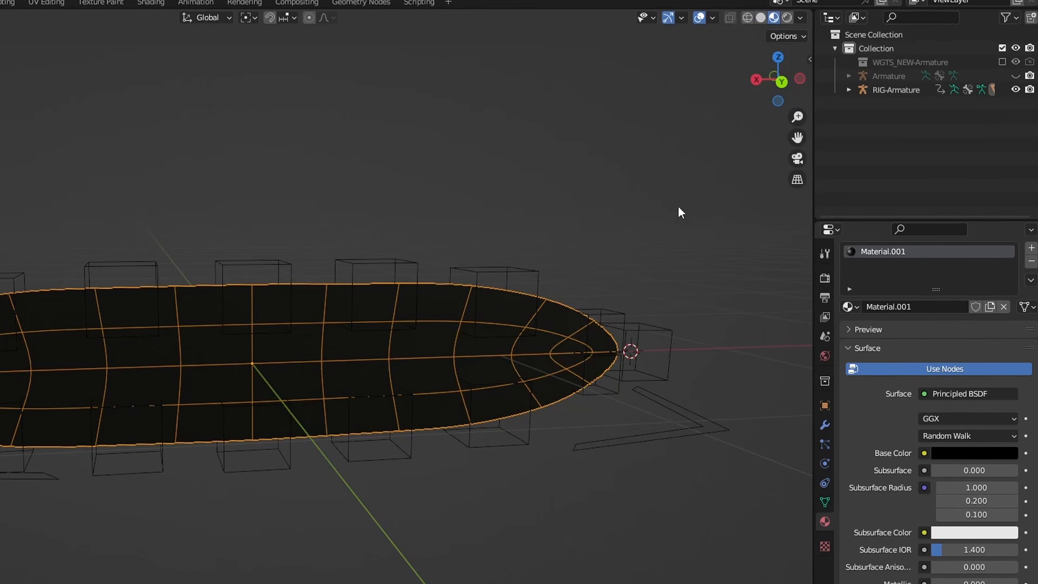
pyautogui.moveTo(679, 209); pyautogui.dragTo(637, 179, button='middle')
pyautogui.click(700, 17)
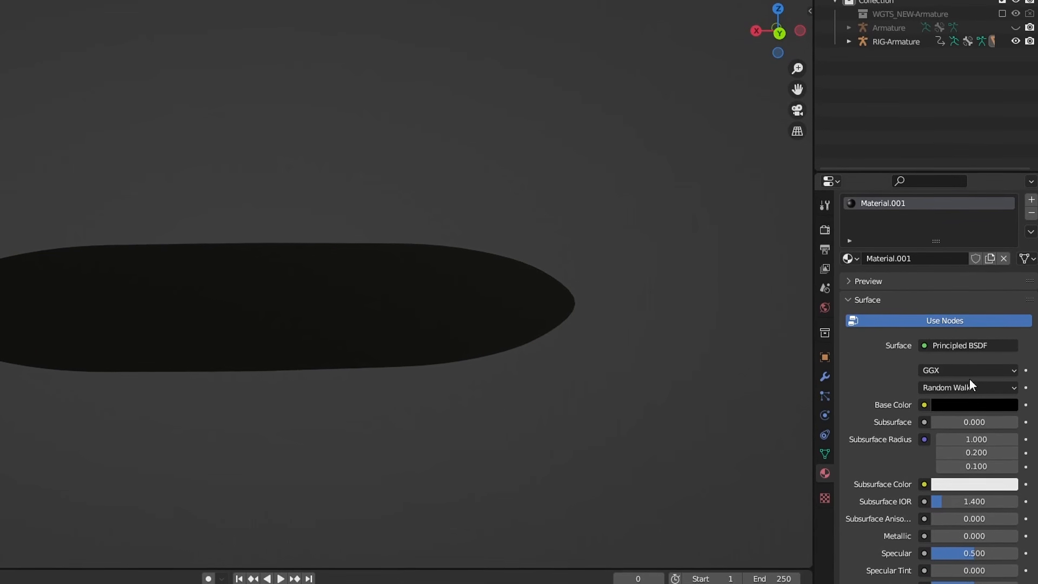
# - Set the lip material's Specular to 0 and Roughness to 1, and restore the viewport overlays
pyautogui.click(969, 452)
pyautogui.moveTo(1009, 285); pyautogui.dragTo(1008, 314)
pyautogui.scroll(-5, 876, 486)
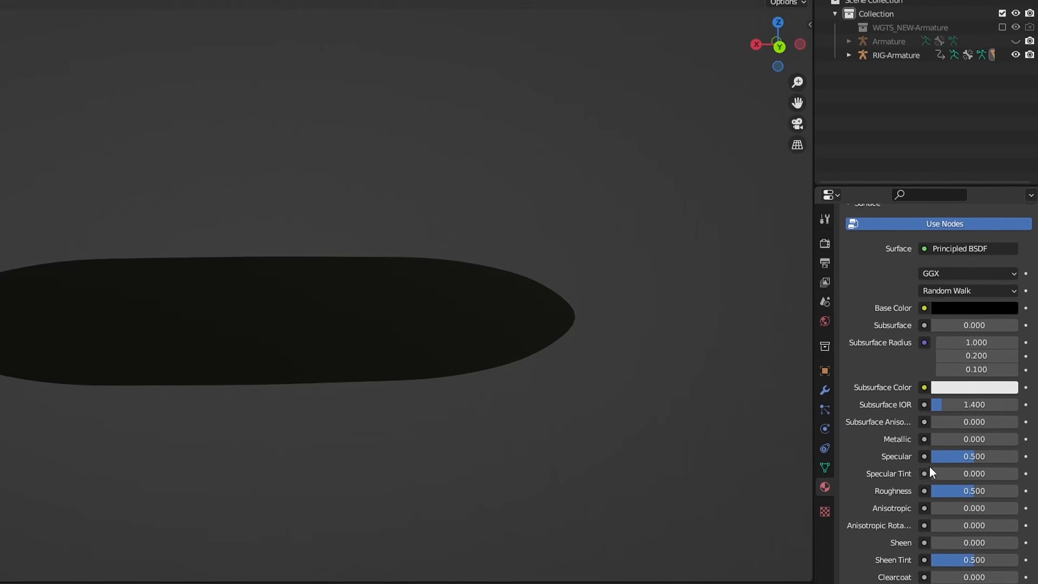
pyautogui.moveTo(569, 400); pyautogui.dragTo(519, 393, button='middle')
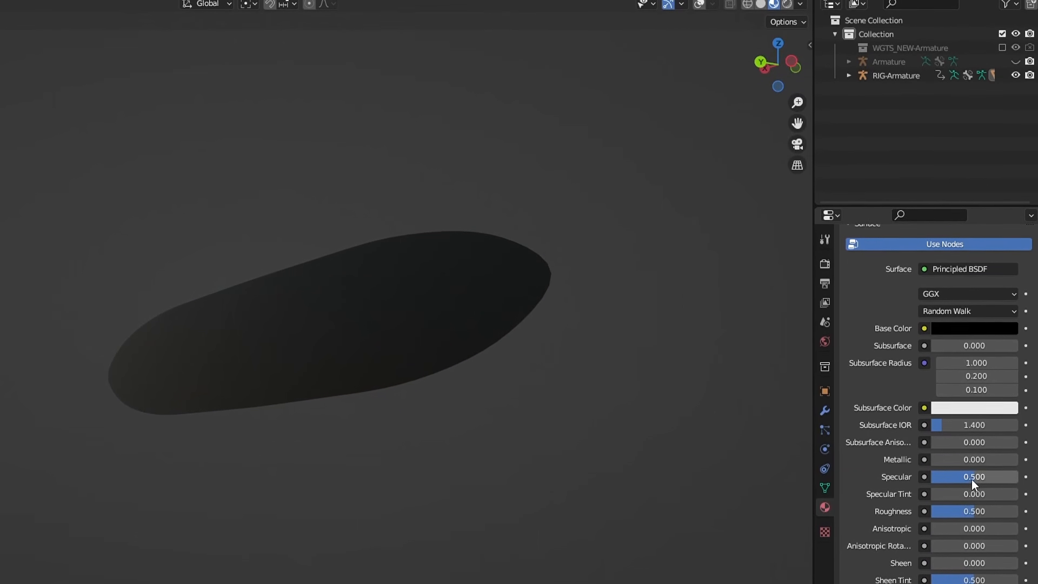
pyautogui.moveTo(973, 480); pyautogui.dragTo(1018, 526)
pyautogui.moveTo(613, 357); pyautogui.dragTo(589, 283, button='middle')
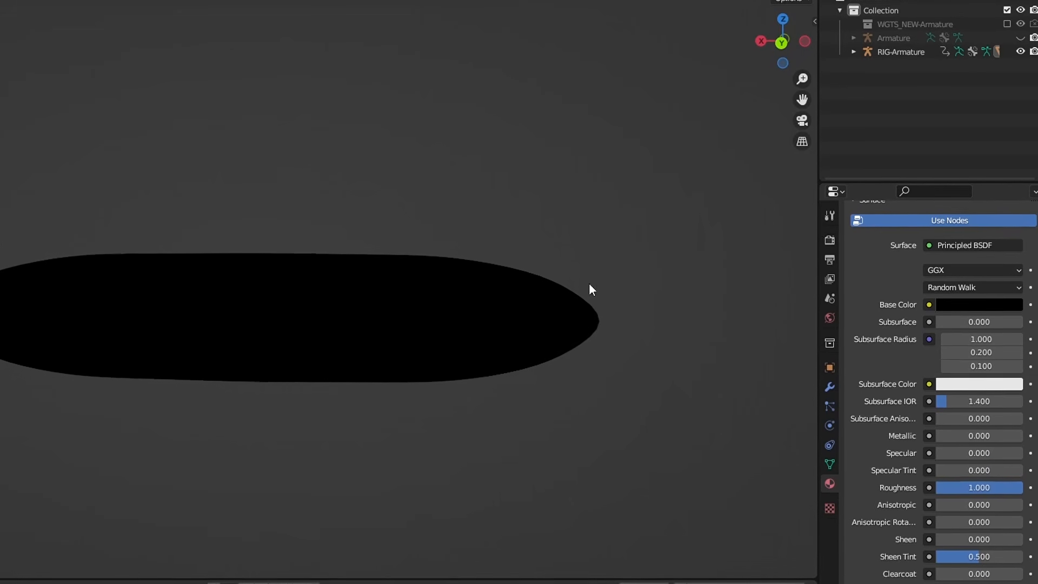
pyautogui.hotkey('shift', 'alt', 'z')
pyautogui.scroll(1, 517, 266)
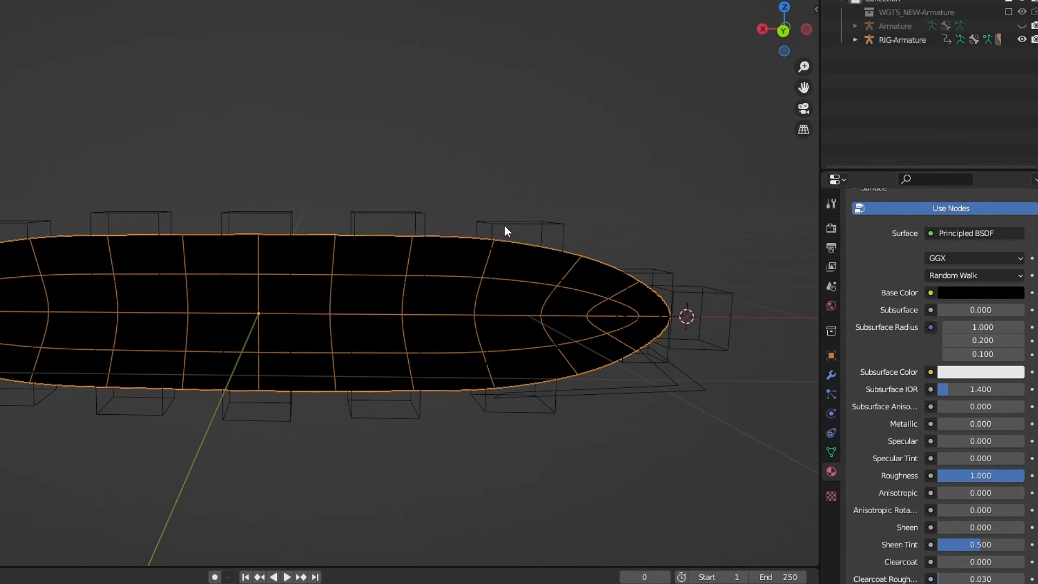
# - Select the lip rig's upper controls and move them upward to test the opening of the mouth
pyautogui.click(511, 222)
pyautogui.click(527, 219)
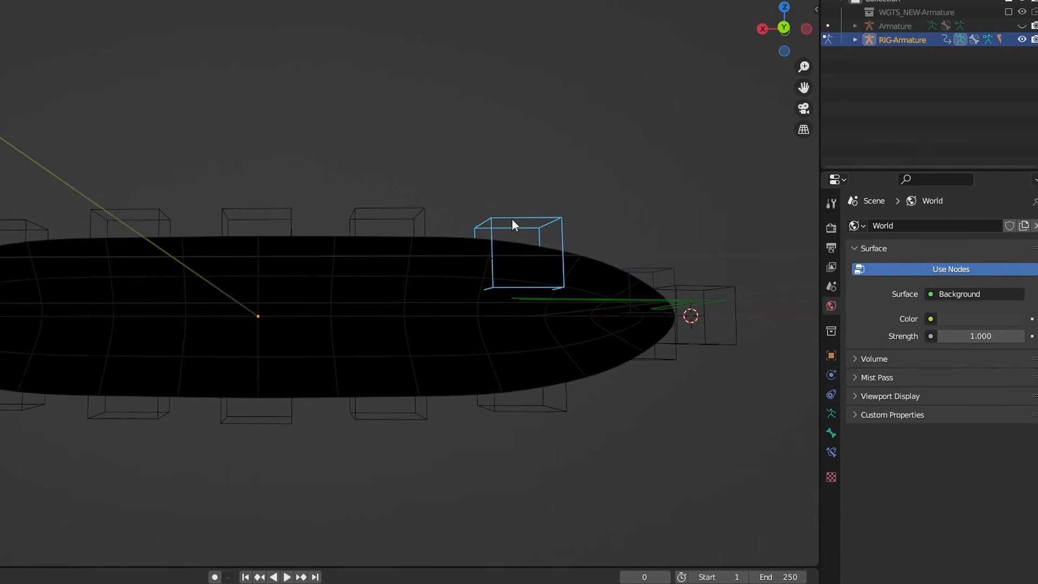
pyautogui.press('g')
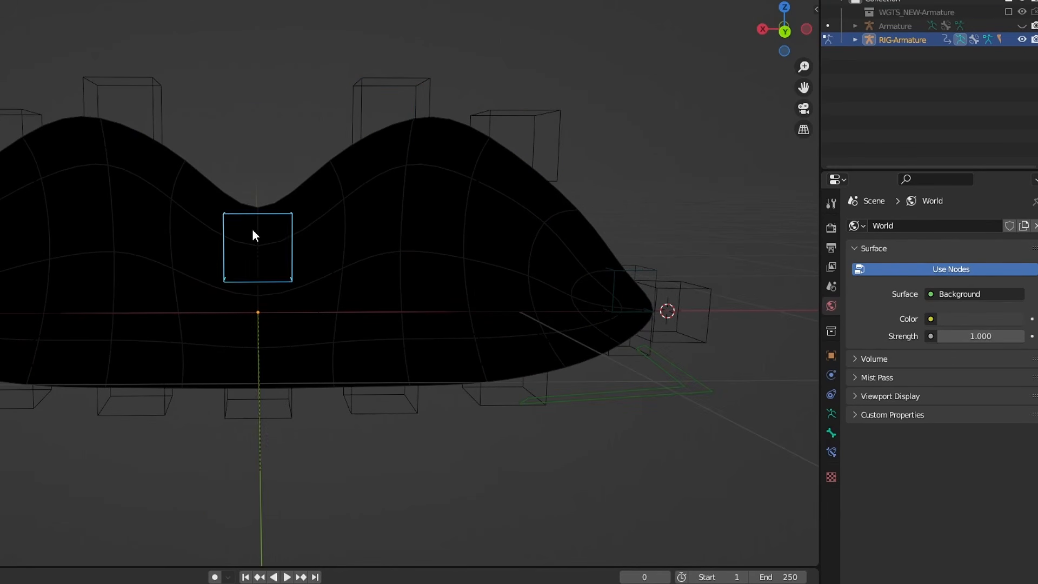
# - Select the lip-corner controls on one side and rotate and move them downward to test the corner deformation
pyautogui.moveTo(713, 255); pyautogui.dragTo(637, 312)
pyautogui.scroll(-1, 637, 312)
pyautogui.moveTo(638, 311); pyautogui.dragTo(647, 277, button='middle')
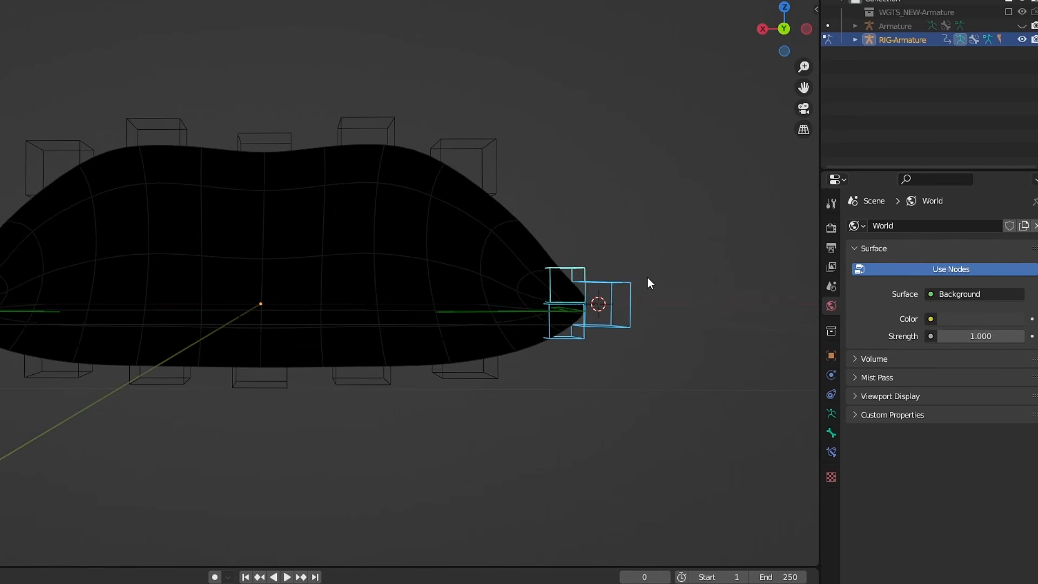
pyautogui.press('r')
pyautogui.click(651, 317)
pyautogui.press('g')
pyautogui.click(638, 409)
pyautogui.press('r')
pyautogui.click(592, 430)
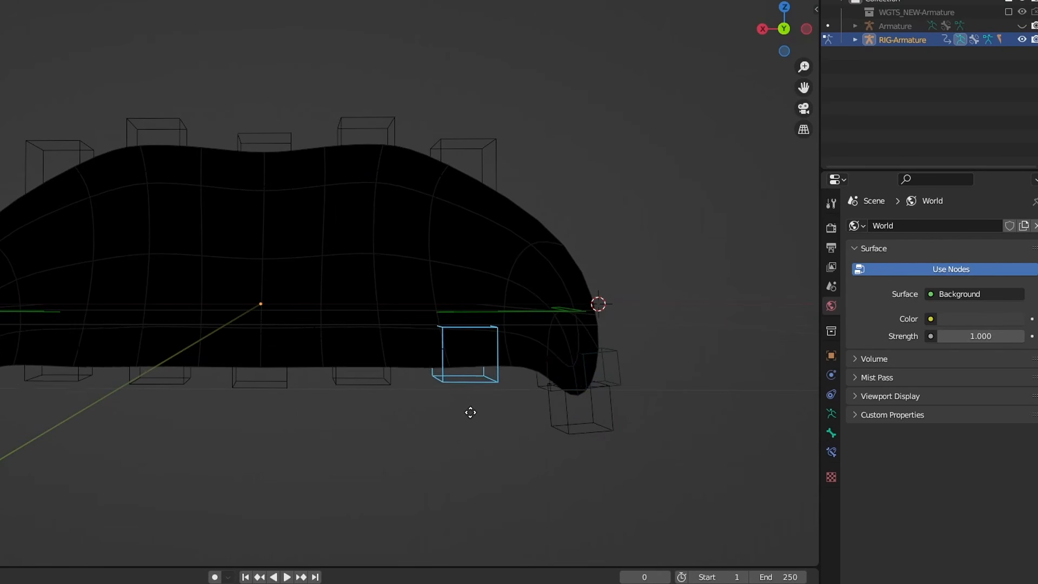
# - Move the lower lip controls downward, including the middle one, to test the lower lip
pyautogui.click(375, 374)
pyautogui.press('g')
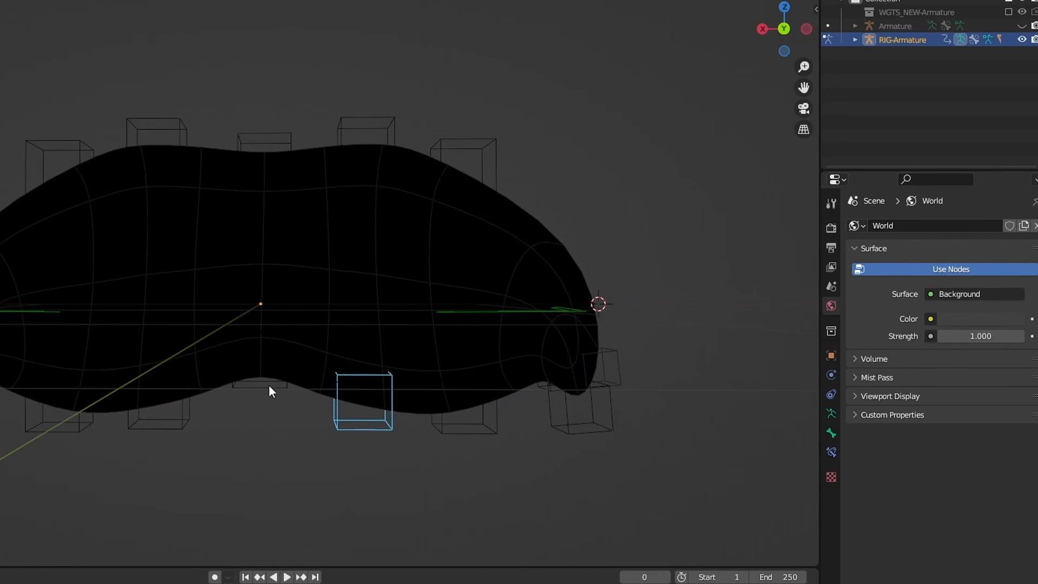
pyautogui.click(269, 386)
pyautogui.press('g')
pyautogui.click(241, 472)
# - Clear the location and rotation of all lip controls
pyautogui.moveTo(251, 403); pyautogui.dragTo(296, 430, button='middle')
pyautogui.moveTo(294, 344); pyautogui.dragTo(265, 319, button='middle')
pyautogui.press('a')
pyautogui.hotkey('alt', 'g')
pyautogui.hotkey('alt', 'r')
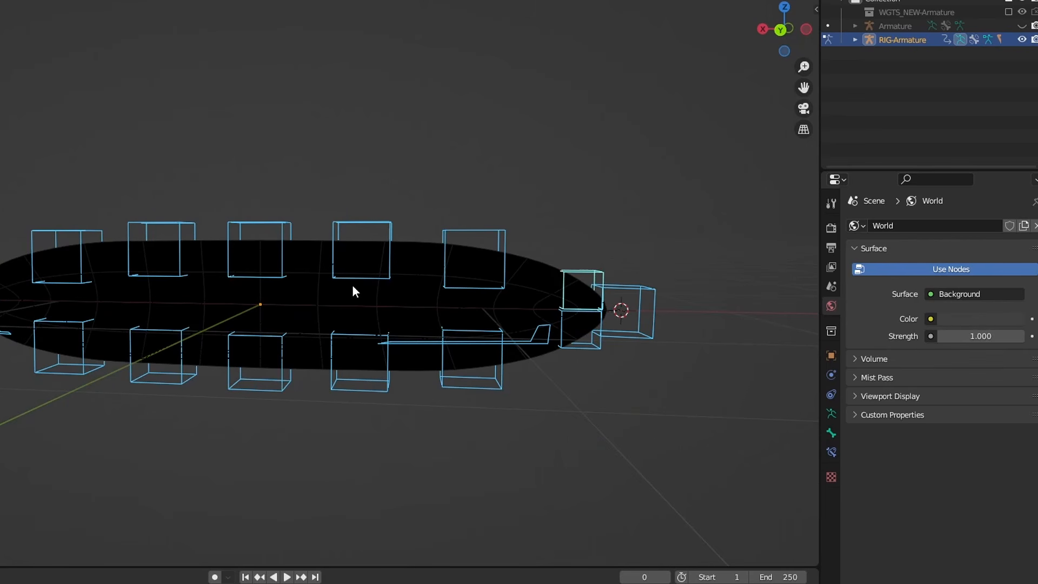
pyautogui.moveTo(353, 285); pyautogui.dragTo(373, 301, button='middle')
pyautogui.moveTo(513, 336); pyautogui.dragTo(533, 312, button='middle')
# - Leave Pose Mode and select the lip mesh in front of the character
pyautogui.hotkey('ctrl', 'Tab')
pyautogui.click(413, 310)
pyautogui.moveTo(413, 310); pyautogui.dragTo(333, 215, button='middle')
pyautogui.click(377, 226)
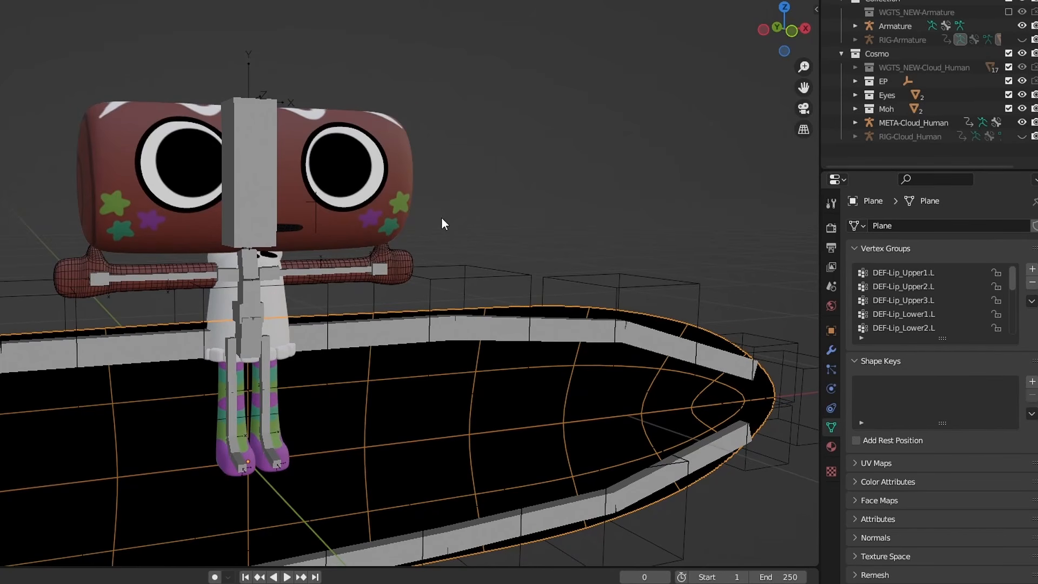
pyautogui.moveTo(443, 219); pyautogui.dragTo(446, 374, button='middle')
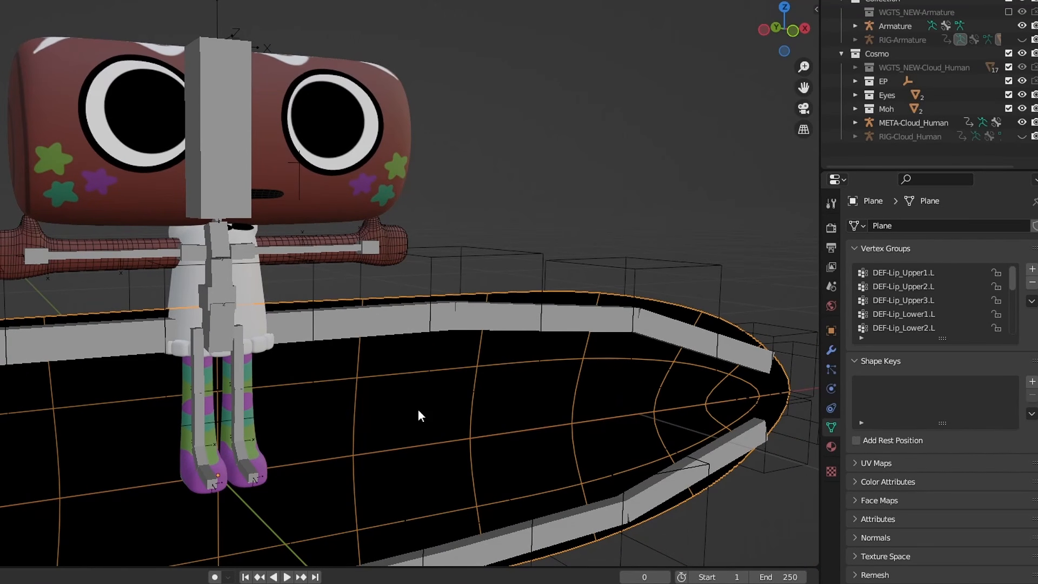
# - Select the lip metarig Armature and, in side view, scale it down and move it in front of the character's face
pyautogui.click(476, 256)
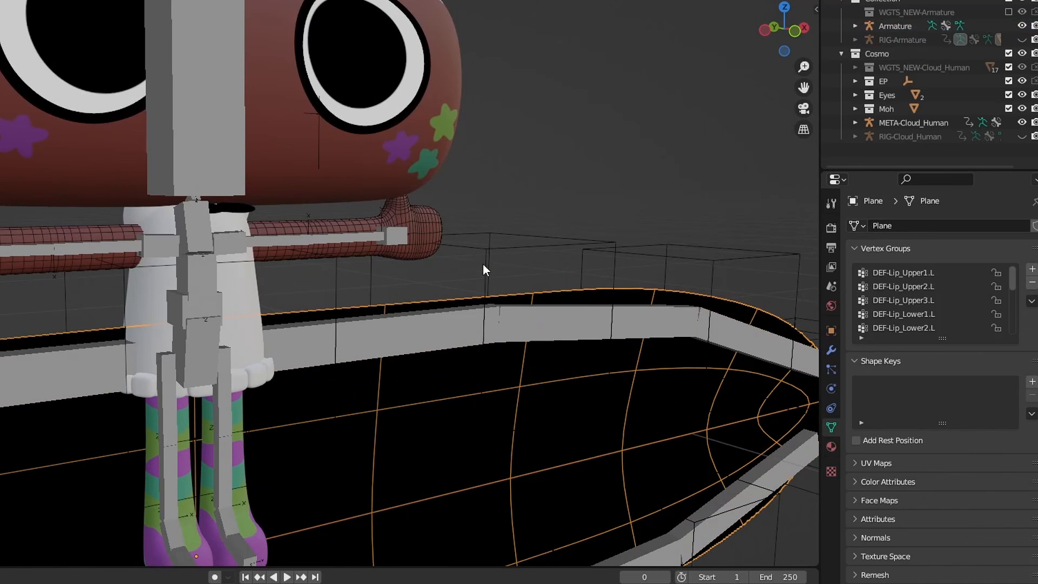
pyautogui.click(489, 252)
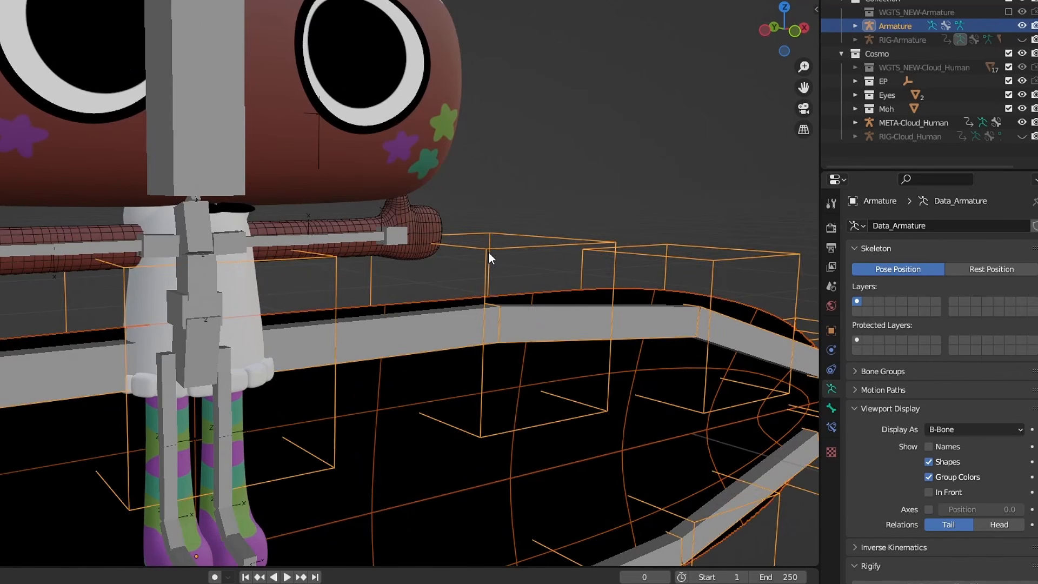
pyautogui.scroll(-2, 497, 261)
pyautogui.moveTo(498, 261); pyautogui.dragTo(652, 128, button='middle')
pyautogui.click(763, 38)
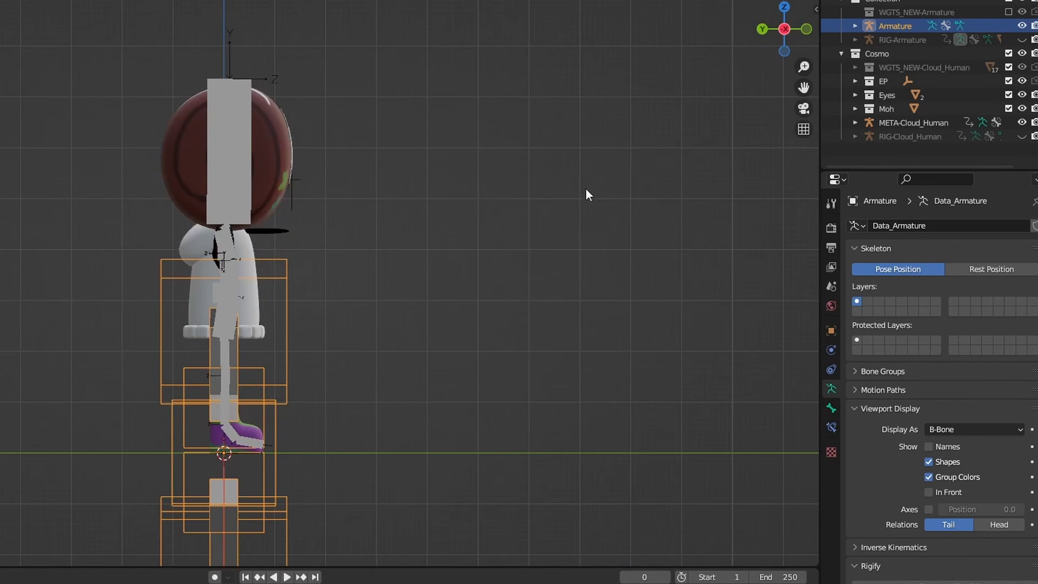
pyautogui.press('s')
pyautogui.click(389, 209)
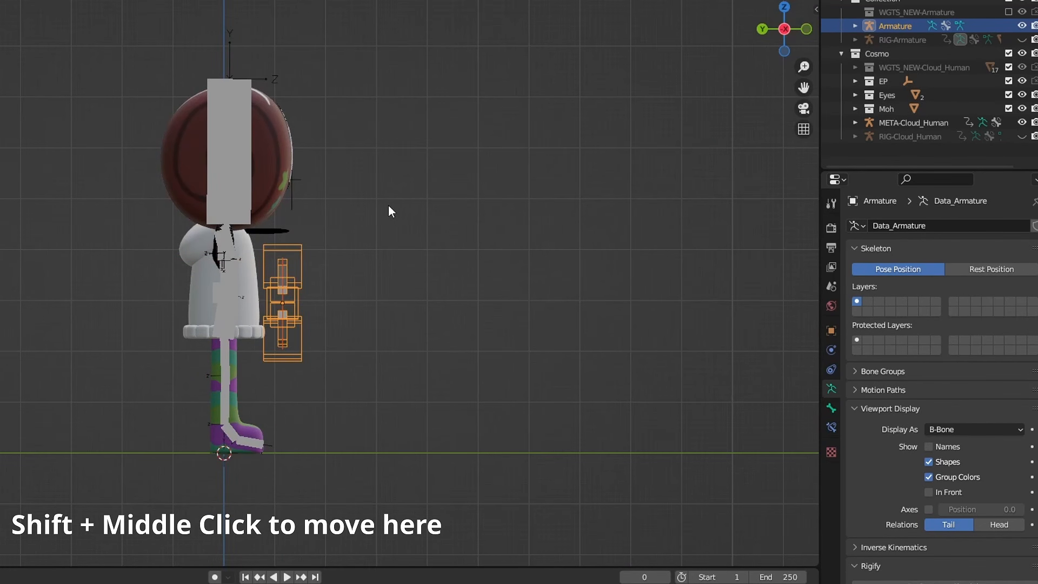
pyautogui.scroll(4, 388, 243)
pyautogui.press('g')
pyautogui.click(418, 159)
# - Scale the lip metarig down further, rotate it to match the slope of the face, and move it closer to the surface
pyautogui.keyDown('shift'); pyautogui.moveTo(490, 166); pyautogui.dragTo(448, 171, button='middle'); pyautogui.keyUp('shift')
pyautogui.scroll(3, 448, 171)
pyautogui.press('s')
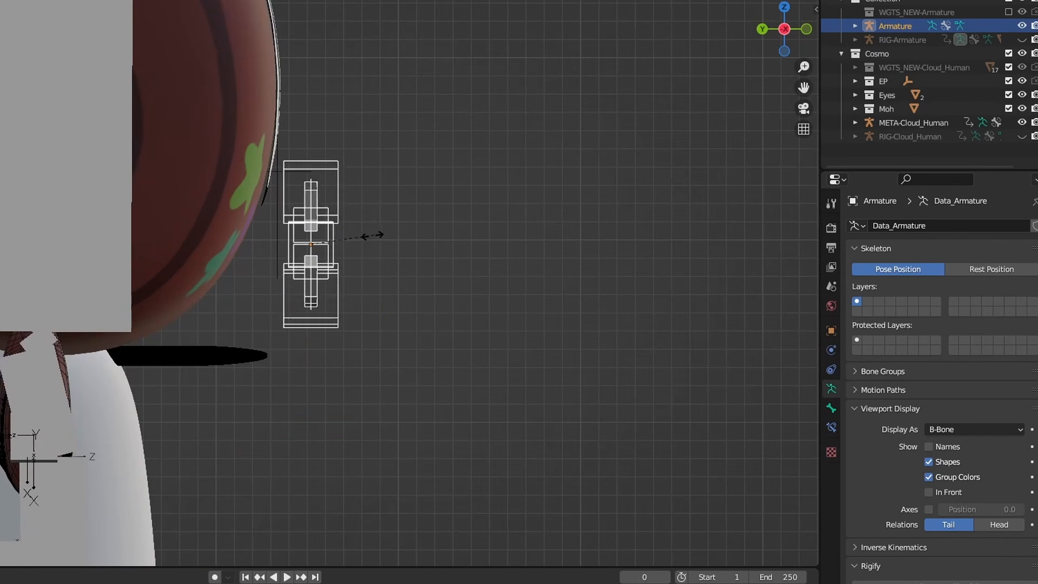
pyautogui.click(359, 236)
pyautogui.press('r')
pyautogui.click(405, 221)
pyautogui.press('g')
pyautogui.click(367, 212)
# - Shrink the lip metarig once more and seat it against the lower front of the head
pyautogui.keyDown('shift'); pyautogui.moveTo(367, 212); pyautogui.dragTo(365, 222, button='middle'); pyautogui.keyUp('shift')
pyautogui.scroll(4, 365, 222)
pyautogui.press('s')
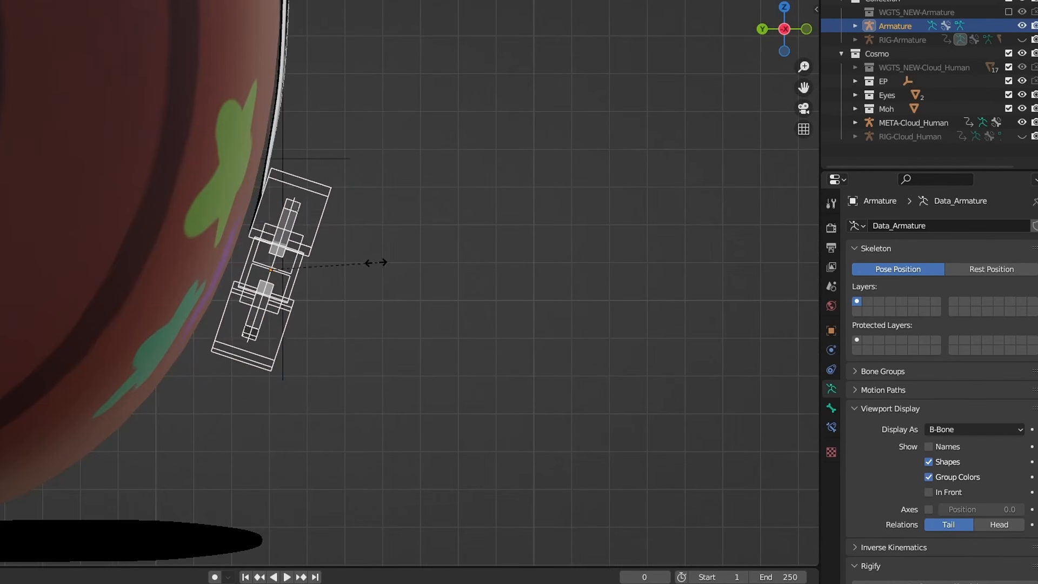
pyautogui.click(329, 262)
pyautogui.press('g')
pyautogui.click(289, 282)
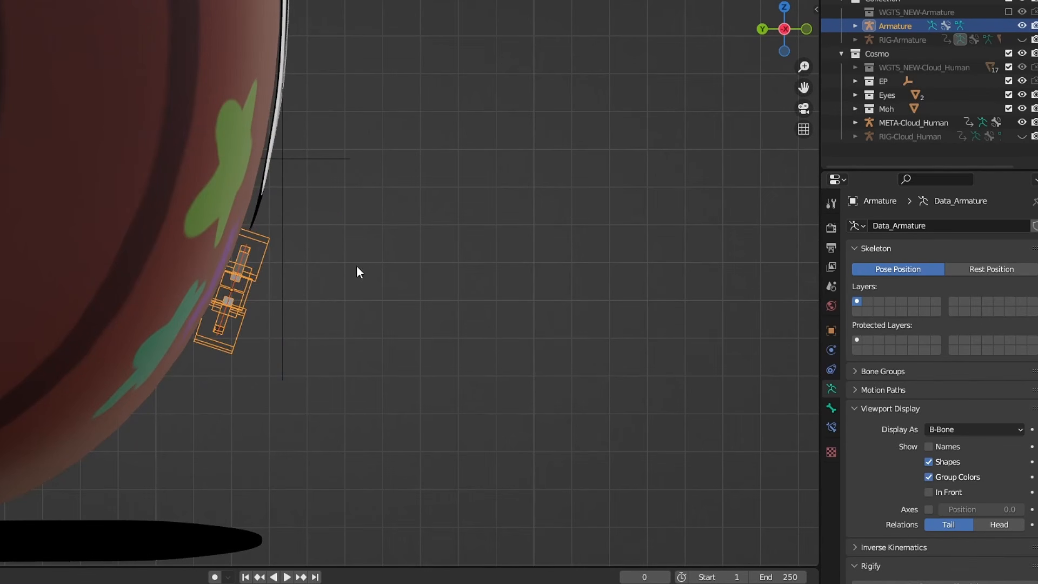
pyautogui.click(316, 289)
# - Scale the lip metarig up to suit the face in front view, with overlays hidden during the adjustment
pyautogui.moveTo(316, 289); pyautogui.dragTo(295, 266, button='middle')
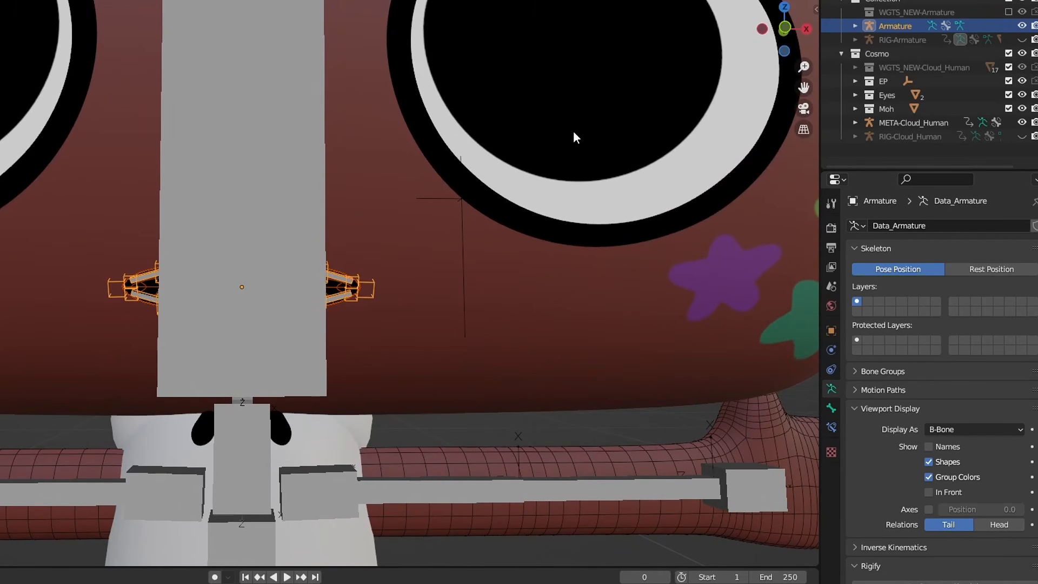
pyautogui.hotkey('alt', 'shift', 'z')
pyautogui.press('s')
pyautogui.scroll(1, 444, 216)
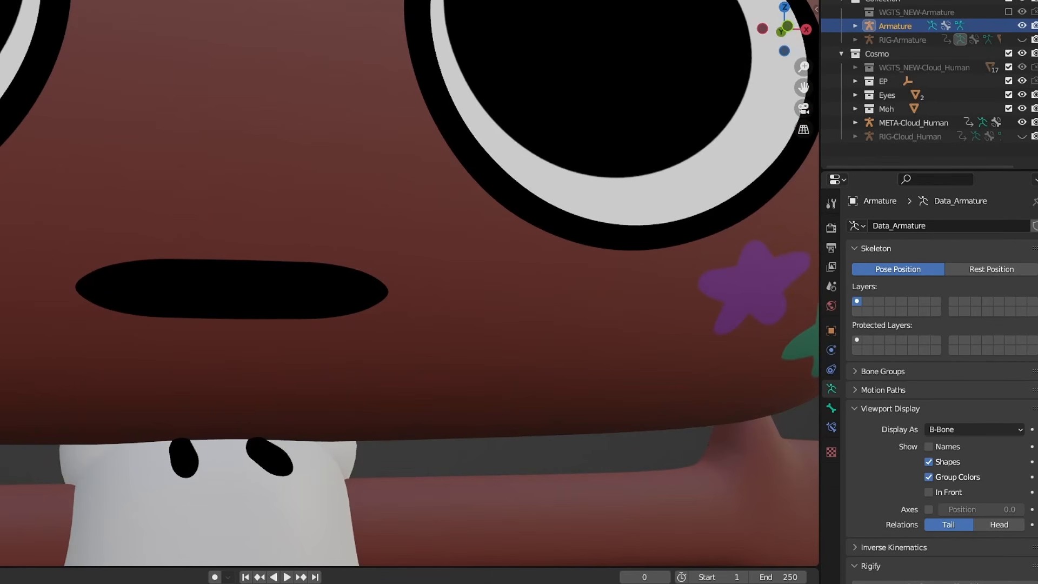
pyautogui.hotkey('alt', 'shift', 'z')
# - Join the lip Armature into the character's META-Cloud_Human metarig
pyautogui.moveTo(346, 307); pyautogui.dragTo(368, 356, button='middle')
pyautogui.scroll(1, 360, 314)
pyautogui.click(348, 262)
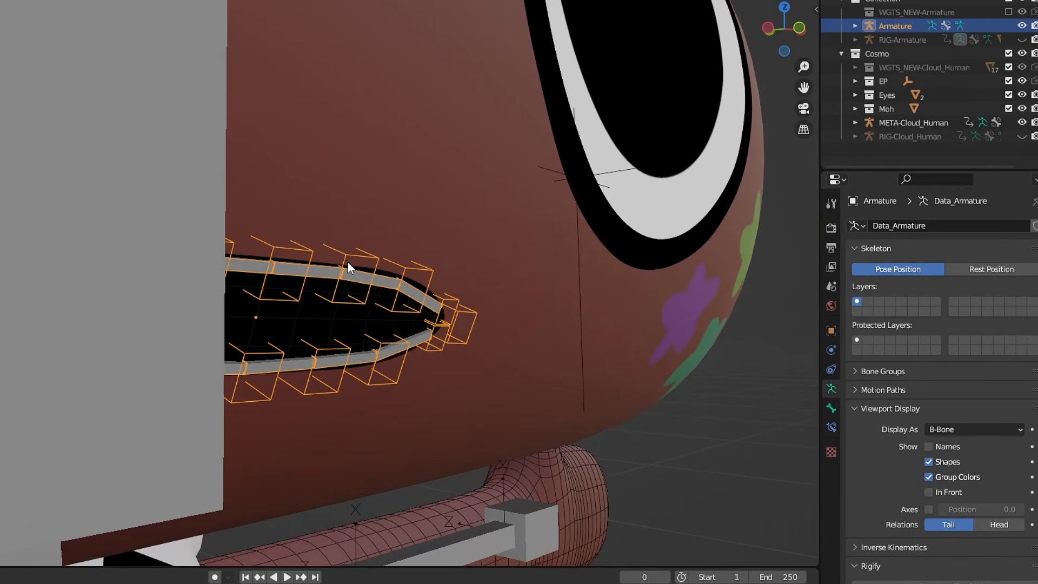
pyautogui.scroll(1, 348, 262)
pyautogui.keyDown('shift'); pyautogui.moveTo(349, 262); pyautogui.dragTo(393, 278, button='middle'); pyautogui.keyUp('shift')
pyautogui.keyDown('shift'); pyautogui.click(197, 162); pyautogui.keyUp('shift')
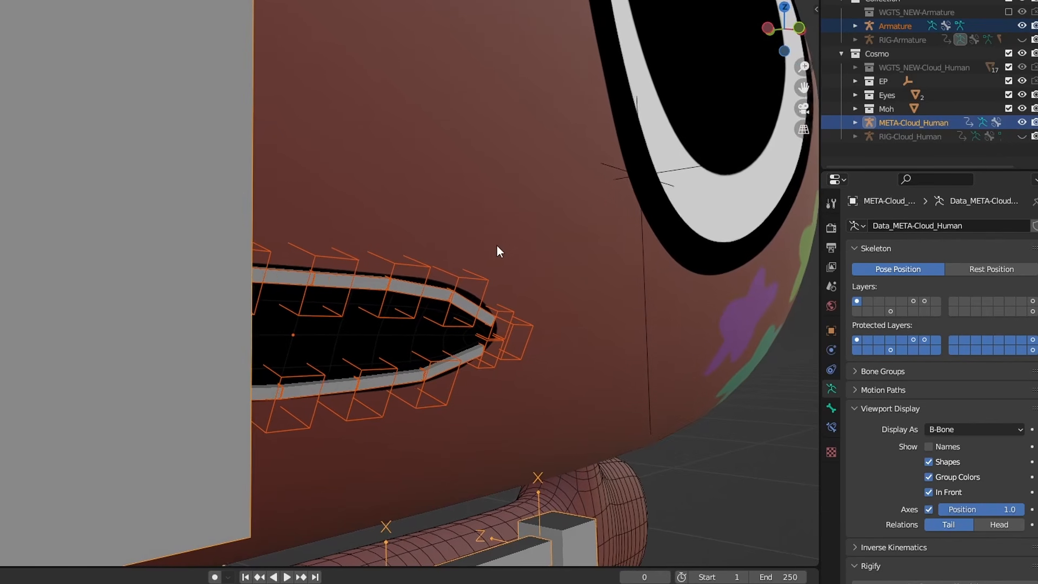
pyautogui.keyDown('shift'); pyautogui.moveTo(497, 246); pyautogui.dragTo(514, 241, button='middle'); pyautogui.keyUp('shift')
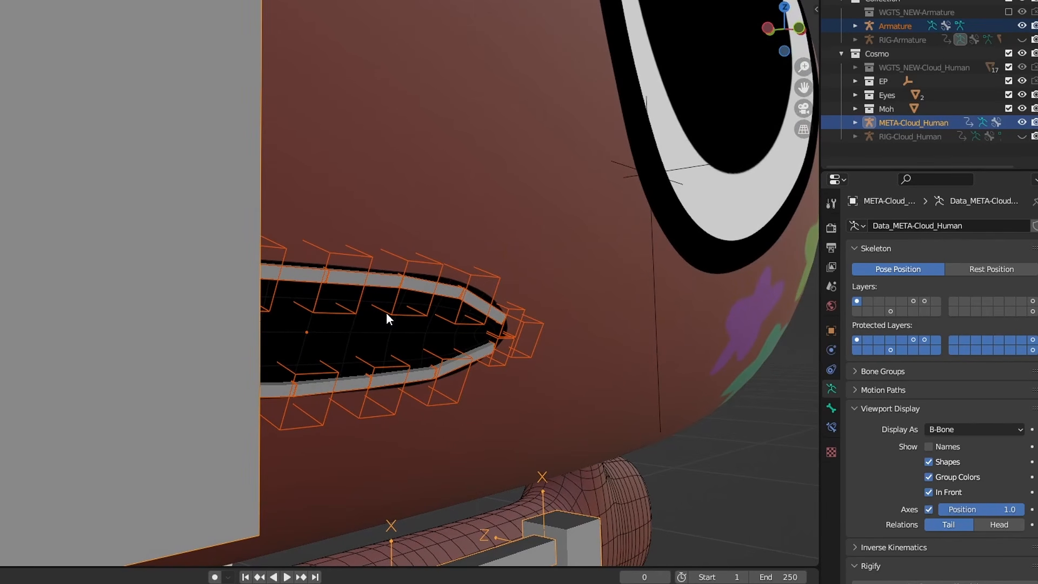
pyautogui.hotkey('ctrl', 'j')
# - In Edit Mode, select all the lip bones of the joined metarig and scale down their B-Bone display size
pyautogui.moveTo(388, 280); pyautogui.dragTo(489, 286, button='middle')
pyautogui.scroll(-4, 398, 287)
pyautogui.press('Tab')
pyautogui.moveTo(485, 224); pyautogui.dragTo(225, 426)
pyautogui.moveTo(344, 373); pyautogui.dragTo(303, 367, button='middle')
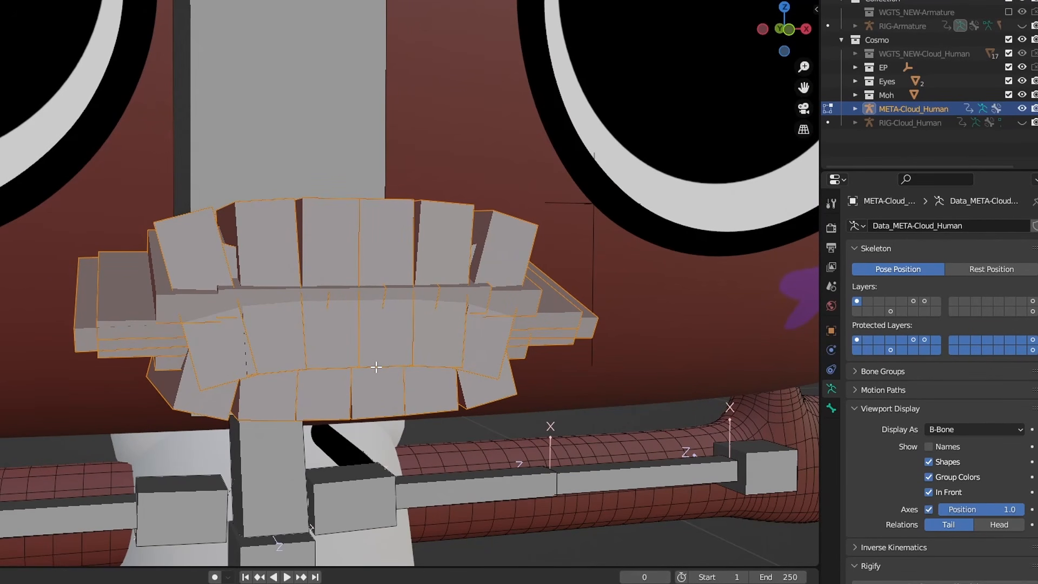
pyautogui.hotkey('ctrl', 'alt', 's')
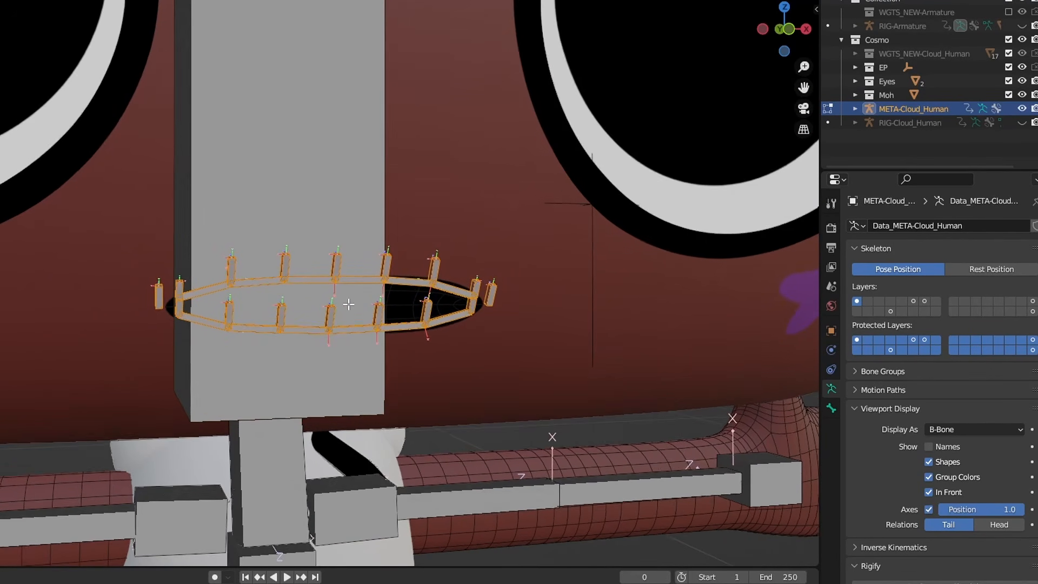
# - Switch the joined META-Cloud_Human metarig to Pose Mode and generate the RIG-Cloud_Human rig from it
pyautogui.scroll(4, 339, 308)
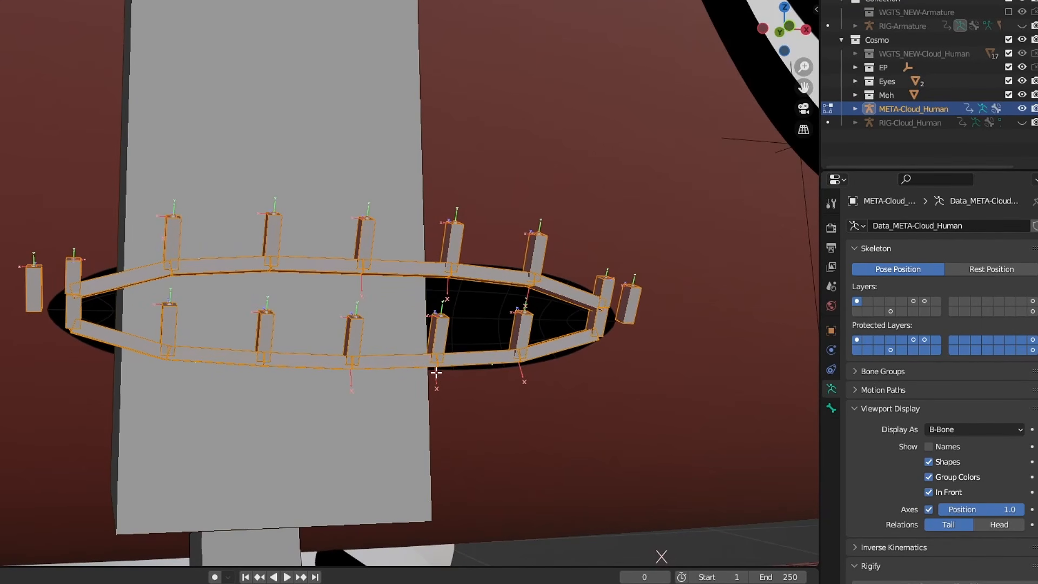
pyautogui.moveTo(436, 373); pyautogui.dragTo(468, 301, button='middle')
pyautogui.hotkey('ctrl', 'Tab')
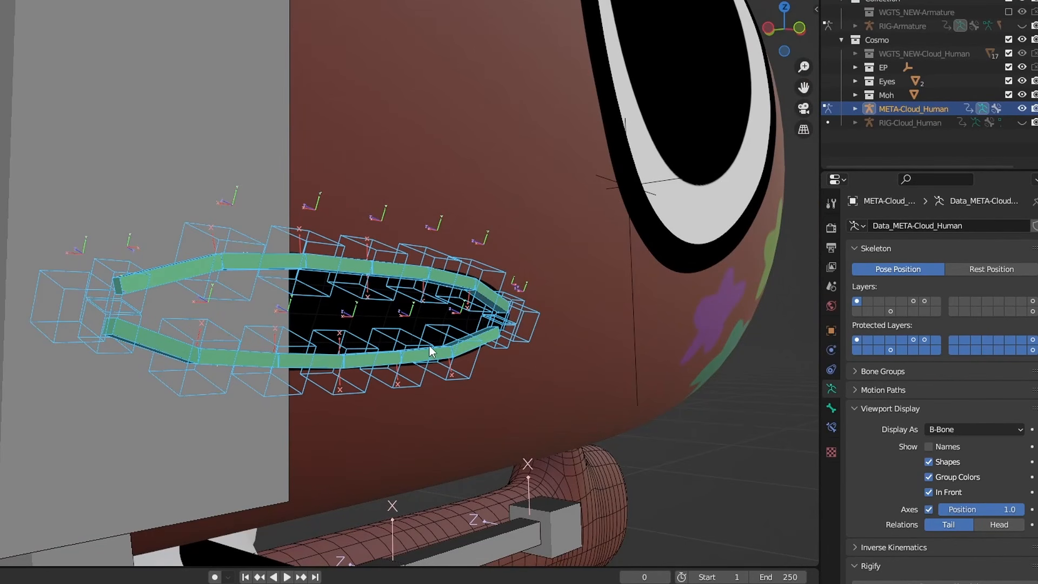
pyautogui.moveTo(432, 351); pyautogui.dragTo(394, 312, button='middle')
# - Raise the middle upper lip control and its neighbour on the generated rig to test the mouth
pyautogui.click(395, 300)
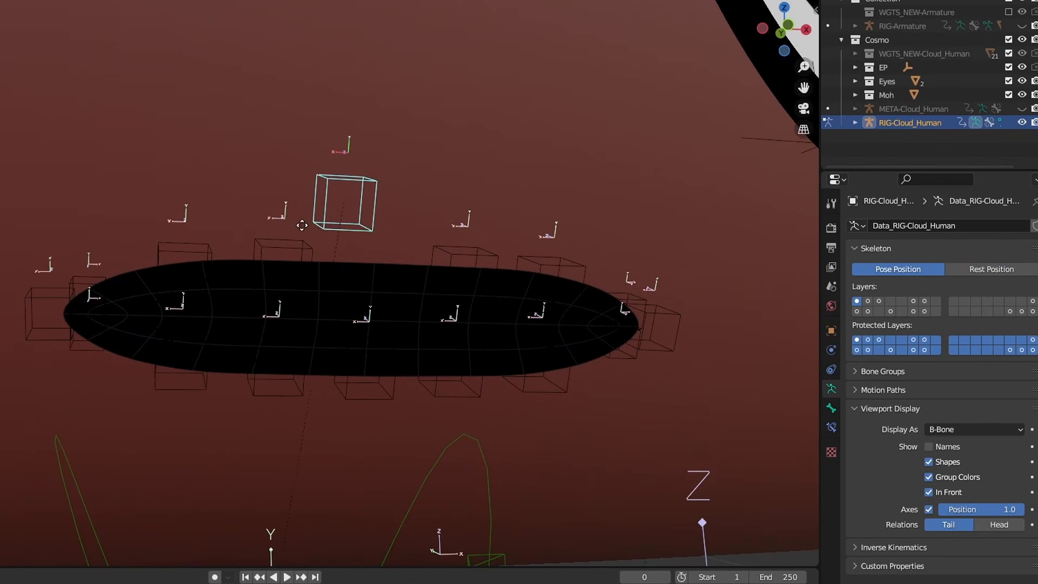
pyautogui.keyDown('shift'); pyautogui.moveTo(458, 240); pyautogui.dragTo(439, 236, button='middle'); pyautogui.keyUp('shift')
pyautogui.scroll(1, 439, 303)
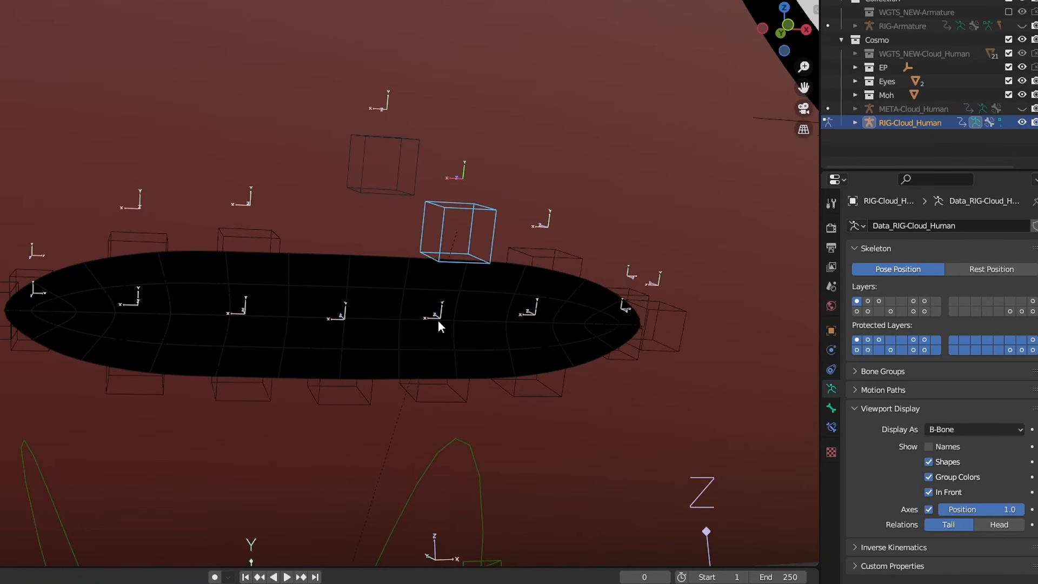
# - Set the Armature modifier object of the black mouth plane to RIG-Cloud_Human
pyautogui.click(402, 314)
pyautogui.click(831, 351)
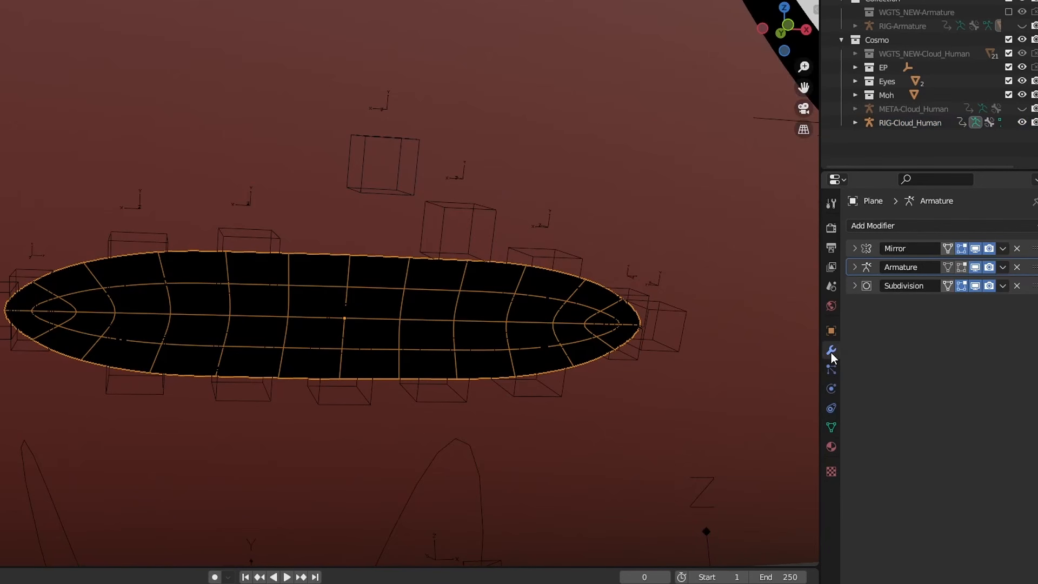
pyautogui.click(854, 267)
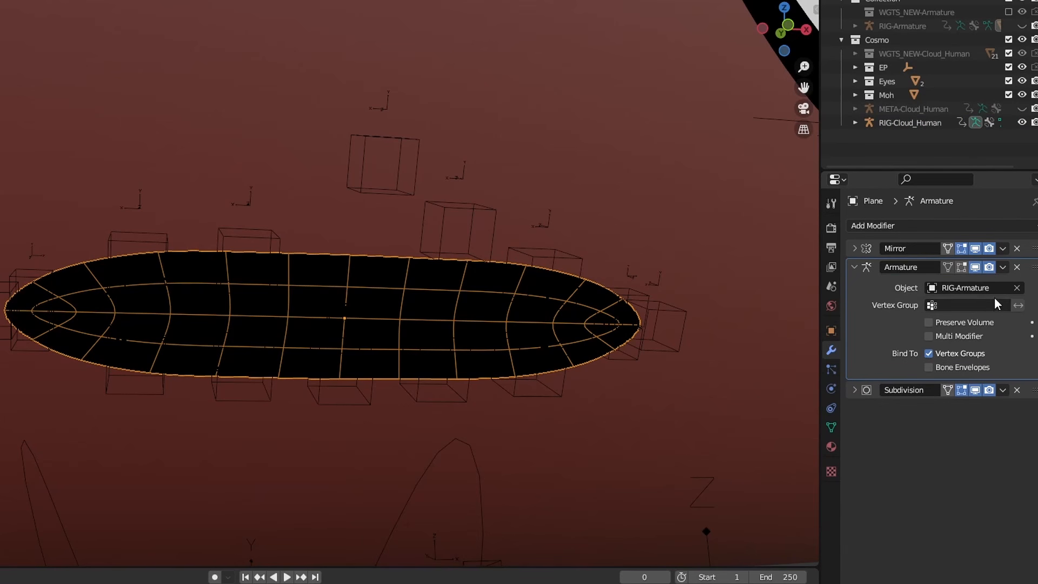
pyautogui.click(474, 198)
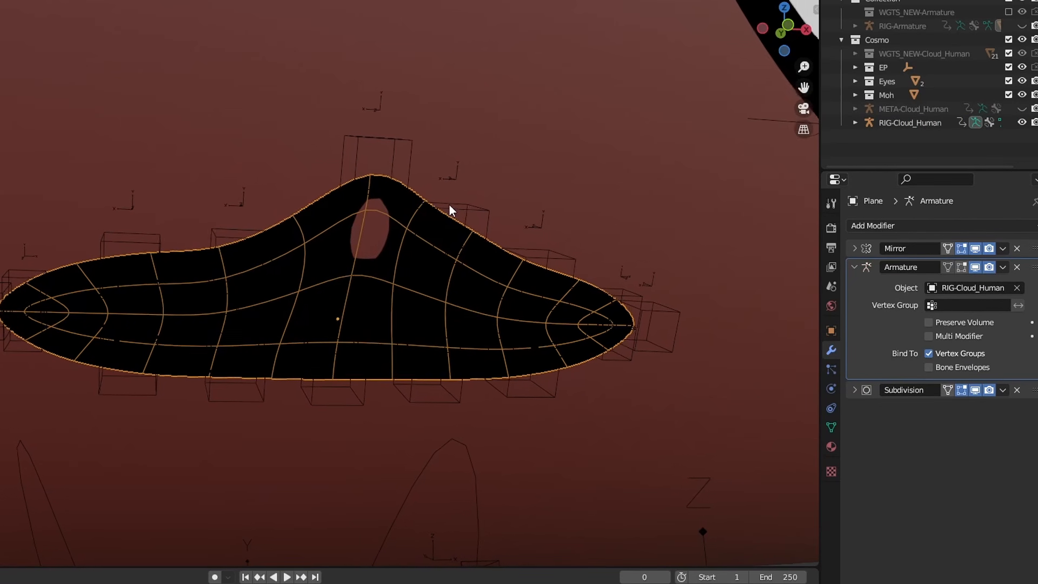
# - Test the mouth deformation by moving an upper lip control and the group of controls at one mouth corner
pyautogui.click(436, 211)
pyautogui.moveTo(436, 213); pyautogui.dragTo(523, 225, button='middle')
pyautogui.press('g')
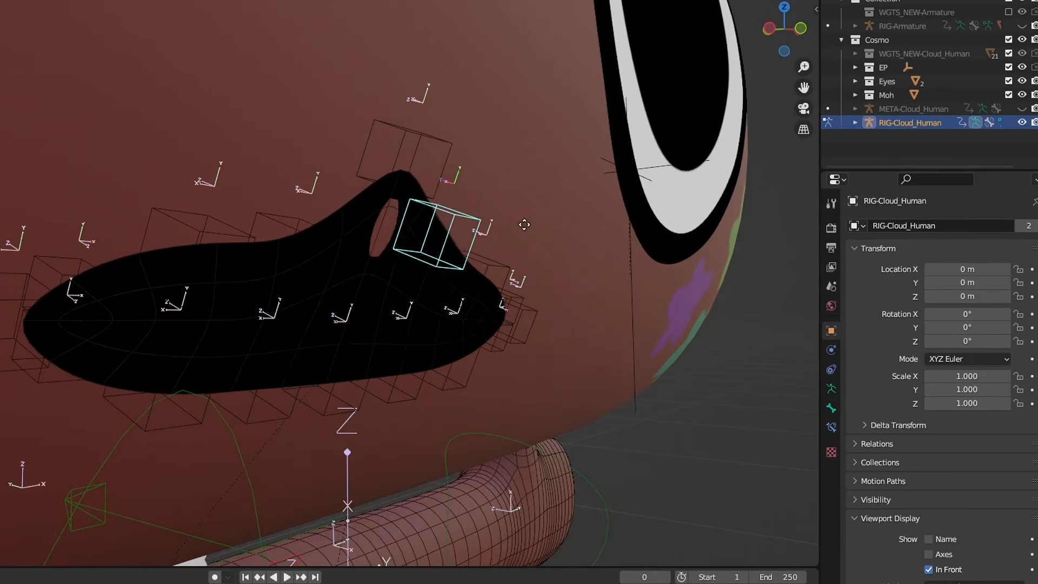
pyautogui.click(568, 216)
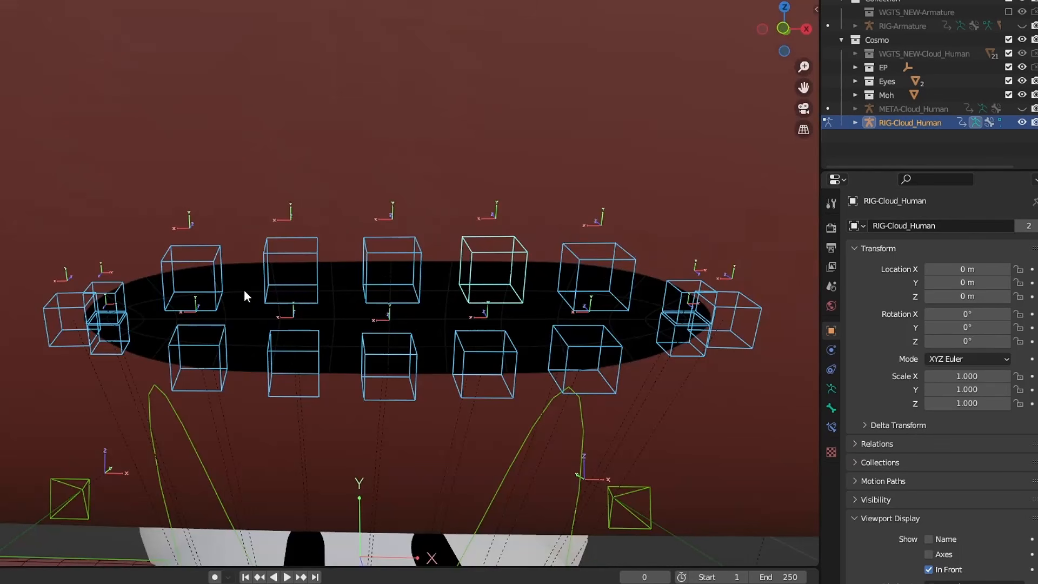
pyautogui.moveTo(116, 257); pyautogui.dragTo(75, 361)
pyautogui.moveTo(75, 362); pyautogui.dragTo(74, 346, button='middle')
pyautogui.press('g')
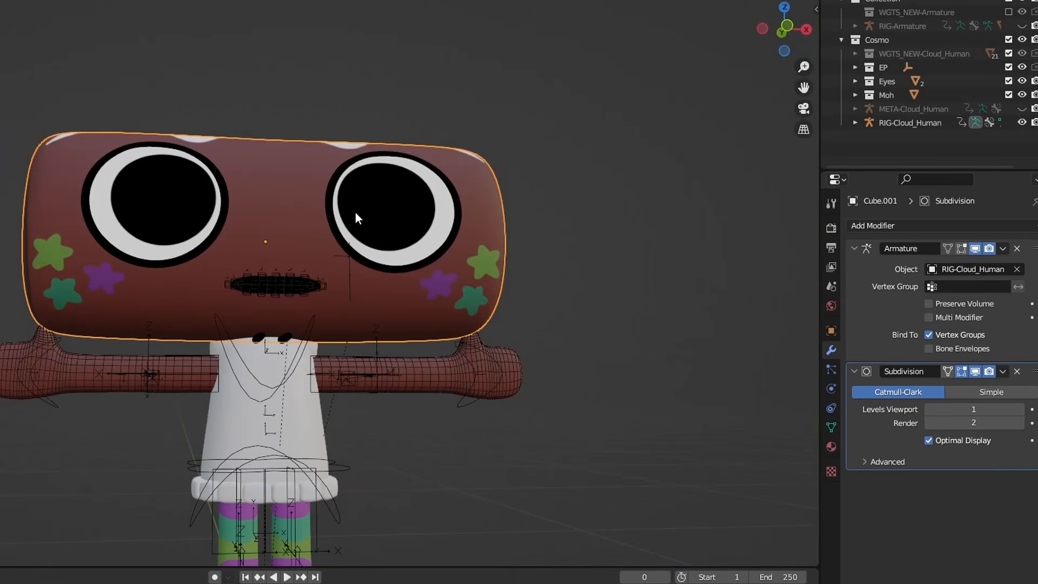
# - Duplicate the entire head mesh in Edit Mode, separate the copy into its own object and select it
pyautogui.press('Tab')
pyautogui.scroll(1, 356, 216)
pyautogui.keyDown('shift'); pyautogui.moveTo(355, 217); pyautogui.dragTo(353, 236, button='middle'); pyautogui.keyUp('shift')
pyautogui.scroll(2, 353, 236)
pyautogui.moveTo(354, 237); pyautogui.dragTo(416, 274, button='middle')
pyautogui.press('a')
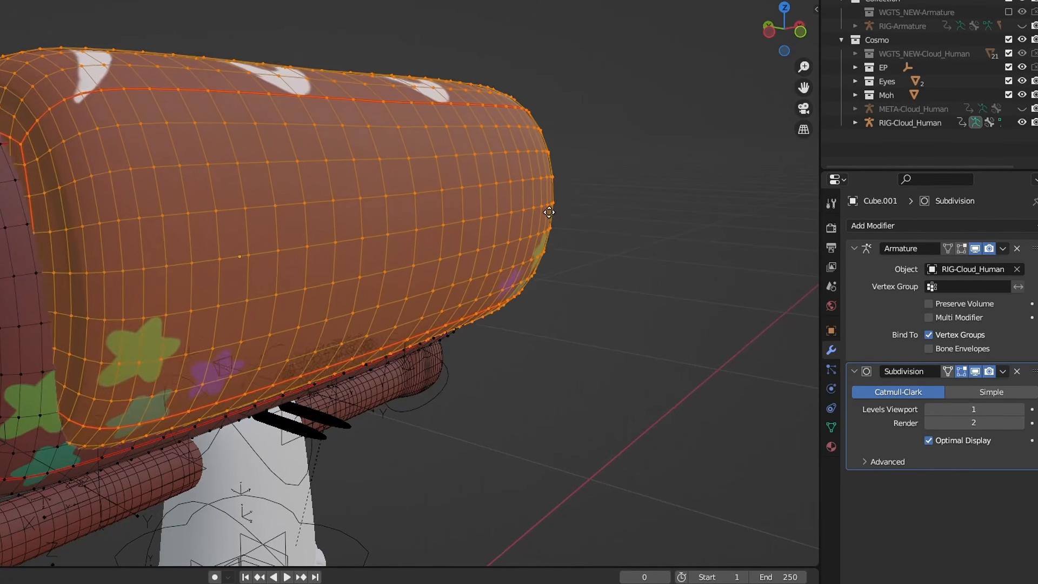
pyautogui.rightClick(549, 212)
pyautogui.press('p')
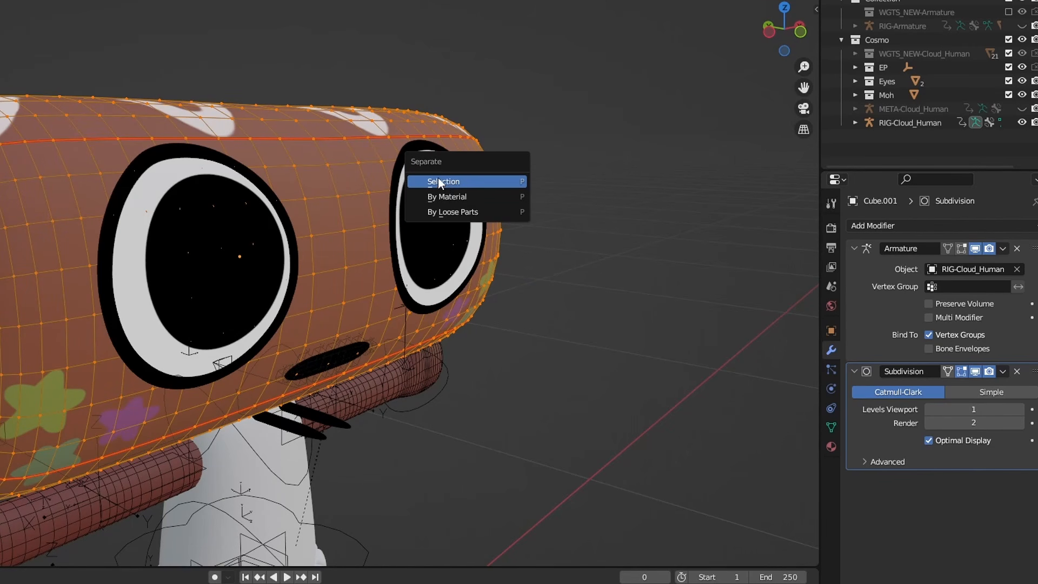
pyautogui.click(441, 182)
pyautogui.press('Tab')
pyautogui.click(368, 177)
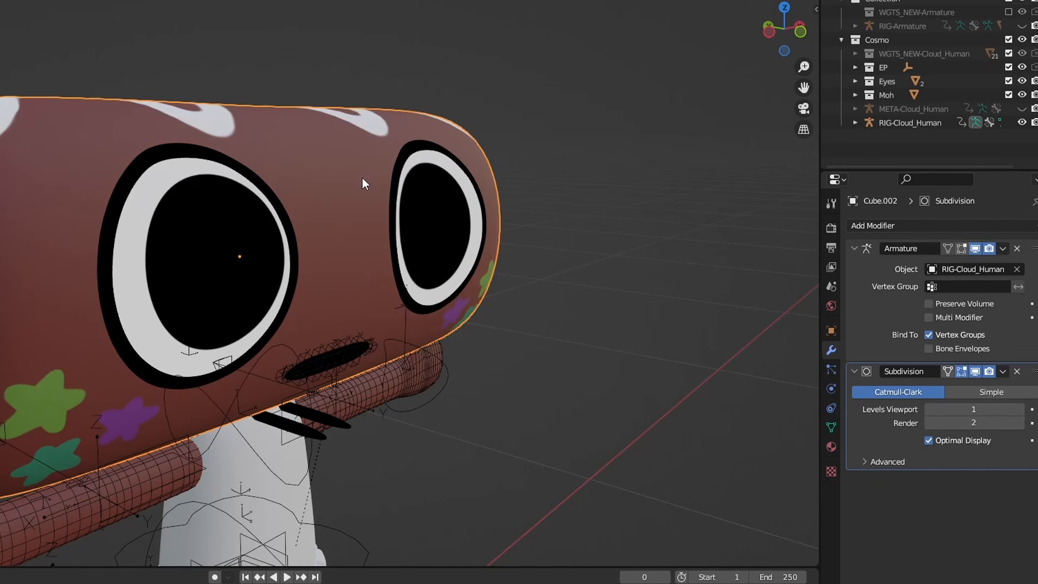
# - Inflate the duplicated head mesh slightly so it covers the original head surface
pyautogui.press('Tab')
pyautogui.press('a')
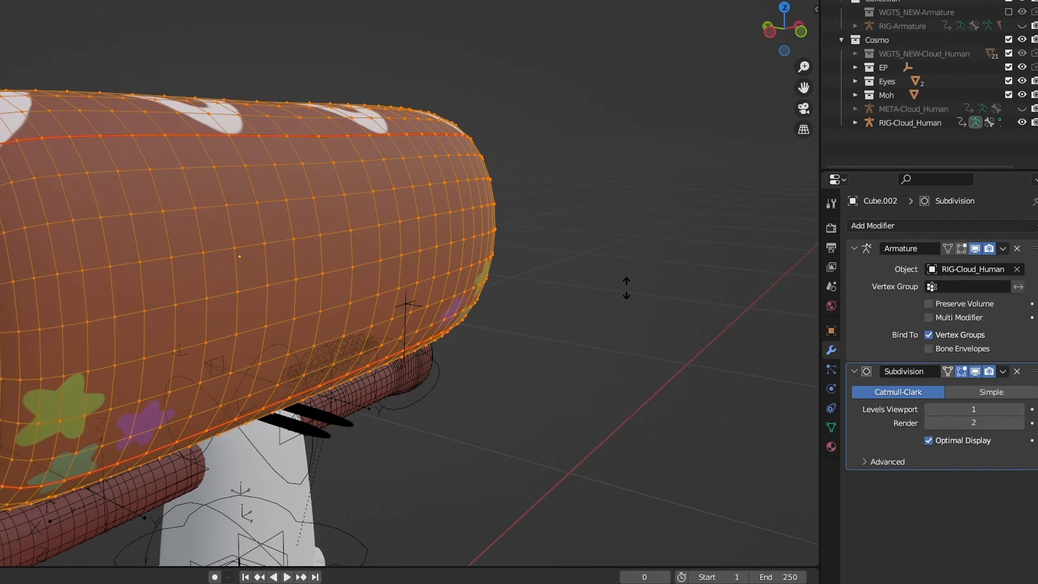
pyautogui.click(624, 290)
pyautogui.moveTo(624, 290); pyautogui.dragTo(509, 298, button='middle')
# - Remove the head copy's shared material and give it a new material with a red base color
pyautogui.click(830, 448)
pyautogui.click(1035, 243)
pyautogui.press('Tab')
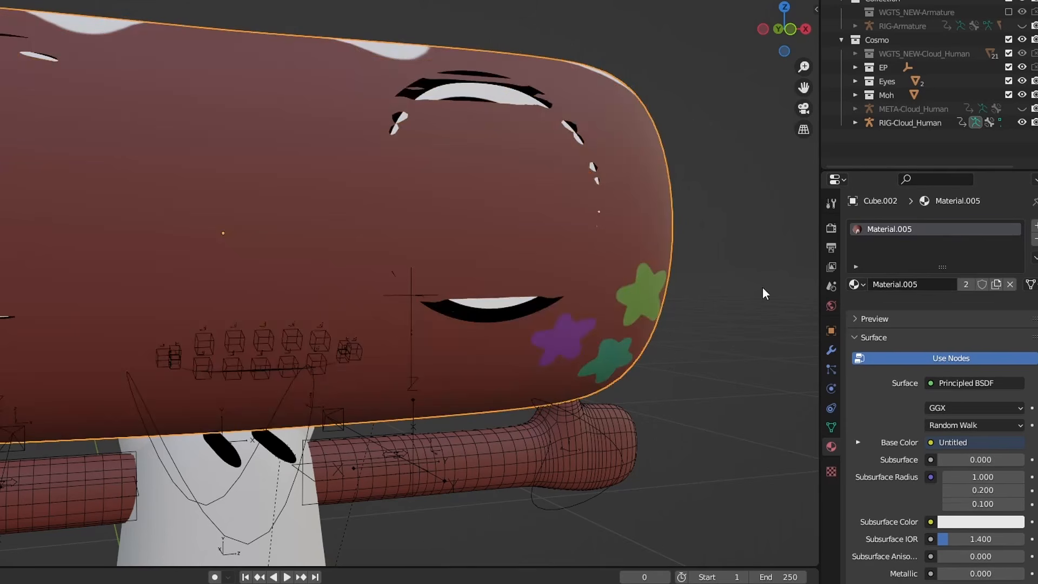
pyautogui.click(1035, 242)
pyautogui.click(952, 285)
pyautogui.click(975, 431)
pyautogui.moveTo(954, 325); pyautogui.dragTo(954, 337)
pyautogui.moveTo(498, 281); pyautogui.dragTo(472, 286, button='middle')
pyautogui.press('Tab')
pyautogui.press('Tab')
pyautogui.scroll(-1, 472, 286)
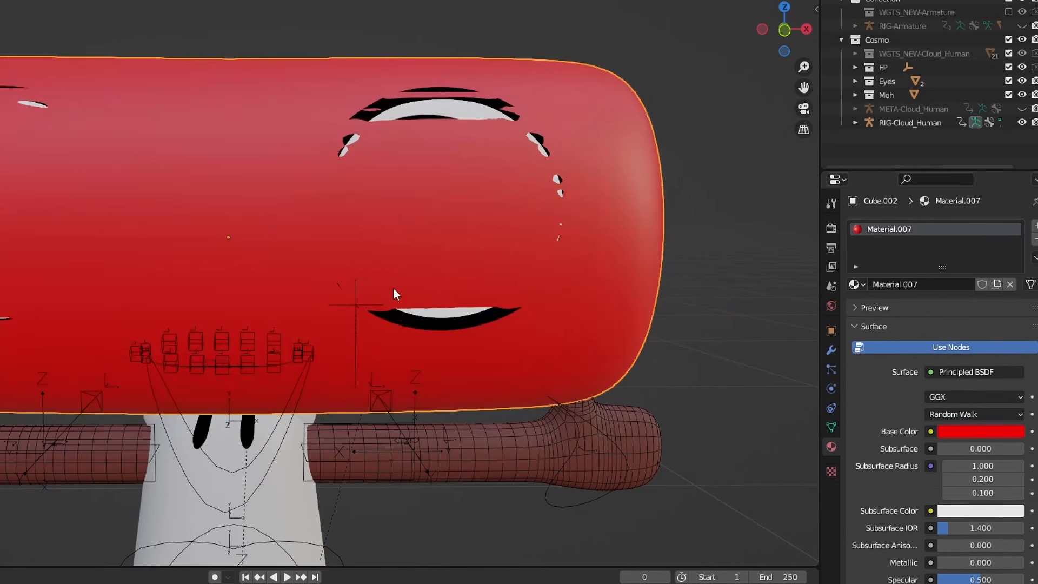
# - Rename the red head copy as SW
pyautogui.scroll(5, 359, 308)
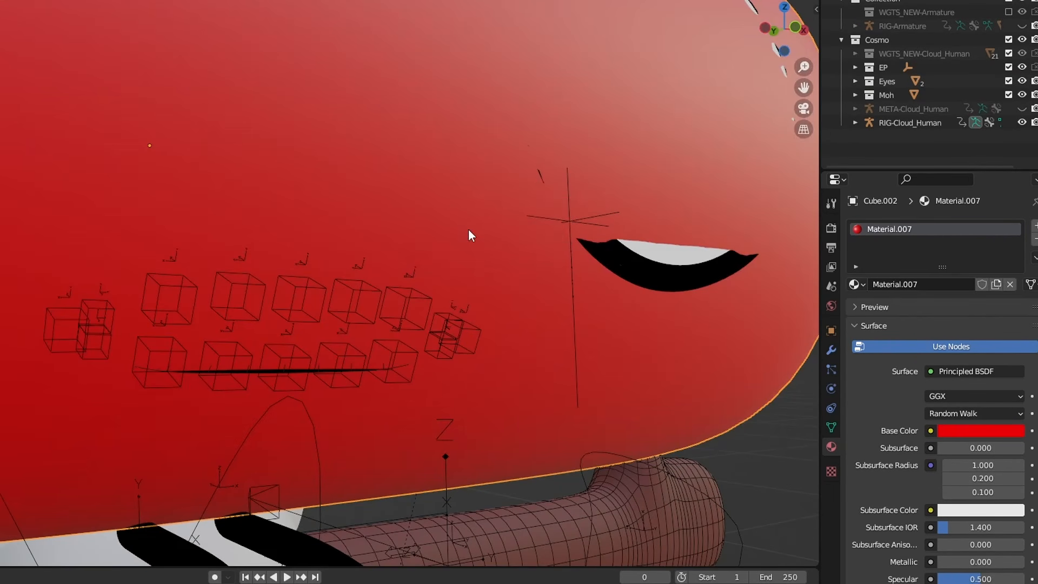
pyautogui.press('F2')
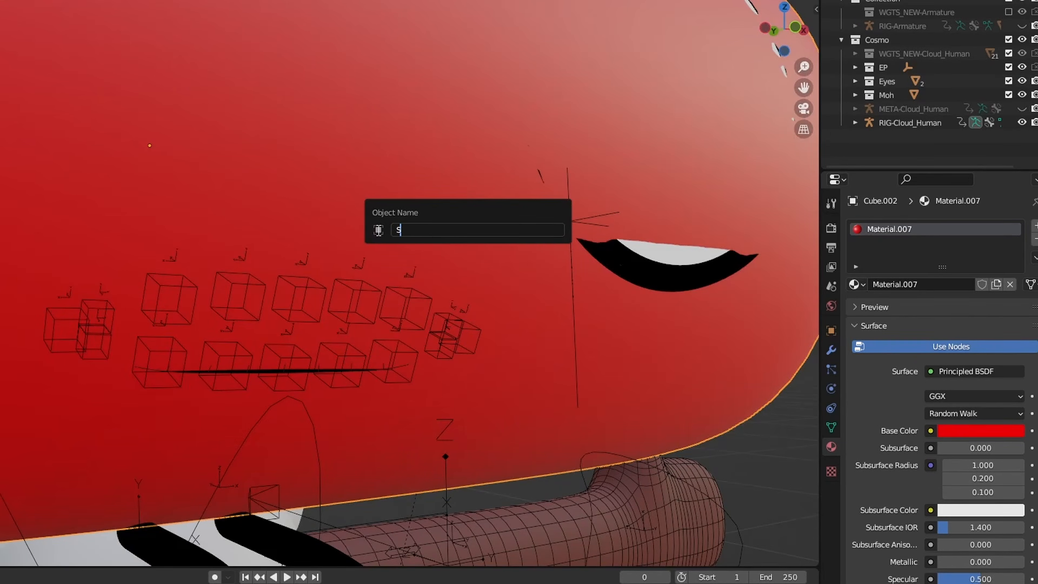
pyautogui.write('SW')
pyautogui.press('Return')
# - Return the rig to Object Mode and add a Shrinkwrap modifier to the mouth plane, targeting the red head copy SW.001
pyautogui.moveTo(469, 273); pyautogui.dragTo(377, 328, button='middle')
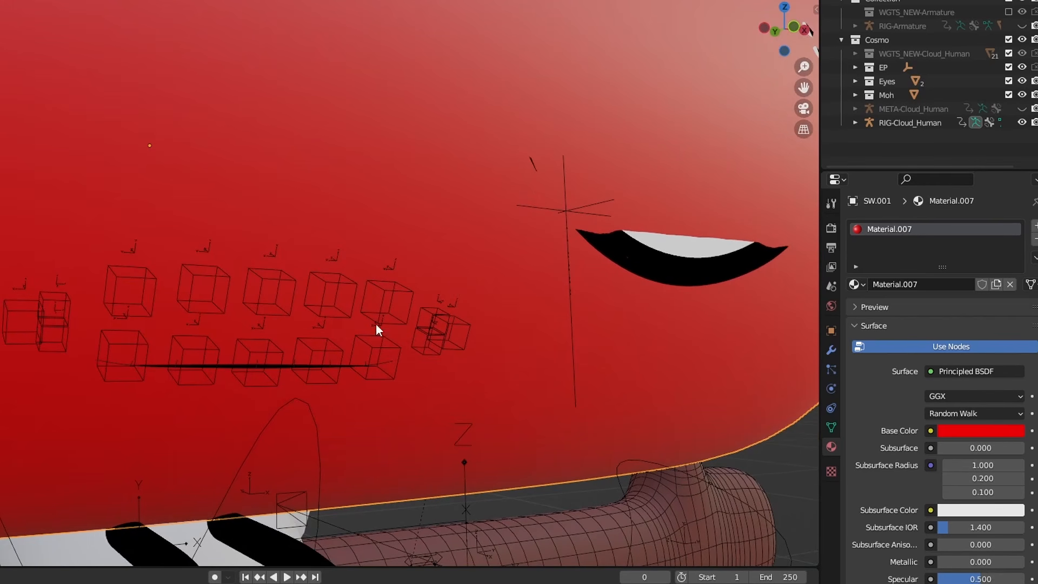
pyautogui.click(347, 362)
pyautogui.scroll(2, 351, 362)
pyautogui.hotkey('ctrl', 'Tab')
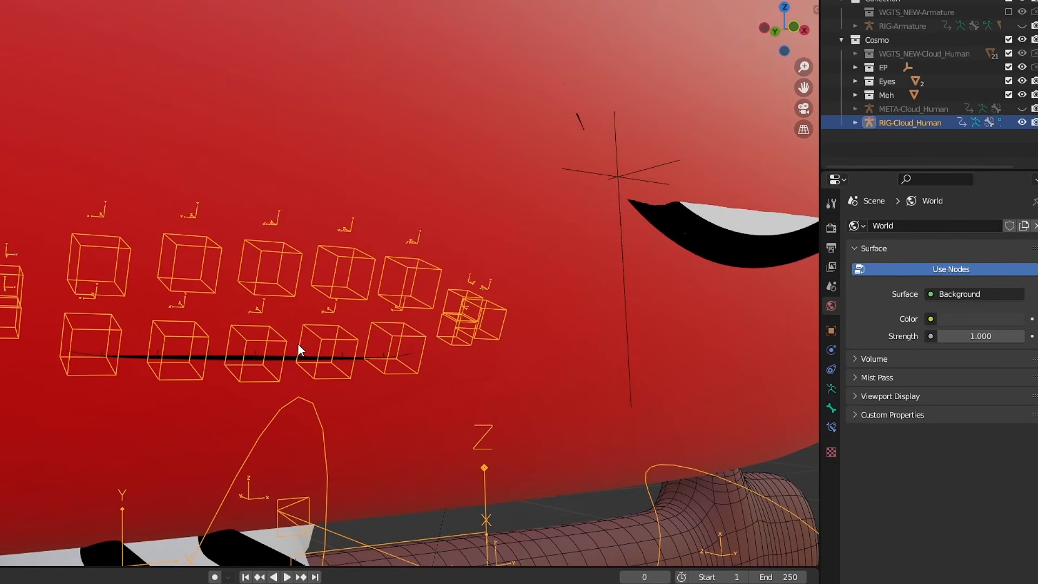
pyautogui.click(297, 336)
pyautogui.moveTo(310, 335); pyautogui.dragTo(299, 336, button='middle')
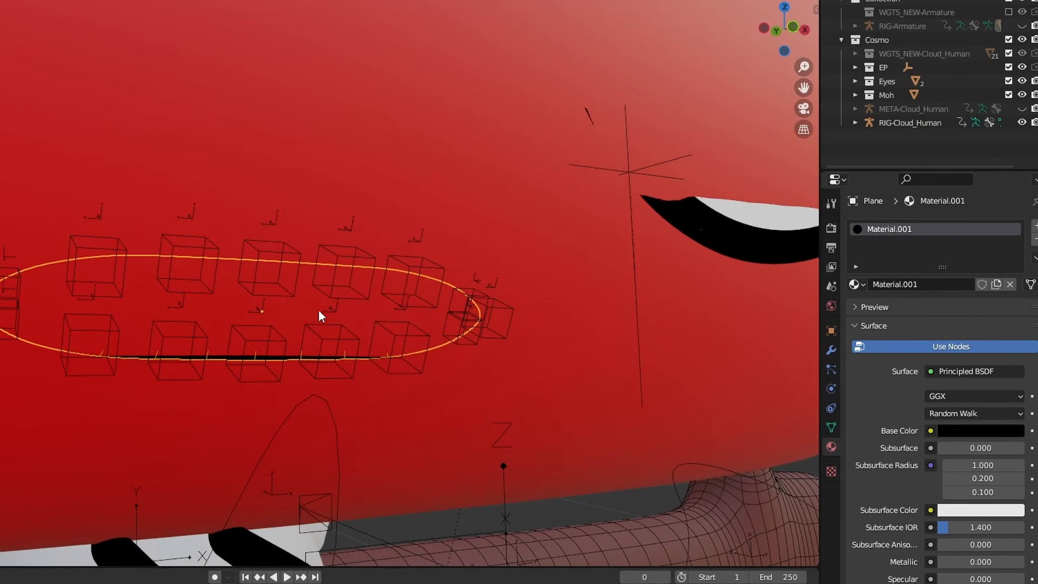
pyautogui.click(831, 351)
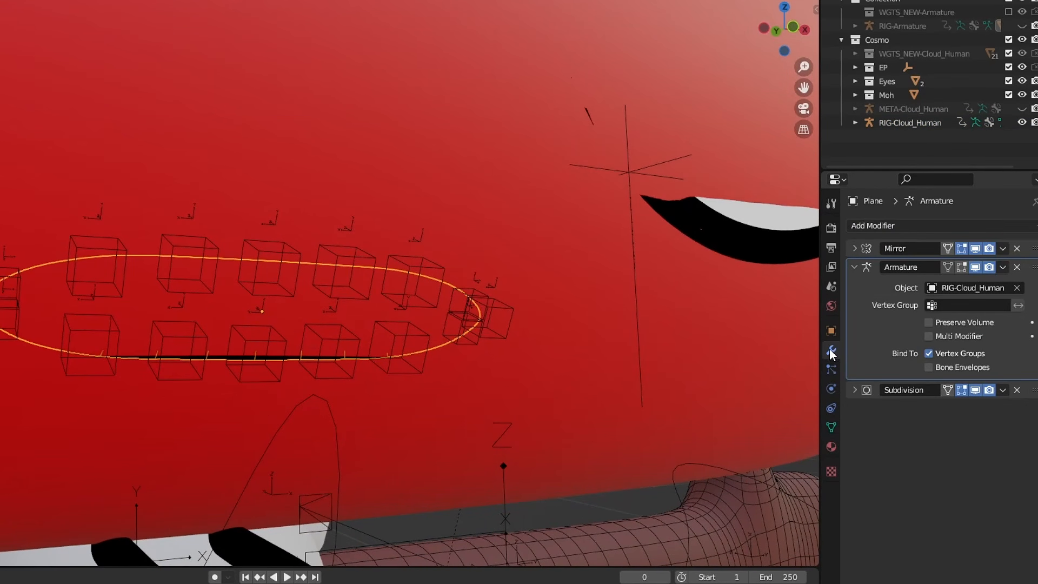
pyautogui.click(855, 267)
pyautogui.click(879, 226)
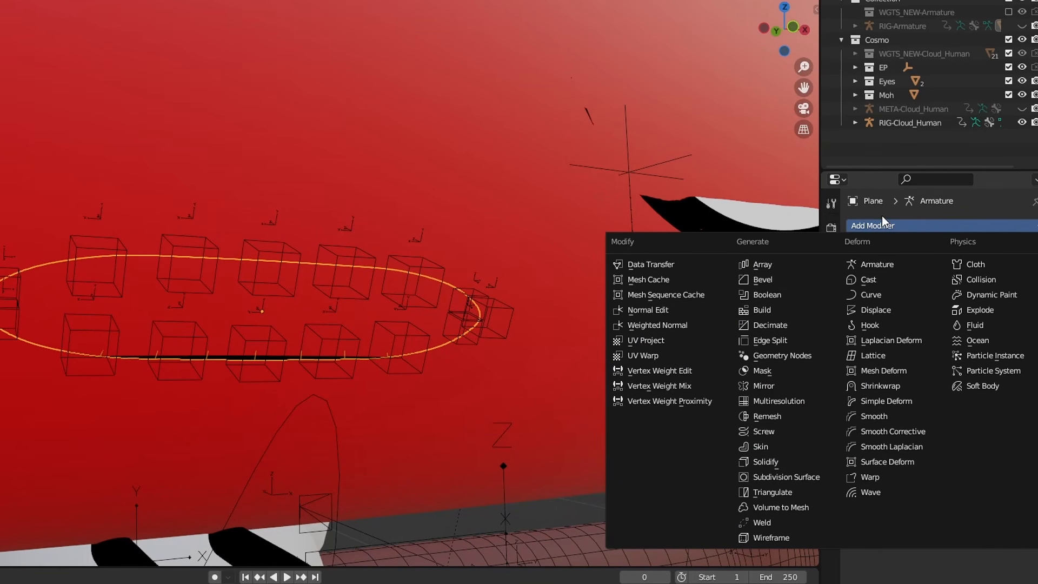
pyautogui.click(894, 385)
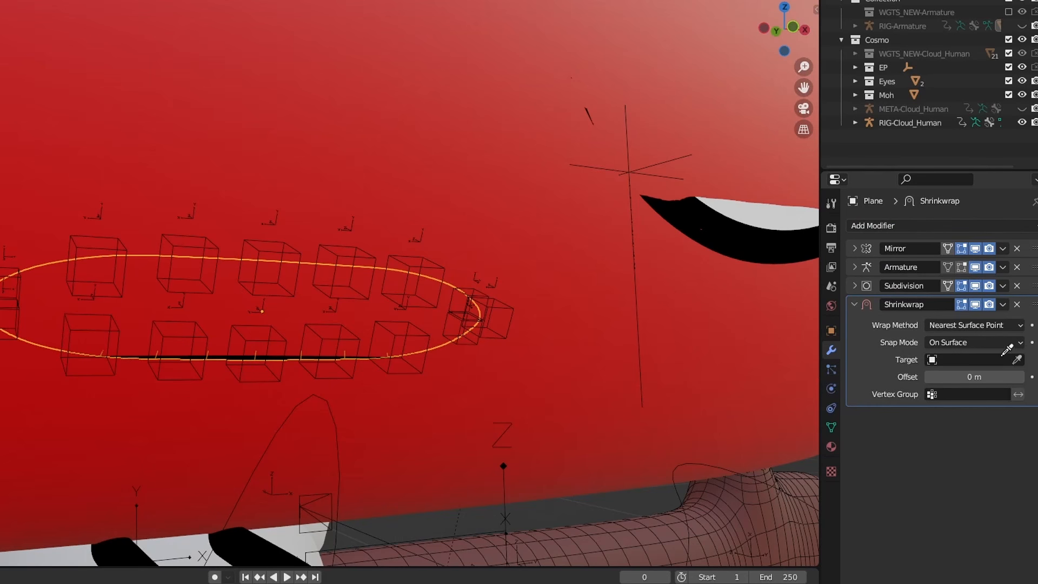
pyautogui.click(577, 266)
pyautogui.moveTo(460, 293)
pyautogui.mouseDown(button='middle')
pyautogui.moveTo(375, 283)
pyautogui.moveTo(362, 305)
pyautogui.moveTo(459, 300)
pyautogui.moveTo(469, 282)
pyautogui.mouseUp(button='middle')
pyautogui.moveTo(602, 303); pyautogui.dragTo(588, 313, button='middle')
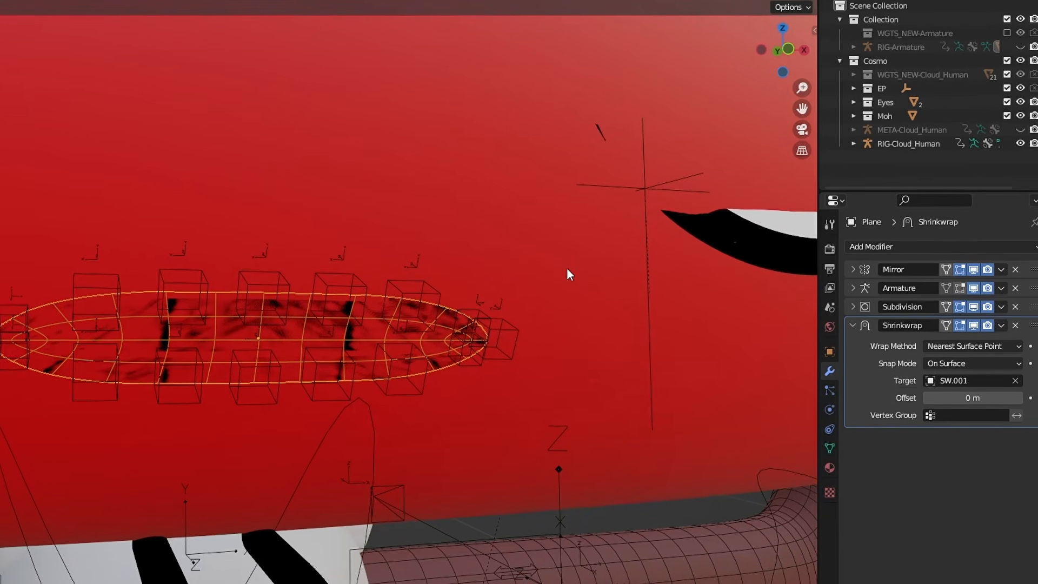
# - Enable the Disable in Viewports toggle in the Outliner and disable SW.001 in viewports and renders
pyautogui.click(567, 269)
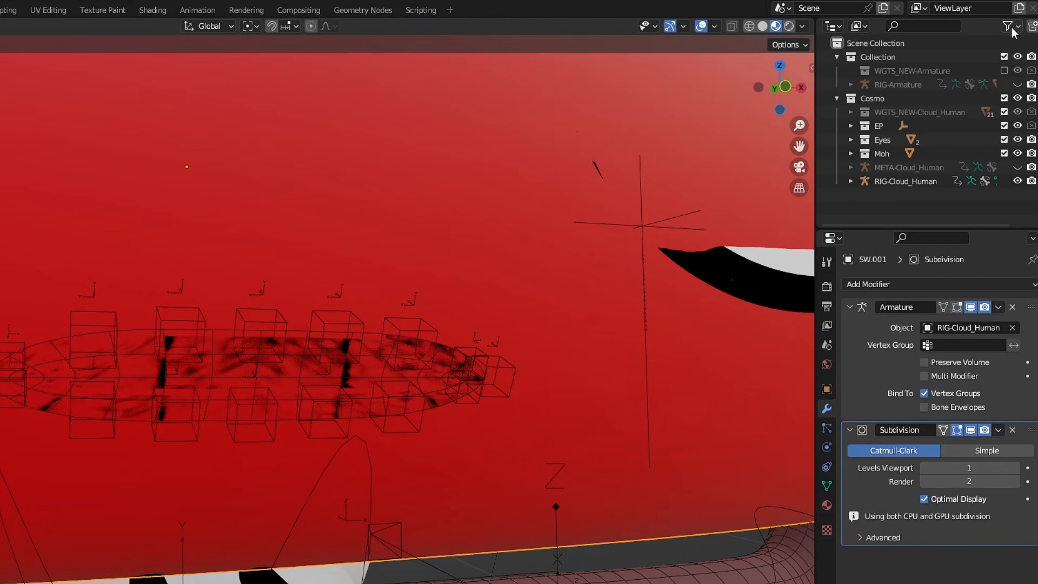
pyautogui.click(1009, 27)
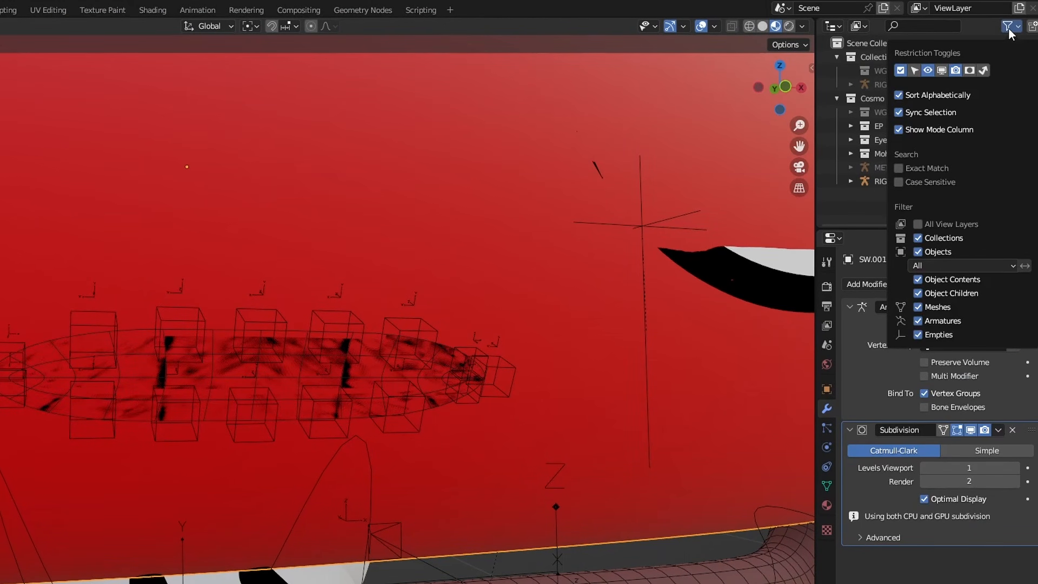
pyautogui.click(942, 71)
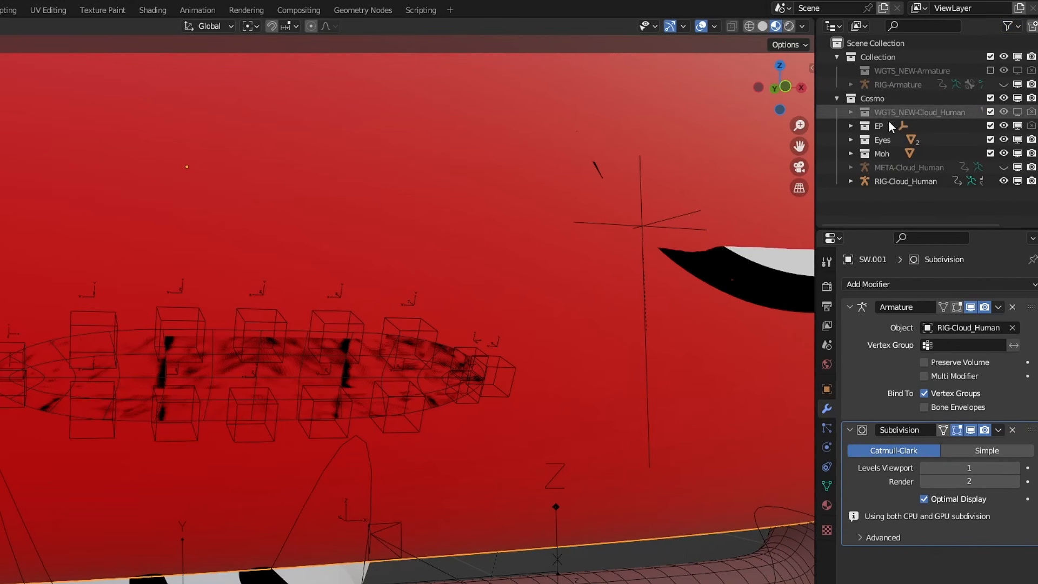
pyautogui.click(850, 181)
pyautogui.scroll(-5, 907, 176)
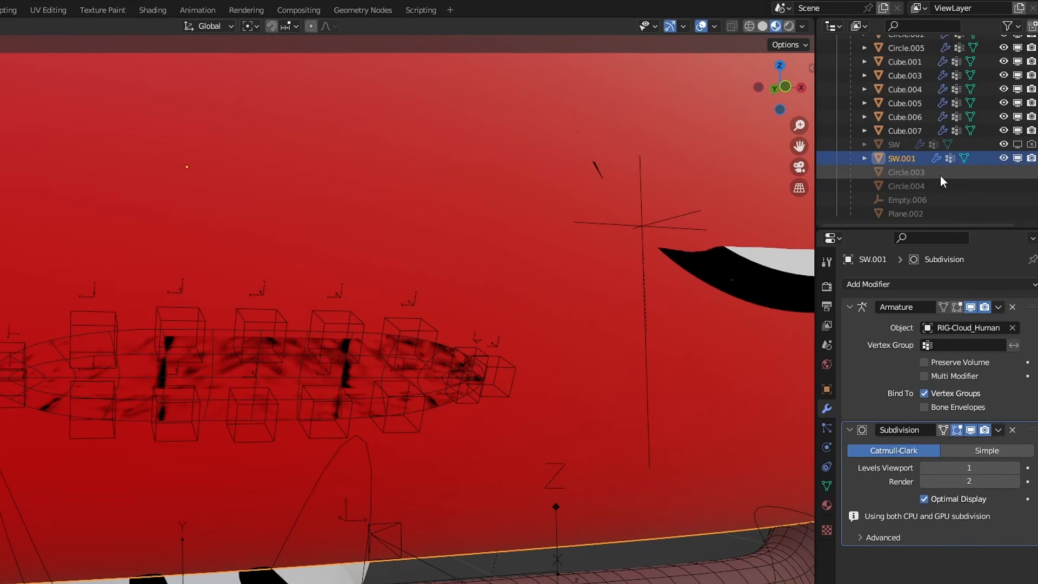
pyautogui.click(1018, 158)
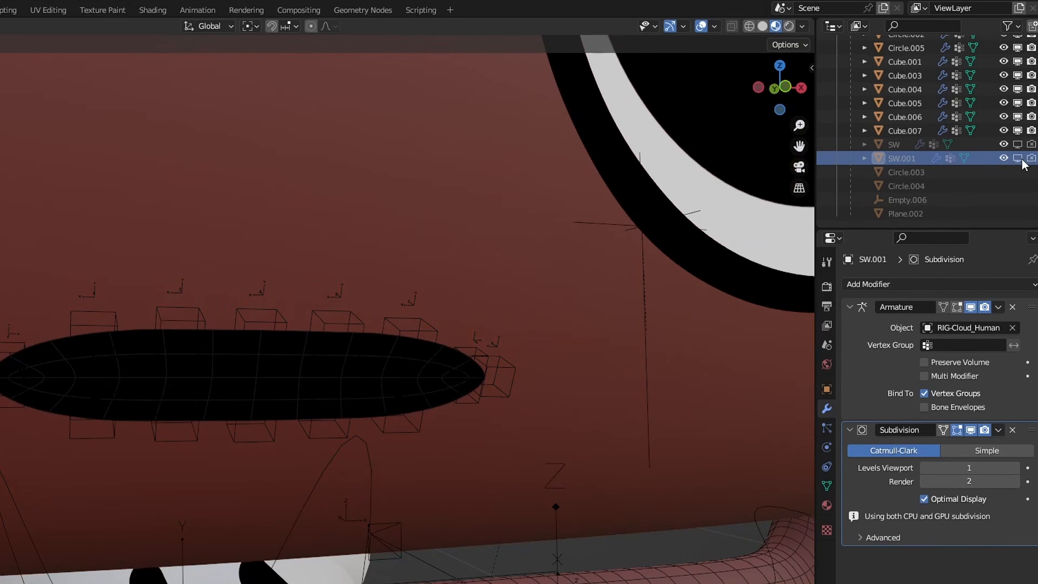
# - Select the RIG-Cloud_Human armature and switch it to Pose Mode near the mouth
pyautogui.scroll(-3, 411, 321)
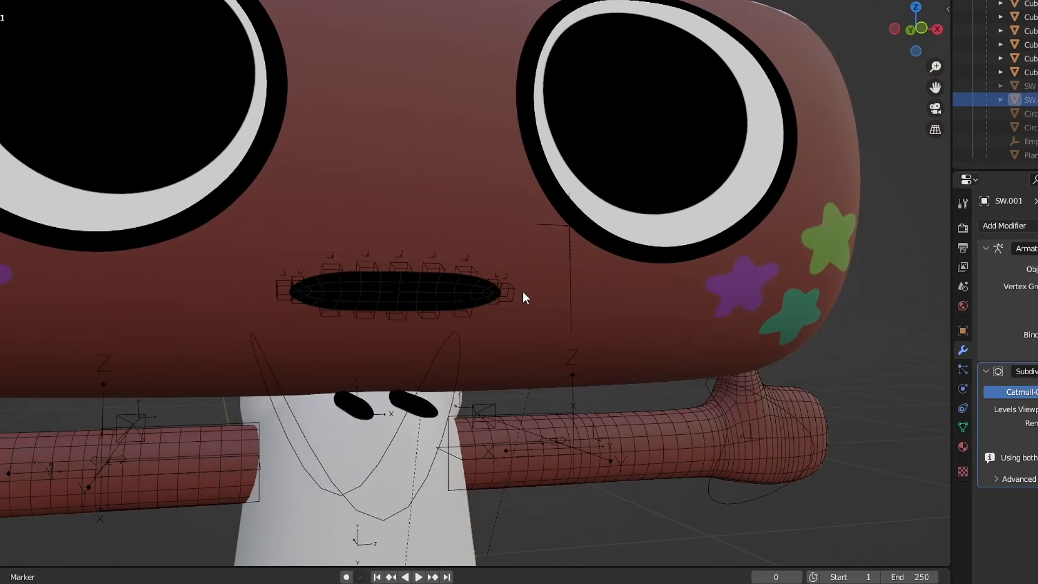
pyautogui.click(450, 282)
pyautogui.moveTo(449, 283); pyautogui.dragTo(433, 271, button='middle')
pyautogui.scroll(4, 433, 271)
pyautogui.click(437, 272)
pyautogui.hotkey('ctrl', 'Tab')
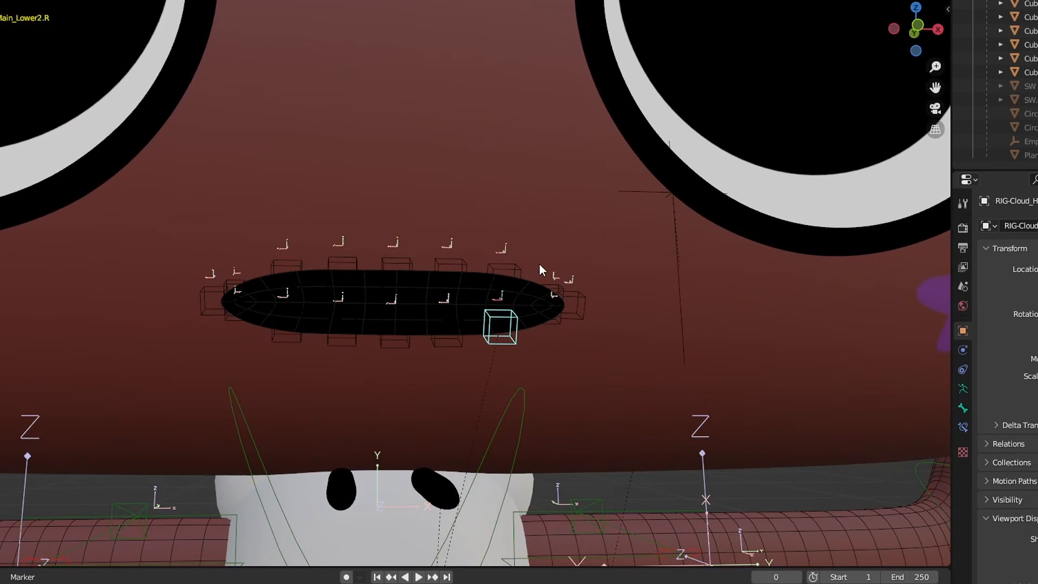
# - Test the shrinkwrapped mouth by moving and rotating one corner's controls upward and adjusting a neighbouring upper lip control
pyautogui.moveTo(556, 307); pyautogui.dragTo(570, 307, button='middle')
pyautogui.press('g')
pyautogui.click(601, 208)
pyautogui.press('r')
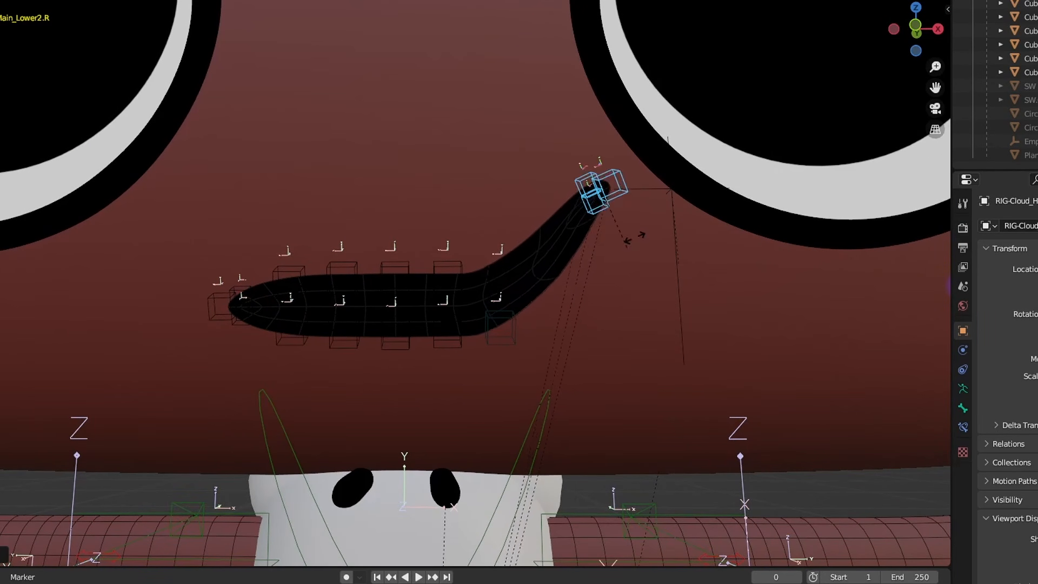
pyautogui.click(649, 220)
pyautogui.press('g')
pyautogui.moveTo(677, 261); pyautogui.dragTo(592, 278, button='middle')
pyautogui.click(561, 334)
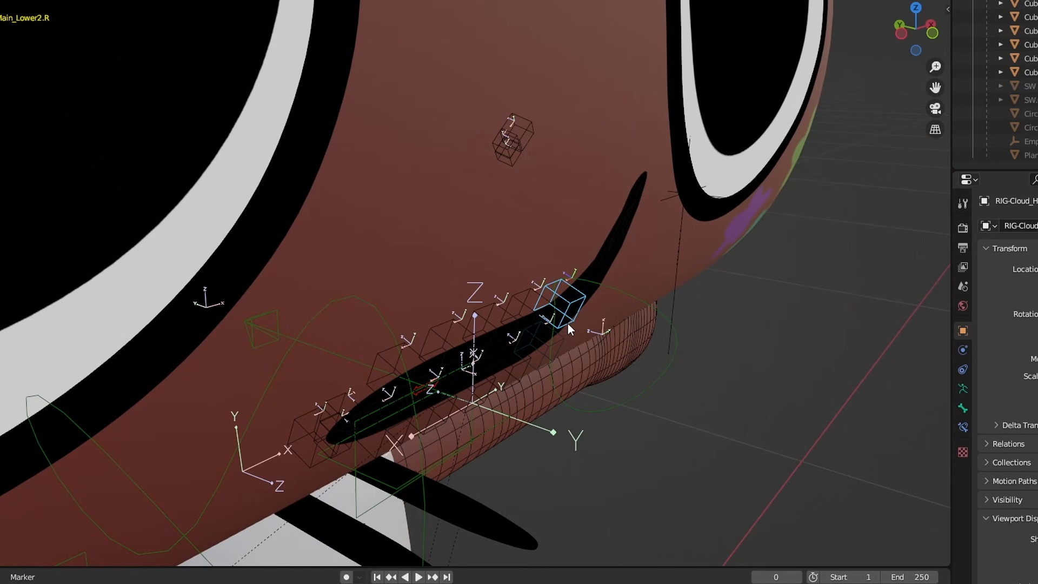
pyautogui.moveTo(595, 303); pyautogui.dragTo(475, 284, button='middle')
# - Clear the location and rotation of all the rig's pose controls
pyautogui.press('a')
pyautogui.hotkey('alt', 'g')
pyautogui.hotkey('alt', 'r')
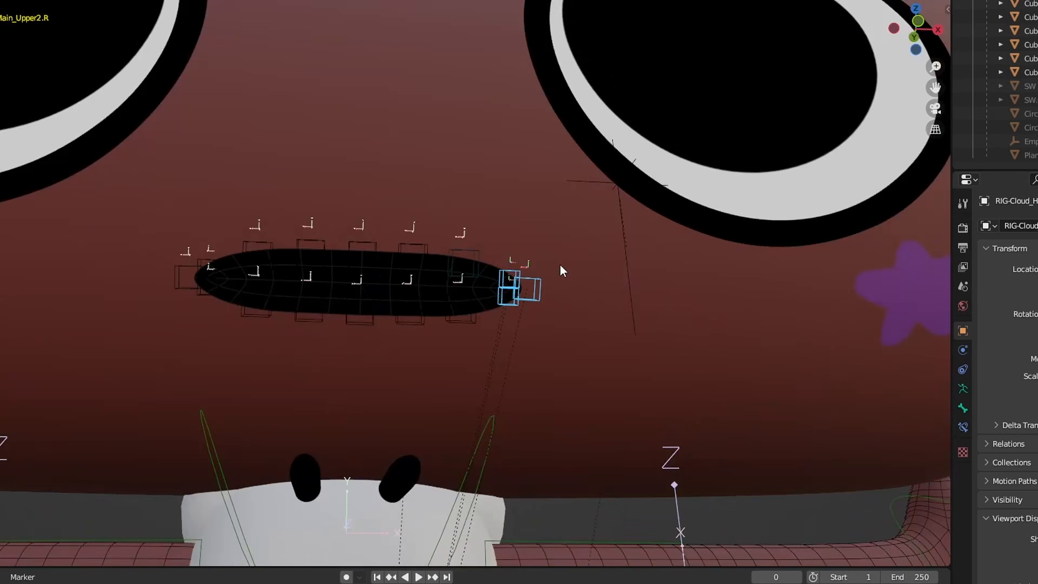
# - Test a frown by rotating the mouth corner controls and moving them downward
pyautogui.moveTo(560, 265); pyautogui.dragTo(561, 244, button='middle')
pyautogui.press('r')
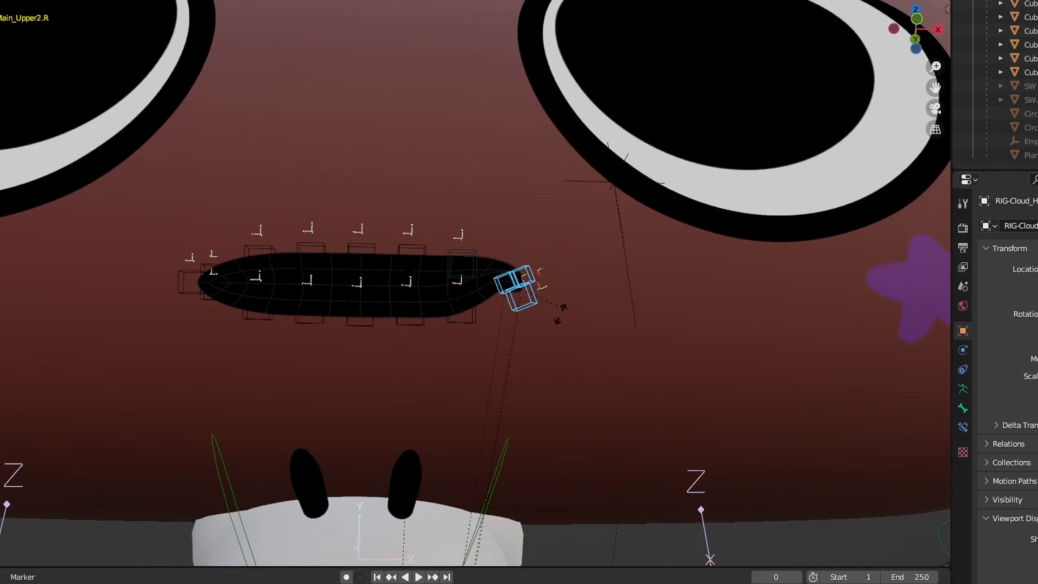
pyautogui.click(547, 319)
pyautogui.press('g')
pyautogui.click(550, 374)
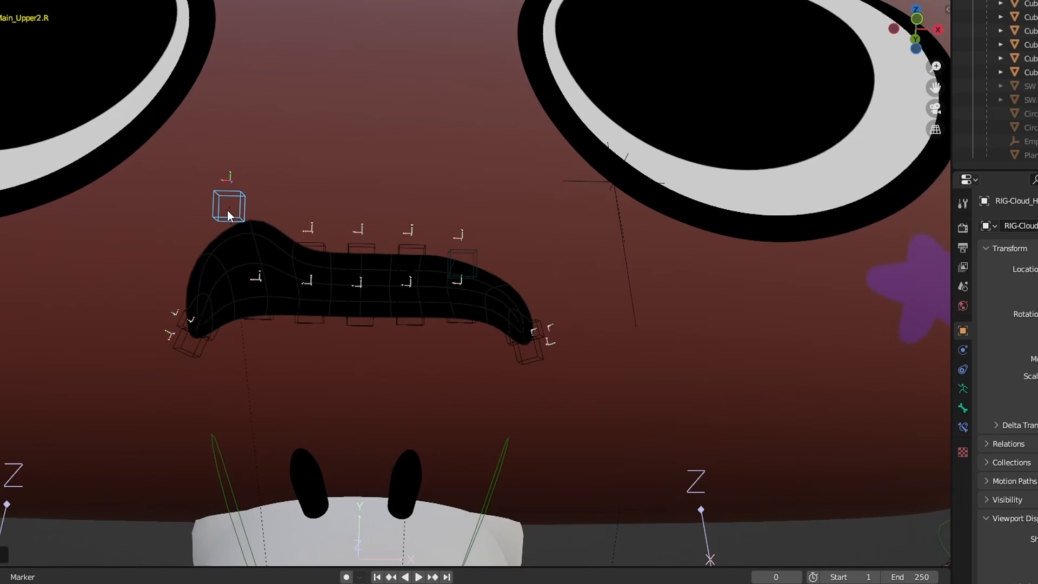
# - Raise the upper lip controls one by one to arch the top edge of the mouth
pyautogui.press('g')
pyautogui.click(302, 194)
pyautogui.click(357, 260)
pyautogui.moveTo(357, 260); pyautogui.dragTo(353, 275, button='middle')
pyautogui.press('g')
pyautogui.click(356, 193)
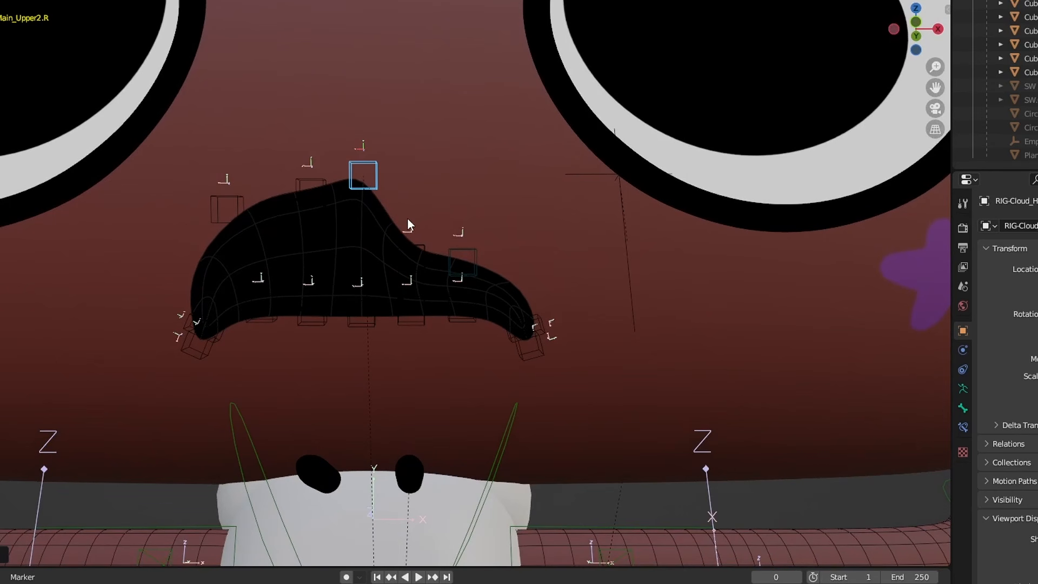
pyautogui.press('g')
pyautogui.moveTo(468, 244); pyautogui.dragTo(449, 331)
pyautogui.click(496, 201)
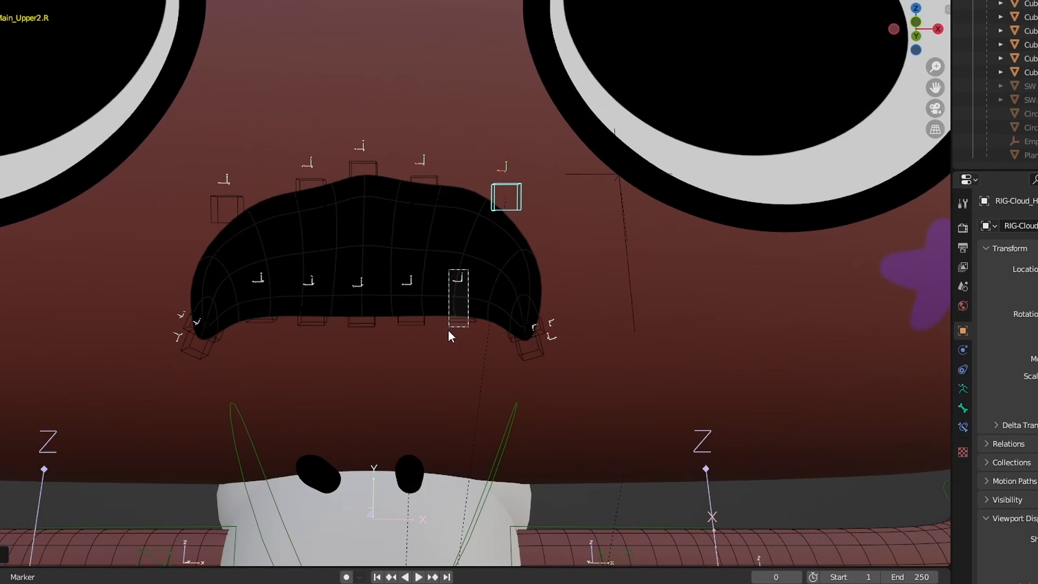
# - Move the lower lip controls downward to open the mouth wider
pyautogui.moveTo(310, 320); pyautogui.dragTo(236, 341)
pyautogui.press('g')
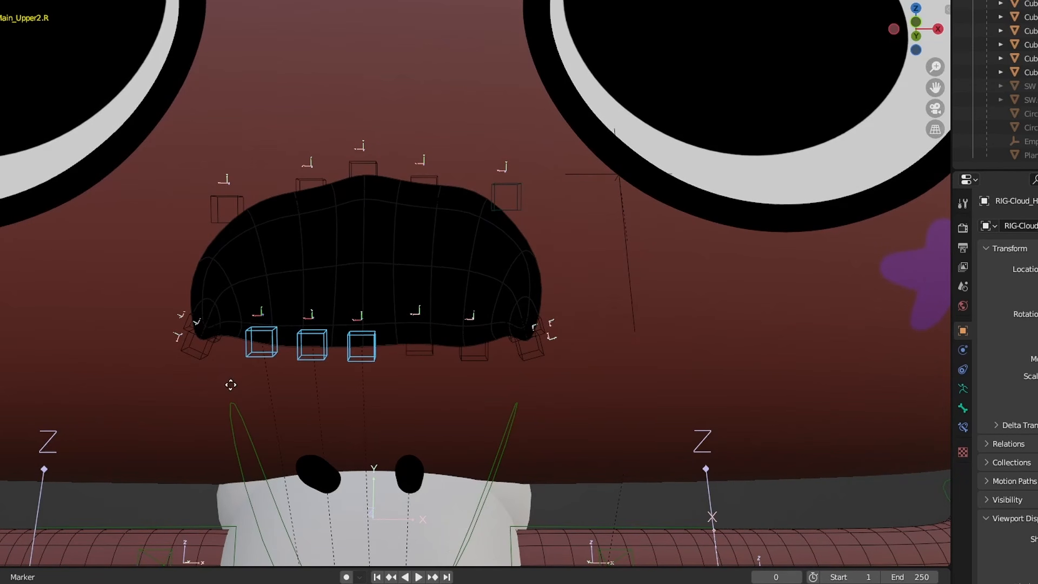
pyautogui.click(229, 375)
pyautogui.moveTo(308, 354); pyautogui.dragTo(312, 366, button='middle')
pyautogui.scroll(-1, 376, 355)
pyautogui.moveTo(375, 356); pyautogui.dragTo(378, 361, button='middle')
# - Select all the rig's pose controls and clear their location and rotation
pyautogui.press('a')
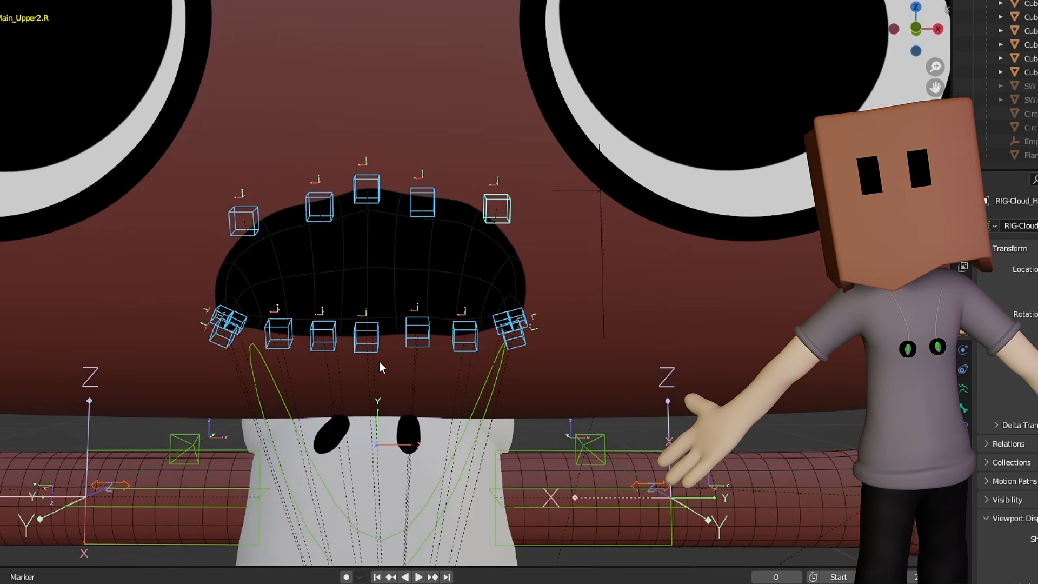
pyautogui.hotkey('alt', 'g')
pyautogui.hotkey('alt', 'r')
pyautogui.moveTo(420, 332); pyautogui.dragTo(461, 326, button='middle')
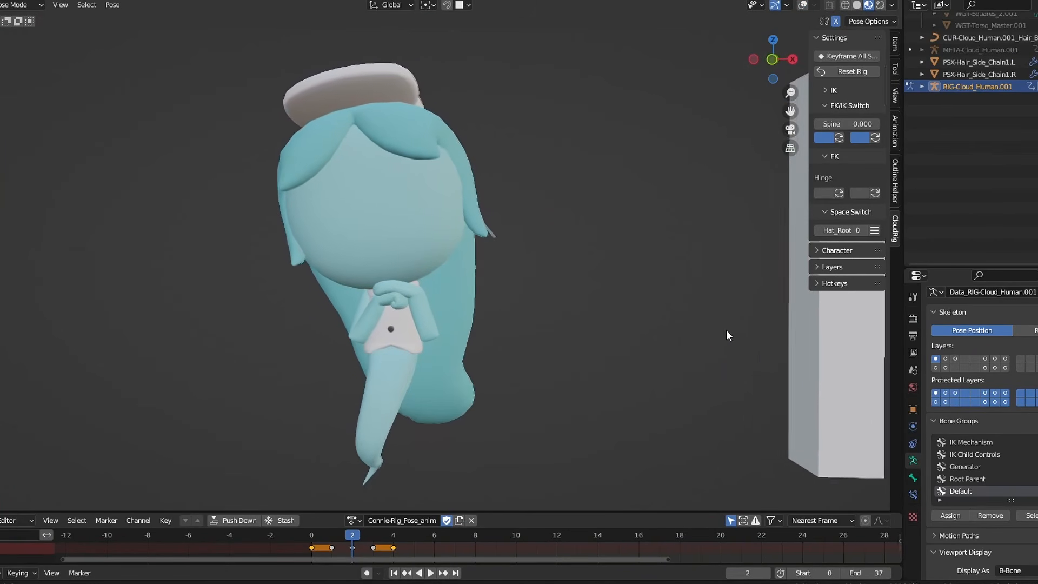
pyautogui.scroll(1, 727, 331)
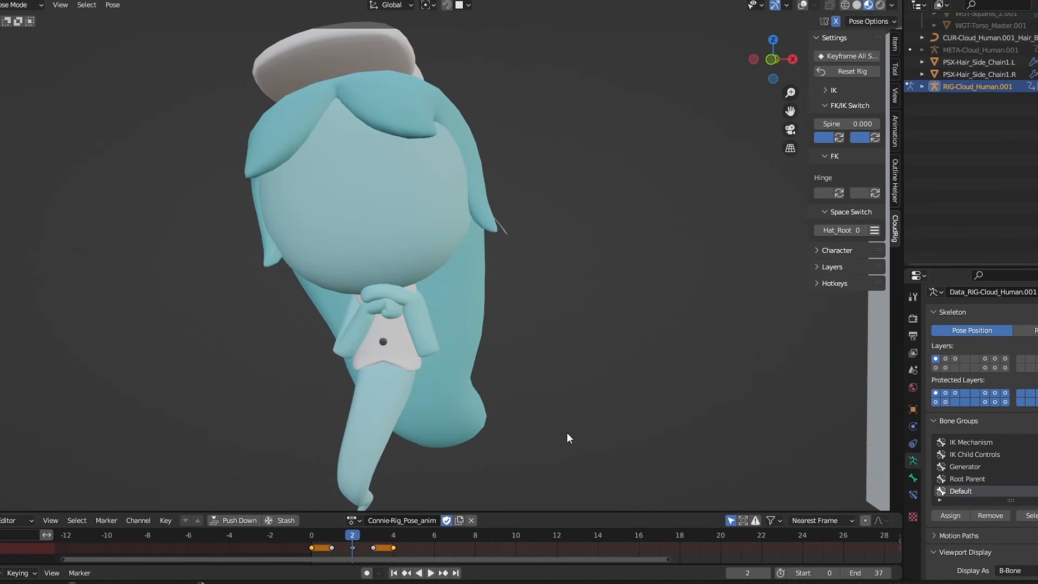
# - Return the timeline to frame 0, then add a mesh circle and rotate it 90° around the X axis
pyautogui.moveTo(567, 432); pyautogui.dragTo(592, 433, button='middle')
pyautogui.click(314, 538)
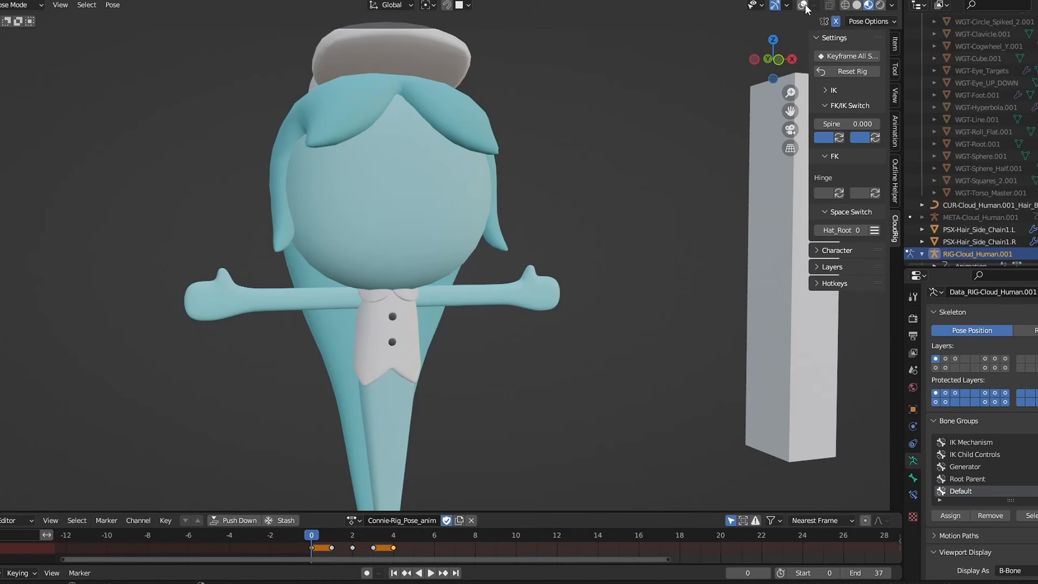
pyautogui.hotkey('shift', 'a')
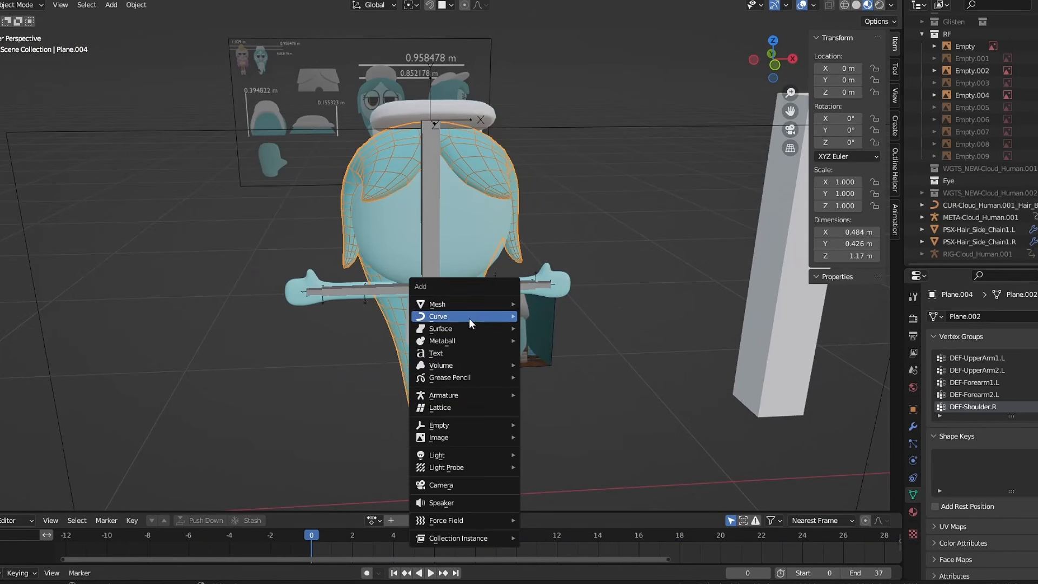
pyautogui.moveTo(469, 304)
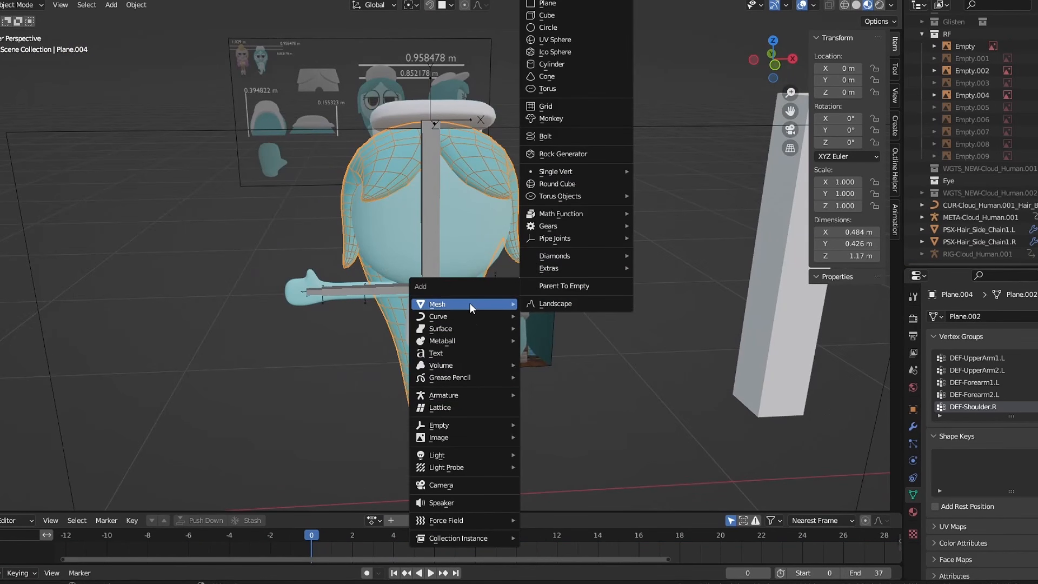
pyautogui.click(546, 28)
pyautogui.moveTo(537, 171); pyautogui.dragTo(538, 213, button='middle')
pyautogui.write('rx')
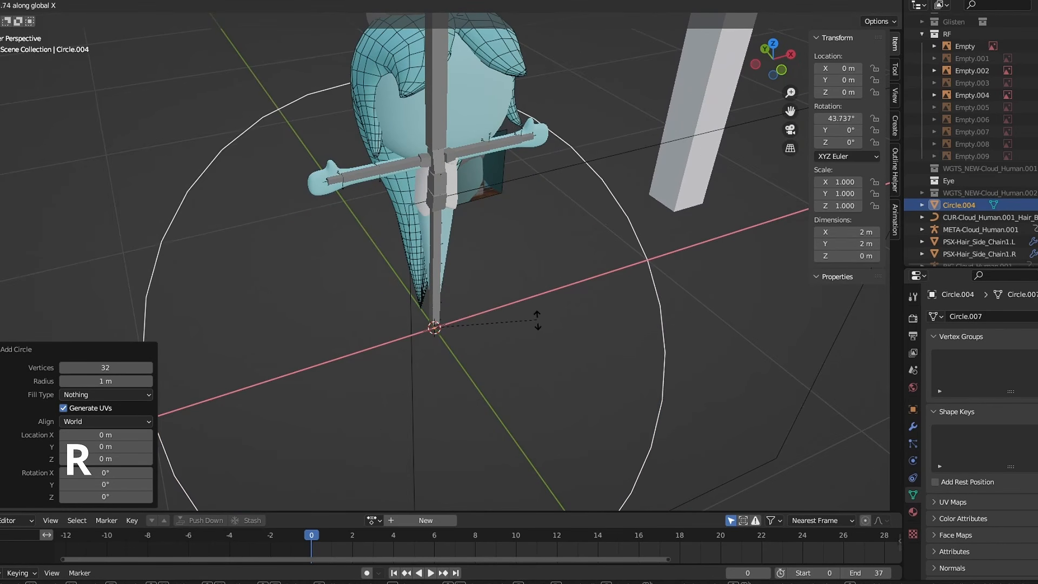
pyautogui.write('90')
pyautogui.press('Return')
# - Scale the circle down to about 0.194 m across and position it over one eye area of the face in front view
pyautogui.moveTo(535, 341); pyautogui.dragTo(492, 259, button='middle')
pyautogui.click(774, 61)
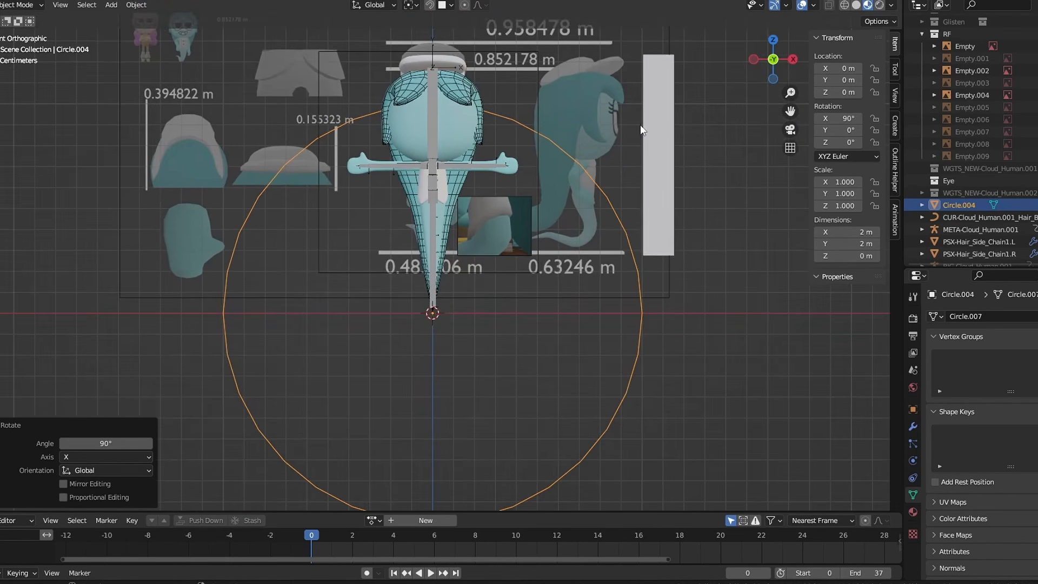
pyautogui.keyDown('shift'); pyautogui.moveTo(616, 138); pyautogui.dragTo(581, 268, button='middle'); pyautogui.keyUp('shift')
pyautogui.press('s')
pyautogui.click(464, 431)
pyautogui.press('g')
pyautogui.click(492, 182)
pyautogui.scroll(3, 432, 218)
pyautogui.press('g')
pyautogui.click(557, 131)
pyautogui.press('s')
pyautogui.click(532, 158)
# - Move the circle along Y to about -0.19 m so it sits just in front of the face
pyautogui.moveTo(532, 158); pyautogui.dragTo(458, 213, button='middle')
pyautogui.press('g')
pyautogui.press('y')
pyautogui.click(411, 200)
pyautogui.press('g')
pyautogui.press('y')
pyautogui.click(446, 214)
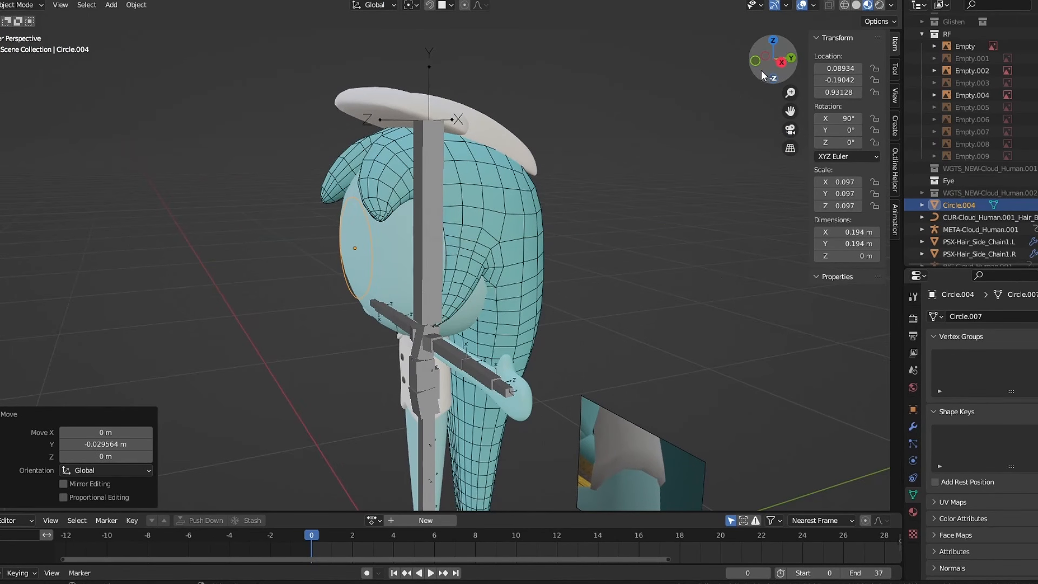
# - Shrink the circle to about 0.142 m across and raise it about 0.007 m along Z
pyautogui.click(756, 61)
pyautogui.scroll(5, 562, 242)
pyautogui.press('s')
pyautogui.click(550, 265)
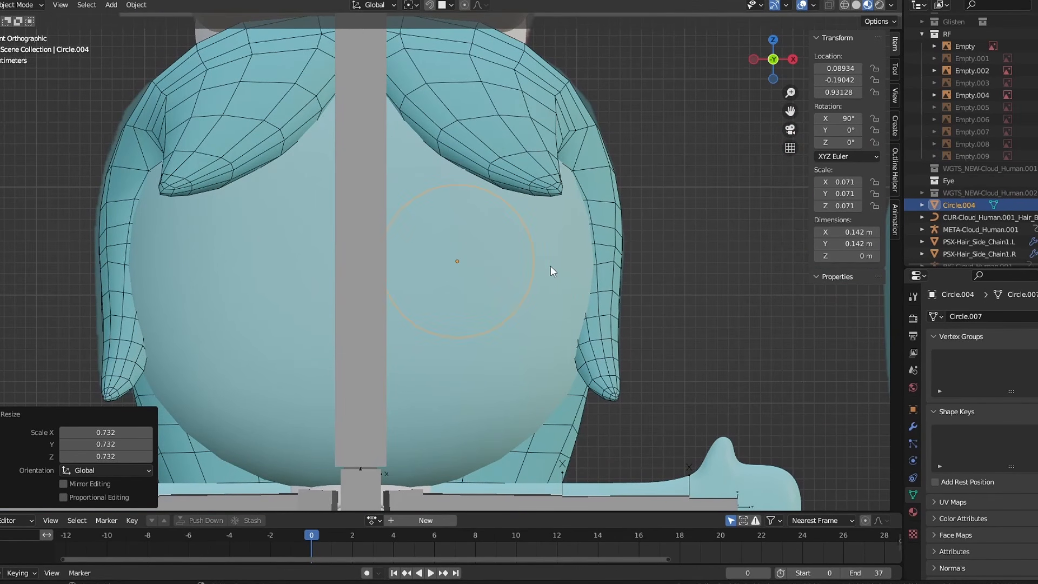
pyautogui.scroll(-2, 551, 260)
pyautogui.press('g')
pyautogui.press('z')
pyautogui.click(628, 246)
# - Hide the reference image Empty.004 standing in front of the character
pyautogui.scroll(-6, 563, 174)
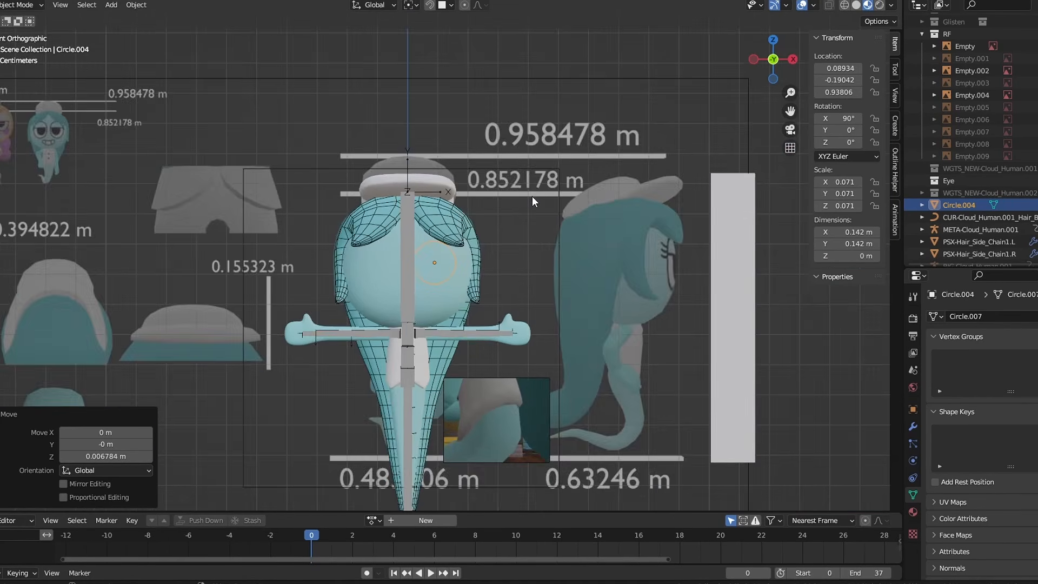
pyautogui.moveTo(532, 196); pyautogui.dragTo(560, 292, button='middle')
pyautogui.scroll(-2, 561, 293)
pyautogui.hotkey('ctrl', 'Tab')
pyautogui.click(485, 271)
pyautogui.press('h')
pyautogui.scroll(1, 393, 140)
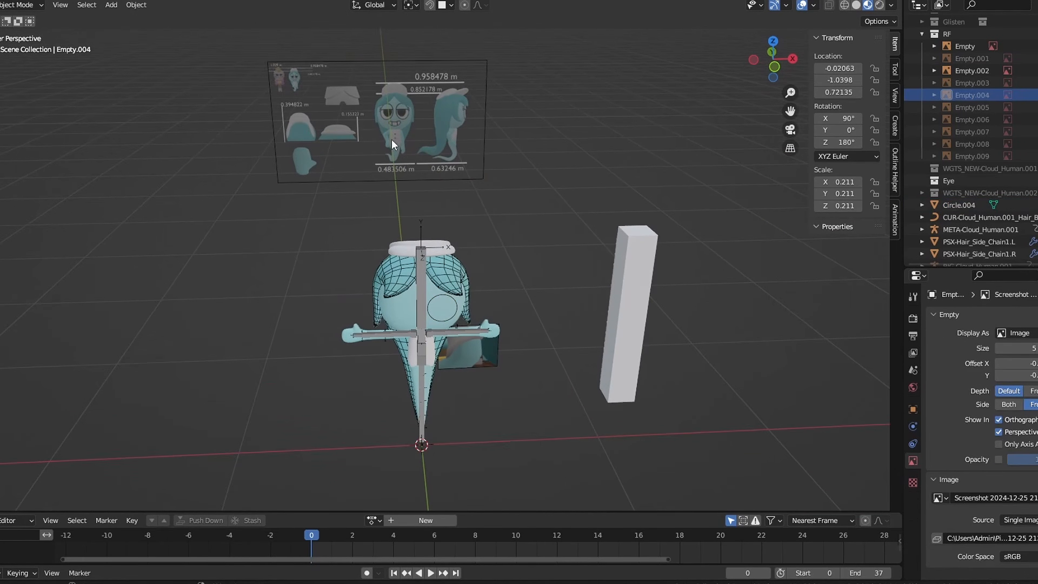
# - Display the Connie_RF.png reference image in front of the model with an opacity of 0.386
pyautogui.click(401, 125)
pyautogui.moveTo(401, 124); pyautogui.dragTo(394, 117, button='middle')
pyautogui.scroll(2, 397, 118)
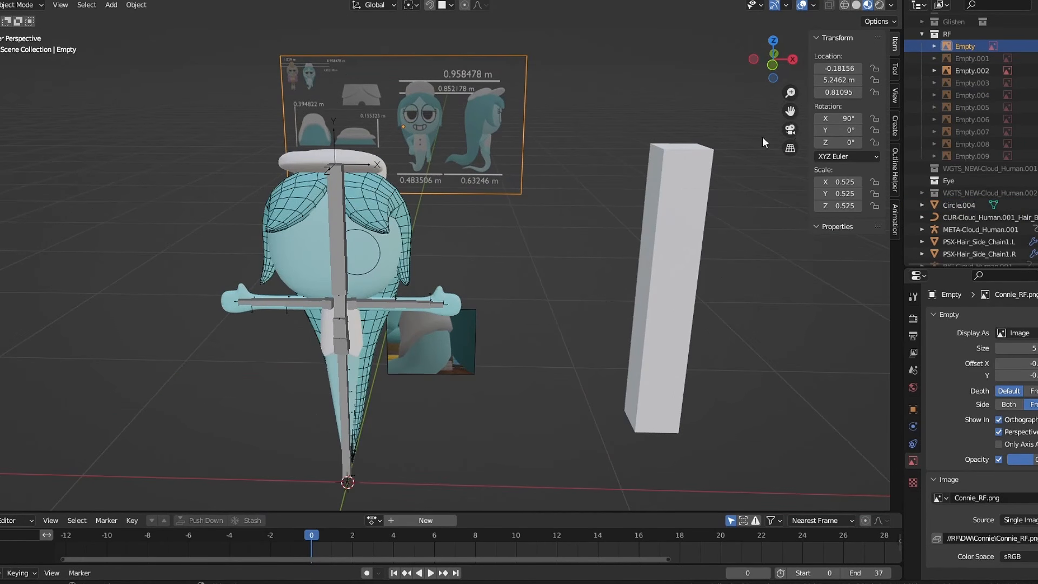
pyautogui.press('KP_1')
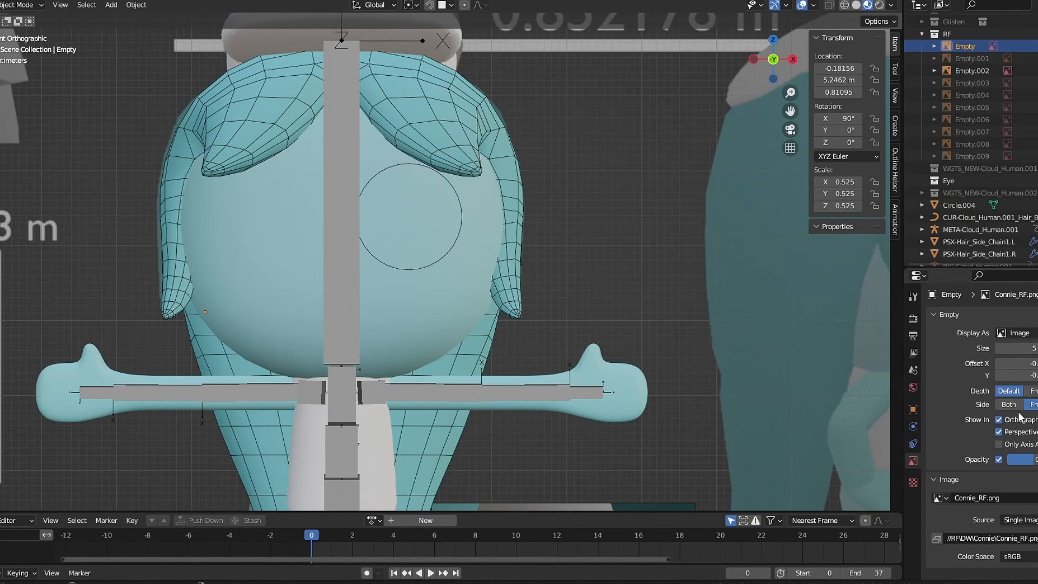
pyautogui.click(1034, 391)
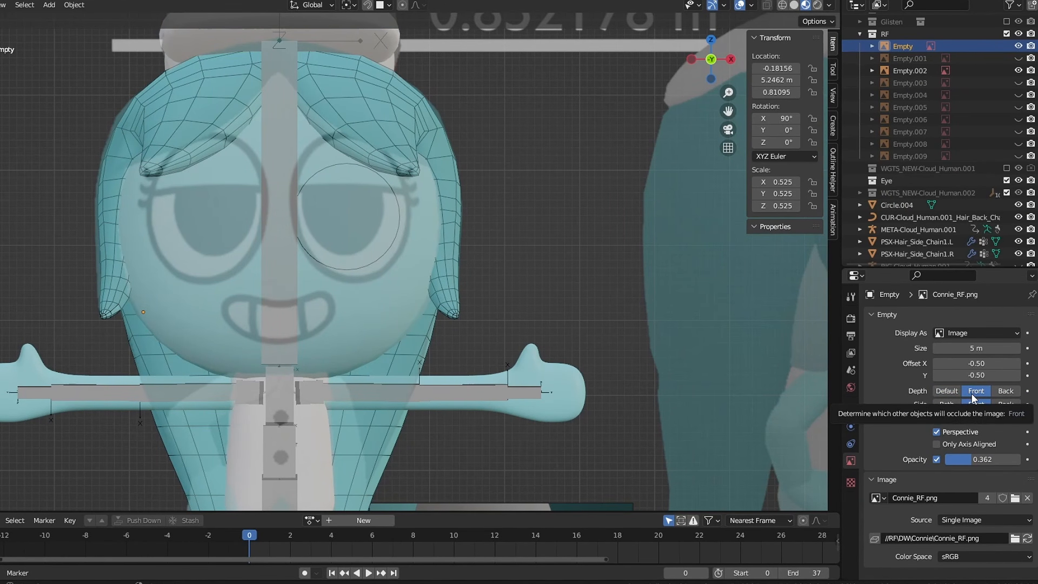
pyautogui.moveTo(980, 459)
pyautogui.mouseDown()
pyautogui.moveTo(909, 459)
pyautogui.moveTo(984, 459)
pyautogui.mouseUp()
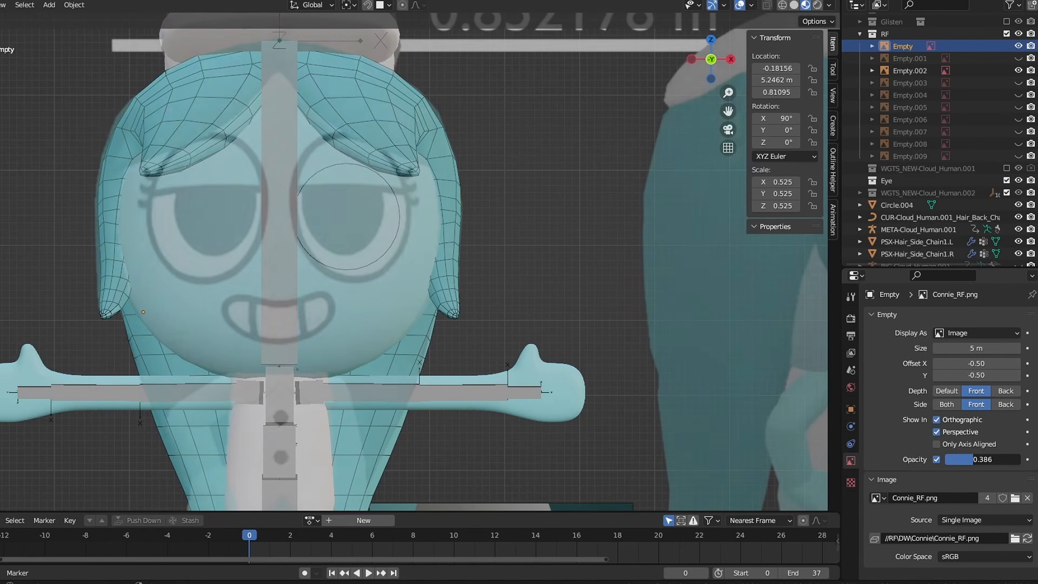
# - Move the circle onto the reference eye and enlarge it to approximate the eye outline
pyautogui.scroll(4, 340, 195)
pyautogui.click(456, 290)
pyautogui.click(457, 290)
pyautogui.press('g')
pyautogui.click(463, 286)
pyautogui.press('s')
pyautogui.click(489, 285)
# - Hide the META-Cloud_Human.001 armature and stretch the circle along Z into an oval of about 0.162 by 0.205 m
pyautogui.click(273, 246)
pyautogui.press('h')
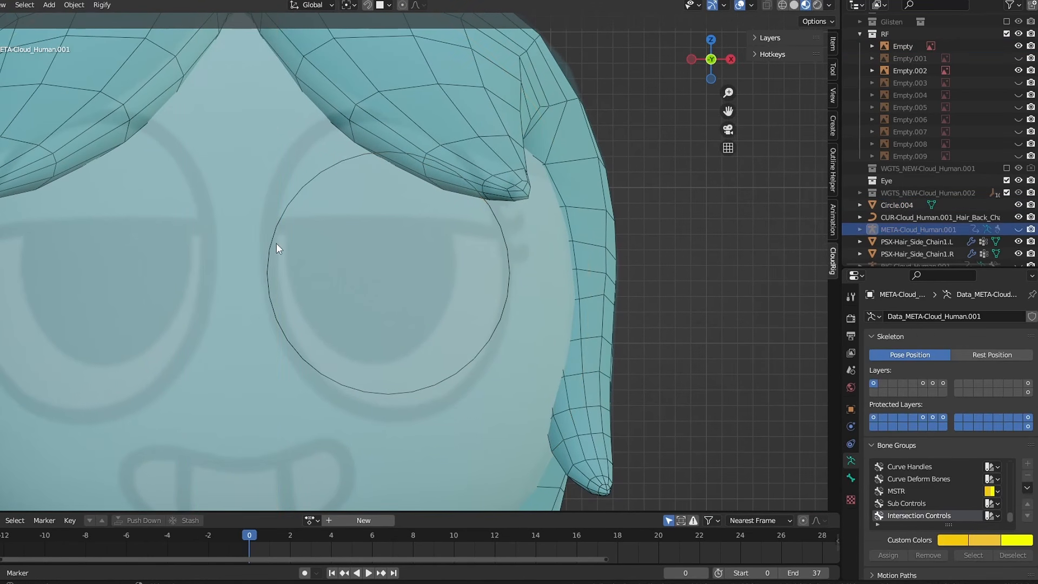
pyautogui.click(276, 246)
pyautogui.press('s')
pyautogui.press('z')
pyautogui.click(591, 364)
pyautogui.press('s')
pyautogui.click(562, 212)
# - Tilt the oval to about -6.5° around Y and nudge it to line up with the reference eye outline
pyautogui.press('r')
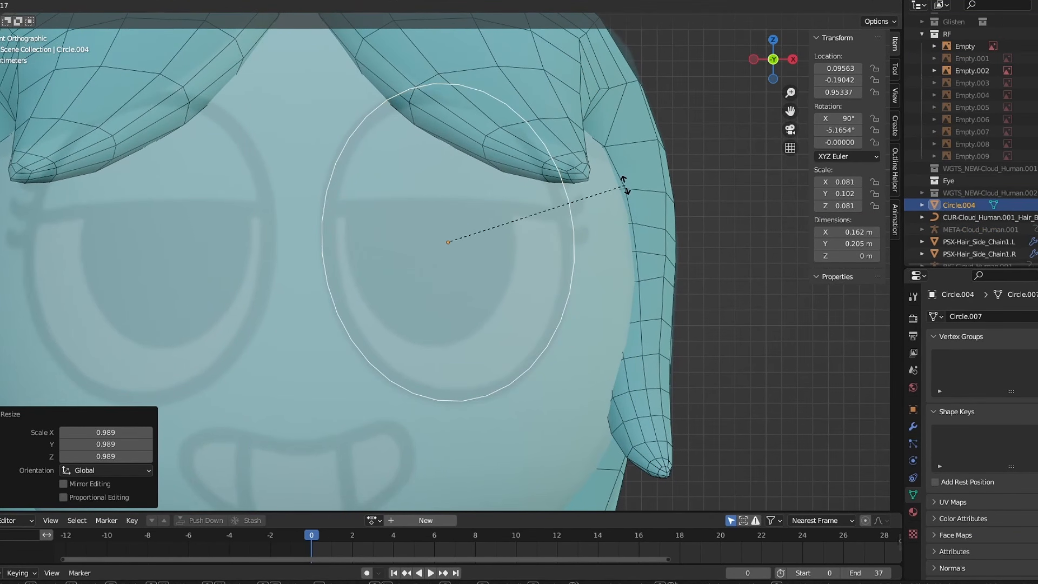
pyautogui.click(622, 182)
pyautogui.press('g')
pyautogui.click(623, 182)
pyautogui.press('r')
pyautogui.click(622, 183)
pyautogui.press('g')
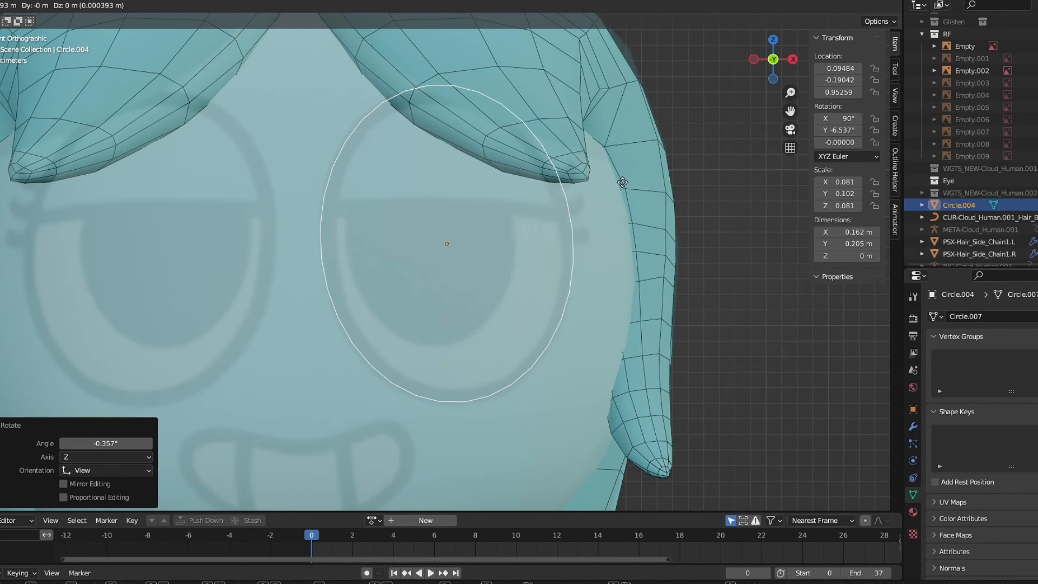
pyautogui.click(622, 183)
pyautogui.scroll(1, 599, 214)
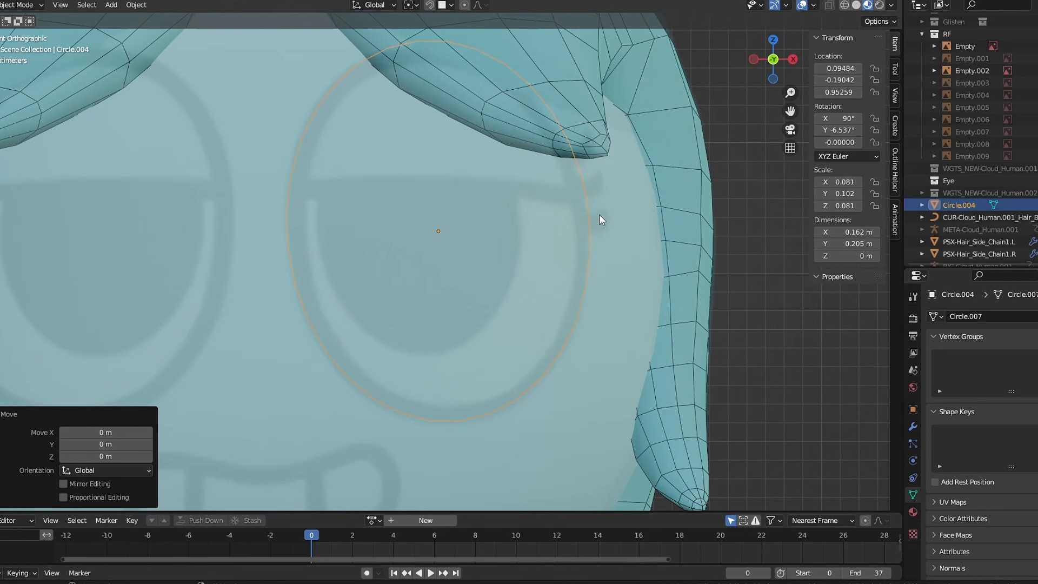
pyautogui.press('g')
pyautogui.click(599, 215)
# - Extrude the oval's edge loop inward by scaling it to about 0.9, forming a narrow rim
pyautogui.press('Tab')
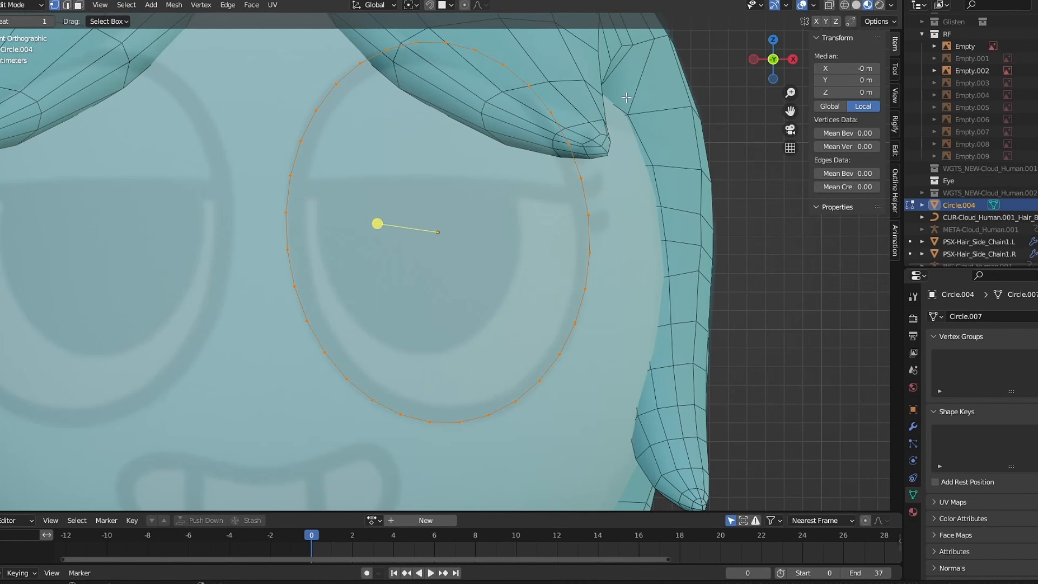
pyautogui.press('s')
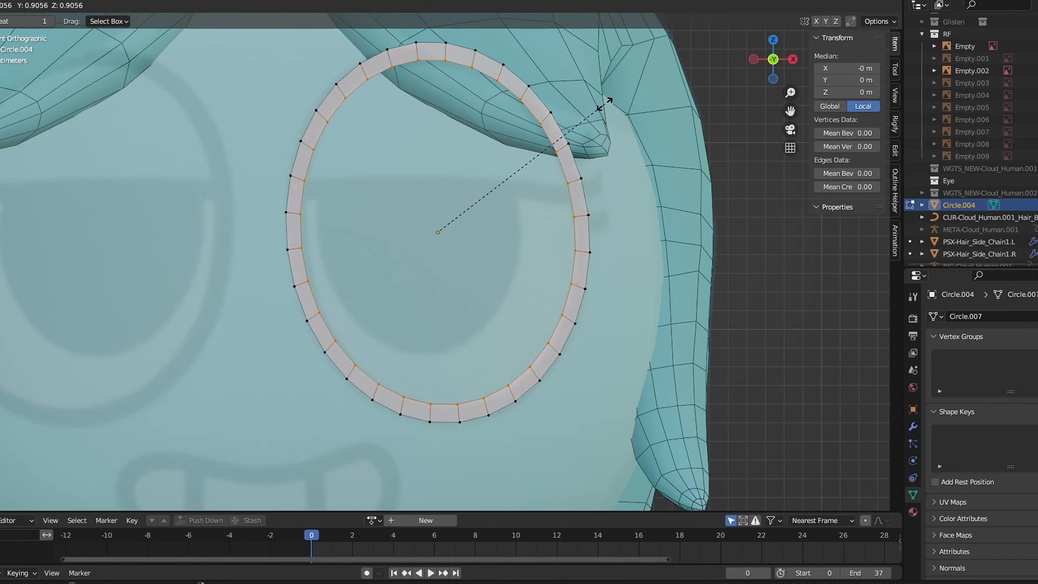
pyautogui.click(601, 103)
pyautogui.scroll(1, 570, 180)
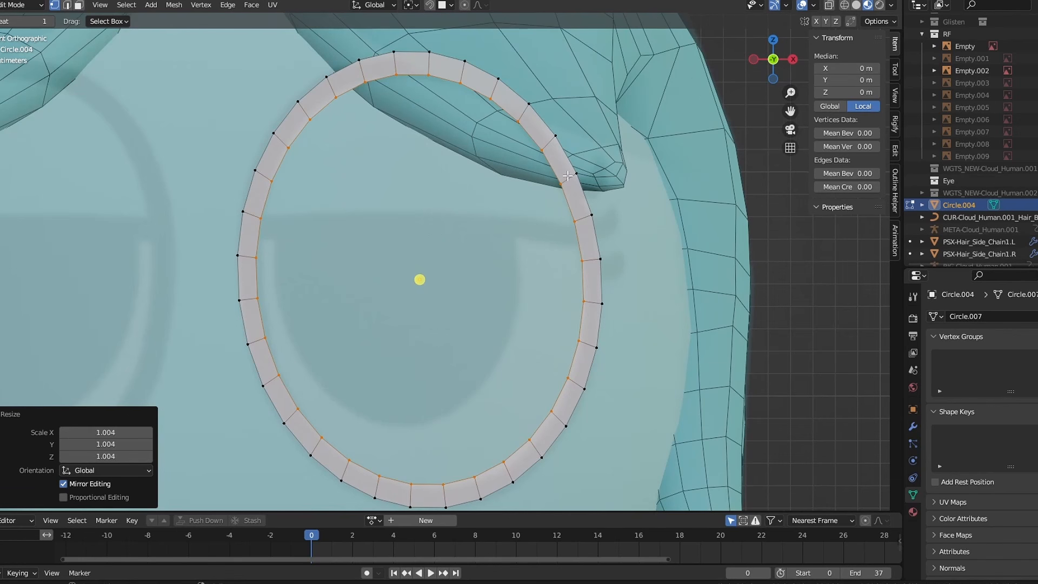
# - Close the oval's inner loop with Grid Fill using an offset of 2 and return to Object Mode
pyautogui.hotkey('ctrl', 'f')
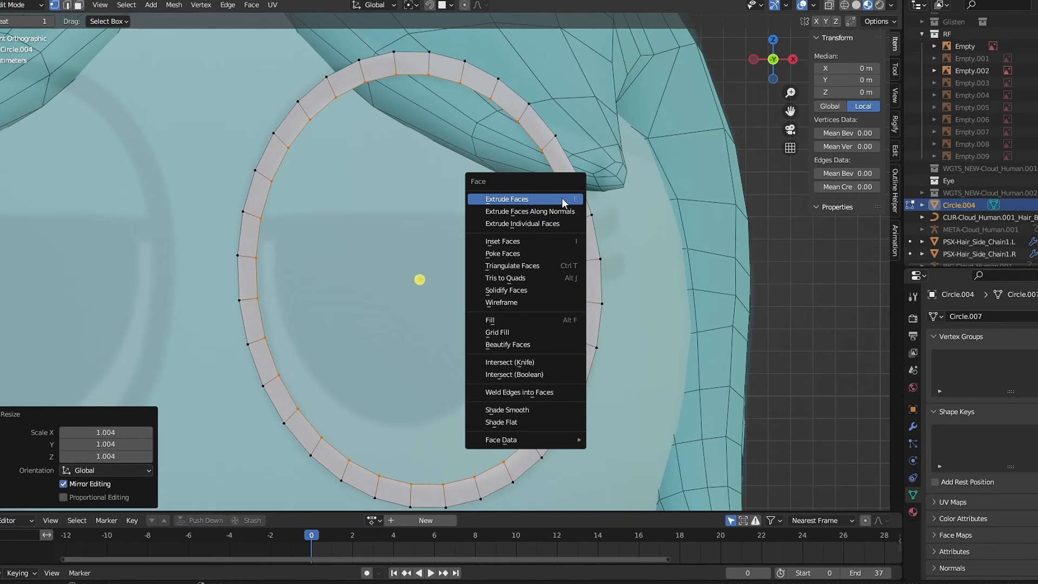
pyautogui.click(503, 333)
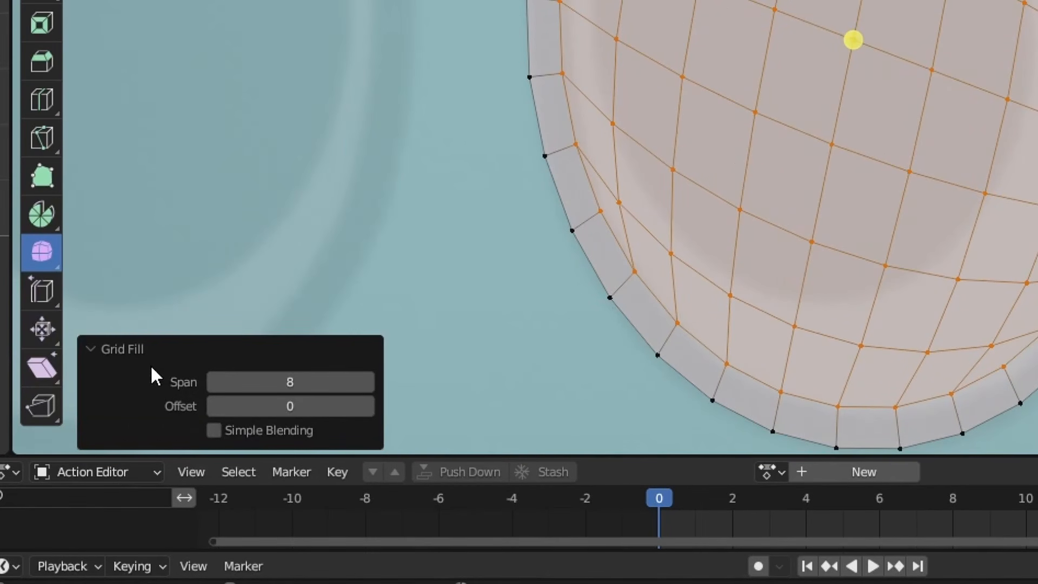
pyautogui.click(372, 407)
pyautogui.click(372, 406)
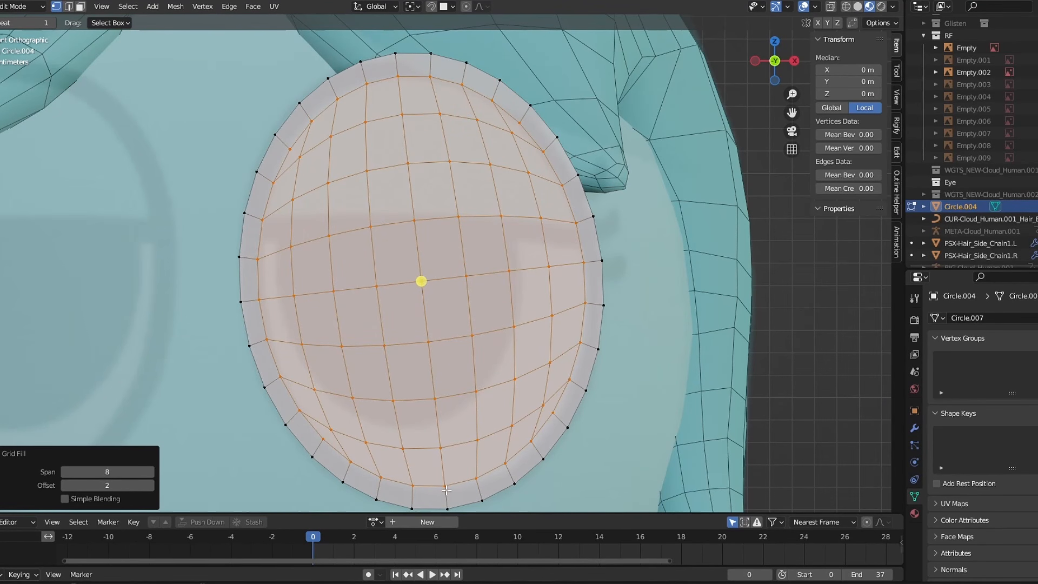
pyautogui.press('Tab')
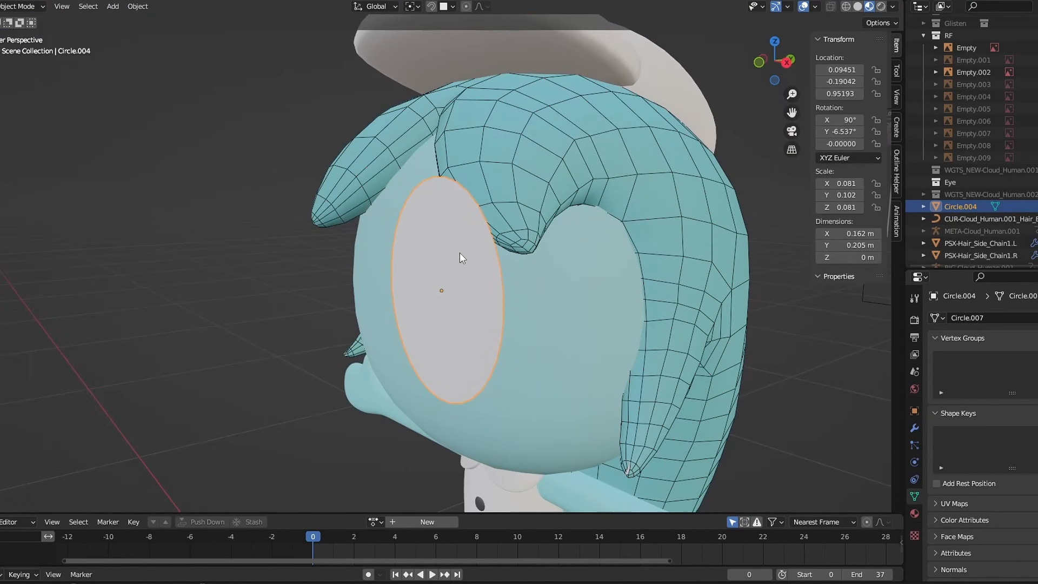
# - Move the eye disc about 0.018 m along Y toward the face
pyautogui.moveTo(491, 283); pyautogui.dragTo(408, 257, button='middle')
pyautogui.scroll(4, 408, 258)
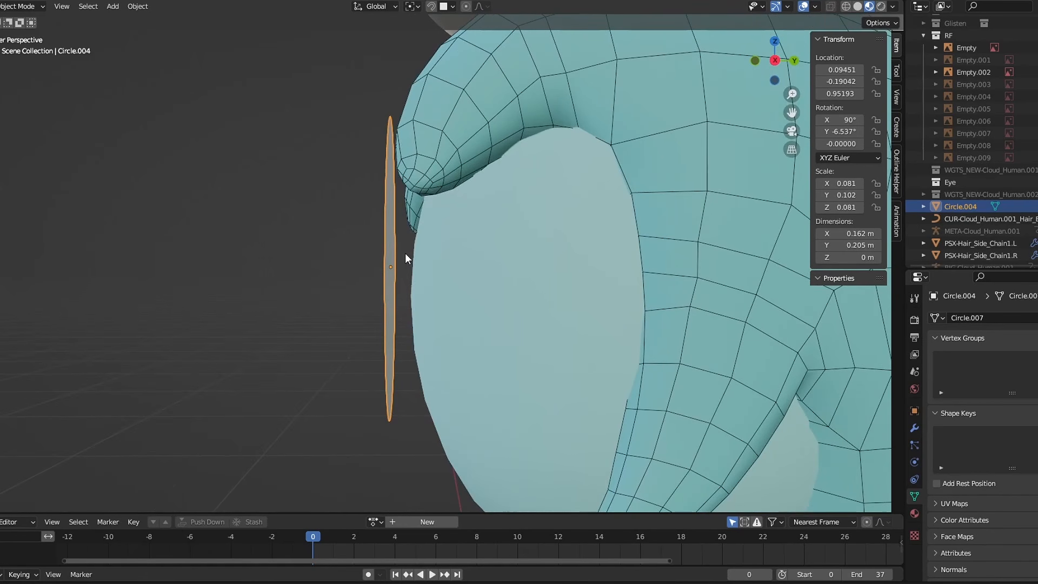
pyautogui.press('g')
pyautogui.press('y')
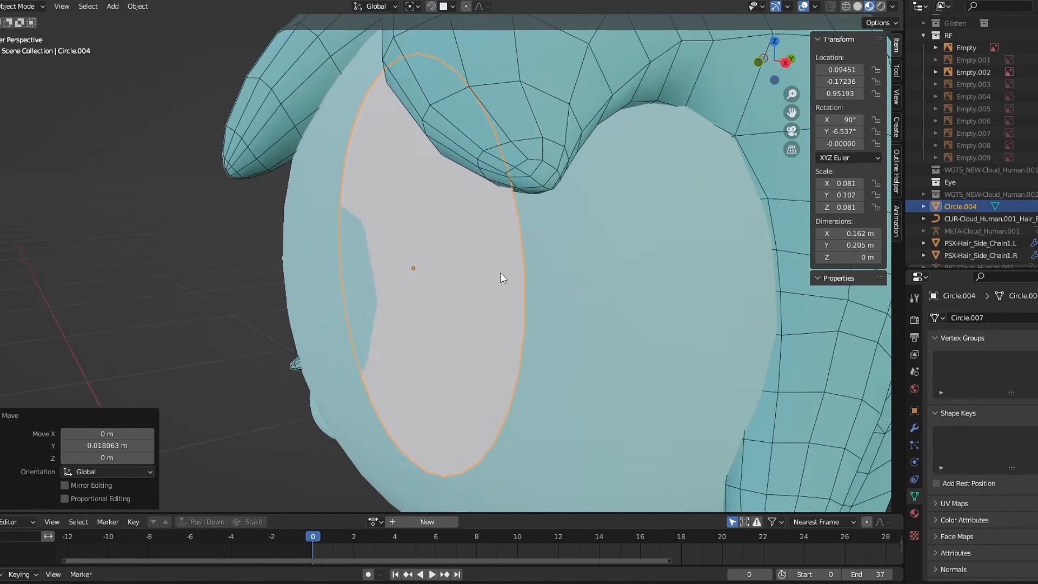
# - Rotate the eye disc about 12.4° around its local Y axis to follow the curve of the face
pyautogui.press('g')
pyautogui.press('z')
pyautogui.click(547, 277)
pyautogui.moveTo(546, 276); pyautogui.dragTo(550, 254, button='middle')
pyautogui.press('r')
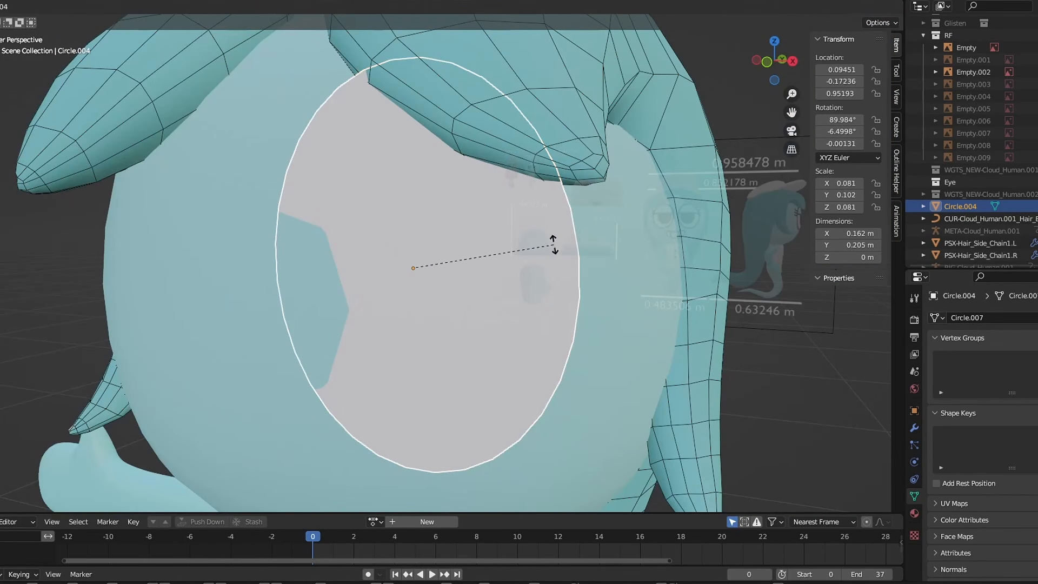
pyautogui.press('x')
pyautogui.click(552, 213)
# - Move the eye disc along Y to about -0.165 m so it rests against the face surface
pyautogui.press('KP_3')
pyautogui.press('g')
pyautogui.press('y')
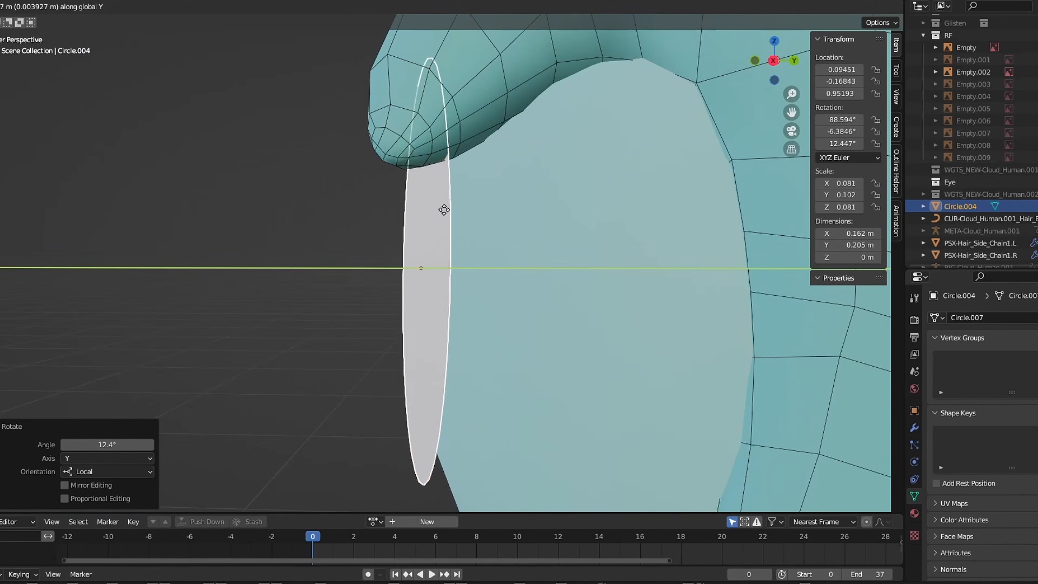
pyautogui.click(455, 209)
pyautogui.press('g')
pyautogui.press('y')
pyautogui.moveTo(456, 209); pyautogui.dragTo(598, 234, button='middle')
pyautogui.click(483, 214)
pyautogui.scroll(-4, 598, 234)
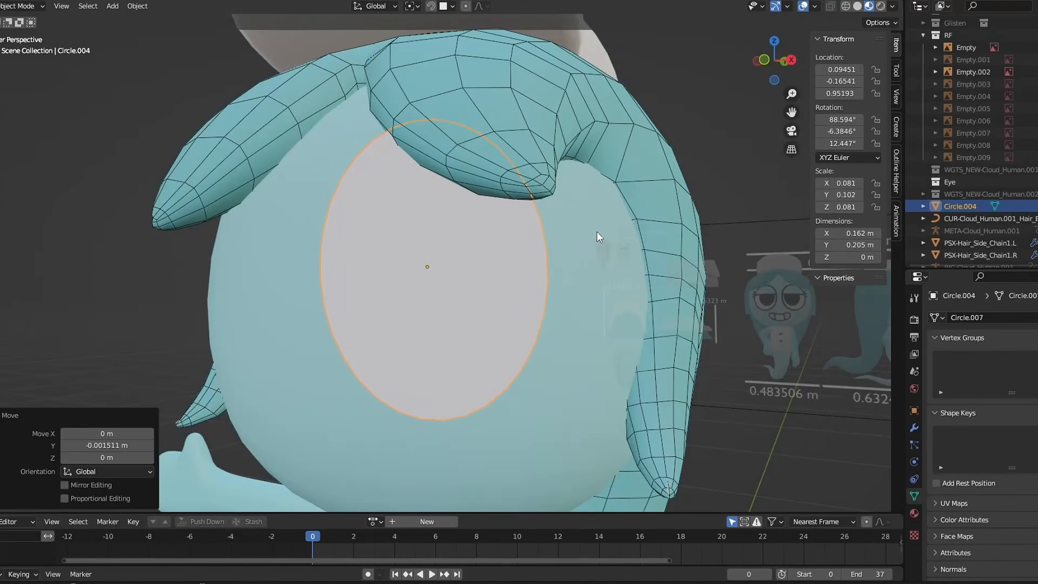
# - Duplicate the head mesh in place and fatten the copy slightly along its normals to about 0.459 m wide
pyautogui.click(511, 234)
pyautogui.scroll(2, 511, 234)
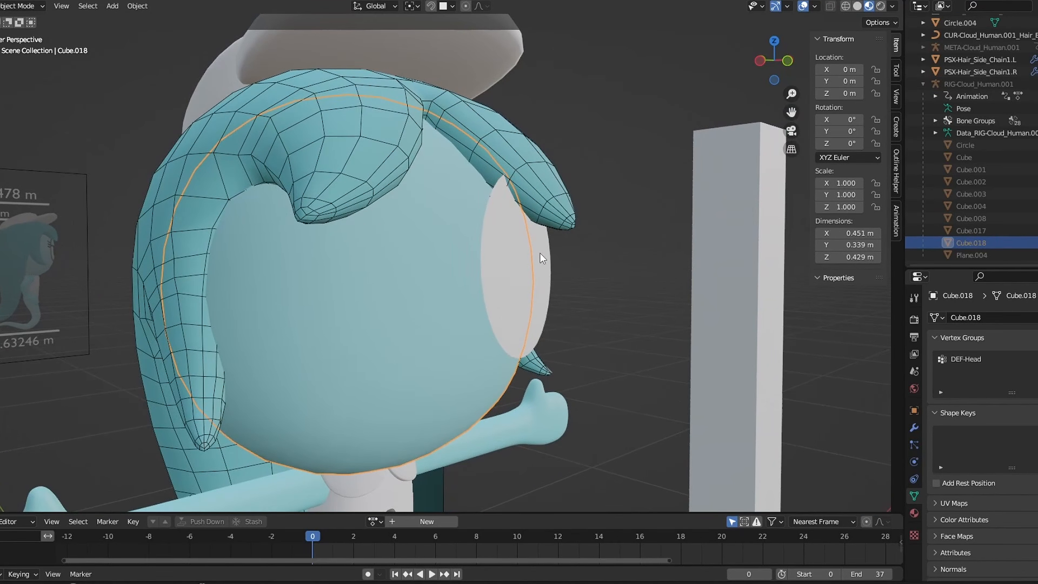
pyautogui.moveTo(540, 252); pyautogui.dragTo(583, 278, button='middle')
pyautogui.hotkey('shift', 'd')
pyautogui.rightClick(551, 230)
pyautogui.press('Tab')
pyautogui.hotkey('alt', 's')
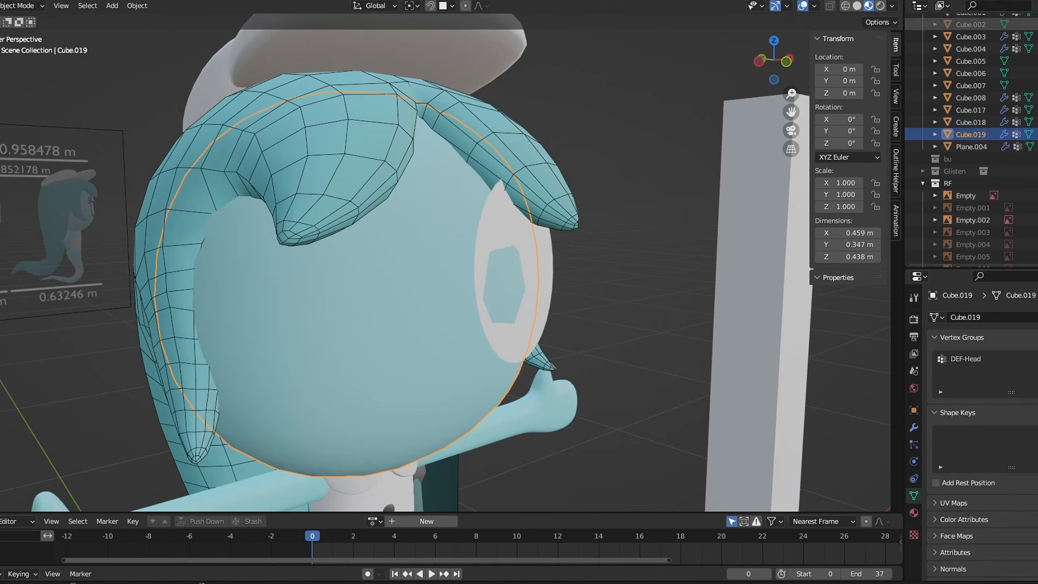
# - Hide the enlarged head copy and rename it SW.001
pyautogui.click(1037, 6)
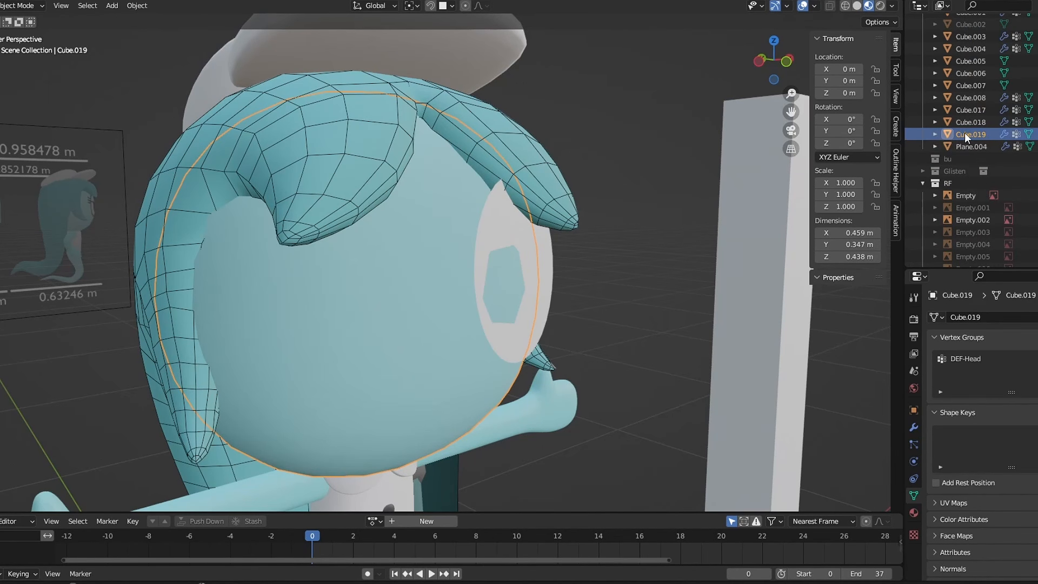
pyautogui.press('h')
pyautogui.scroll(3, 609, 241)
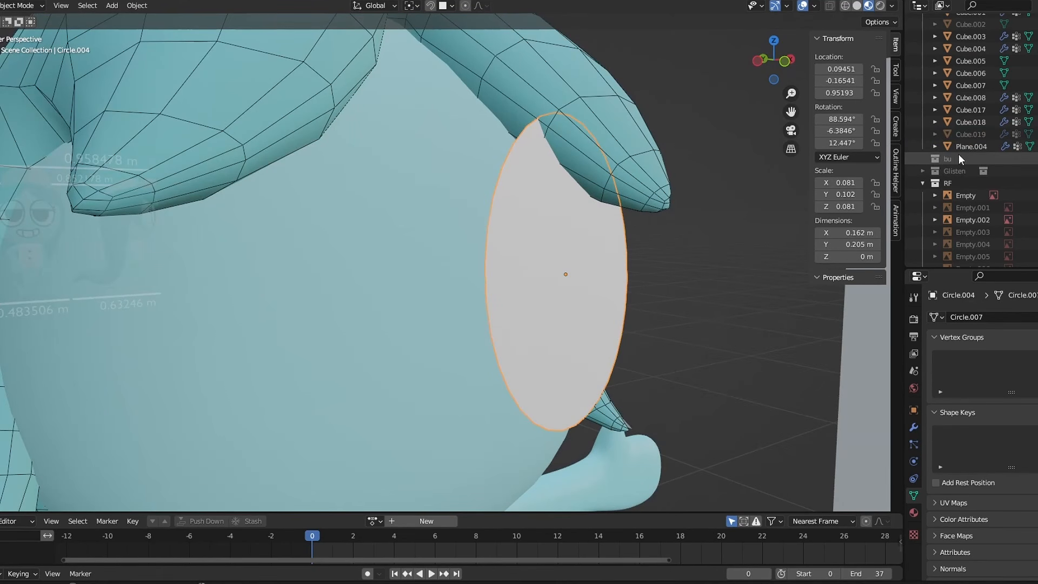
pyautogui.doubleClick(966, 134)
# - Add a Shrinkwrap modifier to the eye disc with SW.001 as its target
pyautogui.click(565, 267)
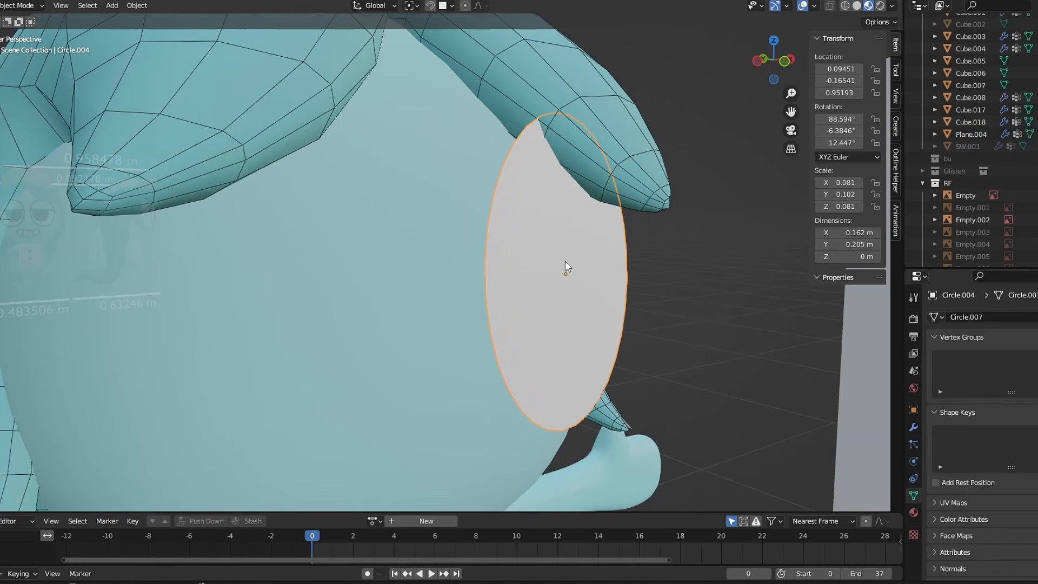
pyautogui.click(913, 427)
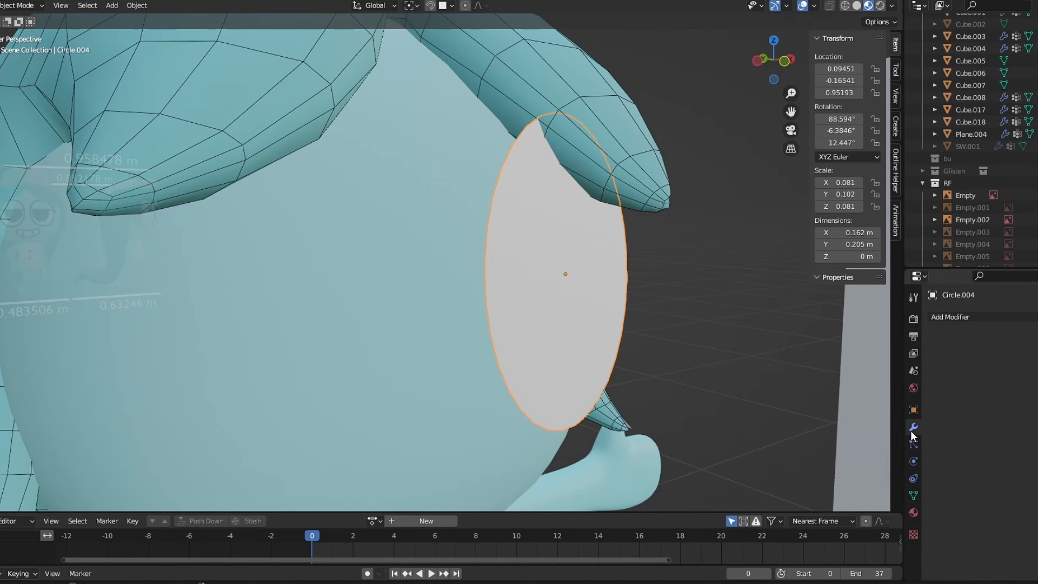
pyautogui.click(958, 319)
pyautogui.click(957, 176)
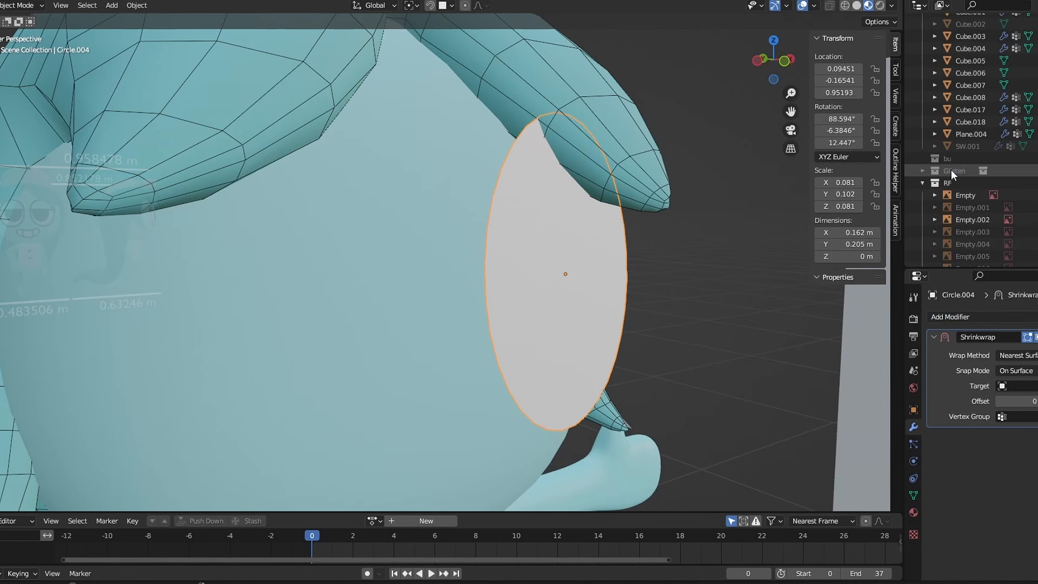
pyautogui.click(968, 145)
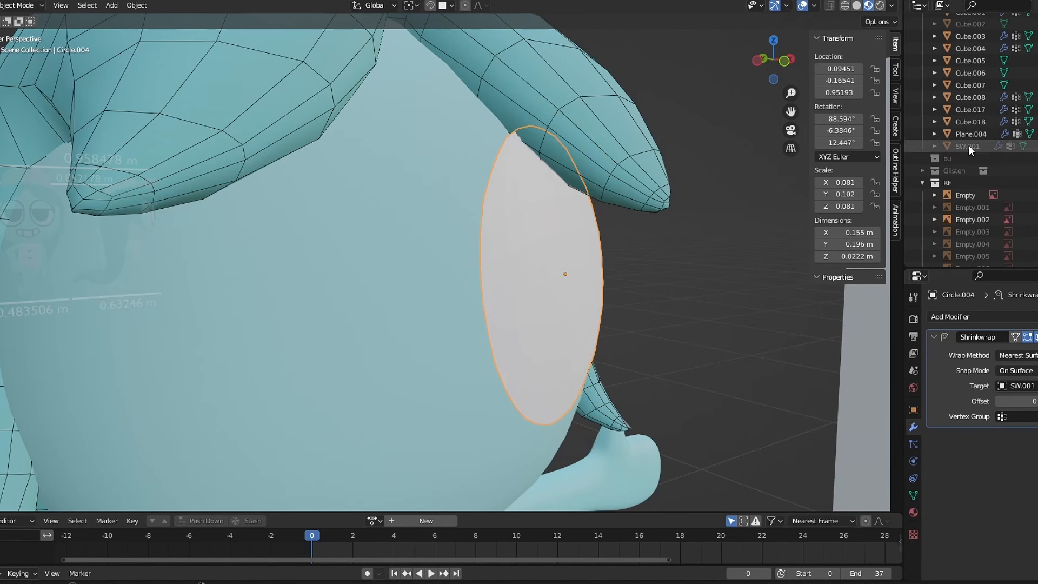
# - Hide the hair meshes around the head and enable proportional editing in the eye's mesh
pyautogui.moveTo(649, 260); pyautogui.dragTo(501, 280, button='middle')
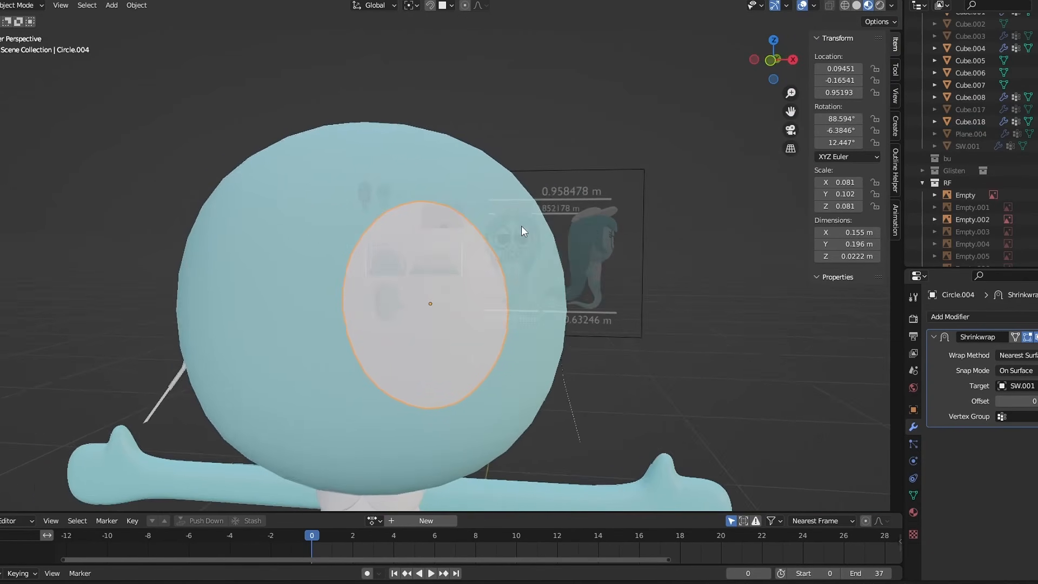
pyautogui.moveTo(521, 225); pyautogui.dragTo(446, 201, button='middle')
pyautogui.click(774, 60)
pyautogui.scroll(4, 550, 263)
pyautogui.press('Tab')
pyautogui.click(536, 208)
pyautogui.scroll(-3, 522, 210)
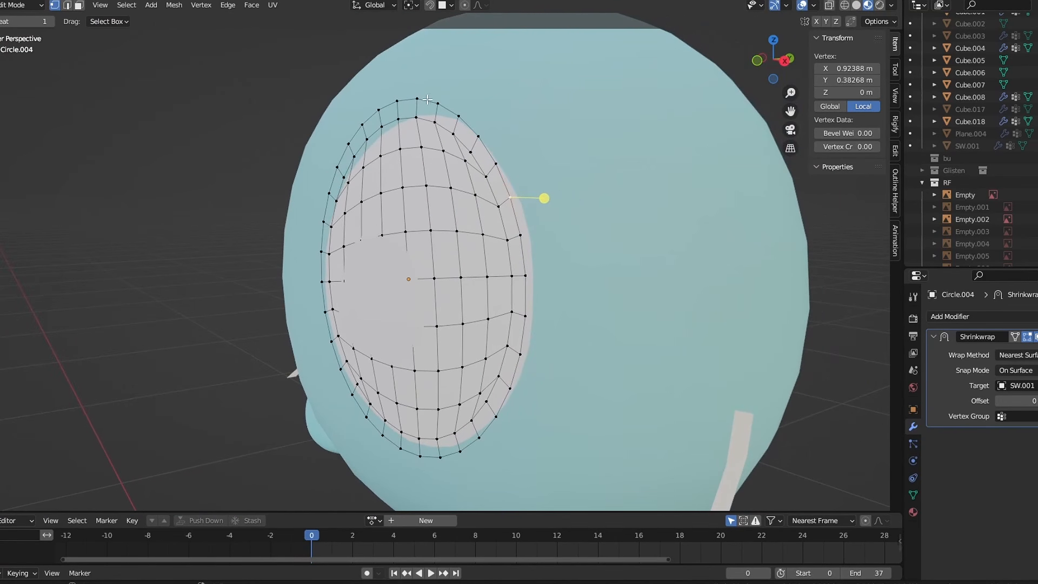
pyautogui.click(480, 5)
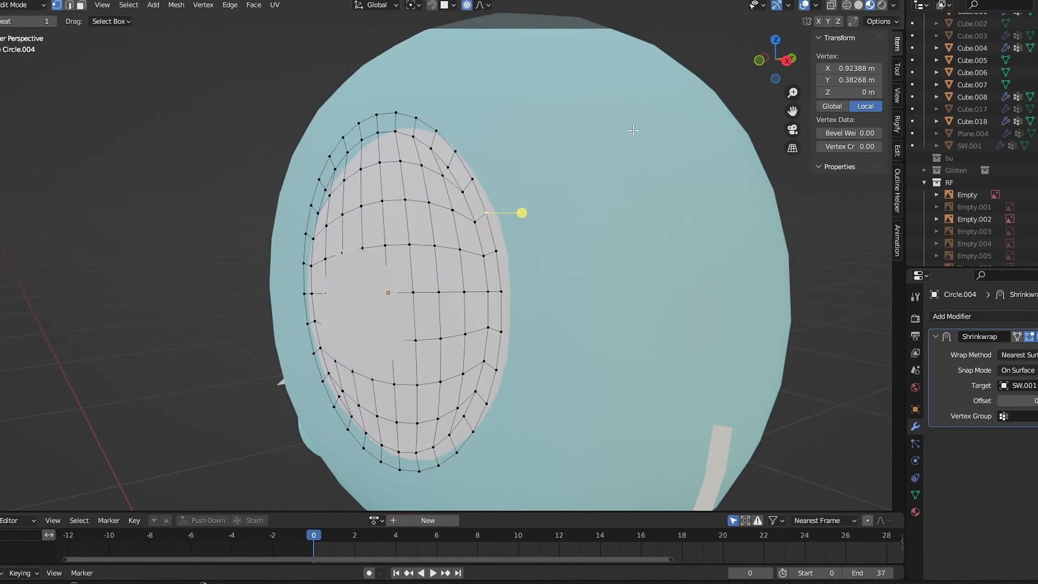
# - Move the upper outer rim vertex of the eye back along Y toward the head, with a proportional size of about 0.123 m
pyautogui.moveTo(633, 130); pyautogui.dragTo(541, 159, button='middle')
pyautogui.moveTo(502, 199); pyautogui.dragTo(498, 193, button='middle')
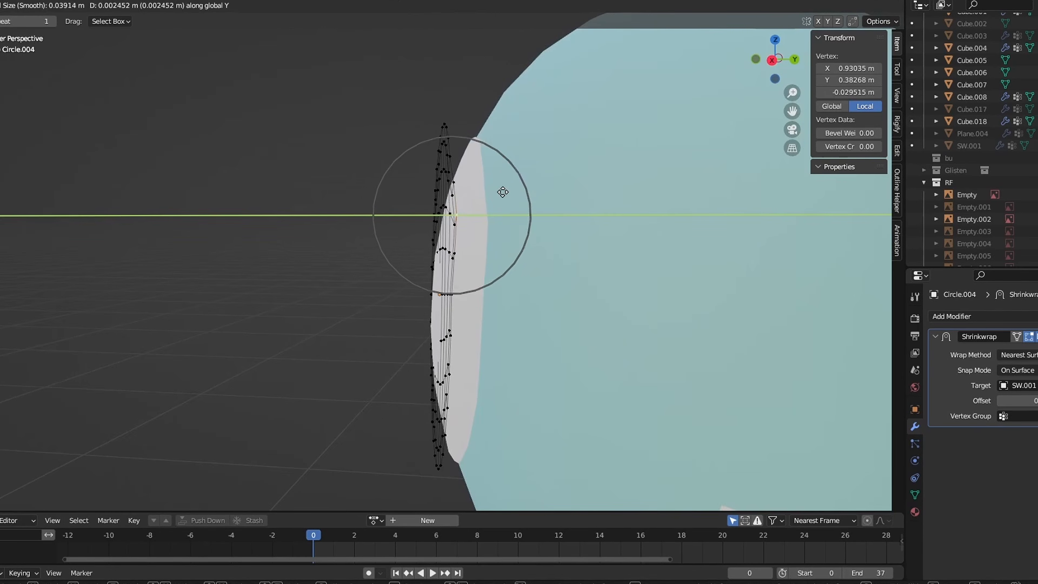
pyautogui.scroll(-13, 503, 192)
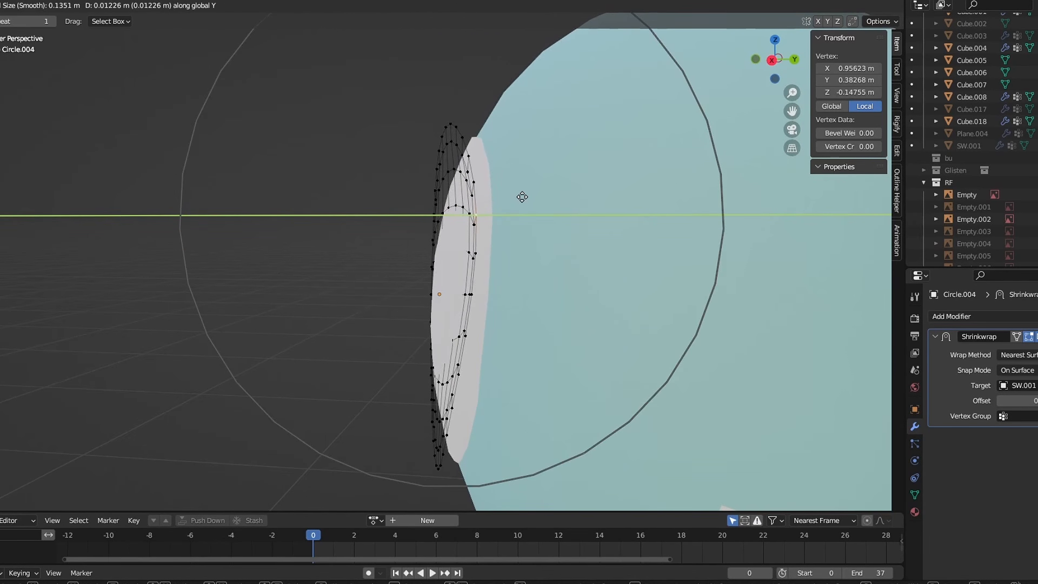
pyautogui.scroll(8, 502, 192)
pyautogui.scroll(-7, 457, 181)
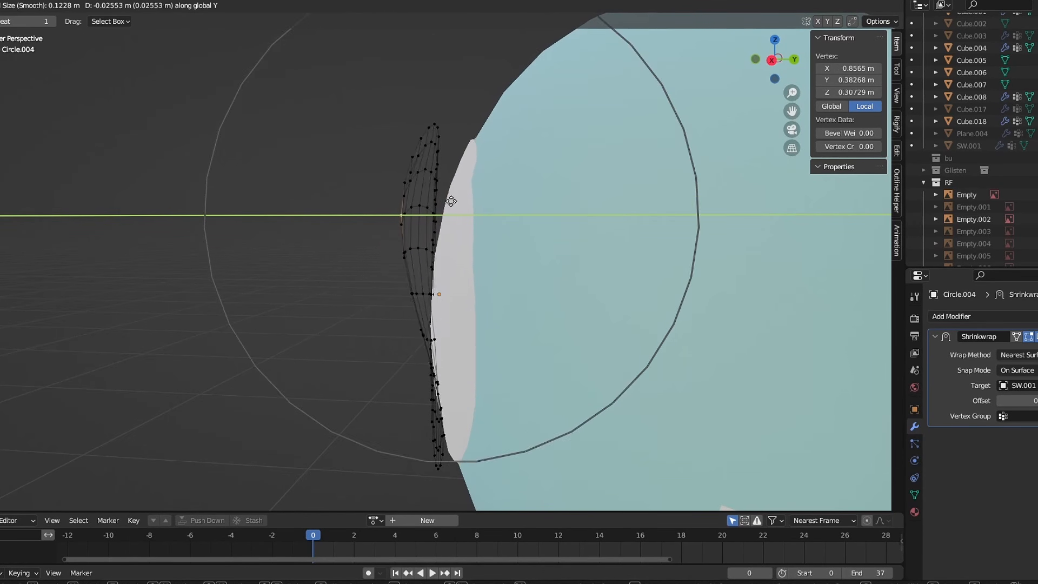
pyautogui.scroll(-3, 486, 203)
pyautogui.click(516, 206)
pyautogui.moveTo(515, 206)
pyautogui.mouseDown(button='middle')
pyautogui.moveTo(539, 209)
pyautogui.moveTo(513, 212)
pyautogui.mouseUp(button='middle')
# - Move the eye's top rim vertex about 0.017 m along Y onto the head's curve
pyautogui.click(440, 127)
pyautogui.press('g')
pyautogui.press('y')
pyautogui.scroll(3, 442, 128)
pyautogui.click(466, 129)
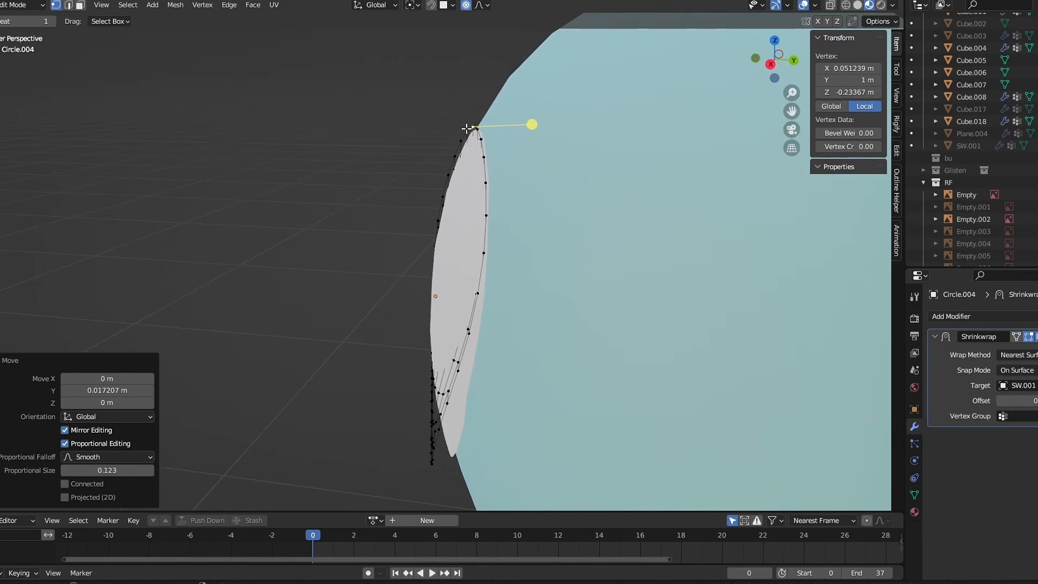
# - Move a lower outer rim vertex and a bottom rim vertex of the eye along Y to follow the head's curve
pyautogui.moveTo(454, 367); pyautogui.dragTo(470, 343, button='middle')
pyautogui.click(472, 343)
pyautogui.press('g')
pyautogui.press('y')
pyautogui.click(514, 346)
pyautogui.moveTo(460, 421); pyautogui.dragTo(443, 388, button='middle')
pyautogui.click(439, 386)
pyautogui.press('g')
pyautogui.press('y')
pyautogui.click(454, 379)
# - From the opposite side, shift two upper rim vertices along Y, the second by about 0.0014 m, to fit the face surface
pyautogui.moveTo(378, 336); pyautogui.dragTo(481, 200, button='middle')
pyautogui.click(516, 240)
pyautogui.click(499, 169)
pyautogui.press('g')
pyautogui.press('y')
pyautogui.click(489, 172)
pyautogui.click(474, 217)
pyautogui.press('g')
pyautogui.press('y')
pyautogui.click(486, 203)
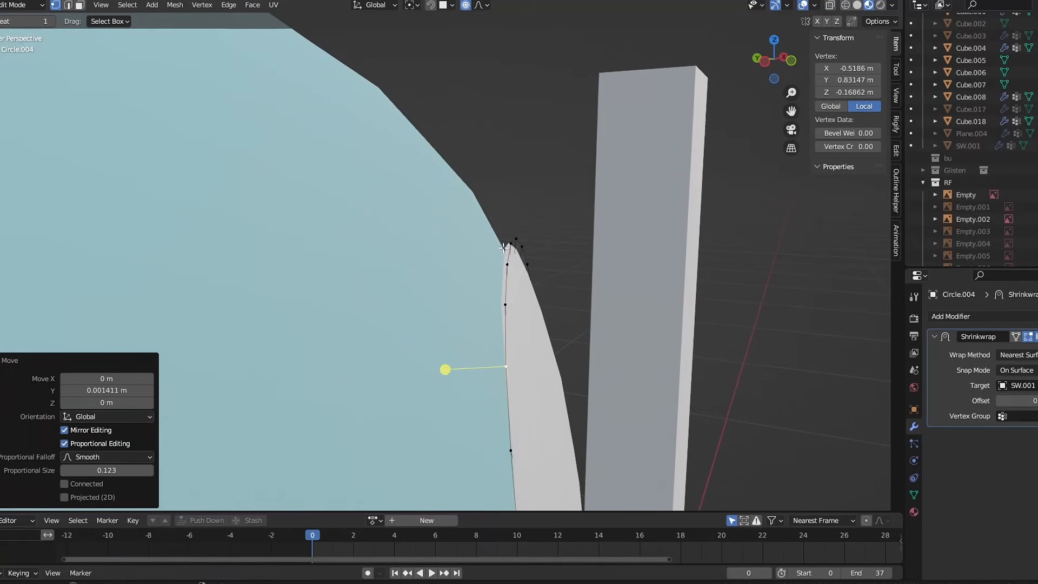
# - Shift the eye's topmost rim vertex slightly along Y so the tip sits on the head surface
pyautogui.click(510, 238)
pyautogui.press('g')
pyautogui.press('y')
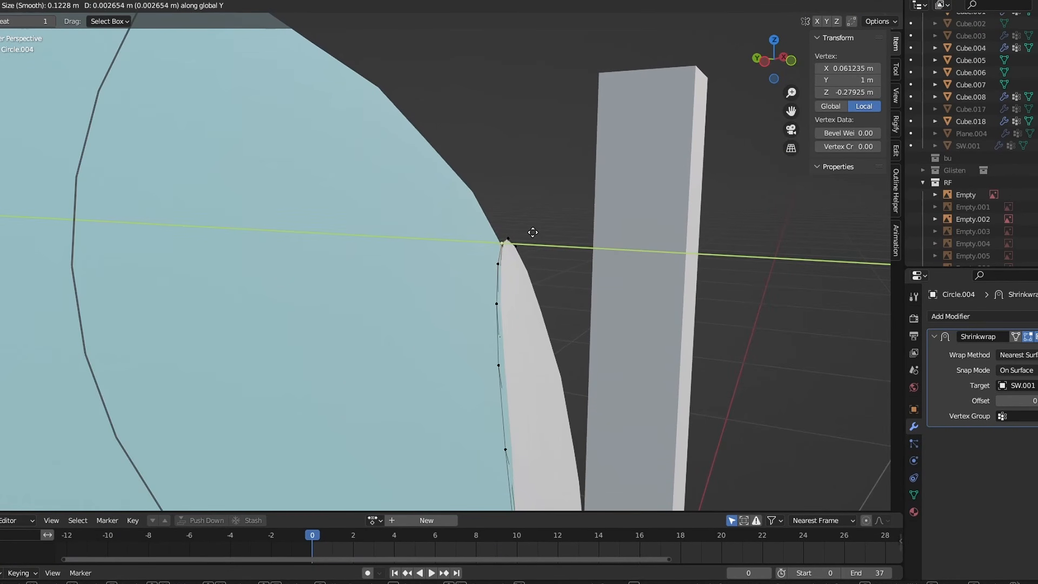
pyautogui.click(527, 231)
pyautogui.moveTo(527, 231); pyautogui.dragTo(503, 283, button='middle')
# - In front view, move the upper outer rim vertex about -0.0016 m in X and -0.0027 m in Z with a 0.218 m proportional size
pyautogui.press('KP_1')
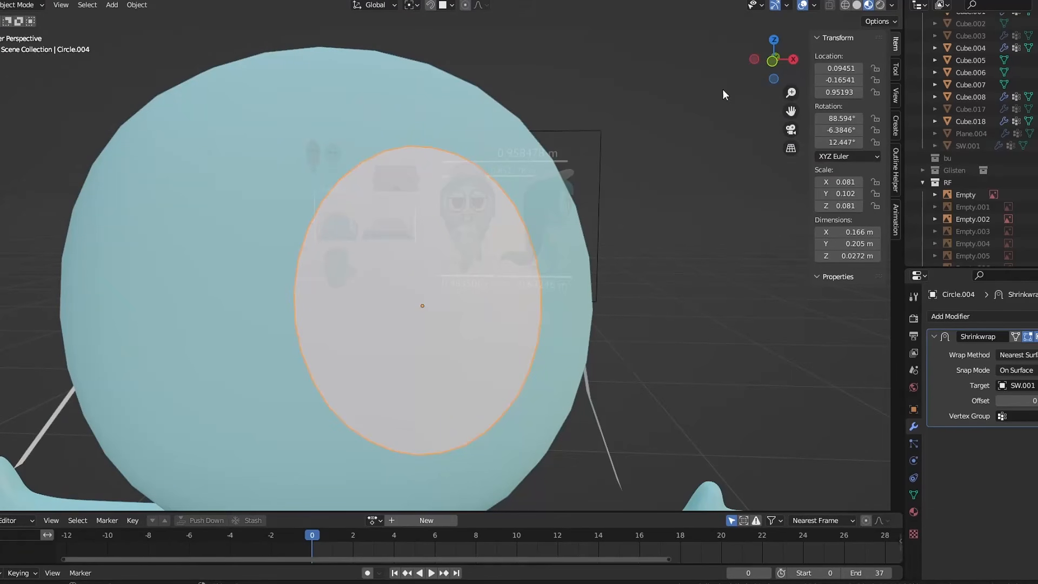
pyautogui.scroll(3, 451, 197)
pyautogui.click(465, 181)
pyautogui.press('g')
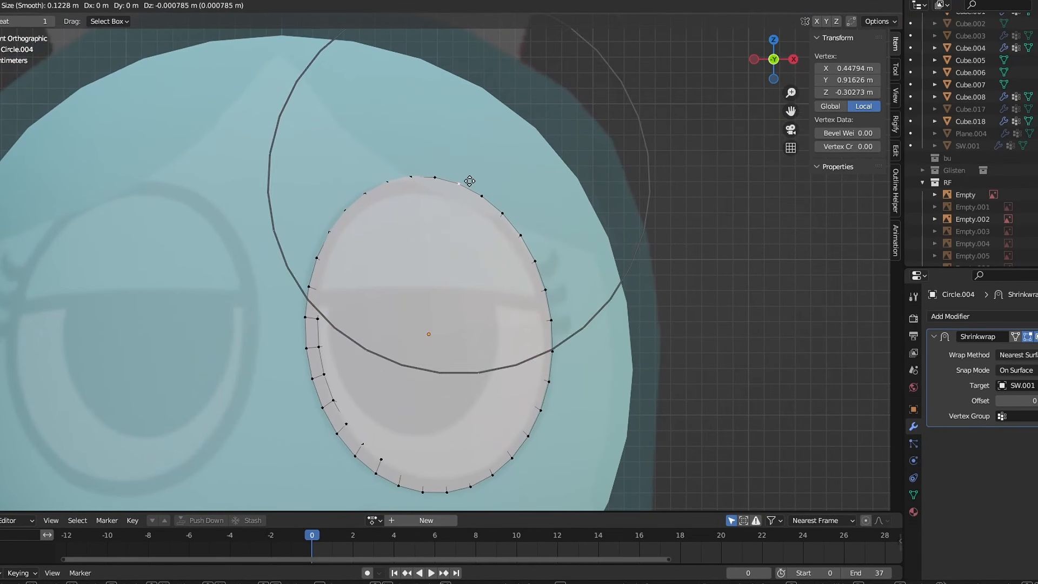
pyautogui.scroll(-6, 468, 182)
pyautogui.click(467, 184)
# - Nudge the outer side of the eye's rim slightly outward to match the reference outline
pyautogui.keyDown('shift'); pyautogui.moveTo(360, 447); pyautogui.dragTo(272, 362, button='middle'); pyautogui.keyUp('shift')
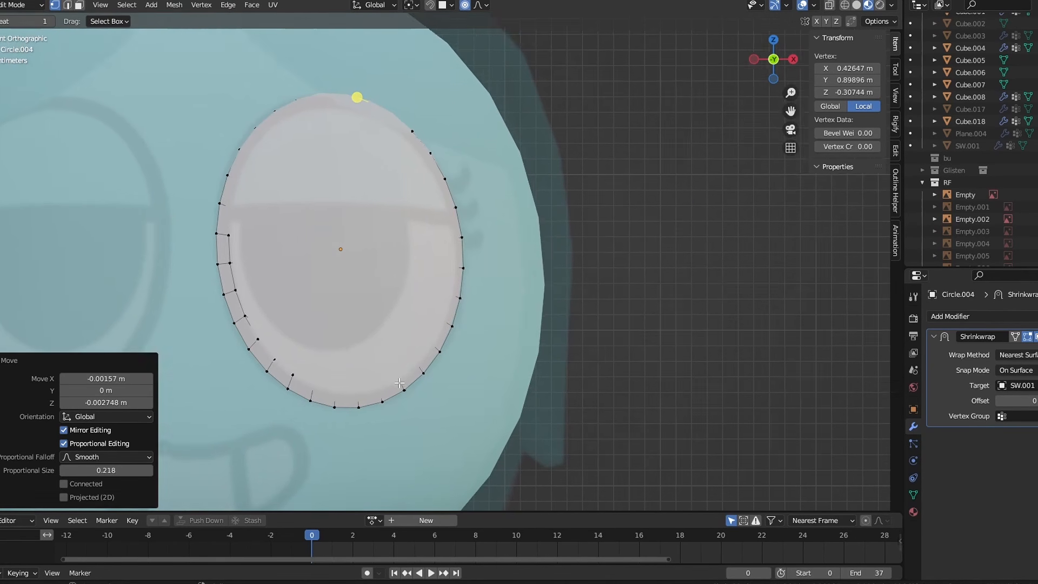
pyautogui.scroll(3, 444, 286)
pyautogui.keyDown('shift'); pyautogui.moveTo(444, 286); pyautogui.dragTo(435, 303, button='middle'); pyautogui.keyUp('shift')
pyautogui.keyDown('alt'); pyautogui.click(436, 304); pyautogui.keyUp('alt')
pyautogui.press('g')
pyautogui.click(441, 304)
pyautogui.press('Tab')
# - Check the eye's fit on the head and apply its Shrinkwrap modifier
pyautogui.scroll(-4, 484, 291)
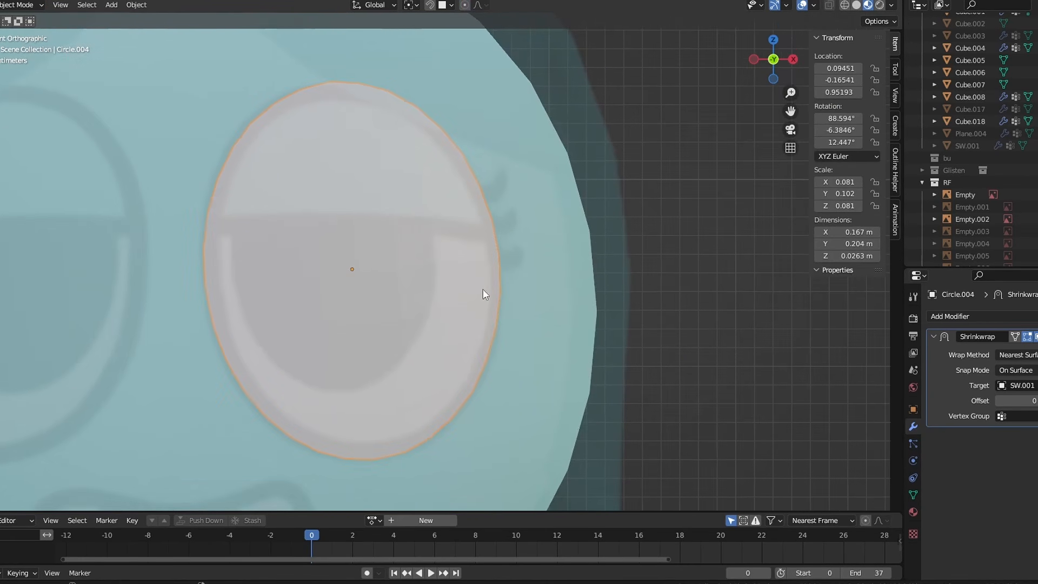
pyautogui.click(804, 5)
pyautogui.moveTo(490, 253); pyautogui.dragTo(485, 254, button='middle')
pyautogui.scroll(-3, 506, 260)
pyautogui.moveTo(636, 319)
pyautogui.mouseDown(button='middle')
pyautogui.moveTo(619, 322)
pyautogui.moveTo(637, 319)
pyautogui.mouseUp(button='middle')
pyautogui.click(802, 5)
pyautogui.click(1006, 335)
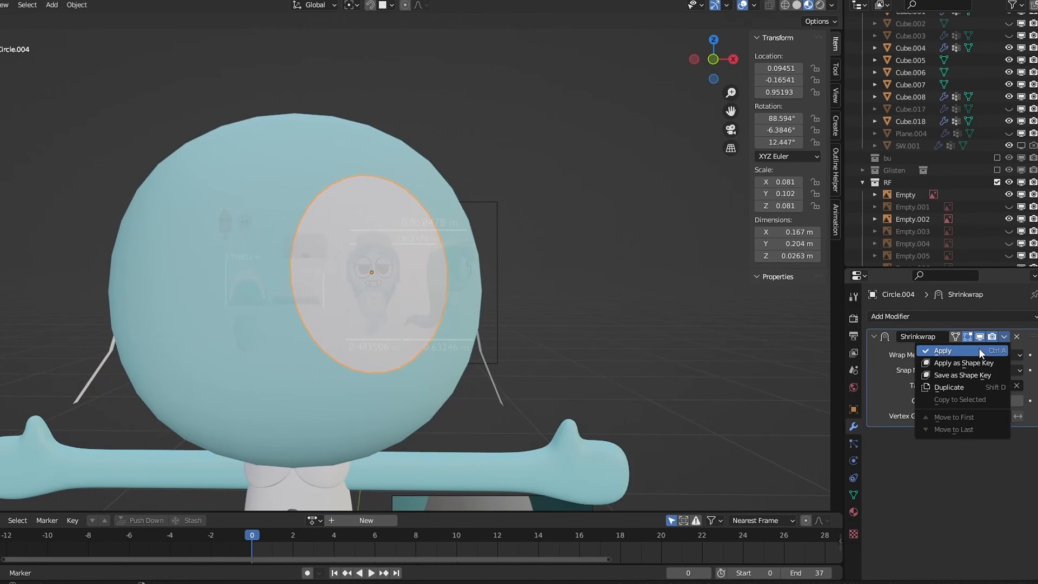
pyautogui.click(986, 350)
# - Slide the inner rim vertex beside the upper eyelash along its edge by a factor of 0.239
pyautogui.press('Tab')
pyautogui.moveTo(559, 310); pyautogui.dragTo(616, 310, button='middle')
pyautogui.scroll(2, 521, 337)
pyautogui.moveTo(520, 353); pyautogui.dragTo(542, 350, button='middle')
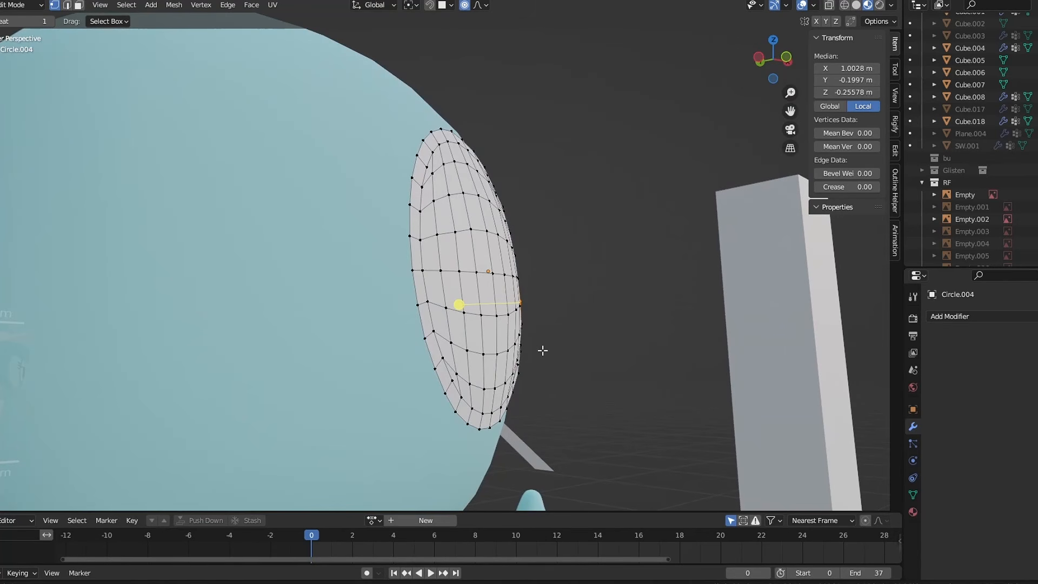
pyautogui.moveTo(543, 350); pyautogui.dragTo(550, 350, button='middle')
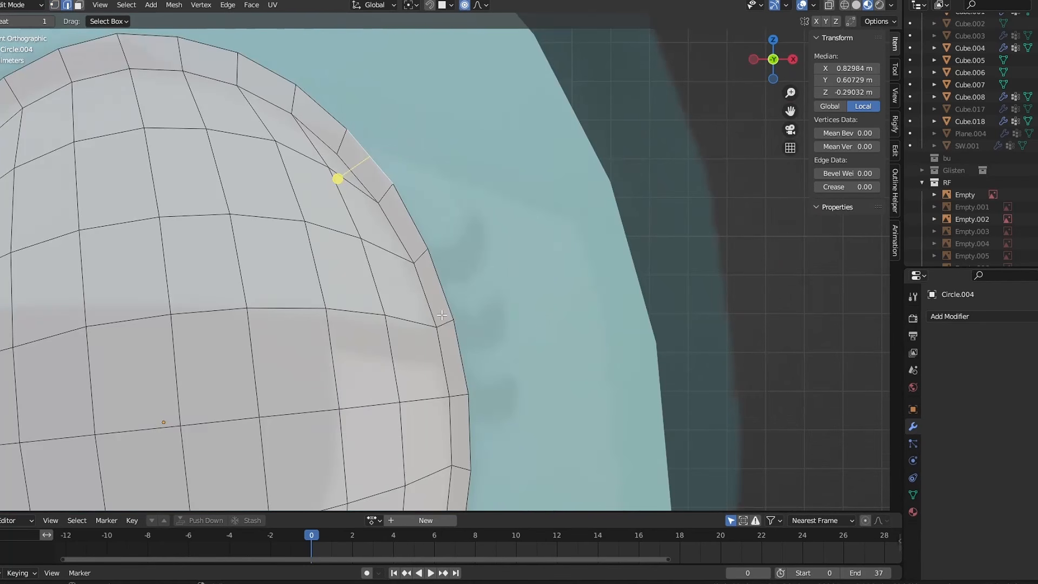
pyautogui.scroll(2, 407, 248)
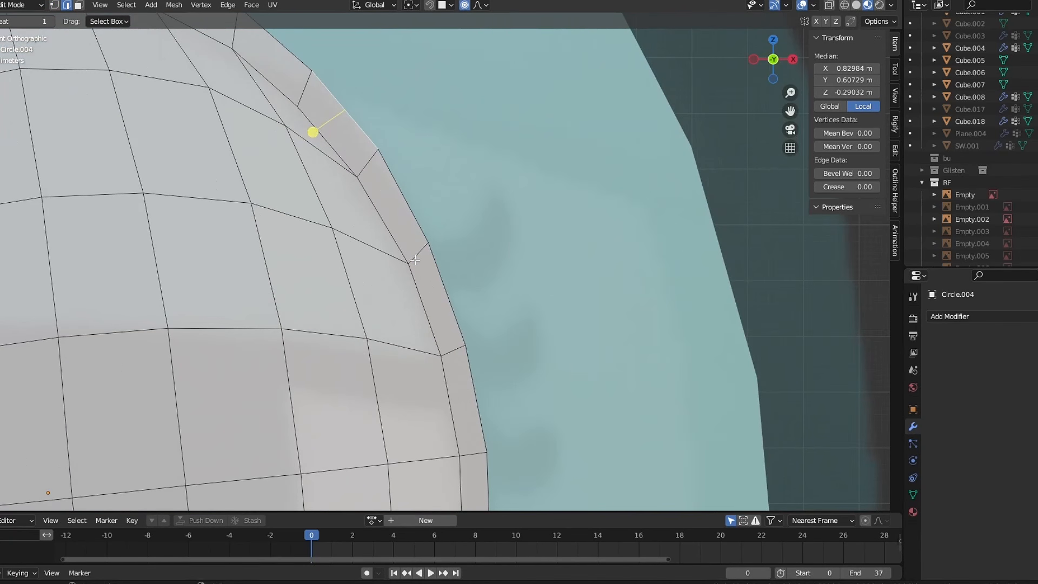
pyautogui.press('1')
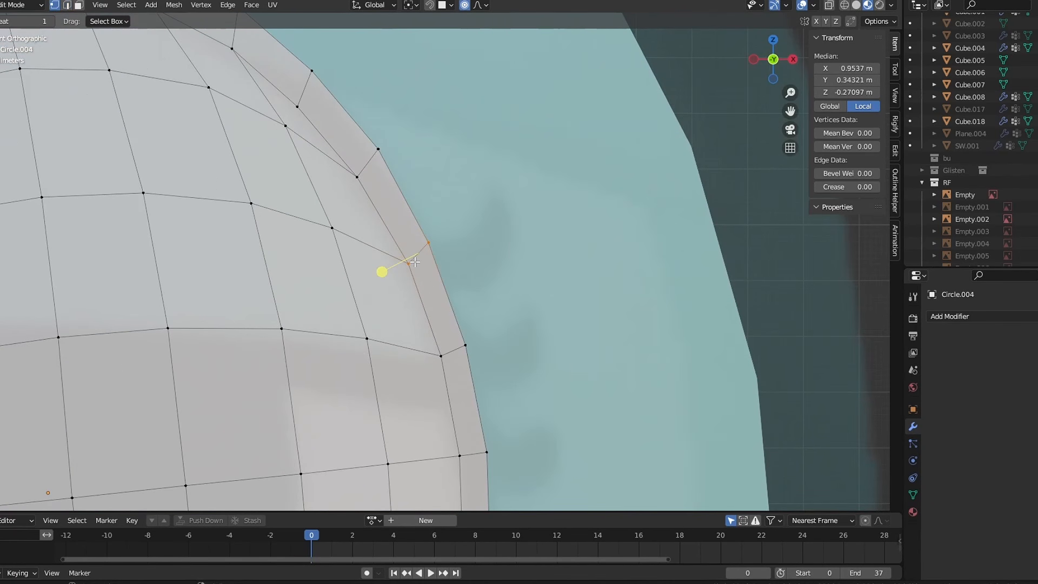
pyautogui.click(415, 260)
pyautogui.hotkey('shift', 'v')
pyautogui.click(457, 300)
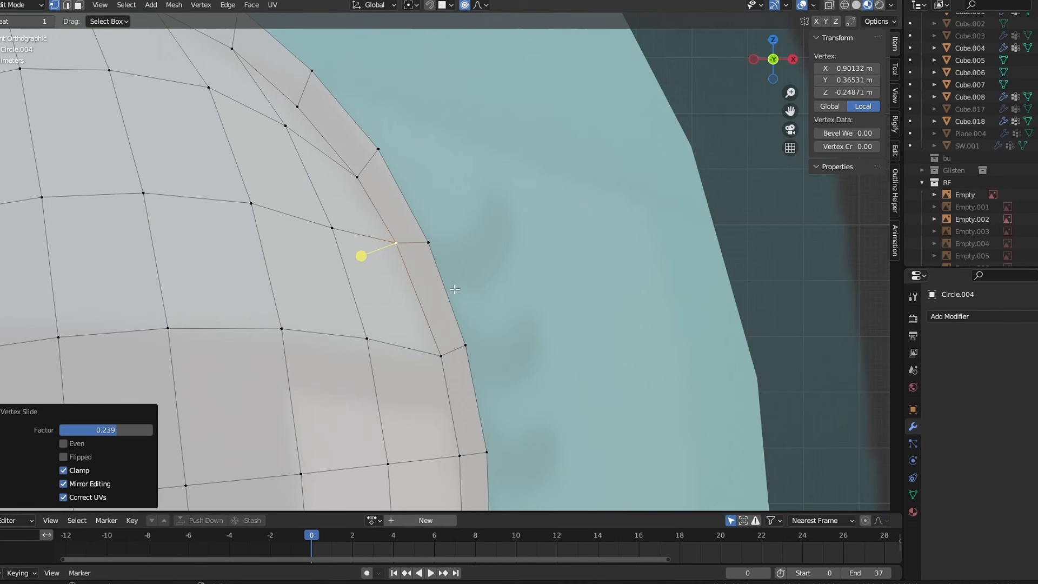
# - Add one centred loop cut across the eye between the two rows beside the upper eyelash
pyautogui.hotkey('ctrl', 'z')
pyautogui.hotkey('ctrl', 'z')
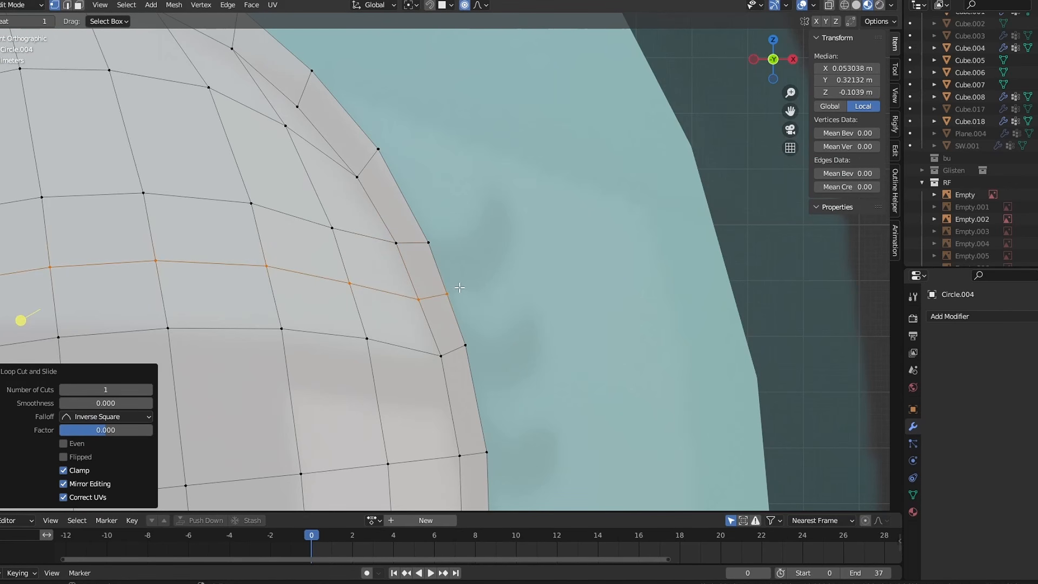
pyautogui.hotkey('ctrl', 'z')
pyautogui.hotkey('ctrl', 'z')
# - Extrude the short rim edge outward to start the upper eyelash and scale its end slightly down with proportional editing off
pyautogui.click(450, 270)
pyautogui.press('e')
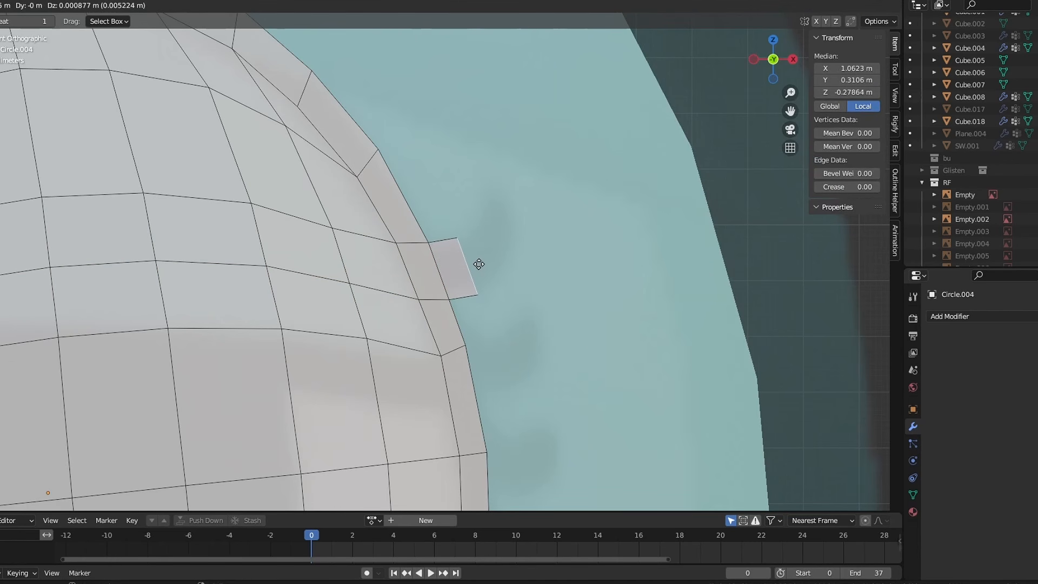
pyautogui.click(480, 265)
pyautogui.press('s')
pyautogui.click(497, 274)
pyautogui.hotkey('ctrl', 'z')
pyautogui.press('o')
pyautogui.press('s')
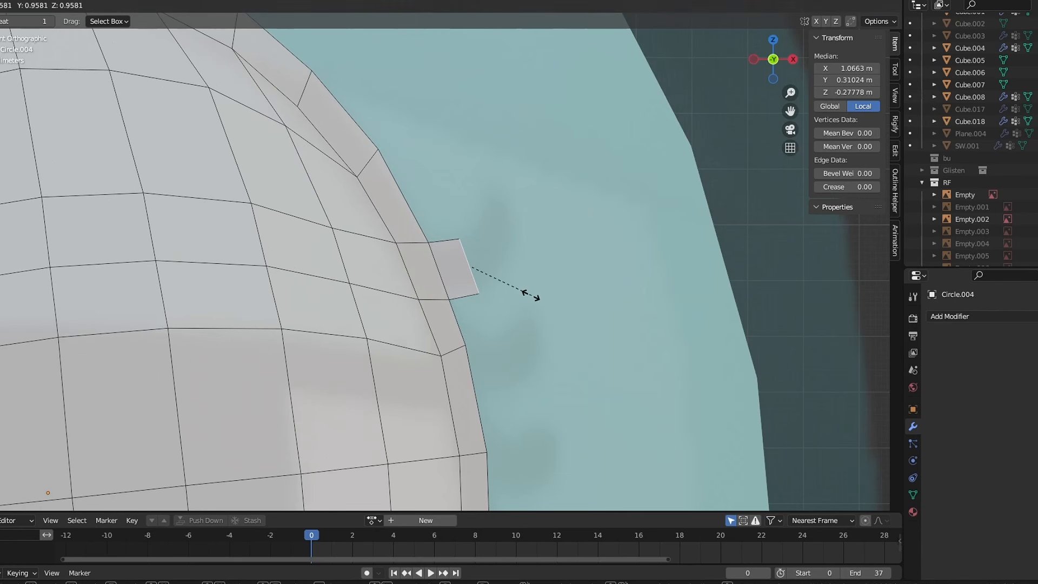
pyautogui.click(530, 294)
# - Extrude the eyelash further, then rotate, shrink and move its end edge into an upward-curving tip
pyautogui.press('e')
pyautogui.click(551, 281)
pyautogui.press('r')
pyautogui.click(553, 266)
pyautogui.press('s')
pyautogui.click(536, 267)
pyautogui.press('r')
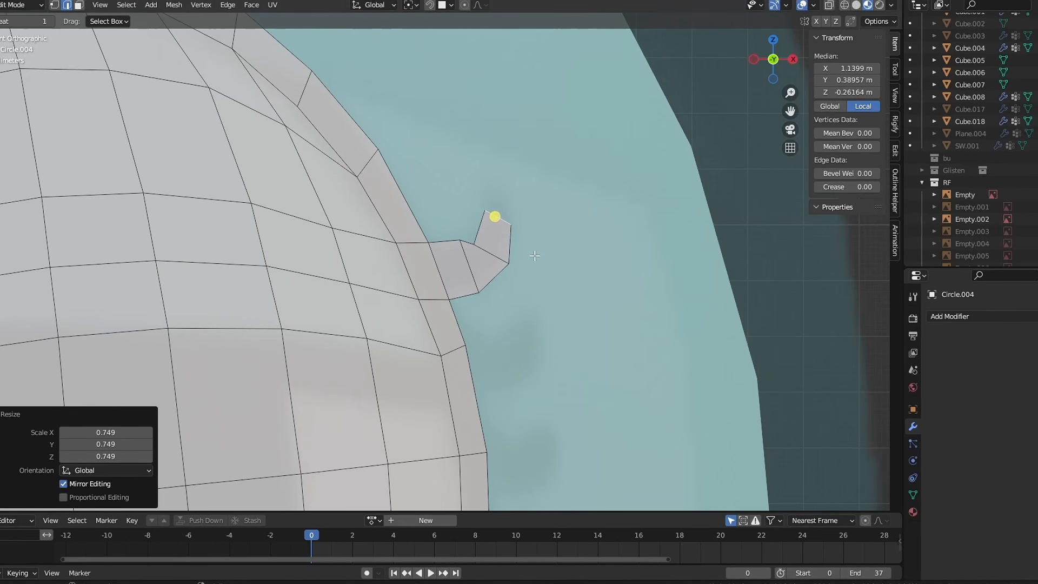
pyautogui.press('g')
pyautogui.click(532, 227)
pyautogui.press('g')
pyautogui.click(514, 216)
# - Add an edge loop across the eyelash tip, slide it into place and leave mesh editing
pyautogui.hotkey('ctrl', 'r')
pyautogui.click(492, 246)
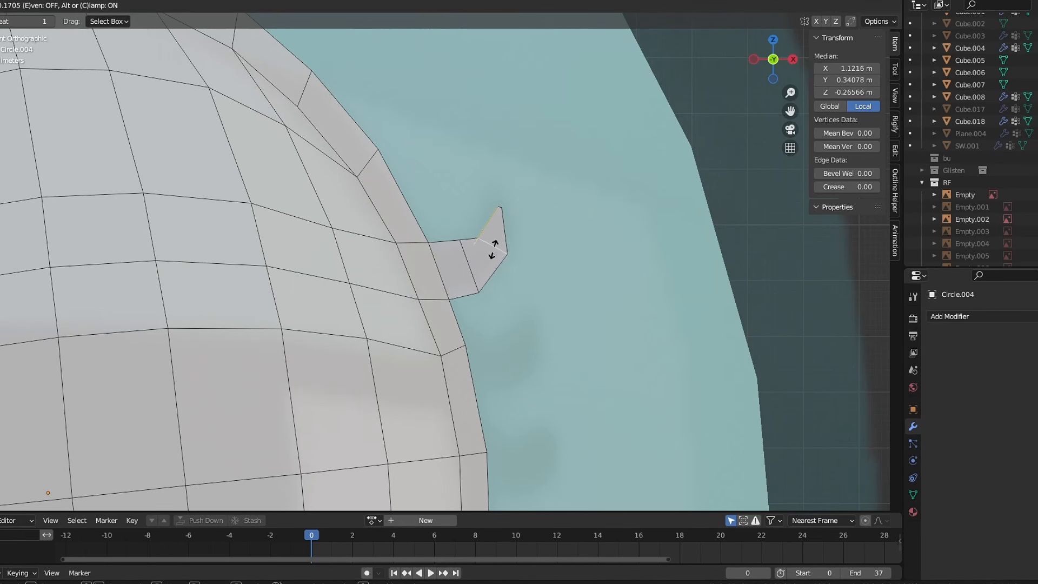
pyautogui.click(493, 249)
pyautogui.press('Tab')
# - Duplicate the character reference image, shrink the copy to a scale of 0.176 and place it beside the head in front view
pyautogui.moveTo(495, 260); pyautogui.dragTo(513, 283, button='middle')
pyautogui.scroll(-6, 465, 285)
pyautogui.click(768, 64)
pyautogui.scroll(-8, 485, 158)
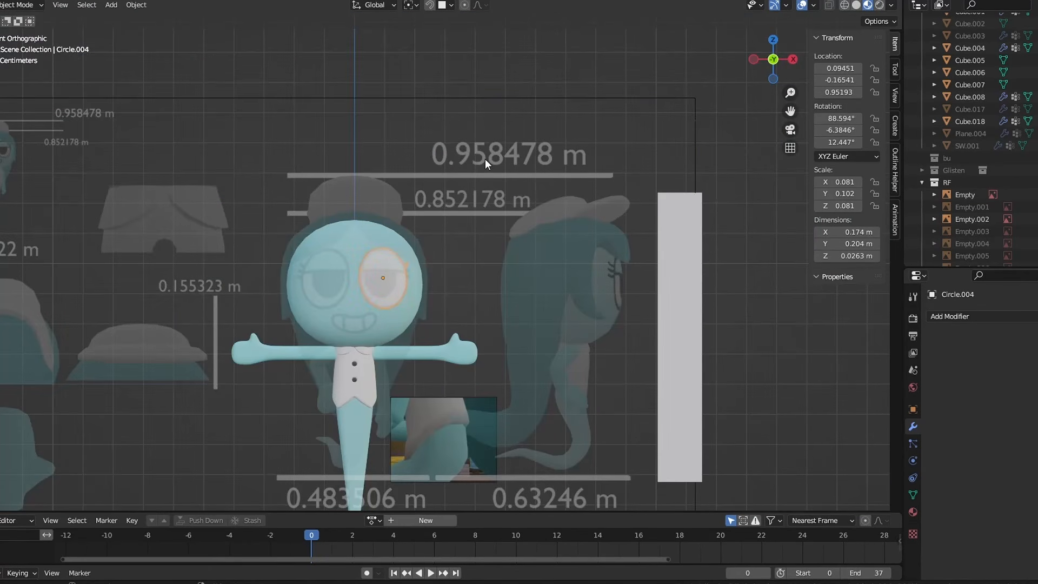
pyautogui.click(485, 158)
pyautogui.hotkey('shift', 'd')
pyautogui.click(703, 262)
pyautogui.press('s')
pyautogui.press('g')
# - Raise the reference copy's opacity and move it along Y to about 0.367 m
pyautogui.click(914, 460)
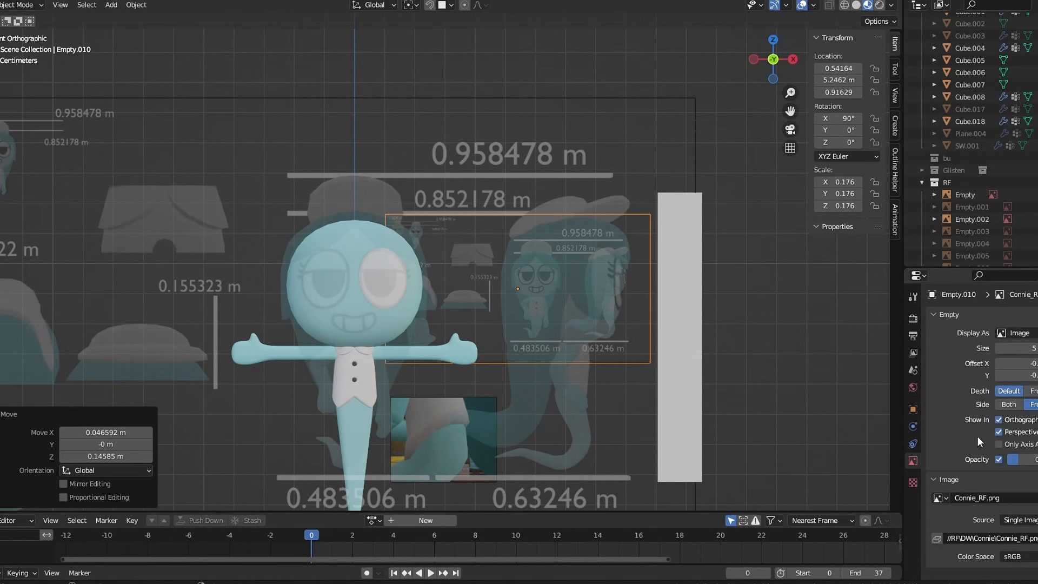
pyautogui.moveTo(1016, 459); pyautogui.dragTo(1036, 460)
pyautogui.moveTo(638, 286); pyautogui.dragTo(476, 346, button='middle')
pyautogui.press('g')
pyautogui.press('y')
pyautogui.click(368, 405)
pyautogui.keyDown('shift'); pyautogui.moveTo(368, 406); pyautogui.dragTo(552, 351, button='middle'); pyautogui.keyUp('shift')
pyautogui.press('g')
pyautogui.press('y')
pyautogui.click(443, 427)
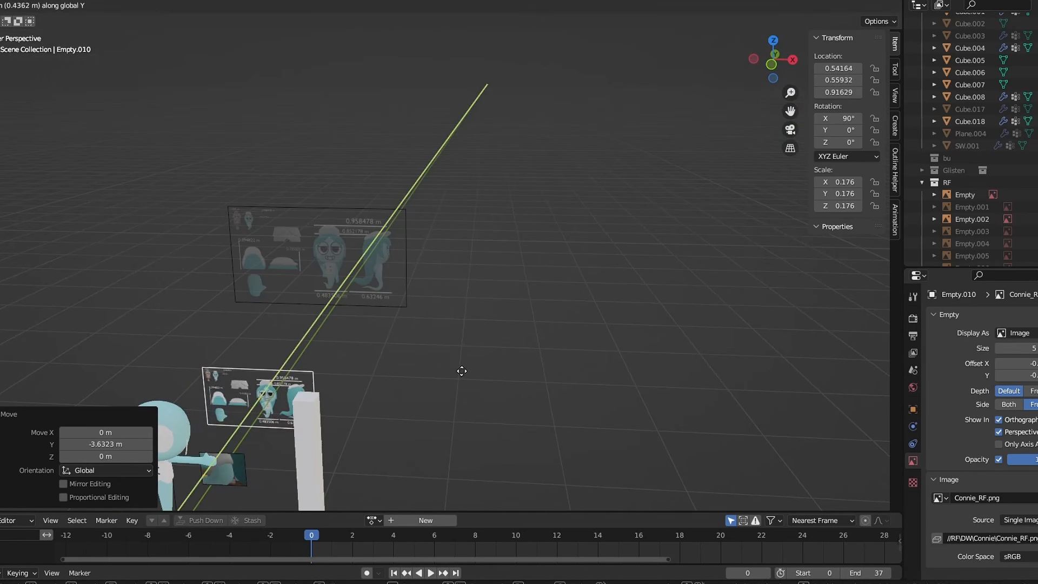
pyautogui.click(457, 378)
# - Examine the eyelashes in the reference copy and compare them with the modelled eye from the front
pyautogui.keyDown('shift'); pyautogui.moveTo(422, 373); pyautogui.dragTo(784, 178, button='middle'); pyautogui.keyUp('shift')
pyautogui.click(771, 65)
pyautogui.scroll(8, 659, 233)
pyautogui.keyDown('shift'); pyautogui.moveTo(589, 309); pyautogui.dragTo(507, 320, button='middle'); pyautogui.keyUp('shift')
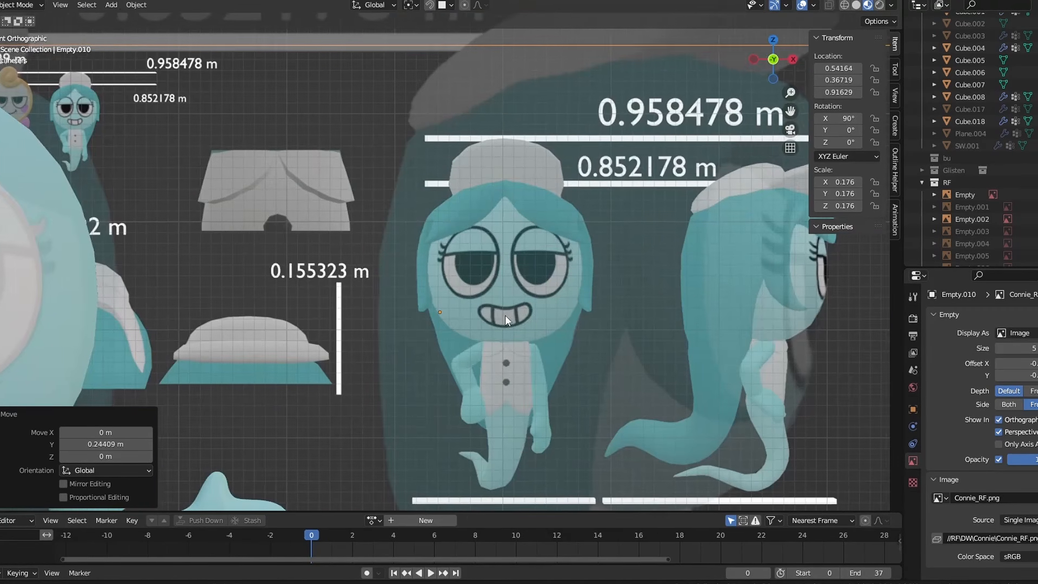
pyautogui.scroll(5, 507, 320)
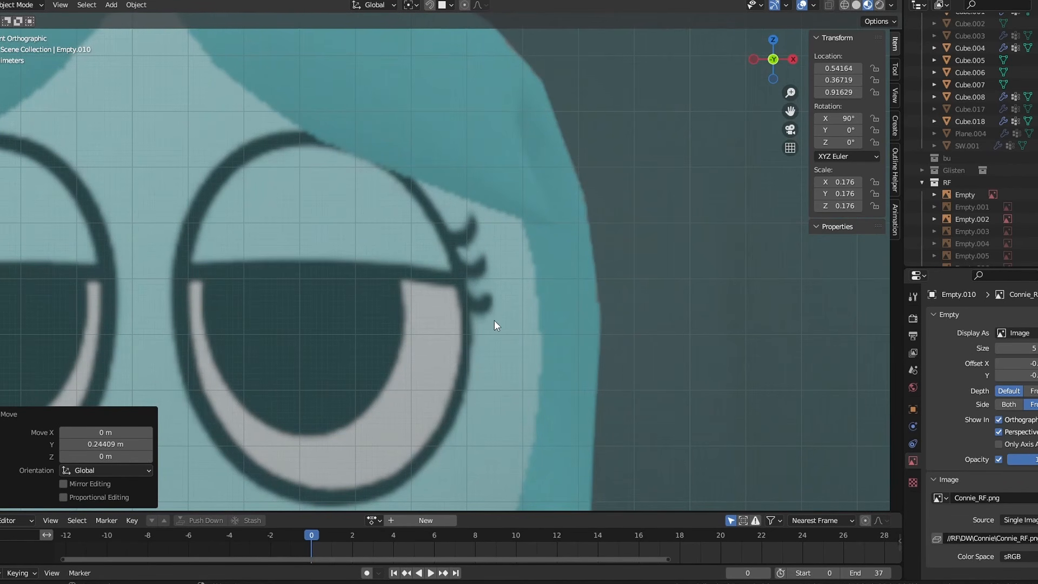
pyautogui.scroll(-8, 494, 320)
pyautogui.scroll(6, 334, 344)
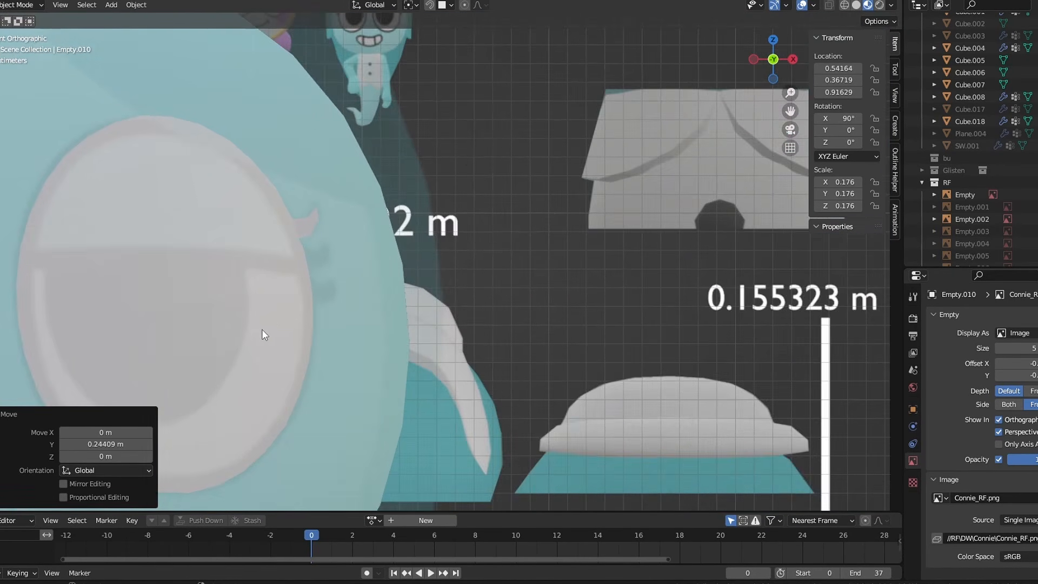
# - Scale the top eyelash's tip edge, rotate it about -18.3° and move it to match the reference
pyautogui.scroll(3, 384, 269)
pyautogui.click(407, 270)
pyautogui.press('Tab')
pyautogui.scroll(4, 411, 226)
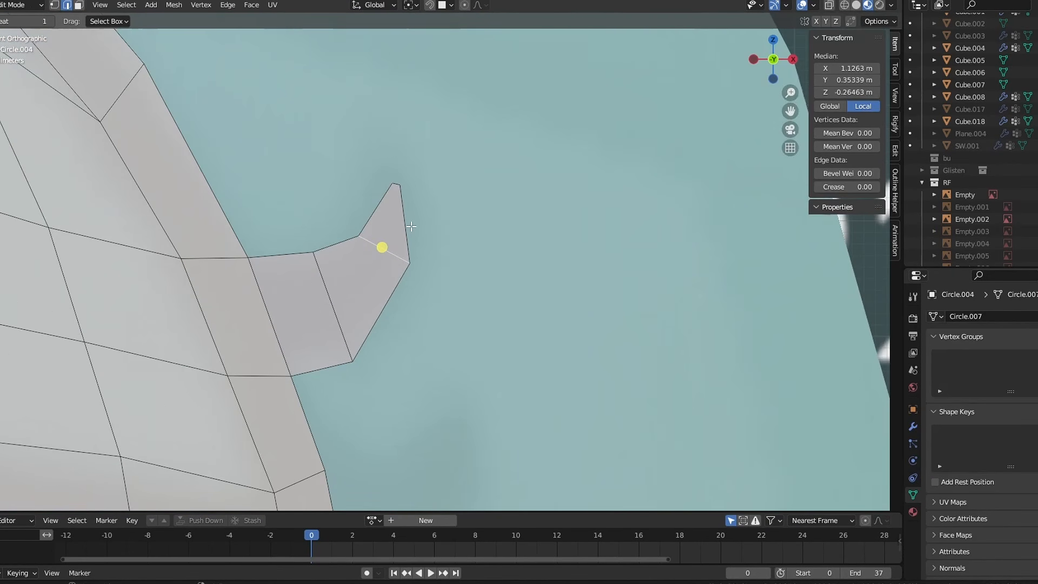
pyautogui.click(400, 182)
pyautogui.press('s')
pyautogui.click(446, 189)
pyautogui.press('g')
pyautogui.click(447, 178)
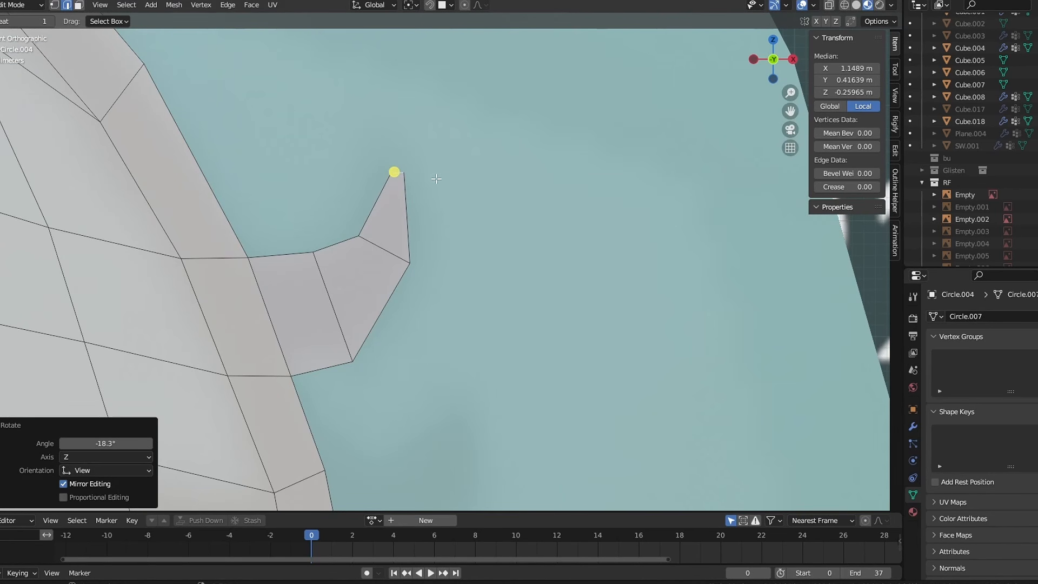
# - Slide the edge below the top eyelash's tip and scale it to about 1.171
pyautogui.click(388, 250)
pyautogui.press('g')
pyautogui.press('g')
pyautogui.click(387, 242)
pyautogui.press('s')
pyautogui.click(437, 274)
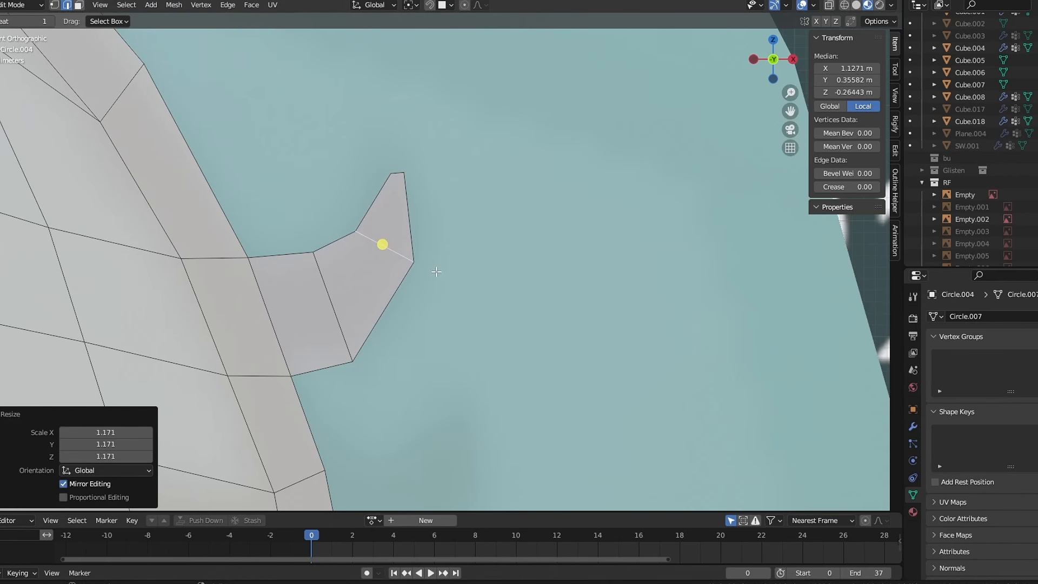
# - Add an edge loop across the top eyelash and slide it close to the eye rim
pyautogui.hotkey('ctrl', 'r')
pyautogui.click(276, 261)
pyautogui.click(253, 261)
pyautogui.press('Tab')
pyautogui.scroll(-8, 321, 307)
pyautogui.press('Tab')
pyautogui.keyDown('shift'); pyautogui.moveTo(603, 265); pyautogui.dragTo(628, 243, button='middle'); pyautogui.keyUp('shift')
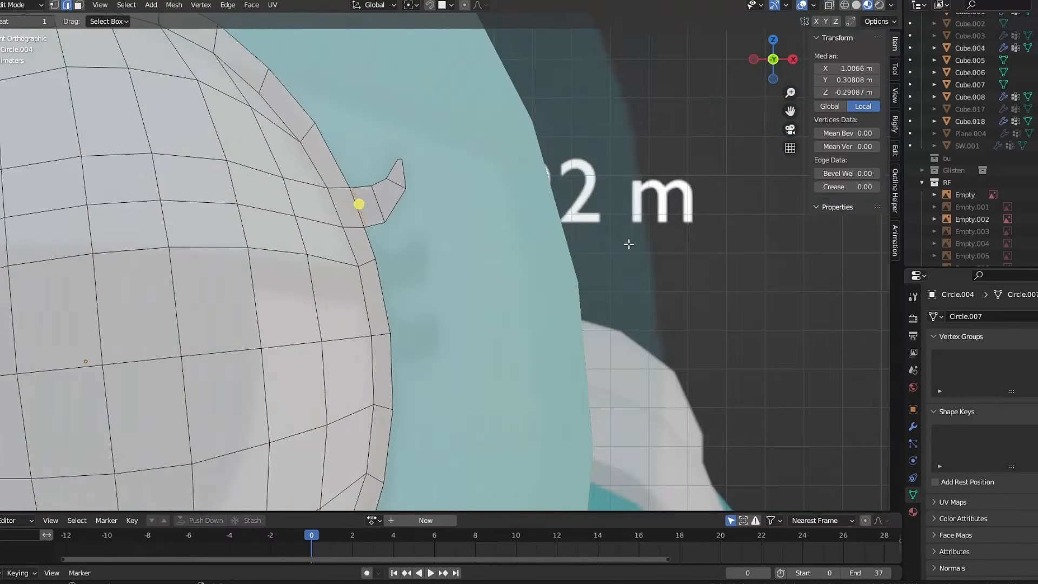
# - Leave mesh editing and raise the opacity of the original Connie_RF.png reference image
pyautogui.scroll(5, 541, 249)
pyautogui.click(425, 256)
pyautogui.press('1')
pyautogui.press('Tab')
pyautogui.scroll(-8, 425, 257)
pyautogui.click(589, 338)
pyautogui.moveTo(1012, 459); pyautogui.dragTo(1033, 459)
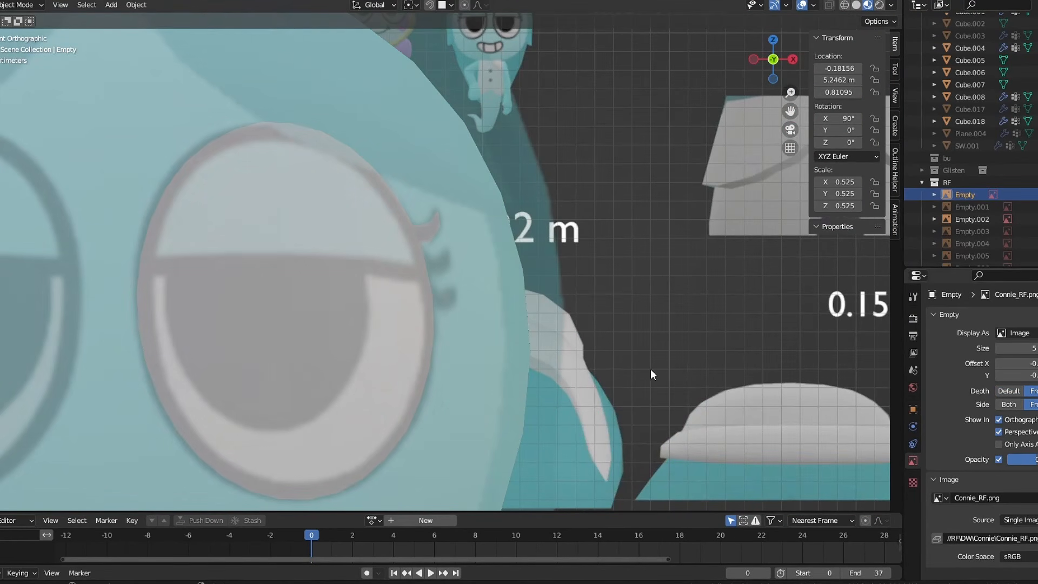
# - Edit the eye mesh and slide the outer rim edge to line up with the middle eyelash's base in the reference
pyautogui.press('Tab')
pyautogui.scroll(7, 438, 277)
pyautogui.click(389, 267)
pyautogui.press('g')
pyautogui.press('g')
pyautogui.click(382, 236)
pyautogui.hotkey('ctrl', 'r')
# - Extrude the rim edge in successive rotated segments to form the middle eyelash, narrowing and positioning its tip
pyautogui.press('e')
pyautogui.press('r')
pyautogui.press('e')
pyautogui.press('s')
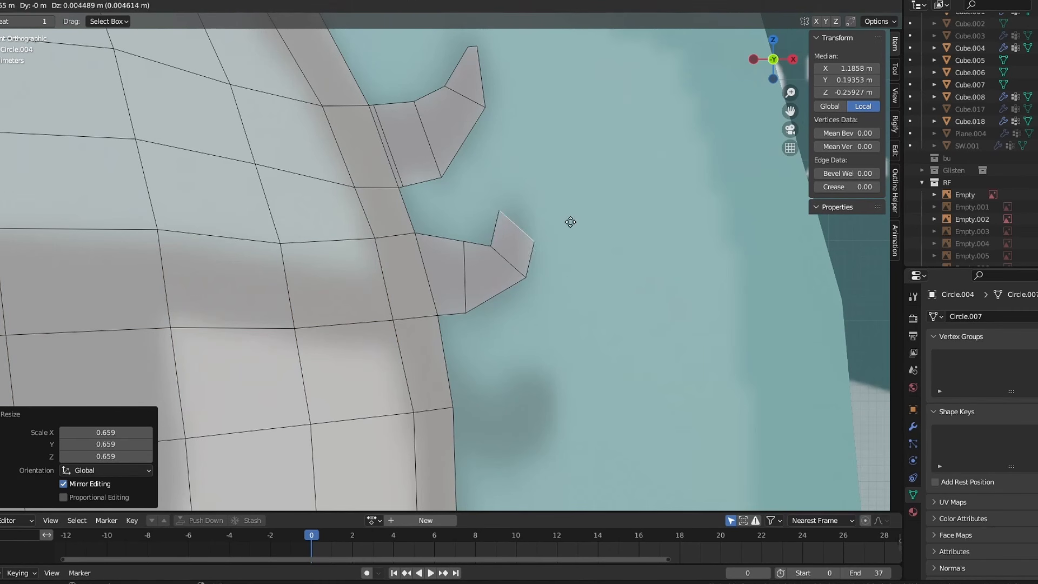
pyautogui.press('r')
pyautogui.press('s')
pyautogui.click(541, 215)
pyautogui.press('g')
pyautogui.click(541, 213)
# - Slide the middle eyelash's inner curve vertex and shift its first cross edge to follow the reference
pyautogui.press('1')
pyautogui.click(492, 247)
pyautogui.press('g')
pyautogui.press('g')
pyautogui.click(498, 241)
pyautogui.keyDown('shift'); pyautogui.click(465, 312); pyautogui.keyUp('shift')
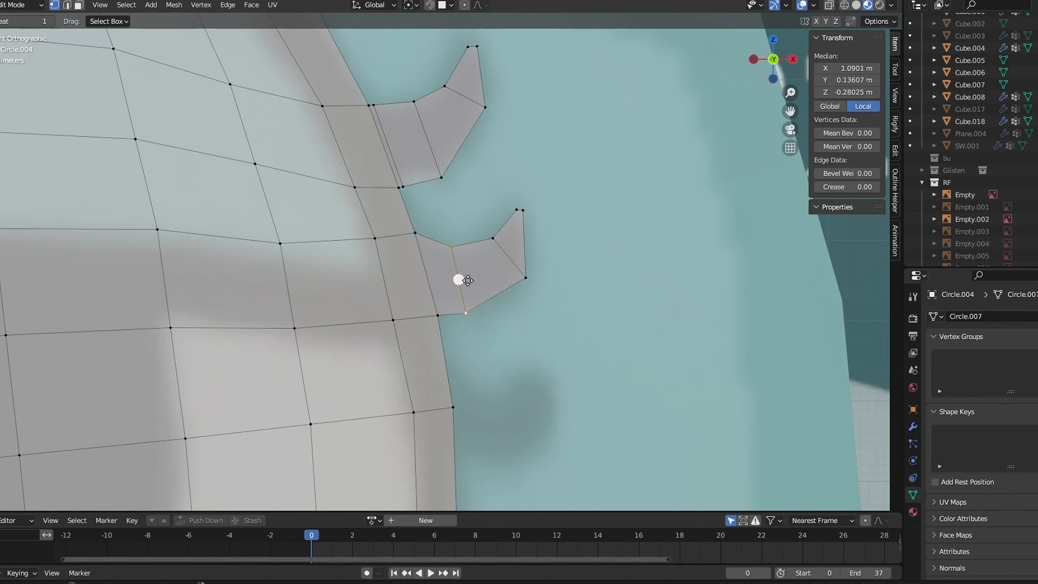
pyautogui.press('g')
# - Add an edge loop at the middle eyelash's base and adjust its lower outline vertices
pyautogui.hotkey('ctrl', 'r')
pyautogui.click(525, 278)
pyautogui.press('g')
pyautogui.click(471, 313)
pyautogui.click(456, 243)
# - Slide the rim vertices and add an edge loop to frame the bottom eyelash's base
pyautogui.scroll(-3, 481, 274)
pyautogui.scroll(4, 438, 313)
pyautogui.click(349, 294)
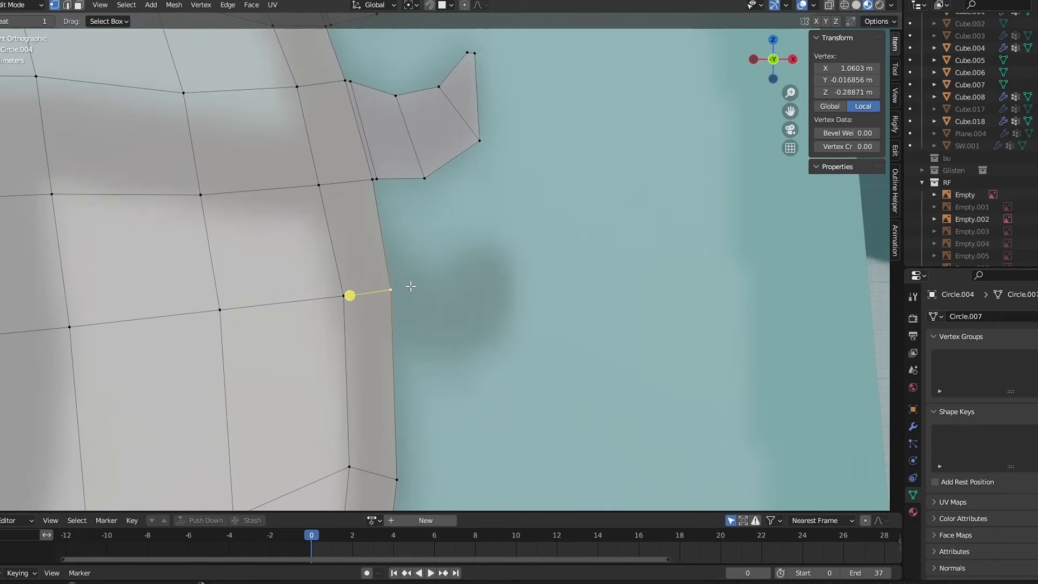
pyautogui.hotkey('ctrl', 'r')
pyautogui.press('g')
pyautogui.press('g')
pyautogui.press('2')
# - Extrude the framed rim edge in rotated, scaled segments to form the upturned bottom eyelash
pyautogui.click(391, 306)
pyautogui.press('e')
pyautogui.press('e')
pyautogui.press('r')
pyautogui.press('e')
pyautogui.press('r')
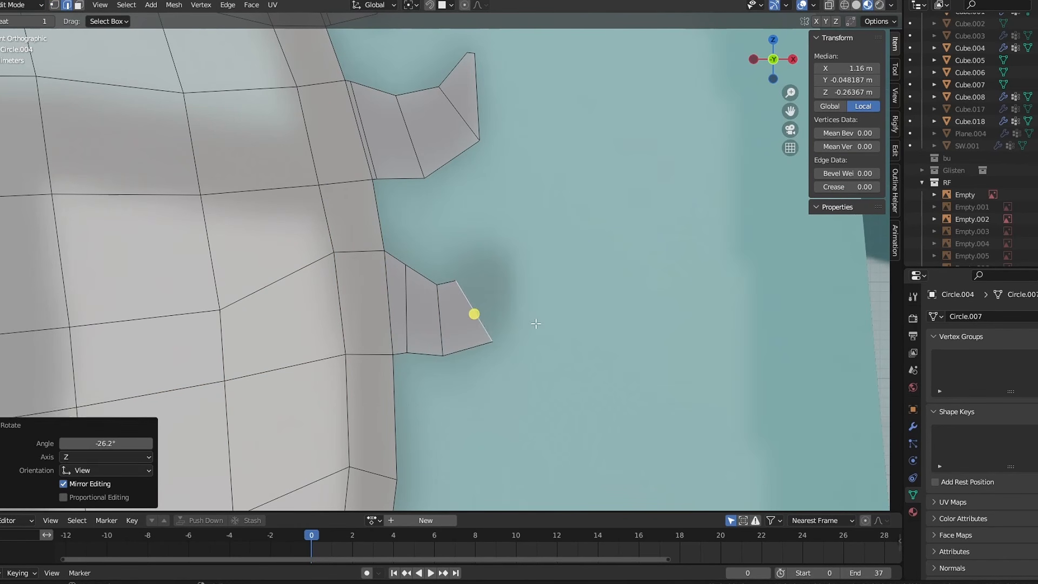
pyautogui.press('s')
pyautogui.press('e')
pyautogui.press('g')
pyautogui.click(477, 289)
# - Slide the bottom eyelash's cross edges and base vertices to refine its curve against the reference
pyautogui.press('g')
pyautogui.press('g')
pyautogui.click(472, 283)
pyautogui.click(401, 309)
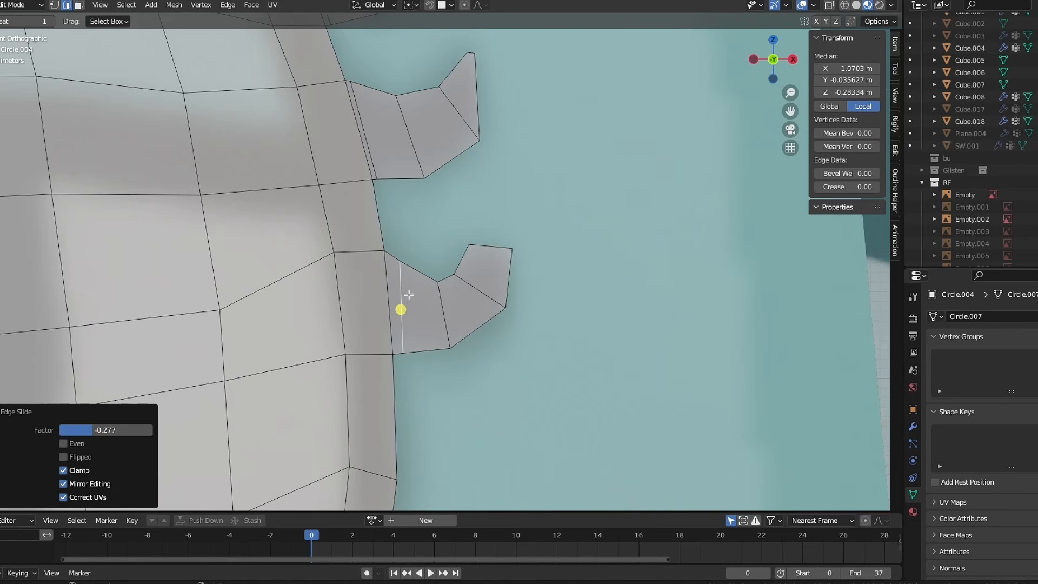
pyautogui.press('1')
pyautogui.click(409, 354)
pyautogui.press('g')
pyautogui.press('g')
pyautogui.press('g')
pyautogui.press('g')
# - Scale down the top eyelash's tip and leave mesh editing
pyautogui.keyDown('shift'); pyautogui.click(480, 174); pyautogui.keyUp('shift')
pyautogui.keyDown('shift'); pyautogui.moveTo(460, 59); pyautogui.dragTo(460, 245, button='middle'); pyautogui.keyUp('shift')
pyautogui.click(414, 41)
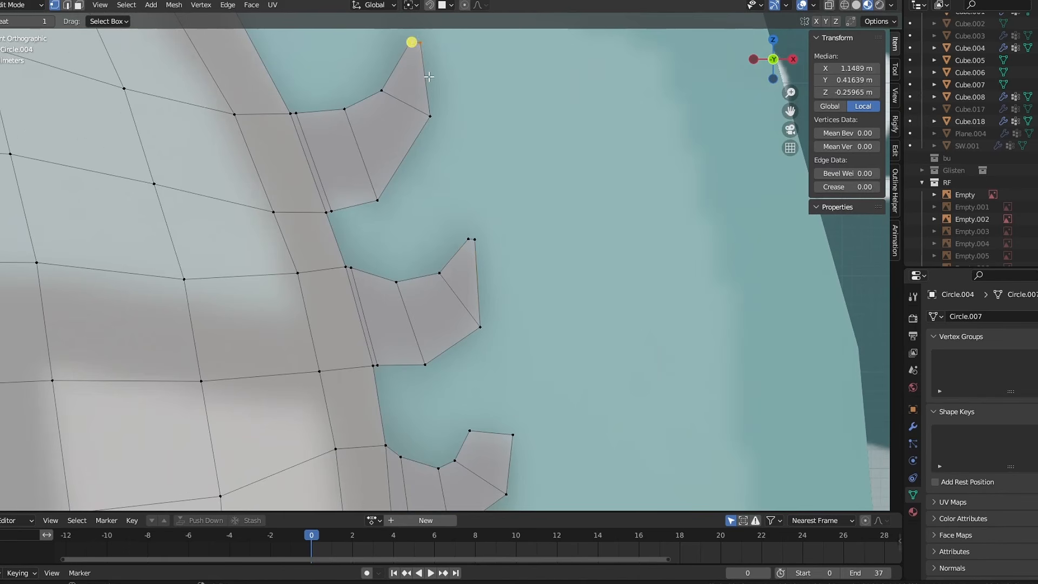
pyautogui.press('s')
pyautogui.press('Tab')
pyautogui.scroll(-8, 532, 318)
# - Nudge the middle and bottom eyelash tips to match the reference
pyautogui.press('Tab')
pyautogui.scroll(6, 459, 259)
pyautogui.press('g')
pyautogui.keyDown('shift'); pyautogui.moveTo(455, 297); pyautogui.dragTo(451, 211, button='middle'); pyautogui.keyUp('shift')
pyautogui.press('g')
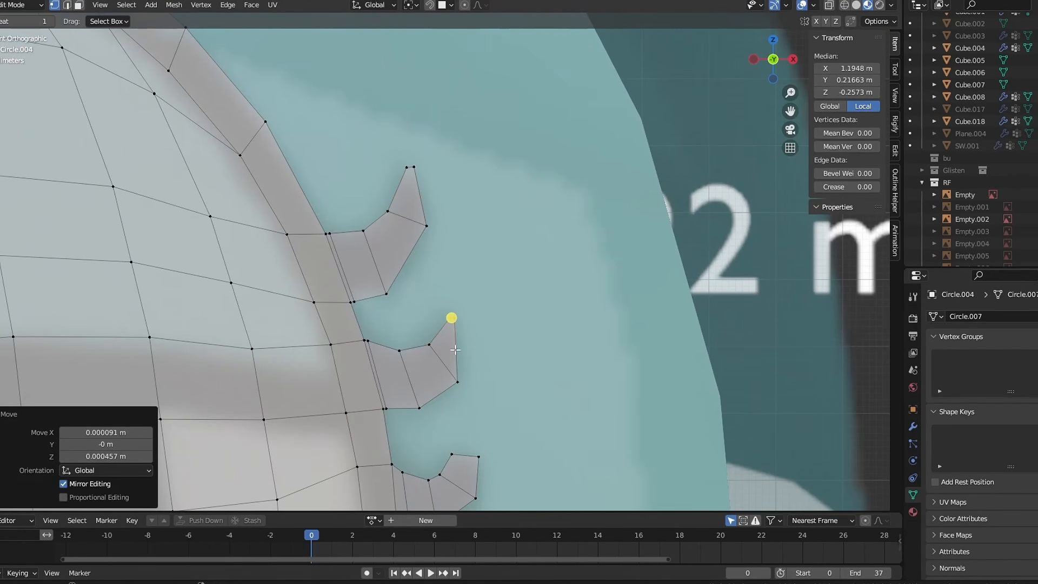
pyautogui.keyDown('shift'); pyautogui.moveTo(475, 351); pyautogui.dragTo(480, 232, button='middle'); pyautogui.keyUp('shift')
pyautogui.click(473, 333)
pyautogui.press('g')
# - Leave mesh editing and add a Shrinkwrap modifier to the eye with SW.001 as its target
pyautogui.press('Tab')
pyautogui.scroll(-6, 460, 330)
pyautogui.moveTo(444, 314); pyautogui.dragTo(411, 303, button='middle')
pyautogui.scroll(5, 410, 318)
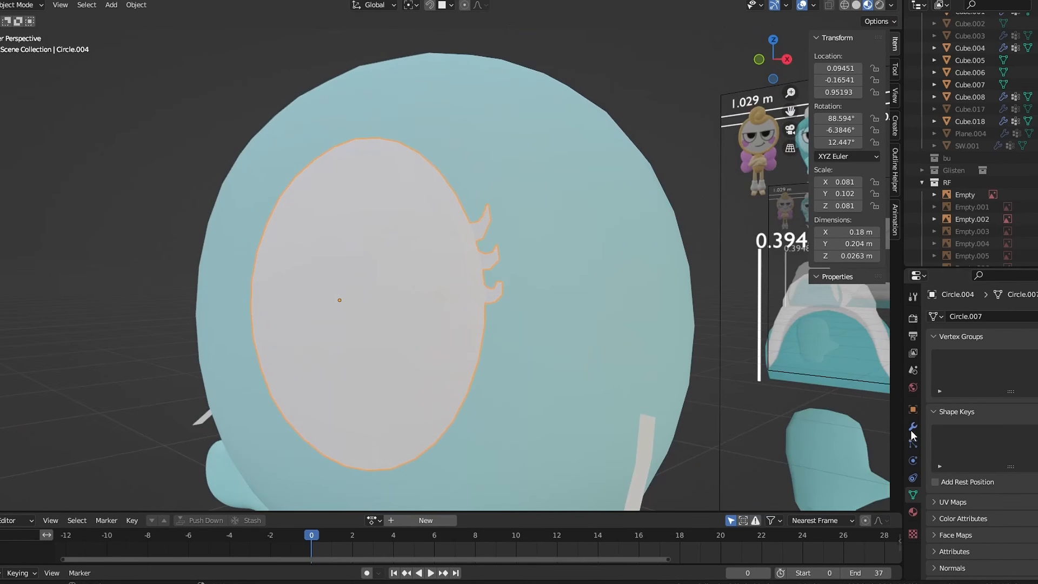
pyautogui.click(913, 427)
pyautogui.click(971, 316)
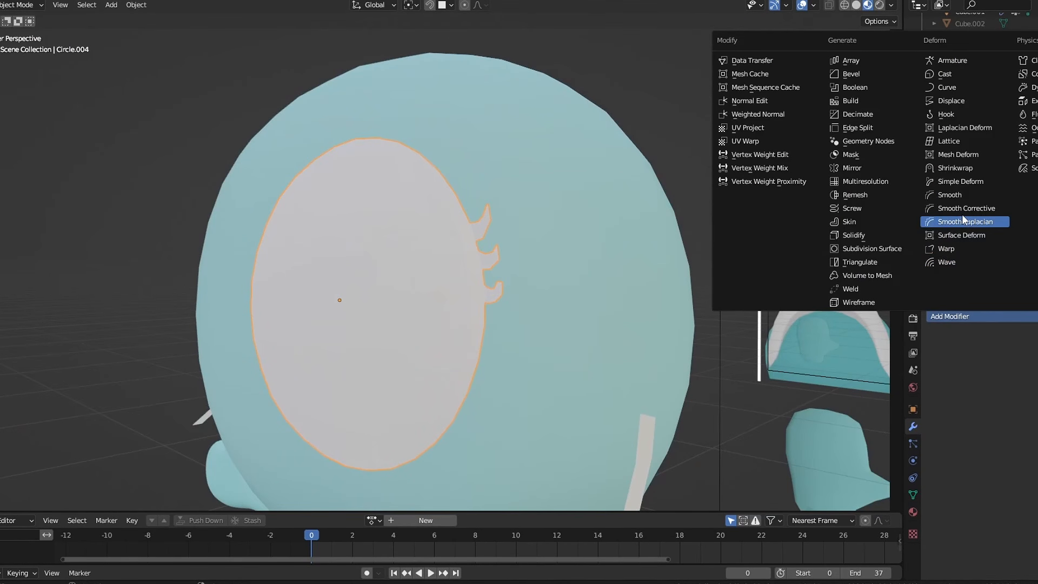
pyautogui.click(960, 172)
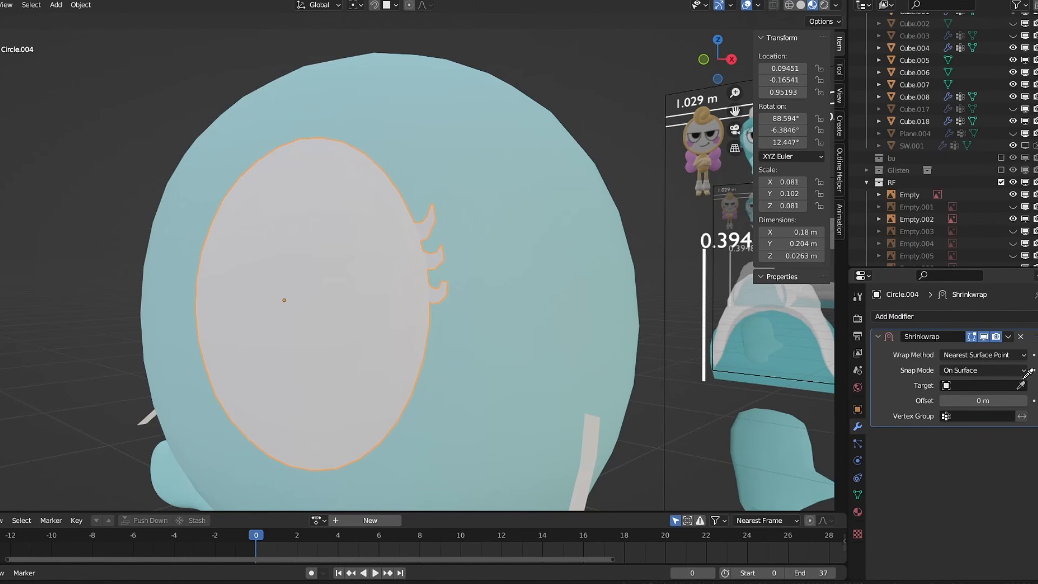
pyautogui.click(918, 144)
# - Edit the eye mesh and select the top eyelash's tip vertices from the side of the head
pyautogui.scroll(7, 400, 319)
pyautogui.moveTo(517, 304); pyautogui.dragTo(379, 344, button='middle')
pyautogui.scroll(-7, 400, 319)
pyautogui.press('Tab')
pyautogui.scroll(3, 384, 332)
pyautogui.moveTo(385, 144); pyautogui.dragTo(359, 179)
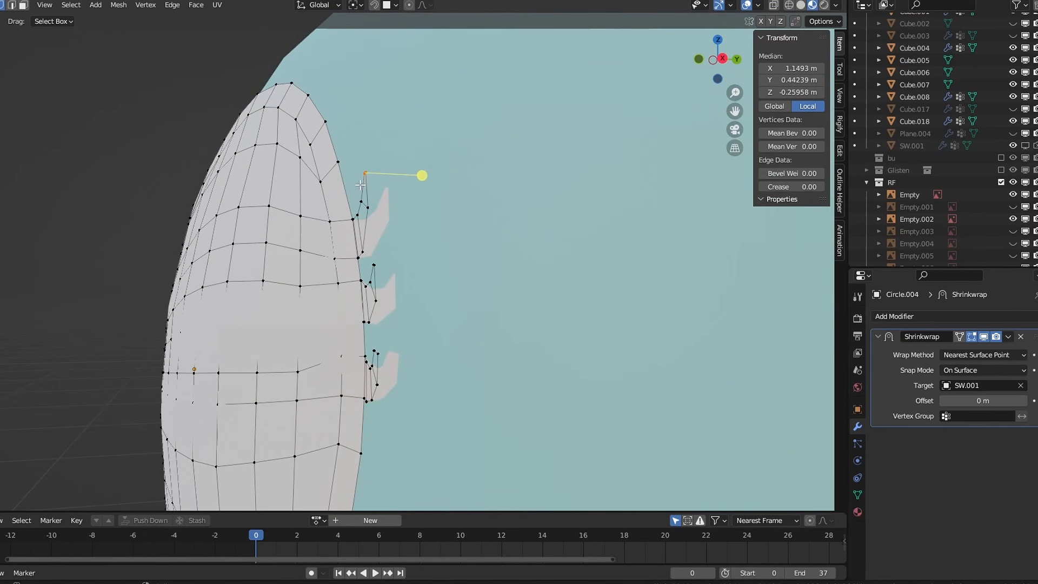
pyautogui.moveTo(380, 180); pyautogui.dragTo(348, 179, button='middle')
pyautogui.press('g')
pyautogui.press('y')
pyautogui.rightClick(379, 178)
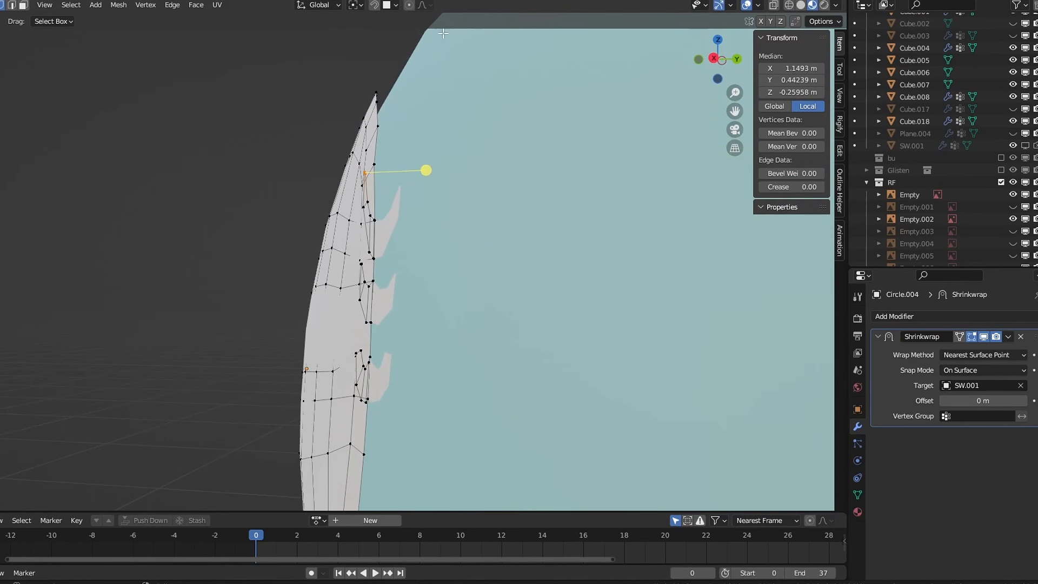
# - Move the top eyelash's tip back along Y with proportional editing towards the head surface
pyautogui.press('g')
pyautogui.press('y')
pyautogui.scroll(10, 449, 144)
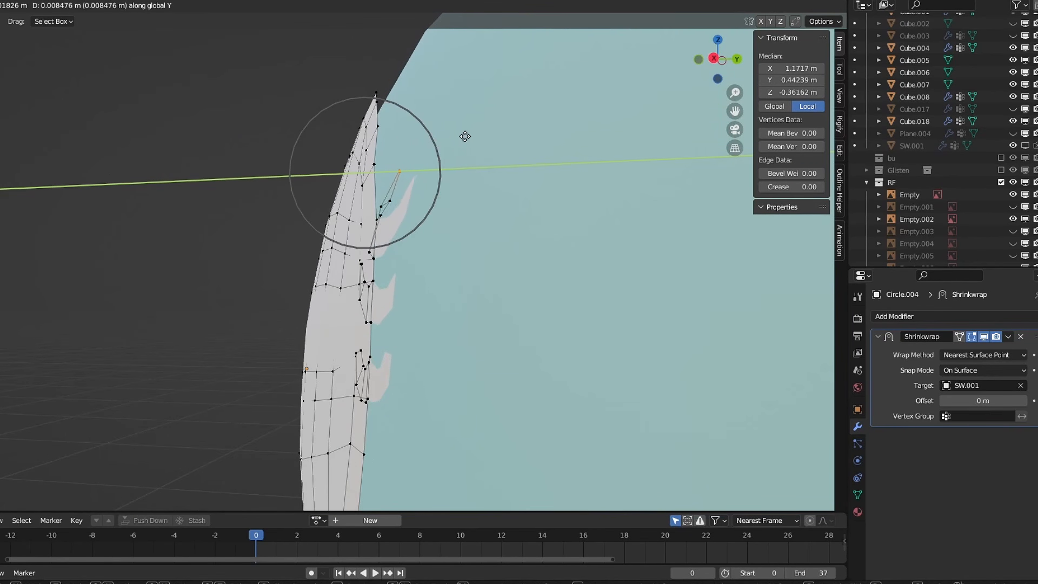
pyautogui.click(475, 189)
# - Move the top eyelash's middle and inner curve vertices along Y with a proportional radius of about 0.018
pyautogui.scroll(8, 373, 246)
pyautogui.click(482, 171)
pyautogui.press('g')
pyautogui.press('y')
pyautogui.click(483, 174)
pyautogui.scroll(-8, 475, 179)
pyautogui.press('g')
pyautogui.press('y')
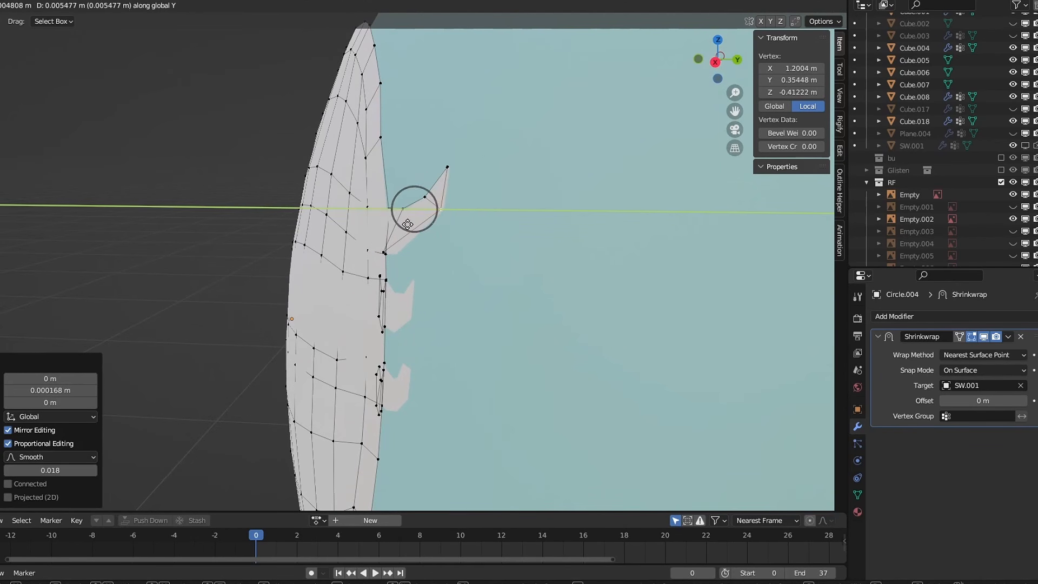
pyautogui.click(406, 216)
# - Move the top eyelash's lower vertices near its base back along Y with proportional editing
pyautogui.click(391, 250)
pyautogui.press('g')
pyautogui.press('y')
pyautogui.click(414, 257)
pyautogui.moveTo(391, 251)
pyautogui.mouseDown(button='middle')
pyautogui.moveTo(397, 265)
pyautogui.moveTo(445, 265)
pyautogui.moveTo(386, 257)
pyautogui.mouseUp(button='middle')
pyautogui.press('g')
pyautogui.press('y')
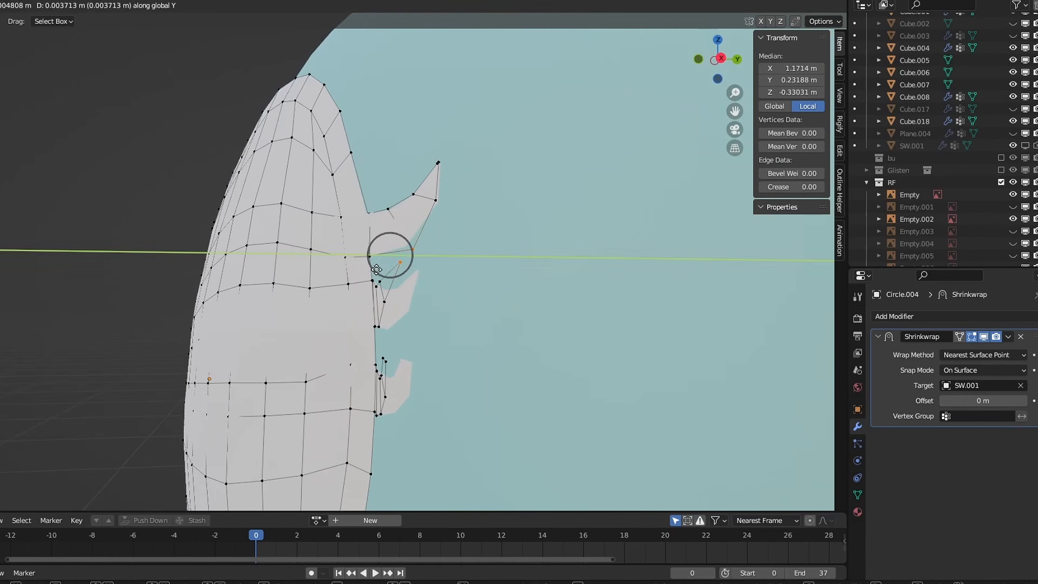
pyautogui.click(394, 255)
pyautogui.keyDown('alt'); pyautogui.click(389, 258); pyautogui.keyUp('alt')
pyautogui.press('g')
pyautogui.press('y')
pyautogui.press('Escape')
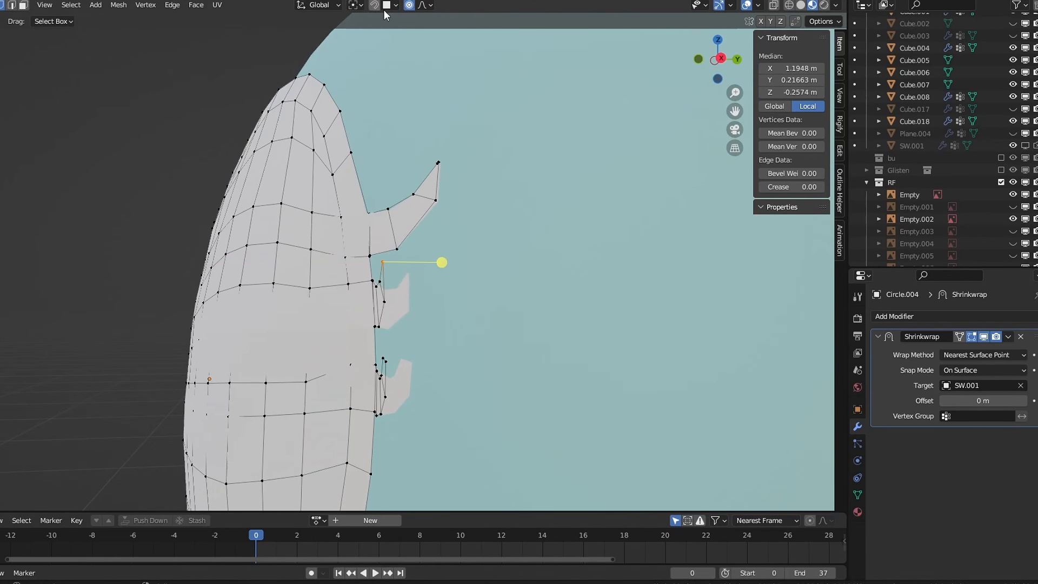
# - Limit proportional editing to connected geometry and move the middle eyelash's tip back along Y with a radius of about 0.0166 m
pyautogui.click(425, 6)
pyautogui.click(366, 30)
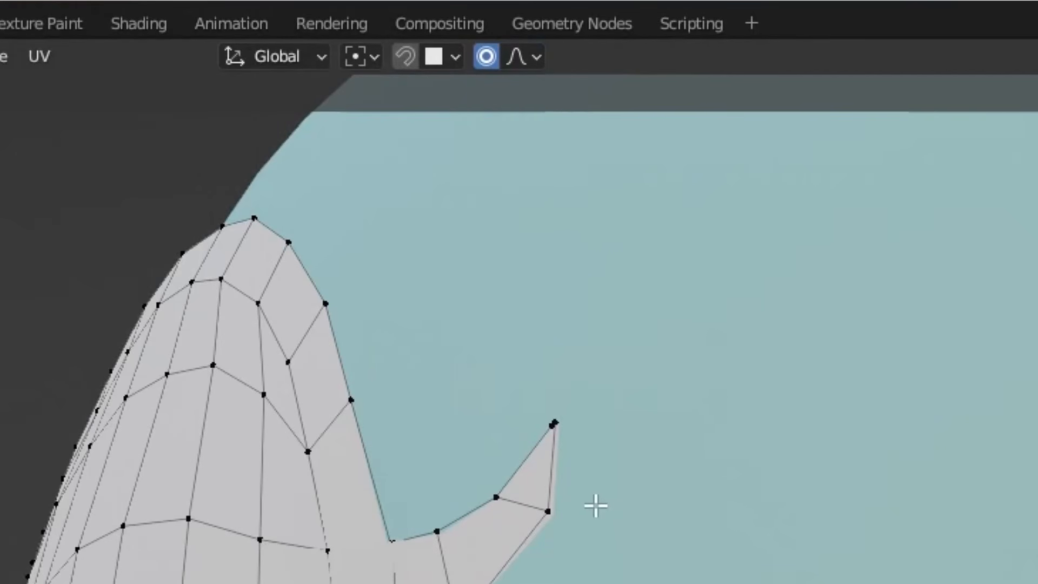
pyautogui.press('g')
pyautogui.press('y')
pyautogui.scroll(-3, 472, 494)
pyautogui.scroll(2, 451, 494)
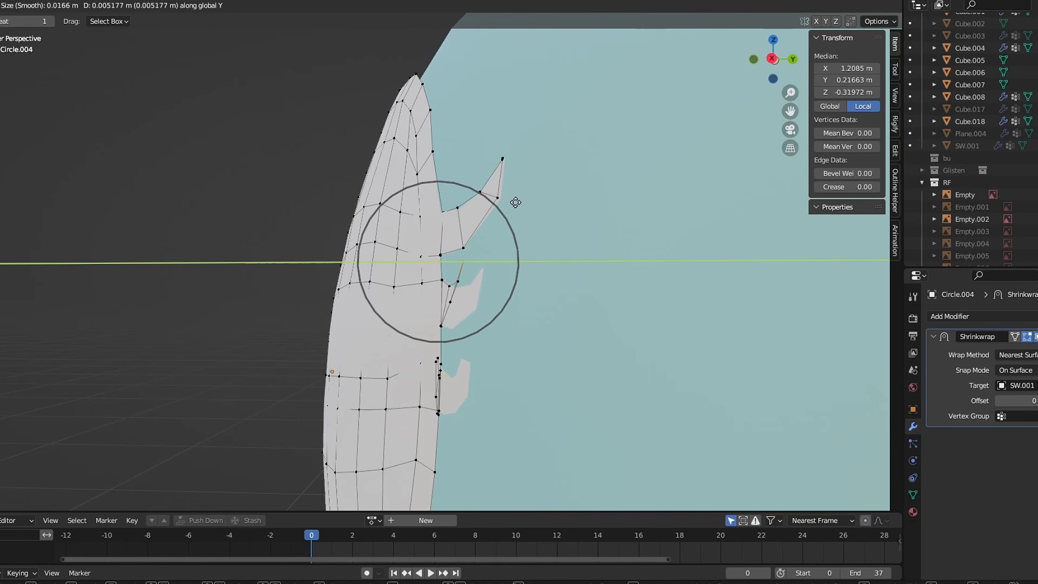
pyautogui.click(545, 205)
# - Move the middle eyelash's lower vertices back along Y towards the head, reducing the proportional radius to about 0.004
pyautogui.moveTo(466, 286)
pyautogui.mouseDown(button='middle')
pyautogui.moveTo(507, 303)
pyautogui.moveTo(465, 300)
pyautogui.mouseUp(button='middle')
pyautogui.click(481, 302)
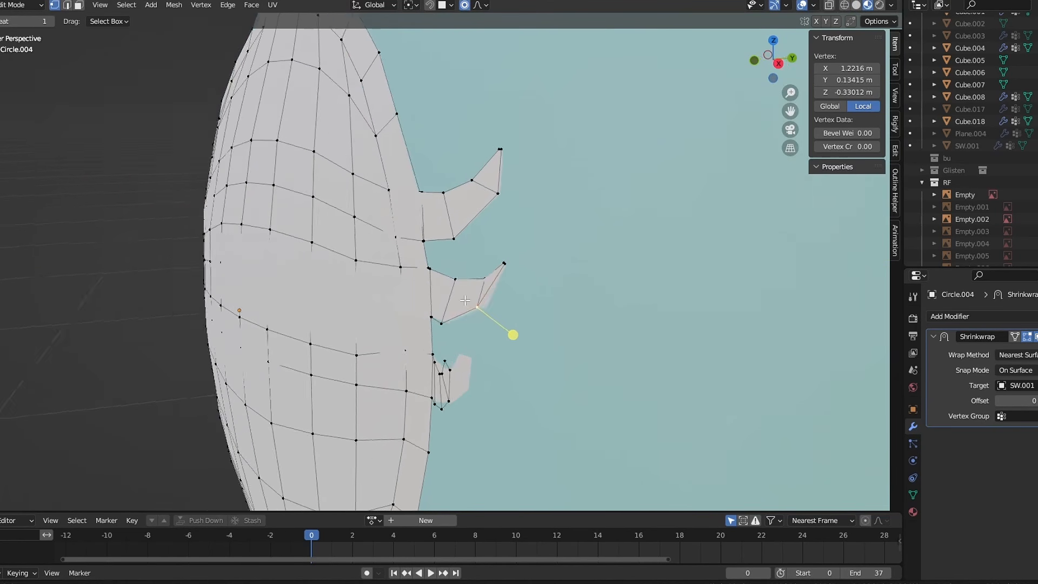
pyautogui.scroll(6, 465, 300)
pyautogui.press('g')
pyautogui.press('y')
pyautogui.click(465, 300)
pyautogui.scroll(-5, 470, 322)
pyautogui.scroll(4, 470, 323)
pyautogui.press('g')
pyautogui.press('y')
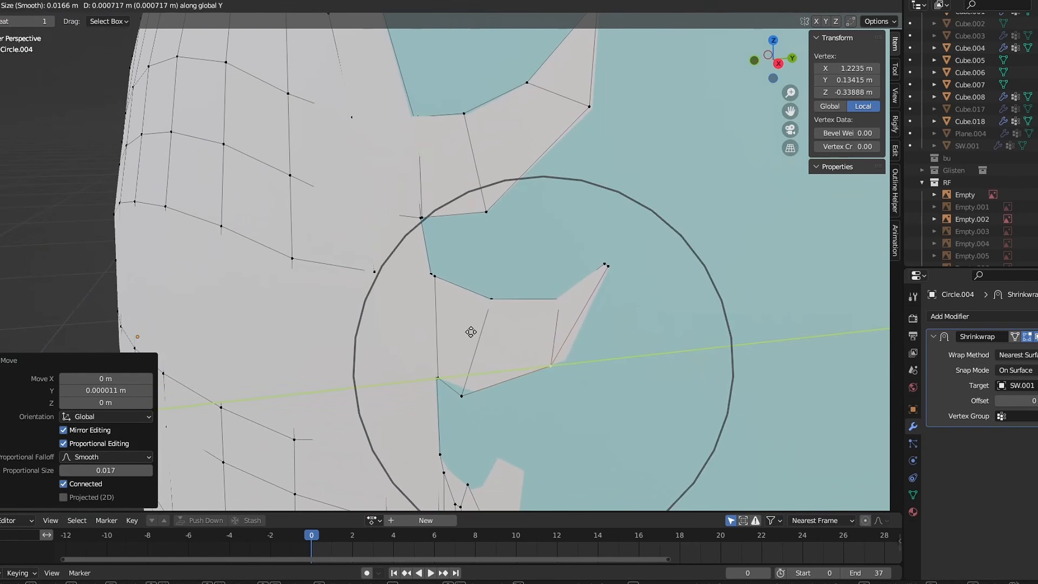
pyautogui.scroll(-10, 471, 332)
pyautogui.click(491, 324)
pyautogui.scroll(2, 305, 272)
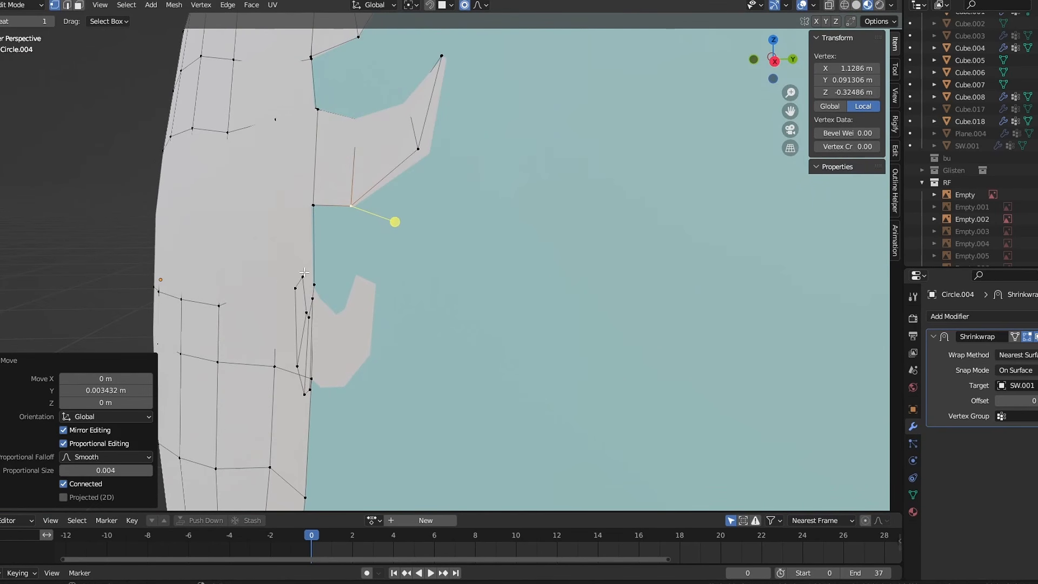
# - Move the bottom eyelash's tip vertices back along Y with proportional editing towards the head surface
pyautogui.moveTo(304, 272); pyautogui.dragTo(292, 294)
pyautogui.press('g')
pyautogui.press('y')
pyautogui.click(374, 283)
pyautogui.click(414, 289)
pyautogui.press('g')
pyautogui.press('y')
pyautogui.click(418, 282)
pyautogui.moveTo(419, 283); pyautogui.dragTo(460, 286, button='middle')
# - Move the bottom eyelash's lower curve vertices along Y with a proportional radius of about 0.002
pyautogui.click(348, 383)
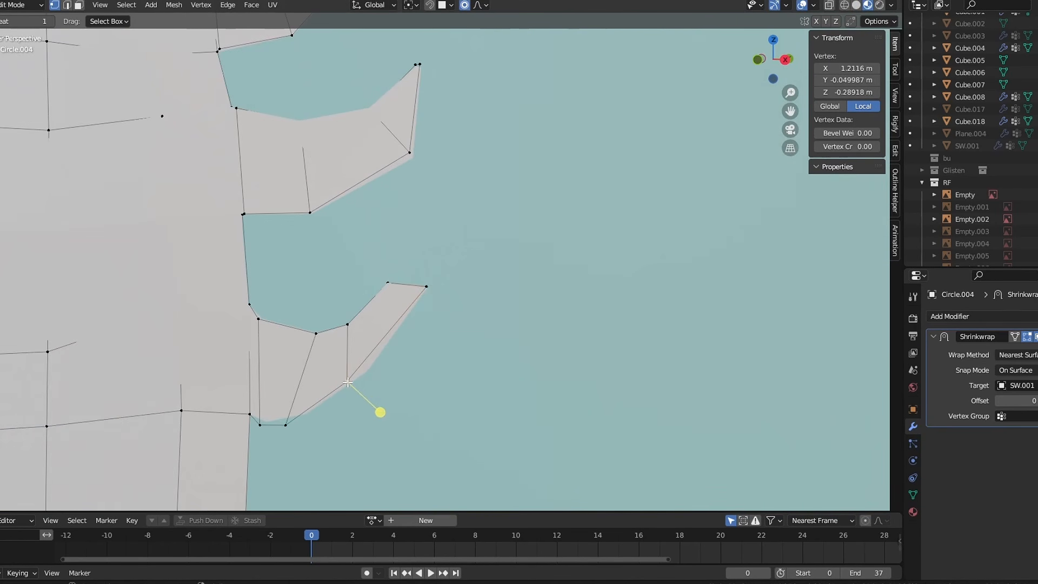
pyautogui.press('g')
pyautogui.press('y')
pyautogui.click(379, 385)
pyautogui.click(366, 424)
pyautogui.click(283, 434)
pyautogui.press('g')
pyautogui.press('y')
pyautogui.click(303, 430)
# - In front view, move the bottom eyelash's outer and lower vertices to match the reference outline
pyautogui.scroll(-8, 416, 303)
pyautogui.press('KP_1')
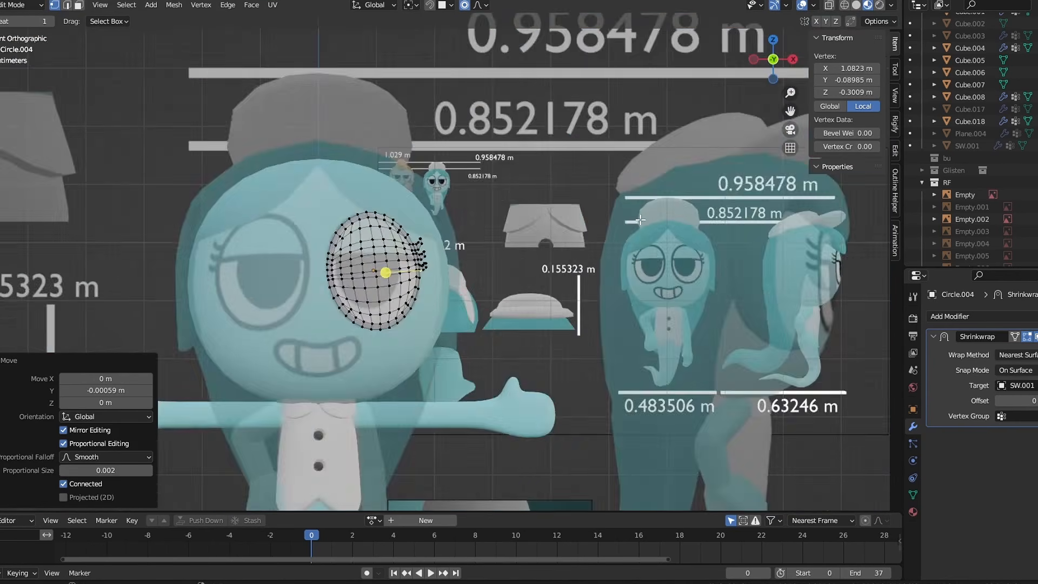
pyautogui.scroll(14, 423, 254)
pyautogui.click(454, 216)
pyautogui.press('g')
pyautogui.click(469, 355)
pyautogui.press('g')
pyautogui.click(476, 354)
pyautogui.click(431, 371)
pyautogui.press('g')
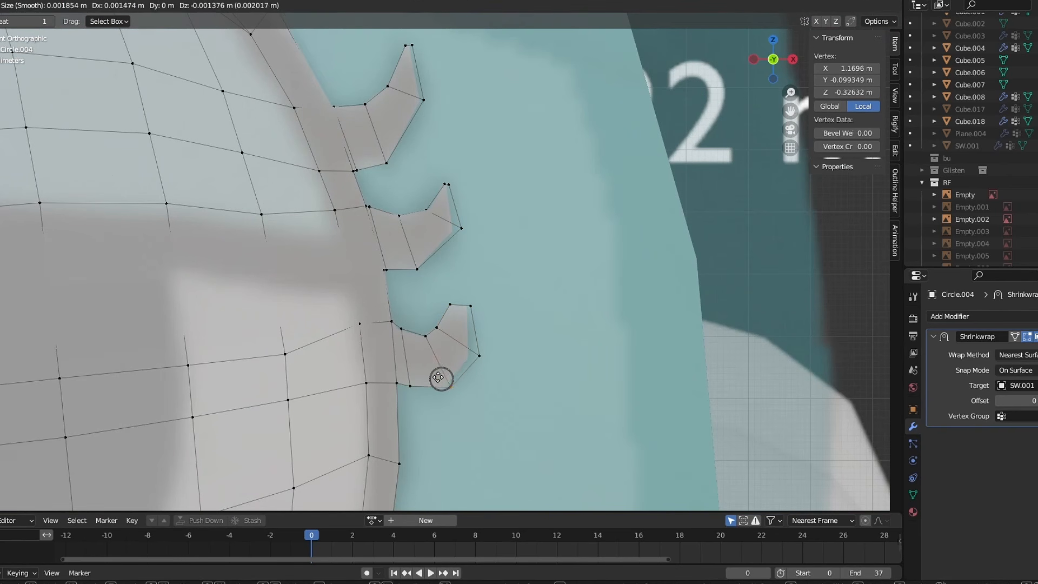
pyautogui.click(438, 376)
# - Adjust the vertices near the bottom eyelash's base to follow the reference and leave mesh editing
pyautogui.scroll(3, 431, 411)
pyautogui.click(397, 349)
pyautogui.press('g')
pyautogui.click(409, 315)
pyautogui.press('g')
pyautogui.press('Tab')
# - Apply the Shrinkwrap modifier on the eye object
pyautogui.scroll(-4, 422, 264)
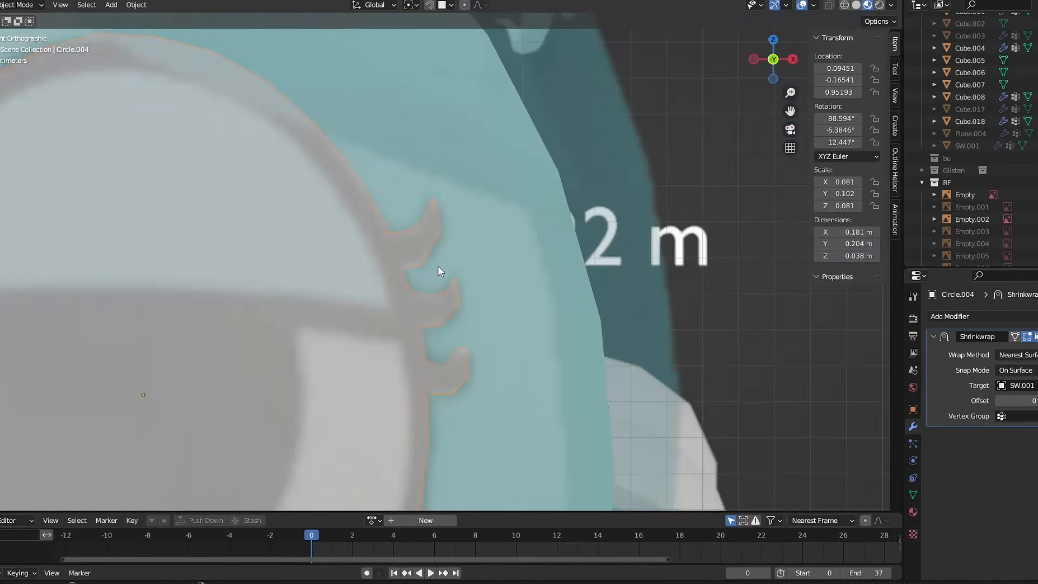
pyautogui.scroll(-6, 438, 268)
pyautogui.moveTo(438, 268); pyautogui.dragTo(443, 343, button='middle')
pyautogui.scroll(-2, 440, 352)
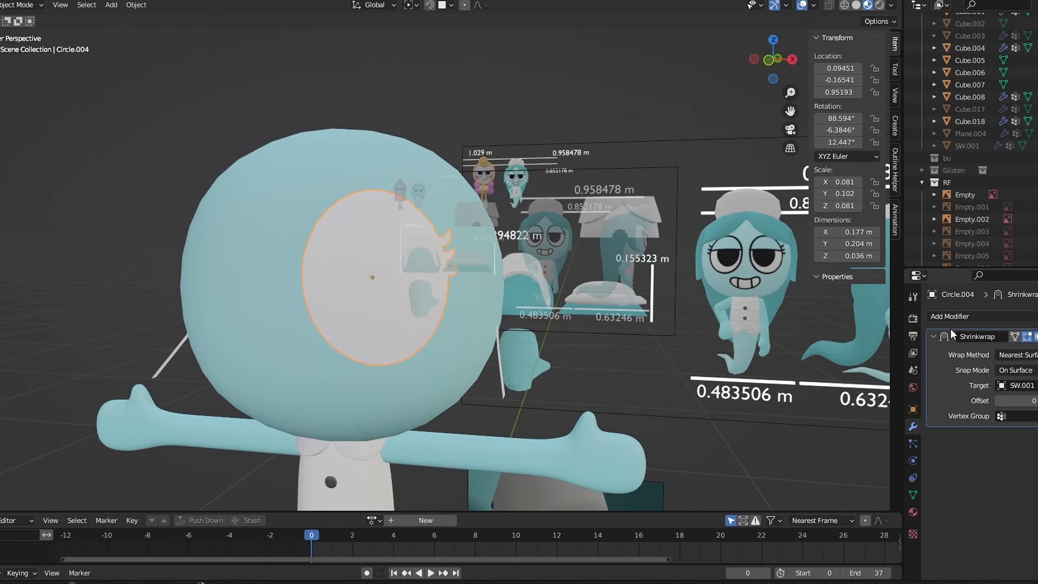
pyautogui.click(1036, 337)
pyautogui.click(1021, 353)
# - Slide the cross edge near the top eyelash's base closer to the eye's rim
pyautogui.scroll(5, 533, 327)
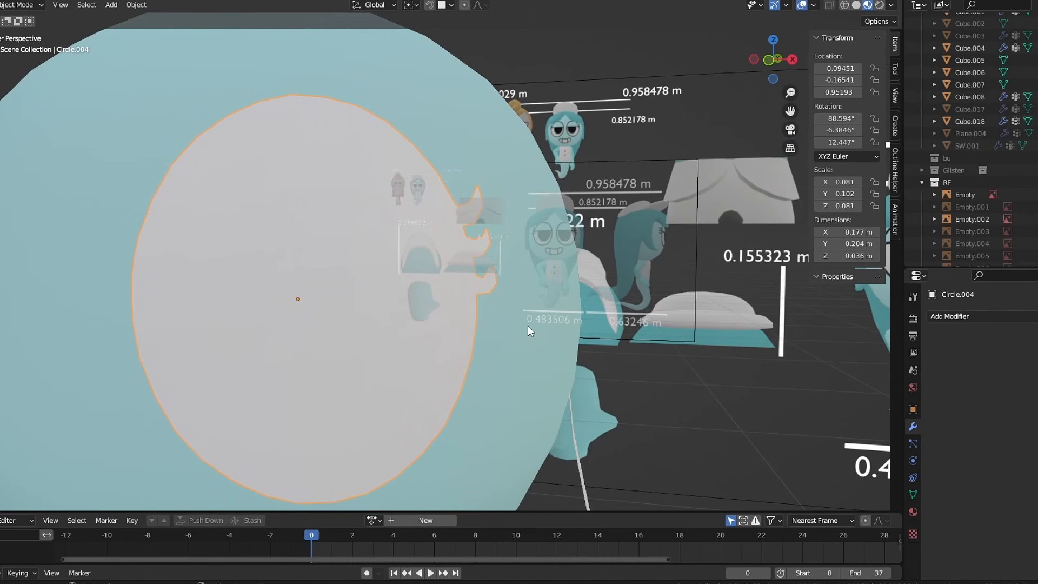
pyautogui.scroll(4, 495, 325)
pyautogui.press('Tab')
pyautogui.moveTo(527, 325); pyautogui.dragTo(472, 318, button='middle')
pyautogui.scroll(-4, 495, 325)
pyautogui.press('Tab')
pyautogui.scroll(1, 471, 318)
pyautogui.press('Tab')
pyautogui.keyDown('shift'); pyautogui.moveTo(479, 232); pyautogui.dragTo(480, 271, button='middle'); pyautogui.keyUp('shift')
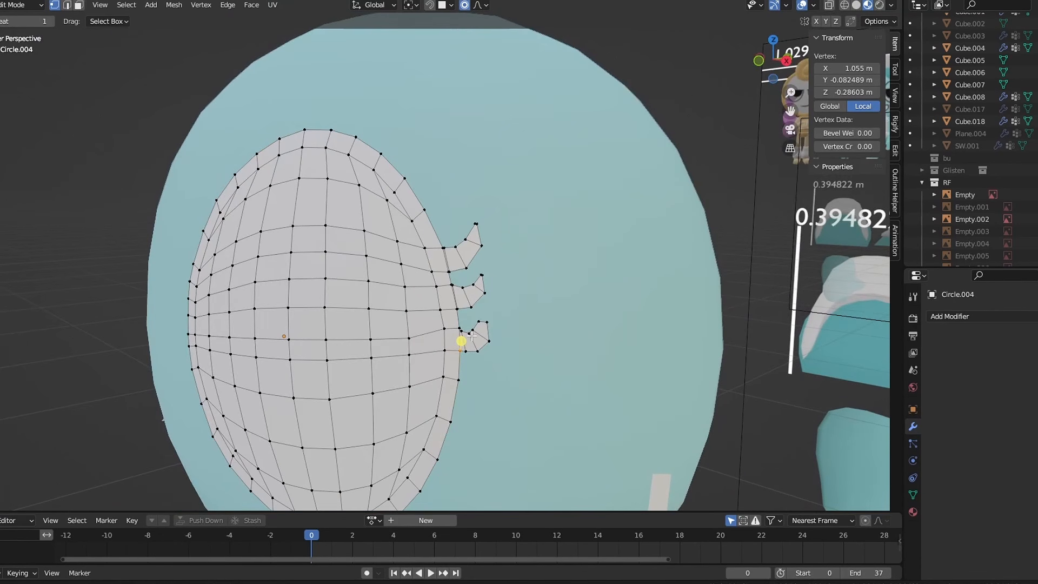
pyautogui.scroll(3, 481, 270)
pyautogui.keyDown('alt'); pyautogui.click(466, 265); pyautogui.keyUp('alt')
pyautogui.press('g')
pyautogui.press('g')
pyautogui.click(476, 267)
# - Slide the cross edges near the bases of the middle and bottom eyelashes to even out their spacing
pyautogui.keyDown('alt'); pyautogui.click(484, 326); pyautogui.keyUp('alt')
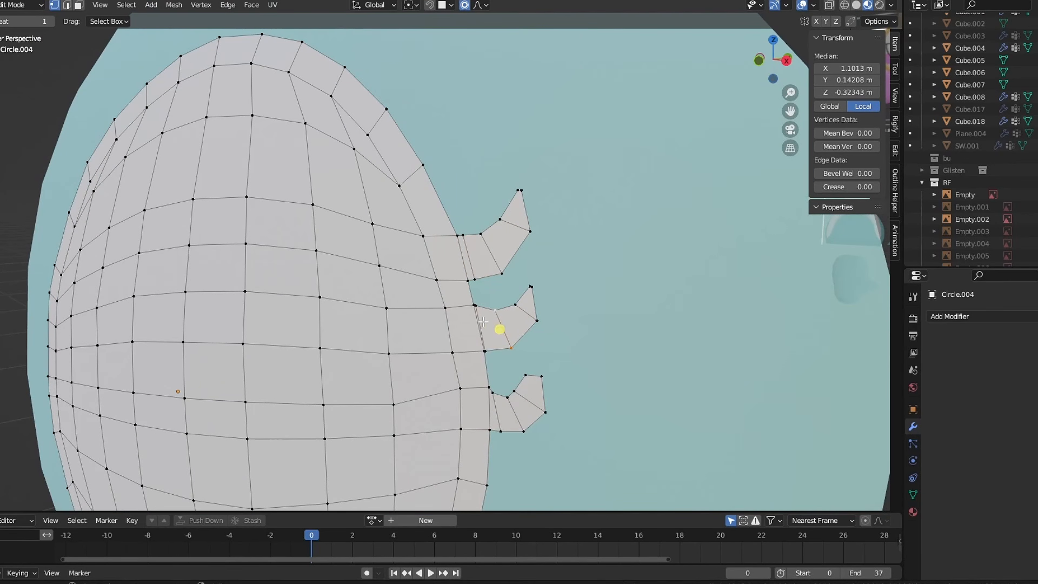
pyautogui.press('g')
pyautogui.press('g')
pyautogui.click(487, 322)
pyautogui.keyDown('alt'); pyautogui.click(496, 406); pyautogui.keyUp('alt')
pyautogui.press('g')
pyautogui.press('g')
pyautogui.click(516, 404)
# - Reposition the bottom eyelash's lower base vertices and slide its upper base vertex along the edge
pyautogui.keyDown('shift'); pyautogui.moveTo(504, 415); pyautogui.dragTo(433, 300, button='middle'); pyautogui.keyUp('shift')
pyautogui.scroll(2, 433, 305)
pyautogui.click(432, 328)
pyautogui.press('g')
pyautogui.click(434, 336)
pyautogui.click(464, 329)
pyautogui.press('g')
pyautogui.press('g')
pyautogui.click(459, 324)
pyautogui.click(426, 279)
pyautogui.press('g')
pyautogui.press('g')
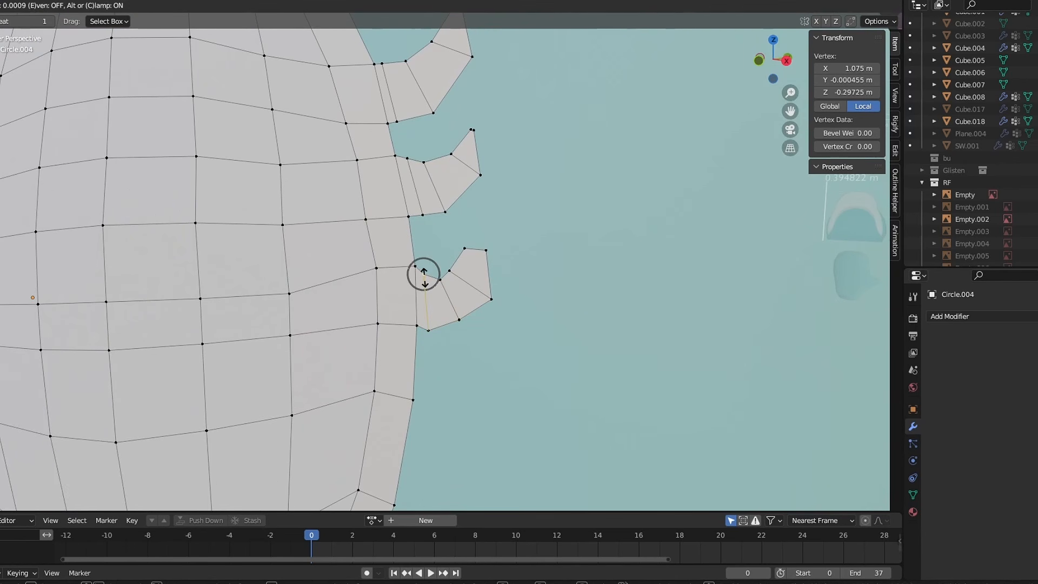
# - Slide the upper and lower vertices near the middle eyelash's base along their edges
pyautogui.keyDown('shift'); pyautogui.moveTo(401, 120); pyautogui.dragTo(409, 236, button='middle'); pyautogui.keyUp('shift')
pyautogui.click(409, 236)
pyautogui.click(416, 273)
pyautogui.press('g')
pyautogui.press('g')
pyautogui.click(416, 273)
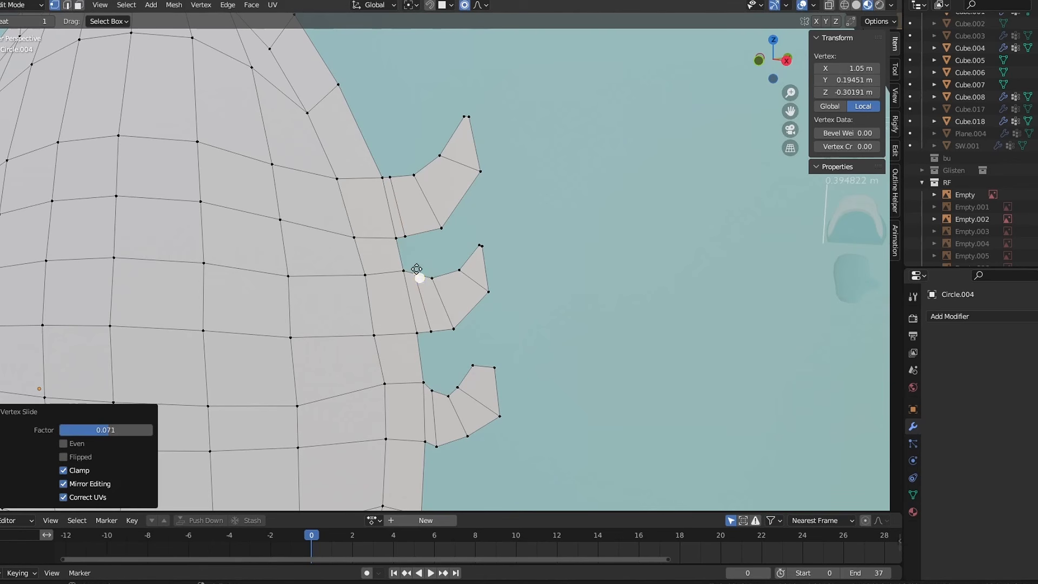
pyautogui.click(432, 333)
pyautogui.press('g')
pyautogui.press('g')
pyautogui.click(433, 332)
# - Leave mesh editing and give the eye object a Subdivision modifier at level 2
pyautogui.press('Tab')
pyautogui.scroll(-7, 422, 323)
pyautogui.moveTo(423, 323); pyautogui.dragTo(510, 296, button='middle')
pyautogui.moveTo(394, 270); pyautogui.dragTo(398, 301, button='middle')
pyautogui.scroll(2, 398, 302)
pyautogui.scroll(2, 410, 288)
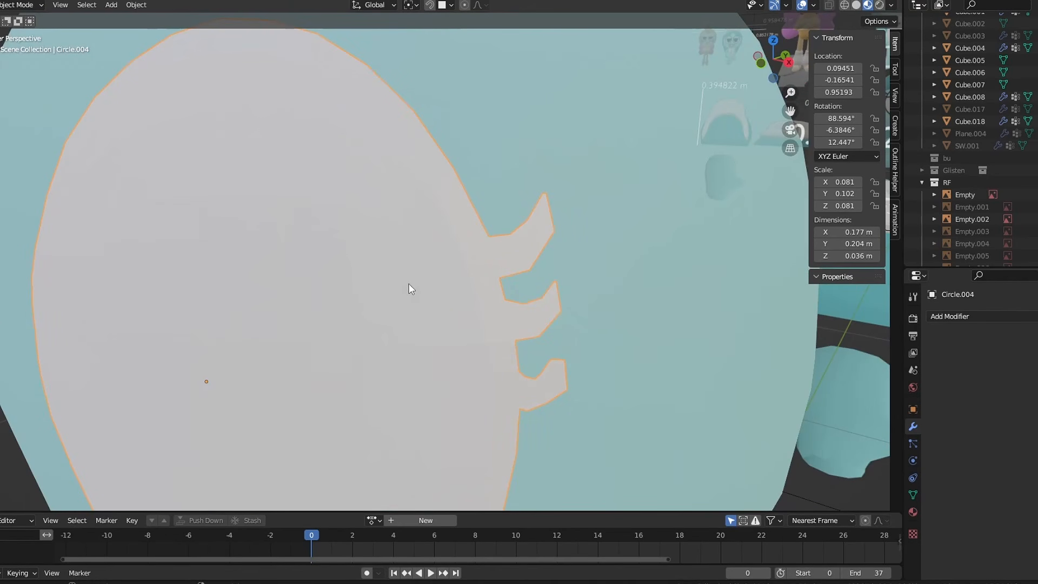
pyautogui.hotkey('ctrl', '2')
# - Examine the smoothed eye and eyelashes against the head from several angles
pyautogui.moveTo(441, 312); pyautogui.dragTo(467, 286, button='middle')
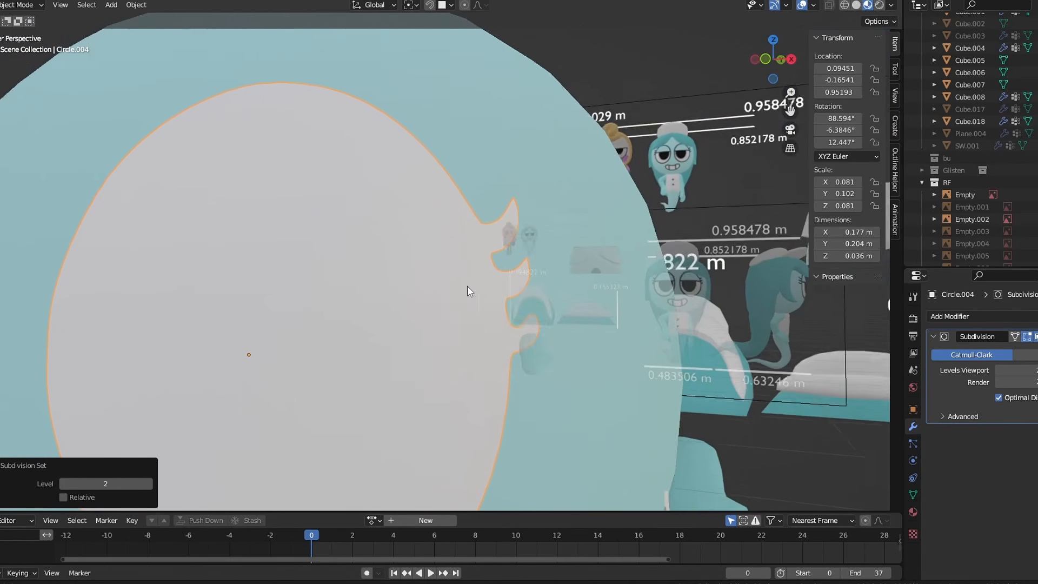
pyautogui.scroll(-4, 476, 302)
pyautogui.moveTo(472, 328); pyautogui.dragTo(418, 322, button='middle')
pyautogui.scroll(3, 419, 325)
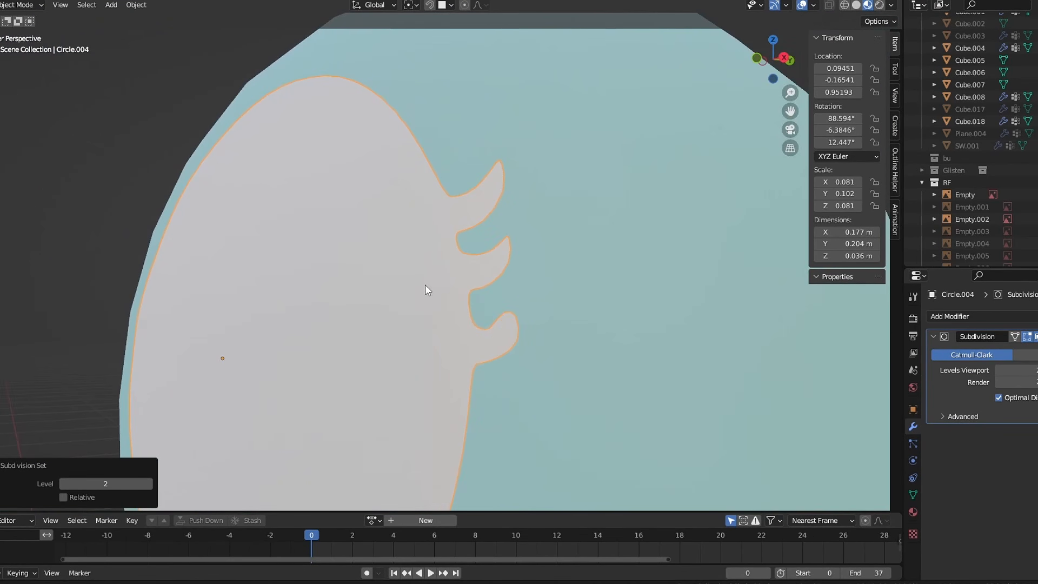
pyautogui.moveTo(514, 328); pyautogui.dragTo(544, 336, button='middle')
pyautogui.scroll(-4, 543, 336)
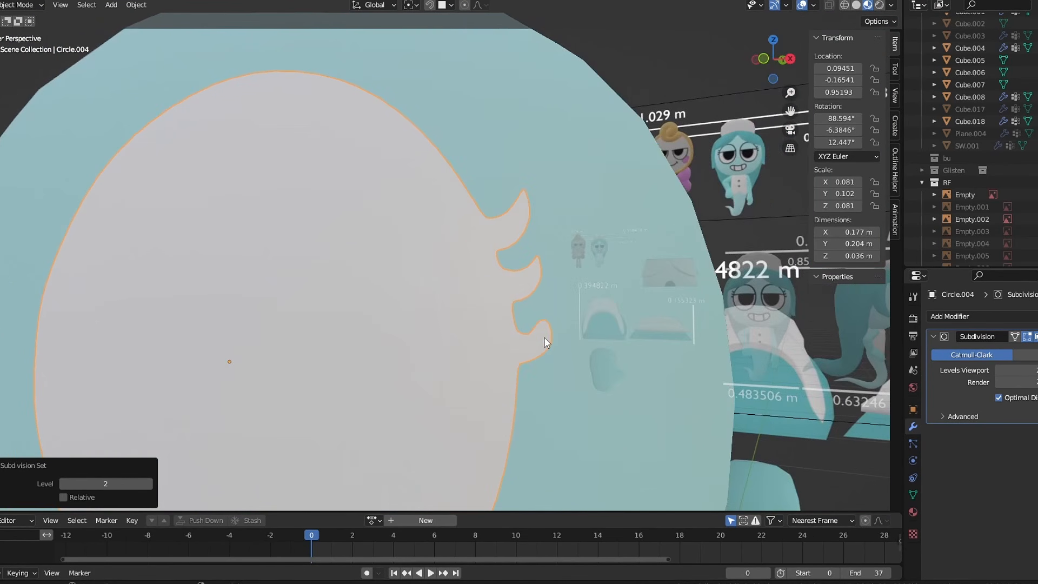
pyautogui.moveTo(490, 378); pyautogui.dragTo(506, 365, button='middle')
pyautogui.scroll(-2, 506, 365)
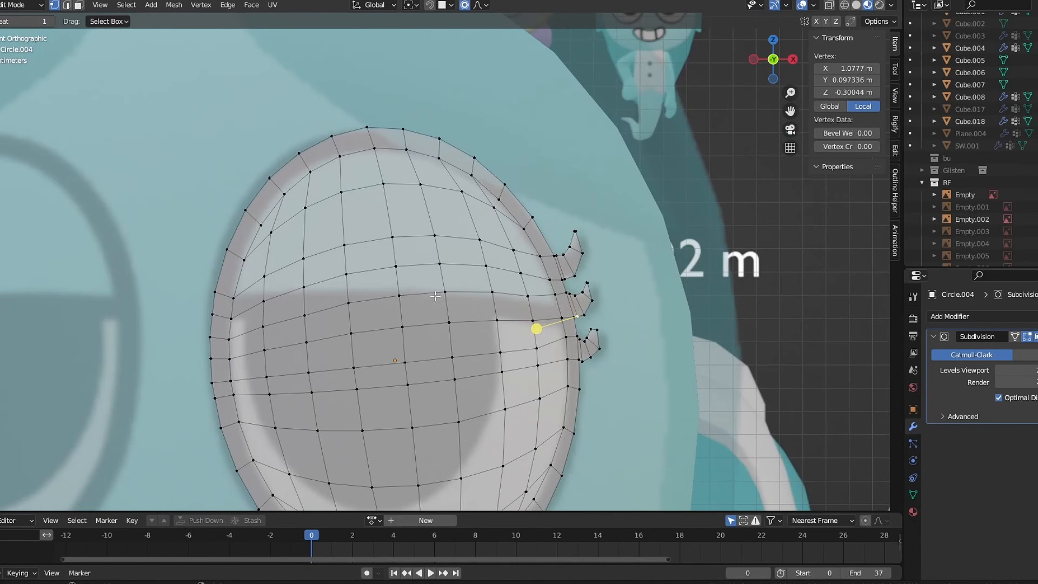
# - Switch to face selection and select the top row of faces inside the eye's outline ring
pyautogui.press('3')
pyautogui.click(306, 193)
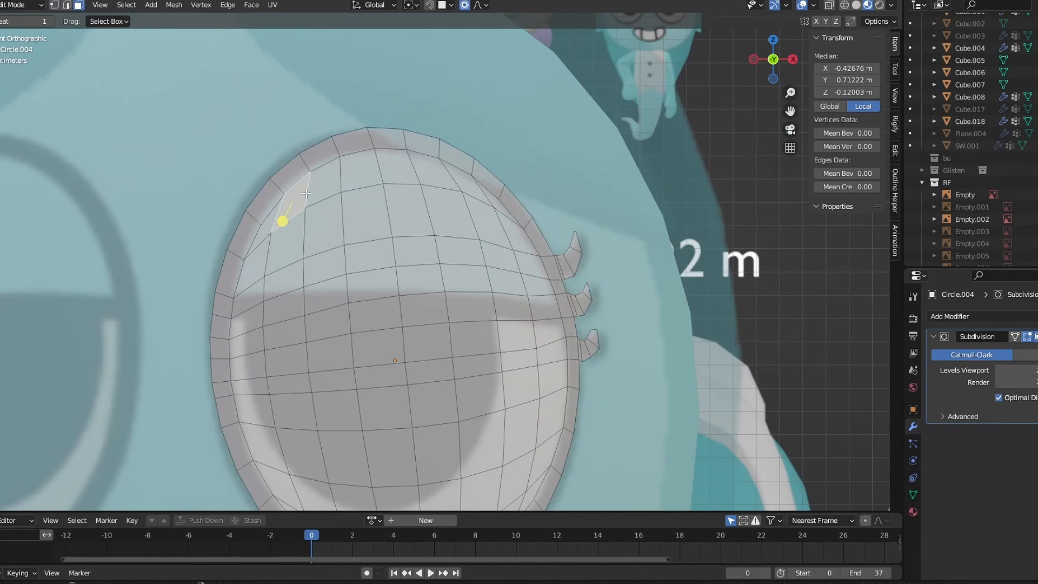
pyautogui.click(267, 226)
pyautogui.keyDown('ctrl'); pyautogui.click(494, 199); pyautogui.keyUp('ctrl')
pyautogui.keyDown('shift'); pyautogui.scroll(-2, 493, 199); pyautogui.keyUp('shift')
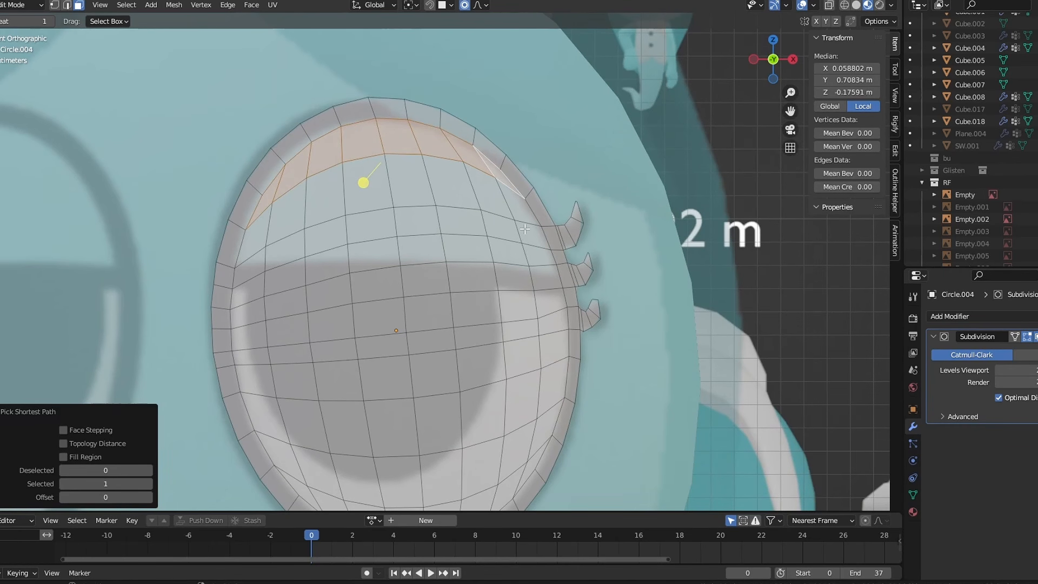
# - Add all remaining faces inside the eye's outline ring to the selection, leaving out the rim and eyelashes
pyautogui.keyDown('shift'); pyautogui.moveTo(439, 335); pyautogui.dragTo(440, 336); pyautogui.keyUp('shift')
pyautogui.keyDown('shift'); pyautogui.moveTo(440, 238); pyautogui.dragTo(460, 196, button='middle'); pyautogui.keyUp('shift')
pyautogui.keyDown('shift'); pyautogui.moveTo(359, 218); pyautogui.dragTo(303, 250); pyautogui.keyUp('shift')
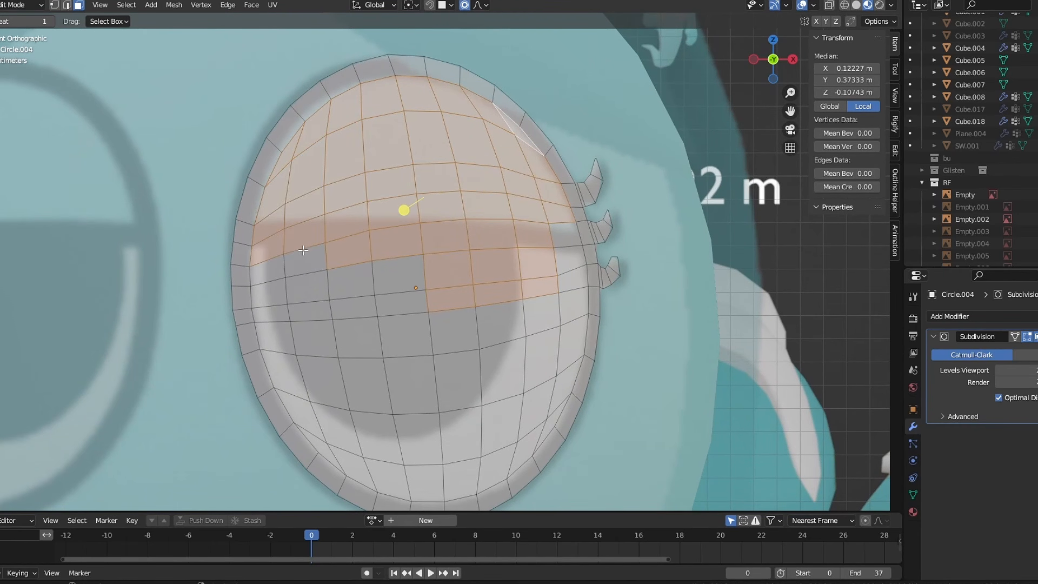
pyautogui.keyDown('shift'); pyautogui.moveTo(287, 397); pyautogui.dragTo(288, 397); pyautogui.keyUp('shift')
pyautogui.keyDown('shift'); pyautogui.scroll(-4, 398, 346); pyautogui.keyUp('shift')
pyautogui.keyDown('shift'); pyautogui.moveTo(397, 347); pyautogui.dragTo(332, 400); pyautogui.keyUp('shift')
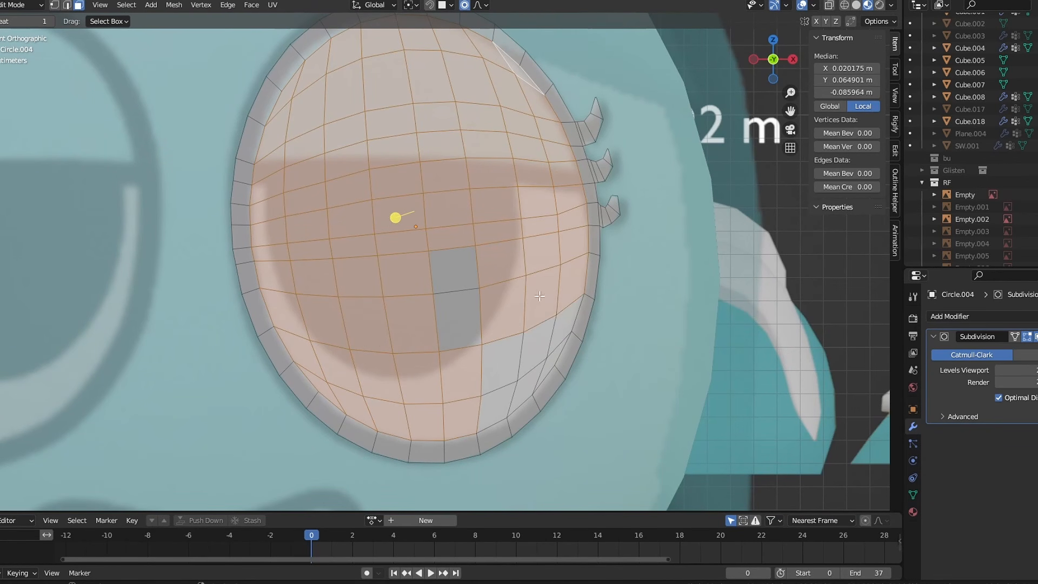
pyautogui.keyDown('shift'); pyautogui.scroll(4, 432, 333); pyautogui.keyUp('shift')
pyautogui.keyDown('shift'); pyautogui.moveTo(489, 256); pyautogui.dragTo(431, 334, button='middle'); pyautogui.keyUp('shift')
# - Inset the selected inner eye faces with a thickness of 0.01082 m
pyautogui.scroll(3, 432, 336)
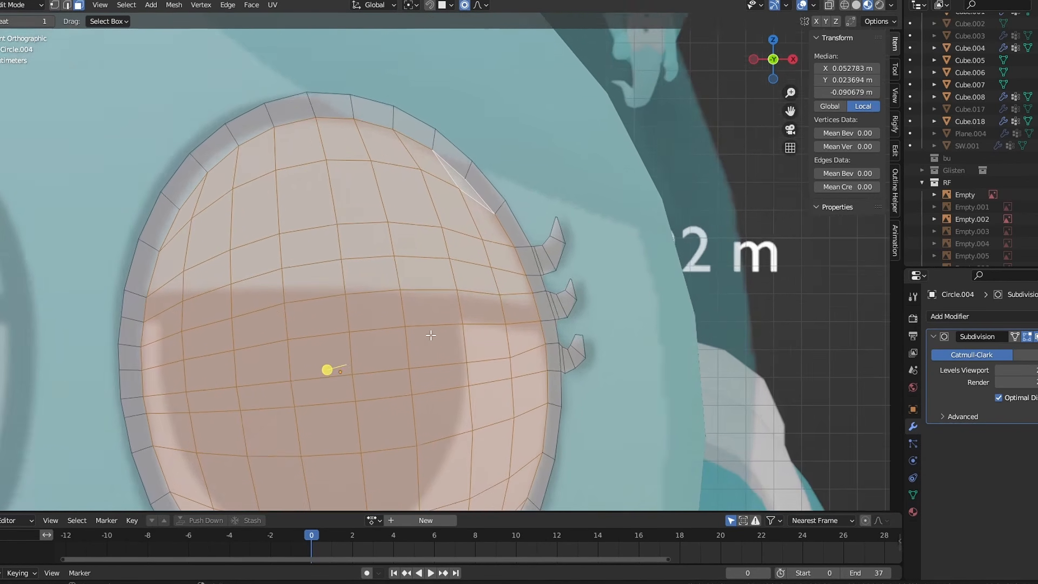
pyautogui.press('i')
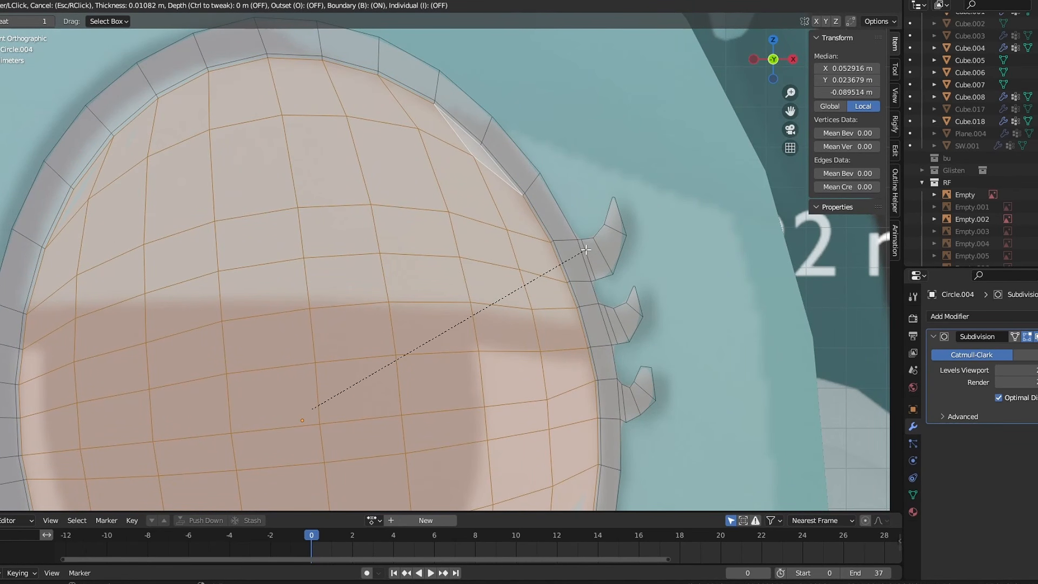
pyautogui.click(586, 249)
pyautogui.moveTo(577, 251); pyautogui.dragTo(556, 267, button='middle')
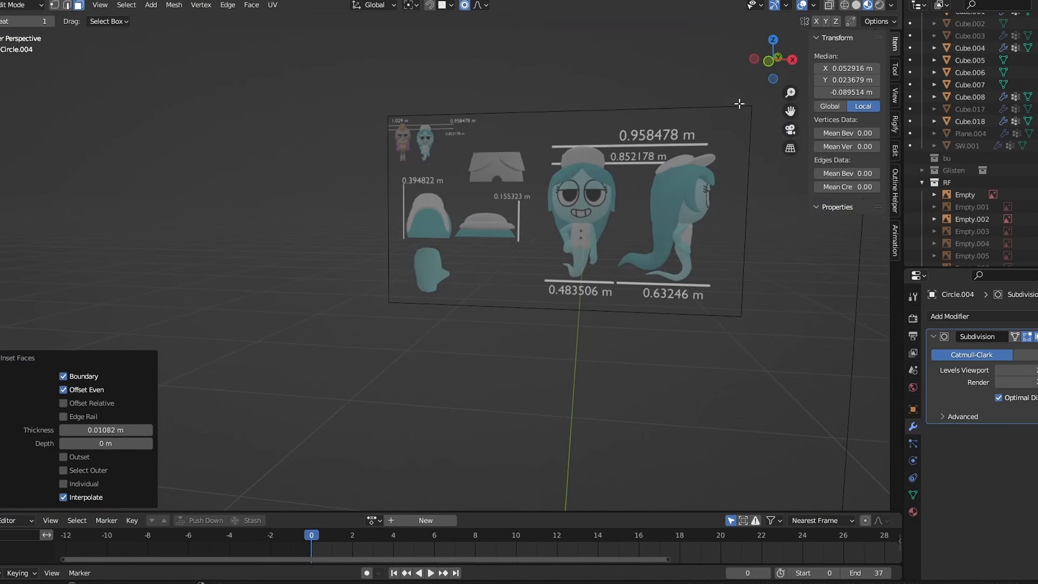
pyautogui.click(765, 65)
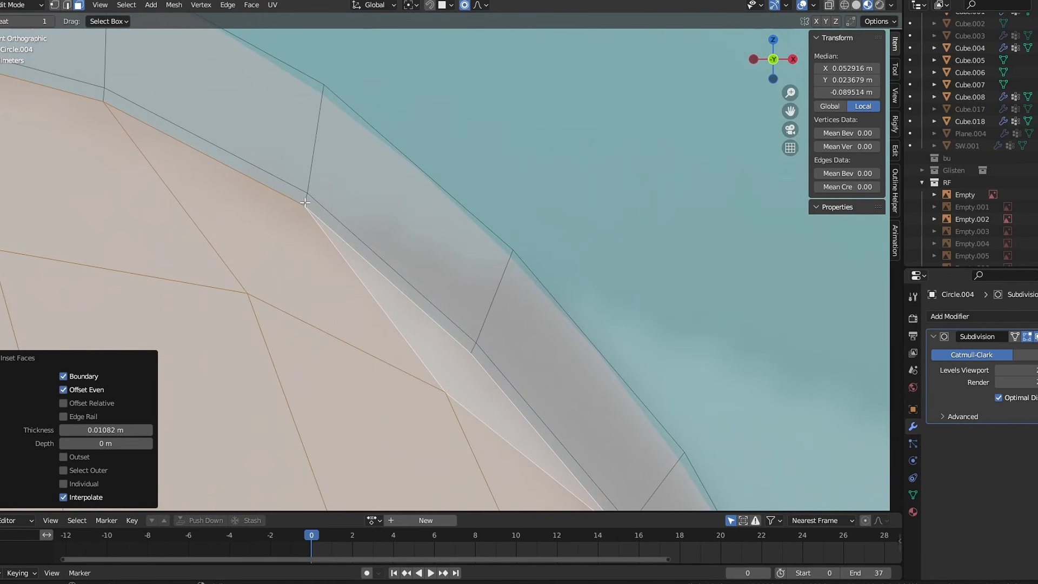
pyautogui.scroll(-1, 341, 223)
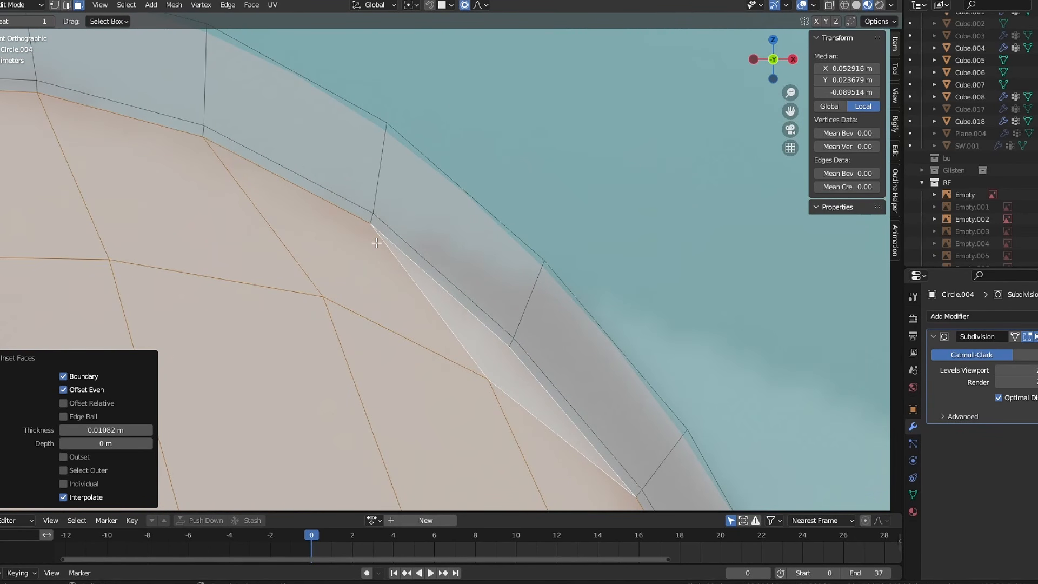
# - Extend the selection to include the thin ring of faces around the inner eye
pyautogui.press('ctrl+KP_Add')
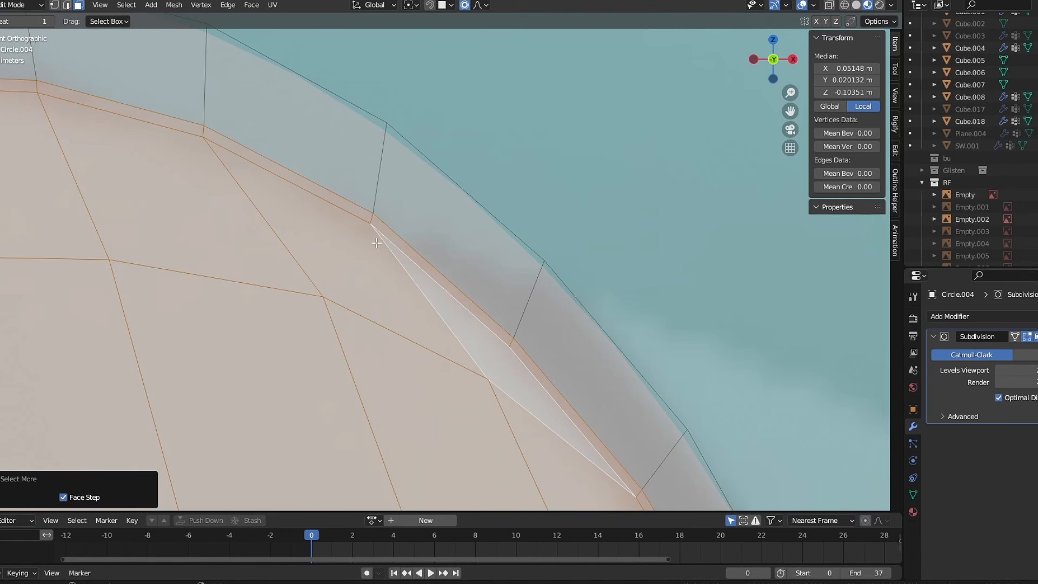
pyautogui.press('i')
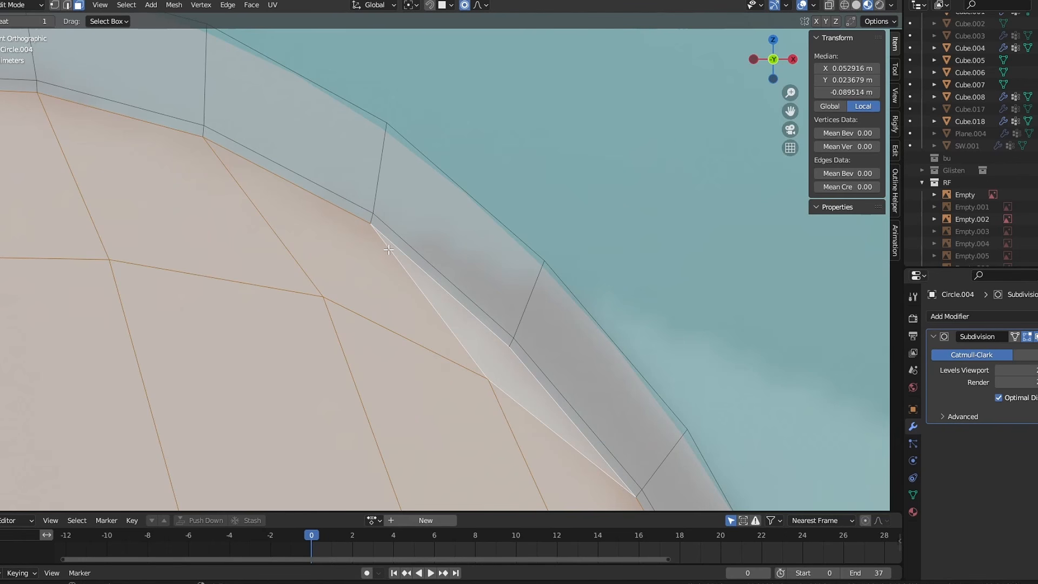
pyautogui.keyDown('alt'); pyautogui.keyDown('shift'); pyautogui.click(372, 218); pyautogui.keyUp('shift'); pyautogui.keyUp('alt')
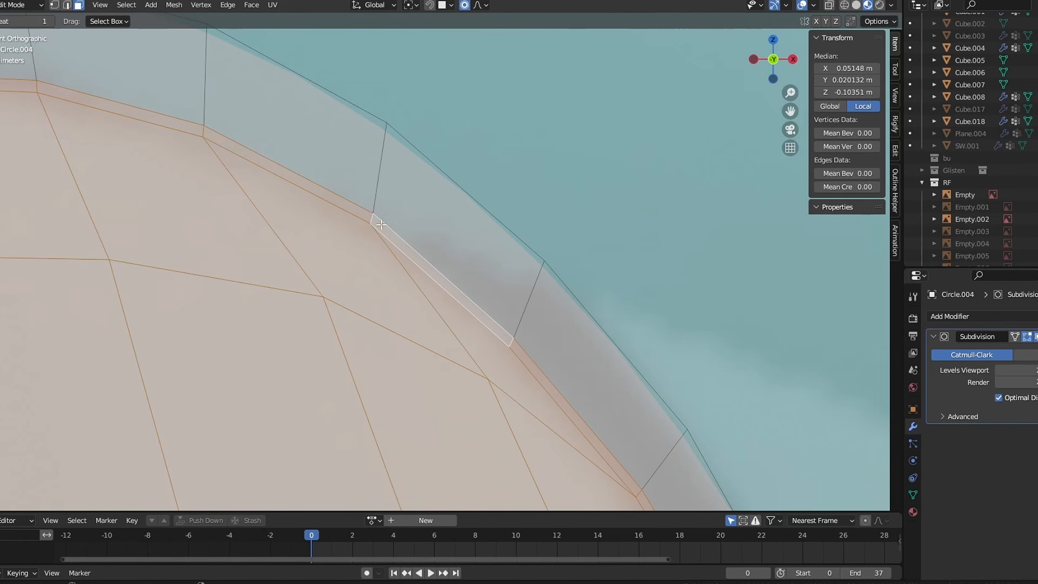
# - Give the eye object the existing Black material and review its surface settings
pyautogui.scroll(-9, 383, 226)
pyautogui.keyDown('shift'); pyautogui.moveTo(454, 305); pyautogui.dragTo(484, 236, button='middle'); pyautogui.keyUp('shift')
pyautogui.click(913, 511)
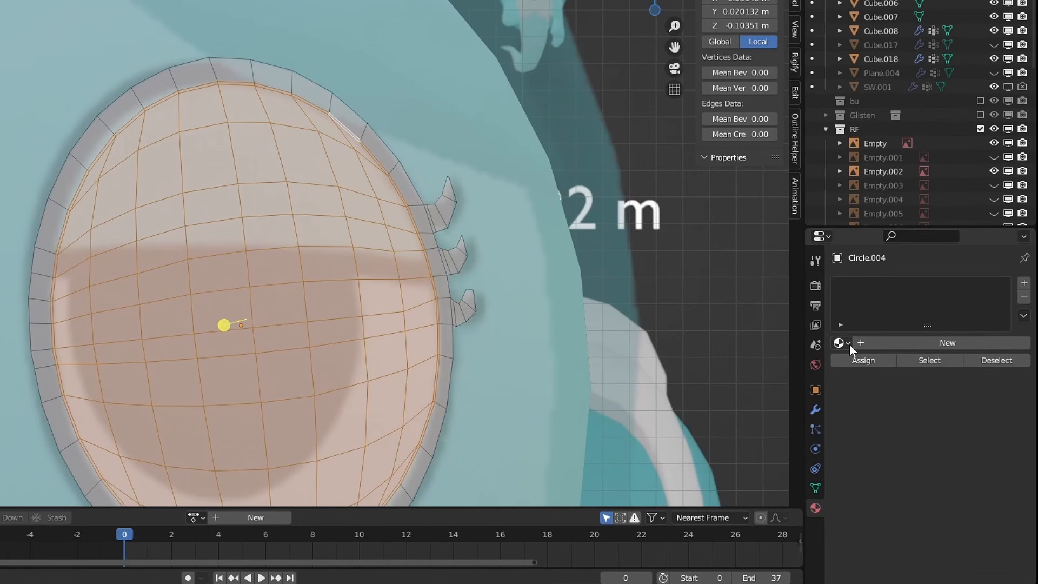
pyautogui.click(944, 369)
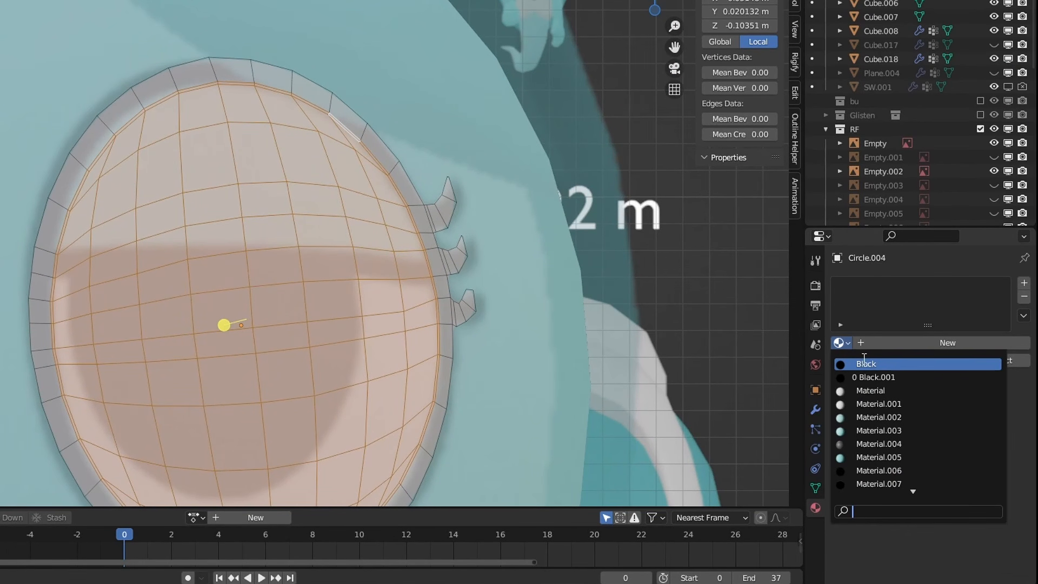
pyautogui.click(866, 363)
pyautogui.scroll(-4, 897, 351)
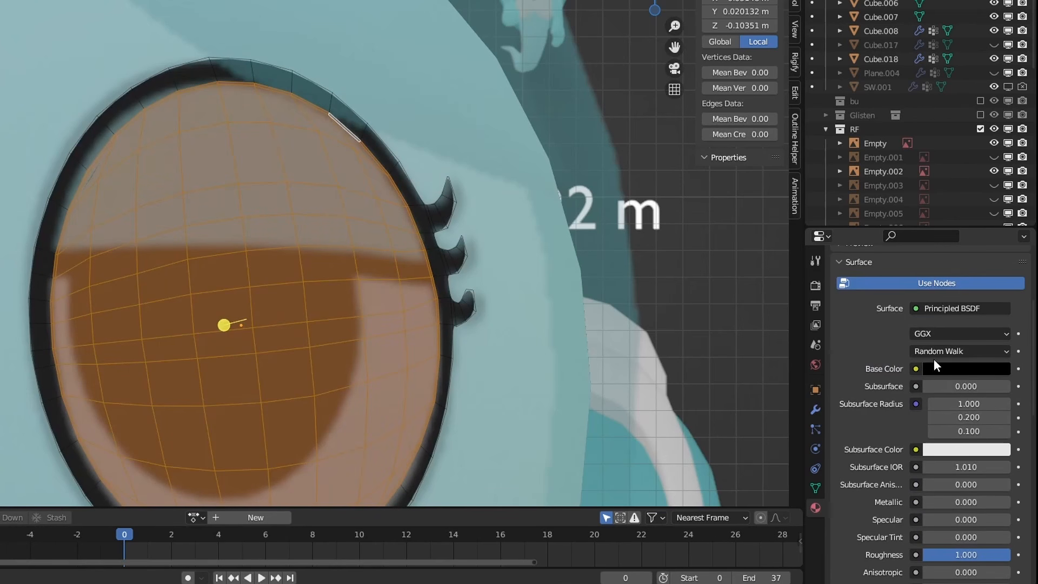
pyautogui.click(935, 363)
pyautogui.scroll(-4, 907, 480)
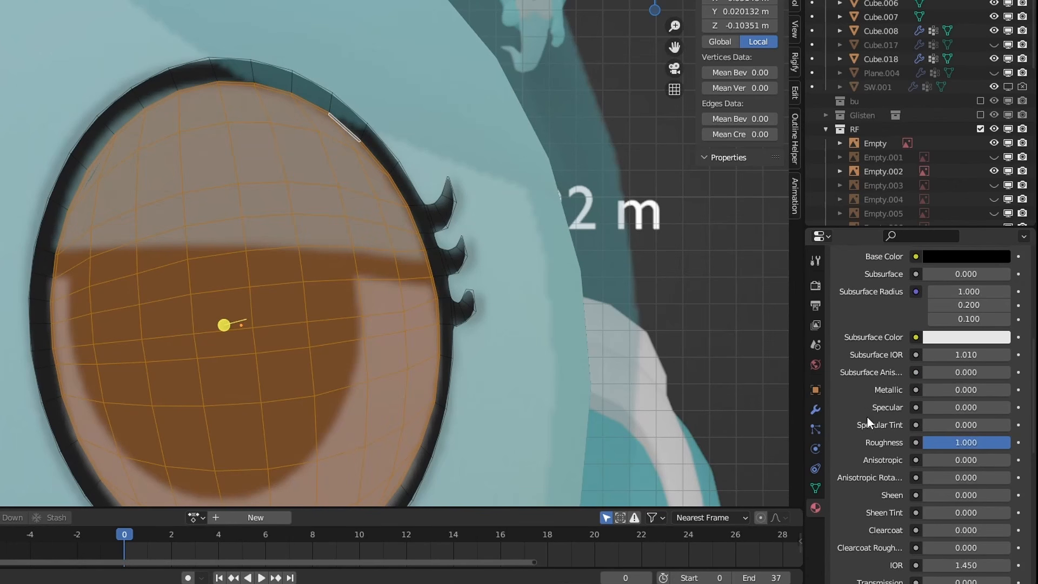
pyautogui.scroll(10, 876, 367)
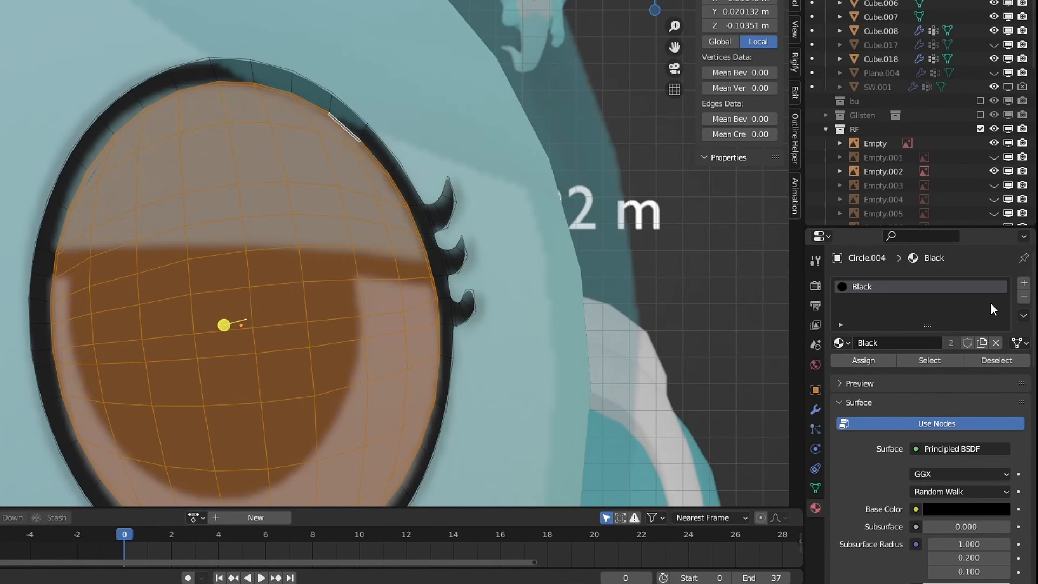
# - Create a new material named Eyes in a second slot, assign it to the selected inner eye faces, and check it with overlays hidden
pyautogui.click(1024, 283)
pyautogui.click(914, 370)
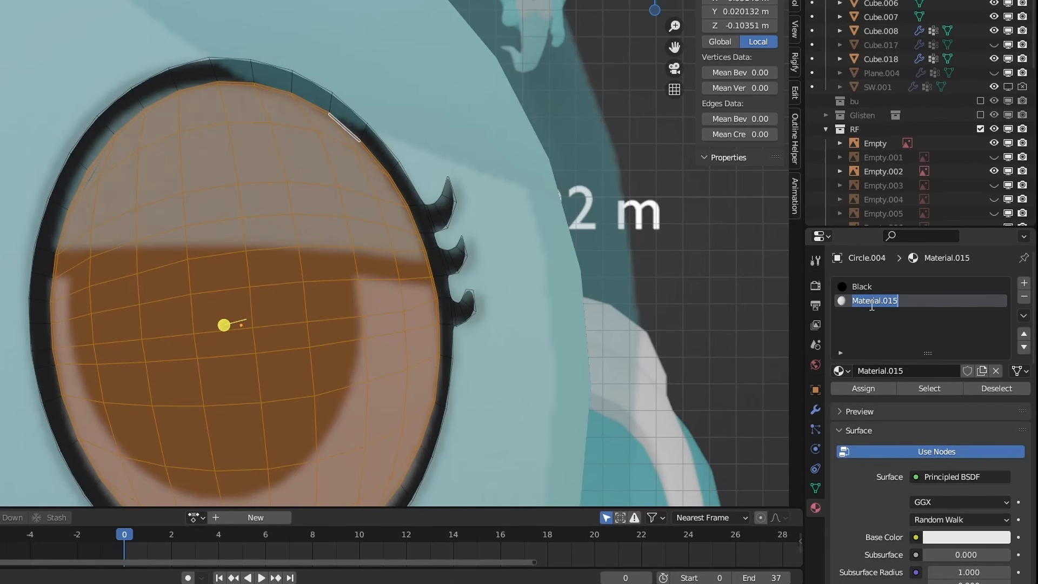
pyautogui.scroll(-3, 898, 347)
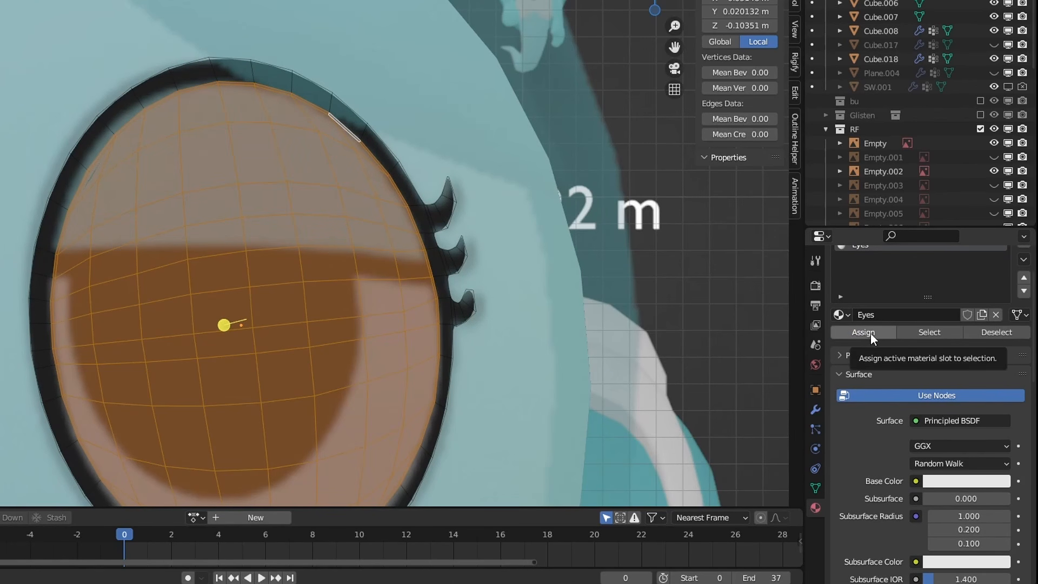
pyautogui.click(871, 332)
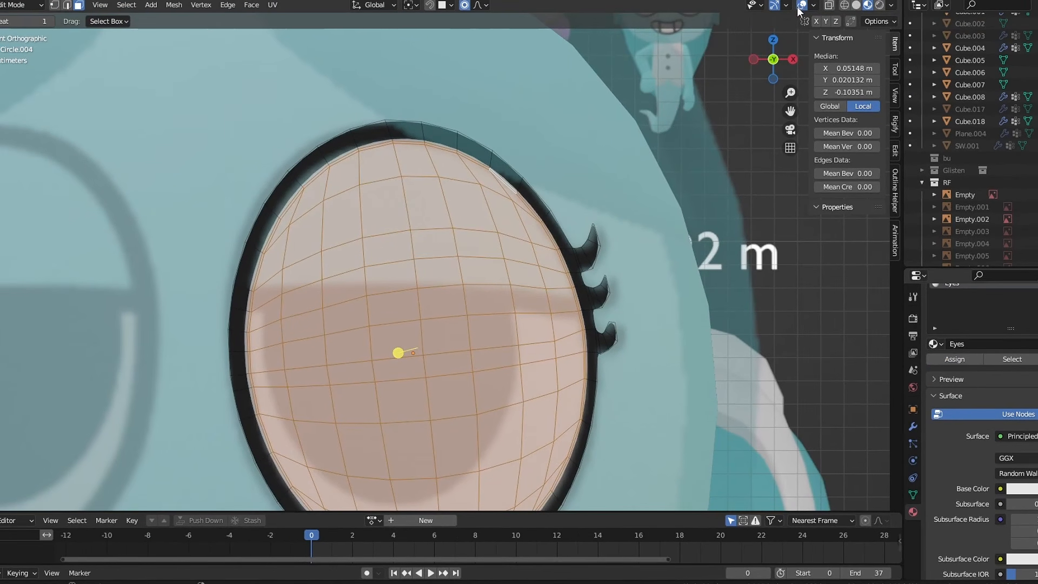
pyautogui.click(802, 6)
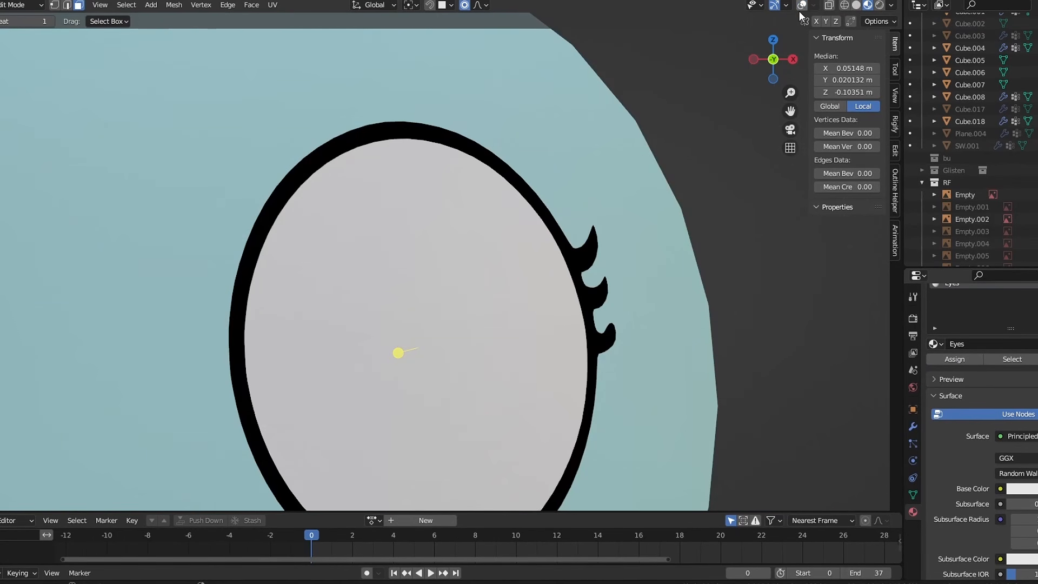
pyautogui.scroll(-1, 623, 194)
pyautogui.scroll(2, 614, 222)
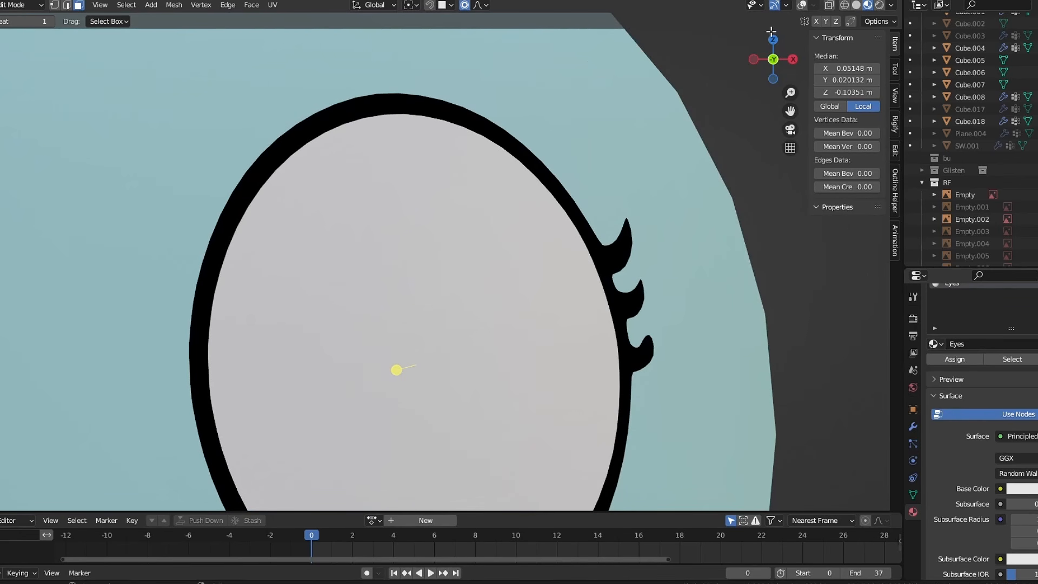
pyautogui.click(802, 5)
# - Add an edge loop around the eye's black outline ring and slide it close to the ring's inner edge
pyautogui.scroll(5, 513, 292)
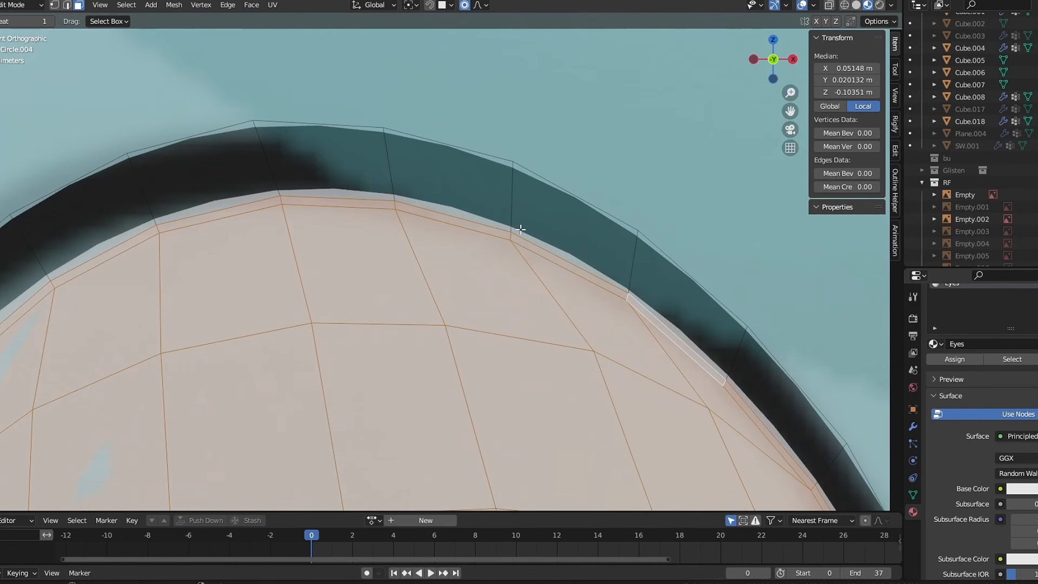
pyautogui.click(515, 206)
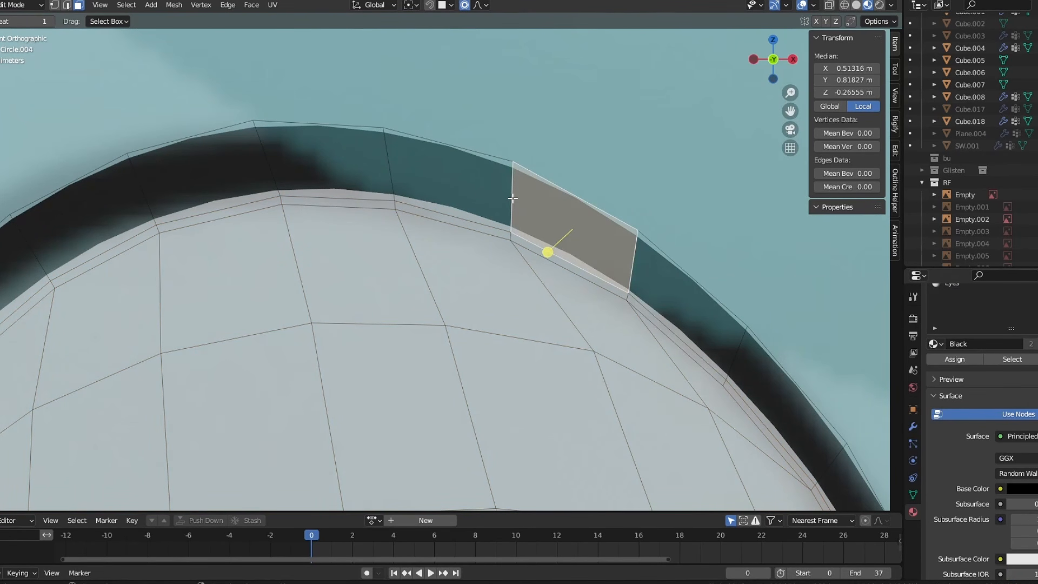
pyautogui.hotkey('ctrl', 'r')
pyautogui.click(510, 197)
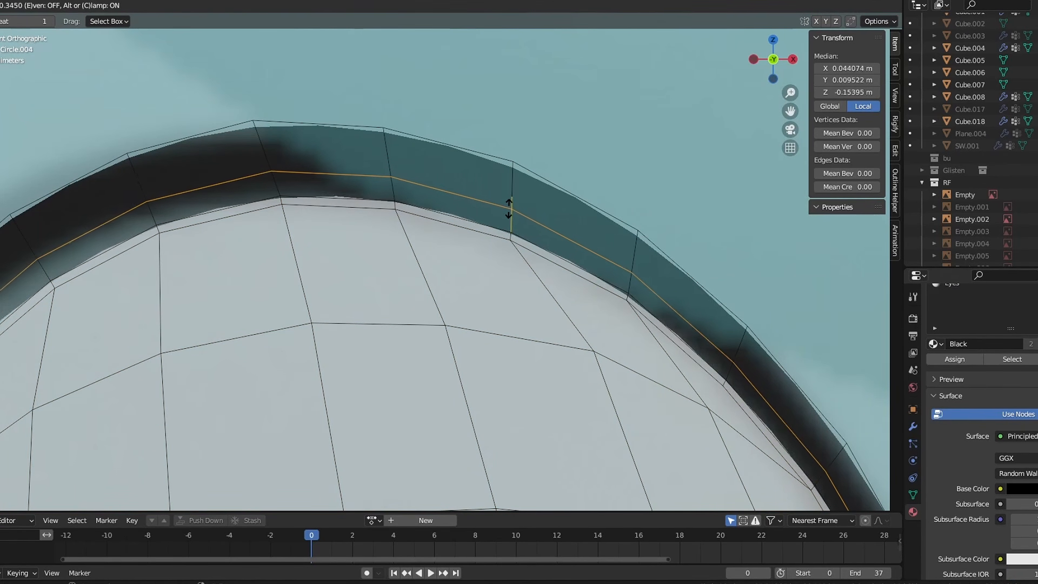
pyautogui.click(510, 227)
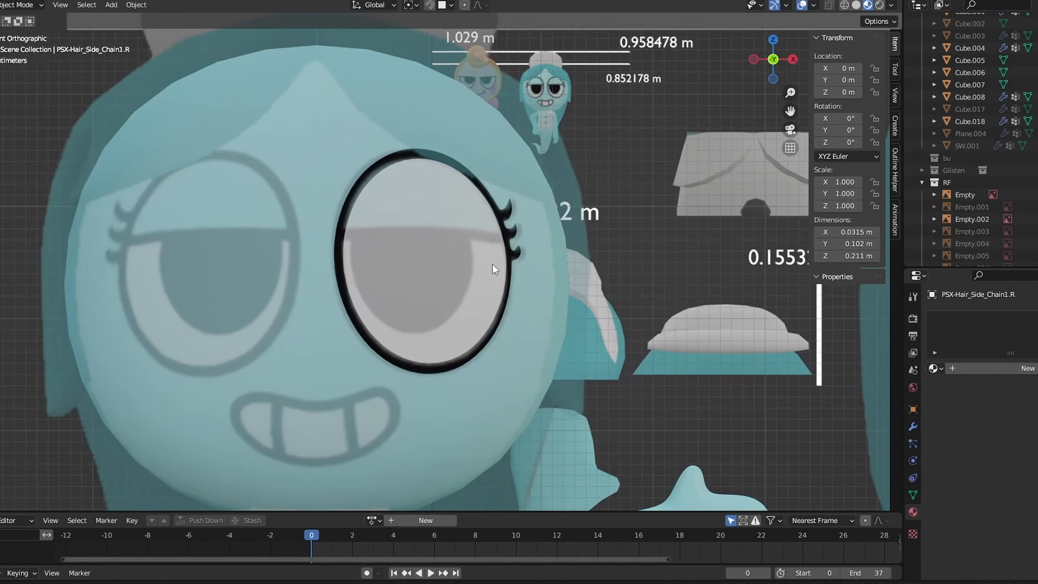
# - Select the eye object and reopen its mesh for editing at the outline's upper inner edge
pyautogui.scroll(2, 492, 264)
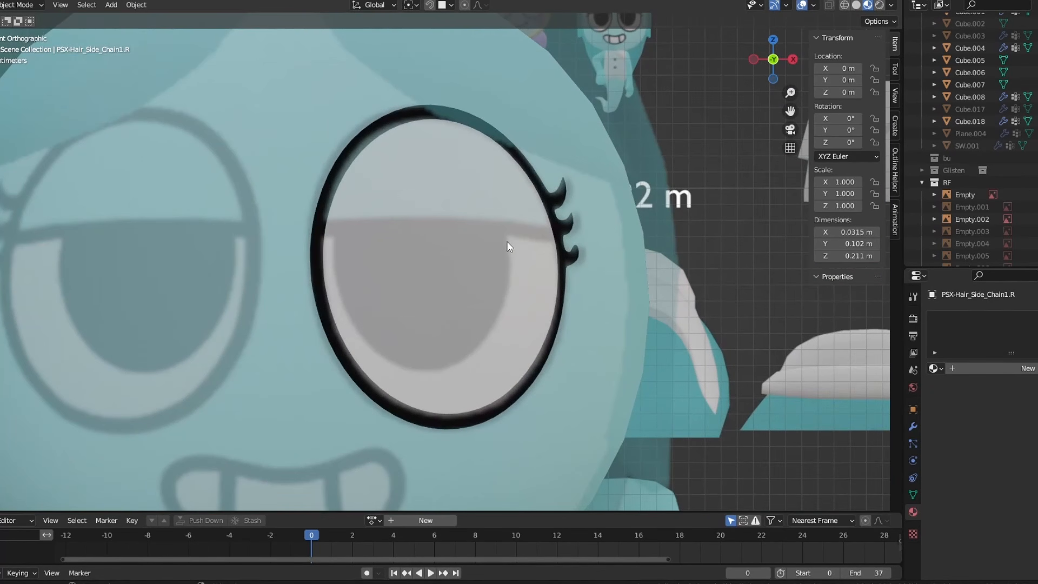
pyautogui.click(508, 241)
pyautogui.keyDown('shift'); pyautogui.moveTo(524, 233); pyautogui.dragTo(518, 261, button='middle'); pyautogui.keyUp('shift')
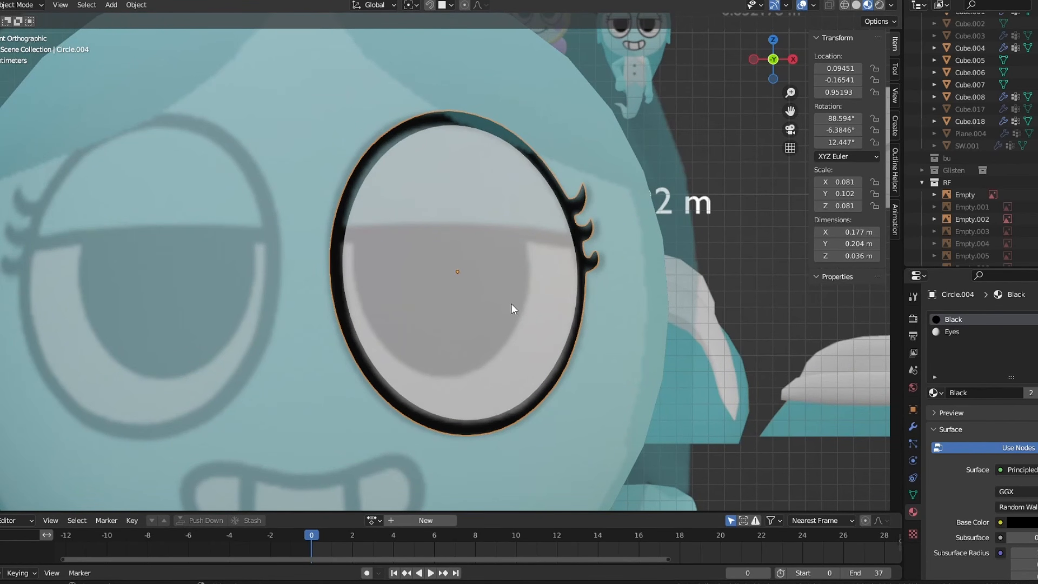
pyautogui.scroll(-1, 524, 320)
pyautogui.keyDown('shift'); pyautogui.moveTo(525, 330); pyautogui.dragTo(535, 348, button='middle'); pyautogui.keyUp('shift')
pyautogui.scroll(2, 560, 333)
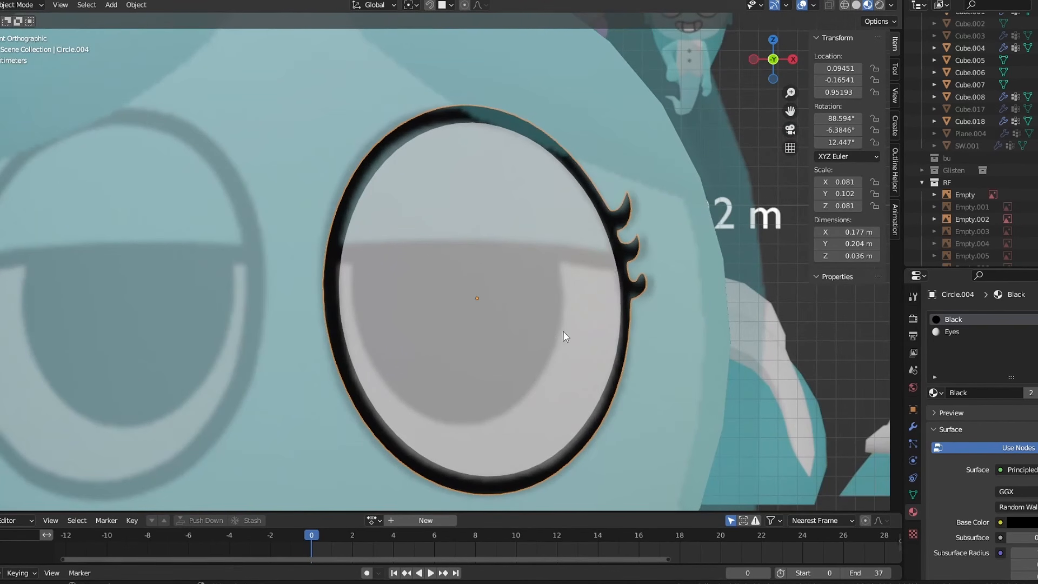
pyautogui.scroll(1, 457, 193)
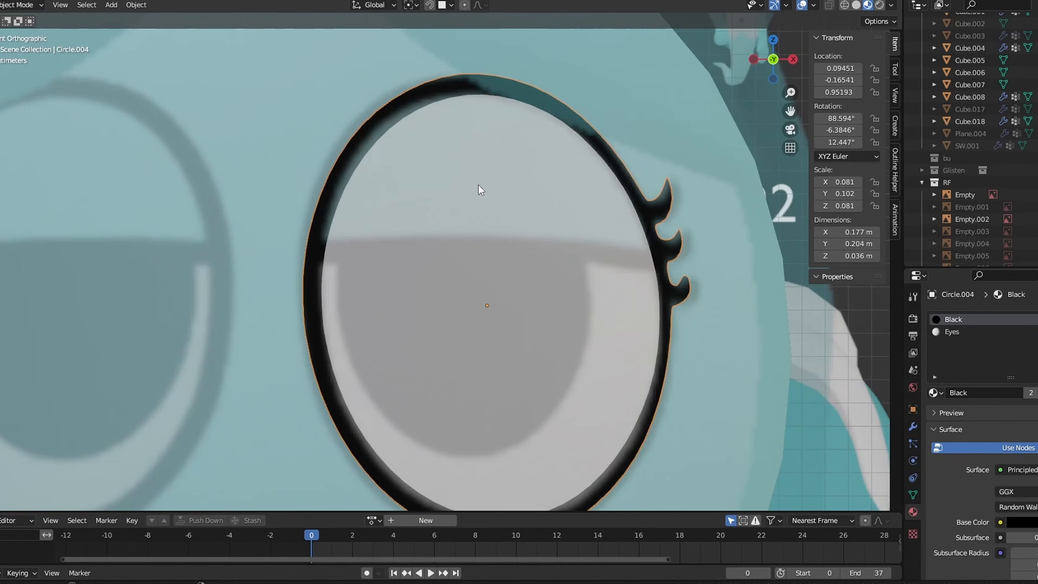
pyautogui.scroll(-1, 478, 189)
pyautogui.press('Tab')
pyautogui.scroll(4, 469, 215)
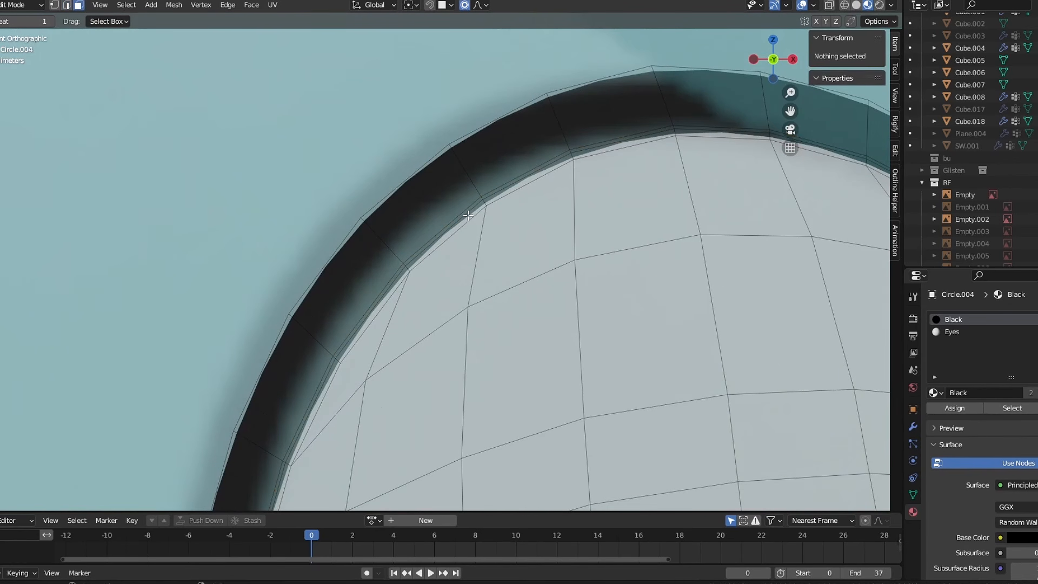
# - Mark the edge loop between the black outline and the inner eye area as a UV seam
pyautogui.click(65, 7)
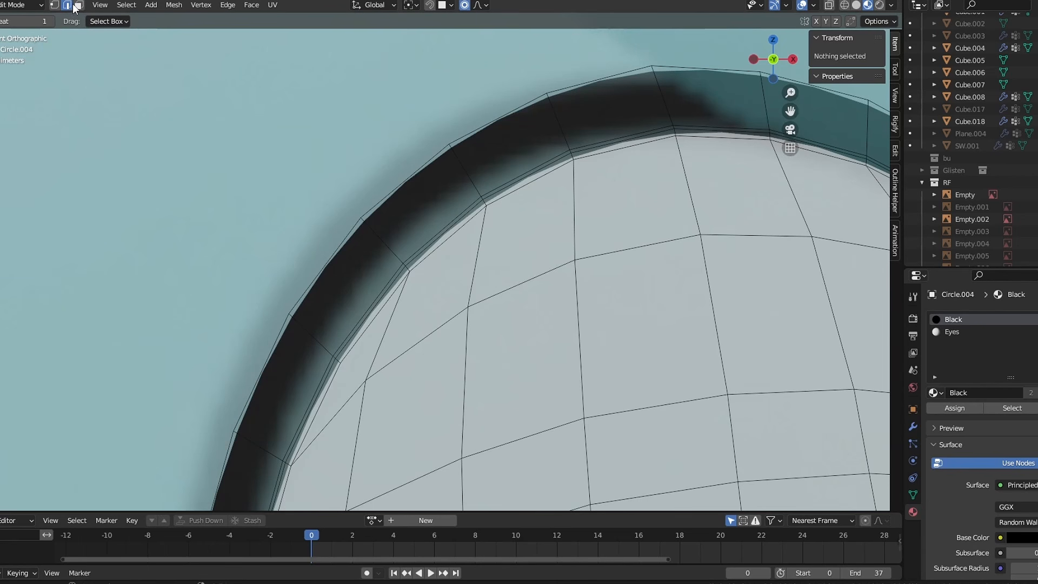
pyautogui.scroll(3, 462, 175)
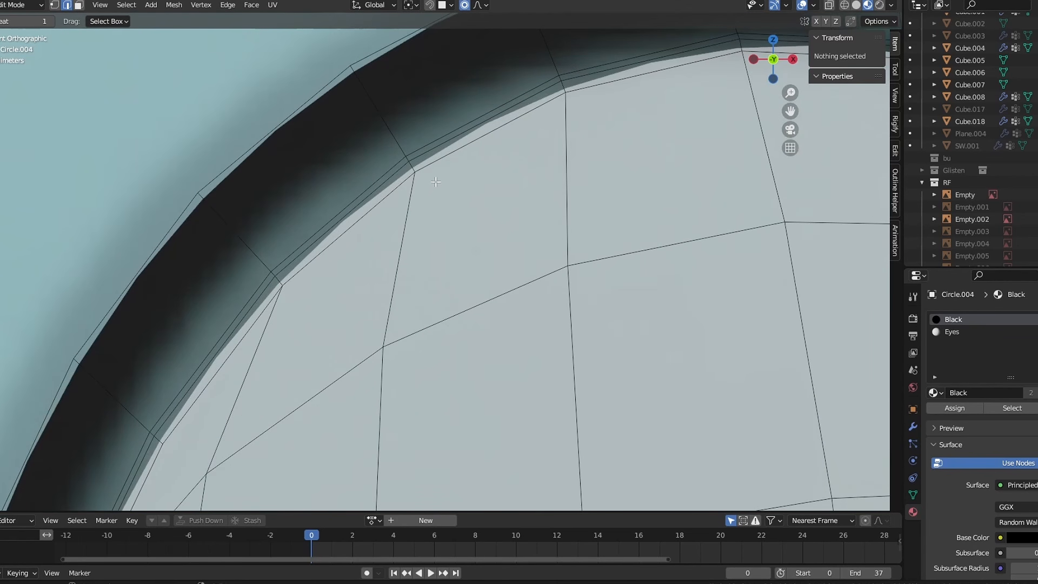
pyautogui.keyDown('alt'); pyautogui.click(424, 153); pyautogui.keyUp('alt')
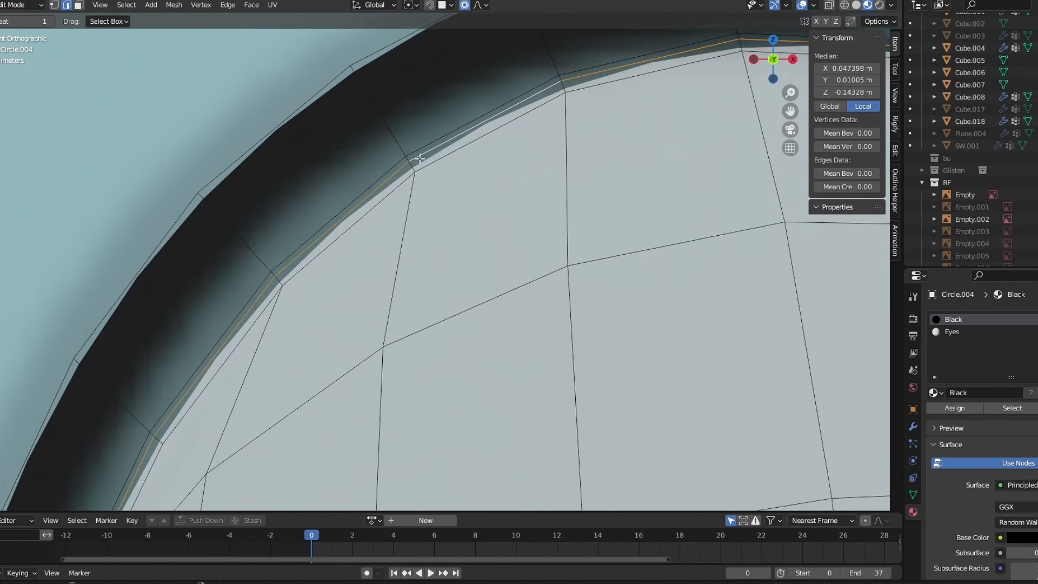
pyautogui.press('u')
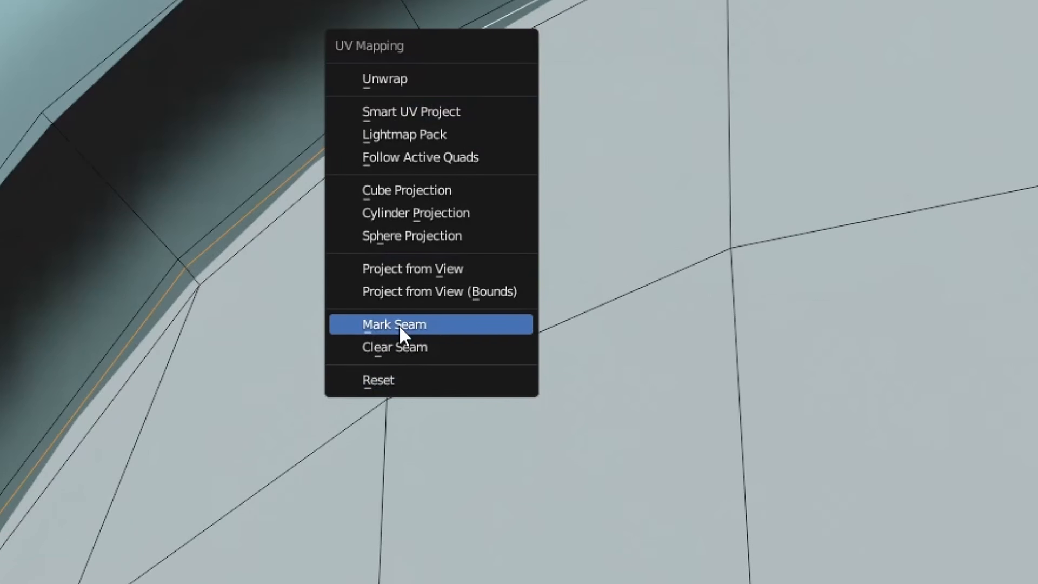
pyautogui.click(395, 326)
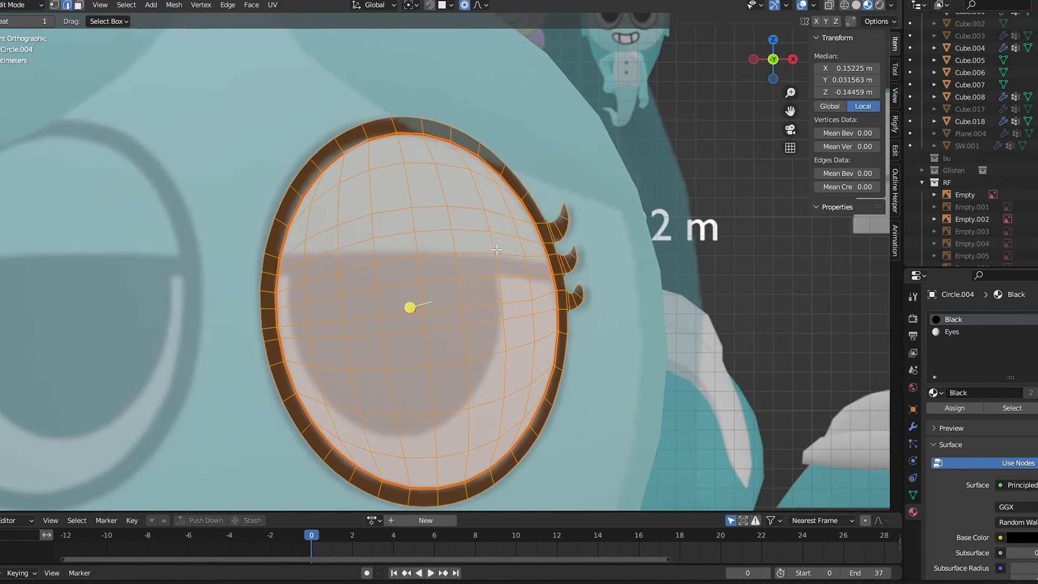
# - Unwrap the UVs of the entire eye mesh, including the outline and eyelashes
pyautogui.keyDown('shift'); pyautogui.moveTo(497, 250); pyautogui.dragTo(500, 251, button='middle'); pyautogui.keyUp('shift')
pyautogui.press('u')
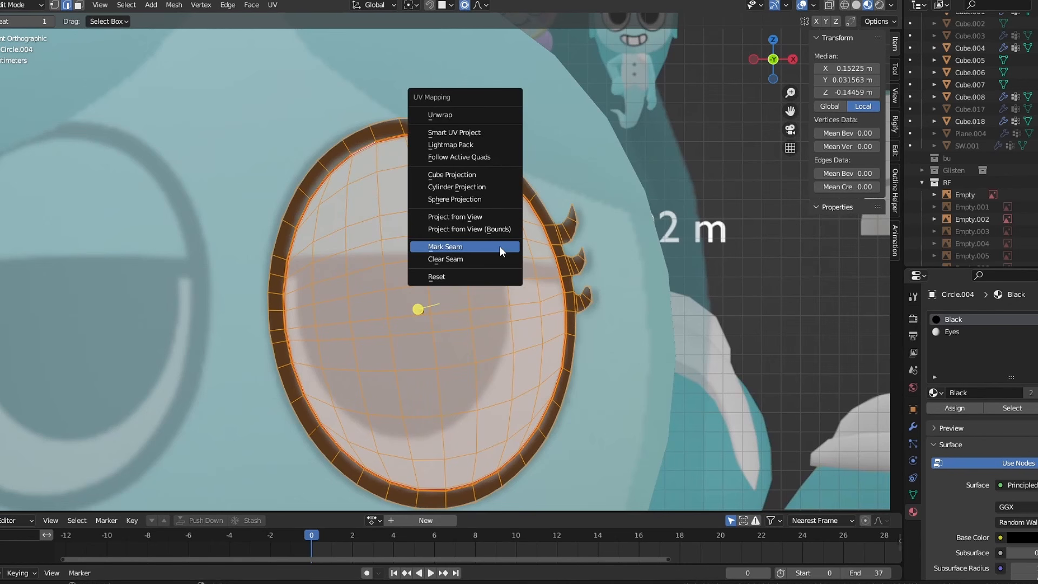
pyautogui.click(454, 115)
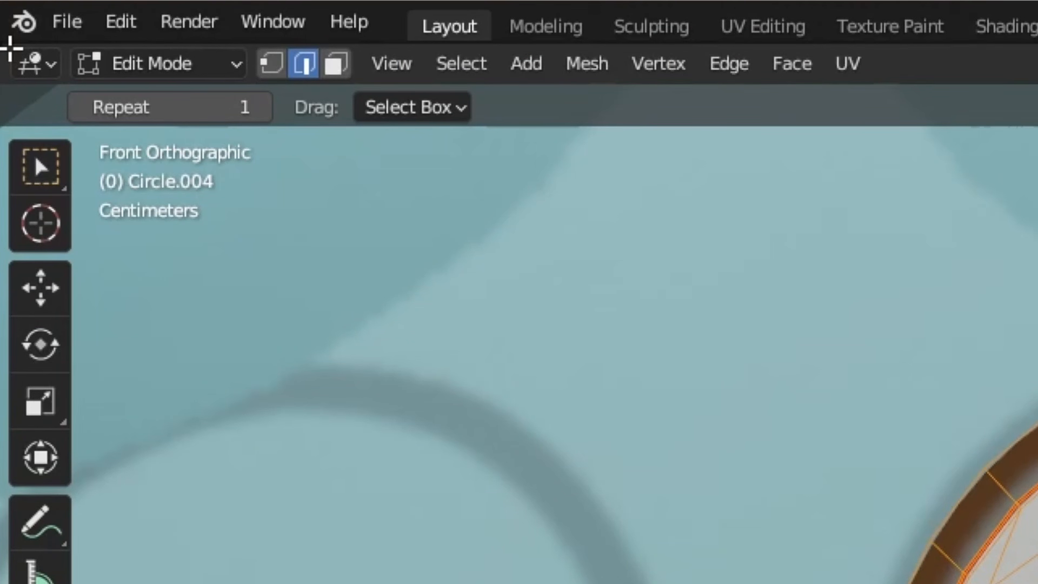
# - Split the 3D viewport vertically and turn the new area beside it into a UV Editor
pyautogui.moveTo(122, 56); pyautogui.dragTo(746, 97)
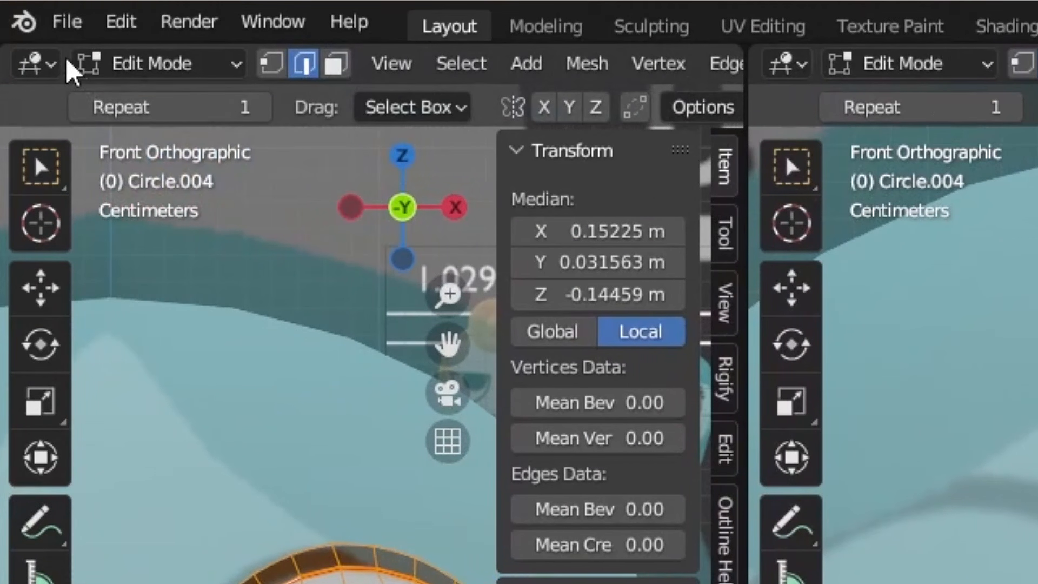
pyautogui.click(36, 63)
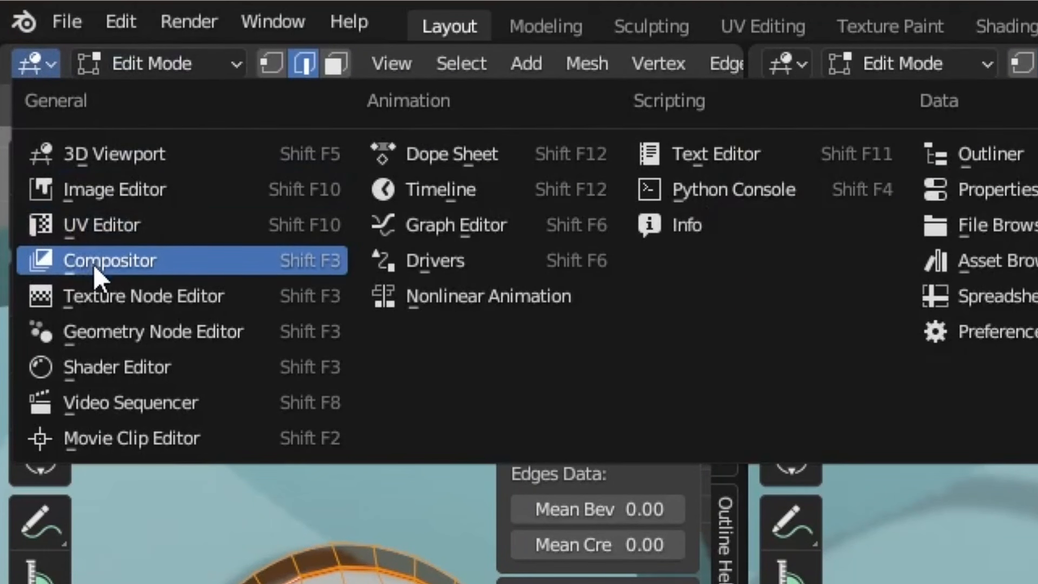
pyautogui.click(109, 229)
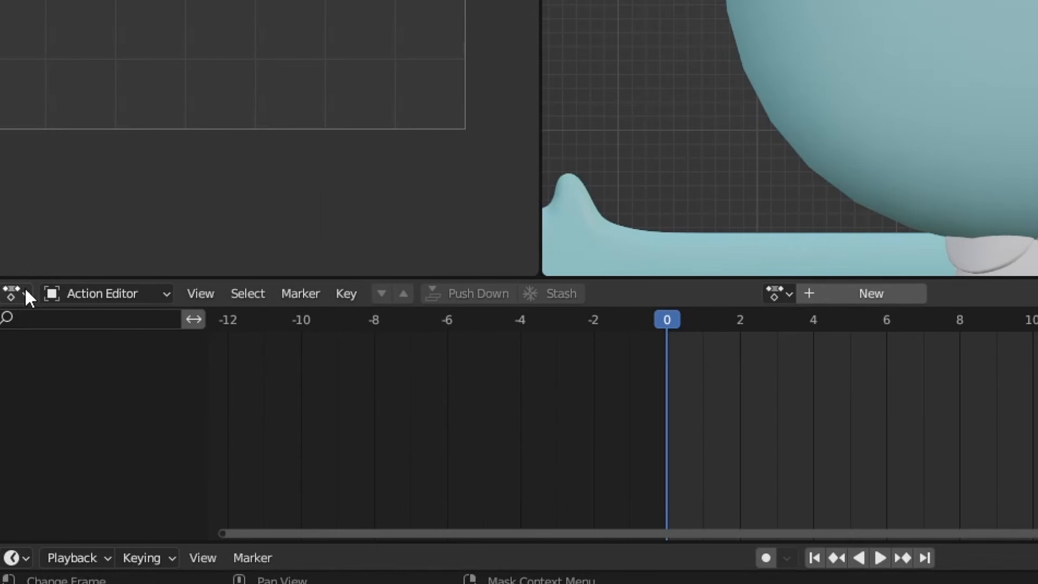
# - Switch the Action Editor area to the Shader Editor and enlarge it upward to show the material's nodes
pyautogui.click(0, 422)
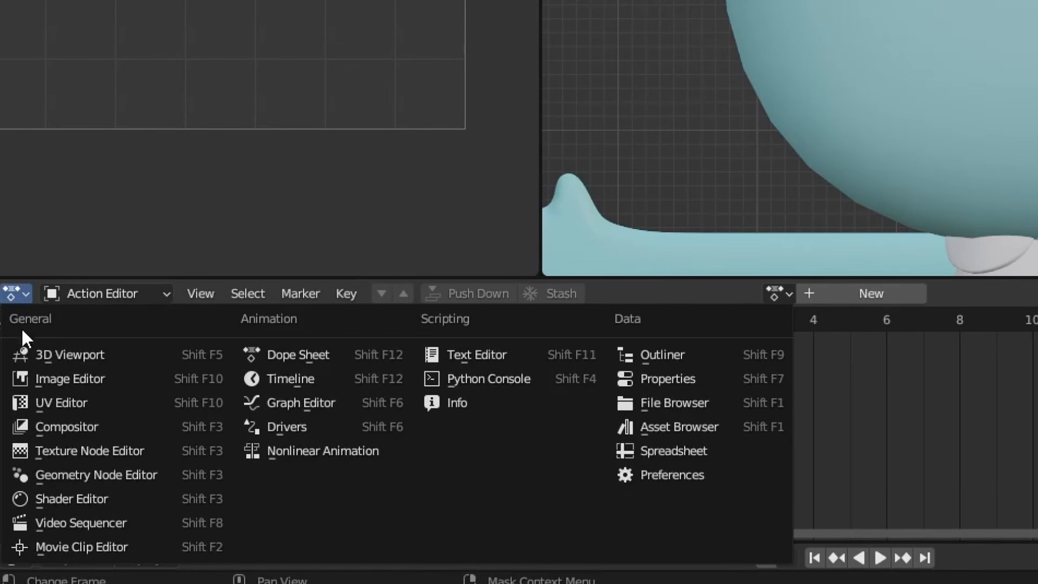
pyautogui.click(57, 498)
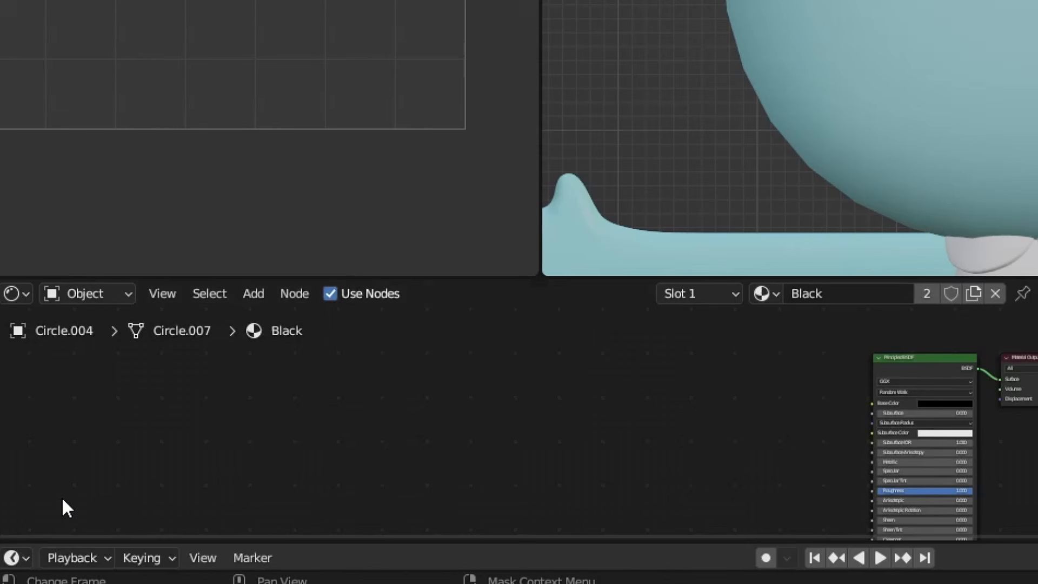
pyautogui.scroll(3, 844, 469)
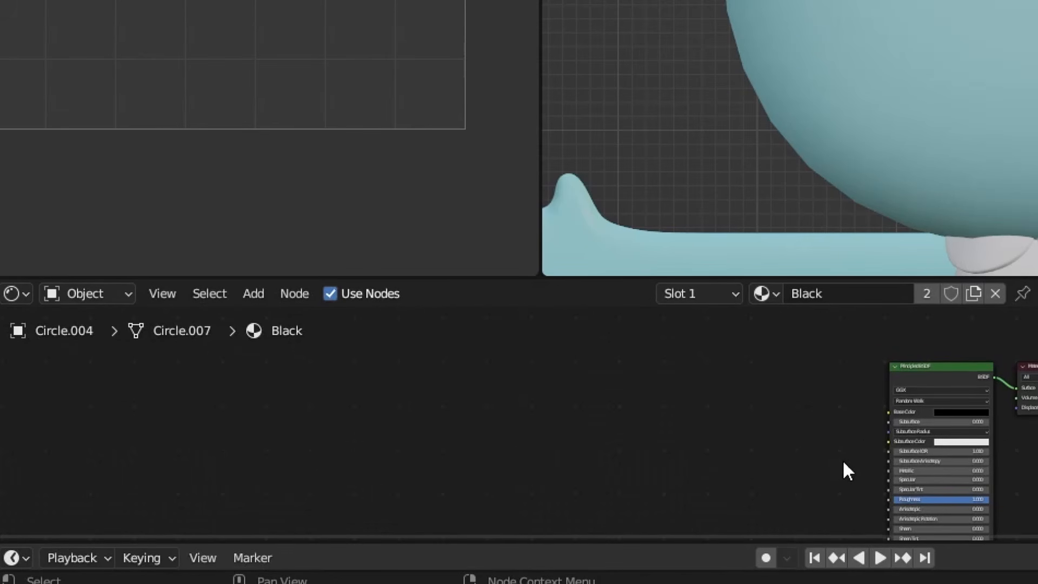
pyautogui.moveTo(890, 276); pyautogui.dragTo(895, 156)
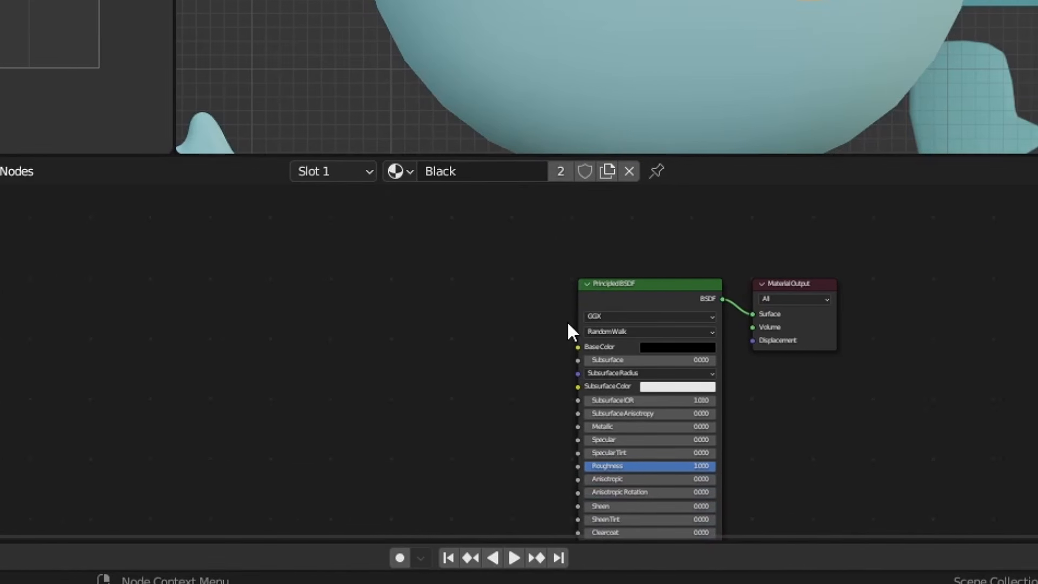
# - Add an Image Texture node to the Black material and place it before the Principled BSDF node
pyautogui.scroll(2, 907, 352)
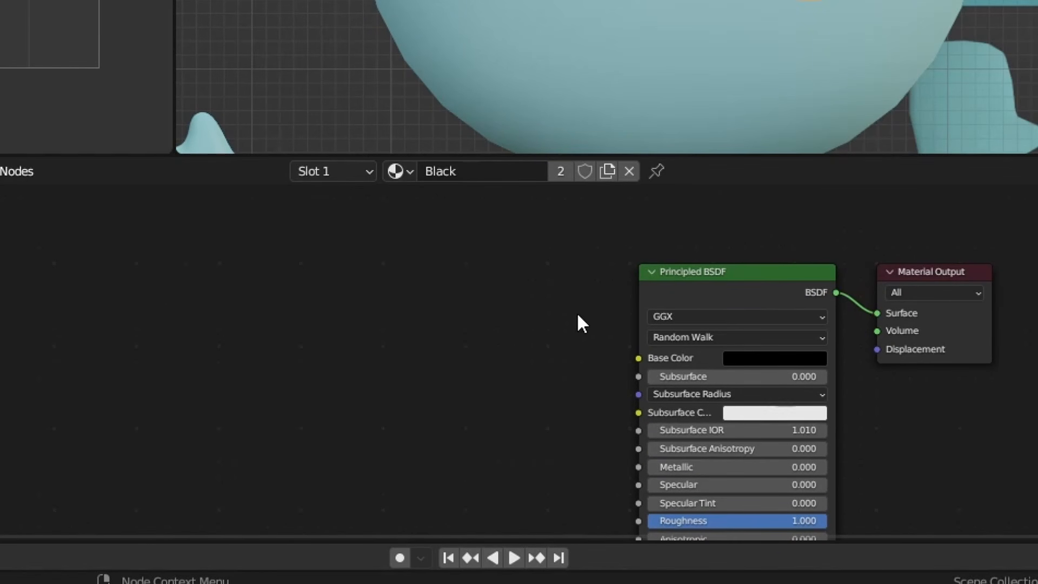
pyautogui.scroll(3, 489, 313)
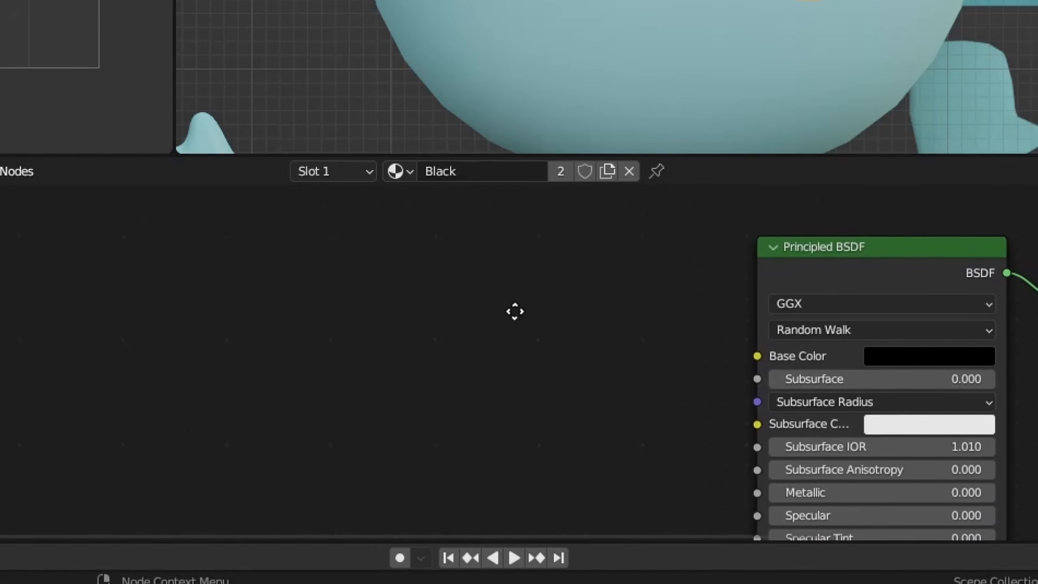
pyautogui.hotkey('shift', 'a')
pyautogui.click(506, 311)
pyautogui.write('im')
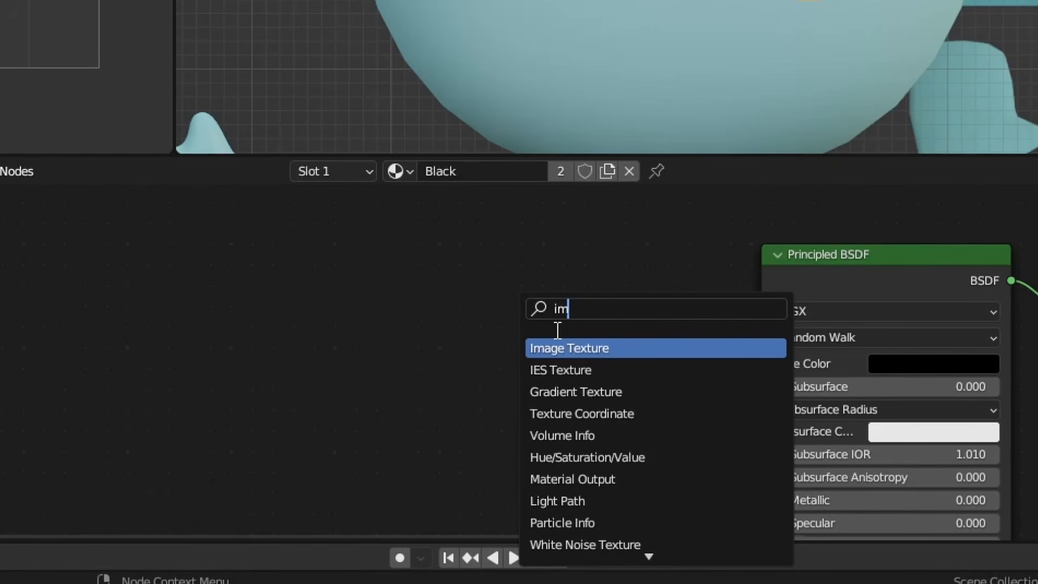
pyautogui.press('Return')
pyautogui.click(346, 317)
pyautogui.scroll(2, 390, 331)
pyautogui.moveTo(443, 334); pyautogui.dragTo(377, 325)
pyautogui.moveTo(397, 311); pyautogui.dragTo(331, 301, button='middle')
pyautogui.scroll(-1, 339, 306)
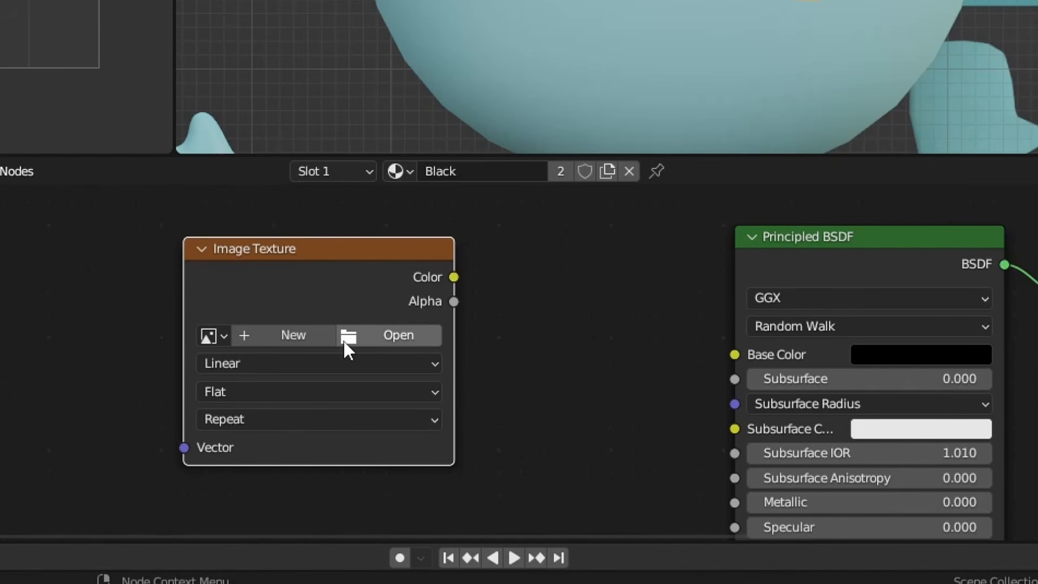
pyautogui.moveTo(330, 323); pyautogui.dragTo(385, 325, button='middle')
pyautogui.moveTo(379, 292); pyautogui.dragTo(370, 291)
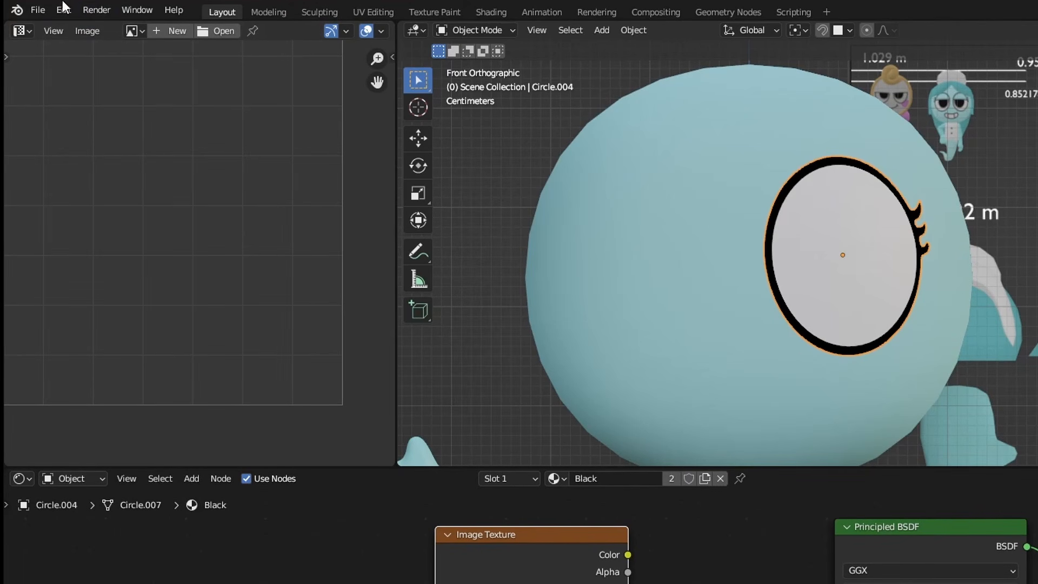
# - Open the add-on preferences and search the add-ons for "nod"
pyautogui.click(64, 10)
pyautogui.click(131, 234)
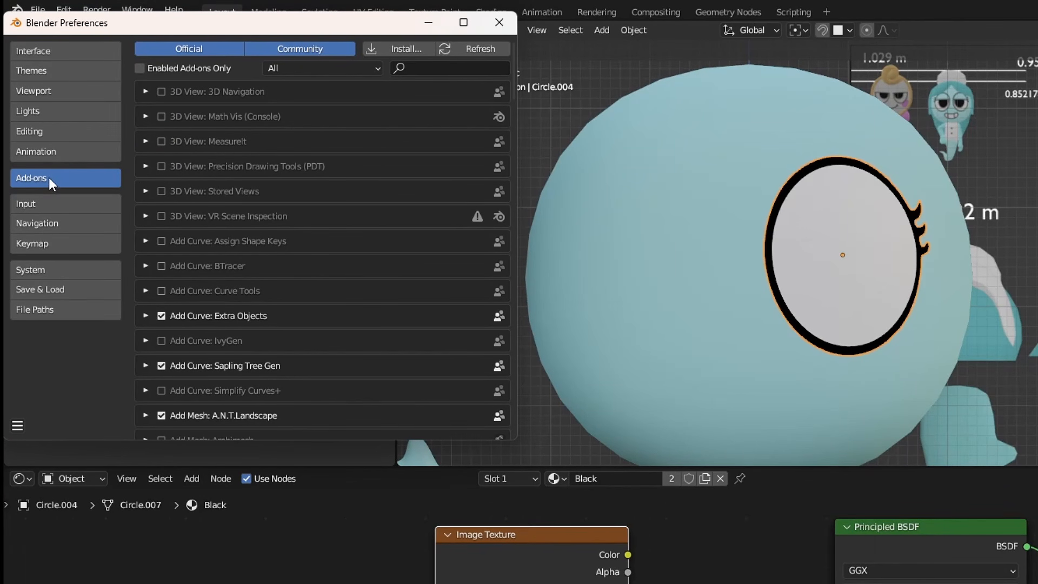
pyautogui.click(423, 69)
pyautogui.write('nod')
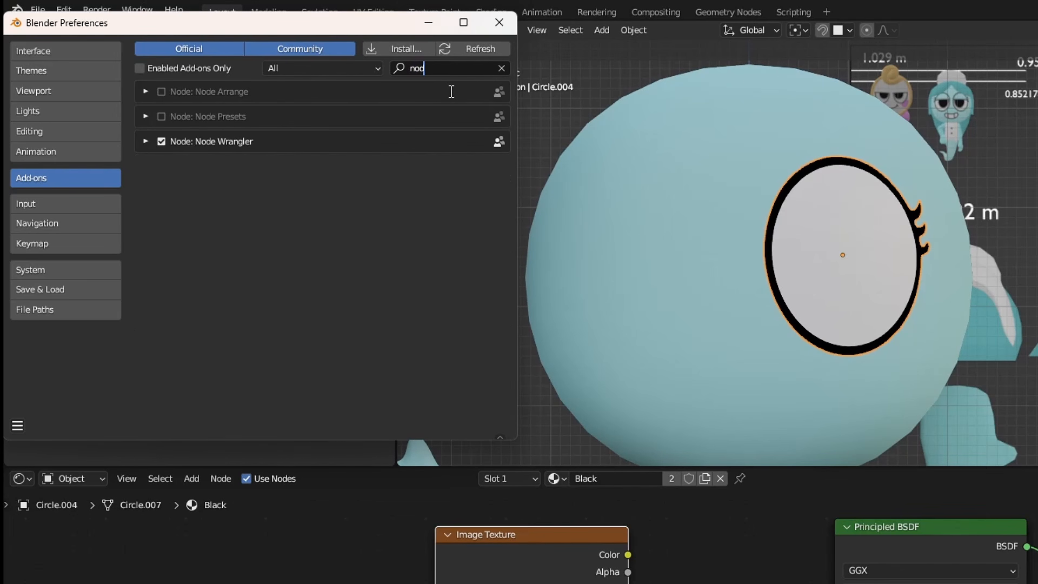
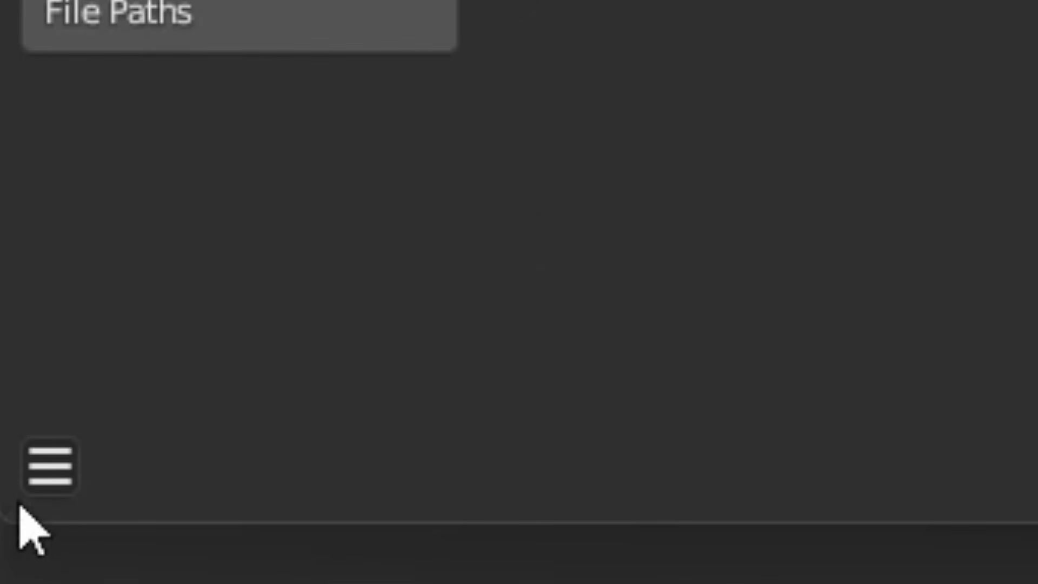
# - Open the preferences options menu and add linked Texture Coordinate and Mapping nodes to the Image Texture node with Node Wrangler
pyautogui.click(49, 466)
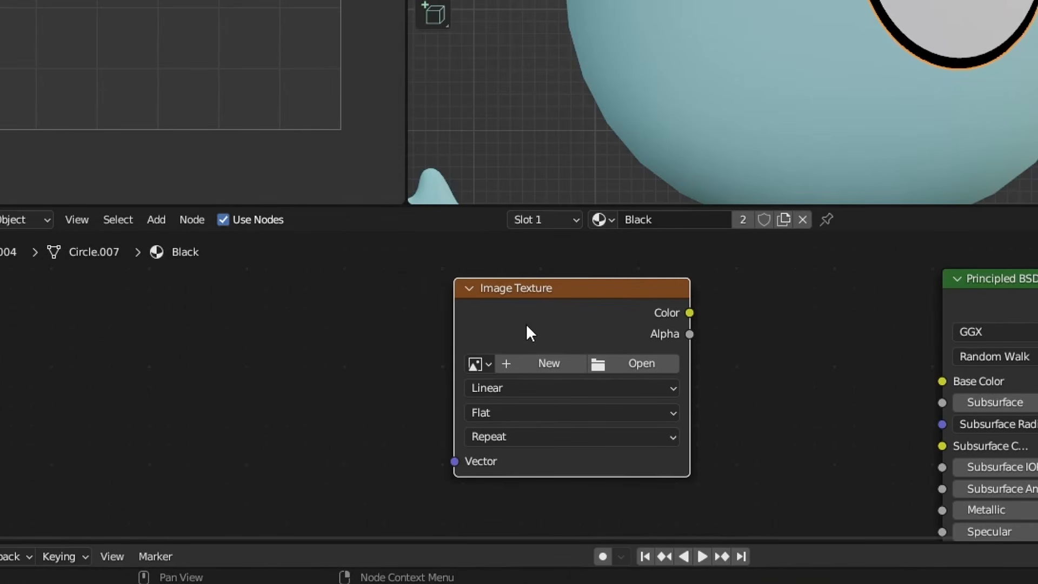
pyautogui.hotkey('ctrl', 't')
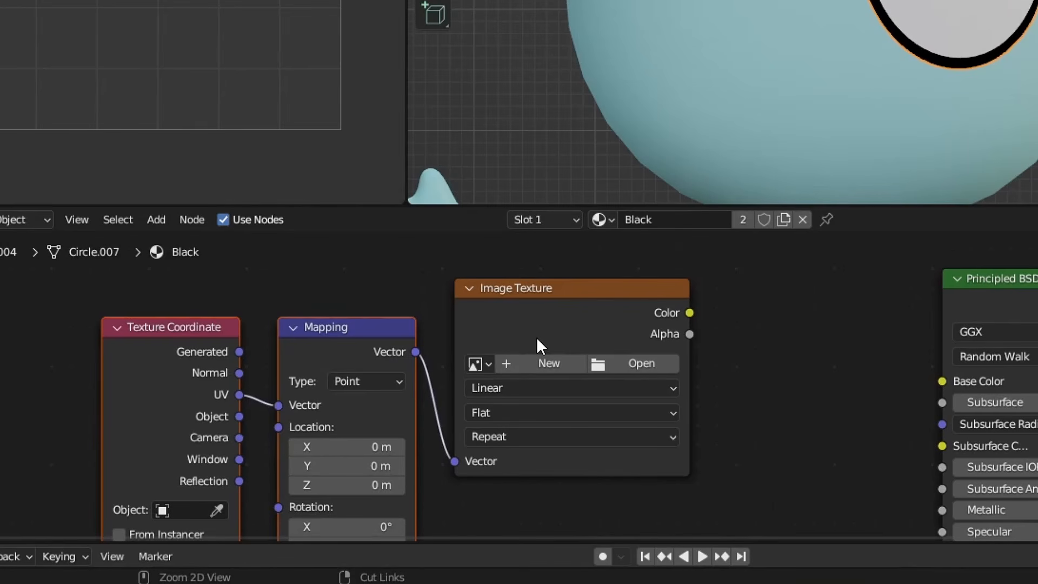
pyautogui.moveTo(375, 368); pyautogui.dragTo(531, 318, button='middle')
# - Move the Mapping and Texture Coordinate nodes up so they sit roughly level with the Image Texture node
pyautogui.click(491, 319)
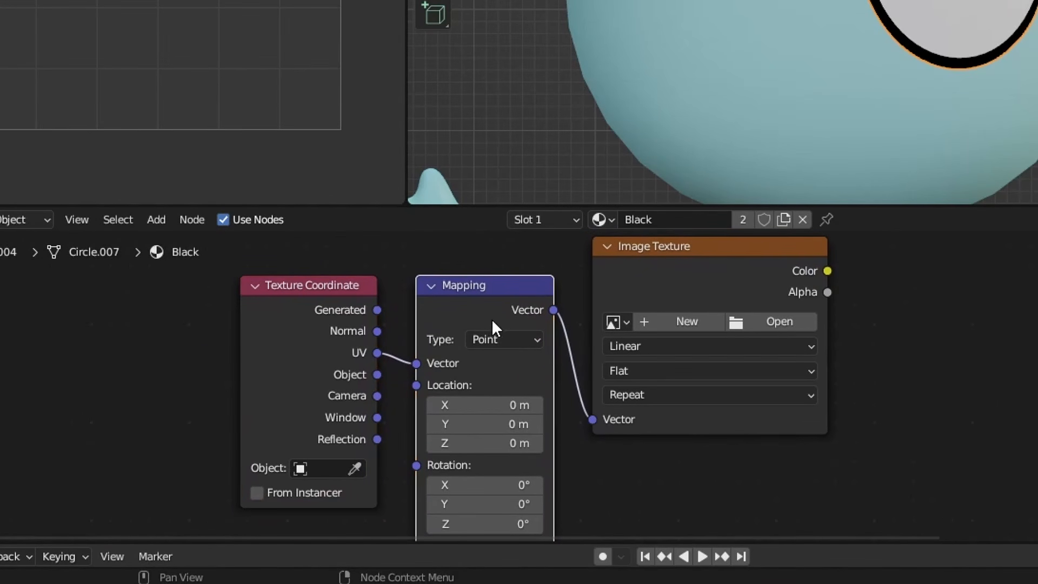
pyautogui.press('g')
pyautogui.click(485, 290)
pyautogui.moveTo(232, 261); pyautogui.dragTo(555, 359)
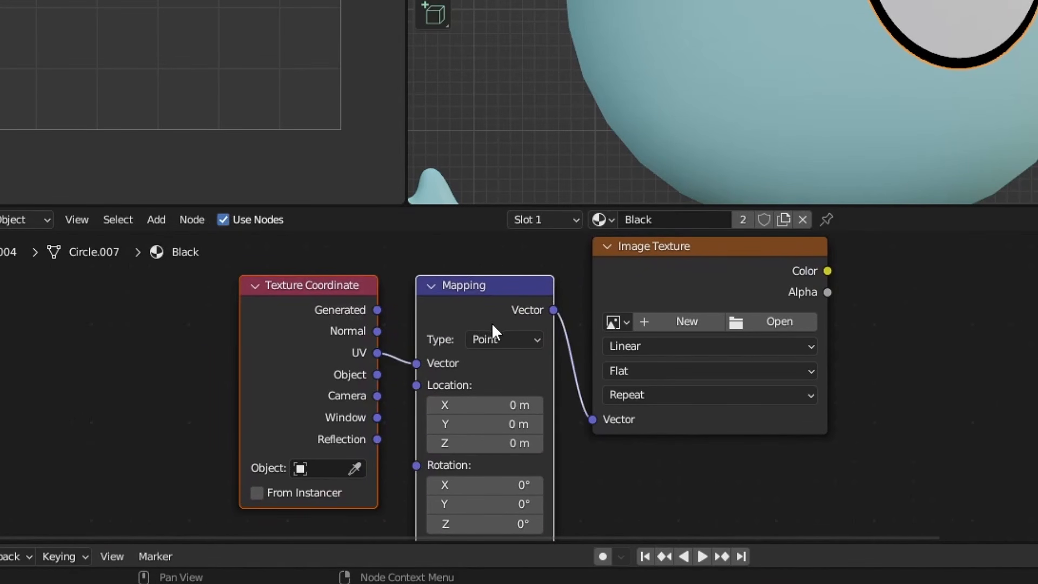
pyautogui.press('g')
pyautogui.click(481, 311)
pyautogui.moveTo(481, 311); pyautogui.dragTo(475, 319, button='middle')
pyautogui.moveTo(409, 357); pyautogui.dragTo(396, 355, button='middle')
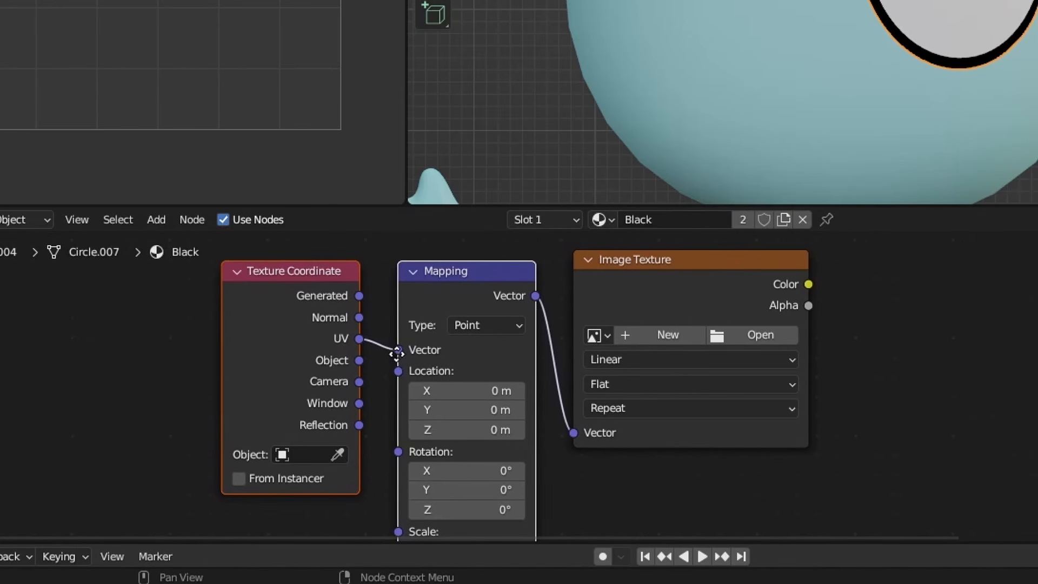
# - Load the eye images G_Eye_1.png to G_Eye_4.png into the Image Texture node as an image sequence
pyautogui.moveTo(650, 357); pyautogui.dragTo(549, 359, button='middle')
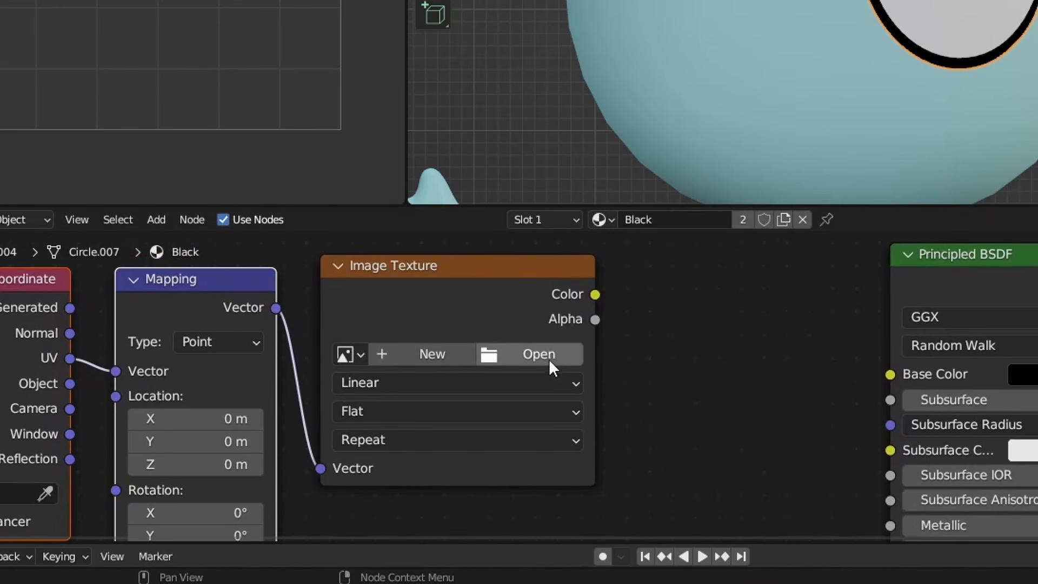
pyautogui.click(550, 359)
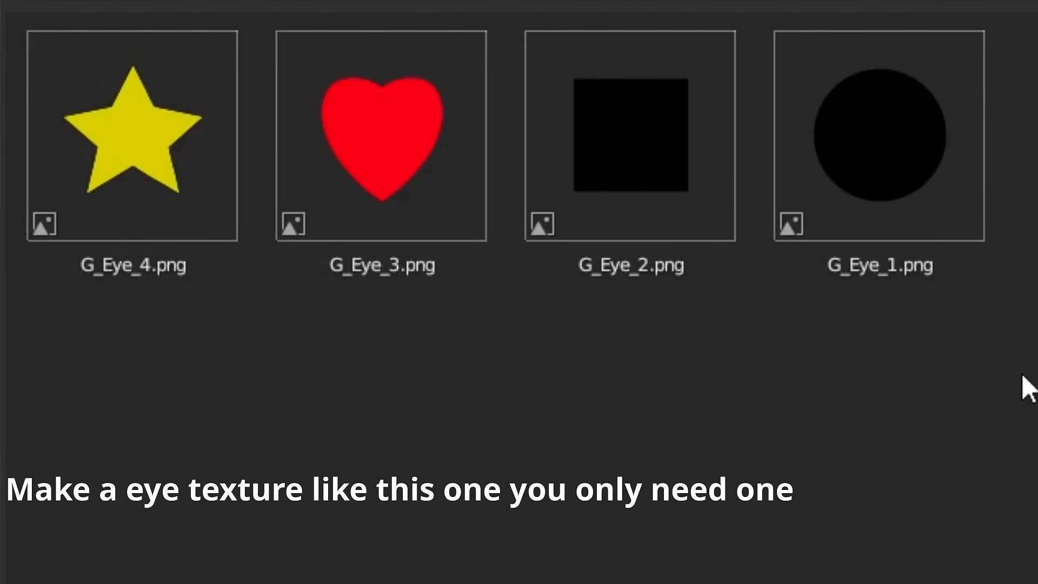
pyautogui.moveTo(1023, 377); pyautogui.dragTo(162, 153)
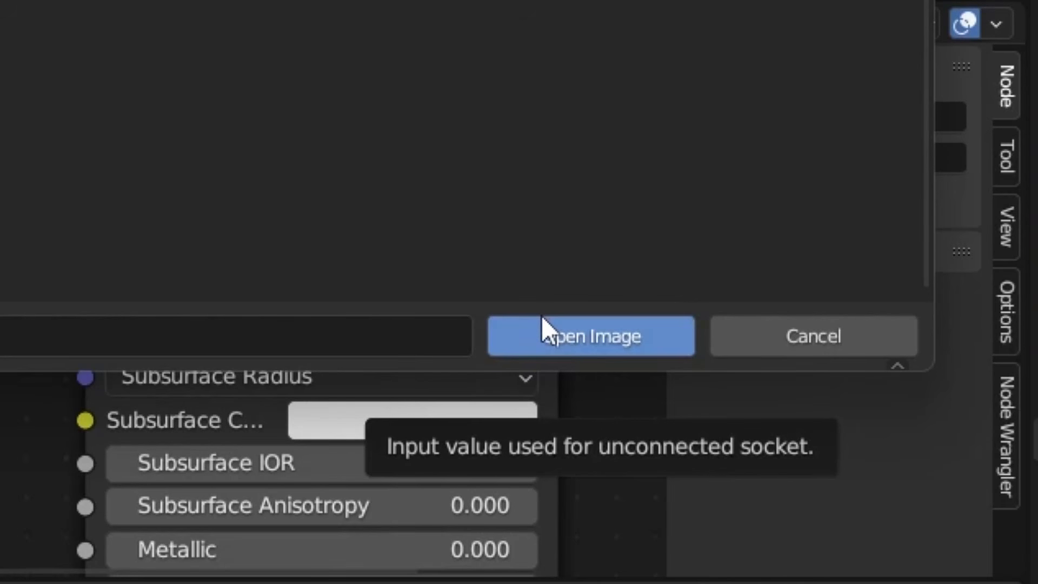
pyautogui.click(563, 338)
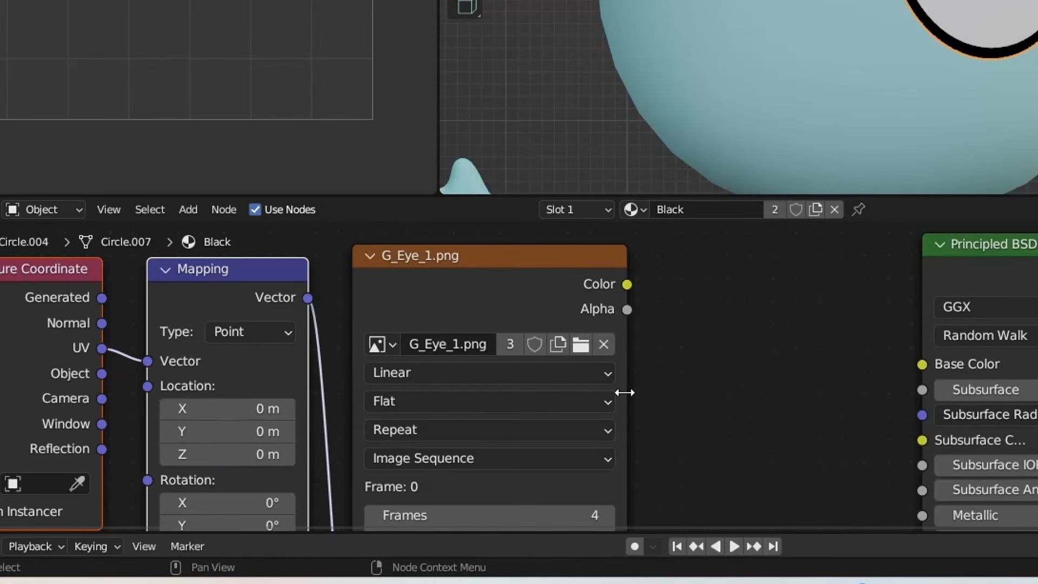
# - Set the image sequence's Frames to 1 and reposition the G_Eye_1.png node beside the Mapping node
pyautogui.moveTo(621, 392); pyautogui.dragTo(676, 280, button='middle')
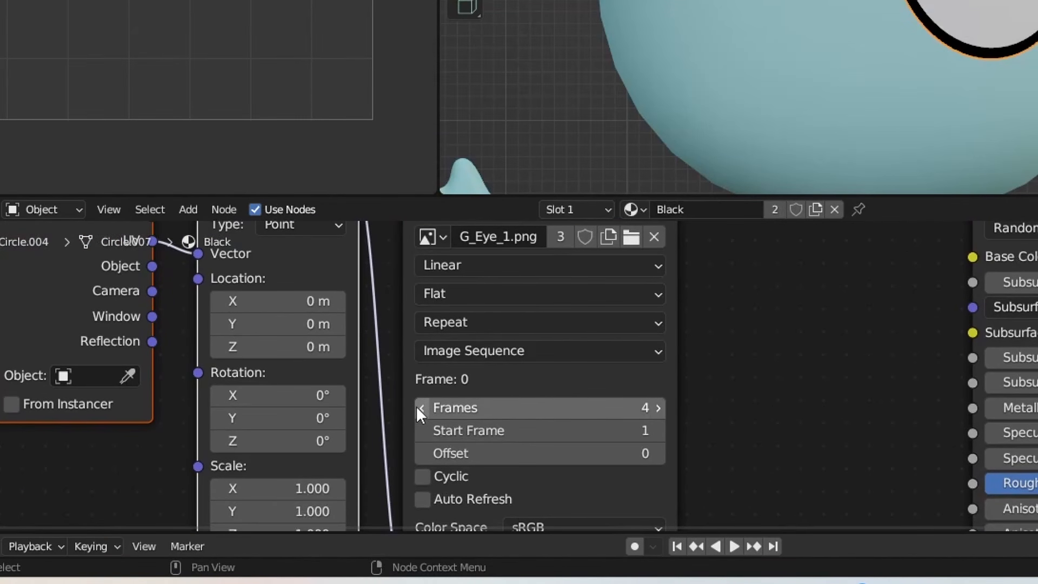
pyautogui.click(421, 408)
pyautogui.click(420, 407)
pyautogui.click(420, 408)
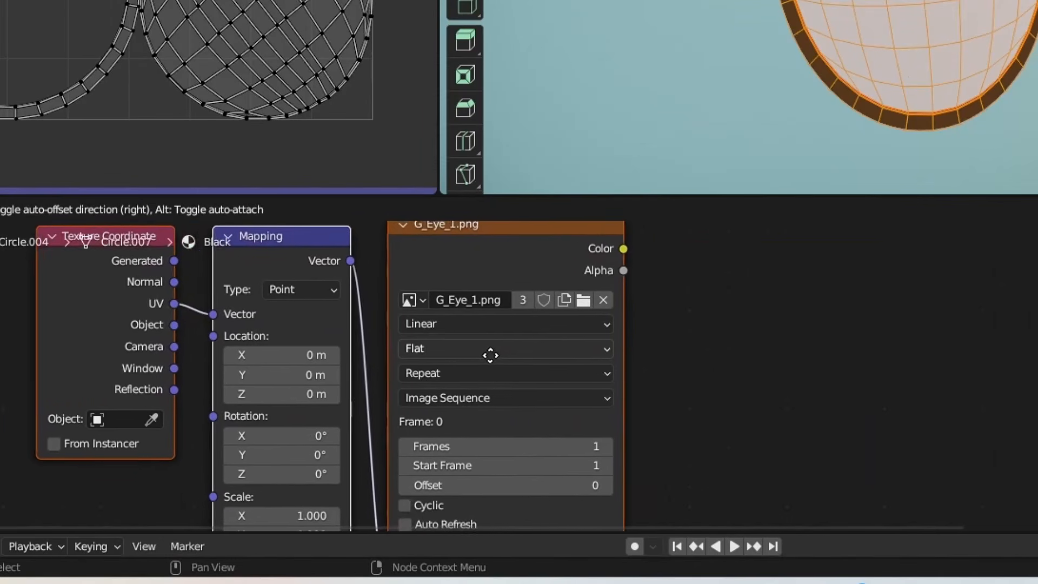
pyautogui.click(478, 355)
# - Add a Mix node between the G_Eye_1.png texture and the Principled BSDF, and set its data type to Color
pyautogui.moveTo(714, 359); pyautogui.dragTo(631, 355, button='middle')
pyautogui.scroll(1, 672, 357)
pyautogui.scroll(-3, 672, 357)
pyautogui.moveTo(719, 317); pyautogui.dragTo(626, 350, button='middle')
pyautogui.hotkey('shift', 'a')
pyautogui.click(631, 338)
pyautogui.write('m')
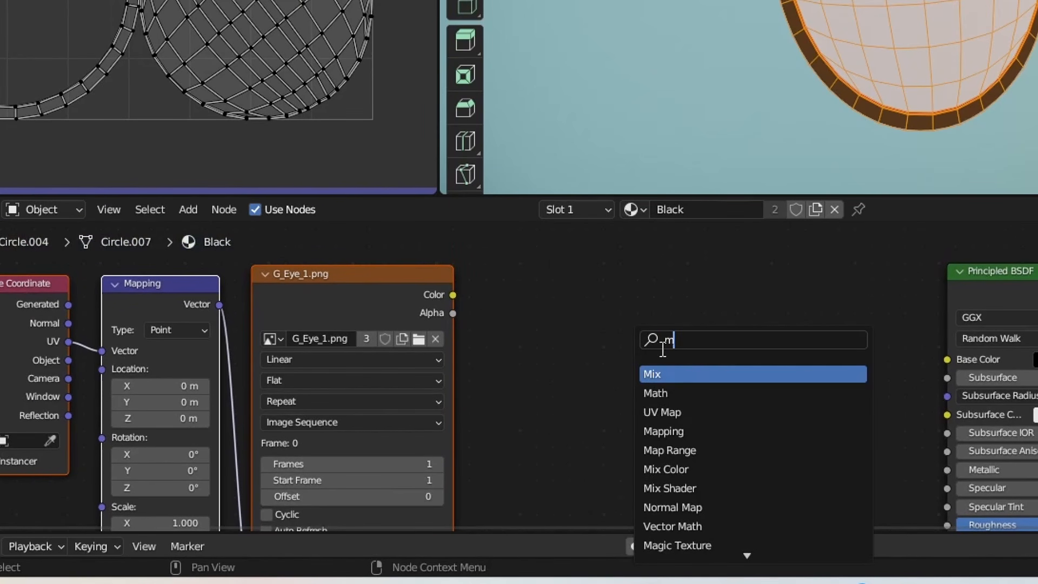
pyautogui.click(682, 372)
pyautogui.click(732, 319)
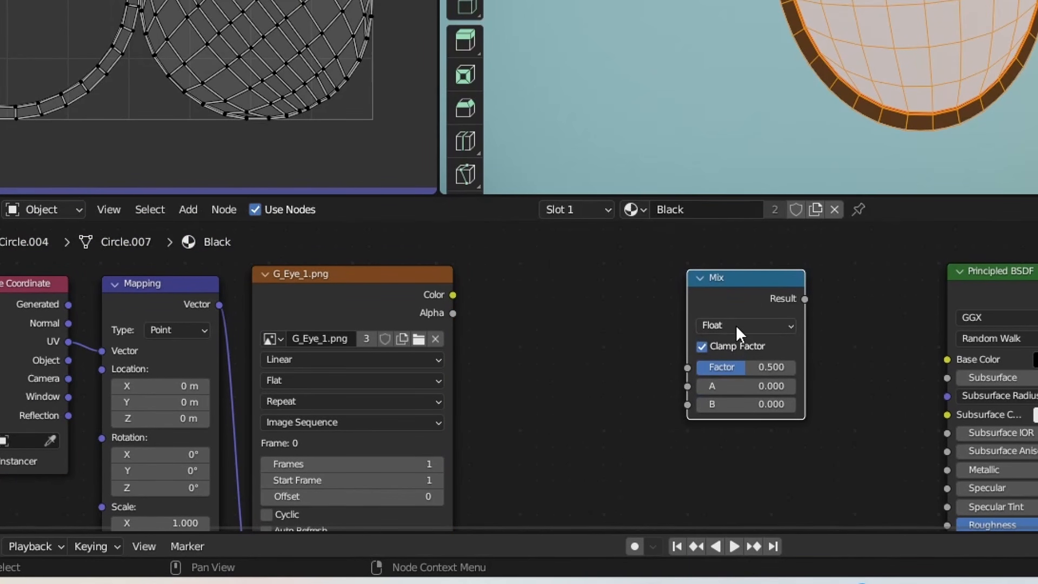
pyautogui.click(735, 326)
pyautogui.click(729, 382)
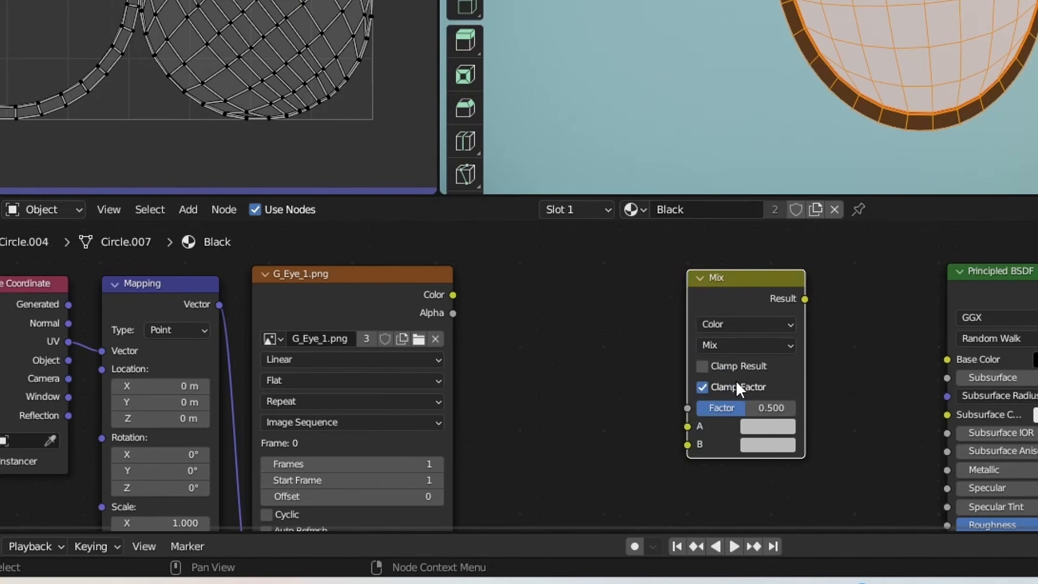
# - Link the texture's Alpha to the Mix Factor, its Color to input B, and the Mix Result to Base Color
pyautogui.scroll(1, 609, 375)
pyautogui.moveTo(427, 302); pyautogui.dragTo(702, 414)
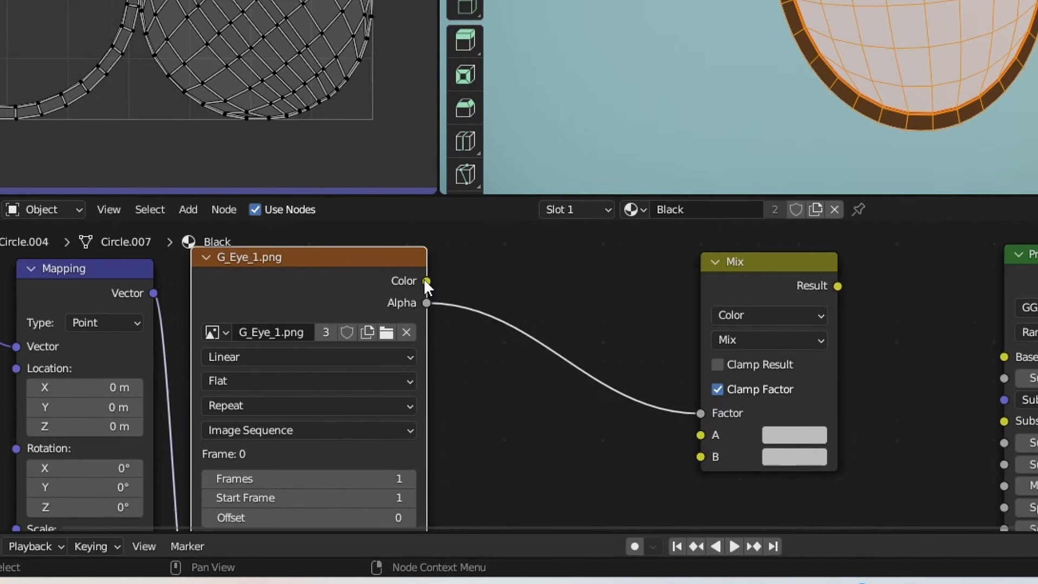
pyautogui.moveTo(426, 281); pyautogui.dragTo(515, 309)
pyautogui.moveTo(673, 439); pyautogui.dragTo(701, 457)
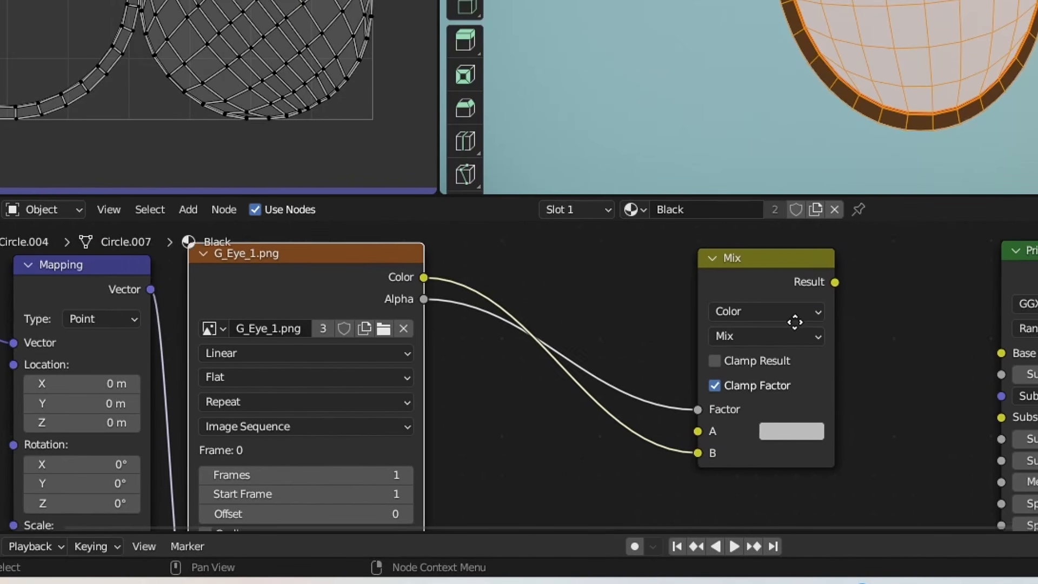
pyautogui.moveTo(795, 319); pyautogui.dragTo(621, 306, button='middle')
pyautogui.moveTo(638, 289); pyautogui.dragTo(803, 359)
# - Paste the texture and Mix node group into the Eyes material and place it before the Principled BSDF
pyautogui.hotkey('ctrl', 'v')
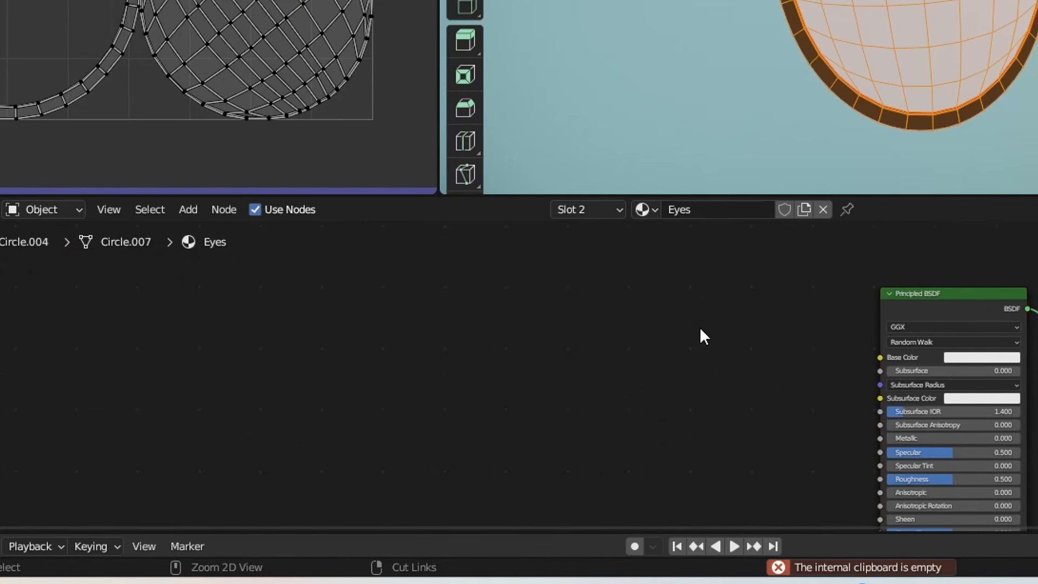
pyautogui.hotkey('ctrl', 'v')
pyautogui.press('g')
pyautogui.click(429, 405)
pyautogui.moveTo(746, 405); pyautogui.dragTo(552, 402, button='middle')
pyautogui.scroll(4, 552, 403)
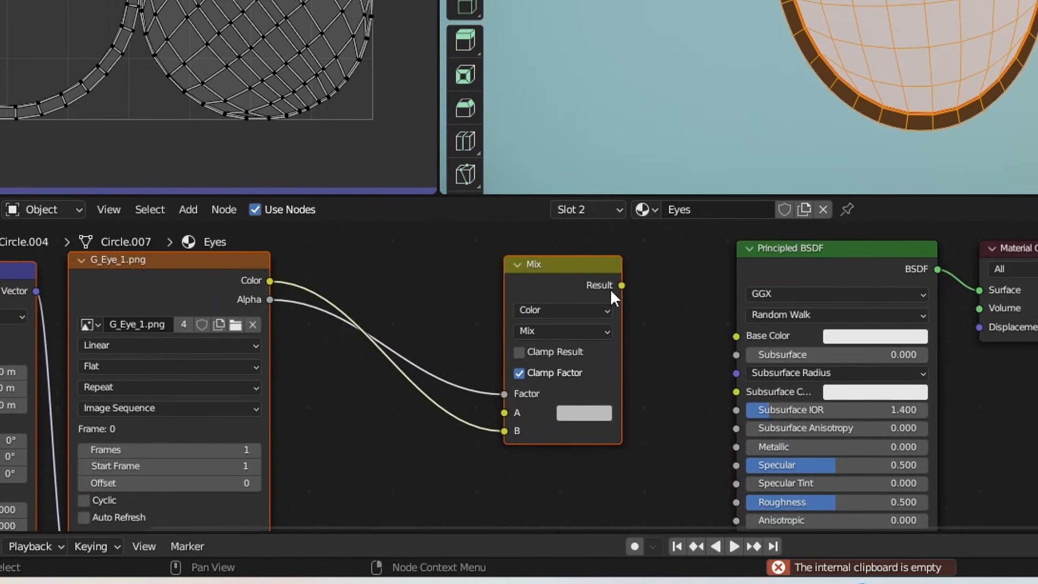
# - Connect the Mix Result to the Eyes material's Base Color and bring the Mix node closer to the texture node
pyautogui.moveTo(620, 288); pyautogui.dragTo(735, 336)
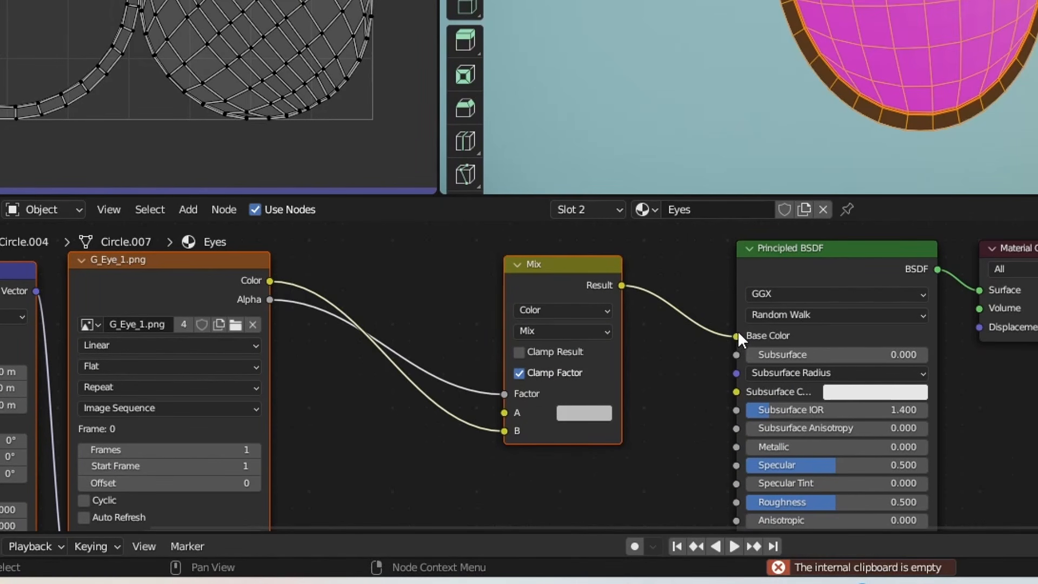
pyautogui.click(684, 389)
pyautogui.keyDown('shift'); pyautogui.moveTo(653, 388); pyautogui.dragTo(714, 393, button='middle'); pyautogui.keyUp('shift')
pyautogui.moveTo(647, 283); pyautogui.dragTo(619, 283)
pyautogui.moveTo(619, 344); pyautogui.dragTo(718, 333, button='middle')
# - Enable Cyclic and Auto Refresh for the G_Eye_1.png image sequence in the Eyes material
pyautogui.moveTo(529, 432); pyautogui.dragTo(609, 403, button='middle')
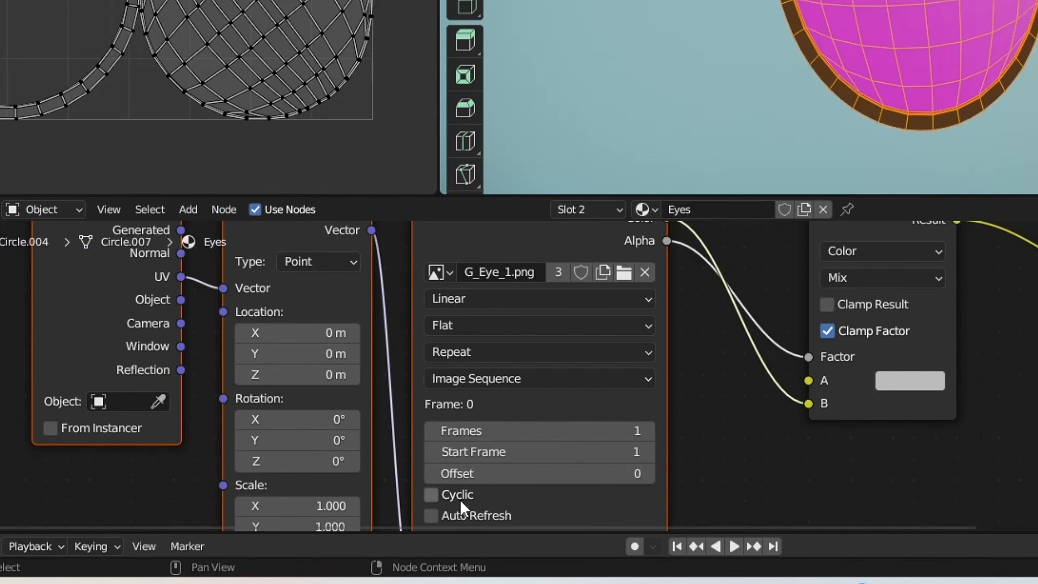
pyautogui.moveTo(461, 492); pyautogui.dragTo(557, 399, button='middle')
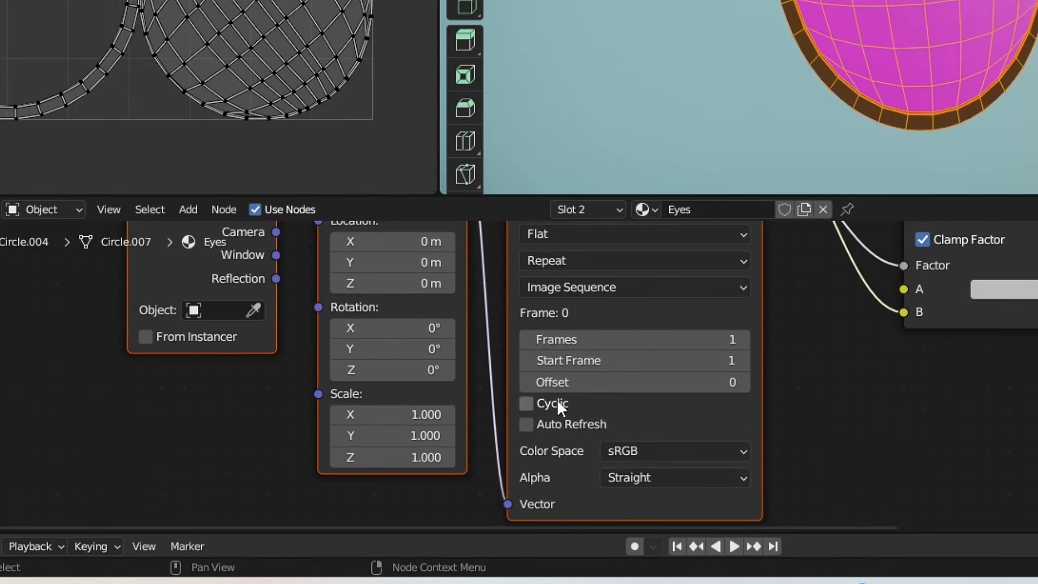
pyautogui.scroll(1, 557, 399)
pyautogui.click(521, 408)
pyautogui.click(519, 429)
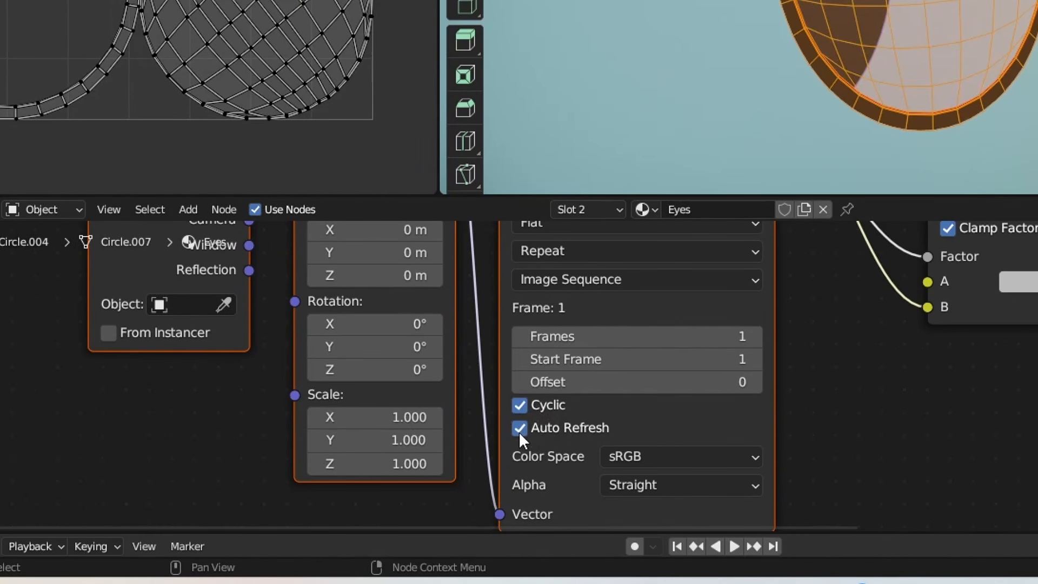
# - Select the inner-eye UV island, move it toward the middle of the UV space, and enlarge and rotate it to fit the pupil
pyautogui.moveTo(866, 403); pyautogui.dragTo(539, 485, button='middle')
pyautogui.moveTo(712, 319); pyautogui.dragTo(716, 381, button='middle')
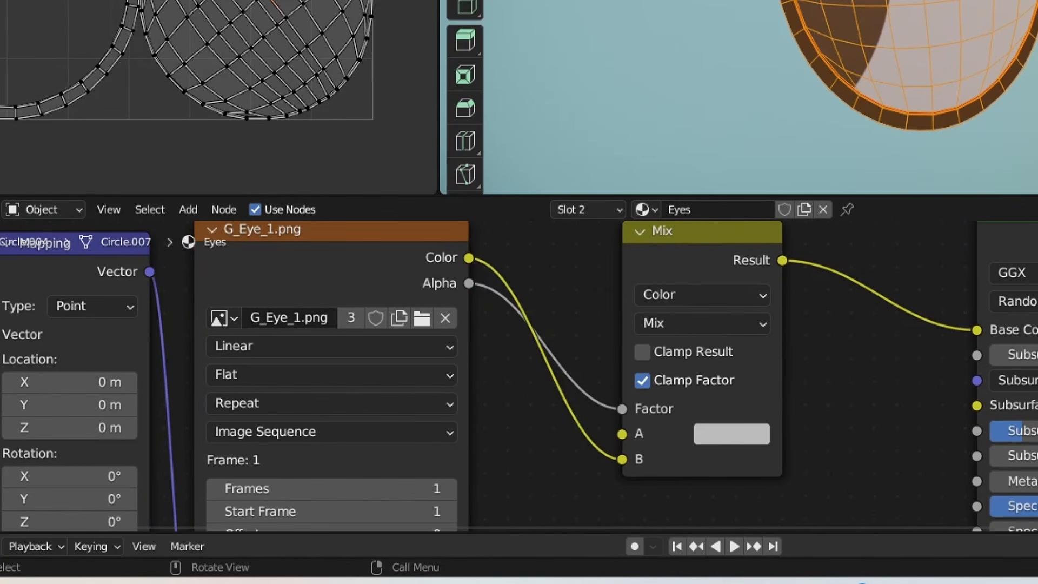
pyautogui.moveTo(149, 64); pyautogui.dragTo(185, 51, button='middle')
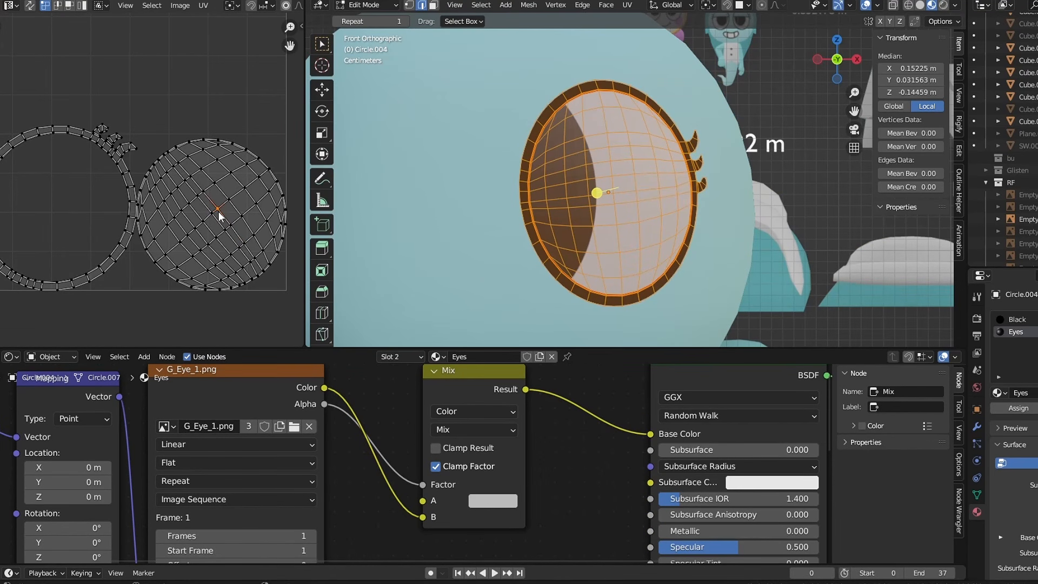
pyautogui.press('l')
pyautogui.scroll(-3, 218, 212)
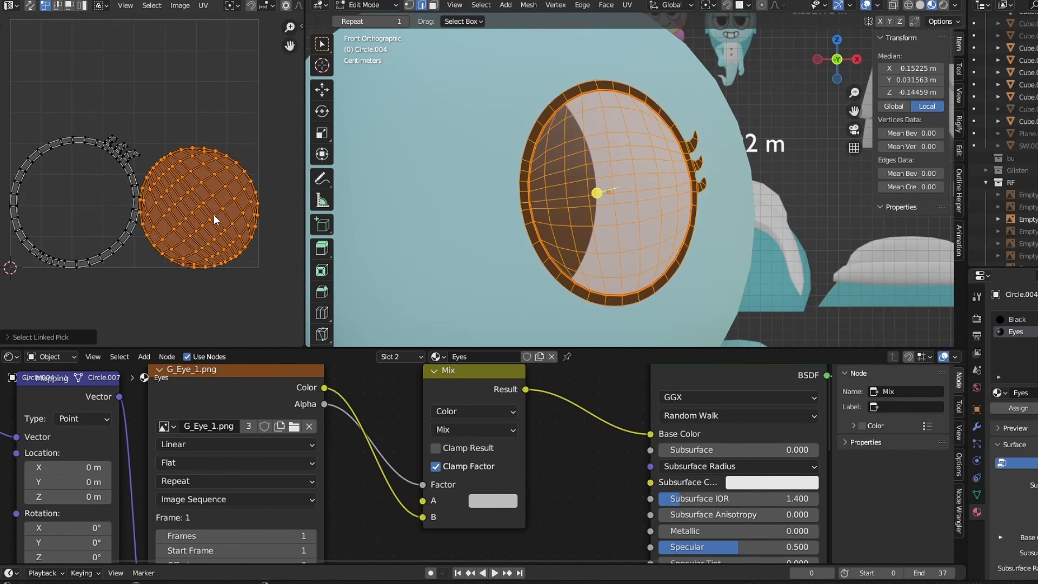
pyautogui.press('g')
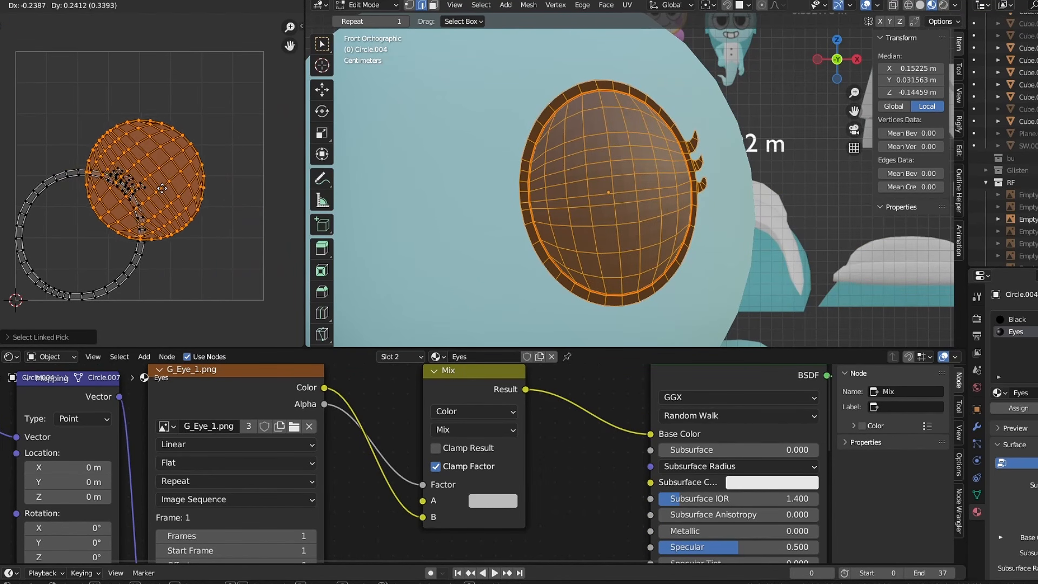
pyautogui.click(167, 181)
pyautogui.press('s')
pyautogui.click(177, 188)
pyautogui.press('r')
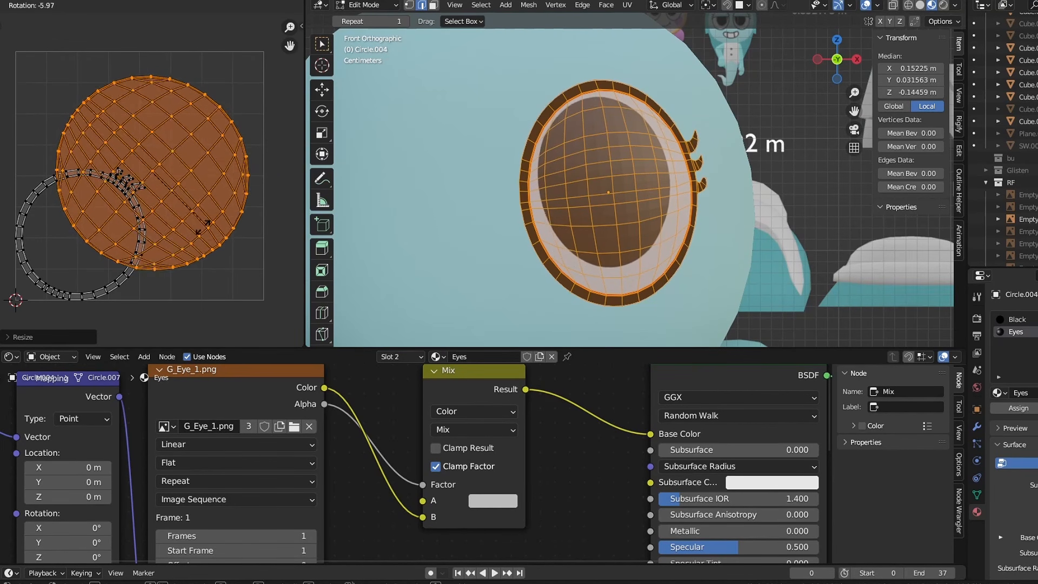
pyautogui.click(200, 238)
# - Return to Object Mode and apply the eye object's scale and rotation
pyautogui.press('Tab')
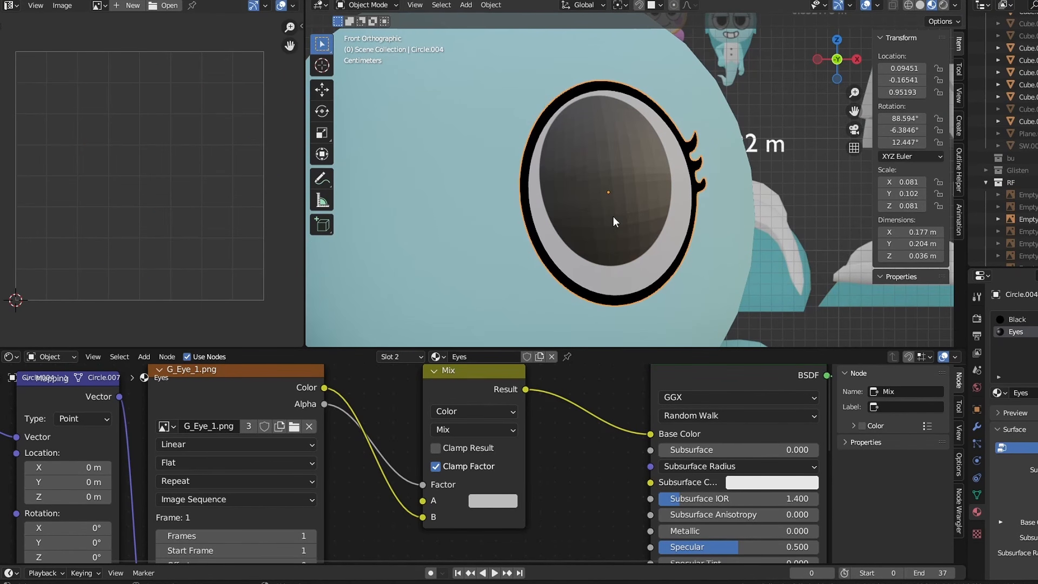
pyautogui.hotkey('ctrl', 'a')
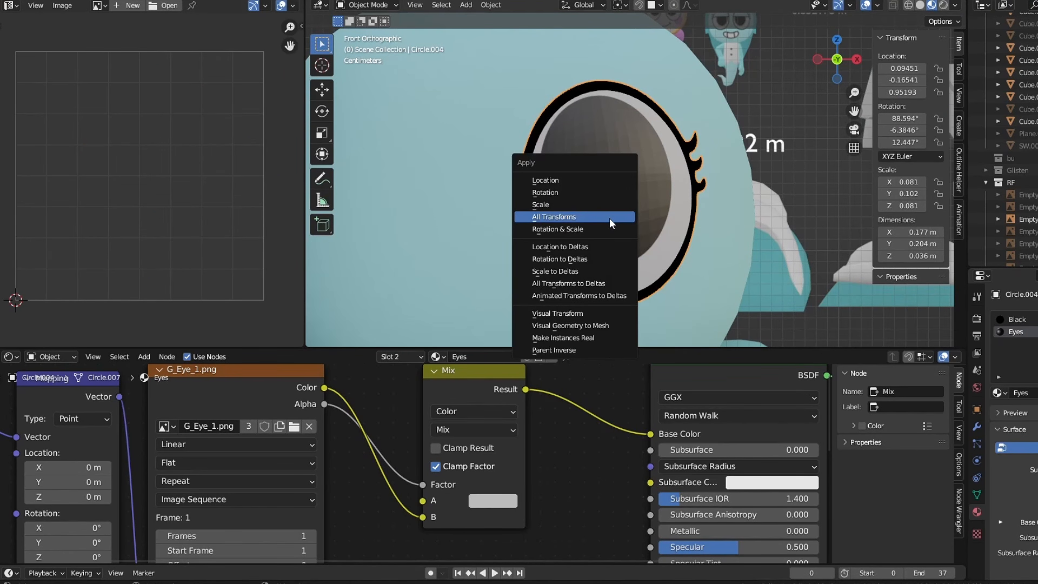
pyautogui.click(549, 206)
pyautogui.hotkey('ctrl', 'a')
pyautogui.click(496, 195)
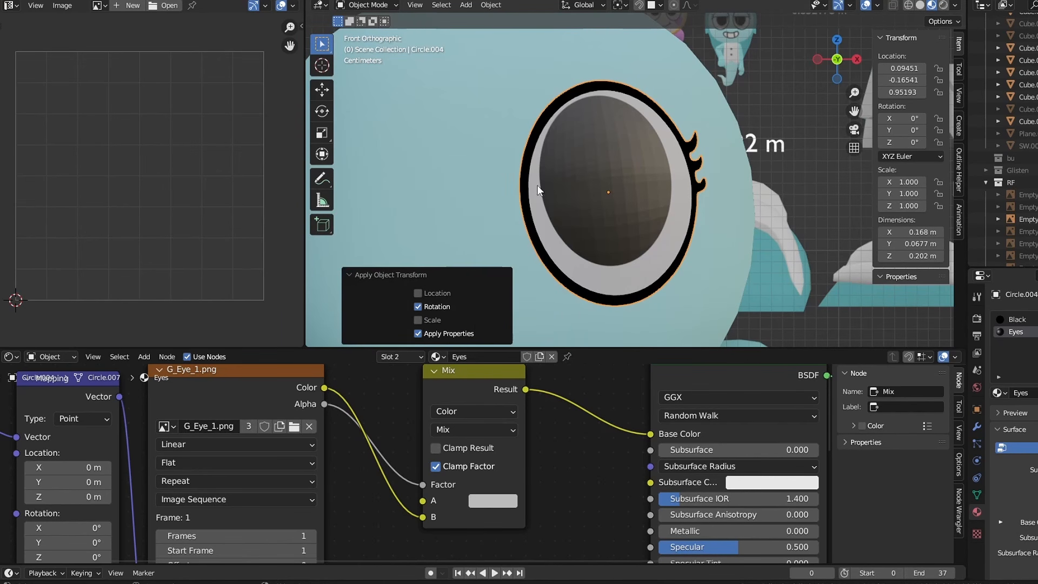
# - Unwrap the eye mesh again in Edit Mode using the applied transforms
pyautogui.press('Tab')
pyautogui.press('u')
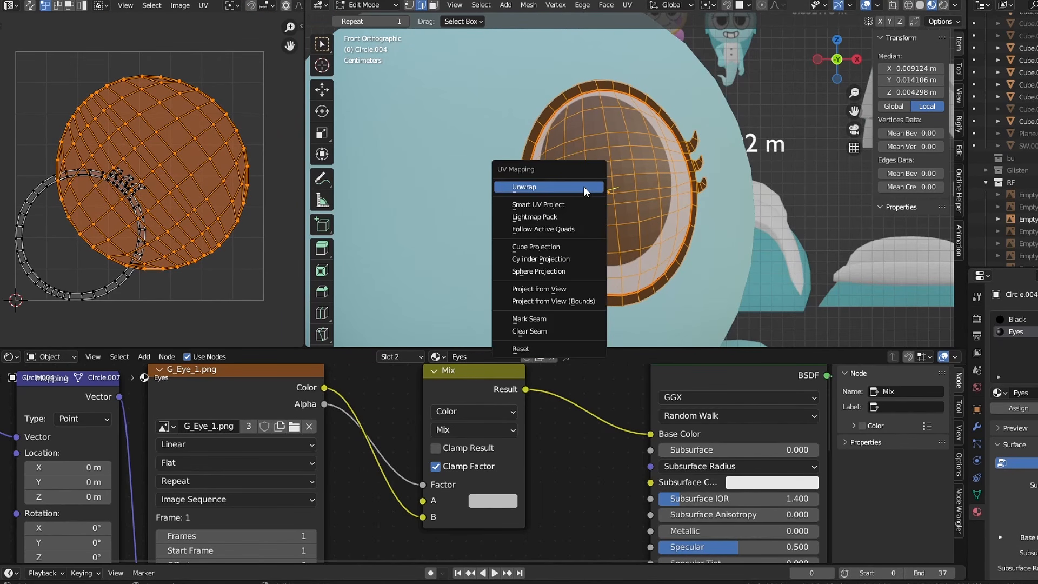
pyautogui.click(581, 186)
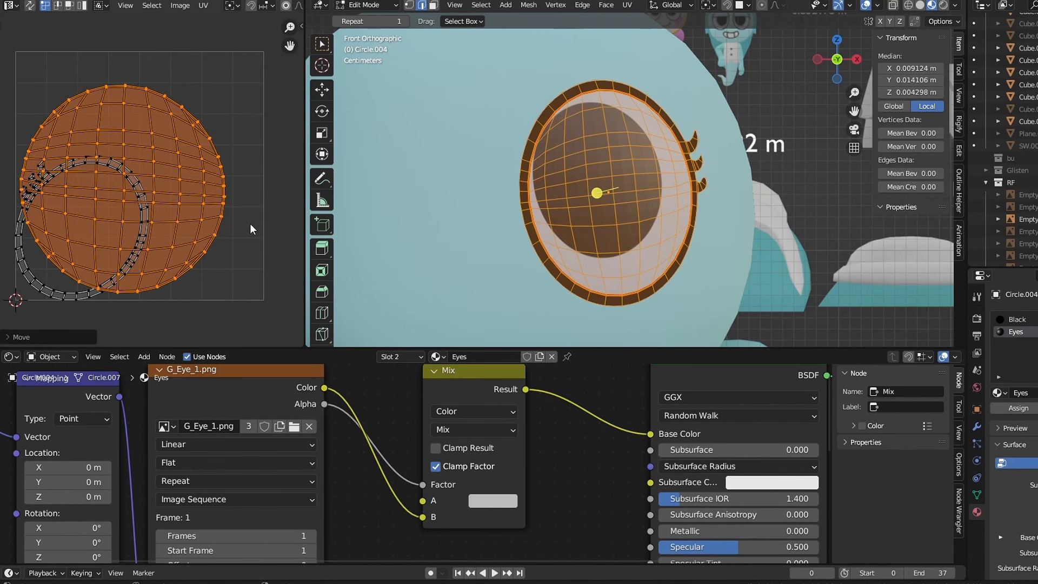
# - Shift the inner-eye UV island along X so the pupil sits near the middle of the eye
pyautogui.press('g')
pyautogui.press('x')
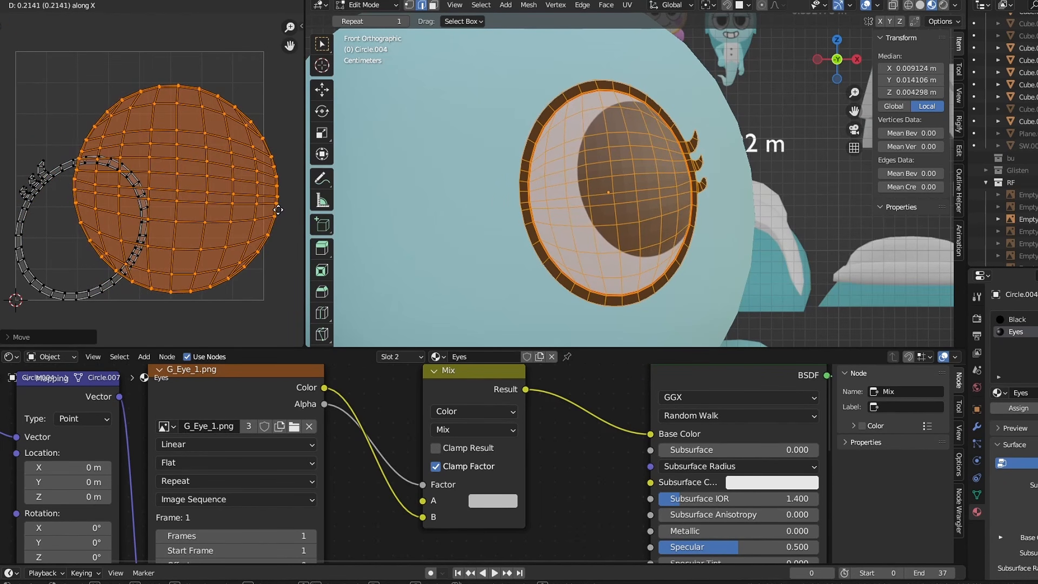
pyautogui.click(239, 217)
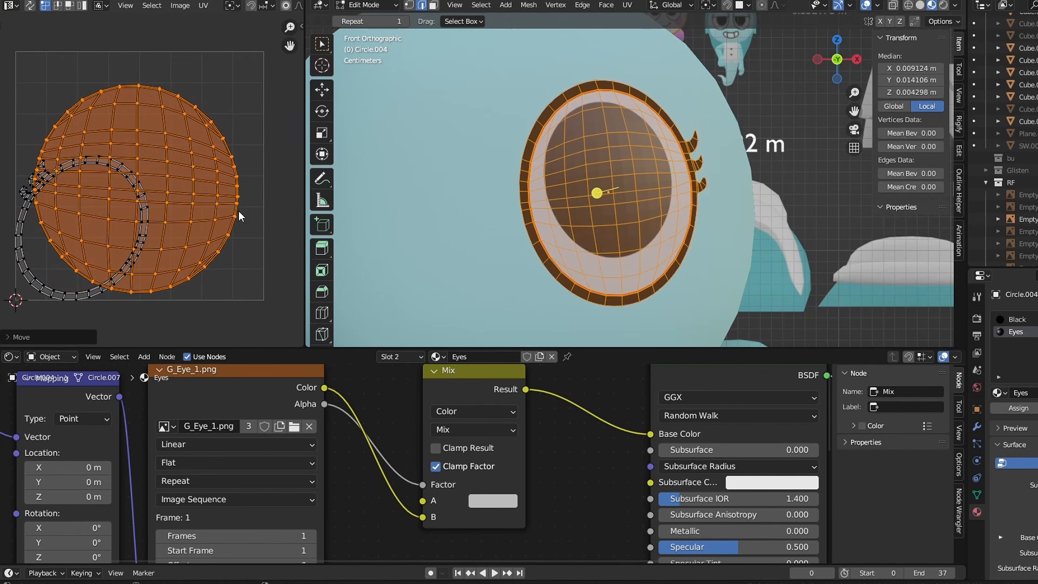
# - Move the inner-eye UV island upward to center the pupil vertically, and try narrowing it along X
pyautogui.press('g')
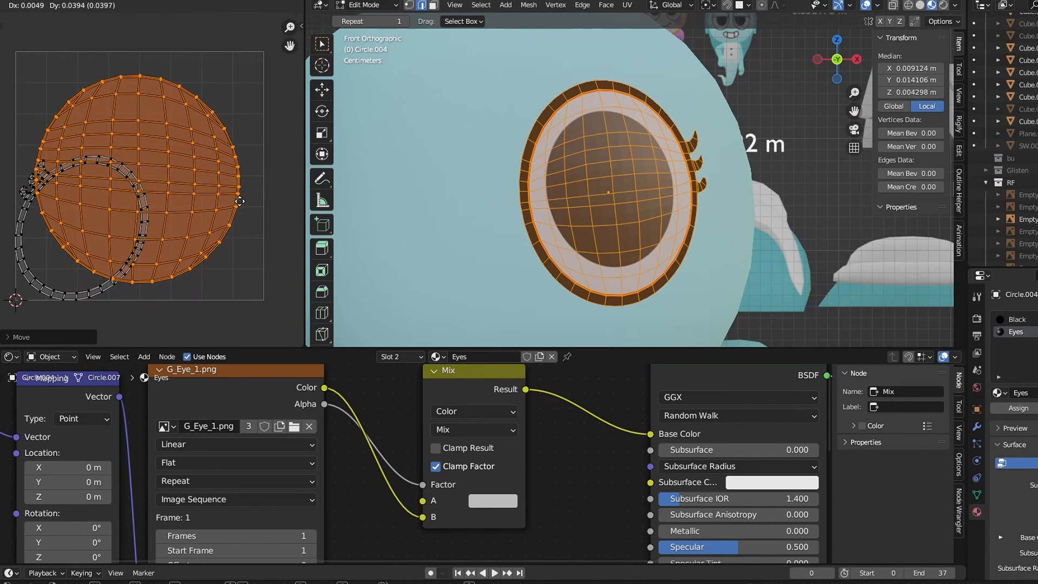
pyautogui.click(263, 201)
pyautogui.press('s')
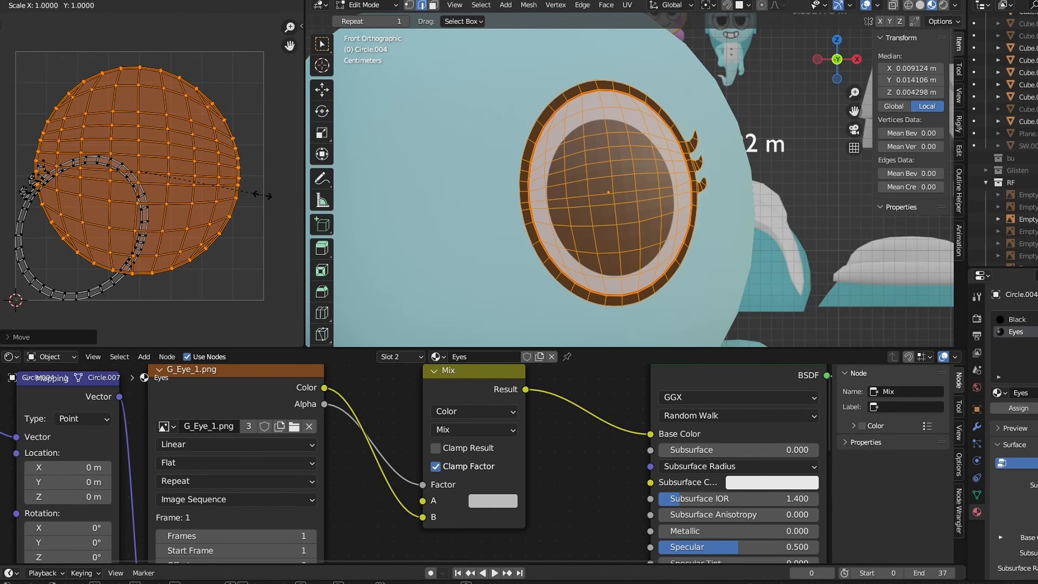
pyautogui.press('x')
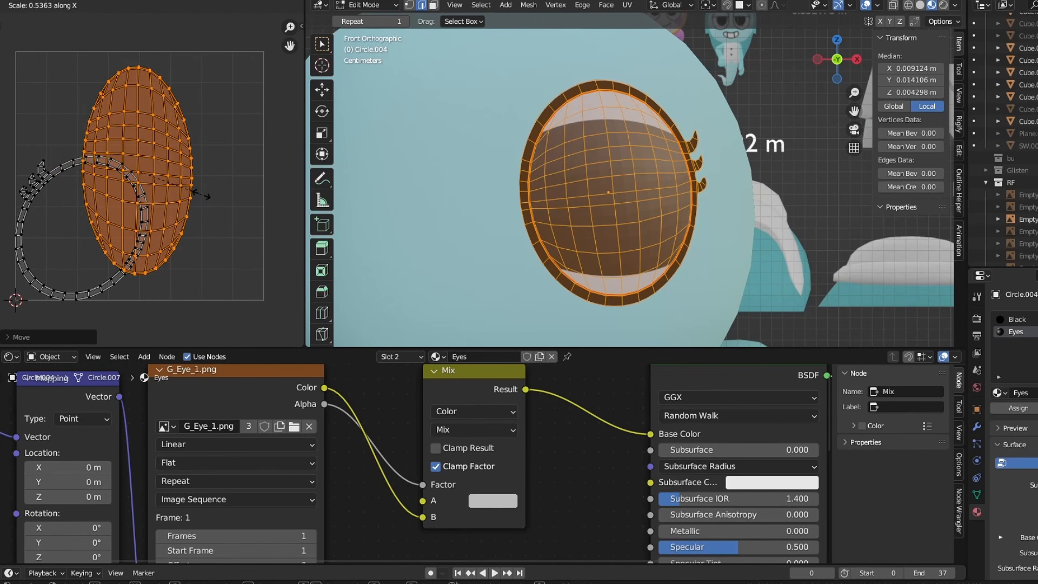
pyautogui.click(205, 197)
# - Shift the inner-eye UV island down and sideways, and fine-tune its width along X by a factor of about 1.01
pyautogui.press('g')
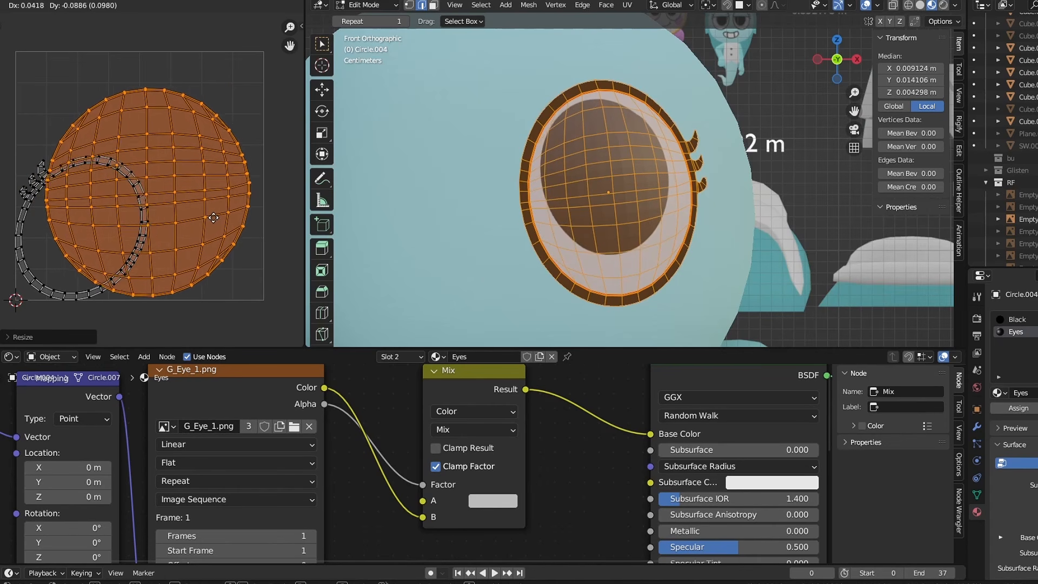
pyautogui.click(243, 217)
pyautogui.press('s')
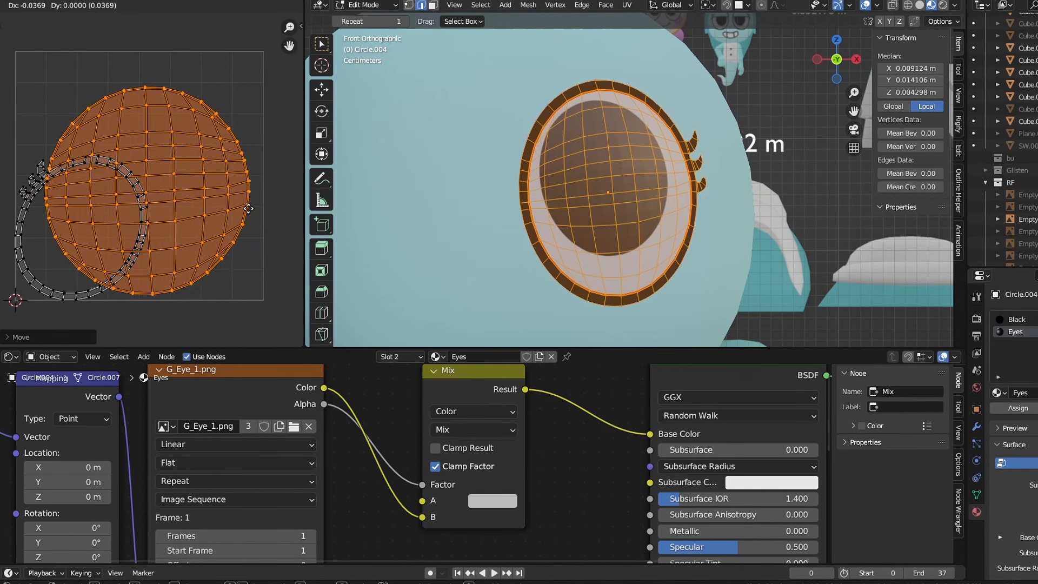
pyautogui.press('x')
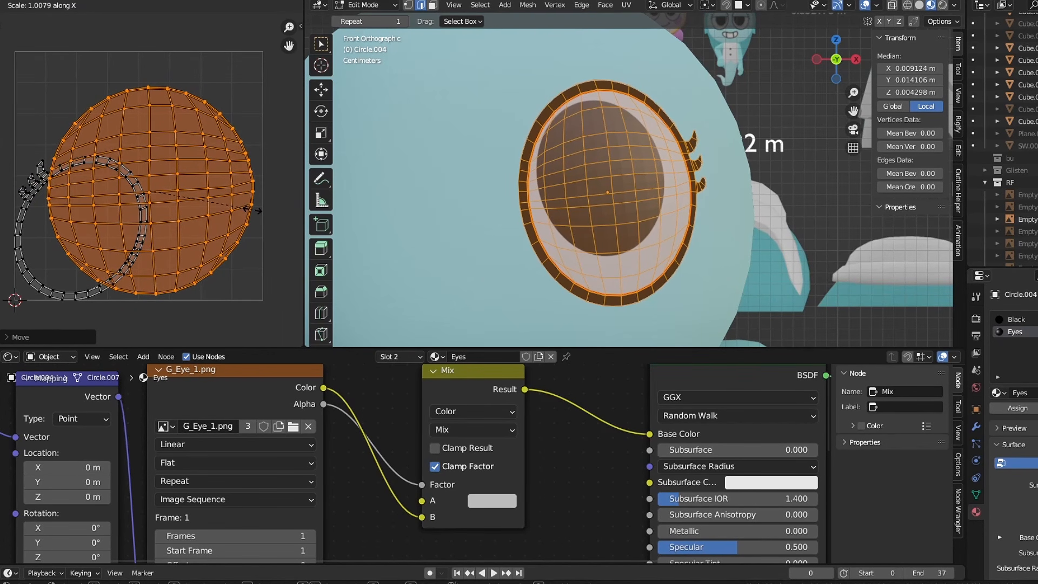
pyautogui.click(252, 209)
# - Nudge the inner-eye UV island to line the pupil up with the reference eye, and widen it slightly along X
pyautogui.scroll(-4, 1003, 162)
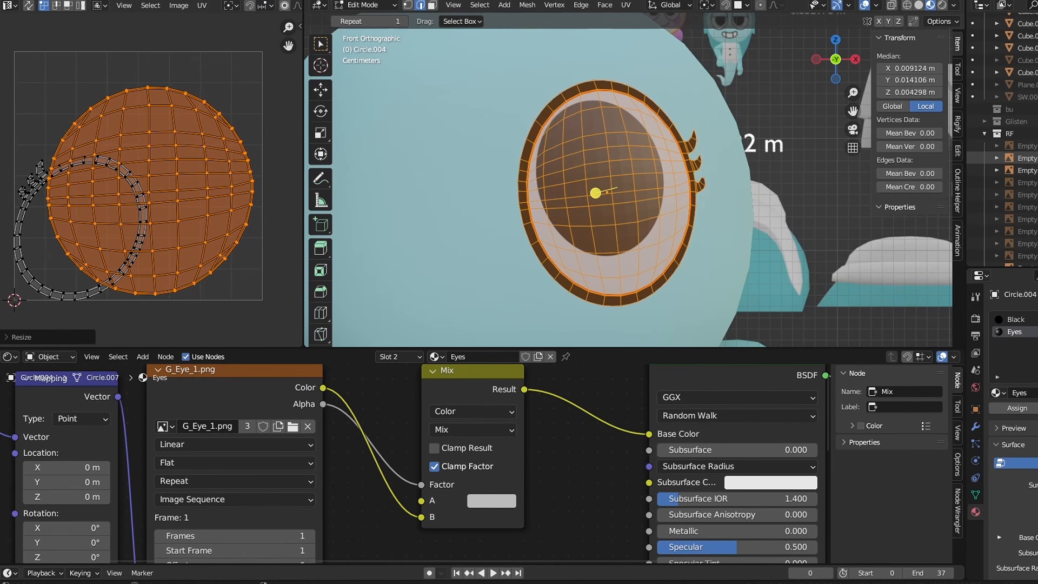
pyautogui.scroll(4, 663, 191)
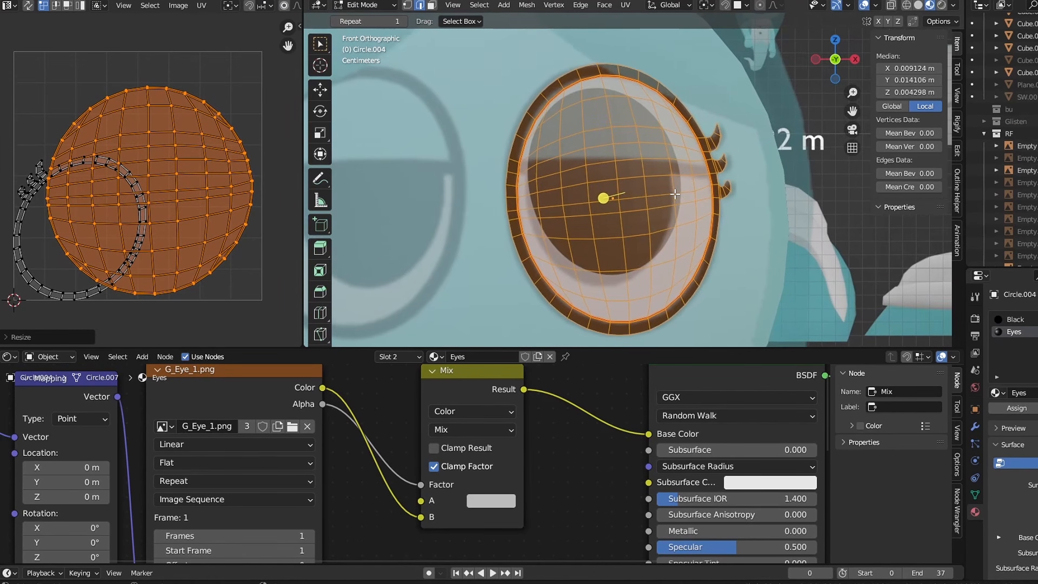
pyautogui.press('g')
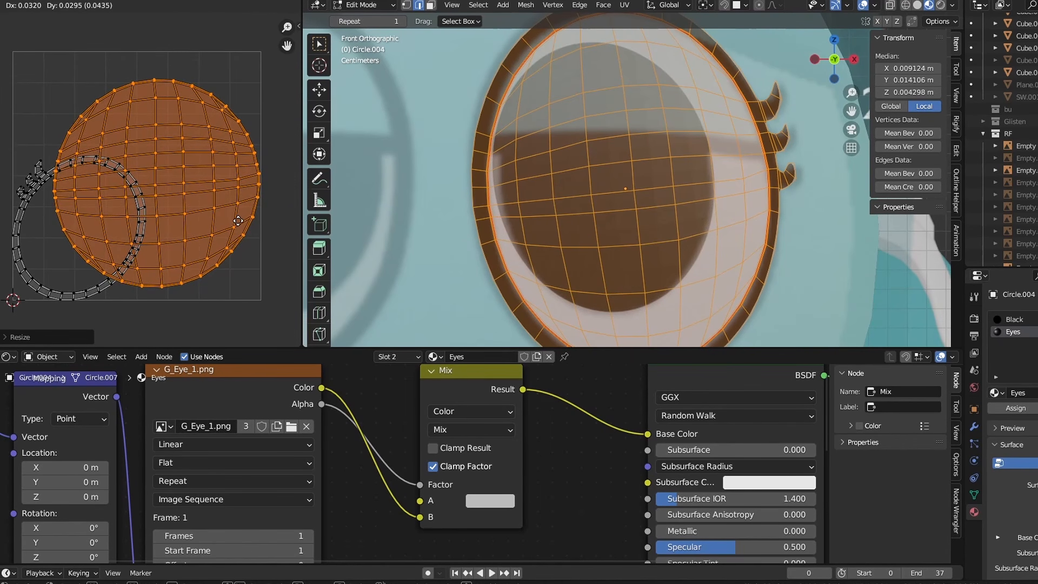
pyautogui.click(238, 221)
pyautogui.press('s')
pyautogui.press('x')
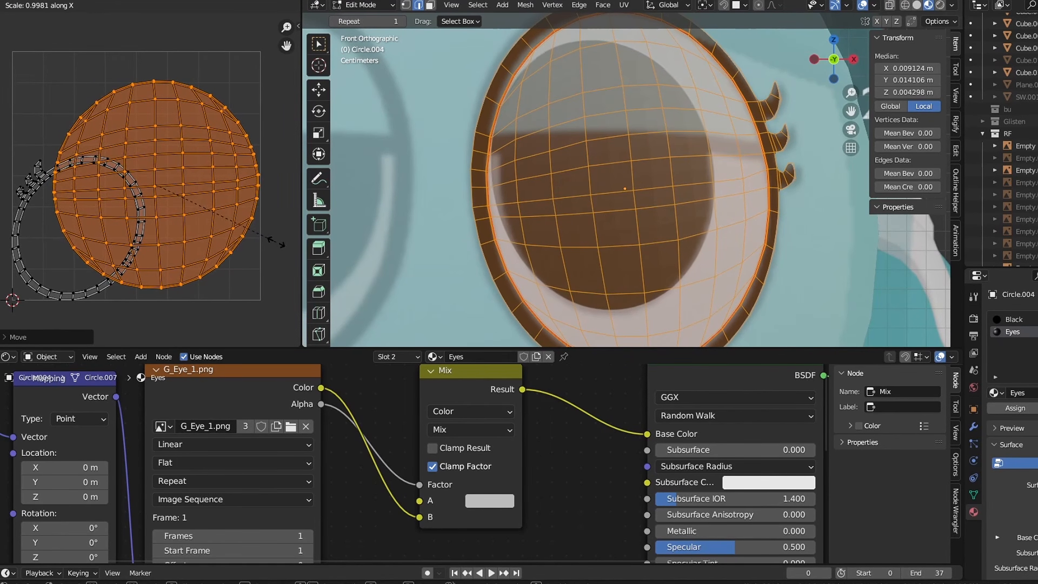
pyautogui.click(284, 245)
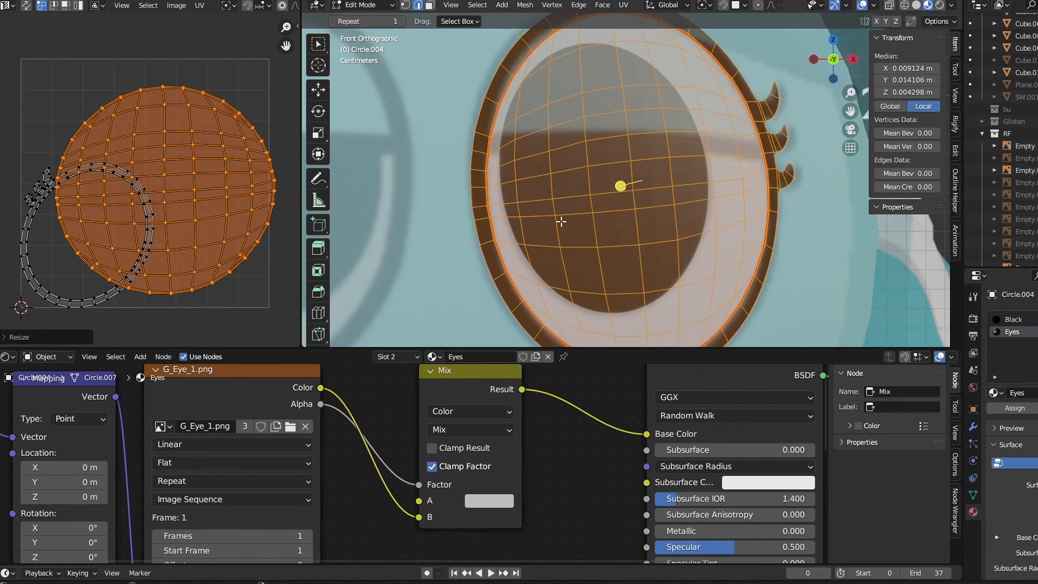
# - Return to Object Mode and compare the textured eye with the reference image, with and without overlays
pyautogui.press('Tab')
pyautogui.scroll(-3, 588, 219)
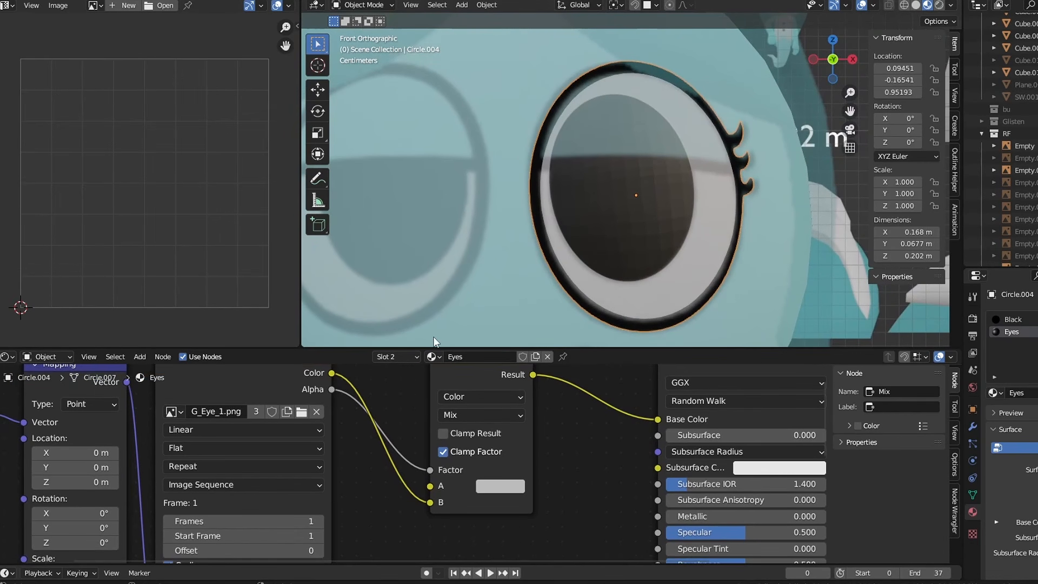
pyautogui.scroll(-6, 649, 225)
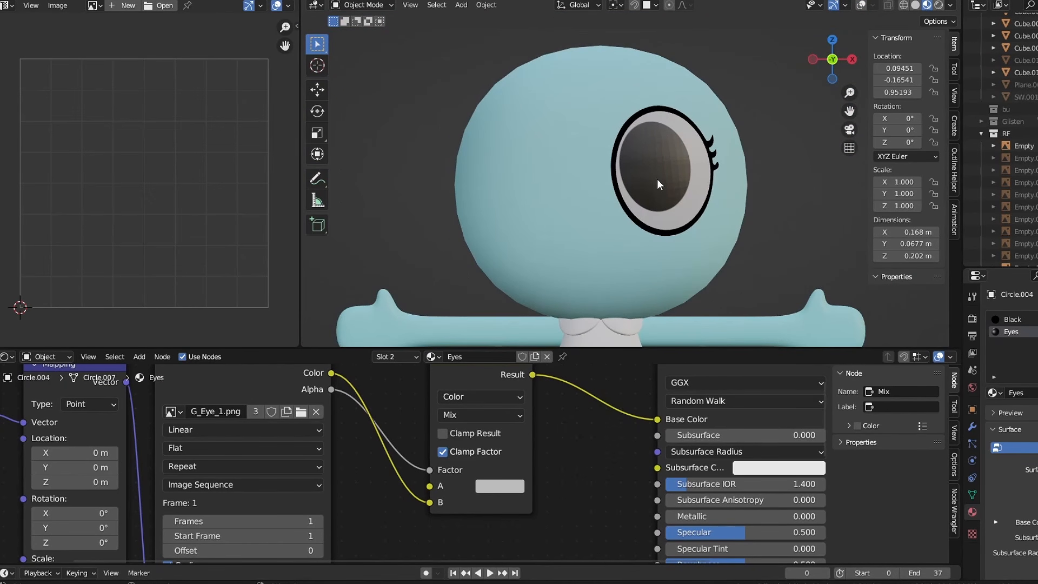
pyautogui.scroll(3, 657, 180)
pyautogui.keyDown('shift'); pyautogui.moveTo(657, 180); pyautogui.dragTo(651, 220, button='middle'); pyautogui.keyUp('shift')
pyautogui.click(860, 6)
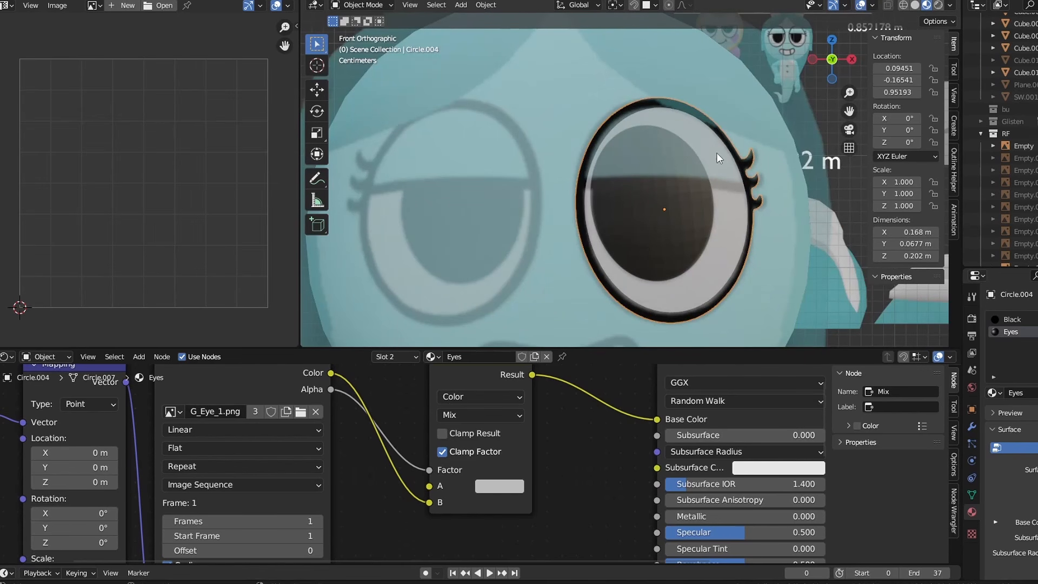
# - Shade the eye smooth, compare solid and material preview shading, and hide the viewport overlays in material preview
pyautogui.rightClick(681, 157)
pyautogui.click(622, 156)
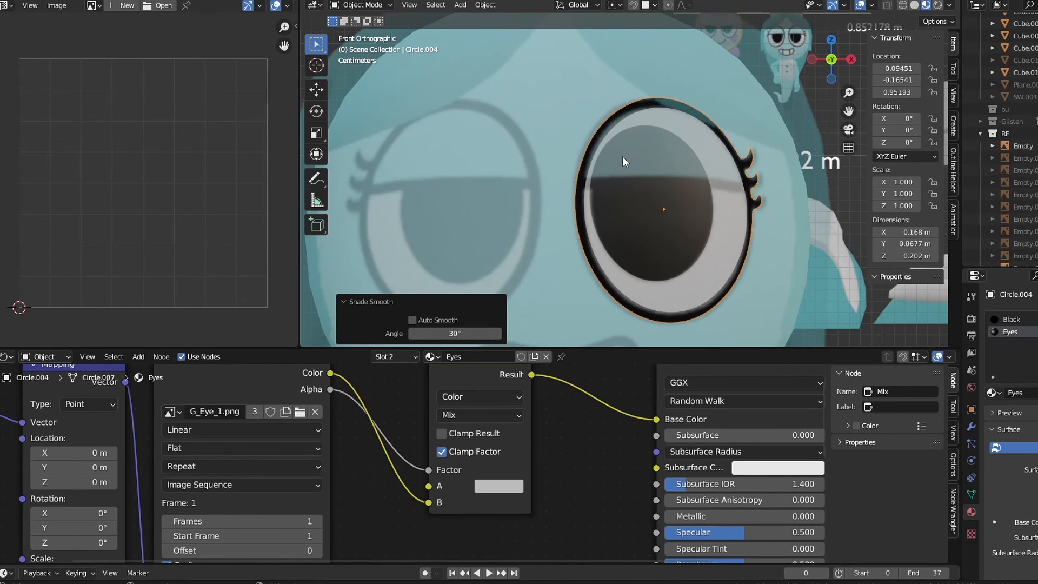
pyautogui.click(916, 6)
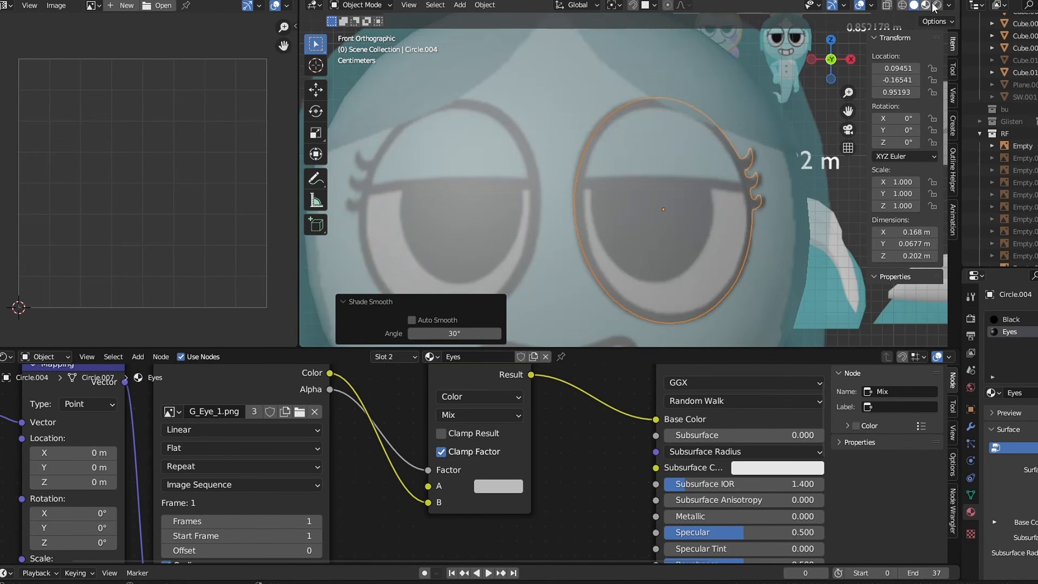
pyautogui.click(926, 6)
pyautogui.click(862, 5)
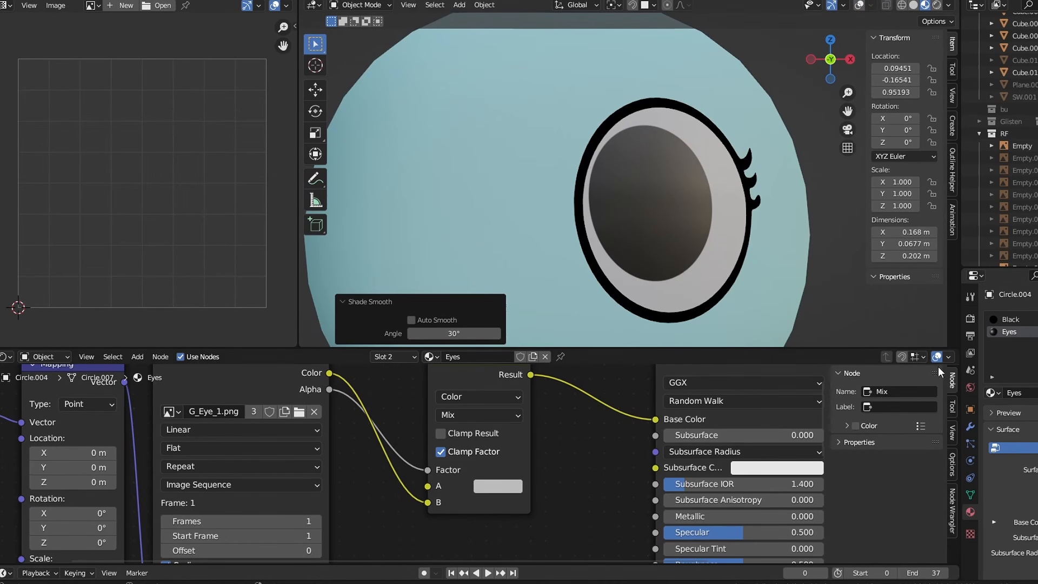
# - Add a Mirror modifier above the eye's Subdivision modifier, using the head Cube.018 as the mirror object on the X axis
pyautogui.click(970, 428)
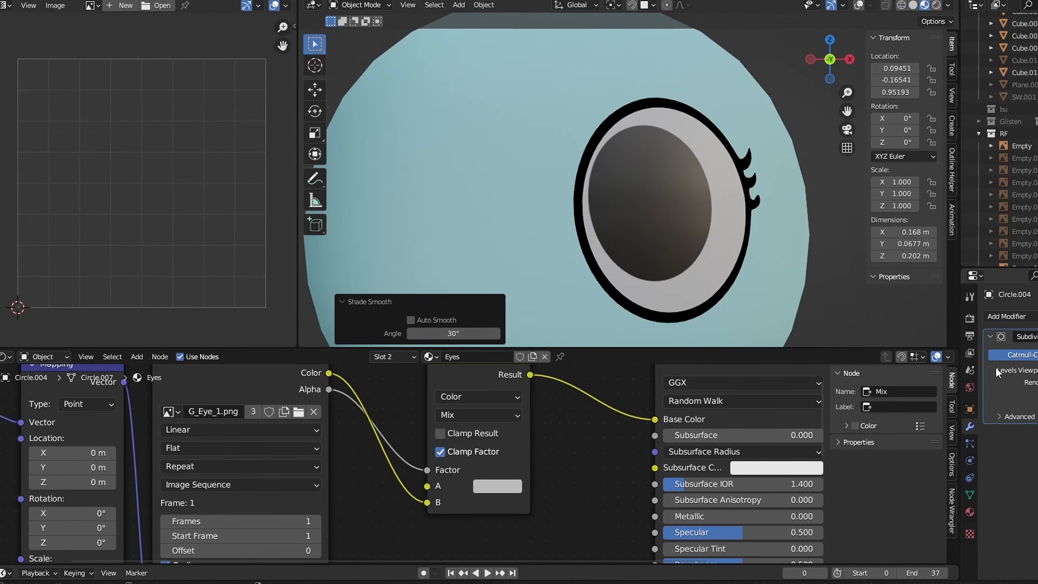
pyautogui.click(1013, 316)
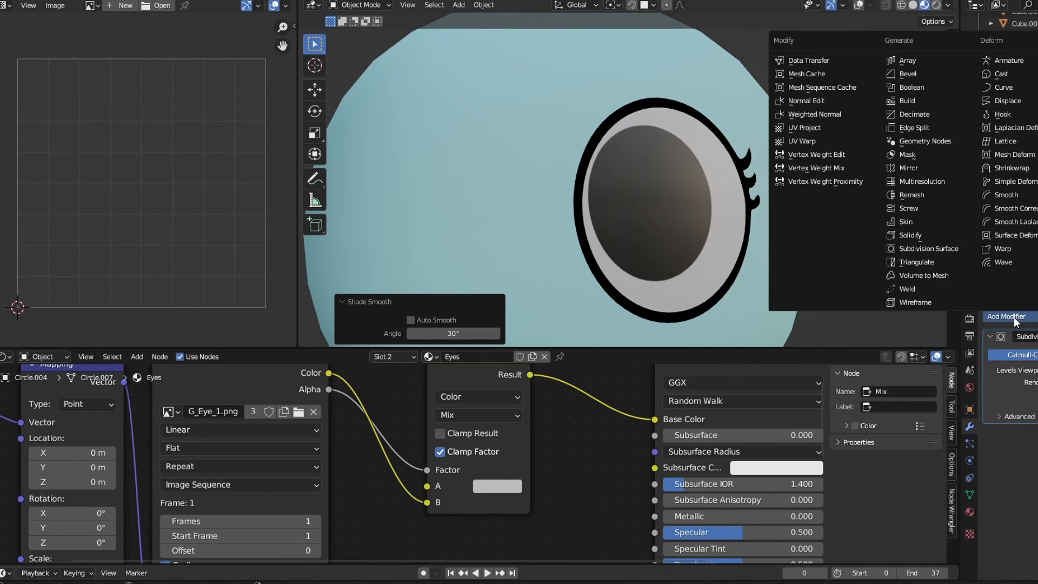
pyautogui.click(909, 168)
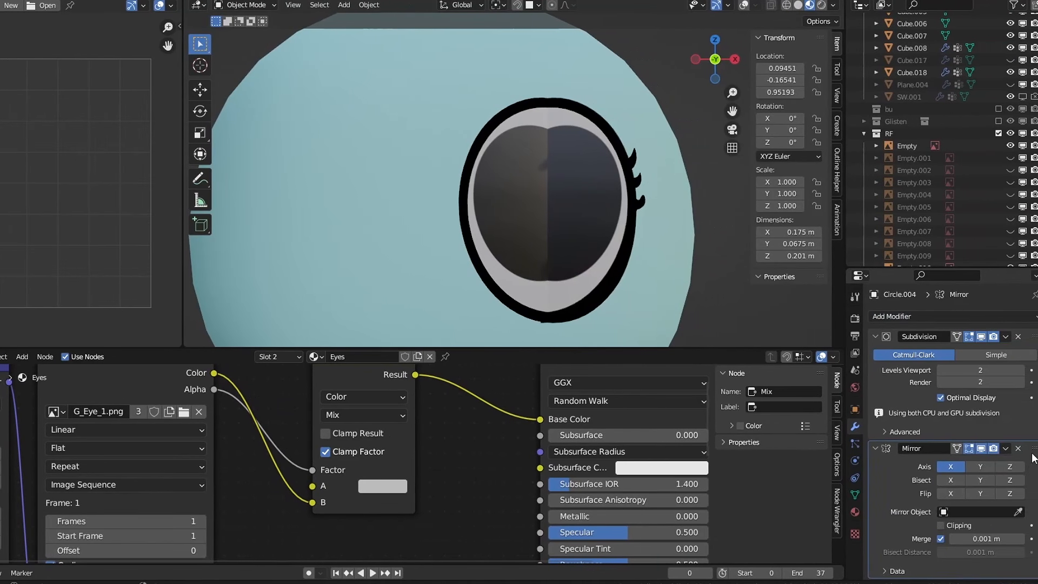
pyautogui.moveTo(1035, 448); pyautogui.dragTo(1024, 320)
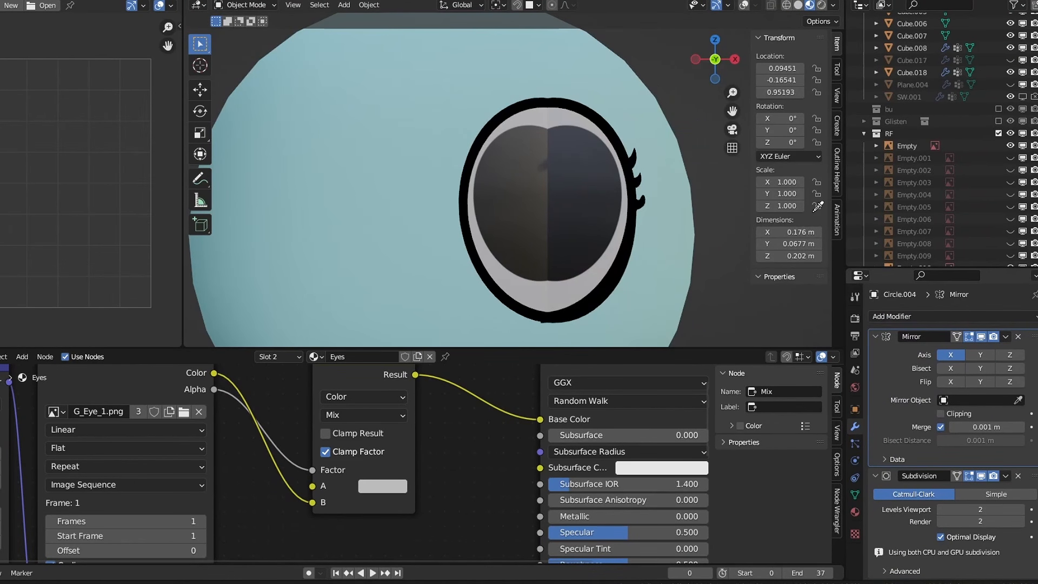
pyautogui.click(449, 88)
pyautogui.scroll(-6, 510, 125)
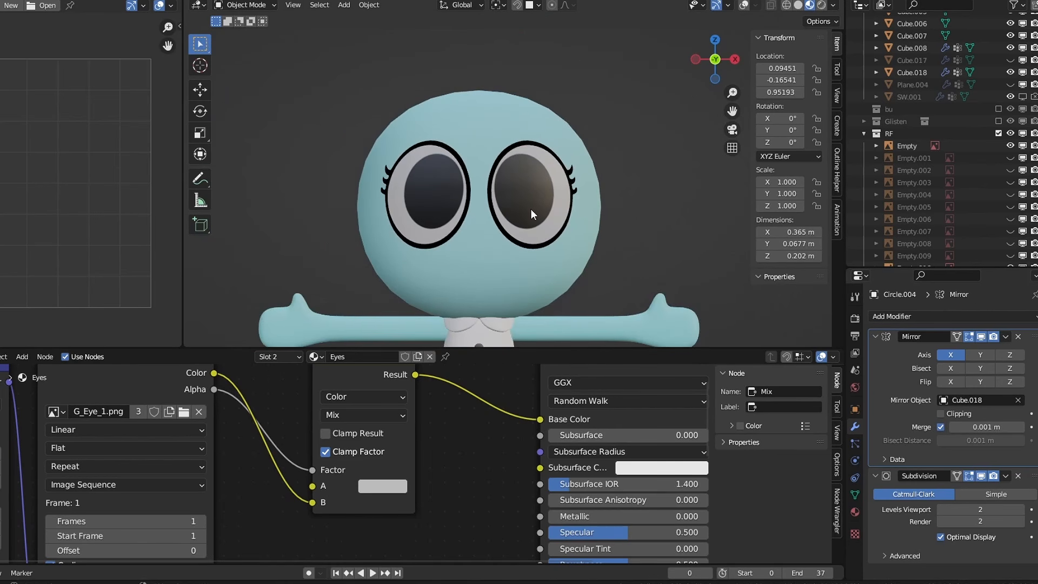
# - Set the Eyes material's Specular to 0.3 and Roughness to 0.7
pyautogui.scroll(3, 535, 218)
pyautogui.scroll(-3, 572, 226)
pyautogui.moveTo(572, 226); pyautogui.dragTo(600, 262, button='middle')
pyautogui.scroll(-1, 634, 523)
pyautogui.moveTo(609, 527); pyautogui.dragTo(561, 459, button='middle')
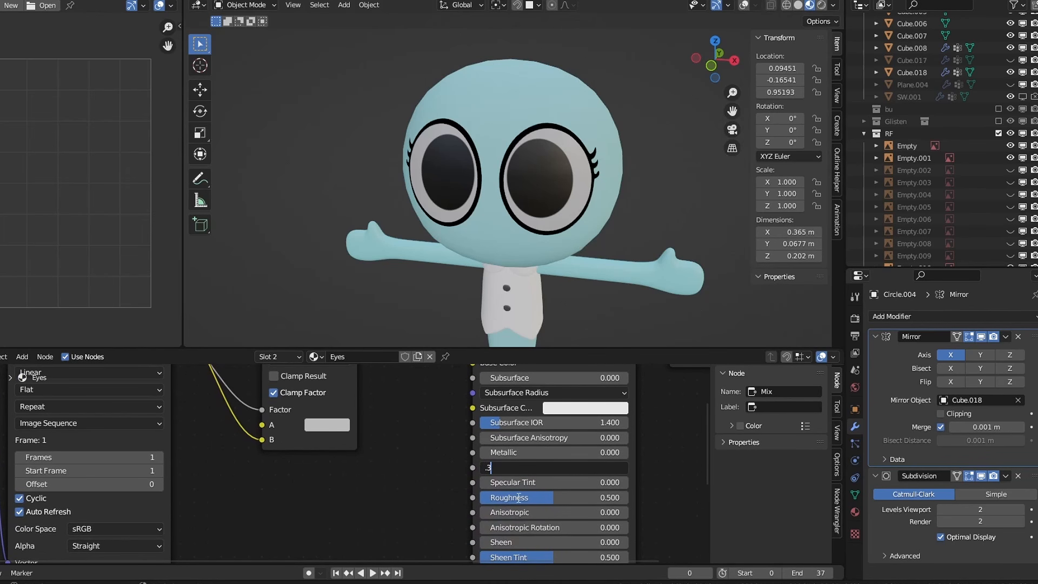
pyautogui.press('Return')
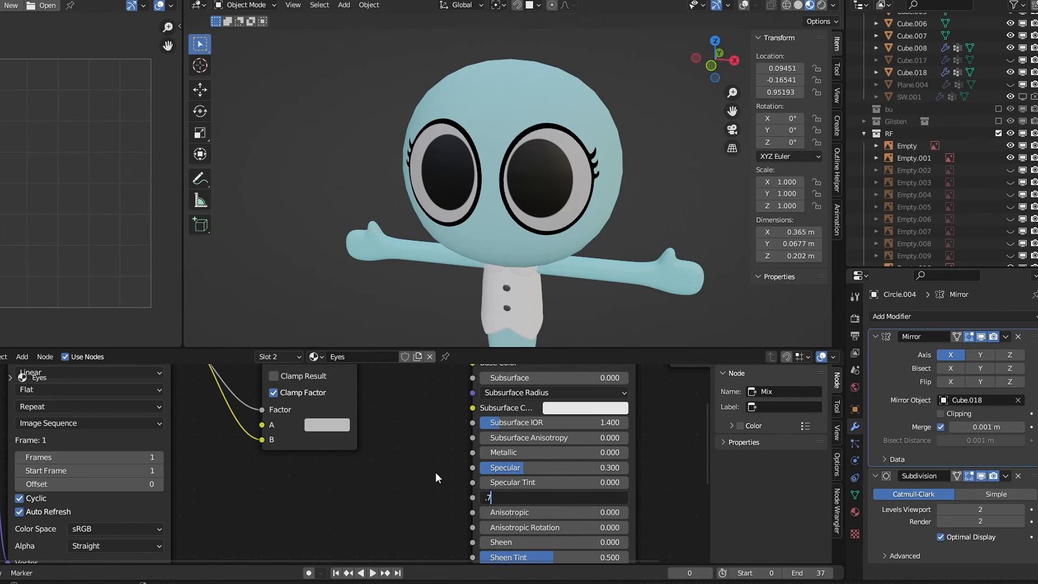
pyautogui.press('Return')
# - Try shifting the pupils through the Mapping node's Location, and undo the changes
pyautogui.scroll(4, 503, 211)
pyautogui.moveTo(556, 154); pyautogui.dragTo(579, 138, button='middle')
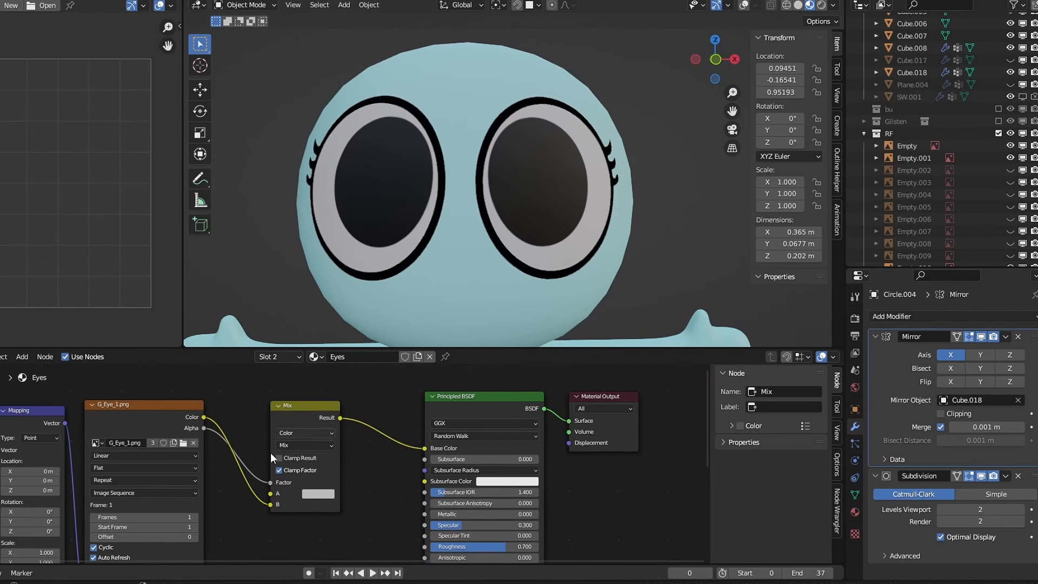
pyautogui.scroll(3, 271, 453)
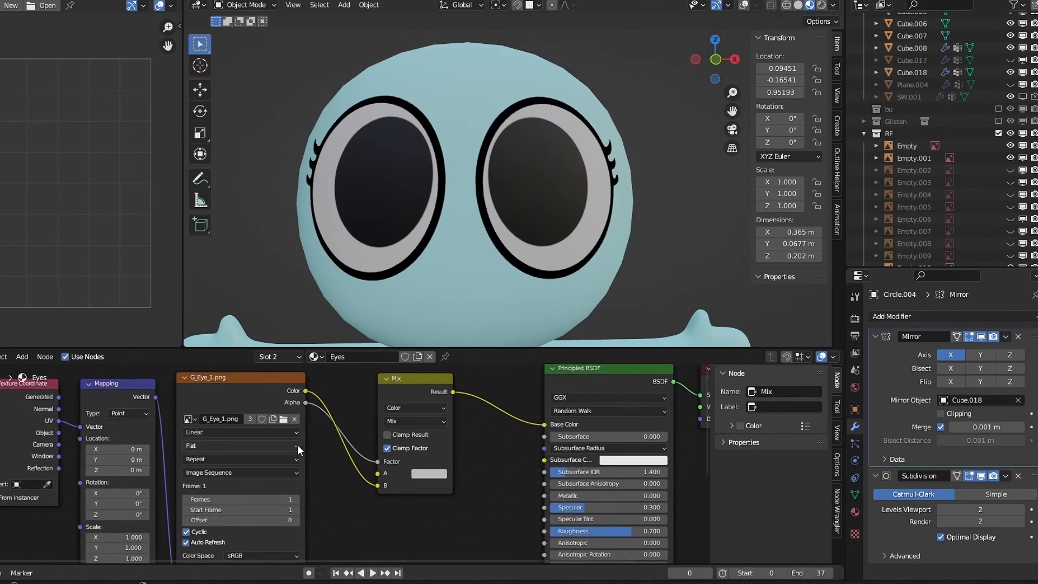
pyautogui.moveTo(149, 454)
pyautogui.mouseDown()
pyautogui.moveTo(106, 454)
pyautogui.moveTo(228, 443)
pyautogui.moveTo(130, 443)
pyautogui.moveTo(147, 442)
pyautogui.mouseUp()
pyautogui.hotkey('ctrl', 'z')
pyautogui.hotkey('ctrl', 'z')
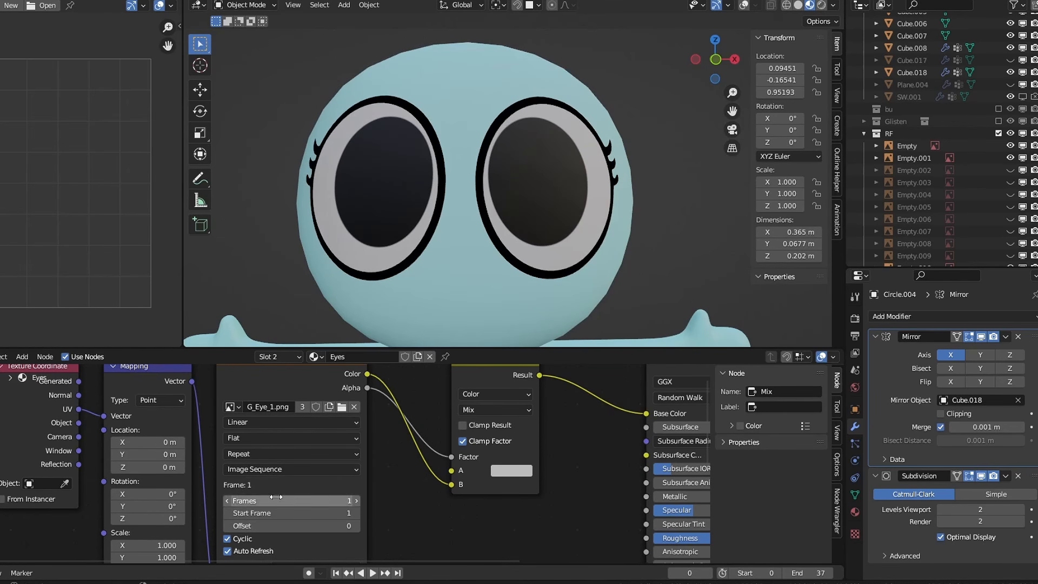
# - Set the G_Eye_1.png texture's extension to Clip, test shifting the Mapping node's X location, and undo the test
pyautogui.click(254, 456)
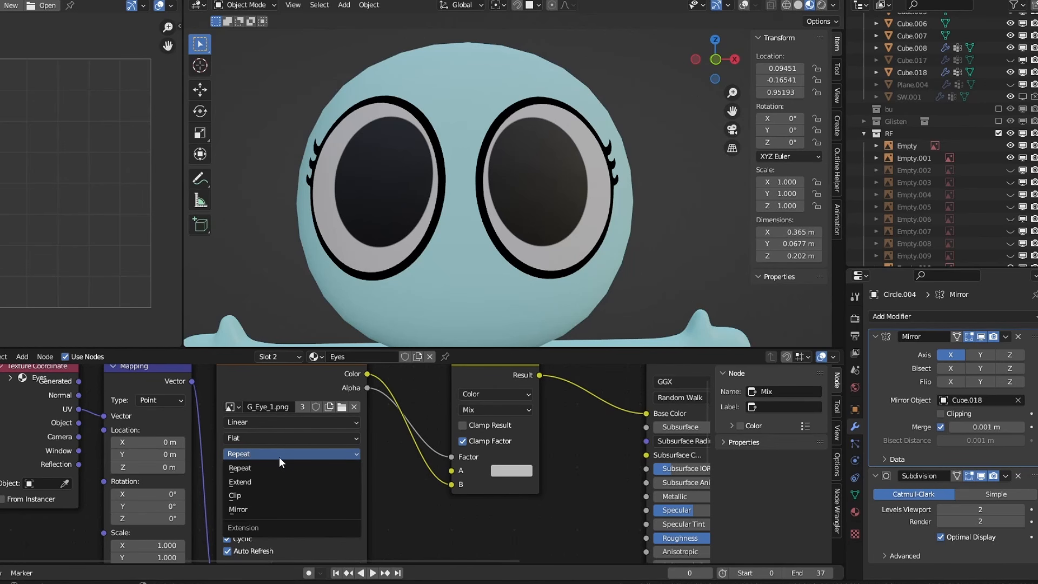
pyautogui.click(246, 495)
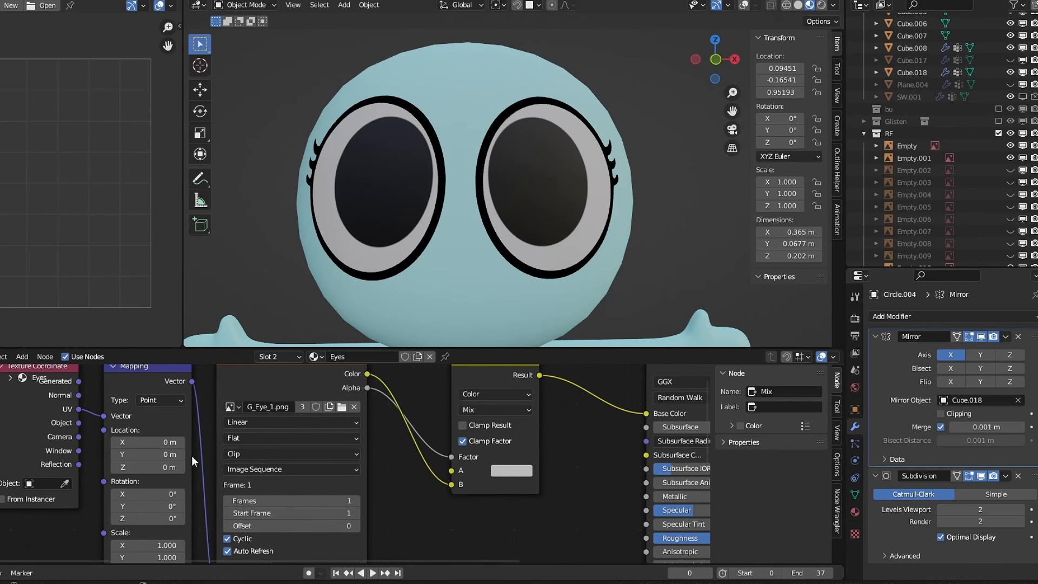
pyautogui.moveTo(146, 444)
pyautogui.mouseDown()
pyautogui.moveTo(195, 444)
pyautogui.moveTo(60, 443)
pyautogui.moveTo(145, 444)
pyautogui.mouseUp()
pyautogui.hotkey('ctrl', 'z')
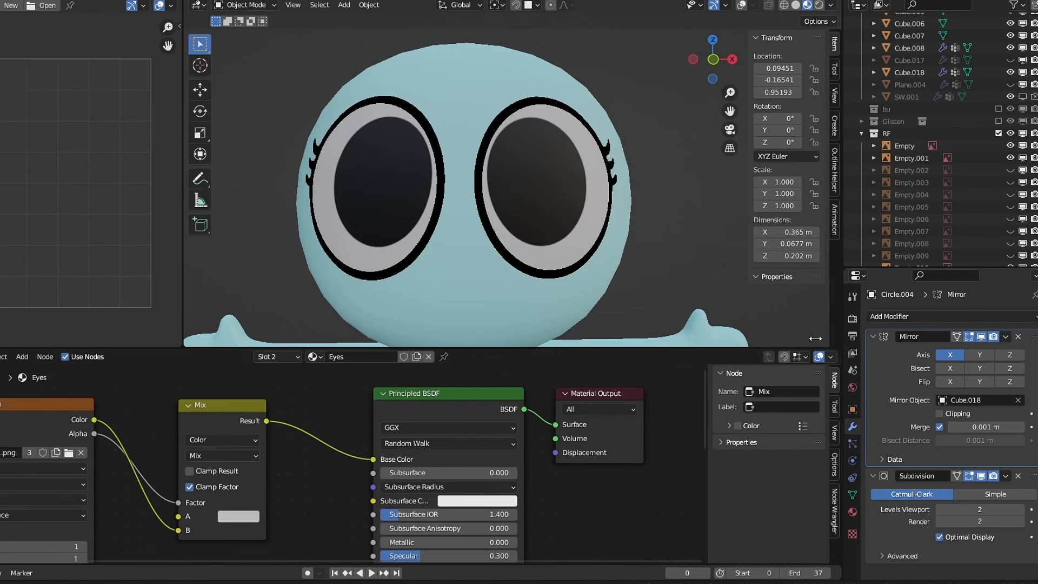
# - Widen the properties area, collapse the eye's modifiers, and add a UV Warp modifier placed above Mirror and Subdivision
pyautogui.moveTo(845, 352); pyautogui.dragTo(748, 354)
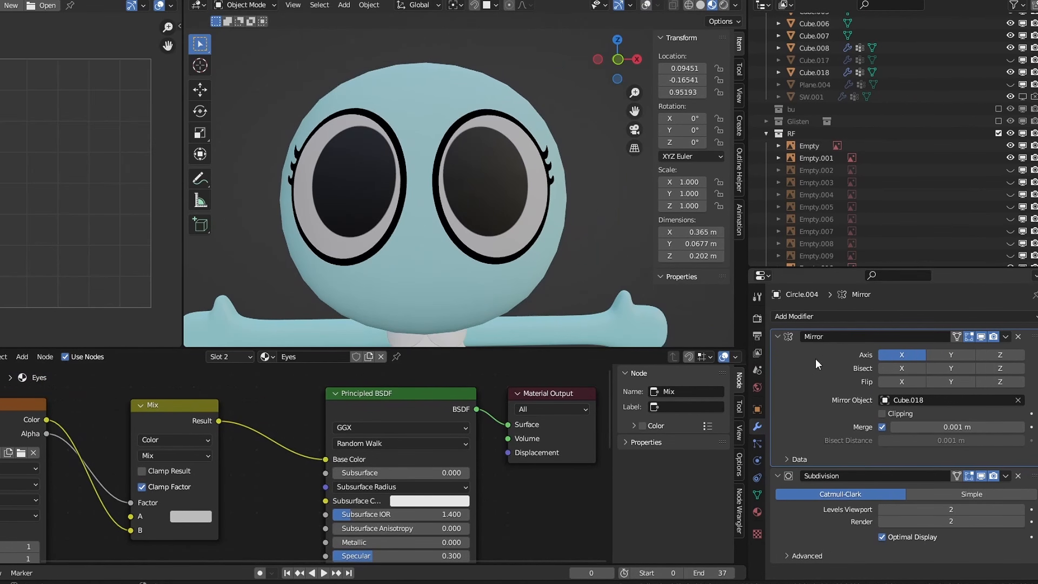
pyautogui.keyDown('ctrl'); pyautogui.click(783, 339); pyautogui.keyUp('ctrl')
pyautogui.click(790, 319)
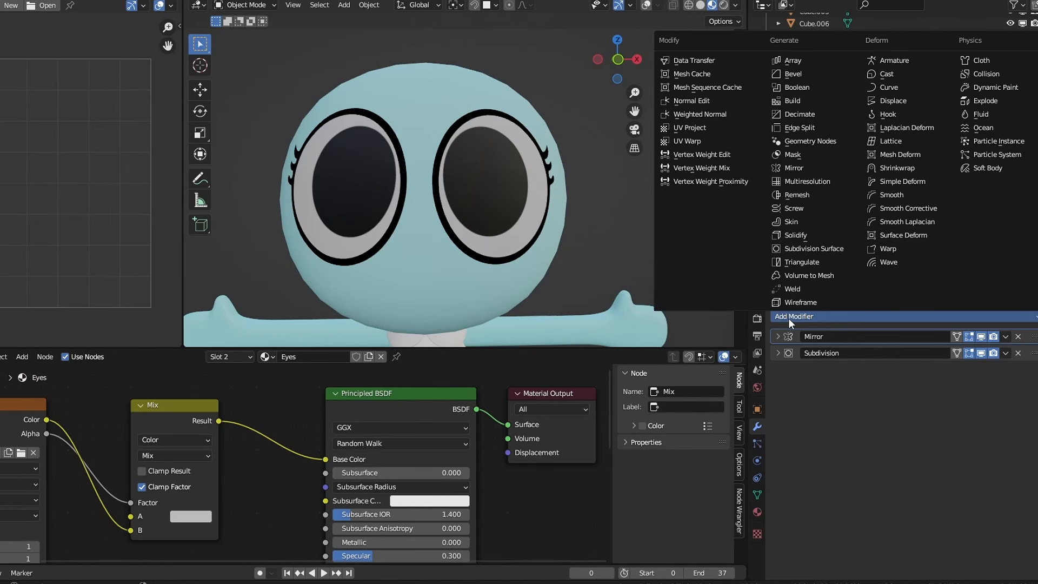
pyautogui.click(709, 140)
pyautogui.moveTo(1035, 373); pyautogui.dragTo(1034, 334)
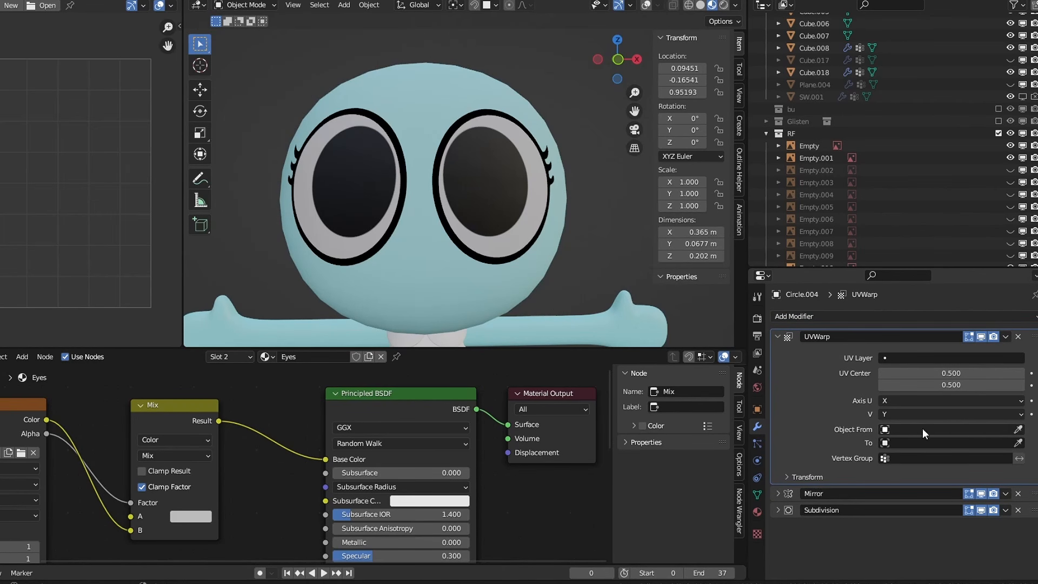
# - Rotate the Head.001 bone of META-Cloud_Human.001 in left view so it points horizontally forward through the eye
pyautogui.scroll(-8, 925, 211)
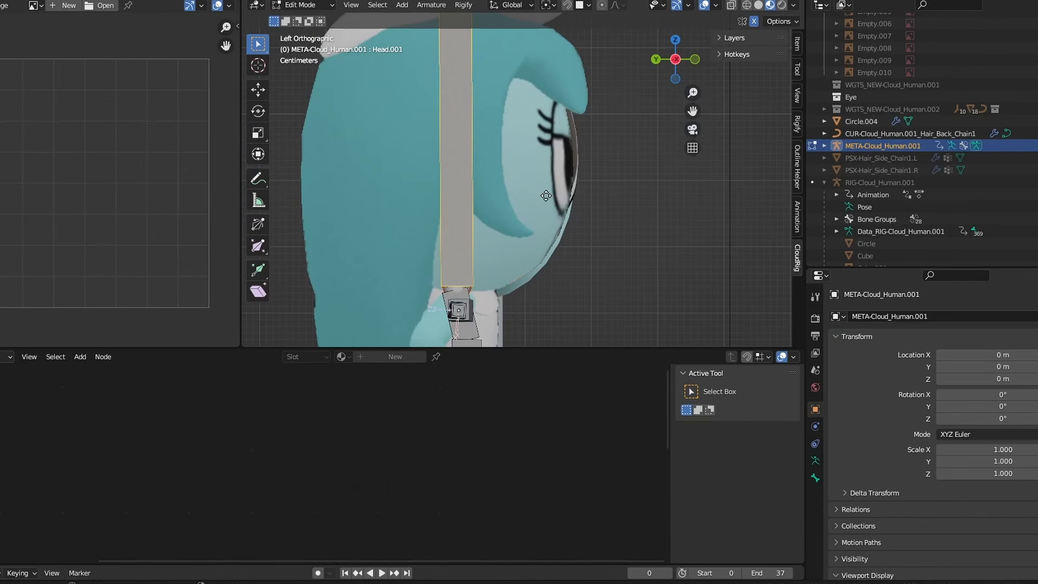
pyautogui.press('r')
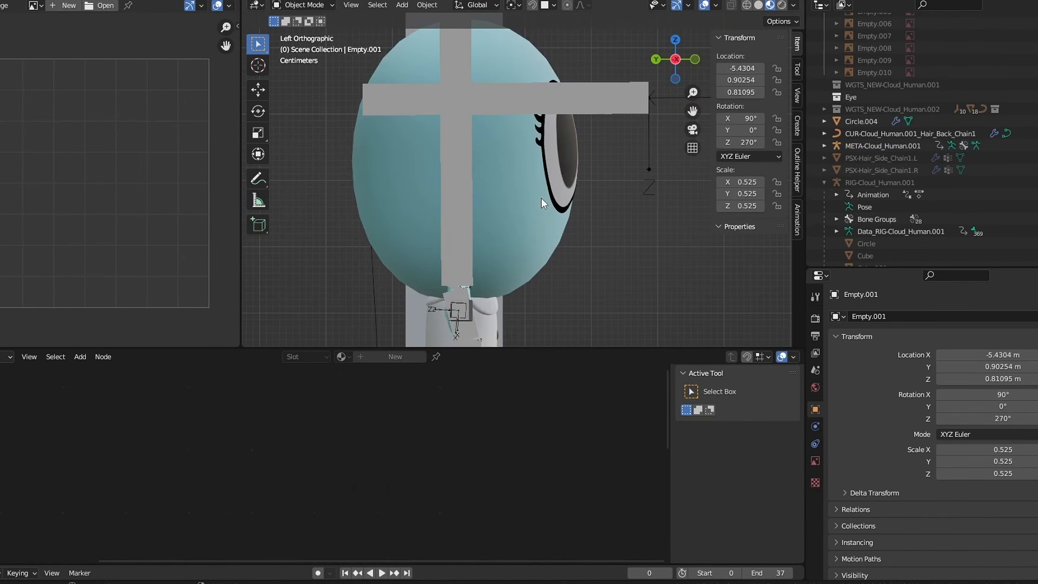
# - Move META-Cloud_Human.001's Head.001 bone about 0.24 m forward and 0.09 m down in Edit Mode, and scale it to 0.415
pyautogui.click(540, 124)
pyautogui.click(531, 142)
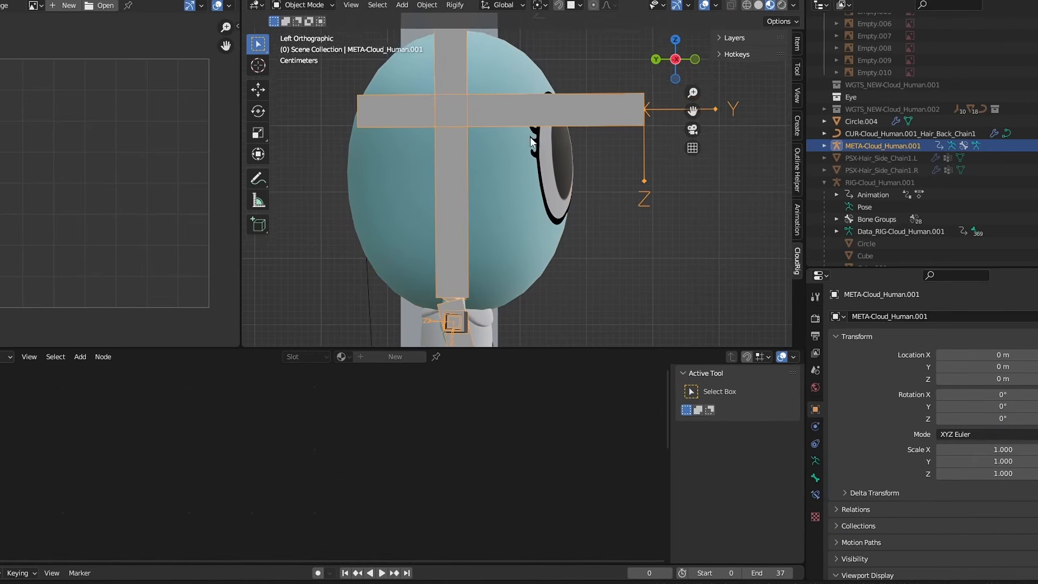
pyautogui.keyDown('shift'); pyautogui.moveTo(531, 141); pyautogui.dragTo(488, 184, button='middle'); pyautogui.keyUp('shift')
pyautogui.press('Tab')
pyautogui.press('g')
pyautogui.click(657, 217)
pyautogui.press('s')
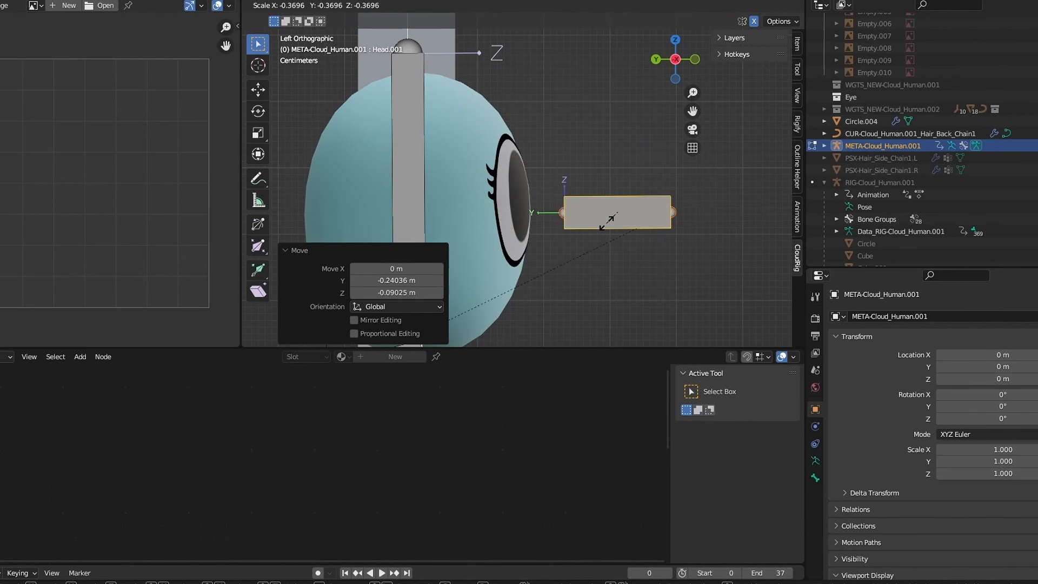
pyautogui.click(626, 203)
# - With the pivot point set to Individual Origins, move Head.001 in front view onto the character's left pupil and resize it
pyautogui.click(548, 10)
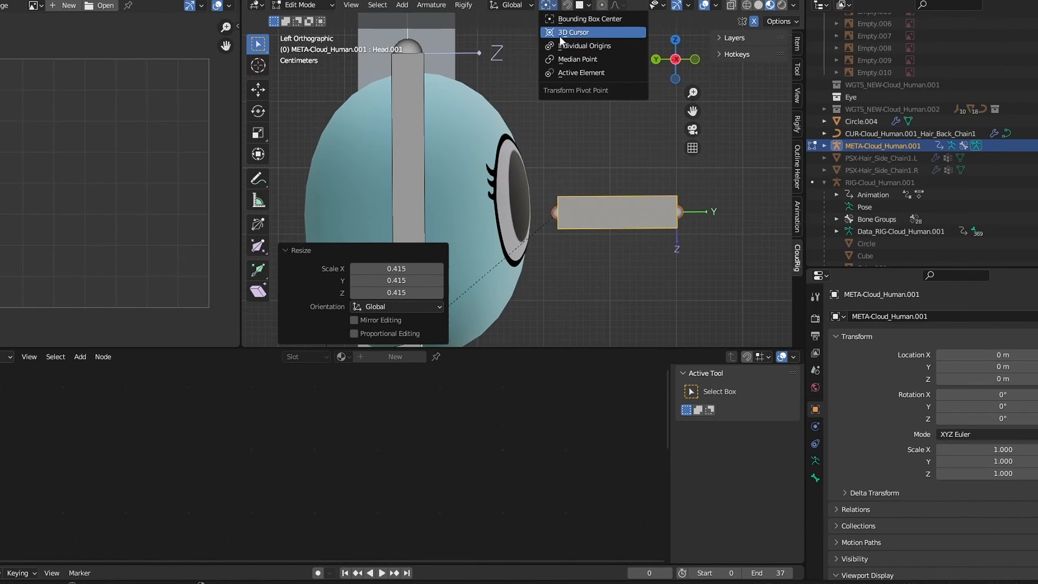
pyautogui.click(563, 45)
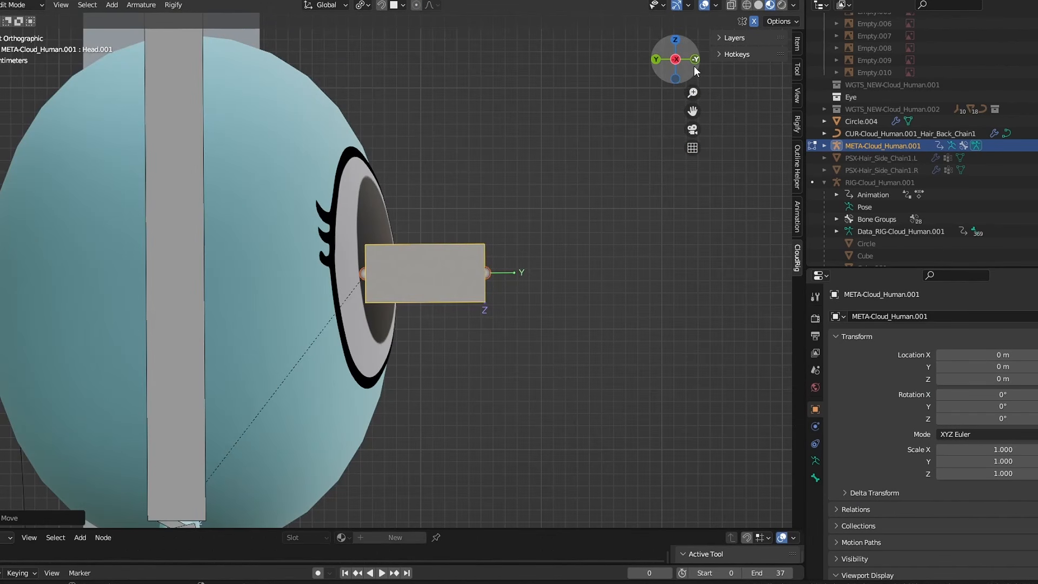
pyautogui.click(693, 64)
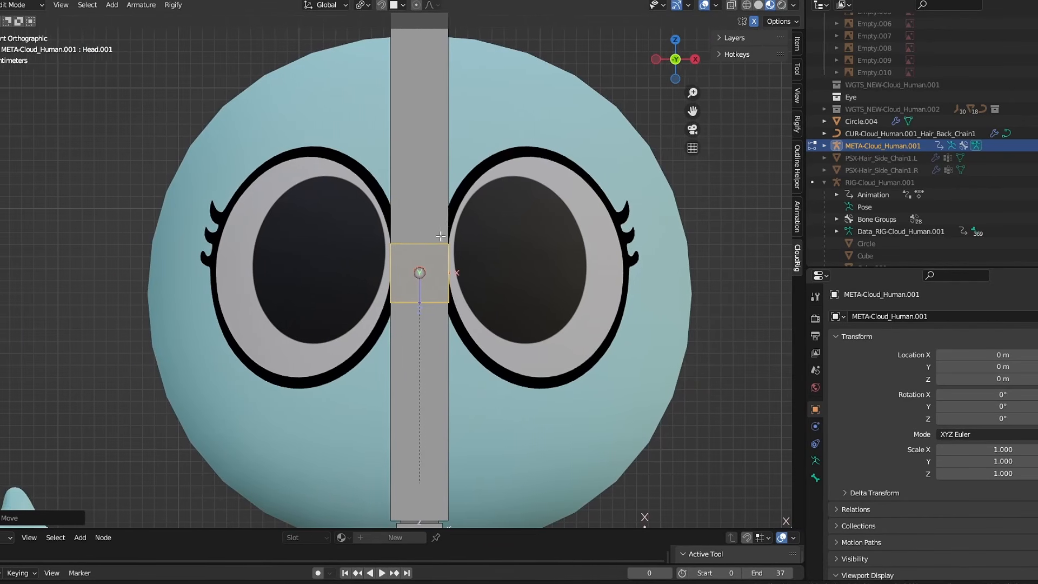
pyautogui.press('g')
pyautogui.press('x')
pyautogui.click(498, 248)
pyautogui.scroll(2, 498, 248)
pyautogui.press('s')
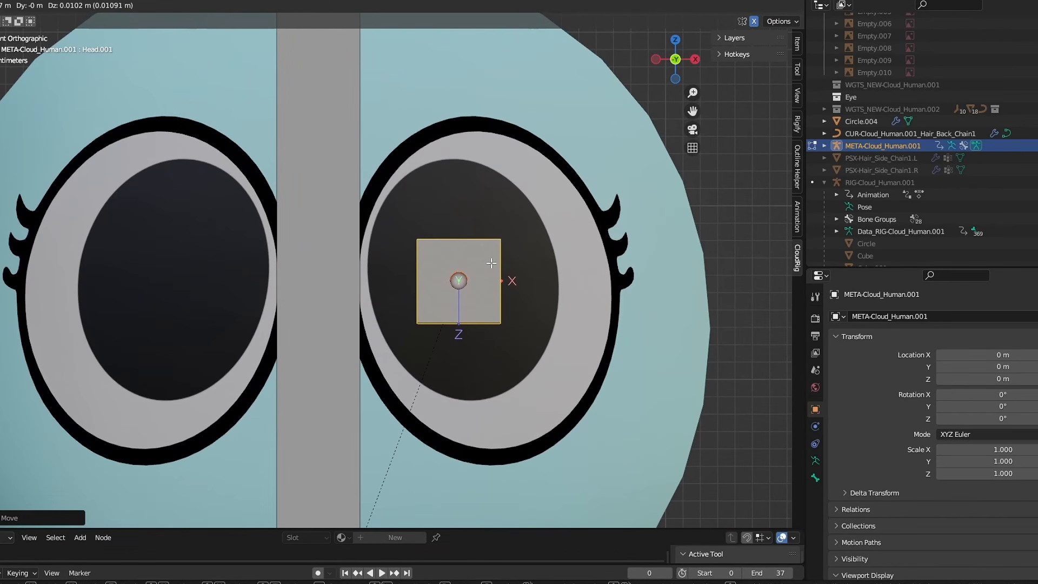
pyautogui.click(522, 268)
# - Thin Head.001's B-Bone display to about a quarter and position the bone along Y so its tip protrudes from the left pupil
pyautogui.hotkey('ctrl', 'alt', 's')
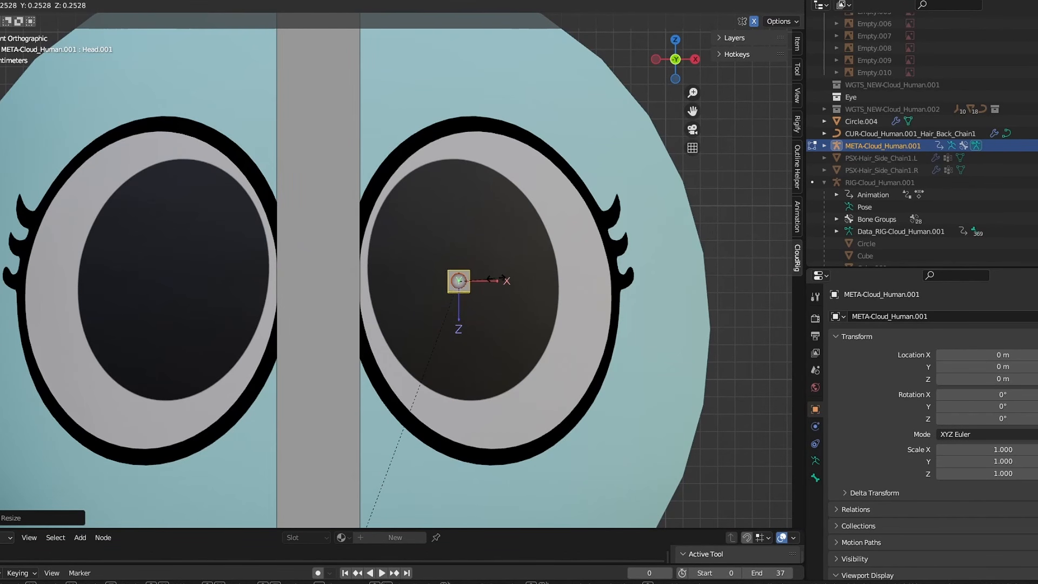
pyautogui.click(497, 282)
pyautogui.press('g')
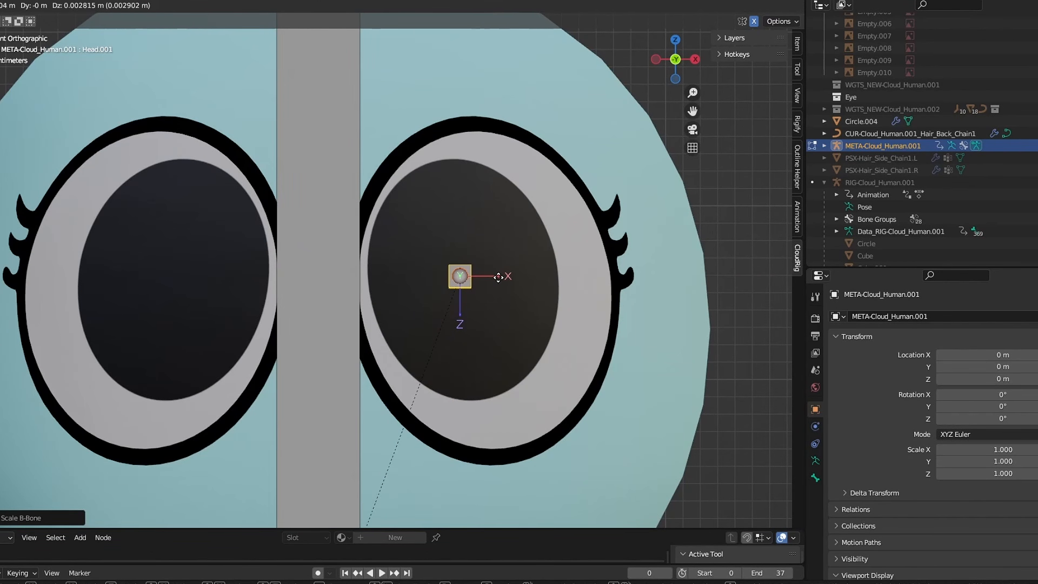
pyautogui.click(498, 278)
pyautogui.moveTo(498, 277); pyautogui.dragTo(324, 293, button='middle')
pyautogui.press('g')
pyautogui.press('y')
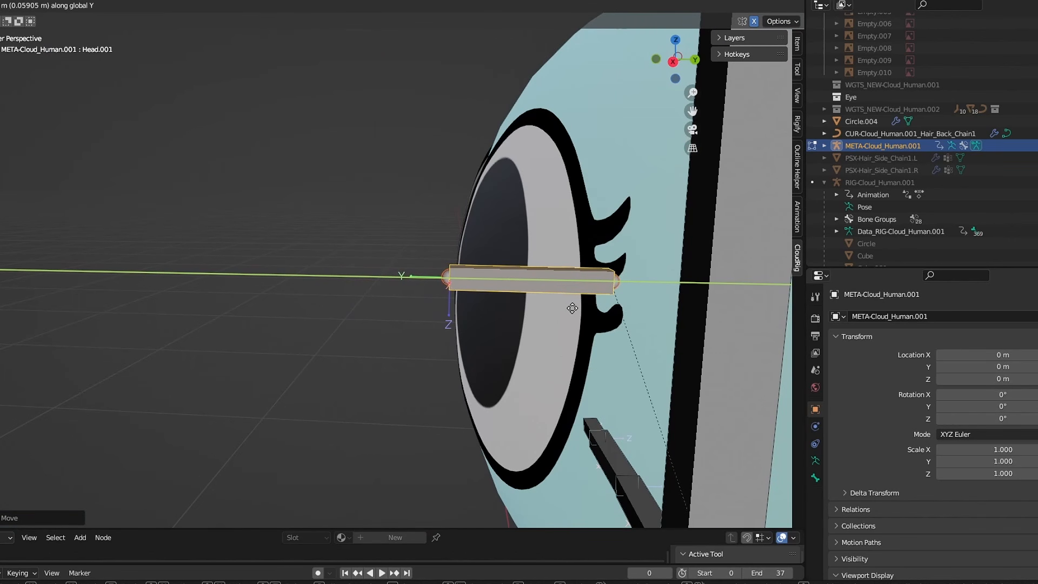
pyautogui.click(572, 308)
# - Reduce the B-Bone thickness of the horizontal eye bone slightly further
pyautogui.moveTo(572, 308); pyautogui.dragTo(595, 323, button='middle')
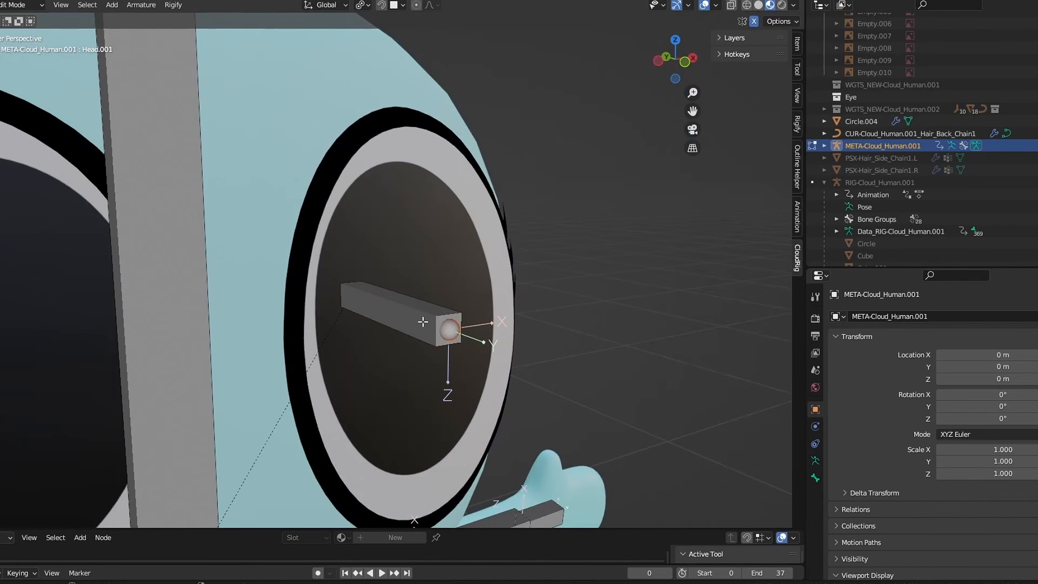
pyautogui.click(423, 322)
pyautogui.hotkey('ctrl', 'alt', 's')
pyautogui.click(472, 320)
# - Extrude a bone about 0.05 m straight up along Z from the eye bone's front tip and rename it RF.L
pyautogui.moveTo(483, 307); pyautogui.dragTo(438, 353)
pyautogui.press('e')
pyautogui.press('z')
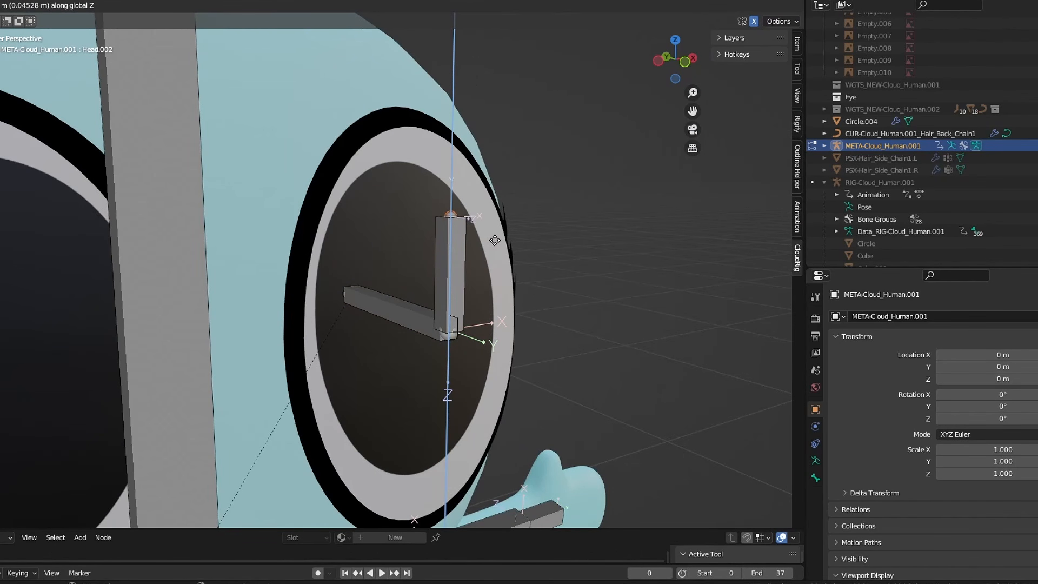
pyautogui.click(496, 233)
pyautogui.press('F2')
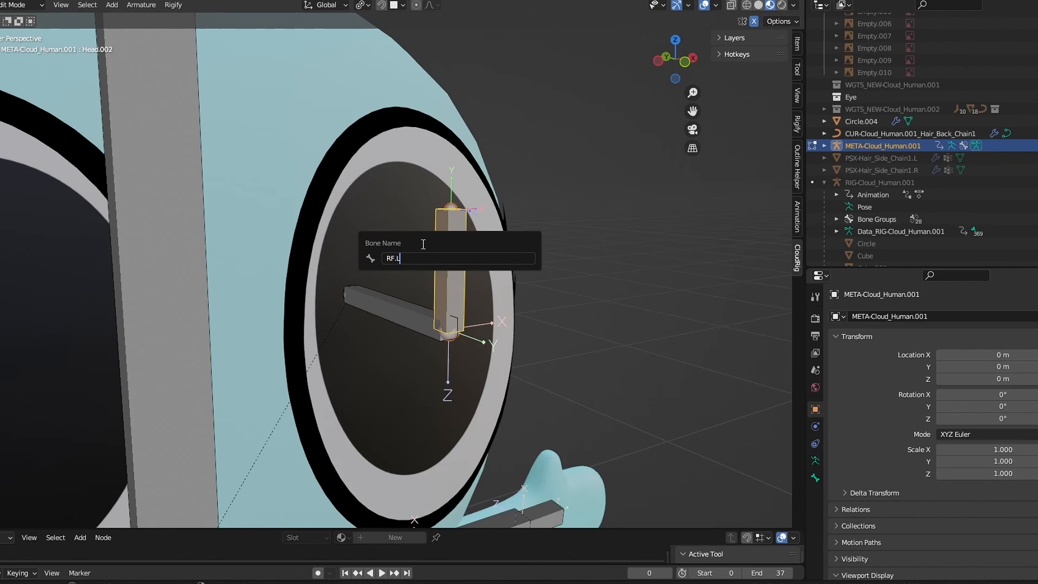
pyautogui.write('RF.L')
pyautogui.press('Return')
# - Duplicate RF.L in place and scale the copy to be shorter, with a thicker B-Bone display
pyautogui.press('s')
pyautogui.click(536, 233)
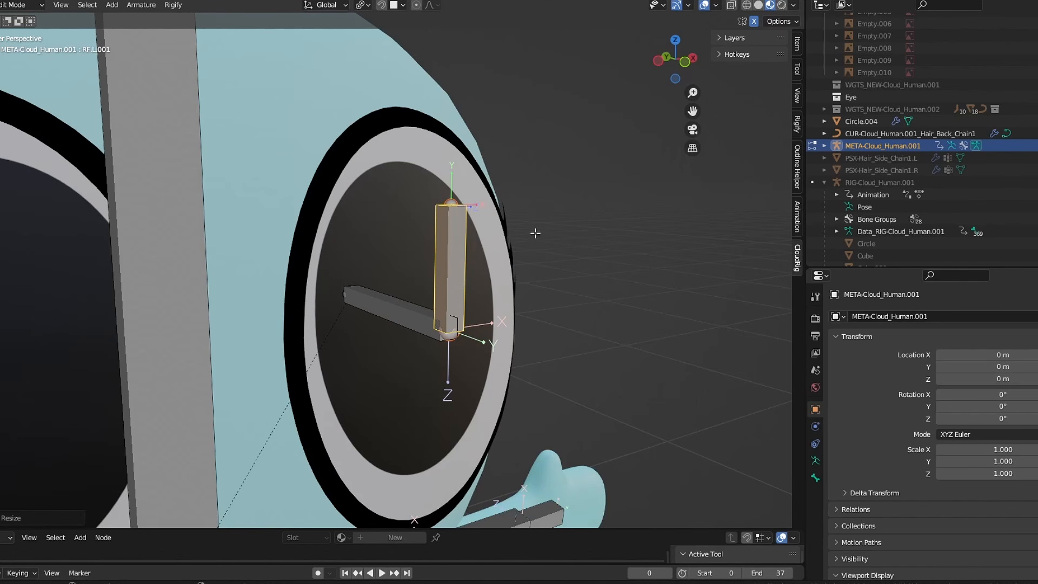
pyautogui.hotkey('shift', 'd')
pyautogui.rightClick(578, 206)
pyautogui.press('s')
pyautogui.click(549, 216)
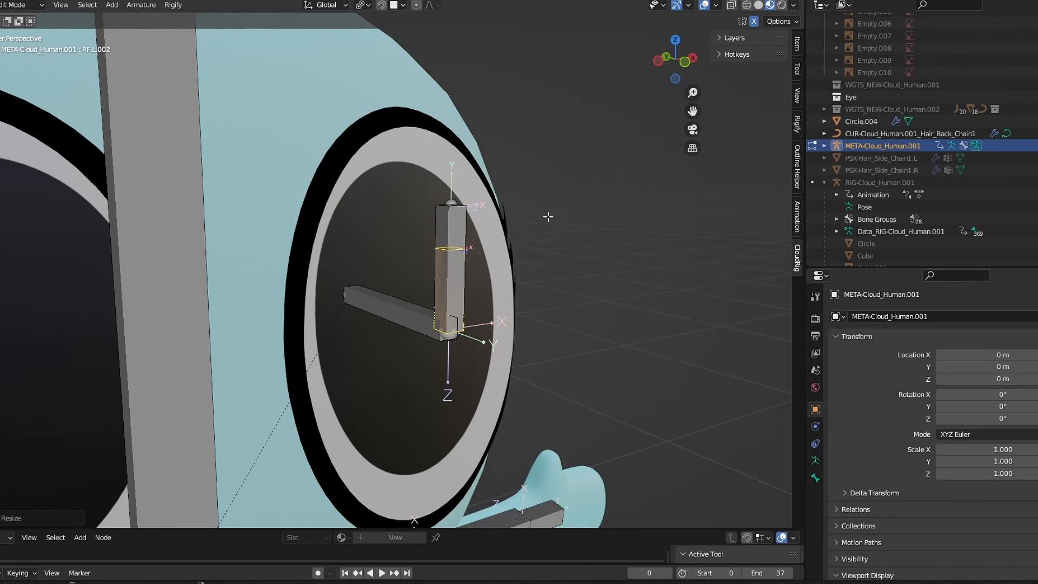
pyautogui.hotkey('ctrl', 'alt', 's')
pyautogui.click(633, 202)
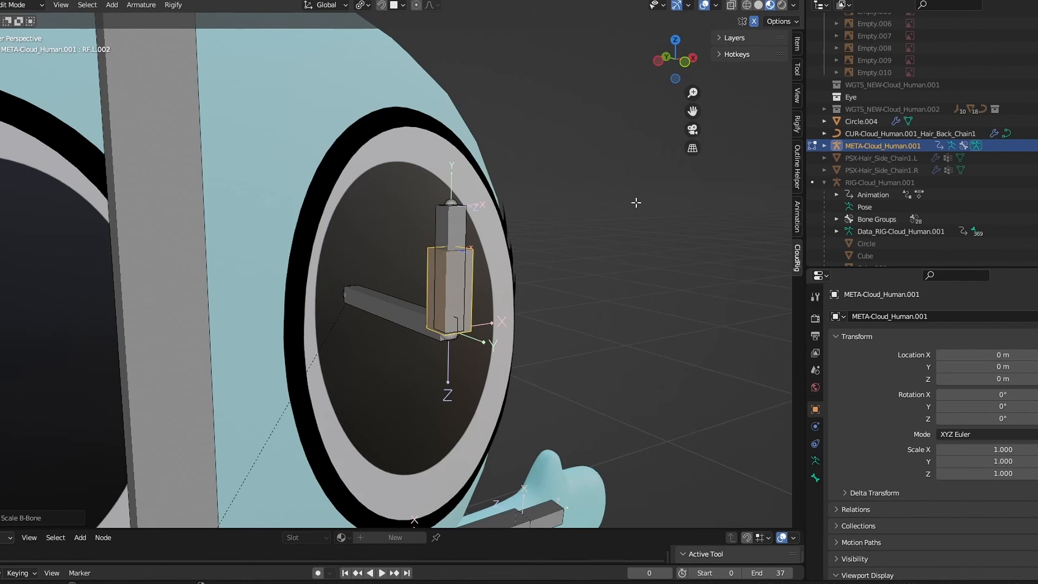
# - Rename the shorter, thicker copy of RF.L as Iris.L
pyautogui.scroll(2, 590, 221)
pyautogui.moveTo(590, 221); pyautogui.dragTo(598, 232, button='middle')
pyautogui.press('F2')
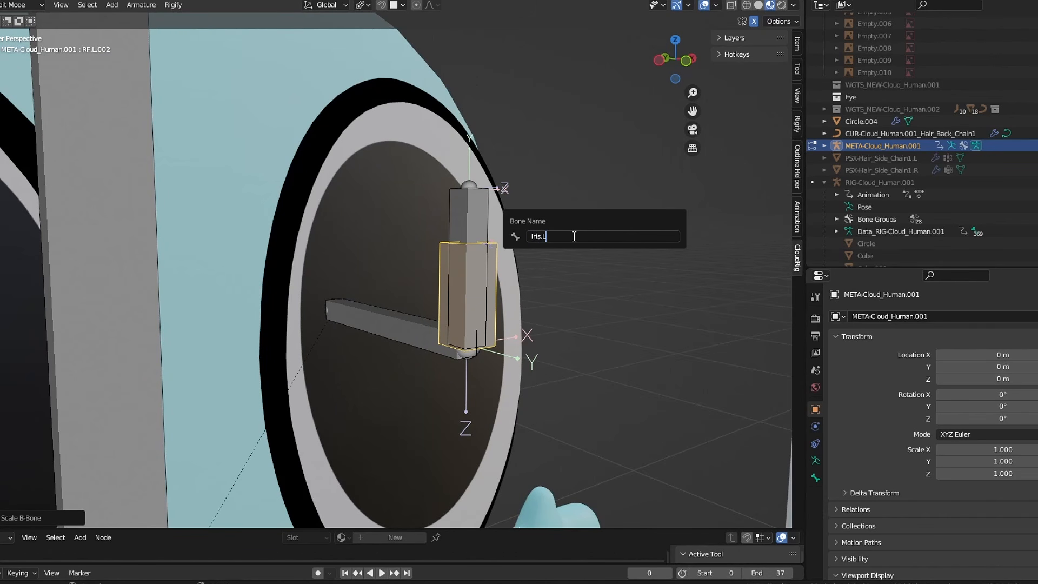
pyautogui.press('Return')
# - Duplicate Iris.L in place and make the copy shorter than Iris.L, with a wider B-Bone display
pyautogui.moveTo(568, 237); pyautogui.dragTo(523, 248, button='middle')
pyautogui.hotkey('shift', 'd')
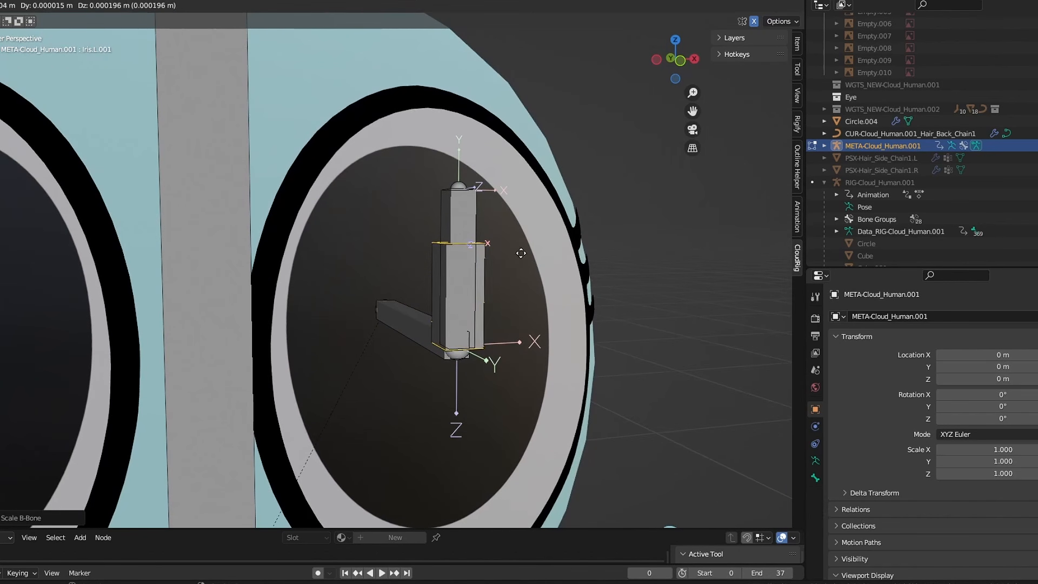
pyautogui.rightClick(524, 247)
pyautogui.press('s')
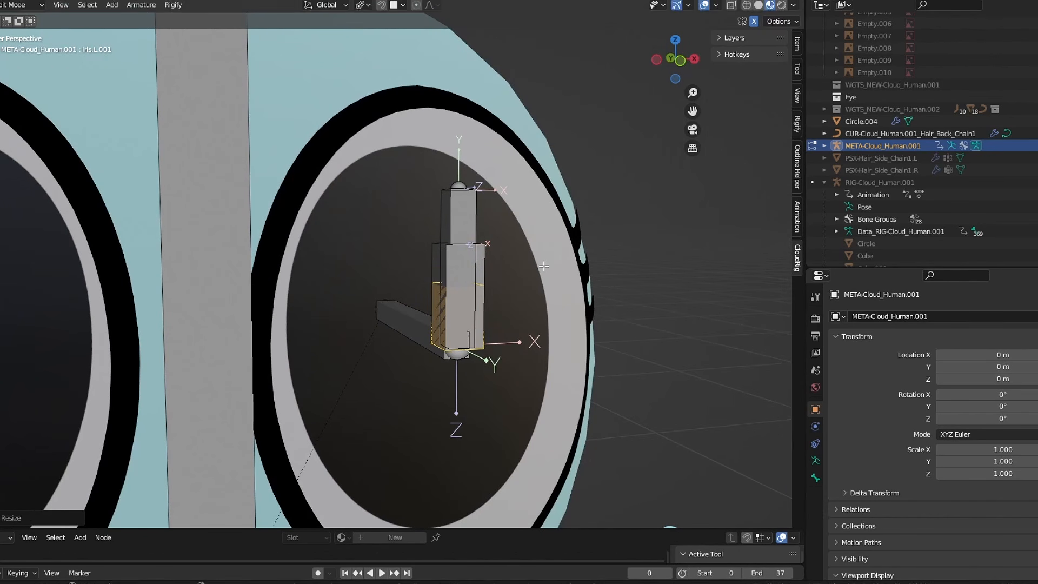
pyautogui.click(600, 257)
# - Rename the shortest, widest bone Eye_MCH.L and the horizontal bone through the eye Eye_Root.L
pyautogui.press('F2')
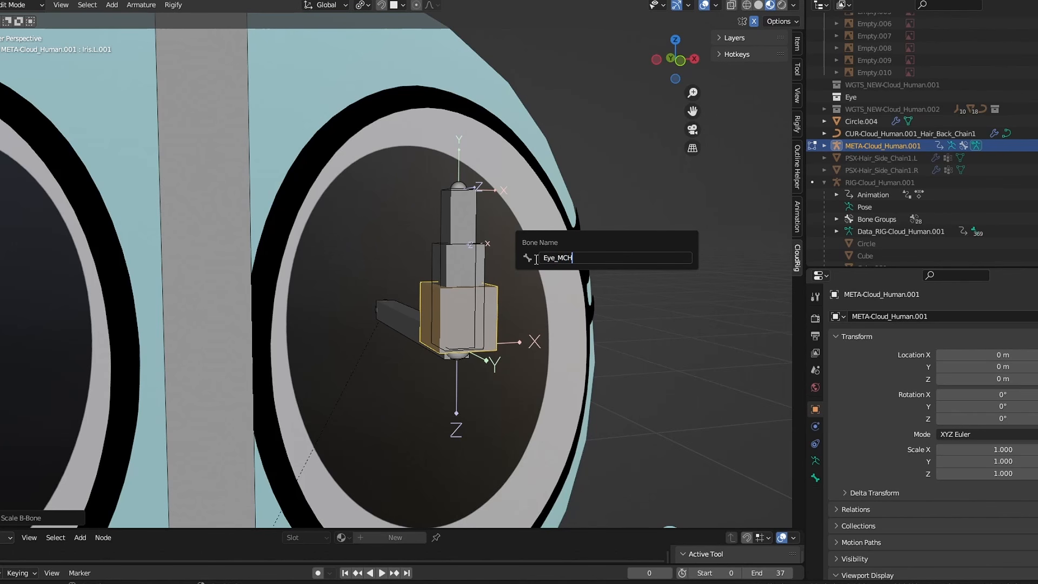
pyautogui.press('Return')
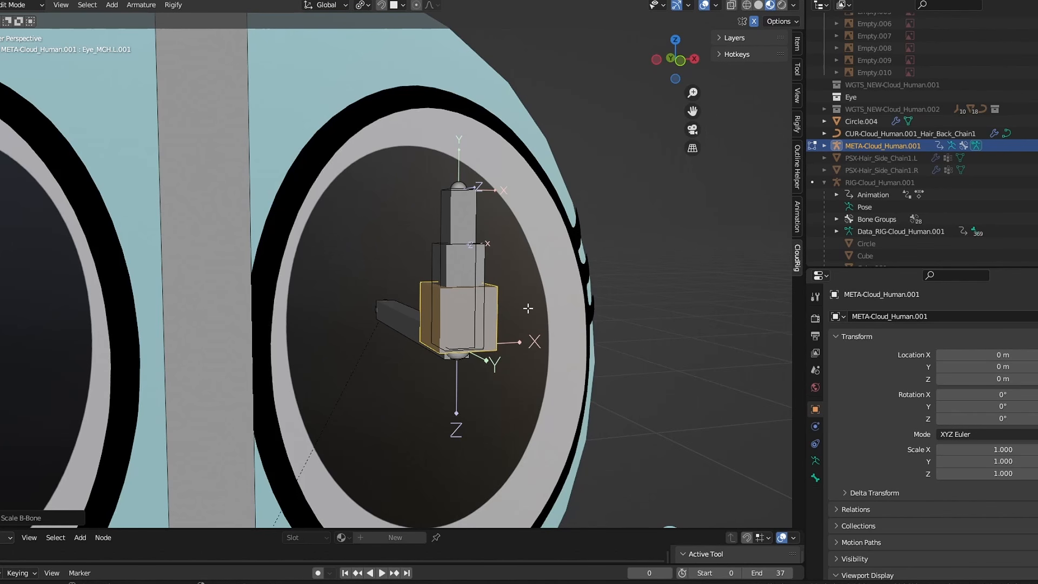
pyautogui.click(397, 318)
pyautogui.press('F2')
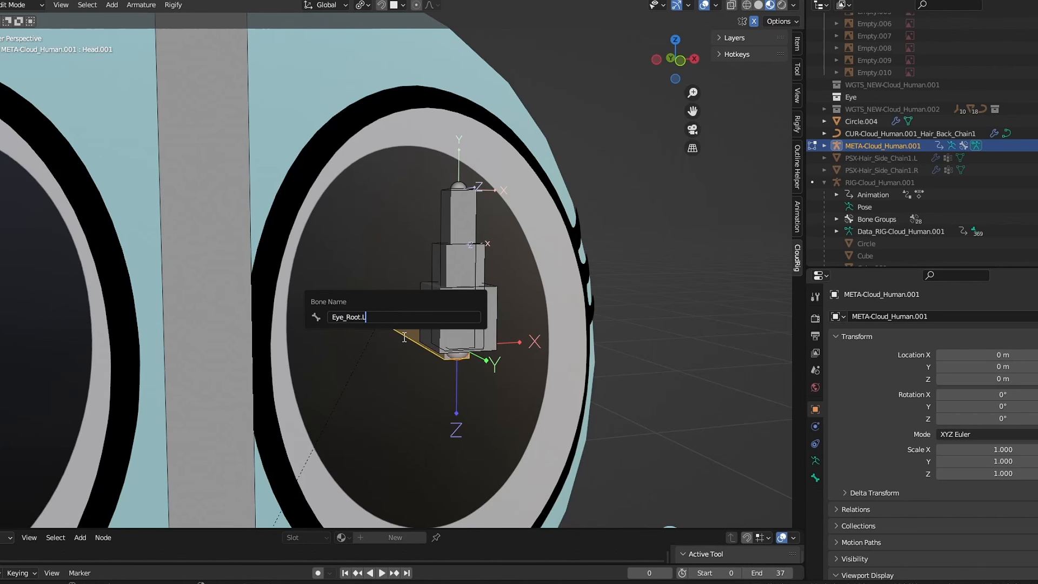
pyautogui.press('Return')
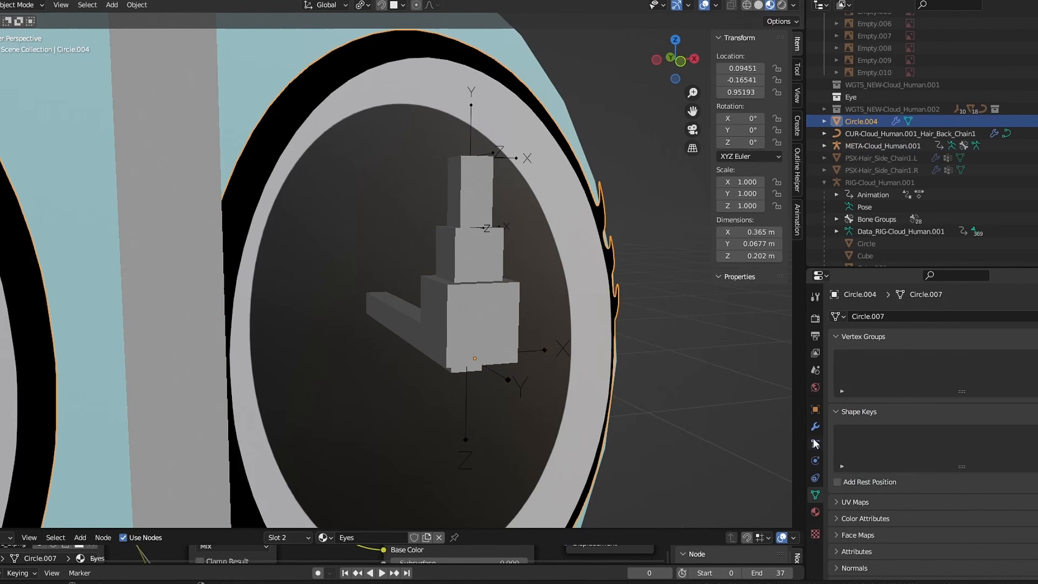
# - Set META-Cloud_Human.001 as both the From and To object of the eye mesh's UV Warp modifier
pyautogui.click(816, 427)
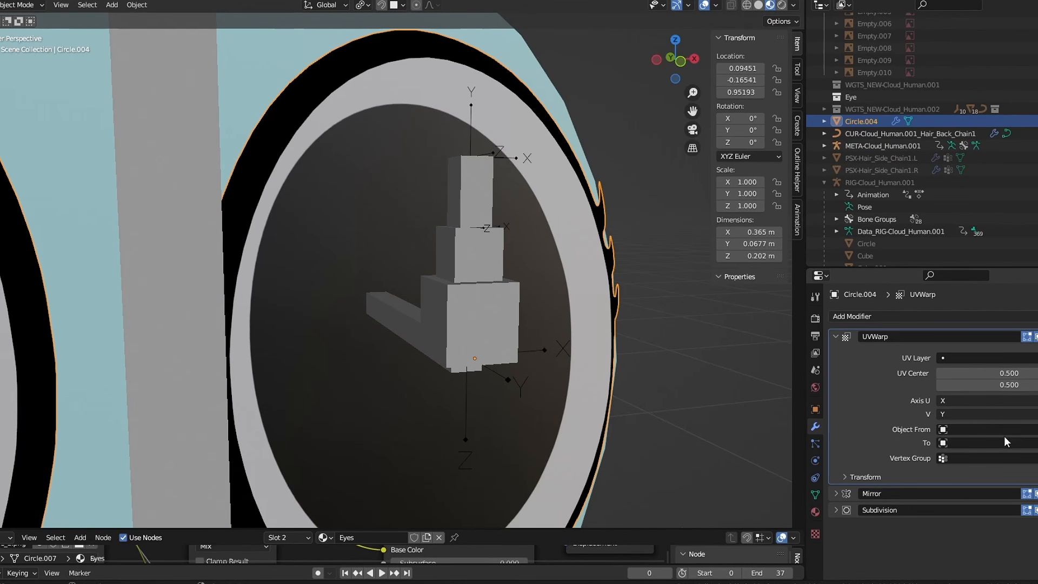
pyautogui.click(474, 266)
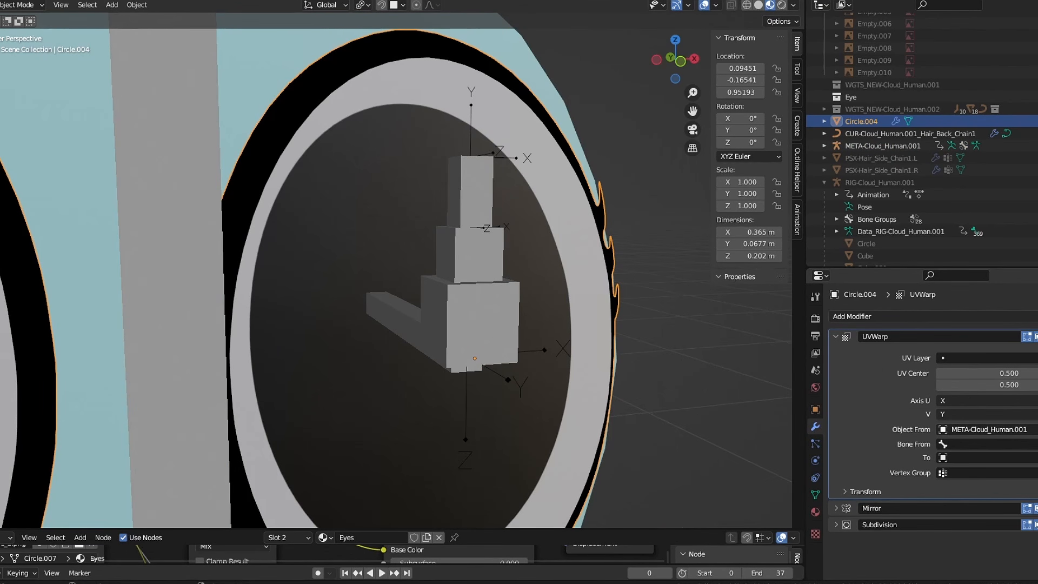
pyautogui.click(520, 289)
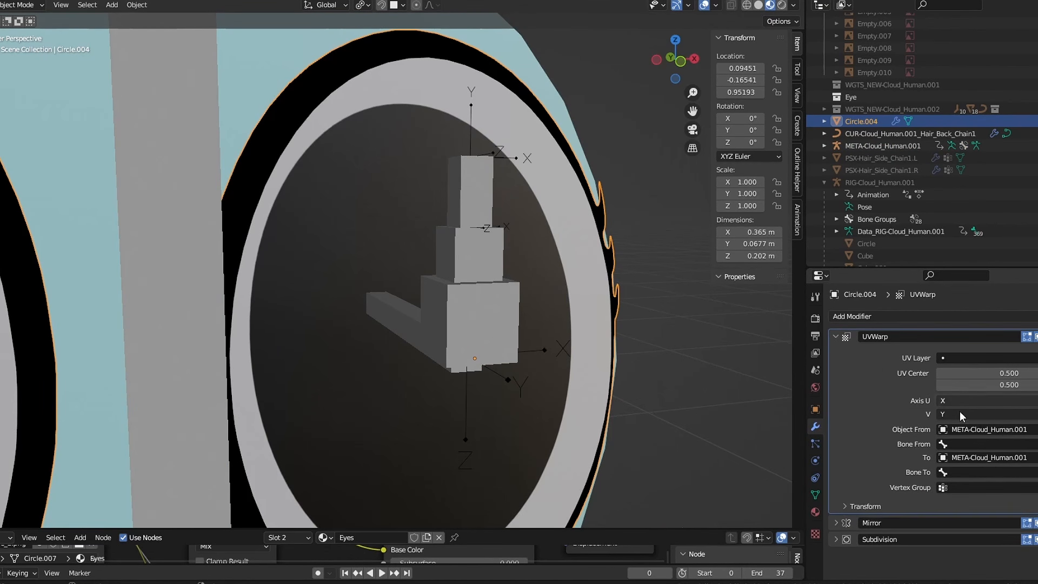
# - Set the UV Warp modifier's Bone From to RF.L and Bone To to Eye_MCH.L
pyautogui.click(988, 446)
pyautogui.write('RF.L')
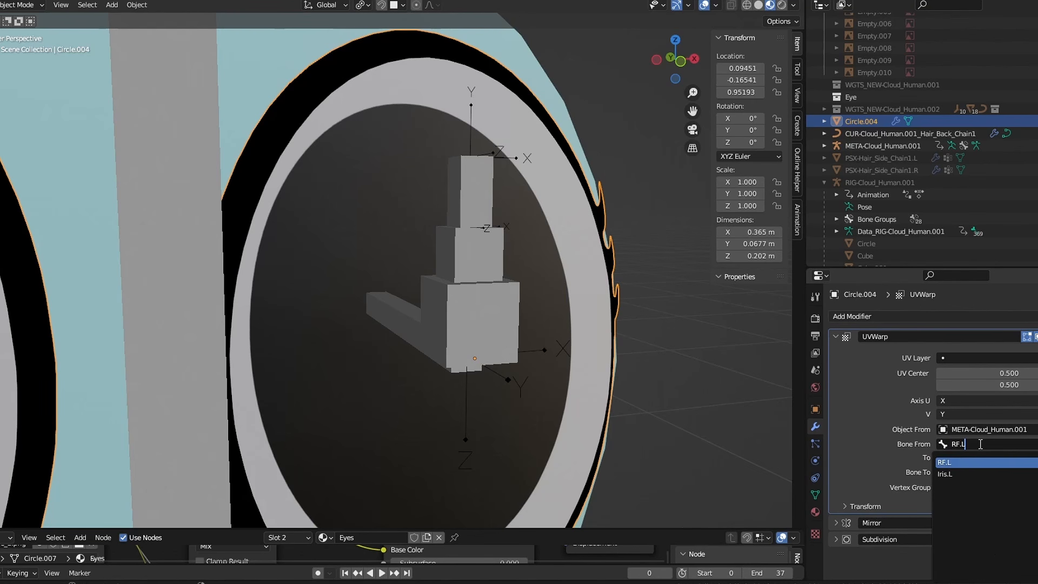
pyautogui.click(957, 463)
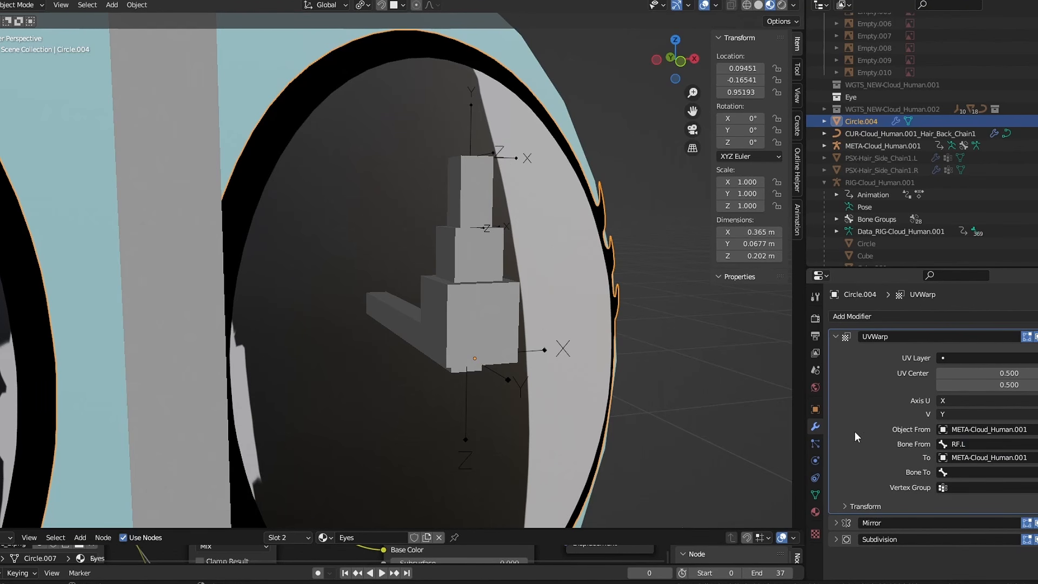
pyautogui.moveTo(495, 297); pyautogui.dragTo(621, 366, button='middle')
pyautogui.click(976, 472)
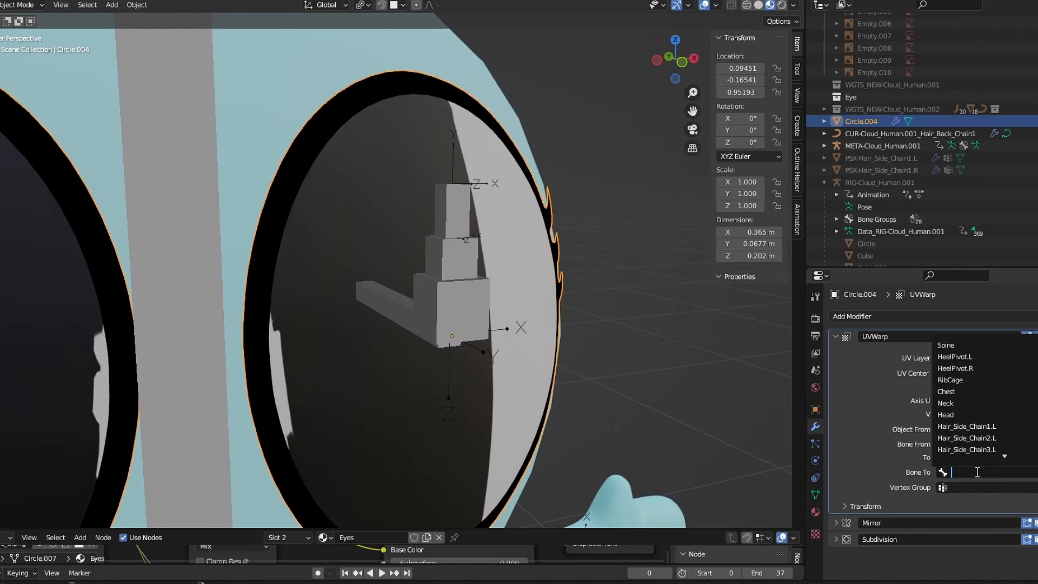
pyautogui.write('Eye')
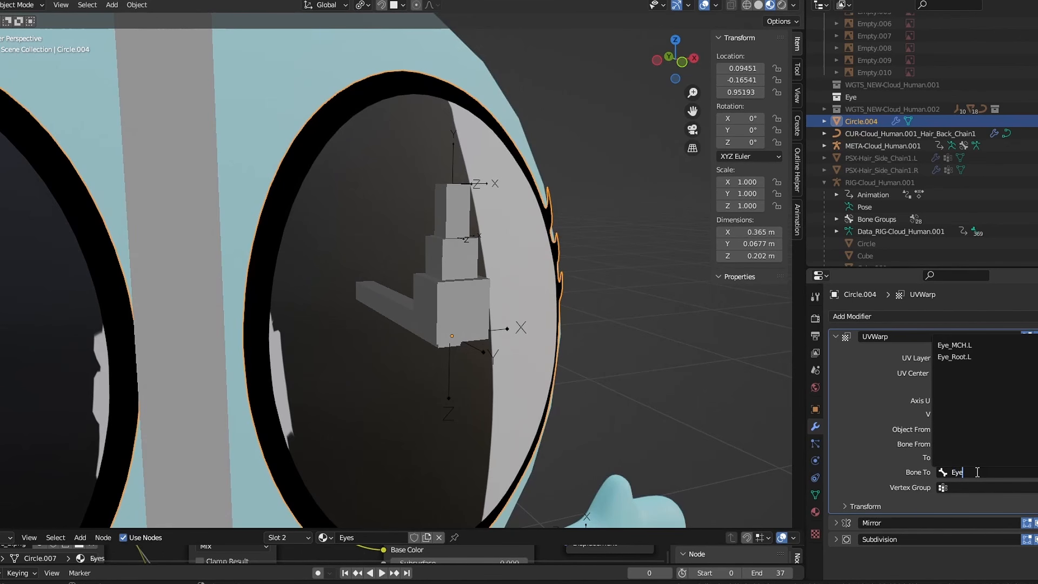
pyautogui.click(970, 345)
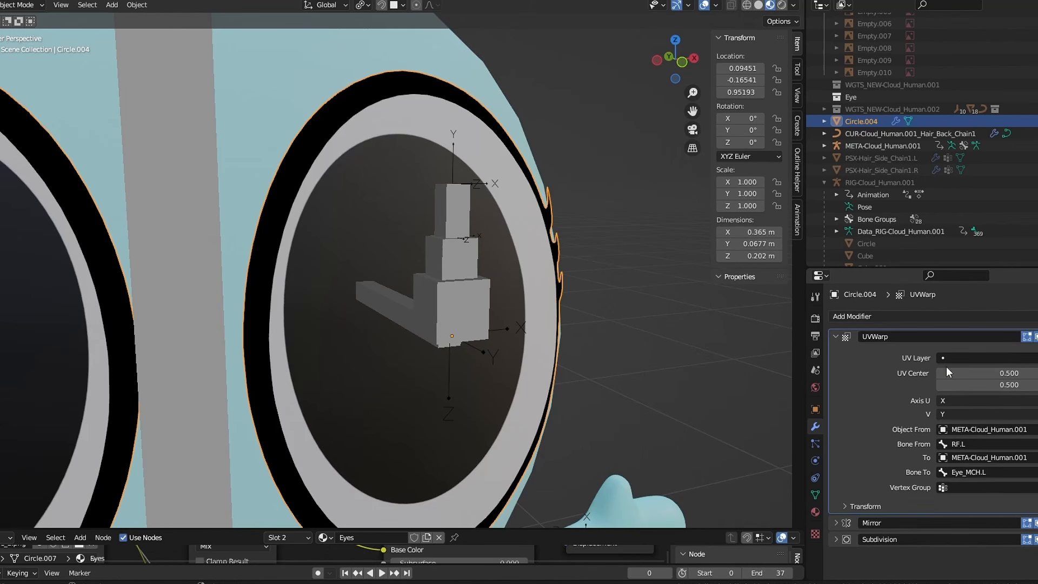
# - Test moving the Eye_MCH.L bone in Pose Mode to check how the pupil responds
pyautogui.click(457, 303)
pyautogui.moveTo(456, 301); pyautogui.dragTo(446, 306, button='middle')
pyautogui.hotkey('ctrl', 'Tab')
pyautogui.click(414, 281)
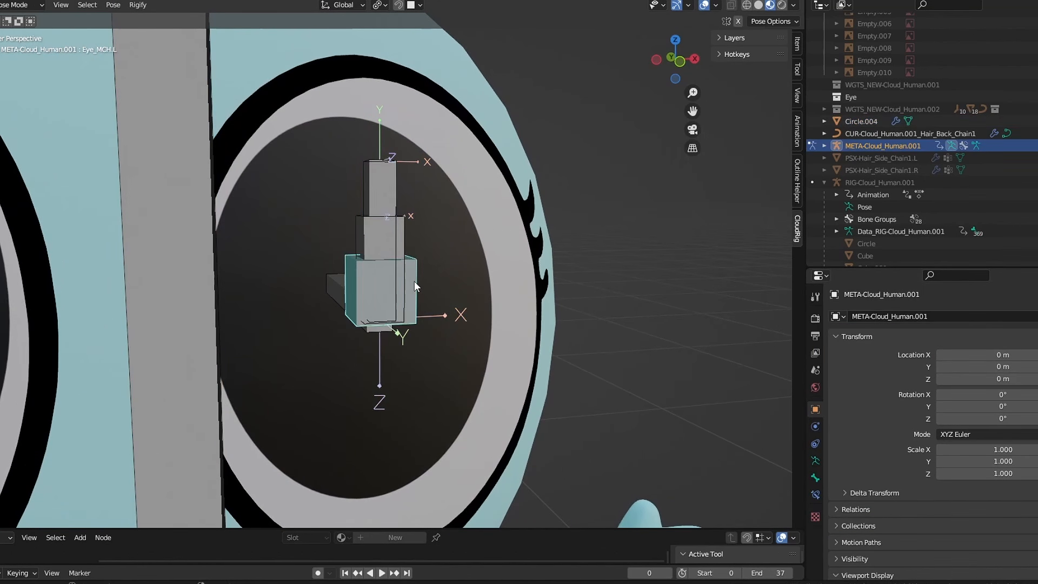
pyautogui.press('g')
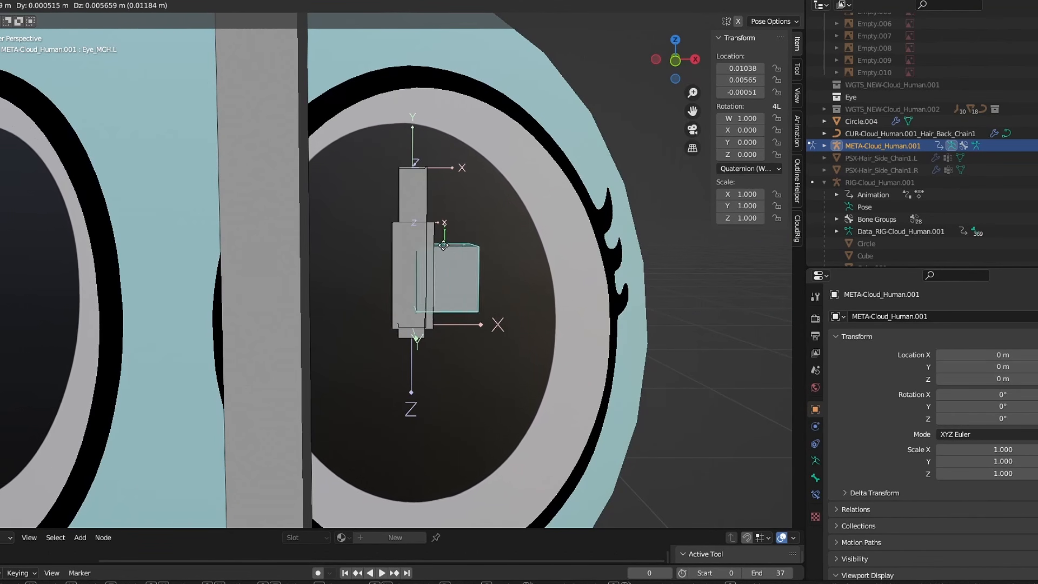
pyautogui.moveTo(476, 206); pyautogui.dragTo(400, 279)
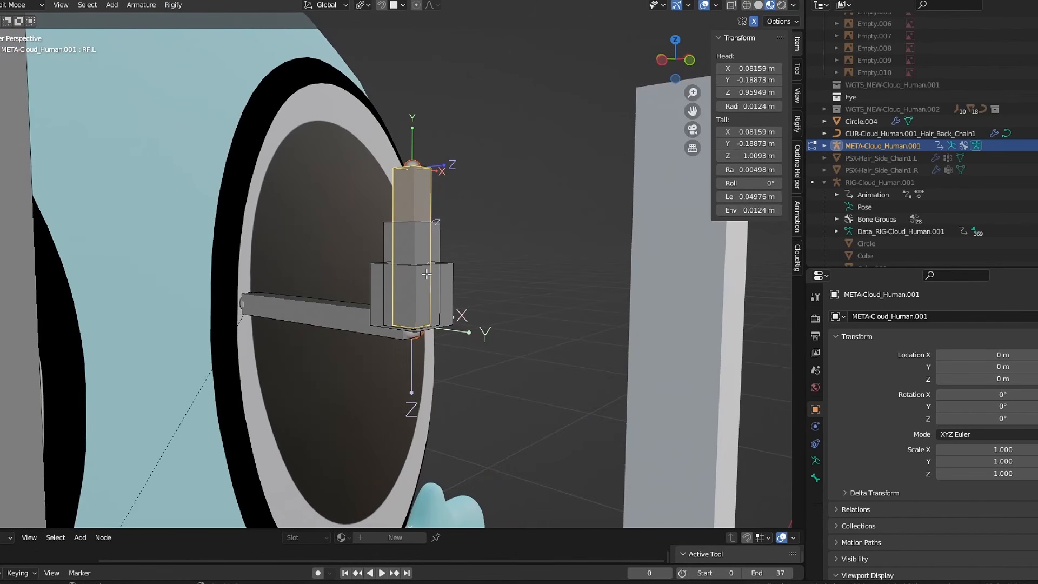
# - Clear the parent of the RF.L, Eye_MCH.L and Iris.L bones in Edit Mode
pyautogui.keyDown('shift'); pyautogui.click(435, 275); pyautogui.keyUp('shift')
pyautogui.keyDown('shift'); pyautogui.click(433, 248); pyautogui.keyUp('shift')
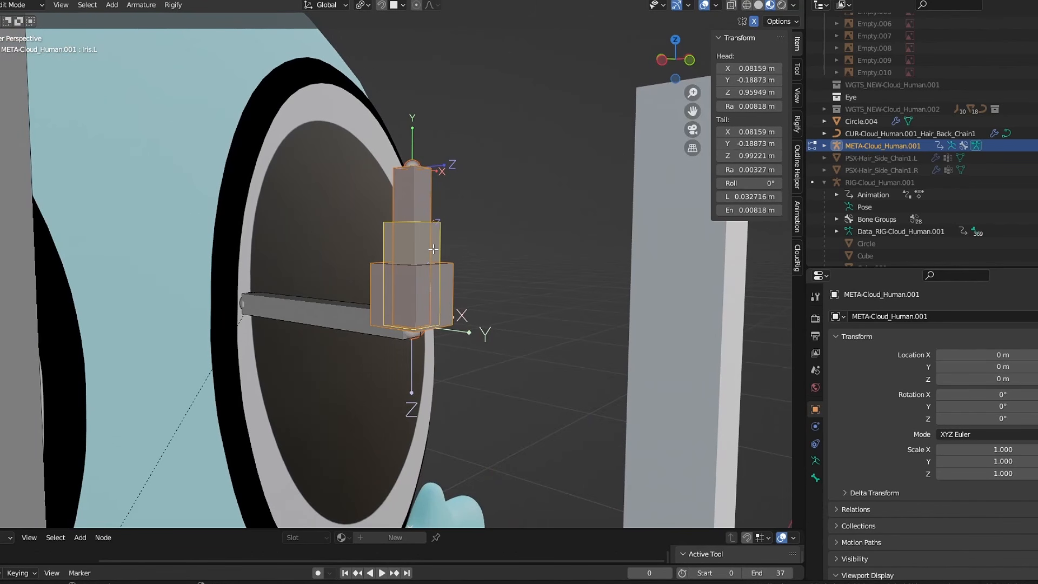
pyautogui.hotkey('alt', 'p')
pyautogui.click(419, 246)
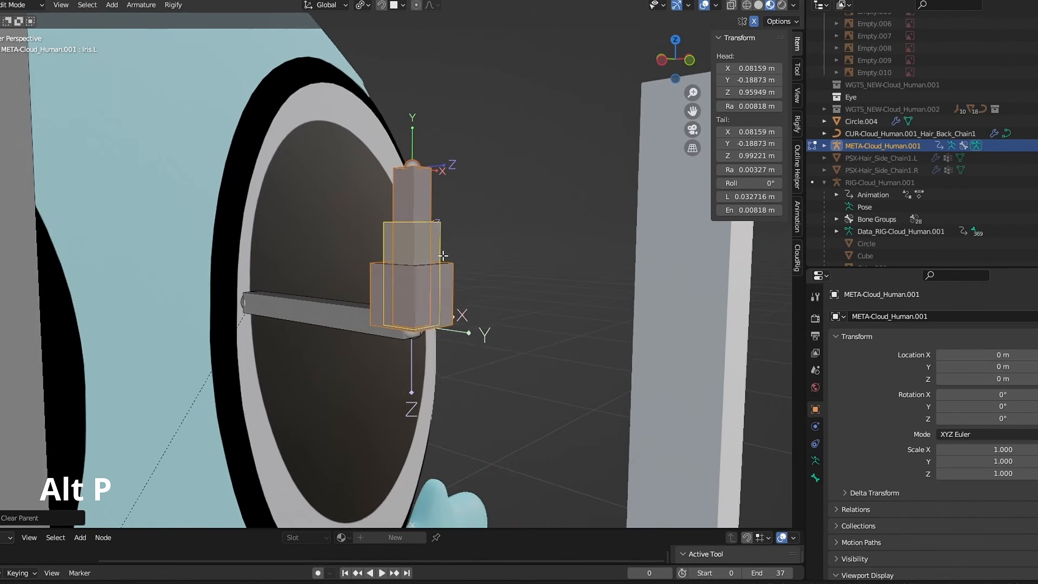
# - Parent the RF.L, Eye_MCH.L and Iris.L bones to the Eye_Root.L bone
pyautogui.keyDown('shift'); pyautogui.click(343, 304); pyautogui.keyUp('shift')
pyautogui.hotkey('ctrl', 'p')
pyautogui.click(338, 303)
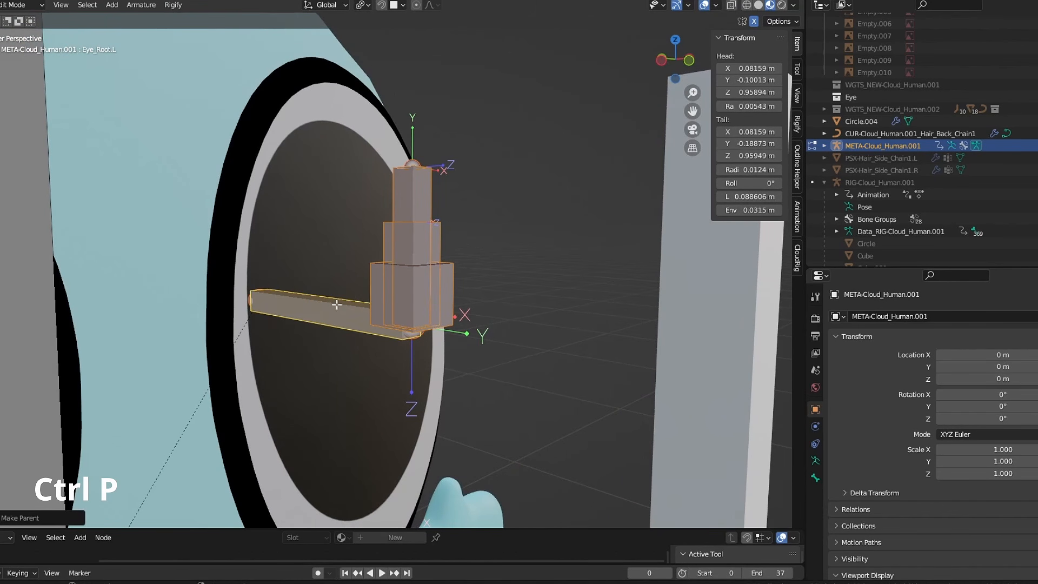
pyautogui.moveTo(338, 303); pyautogui.dragTo(319, 277, button='middle')
# - Test moving the Iris.L bone on its own in Pose Mode and restore its rest position
pyautogui.click(379, 196)
pyautogui.moveTo(380, 198); pyautogui.dragTo(426, 218, button='middle')
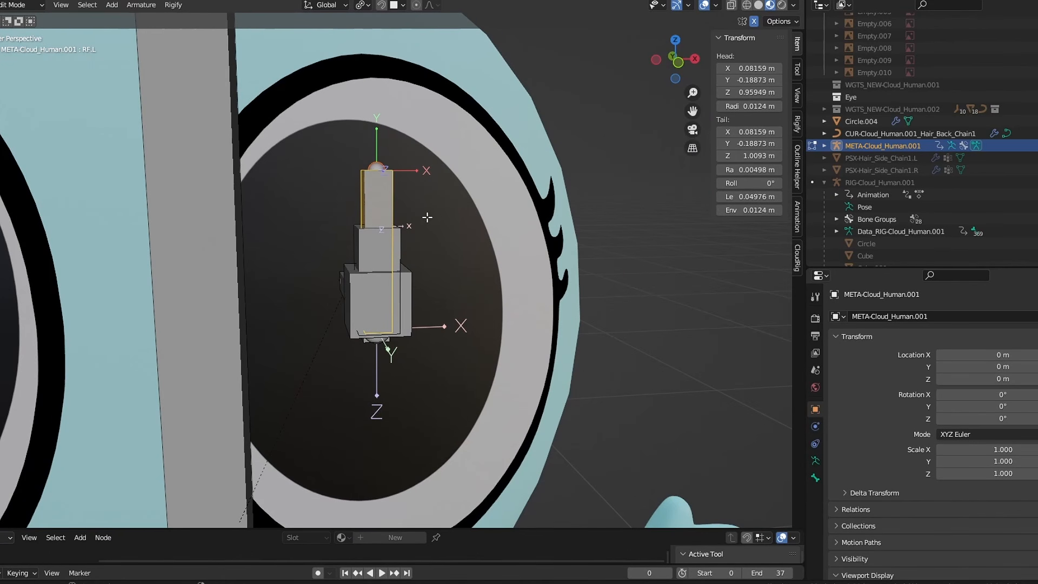
pyautogui.hotkey('ctrl', 'Tab')
pyautogui.click(433, 276)
pyautogui.press('g')
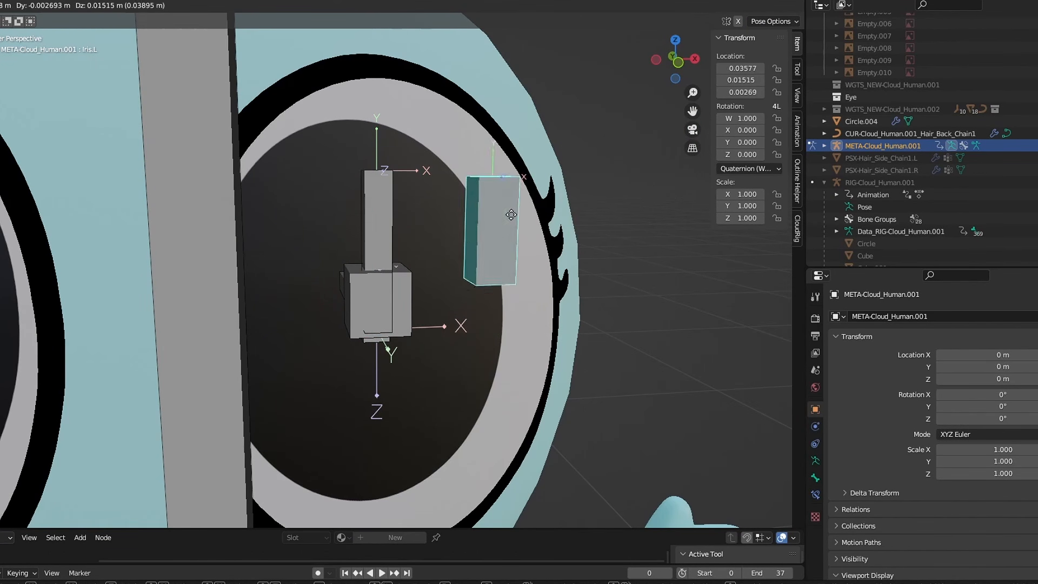
pyautogui.press('Escape')
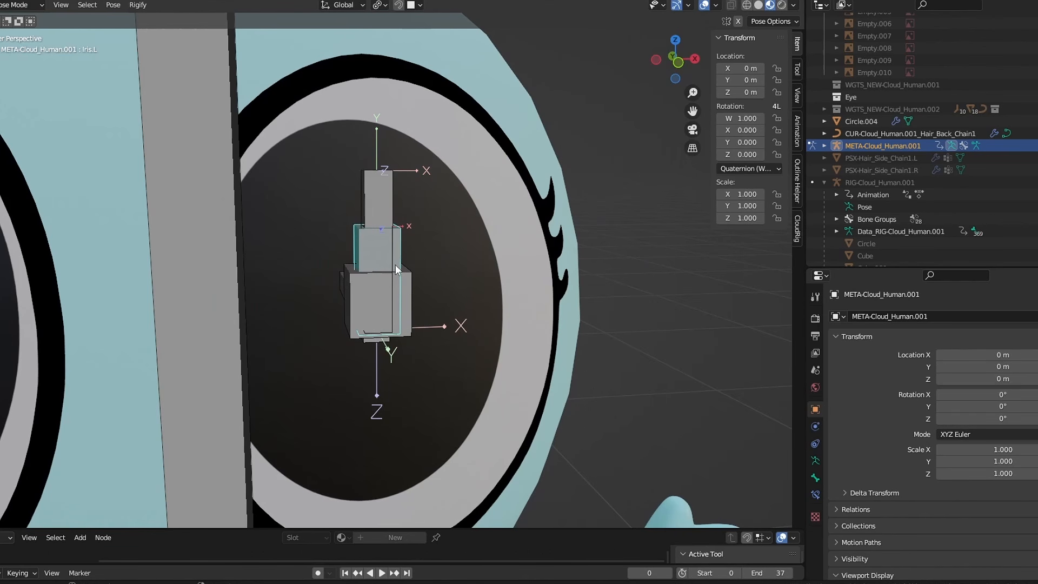
pyautogui.press('g')
pyautogui.click(426, 258)
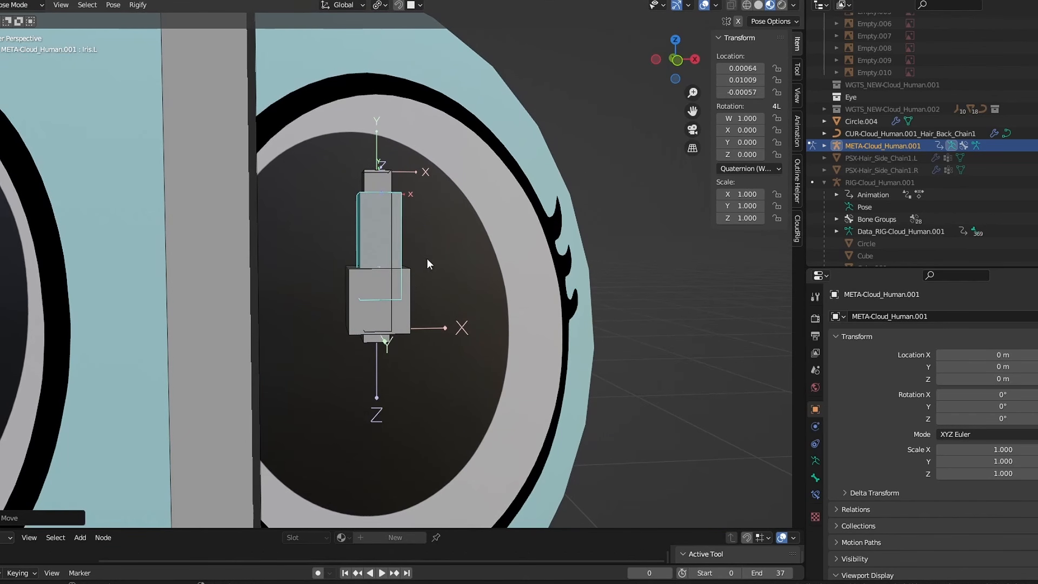
pyautogui.hotkey('ctrl', 'z')
pyautogui.click(407, 280)
pyautogui.press('g')
pyautogui.press('Escape')
# - Add a driver to the Eye_MCH.L bone's X location with META-Cloud_Human.001 as its variable's object
pyautogui.click(385, 195)
pyautogui.moveTo(414, 198); pyautogui.dragTo(443, 271, button='middle')
pyautogui.click(465, 293)
pyautogui.scroll(3, 468, 293)
pyautogui.press('F2')
pyautogui.press('Escape')
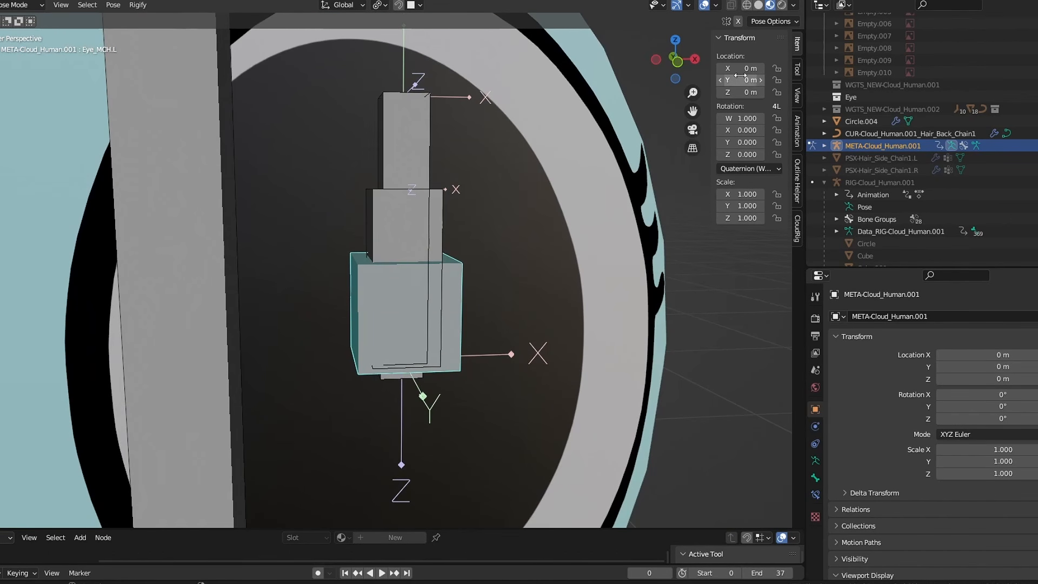
pyautogui.rightClick(736, 67)
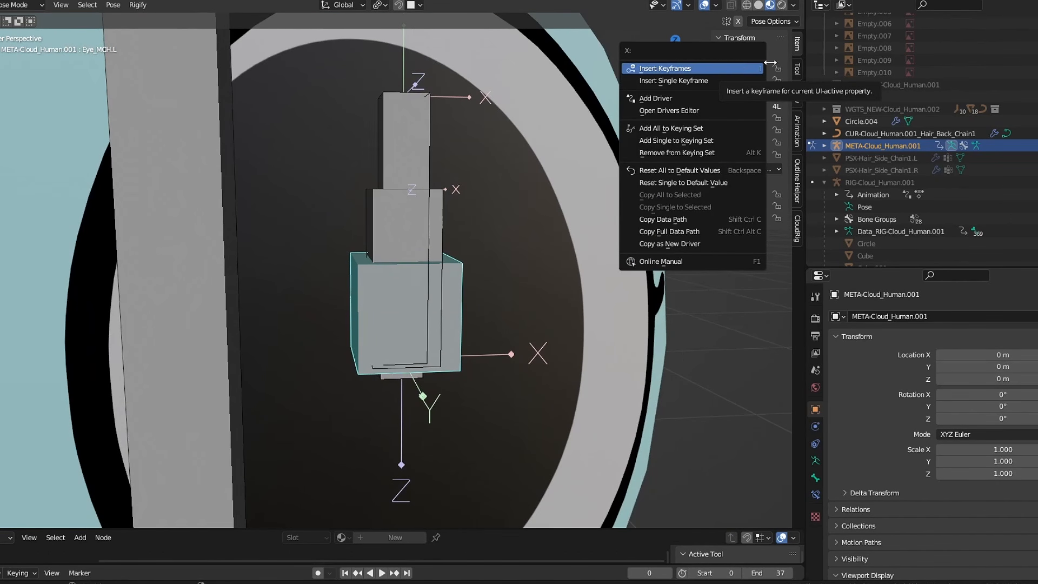
pyautogui.click(678, 98)
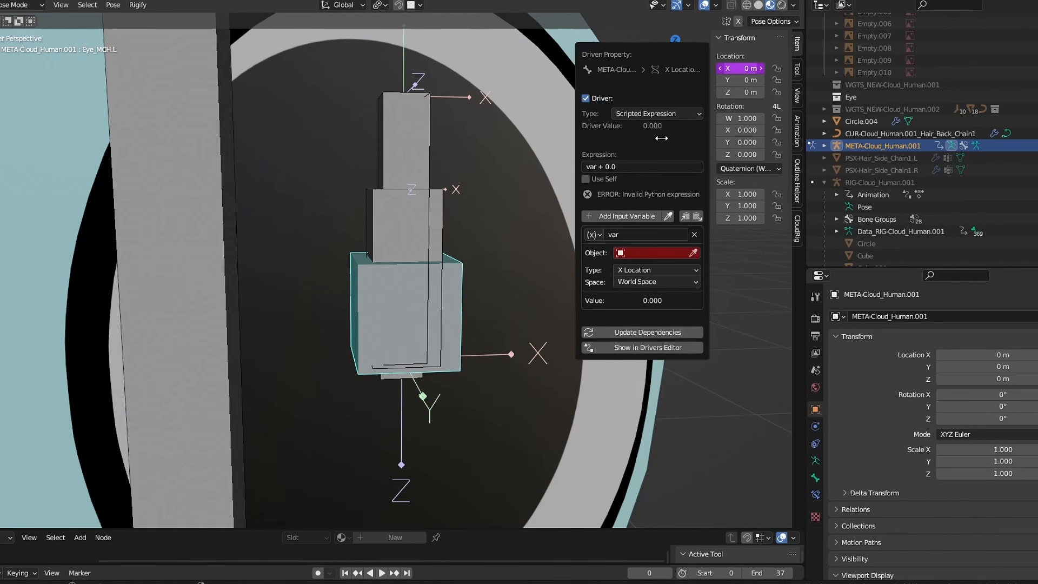
pyautogui.click(690, 255)
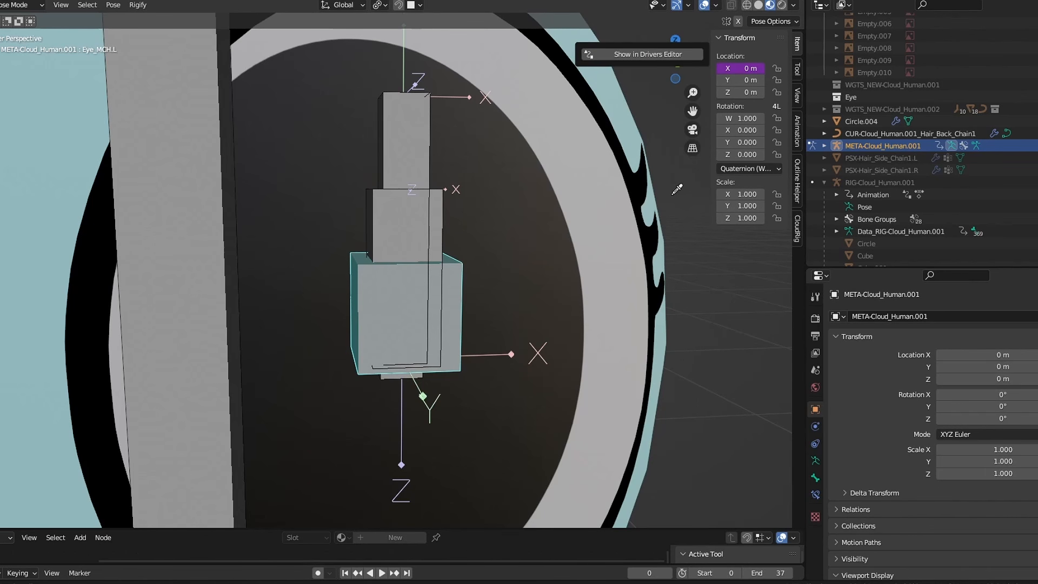
pyautogui.click(430, 264)
# - Make the Eye_MCH.L X location driver read the Iris.L bone in Local Space with the expression var * 7
pyautogui.rightClick(738, 69)
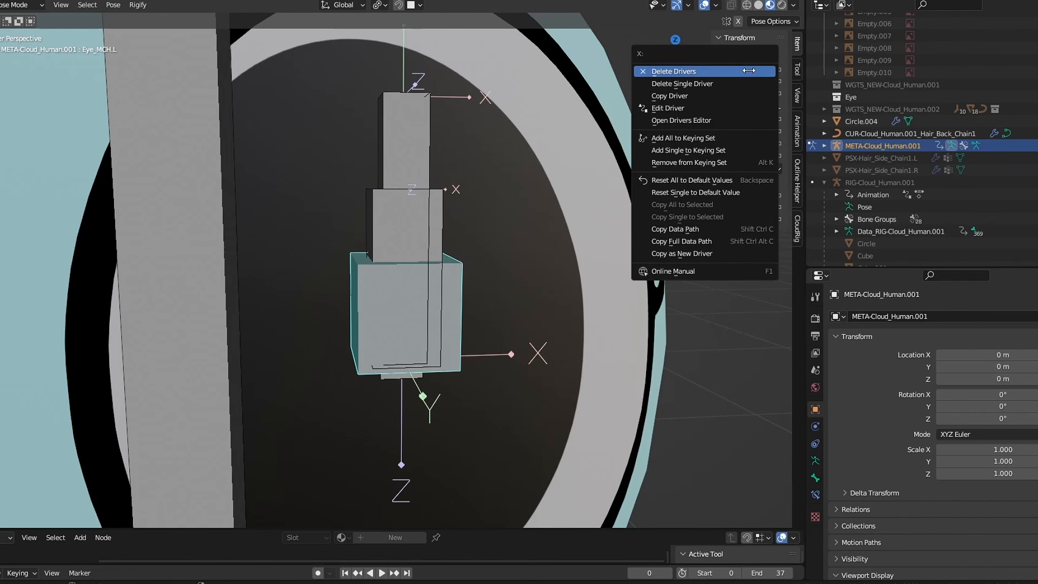
pyautogui.click(678, 108)
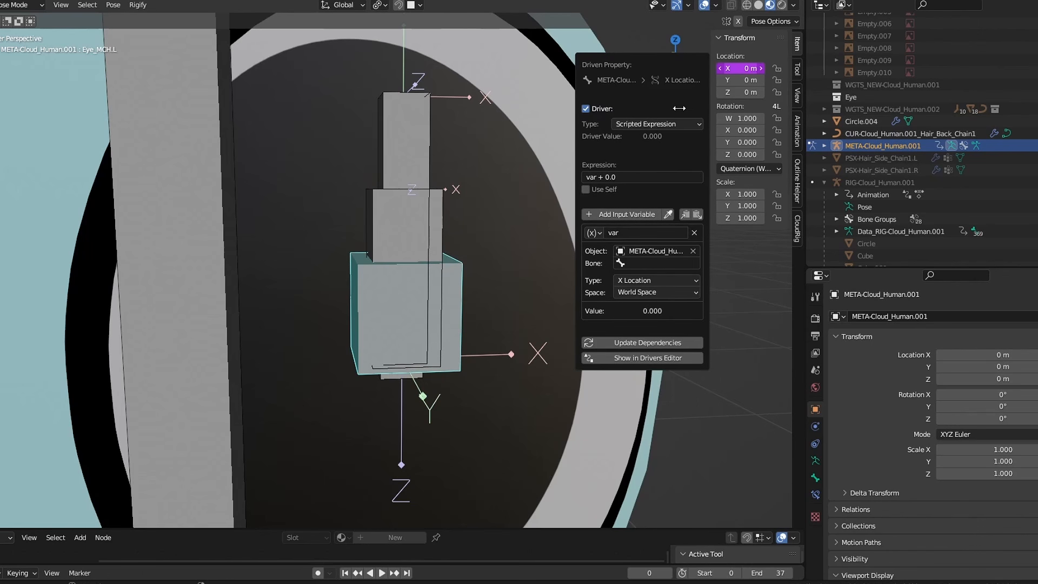
pyautogui.click(643, 263)
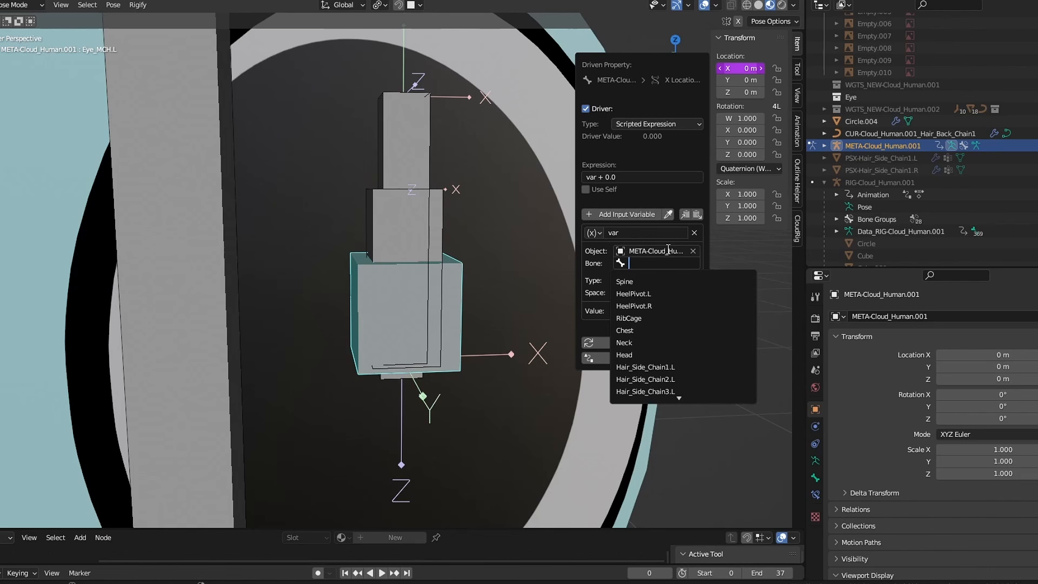
pyautogui.write('i')
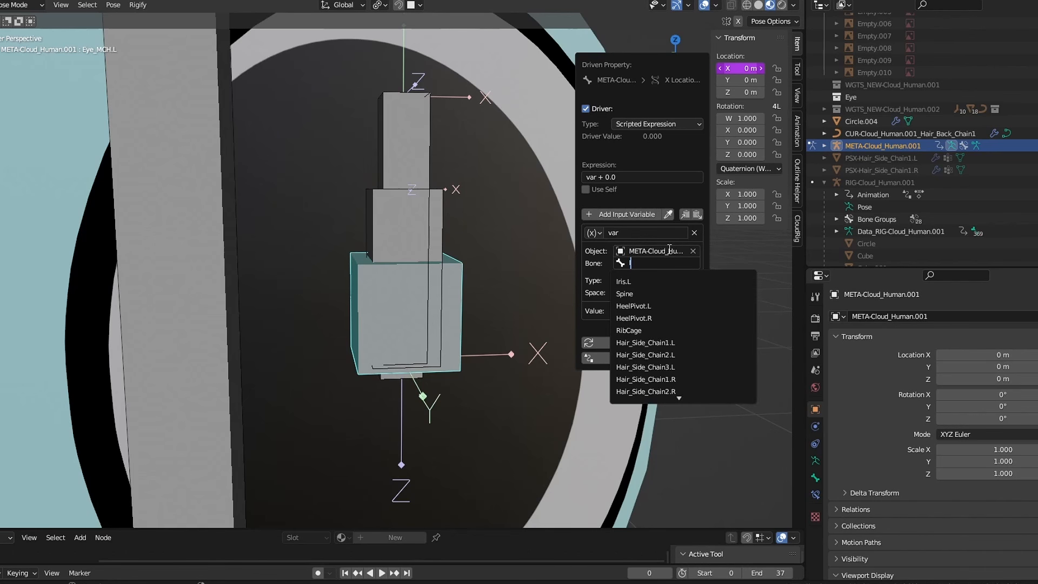
pyautogui.click(638, 281)
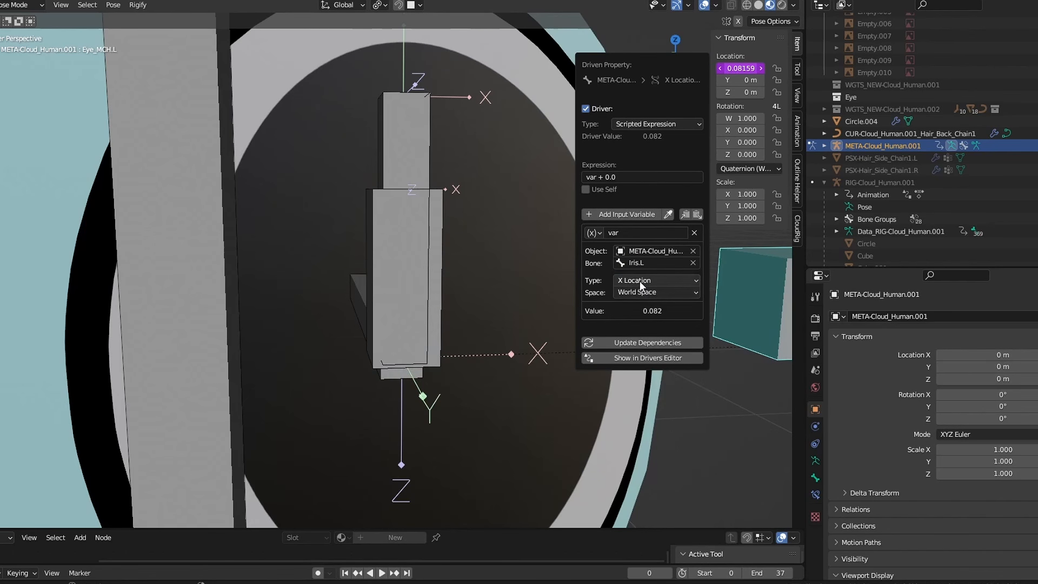
pyautogui.click(642, 291)
pyautogui.click(642, 332)
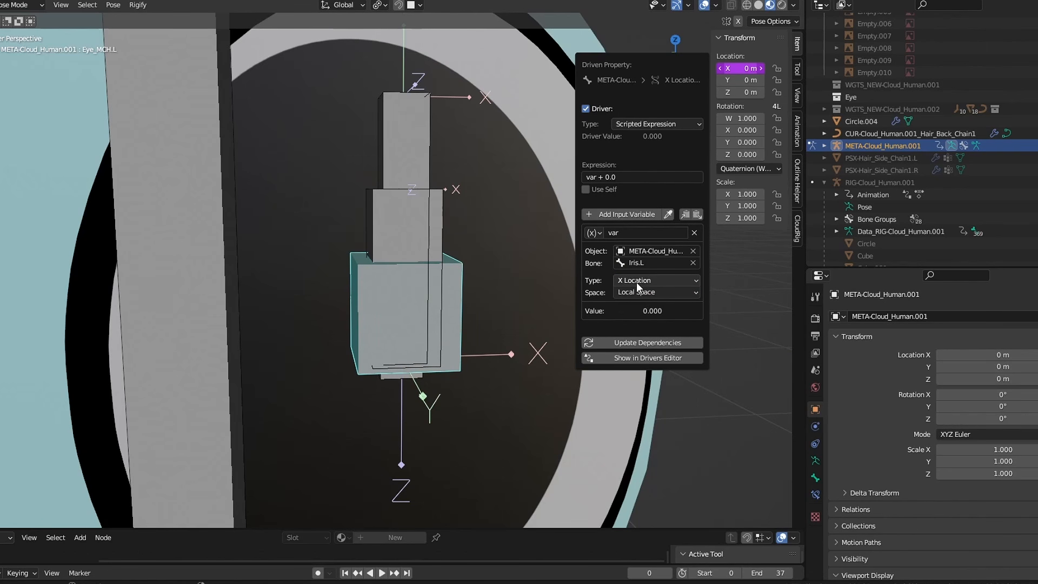
pyautogui.click(622, 174)
pyautogui.press('Return')
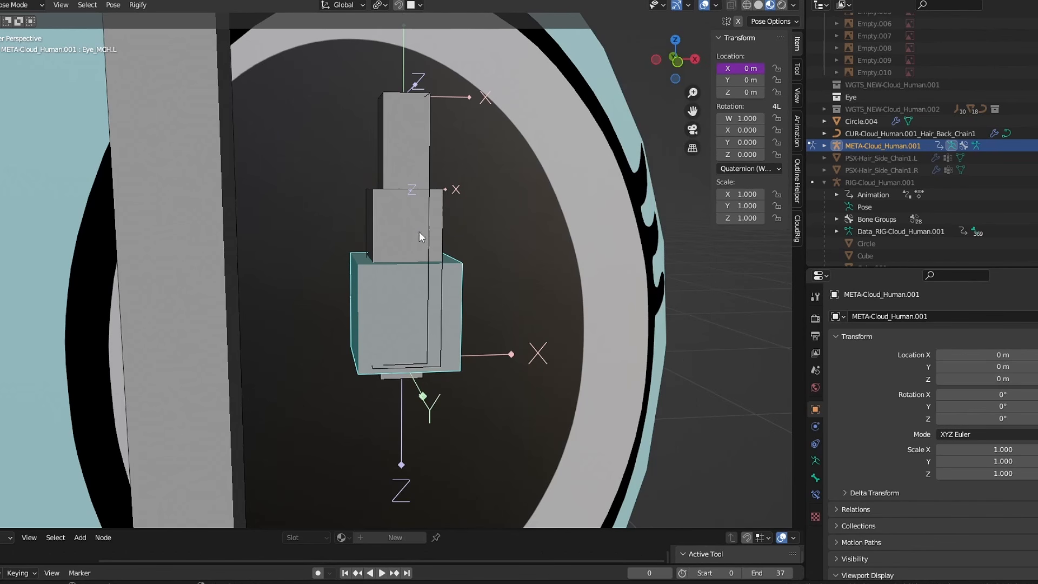
# - Test moving the Iris.L bone in front view to check how far the driver shifts the pupil
pyautogui.click(419, 231)
pyautogui.scroll(-5, 407, 218)
pyautogui.press('KP_1')
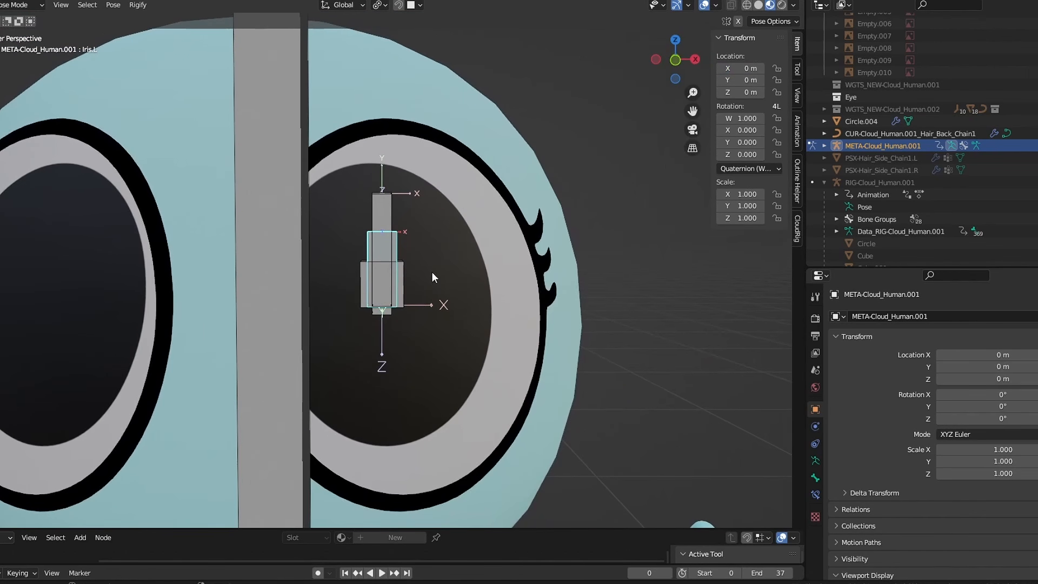
pyautogui.scroll(4, 465, 225)
pyautogui.press('g')
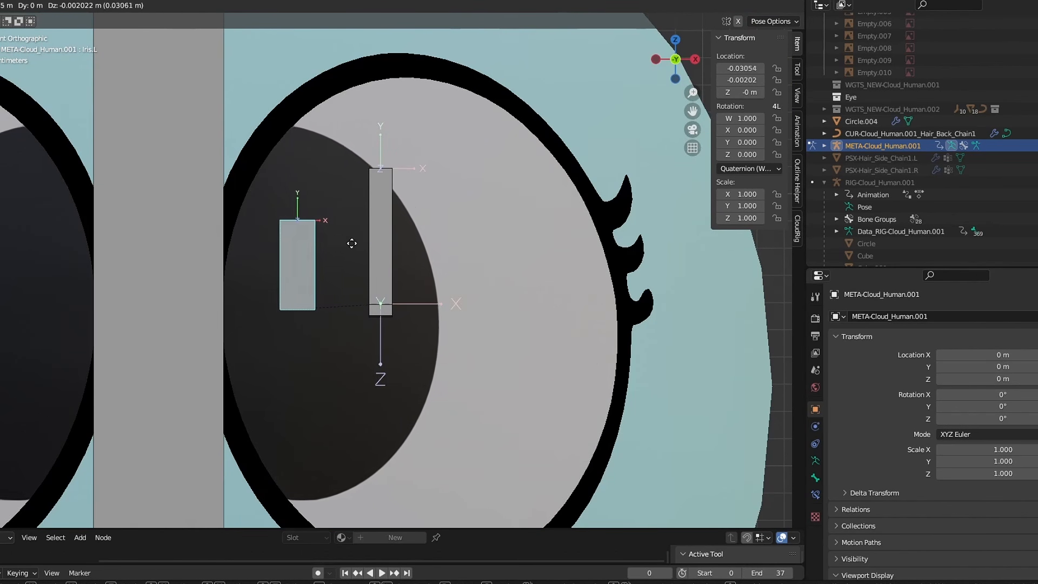
# - Change the Eye_MCH.L X location driver's expression to var * 5
pyautogui.click(58, 266)
pyautogui.rightClick(745, 69)
pyautogui.click(745, 68)
pyautogui.click(692, 138)
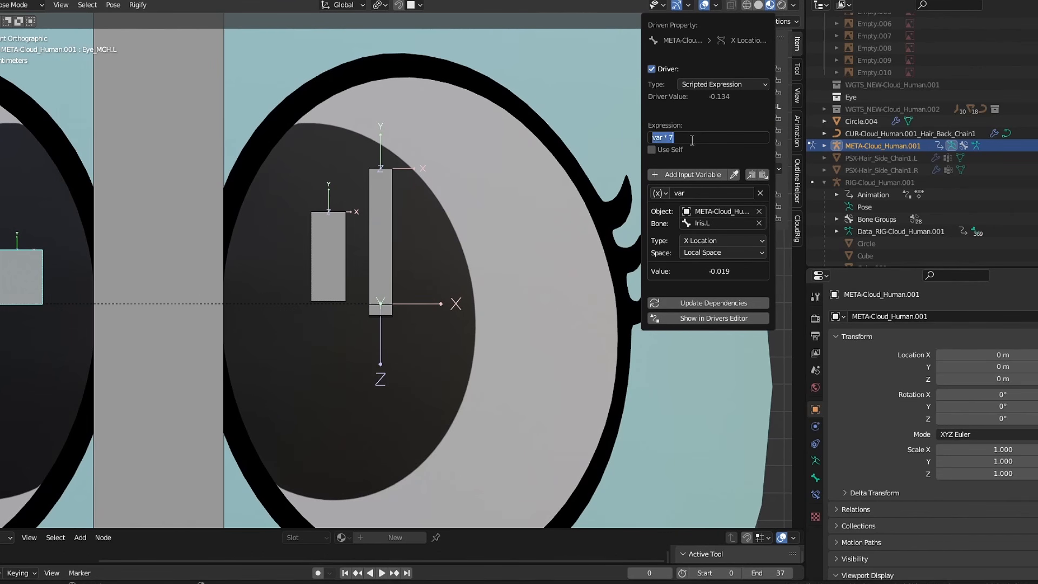
pyautogui.write('5')
pyautogui.press('Return')
# - Test moving the Iris.L bone sideways to compare its travel with the pupil's, then cancel the move
pyautogui.click(337, 239)
pyautogui.press('g')
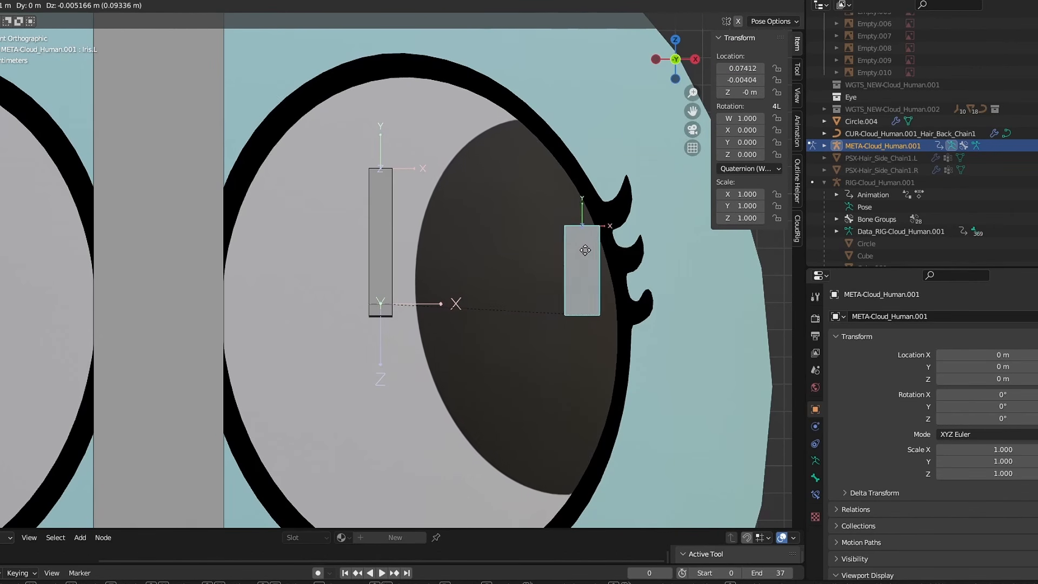
pyautogui.rightClick(391, 261)
# - Copy the Eye_MCH.L bone's X location driver onto its Y location
pyautogui.click(402, 264)
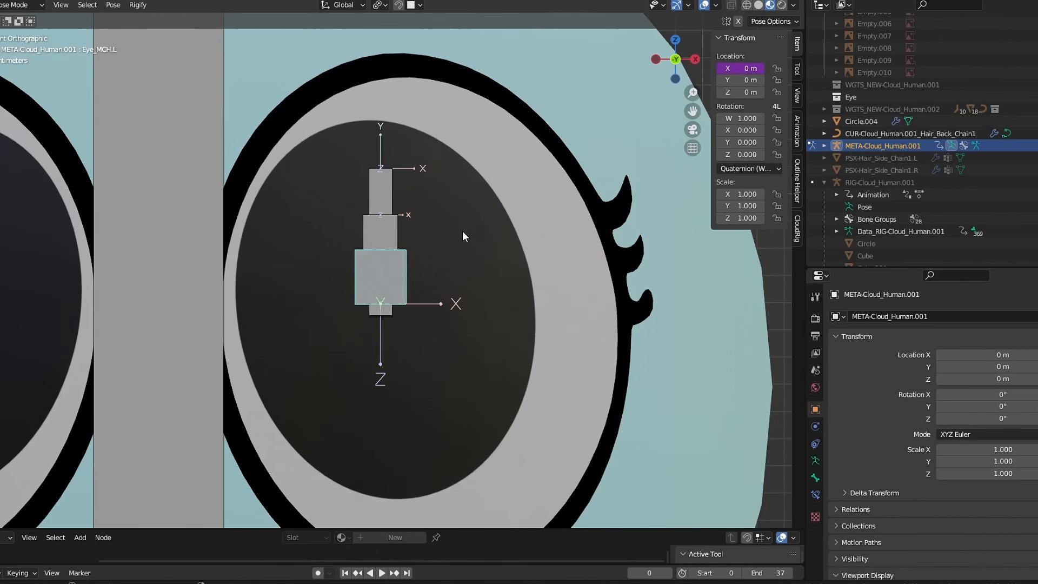
pyautogui.rightClick(735, 71)
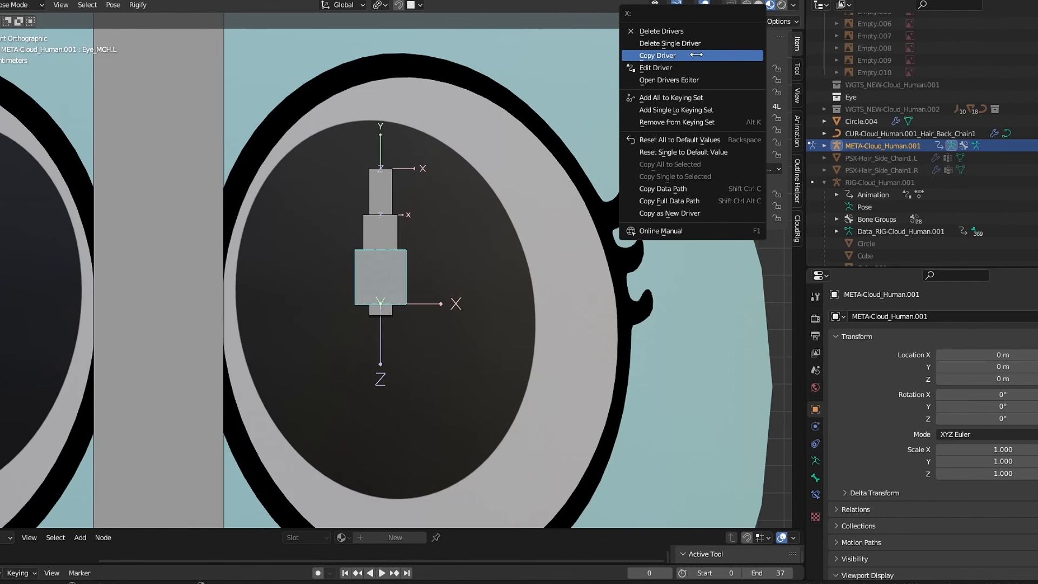
pyautogui.click(684, 55)
pyautogui.rightClick(741, 80)
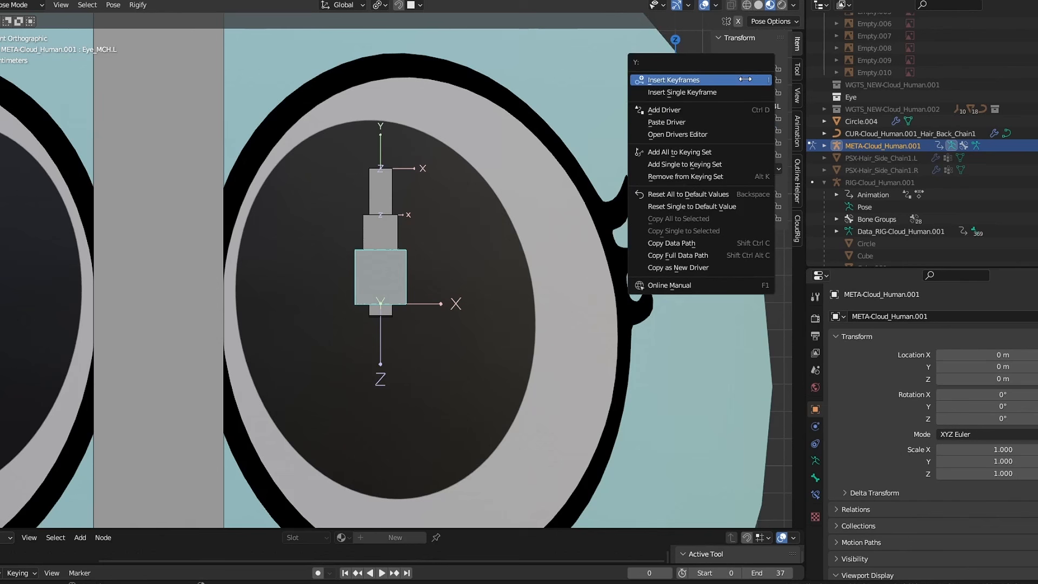
pyautogui.click(677, 122)
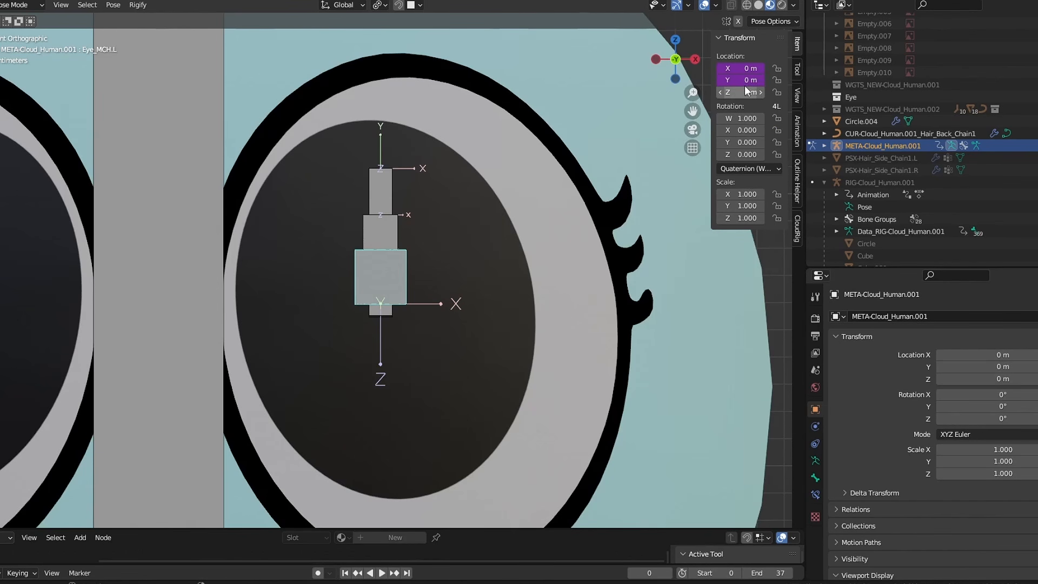
# - Set the Eye_MCH.L Y location driver's variable type to Y Location
pyautogui.rightClick(745, 81)
pyautogui.click(698, 95)
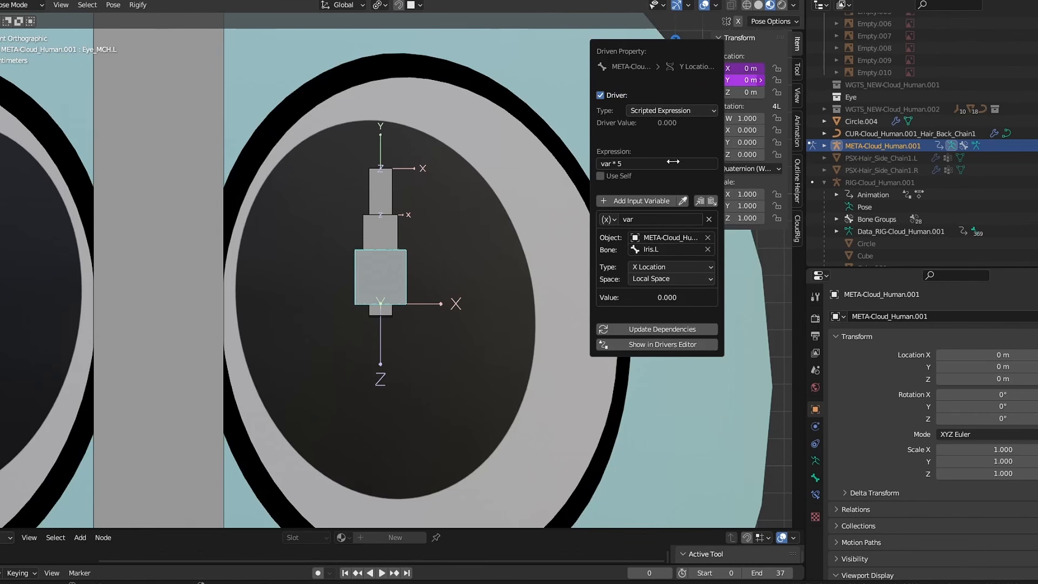
pyautogui.click(662, 267)
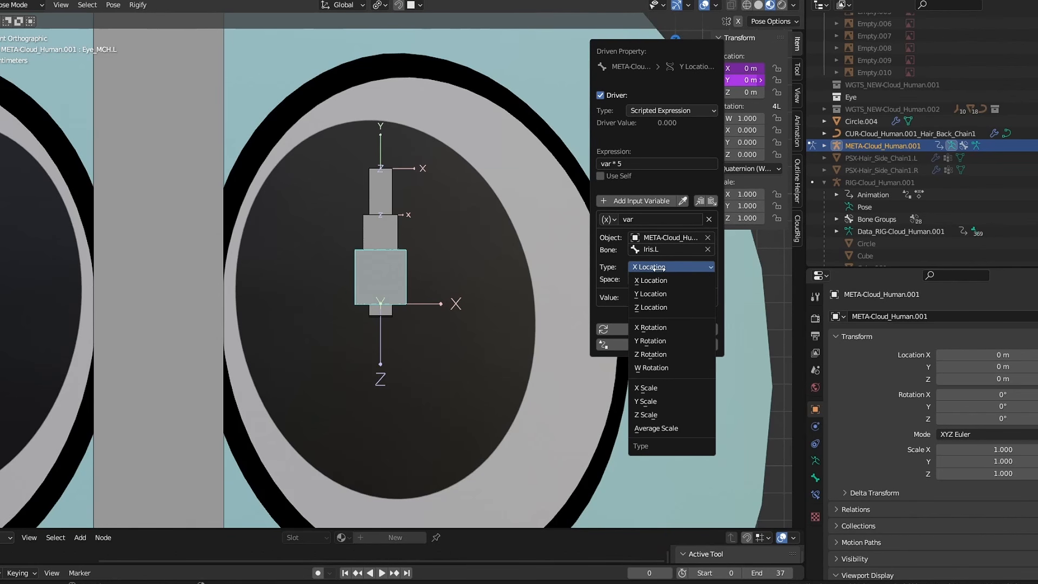
pyautogui.click(656, 293)
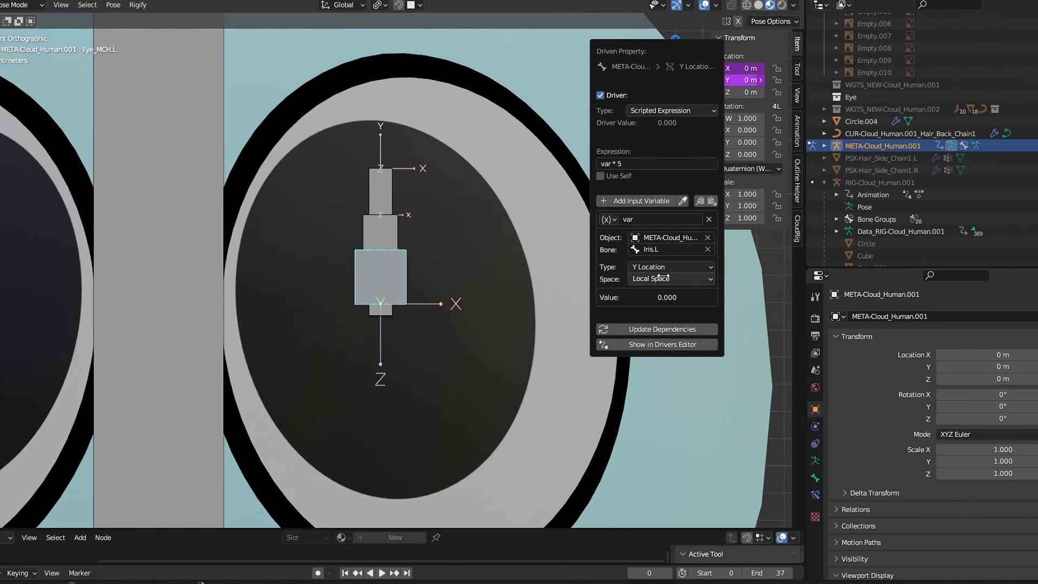
pyautogui.click(409, 255)
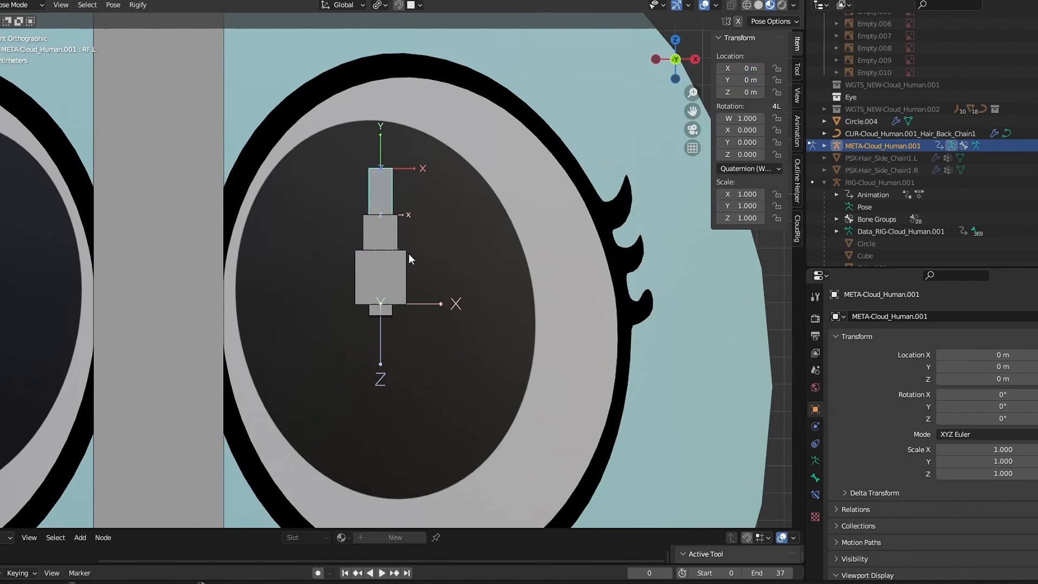
# - Test moving, rotating and scaling the Iris.L bone to check which transforms the pupil follows
pyautogui.click(391, 223)
pyautogui.press('g')
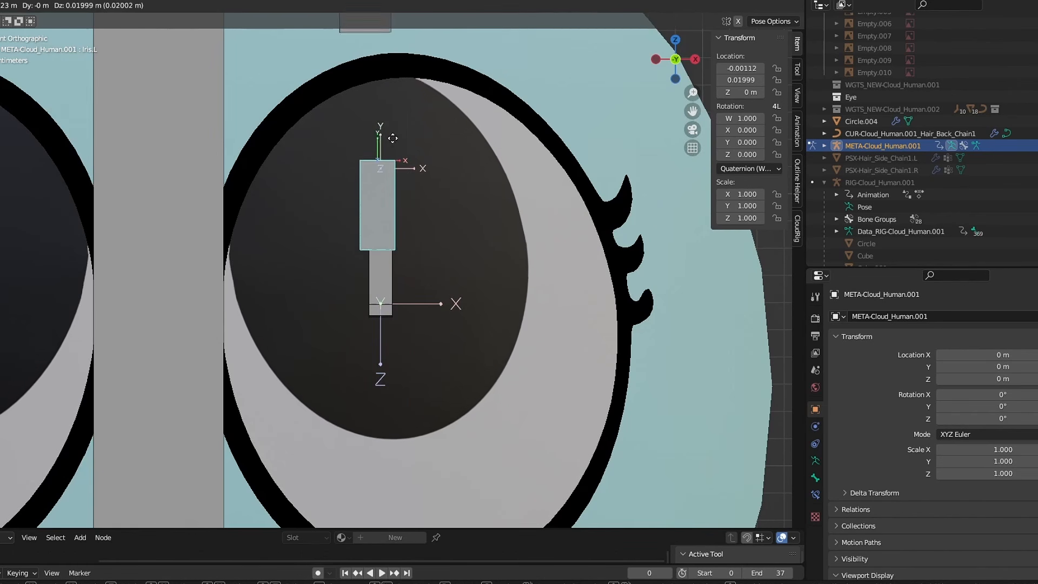
pyautogui.click(465, 230)
pyautogui.keyDown('shift'); pyautogui.moveTo(465, 231); pyautogui.dragTo(503, 208, button='middle'); pyautogui.keyUp('shift')
pyautogui.scroll(-2, 502, 212)
pyautogui.press('s')
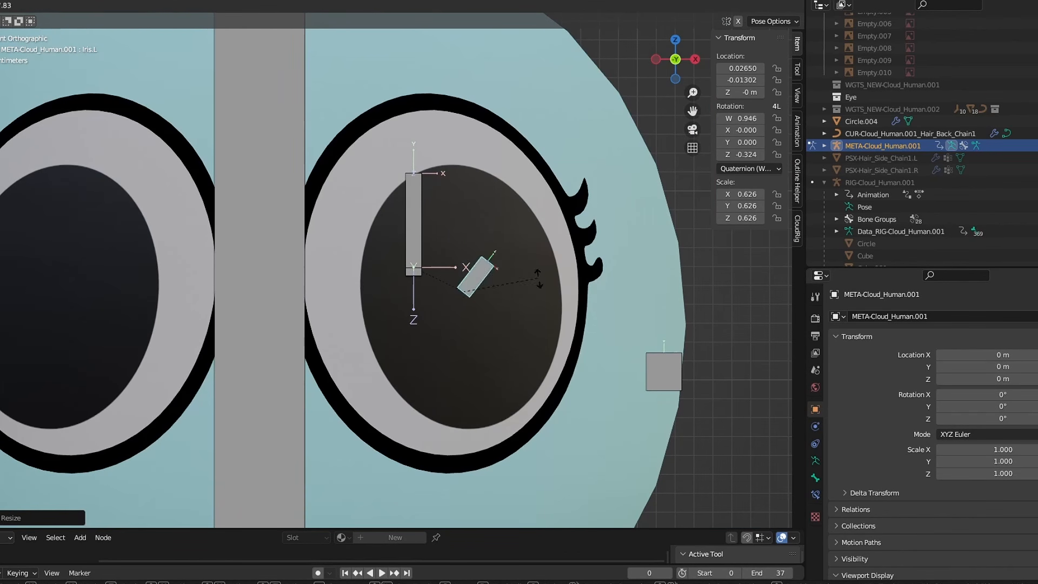
pyautogui.click(560, 238)
pyautogui.press('g')
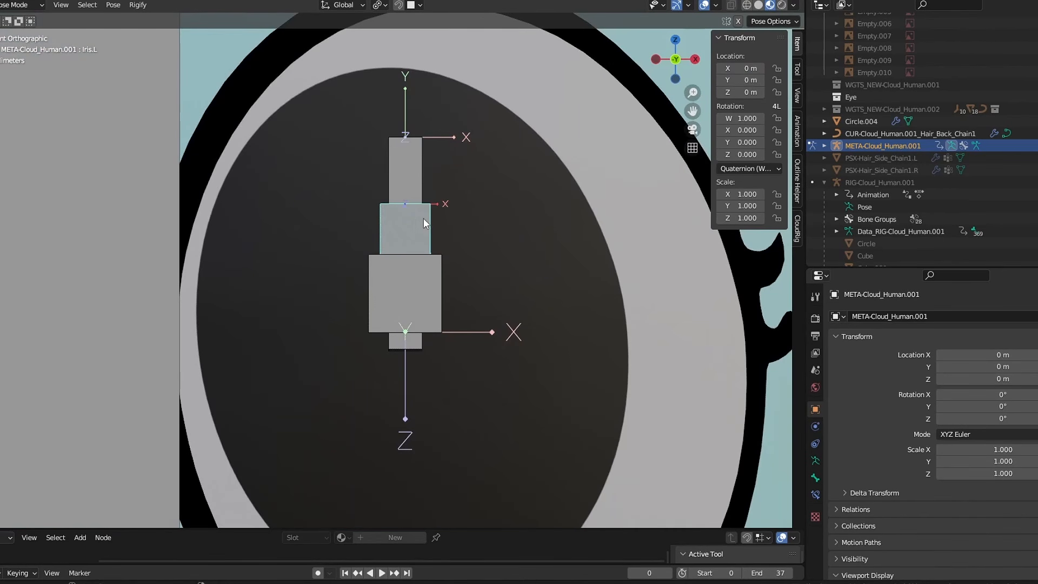
# - Add Copy Rotation and Copy Scale constraints to the Eye_MCH.L bone, targeting the Iris.L bone
pyautogui.scroll(2, 428, 223)
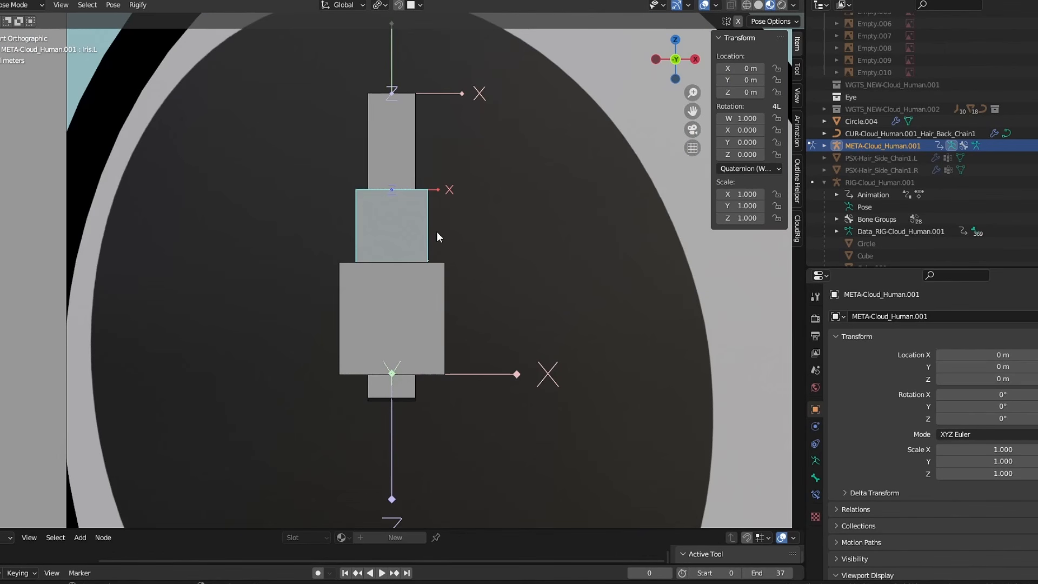
pyautogui.keyDown('shift'); pyautogui.click(432, 286); pyautogui.keyUp('shift')
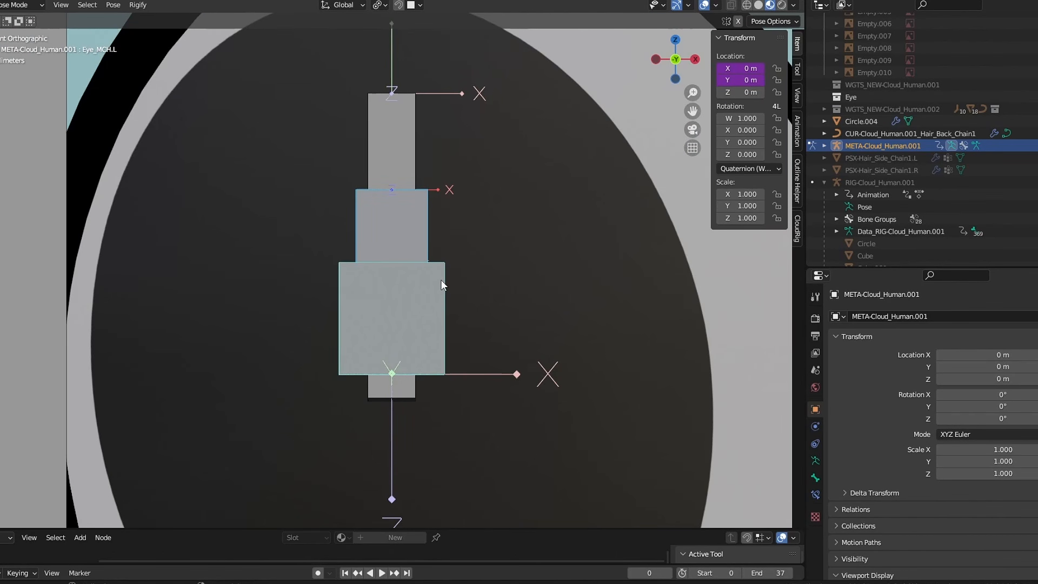
pyautogui.hotkey('ctrl', 'shift', 'c')
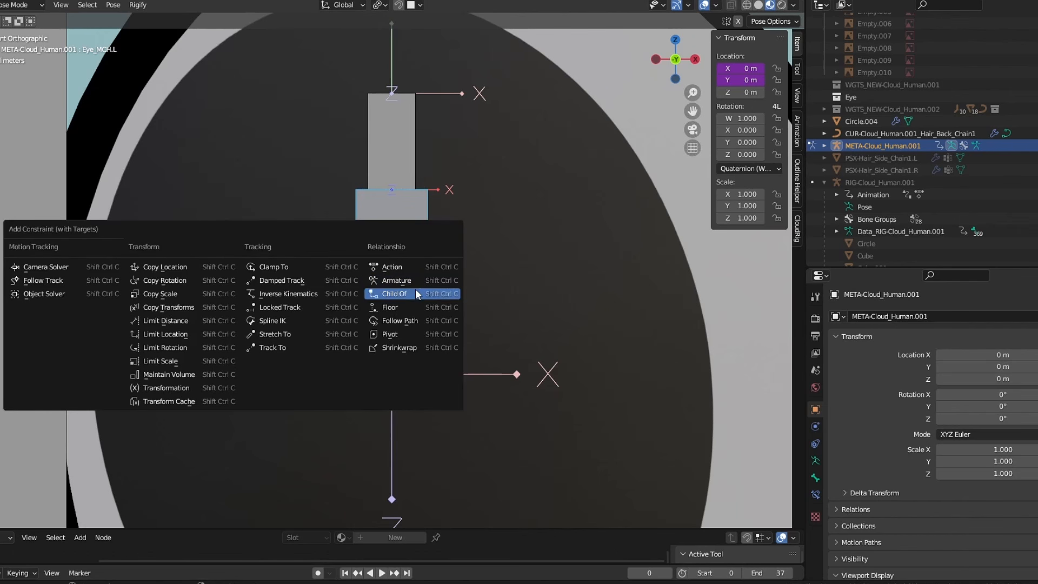
pyautogui.click(190, 280)
pyautogui.hotkey('ctrl', 'shift', 'c')
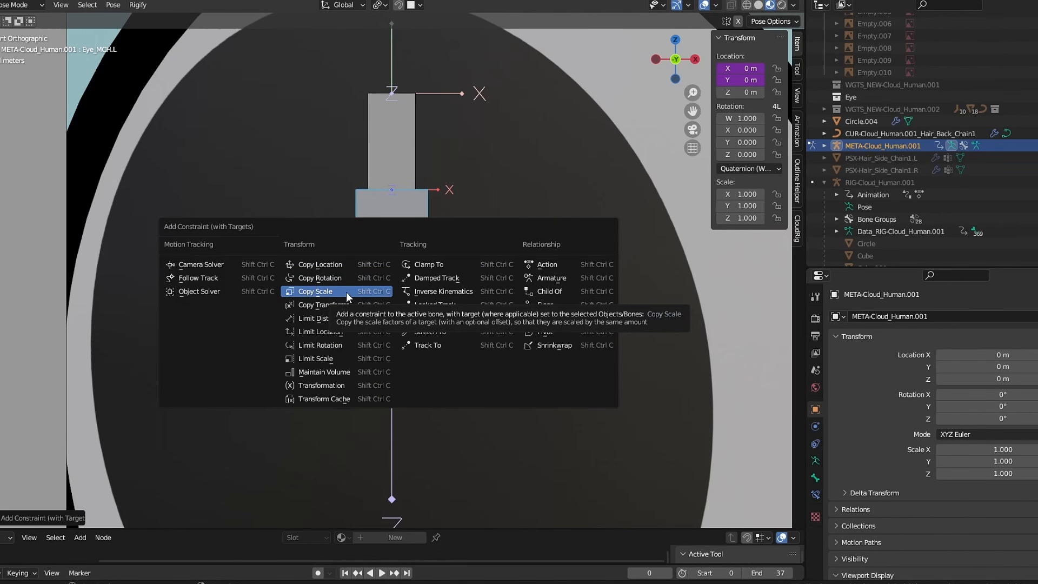
pyautogui.click(346, 292)
# - Test moving, uniformly scaling and rotating the Iris.L bone to check the pupil's response, and undo the rotation
pyautogui.click(422, 221)
pyautogui.scroll(-3, 424, 222)
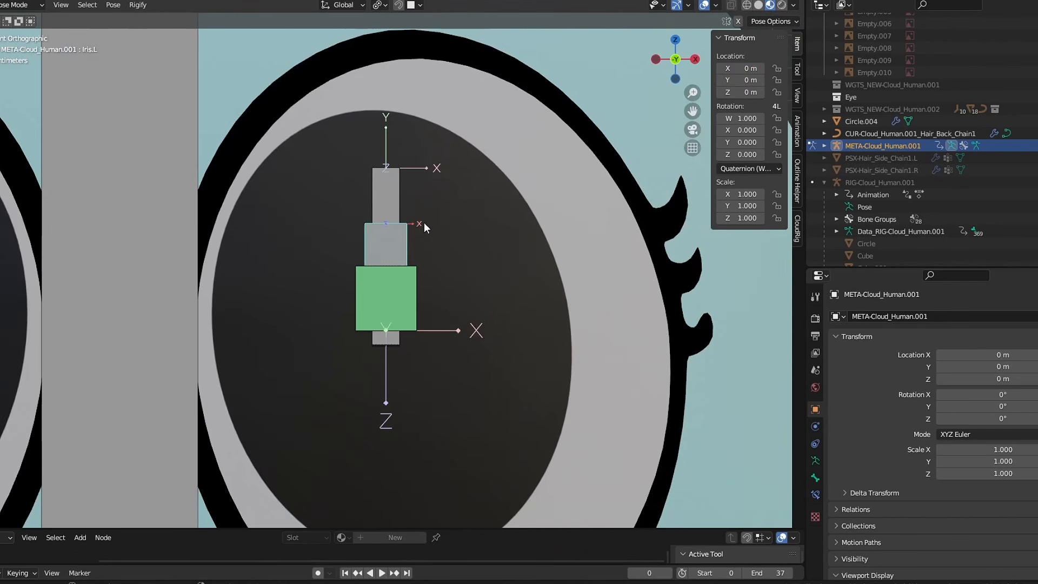
pyautogui.press('g')
pyautogui.click(514, 213)
pyautogui.press('s')
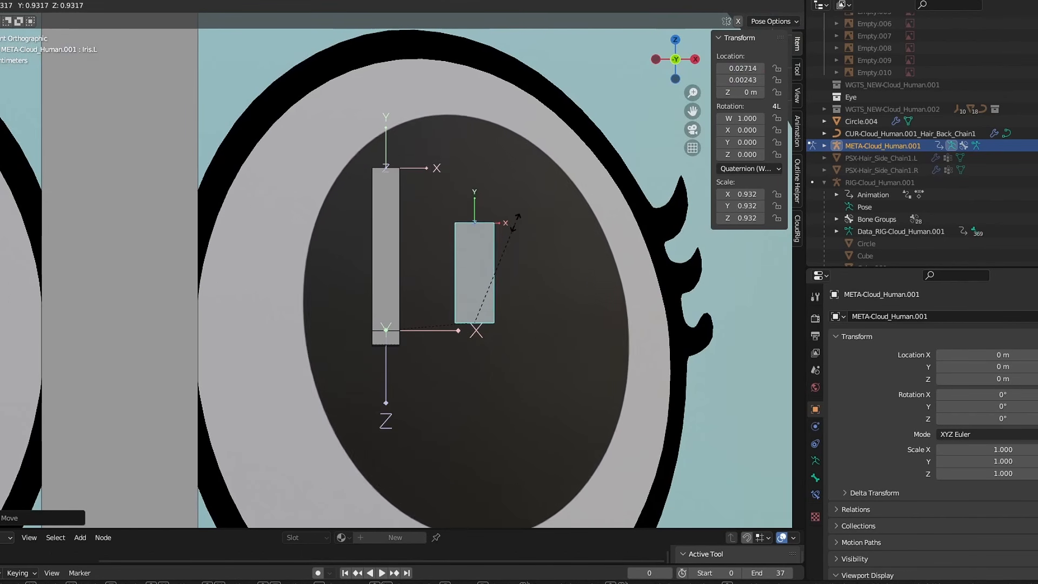
pyautogui.click(482, 248)
pyautogui.press('r')
pyautogui.click(490, 244)
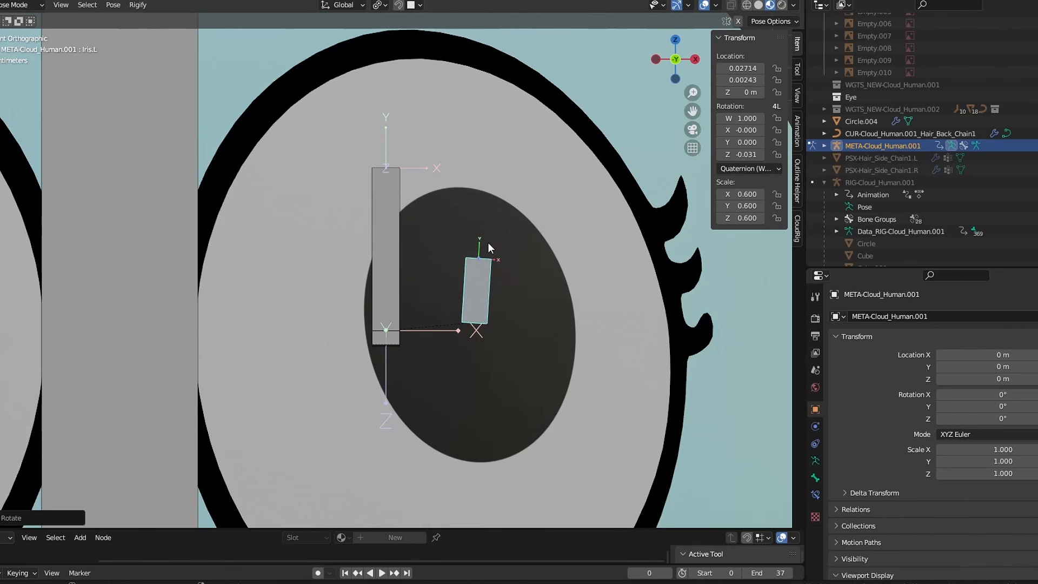
pyautogui.hotkey('ctrl', 'z')
# - Test squashing the Iris.L bone along Z and rotating it, and undo the test transforms
pyautogui.press('s')
pyautogui.press('z')
pyautogui.click(486, 259)
pyautogui.press('r')
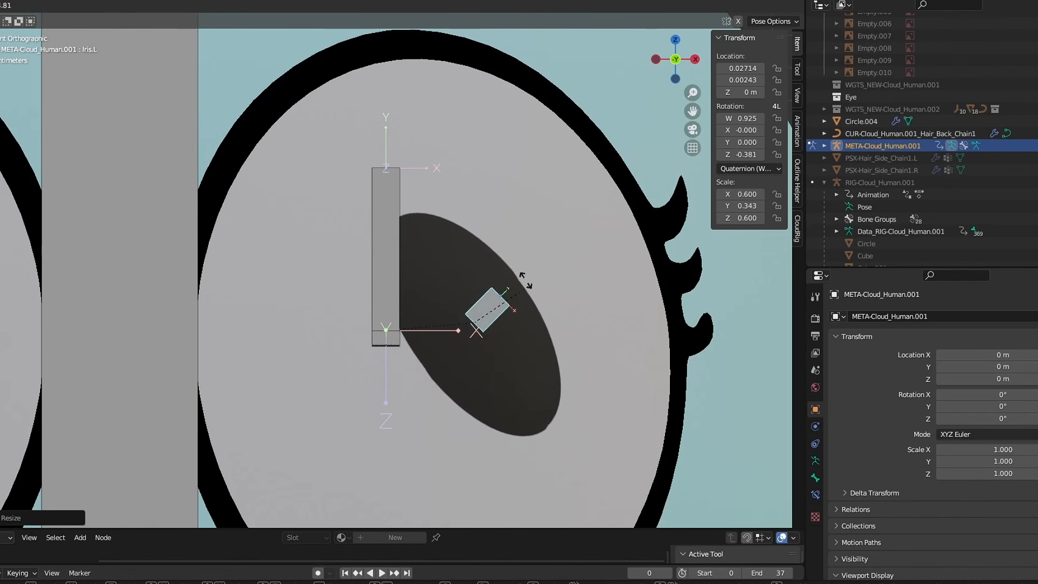
pyautogui.click(516, 255)
pyautogui.hotkey('ctrl', 'z')
pyautogui.hotkey('ctrl', 'z')
pyautogui.hotkey('ctrl', 'z')
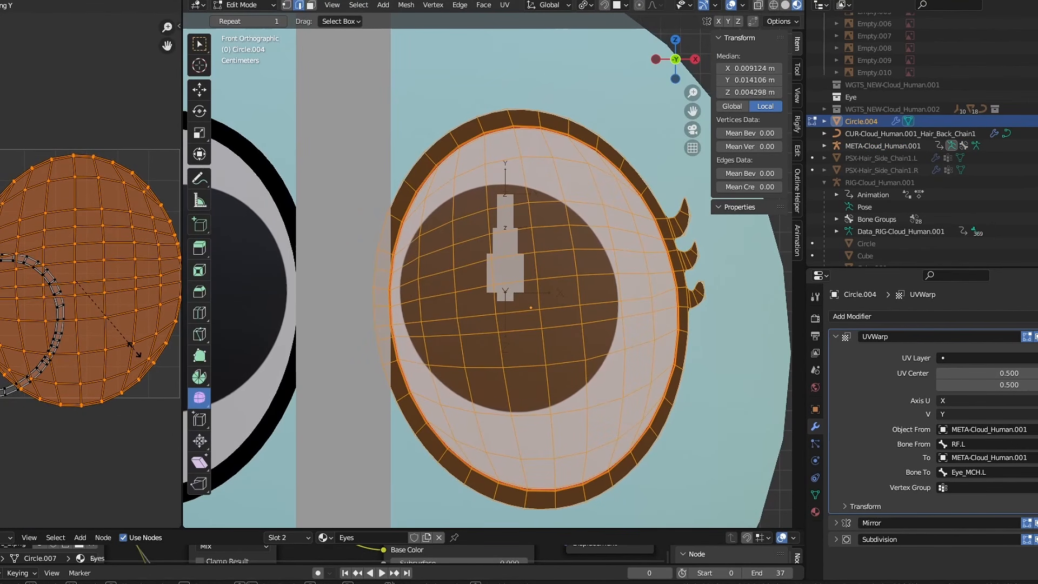
# - Scale the Circle.004 eye's UVs along Y to make the pupil rounder
pyautogui.press('y')
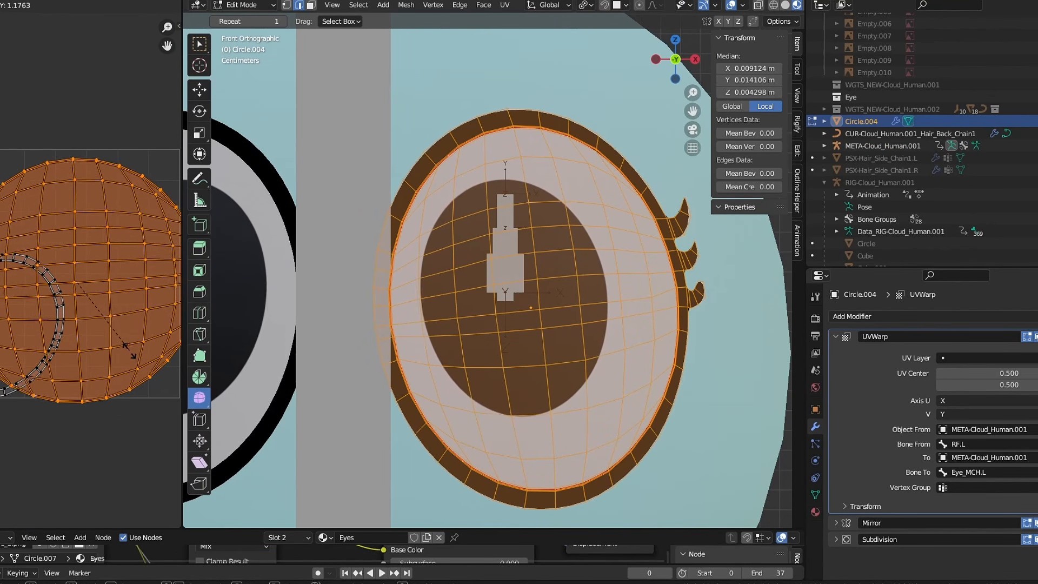
pyautogui.press('y')
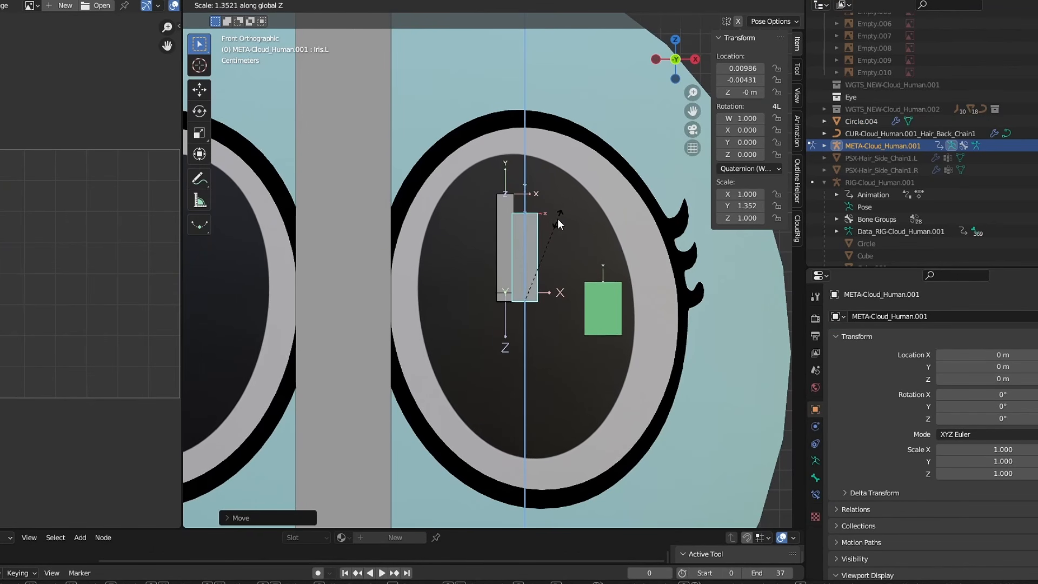
# - Test rotating and scaling the vertically stretched Iris.L bone, and cancel the test transforms
pyautogui.press('r')
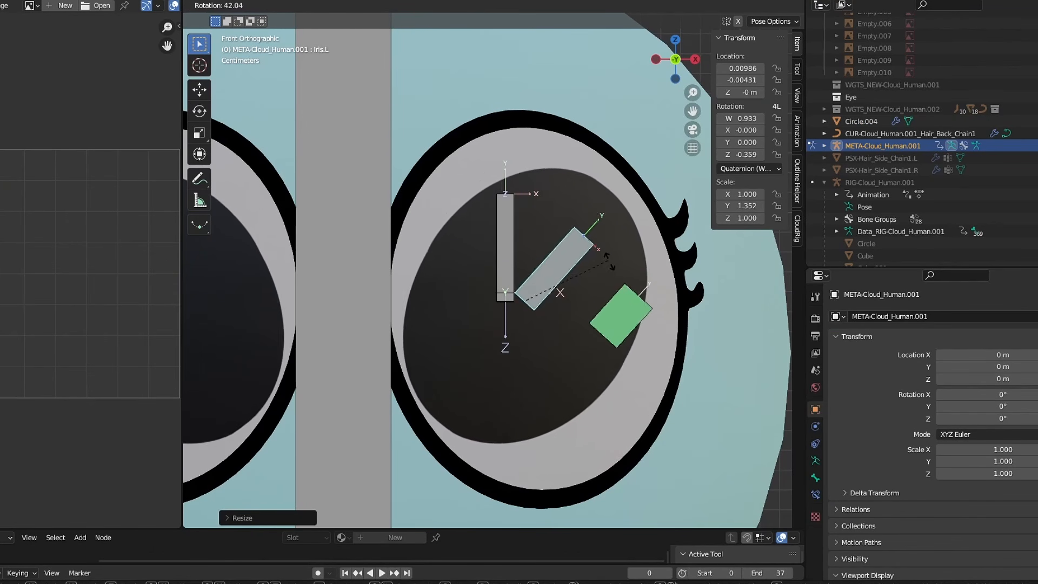
pyautogui.press('s')
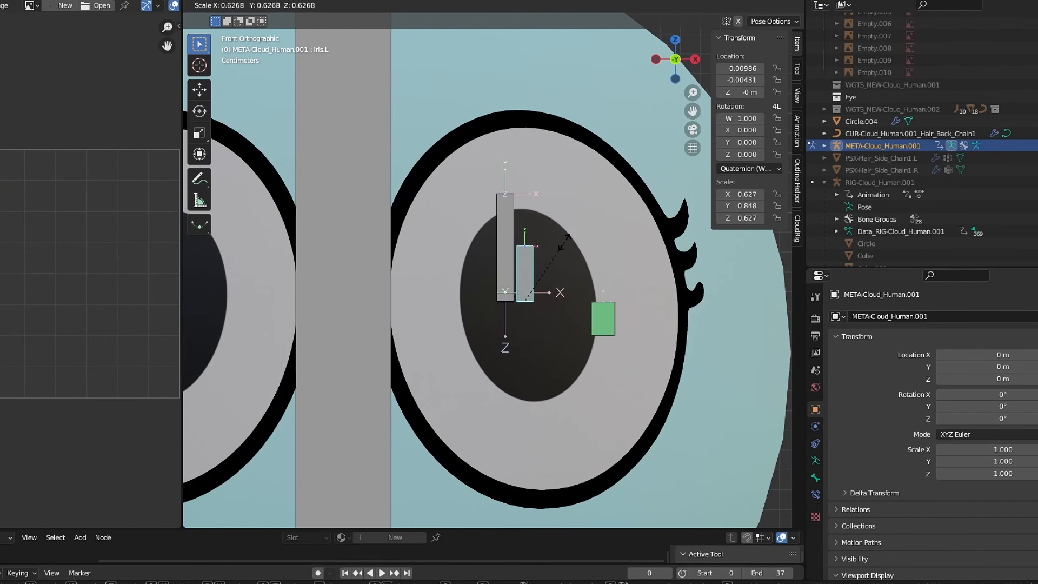
pyautogui.press('Escape')
pyautogui.press('r')
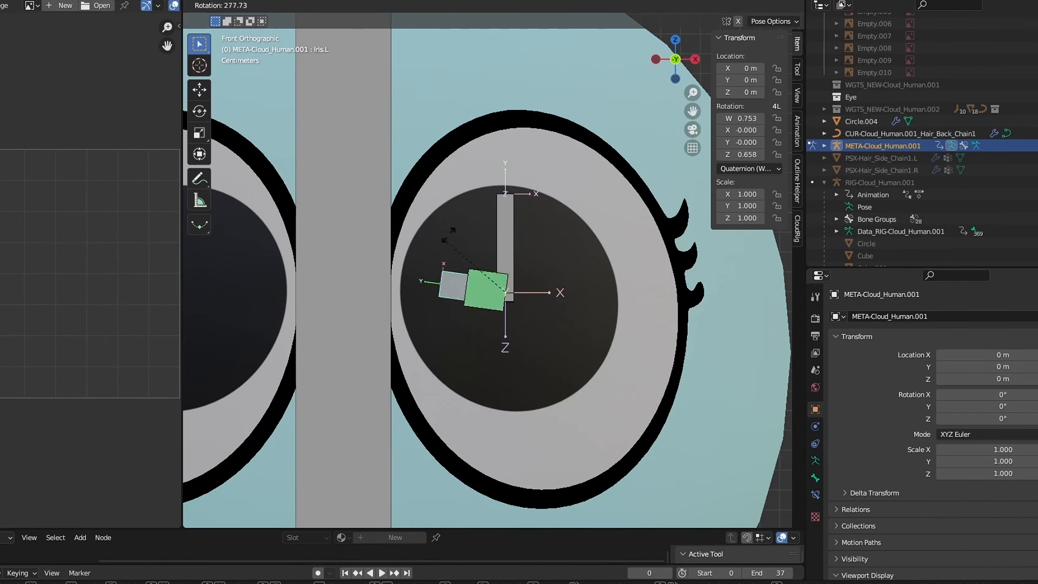
pyautogui.press('Escape')
# - Test combining vertical squash and stretch of the Iris.L bone with rotation and movement to check the pupil for skewing
pyautogui.press('z')
pyautogui.click(541, 265)
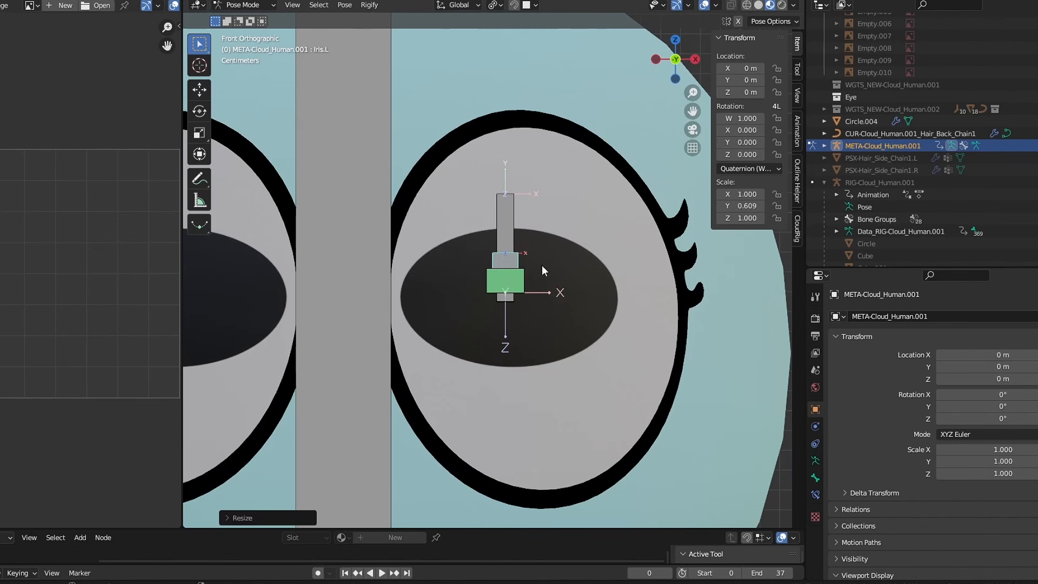
pyautogui.press('r')
pyautogui.click(546, 253)
pyautogui.press('s')
pyautogui.press('z')
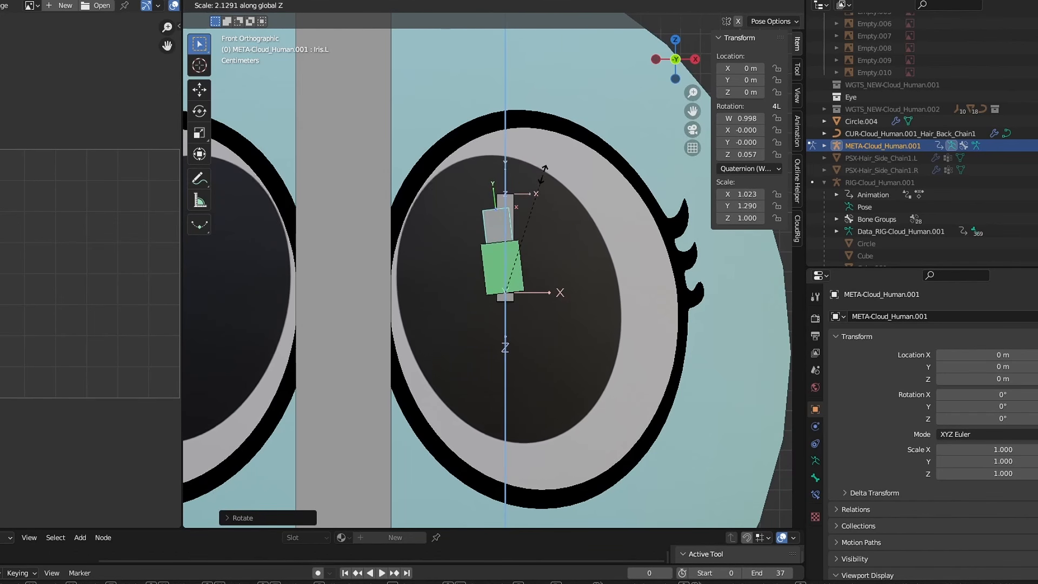
pyautogui.click(539, 167)
pyautogui.press('r')
pyautogui.click(545, 206)
pyautogui.press('g')
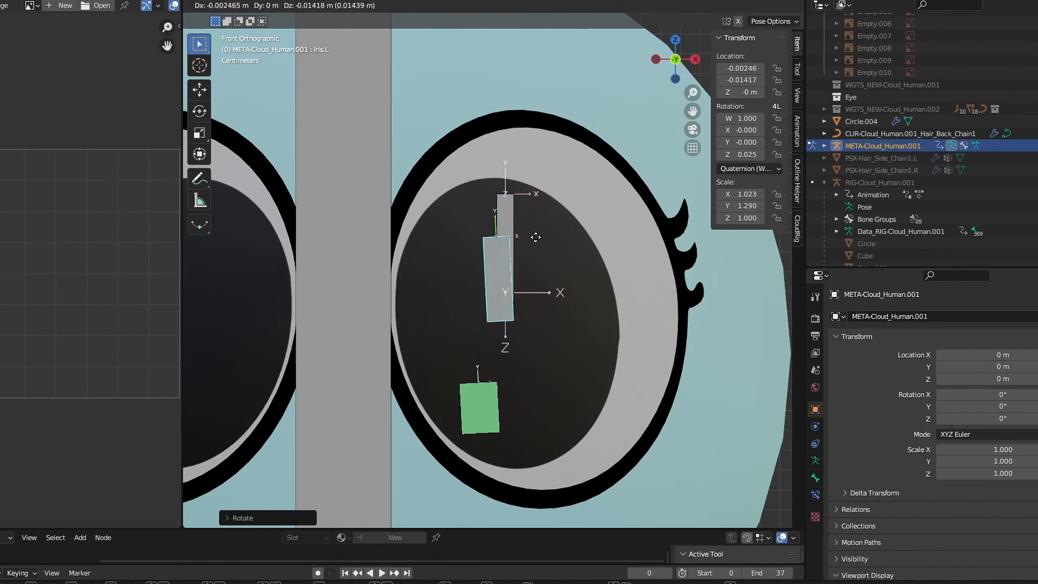
pyautogui.click(524, 260)
# - Test shrinking, moving, rotating and vertically scaling the Iris.L bone while checking both eyes
pyautogui.scroll(-2, 532, 258)
pyautogui.keyDown('shift'); pyautogui.moveTo(557, 256); pyautogui.dragTo(603, 236, button='middle'); pyautogui.keyUp('shift')
pyautogui.press('s')
pyautogui.click(584, 253)
pyautogui.press('g')
pyautogui.click(568, 262)
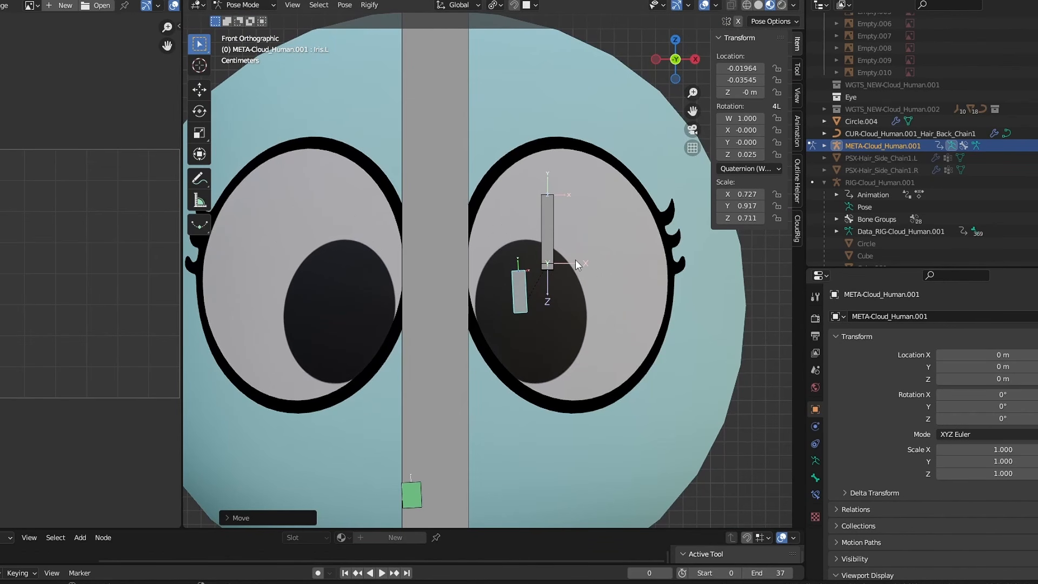
pyautogui.press('r')
pyautogui.click(570, 248)
pyautogui.press('s')
pyautogui.press('z')
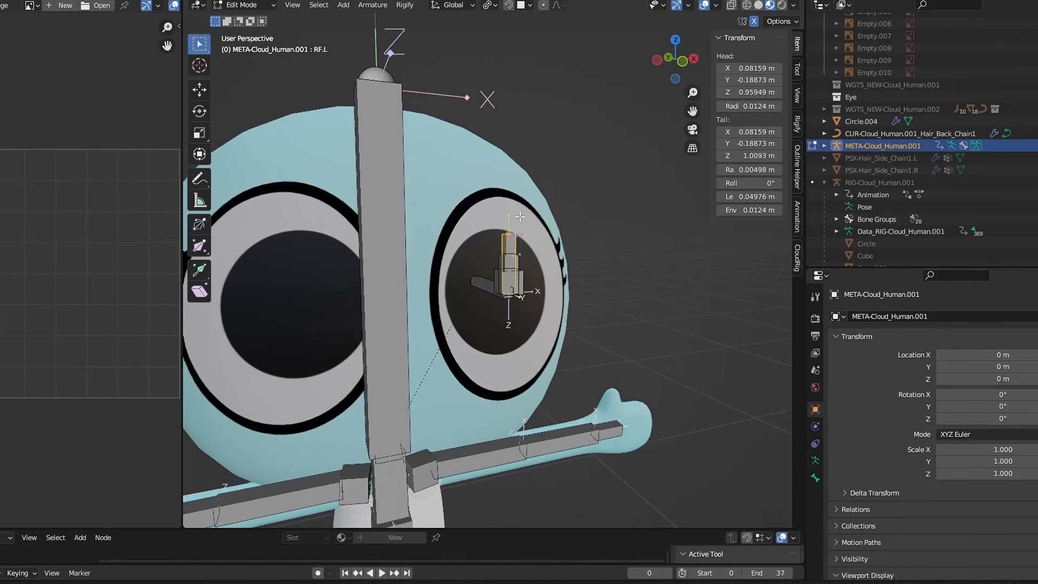
# - Symmetrize the left-eye bones to the character's right side and test moving Iris.L in pose mode
pyautogui.rightClick(492, 290)
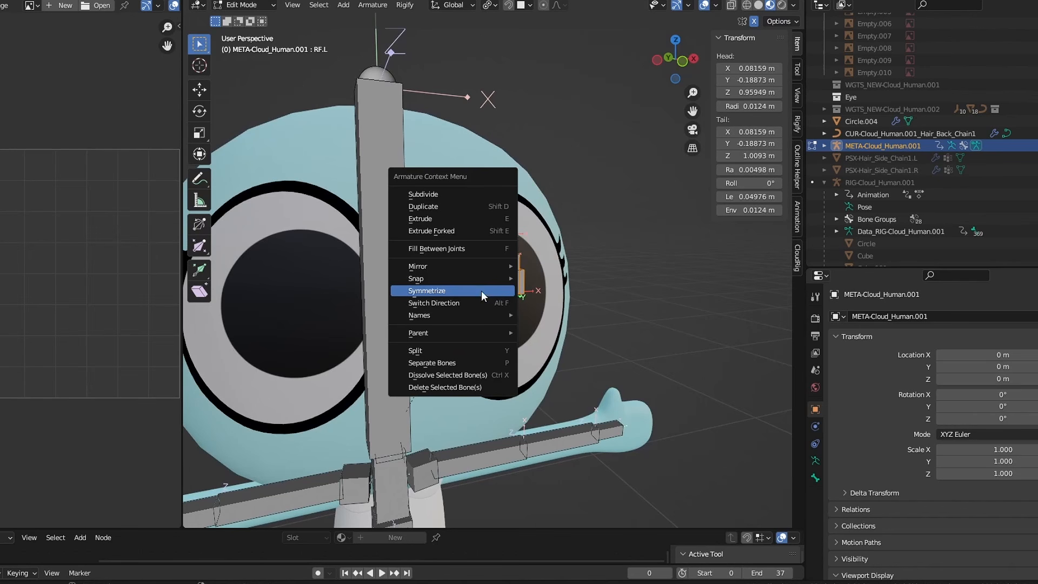
pyautogui.click(427, 292)
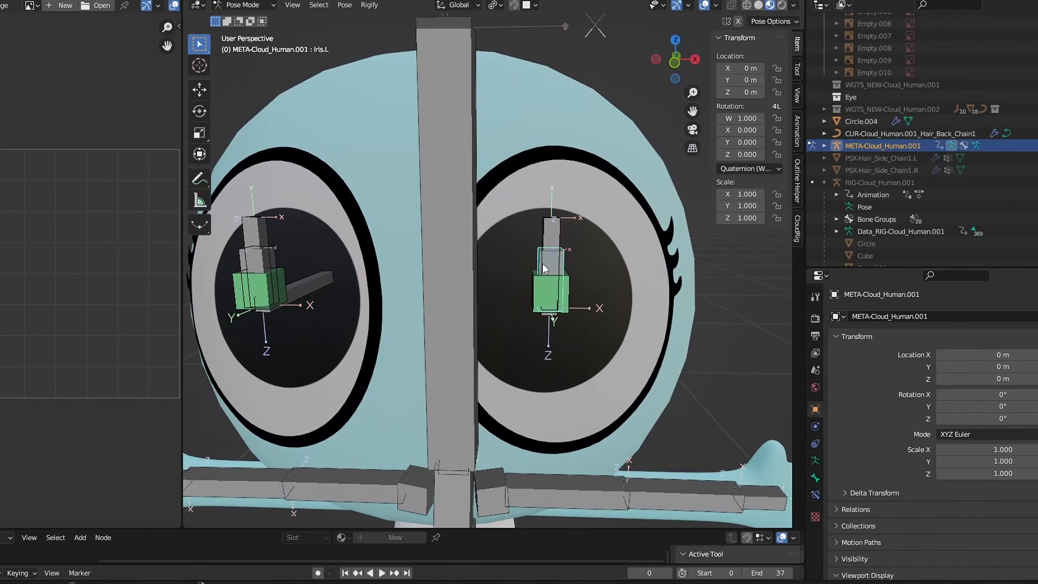
pyautogui.press('g')
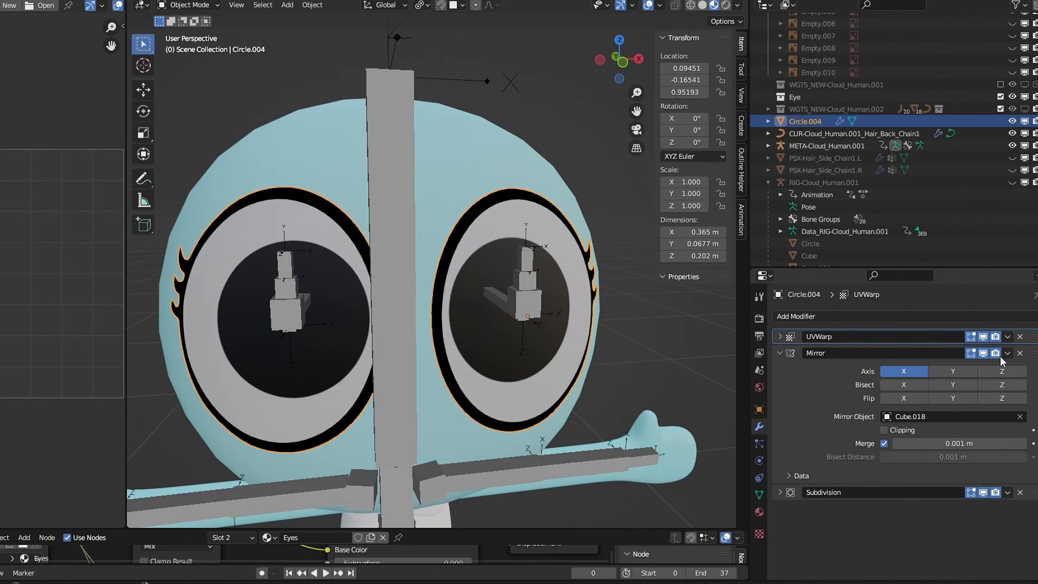
# - Enable Mirror U in the Circle.004 Mirror modifier's data options and apply the modifier
pyautogui.click(1007, 352)
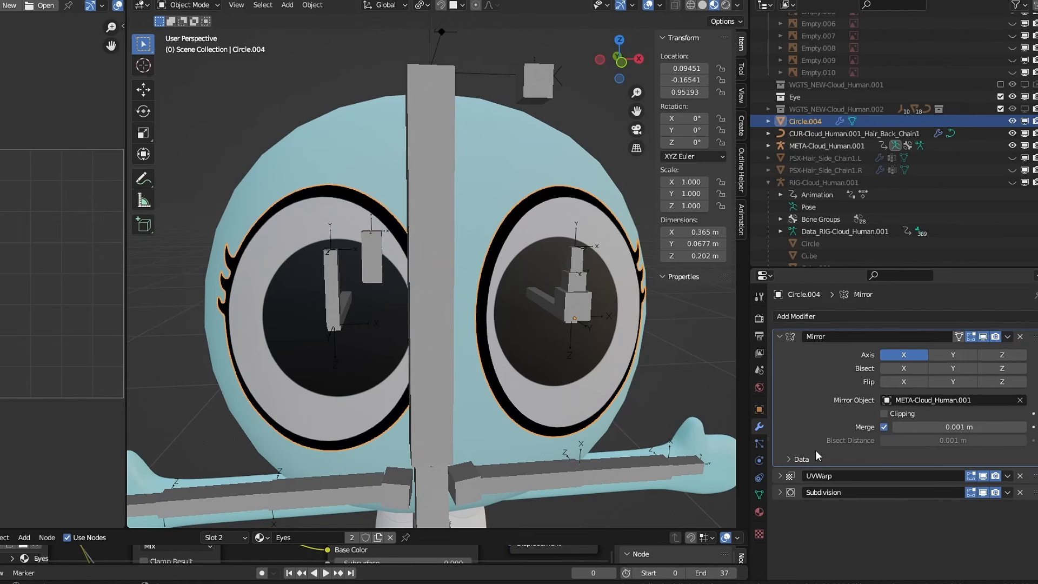
pyautogui.click(811, 460)
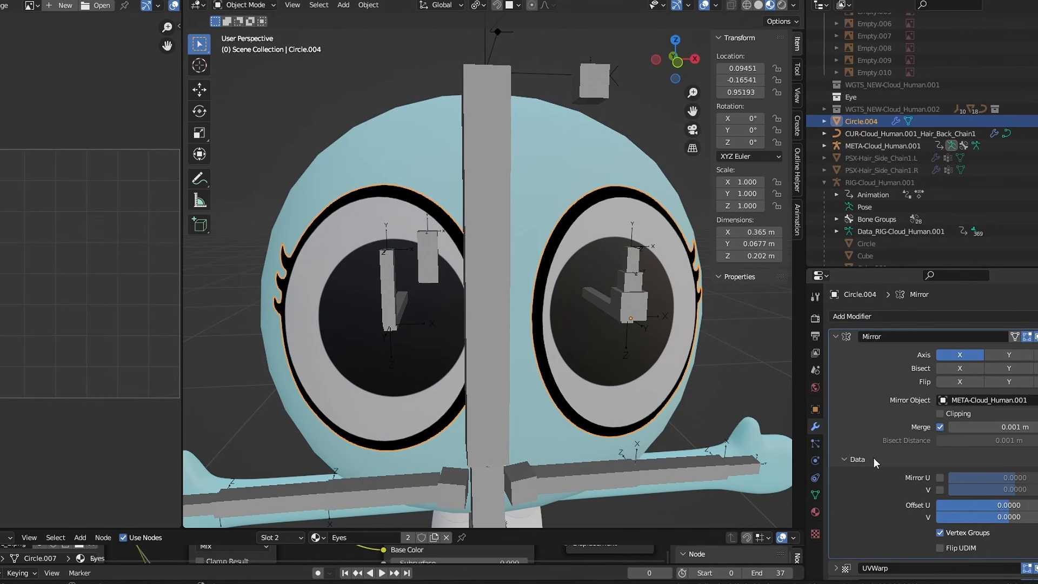
pyautogui.click(941, 477)
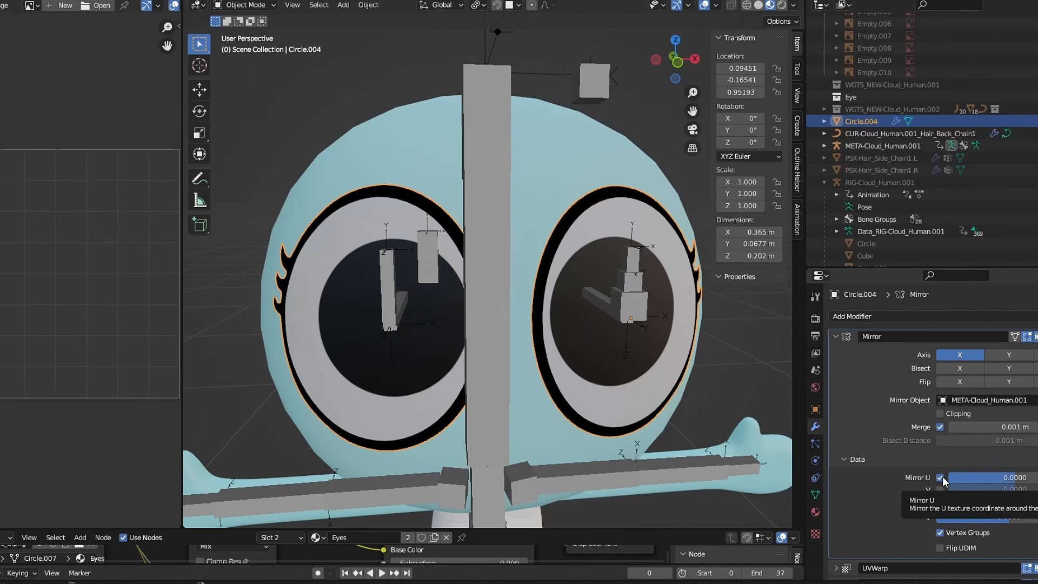
pyautogui.click(1037, 336)
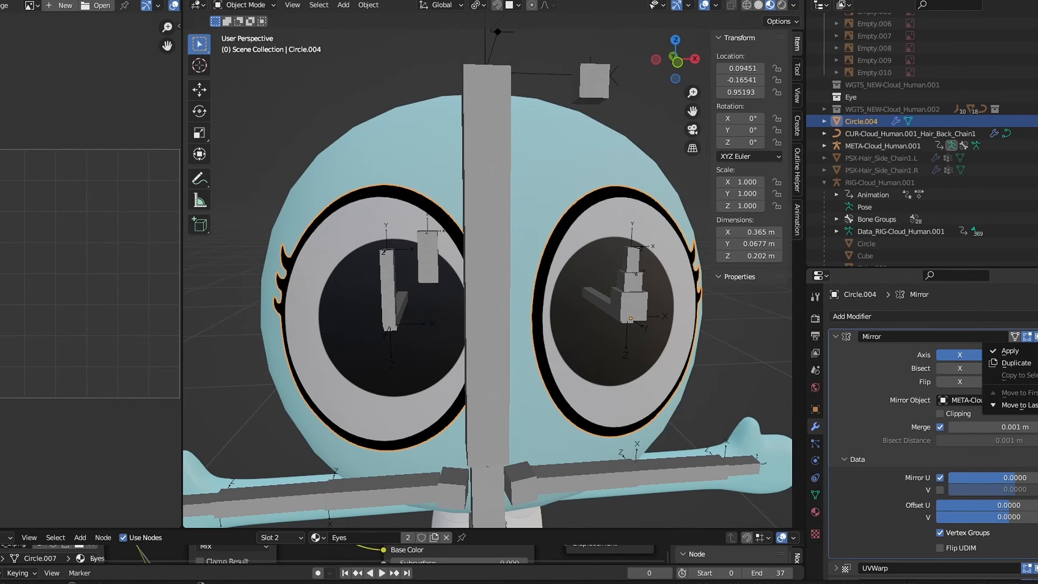
pyautogui.click(1005, 355)
# - Separate the linked geometry of the character's right eye from Circle.004 into its own object
pyautogui.scroll(2, 492, 346)
pyautogui.press('Tab')
pyautogui.click(440, 298)
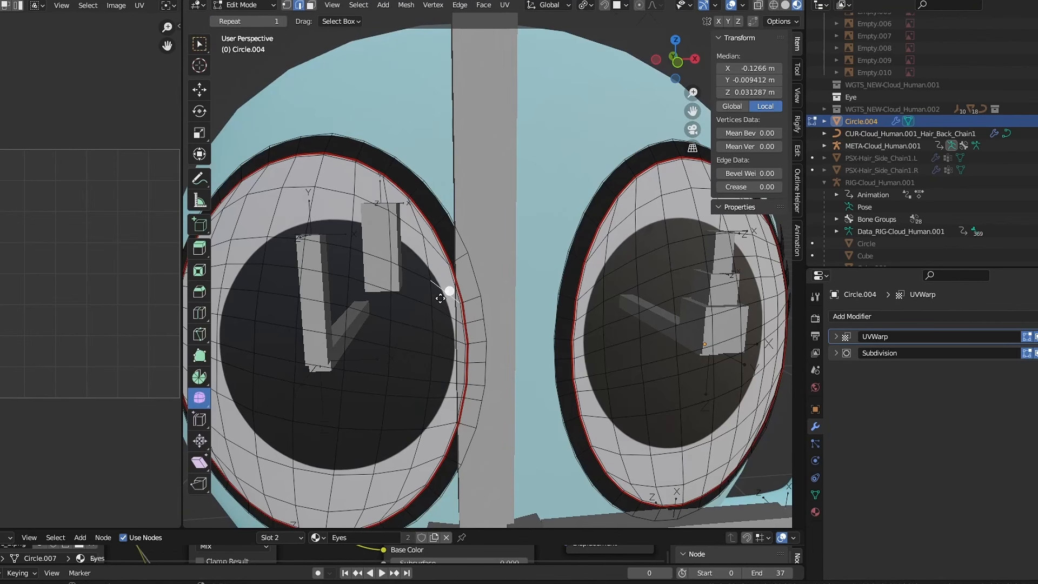
pyautogui.hotkey('ctrl', 'l')
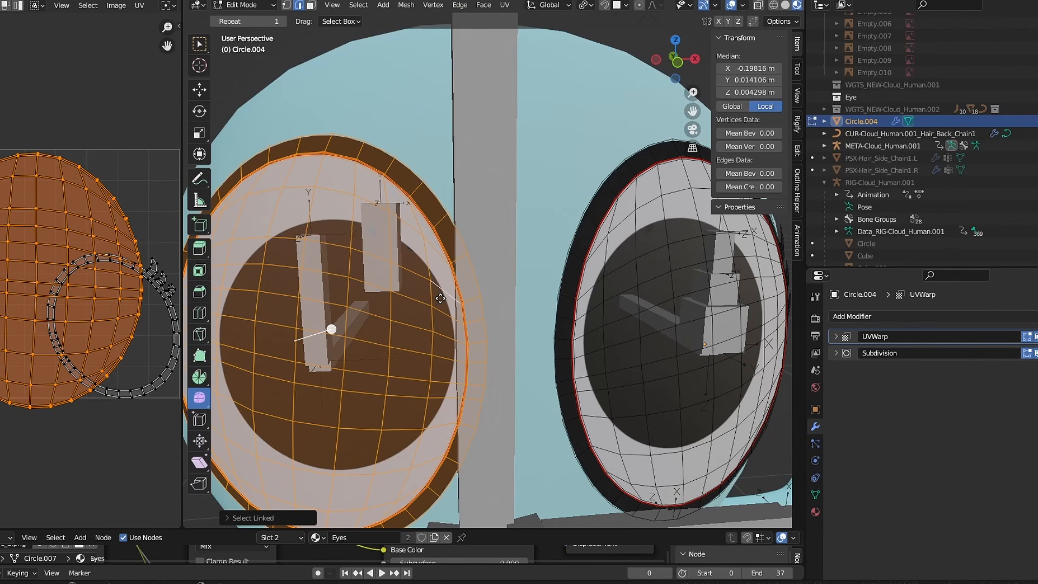
pyautogui.press('p')
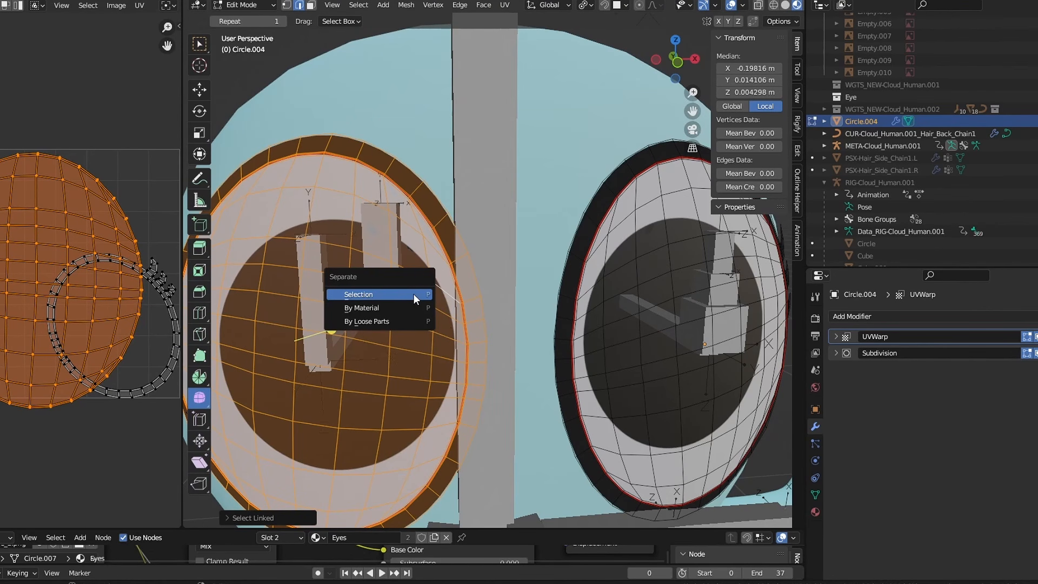
pyautogui.click(413, 294)
pyautogui.press('Tab')
# - Set the separated right eye's UVWarp modifier to Bone From RF.R and Bone To Eye_MCH.R
pyautogui.click(980, 444)
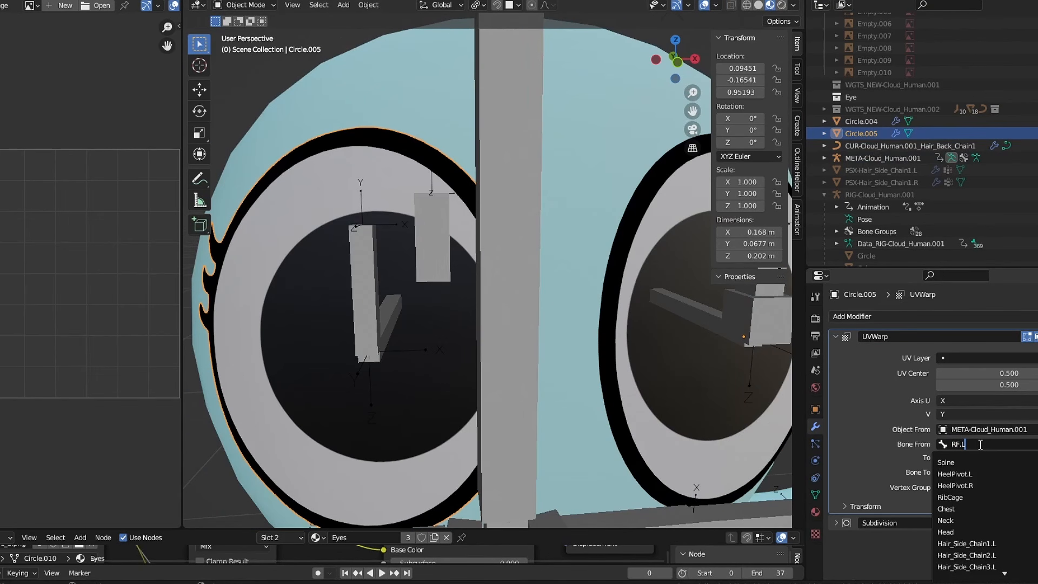
pyautogui.press('BackSpace')
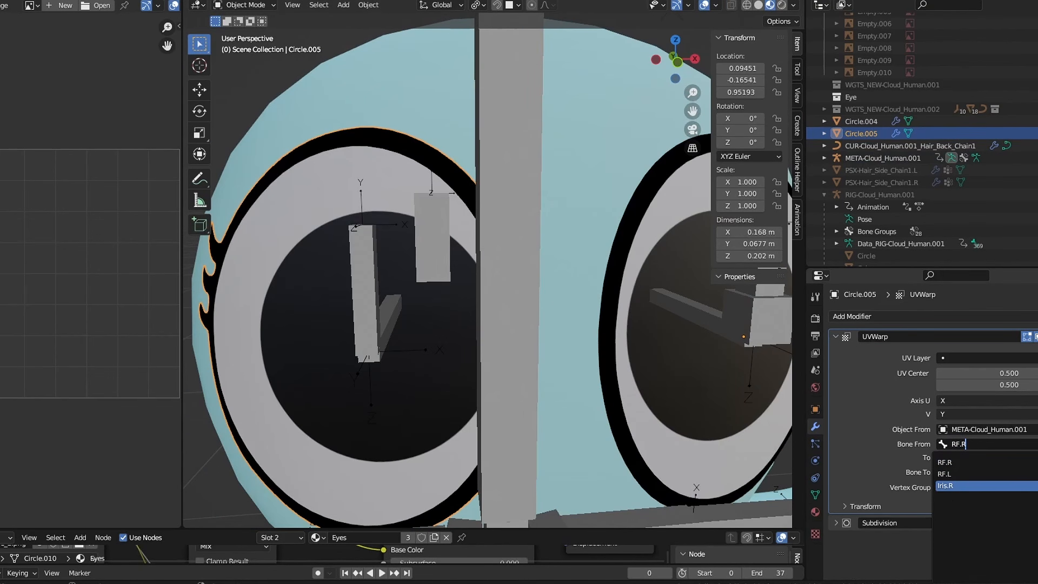
pyautogui.write('R')
pyautogui.click(1018, 462)
pyautogui.click(1014, 472)
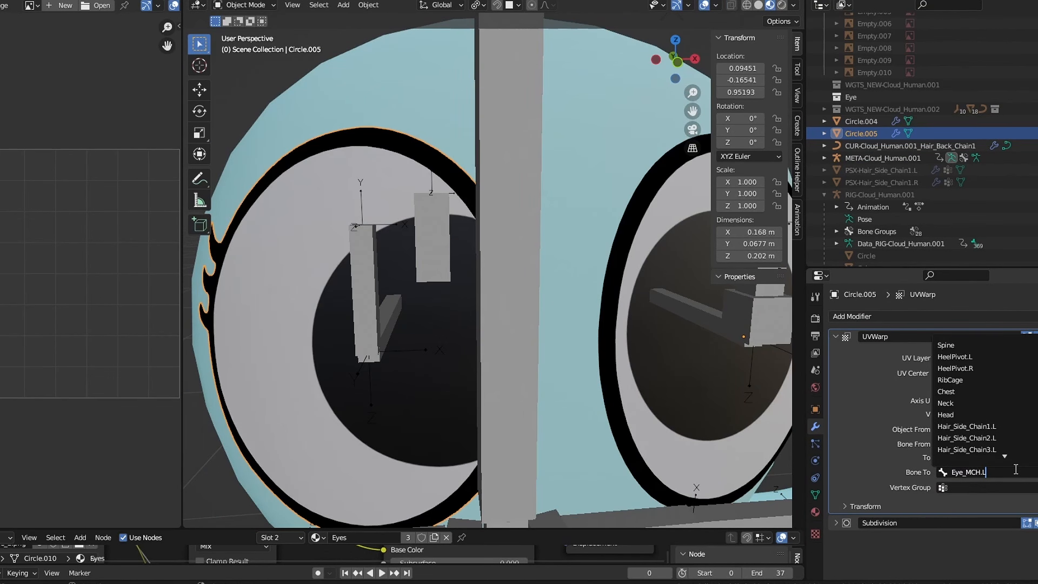
pyautogui.press('BackSpace')
pyautogui.write('R')
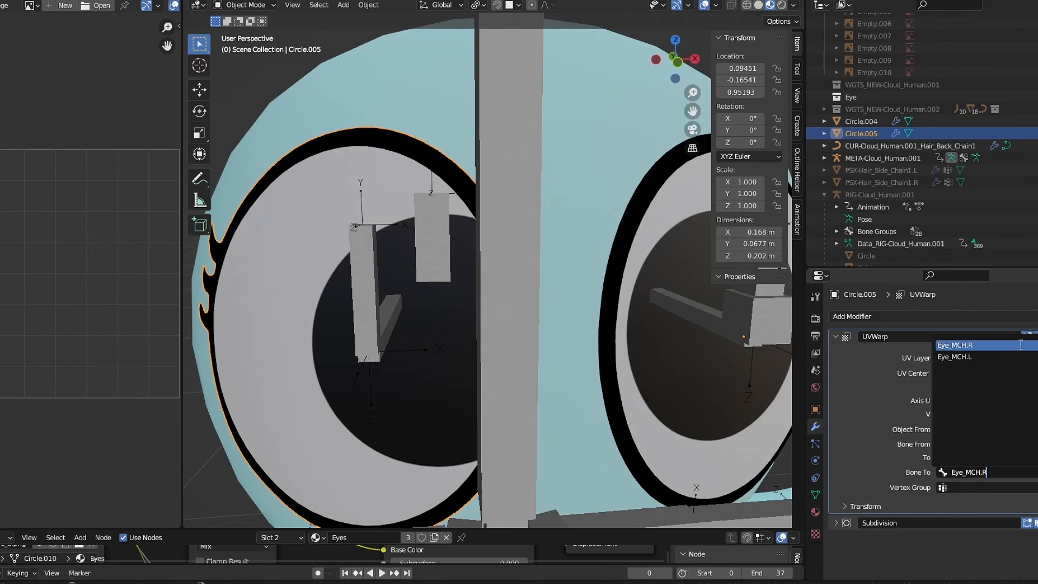
pyautogui.click(988, 347)
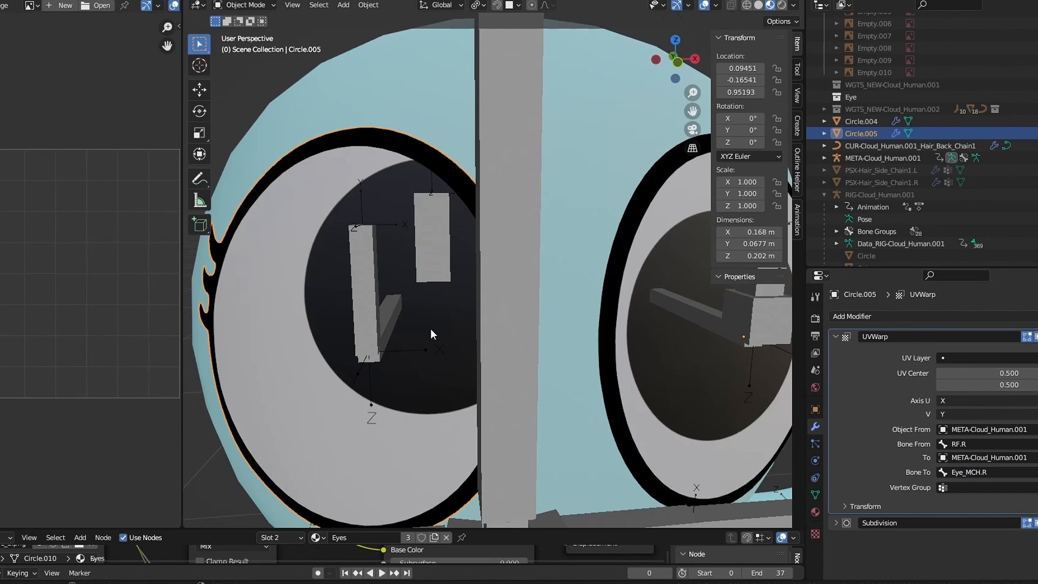
# - Move the Iris.R bone in pose mode to test its control over the character's right pupil
pyautogui.click(371, 319)
pyautogui.click(428, 260)
pyautogui.press('g')
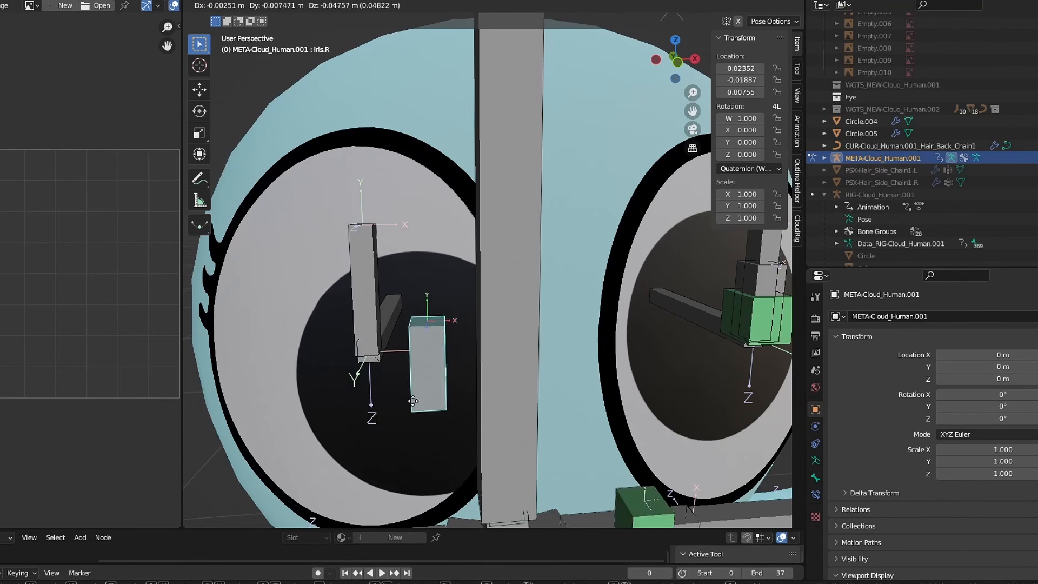
pyautogui.click(333, 272)
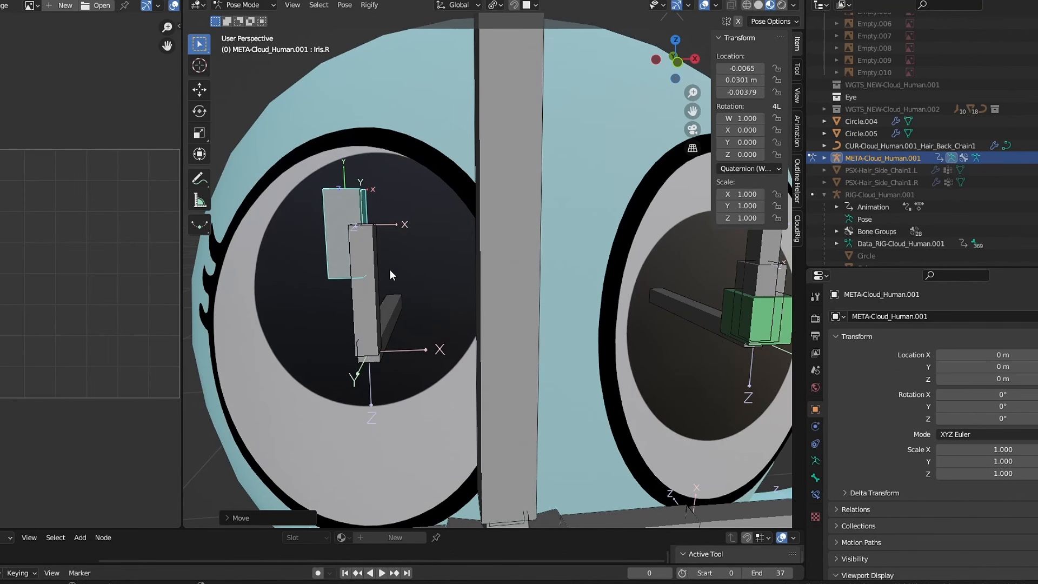
# - Test scaling Iris.R, including along global Z, and rotating and moving it with pose mirroring in front view
pyautogui.press('s')
pyautogui.press('z')
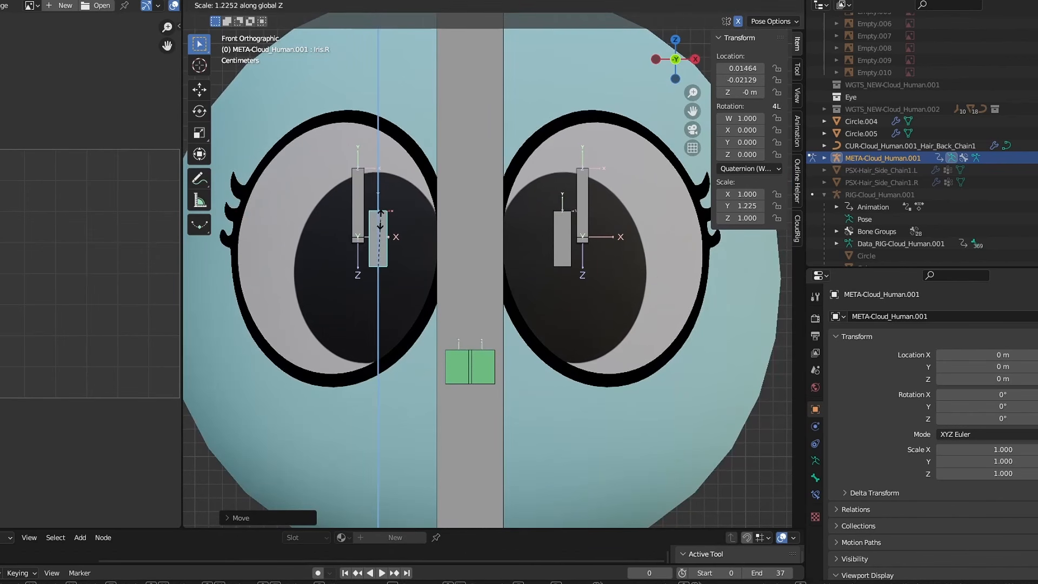
pyautogui.click(413, 212)
pyautogui.press('s')
pyautogui.click(401, 232)
pyautogui.press('r')
pyautogui.click(400, 232)
pyautogui.press('g')
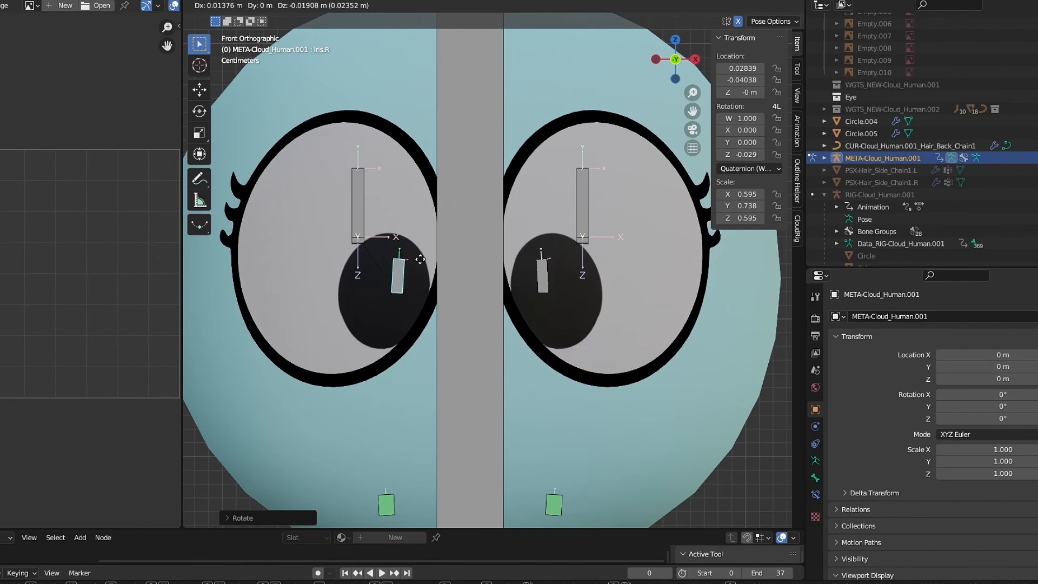
pyautogui.click(432, 258)
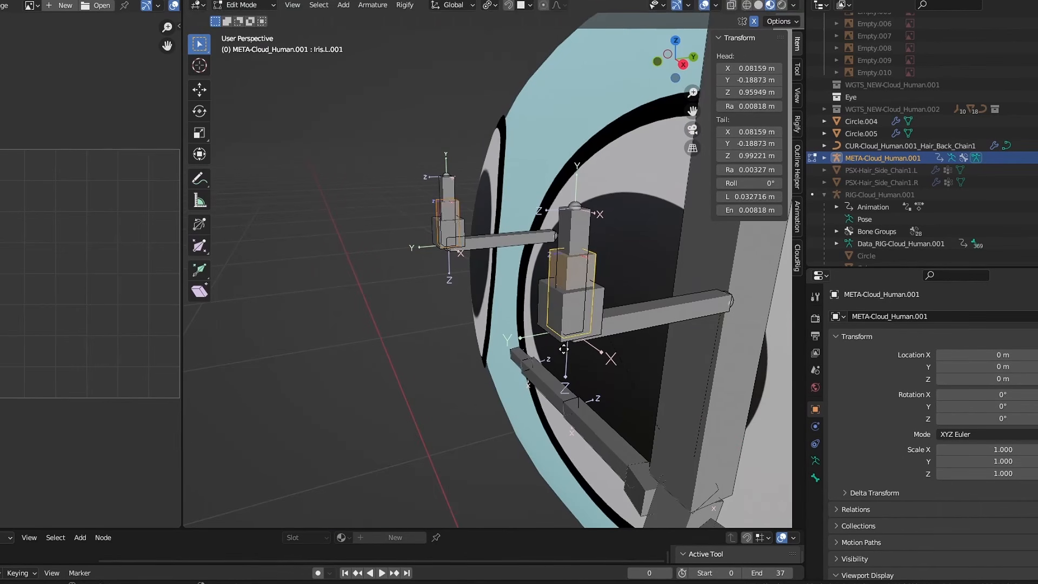
# - Move the duplicated iris bone Iris.L.001 forward along global Y to about -0.324 m, in front of the face
pyautogui.press('g')
pyautogui.press('y')
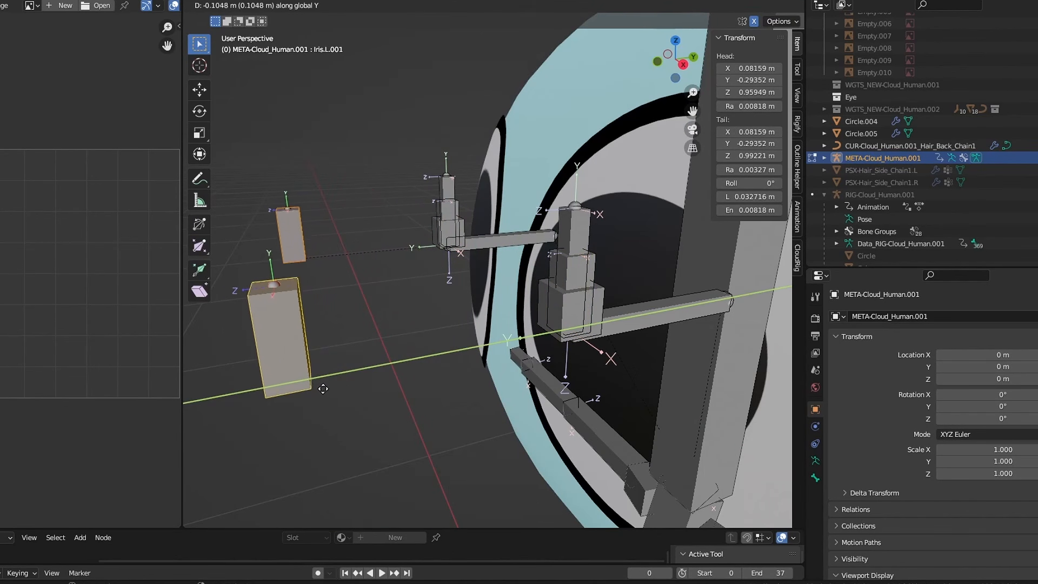
pyautogui.click(318, 380)
pyautogui.moveTo(317, 381); pyautogui.dragTo(429, 387, button='middle')
pyautogui.press('g')
pyautogui.press('y')
pyautogui.click(393, 397)
# - Rename the bone in front of the character's left eye as Eye_Target.L
pyautogui.click(432, 355)
pyautogui.press('F2')
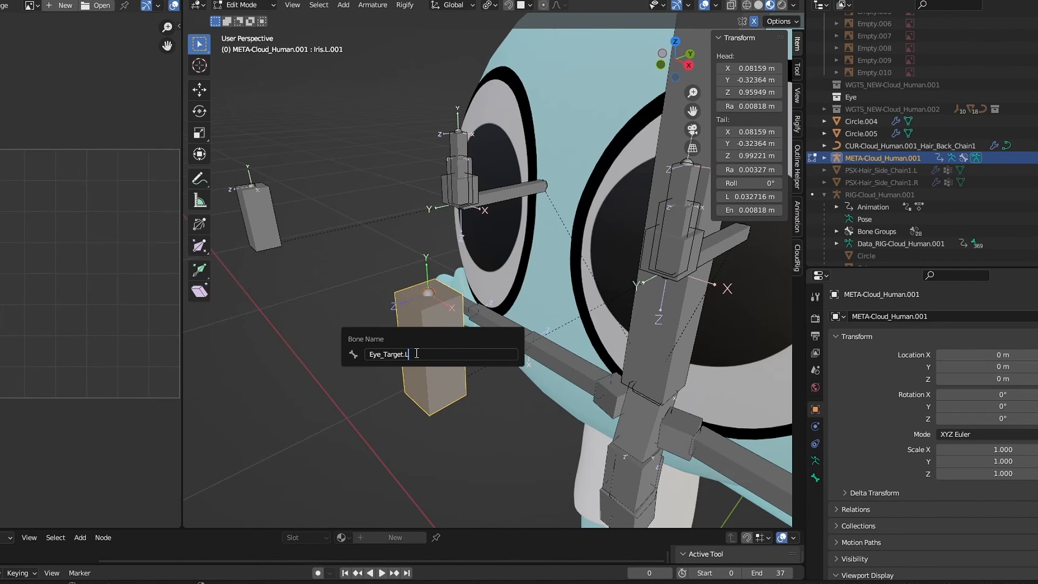
pyautogui.press('Return')
# - Delete the extra bone in front of the character's right eye and symmetrize Eye_Target.L to that side
pyautogui.moveTo(243, 230); pyautogui.dragTo(310, 225, button='middle')
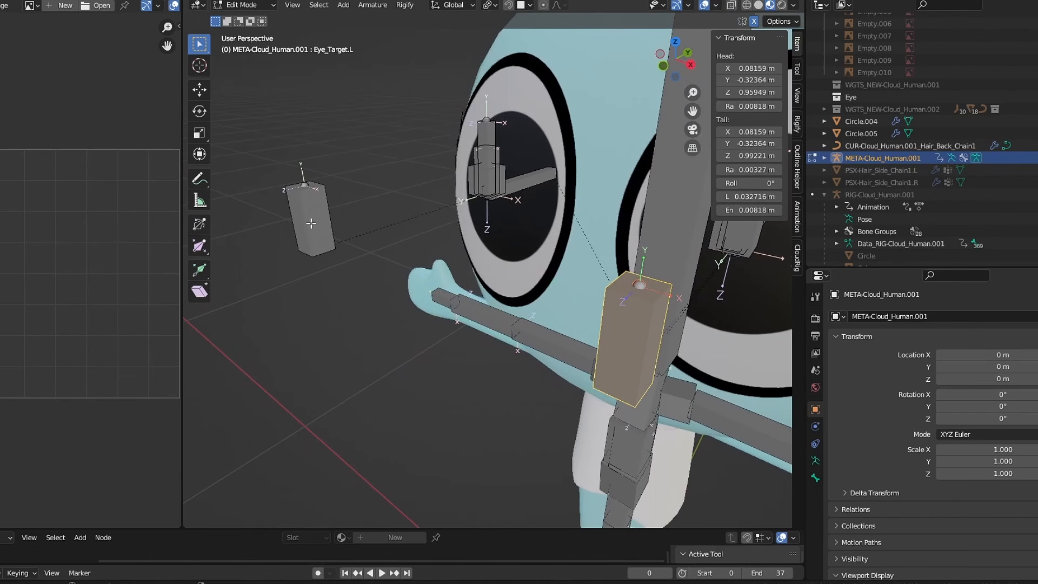
pyautogui.click(294, 226)
pyautogui.press('x')
pyautogui.click(294, 226)
pyautogui.click(631, 357)
pyautogui.rightClick(631, 357)
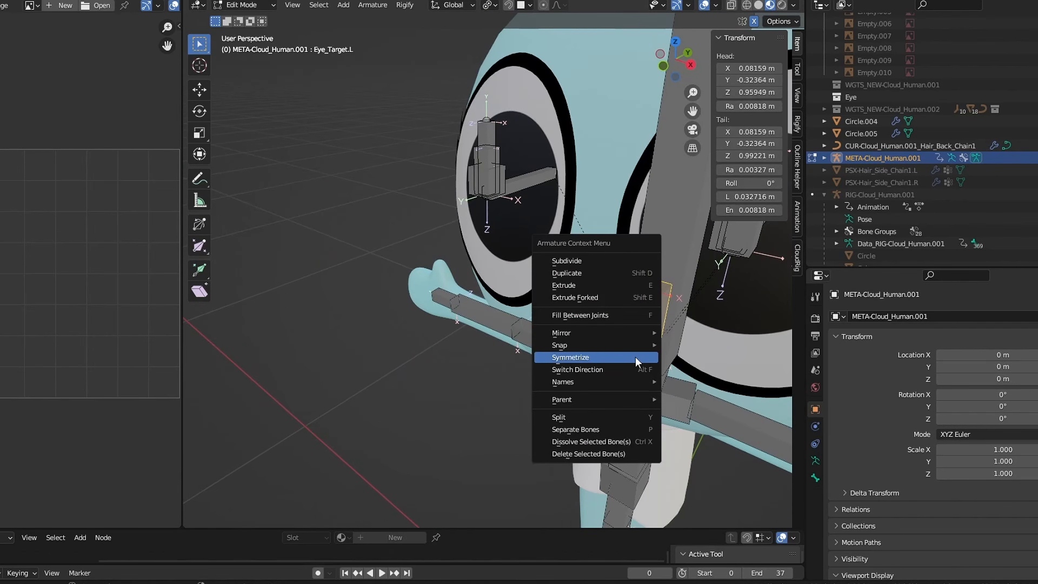
pyautogui.click(631, 357)
pyautogui.moveTo(472, 315); pyautogui.dragTo(492, 322, button='middle')
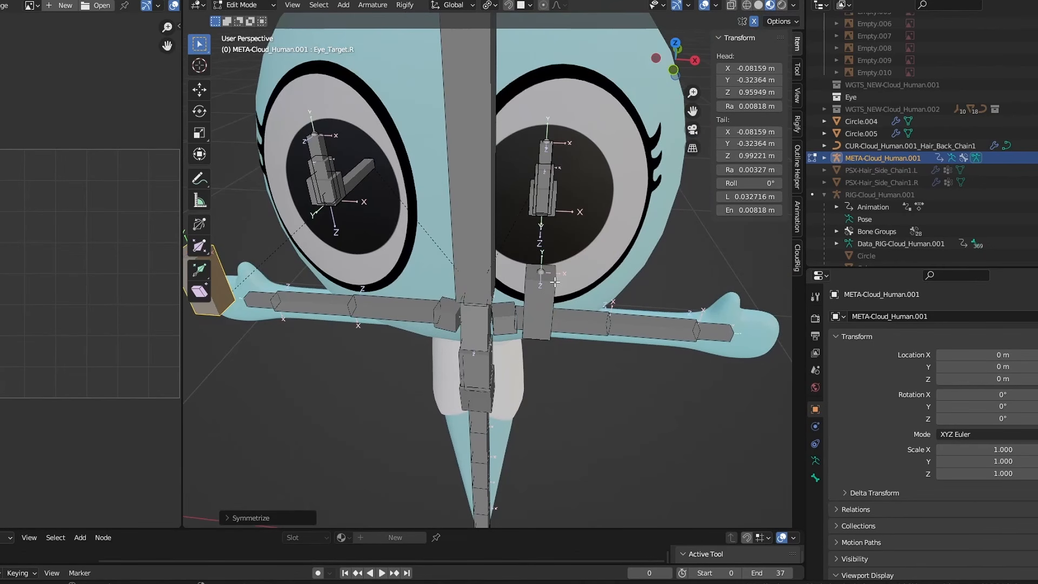
# - Duplicate Eye_Target.L in place and set the copy's head X and tail X to 0
pyautogui.click(546, 293)
pyautogui.moveTo(547, 292); pyautogui.dragTo(589, 265, button='middle')
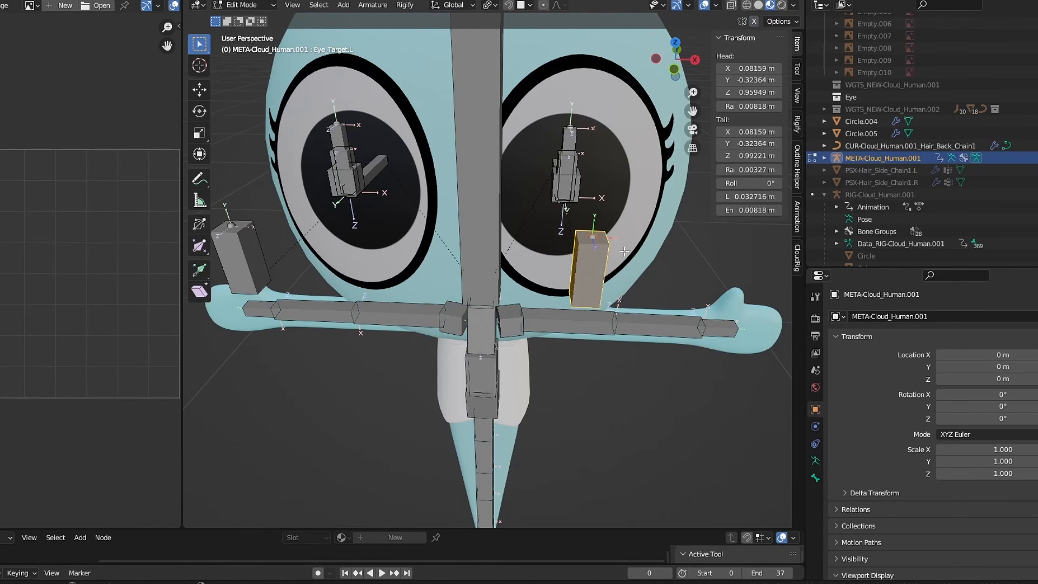
pyautogui.moveTo(619, 225); pyautogui.dragTo(630, 222, button='middle')
pyautogui.hotkey('shift', 'd')
pyautogui.rightClick(549, 216)
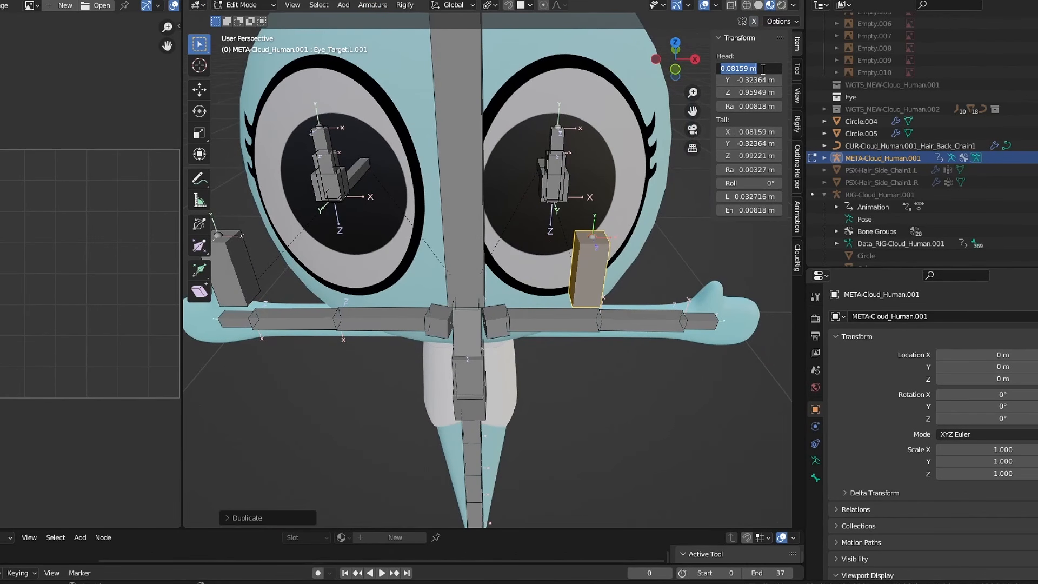
pyautogui.write('0')
pyautogui.press('Return')
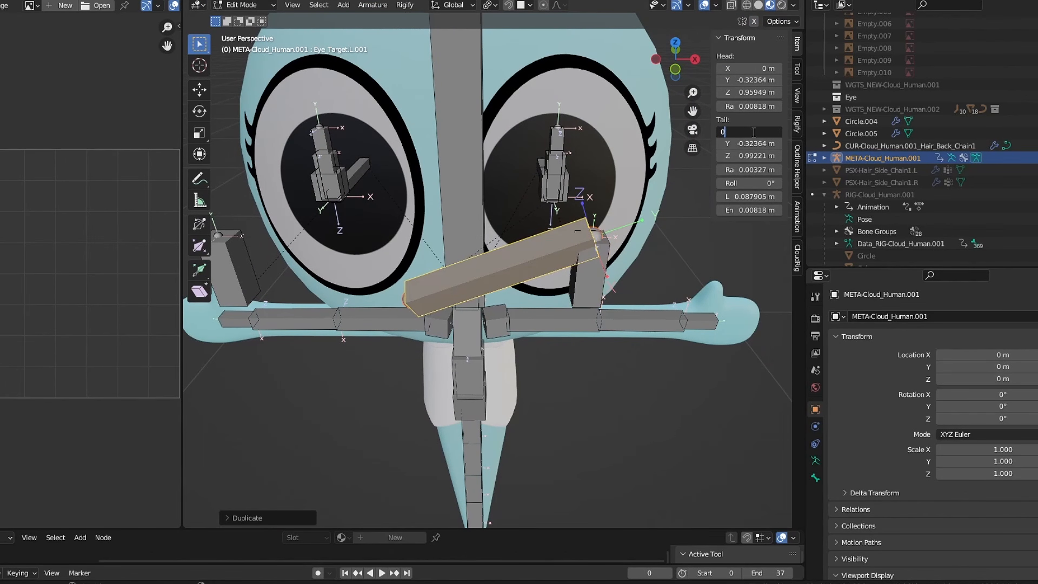
pyautogui.press('Return')
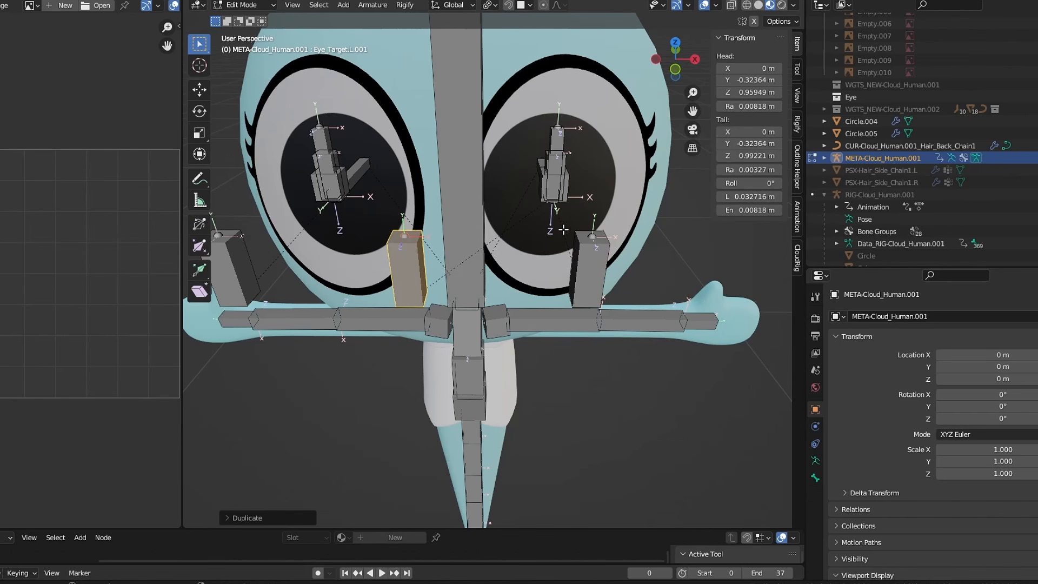
# - Parent the middle, left and right eye target bones to the Head bone
pyautogui.moveTo(551, 236); pyautogui.dragTo(564, 244, button='middle')
pyautogui.keyDown('shift'); pyautogui.click(642, 304); pyautogui.keyUp('shift')
pyautogui.keyDown('shift'); pyautogui.click(284, 322); pyautogui.keyUp('shift')
pyautogui.keyDown('shift'); pyautogui.click(461, 209); pyautogui.keyUp('shift')
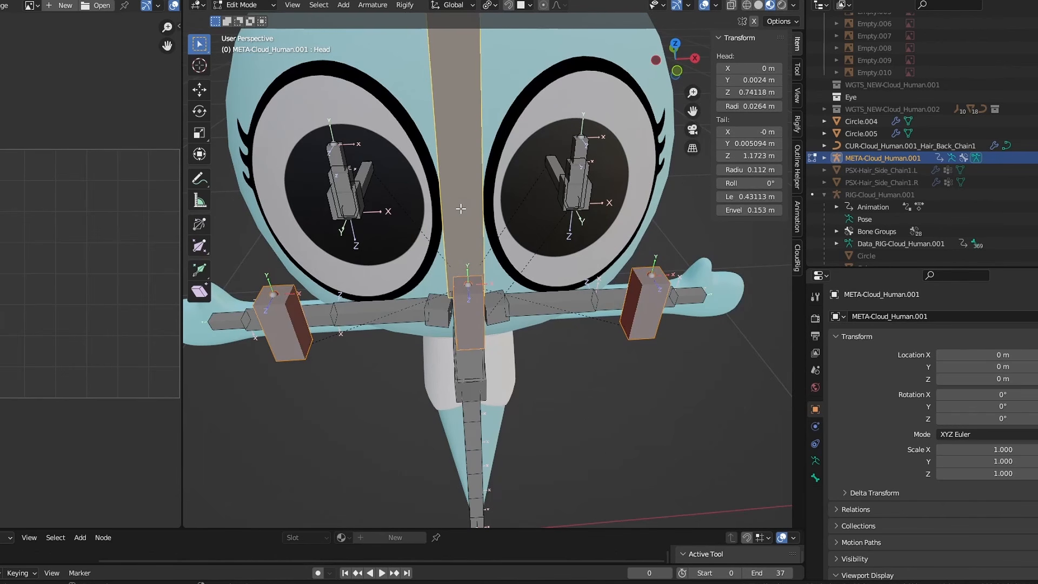
pyautogui.hotkey('ctrl', 'p')
pyautogui.click(460, 208)
# - In pose mode, add a Copy Transforms constraint to Eye_Target.L that targets the middle bone Eye_Target.L.001
pyautogui.moveTo(465, 238); pyautogui.dragTo(490, 256, button='middle')
pyautogui.hotkey('ctrl', 'Tab')
pyautogui.moveTo(476, 295); pyautogui.dragTo(501, 293, button='middle')
pyautogui.click(499, 292)
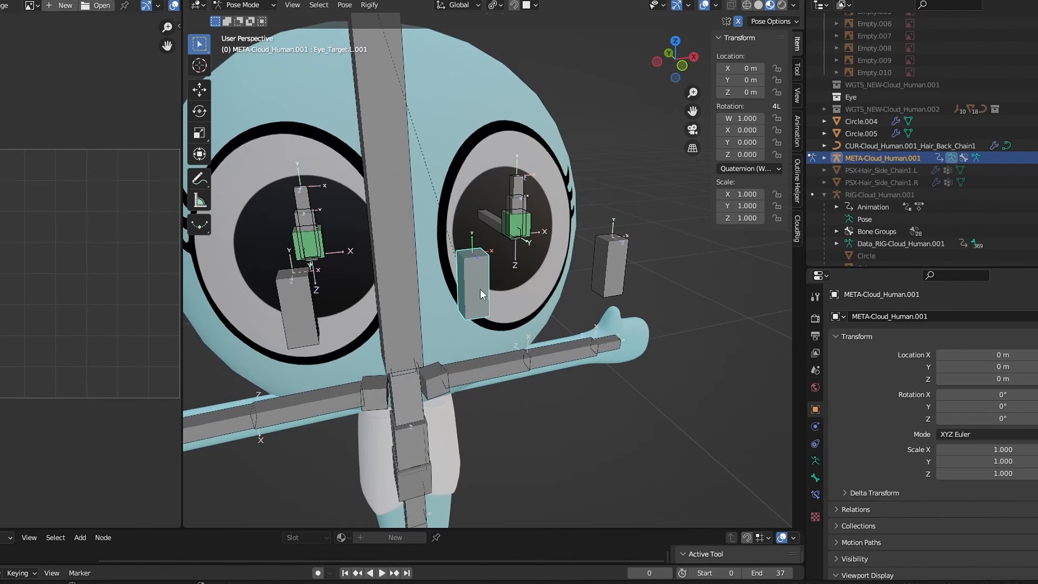
pyautogui.keyDown('shift'); pyautogui.click(608, 267); pyautogui.keyUp('shift')
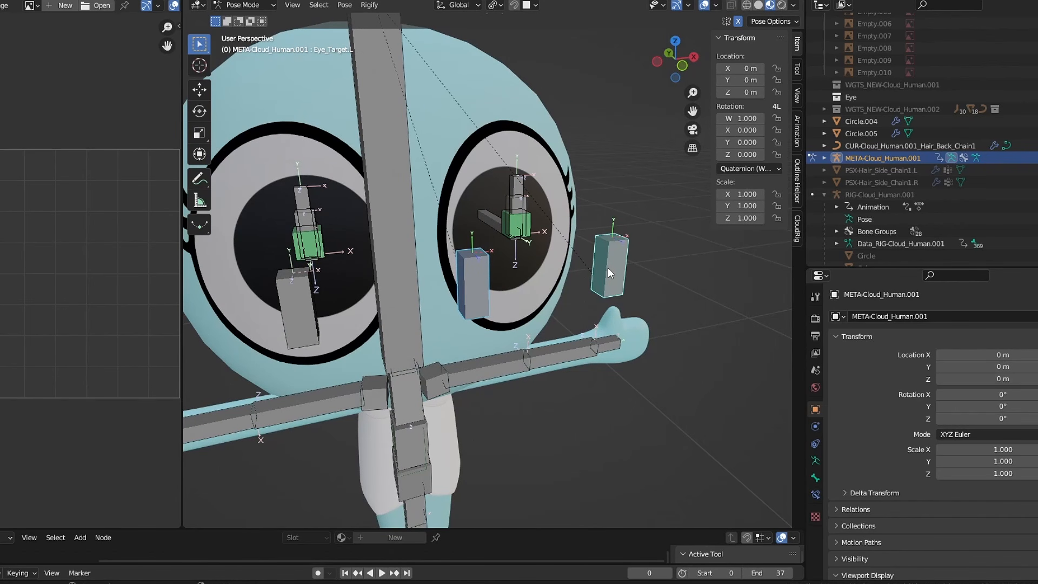
pyautogui.hotkey('shift', 'ctrl', 'c')
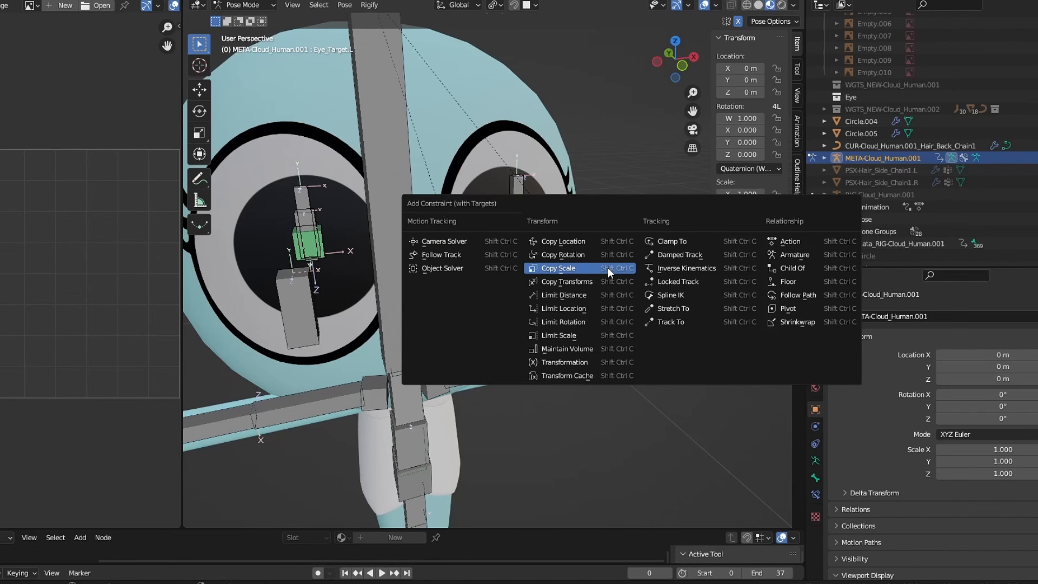
pyautogui.click(575, 281)
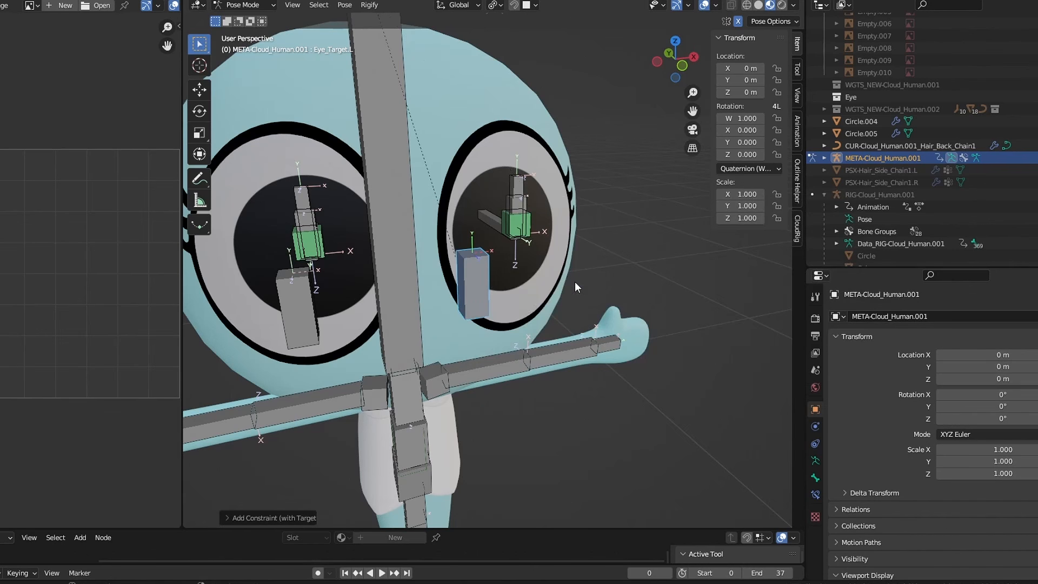
# - Set the Eye_Target.L constraint's target and owner to Local Space and its mix to After Original (Split Channels)
pyautogui.click(815, 494)
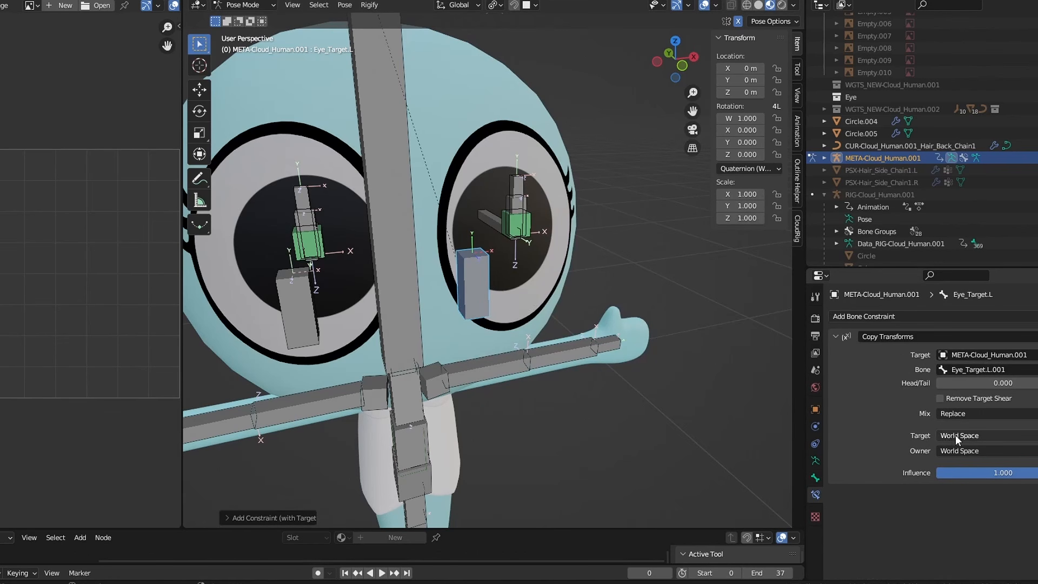
pyautogui.click(957, 438)
pyautogui.click(960, 510)
pyautogui.click(960, 451)
pyautogui.click(960, 525)
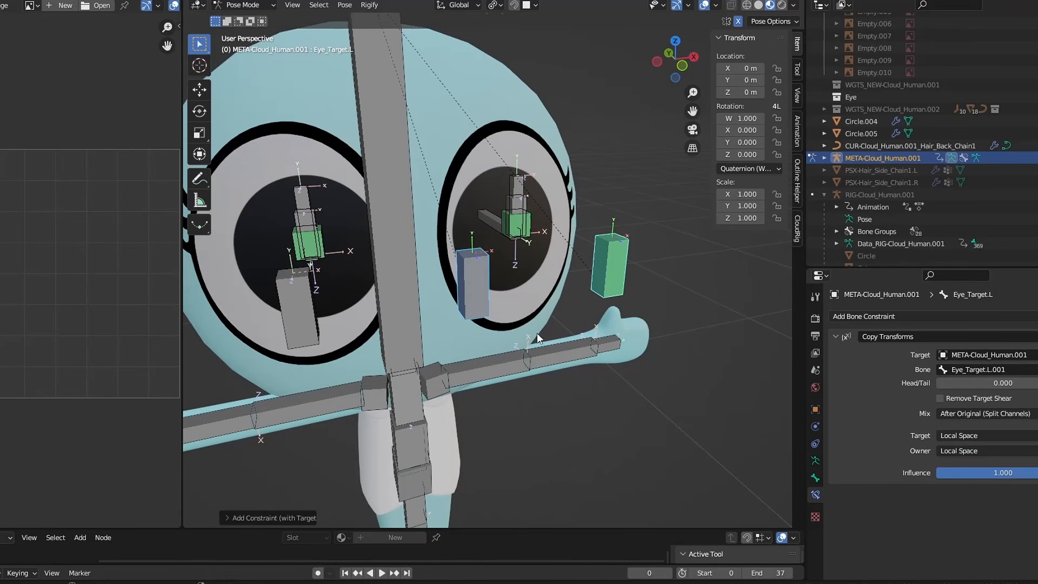
# - Test moving the middle target bone and Eye_Target.L, clearing each bone's location after its move
pyautogui.click(452, 285)
pyautogui.press('g')
pyautogui.click(429, 278)
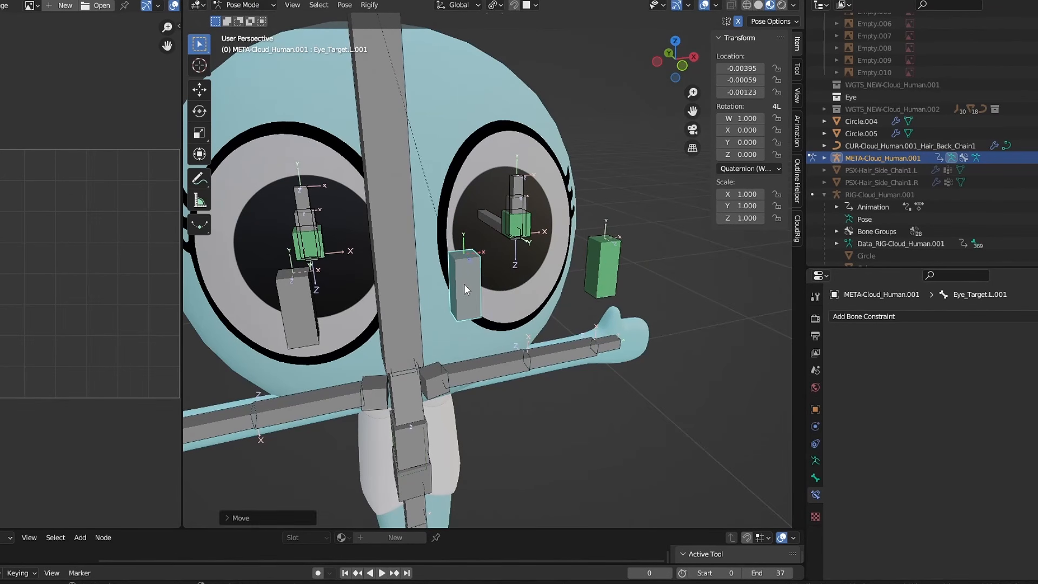
pyautogui.hotkey('alt', 'g')
pyautogui.click(601, 271)
pyautogui.press('g')
pyautogui.click(600, 262)
pyautogui.hotkey('alt', 'g')
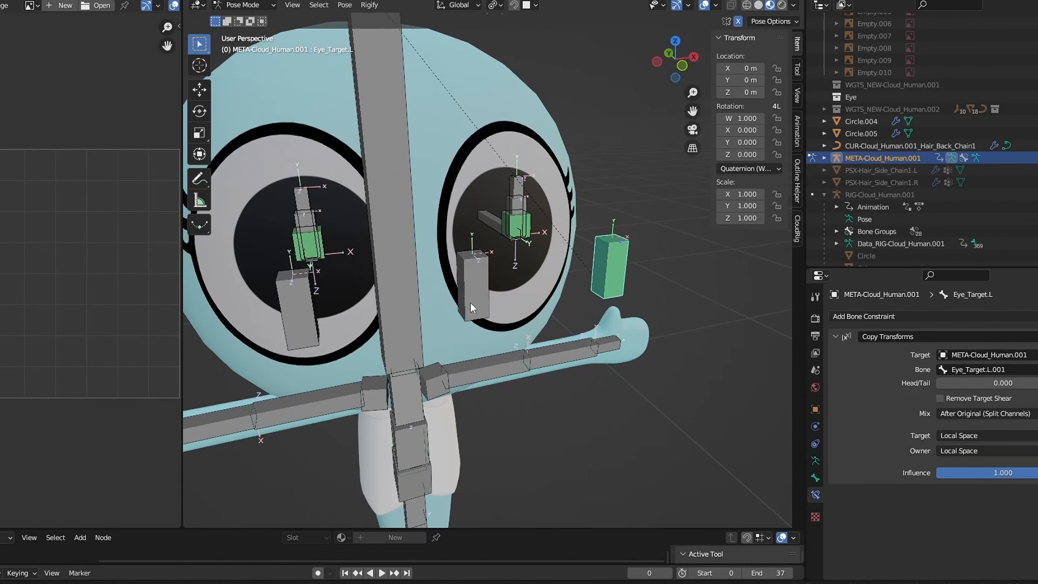
# - Add a Copy Transforms constraint from Eye_Target.L to Iris.L, with Local Space target and owner and After Original (Split Channels) mix
pyautogui.scroll(2, 554, 265)
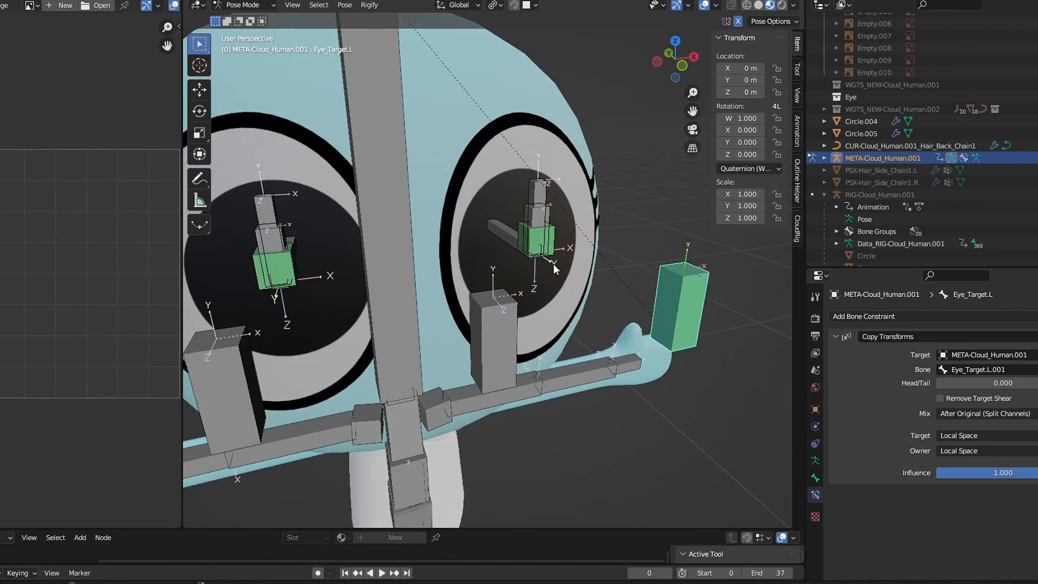
pyautogui.keyDown('shift'); pyautogui.click(549, 212); pyautogui.keyUp('shift')
pyautogui.hotkey('shift', 'ctrl', 'c')
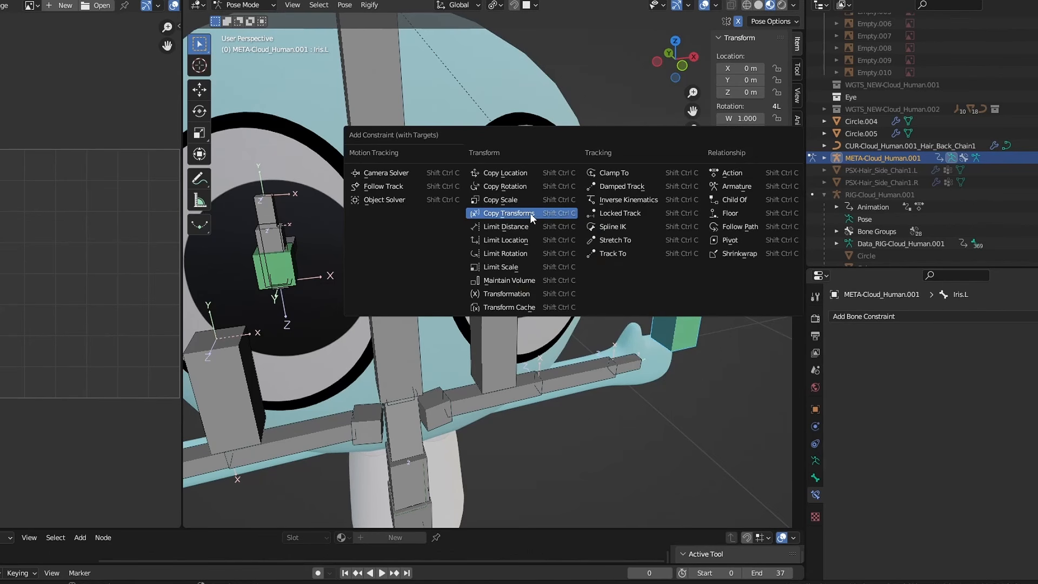
pyautogui.click(530, 213)
pyautogui.click(976, 436)
pyautogui.click(976, 510)
pyautogui.click(975, 452)
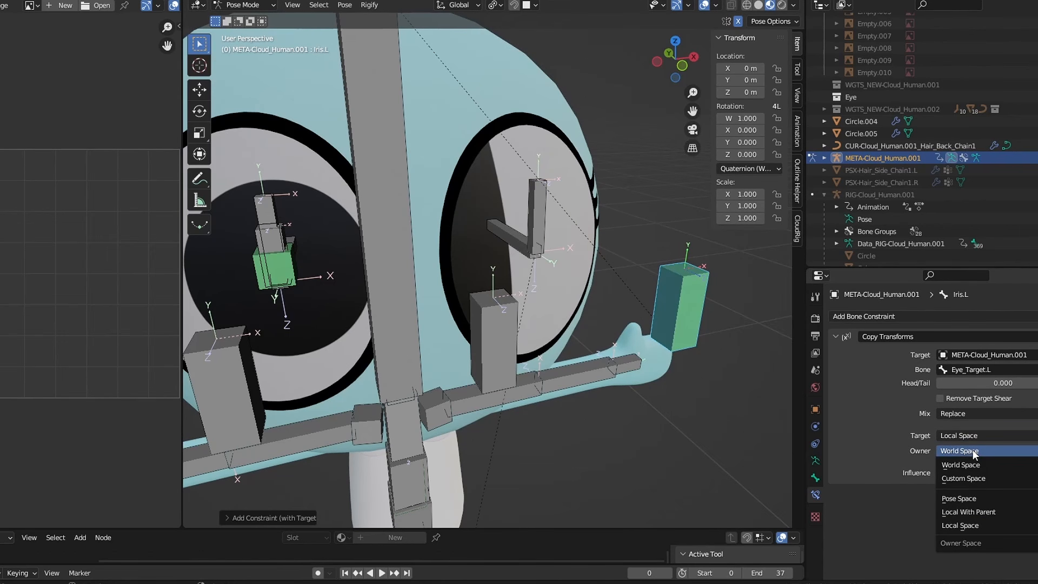
pyautogui.click(975, 525)
pyautogui.click(967, 414)
pyautogui.click(978, 522)
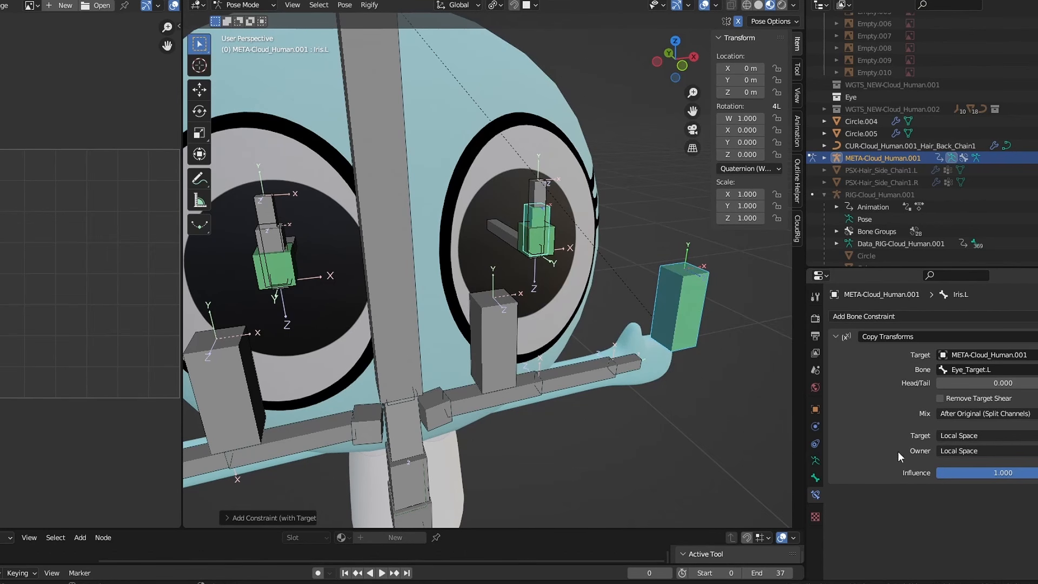
# - Test how Iris.L follows by moving Eye_Target.L and the middle target, undoing each move
pyautogui.click(672, 316)
pyautogui.press('g')
pyautogui.click(680, 294)
pyautogui.hotkey('ctrl', 'z')
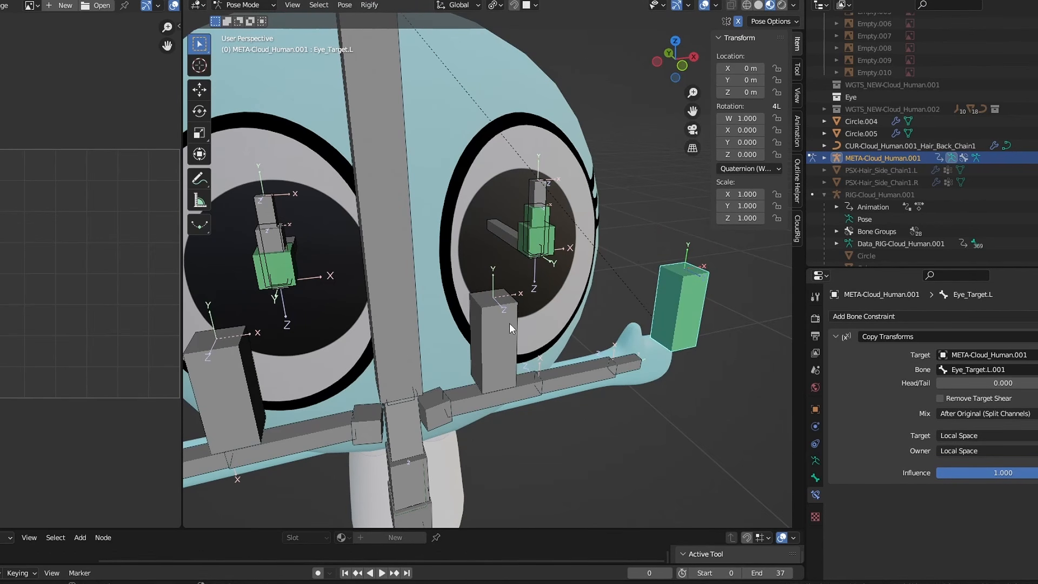
pyautogui.click(507, 328)
pyautogui.press('g')
pyautogui.click(503, 313)
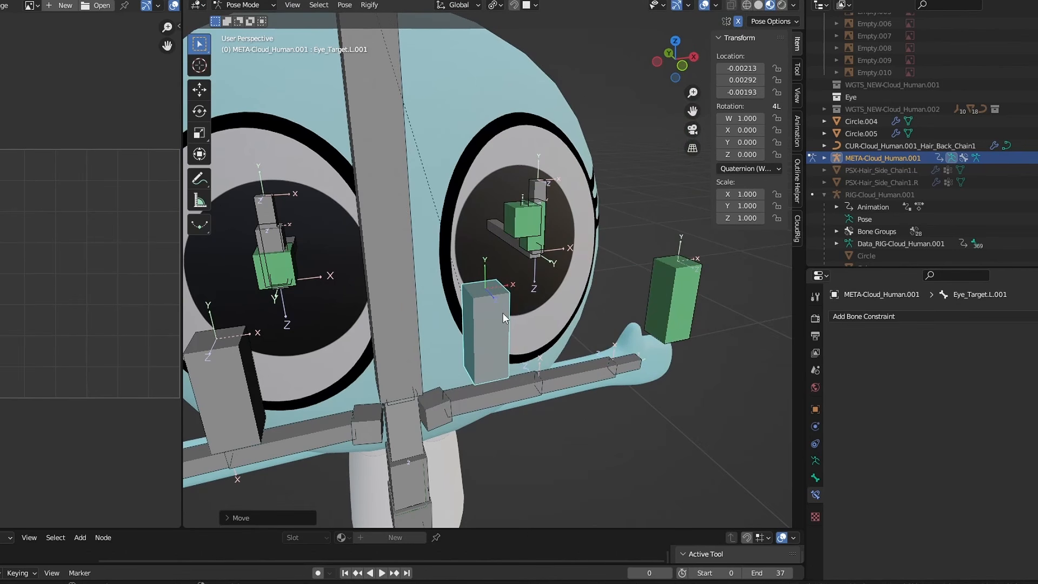
pyautogui.hotkey('ctrl', 'z')
# - Symmetrize the left-eye and target bones in edit mode to carry their constraints to the character's right side
pyautogui.scroll(-1, 493, 310)
pyautogui.moveTo(502, 313); pyautogui.dragTo(613, 235, button='middle')
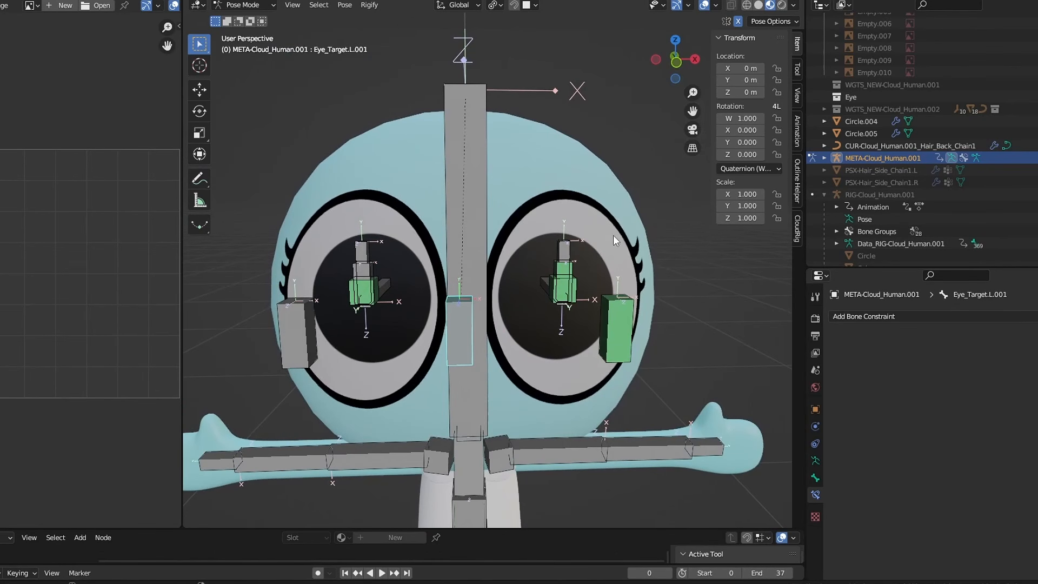
pyautogui.press('Tab')
pyautogui.rightClick(592, 331)
pyautogui.click(572, 331)
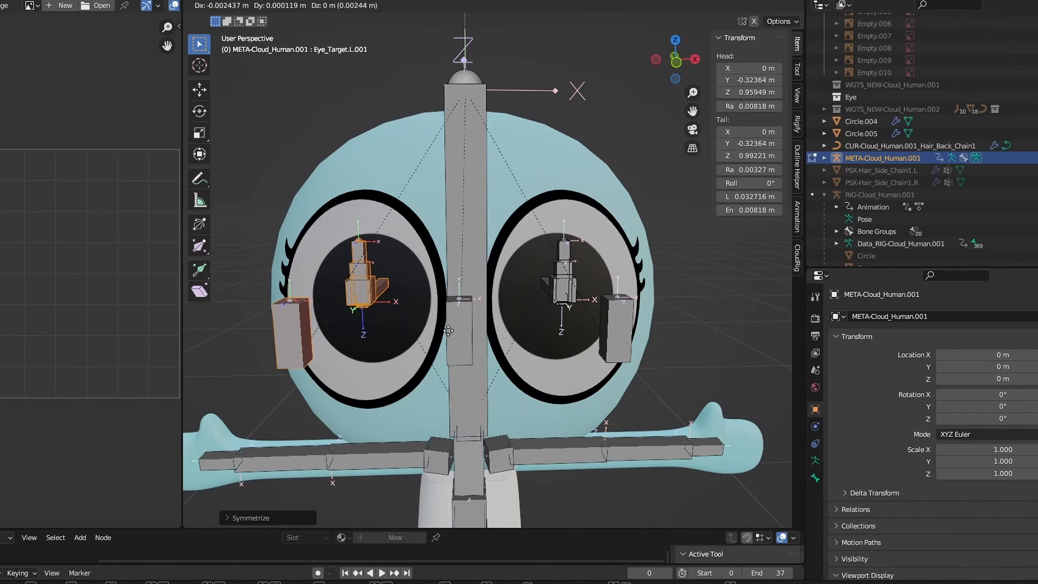
# - Move the middle target bone in pose mode to test its control over both eyes
pyautogui.moveTo(573, 331); pyautogui.dragTo(441, 338, button='middle')
pyautogui.press('Tab')
pyautogui.press('g')
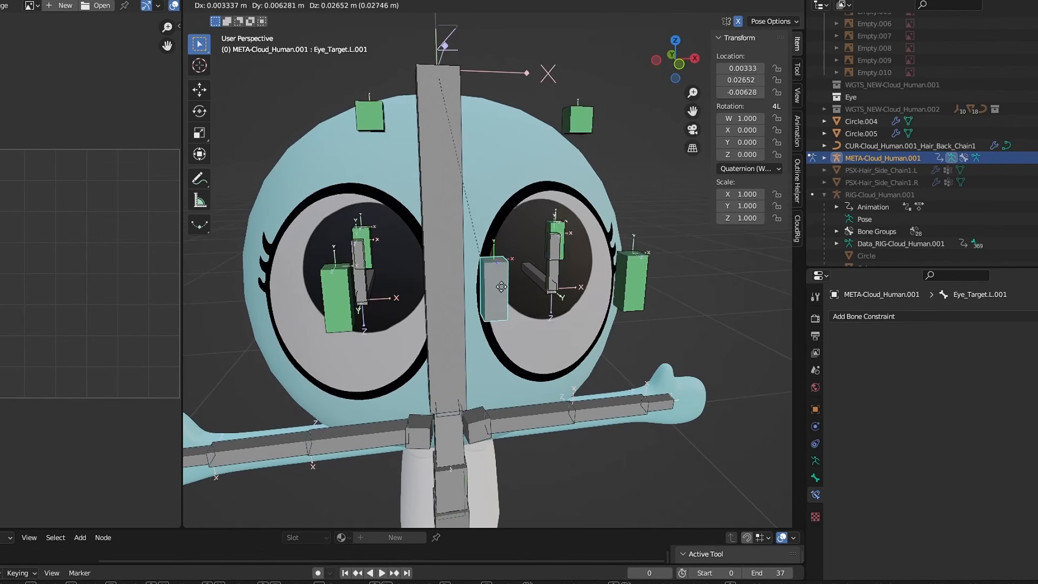
pyautogui.press('s')
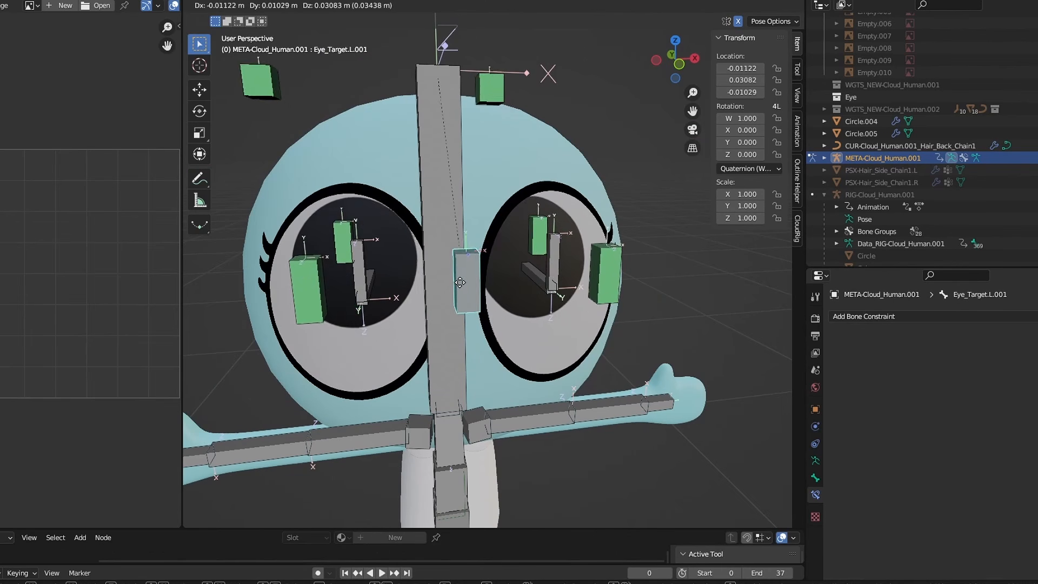
# - Assign WGT-Circle as the custom shape of Eye_Target.L and set the shape's X rotation to 90°
pyautogui.click(583, 305)
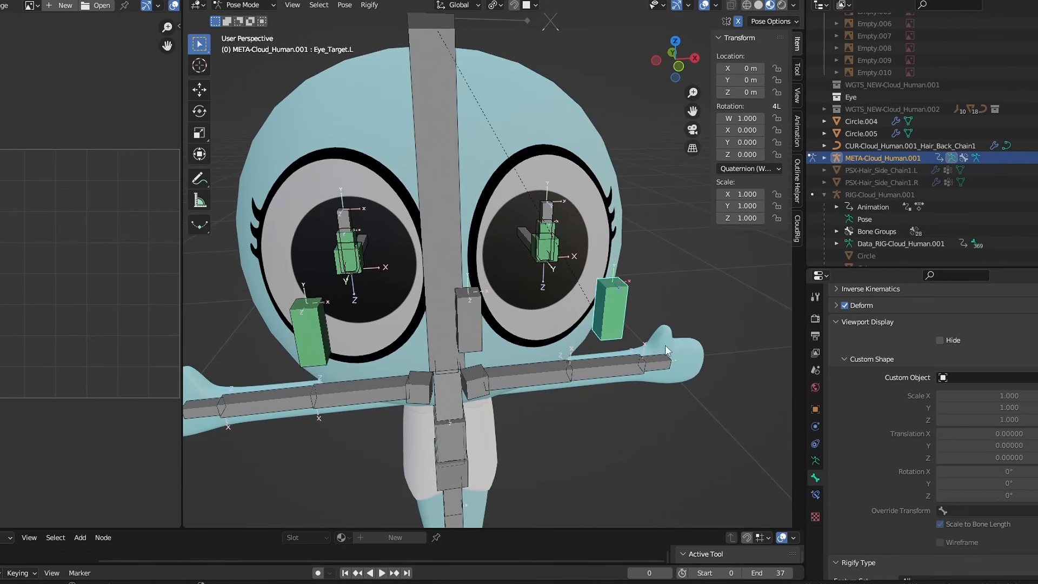
pyautogui.click(973, 377)
pyautogui.write('w')
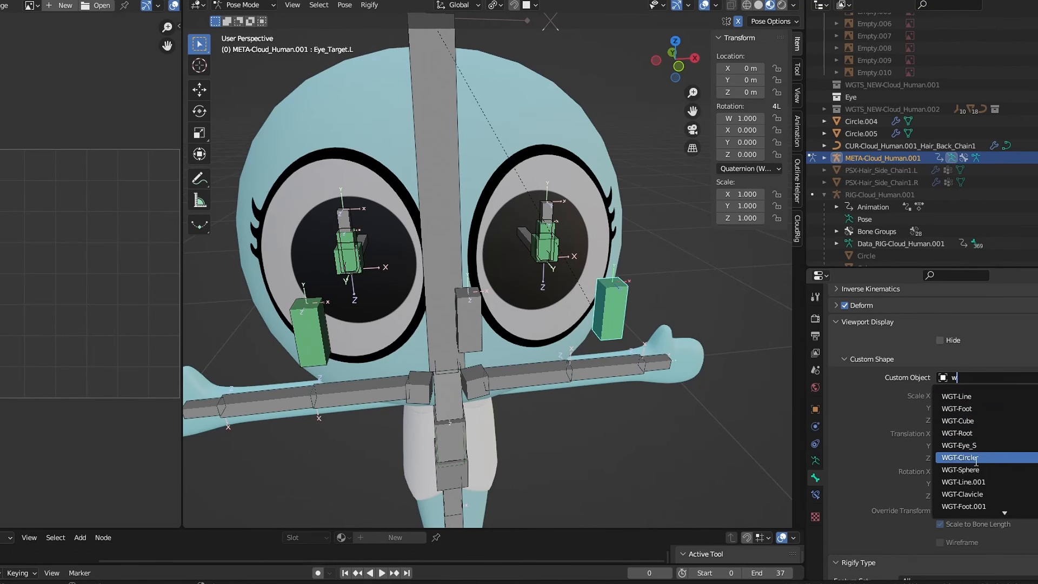
pyautogui.click(983, 458)
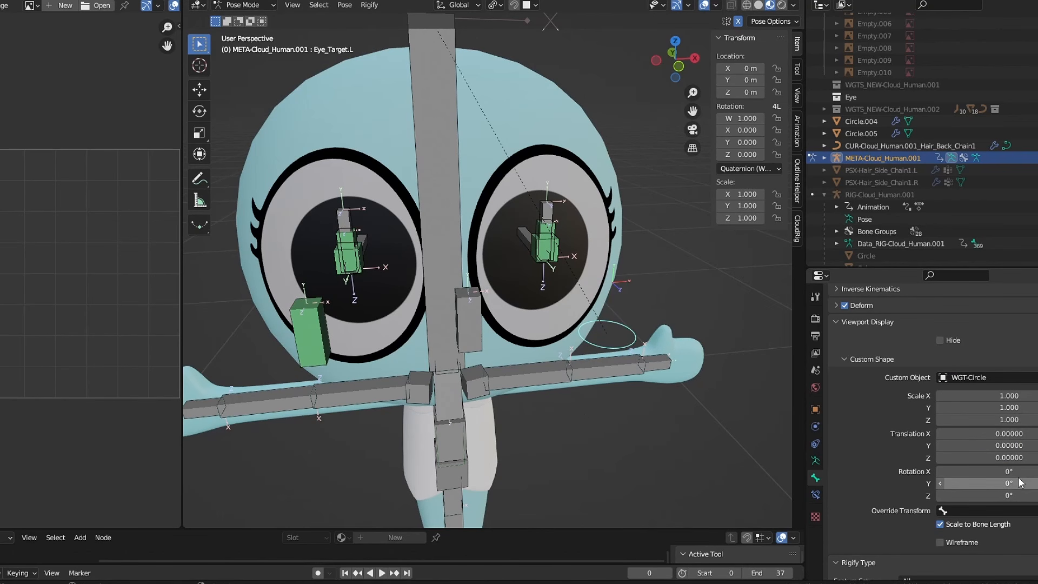
pyautogui.moveTo(1027, 471); pyautogui.dragTo(1037, 472)
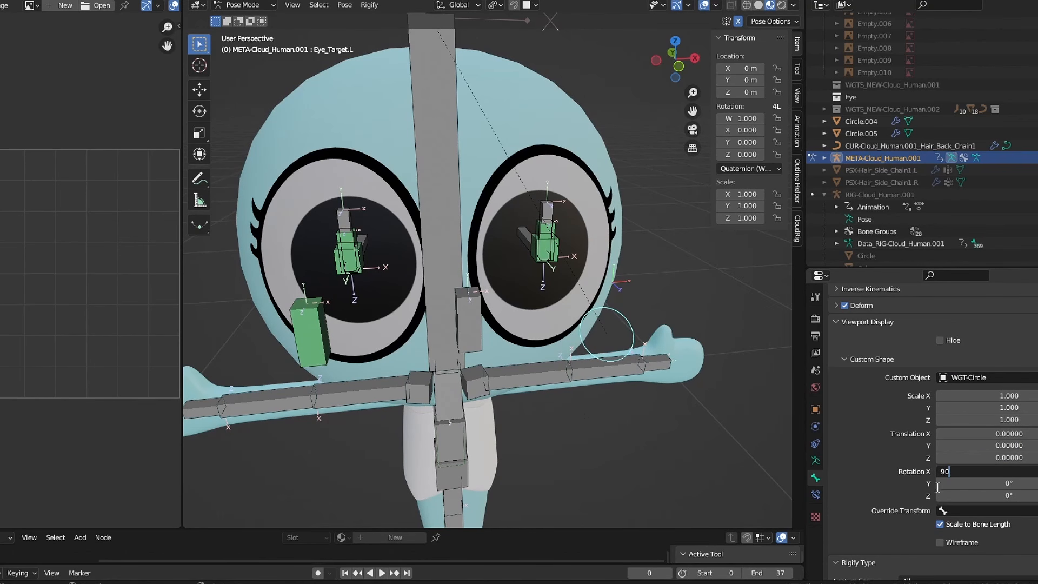
pyautogui.press('Return')
pyautogui.moveTo(527, 376); pyautogui.dragTo(522, 338, button='middle')
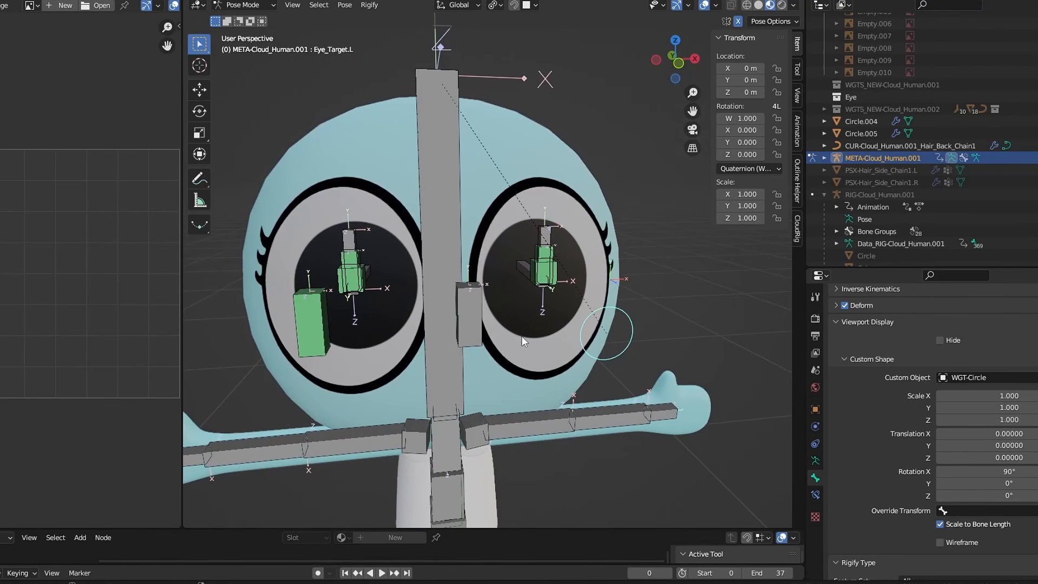
# - Copy the custom circle shape and its rotation from Eye_Target.L to Eye_Target.R
pyautogui.click(319, 329)
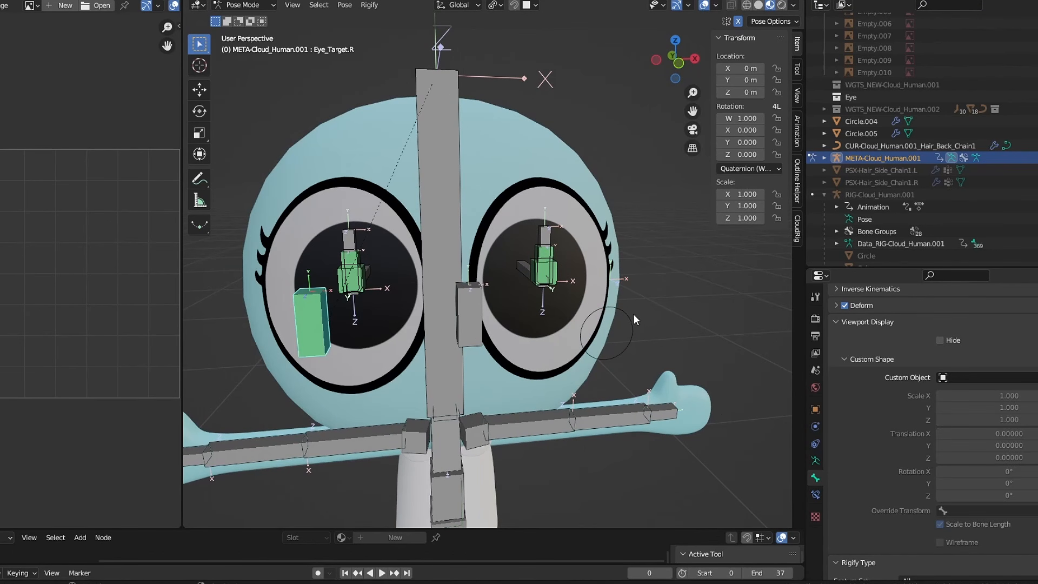
pyautogui.keyDown('shift'); pyautogui.click(633, 316); pyautogui.keyUp('shift')
pyautogui.rightClick(995, 378)
pyautogui.click(991, 390)
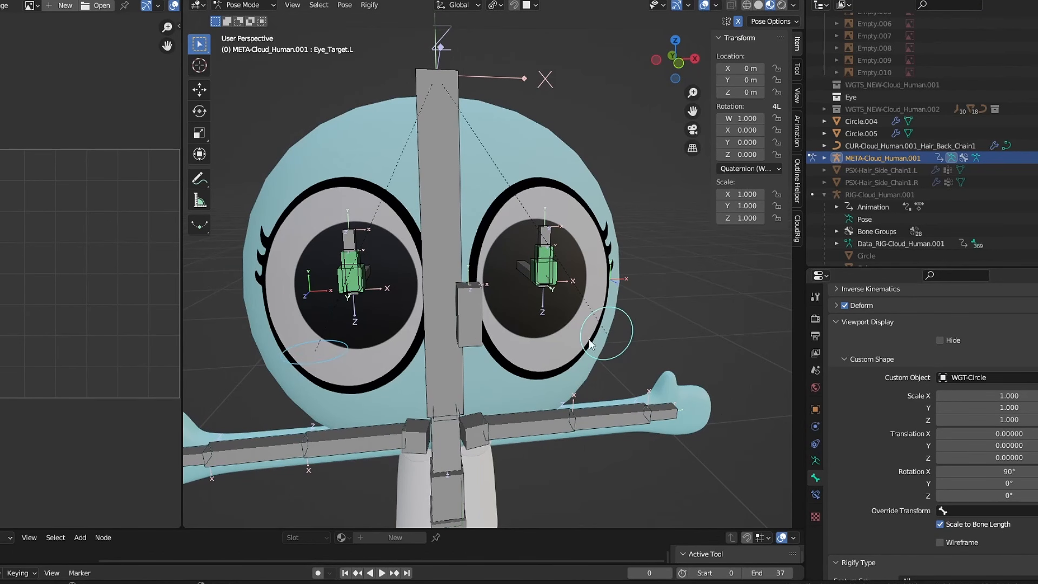
pyautogui.moveTo(589, 339); pyautogui.dragTo(577, 319, button='middle')
pyautogui.rightClick(1013, 470)
pyautogui.click(954, 510)
# - Set the circle shape's X, Y and Z scale to 1.900 on Eye_Target.L and copy all scale values to Eye_Target.R
pyautogui.moveTo(1021, 396); pyautogui.dragTo(1014, 419)
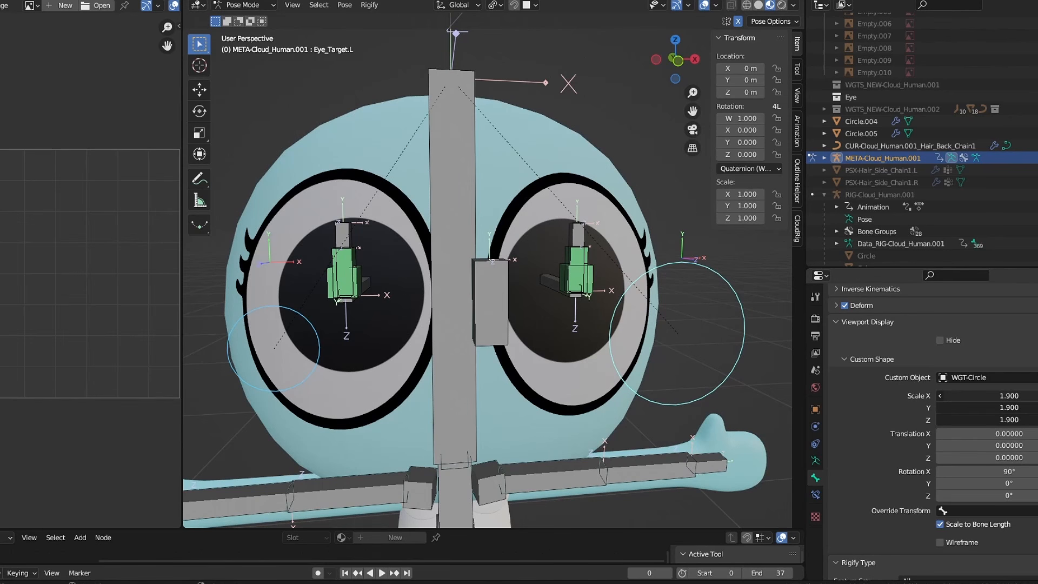
pyautogui.rightClick(1006, 395)
pyautogui.click(968, 511)
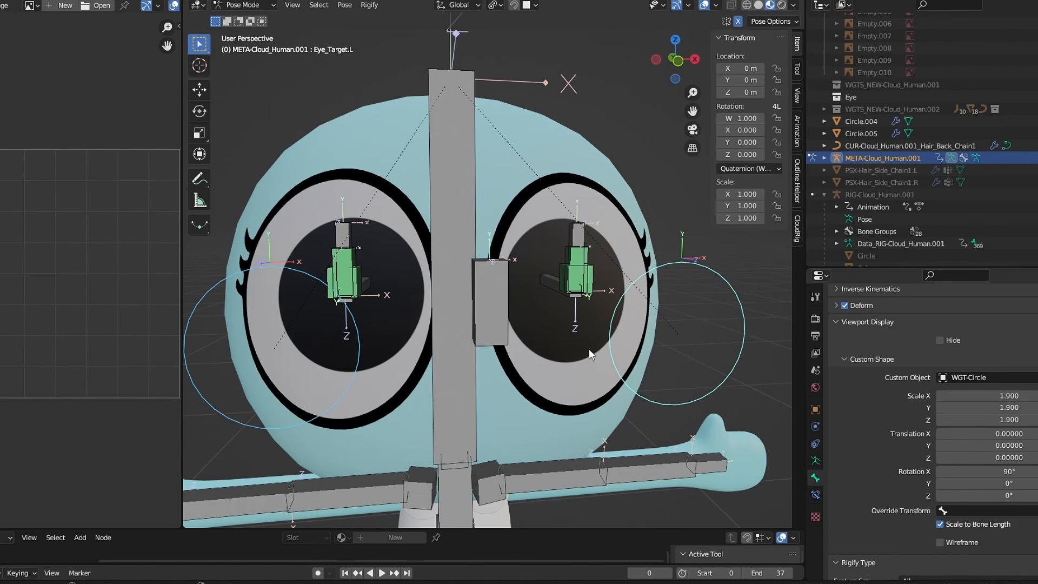
# - Move Eye_Target.L inward along X in edit mode, to about 0.06 m from the centre line
pyautogui.moveTo(589, 348); pyautogui.dragTo(583, 346, button='middle')
pyautogui.press('Tab')
pyautogui.click(676, 307)
pyautogui.press('g')
pyautogui.press('x')
pyautogui.click(632, 309)
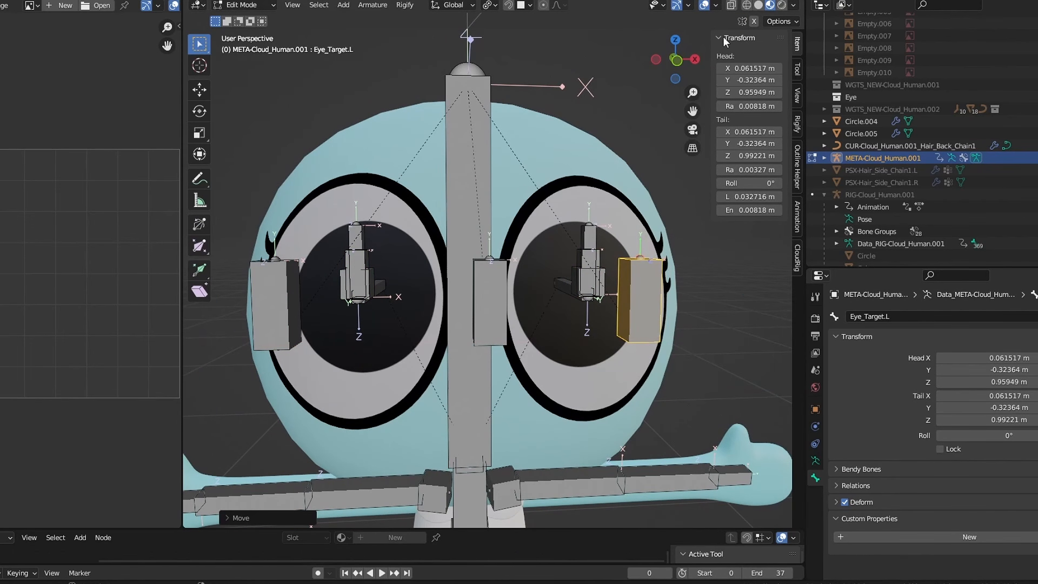
pyautogui.hotkey('shift', 'd')
pyautogui.press('x')
pyautogui.rightClick(566, 235)
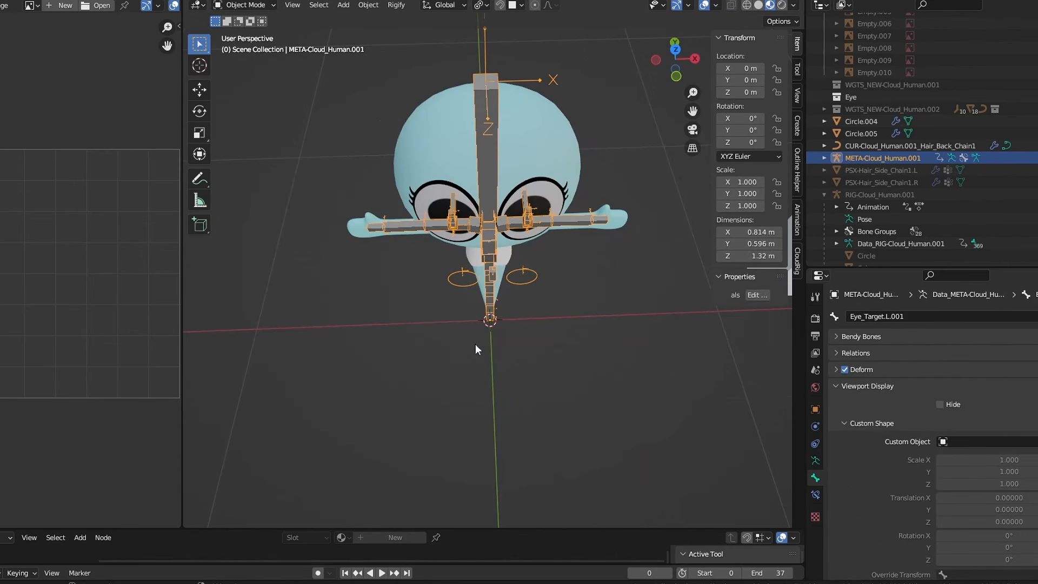
# - Add a mesh circle in object mode and, from the top view, move it along X to about -0.71 m
pyautogui.hotkey('shift', 'a')
pyautogui.moveTo(502, 335)
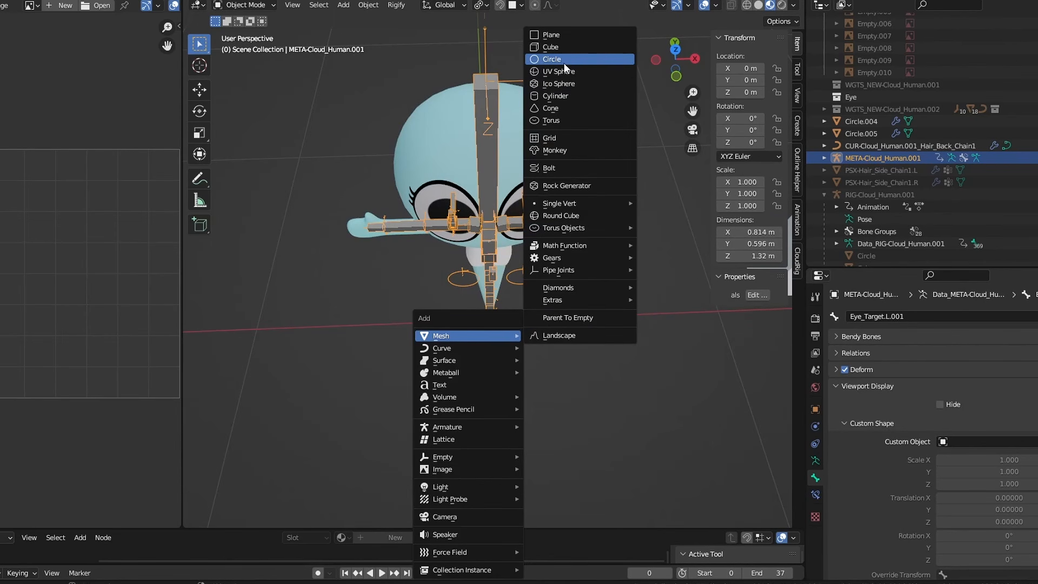
pyautogui.click(563, 63)
pyautogui.moveTo(583, 179); pyautogui.dragTo(575, 203, button='middle')
pyautogui.scroll(-3, 578, 200)
pyautogui.click(678, 53)
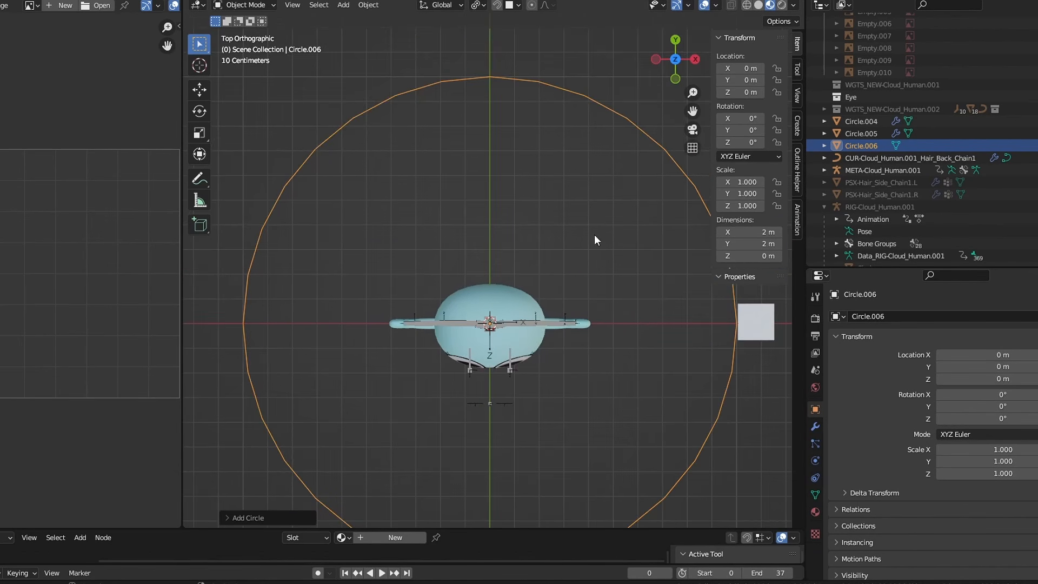
pyautogui.keyDown('shift'); pyautogui.moveTo(615, 292); pyautogui.dragTo(612, 241, button='middle'); pyautogui.keyUp('shift')
pyautogui.press('g')
pyautogui.press('x')
pyautogui.click(437, 241)
# - Hide the body collection and the META-Cloud_Human.001 armature to clear the area around the new circle
pyautogui.scroll(12, 962, 149)
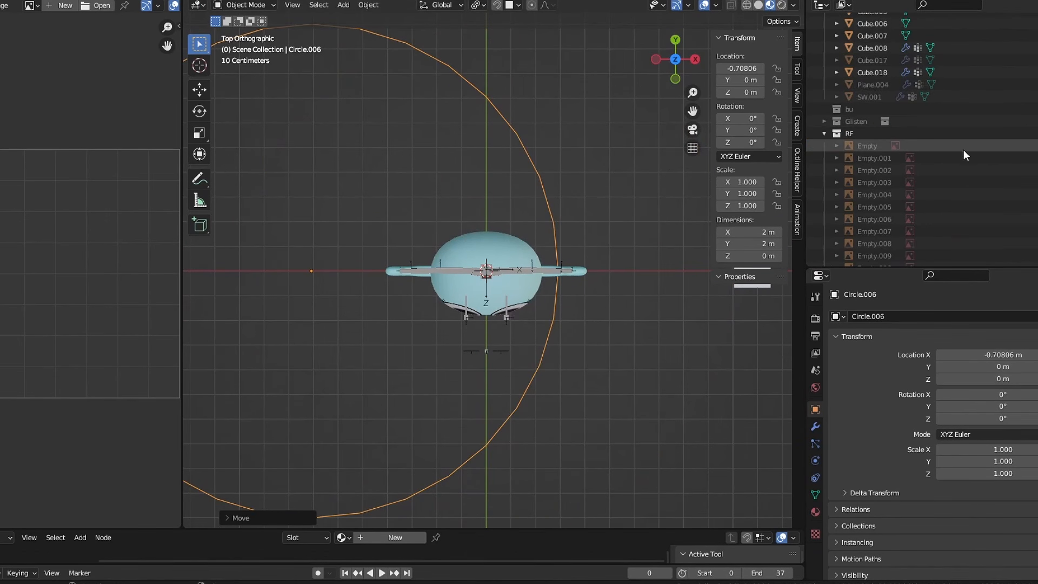
pyautogui.scroll(1, 1014, 103)
pyautogui.click(1035, 33)
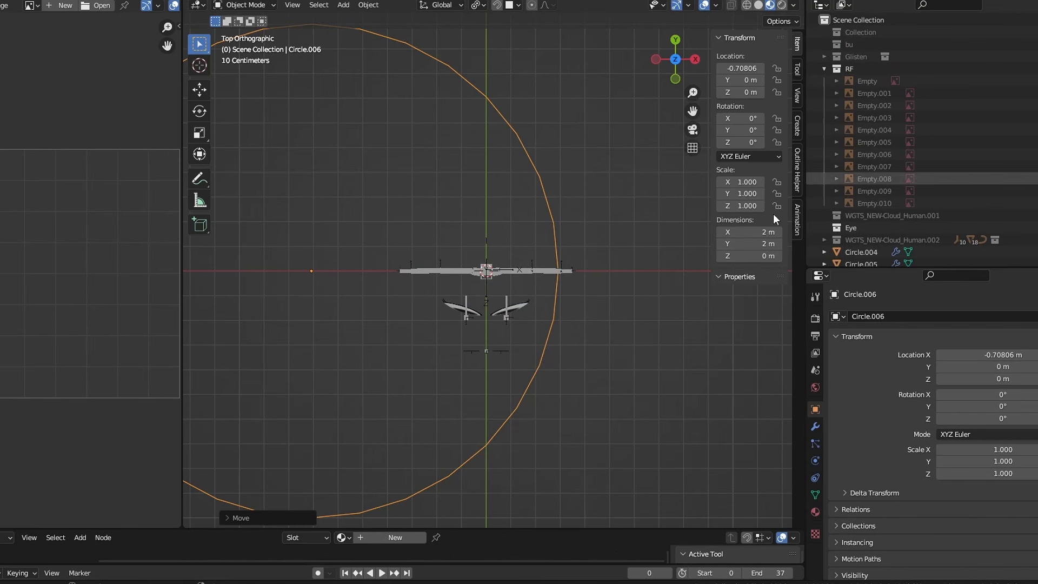
pyautogui.scroll(3, 539, 265)
pyautogui.click(517, 340)
pyautogui.keyDown('shift'); pyautogui.moveTo(518, 340); pyautogui.dragTo(540, 339, button='middle'); pyautogui.keyUp('shift')
pyautogui.scroll(1, 514, 280)
pyautogui.click(513, 280)
pyautogui.press('h')
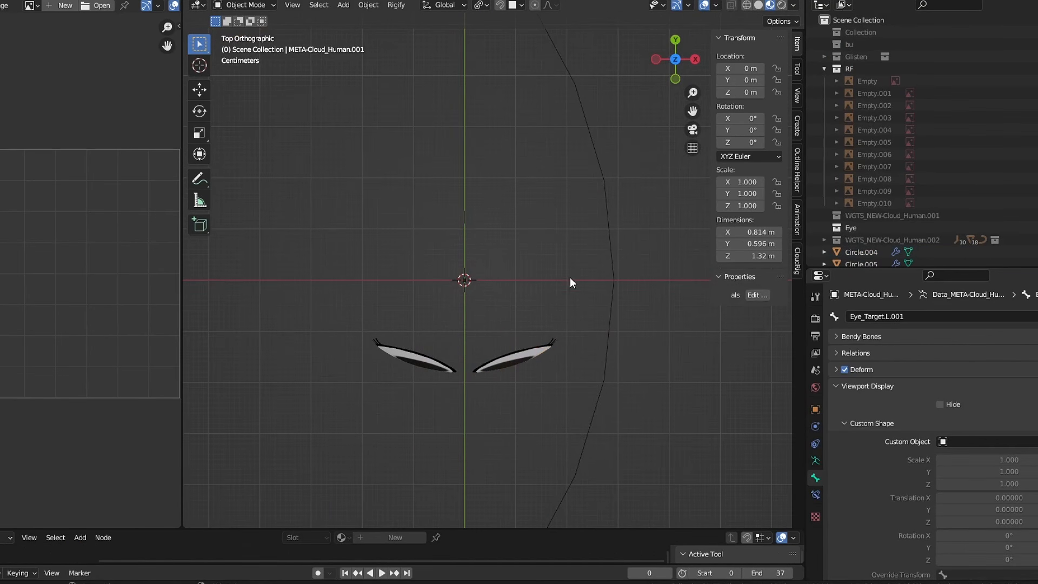
# - Scale the new circle down to about 0.5 and move it along X to about -0.435 m so it slightly crosses the centre line
pyautogui.click(621, 267)
pyautogui.scroll(-3, 622, 267)
pyautogui.press('s')
pyautogui.click(450, 283)
pyautogui.press('g')
pyautogui.press('x')
pyautogui.click(533, 290)
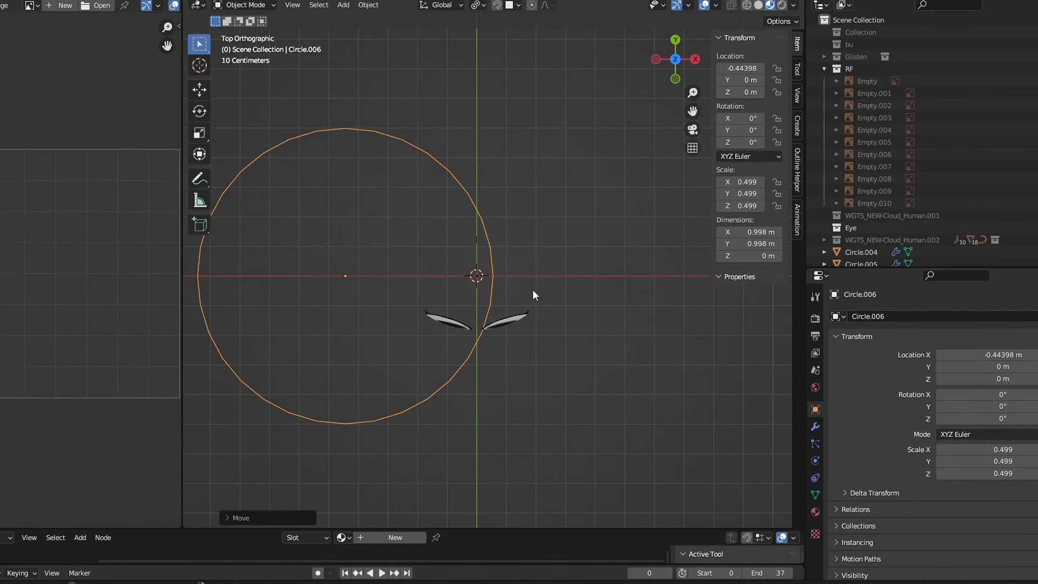
pyautogui.scroll(2, 538, 292)
pyautogui.press('g')
pyautogui.press('x')
pyautogui.click(546, 292)
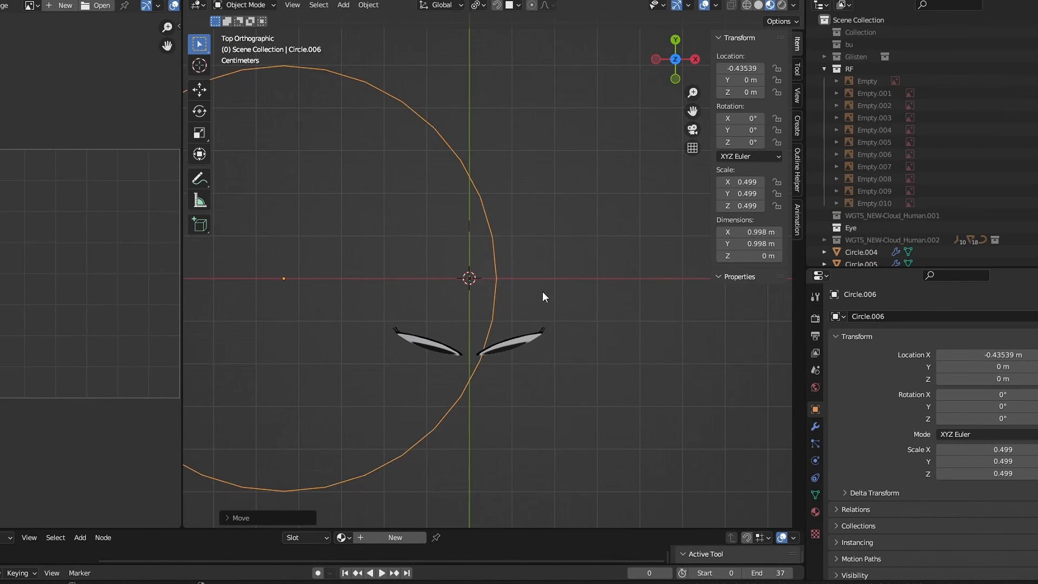
# - Duplicate the circle about 0.85 m along X and join both overlapping circles into one mesh
pyautogui.keyDown('shift'); pyautogui.moveTo(544, 292); pyautogui.dragTo(549, 313, button='middle'); pyautogui.keyUp('shift')
pyautogui.hotkey('shift', 'd')
pyautogui.press('z')
pyautogui.press('x')
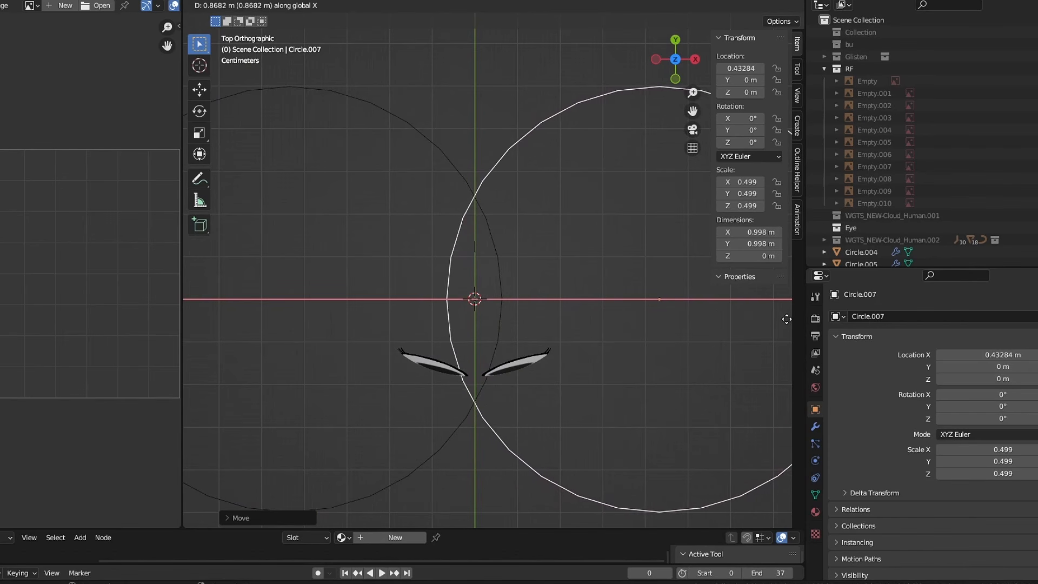
pyautogui.click(780, 319)
pyautogui.scroll(-1, 524, 294)
pyautogui.keyDown('shift'); pyautogui.click(511, 266); pyautogui.keyUp('shift')
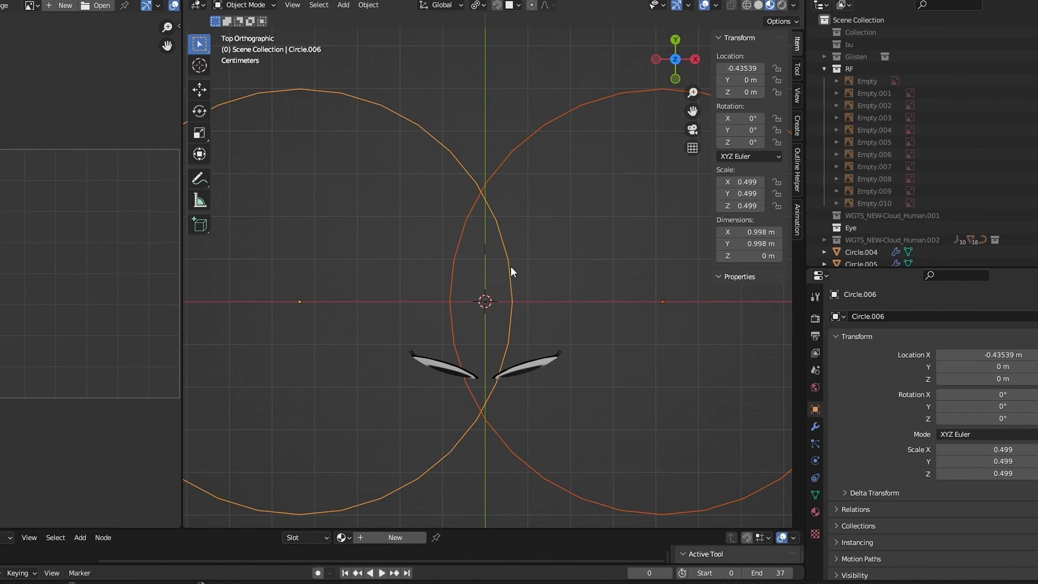
pyautogui.scroll(-1, 511, 266)
# - Delete the inner vertices where the two circles overlap, leaving an open figure-eight outline
pyautogui.press('Tab')
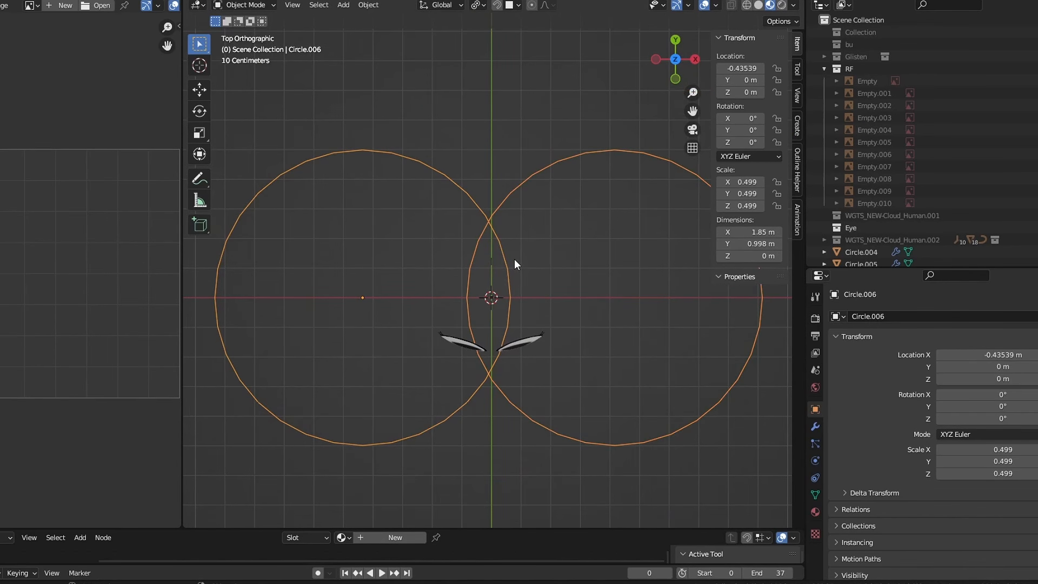
pyautogui.scroll(2, 511, 252)
pyautogui.press('1')
pyautogui.moveTo(593, 217); pyautogui.dragTo(385, 416)
pyautogui.press('x')
pyautogui.click(384, 417)
# - Connect the vertex pairs at both gaps with edges to close the joined outline
pyautogui.moveTo(503, 420); pyautogui.dragTo(475, 437)
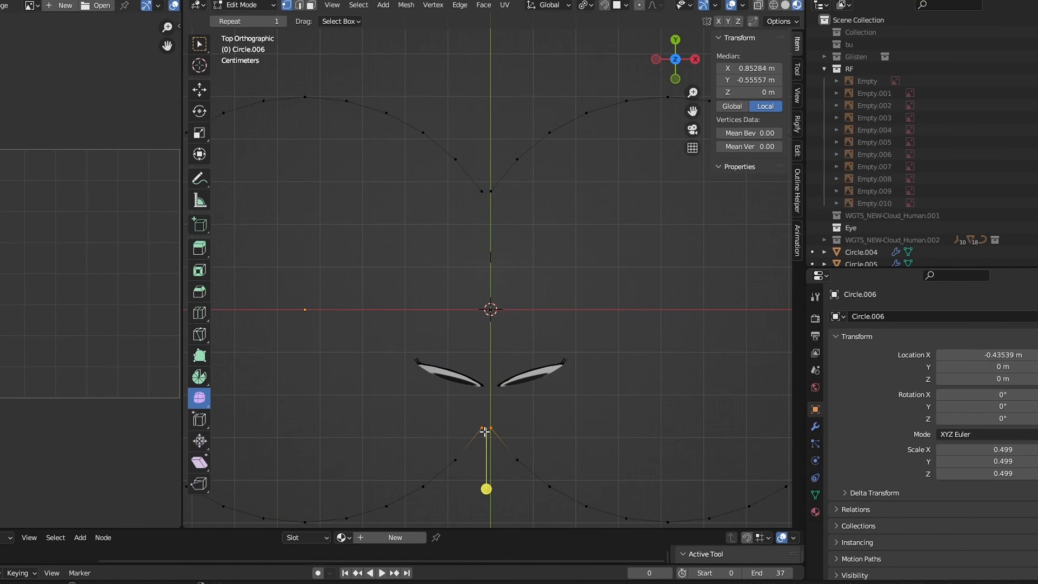
pyautogui.press('f')
pyautogui.moveTo(502, 190); pyautogui.dragTo(463, 208)
pyautogui.press('f')
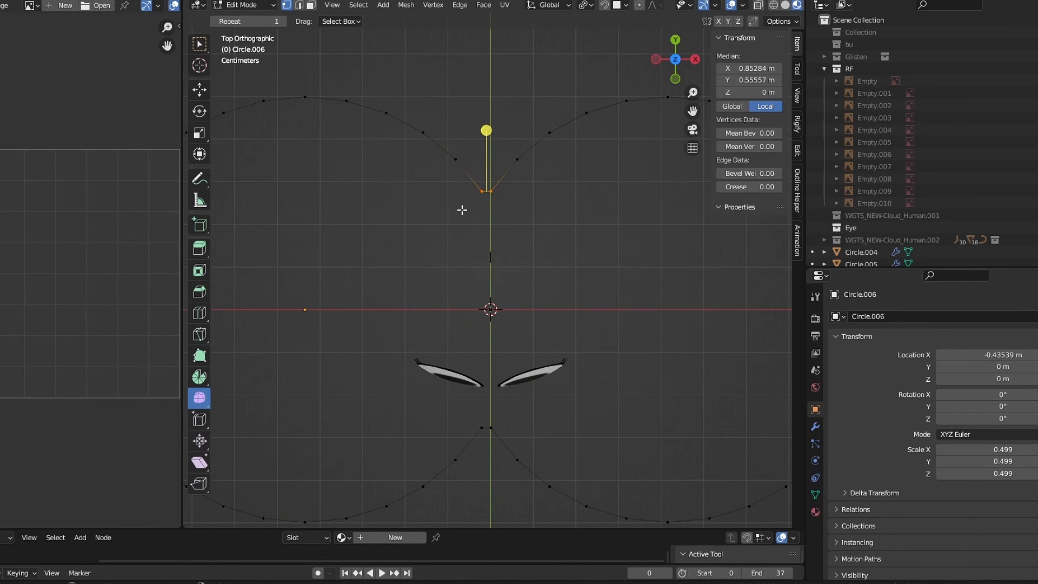
# - Scale the joined outline down in object mode to about 0.427
pyautogui.scroll(-2, 461, 228)
pyautogui.press('Tab')
pyautogui.press('s')
pyautogui.click(551, 274)
# - Set the outline's origin to its geometry and move it along X towards the centre line
pyautogui.rightClick(488, 287)
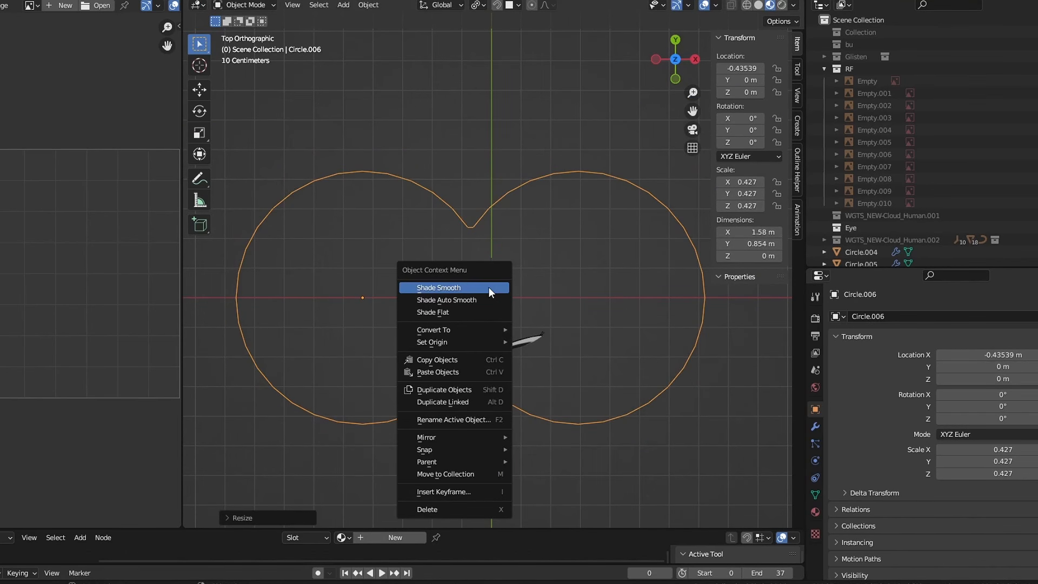
pyautogui.moveTo(449, 342)
pyautogui.click(547, 354)
pyautogui.press('g')
pyautogui.press('x')
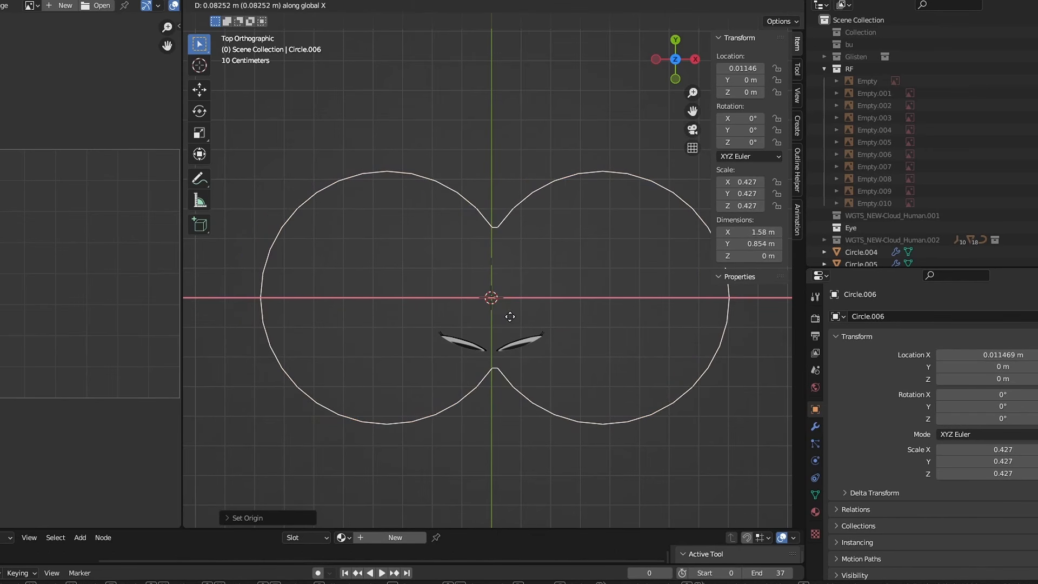
# - Snap the double-circle shape to the 3D cursor, scale it down to about 0.693 m by 0.374 m, and apply its scale
pyautogui.click(491, 298)
pyautogui.hotkey('shift', 's')
pyautogui.click(501, 247)
pyautogui.press('s')
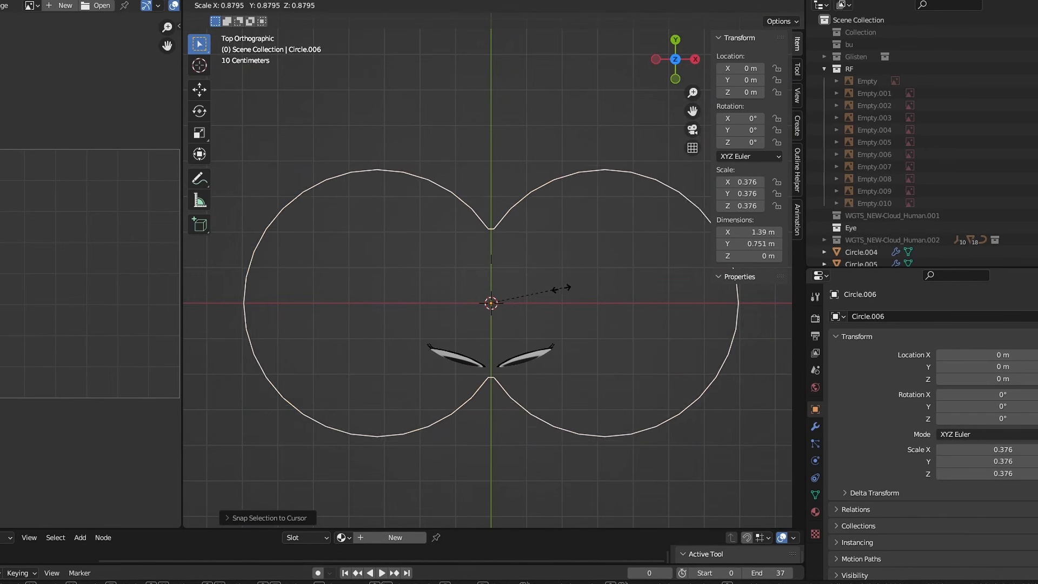
pyautogui.click(527, 306)
pyautogui.moveTo(527, 306); pyautogui.dragTo(526, 274, button='middle')
pyautogui.hotkey('ctrl', 'a')
pyautogui.click(486, 303)
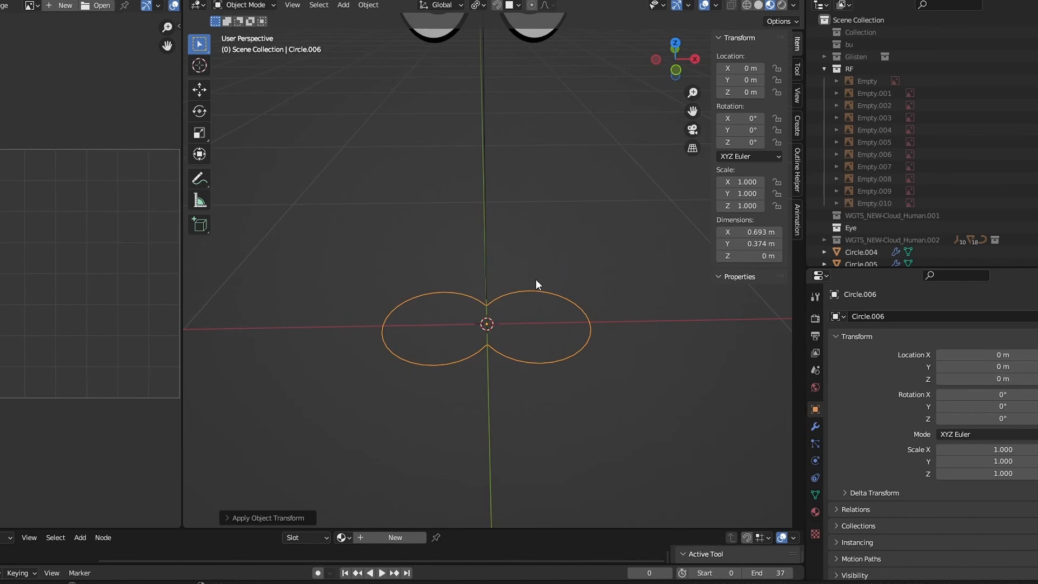
# - Rename the double-circle object as WGT-Target and move it into the WGTS_NEW-Cloud_Human.002 collection
pyautogui.press('F2')
pyautogui.write('WGT-Target')
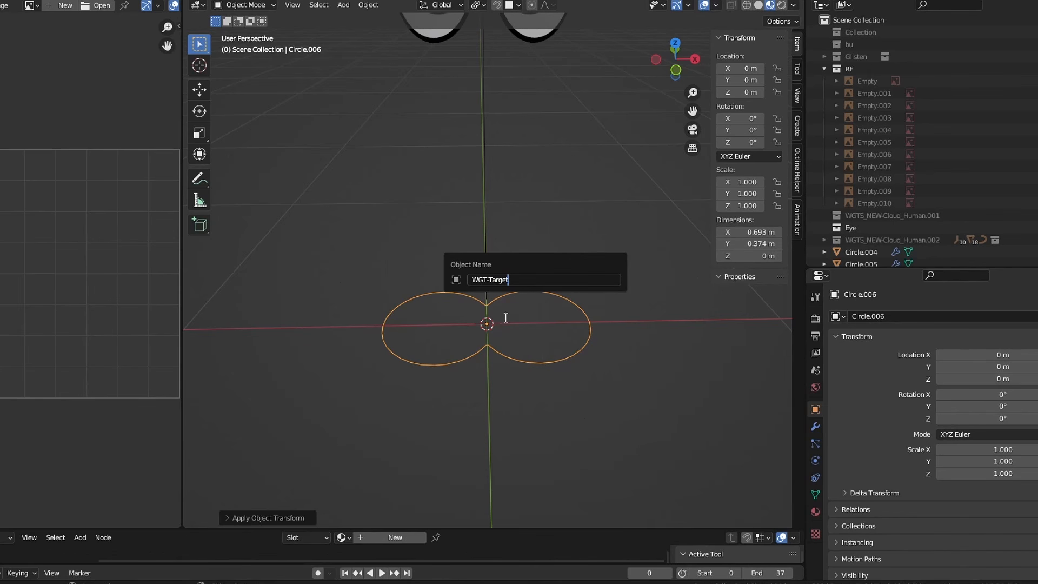
pyautogui.press('Return')
pyautogui.scroll(-4, 917, 191)
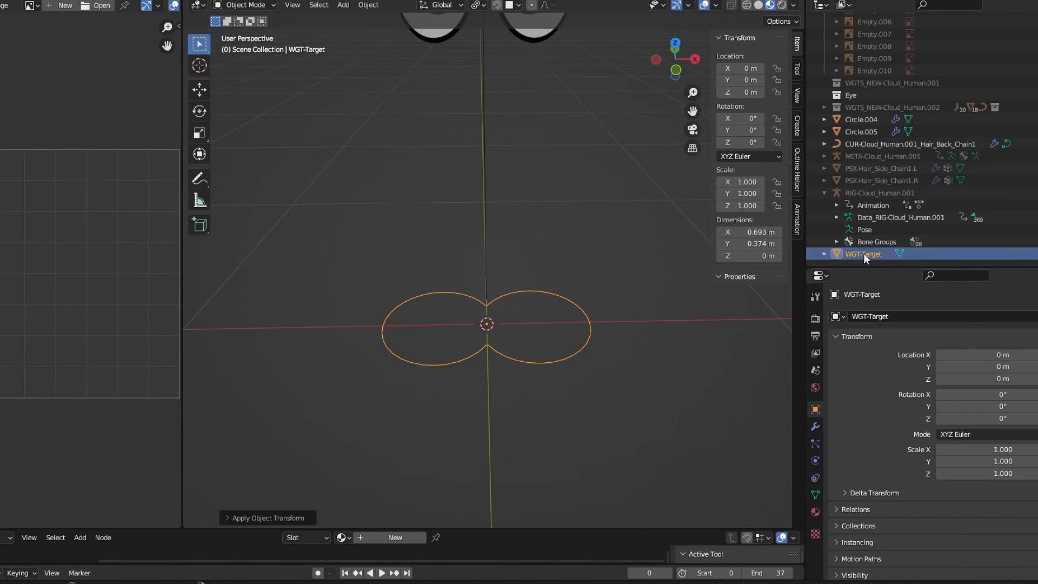
pyautogui.moveTo(864, 254); pyautogui.dragTo(871, 190)
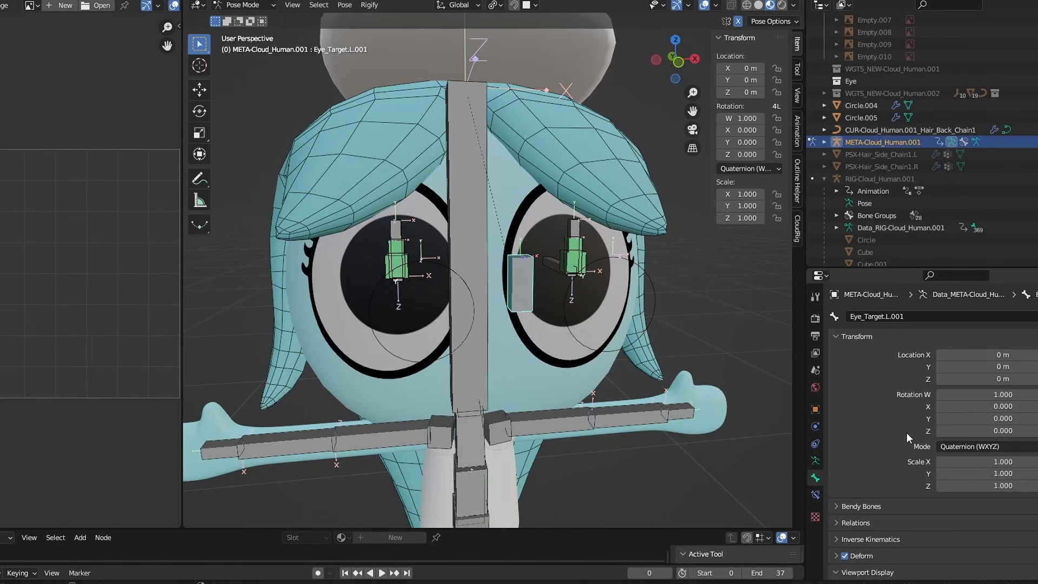
# - Assign WGT-Target as the custom shape of the Eye_Target.L.001 bone and set its shape scale to 11.2 on all axes
pyautogui.scroll(-10, 906, 433)
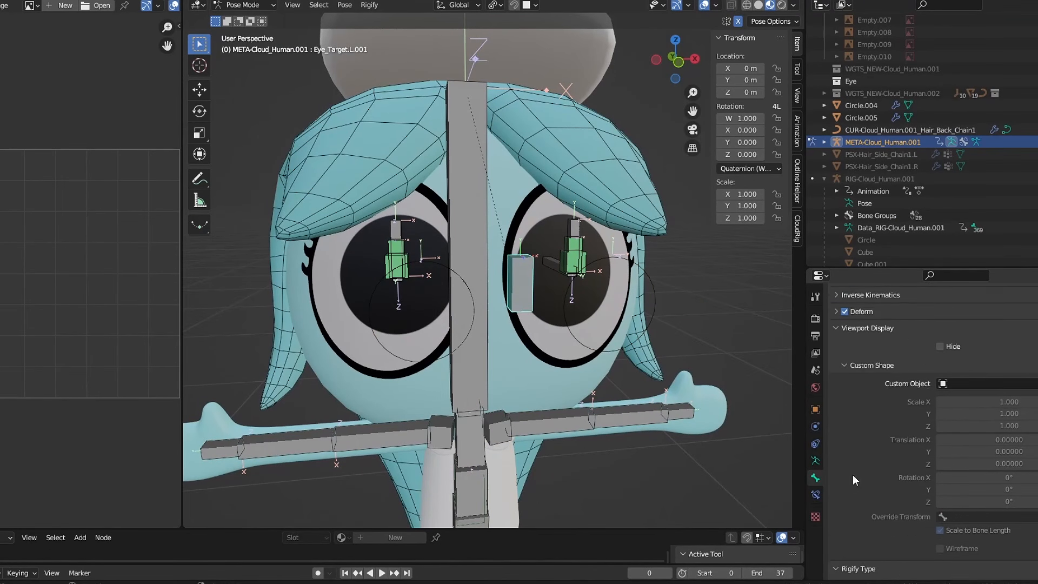
pyautogui.click(998, 359)
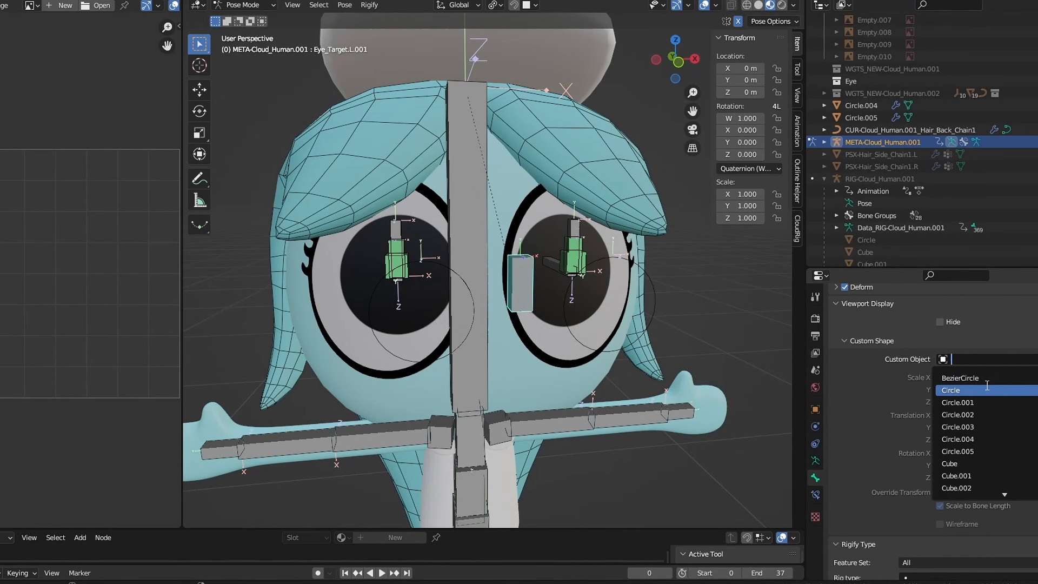
pyautogui.write('WGT')
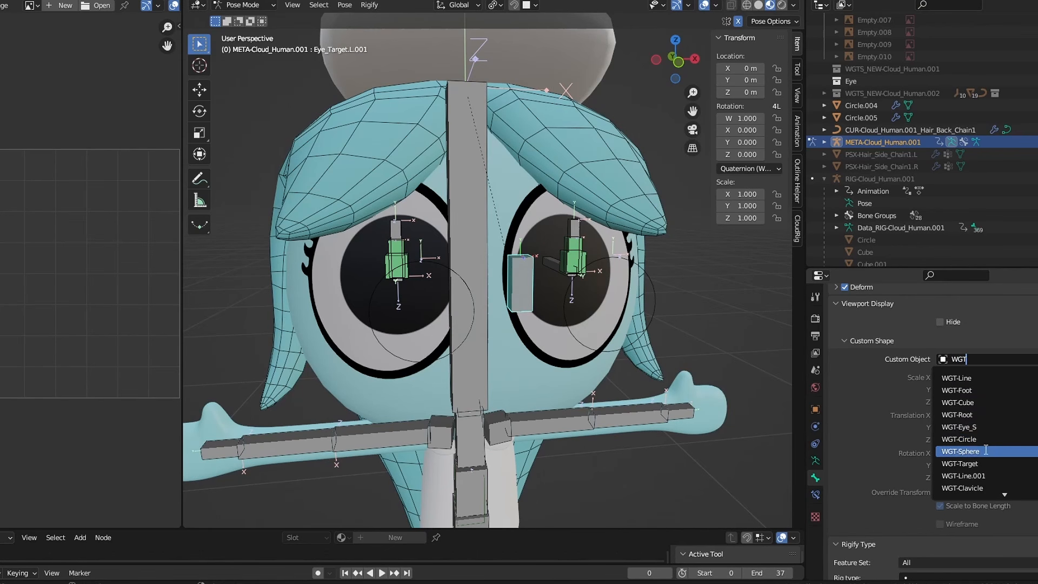
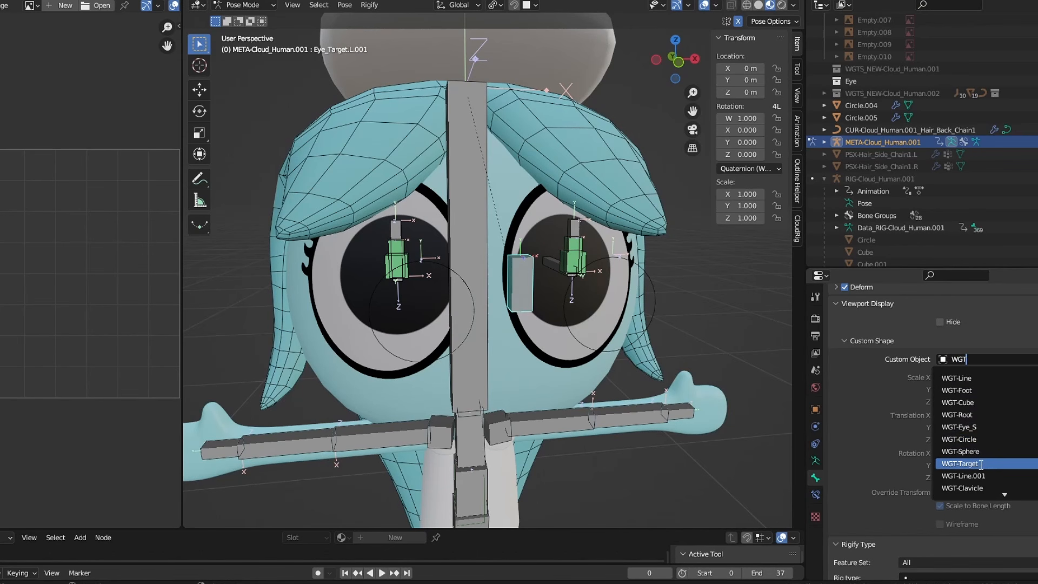
pyautogui.click(961, 464)
pyautogui.scroll(1, 525, 365)
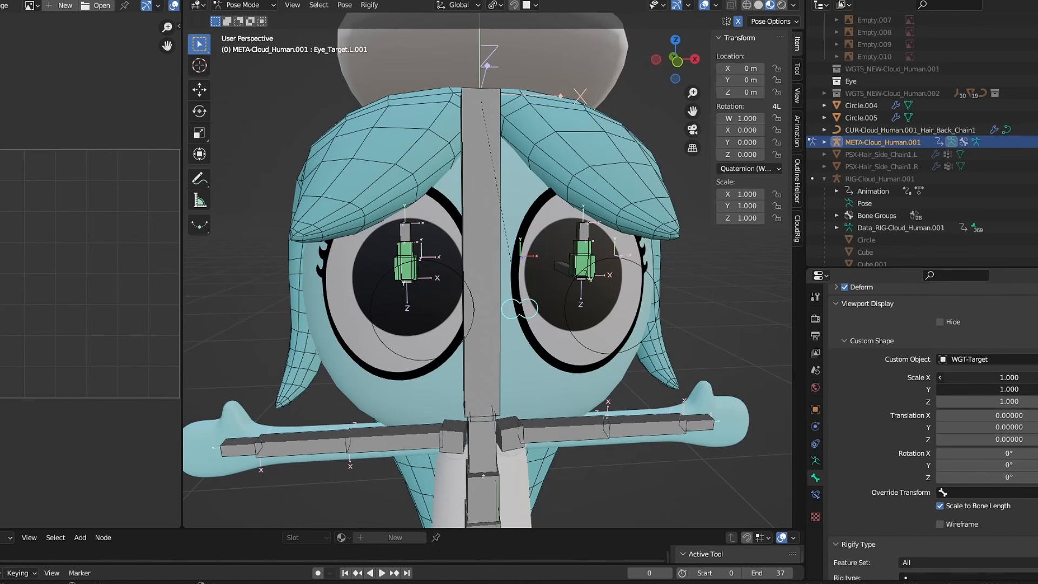
pyautogui.moveTo(990, 377); pyautogui.dragTo(1017, 378)
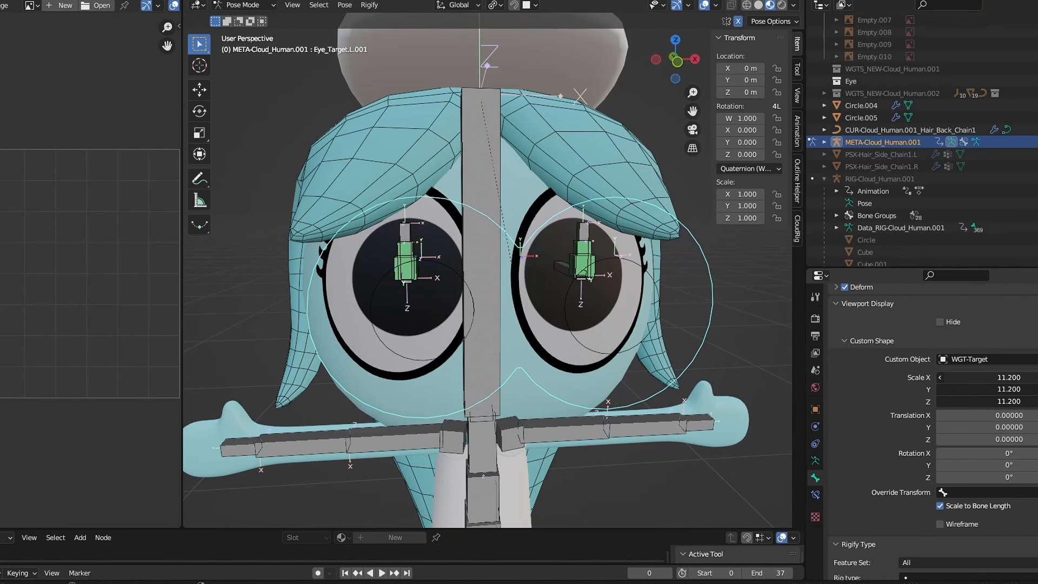
# - Try moving the Eye_Target.L.001 bone freely to check how both eyes follow it
pyautogui.moveTo(691, 330); pyautogui.dragTo(602, 342, button='middle')
pyautogui.press('g')
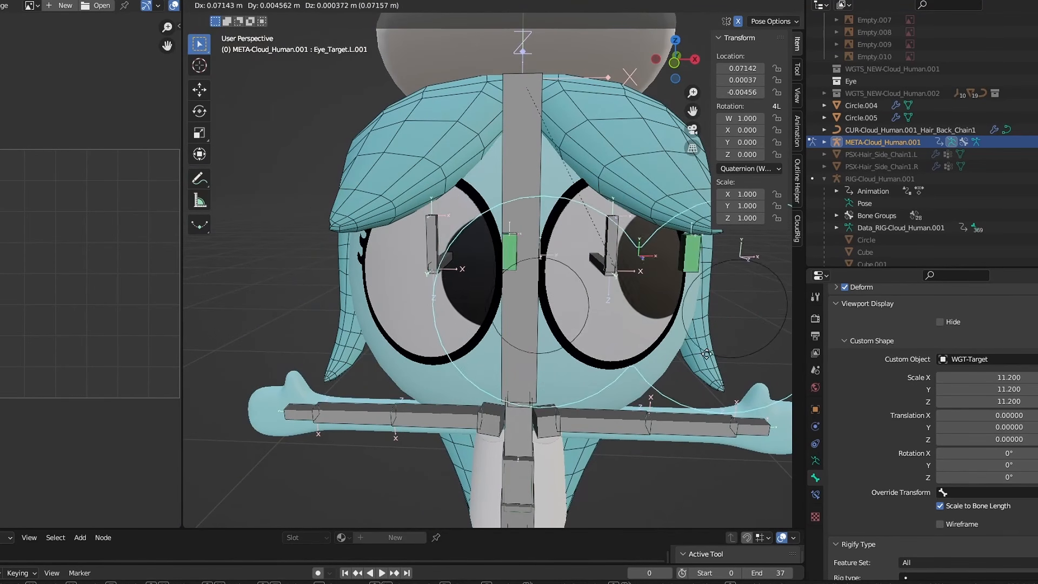
pyautogui.rightClick(579, 325)
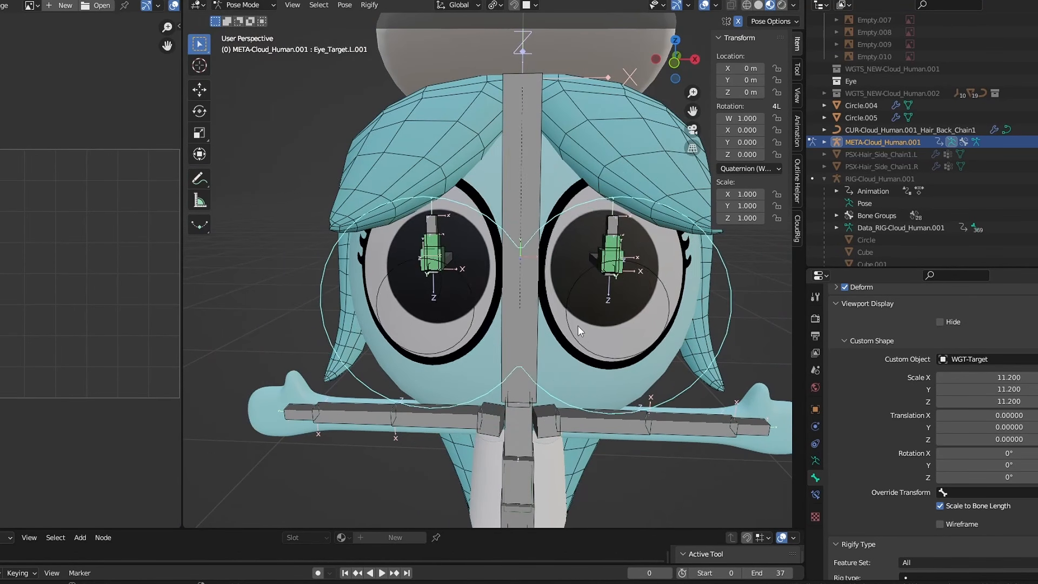
pyautogui.moveTo(579, 325); pyautogui.dragTo(777, 382, button='middle')
# - Give the MSTR bone group the 09 - Theme Color Set and assign the combined and individual eye target bones to it
pyautogui.scroll(-2, 910, 472)
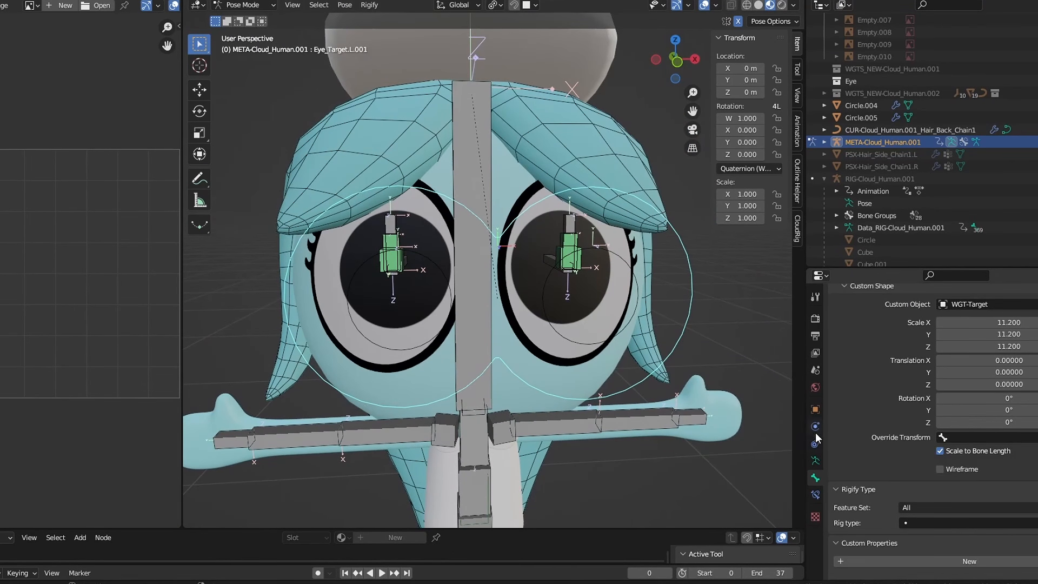
pyautogui.click(816, 460)
pyautogui.scroll(8, 900, 457)
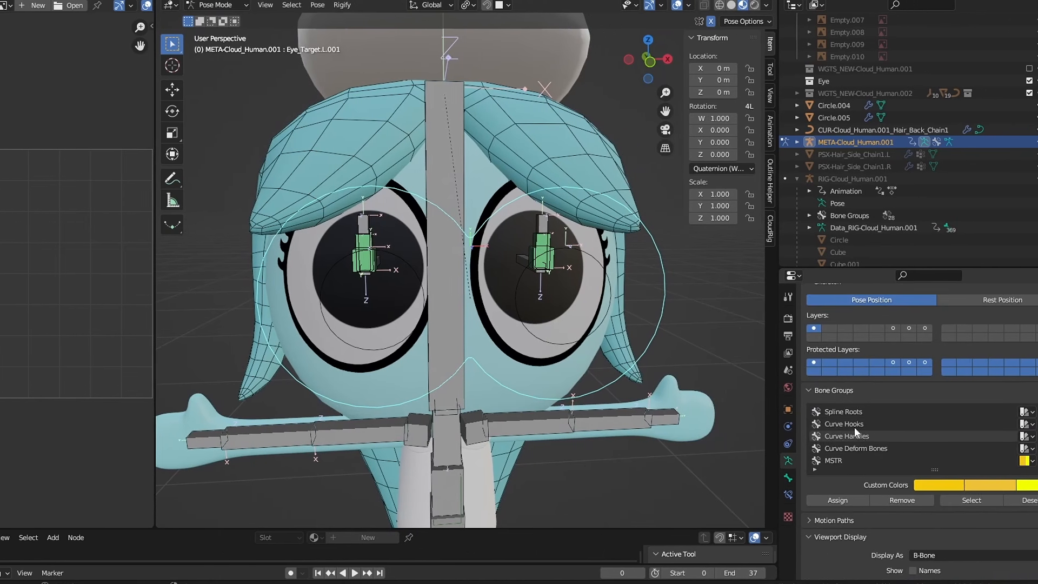
pyautogui.scroll(-1, 853, 395)
pyautogui.scroll(-2, 853, 422)
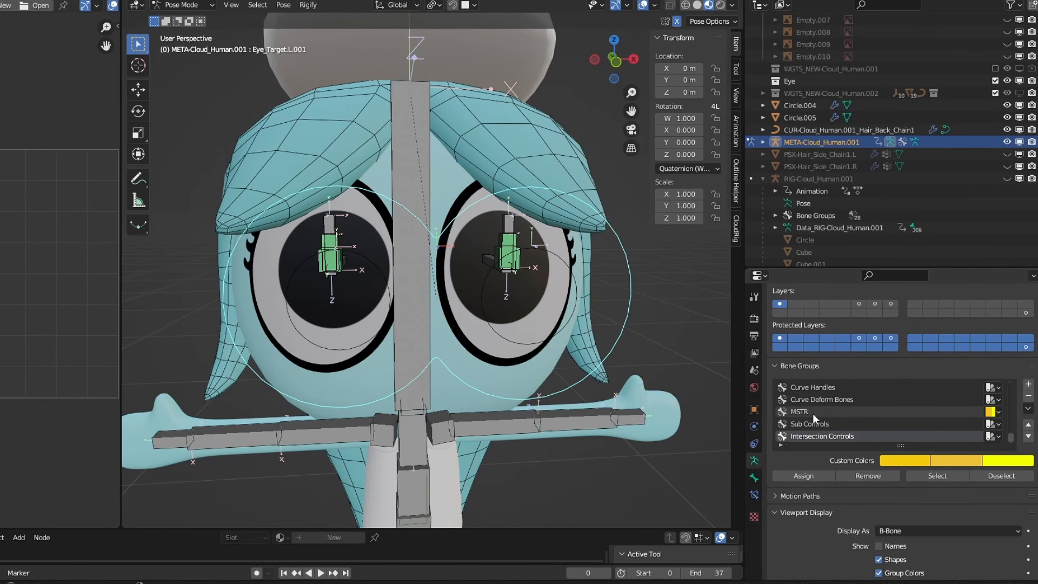
pyautogui.click(813, 415)
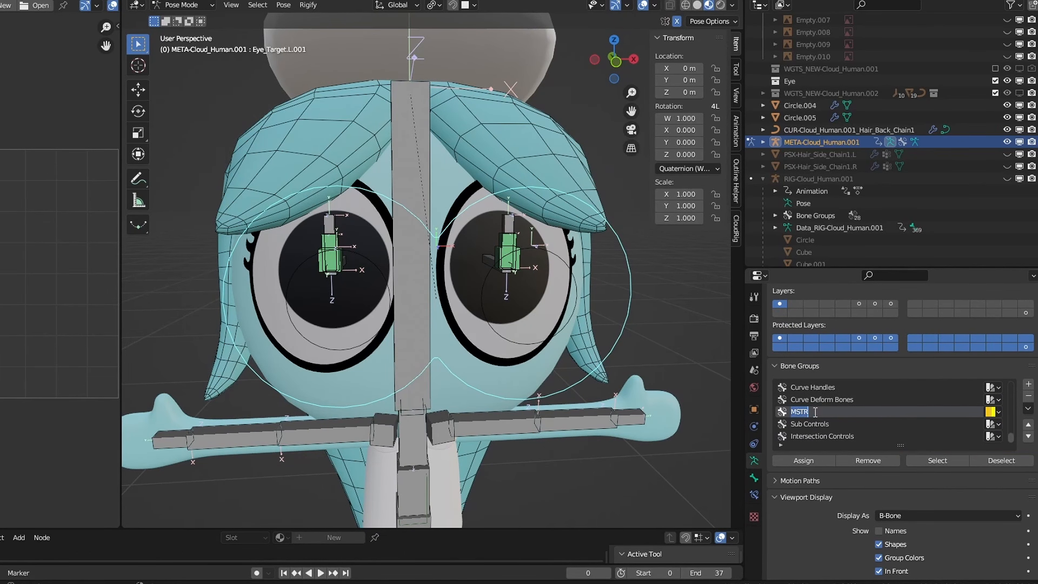
pyautogui.click(992, 413)
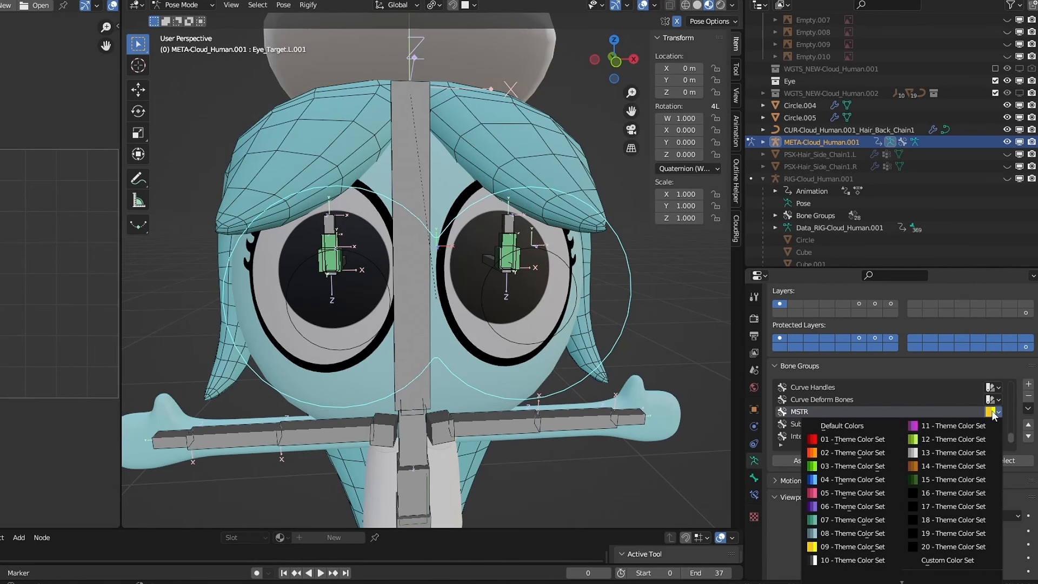
pyautogui.click(838, 547)
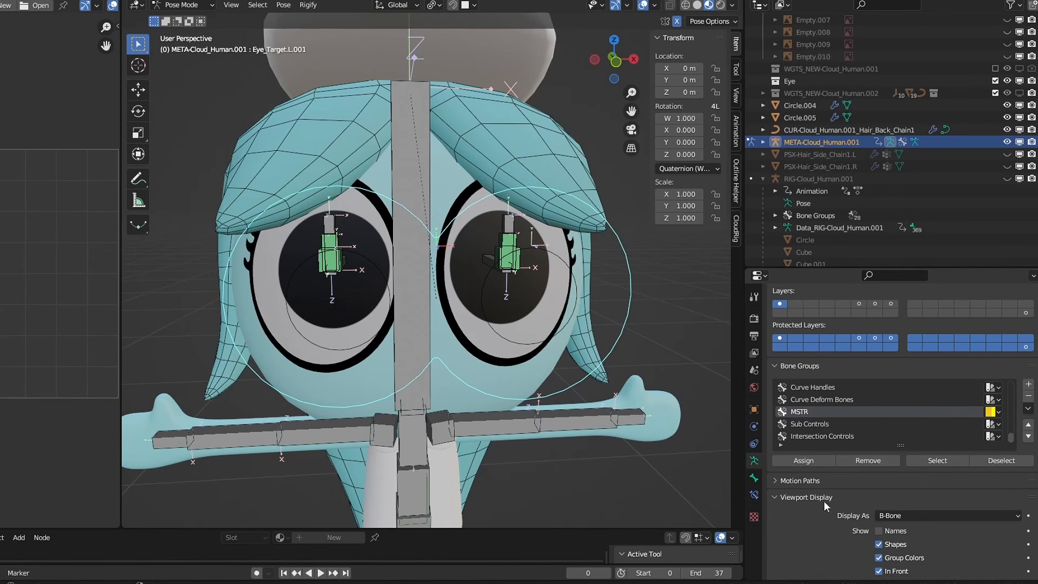
pyautogui.click(575, 302)
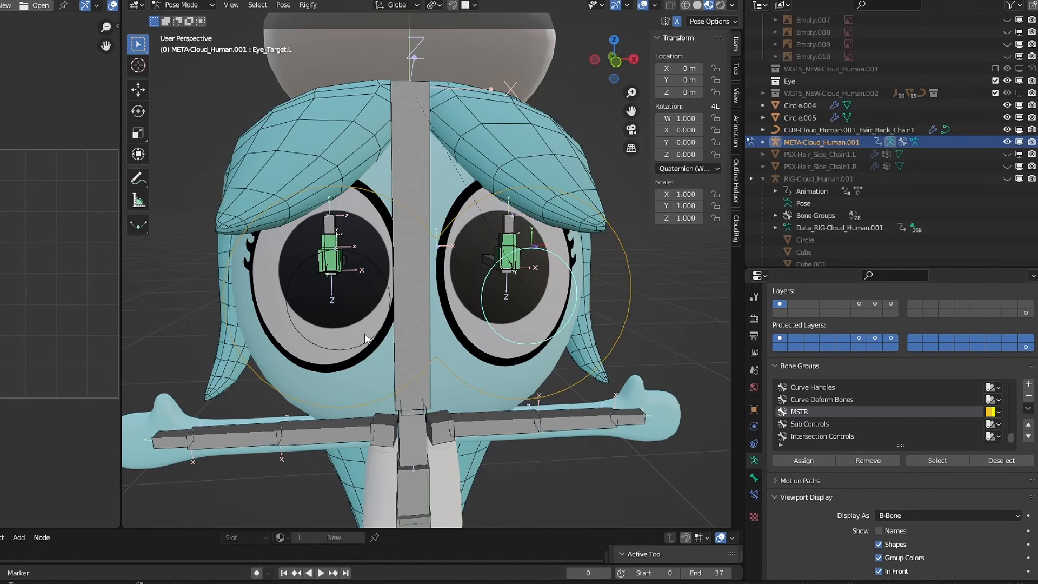
pyautogui.moveTo(568, 357); pyautogui.dragTo(572, 343, button='middle')
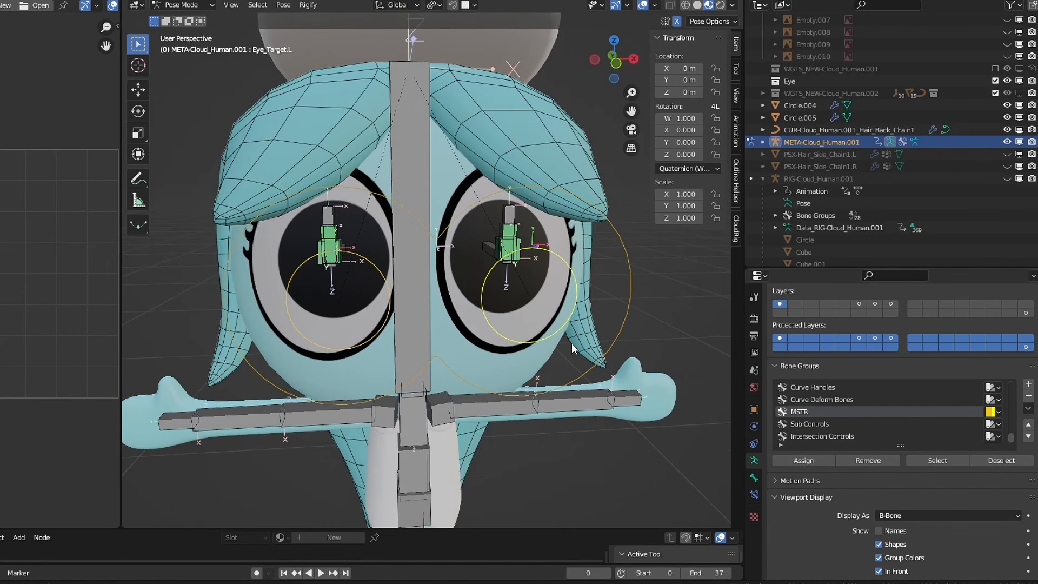
# - Reassign the combined eye target bone Eye_Target.L.001 to the red Curve Hooks bone group
pyautogui.click(586, 206)
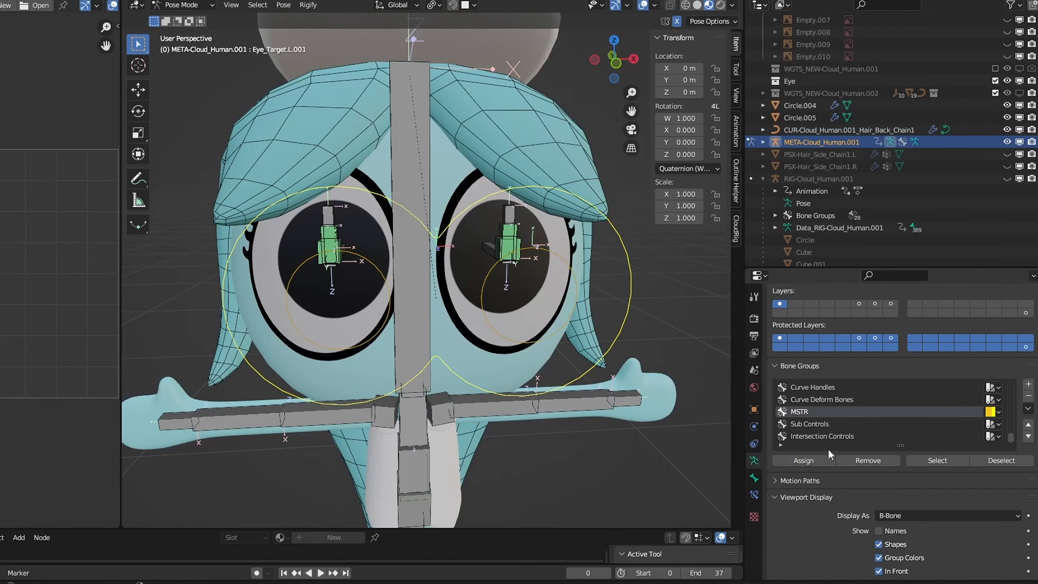
pyautogui.click(825, 425)
pyautogui.click(831, 435)
pyautogui.click(823, 412)
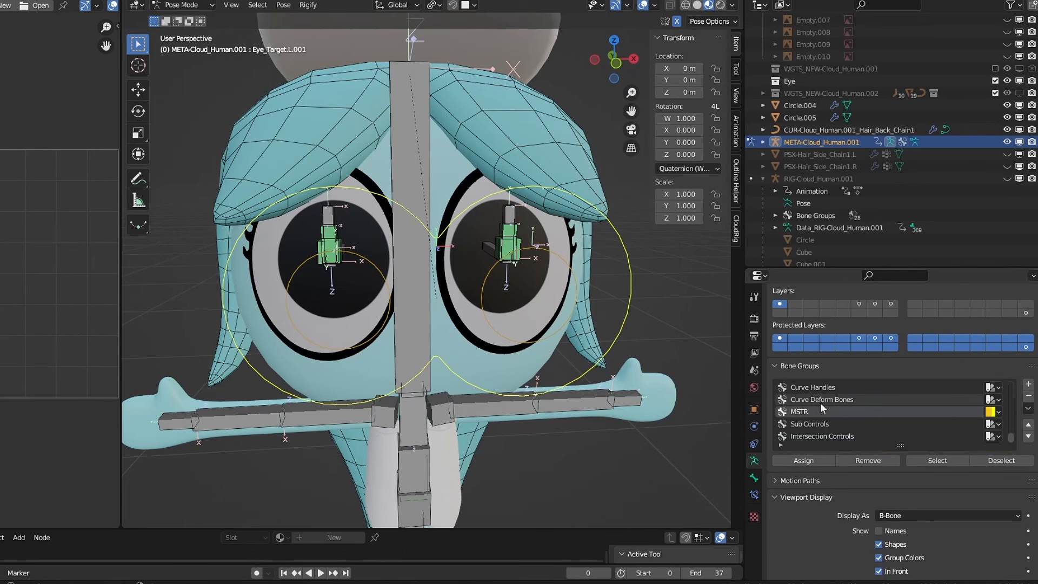
pyautogui.click(821, 402)
pyautogui.click(821, 387)
pyautogui.scroll(1, 823, 409)
pyautogui.click(821, 389)
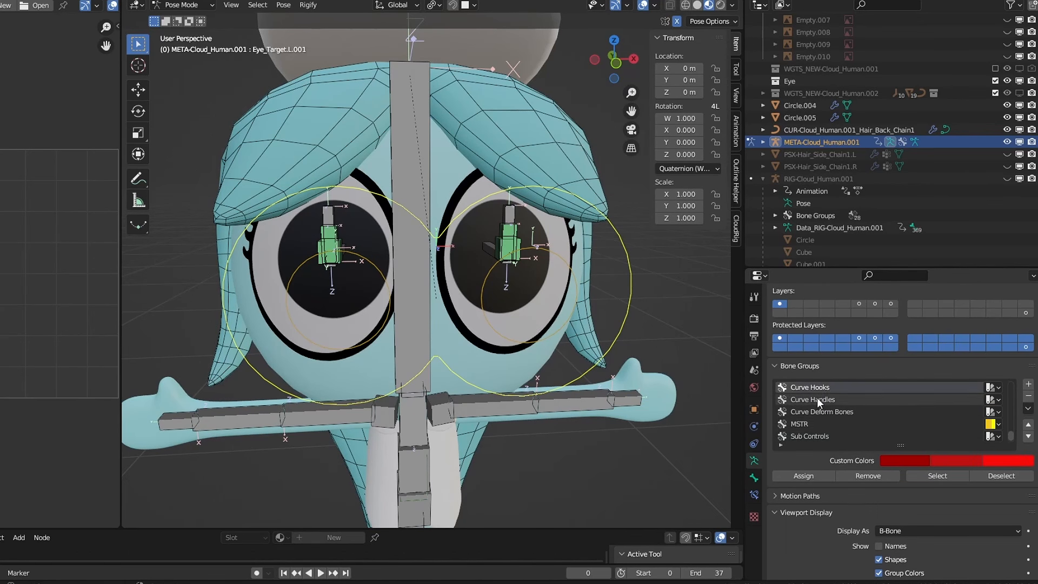
pyautogui.click(821, 475)
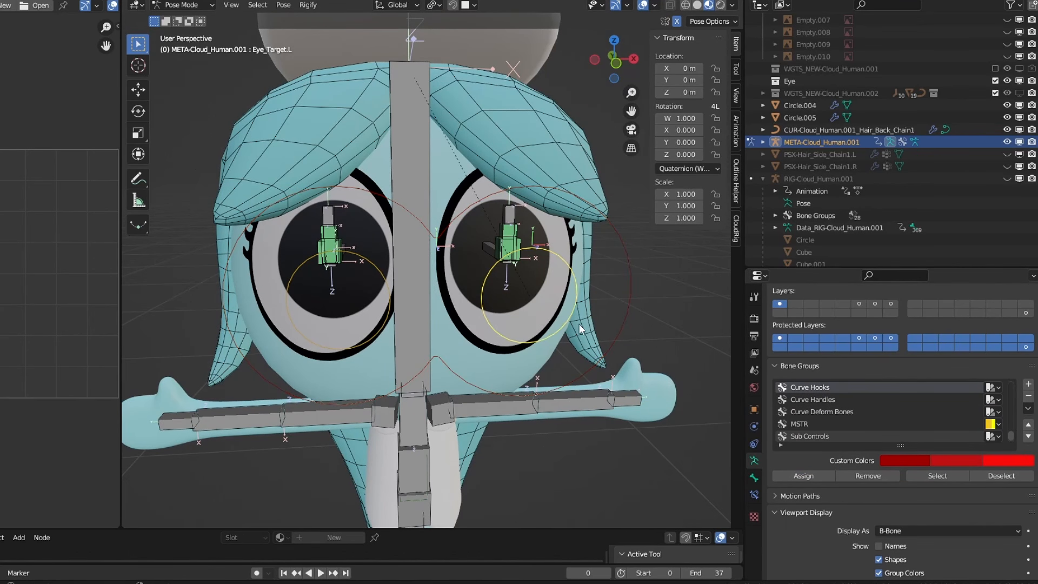
# - Copy the WGT-Circle custom shape from Eye_Target.R to the iris bones of both eyes
pyautogui.moveTo(579, 323); pyautogui.dragTo(537, 299, button='middle')
pyautogui.scroll(3, 526, 308)
pyautogui.click(605, 332)
pyautogui.click(585, 295)
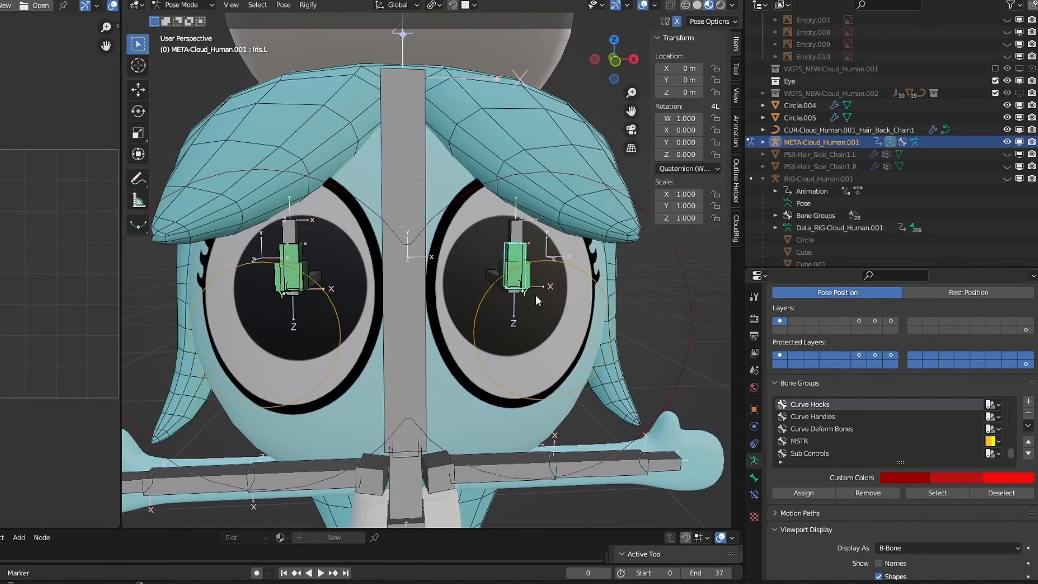
pyautogui.click(571, 264)
pyautogui.click(519, 247)
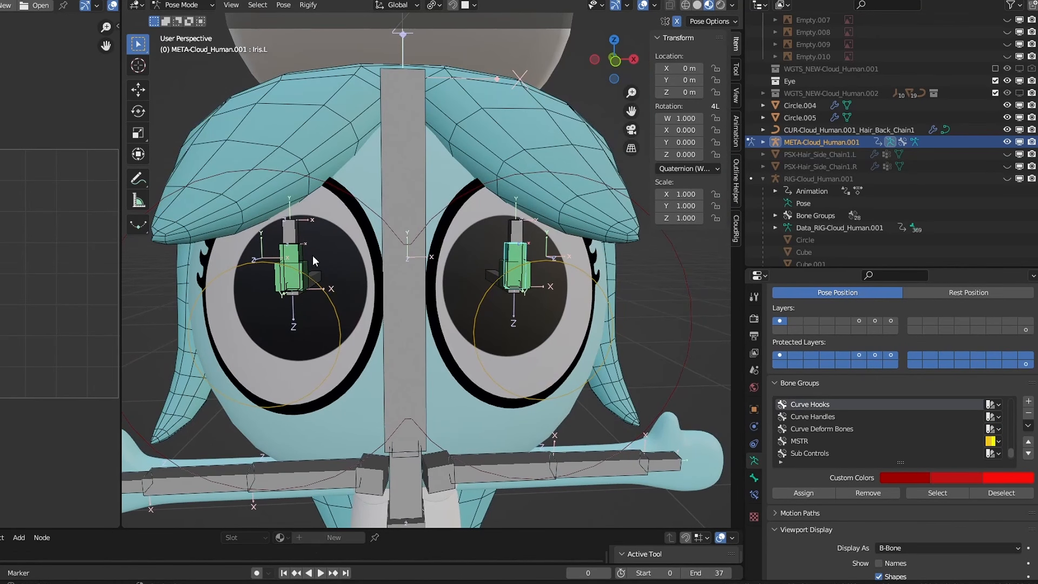
pyautogui.click(328, 302)
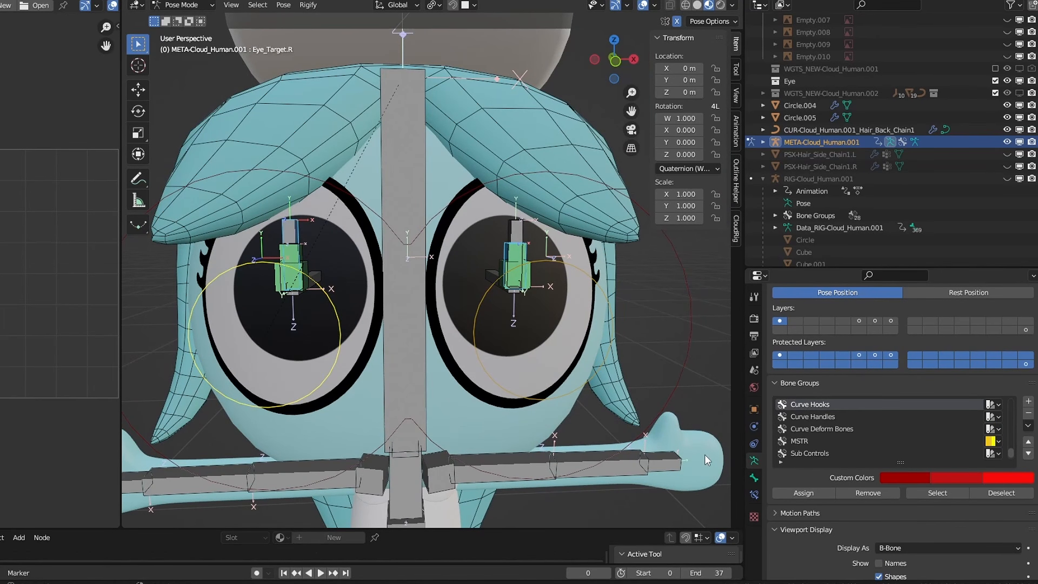
pyautogui.click(755, 477)
pyautogui.scroll(-6, 836, 498)
pyautogui.rightClick(914, 419)
pyautogui.click(913, 420)
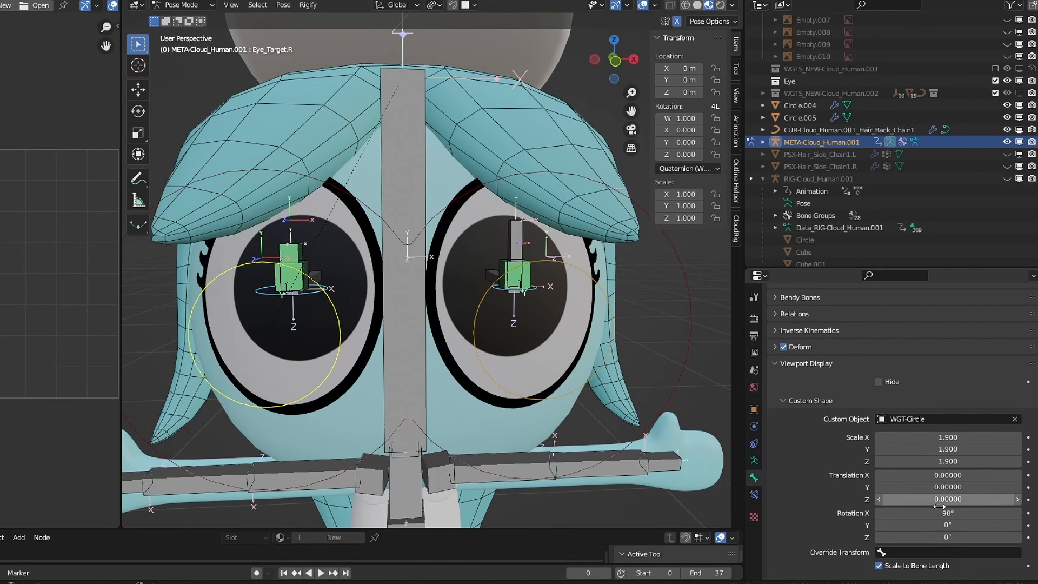
# - Copy Eye_Target.R's custom shape X rotation of 90° and scale of 1.9 to both iris bones
pyautogui.rightClick(943, 513)
pyautogui.click(944, 513)
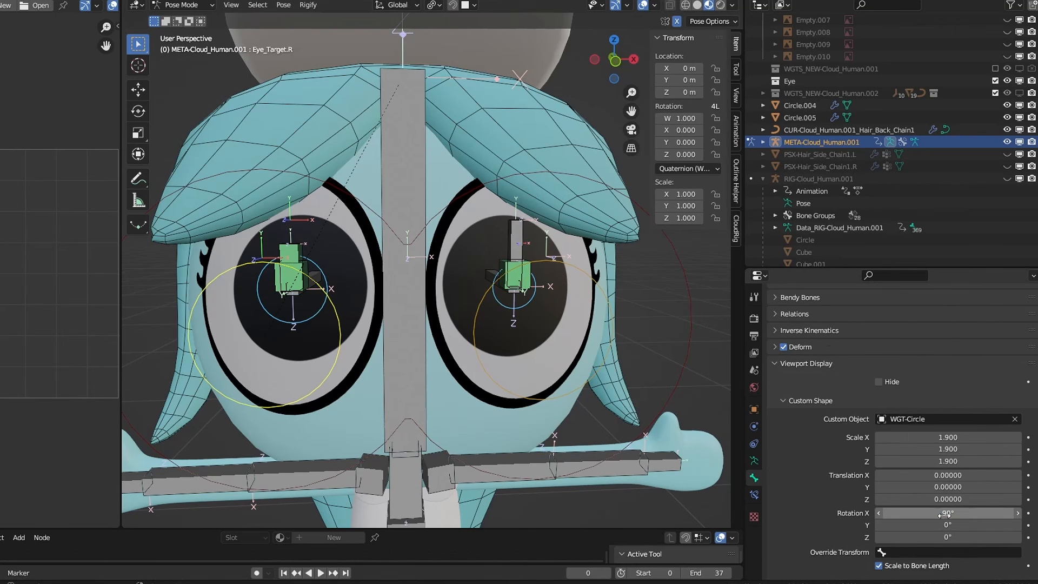
pyautogui.rightClick(945, 447)
pyautogui.click(930, 430)
# - Move the Eye_MCH.R and Eye_MCH.L bones to a hidden bone layer
pyautogui.scroll(2, 274, 216)
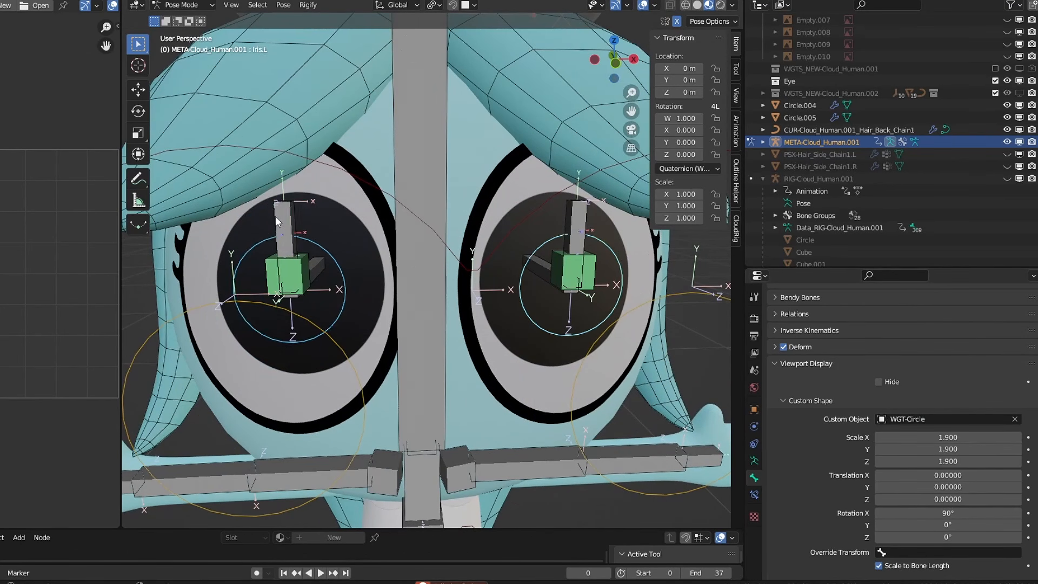
pyautogui.click(296, 265)
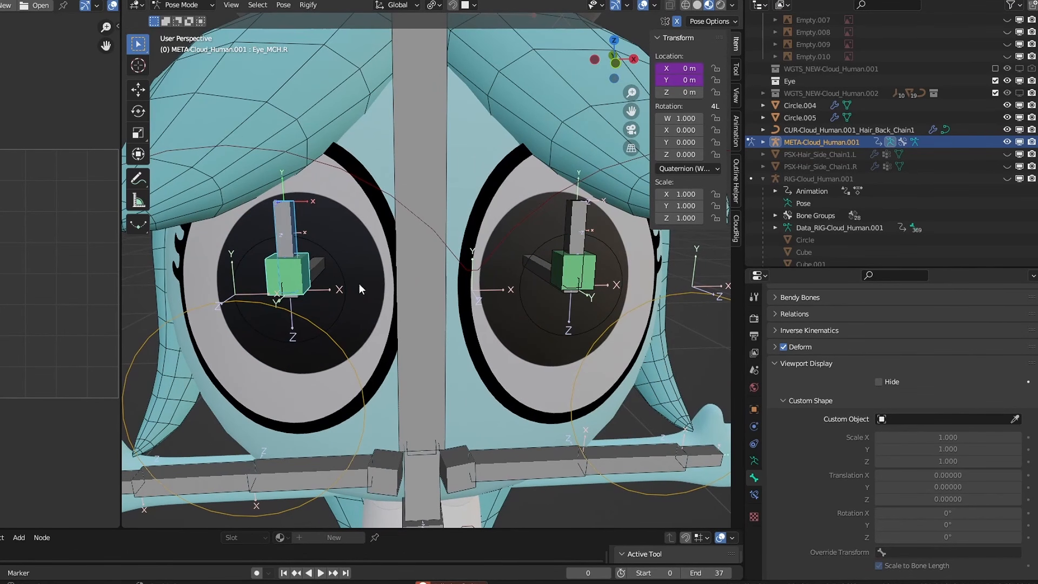
pyautogui.keyDown('shift'); pyautogui.click(578, 270); pyautogui.keyUp('shift')
pyautogui.press('m')
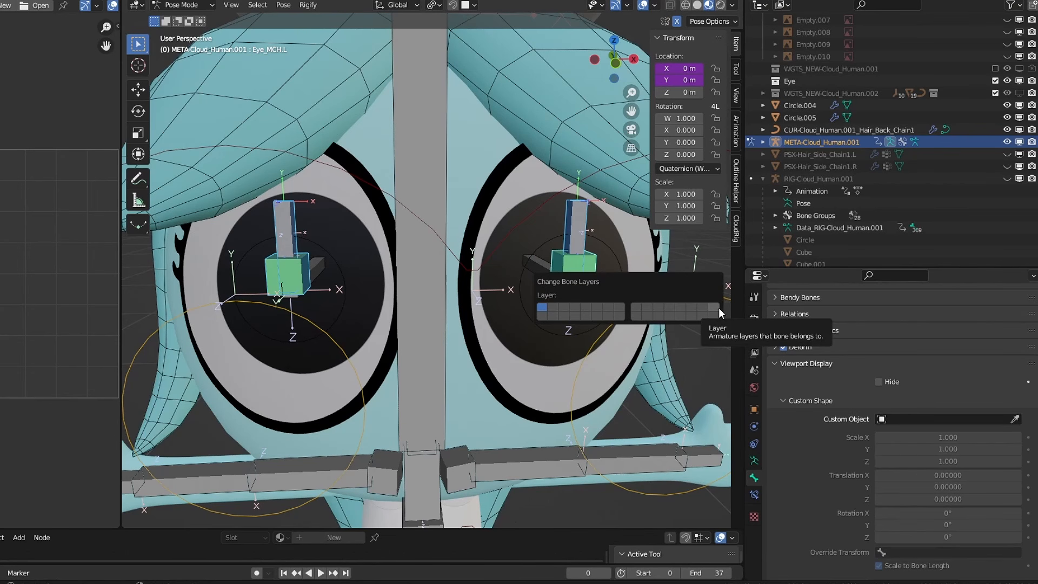
pyautogui.click(719, 307)
# - Select the root bones of both eyes and assign the WGT-Root custom shape to Eye_Root.R
pyautogui.click(571, 282)
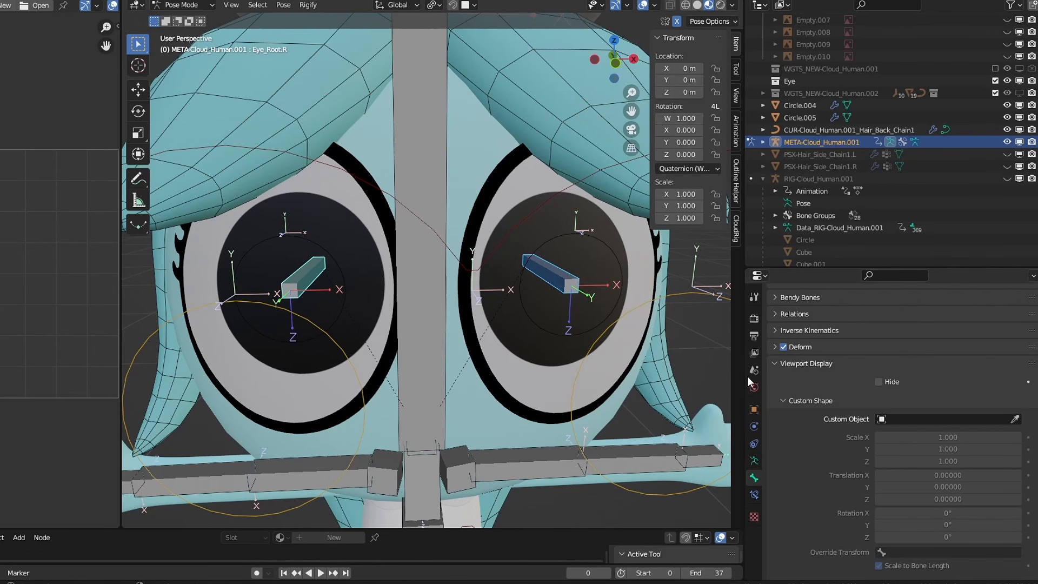
pyautogui.click(922, 419)
pyautogui.write('WH')
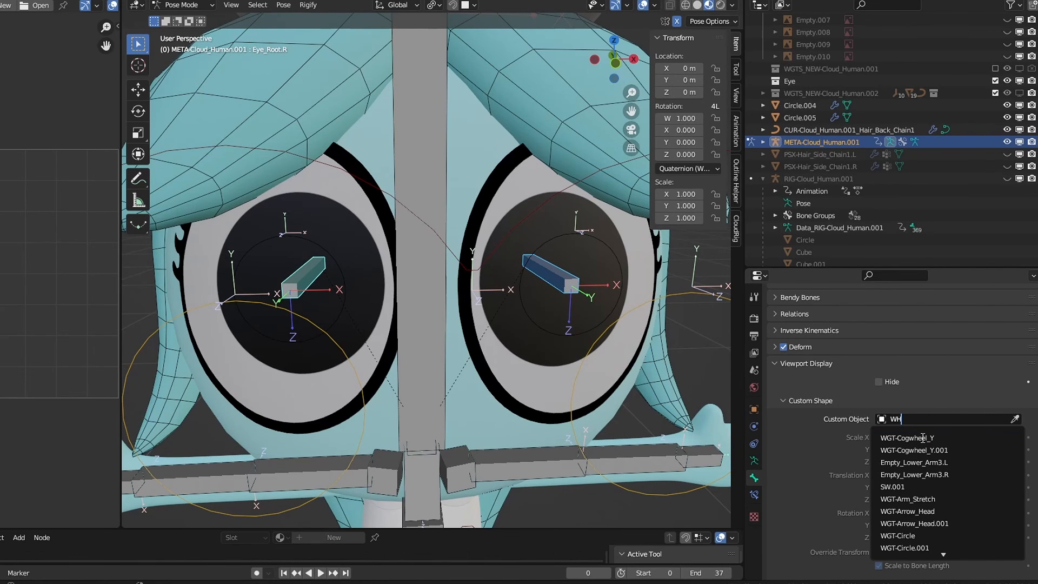
pyautogui.press('BackSpace')
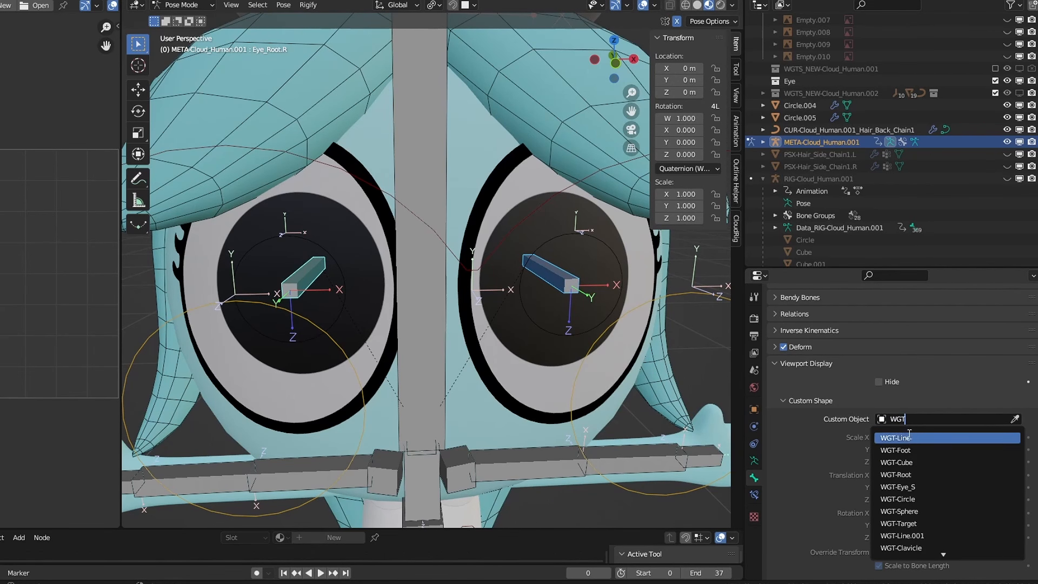
pyautogui.click(917, 475)
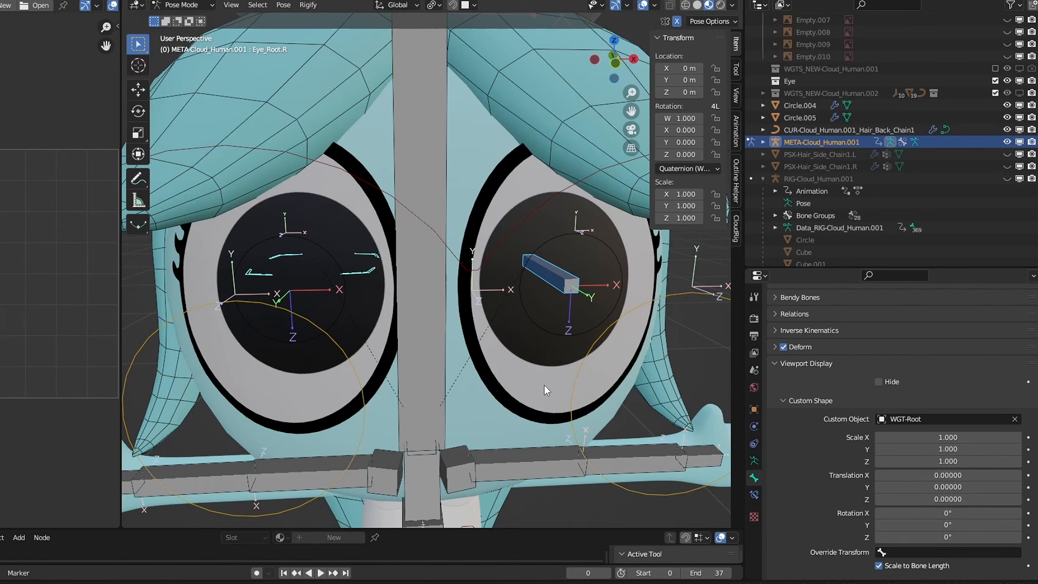
# - Set Eye_Root.R's custom shape X rotation to 90° and scale to 1.4, and copy the shape settings to Eye_Root.L
pyautogui.click(929, 512)
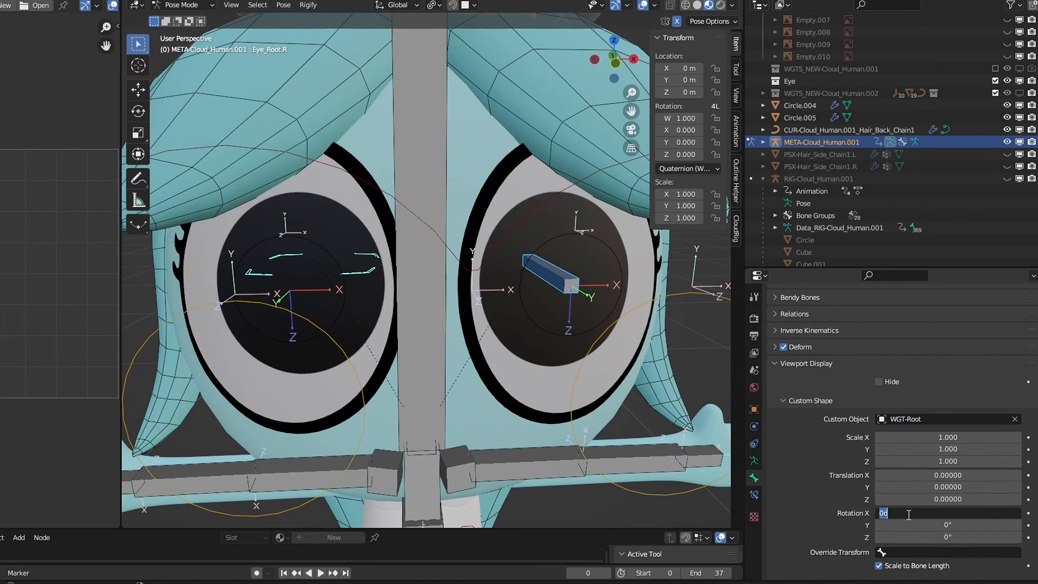
pyautogui.press('Return')
pyautogui.rightClick(919, 512)
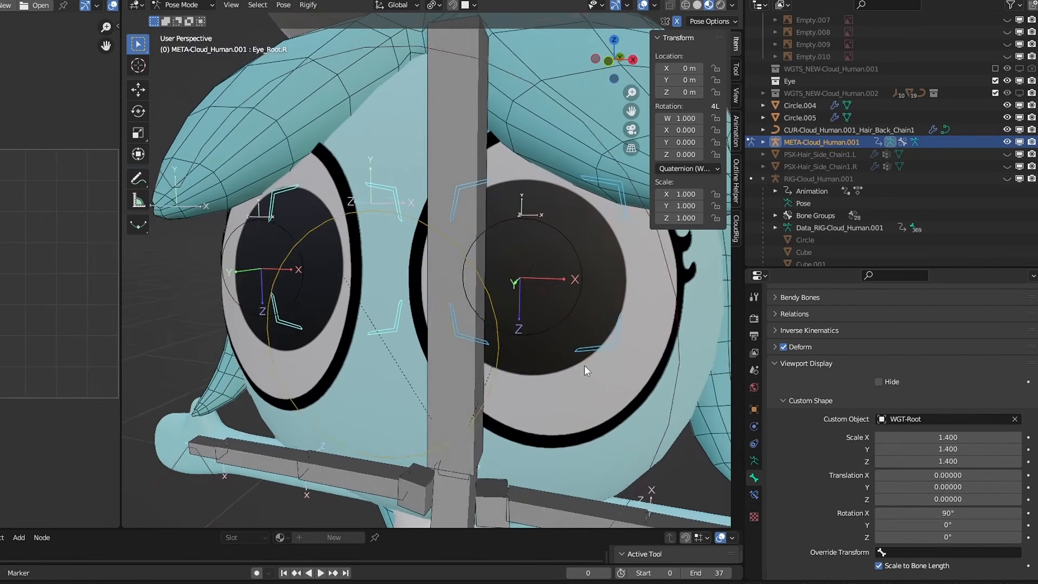
# - Offset the eye root custom shape in front of the eye with a Y translation of 0.092, copied to both root bones
pyautogui.moveTo(585, 365); pyautogui.dragTo(562, 379, button='middle')
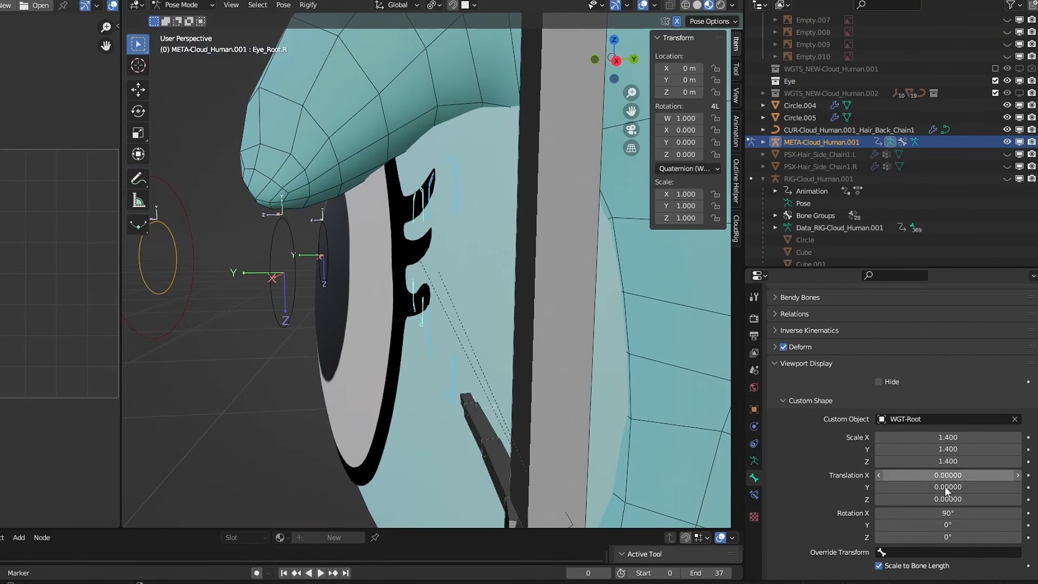
pyautogui.moveTo(948, 476); pyautogui.dragTo(982, 488)
pyautogui.hotkey('ctrl', 'z')
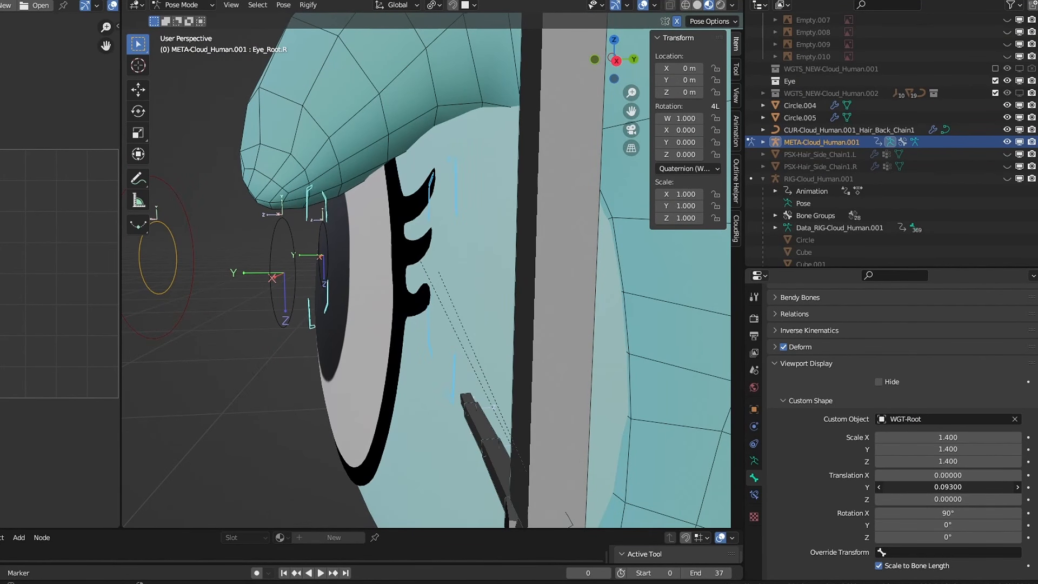
pyautogui.rightClick(957, 487)
pyautogui.click(937, 510)
# - Set the custom shape scale of both Eye_Root bones to 1.7 and assign them to the yellow MSTR bone group
pyautogui.moveTo(433, 405); pyautogui.dragTo(566, 307, button='middle')
pyautogui.scroll(-2, 566, 307)
pyautogui.click(469, 206)
pyautogui.moveTo(469, 205); pyautogui.dragTo(488, 209, button='middle')
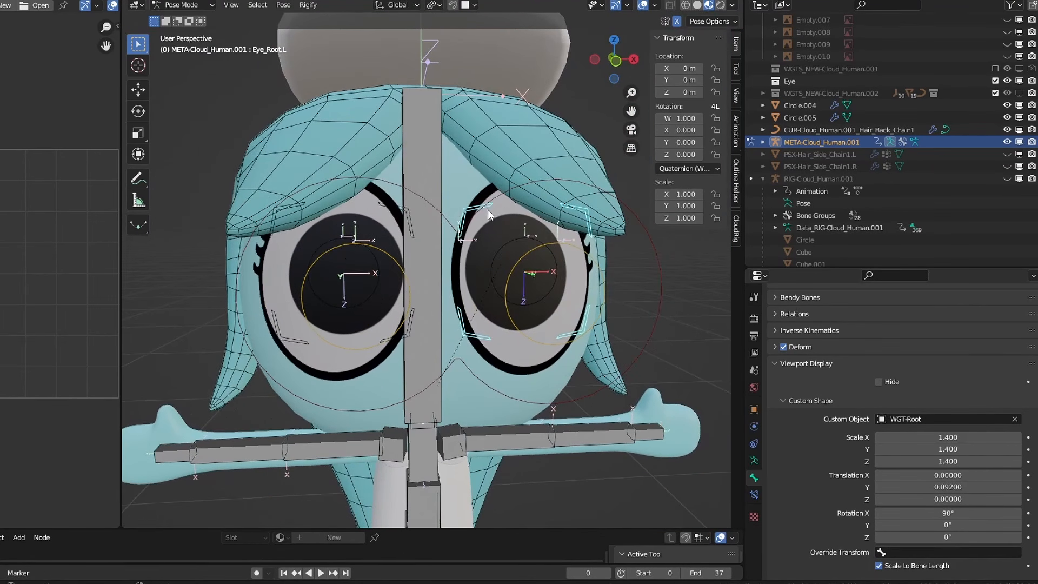
pyautogui.keyDown('shift'); pyautogui.click(396, 216); pyautogui.keyUp('shift')
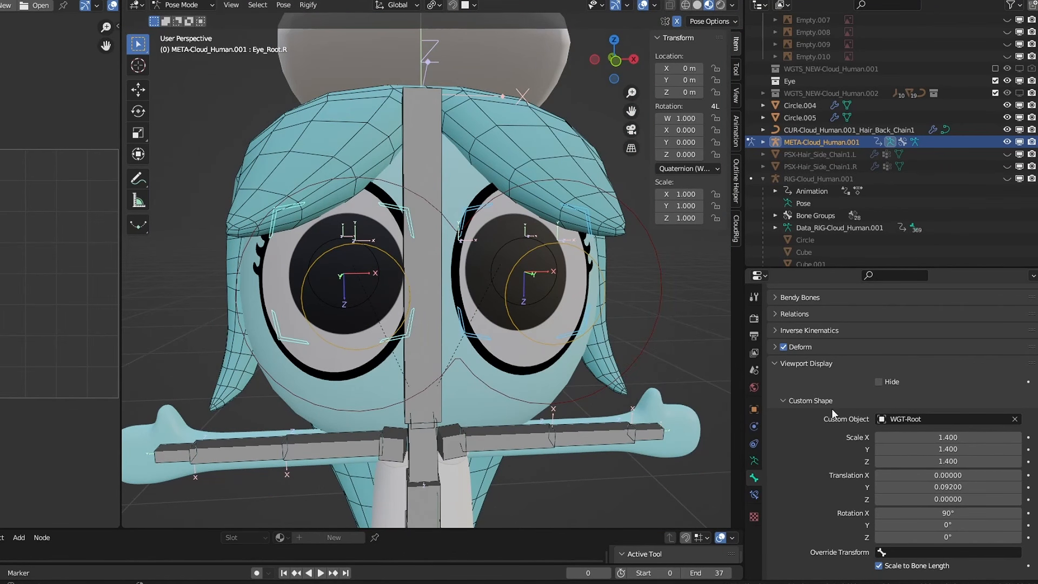
pyautogui.keyDown('alt'); pyautogui.moveTo(940, 437); pyautogui.dragTo(956, 461); pyautogui.keyUp('alt')
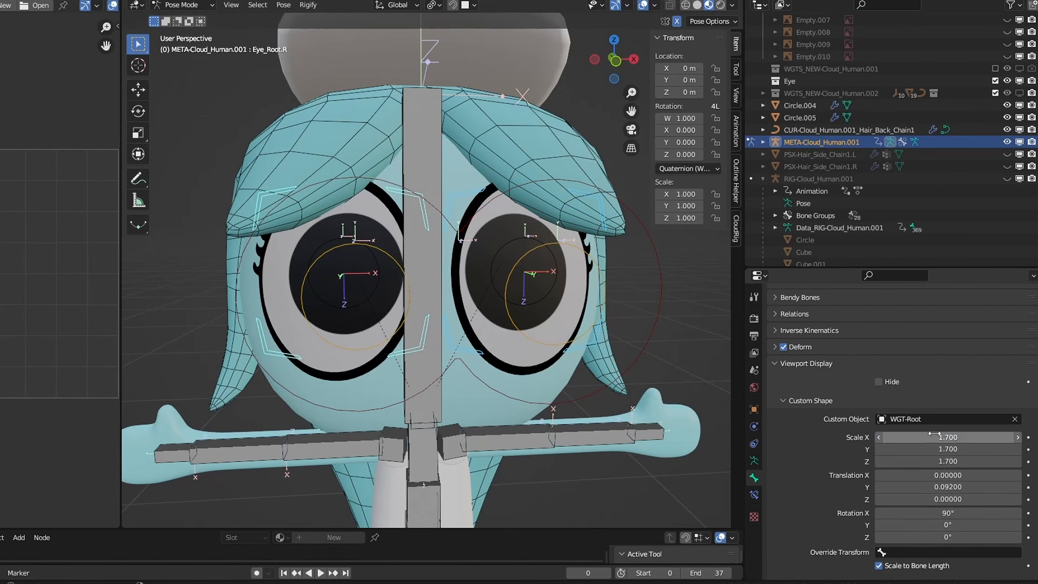
pyautogui.click(754, 460)
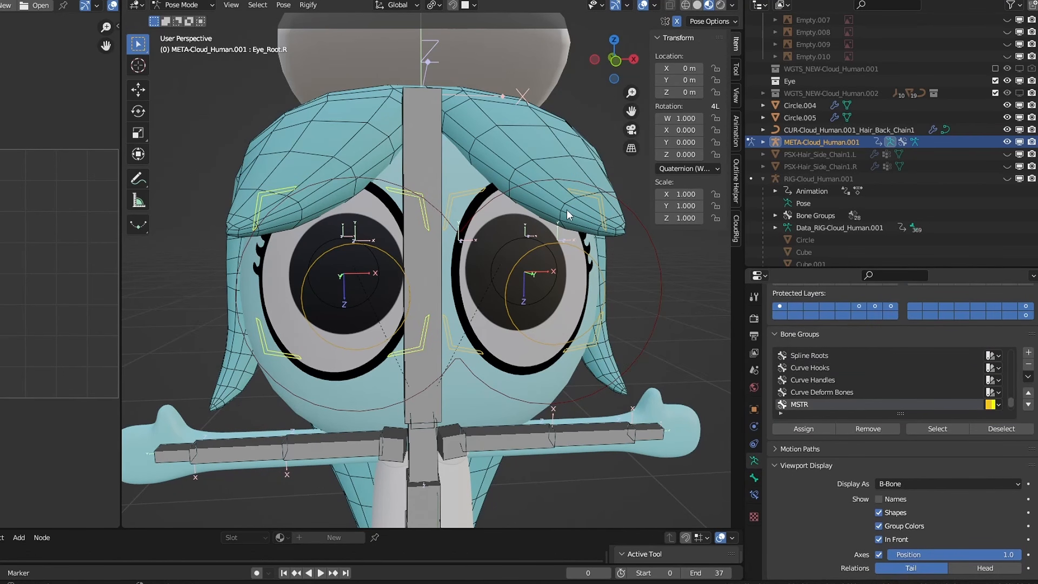
pyautogui.click(643, 5)
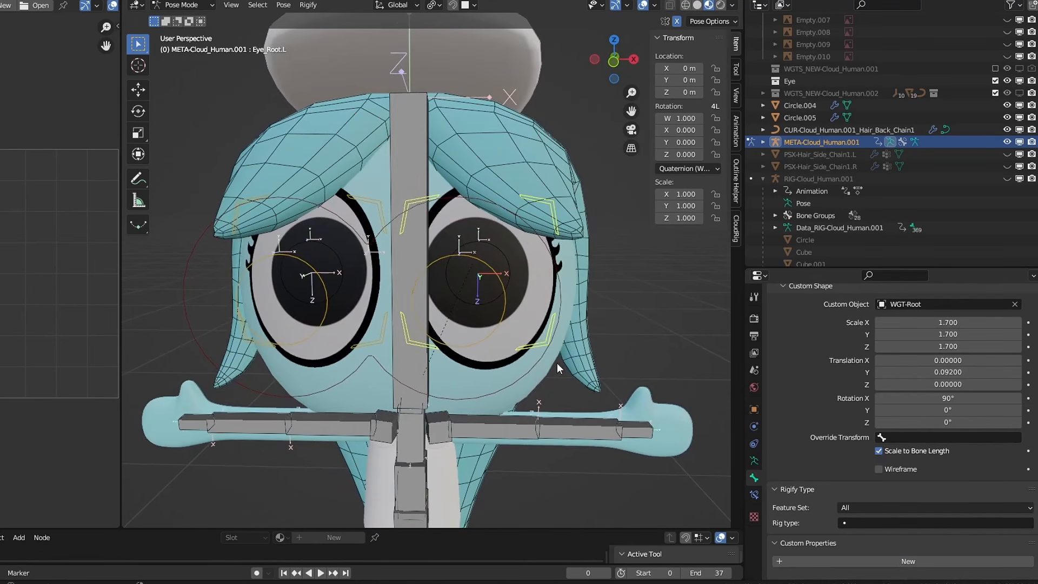
# - Select all the eye control bones with Eye_Root.R active, set its rig type to cloud_copy, and copy that type to the selection
pyautogui.moveTo(590, 160); pyautogui.dragTo(207, 377)
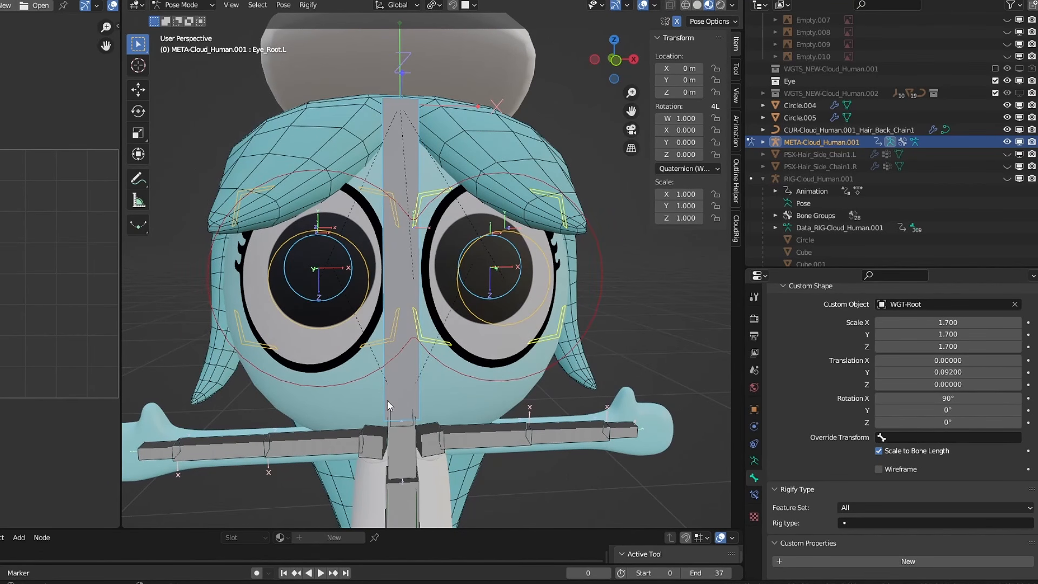
pyautogui.moveTo(379, 377); pyautogui.dragTo(383, 374, button='middle')
pyautogui.keyDown('shift'); pyautogui.click(365, 345); pyautogui.keyUp('shift')
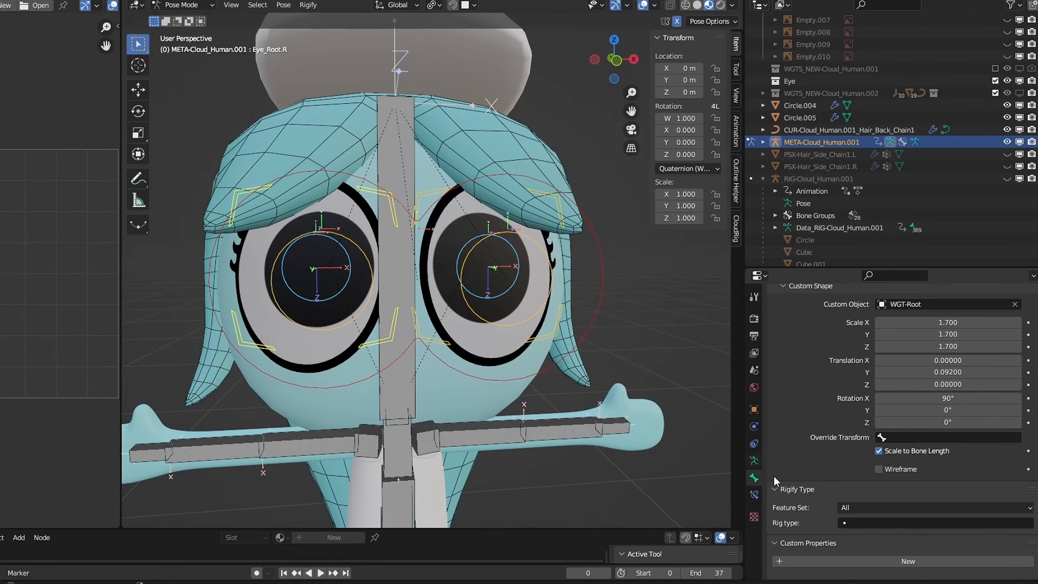
pyautogui.click(865, 523)
pyautogui.click(866, 480)
pyautogui.rightClick(876, 523)
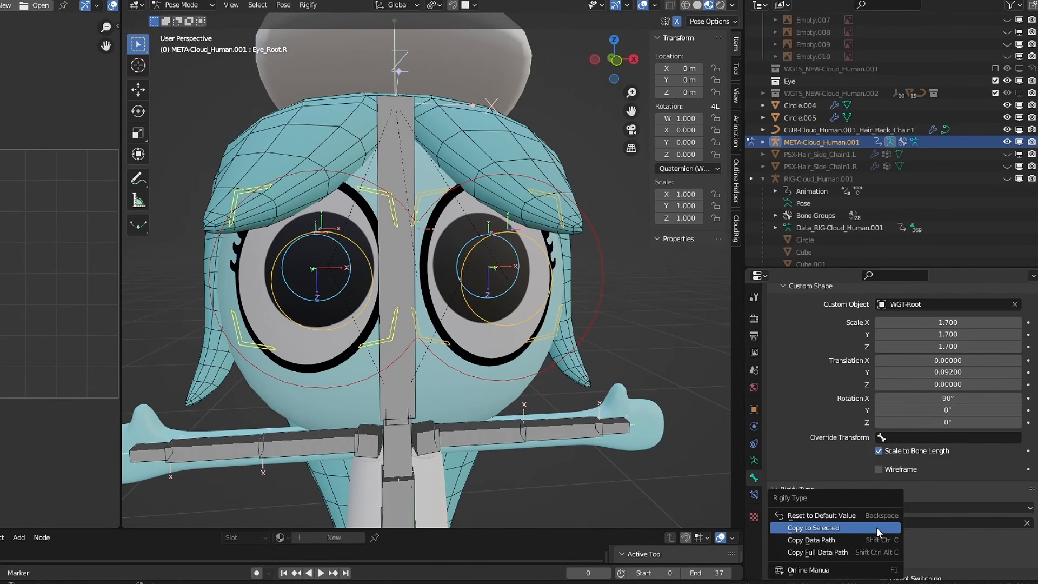
pyautogui.click(874, 527)
# - Enable Create Deform for the Eye_Root bones of both eyes
pyautogui.scroll(-5, 874, 527)
pyautogui.click(562, 218)
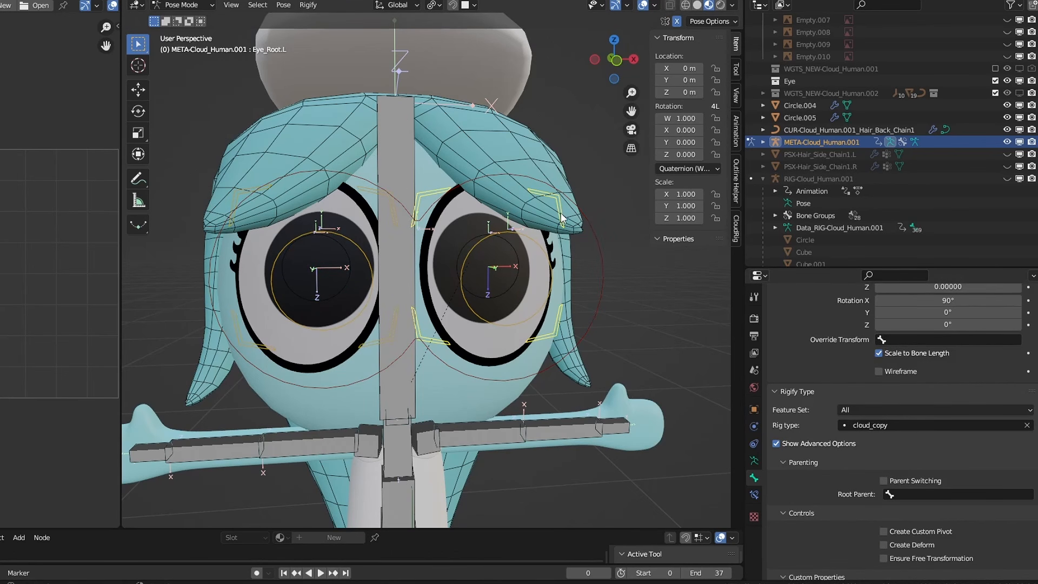
pyautogui.click(364, 194)
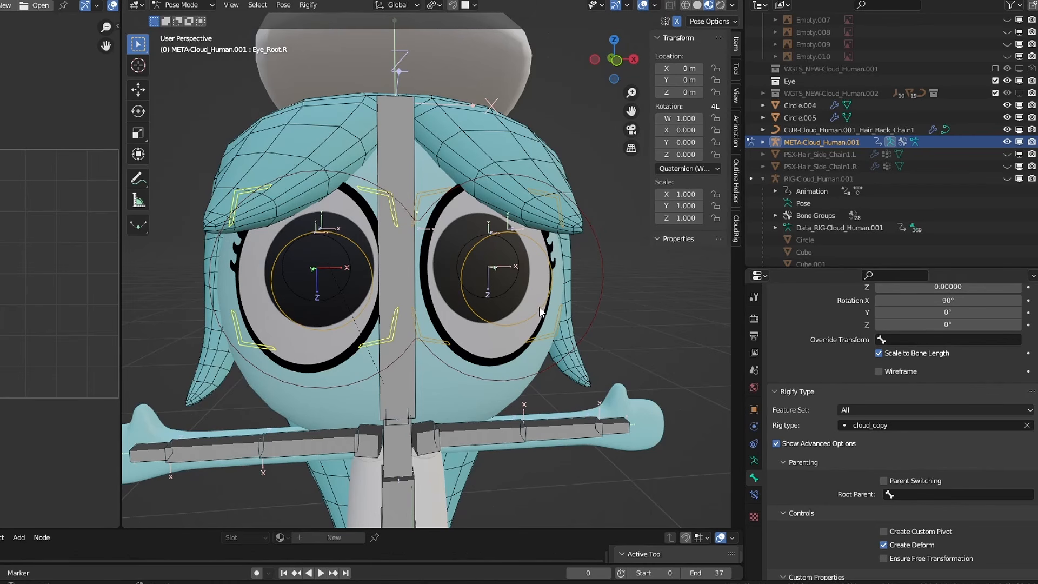
# - Show the hidden mechanism bone layer and give both Eye_MCH bones the cloud_copy rig type
pyautogui.scroll(2, 540, 307)
pyautogui.click(754, 460)
pyautogui.scroll(10, 1026, 319)
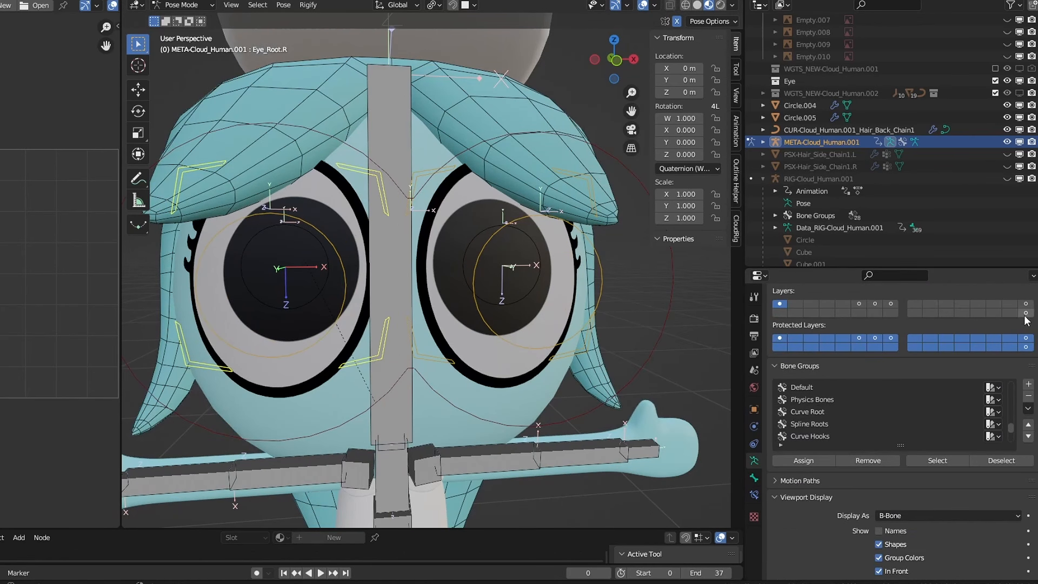
pyautogui.click(1026, 304)
pyautogui.click(517, 280)
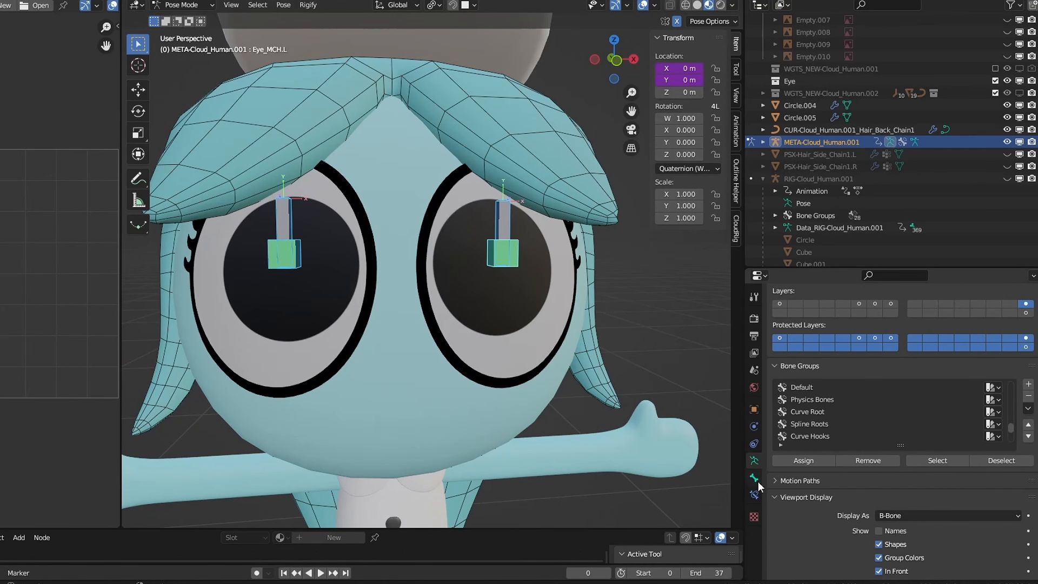
pyautogui.click(755, 477)
pyautogui.scroll(-10, 876, 486)
pyautogui.rightClick(906, 523)
pyautogui.click(906, 525)
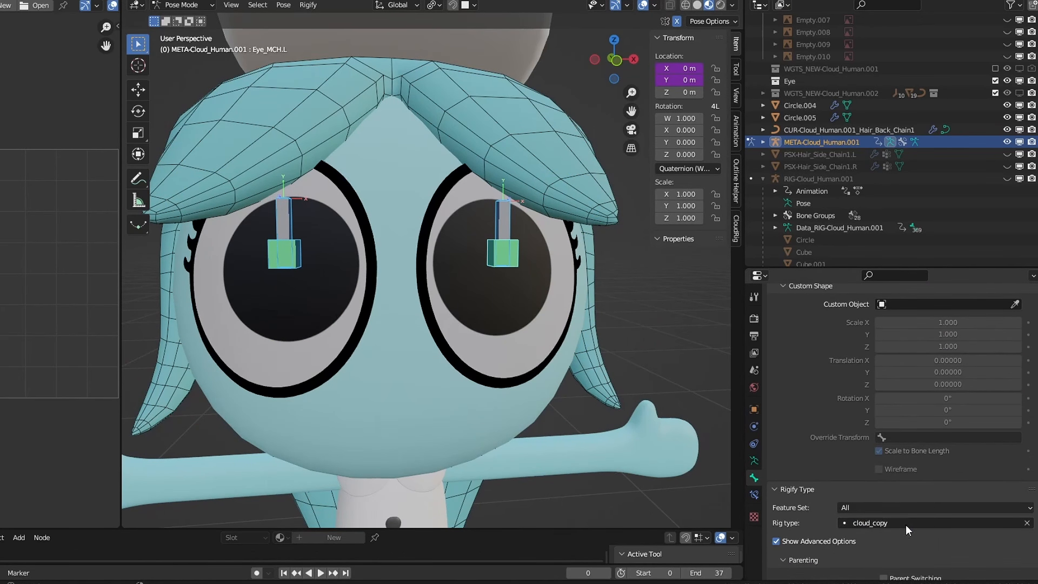
# - Switch the metarig back to its main bone layer and generate the rig from it
pyautogui.click(755, 460)
pyautogui.scroll(10, 803, 500)
pyautogui.click(780, 352)
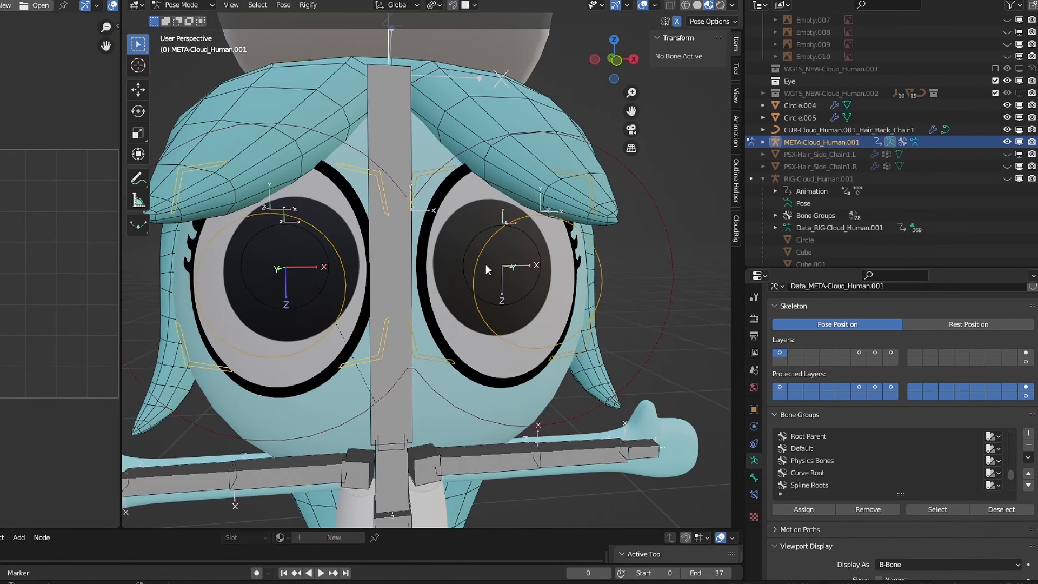
pyautogui.click(492, 233)
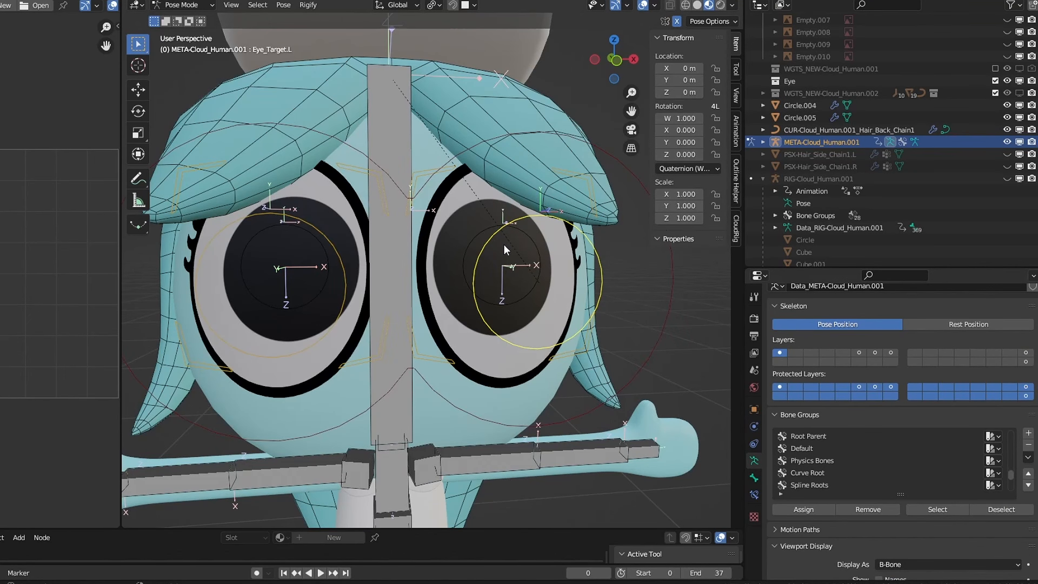
pyautogui.hotkey('ctrl', 'alt', 'r')
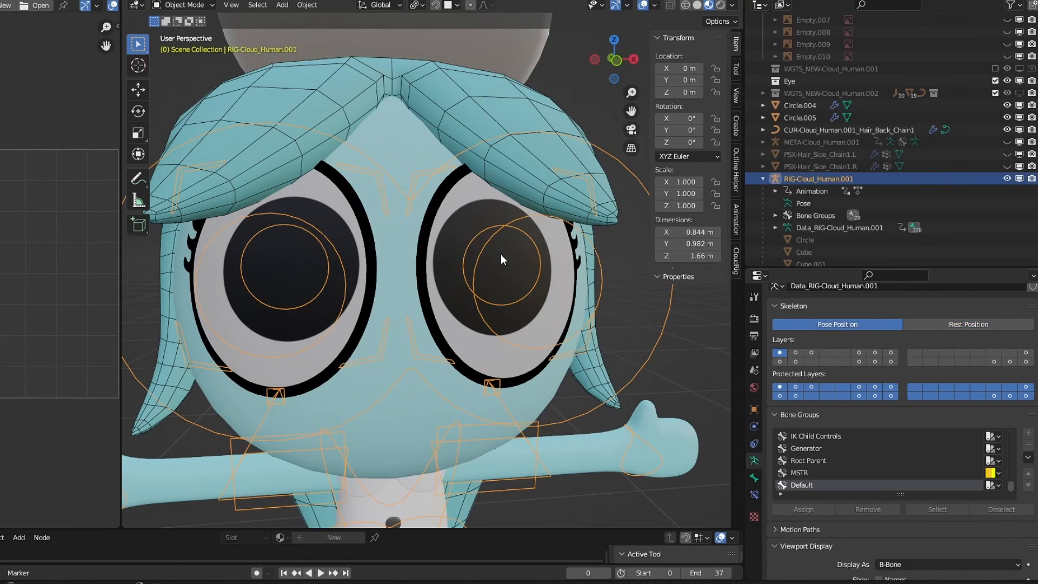
# - Test-move an eye control on the generated rig in Pose Mode, then return to Object Mode
pyautogui.scroll(-1, 501, 252)
pyautogui.moveTo(501, 253); pyautogui.dragTo(512, 252, button='middle')
pyautogui.moveTo(539, 189); pyautogui.dragTo(486, 247, button='middle')
pyautogui.press('g')
pyautogui.click(532, 213)
pyautogui.hotkey('ctrl', 'Tab')
# - Copy the generated rig's object name and use RIG-Cloud_Human.001 as both UVWarp objects on eye meshes Circle.004 and Circle.005
pyautogui.press('F2')
pyautogui.hotkey('ctrl', 'c')
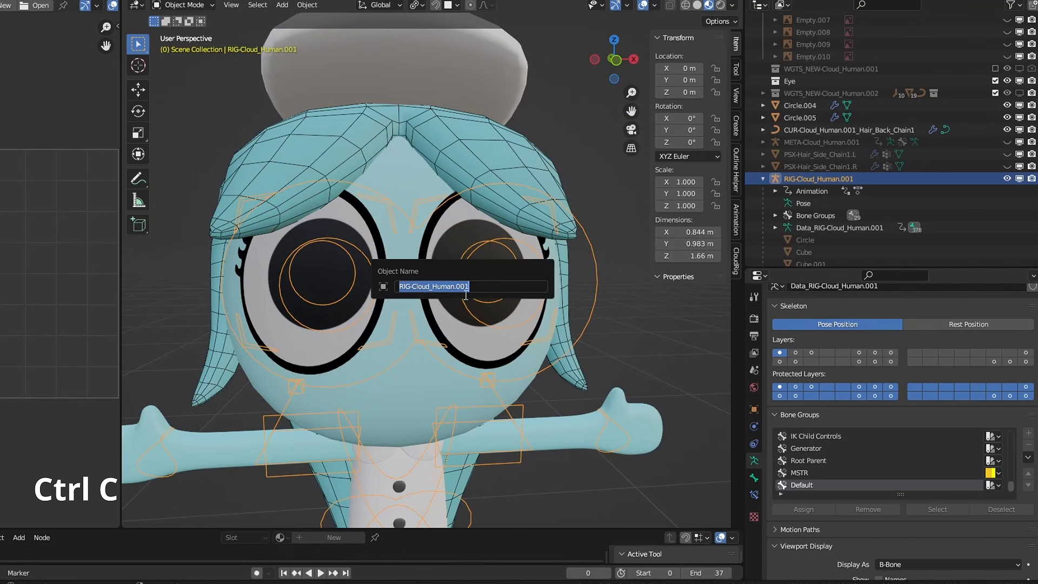
pyautogui.press('Escape')
pyautogui.click(514, 359)
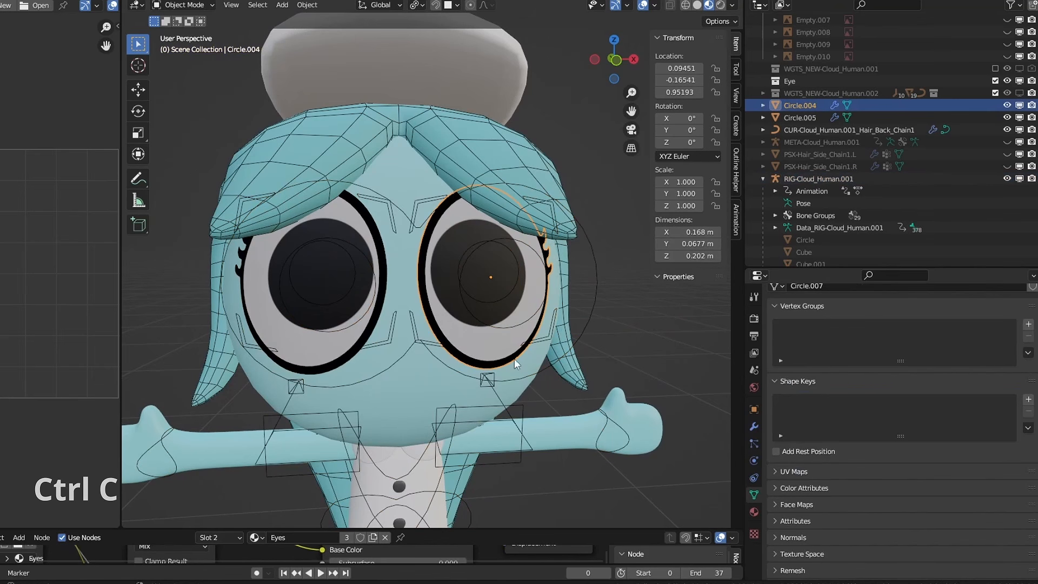
pyautogui.click(753, 427)
pyautogui.click(774, 336)
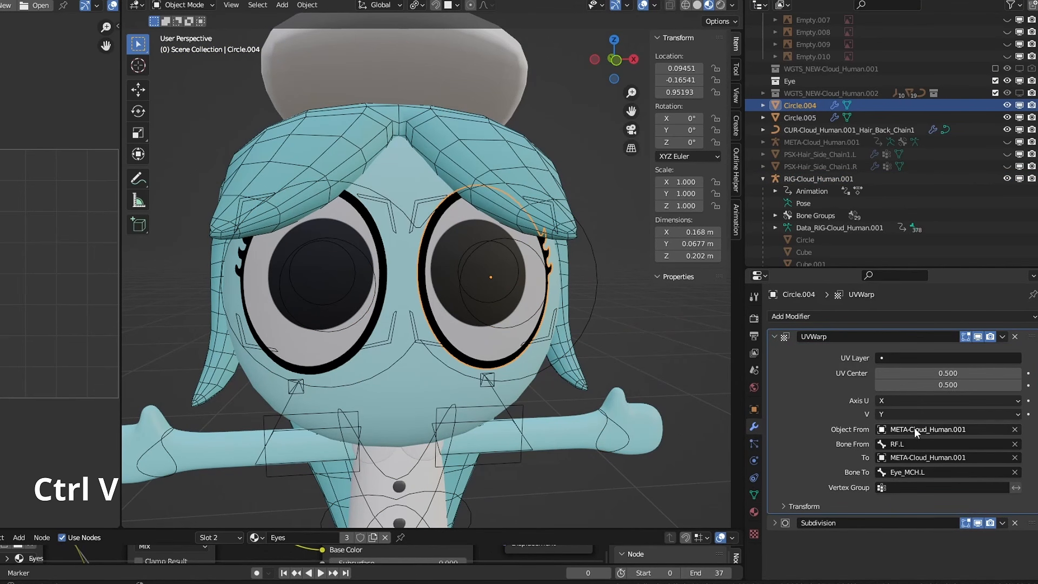
pyautogui.hotkey('ctrl', 'v')
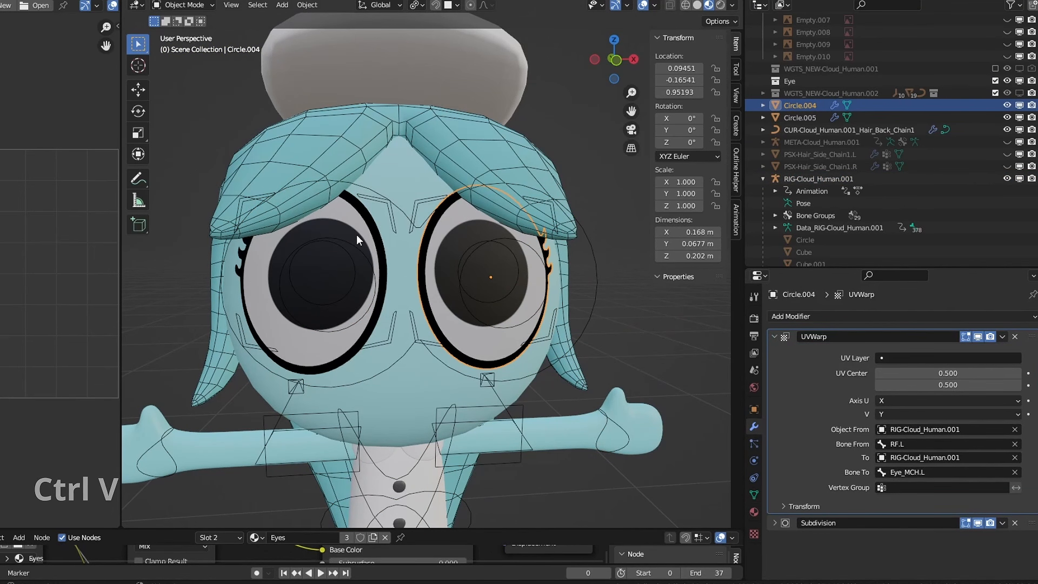
pyautogui.click(382, 241)
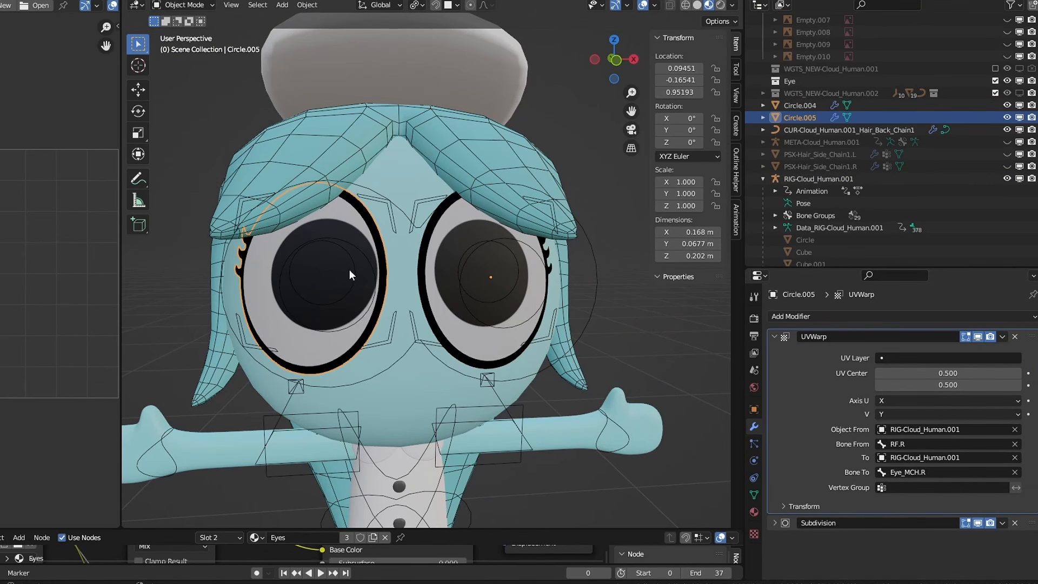
# - Test the generated rig in Pose Mode by moving and scaling the combined eye target Eye_Target.L.001
pyautogui.scroll(1, 355, 270)
pyautogui.click(420, 196)
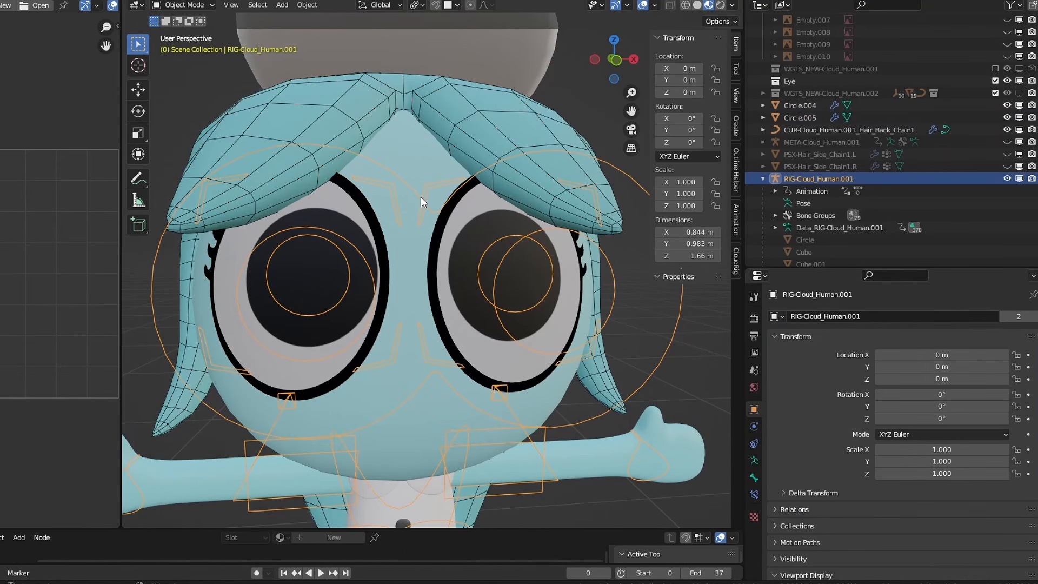
pyautogui.hotkey('ctrl', 'Tab')
pyautogui.press('g')
pyautogui.click(382, 103)
pyautogui.press('s')
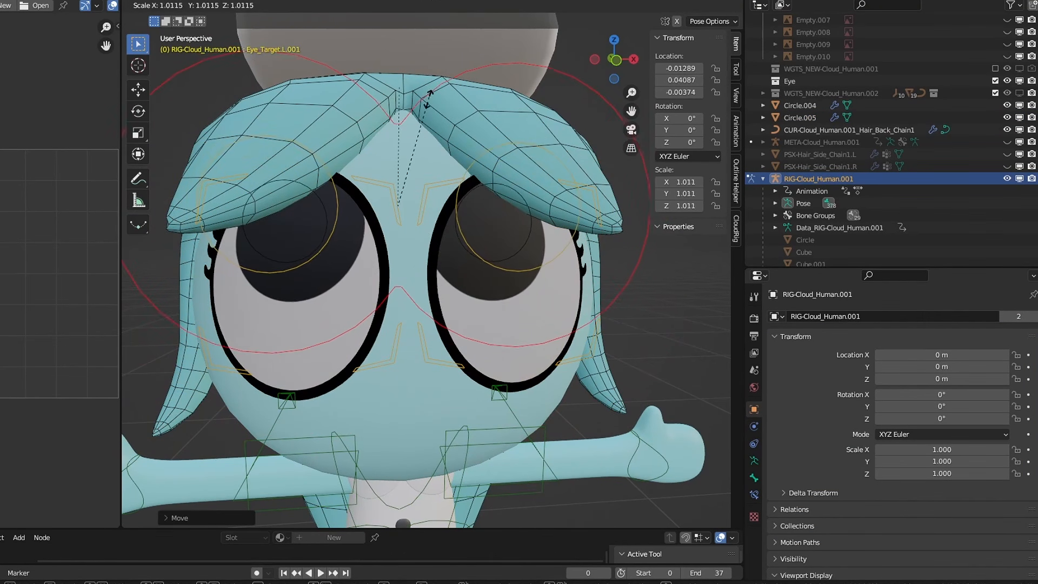
pyautogui.click(453, 245)
pyautogui.press('g')
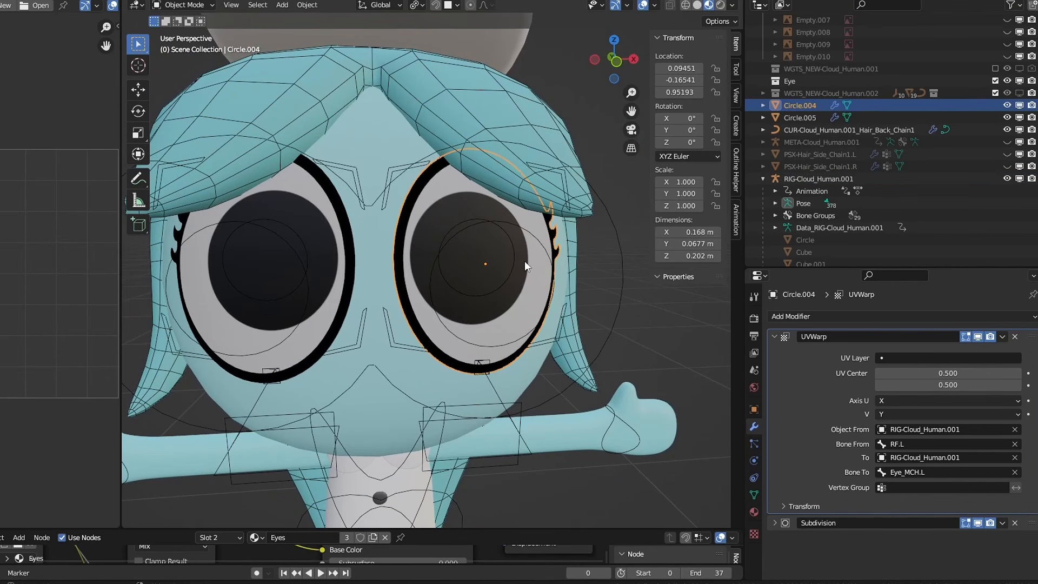
# - Hide the eye mesh Circle.005 and isolate attention on Circle.004 by selecting and framing it
pyautogui.scroll(-2, 528, 249)
pyautogui.scroll(2, 530, 238)
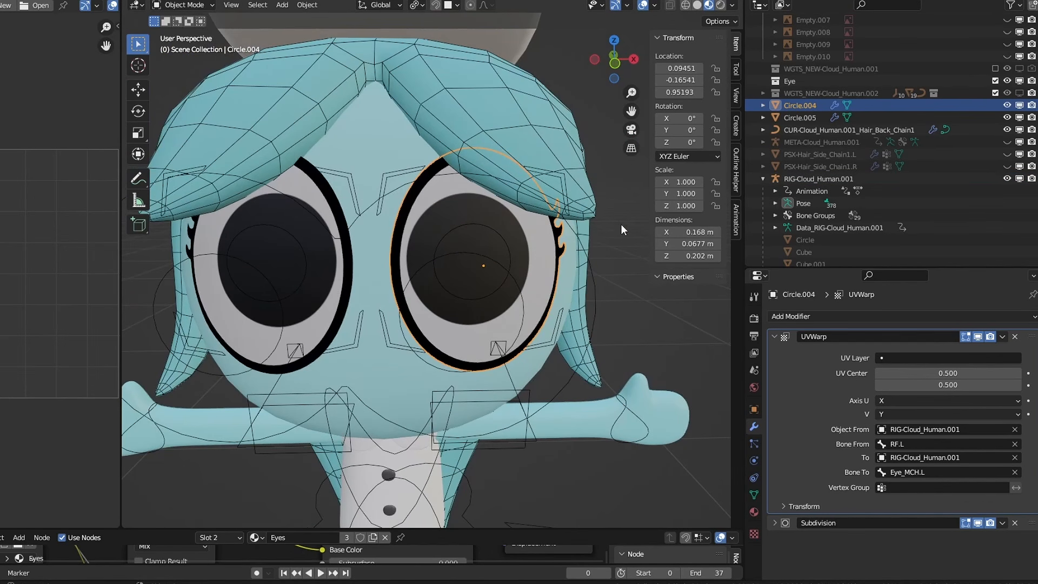
pyautogui.moveTo(536, 225); pyautogui.dragTo(531, 221, button='middle')
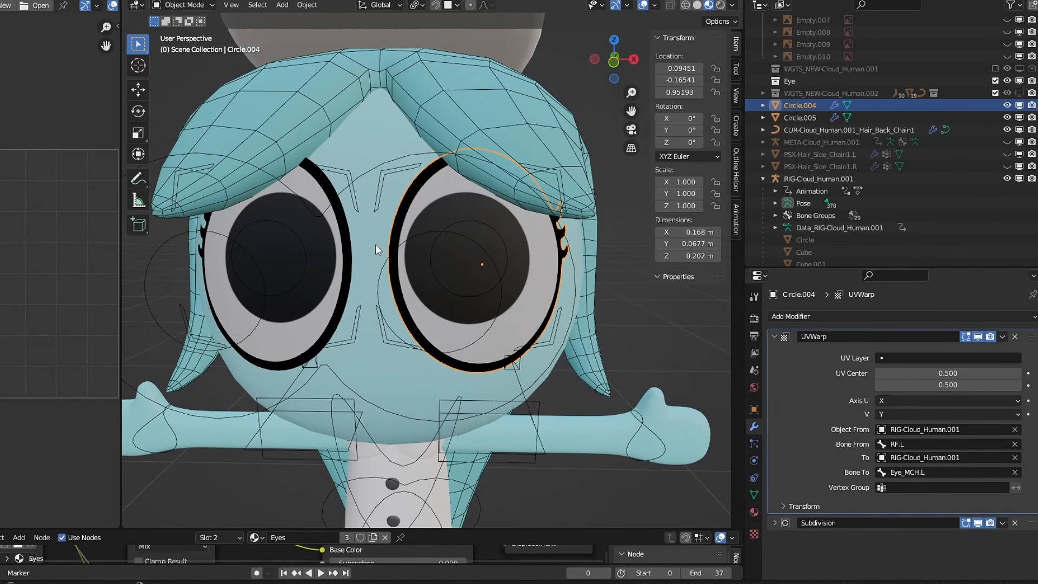
pyautogui.click(336, 239)
pyautogui.press('h')
pyautogui.click(417, 213)
pyautogui.press('KP_Decimal')
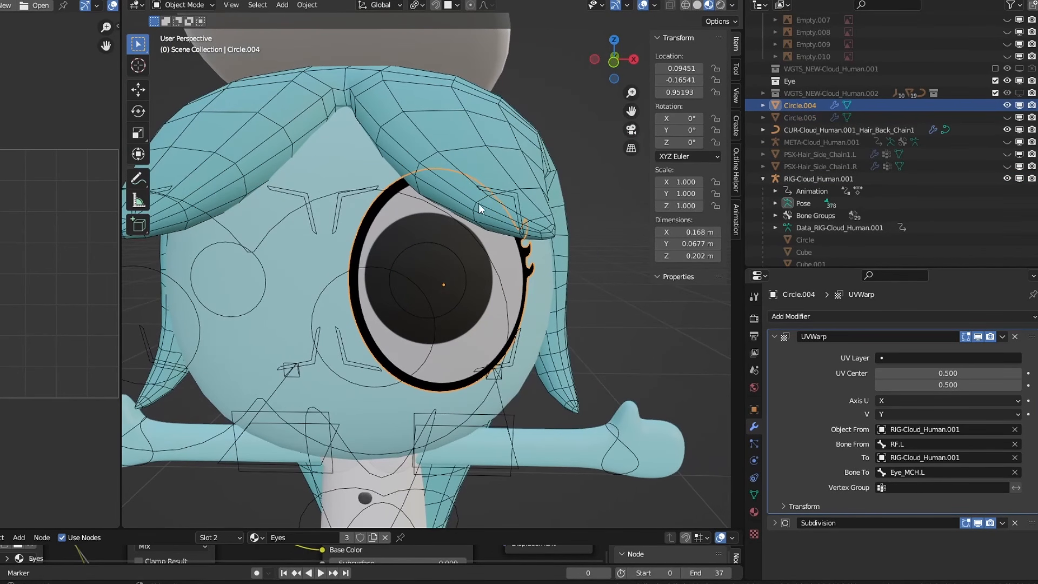
# - Hide the generated rig, show META-Cloud_Human.001 and open the metarig in Edit Mode
pyautogui.click(503, 196)
pyautogui.click(1007, 179)
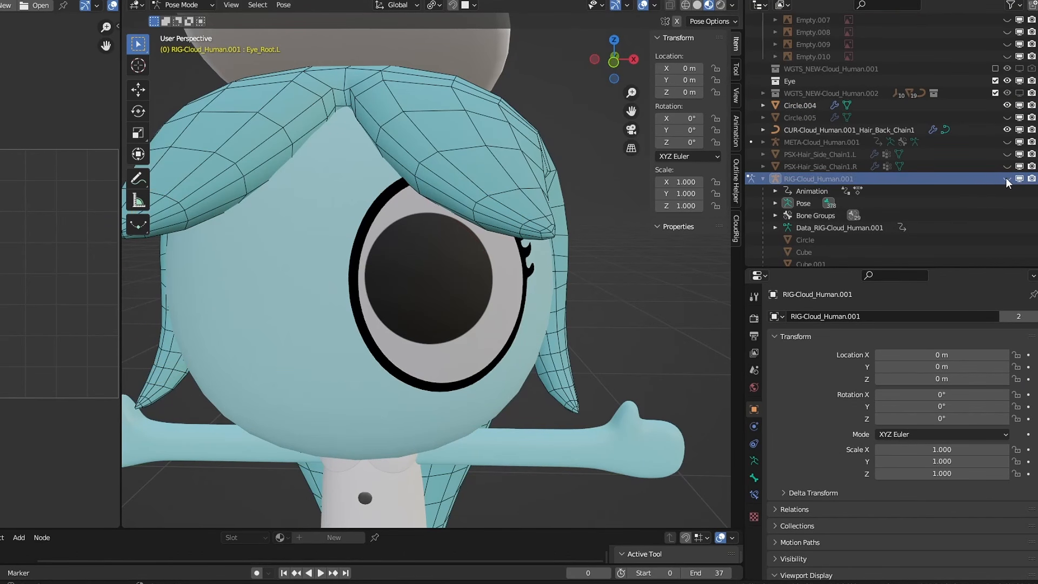
pyautogui.click(1007, 142)
pyautogui.scroll(4, 446, 261)
pyautogui.click(463, 241)
pyautogui.click(465, 240)
pyautogui.press('Tab')
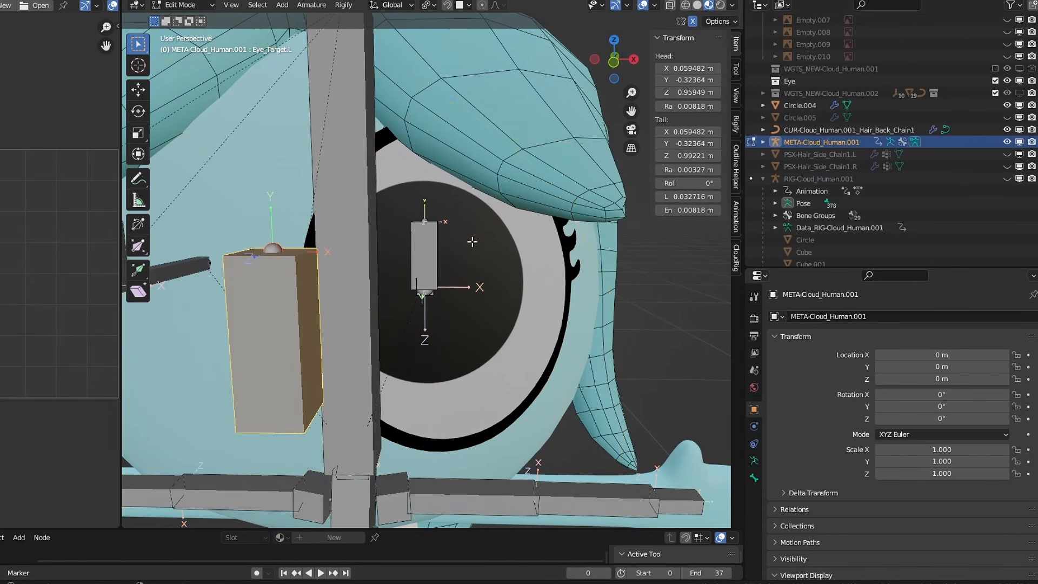
# - Duplicate the small iris bone along X to beside the eye, enlarge it to about 0.068 m long and adjust its height
pyautogui.keyDown('shift'); pyautogui.moveTo(473, 241); pyautogui.dragTo(377, 270, button='middle'); pyautogui.keyUp('shift')
pyautogui.click(390, 264)
pyautogui.hotkey('shift', 'd')
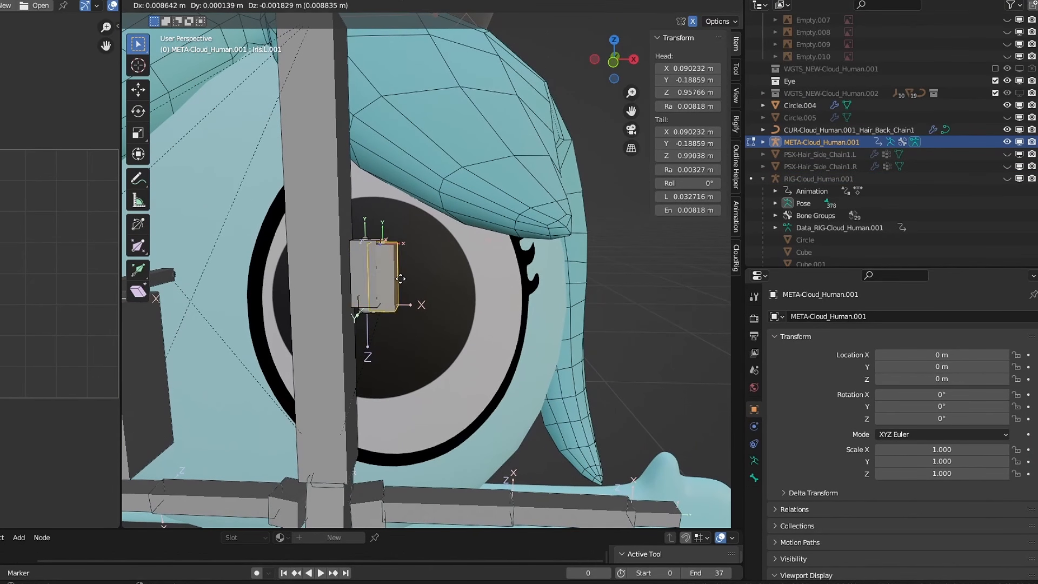
pyautogui.press('x')
pyautogui.click(579, 274)
pyautogui.moveTo(578, 274); pyautogui.dragTo(523, 290, button='middle')
pyautogui.press('s')
pyautogui.click(574, 261)
pyautogui.press('g')
pyautogui.press('z')
pyautogui.click(538, 287)
pyautogui.press('s')
pyautogui.click(556, 286)
# - Rename the duplicated bone Eye_S
pyautogui.press('F2')
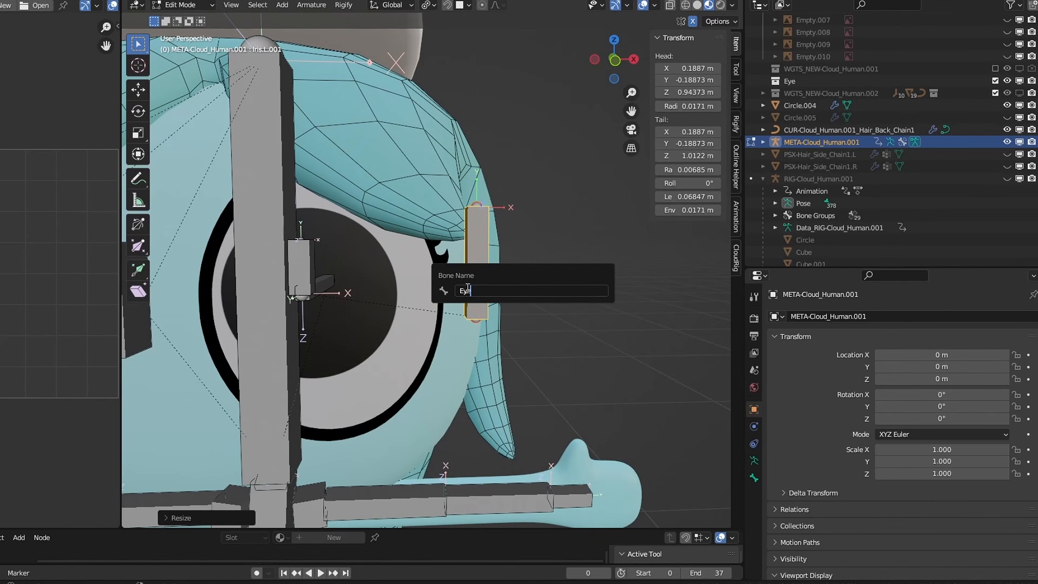
pyautogui.press('Return')
pyautogui.press('F2')
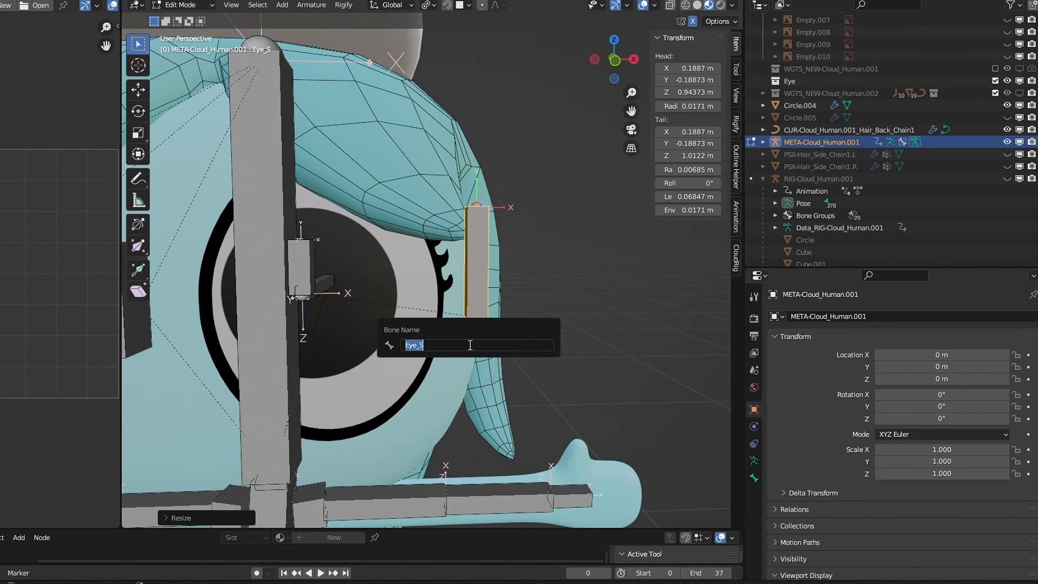
pyautogui.press('Escape')
# - In Pose Mode, clear the custom shape object of Eye_S and delete its bone constraint
pyautogui.moveTo(472, 319); pyautogui.dragTo(539, 284, button='middle')
pyautogui.hotkey('ctrl', 'Tab')
pyautogui.scroll(2, 539, 351)
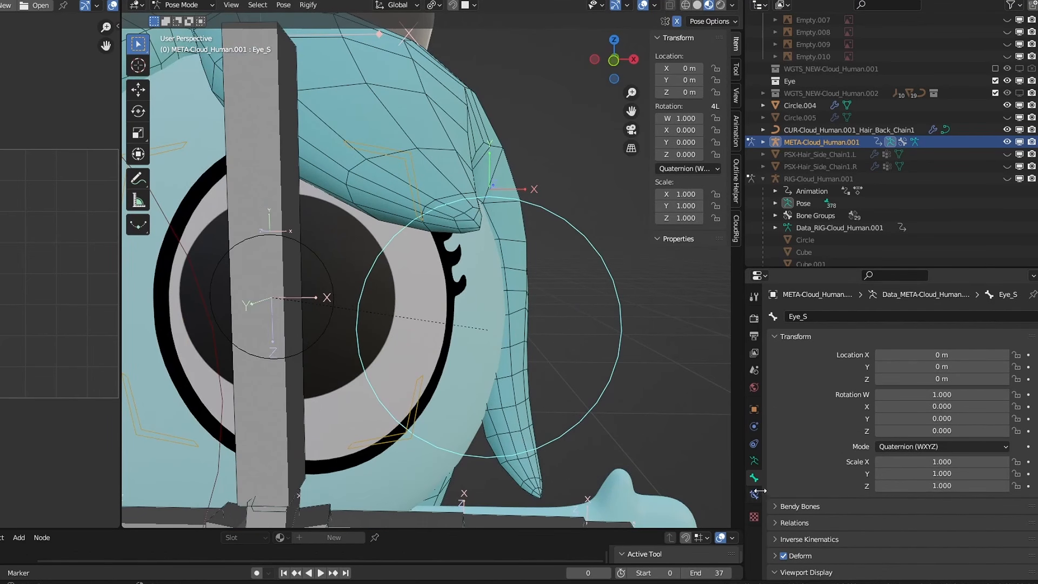
pyautogui.scroll(-5, 900, 455)
pyautogui.click(1014, 481)
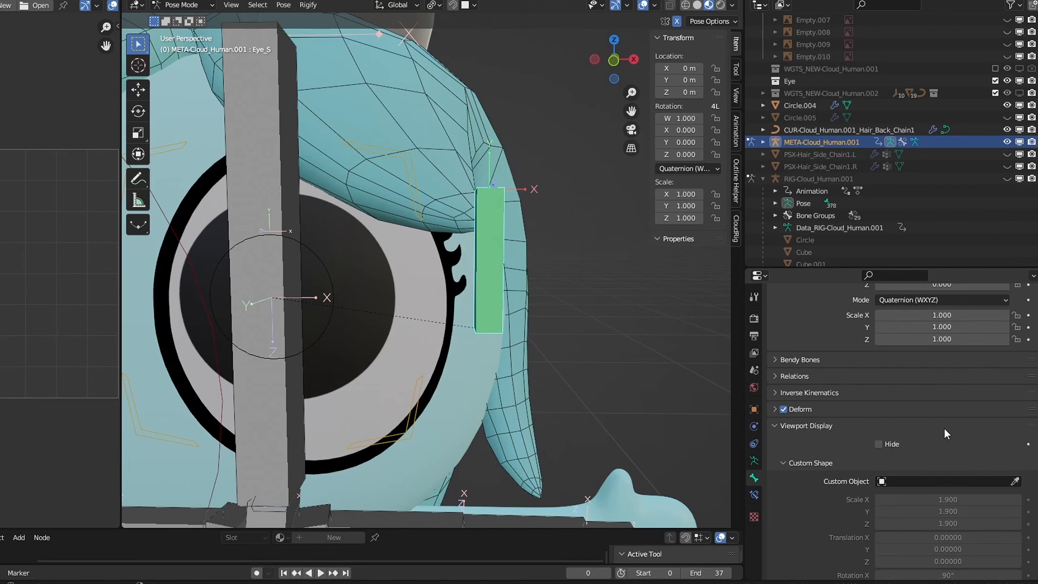
pyautogui.click(753, 494)
pyautogui.click(1015, 336)
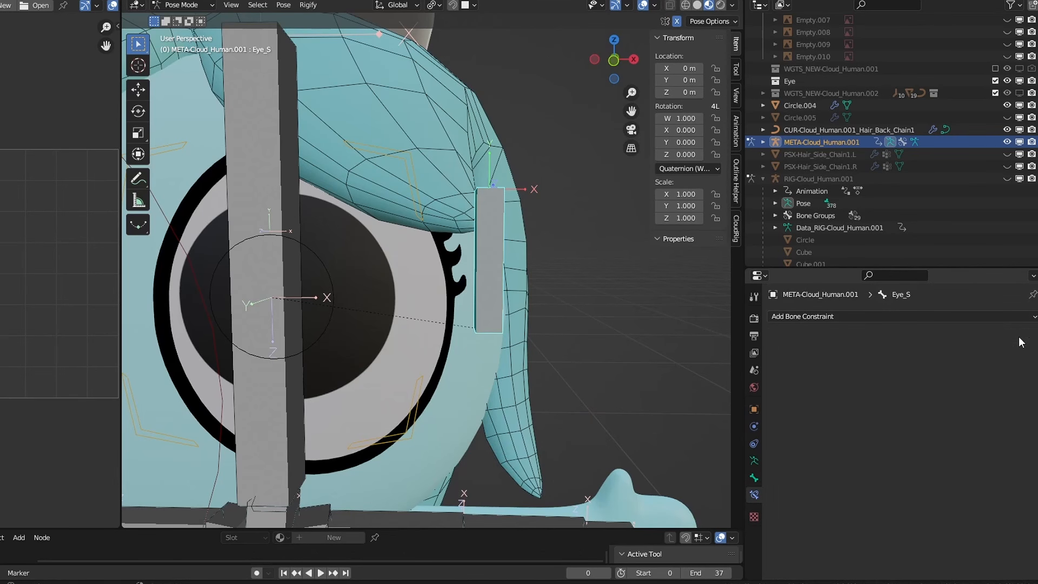
# - Add an integer custom property named Eye_S.L to the Eye_S bone, with default 1, minimum 1 and maximum 4
pyautogui.click(753, 460)
pyautogui.click(753, 478)
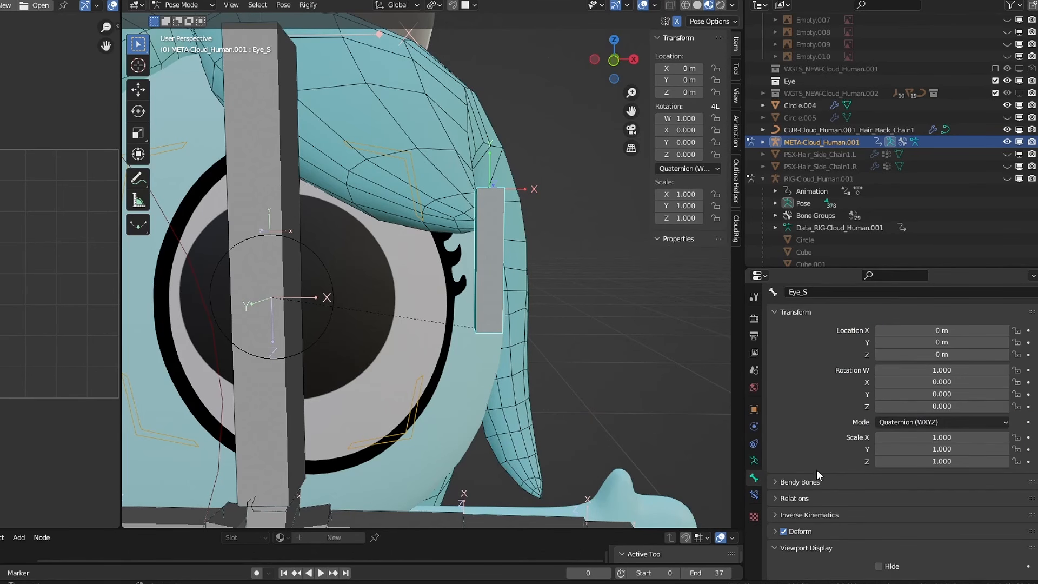
pyautogui.scroll(-10, 822, 472)
pyautogui.scroll(-4, 827, 473)
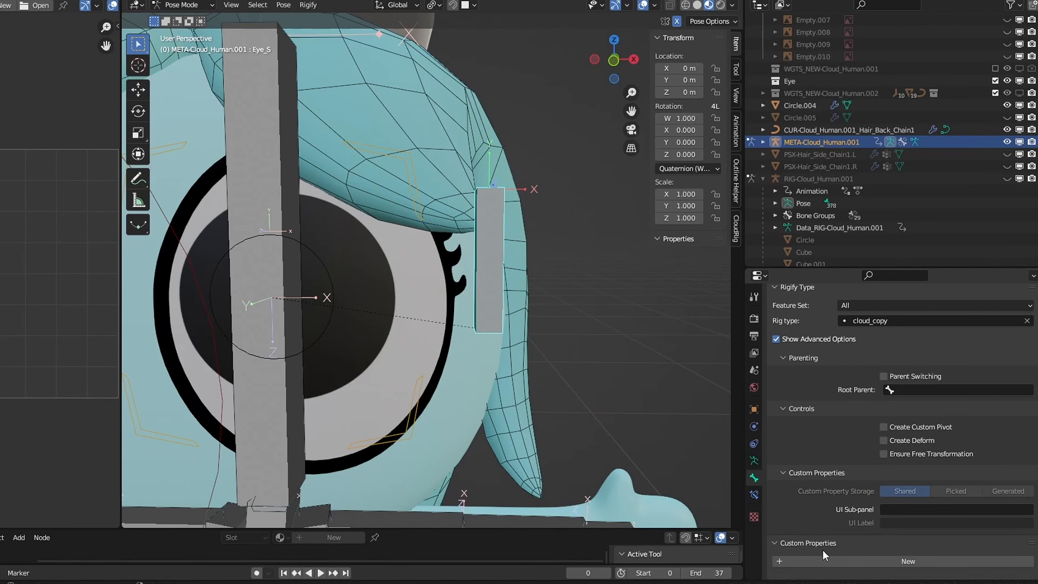
pyautogui.click(846, 559)
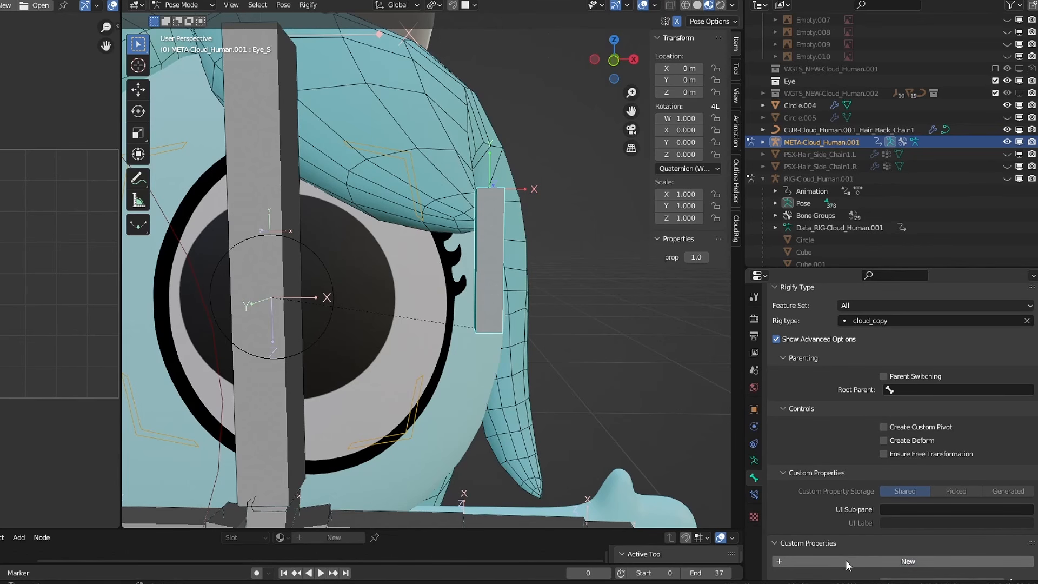
pyautogui.scroll(-1, 866, 535)
pyautogui.click(1011, 568)
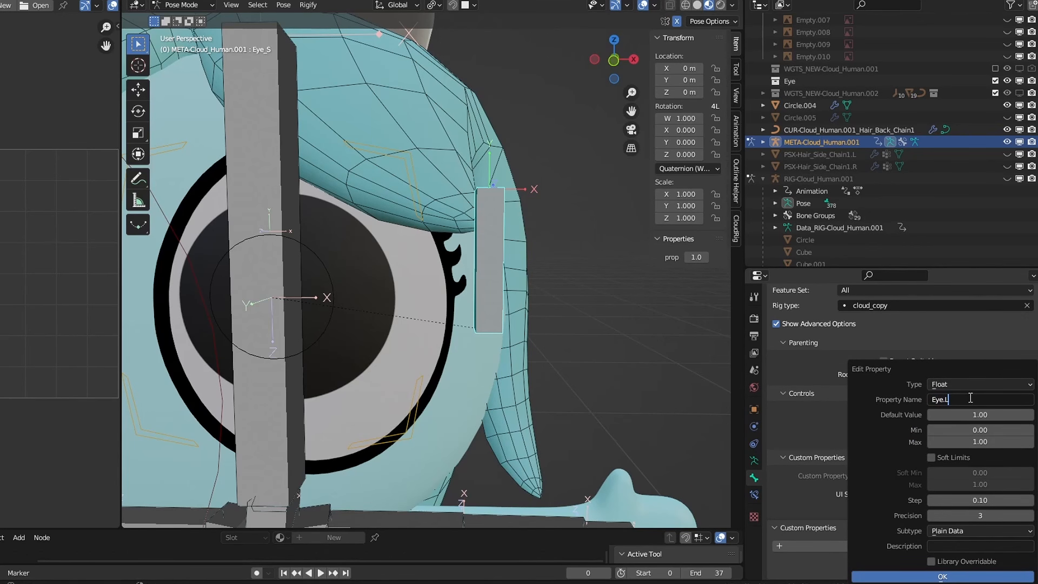
pyautogui.click(947, 382)
pyautogui.click(956, 423)
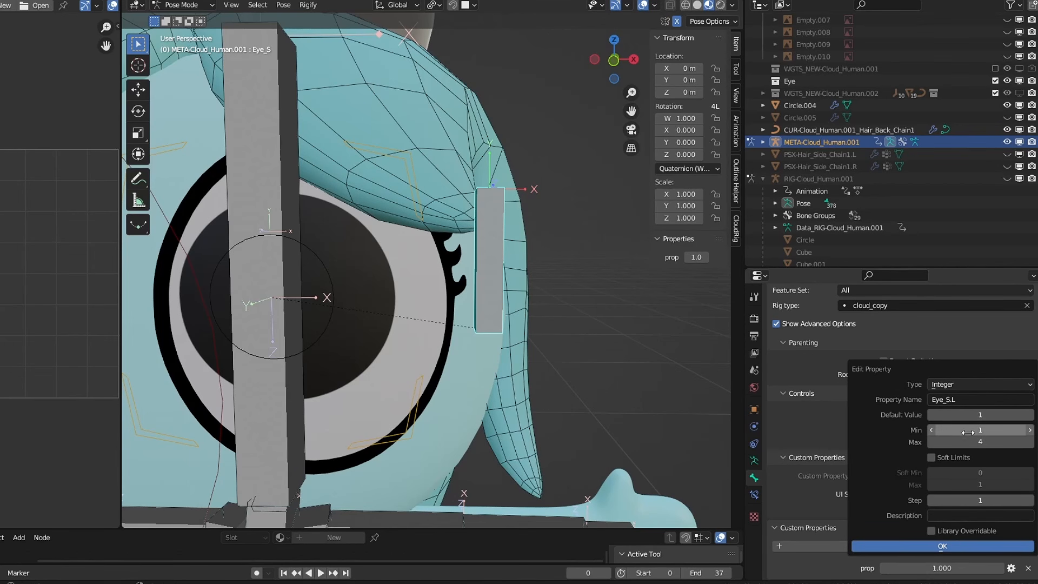
pyautogui.click(927, 546)
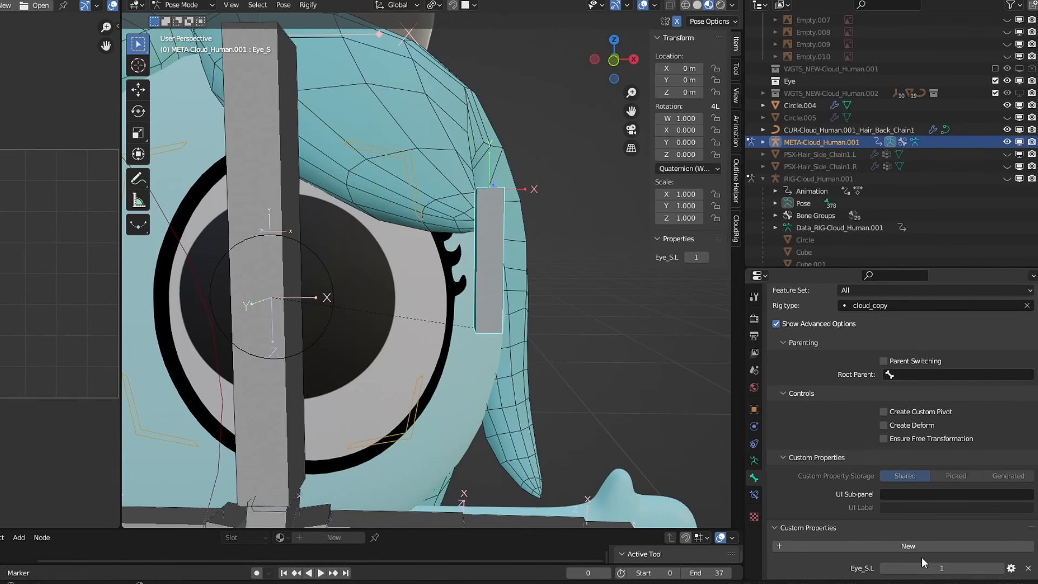
# - Return to Object Mode and hide the metarig and the hair mesh in front of the eye
pyautogui.scroll(4, 395, 316)
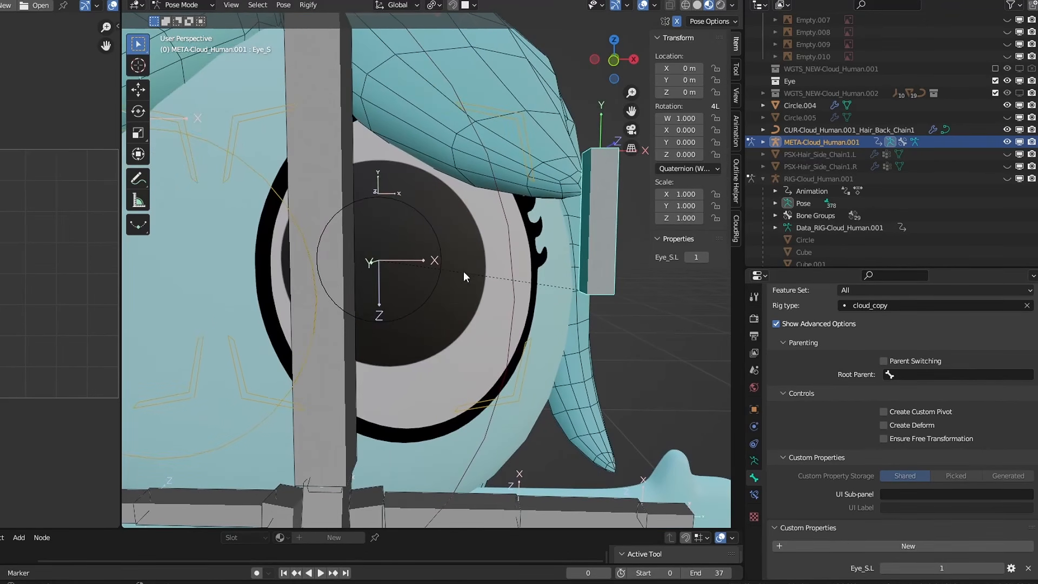
pyautogui.hotkey('ctrl', 'Tab')
pyautogui.press('h')
pyautogui.scroll(-3, 540, 249)
pyautogui.moveTo(524, 259); pyautogui.dragTo(453, 265, button='middle')
pyautogui.scroll(1, 490, 254)
pyautogui.click(476, 175)
pyautogui.press('h')
# - Move the eye mesh Circle.004 into a new collection named Eyes
pyautogui.click(465, 234)
pyautogui.scroll(4, 453, 265)
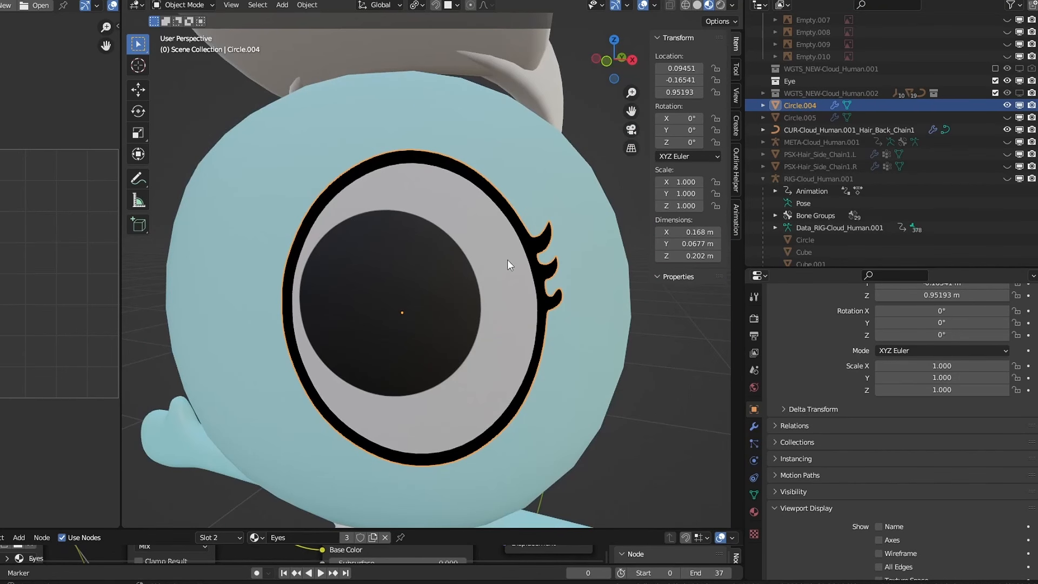
pyautogui.press('m')
pyautogui.click(566, 265)
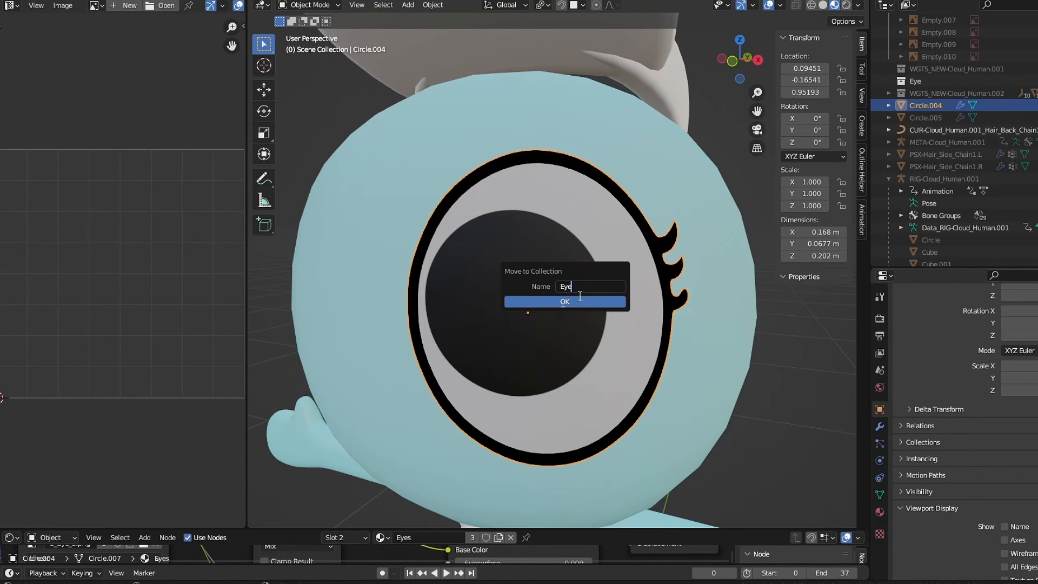
pyautogui.write('Eyes')
pyautogui.press('Return')
pyautogui.press('Return')
# - Duplicate Circle.004 in place and hide the original eye mesh
pyautogui.scroll(1, 587, 292)
pyautogui.moveTo(620, 259); pyautogui.dragTo(739, 88, button='middle')
pyautogui.hotkey('shift', 'd')
pyautogui.rightClick(581, 228)
pyautogui.click(1037, 118)
# - In front view, pull the top of the duplicated eye's rim down along Z with proportional editing to form a half-closed shape
pyautogui.press('Tab')
pyautogui.click(739, 63)
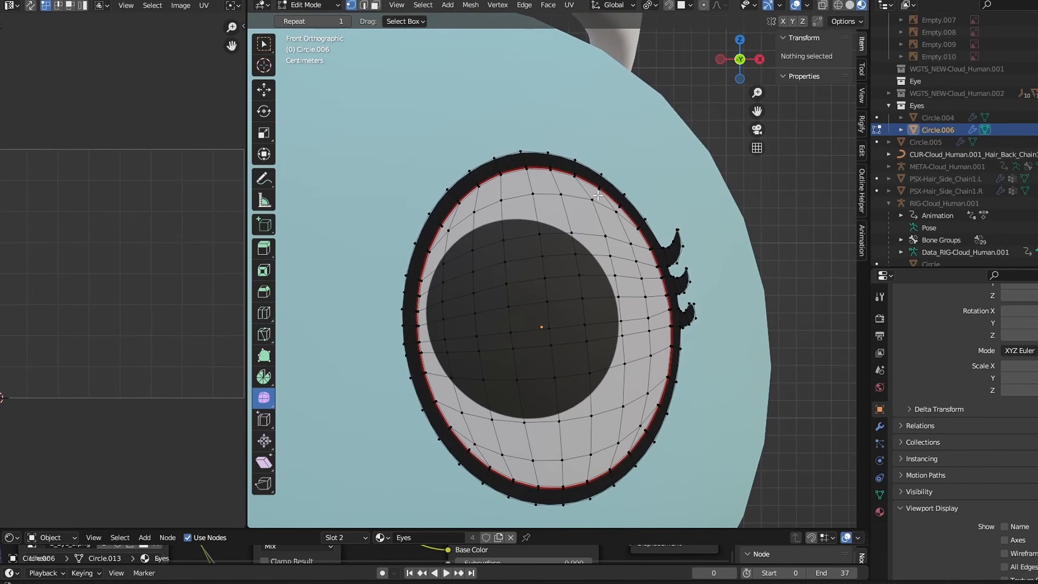
pyautogui.moveTo(509, 170); pyautogui.dragTo(508, 171)
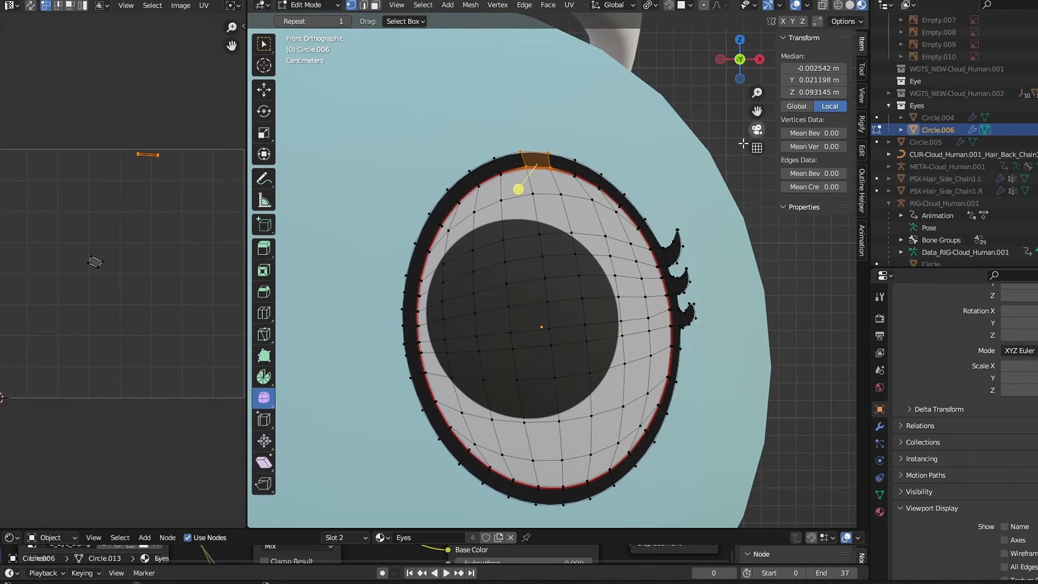
pyautogui.press('g')
pyautogui.press('z')
pyautogui.press('Escape')
pyautogui.press('g')
pyautogui.press('z')
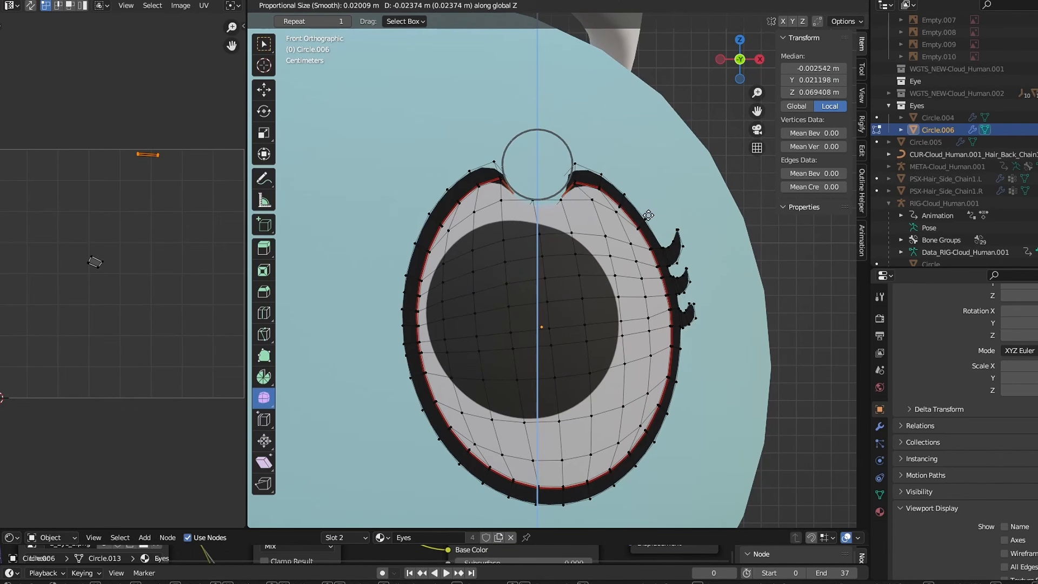
pyautogui.scroll(-5, 649, 219)
pyautogui.click(654, 239)
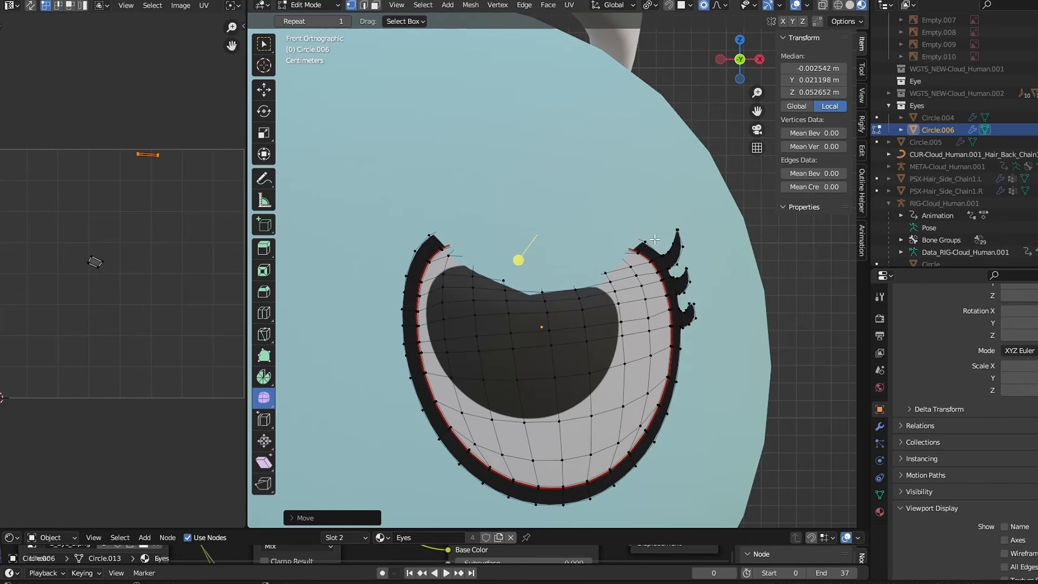
# - Leave Edit Mode and hide the mesh that covers the lowered upper part of the eye
pyautogui.press('Tab')
pyautogui.click(631, 193)
pyautogui.press('h')
pyautogui.click(465, 265)
# - Move the eye's top rim vertices forward along Y with proportional editing, clear of the head surface
pyautogui.press('Tab')
pyautogui.scroll(1, 456, 263)
pyautogui.press('g')
pyautogui.press('y')
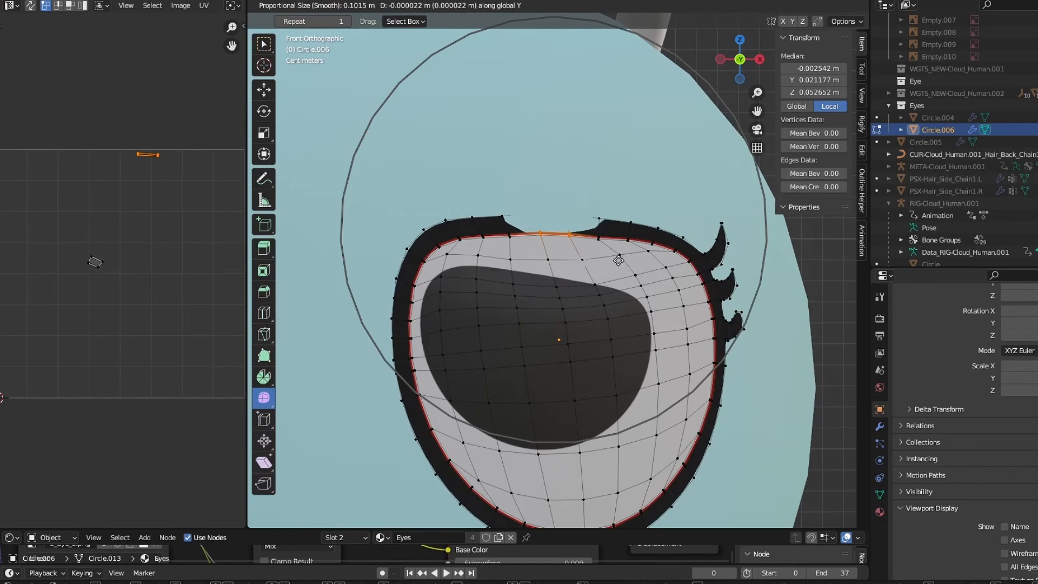
pyautogui.press('x')
pyautogui.press('y')
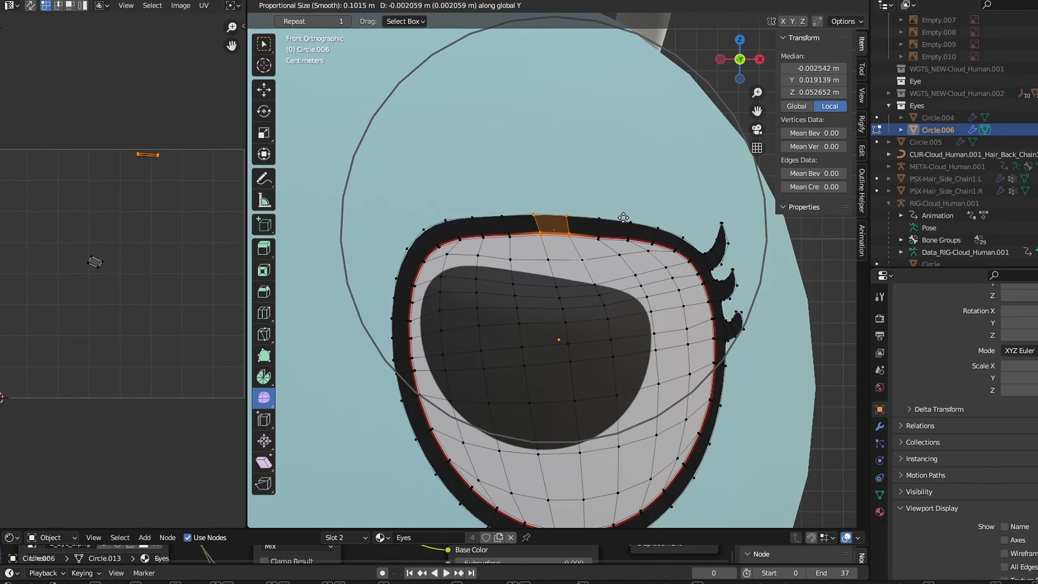
pyautogui.scroll(3, 620, 227)
pyautogui.click(622, 232)
# - Reposition the top rim vertices closer to the head's curvature from an angled view and compare the side and front views
pyautogui.moveTo(622, 232); pyautogui.dragTo(487, 243, button='middle')
pyautogui.press('g')
pyautogui.click(489, 253)
pyautogui.click(740, 59)
pyautogui.click(739, 59)
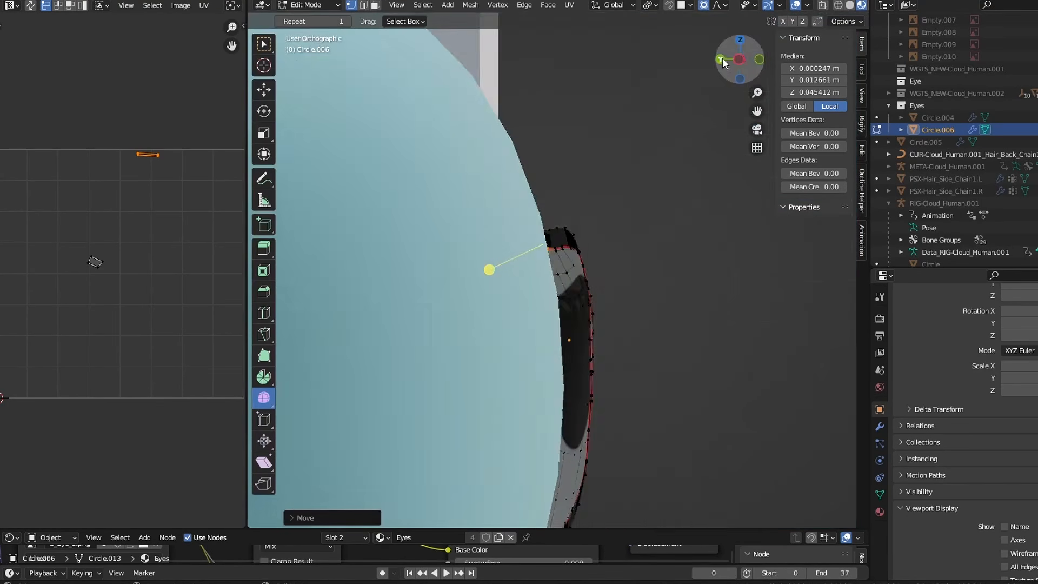
pyautogui.click(723, 60)
pyautogui.click(739, 60)
pyautogui.scroll(-1, 592, 319)
pyautogui.click(593, 323)
# - Reshape the upper inner corner of the eye rim by moving its vertex pairs with proportional editing
pyautogui.moveTo(358, 196); pyautogui.dragTo(390, 245)
pyautogui.press('g')
pyautogui.scroll(8, 373, 251)
pyautogui.click(370, 254)
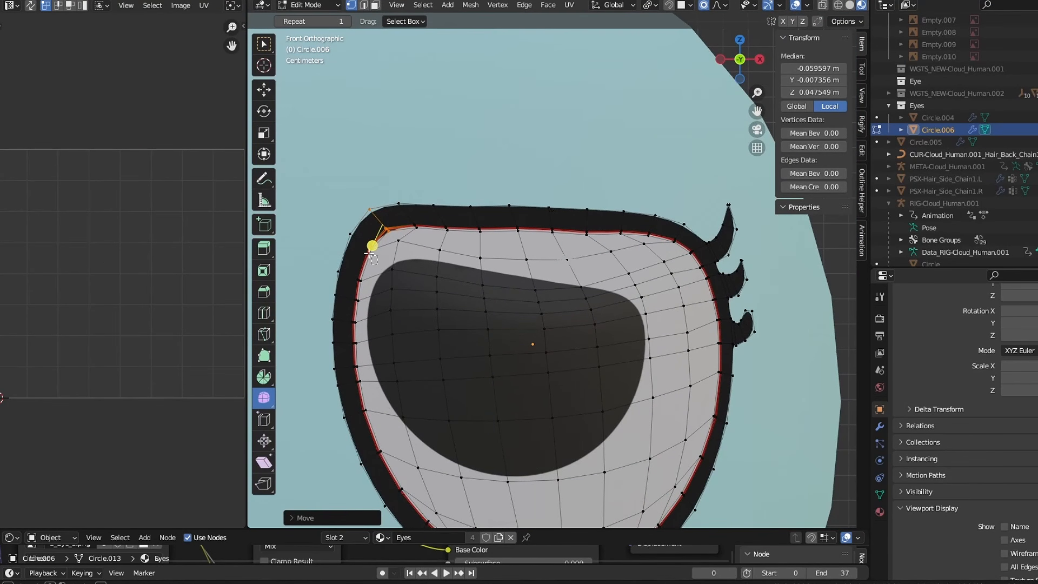
pyautogui.moveTo(329, 223); pyautogui.dragTo(377, 260)
pyautogui.press('g')
pyautogui.click(374, 255)
pyautogui.moveTo(319, 256); pyautogui.dragTo(375, 287)
pyautogui.press('g')
pyautogui.click(372, 274)
# - Move the vertices in the middle and near the lash-side corner of the upper rim to even out the lid line
pyautogui.moveTo(439, 187); pyautogui.dragTo(481, 241)
pyautogui.press('g')
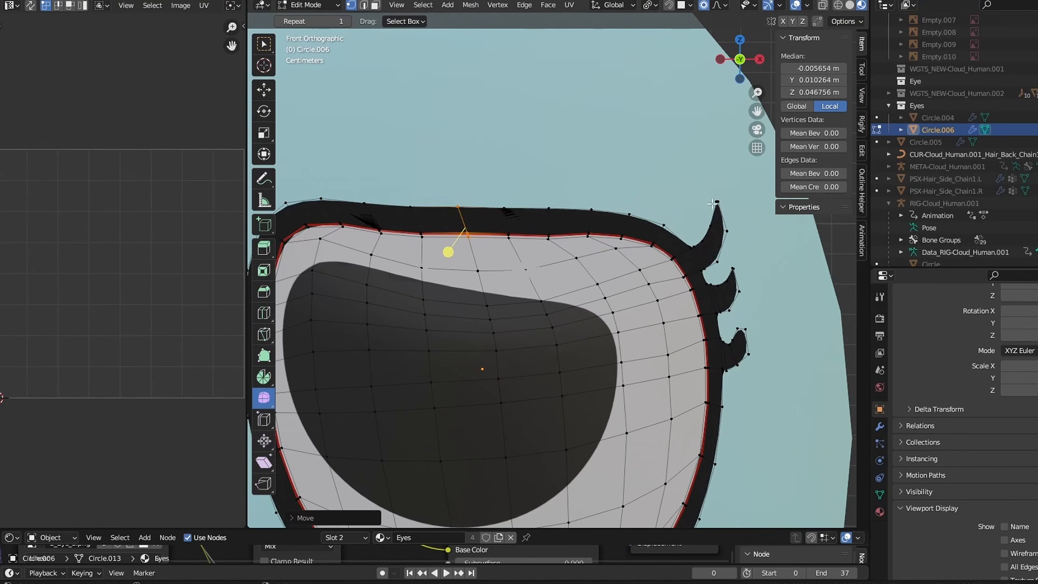
pyautogui.press('g')
pyautogui.moveTo(611, 194); pyautogui.dragTo(661, 253)
pyautogui.press('g')
pyautogui.click(663, 251)
# - Nudge the upper inner corner vertices of the rim once more and check the smoothed shape in Object Mode
pyautogui.moveTo(380, 203); pyautogui.dragTo(414, 251)
pyautogui.press('g')
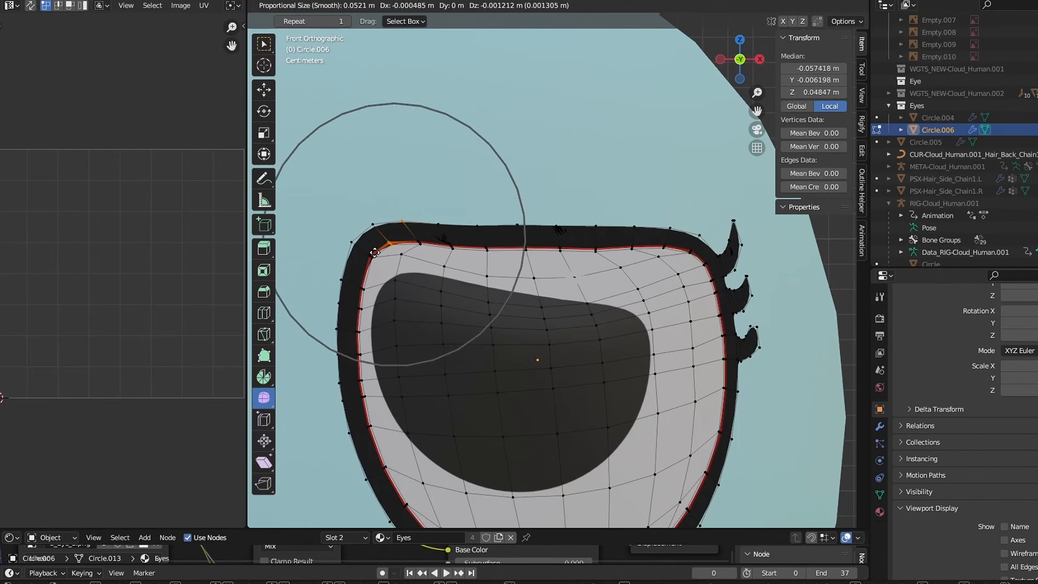
pyautogui.click(397, 237)
pyautogui.press('Tab')
pyautogui.press('Tab')
pyautogui.click(552, 333)
pyautogui.press('g')
pyautogui.rightClick(551, 340)
pyautogui.press('Tab')
# - Adjust two vertex groups along the upper rim at close range to straighten the lid's lower edge
pyautogui.keyDown('shift'); pyautogui.moveTo(468, 253); pyautogui.dragTo(556, 319, button='middle'); pyautogui.keyUp('shift')
pyautogui.scroll(3, 555, 318)
pyautogui.press('Tab')
pyautogui.moveTo(490, 224); pyautogui.dragTo(458, 257)
pyautogui.press('g')
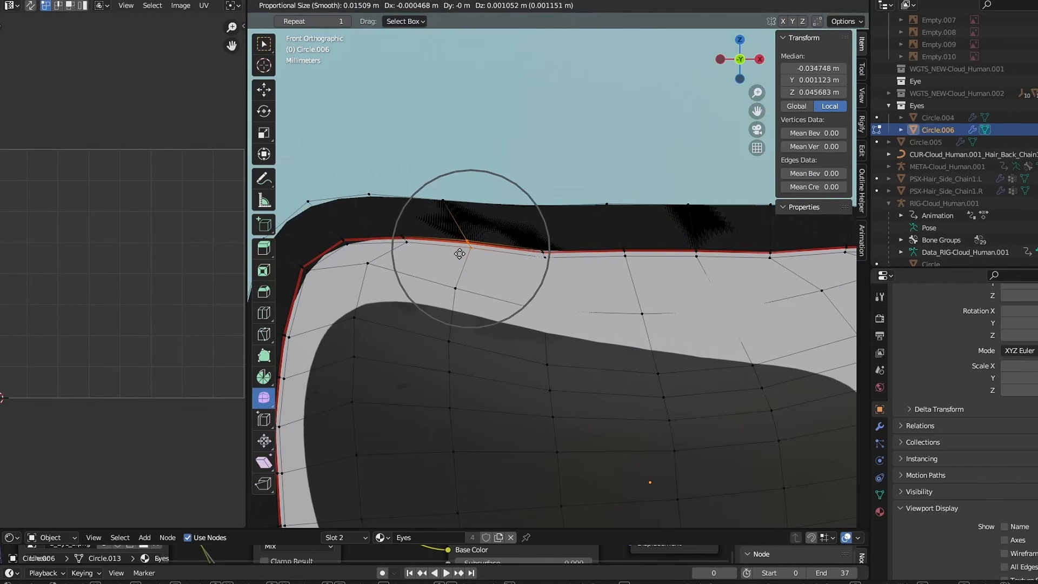
pyautogui.click(459, 252)
pyautogui.keyDown('shift'); pyautogui.moveTo(525, 284); pyautogui.dragTo(434, 287, button='middle'); pyautogui.keyUp('shift')
pyautogui.moveTo(541, 257); pyautogui.dragTo(503, 290)
pyautogui.press('g')
pyautogui.click(504, 289)
pyautogui.scroll(-1, 649, 302)
# - Select the upper rim's outer edge from corner to corner, flatten it by scaling along Z and adjust its height
pyautogui.click(726, 252)
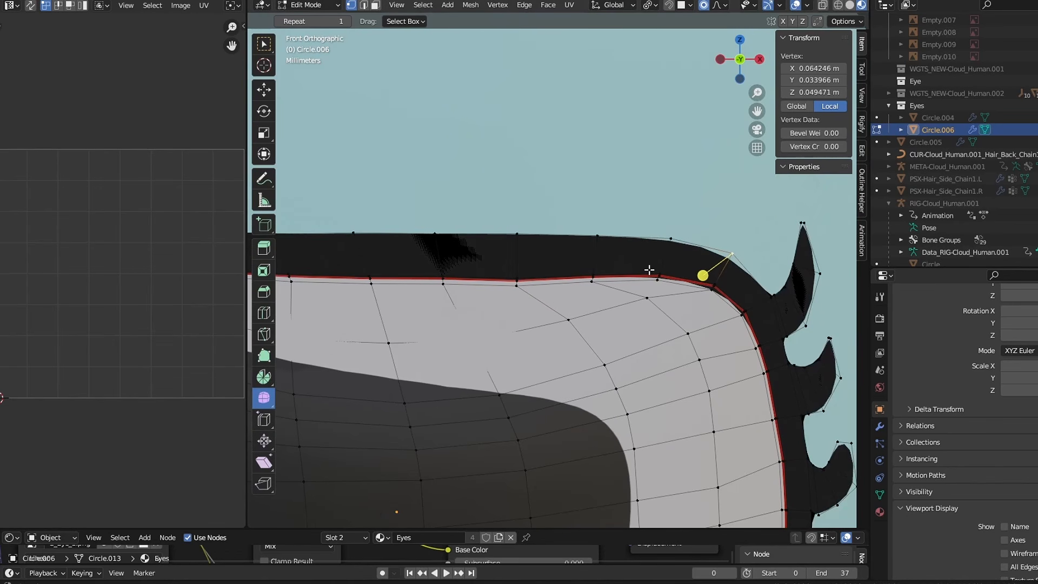
pyautogui.keyDown('shift'); pyautogui.moveTo(651, 270); pyautogui.dragTo(790, 277, button='middle'); pyautogui.keyUp('shift')
pyautogui.scroll(-2, 789, 279)
pyautogui.keyDown('ctrl'); pyautogui.click(447, 263); pyautogui.keyUp('ctrl')
pyautogui.keyDown('shift'); pyautogui.moveTo(447, 262); pyautogui.dragTo(383, 269, button='middle'); pyautogui.keyUp('shift')
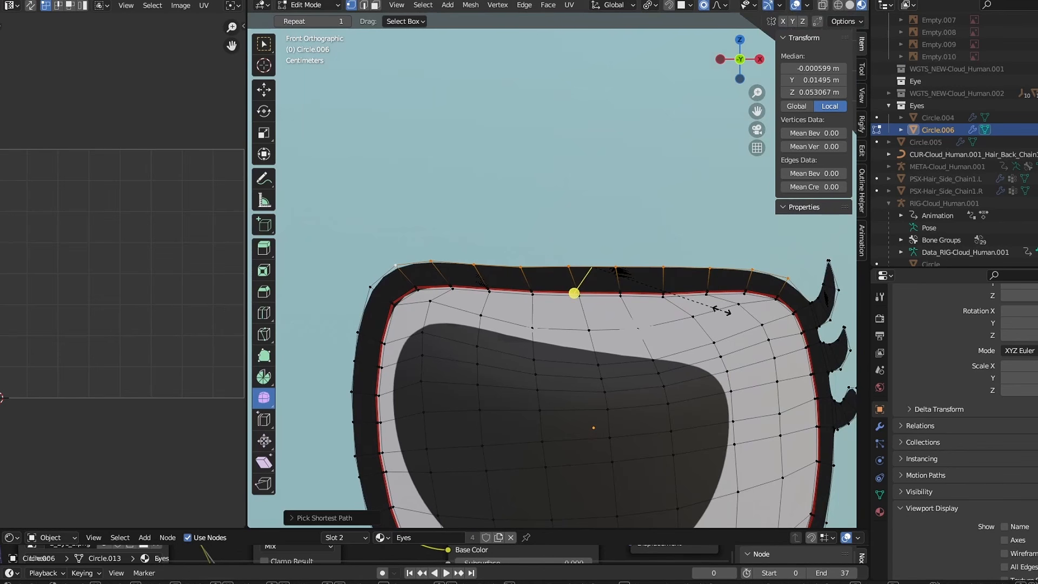
pyautogui.press('s')
pyautogui.press('z')
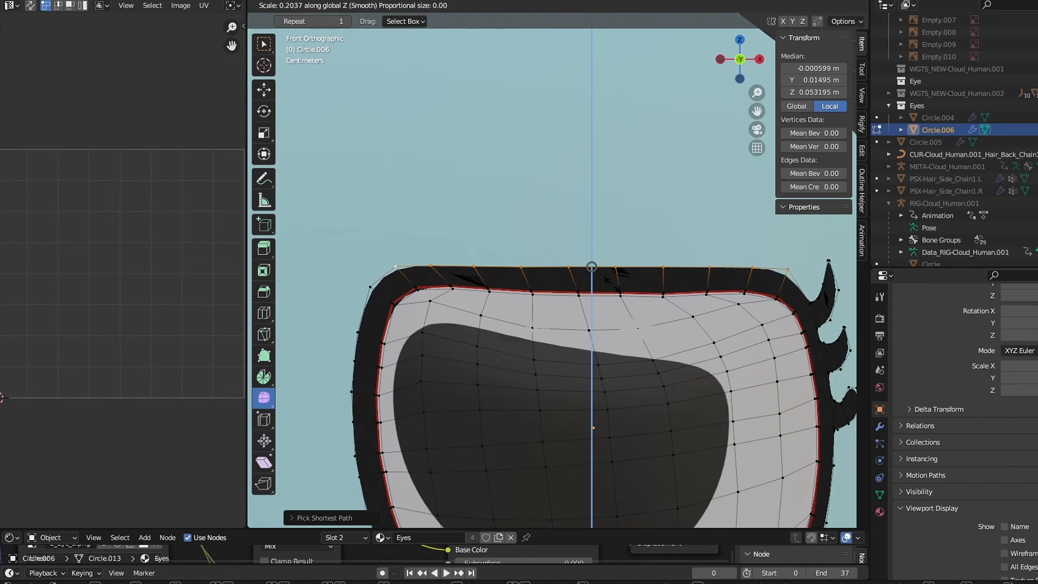
pyautogui.click(605, 283)
pyautogui.press('g')
pyautogui.press('z')
pyautogui.click(605, 285)
# - Vertex-slide the outer vertices at the upper rim's corners to round them, then leave Edit Mode
pyautogui.click(788, 272)
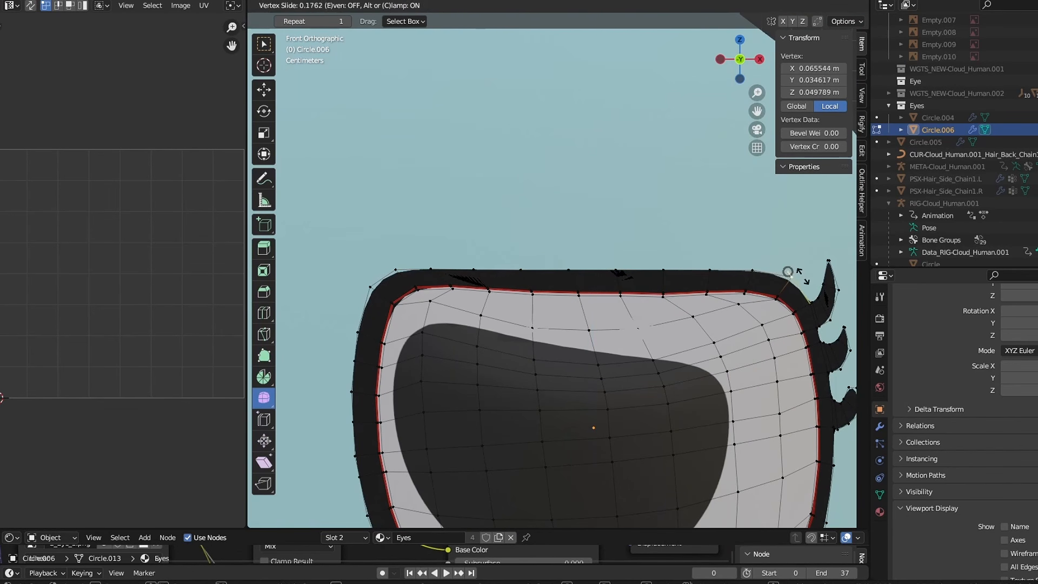
pyautogui.hotkey('shift', 'v')
pyautogui.click(371, 237)
pyautogui.click(375, 287)
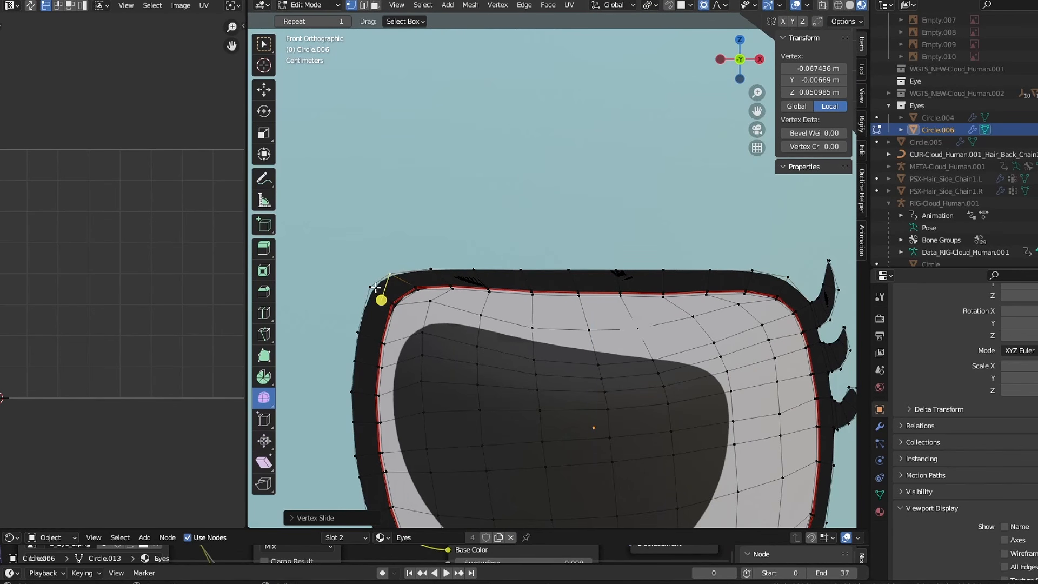
pyautogui.press('Tab')
# - Add a Shrinkwrap modifier to the half-closed eye mesh and set its target to SW.001
pyautogui.scroll(-4, 528, 288)
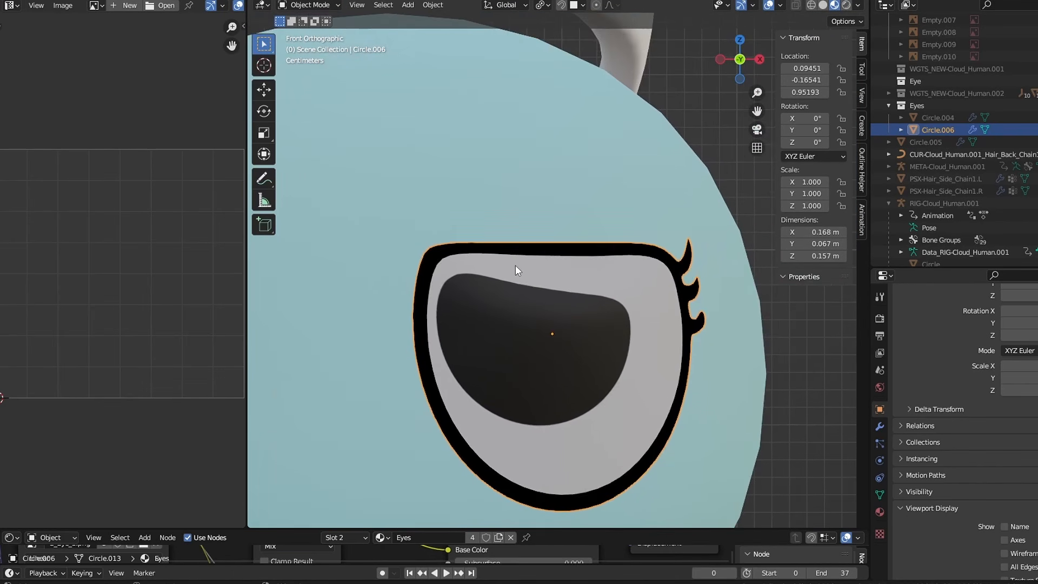
pyautogui.scroll(5, 535, 252)
pyautogui.click(879, 426)
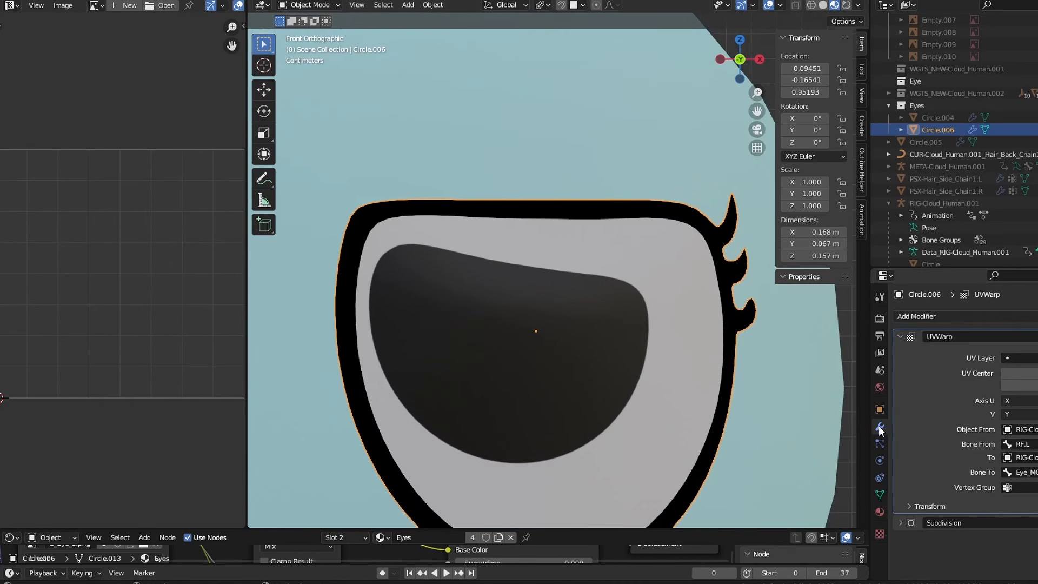
pyautogui.click(915, 316)
pyautogui.click(1020, 220)
pyautogui.scroll(-2, 973, 427)
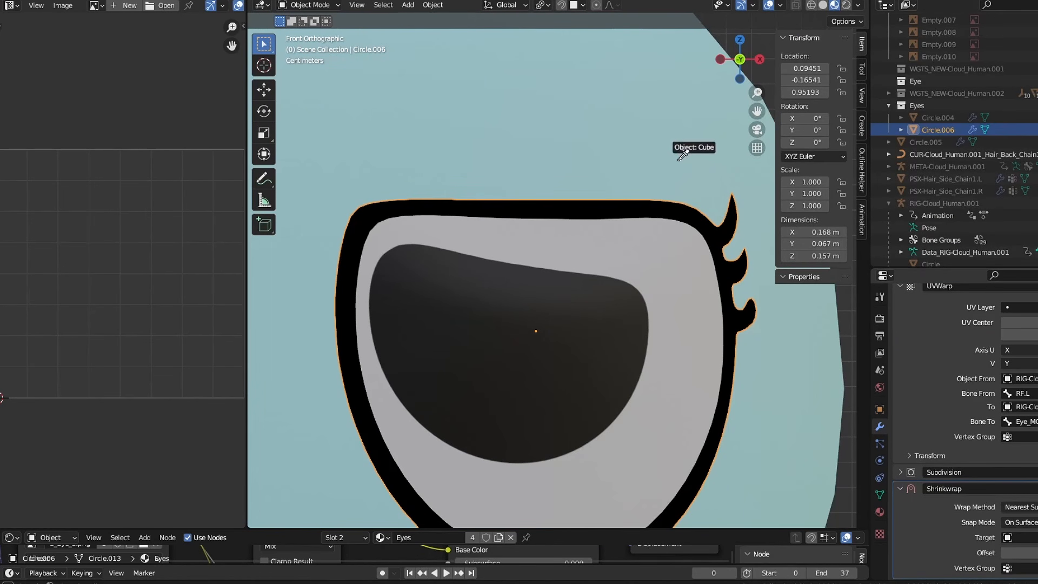
pyautogui.scroll(-5, 959, 189)
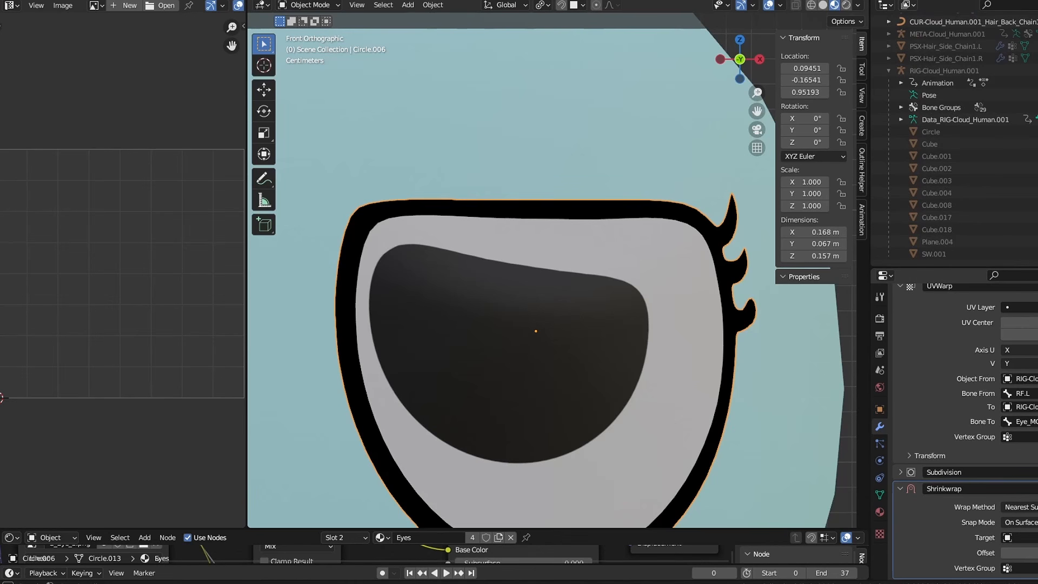
pyautogui.click(934, 246)
# - Check how the half-closed eye follows the head, then apply the Shrinkwrap modifier
pyautogui.scroll(-3, 614, 274)
pyautogui.moveTo(615, 275)
pyautogui.mouseDown(button='middle')
pyautogui.moveTo(620, 269)
pyautogui.moveTo(539, 262)
pyautogui.moveTo(586, 265)
pyautogui.moveTo(621, 287)
pyautogui.mouseUp(button='middle')
pyautogui.press('Tab')
pyautogui.scroll(1, 586, 265)
pyautogui.press('Tab')
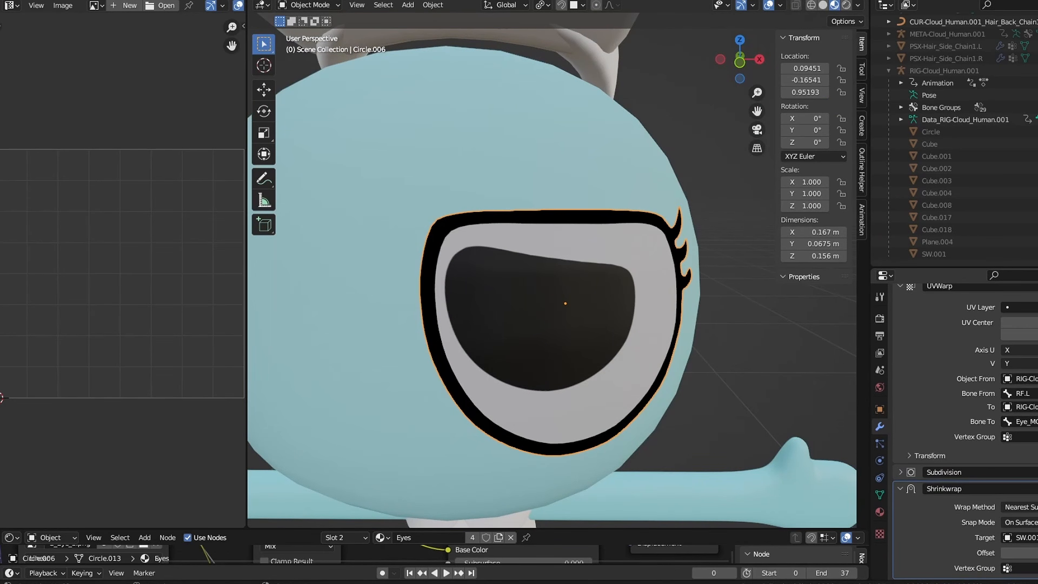
pyautogui.hotkey('ctrl', 'a')
# - In Edit Mode, select the second interior edge row below the upper rim and edge-slide it upward
pyautogui.press('Tab')
pyautogui.scroll(1, 618, 320)
pyautogui.scroll(1, 584, 310)
pyautogui.moveTo(618, 319); pyautogui.dragTo(650, 279, button='middle')
pyautogui.scroll(1, 651, 279)
pyautogui.click(677, 247)
pyautogui.keyDown('ctrl'); pyautogui.click(459, 248); pyautogui.keyUp('ctrl')
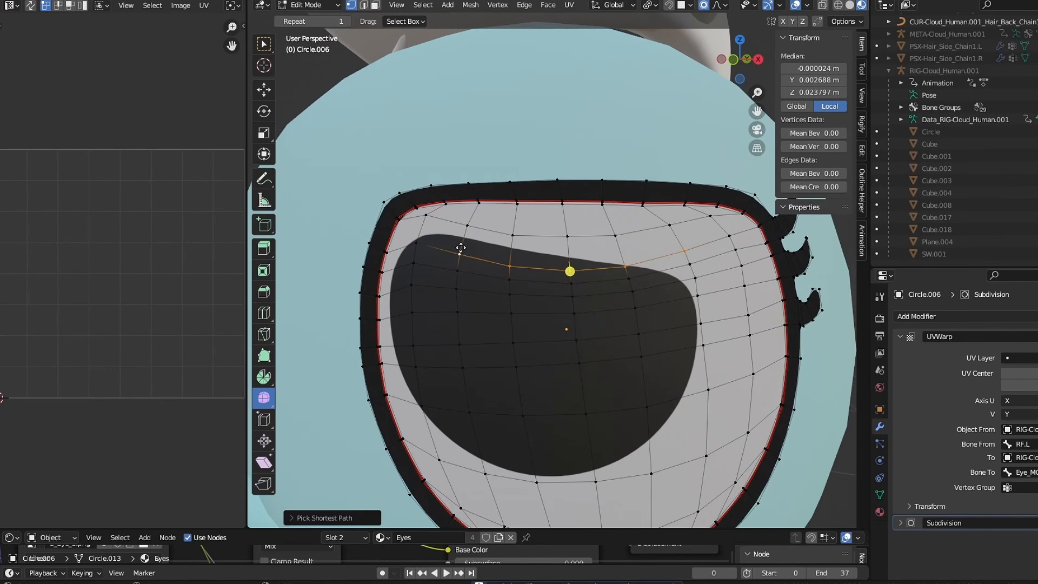
pyautogui.press('g')
pyautogui.press('g')
pyautogui.click(462, 240)
# - Edge-slide the middle vertices of the same interior row further up to even out its curve
pyautogui.click(508, 256)
pyautogui.keyDown('ctrl'); pyautogui.click(628, 251); pyautogui.keyUp('ctrl')
pyautogui.press('g')
pyautogui.press('g')
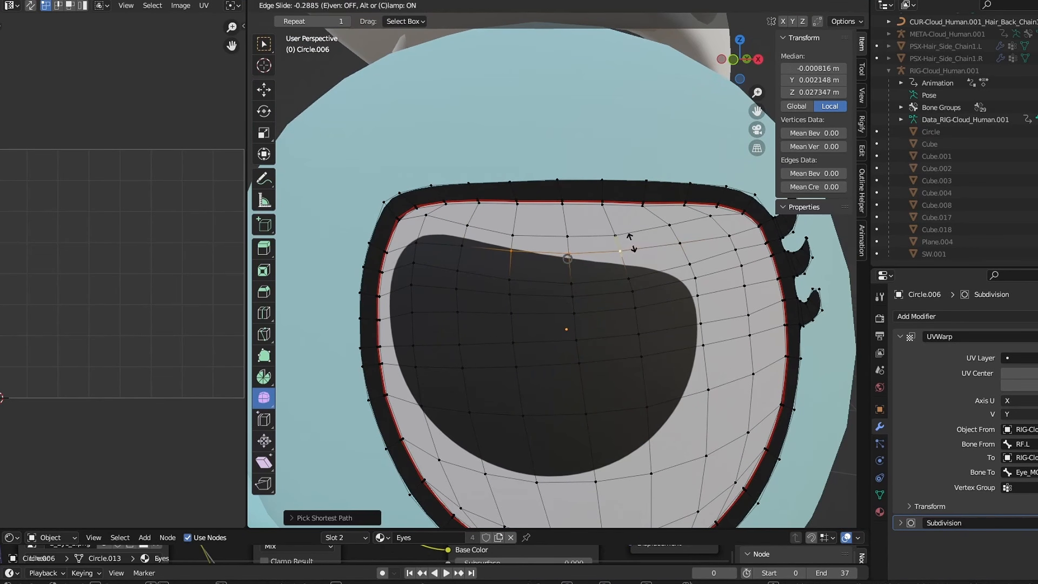
pyautogui.click(630, 235)
# - Edge-slide the interior row directly below the upper rim upward and pick its middle section for further adjustment
pyautogui.click(660, 224)
pyautogui.keyDown('ctrl'); pyautogui.click(469, 223); pyautogui.keyUp('ctrl')
pyautogui.press('g')
pyautogui.press('g')
pyautogui.click(470, 217)
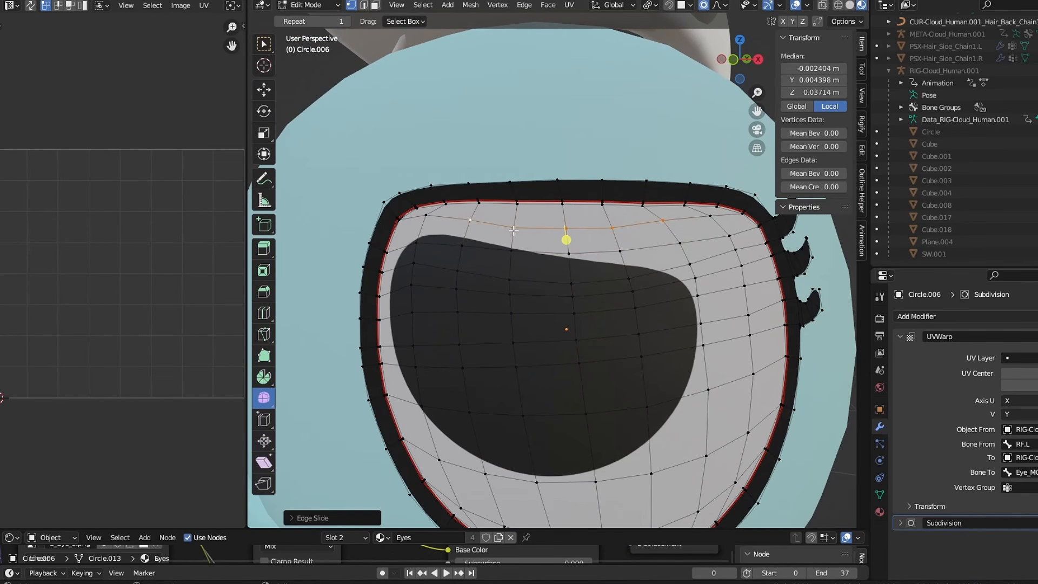
pyautogui.click(514, 231)
pyautogui.keyDown('ctrl'); pyautogui.click(612, 229); pyautogui.keyUp('ctrl')
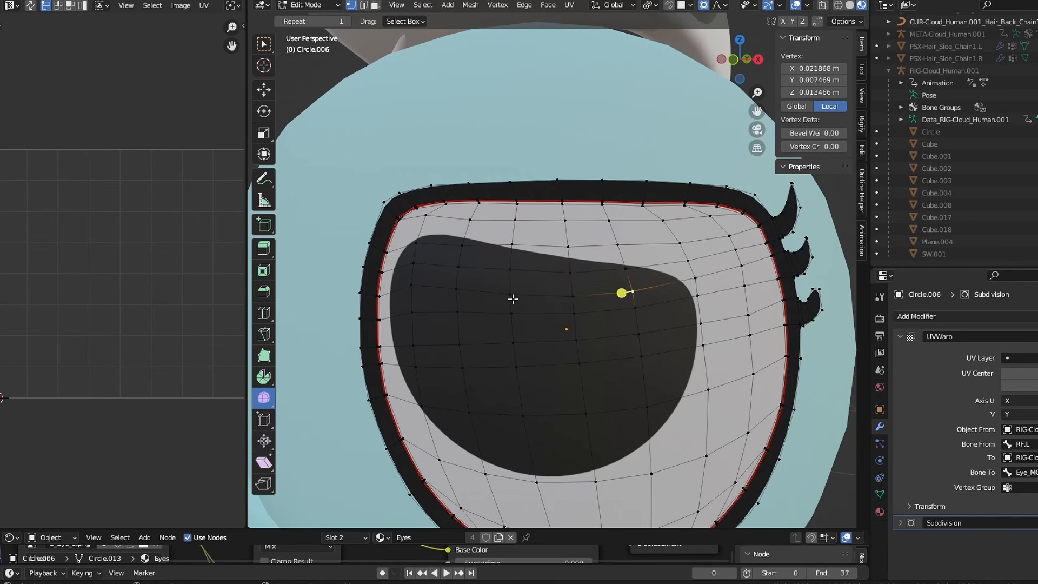
# - Edge-slide the middle of the third interior row upward to even the spacing, then leave Edit Mode
pyautogui.keyDown('ctrl'); pyautogui.click(512, 297); pyautogui.keyUp('ctrl')
pyautogui.press('g')
pyautogui.press('g')
pyautogui.click(513, 292)
pyautogui.scroll(-1, 606, 344)
pyautogui.press('Tab')
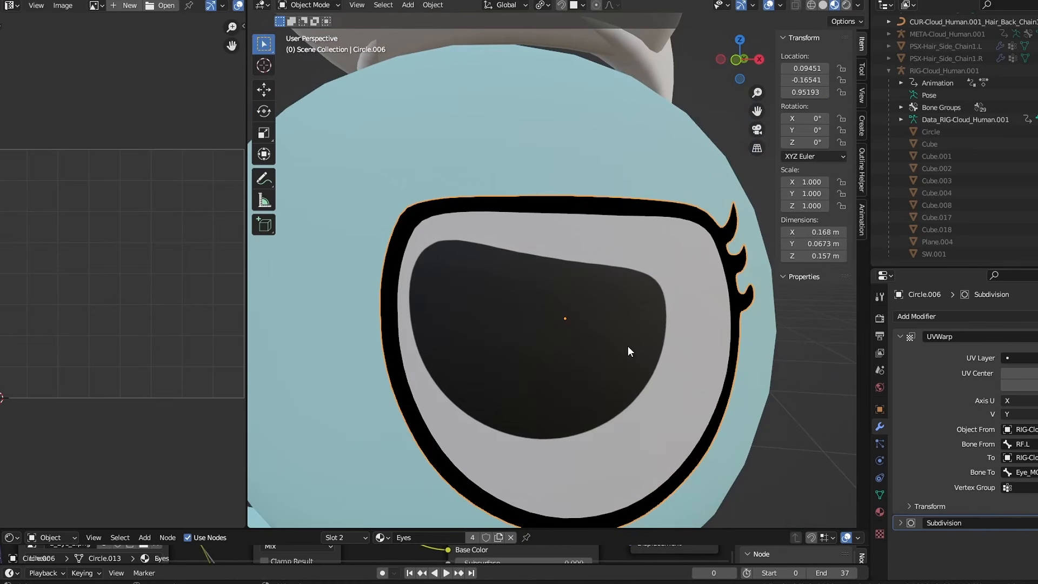
# - From the front view, unwrap the half-closed eye's mesh and show the original open eye, Circle.004, for comparison
pyautogui.moveTo(628, 345); pyautogui.dragTo(766, 144, button='middle')
pyautogui.click(748, 63)
pyautogui.scroll(1, 658, 283)
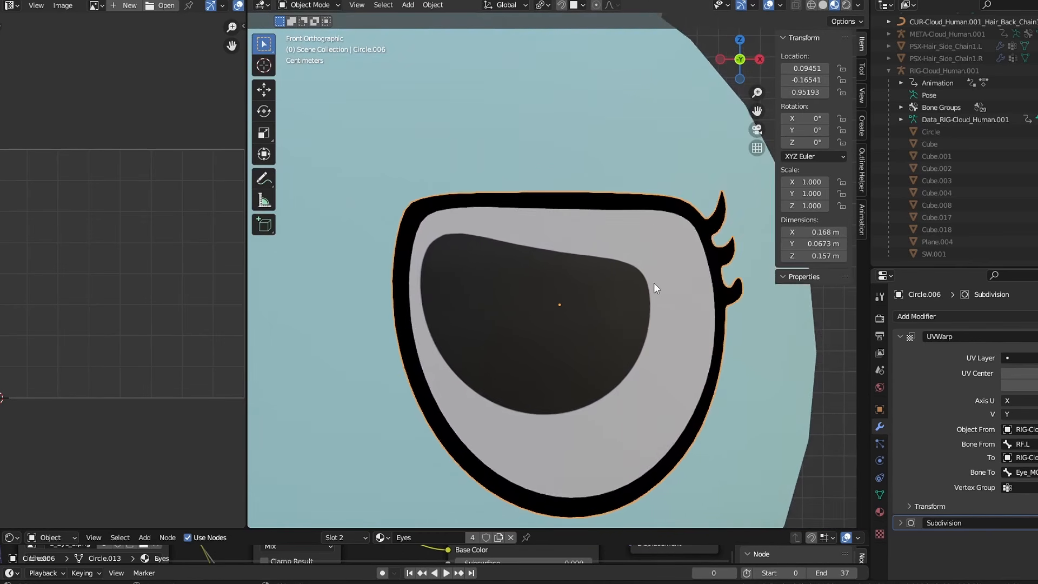
pyautogui.press('Tab')
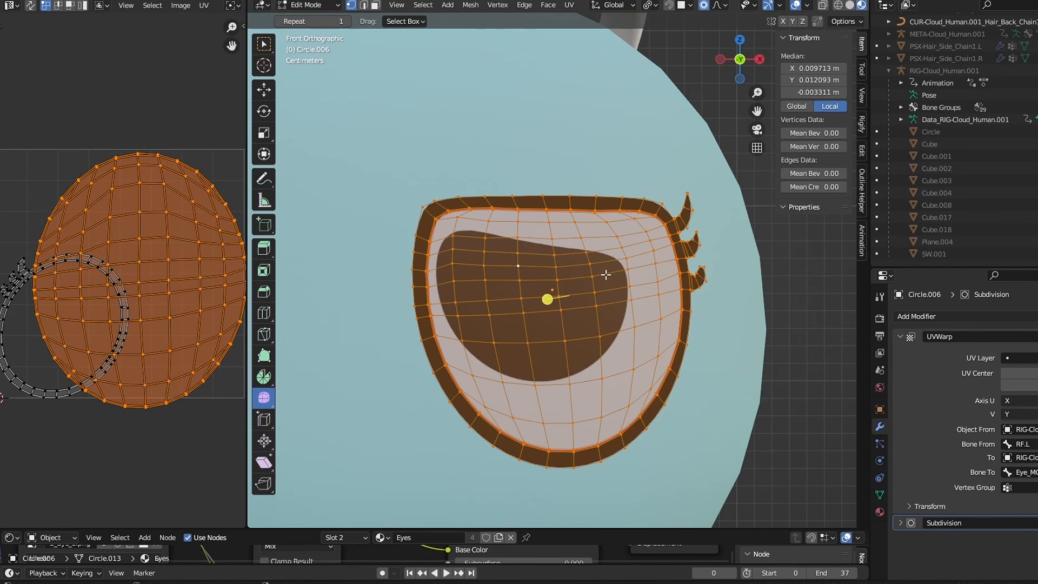
pyautogui.press('u')
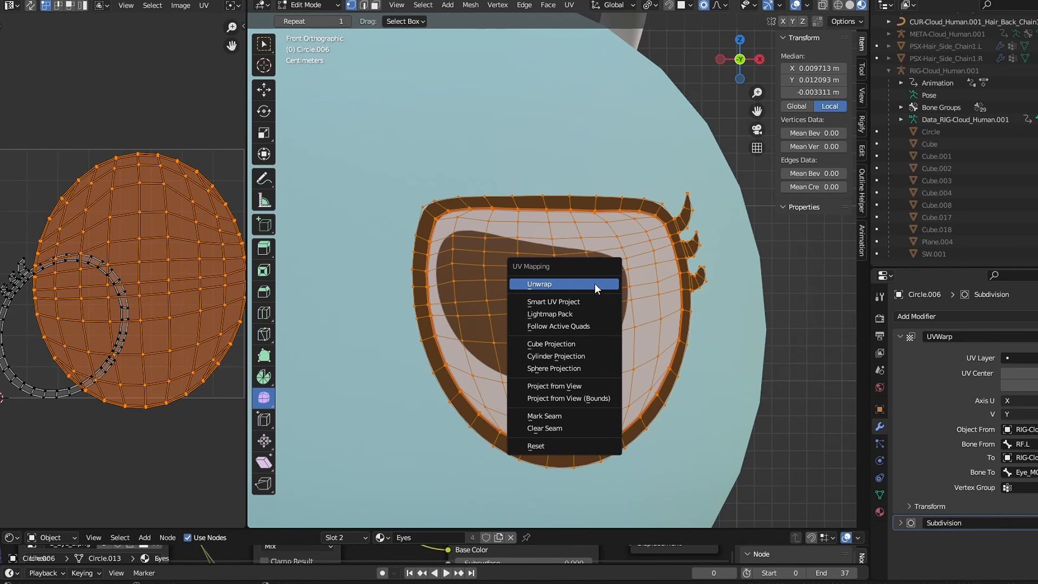
pyautogui.click(552, 284)
pyautogui.scroll(5, 919, 144)
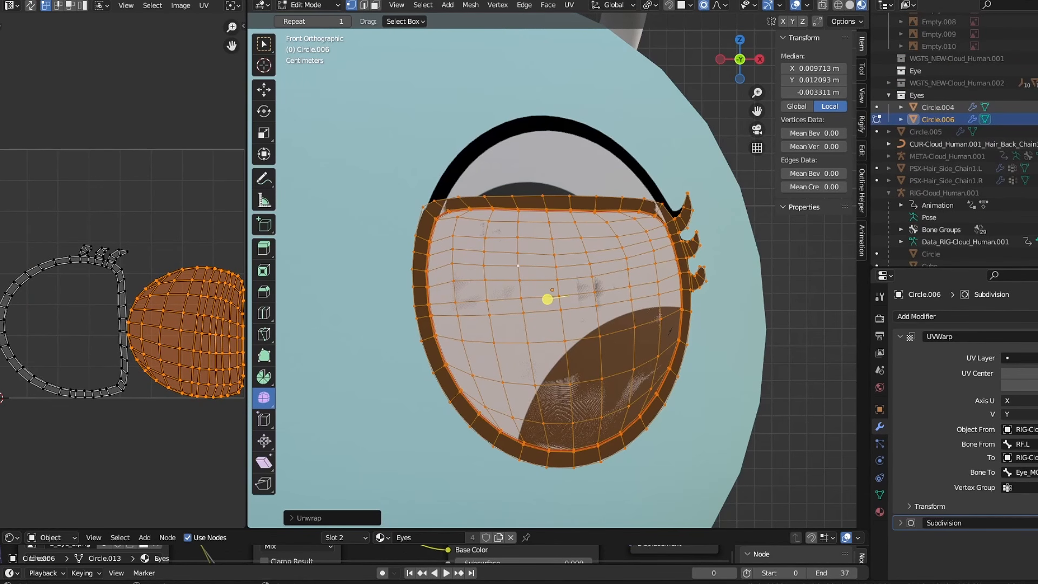
pyautogui.scroll(2, 507, 300)
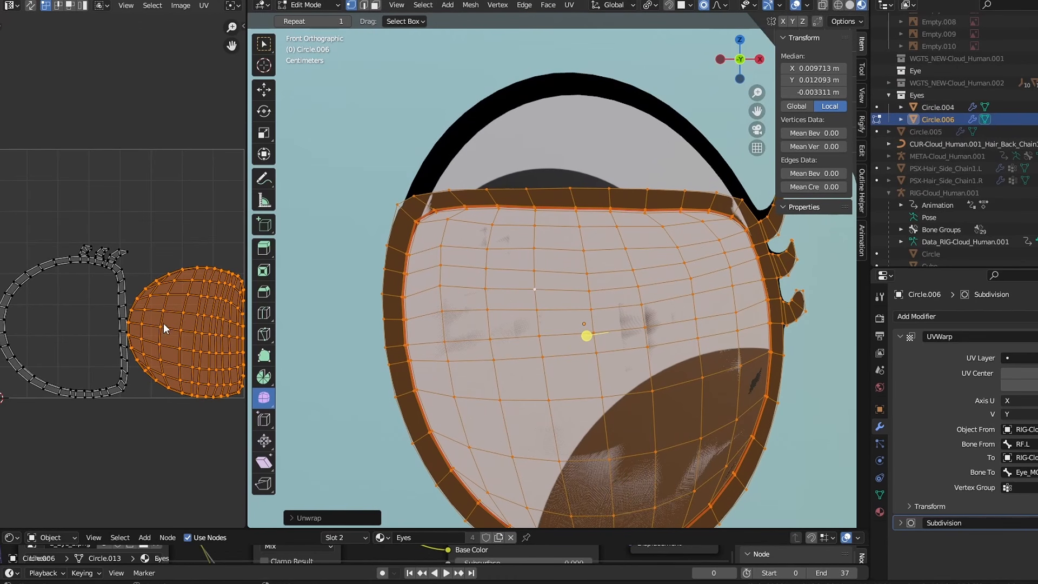
# - Select only the eyeball's UV island, rotate it about -95° to stand upright and move it toward the pupil texture's centre
pyautogui.hotkey('alt', 'a')
pyautogui.press('l')
pyautogui.press('r')
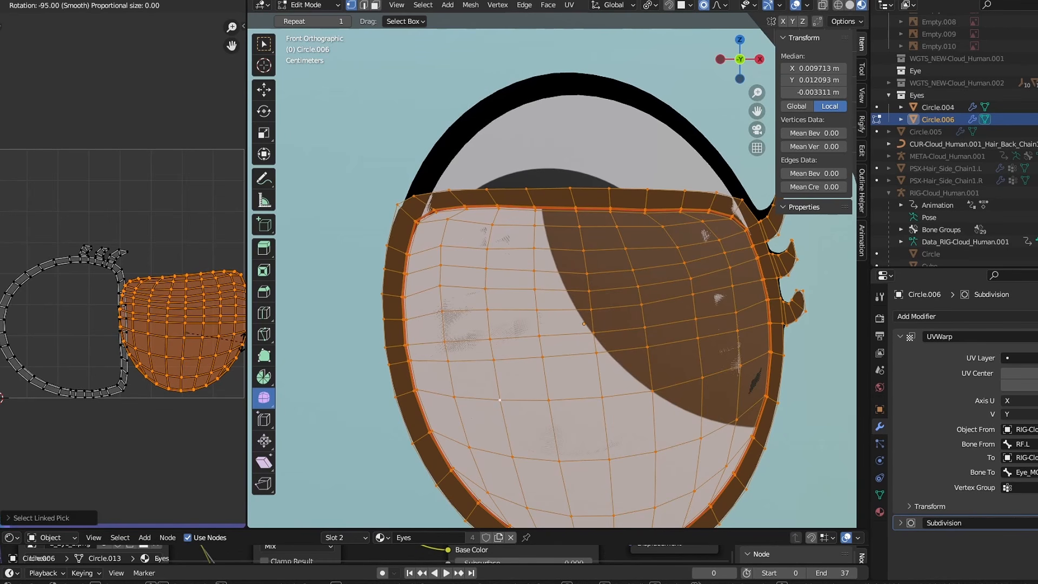
pyautogui.press('g')
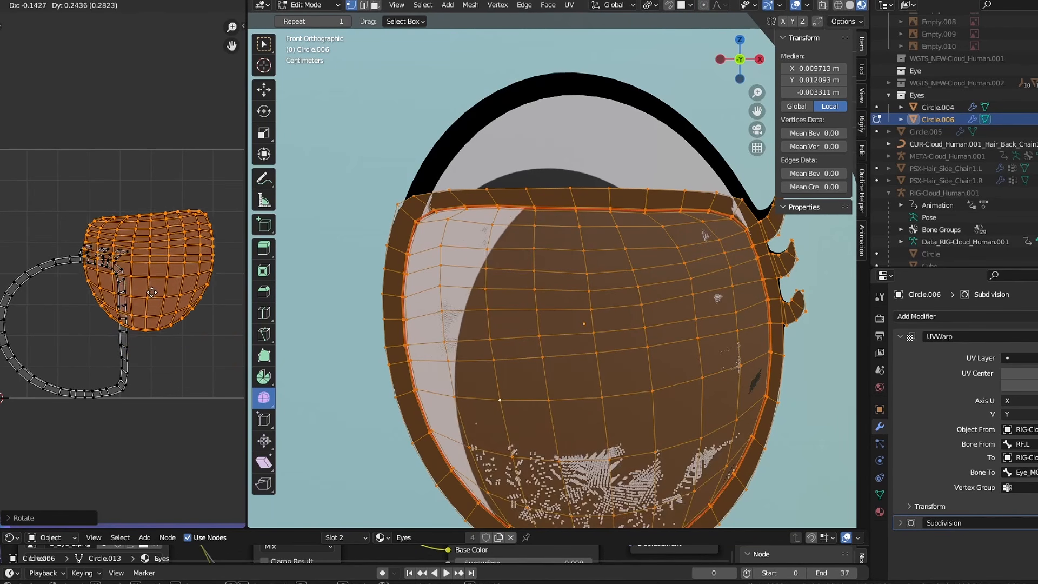
pyautogui.click(152, 320)
# - Scale up the eyeball's UV island to shrink its pupil to the open eye's pupil size, then reposition it
pyautogui.press('s')
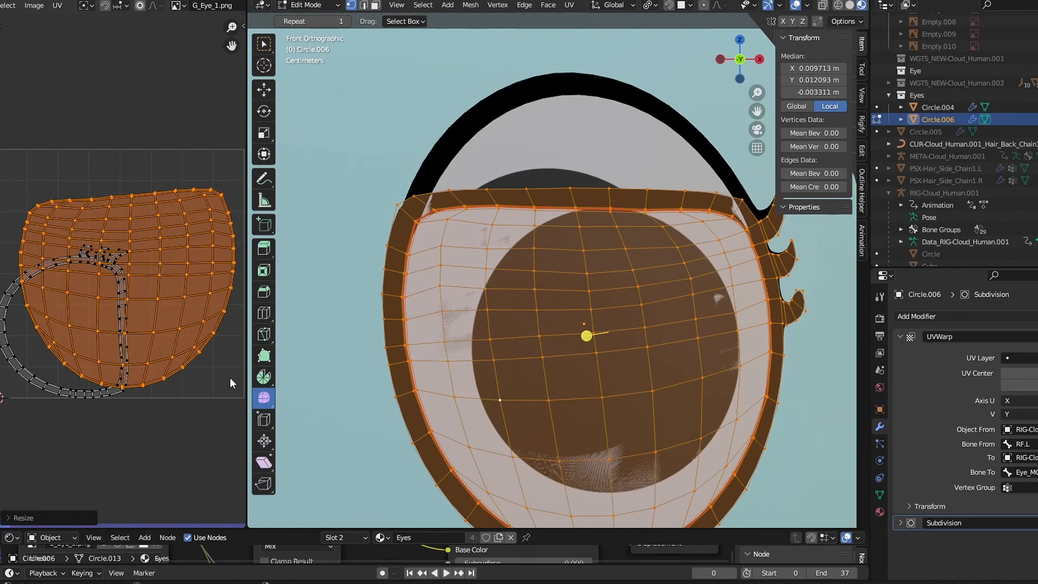
pyautogui.click(224, 376)
pyautogui.press('g')
pyautogui.click(220, 380)
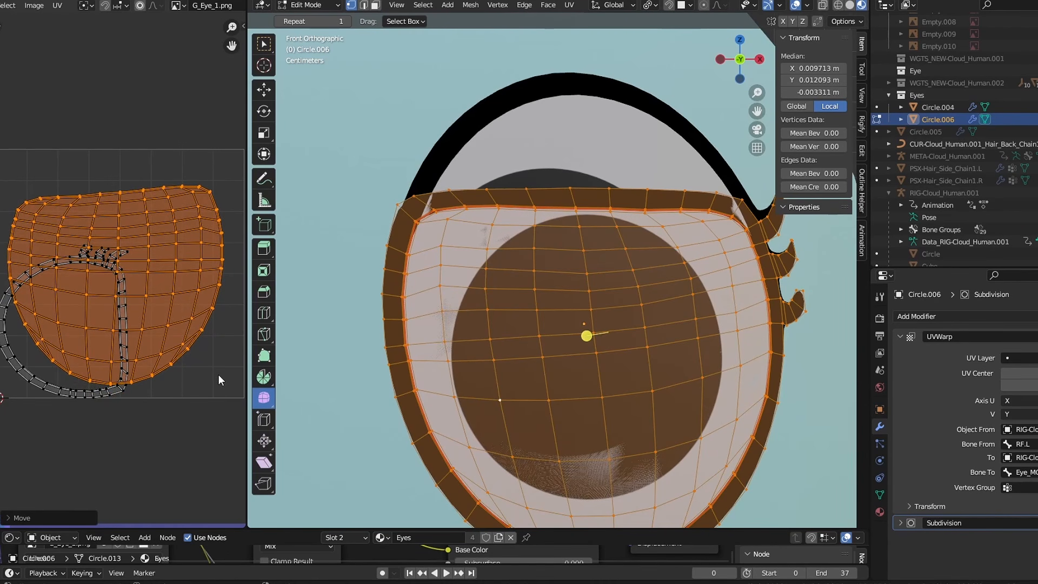
# - Move the eyeball's UV island along X, then along Y, to line its pupil up with the open eye's pupil
pyautogui.press('g')
pyautogui.press('x')
pyautogui.click(197, 388)
pyautogui.press('g')
pyautogui.press('y')
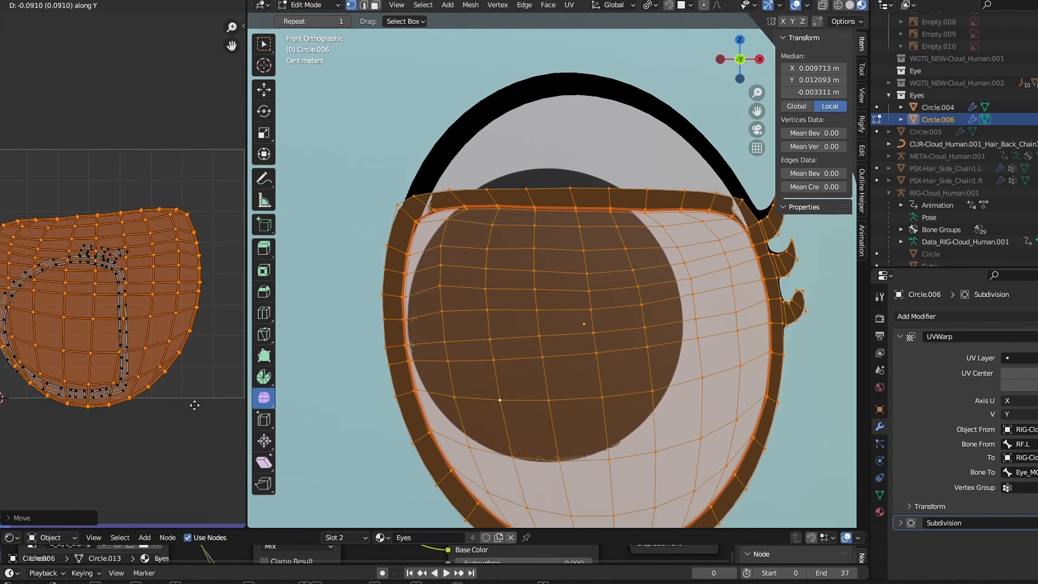
pyautogui.click(193, 413)
# - Fine-tune the UV island's X position and scale, then toggle the half-closed eye's visibility to compare both pupils
pyautogui.press('g')
pyautogui.press('x')
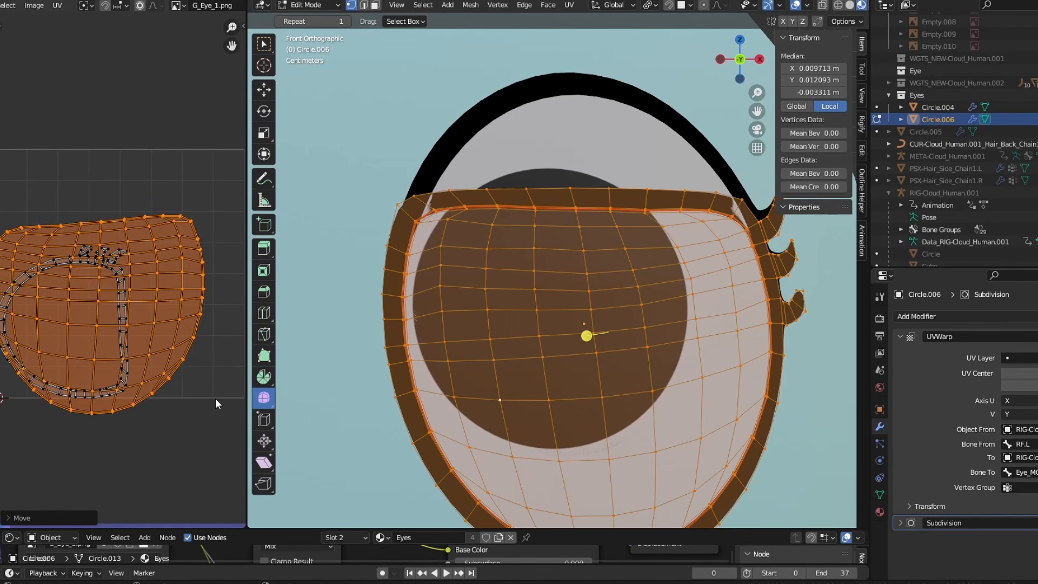
pyautogui.press('s')
pyautogui.click(215, 404)
pyautogui.press('Tab')
pyautogui.press('h')
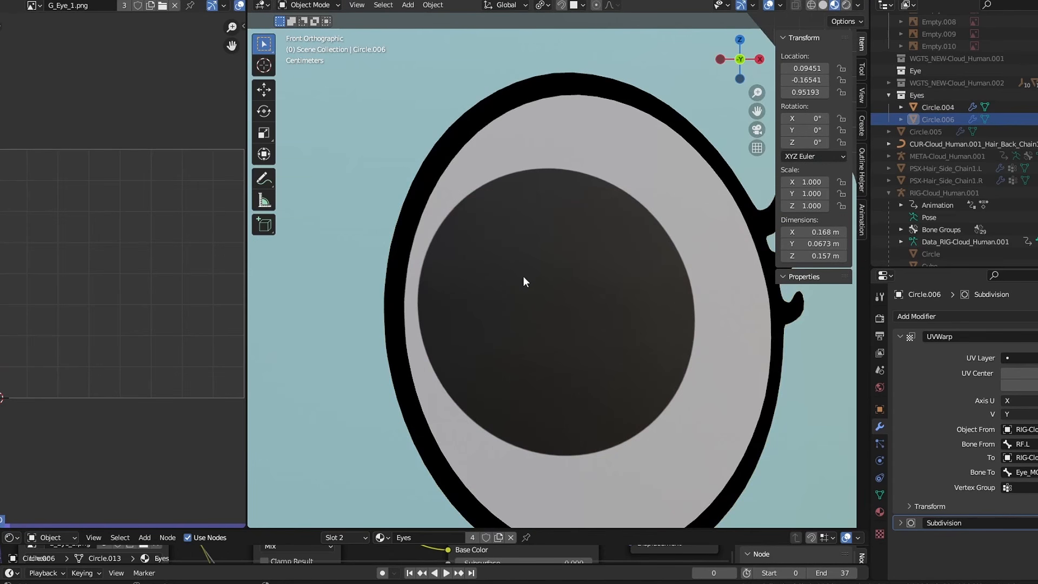
pyautogui.hotkey('alt', 'h')
# - Nudge the UV island, compare the pupils in Object Mode and correct its position along X
pyautogui.press('Tab')
pyautogui.press('g')
pyautogui.click(153, 309)
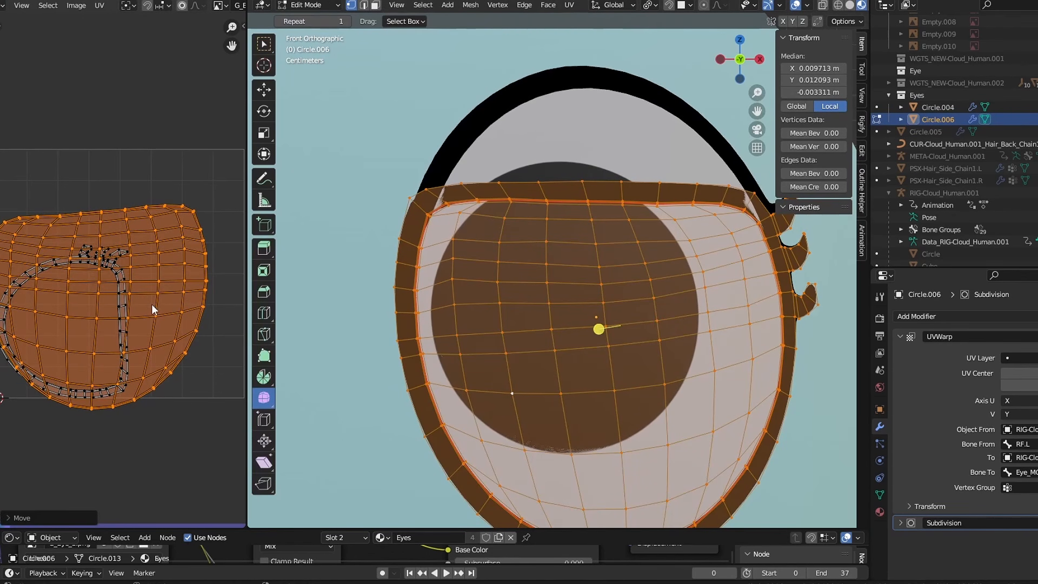
pyautogui.press('Tab')
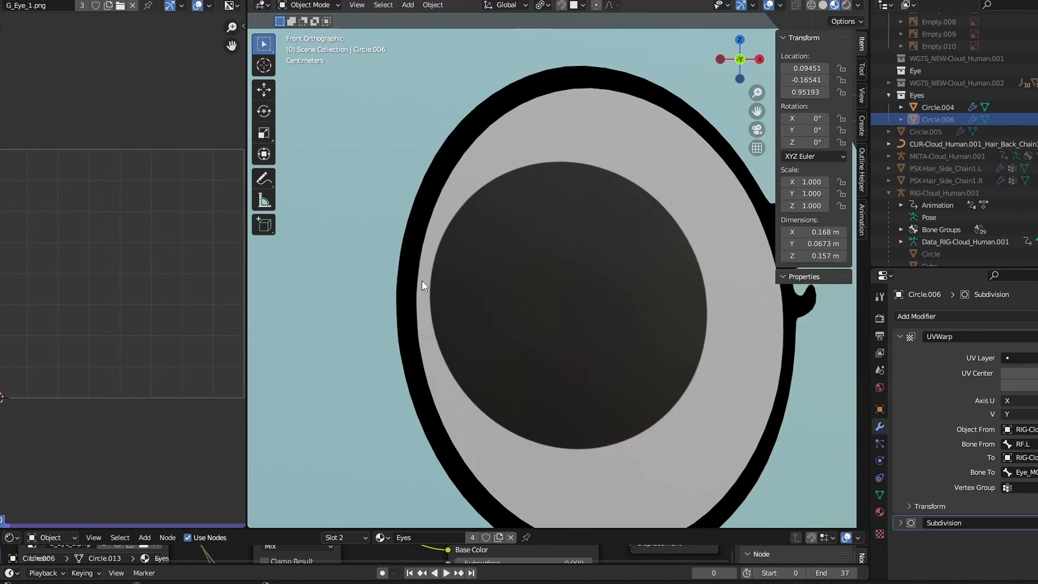
pyautogui.press('Tab')
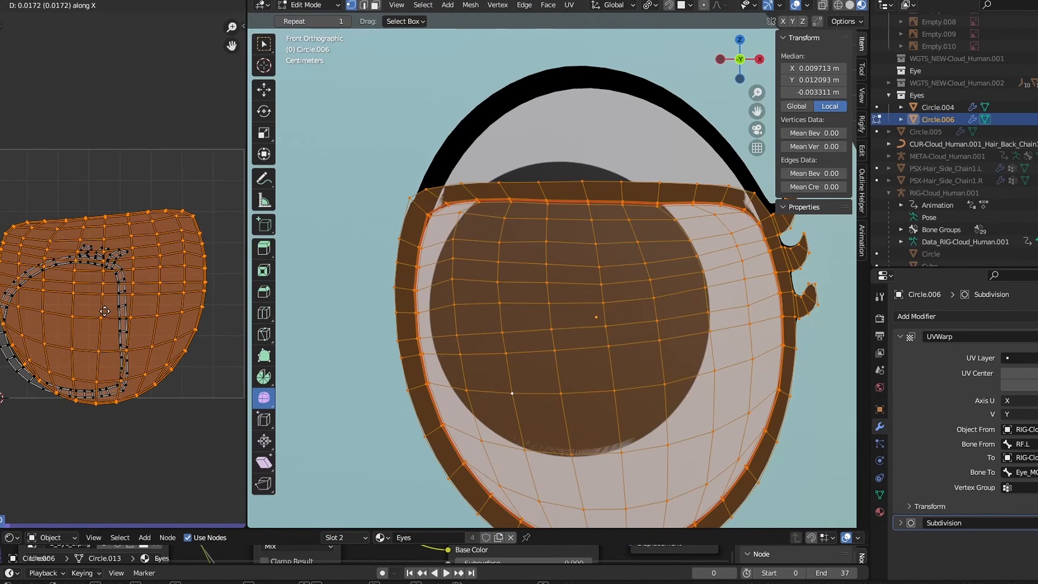
pyautogui.click(105, 311)
pyautogui.press('Tab')
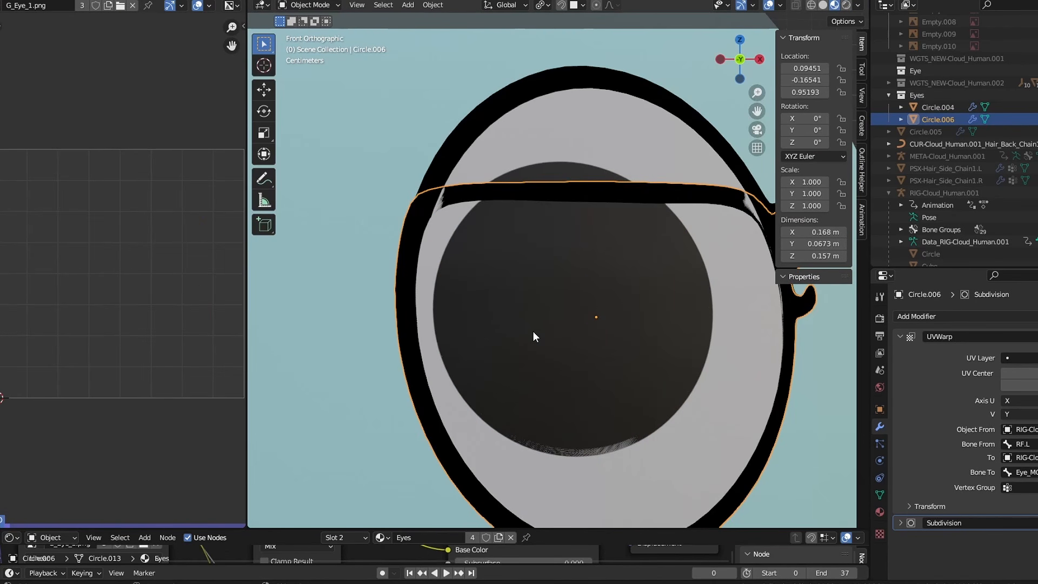
# - Move the UV island vertically and rescale it slightly to match the open eye's pupil outline
pyautogui.press('Tab')
pyautogui.press('g')
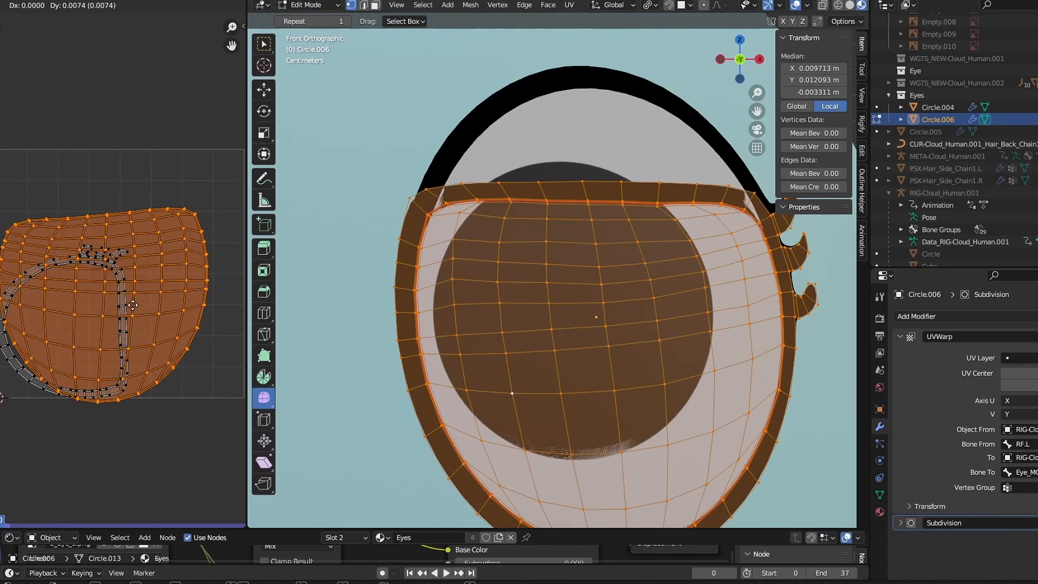
pyautogui.click(169, 312)
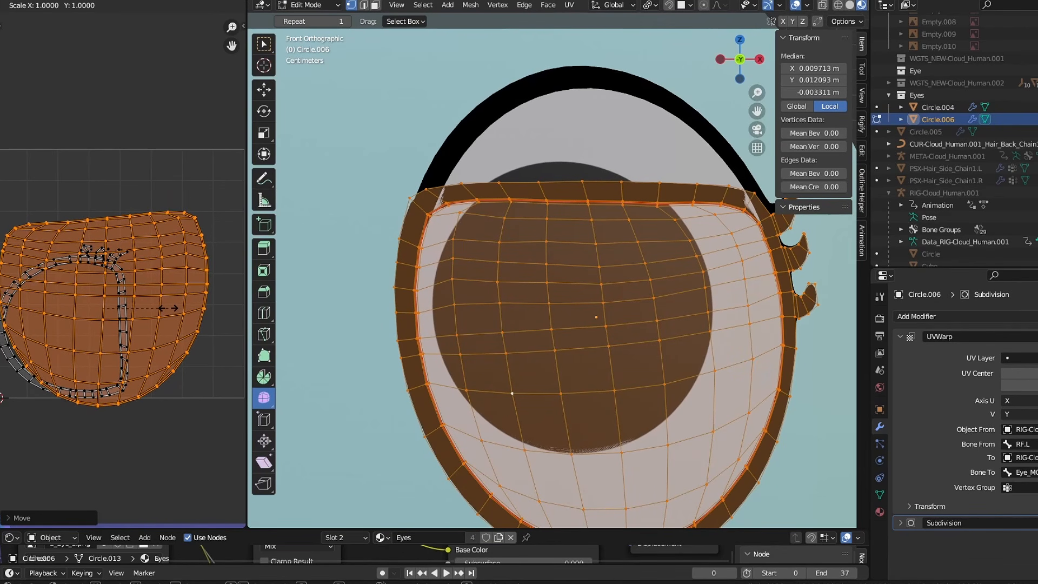
pyautogui.press('Tab')
pyautogui.press('Tab')
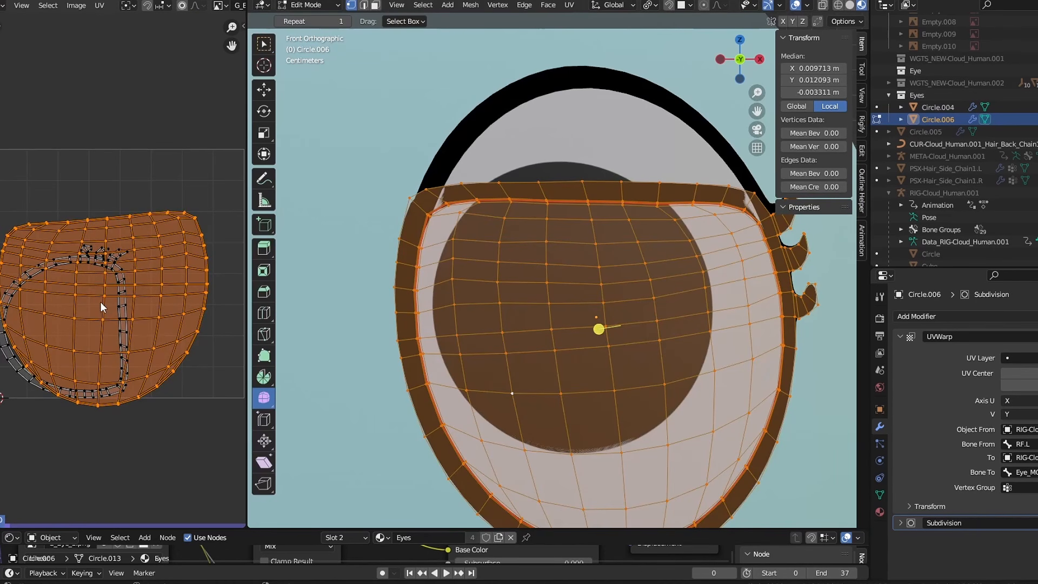
pyautogui.press('s')
pyautogui.click(167, 308)
pyautogui.press('Tab')
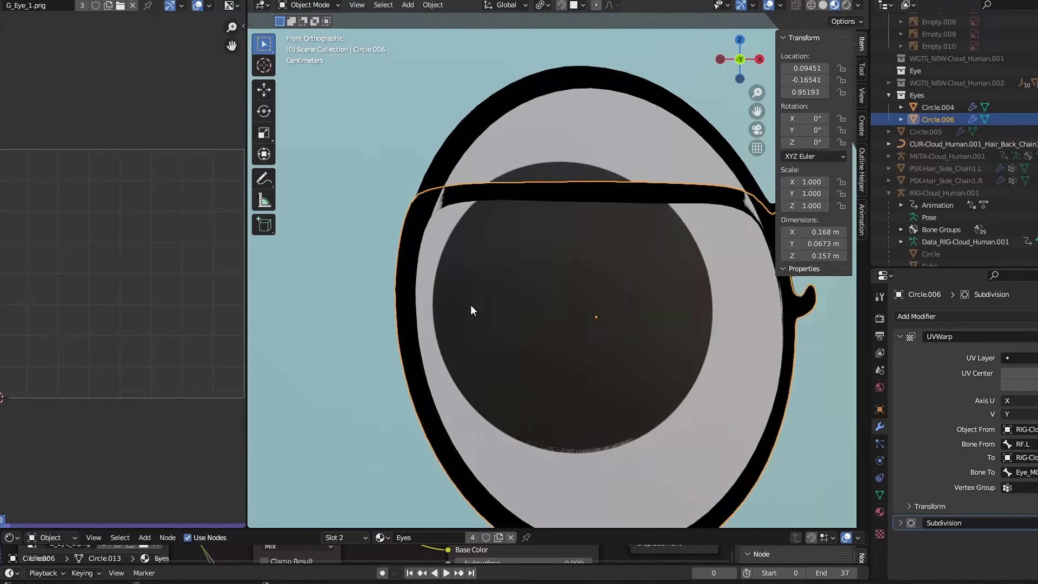
# - Adjust the UV island along Y, briefly hiding the half-closed eye before and after to compare the pupils
pyautogui.press('h')
pyautogui.hotkey('ctrl', 'z')
pyautogui.press('Tab')
pyautogui.press('g')
pyautogui.press('y')
pyautogui.click(216, 295)
pyautogui.press('Tab')
pyautogui.press('h')
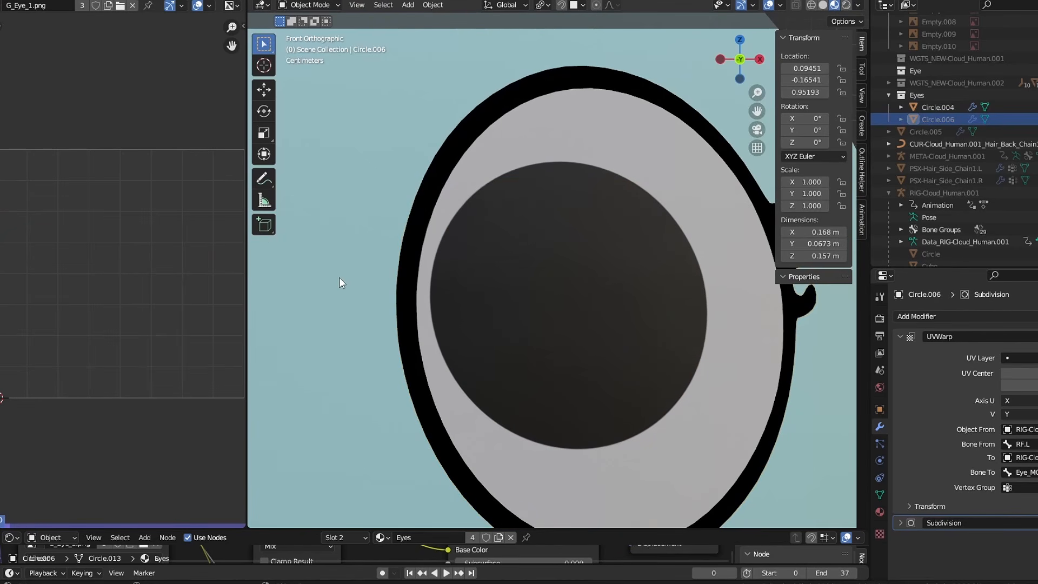
pyautogui.hotkey('ctrl', 'z')
# - Scale the UV island separately along Y and X to match the open pupil's proportions, checking in Object Mode
pyautogui.press('Tab')
pyautogui.press('s')
pyautogui.press('x')
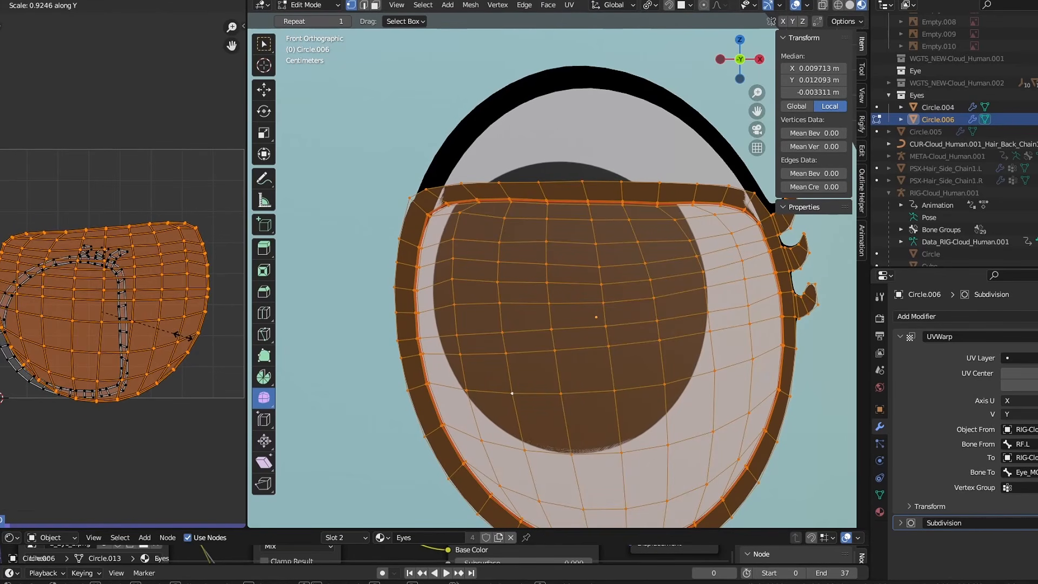
pyautogui.click(195, 339)
pyautogui.press('Tab')
pyautogui.press('Tab')
pyautogui.press('Tab')
pyautogui.press('Tab')
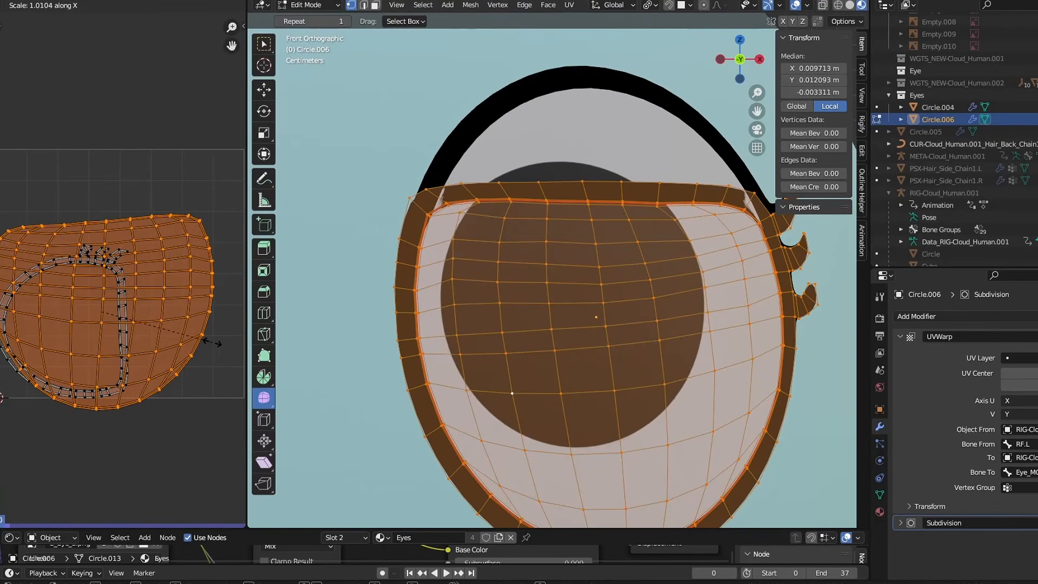
pyautogui.press('Tab')
pyautogui.press('Tab')
# - Shift the UV island along X to finish the pupil alignment, then hide the half-closed eye to compare
pyautogui.press('g')
pyautogui.press('x')
pyautogui.click(234, 361)
pyautogui.press('Tab')
pyautogui.scroll(-3, 434, 340)
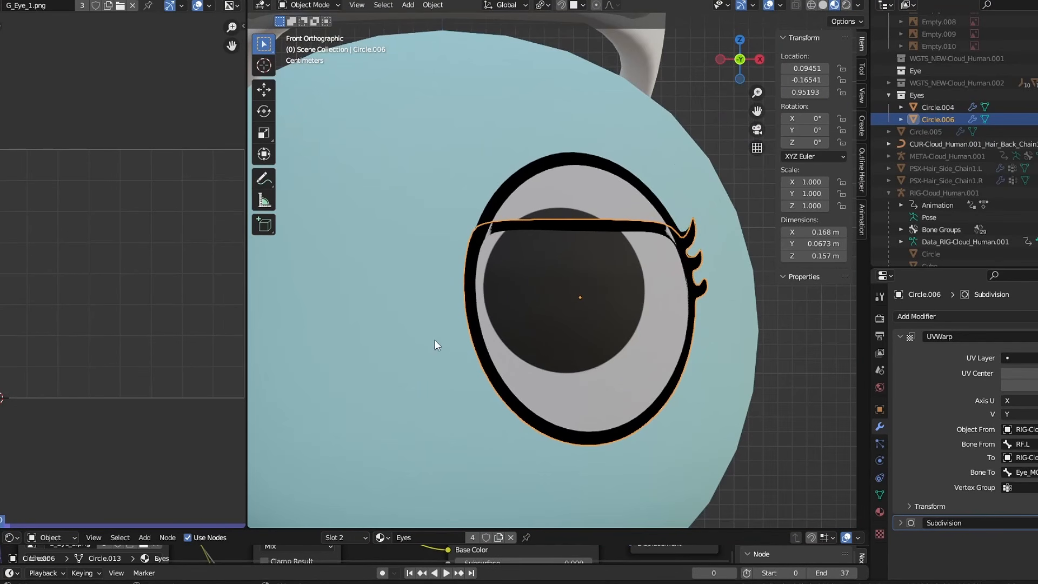
pyautogui.scroll(2, 644, 303)
pyautogui.press('Tab')
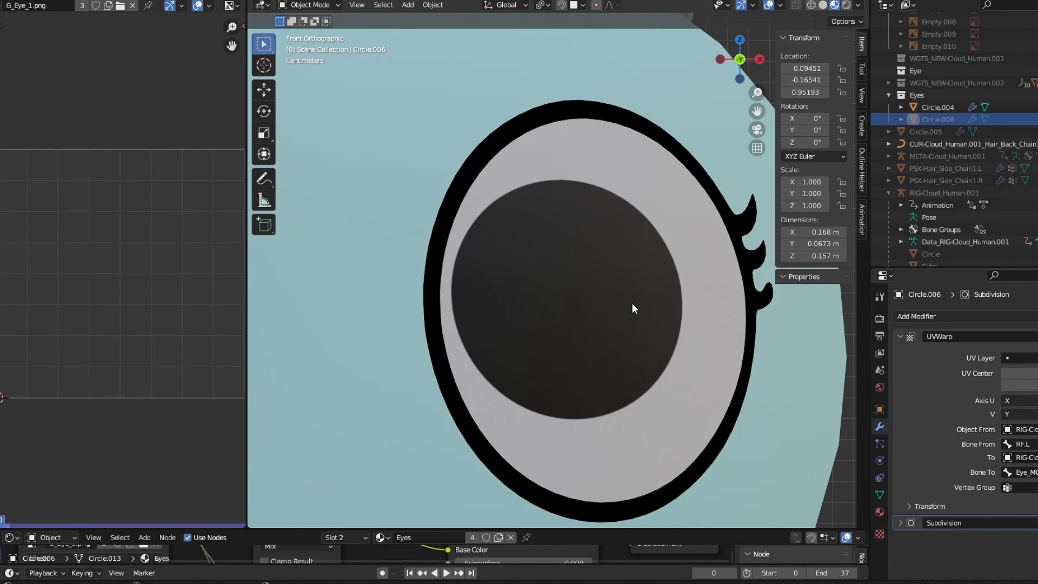
# - Unhide the half-closed eye to check its pupil against the open eye, then duplicate it in place
pyautogui.press('Tab')
pyautogui.press('Tab')
pyautogui.press('Tab')
pyautogui.scroll(-4, 630, 304)
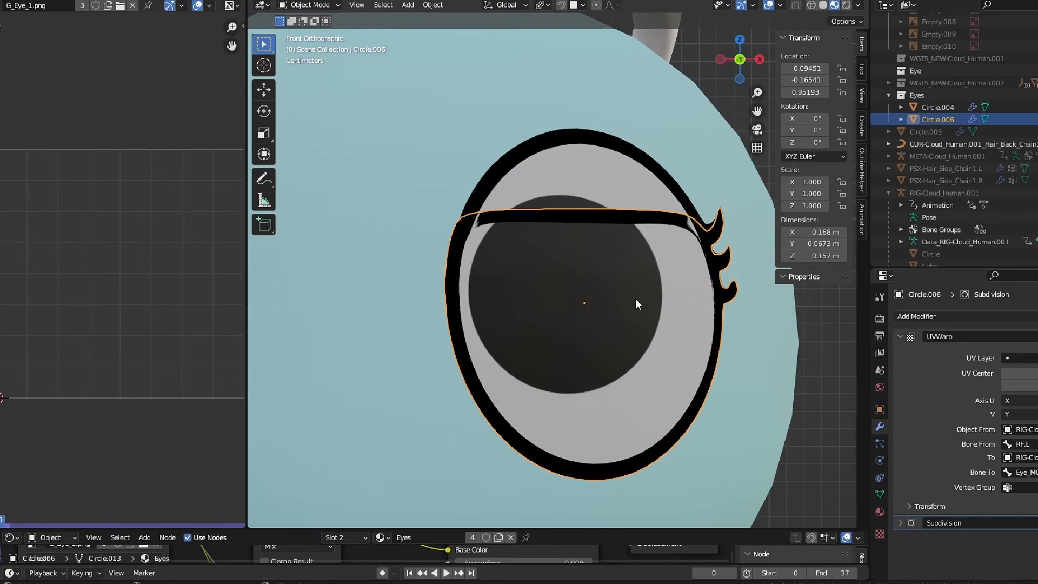
pyautogui.scroll(5, 635, 299)
pyautogui.scroll(-3, 636, 293)
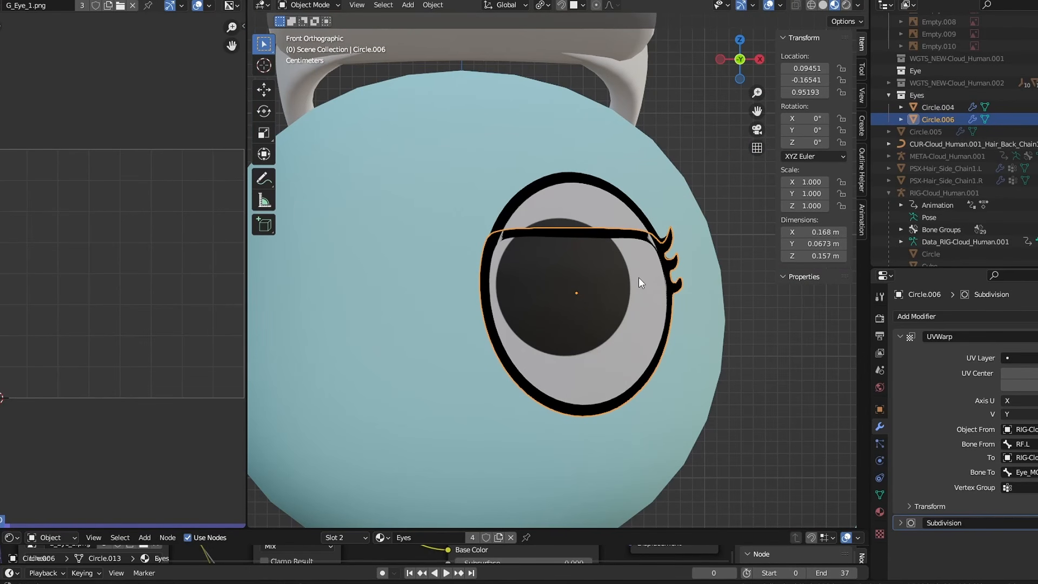
pyautogui.scroll(2, 638, 278)
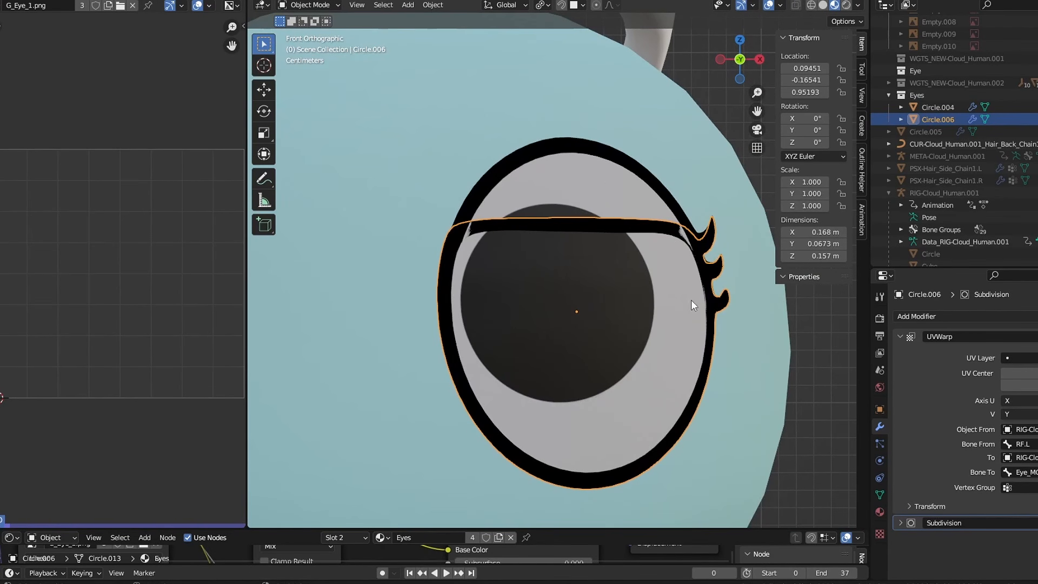
pyautogui.hotkey('shift', 'd')
pyautogui.press('Escape')
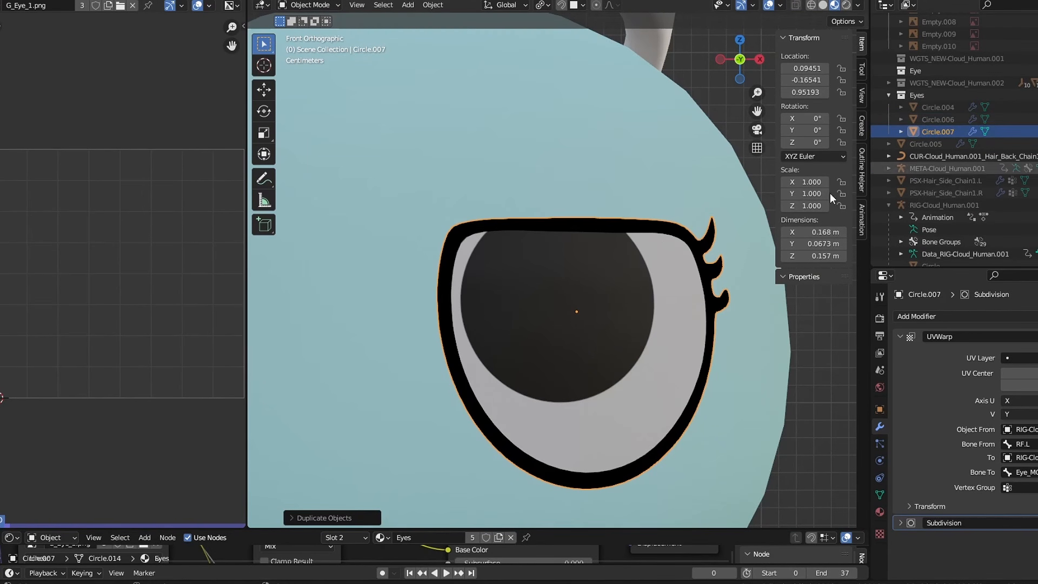
# - Lower the outer part of the duplicate's upper lid with proportional editing to start a slanted lid
pyautogui.press('Tab')
pyautogui.moveTo(627, 228); pyautogui.dragTo(626, 228)
pyautogui.press('g')
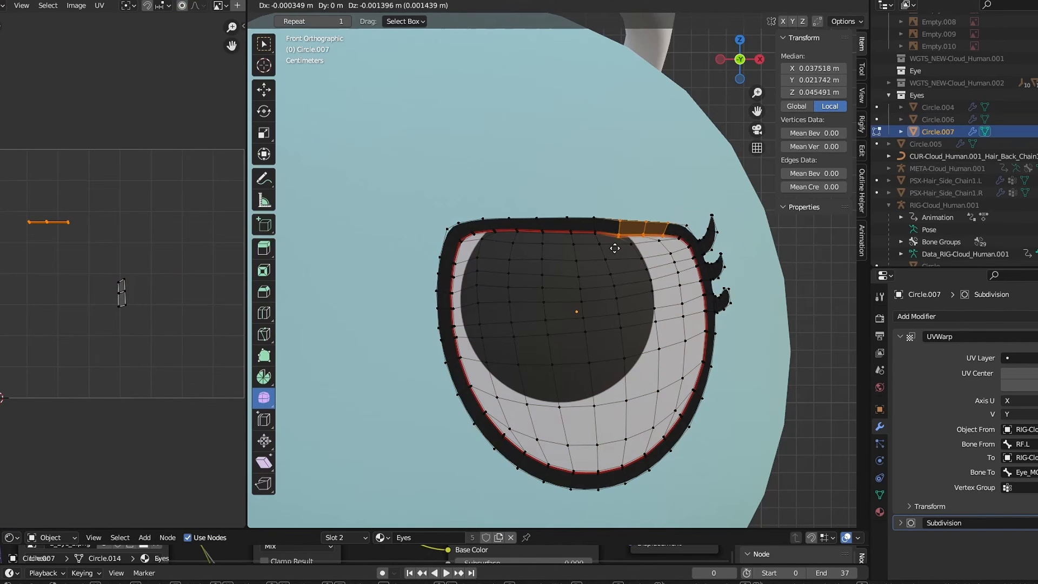
pyautogui.click(614, 176)
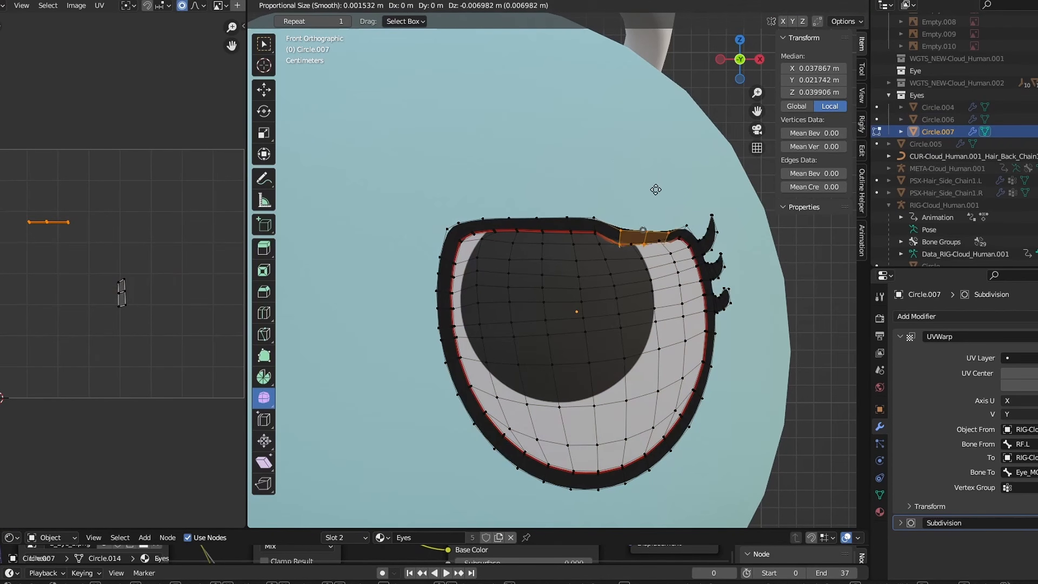
pyautogui.scroll(-8, 651, 199)
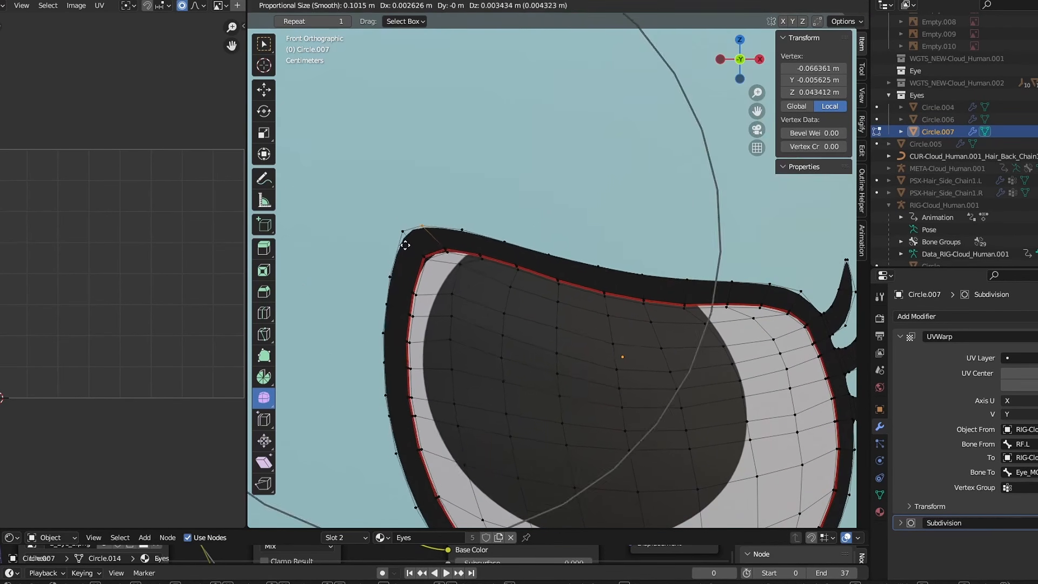
# - Raise the inner corner of the upper lid and adjust the neighbouring lid vertices with proportional editing
pyautogui.click(405, 245)
pyautogui.press('g')
pyautogui.scroll(8, 646, 250)
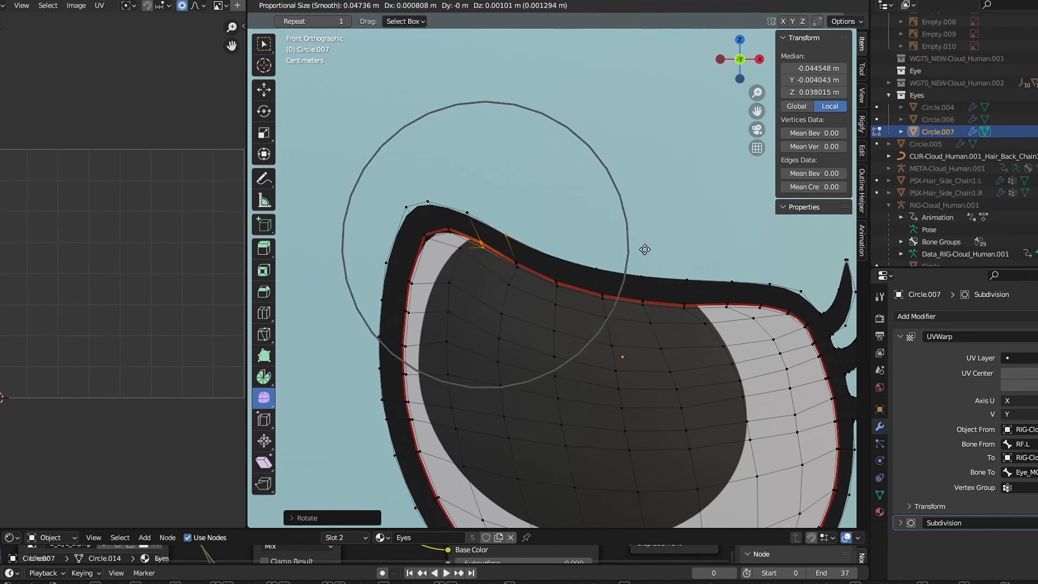
pyautogui.click(647, 251)
pyautogui.click(421, 211)
pyautogui.press('g')
pyautogui.click(491, 266)
# - Reposition the lid vertices near the outer corner to smooth the slanted upper edge
pyautogui.scroll(2, 489, 281)
pyautogui.keyDown('shift'); pyautogui.moveTo(670, 302); pyautogui.dragTo(575, 294, button='middle'); pyautogui.keyUp('shift')
pyautogui.moveTo(635, 256); pyautogui.dragTo(690, 315)
pyautogui.press('g')
pyautogui.click(694, 281)
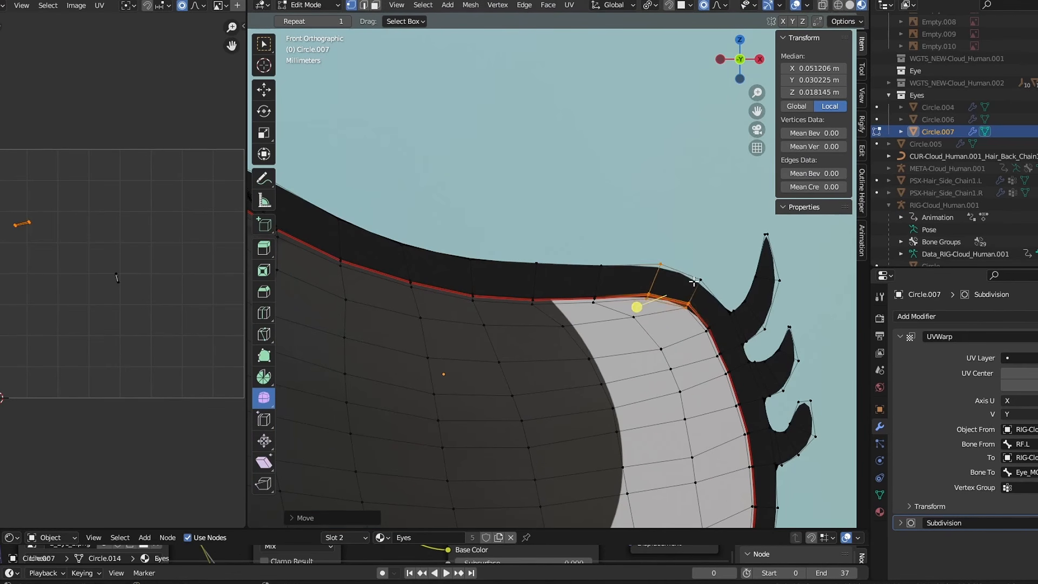
pyautogui.click(638, 309)
pyautogui.moveTo(622, 255); pyautogui.dragTo(580, 312)
pyautogui.press('g')
pyautogui.click(577, 309)
# - Refine the lid vertices near the inner corner, then reposition the outer corner together with the first eyelash
pyautogui.moveTo(574, 256); pyautogui.dragTo(514, 306)
pyautogui.keyDown('shift'); pyautogui.moveTo(515, 306); pyautogui.dragTo(736, 331, button='middle'); pyautogui.keyUp('shift')
pyautogui.moveTo(421, 160); pyautogui.dragTo(383, 222)
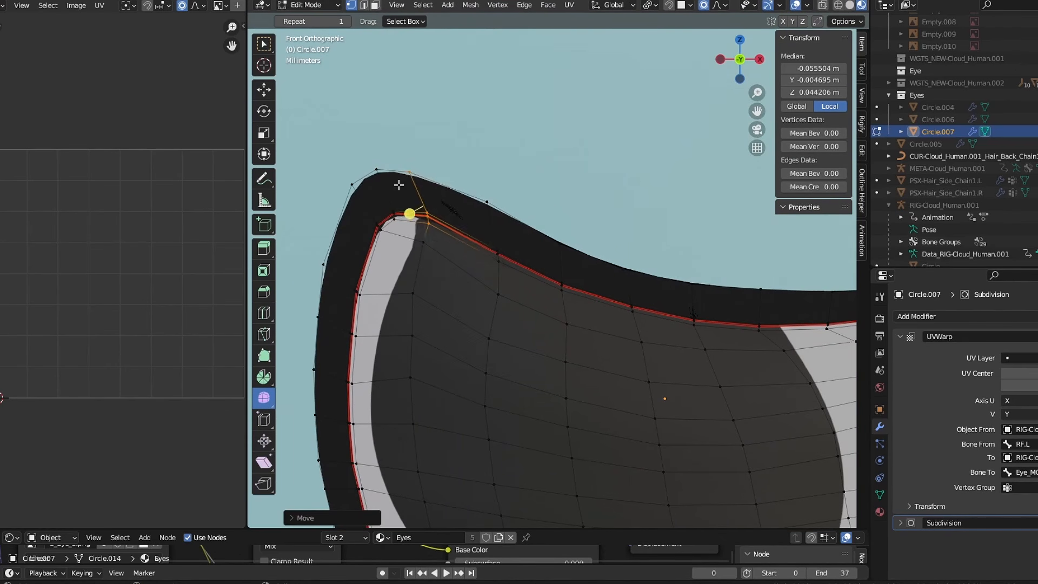
pyautogui.scroll(-4, 519, 237)
pyautogui.press('Tab')
pyautogui.press('Tab')
pyautogui.scroll(3, 649, 254)
pyautogui.press('g')
pyautogui.click(597, 232)
pyautogui.press('Tab')
pyautogui.press('Tab')
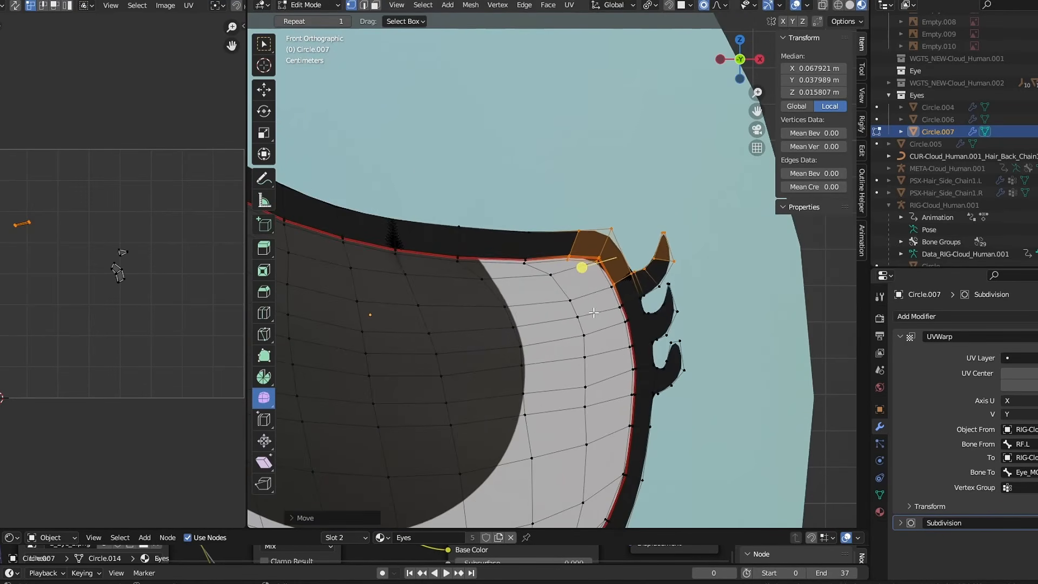
# - Add a Shrinkwrap modifier to the slanted eye with SW.001 as target and apply it
pyautogui.press('Tab')
pyautogui.scroll(-5, 593, 313)
pyautogui.scroll(5, 514, 293)
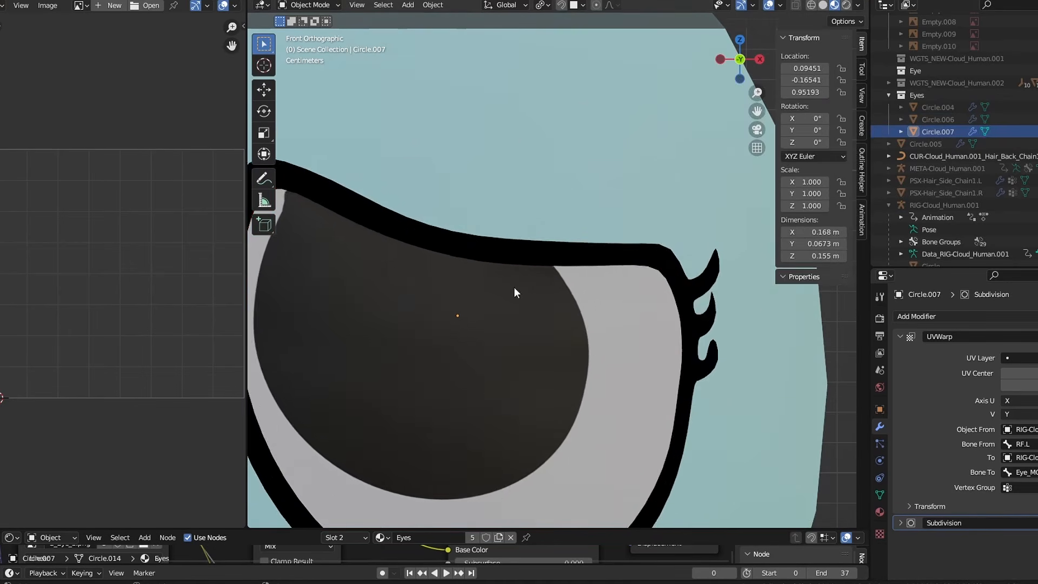
pyautogui.scroll(-3, 514, 293)
pyautogui.click(1018, 317)
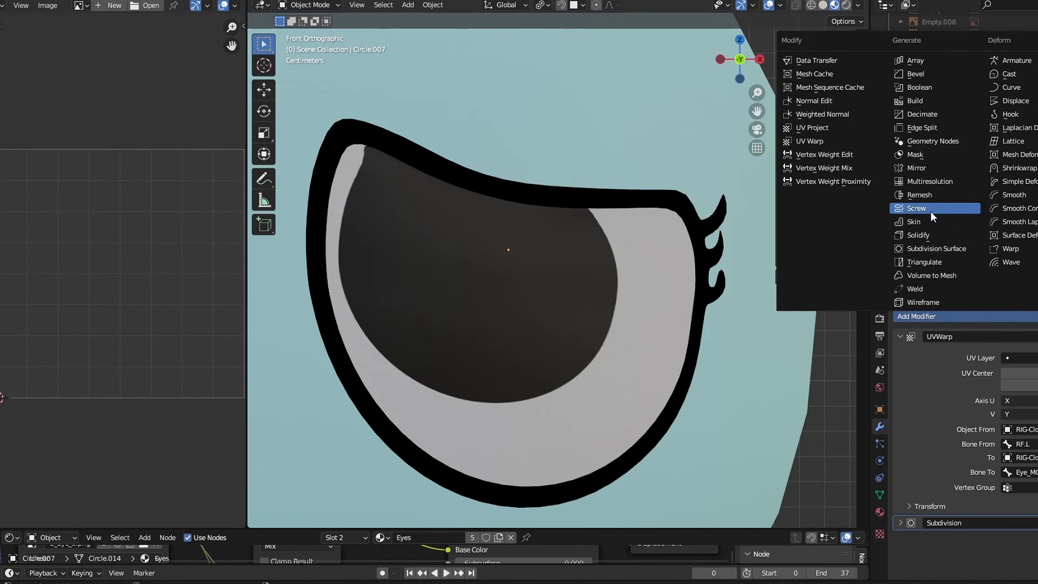
pyautogui.click(998, 168)
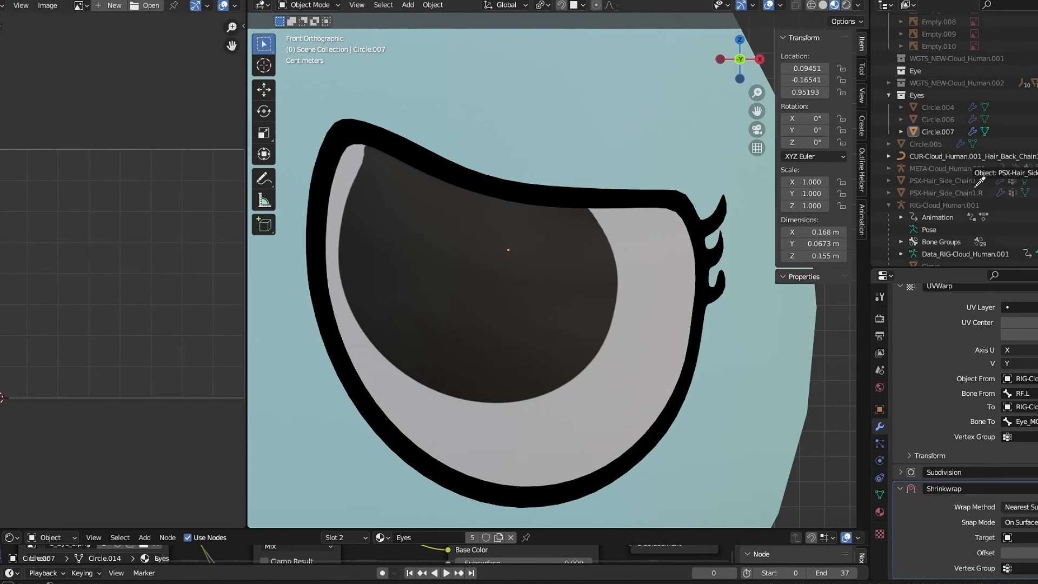
pyautogui.scroll(-5, 967, 200)
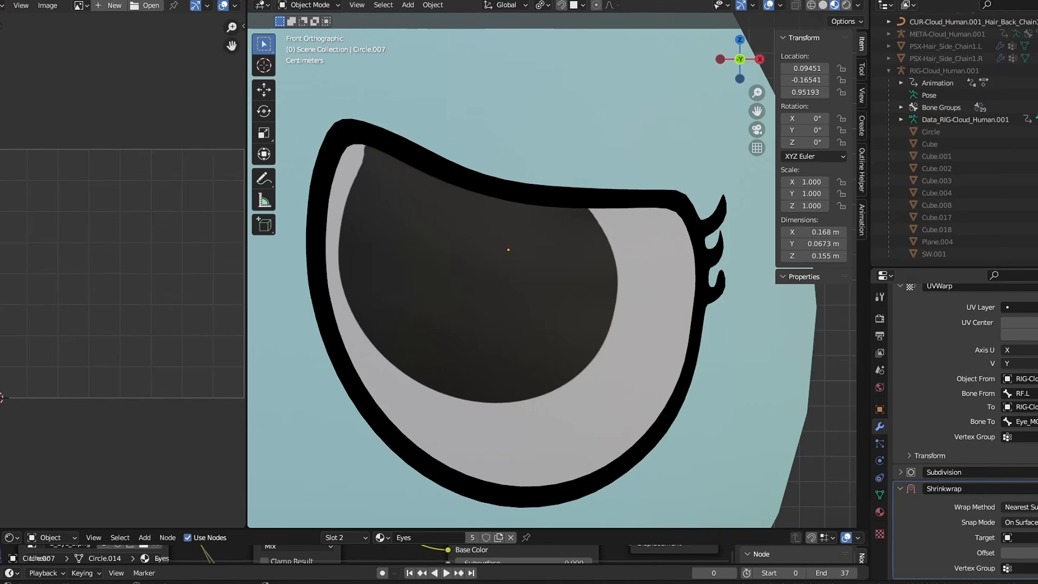
pyautogui.click(939, 252)
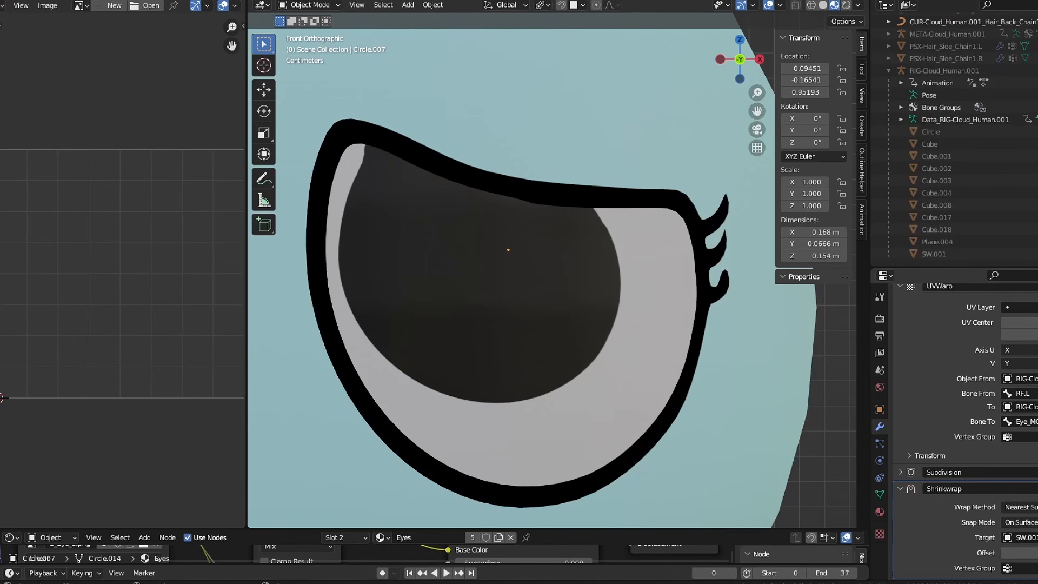
pyautogui.hotkey('ctrl', 'a')
# - Move the tip and outer vertex of the uppermost eyelash inward with proportional editing
pyautogui.scroll(1, 715, 328)
pyautogui.press('Tab')
pyautogui.keyDown('shift'); pyautogui.moveTo(723, 239); pyautogui.dragTo(603, 258, button='middle'); pyautogui.keyUp('shift')
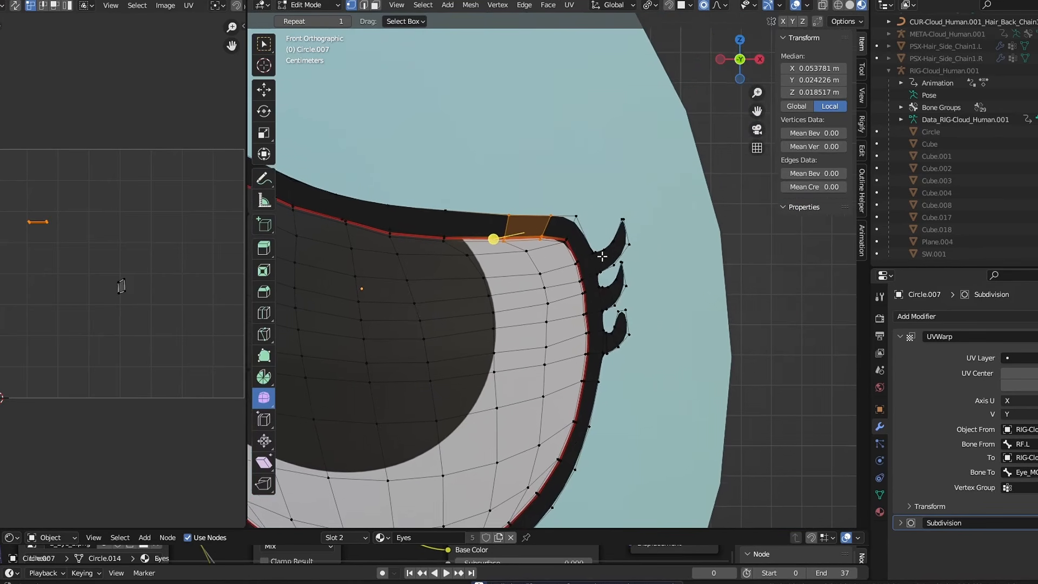
pyautogui.scroll(1, 599, 260)
pyautogui.moveTo(667, 189); pyautogui.dragTo(616, 214)
pyautogui.press('g')
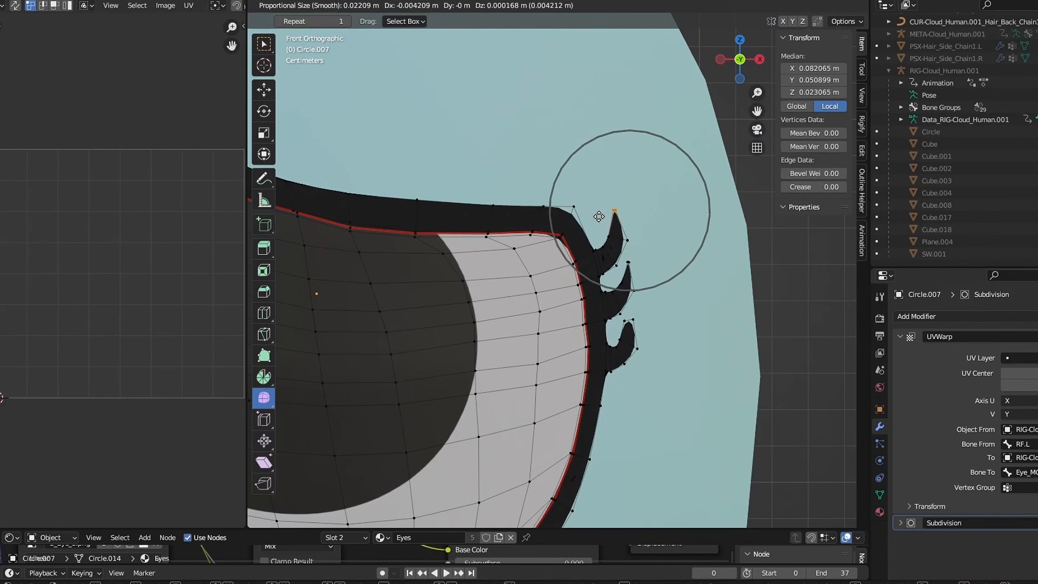
pyautogui.click(599, 217)
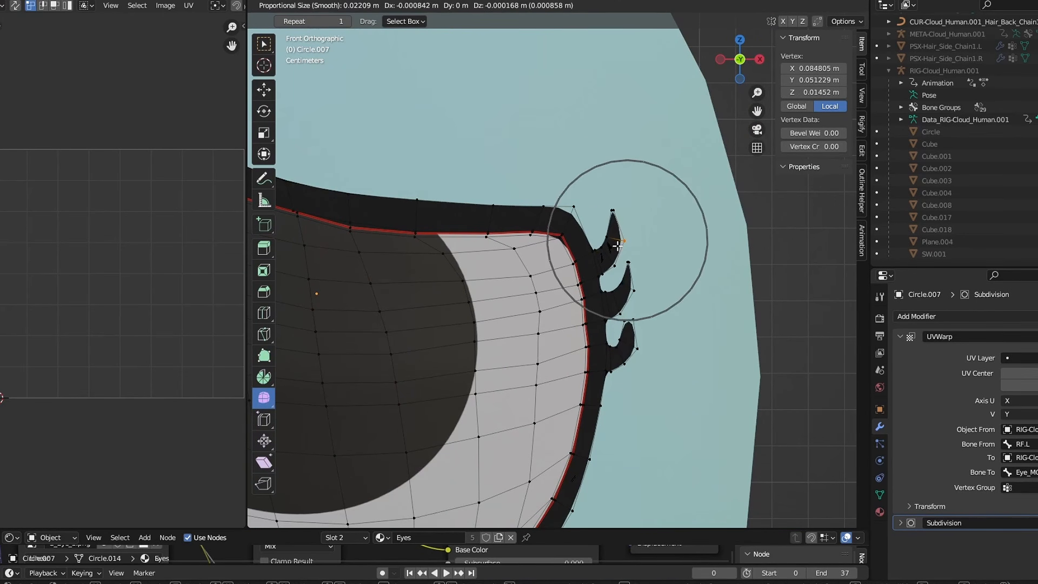
pyautogui.click(618, 247)
# - Unwrap the whole slanted eye mesh to create fresh UVs
pyautogui.press('Tab')
pyautogui.scroll(-3, 618, 312)
pyautogui.keyDown('shift'); pyautogui.moveTo(519, 336); pyautogui.dragTo(593, 319, button='middle'); pyautogui.keyUp('shift')
pyautogui.scroll(-1, 567, 283)
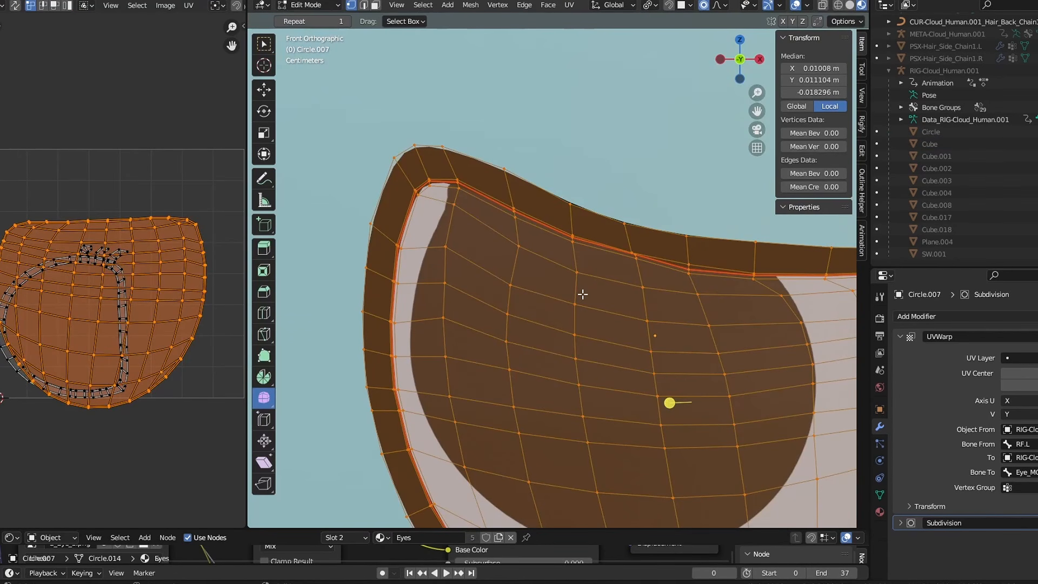
pyautogui.press('u')
pyautogui.press('Return')
# - Select the eyeball's UV island, rotate it by -90 degrees and move it over the eye texture area
pyautogui.click(185, 332)
pyautogui.press('l')
pyautogui.press('r')
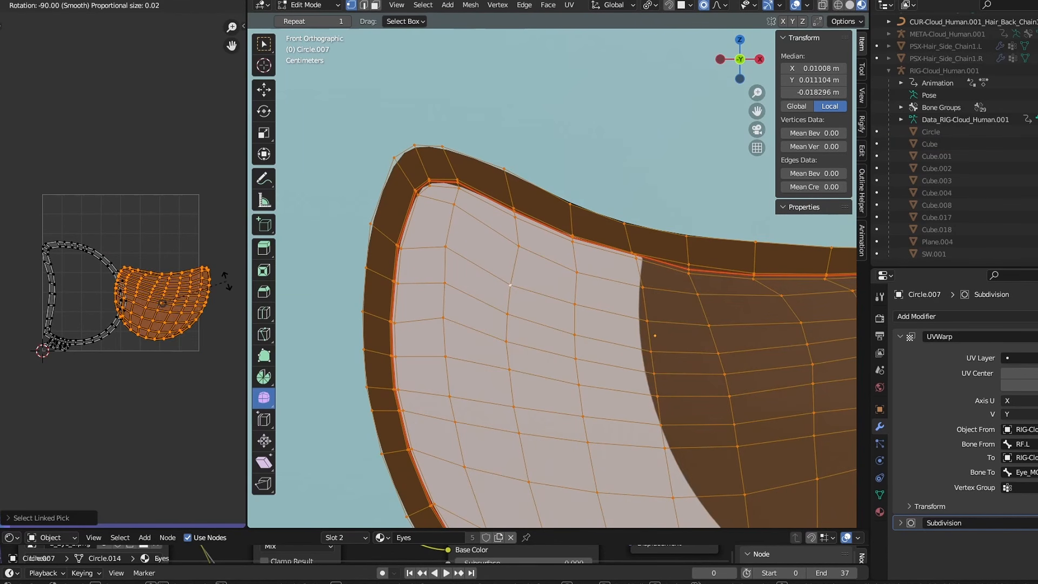
pyautogui.click(223, 262)
pyautogui.press('g')
pyautogui.click(178, 226)
# - Scale up the UV island and shift it along X and Y to place the pupil inside the eyeball
pyautogui.press('s')
pyautogui.click(14, 299)
pyautogui.keyDown('shift'); pyautogui.moveTo(327, 338); pyautogui.dragTo(311, 270, button='middle'); pyautogui.keyUp('shift')
pyautogui.scroll(-2, 311, 270)
pyautogui.press('g')
pyautogui.press('x')
pyautogui.click(107, 327)
pyautogui.press('s')
pyautogui.click(157, 347)
pyautogui.press('g')
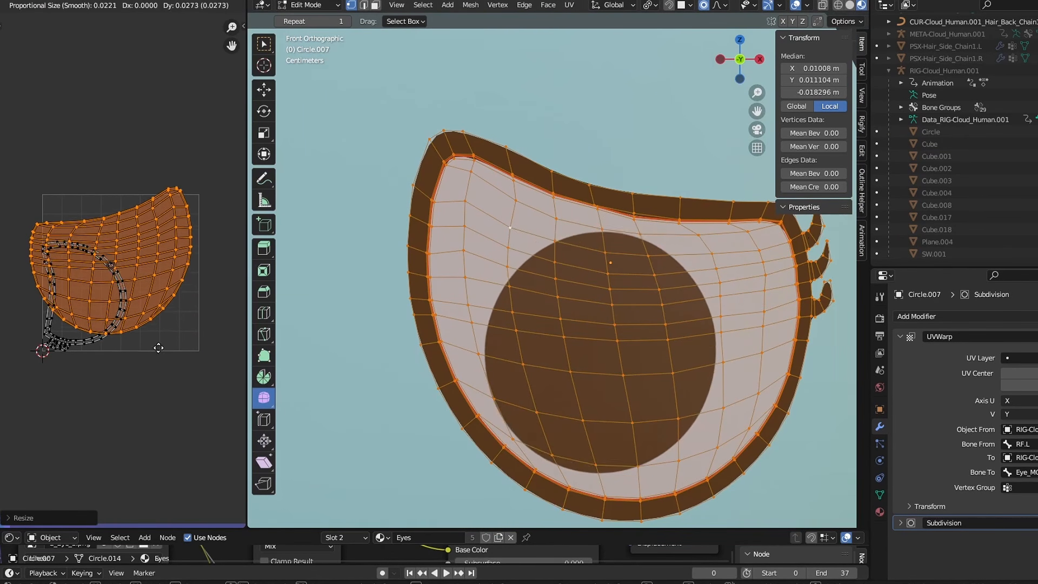
pyautogui.click(157, 370)
# - Show the open eye for comparison, then rescale and move the UV island toward its pupil outline
pyautogui.scroll(7, 952, 141)
pyautogui.click(1036, 143)
pyautogui.keyDown('shift'); pyautogui.moveTo(516, 259); pyautogui.dragTo(522, 269, button='middle'); pyautogui.keyUp('shift')
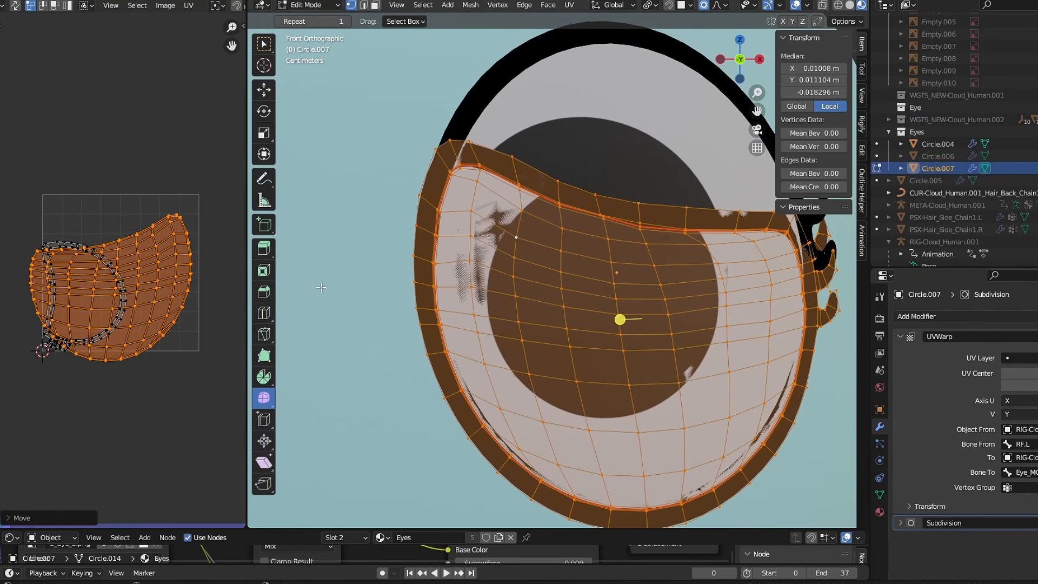
pyautogui.press('s')
pyautogui.click(195, 311)
pyautogui.press('g')
pyautogui.click(197, 326)
# - Mirror the UV island along X with a scale of -1 and shift it along X to match the open pupil
pyautogui.write('sx')
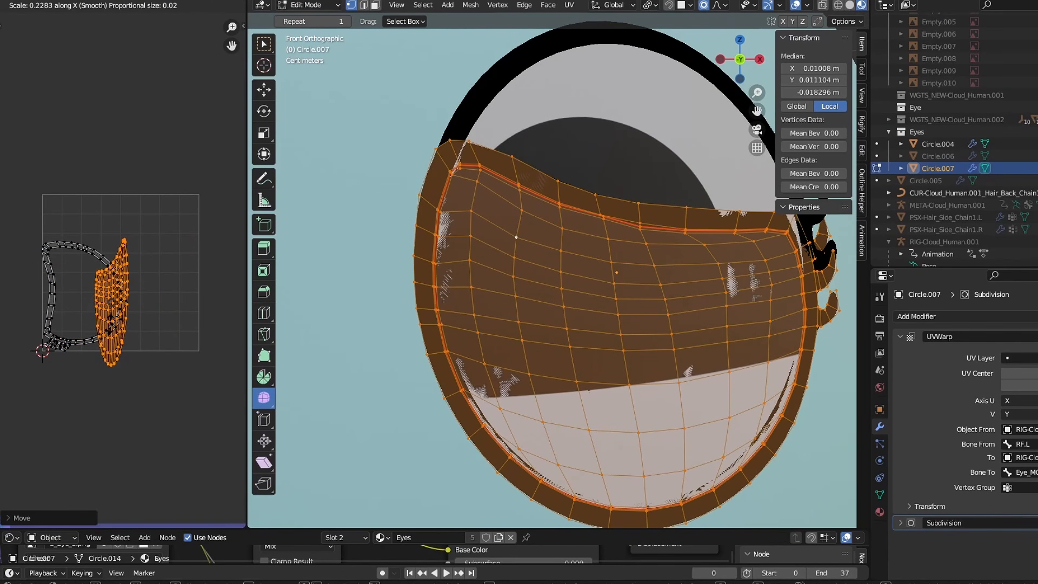
pyautogui.write('-1gx')
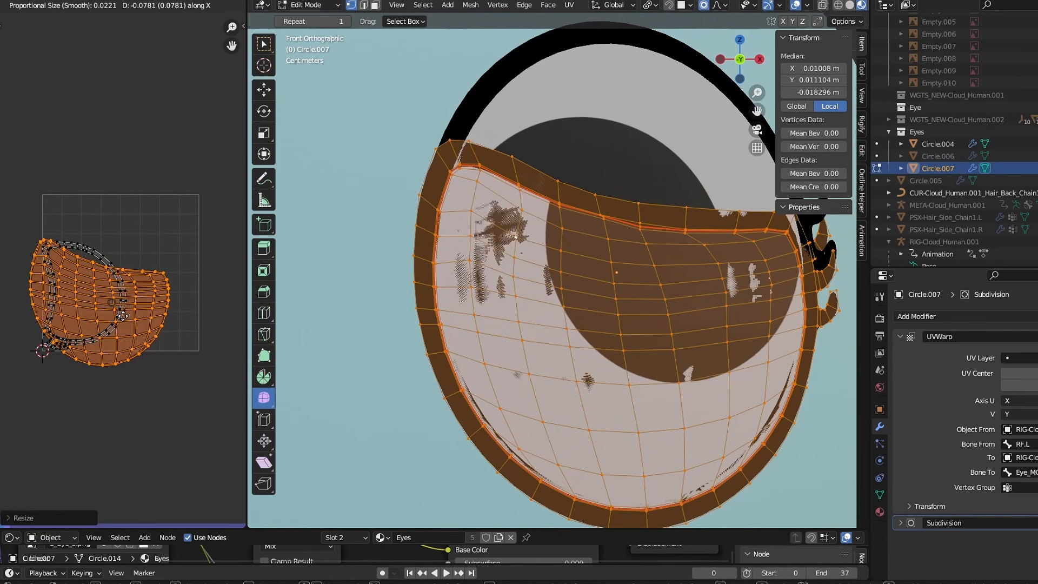
pyautogui.press('Tab')
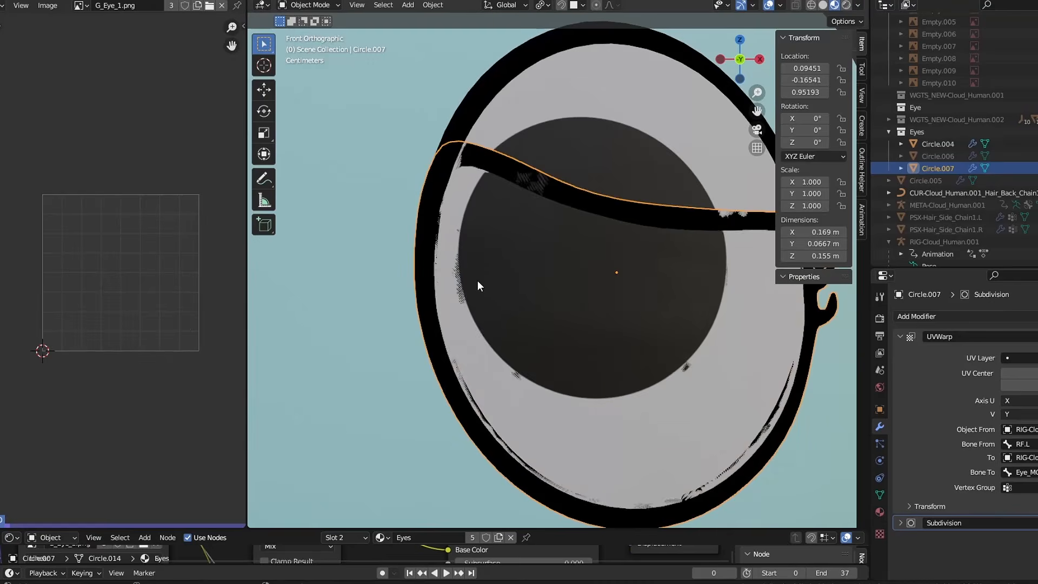
# - Shift the UV island along Y after briefly hiding the slanted eye to compare the pupils
pyautogui.press('Tab')
pyautogui.press('Tab')
pyautogui.press('h')
pyautogui.hotkey('ctrl', 'z')
pyautogui.press('g')
pyautogui.press('y')
pyautogui.click(542, 256)
pyautogui.press('Tab')
pyautogui.press('Tab')
pyautogui.press('Tab')
# - Scale the UV island uniformly by a slight amount and compare the pupil with the open eye's
pyautogui.press('s')
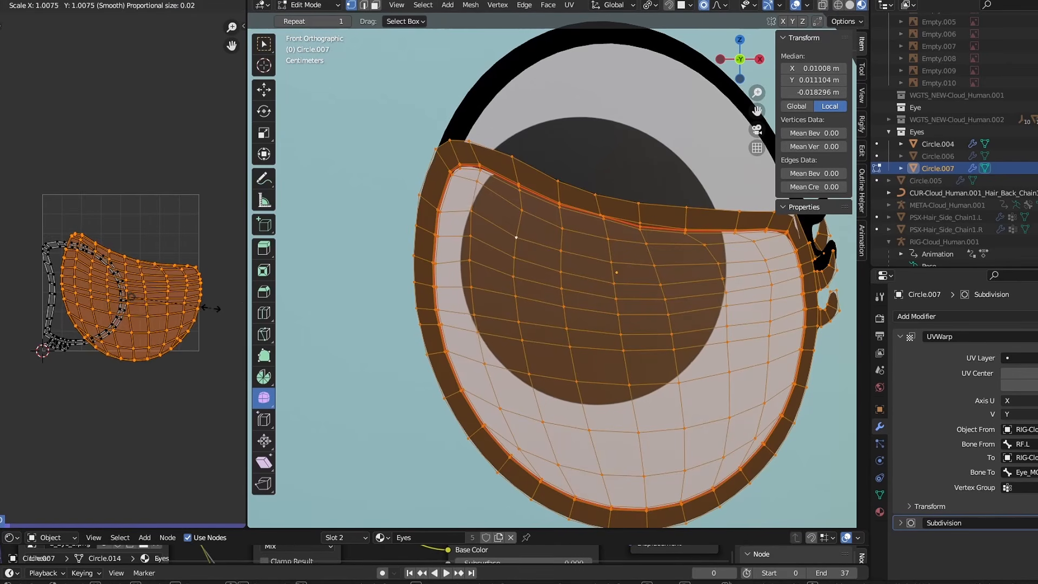
pyautogui.click(215, 307)
pyautogui.press('Tab')
pyautogui.press('Tab')
pyautogui.press('Tab')
pyautogui.press('Tab')
pyautogui.press('Tab')
pyautogui.press('h')
pyautogui.hotkey('ctrl', 'z')
pyautogui.press('Tab')
# - Scale and shift the UV island along Y to finish the pupil alignment, then hide the slanted eye
pyautogui.press('s')
pyautogui.press('x')
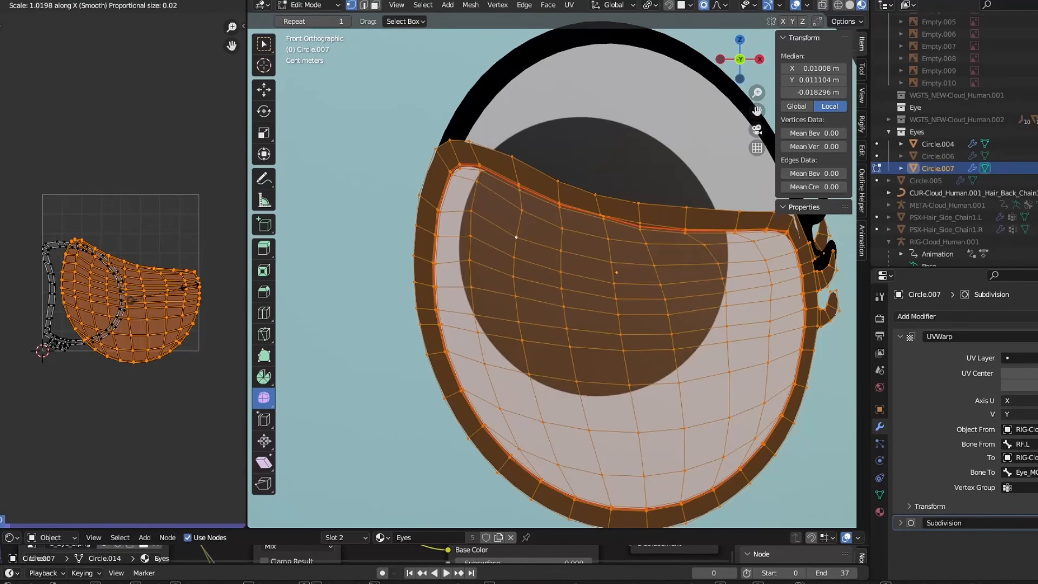
pyautogui.press('y')
pyautogui.click(174, 290)
pyautogui.press('g')
pyautogui.press('y')
pyautogui.click(171, 292)
pyautogui.press('Tab')
pyautogui.press('h')
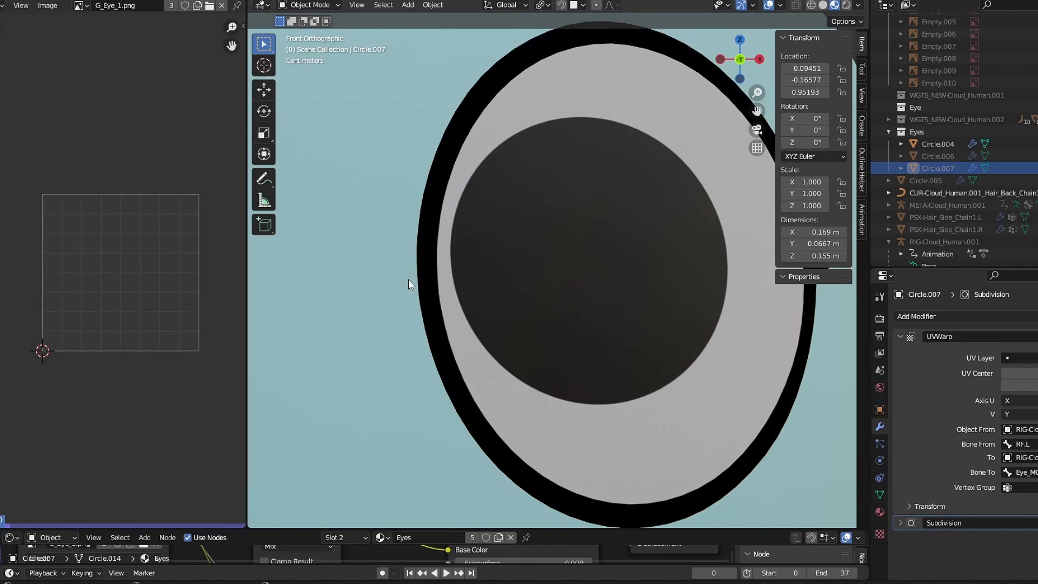
# - Show both lid variants over the open eye to compare them, then hide them and select the open eye
pyautogui.click(1036, 156)
pyautogui.click(673, 186)
pyautogui.scroll(-2, 673, 186)
pyautogui.click(1035, 168)
pyautogui.scroll(-1, 714, 261)
pyautogui.scroll(-2, 714, 263)
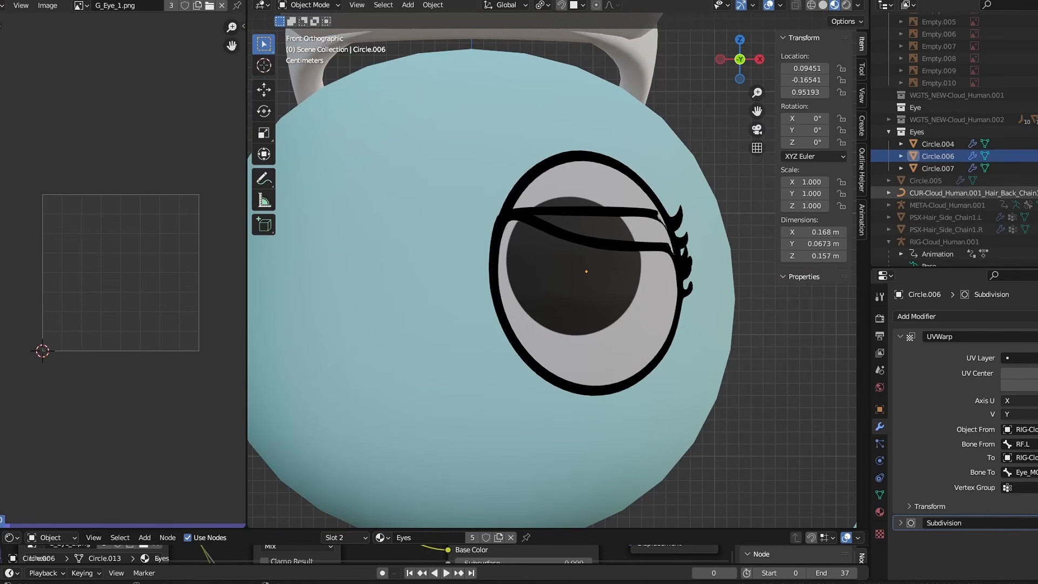
pyautogui.click(1035, 168)
pyautogui.scroll(2, 614, 288)
pyautogui.click(645, 260)
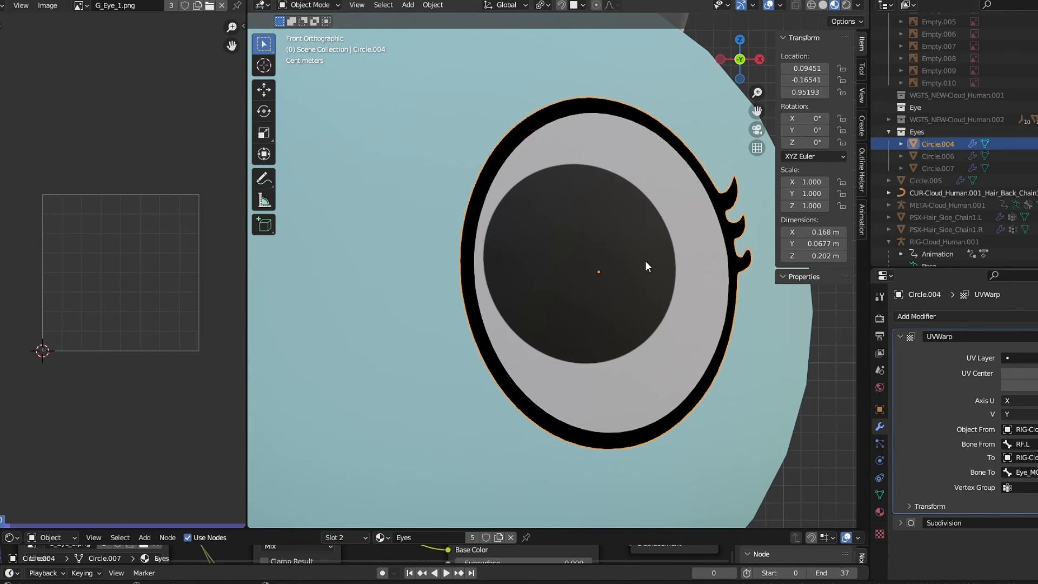
# - Add a plane mesh and rotate it 90° about the X axis
pyautogui.scroll(2, 645, 261)
pyautogui.hotkey('shift', 'a')
pyautogui.moveTo(615, 216)
pyautogui.click(658, 217)
pyautogui.scroll(-8, 647, 232)
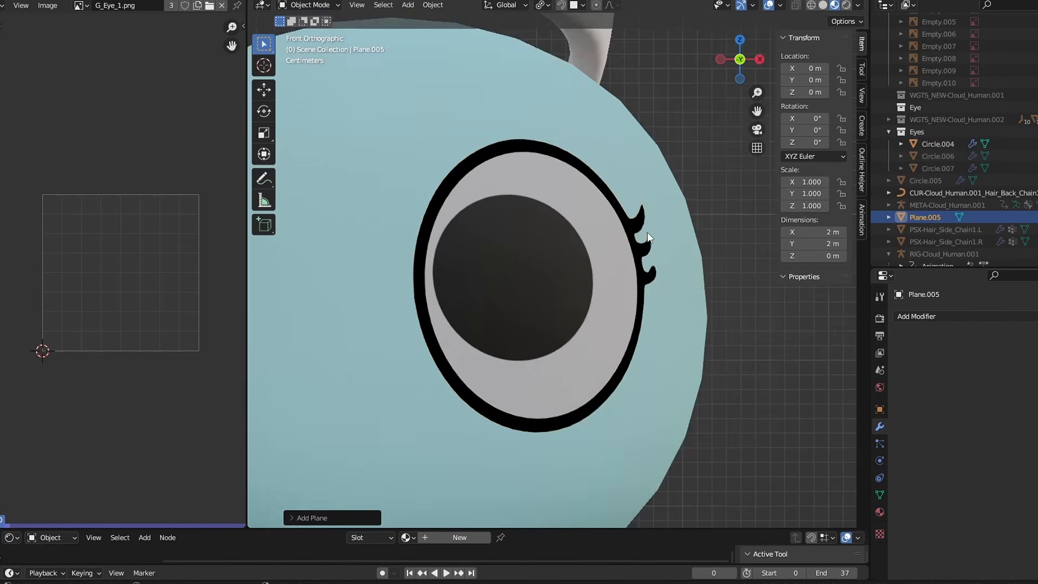
pyautogui.write('rx')
pyautogui.write('90')
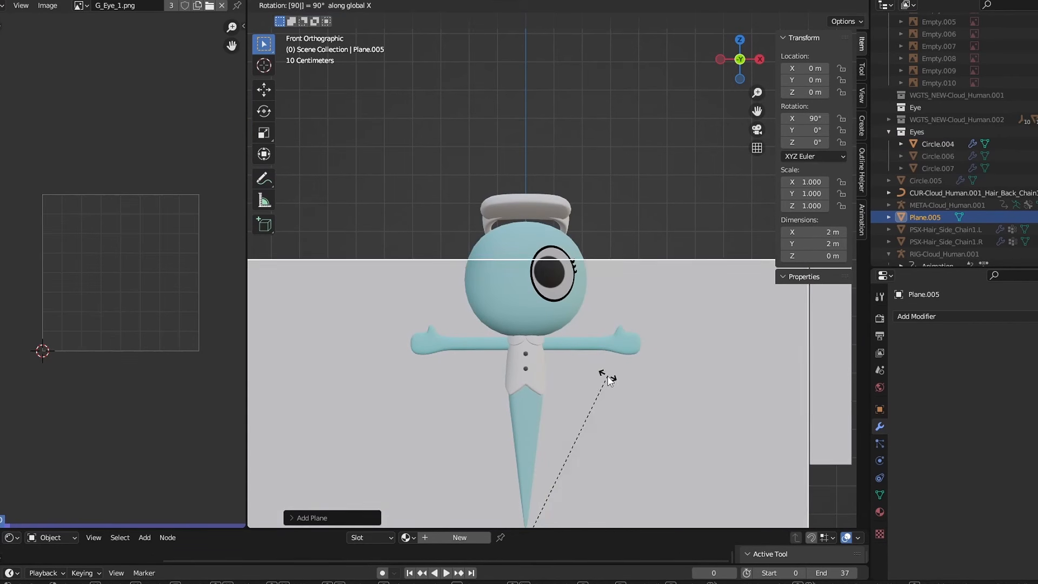
# - Move the plane over the character's eye and scale it down to about 0.236 m square
pyautogui.click(606, 371)
pyautogui.press('g')
pyautogui.click(610, 219)
pyautogui.press('s')
pyautogui.click(561, 323)
pyautogui.press('g')
pyautogui.click(609, 180)
pyautogui.press('s')
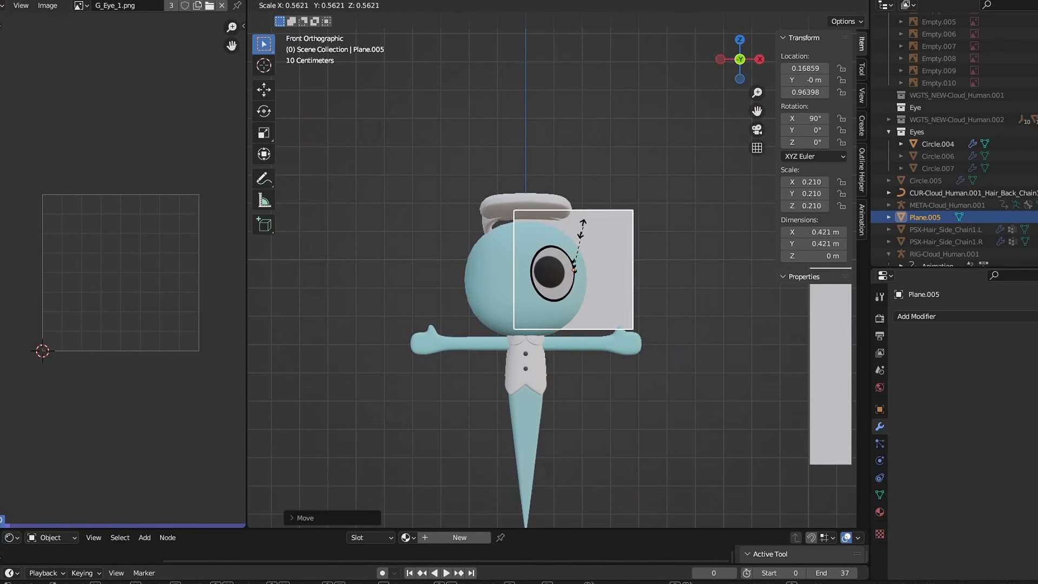
pyautogui.click(584, 241)
# - Move the plane along Y to about -0.179 m so it sits in front of the eye
pyautogui.moveTo(585, 243); pyautogui.dragTo(451, 275, button='middle')
pyautogui.scroll(3, 476, 278)
pyautogui.press('g')
pyautogui.press('y')
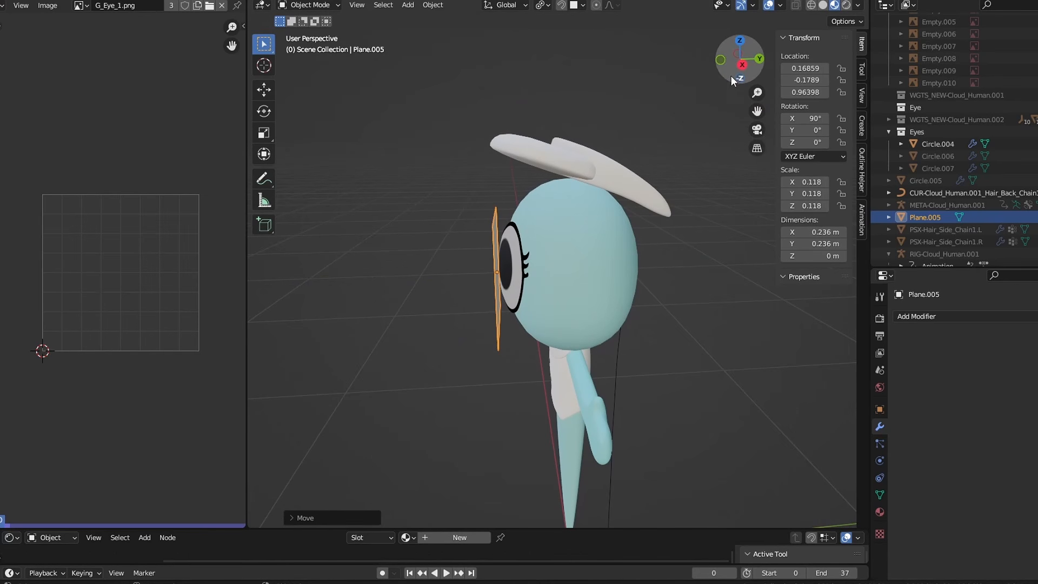
# - In front view, scale the plane down to about 0.159 m square and move it closer to the pupil
pyautogui.click(720, 60)
pyautogui.keyDown('shift'); pyautogui.moveTo(584, 280); pyautogui.dragTo(624, 269, button='middle'); pyautogui.keyUp('shift')
pyautogui.scroll(8, 624, 268)
pyautogui.press('s')
pyautogui.click(574, 272)
pyautogui.press('g')
pyautogui.click(494, 276)
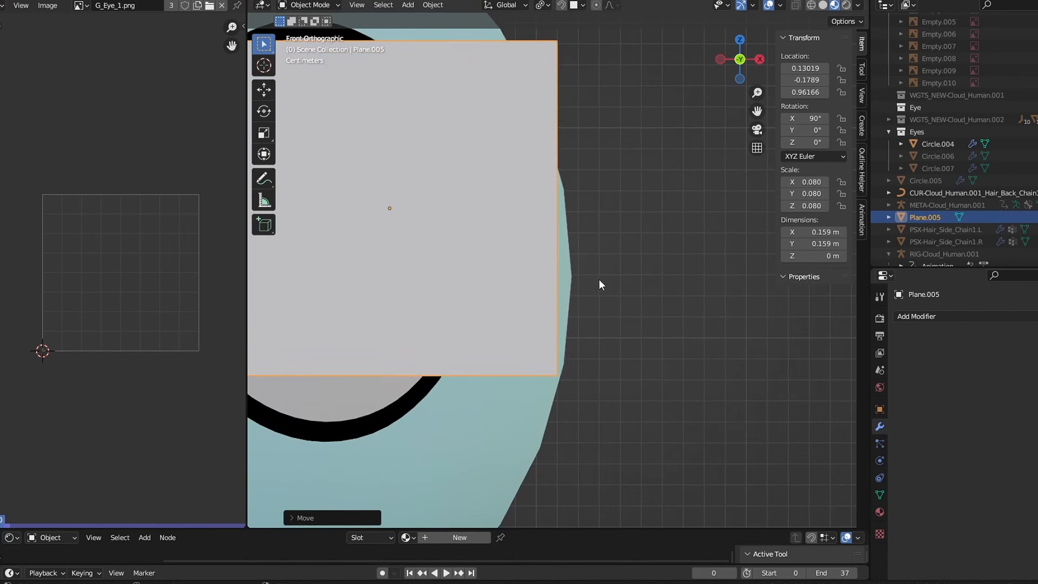
# - Shrink the plane further to a scale of about 0.027 and place it over the pupil
pyautogui.press('s')
pyautogui.click(426, 275)
pyautogui.keyDown('shift'); pyautogui.moveTo(426, 275); pyautogui.dragTo(546, 286, button='middle'); pyautogui.keyUp('shift')
pyautogui.scroll(2, 573, 280)
pyautogui.press('g')
pyautogui.click(489, 314)
pyautogui.keyDown('shift'); pyautogui.moveTo(489, 315); pyautogui.dragTo(549, 321, button='middle'); pyautogui.keyUp('shift')
# - In the plane's mesh, shrink and turn the quad and move it onto the outer side of the eye outline
pyautogui.press('Tab')
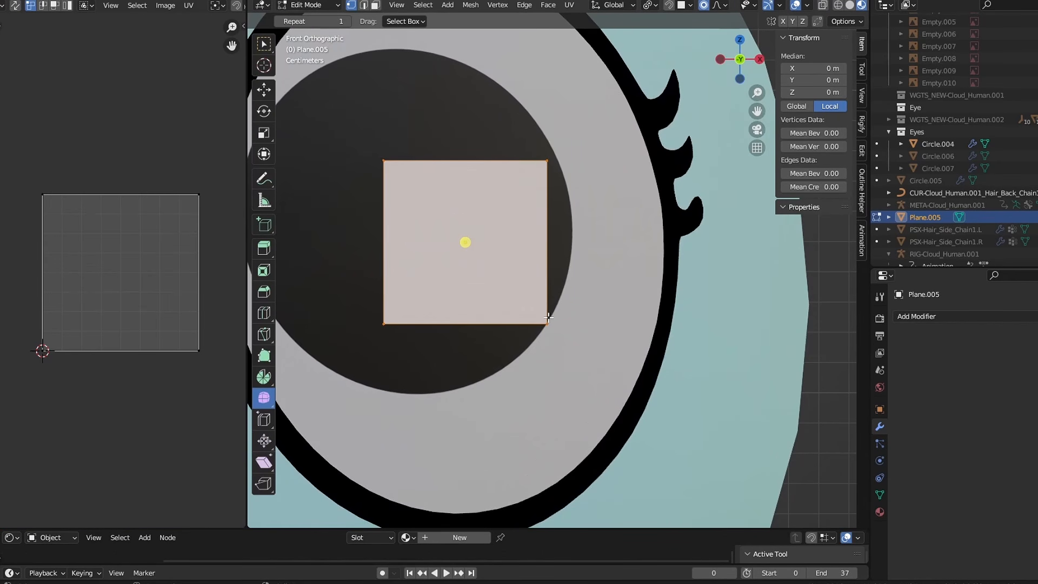
pyautogui.press('g')
pyautogui.click(683, 296)
pyautogui.press('s')
pyautogui.click(614, 291)
pyautogui.press('g')
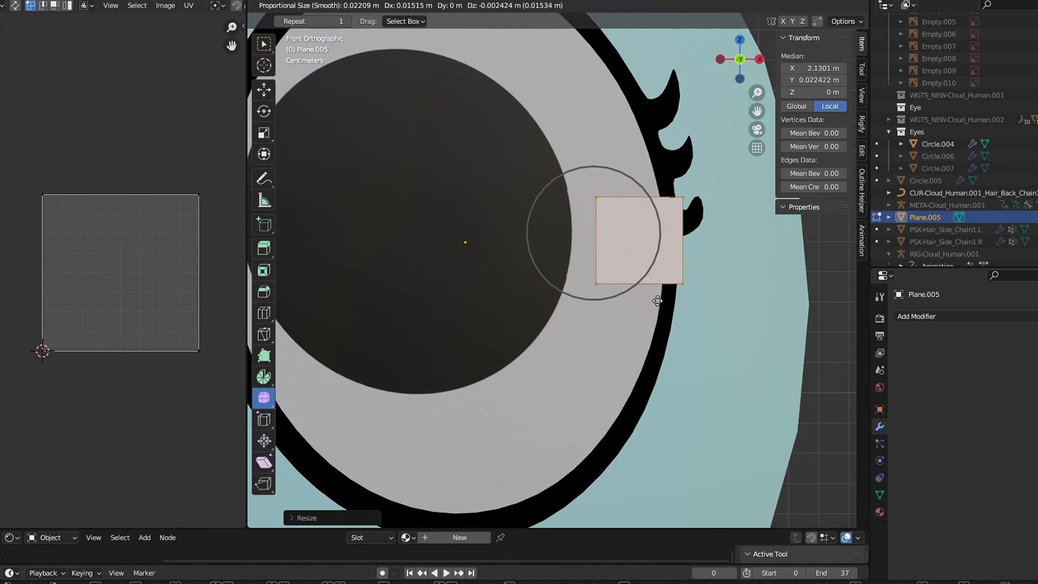
pyautogui.click(681, 304)
pyautogui.click(726, 236)
# - Scale the quad to the outline's thickness and align it just below the lowest eyelash
pyautogui.press('s')
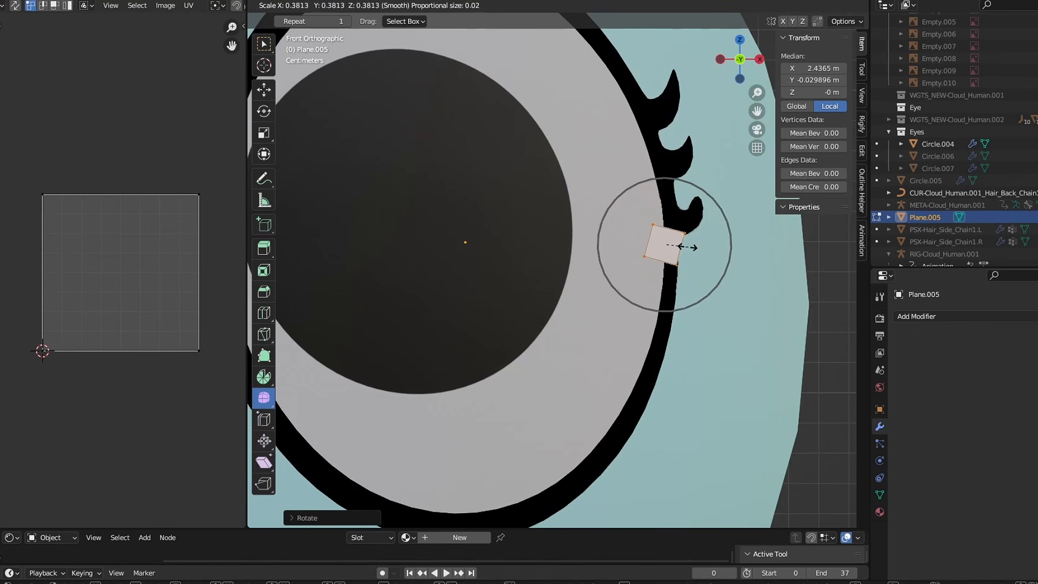
pyautogui.click(686, 247)
pyautogui.keyDown('shift'); pyautogui.moveTo(687, 247); pyautogui.dragTo(623, 234, button='middle'); pyautogui.keyUp('shift')
pyautogui.scroll(2, 623, 238)
pyautogui.press('g')
pyautogui.click(644, 257)
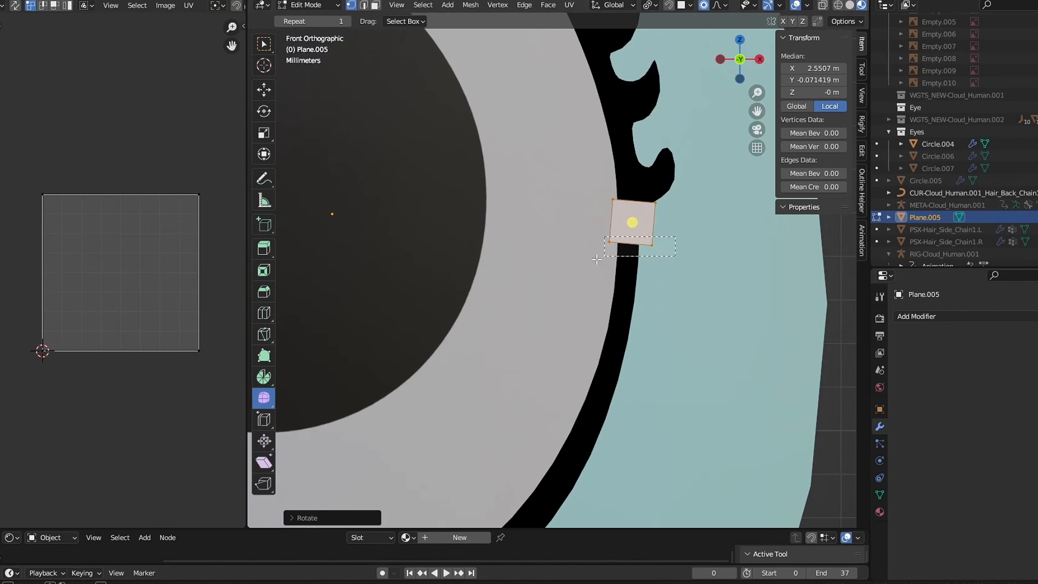
# - Extrude the quad's lower edge in segments down the outer side of the eye outline, rotating each to follow the curve
pyautogui.moveTo(597, 259); pyautogui.dragTo(595, 260)
pyautogui.keyDown('shift'); pyautogui.moveTo(597, 281); pyautogui.dragTo(673, 238, button='middle'); pyautogui.keyUp('shift')
pyautogui.scroll(1, 621, 297)
pyautogui.scroll(-2, 656, 263)
pyautogui.press('e')
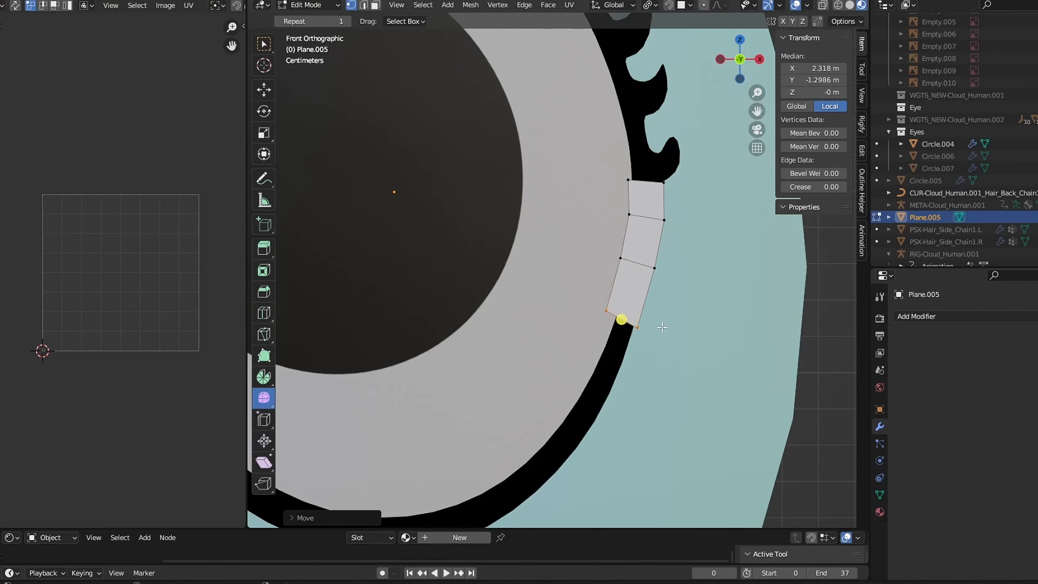
pyautogui.keyDown('shift'); pyautogui.moveTo(659, 331); pyautogui.dragTo(705, 251, button='middle'); pyautogui.keyUp('shift')
pyautogui.press('e')
pyautogui.click(617, 407)
pyautogui.press('r')
pyautogui.click(613, 414)
pyautogui.keyDown('shift'); pyautogui.moveTo(621, 408); pyautogui.dragTo(658, 370, button='middle'); pyautogui.keyUp('shift')
# - Extend the strip along the bottom of the eye outline, scaling and aligning the end edges to its width
pyautogui.press('e')
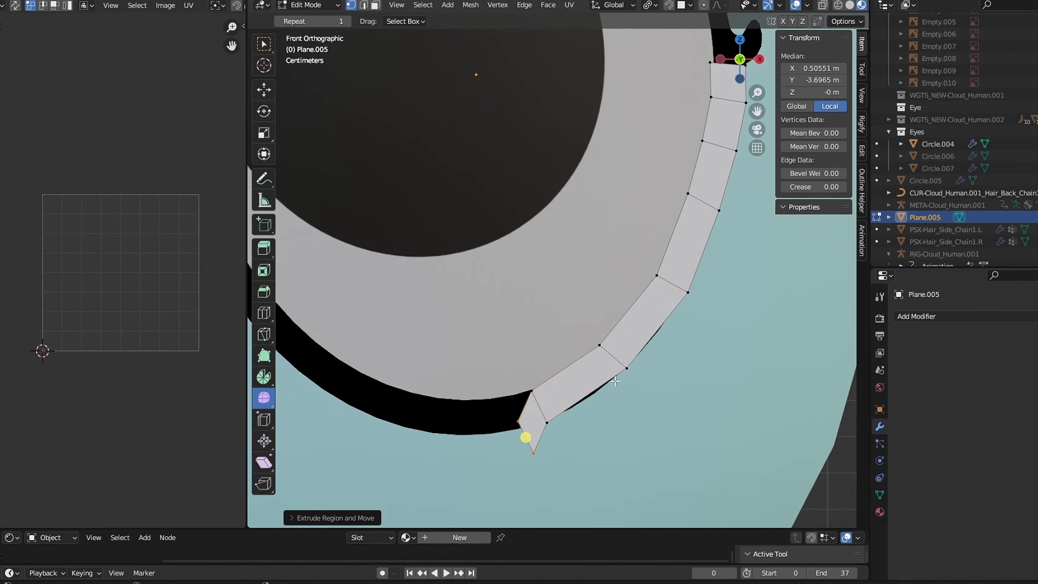
pyautogui.click(484, 388)
pyautogui.keyDown('shift'); pyautogui.moveTo(484, 388); pyautogui.dragTo(582, 352, button='middle'); pyautogui.keyUp('shift')
pyautogui.press('s')
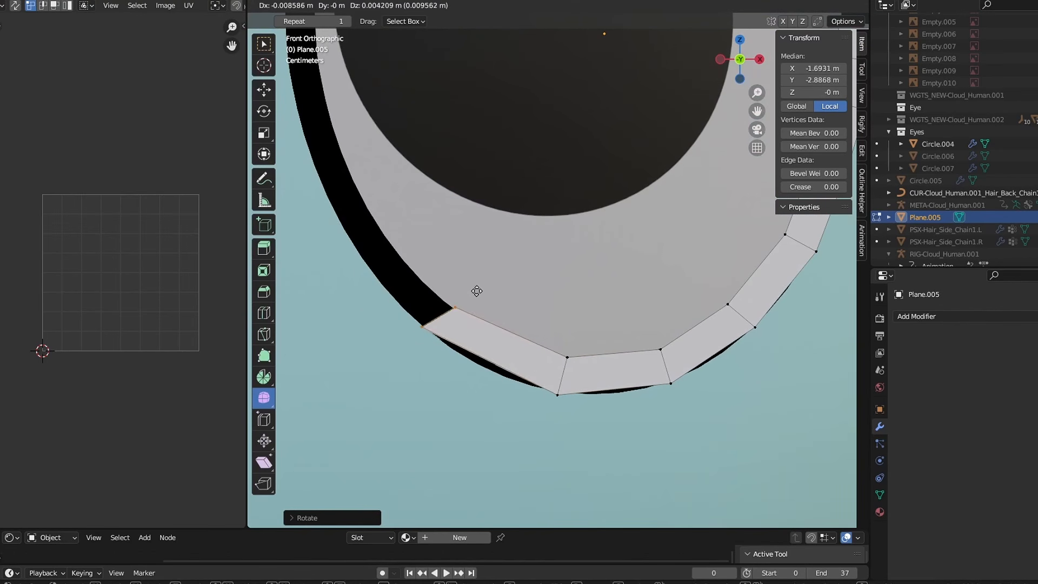
pyautogui.click(473, 290)
# - Extrude the strip up the inner side of the eye outline, rotating and positioning the new end edges
pyautogui.press('e')
pyautogui.click(380, 173)
pyautogui.press('r')
pyautogui.click(503, 279)
pyautogui.keyDown('shift'); pyautogui.moveTo(382, 179); pyautogui.dragTo(417, 290, button='middle'); pyautogui.keyUp('shift')
pyautogui.press('e')
pyautogui.click(464, 160)
pyautogui.press('r')
pyautogui.click(512, 238)
pyautogui.scroll(-3, 465, 275)
pyautogui.press('g')
pyautogui.press('z')
pyautogui.click(471, 283)
# - Reposition the strip's inner-side vertices so they follow the black eye outline
pyautogui.click(395, 316)
pyautogui.scroll(3, 433, 330)
pyautogui.keyDown('shift'); pyautogui.moveTo(446, 333); pyautogui.dragTo(455, 280, button='middle'); pyautogui.keyUp('shift')
pyautogui.moveTo(399, 381); pyautogui.dragTo(343, 418)
pyautogui.press('g')
pyautogui.click(339, 406)
pyautogui.click(379, 321)
pyautogui.scroll(-3, 475, 290)
pyautogui.scroll(-1, 543, 313)
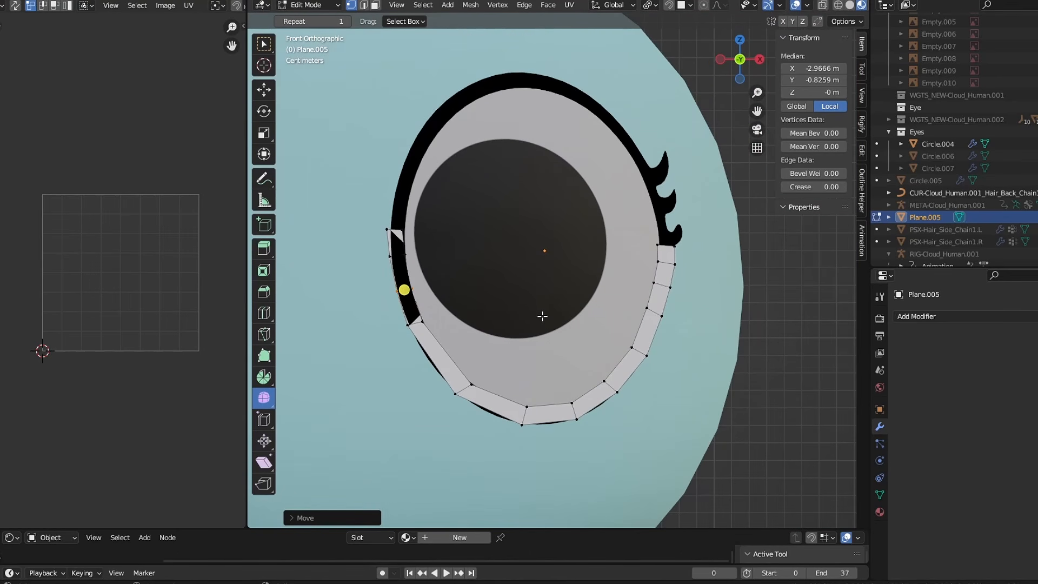
# - Add a Shrinkwrap modifier to the strip with SW.001 as its target
pyautogui.moveTo(543, 313); pyautogui.dragTo(703, 354, button='middle')
pyautogui.press('Tab')
pyautogui.click(919, 316)
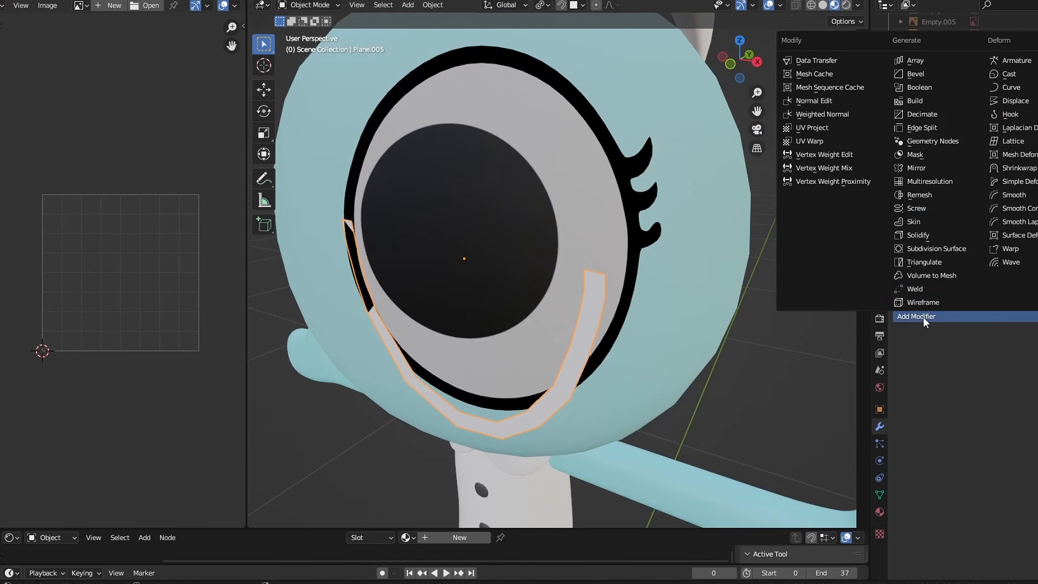
pyautogui.click(989, 170)
pyautogui.scroll(-5, 1012, 231)
pyautogui.scroll(-3, 1012, 231)
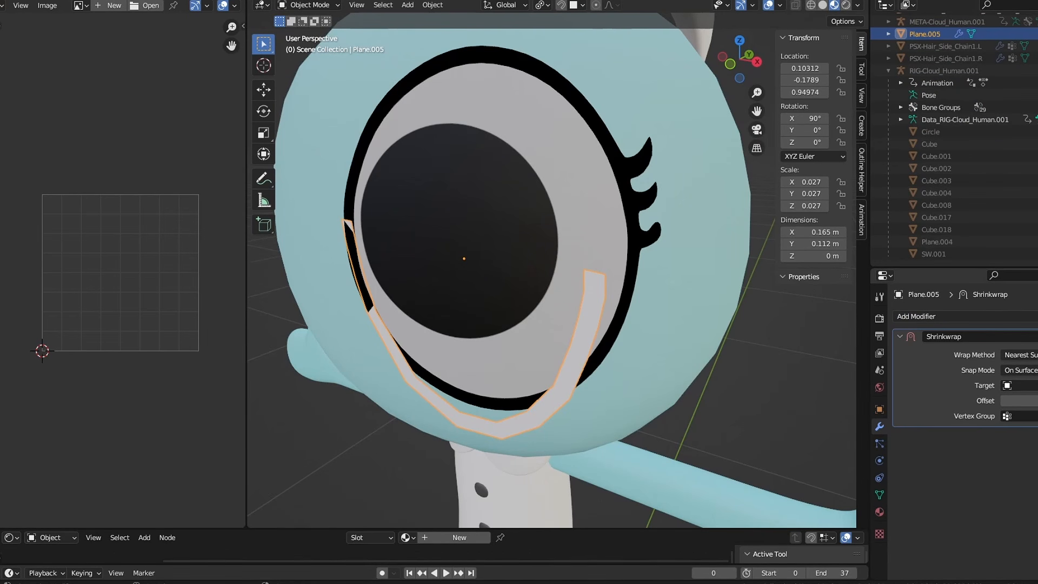
pyautogui.click(1035, 385)
pyautogui.click(957, 254)
# - Enable proportional editing and move the strip's outer end back along Y with a wide falloff so it curves around the head
pyautogui.press('Tab')
pyautogui.moveTo(665, 289); pyautogui.dragTo(503, 265, button='middle')
pyautogui.press('g')
pyautogui.press('y')
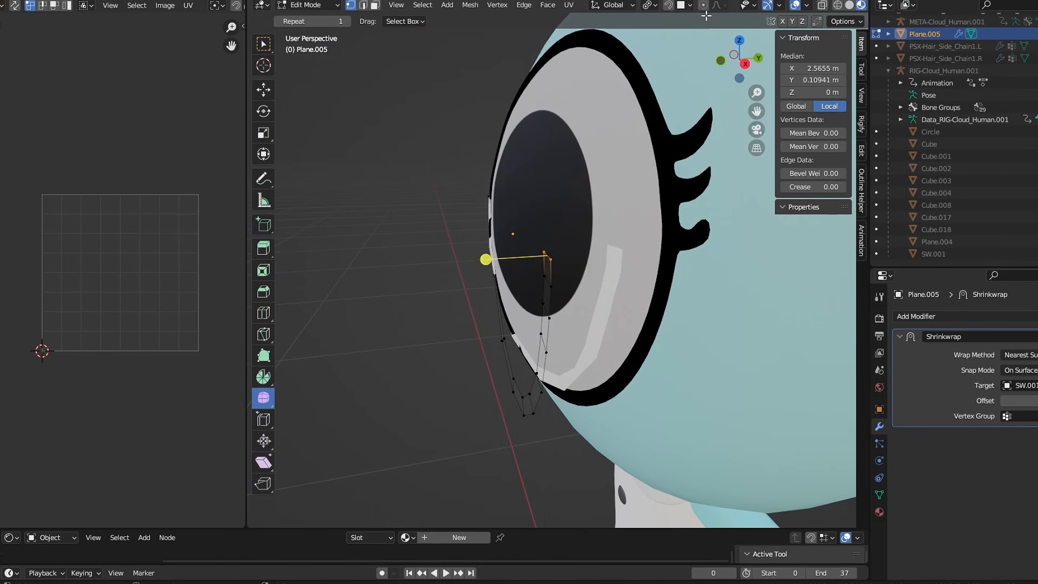
pyautogui.click(703, 5)
pyautogui.moveTo(644, 181); pyautogui.dragTo(624, 183, button='middle')
pyautogui.press('g')
pyautogui.press('y')
pyautogui.scroll(-17, 703, 182)
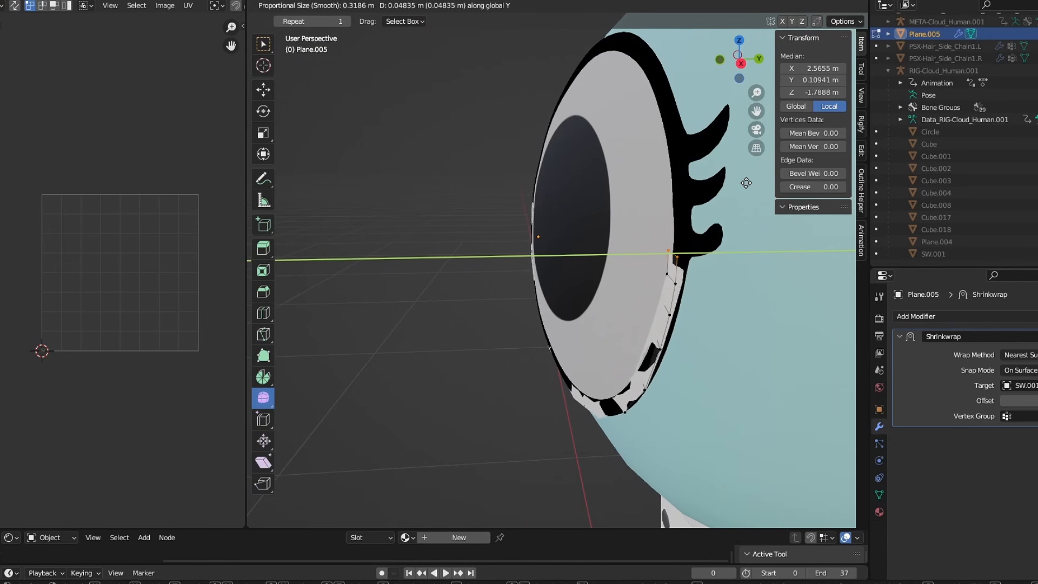
pyautogui.click(750, 183)
# - Move the strip's outer-side vertices along Y to bring them closer to the curved eye surface
pyautogui.scroll(2, 630, 234)
pyautogui.keyDown('shift'); pyautogui.moveTo(750, 183); pyautogui.dragTo(643, 238, button='middle'); pyautogui.keyUp('shift')
pyautogui.press('g')
pyautogui.press('y')
pyautogui.scroll(8, 586, 243)
pyautogui.click(592, 244)
pyautogui.scroll(5, 500, 259)
pyautogui.click(367, 221)
pyautogui.press('g')
pyautogui.press('y')
pyautogui.click(500, 297)
pyautogui.click(374, 317)
pyautogui.press('g')
pyautogui.press('y')
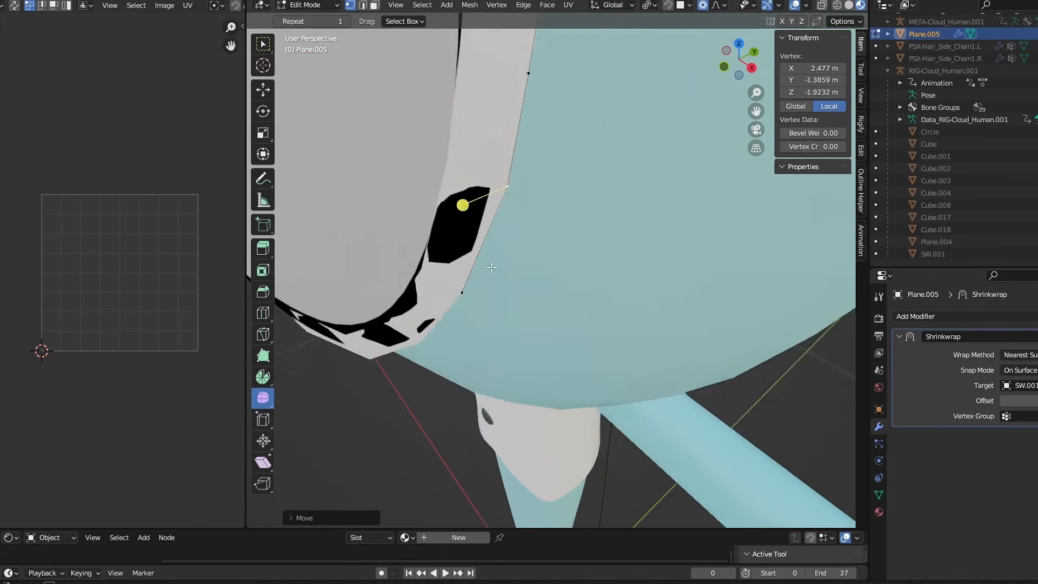
# - Adjust the depth of the vertices along the strip's lower curve, moving them individually along Y
pyautogui.moveTo(491, 267); pyautogui.dragTo(433, 254, button='middle')
pyautogui.click(586, 233)
pyautogui.click(513, 422)
pyautogui.press('g')
pyautogui.press('y')
pyautogui.click(508, 208)
pyautogui.press('g')
pyautogui.press('y')
pyautogui.click(547, 292)
pyautogui.press('g')
pyautogui.press('y')
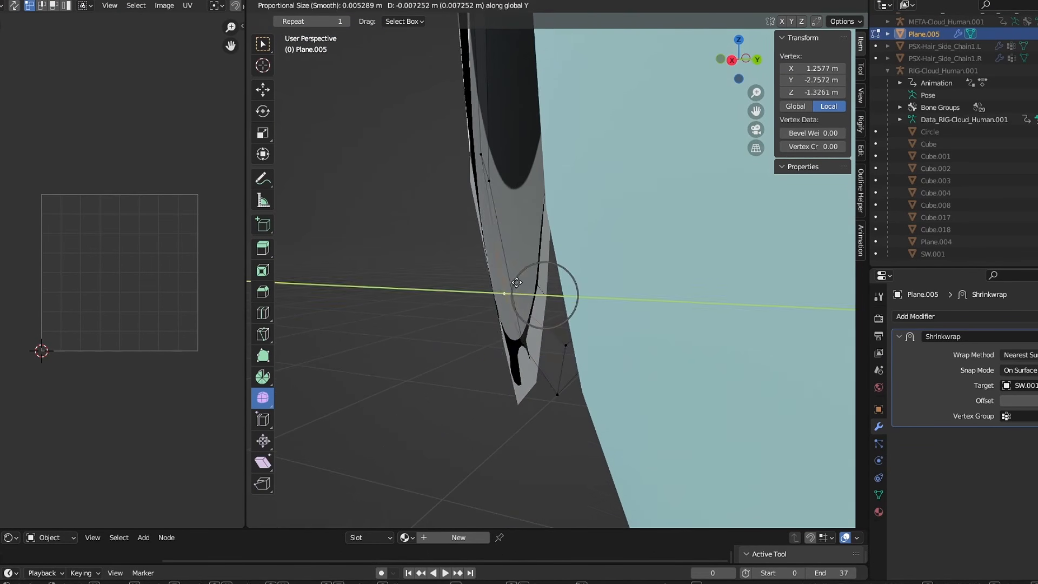
pyautogui.moveTo(534, 377); pyautogui.dragTo(519, 373, button='middle')
pyautogui.keyDown('shift'); pyautogui.click(523, 374); pyautogui.keyUp('shift')
pyautogui.press('g')
pyautogui.click(614, 336)
# - Move the strip's vertices below the lashes along Y to even out its depth
pyautogui.moveTo(614, 336); pyautogui.dragTo(371, 218, button='middle')
pyautogui.click(535, 216)
pyautogui.press('g')
pyautogui.press('y')
pyautogui.click(555, 264)
pyautogui.press('g')
pyautogui.press('y')
pyautogui.click(558, 222)
pyautogui.click(562, 216)
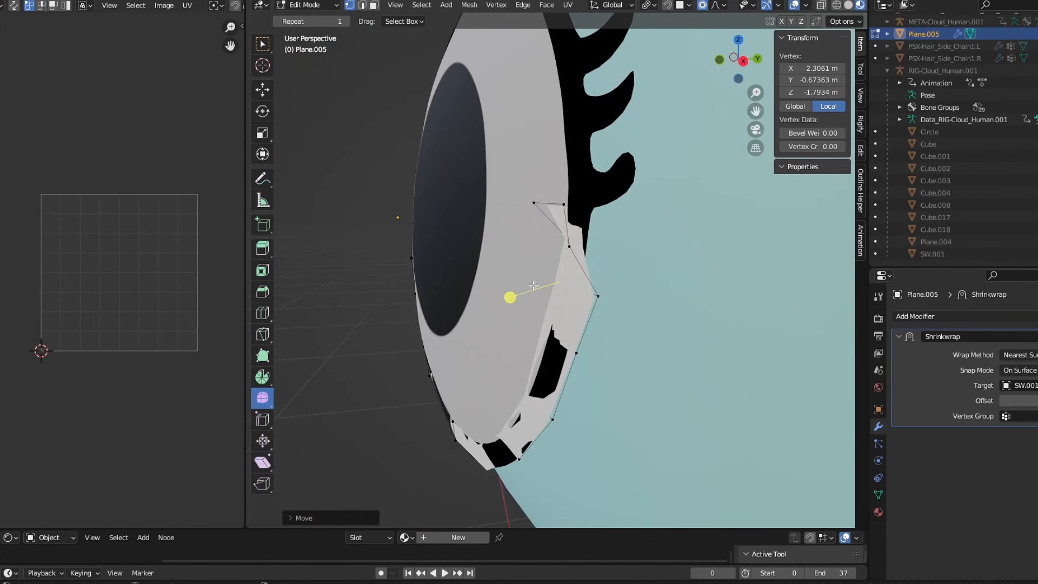
pyautogui.keyDown('shift'); pyautogui.click(582, 219); pyautogui.keyUp('shift')
# - With the open eye hidden, delete the strip's inner end segments and extrude a rotated replacement segment
pyautogui.moveTo(582, 219); pyautogui.dragTo(634, 217, button='middle')
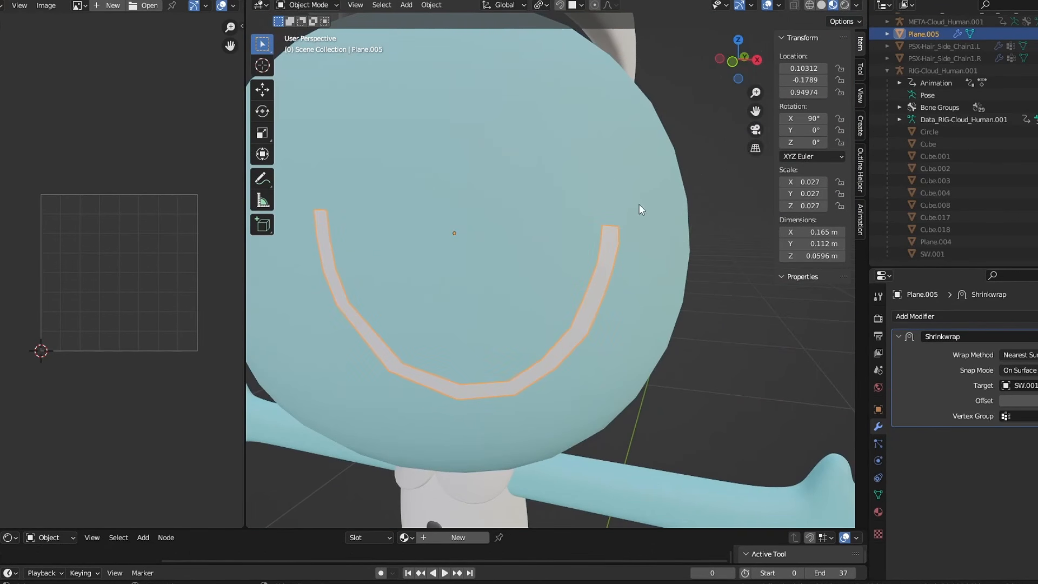
pyautogui.scroll(3, 614, 254)
pyautogui.press('Tab')
pyautogui.scroll(-2, 614, 255)
pyautogui.press('x')
pyautogui.click(655, 235)
pyautogui.moveTo(515, 142); pyautogui.dragTo(451, 192)
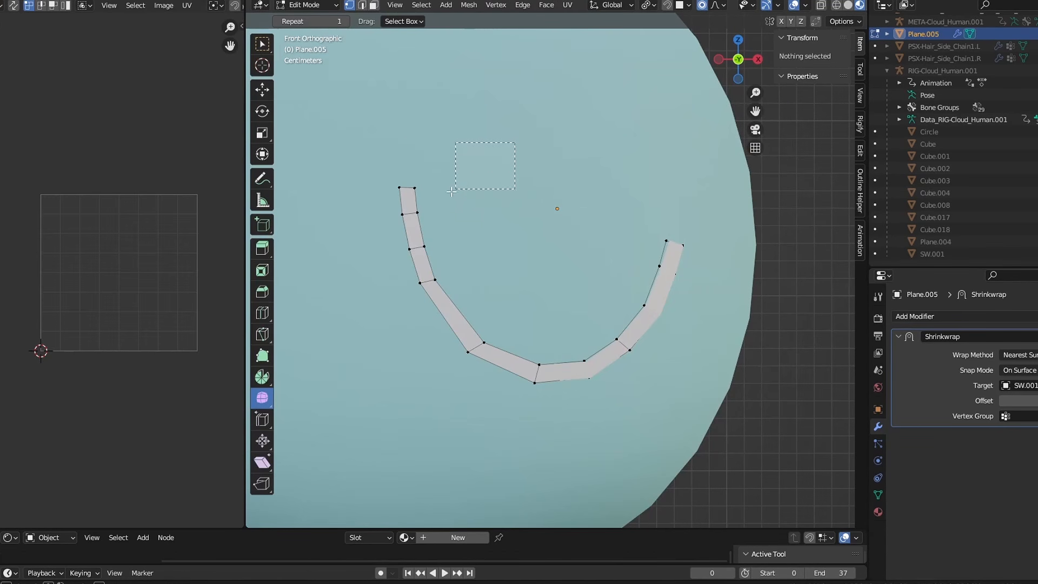
pyautogui.moveTo(389, 262); pyautogui.dragTo(389, 263)
pyautogui.press('e')
pyautogui.press('r')
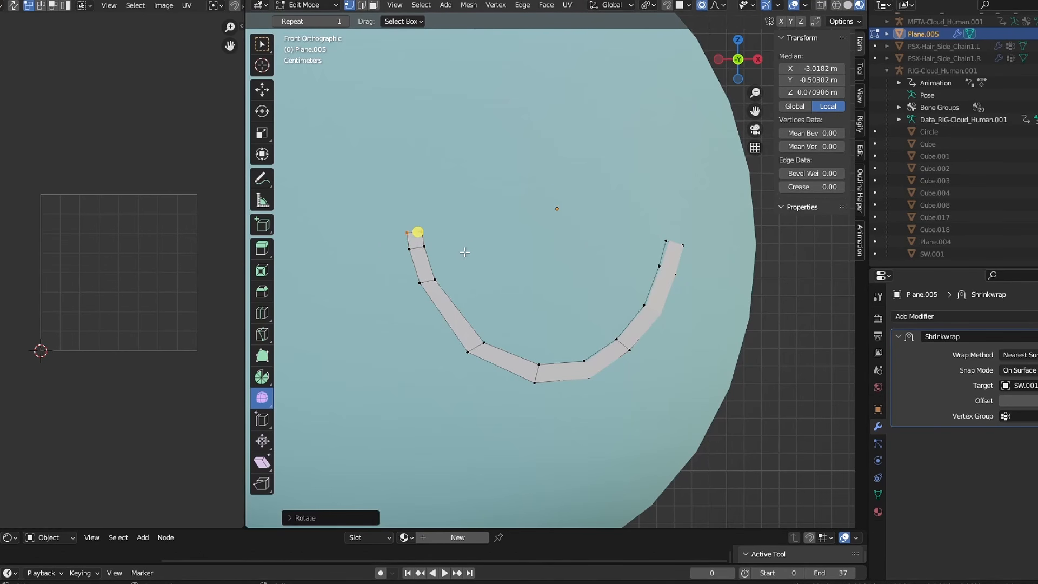
pyautogui.press('g')
pyautogui.click(463, 246)
# - Rotate and reposition the cross edges on the strip's inner side to smooth its curve
pyautogui.scroll(1, 465, 254)
pyautogui.keyDown('shift'); pyautogui.moveTo(473, 288); pyautogui.dragTo(475, 263, button='middle'); pyautogui.keyUp('shift')
pyautogui.moveTo(385, 238); pyautogui.dragTo(456, 309)
pyautogui.press('r')
pyautogui.moveTo(428, 213); pyautogui.dragTo(375, 238)
pyautogui.press('g')
pyautogui.click(371, 253)
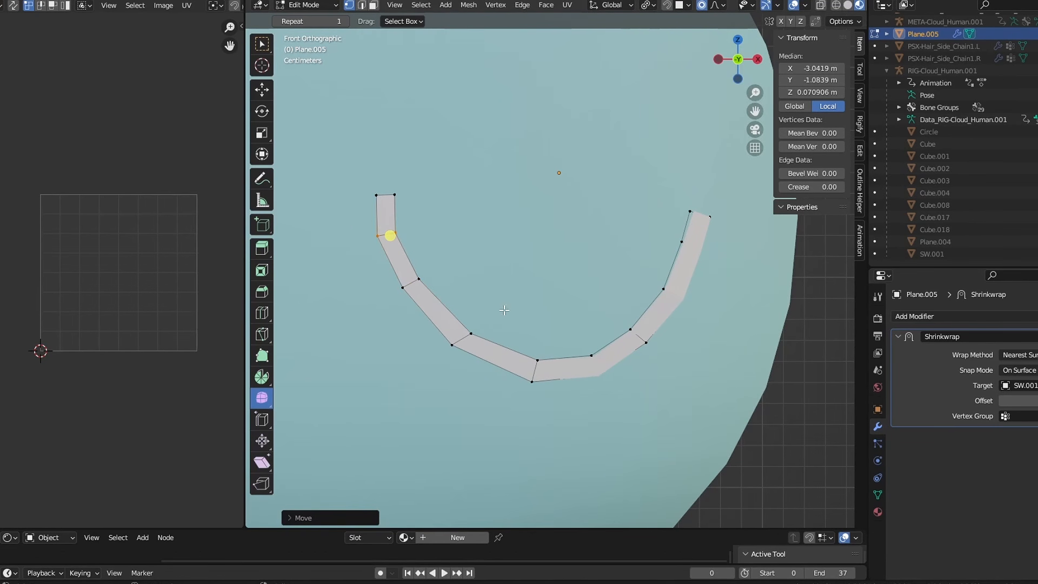
# - Rotate the cross edge at the lower inner bend and move the bottom and outer edges to round the strip
pyautogui.moveTo(492, 318); pyautogui.dragTo(449, 364)
pyautogui.press('r')
pyautogui.click(454, 368)
pyautogui.moveTo(557, 346); pyautogui.dragTo(518, 401)
pyautogui.press('g')
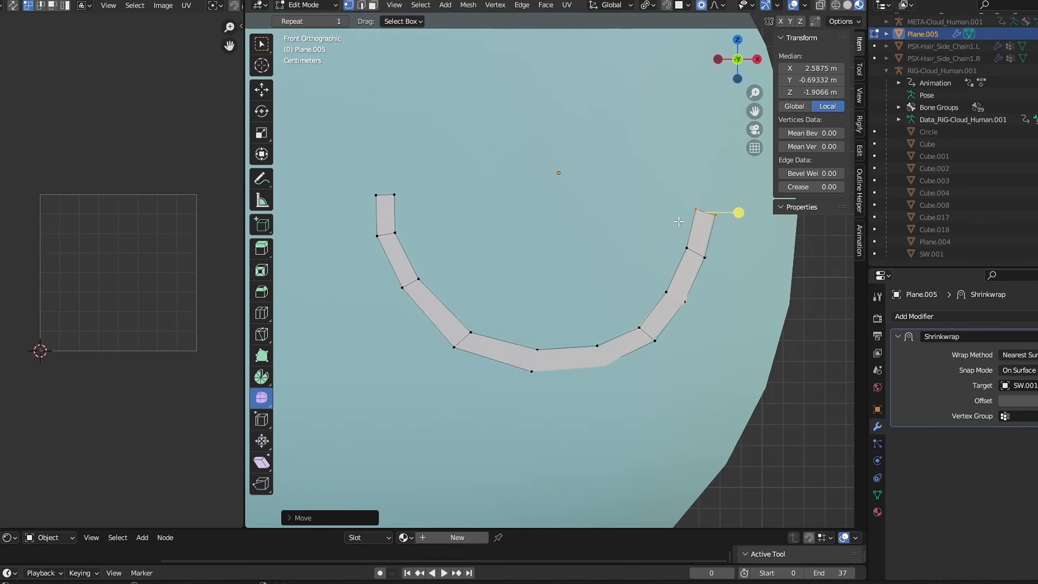
# - Add a loop cut across the strip's lower inner segment and move it outward to round the bend
pyautogui.keyDown('shift'); pyautogui.moveTo(551, 324); pyautogui.dragTo(585, 346, button='middle'); pyautogui.keyUp('shift')
pyautogui.hotkey('ctrl', 'r')
pyautogui.click(479, 344)
pyautogui.rightClick(480, 344)
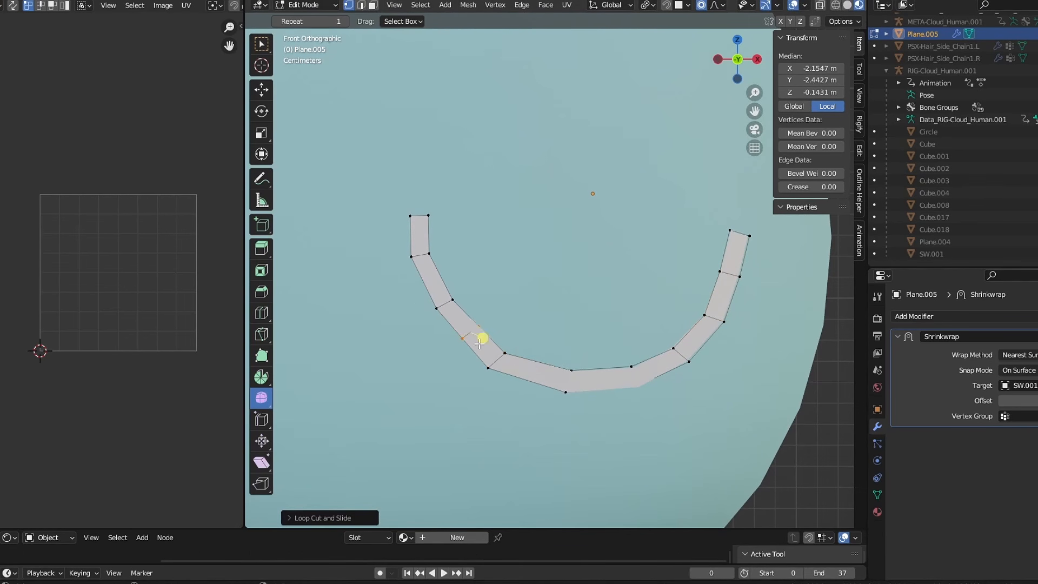
pyautogui.moveTo(427, 319); pyautogui.dragTo(426, 320)
pyautogui.press('g')
pyautogui.click(419, 319)
# - Add a level 2 Subdivision Surface modifier to the closed-eye curve strip
pyautogui.press('Tab')
pyautogui.press('Tab')
pyautogui.moveTo(504, 201); pyautogui.dragTo(399, 229)
pyautogui.keyDown('shift'); pyautogui.moveTo(750, 207); pyautogui.dragTo(697, 230, button='middle'); pyautogui.keyUp('shift')
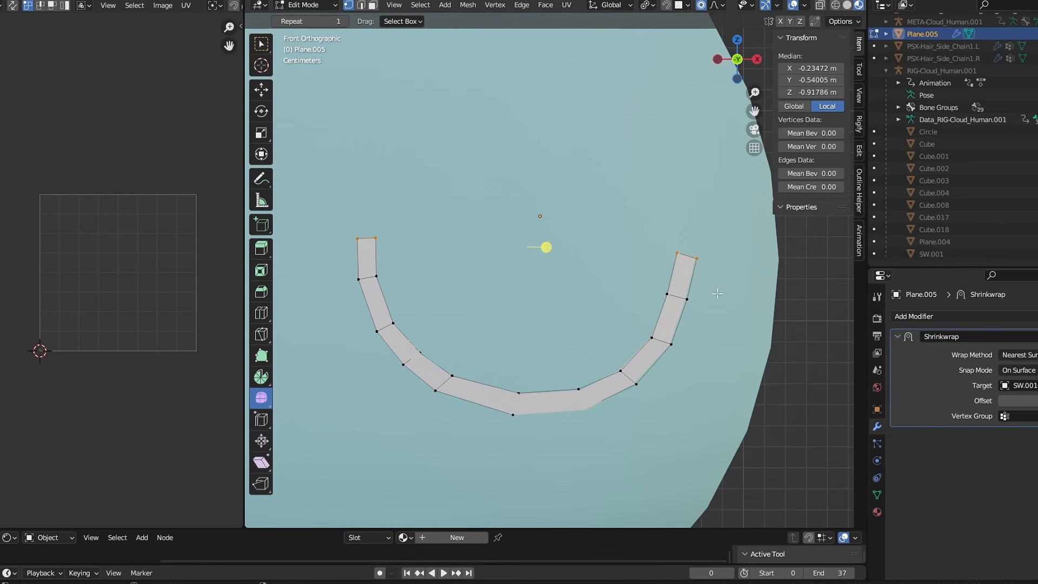
pyautogui.click(629, 274)
pyautogui.press('Tab')
pyautogui.hotkey('ctrl', '2')
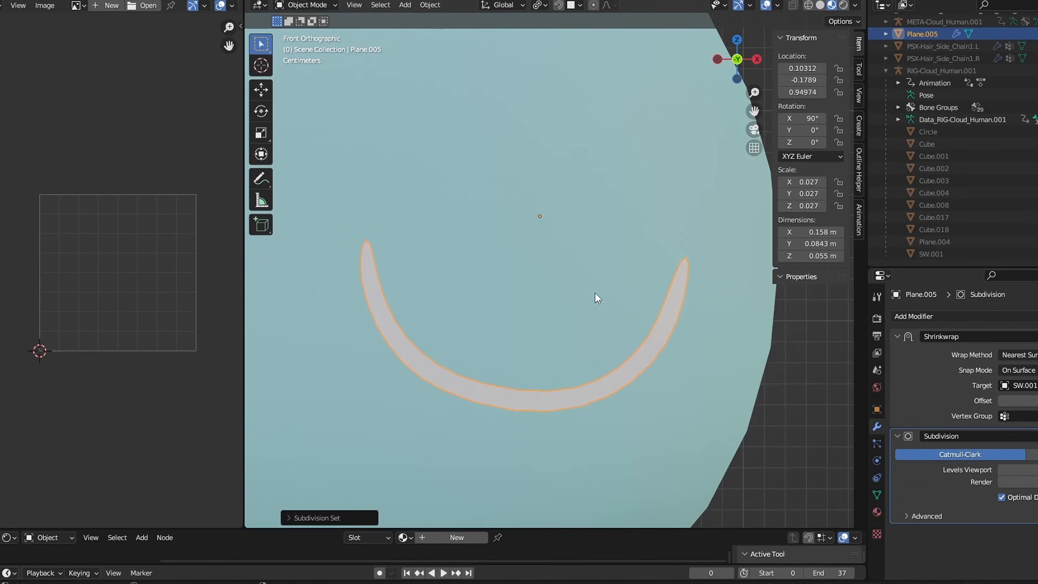
pyautogui.press('Tab')
pyautogui.press('Tab')
# - Move the closed-eye strip Plane.005 into the Eyes collection
pyautogui.scroll(-2, 576, 350)
pyautogui.scroll(-2, 576, 349)
pyautogui.keyDown('shift'); pyautogui.moveTo(576, 349); pyautogui.dragTo(617, 368, button='middle'); pyautogui.keyUp('shift')
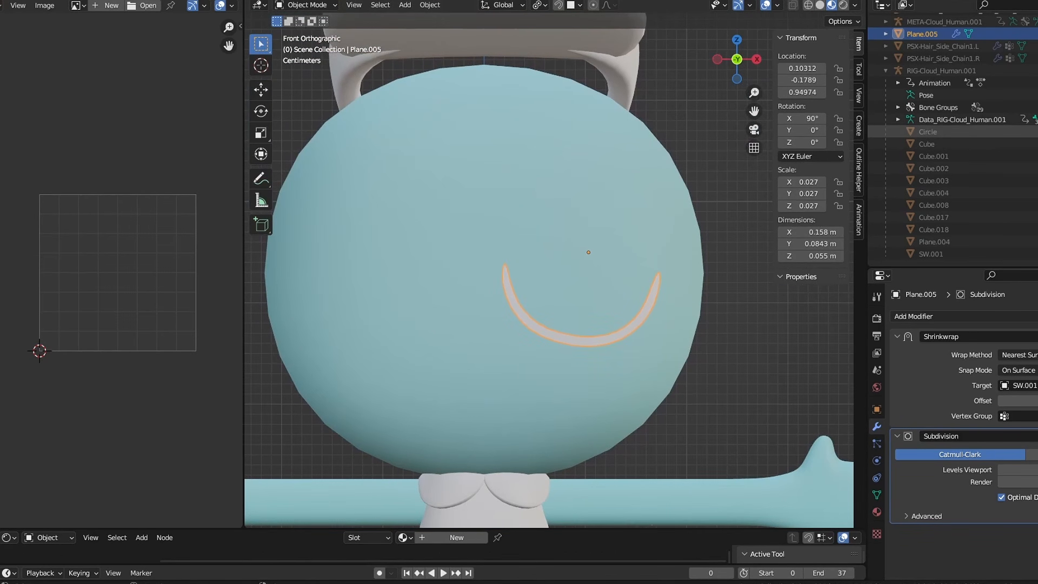
pyautogui.scroll(3, 951, 140)
pyautogui.scroll(1, 983, 225)
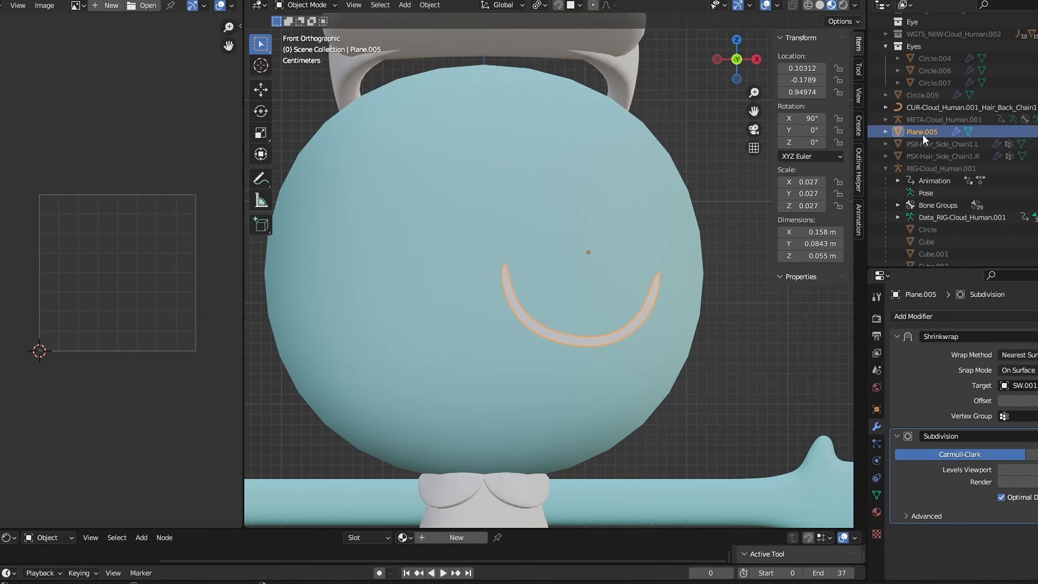
pyautogui.moveTo(917, 58); pyautogui.dragTo(920, 59)
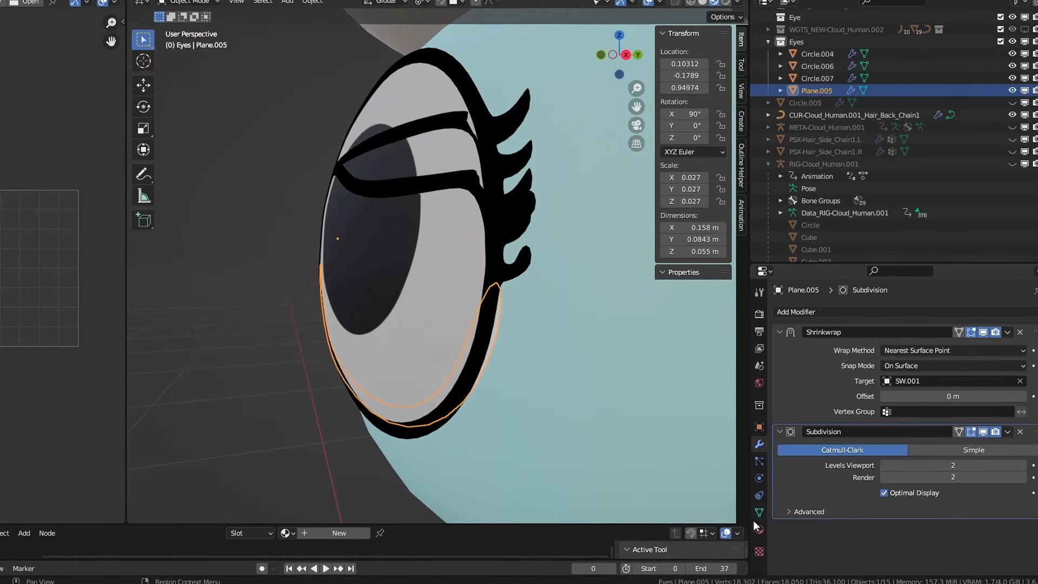
# - Assign the existing Black material to the closed-eye strip and apply its Shrinkwrap modifier
pyautogui.click(876, 512)
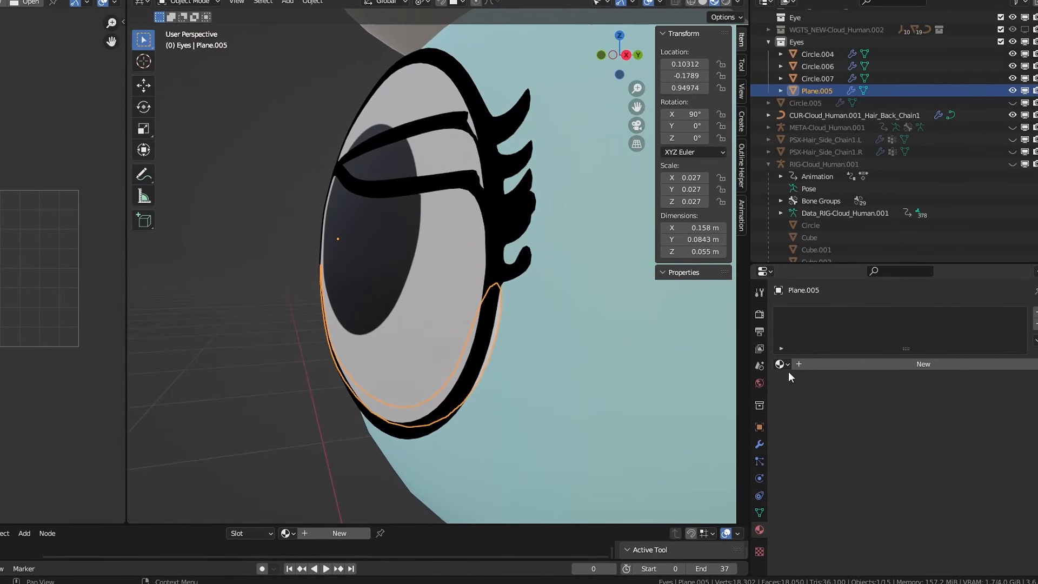
pyautogui.click(780, 364)
pyautogui.click(797, 384)
pyautogui.moveTo(590, 387); pyautogui.dragTo(638, 376, button='middle')
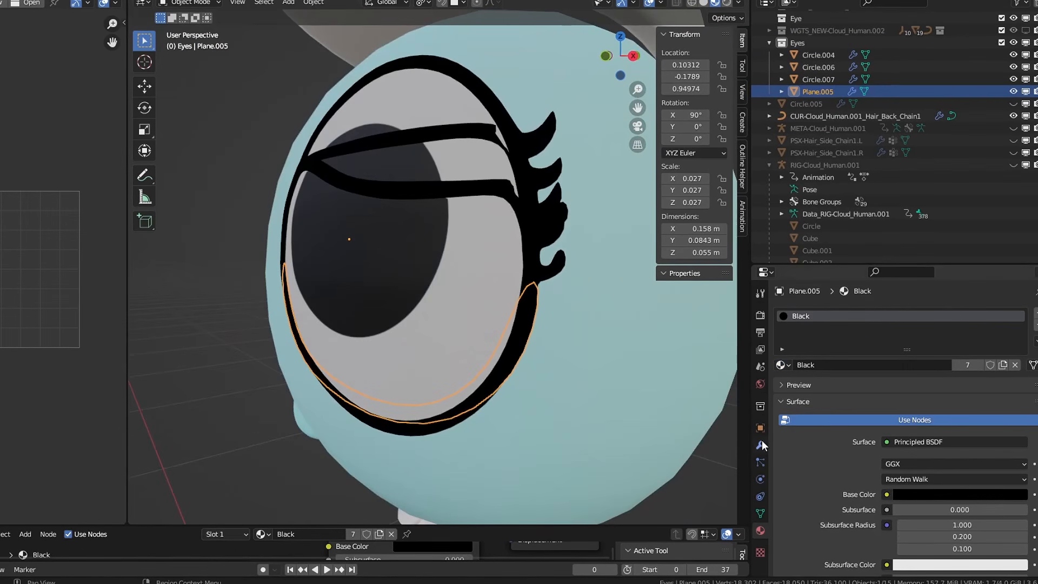
pyautogui.click(760, 445)
pyautogui.click(1008, 333)
pyautogui.click(984, 342)
# - Select all the overlapping eye parts and try to move them together freely
pyautogui.moveTo(703, 390); pyautogui.dragTo(532, 358, button='middle')
pyautogui.moveTo(471, 229); pyautogui.dragTo(436, 317)
pyautogui.moveTo(435, 322); pyautogui.dragTo(381, 324, button='middle')
pyautogui.moveTo(449, 149); pyautogui.dragTo(390, 202, button='middle')
pyautogui.scroll(-2, 390, 202)
pyautogui.press('g')
pyautogui.click(433, 300)
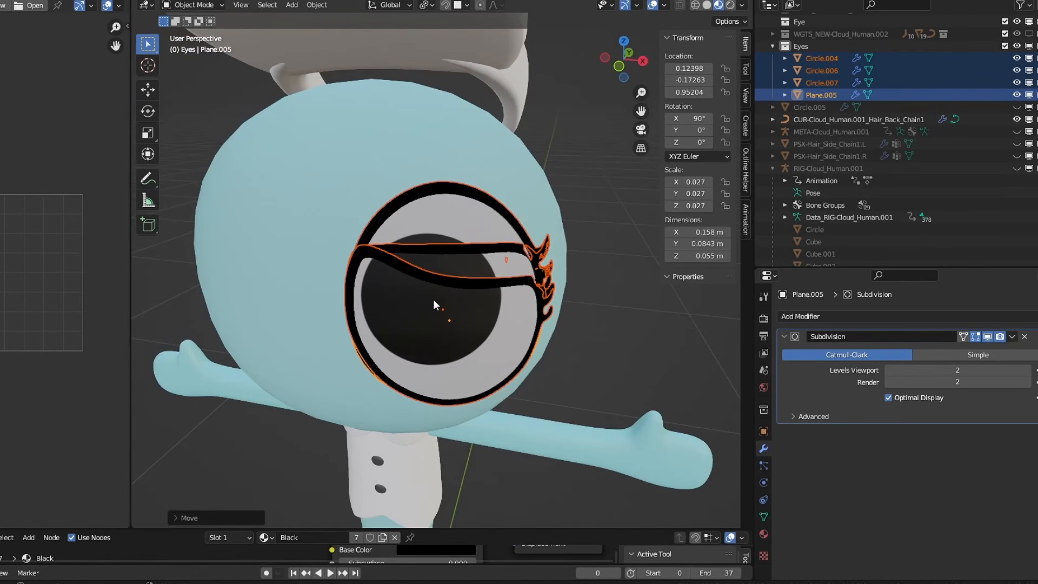
pyautogui.hotkey('ctrl', 'z')
# - Join the eye parts into the single object Circle.004 and move it back along Y inside the head
pyautogui.press('g')
pyautogui.moveTo(433, 299); pyautogui.dragTo(489, 325, button='middle')
pyautogui.click(468, 276)
pyautogui.scroll(2, 470, 320)
pyautogui.keyDown('shift'); pyautogui.click(436, 189); pyautogui.keyUp('shift')
pyautogui.moveTo(436, 190); pyautogui.dragTo(545, 335, button='middle')
pyautogui.click(507, 271)
pyautogui.press('g')
pyautogui.press('y')
pyautogui.scroll(4, 511, 329)
pyautogui.moveTo(459, 329)
pyautogui.mouseDown(button='middle')
pyautogui.moveTo(510, 328)
pyautogui.moveTo(461, 347)
pyautogui.mouseUp(button='middle')
pyautogui.press('g')
pyautogui.press('y')
pyautogui.click(456, 333)
# - Mirror the joined eye across X with Cube as the mirror object and apply the Mirror modifier
pyautogui.click(802, 317)
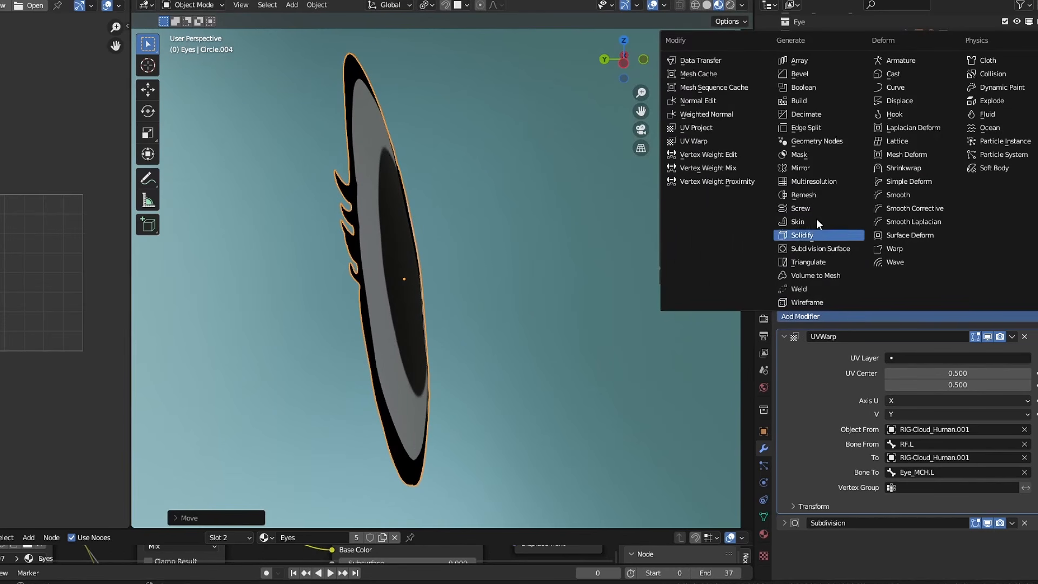
pyautogui.click(794, 167)
pyautogui.scroll(-4, 962, 535)
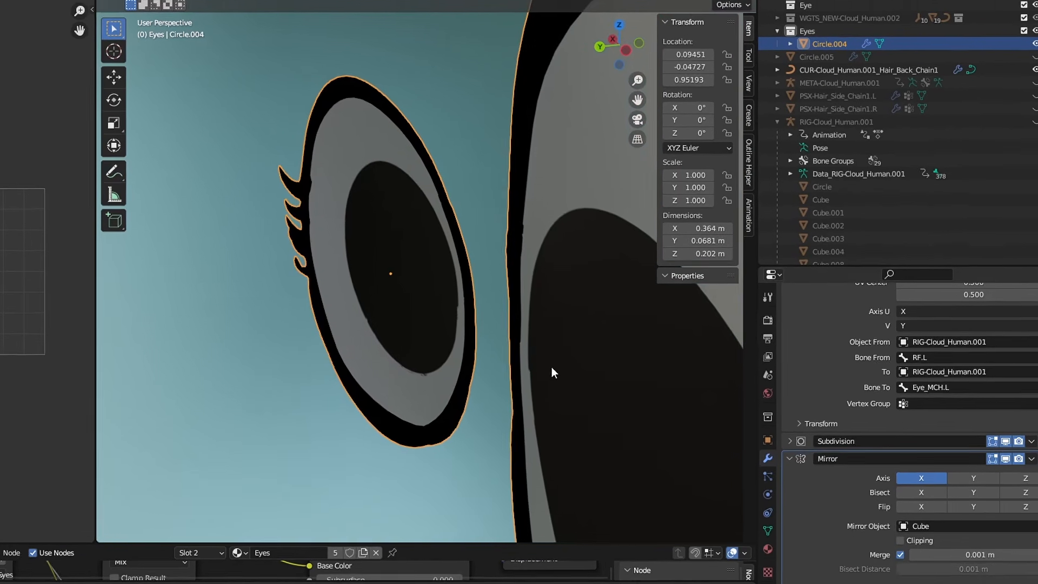
pyautogui.moveTo(549, 362); pyautogui.dragTo(649, 359, button='middle')
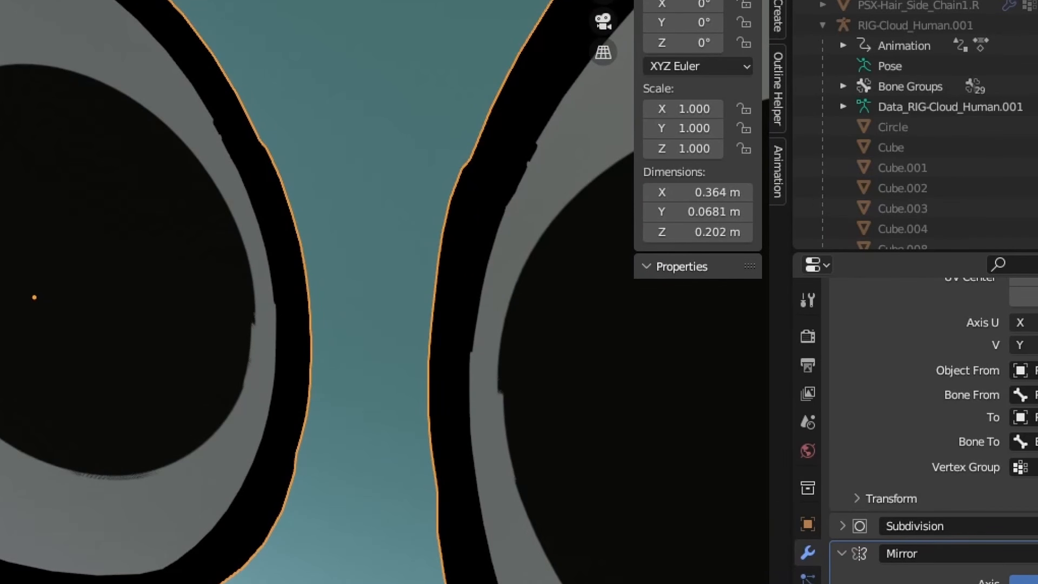
pyautogui.scroll(-5, 934, 432)
pyautogui.scroll(4, 934, 433)
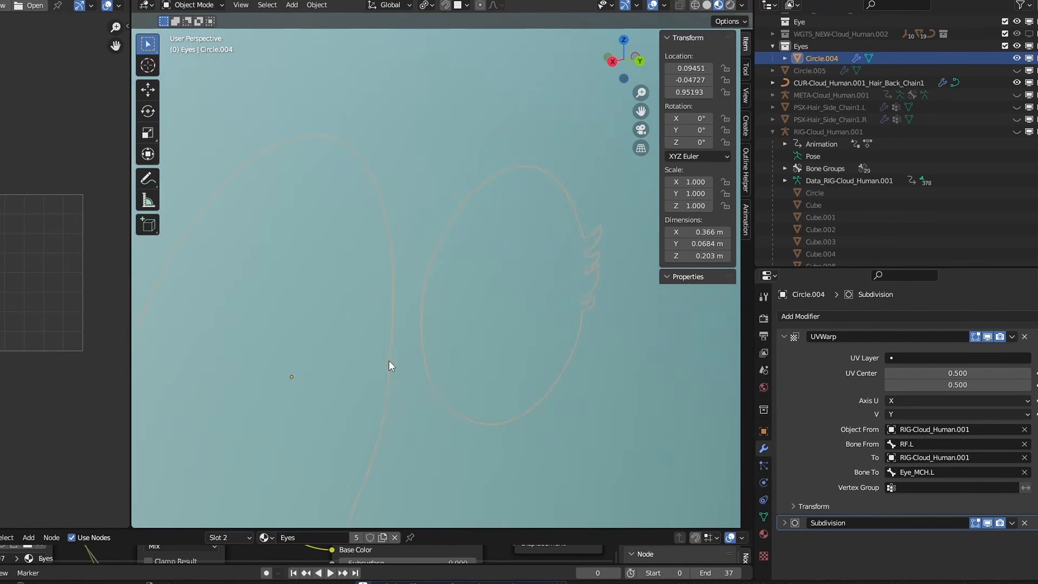
pyautogui.moveTo(389, 360); pyautogui.dragTo(459, 368, button='middle')
# - Add a Basis shape key and Key 1 to Key 4 to the mirrored eyes
pyautogui.click(764, 517)
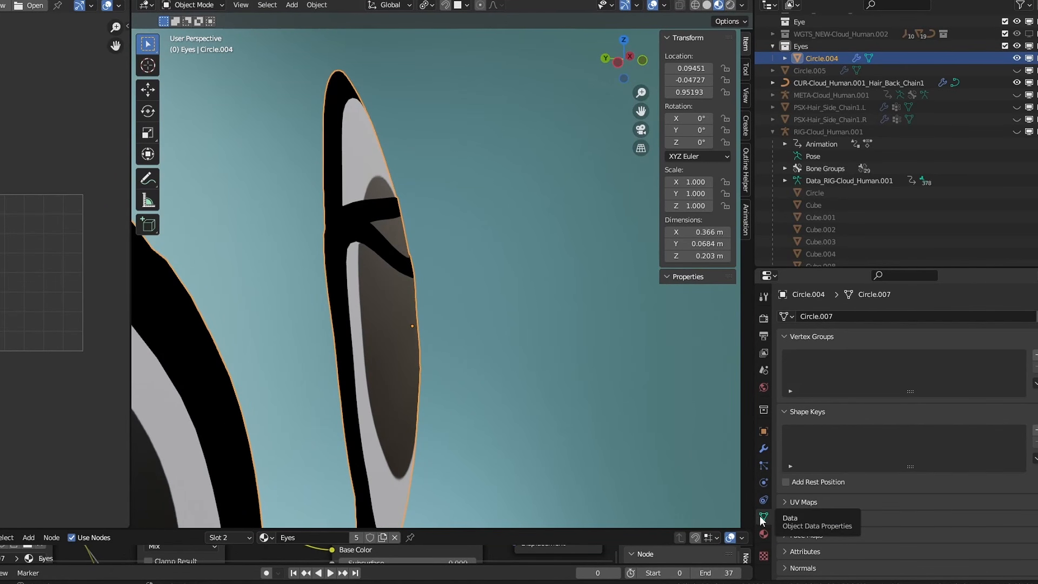
pyautogui.moveTo(754, 494); pyautogui.dragTo(693, 493)
pyautogui.scroll(-3, 766, 510)
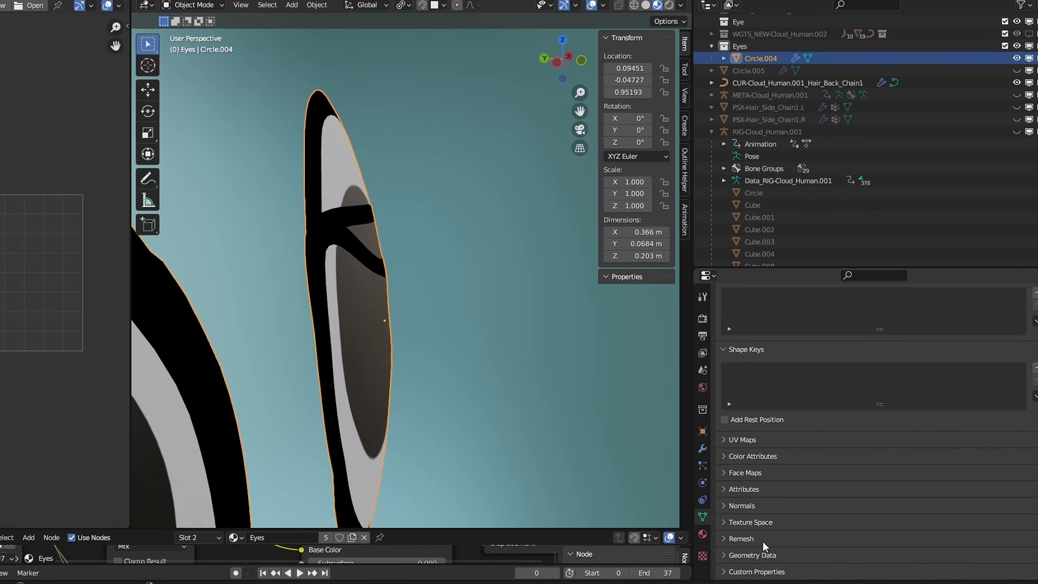
pyautogui.scroll(3, 755, 443)
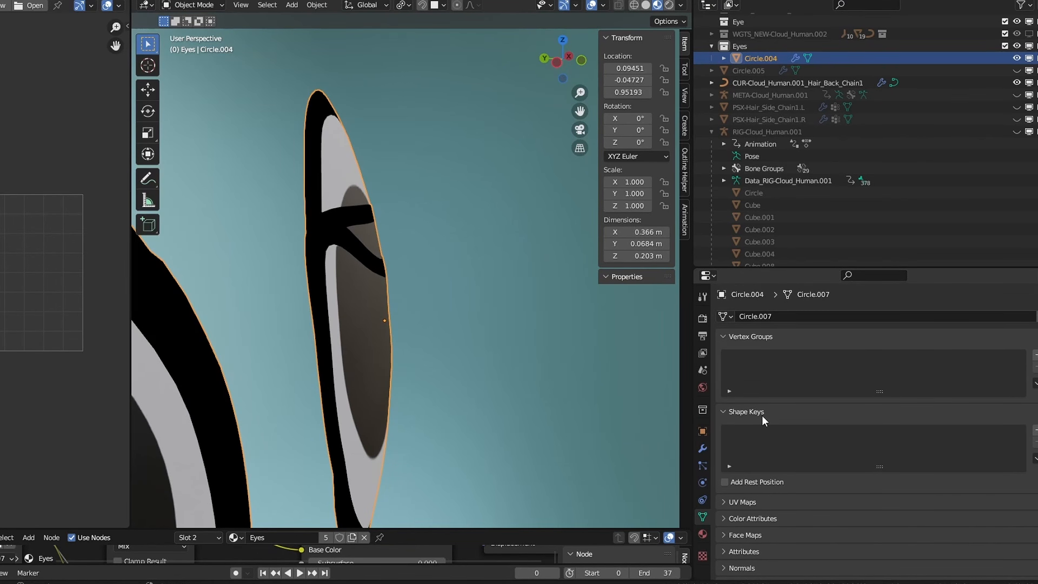
pyautogui.click(1035, 431)
pyautogui.click(1035, 431)
pyautogui.click(1035, 431)
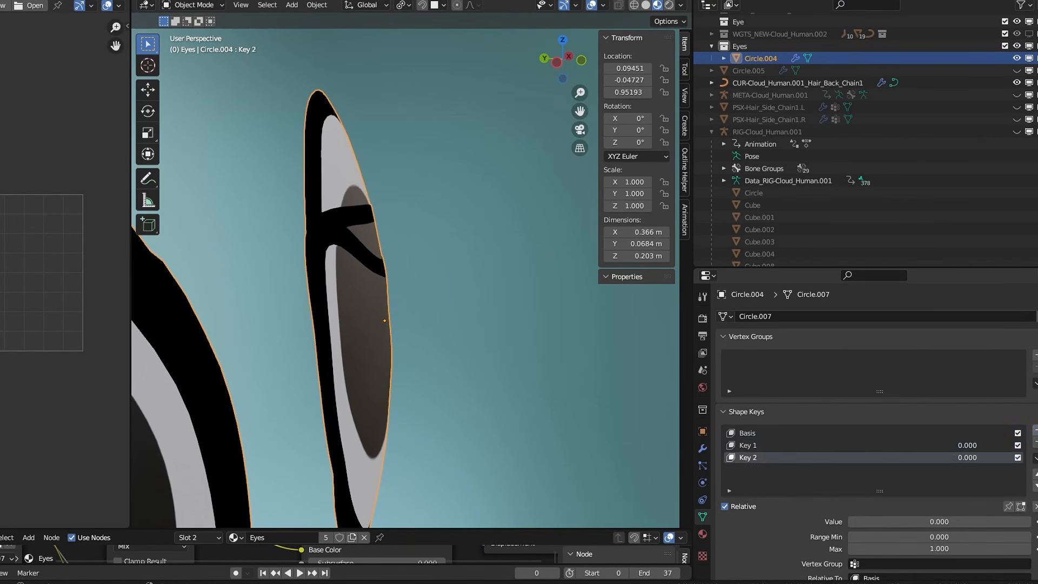
# - In shape key Key 1, select the linked fully open eye mesh and move it forward along Y to the head's front
pyautogui.click(777, 445)
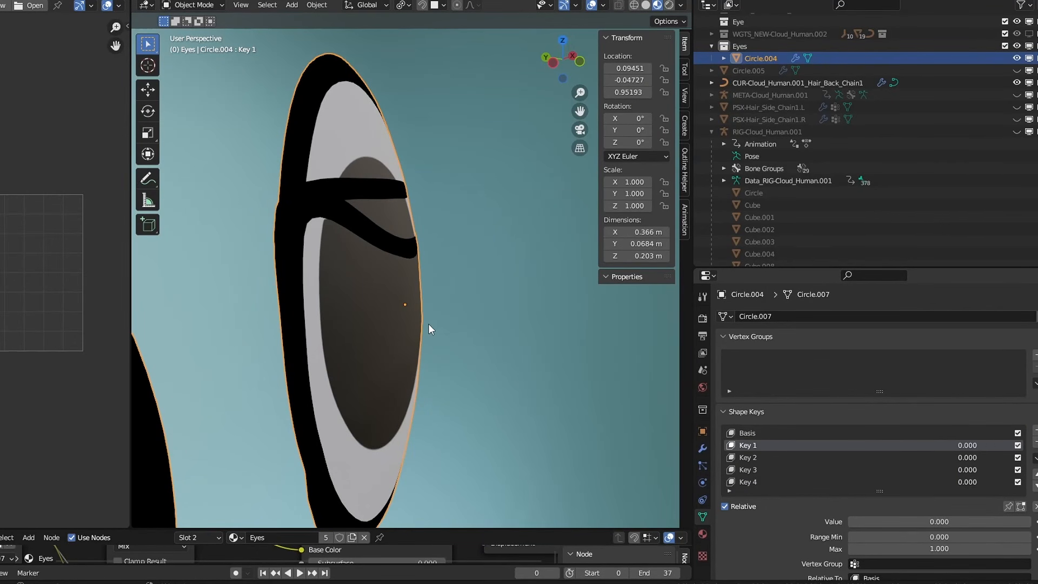
pyautogui.press('Tab')
pyautogui.click(335, 98)
pyautogui.hotkey('ctrl', 'l')
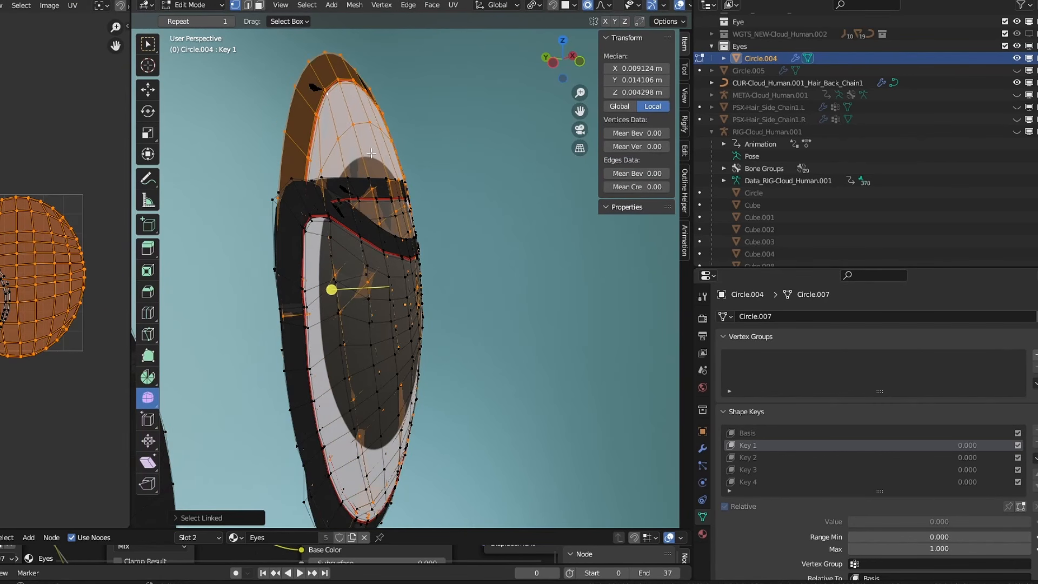
pyautogui.press('g')
pyautogui.click(534, 229)
pyautogui.moveTo(533, 233); pyautogui.dragTo(505, 238, button='middle')
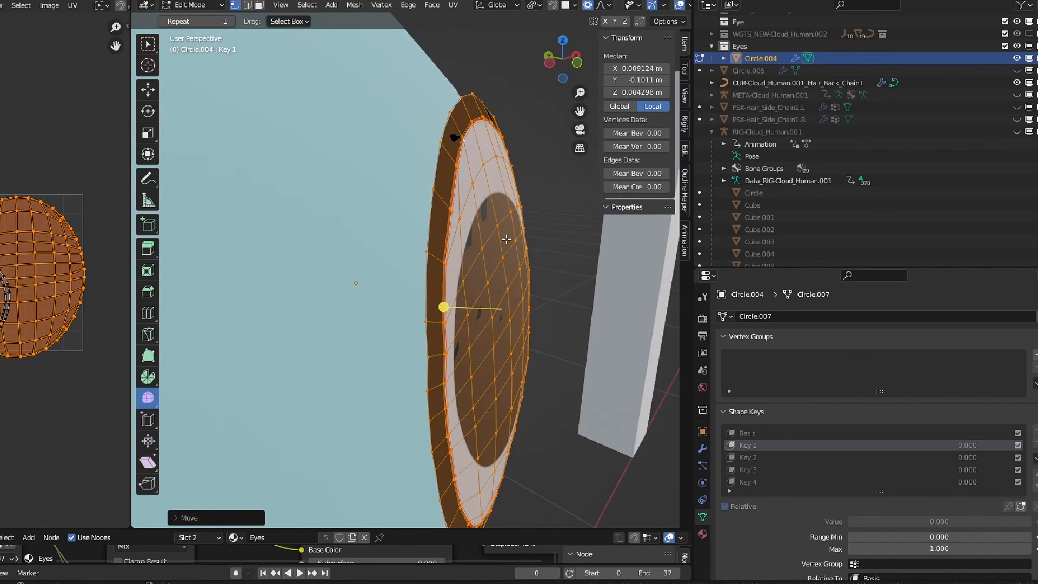
pyautogui.hotkey('ctrl', 'z')
pyautogui.press('y')
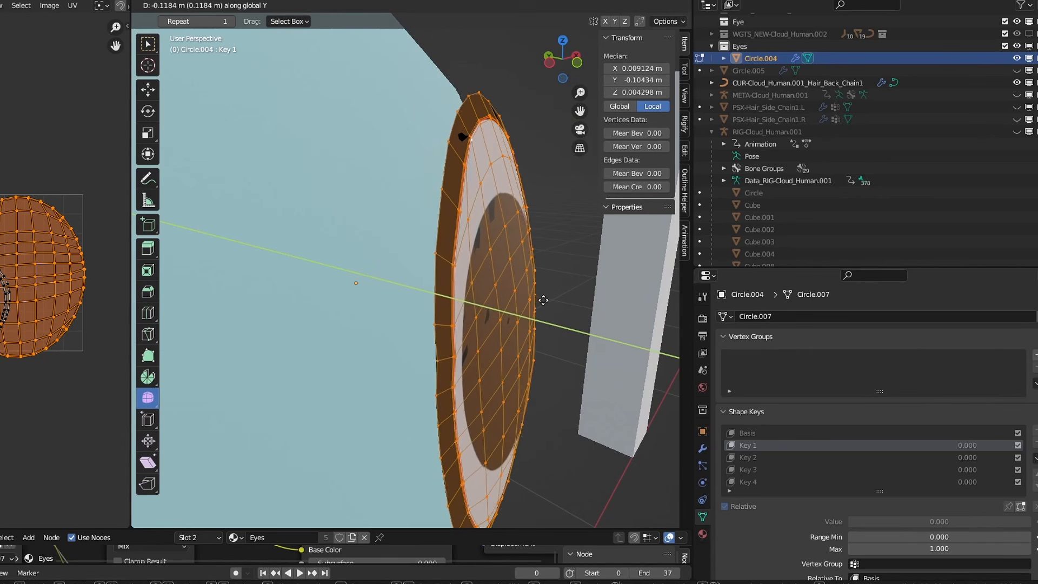
pyautogui.click(549, 140)
# - Fine-tune the Key 1 open eye's depth along Y so it sits just on the head's surface
pyautogui.press('g')
pyautogui.press('y')
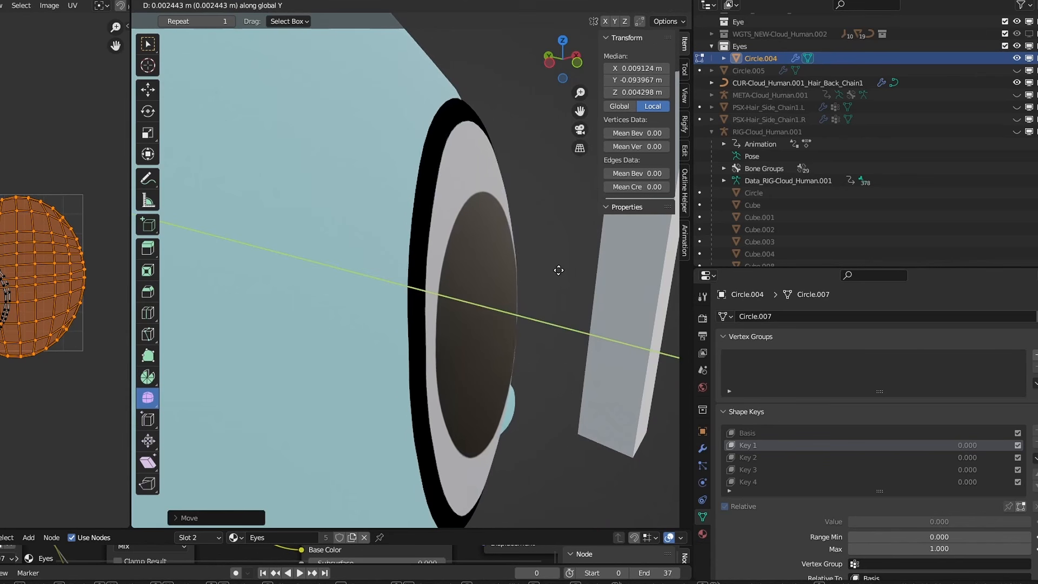
pyautogui.click(571, 334)
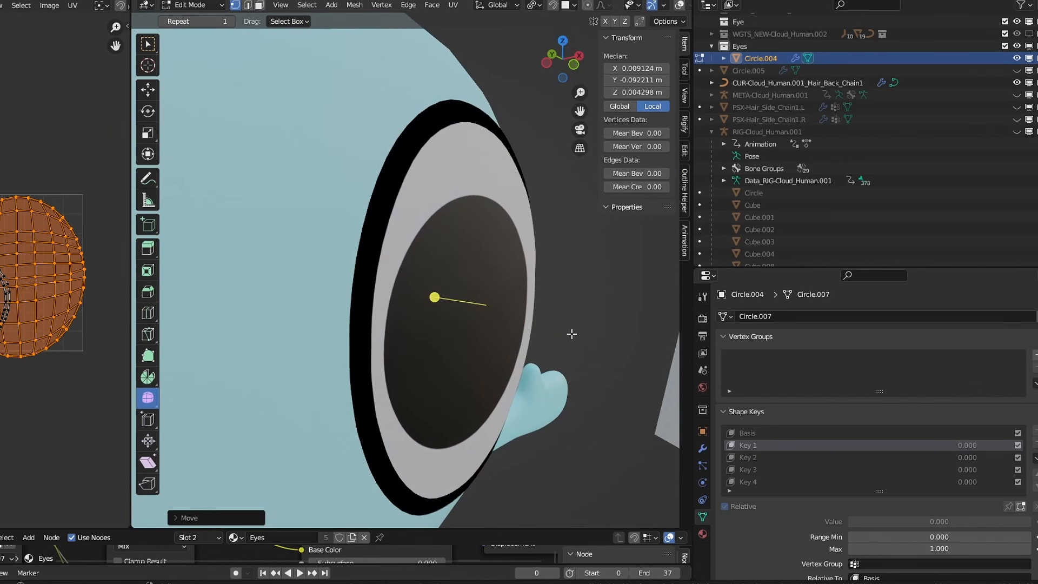
pyautogui.press('g')
pyautogui.press('y')
pyautogui.click(572, 333)
pyautogui.moveTo(572, 334); pyautogui.dragTo(498, 315, button='middle')
pyautogui.scroll(-3, 469, 299)
pyautogui.scroll(3, 498, 315)
pyautogui.press('Tab')
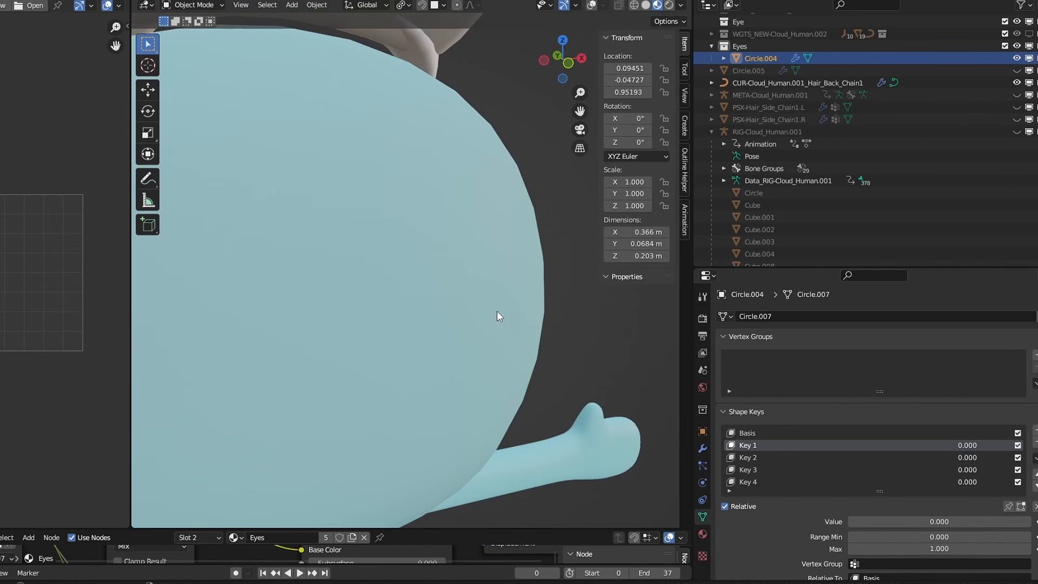
# - In shape key Key 2, select the slightly lowered-lid eye mesh and move it forward along Y toward the head's front
pyautogui.click(771, 459)
pyautogui.press('Tab')
pyautogui.scroll(3, 461, 262)
pyautogui.scroll(-4, 461, 263)
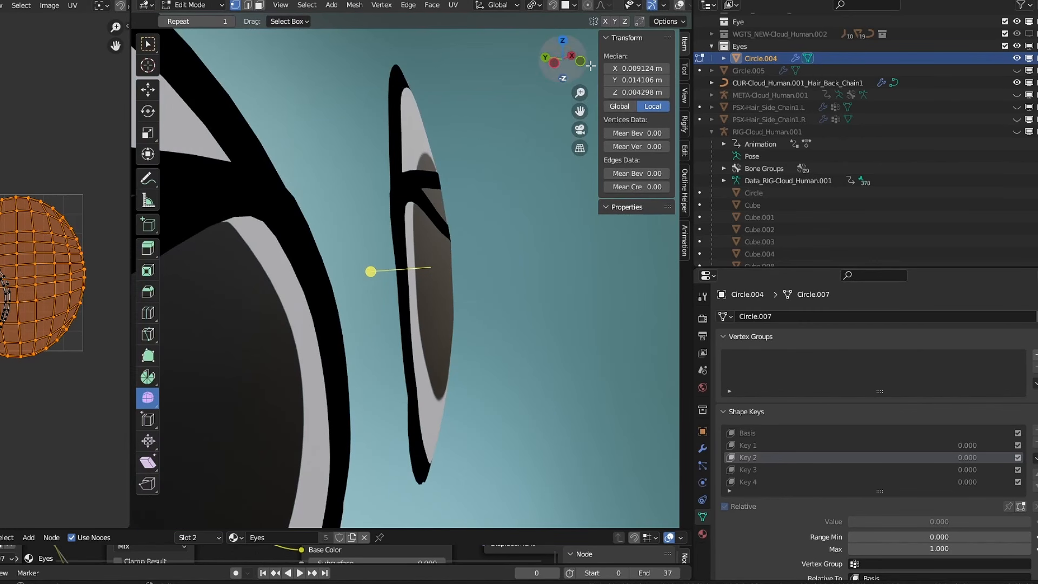
pyautogui.hotkey('ctrl', 'l')
pyautogui.press('g')
pyautogui.click(442, 187)
pyautogui.scroll(-4, 449, 227)
pyautogui.press('g')
pyautogui.press('y')
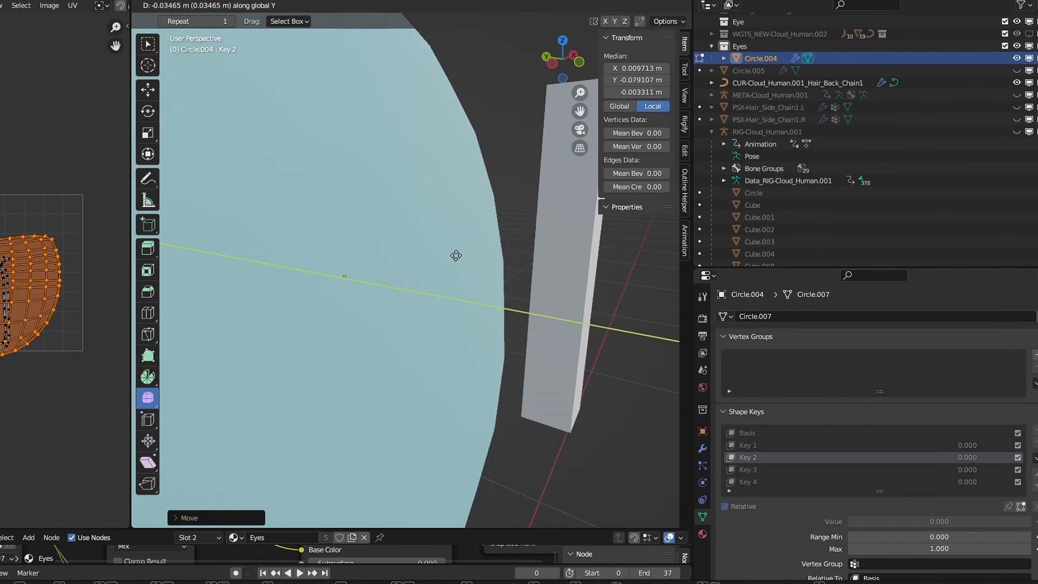
pyautogui.click(459, 257)
# - Fine-tune the Key 2 eye's depth along Y against the head's surface
pyautogui.moveTo(460, 256); pyautogui.dragTo(528, 277, button='middle')
pyautogui.press('g')
pyautogui.press('y')
pyautogui.click(543, 286)
pyautogui.press('Tab')
# - In shape key Key 3, select the more closed eye mesh and move it forward along Y to the head's front
pyautogui.click(755, 469)
pyautogui.press('Tab')
pyautogui.moveTo(410, 265); pyautogui.dragTo(487, 270, button='middle')
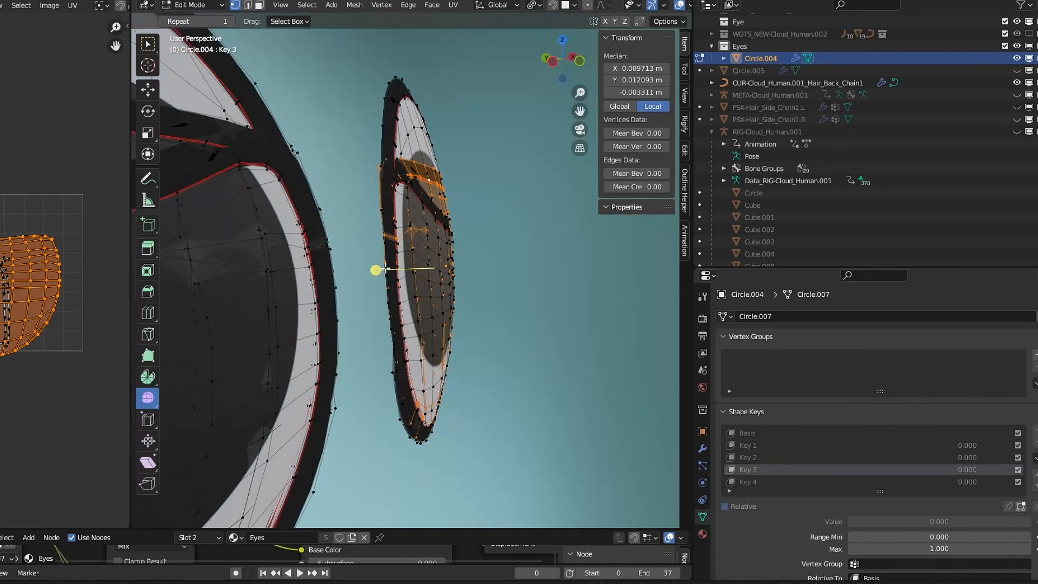
pyautogui.scroll(1, 443, 179)
pyautogui.click(410, 201)
pyautogui.hotkey('ctrl', 'l')
pyautogui.hotkey('ctrl', 'z')
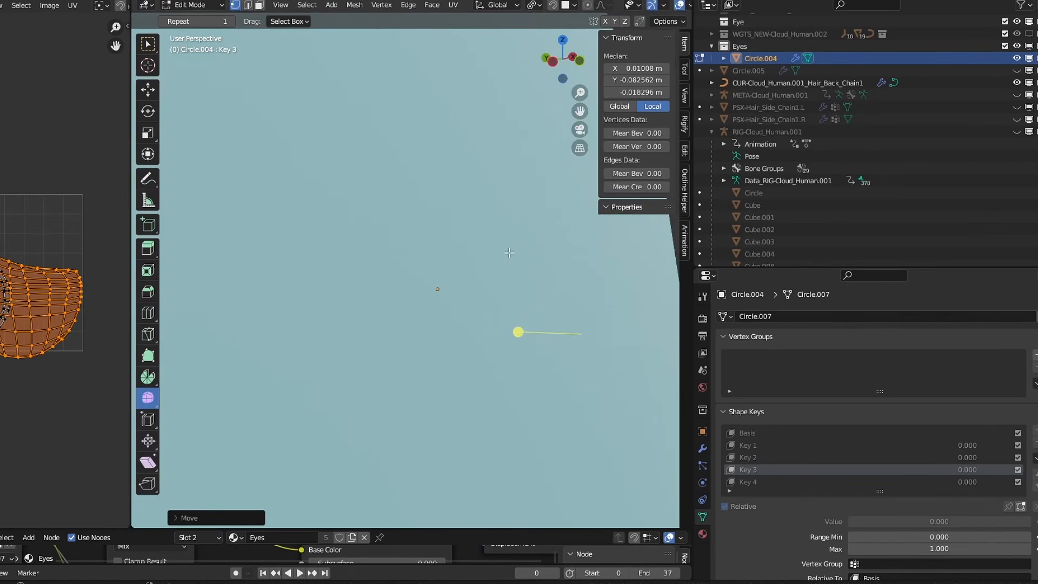
pyautogui.press('g')
pyautogui.press('y')
pyautogui.click(508, 322)
# - Fine-tune the Key 3 eye's depth along Y against the head's surface
pyautogui.moveTo(546, 325); pyautogui.dragTo(508, 328, button='middle')
pyautogui.press('g')
pyautogui.press('y')
pyautogui.click(511, 325)
pyautogui.press('Tab')
# - In shape key Key 4, select the linked closed-eye strip and move it forward along Y
pyautogui.moveTo(397, 319); pyautogui.dragTo(441, 285, button='middle')
pyautogui.scroll(3, 440, 285)
pyautogui.click(748, 481)
pyautogui.press('Tab')
pyautogui.click(326, 475)
pyautogui.hotkey('ctrl', 'l')
pyautogui.press('g')
pyautogui.press('y')
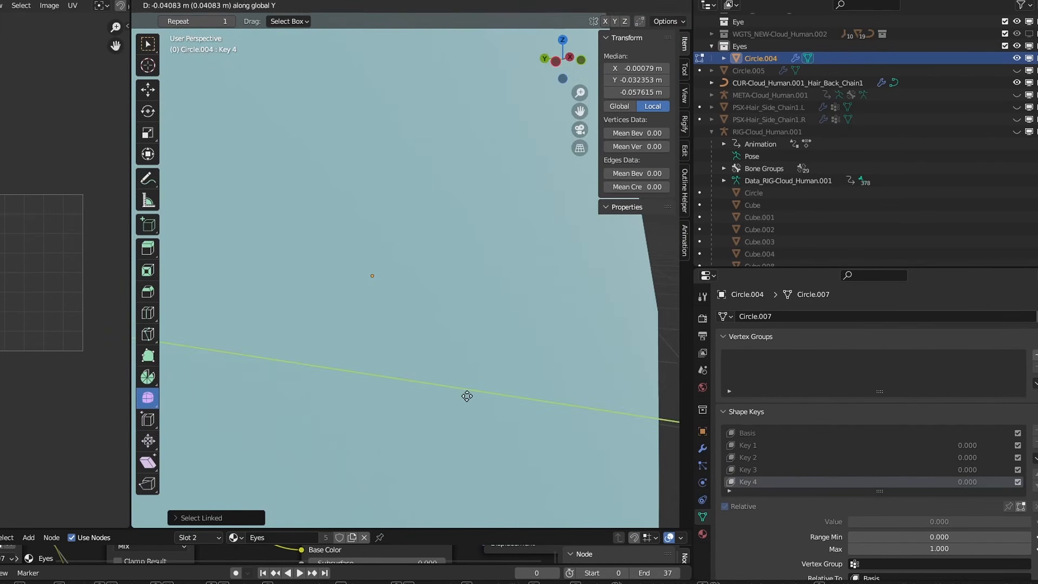
pyautogui.click(475, 394)
# - Bring the Key 4 closed-eye strip further forward along Y until it rests on the head's surface
pyautogui.moveTo(476, 394); pyautogui.dragTo(435, 378, button='middle')
pyautogui.press('g')
pyautogui.press('y')
pyautogui.click(574, 379)
pyautogui.moveTo(589, 379); pyautogui.dragTo(522, 364, button='middle')
pyautogui.press('g')
pyautogui.press('y')
pyautogui.click(561, 381)
pyautogui.press('g')
pyautogui.press('y')
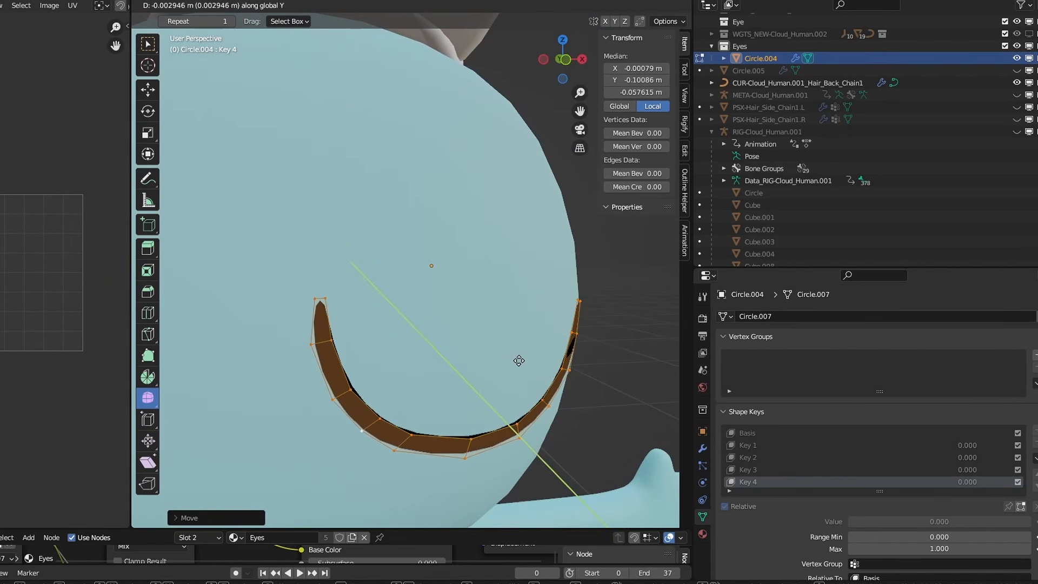
pyautogui.click(519, 359)
pyautogui.scroll(-3, 487, 346)
pyautogui.scroll(-1, 495, 352)
# - Return to the Basis shape key, hide the head mesh and select the eyes object
pyautogui.click(792, 434)
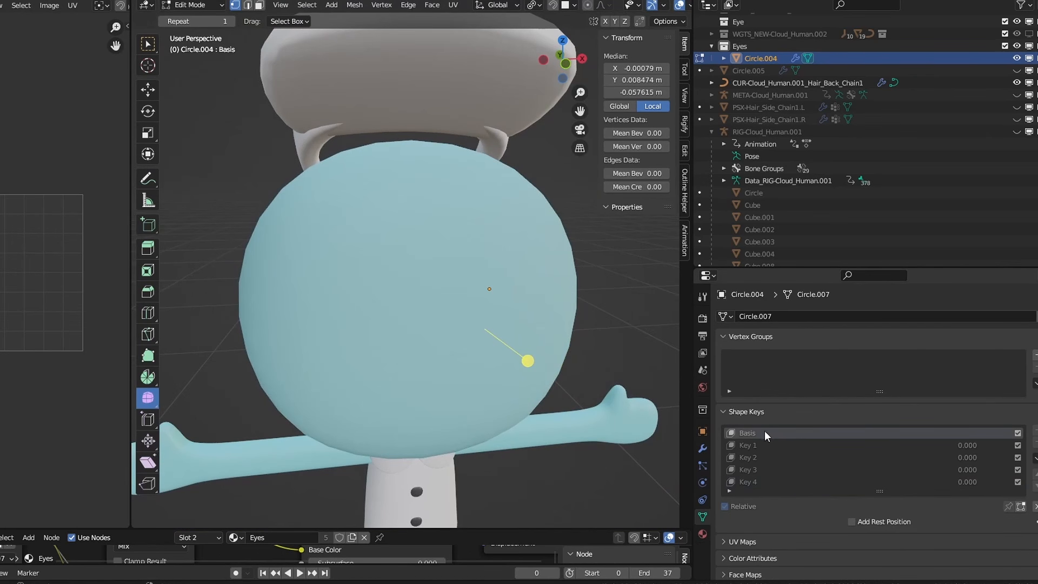
pyautogui.press('Tab')
pyautogui.click(432, 241)
pyautogui.press('h')
pyautogui.click(390, 270)
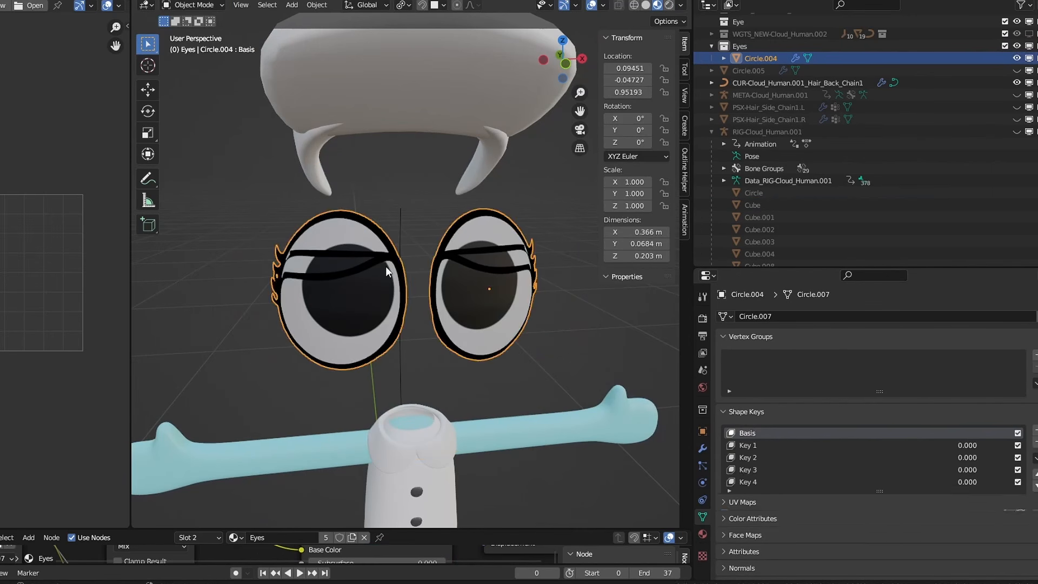
# - Select every linked part of the character's right eye, separate it into its own object and select that object
pyautogui.scroll(1, 384, 277)
pyautogui.press('Tab')
pyautogui.moveTo(381, 285); pyautogui.dragTo(405, 247, button='middle')
pyautogui.click(410, 244)
pyautogui.hotkey('ctrl', 'l')
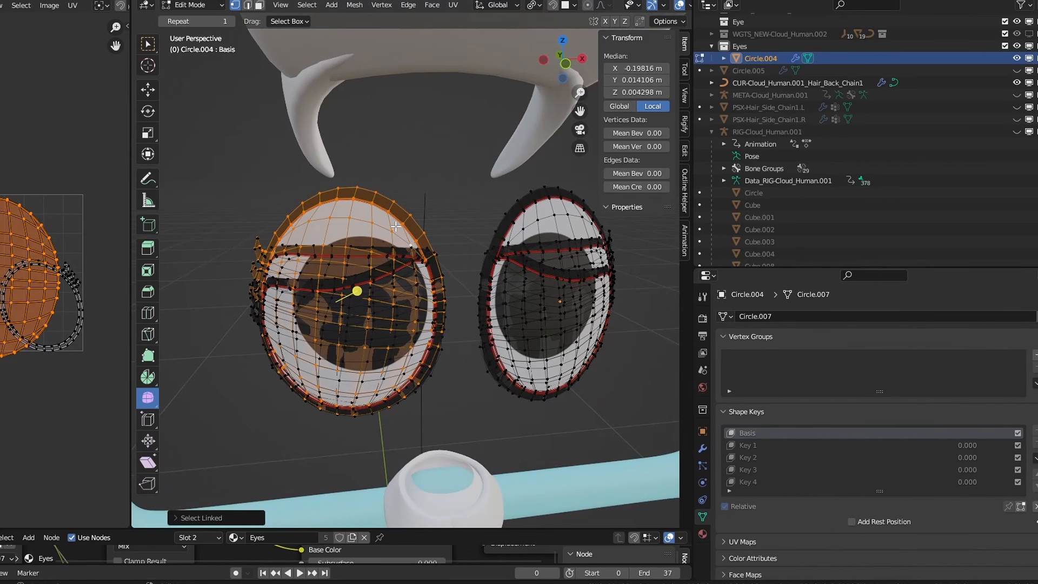
pyautogui.press('l')
pyautogui.press('l')
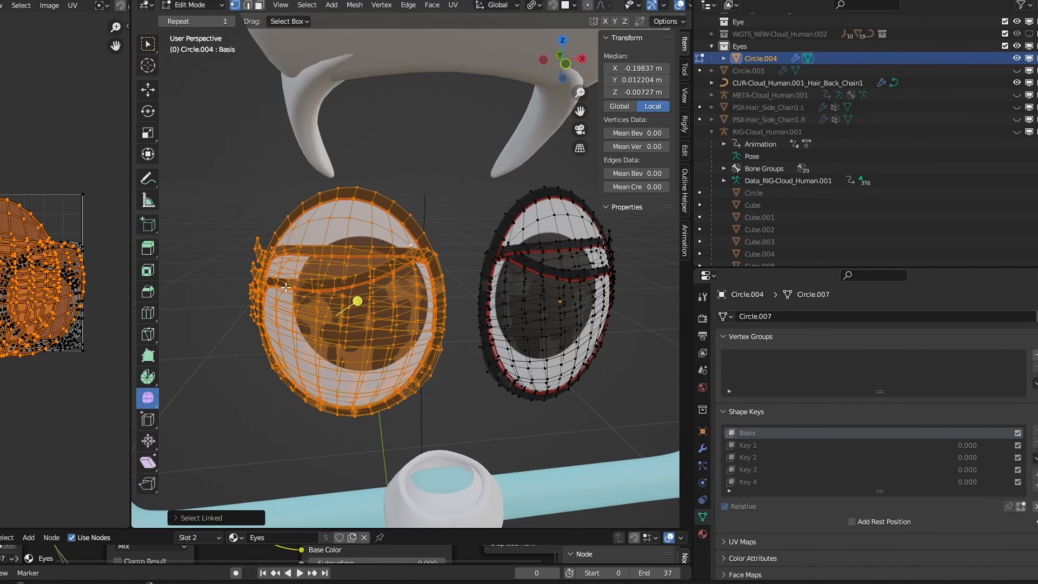
pyautogui.press('p')
pyautogui.click(312, 259)
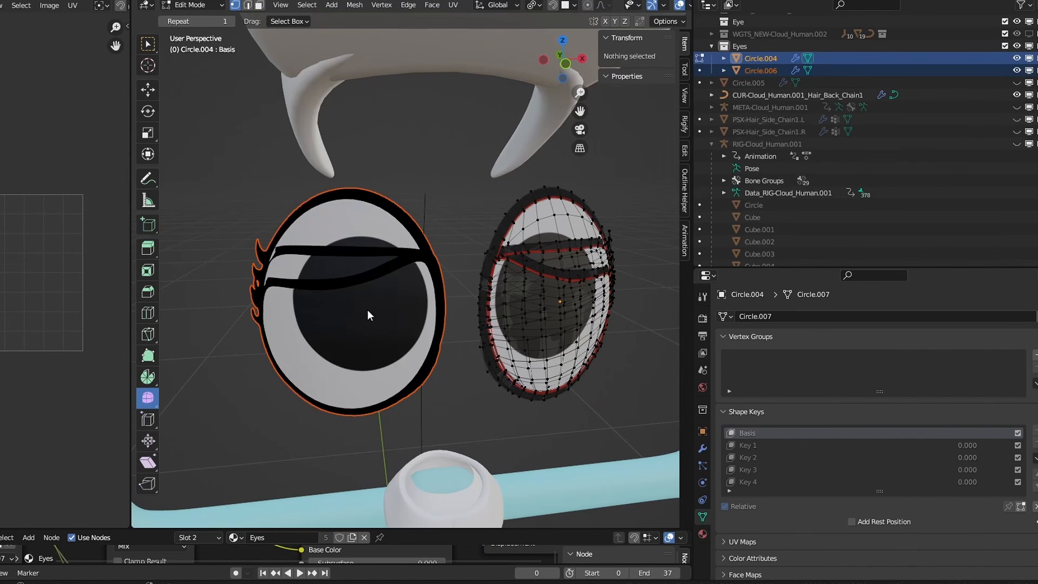
pyautogui.press('Tab')
pyautogui.click(370, 287)
# - Try to move the separated right eye, and undo the move
pyautogui.press('g')
pyautogui.moveTo(370, 286); pyautogui.dragTo(415, 318, button='middle')
pyautogui.click(365, 282)
pyautogui.hotkey('ctrl', 'z')
# - In Key 1 of the separated right-eye object, select all linked geometry of the full round eye variant
pyautogui.click(760, 445)
pyautogui.scroll(-3, 788, 465)
pyautogui.scroll(2, 765, 419)
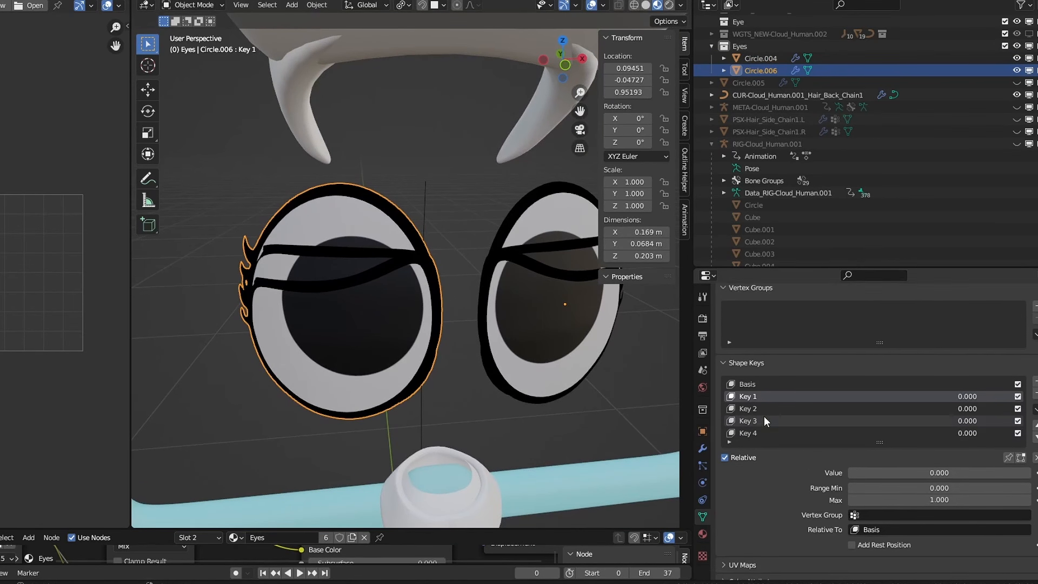
pyautogui.press('Tab')
pyautogui.moveTo(498, 313); pyautogui.dragTo(523, 317, button='middle')
pyautogui.click(355, 195)
pyautogui.hotkey('ctrl', 'l')
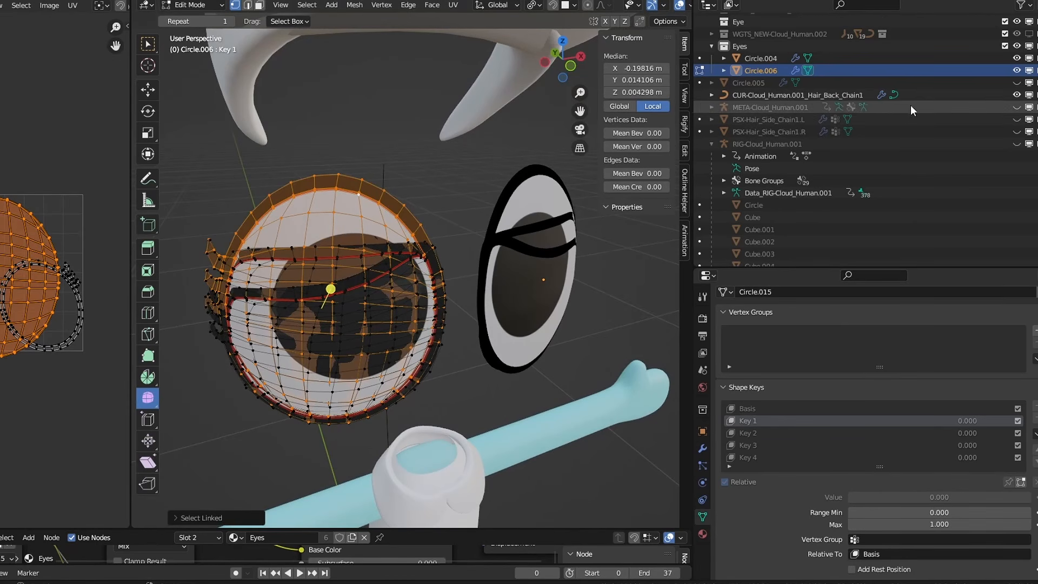
# - Unhide the head mesh and move the selected Key 1 eye variant along Y
pyautogui.scroll(-10, 1016, 145)
pyautogui.click(1017, 119)
pyautogui.moveTo(531, 271); pyautogui.dragTo(600, 273, button='middle')
pyautogui.press('g')
pyautogui.press('y')
pyautogui.click(648, 371)
pyautogui.press('Tab')
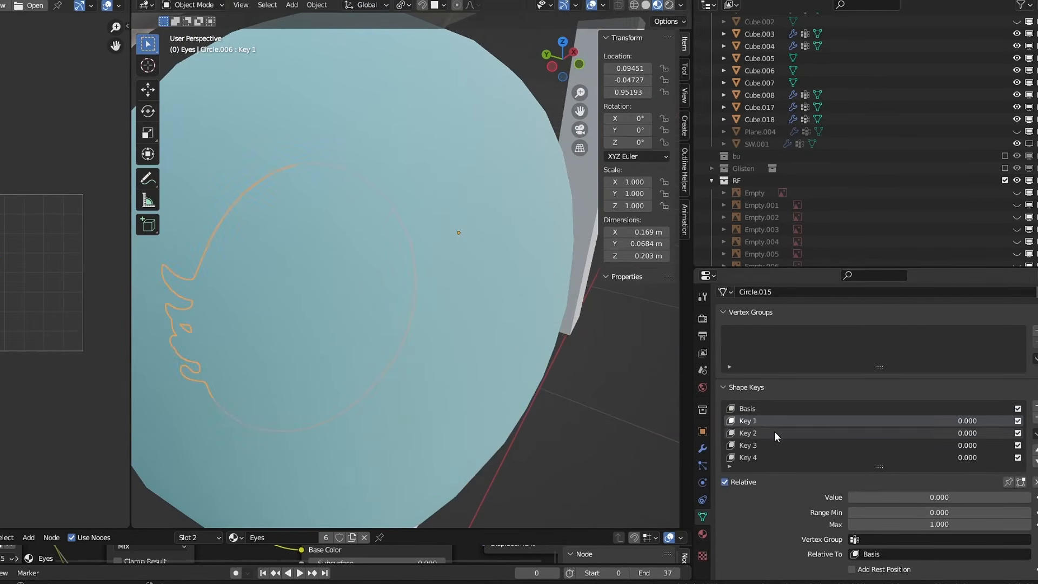
# - Switch the right eye to Key 2 and select the linked geometry of its eye variant
pyautogui.click(774, 433)
pyautogui.press('Tab')
pyautogui.scroll(5, 443, 276)
pyautogui.click(443, 275)
pyautogui.hotkey('ctrl', 'l')
pyautogui.press('Tab')
# - In the right eye's Key 3, select the linked geometry of its eye variant and move it along Y
pyautogui.click(757, 445)
pyautogui.press('Tab')
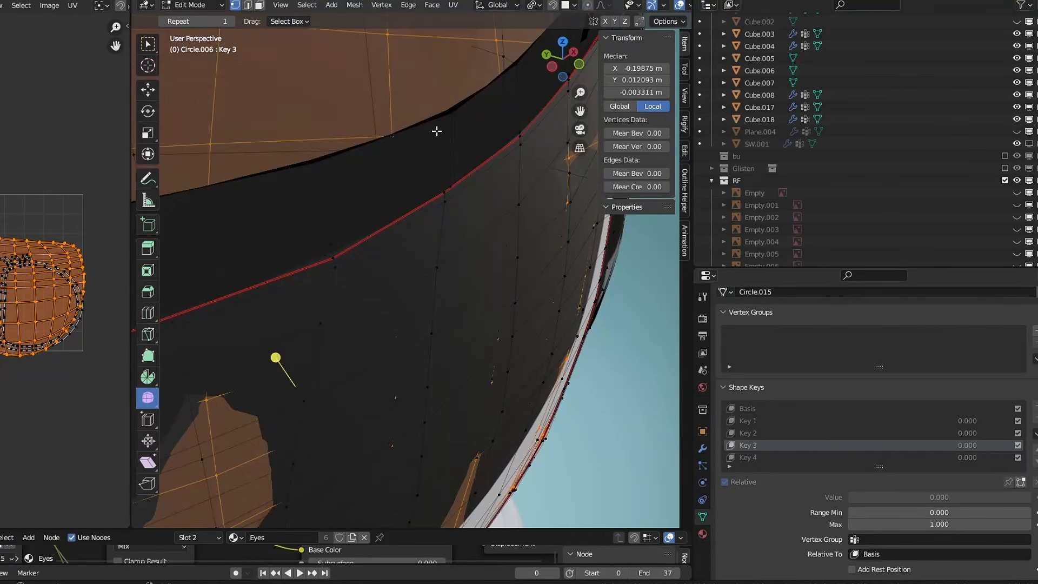
pyautogui.click(436, 131)
pyautogui.hotkey('ctrl', 'l')
pyautogui.press('g')
pyautogui.press('y')
pyautogui.click(517, 313)
pyautogui.press('Tab')
# - In the right eye's Key 4, select the linked closed-eye strip and adjust its position along Y against the head's surface
pyautogui.click(757, 458)
pyautogui.press('Tab')
pyautogui.click(436, 338)
pyautogui.hotkey('ctrl', 'l')
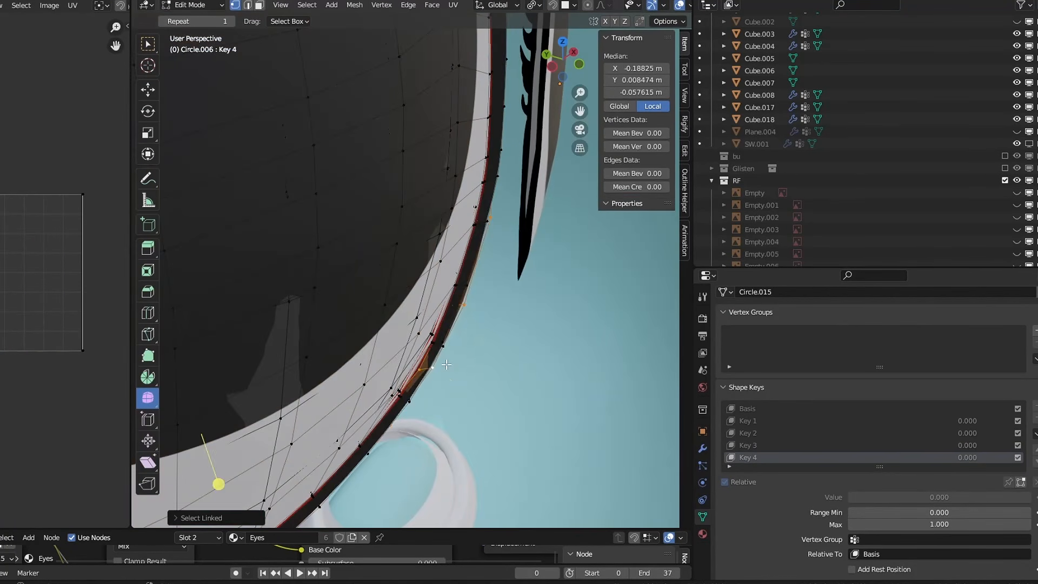
pyautogui.press('g')
pyautogui.press('y')
pyautogui.click(517, 387)
pyautogui.press('g')
pyautogui.press('y')
pyautogui.click(520, 346)
pyautogui.press('Tab')
pyautogui.moveTo(449, 306); pyautogui.dragTo(734, 392, button='middle')
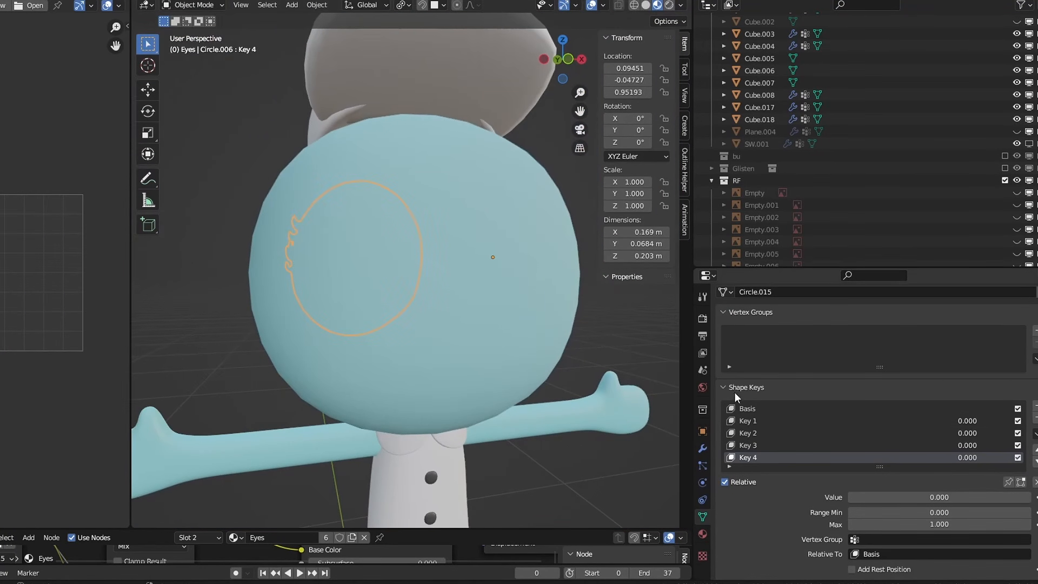
# - Turn off Relative for the left eye's shape keys and set Evaluation Time to 0
pyautogui.moveTo(964, 422); pyautogui.dragTo(1000, 457)
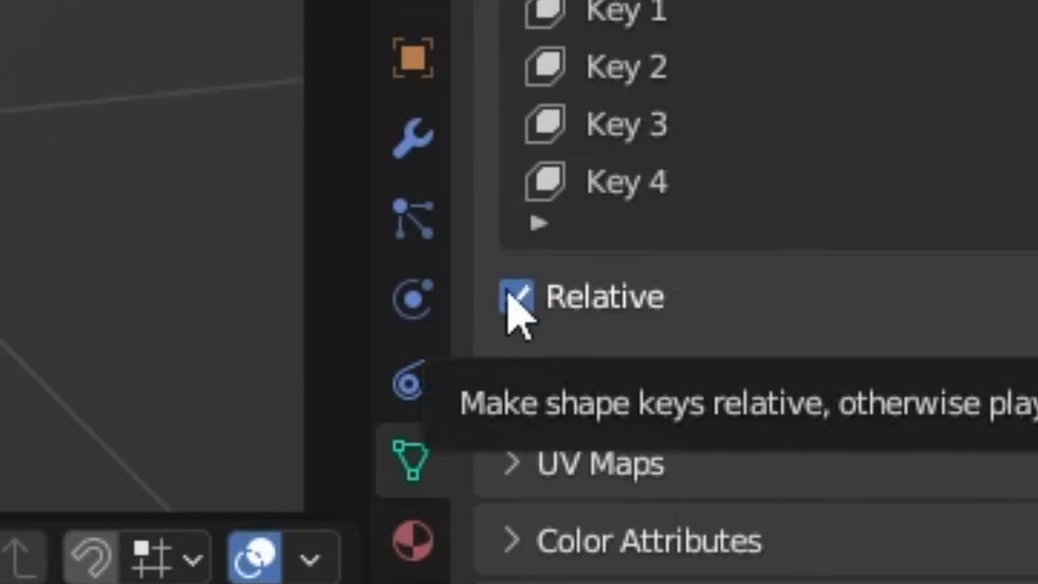
pyautogui.click(516, 296)
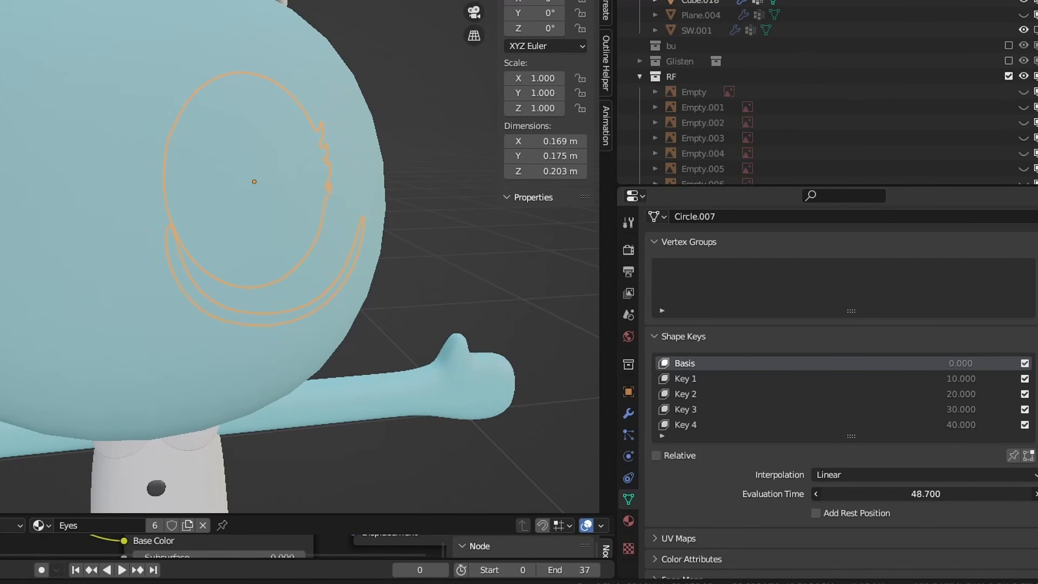
pyautogui.moveTo(909, 493); pyautogui.dragTo(913, 493)
pyautogui.click(912, 493)
pyautogui.write('0')
pyautogui.press('Return')
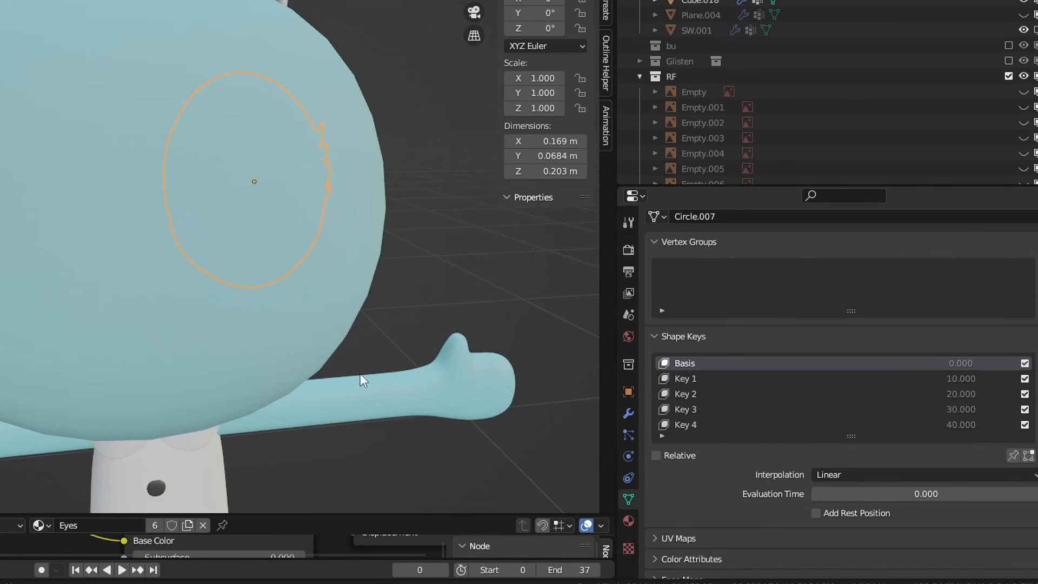
# - Add a driver to the left eye's Evaluation Time and replace its default variable with a new input variable
pyautogui.moveTo(360, 374); pyautogui.dragTo(323, 340, button='middle')
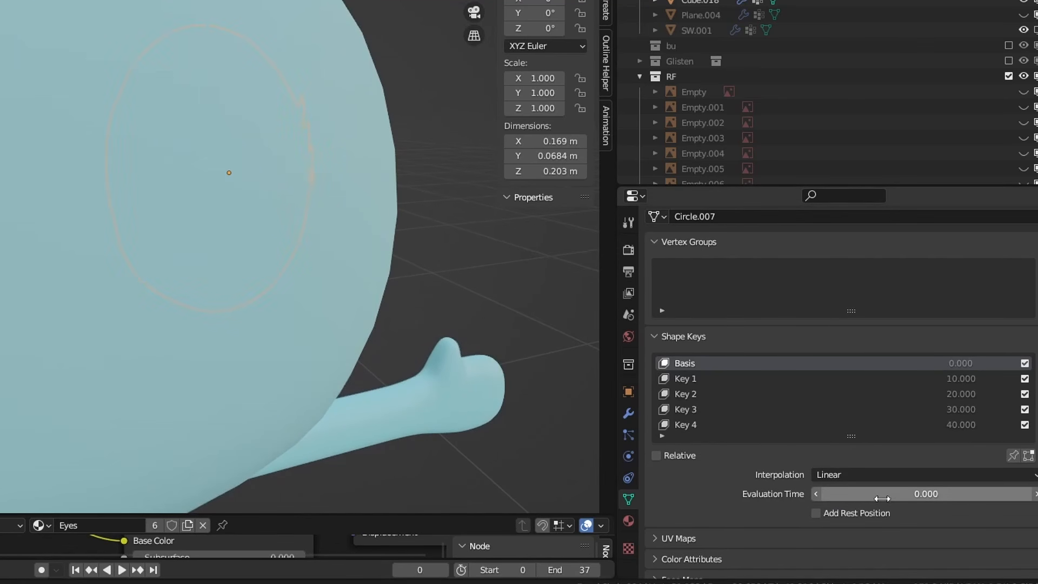
pyautogui.rightClick(882, 498)
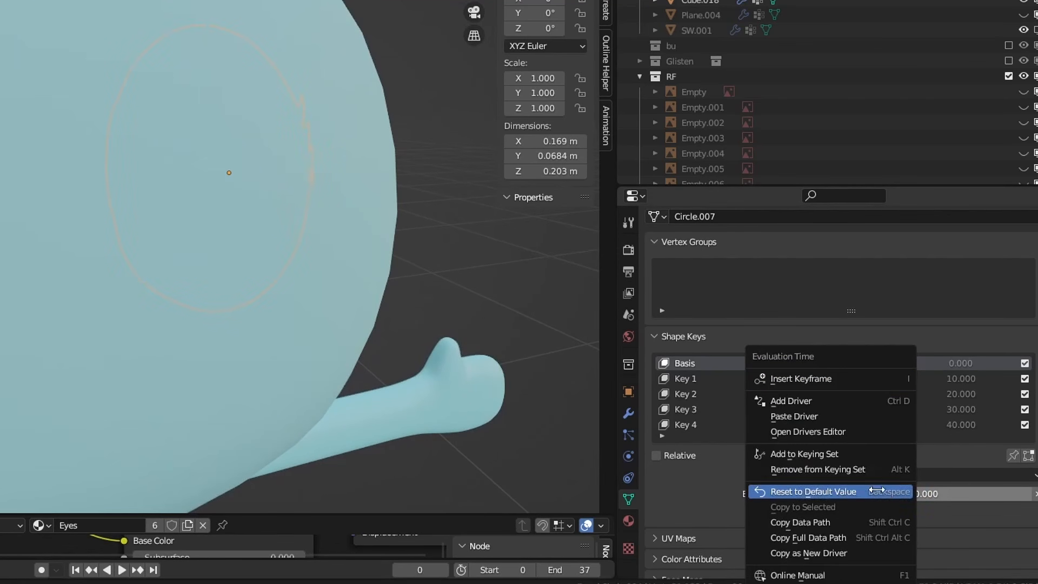
pyautogui.click(819, 404)
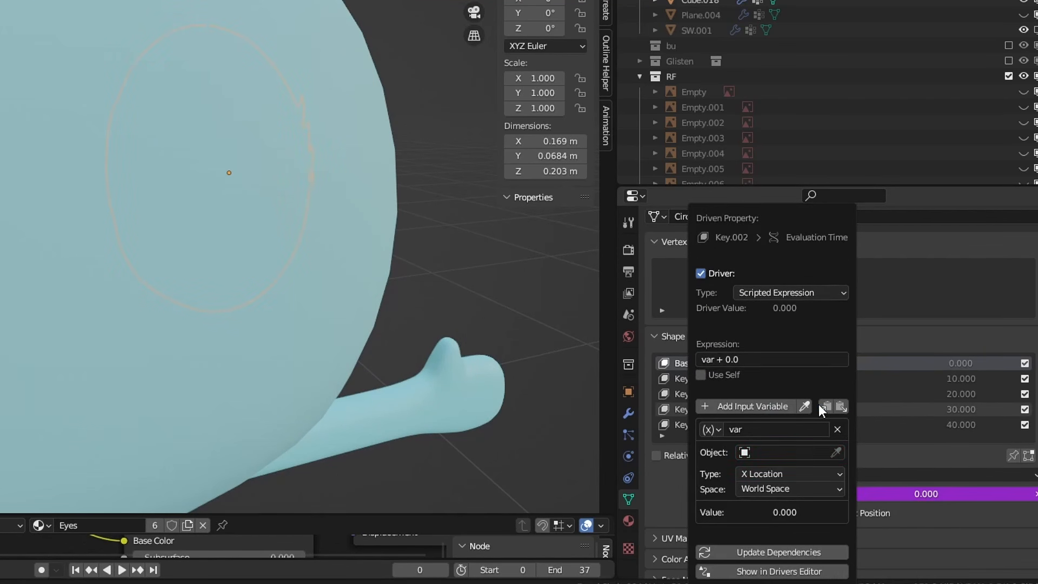
pyautogui.click(837, 429)
pyautogui.click(777, 408)
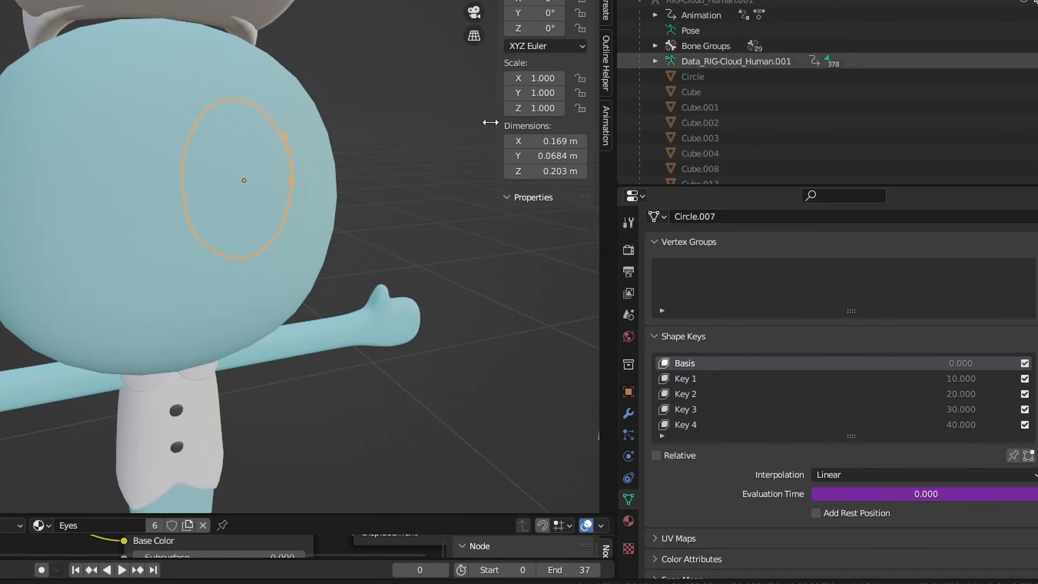
# - Select the Eye_S bone of the meta-rig in pose mode and copy the data path of its Eye_S.L custom property
pyautogui.scroll(3, 385, 183)
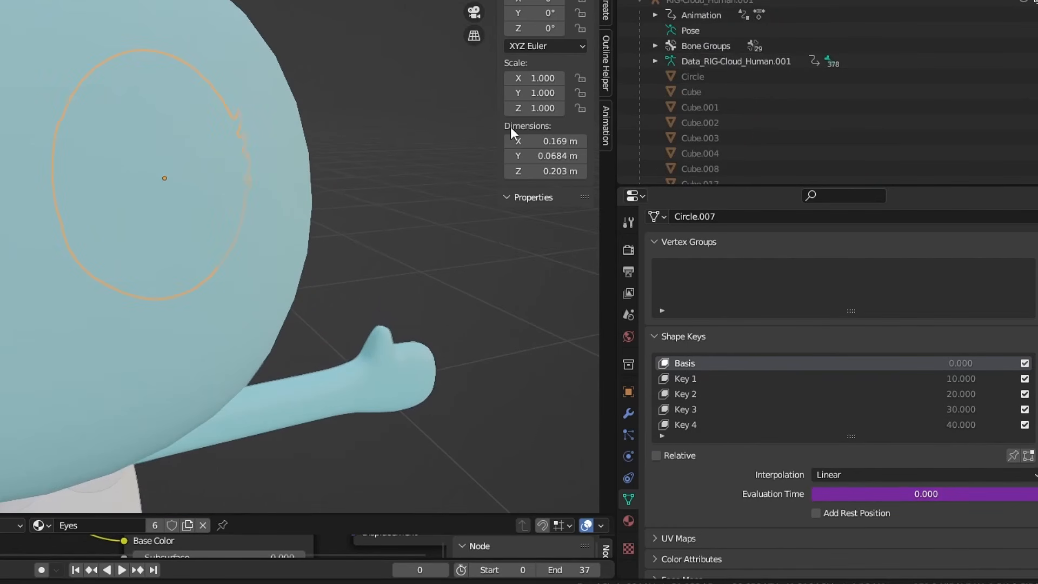
pyautogui.click(384, 132)
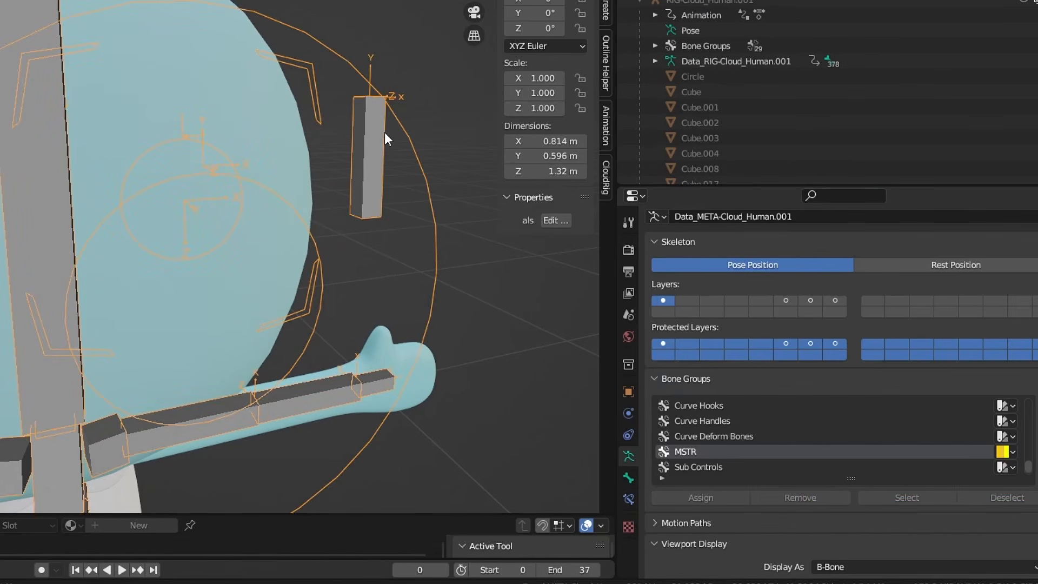
pyautogui.hotkey('ctrl', 'Tab')
pyautogui.click(629, 477)
pyautogui.scroll(-10, 724, 464)
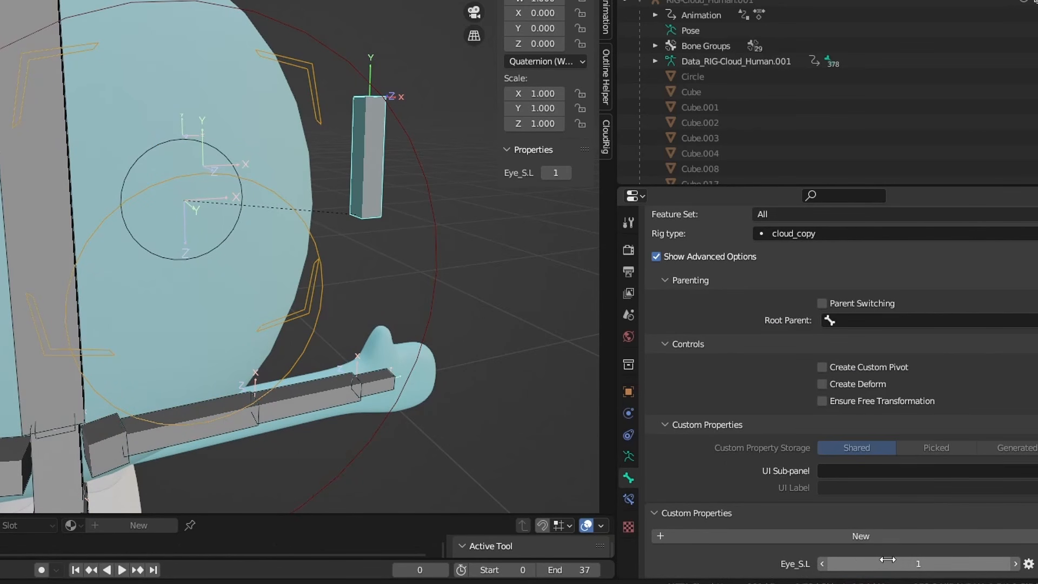
pyautogui.rightClick(887, 560)
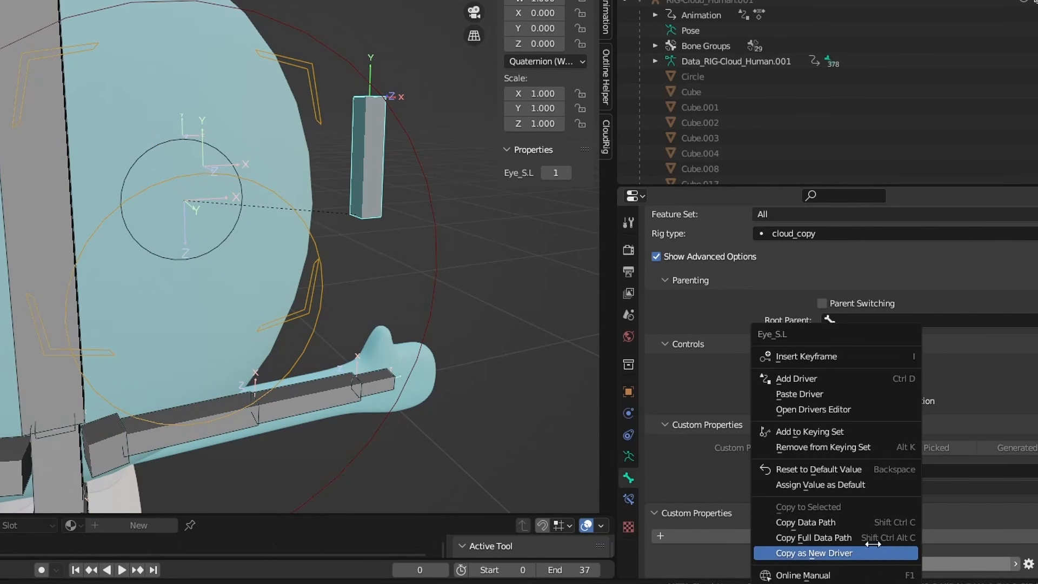
pyautogui.click(840, 524)
# - Reselect the left eye and set the target of its Evaluation Time driver variable to the META-Cloud_Human.001 armature
pyautogui.scroll(3, 261, 244)
pyautogui.moveTo(261, 245); pyautogui.dragTo(419, 266, button='middle')
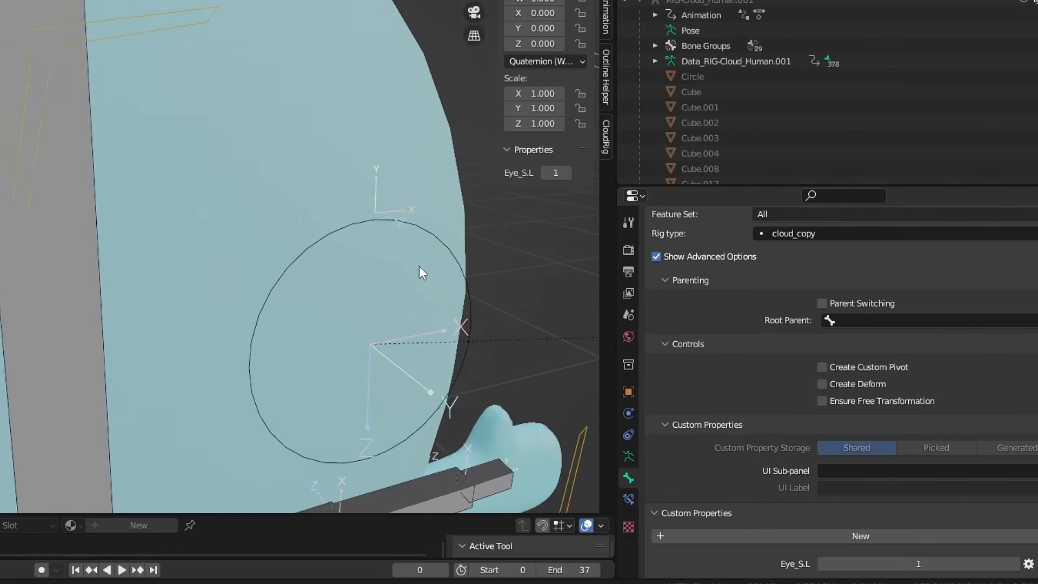
pyautogui.scroll(2, 379, 274)
pyautogui.click(347, 277)
pyautogui.scroll(-4, 346, 274)
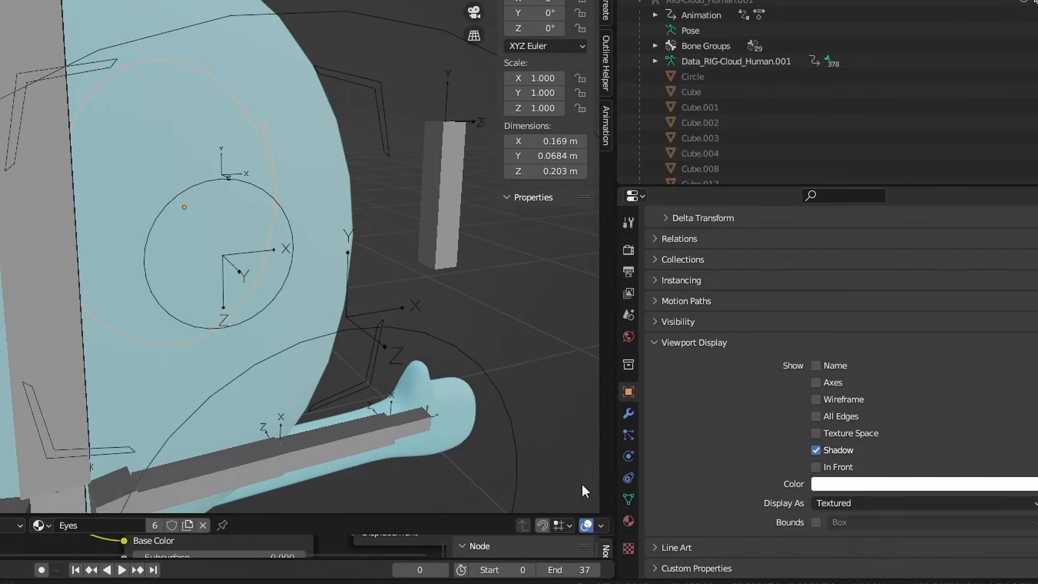
pyautogui.click(628, 499)
pyautogui.rightClick(843, 358)
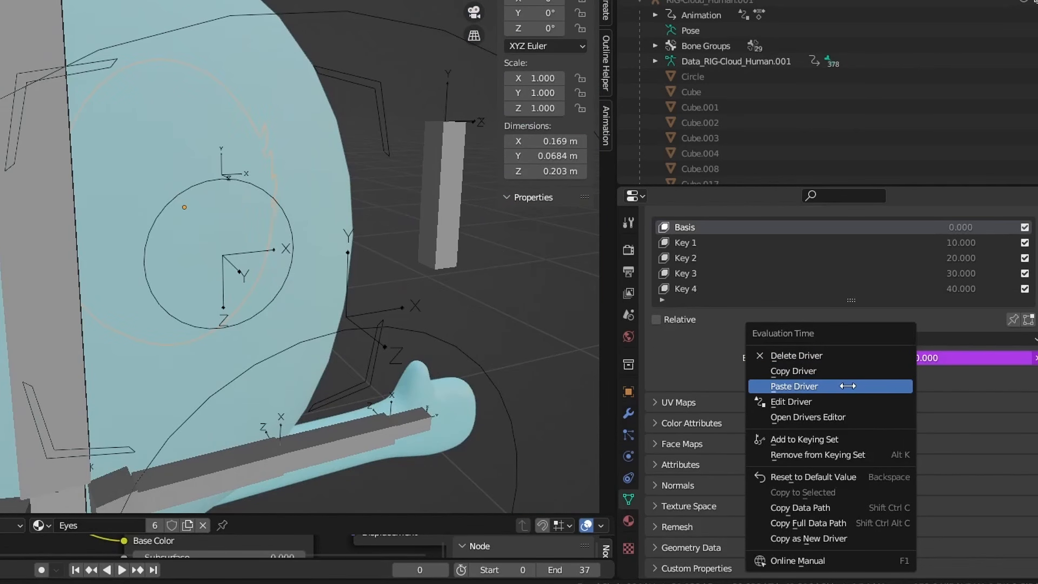
pyautogui.click(827, 401)
pyautogui.click(840, 487)
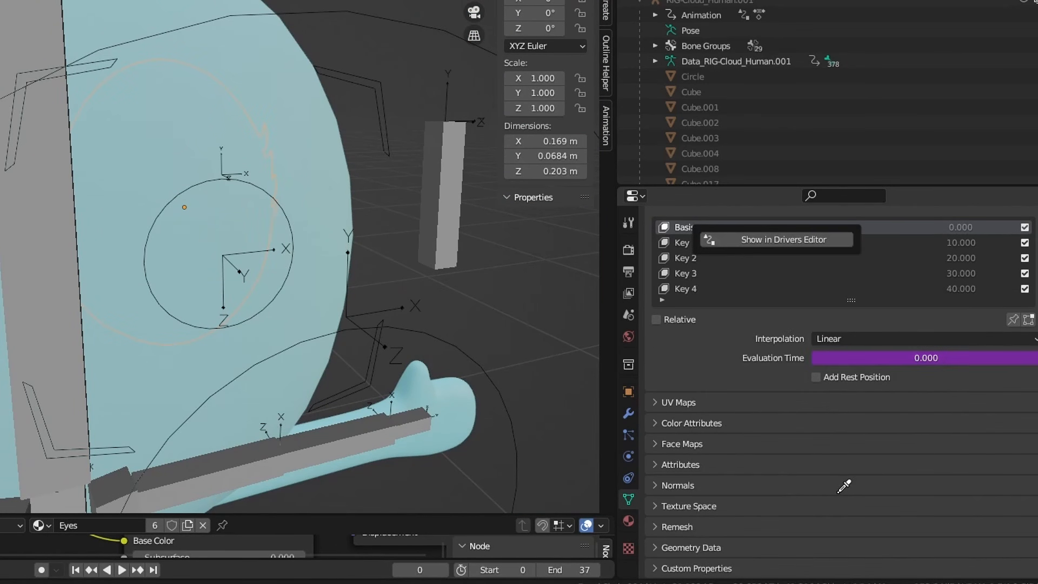
# - Paste the Eye_S.L data path into the driver variable and set the expression to round(var*10)
pyautogui.rightClick(842, 361)
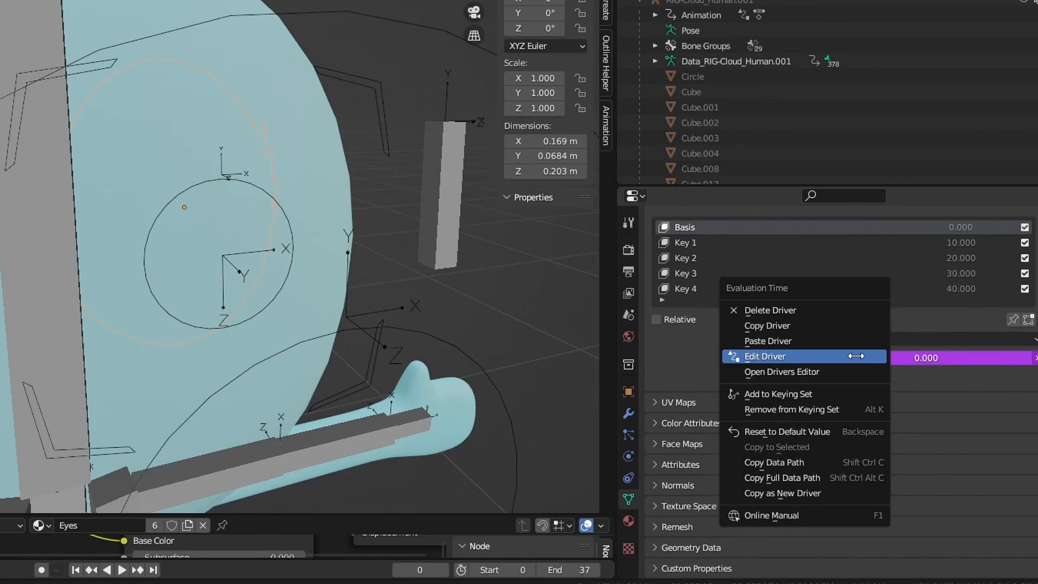
pyautogui.click(842, 358)
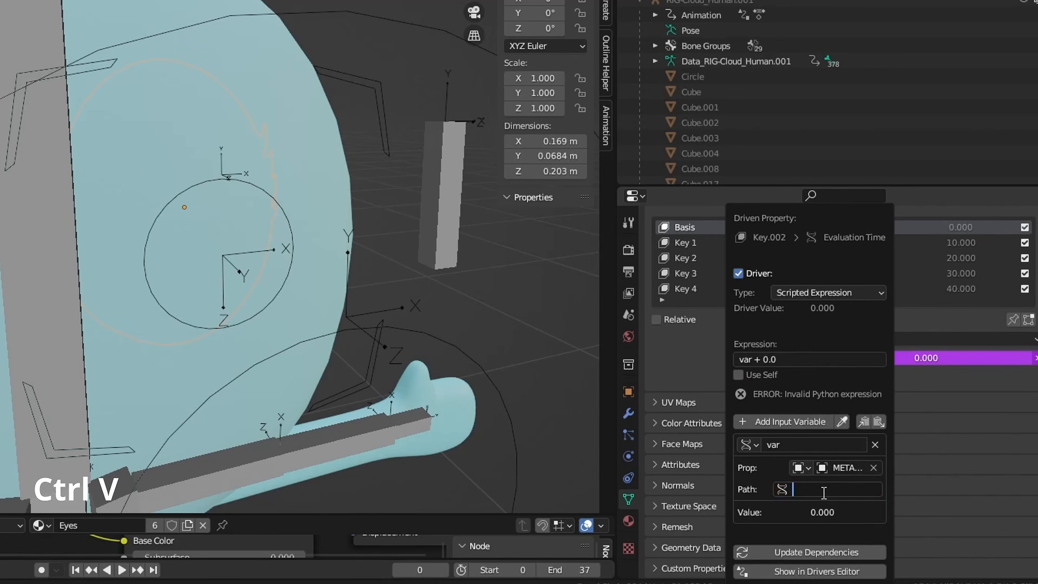
pyautogui.click(826, 512)
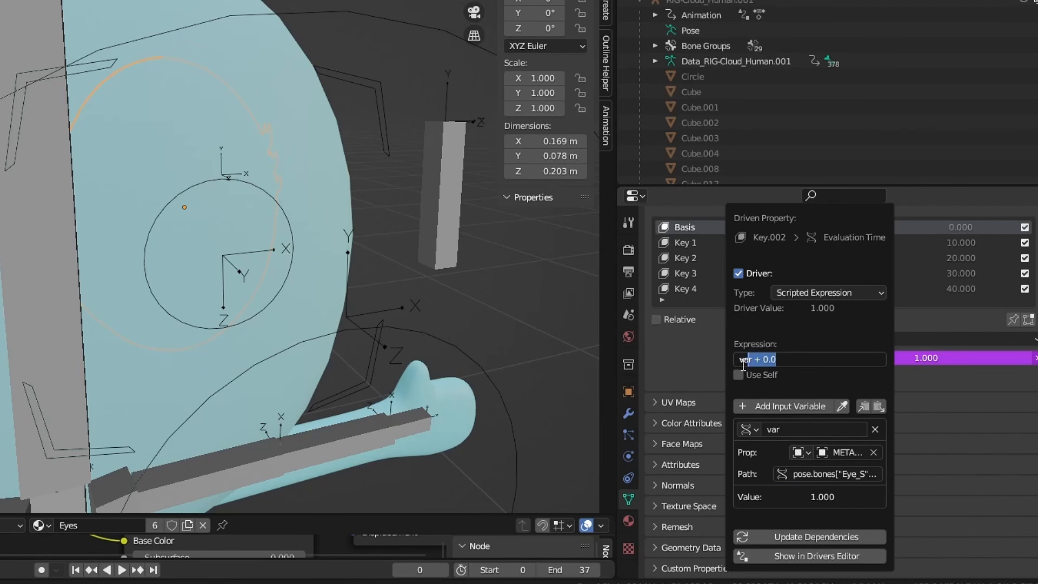
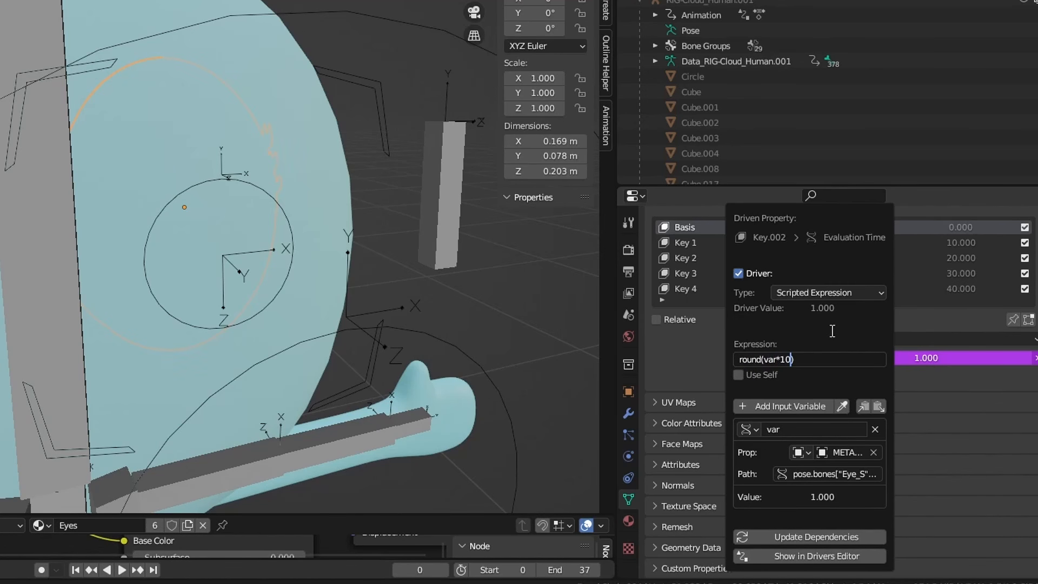
# - Hide the Cube.018 head mesh that covers the left eye
pyautogui.moveTo(354, 244); pyautogui.dragTo(452, 251, button='middle')
pyautogui.scroll(5, 385, 247)
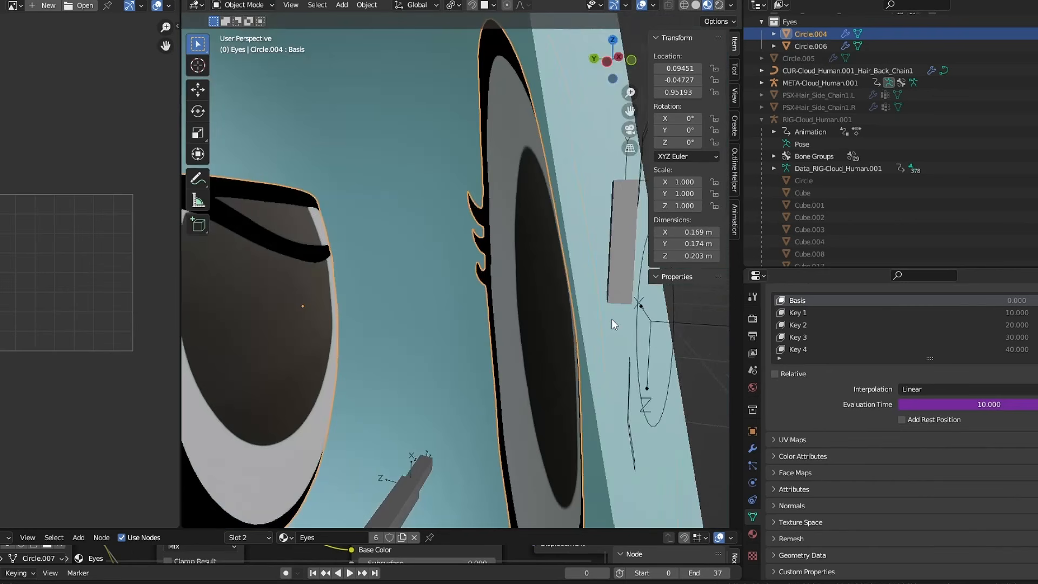
pyautogui.moveTo(611, 319); pyautogui.dragTo(540, 319, button='middle')
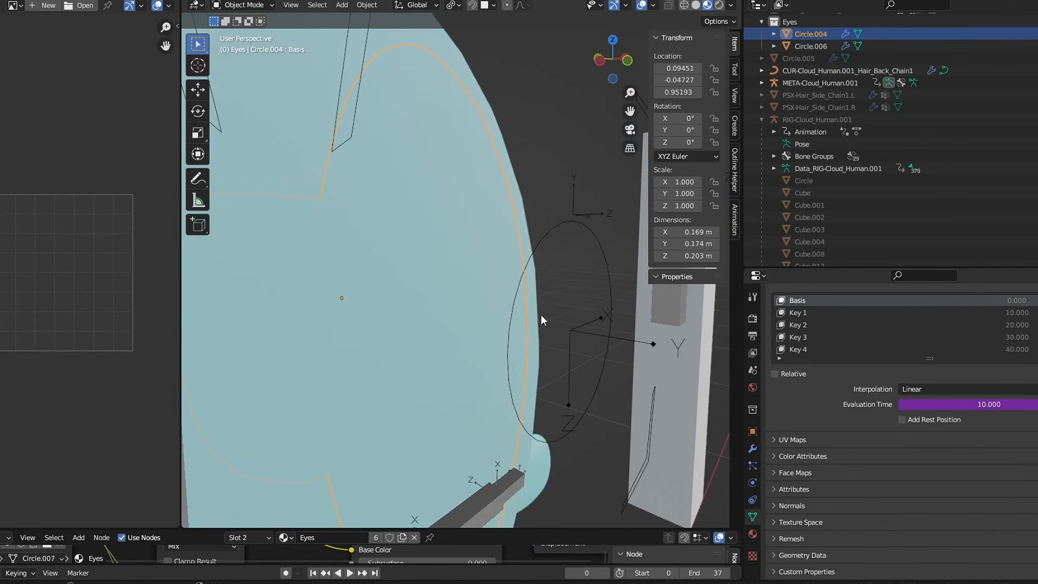
pyautogui.click(507, 232)
pyautogui.press('h')
# - Show the head mesh named Cube in place of the hidden one
pyautogui.scroll(8, 823, 225)
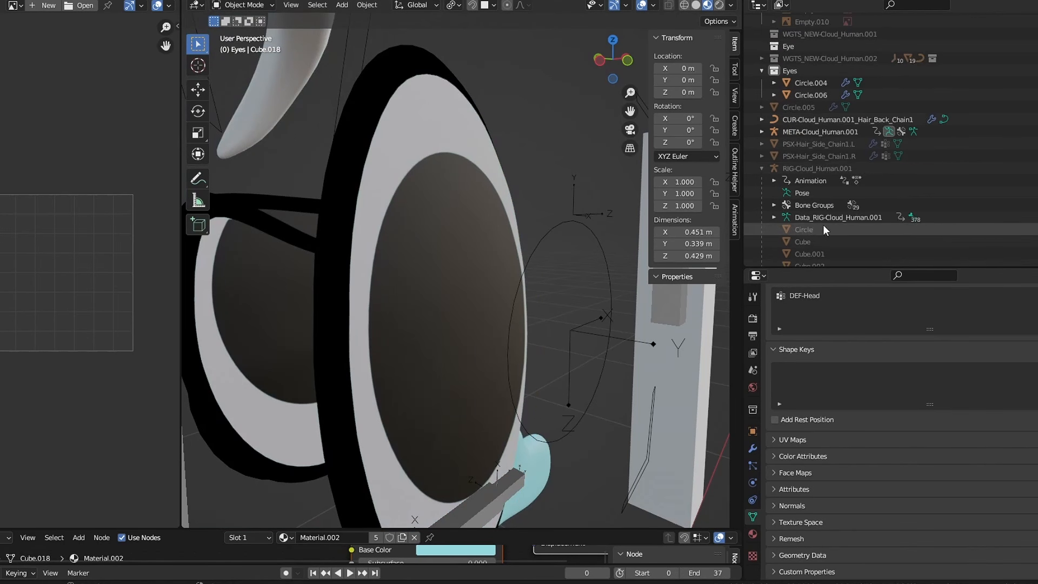
pyautogui.scroll(7, 836, 170)
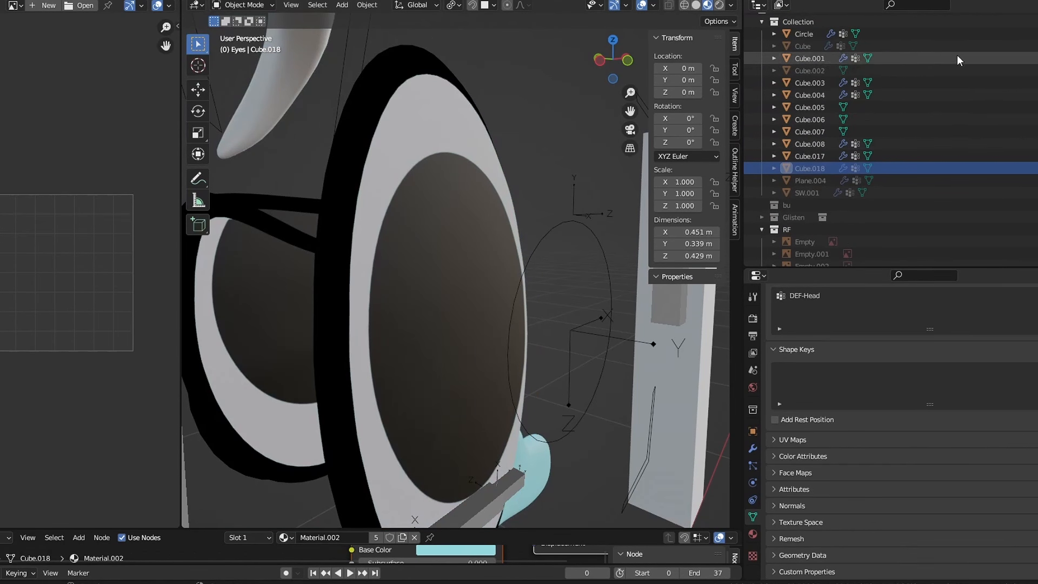
pyautogui.hotkey('alt', 'h')
pyautogui.click(1035, 70)
pyautogui.click(1036, 46)
pyautogui.scroll(-3, 525, 289)
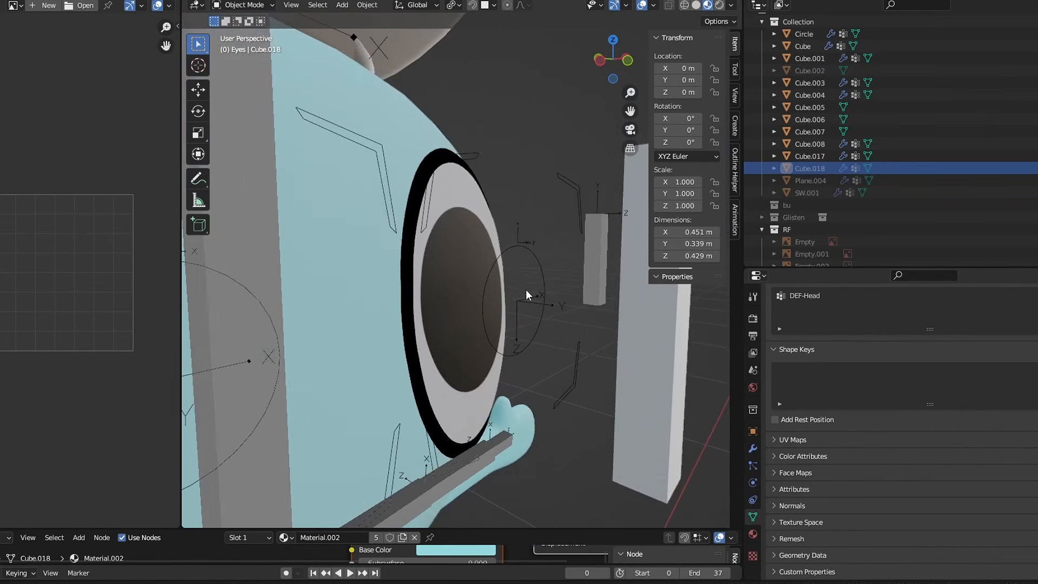
# - Select the Eye_S bone and test the left eye variants by stepping Eye_S.L up and back to 1
pyautogui.moveTo(487, 212); pyautogui.dragTo(521, 294, button='middle')
pyautogui.click(450, 213)
pyautogui.keyDown('shift'); pyautogui.moveTo(654, 307); pyautogui.dragTo(598, 316, button='middle'); pyautogui.keyUp('shift')
pyautogui.click(594, 301)
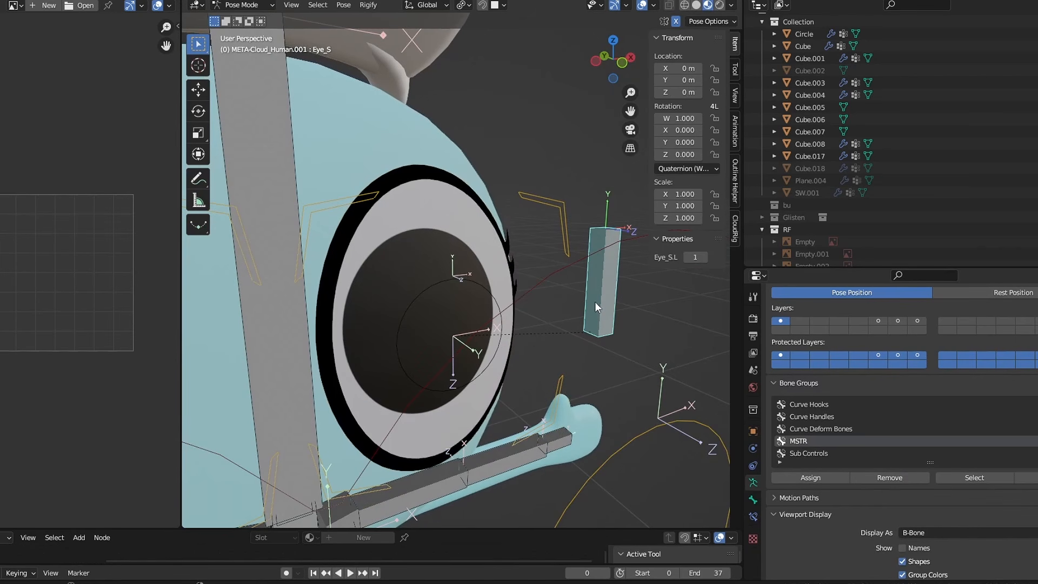
pyautogui.click(703, 258)
pyautogui.click(703, 258)
pyautogui.click(703, 258)
pyautogui.click(688, 257)
pyautogui.click(689, 257)
pyautogui.click(689, 257)
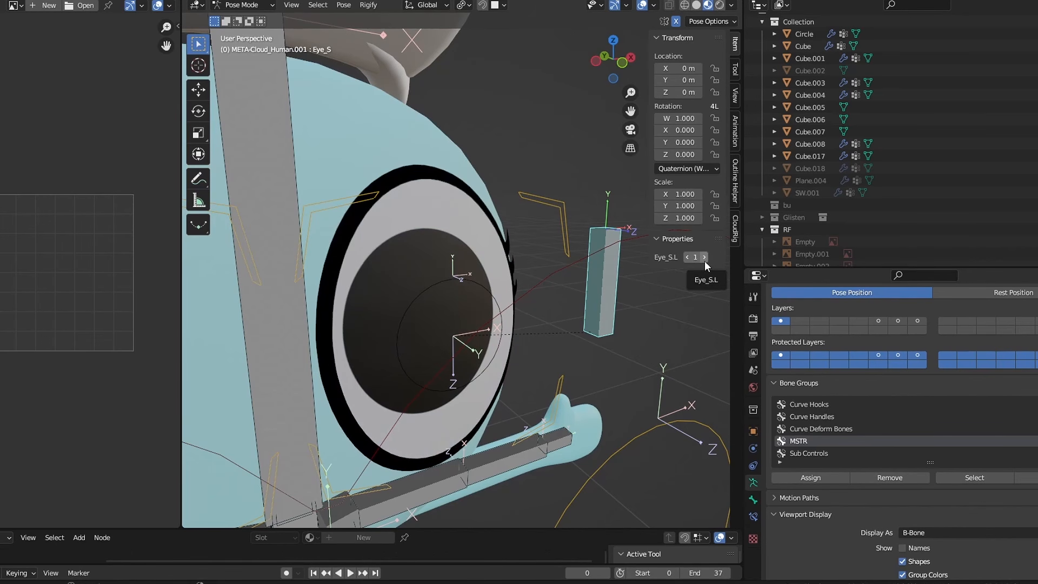
# - Delete the Iris.R.001 bone from the meta-rig in edit mode
pyautogui.moveTo(704, 258); pyautogui.dragTo(349, 239, button='middle')
pyautogui.click(349, 238)
pyautogui.moveTo(519, 308); pyautogui.dragTo(428, 287, button='middle')
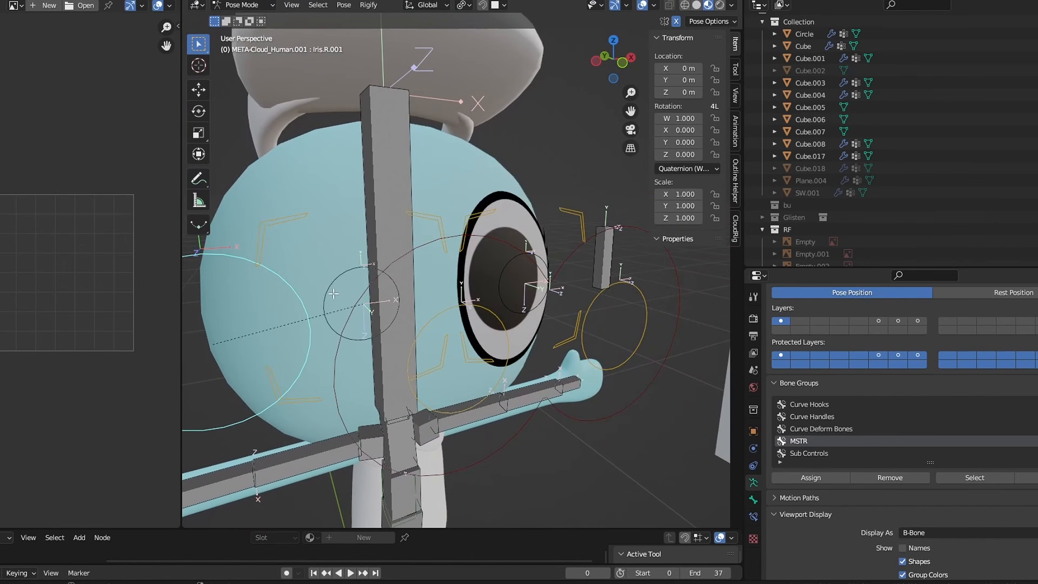
pyautogui.press('Tab')
pyautogui.moveTo(332, 292); pyautogui.dragTo(377, 314, button='middle')
pyautogui.press('x')
pyautogui.click(377, 315)
# - Rename the Eye_S bone beside the left eye to Eye_S.L in edit mode
pyautogui.moveTo(653, 285); pyautogui.dragTo(630, 281, button='middle')
pyautogui.click(591, 265)
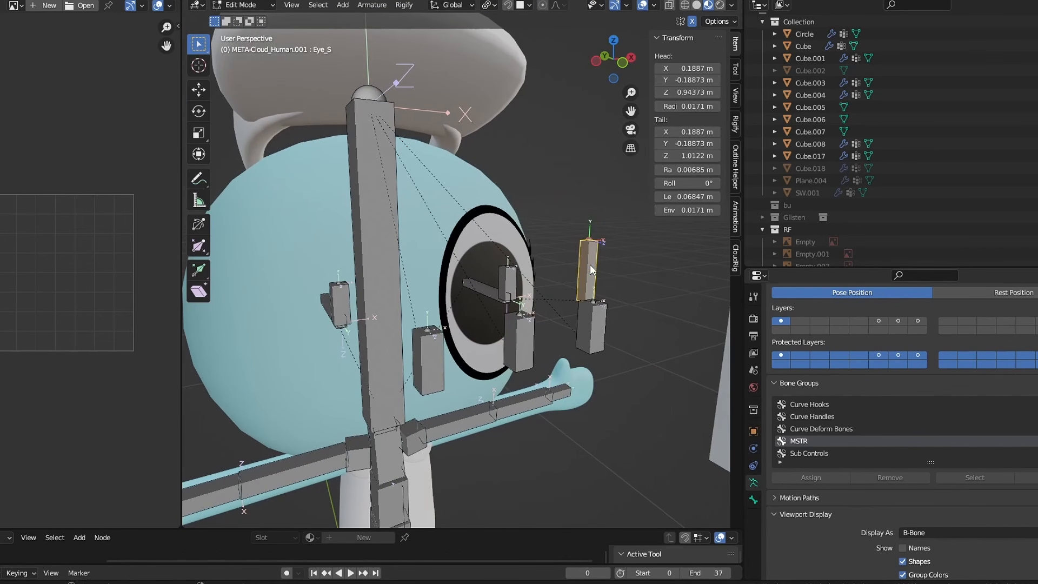
pyautogui.rightClick(591, 266)
pyautogui.click(591, 266)
pyautogui.moveTo(434, 287)
pyautogui.mouseDown(button='middle')
pyautogui.moveTo(459, 291)
pyautogui.moveTo(427, 301)
pyautogui.mouseUp(button='middle')
pyautogui.click(648, 265)
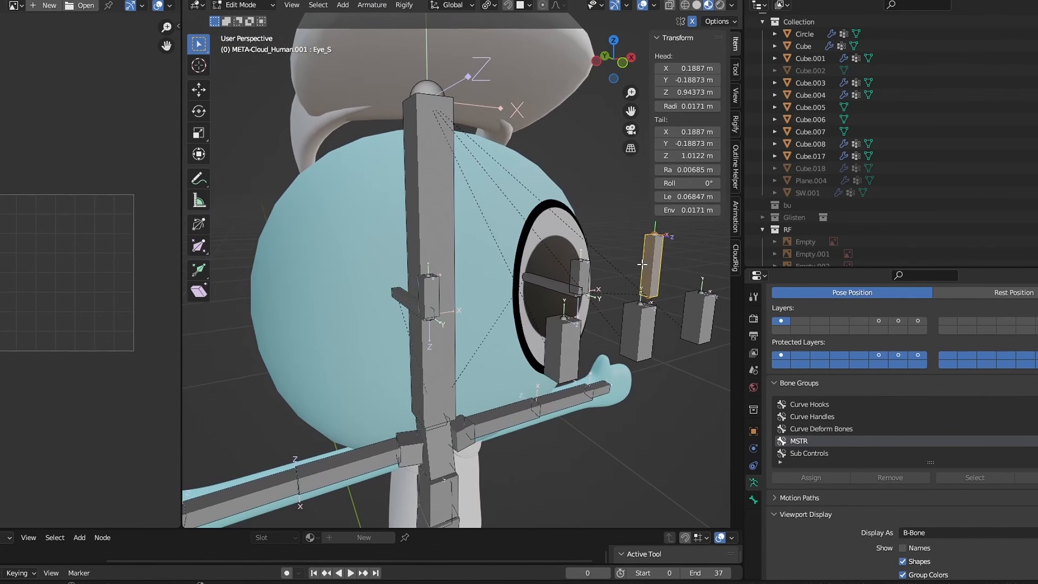
pyautogui.press('F2')
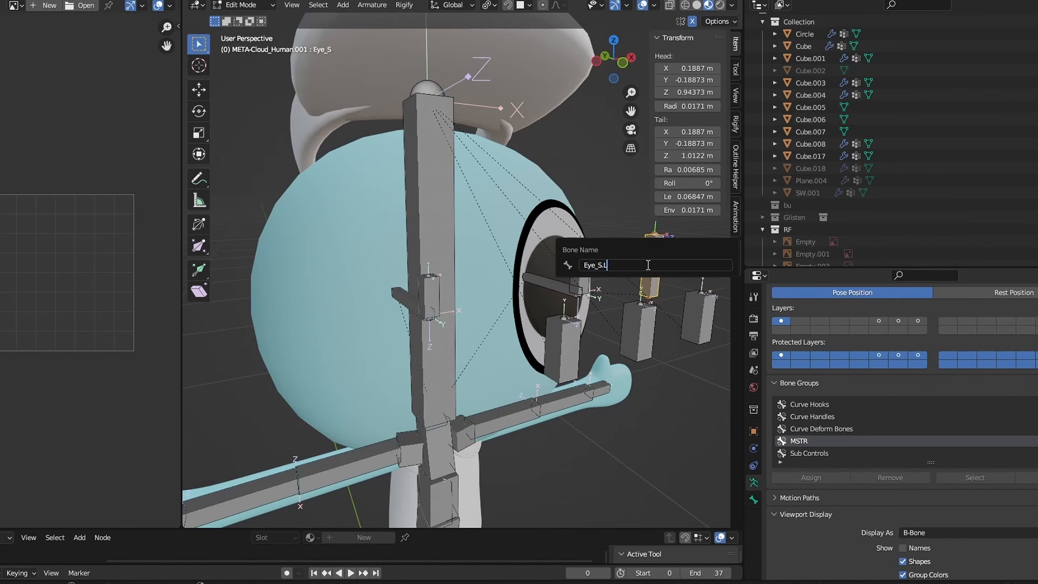
pyautogui.press('Return')
# - Symmetrize the Eye_S.L bone to create its counterpart on the right side
pyautogui.rightClick(648, 281)
pyautogui.click(649, 281)
pyautogui.scroll(3, 648, 281)
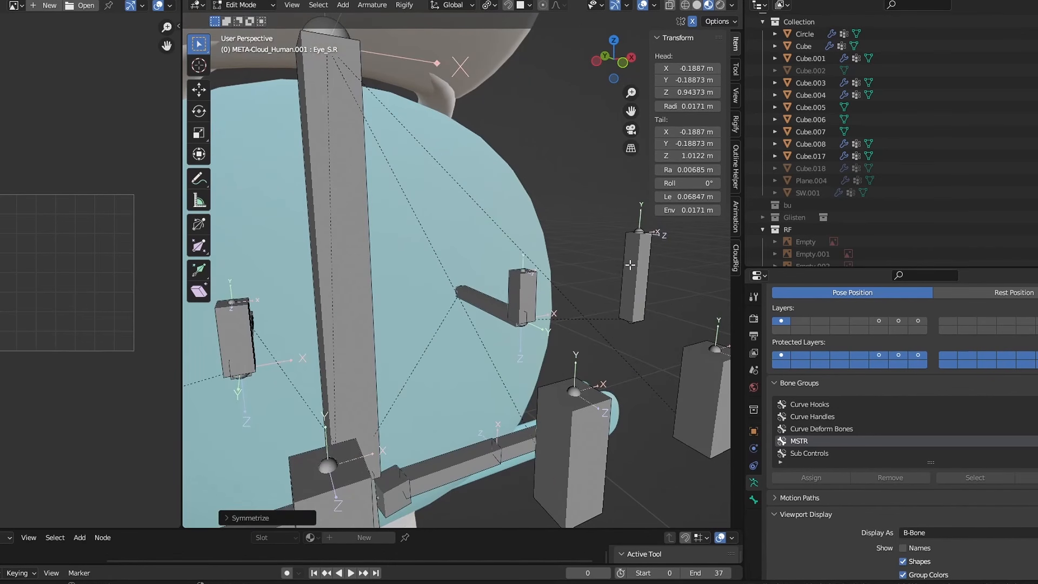
# - Copy the data path of the Eye_S.L custom property from the Eye_S.L bone in pose mode
pyautogui.click(636, 281)
pyautogui.press('Tab')
pyautogui.click(754, 503)
pyautogui.scroll(-10, 849, 422)
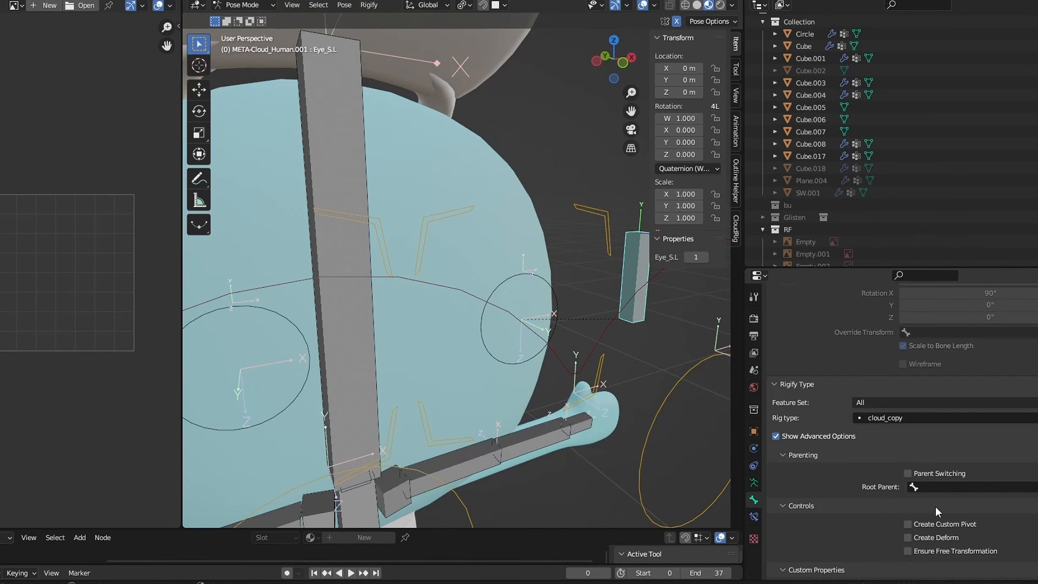
pyautogui.rightClick(947, 565)
pyautogui.click(892, 547)
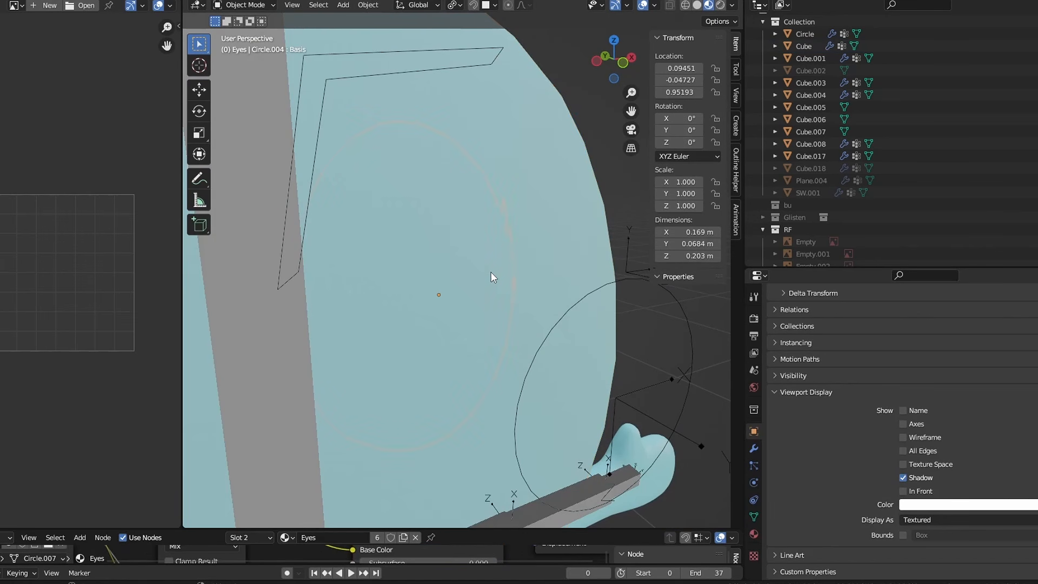
# - Replace the variable path in the Evaluation Time driver of the left eye mesh Circle.004 with the copied Eye_S.L path
pyautogui.click(754, 448)
pyautogui.click(754, 516)
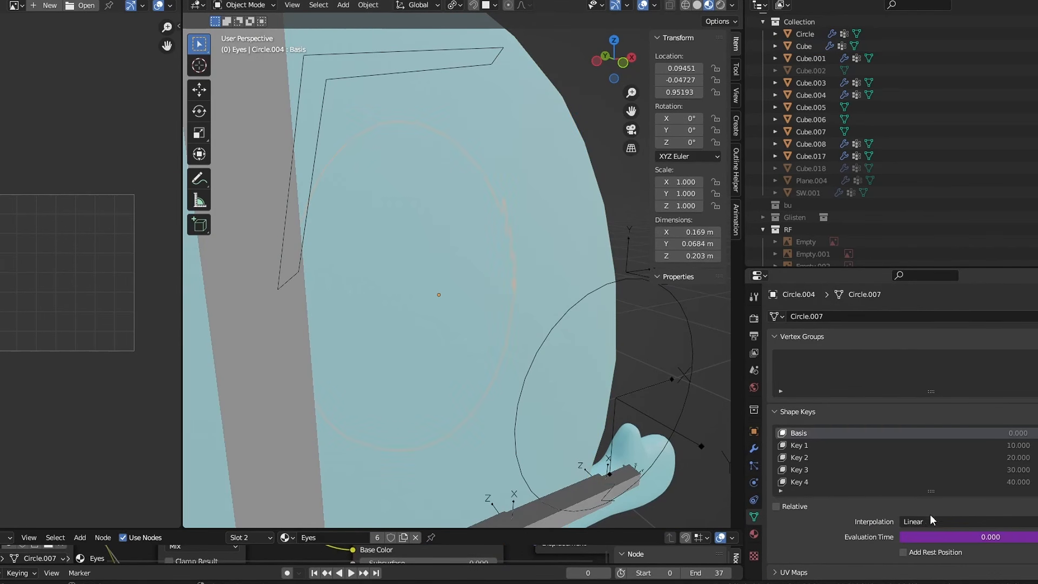
pyautogui.scroll(-2, 941, 422)
pyautogui.rightClick(941, 403)
pyautogui.click(899, 316)
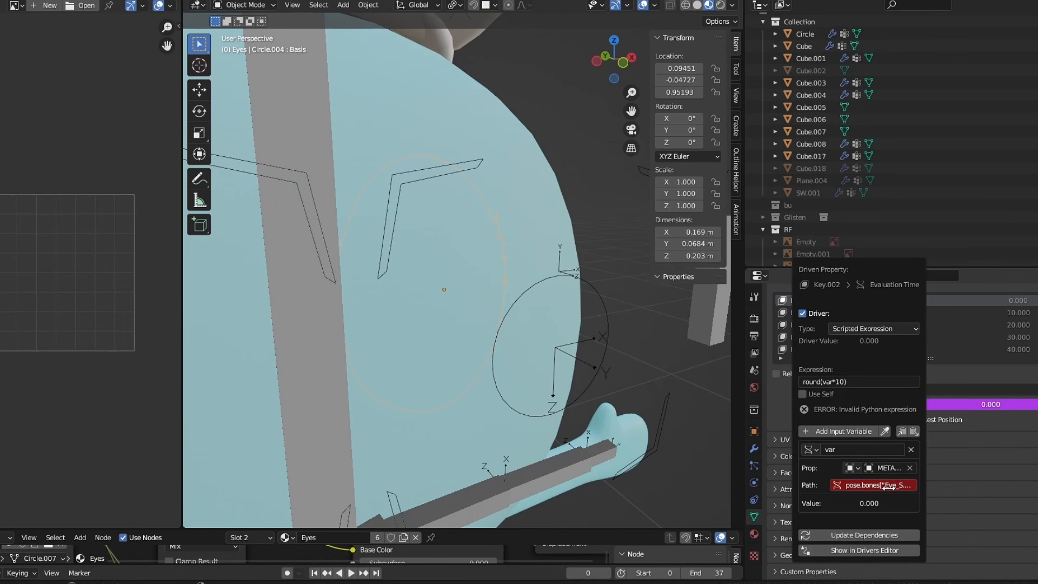
pyautogui.hotkey('ctrl', 'v')
# - Rename the custom property on the Eye_S.R bone to Eye_S.R and copy its data path
pyautogui.scroll(-4, 426, 344)
pyautogui.moveTo(427, 343); pyautogui.dragTo(363, 306, button='middle')
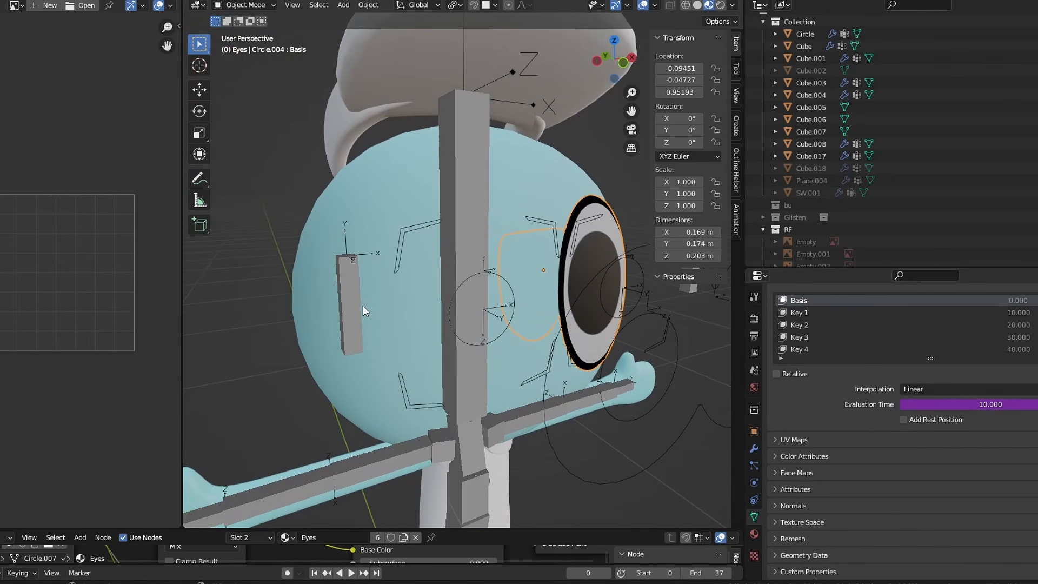
pyautogui.click(362, 306)
pyautogui.click(752, 499)
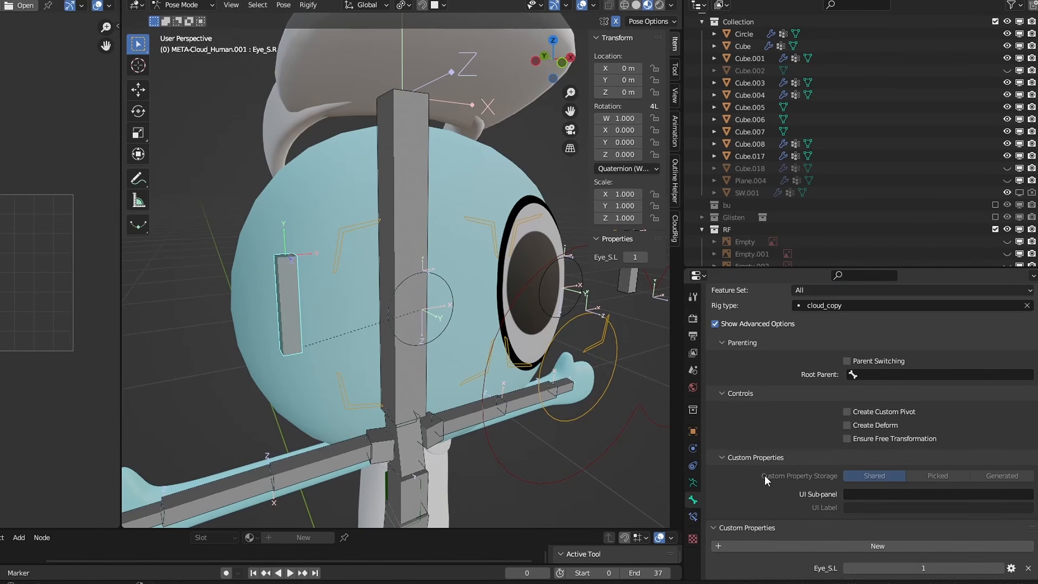
pyautogui.click(1010, 568)
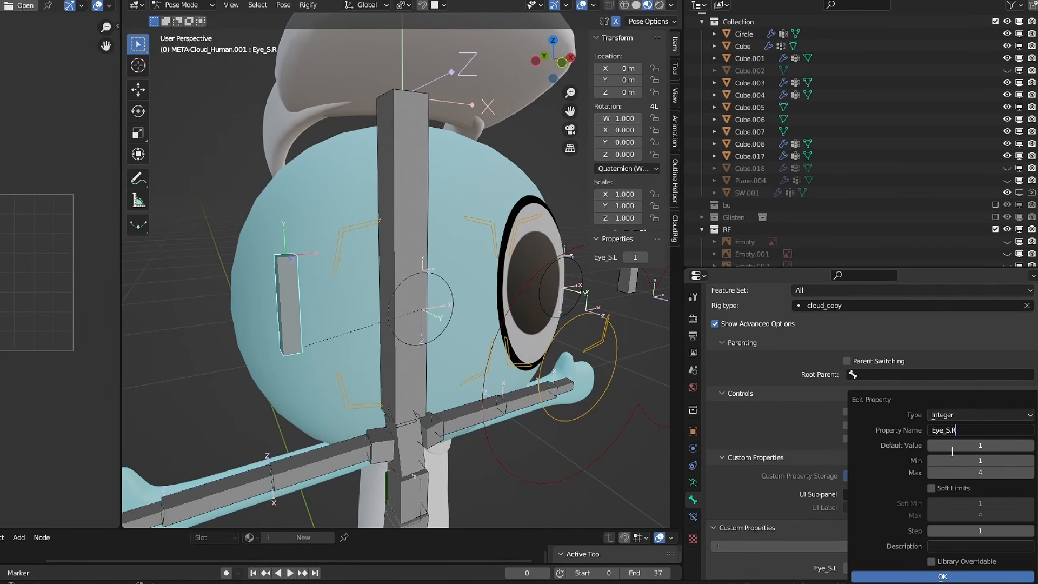
pyautogui.click(942, 576)
pyautogui.rightClick(865, 568)
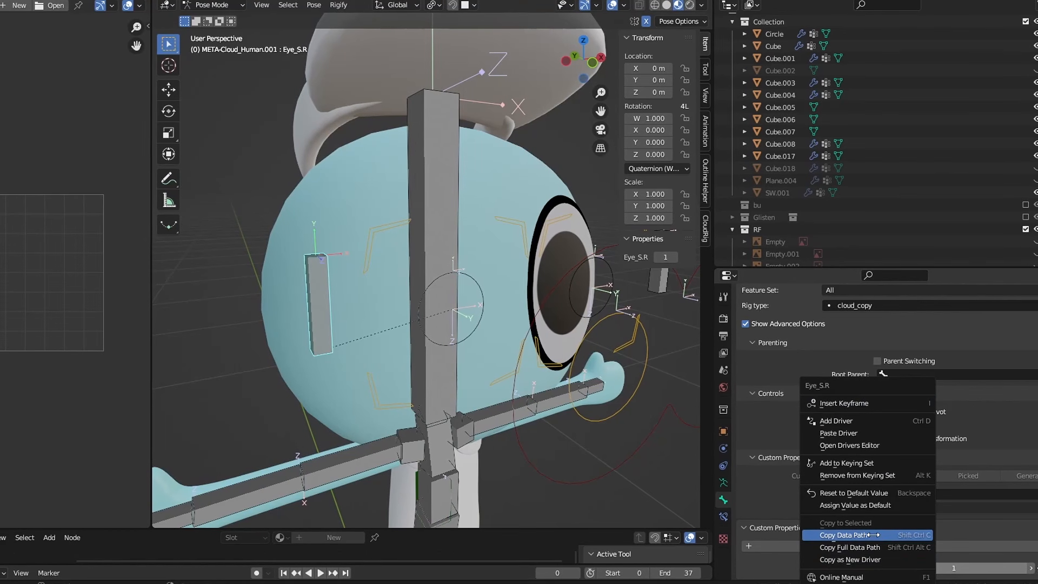
pyautogui.click(873, 535)
# - Copy the Evaluation Time driver from the shape keys of the left eye mesh Circle.004
pyautogui.scroll(4, 384, 299)
pyautogui.keyDown('shift'); pyautogui.moveTo(324, 273); pyautogui.dragTo(413, 276, button='middle'); pyautogui.keyUp('shift')
pyautogui.click(414, 276)
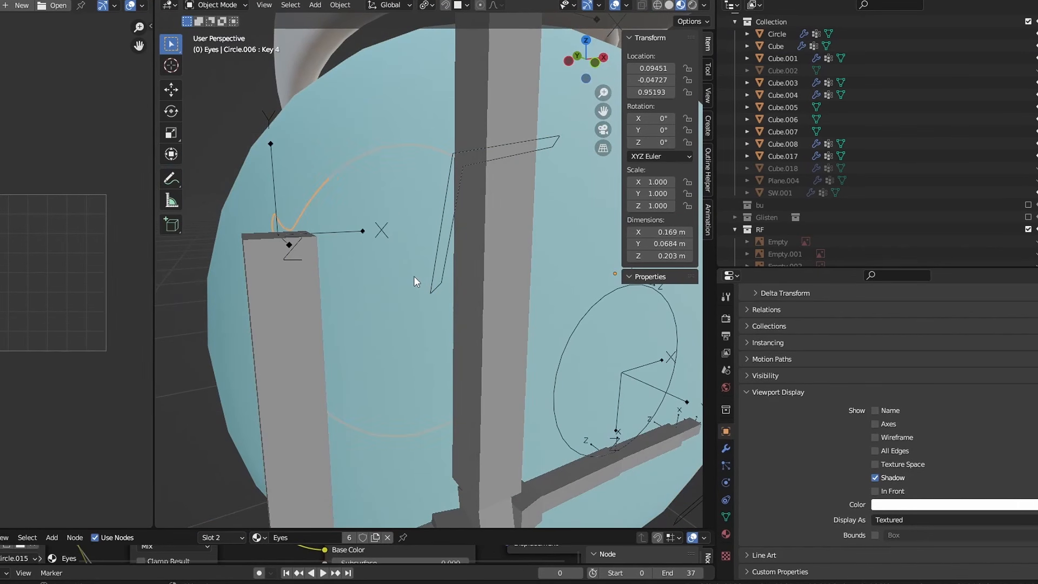
pyautogui.click(727, 517)
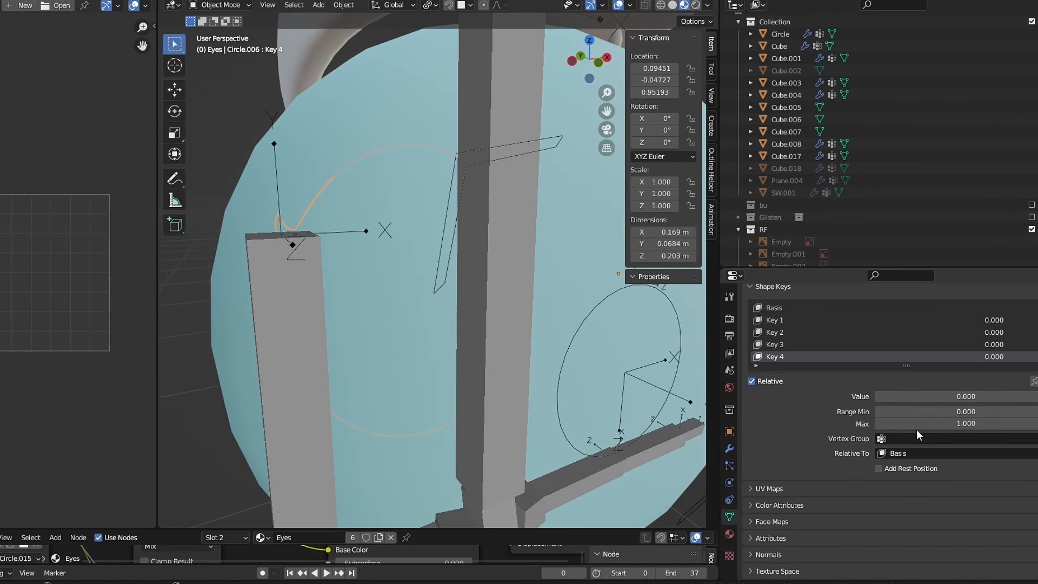
pyautogui.keyDown('shift'); pyautogui.moveTo(605, 264); pyautogui.dragTo(477, 274, button='middle'); pyautogui.keyUp('shift')
pyautogui.click(452, 261)
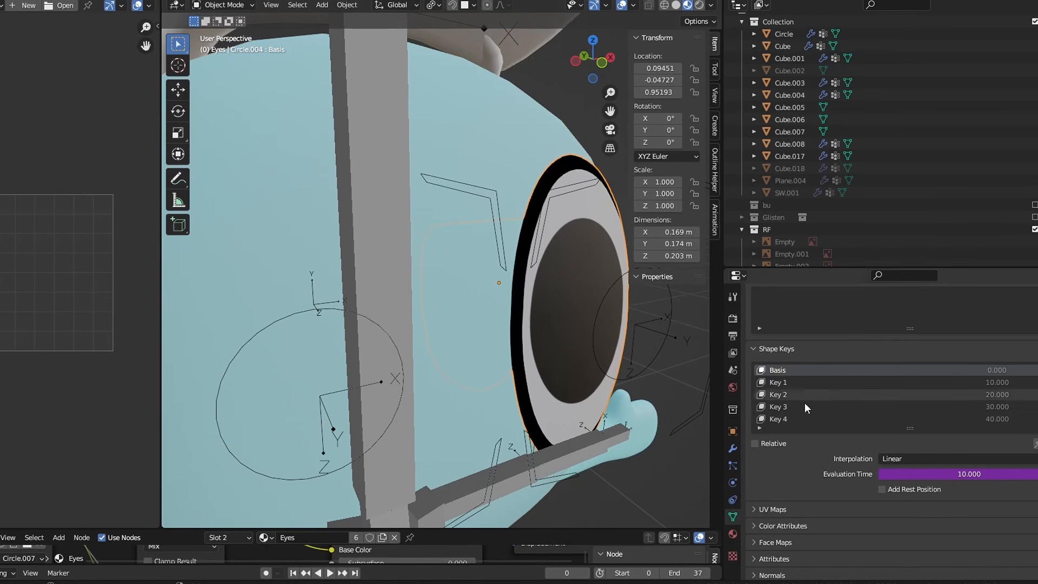
pyautogui.rightClick(949, 478)
pyautogui.click(890, 427)
# - Turn off Relative for the shape keys of the right eye mesh Circle.006 and paste the copied driver onto Evaluation Time
pyautogui.keyDown('shift'); pyautogui.moveTo(362, 353); pyautogui.dragTo(536, 346, button='middle'); pyautogui.keyUp('shift')
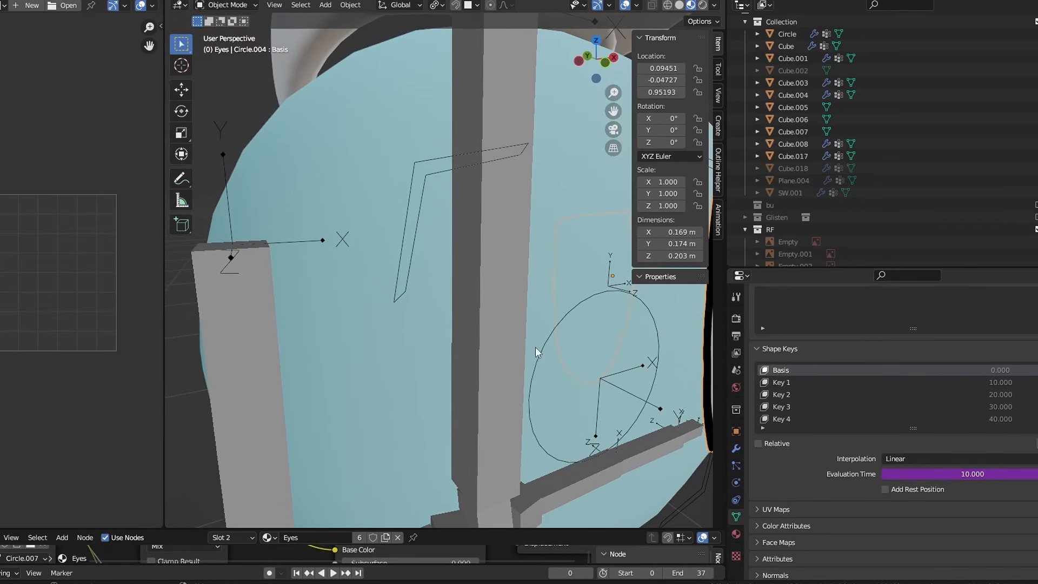
pyautogui.click(421, 296)
pyautogui.click(421, 301)
pyautogui.click(759, 444)
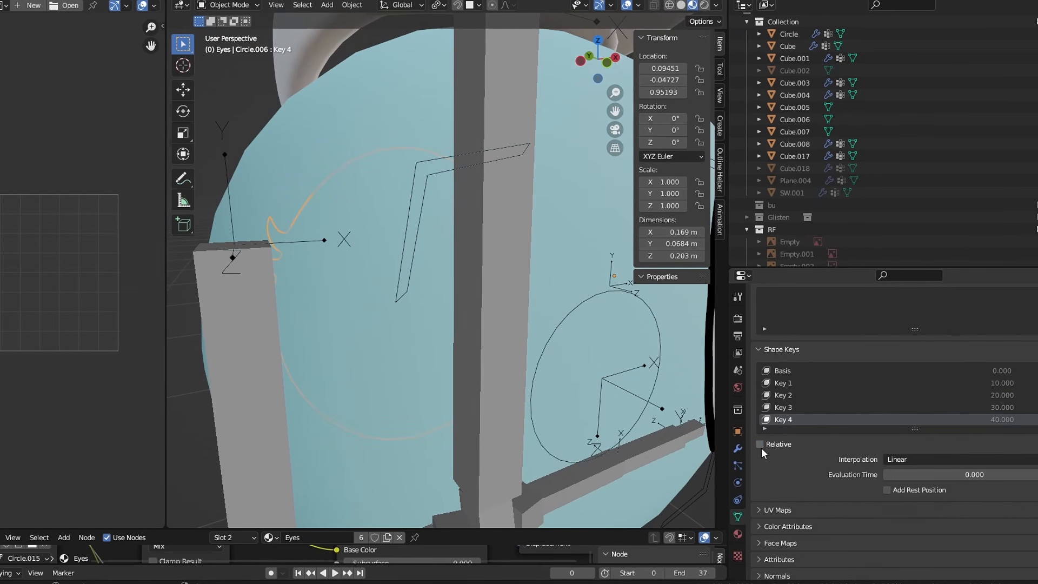
pyautogui.rightClick(918, 474)
pyautogui.click(890, 449)
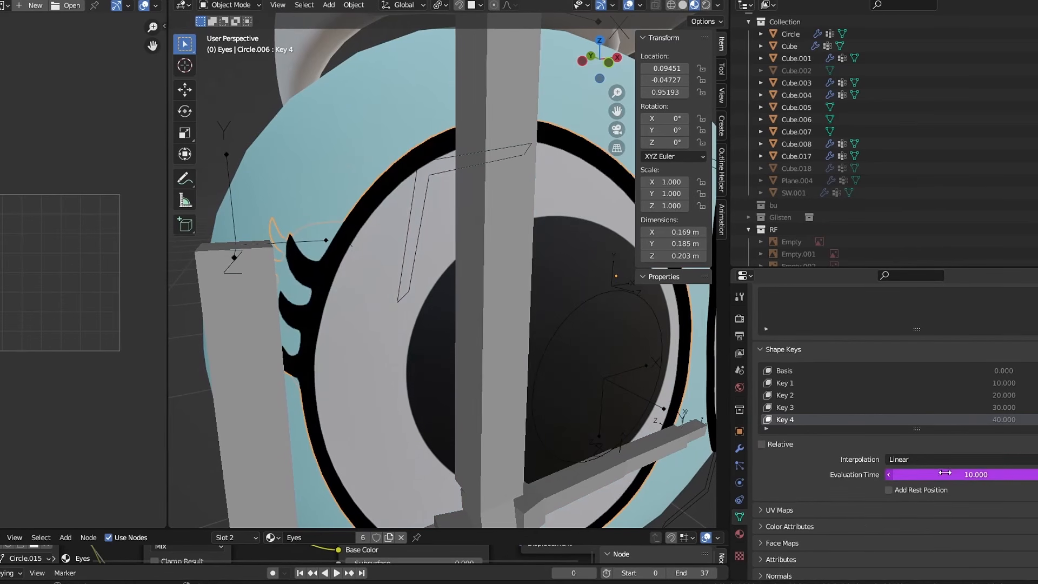
# - Point the variable path of the right eye's Evaluation Time driver to the Eye_S.R property of the Eye_S.R bone
pyautogui.rightClick(953, 476)
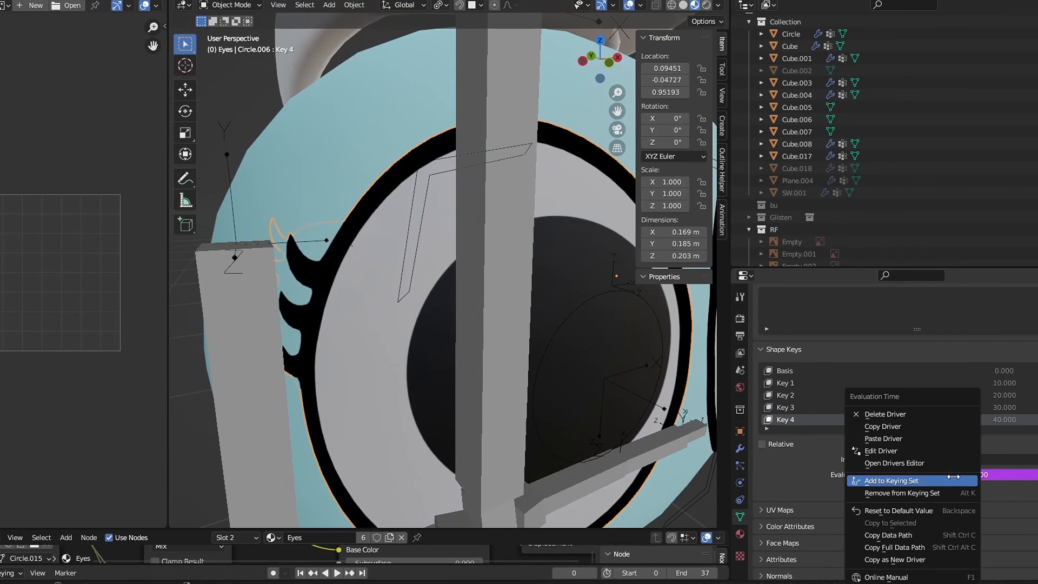
pyautogui.click(891, 451)
pyautogui.click(885, 509)
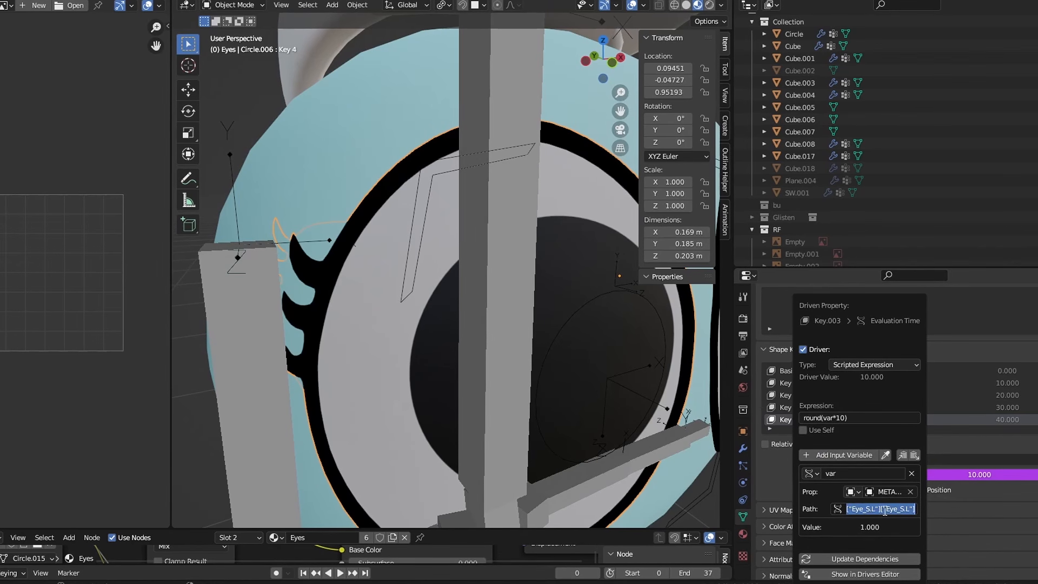
pyautogui.press('End')
pyautogui.click(884, 560)
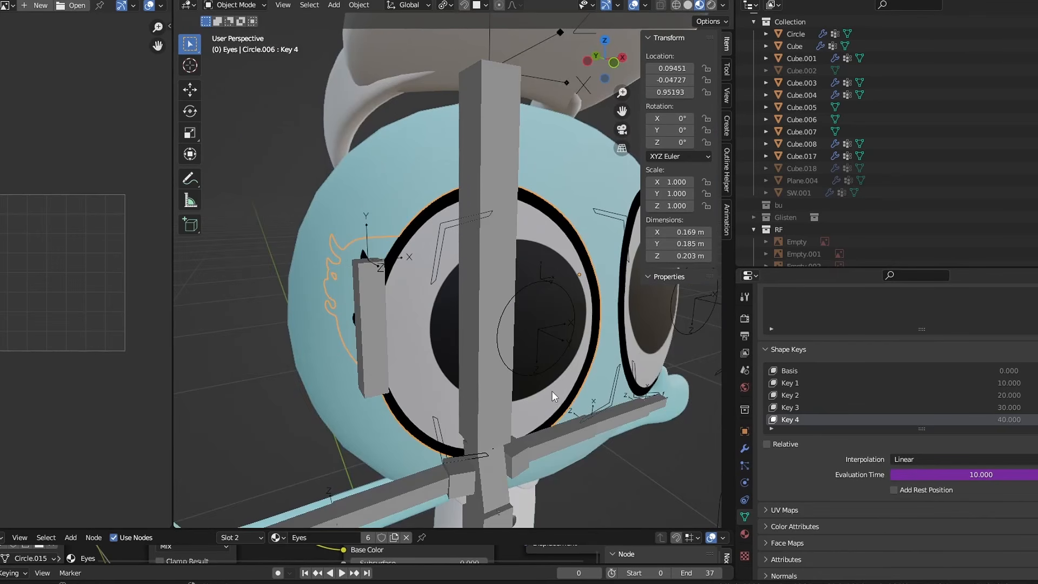
# - Test the variants of both eyes by raising Eye_S.R and Eye_S.L to 3 on their bones
pyautogui.click(420, 295)
pyautogui.hotkey('ctrl', 'Tab')
pyautogui.scroll(-1, 433, 301)
pyautogui.click(277, 273)
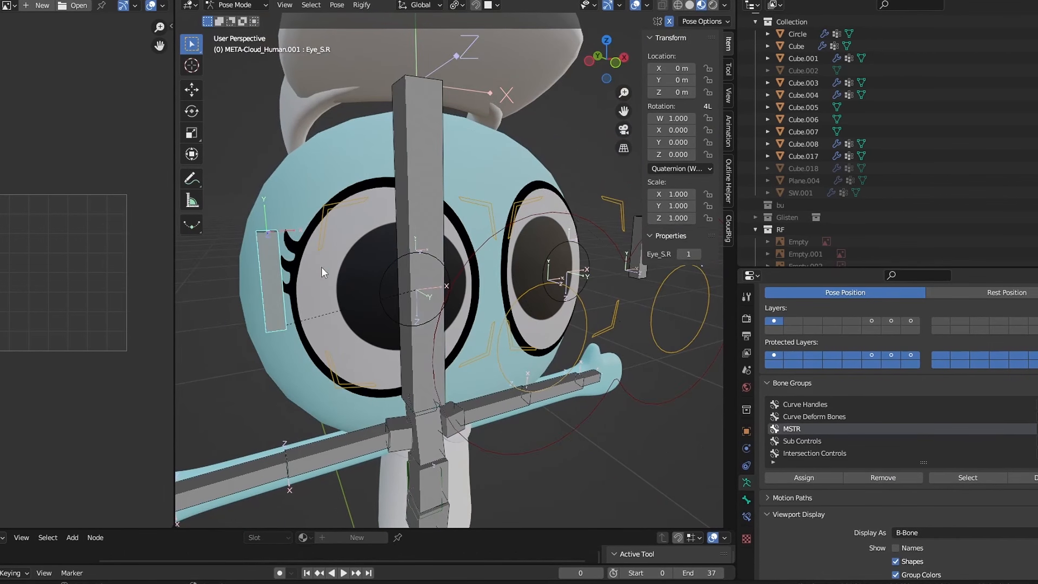
pyautogui.click(697, 260)
pyautogui.click(697, 259)
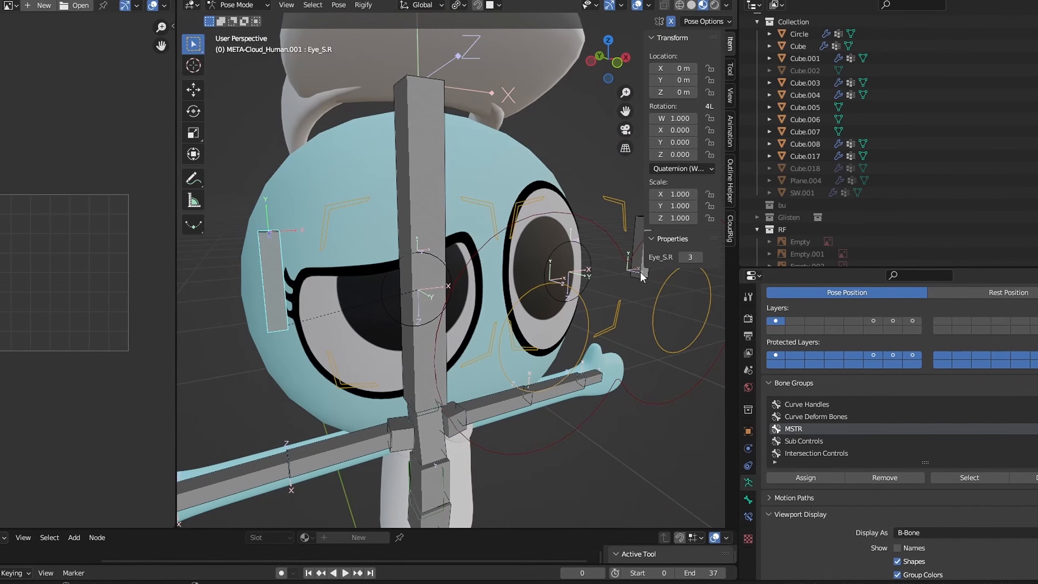
pyautogui.keyDown('shift'); pyautogui.moveTo(642, 272); pyautogui.dragTo(620, 278, button='middle'); pyautogui.keyUp('shift')
pyautogui.click(619, 278)
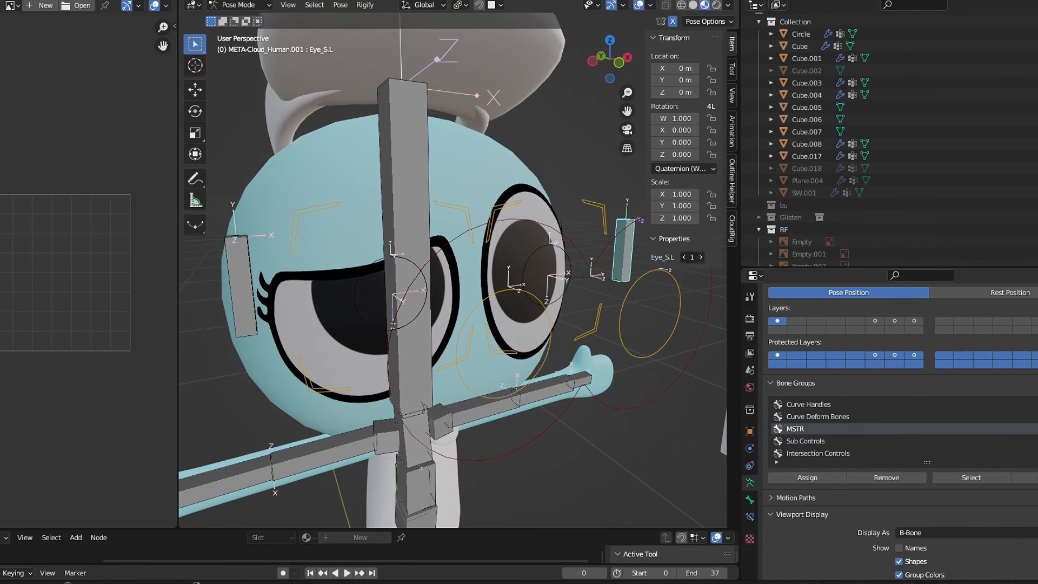
pyautogui.click(702, 257)
pyautogui.click(702, 256)
# - Return the Eye_S.L and Eye_S.R properties to 1
pyautogui.moveTo(591, 316); pyautogui.dragTo(573, 313, button='middle')
pyautogui.press('a')
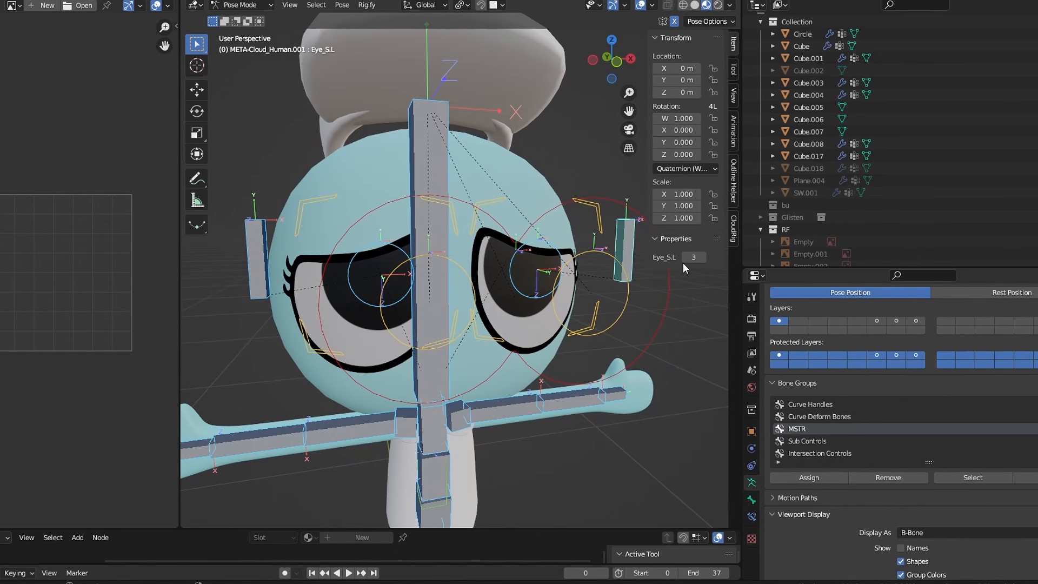
pyautogui.click(684, 259)
pyautogui.click(684, 259)
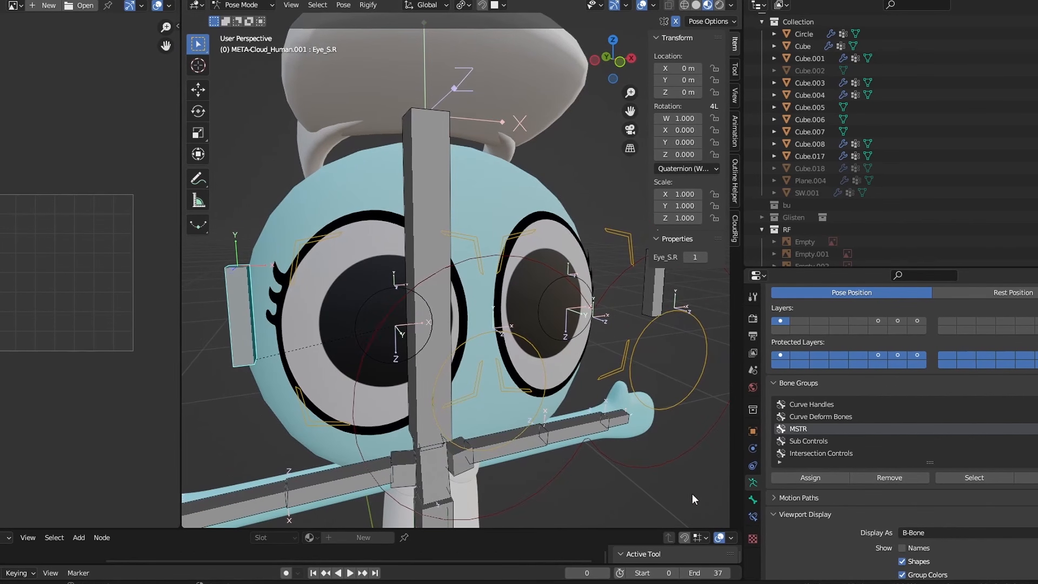
# - Set the Eye_S.R bone's Rigify custom property UI Sub-panel to Eye_S and its UI Label to 1>4
pyautogui.click(752, 499)
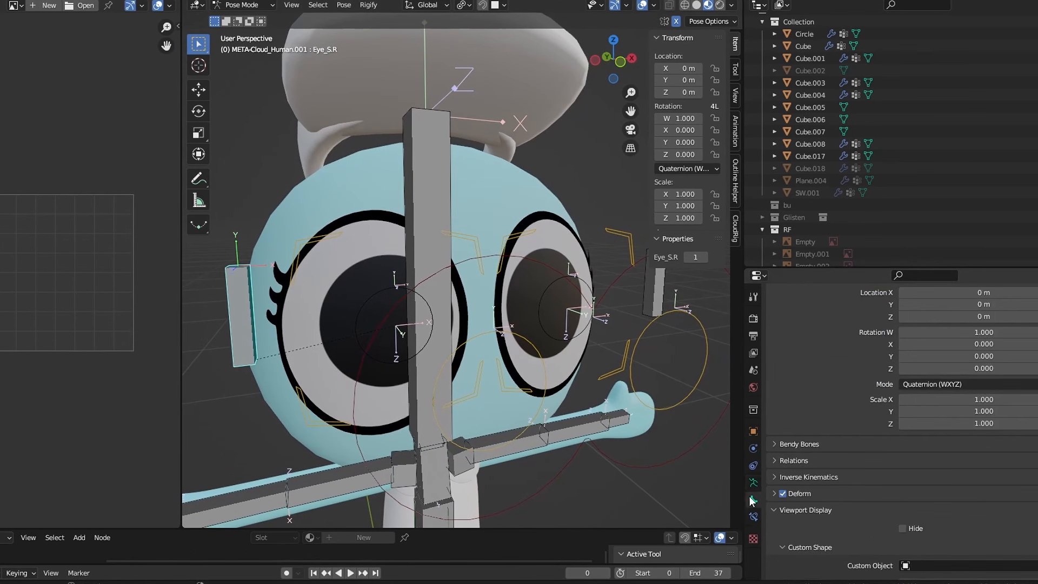
pyautogui.scroll(-6, 840, 474)
pyautogui.scroll(-12, 841, 469)
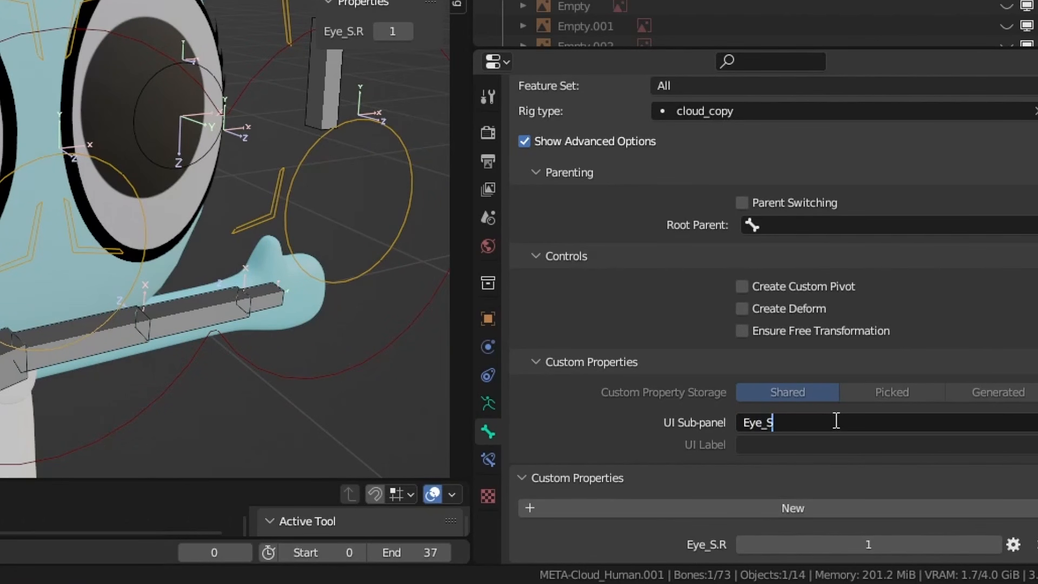
pyautogui.press('Return')
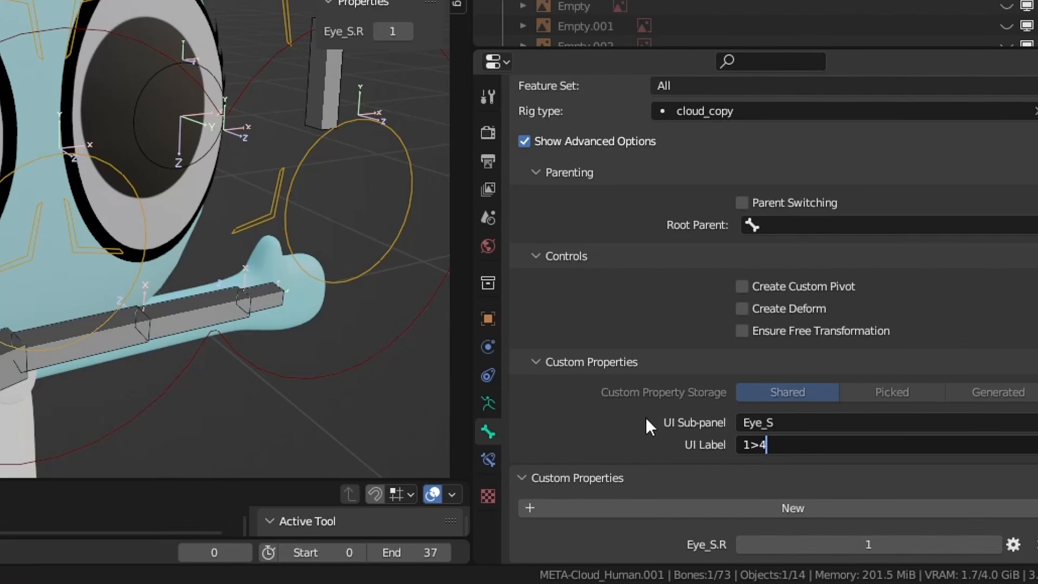
pyautogui.click(788, 421)
pyautogui.click(319, 97)
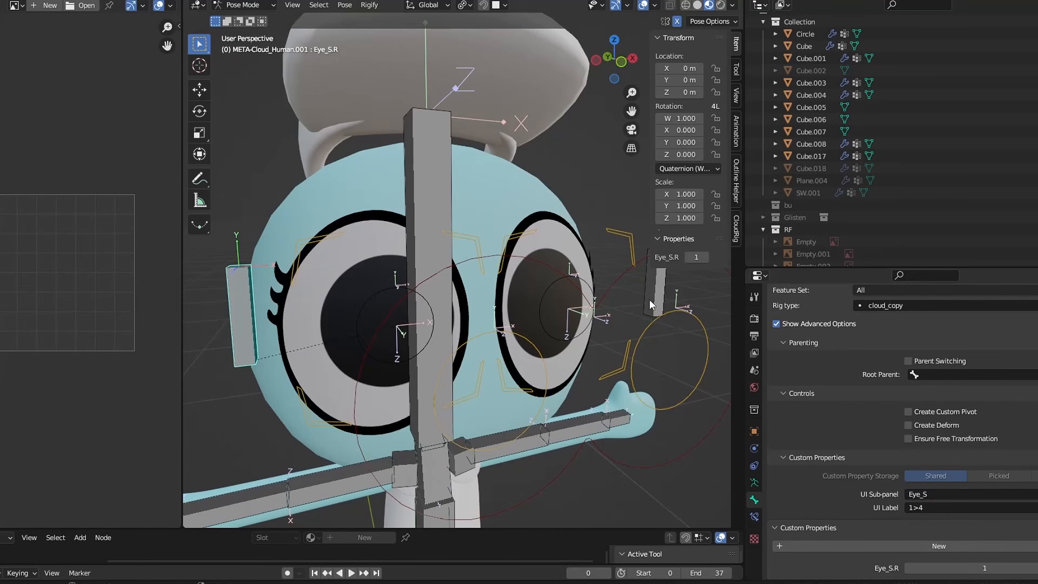
pyautogui.click(319, 98)
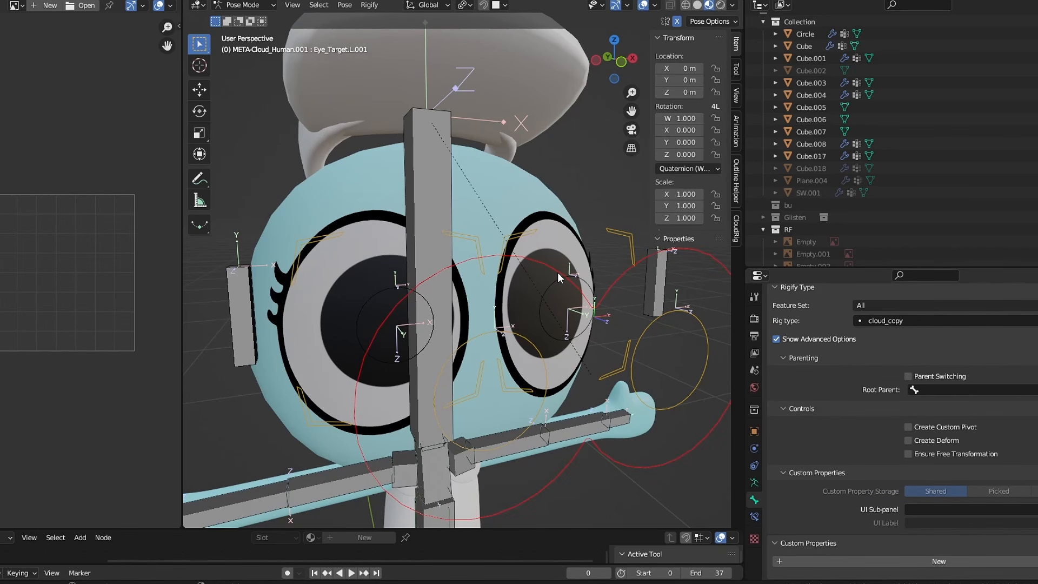
# - Copy the object name of the generated rig RIG-Cloud_Human.001 in object mode
pyautogui.hotkey('ctrl', 'Tab')
pyautogui.scroll(3, 546, 300)
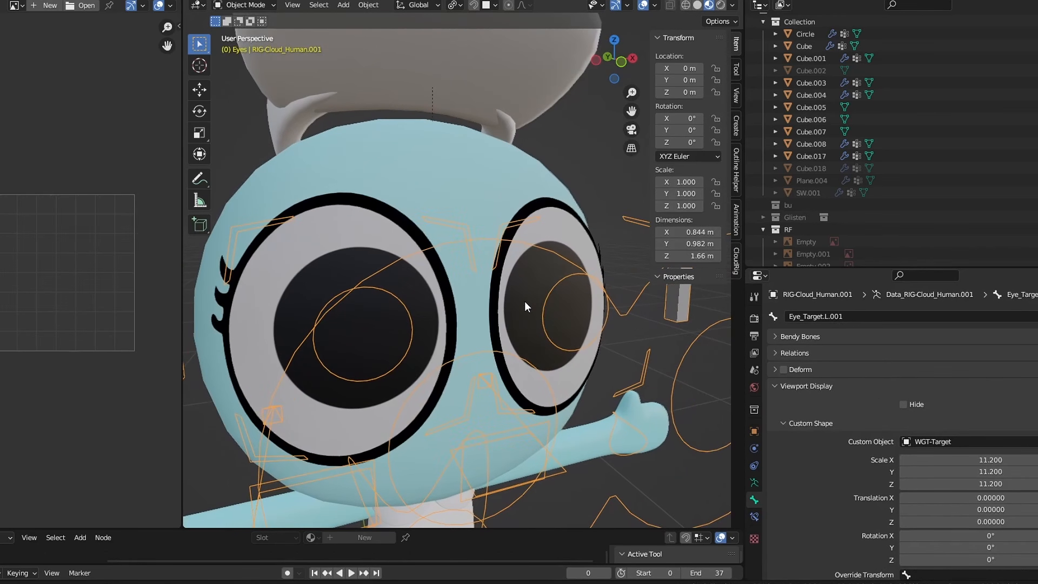
pyautogui.press('F2')
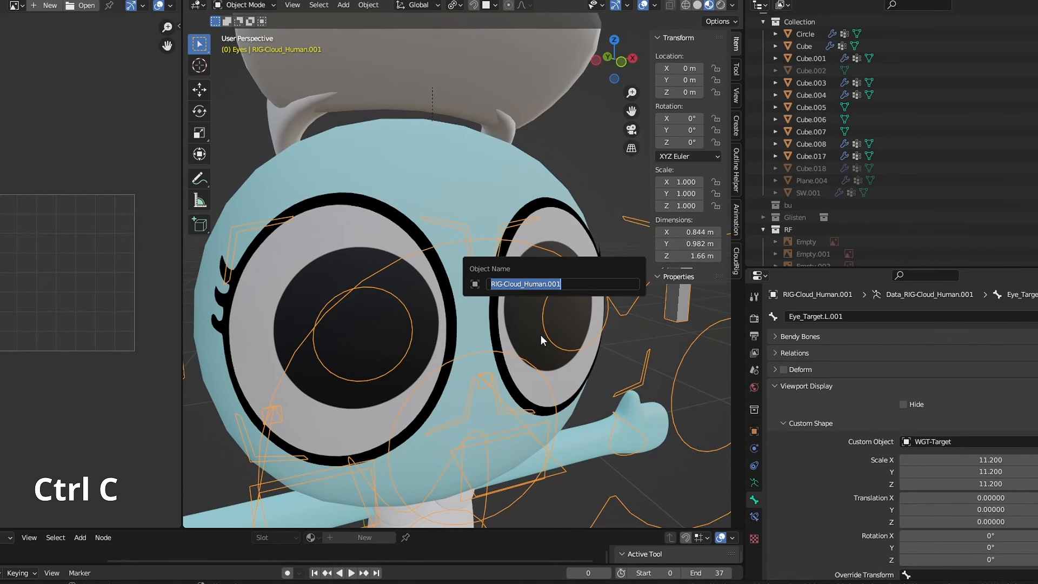
# - Set the target object of the Evaluation Time driver variable to RIG-Cloud_Human.001 on both eye meshes, Circle.004 and Circle.006
pyautogui.click(526, 297)
pyautogui.click(755, 517)
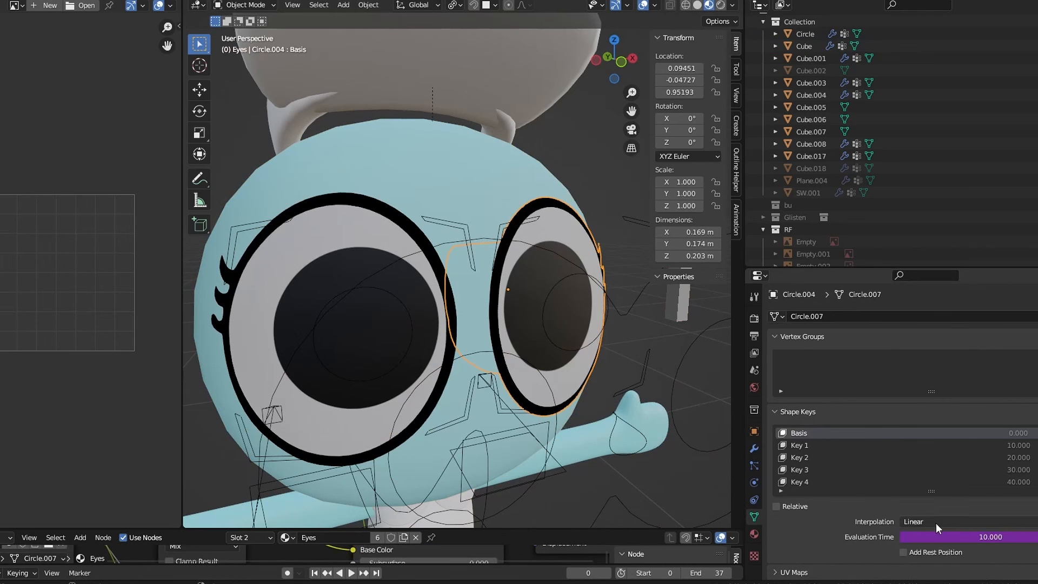
pyautogui.rightClick(939, 536)
pyautogui.click(902, 452)
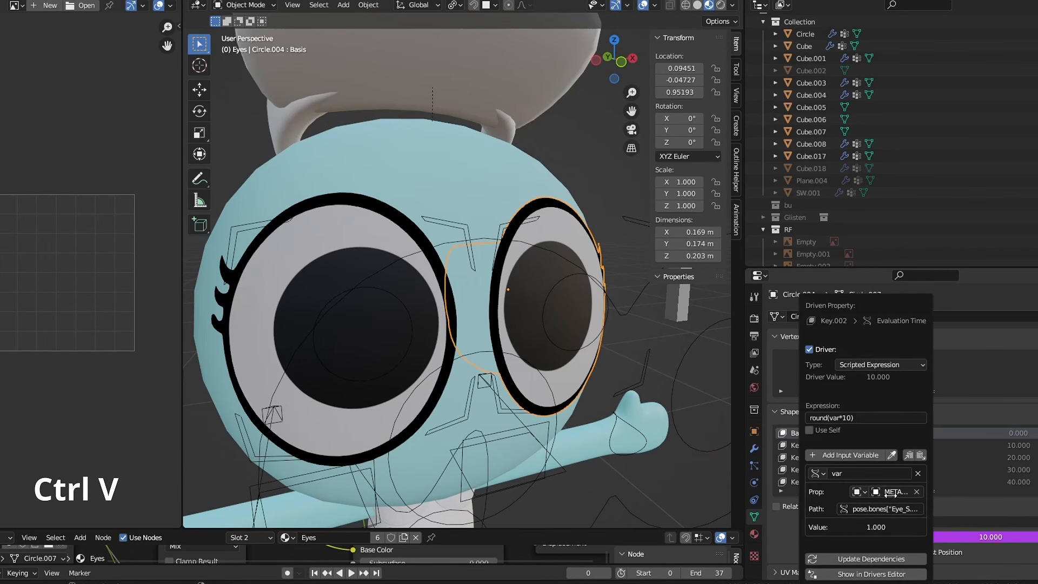
pyautogui.click(346, 326)
pyautogui.rightClick(943, 537)
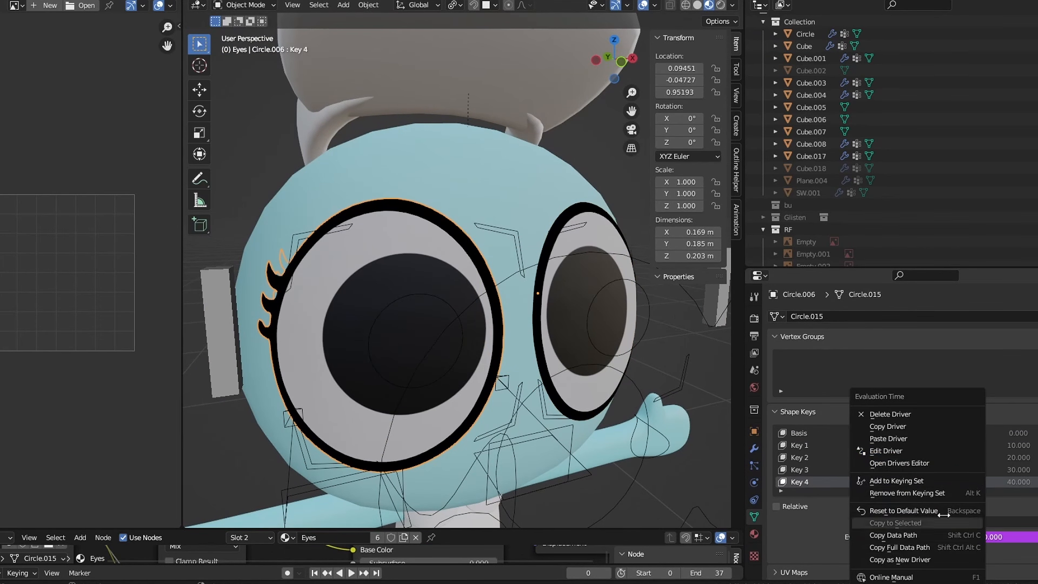
pyautogui.click(898, 451)
pyautogui.keyDown('shift'); pyautogui.moveTo(562, 380); pyautogui.dragTo(511, 370, button='middle'); pyautogui.keyUp('shift')
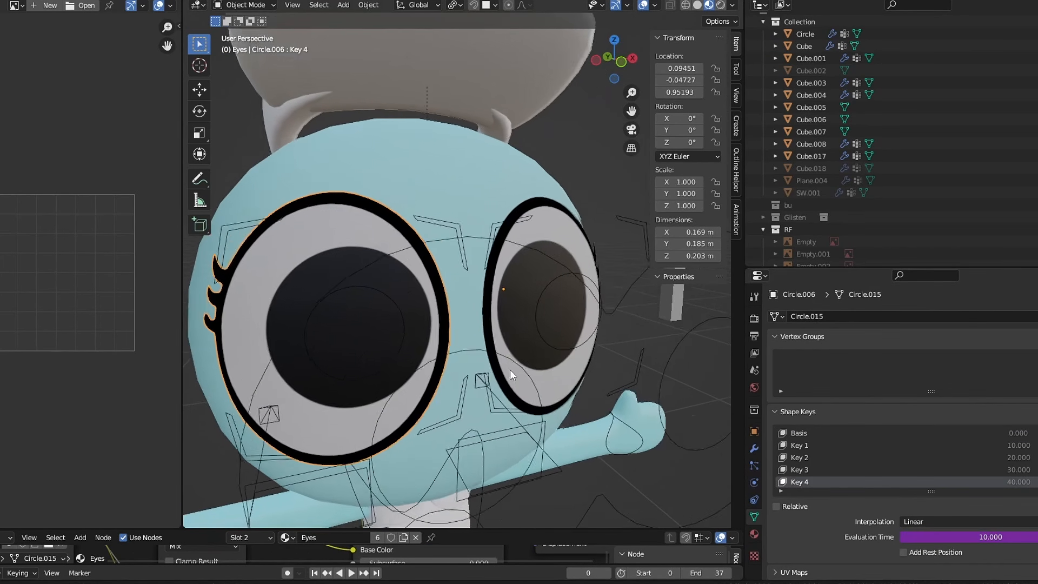
# - Select the generated rig, show its CloudRig settings, and widen the 3D viewport and sidebar until the Eye_S labels are readable
pyautogui.scroll(-2, 513, 368)
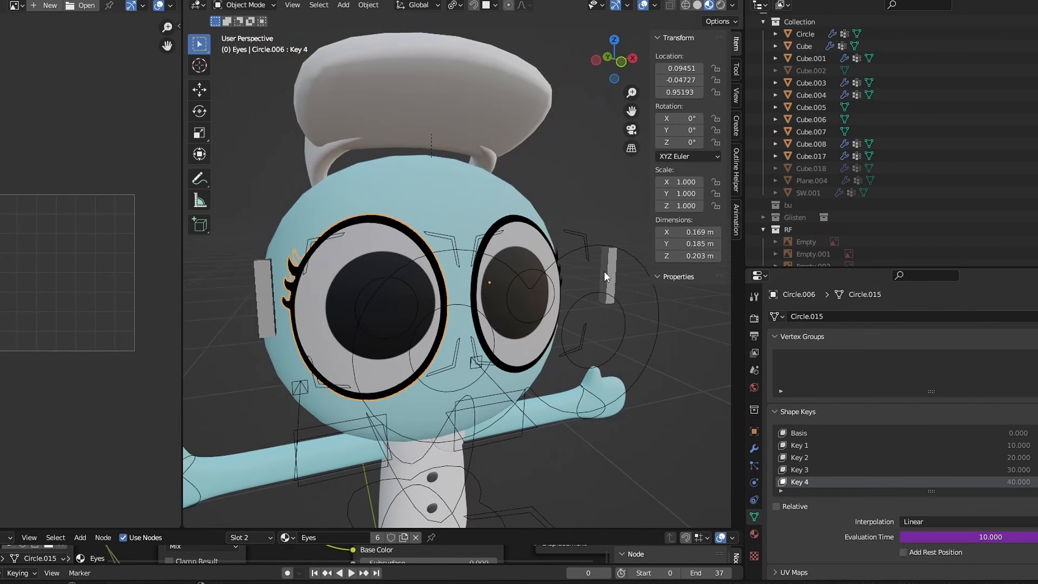
pyautogui.click(624, 246)
pyautogui.click(737, 265)
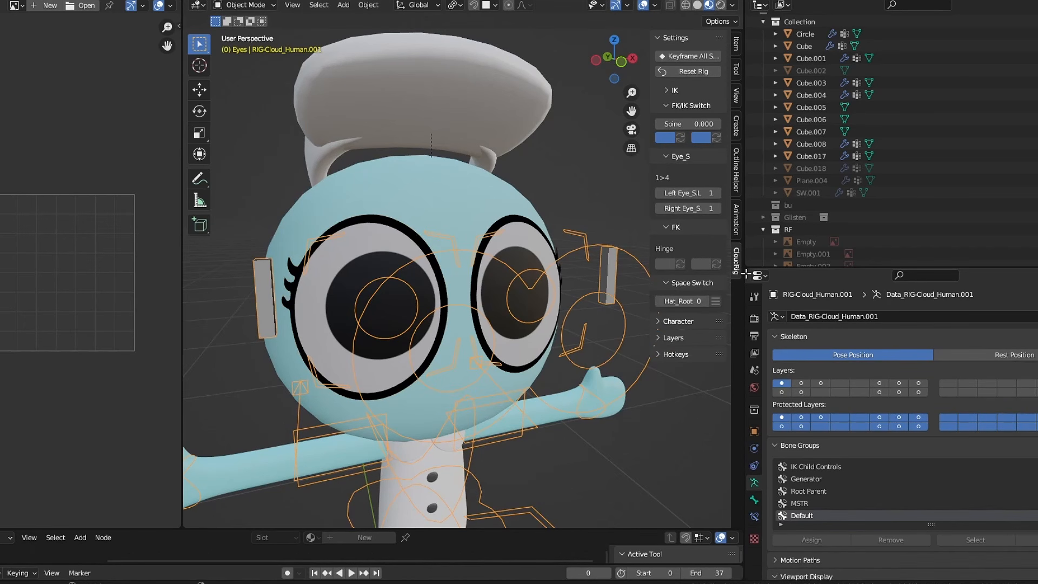
pyautogui.moveTo(744, 280); pyautogui.dragTo(869, 279)
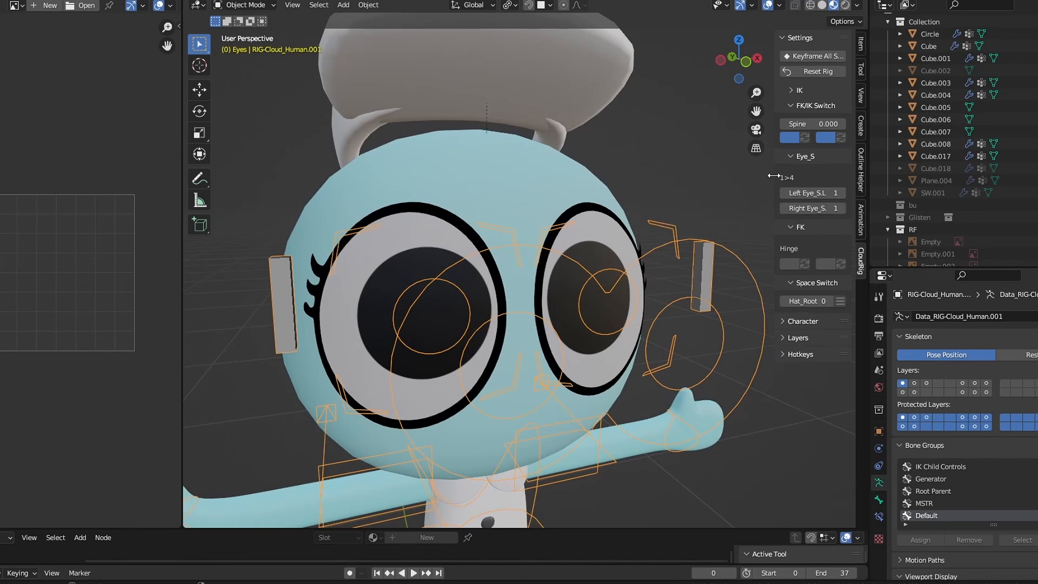
pyautogui.moveTo(773, 175); pyautogui.dragTo(763, 208)
pyautogui.scroll(2, 715, 220)
pyautogui.keyDown('shift'); pyautogui.moveTo(638, 252); pyautogui.dragTo(589, 276, button='middle'); pyautogui.keyUp('shift')
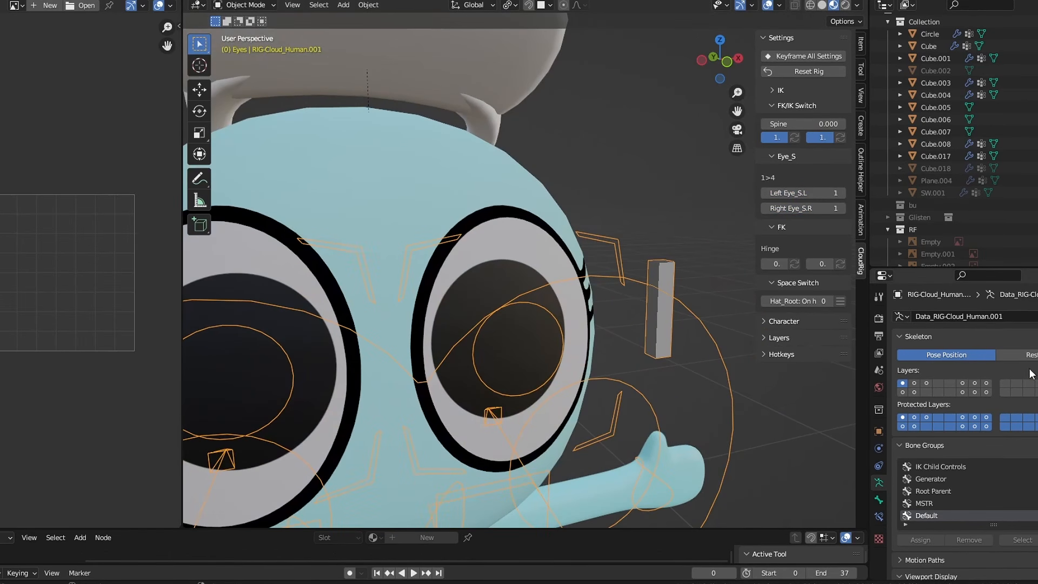
# - Display only the rig's deform bones and parent the eye meshes to the rig using Armature Deform with Empty Groups
pyautogui.click(1037, 392)
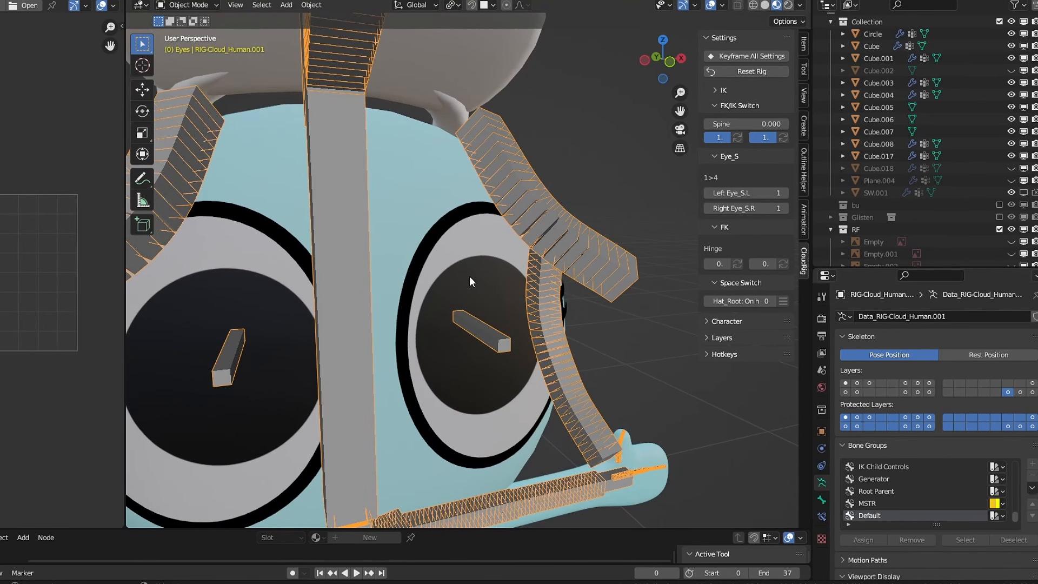
pyautogui.click(512, 296)
pyautogui.keyDown('shift'); pyautogui.click(318, 219); pyautogui.keyUp('shift')
pyautogui.hotkey('ctrl', 'p')
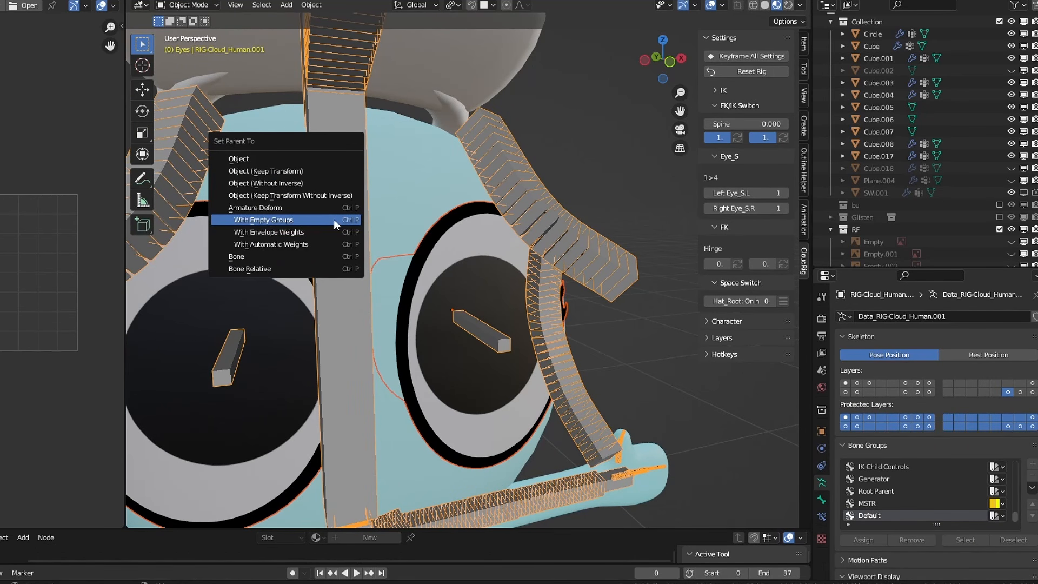
pyautogui.click(264, 220)
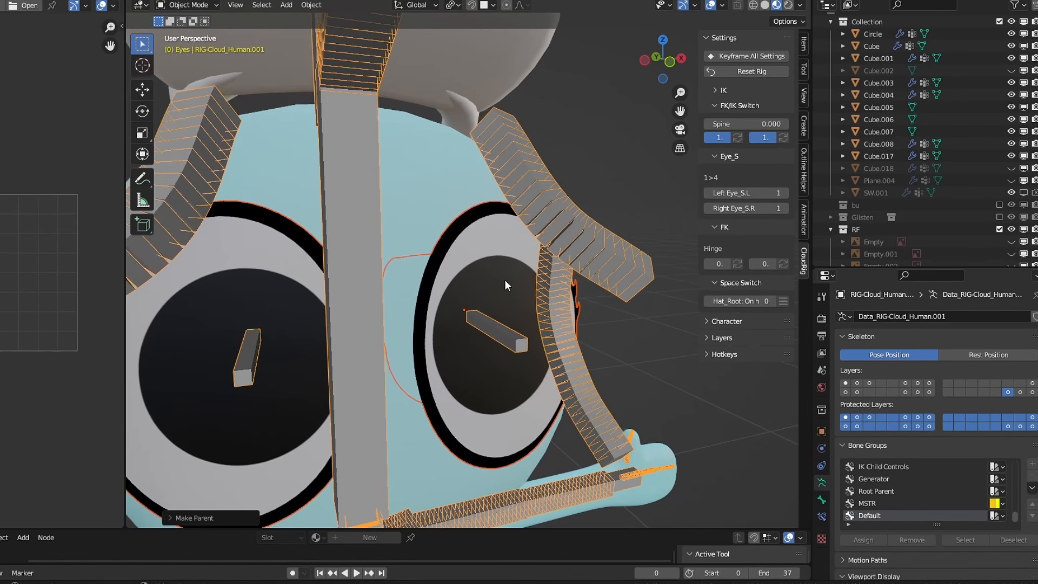
# - Put the rig in pose mode, then enter weight painting on Circle.004 with the DEF-Eye_Root.L bone selected
pyautogui.click(502, 276)
pyautogui.click(497, 324)
pyautogui.hotkey('ctrl', 'Tab')
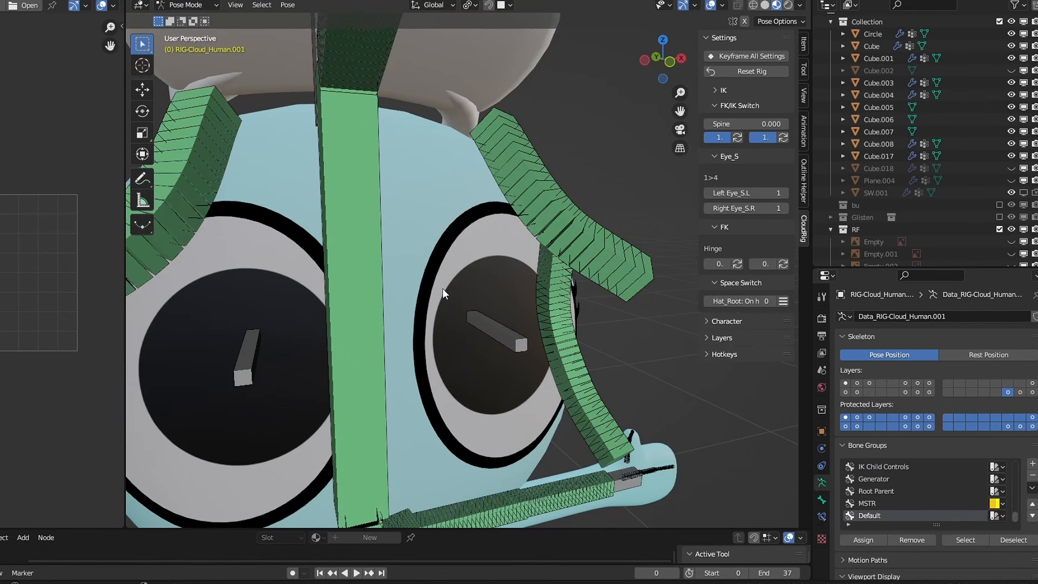
pyautogui.click(501, 283)
pyautogui.hotkey('ctrl', 'Tab')
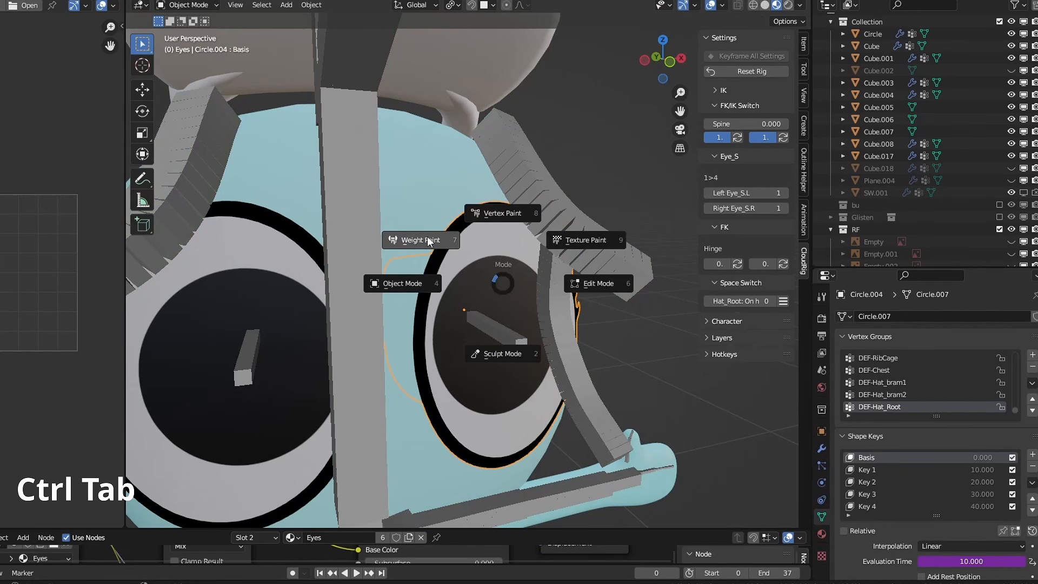
pyautogui.click(427, 236)
pyautogui.keyDown('ctrl'); pyautogui.click(492, 329); pyautogui.keyUp('ctrl')
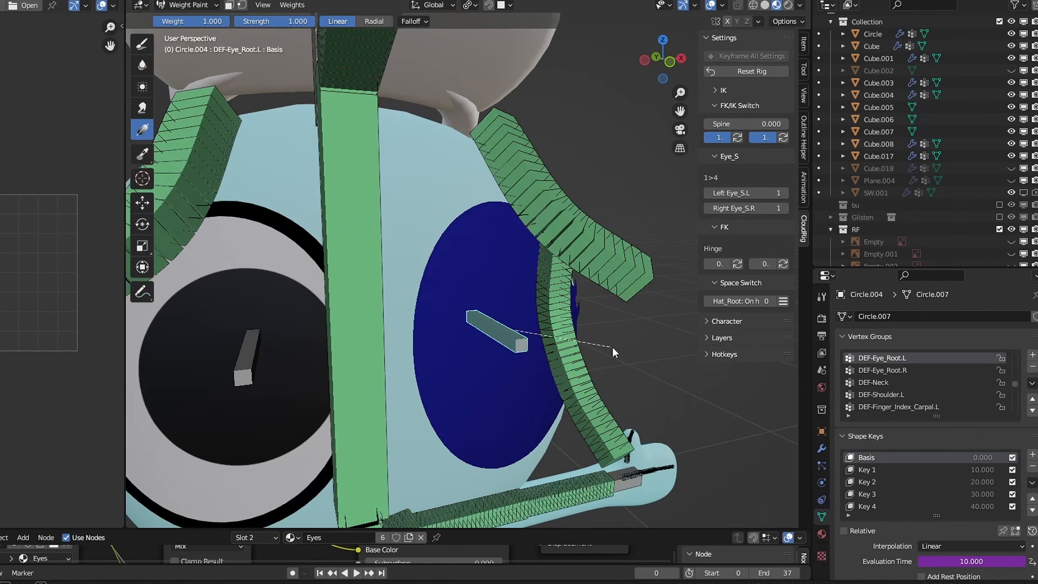
# - Set the weight brush to Add and fill the whole Circle.004 eye with weight 1.000 using the Gradient tool
pyautogui.moveTo(612, 347); pyautogui.dragTo(613, 348)
pyautogui.click(140, 45)
pyautogui.click(164, 20)
pyautogui.click(175, 58)
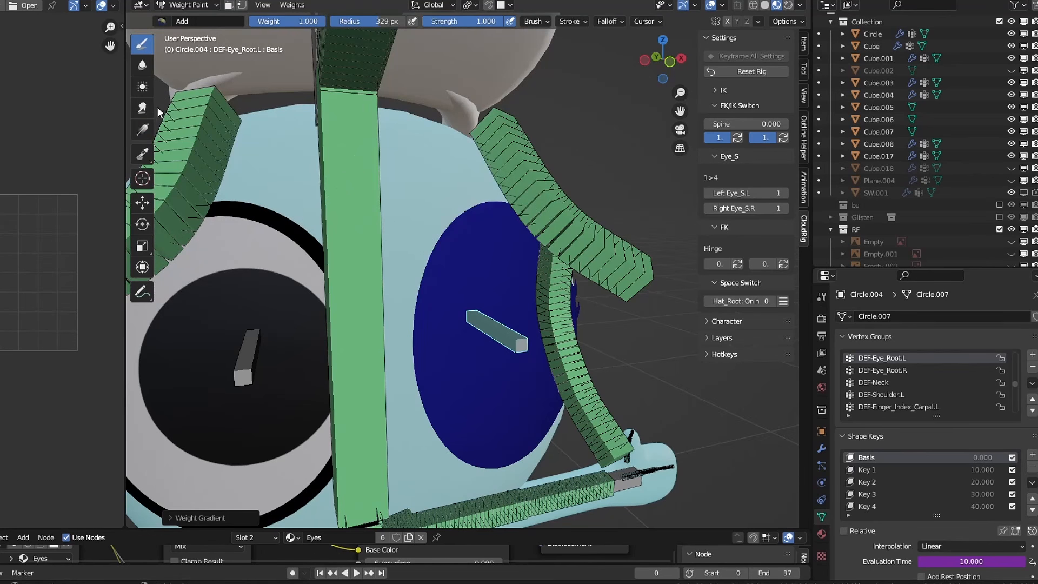
pyautogui.click(144, 130)
pyautogui.moveTo(521, 335); pyautogui.dragTo(638, 358)
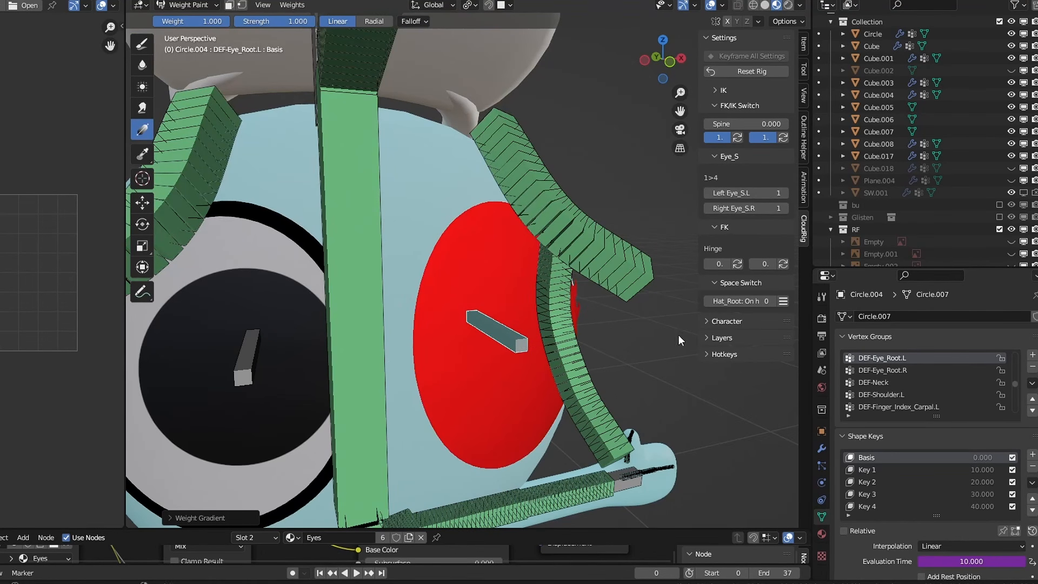
pyautogui.moveTo(582, 284); pyautogui.dragTo(586, 287)
# - Weight paint Circle.006 with the Gradient tool so the whole eye is assigned to the DEF-Eye_Root.R bone
pyautogui.moveTo(305, 285); pyautogui.dragTo(343, 283, button='middle')
pyautogui.hotkey('ctrl', 'Tab')
pyautogui.click(351, 284)
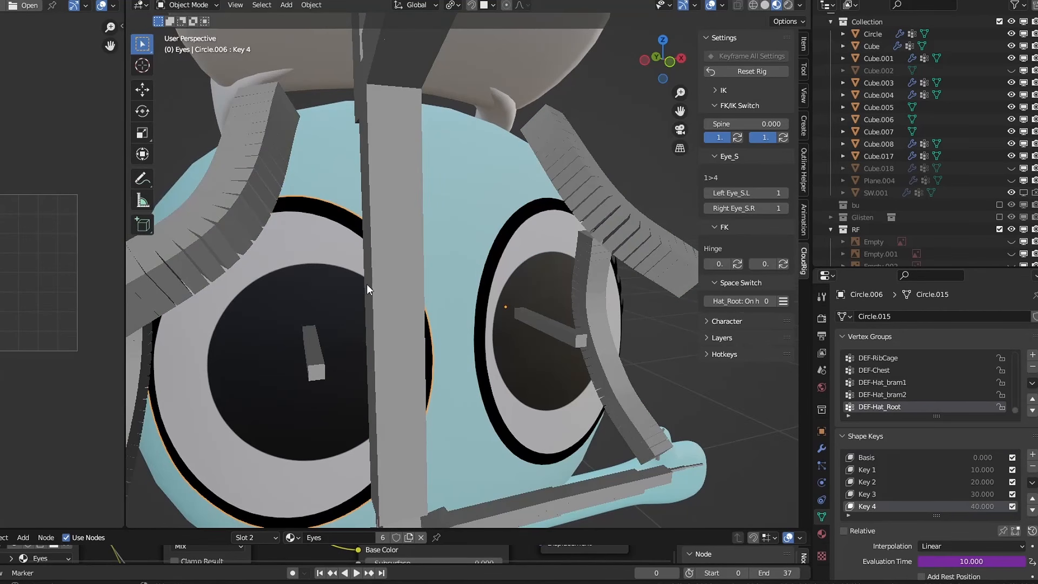
pyautogui.hotkey('ctrl', 'Tab')
pyautogui.click(267, 236)
pyautogui.keyDown('ctrl'); pyautogui.click(312, 338); pyautogui.keyUp('ctrl')
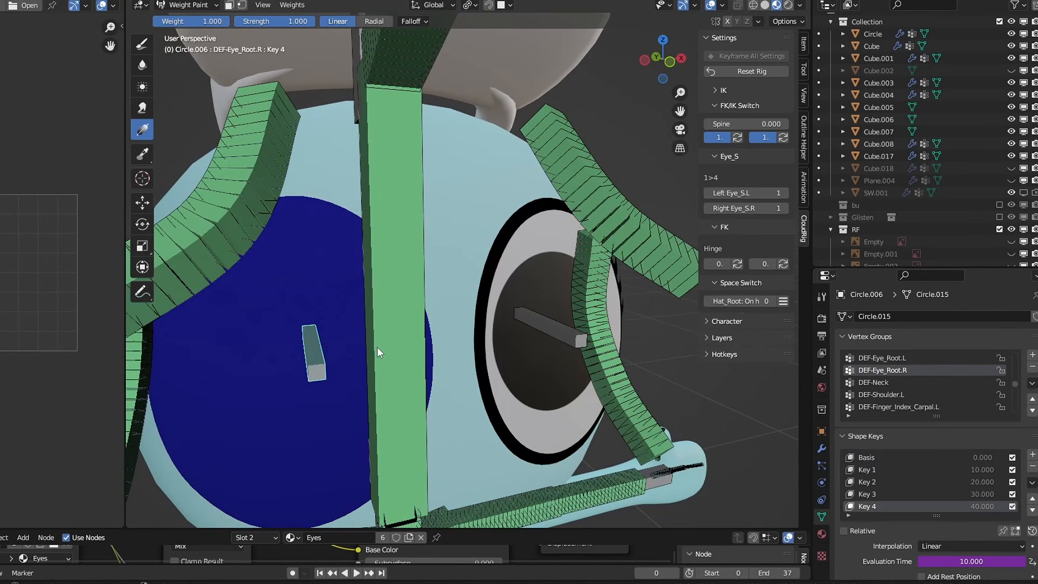
pyautogui.moveTo(441, 350); pyautogui.dragTo(248, 443)
pyautogui.press('r')
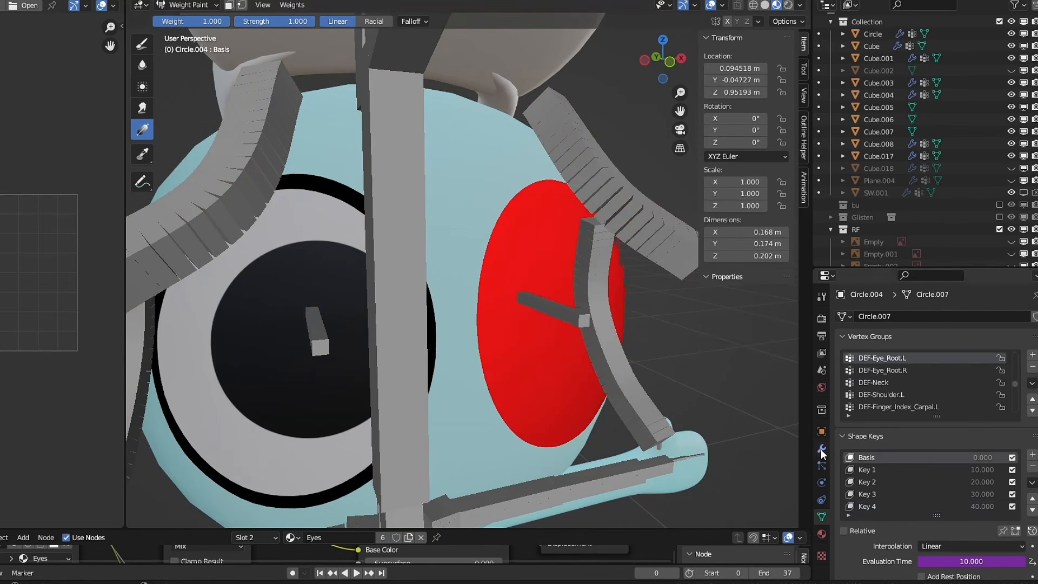
# - Move the Armature modifier above the Subdivision modifier in the eye meshes' modifier stacks
pyautogui.click(821, 448)
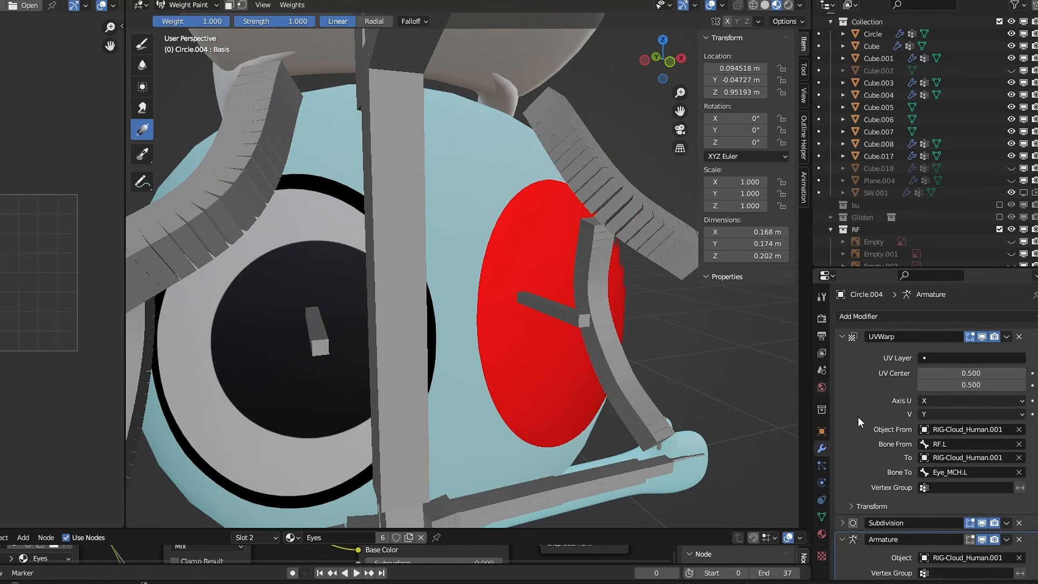
pyautogui.scroll(-5, 858, 416)
pyautogui.moveTo(1031, 424); pyautogui.dragTo(849, 461)
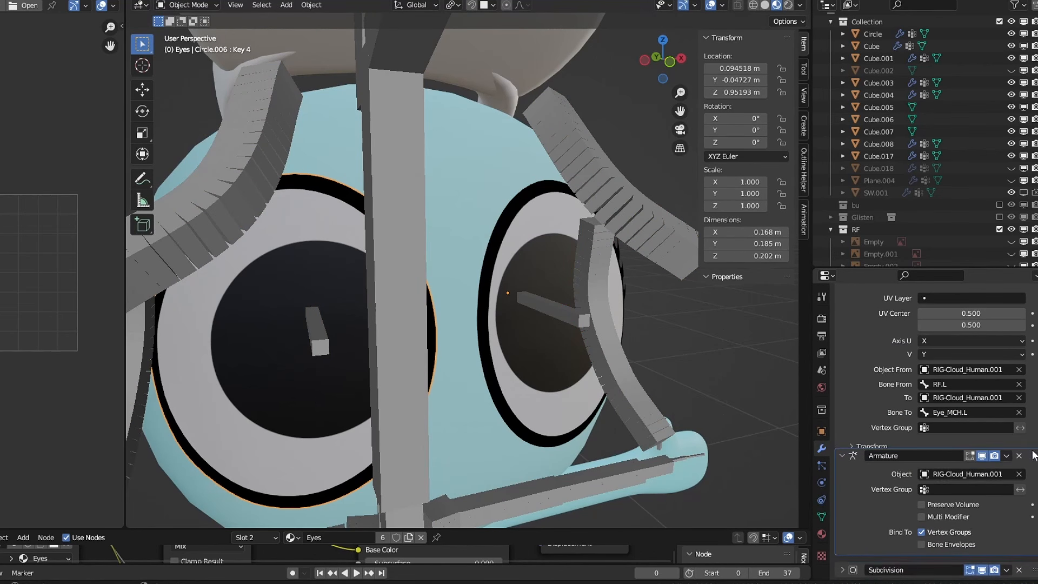
# - Select the rig, display its first bone layer with the controls instead of the deform bones, and enter pose mode
pyautogui.click(508, 307)
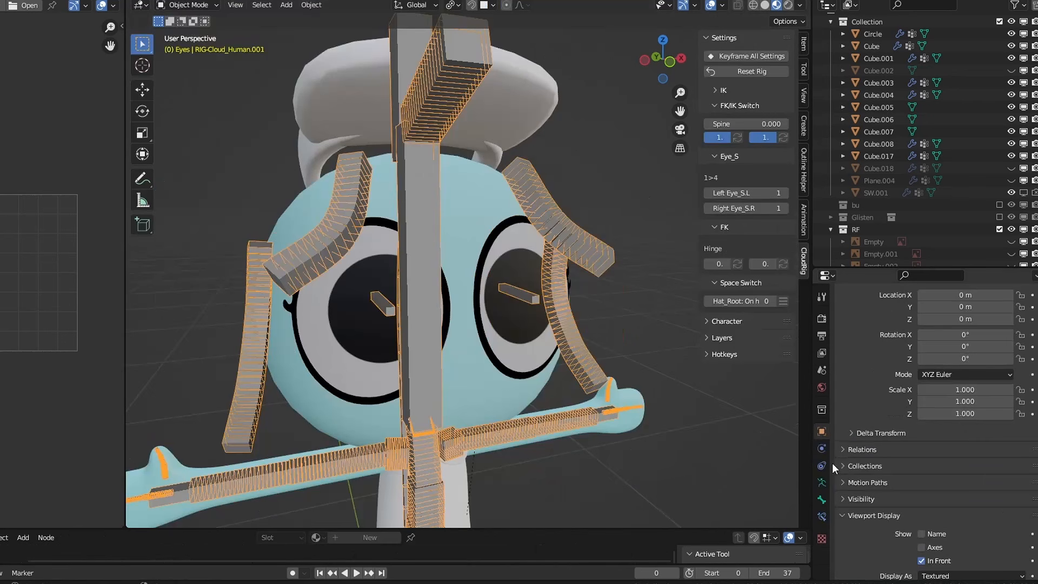
pyautogui.click(822, 482)
pyautogui.scroll(3, 872, 381)
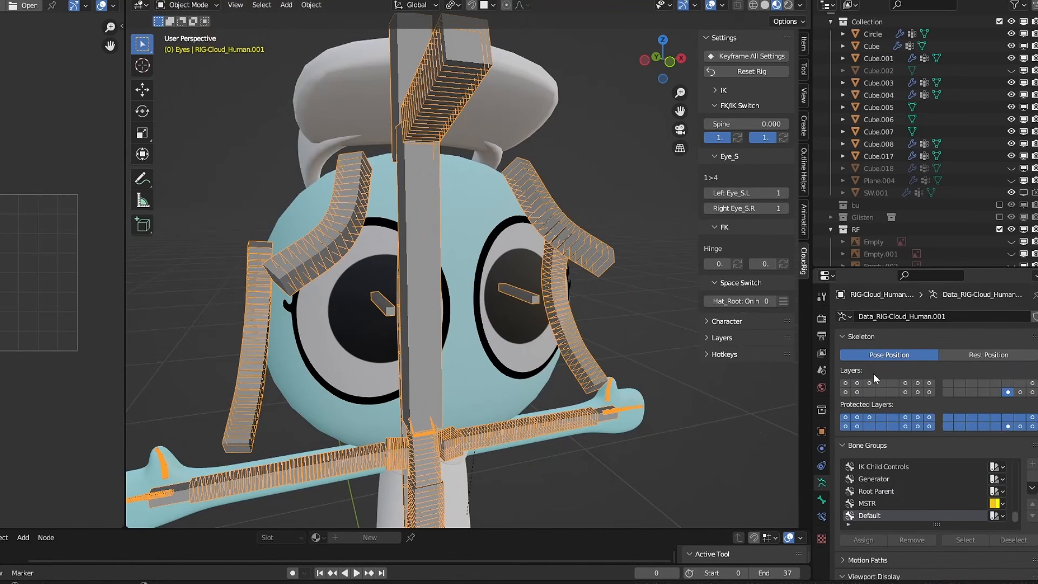
pyautogui.click(846, 384)
pyautogui.hotkey('ctrl', 'Tab')
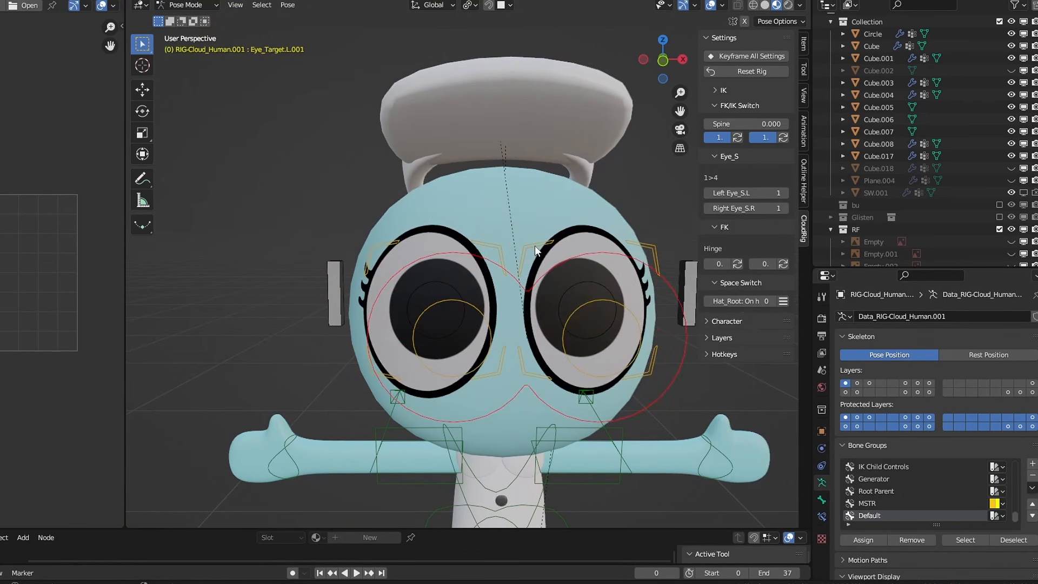
# - Test the Eye_Target.L.001 control by moving it sideways, scaling it along X to about 0.8, and moving it downward
pyautogui.press('g')
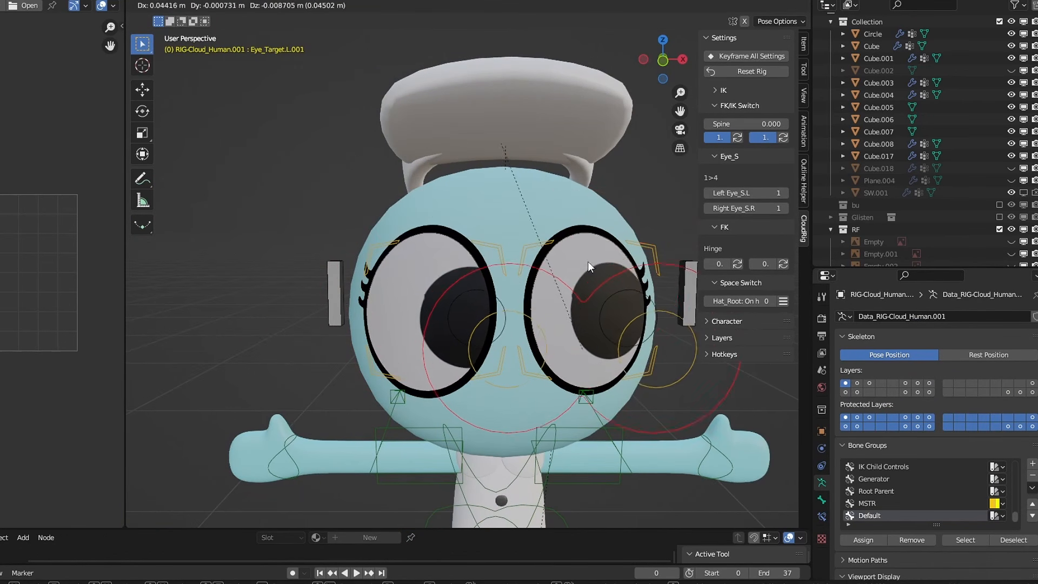
pyautogui.click(589, 265)
pyautogui.press('s')
pyautogui.press('x')
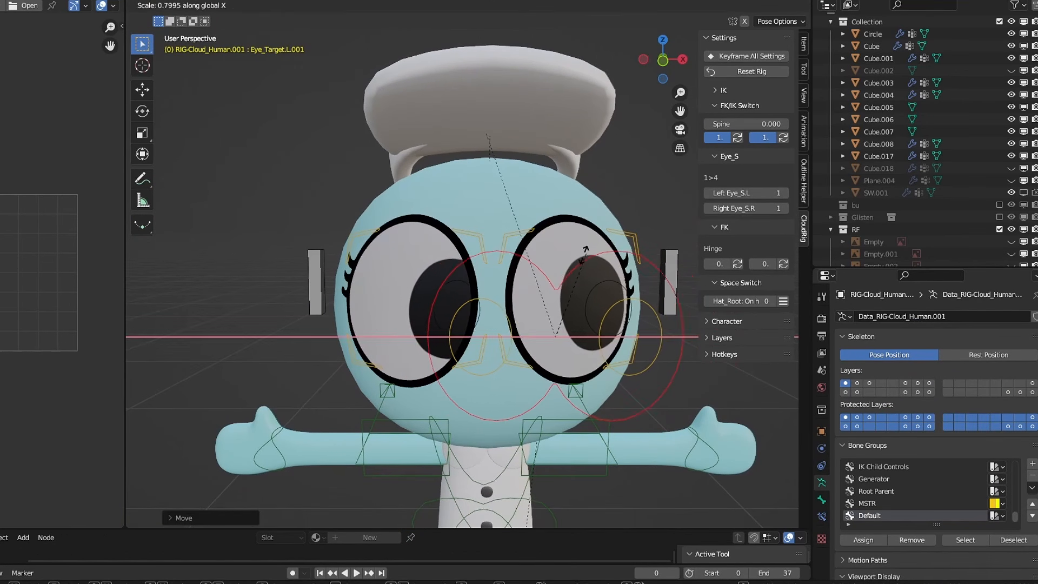
pyautogui.click(587, 248)
pyautogui.press('g')
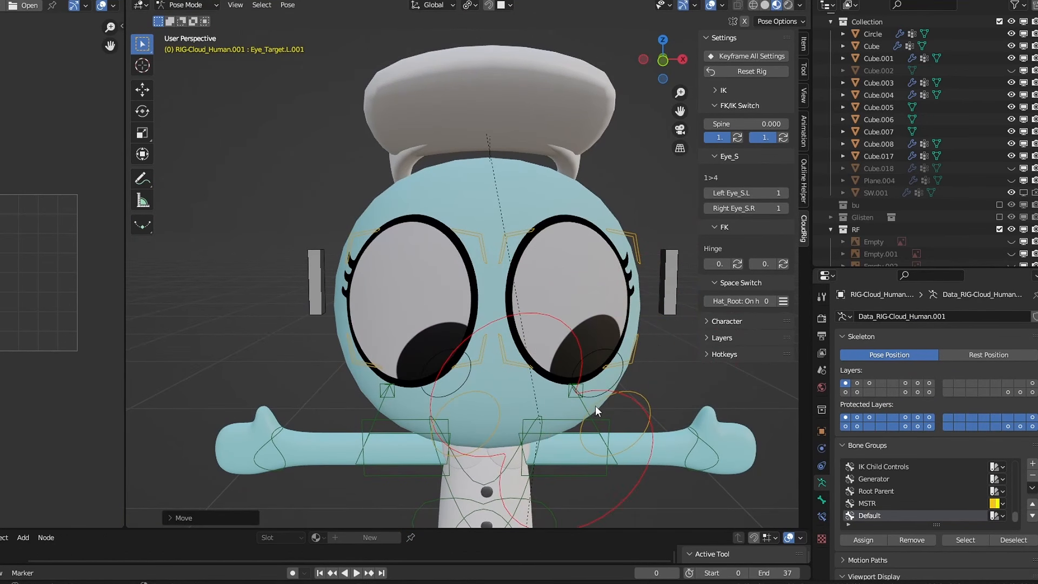
# - Set Bone From to RF.R and Bone To to Eye_MCH.R in the UVWarp modifier of Circle.006
pyautogui.write('RF')
pyautogui.write('.R')
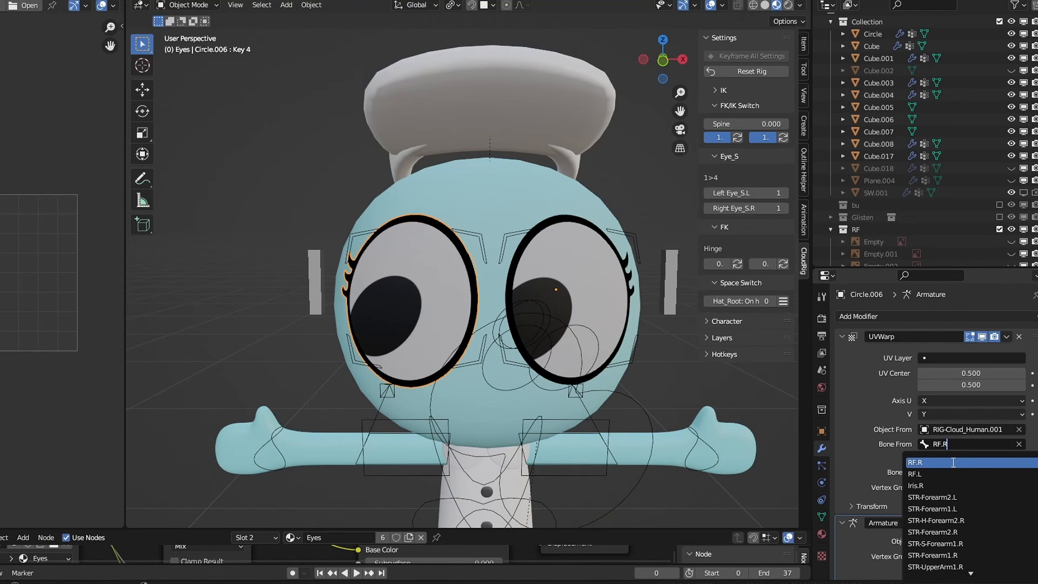
pyautogui.click(953, 462)
pyautogui.click(970, 472)
pyautogui.press('BackSpace')
pyautogui.write('R')
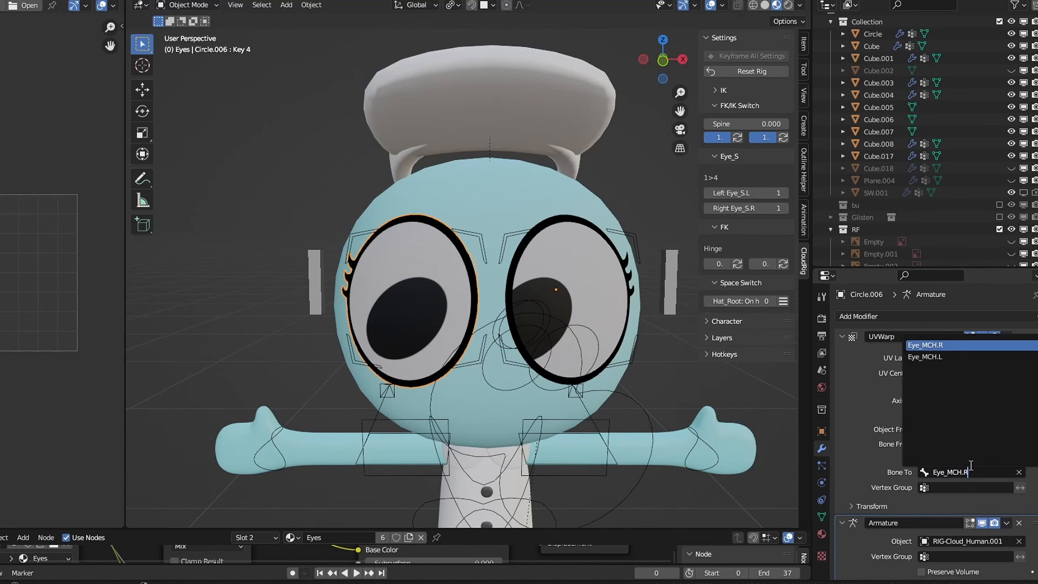
pyautogui.click(952, 345)
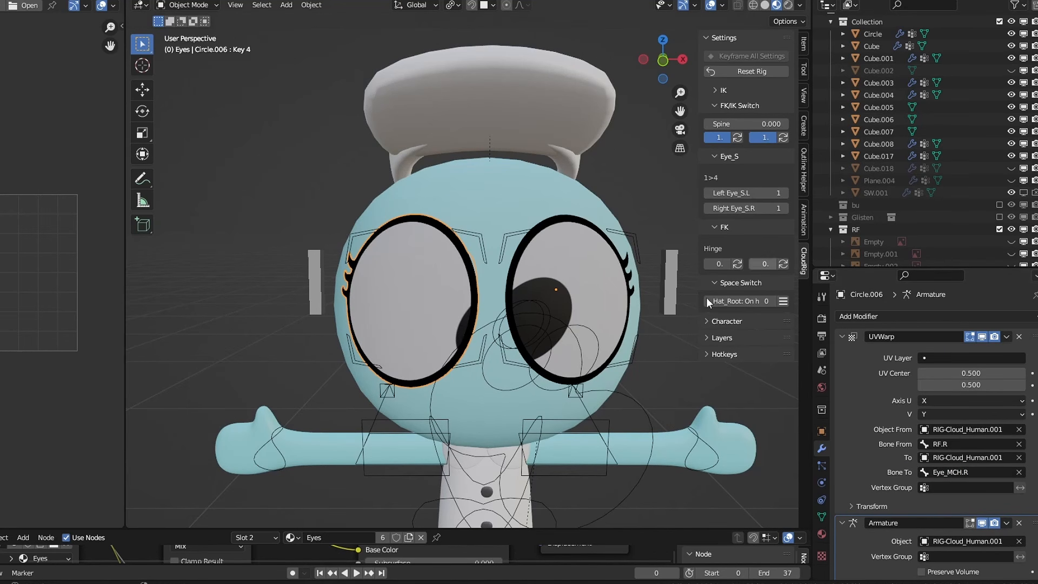
# - Select all the rig's pose bones and clear their location, rotation and scale
pyautogui.click(591, 329)
pyautogui.press('a')
pyautogui.hotkey('alt', 'g')
pyautogui.hotkey('alt', 'r')
pyautogui.hotkey('alt', 's')
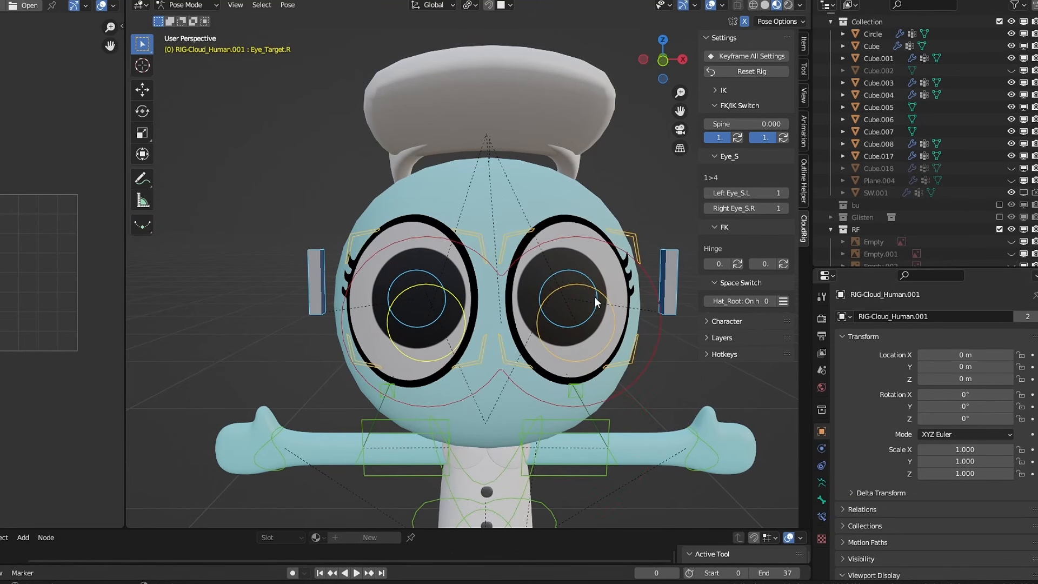
pyautogui.click(602, 293)
pyautogui.press('g')
pyautogui.click(600, 280)
pyautogui.hotkey('ctrl', 'z')
# - Move Eye_Target.L up and inward with mirroring, then turn off X-axis mirror and move it below the eye on its own
pyautogui.click(608, 300)
pyautogui.press('g')
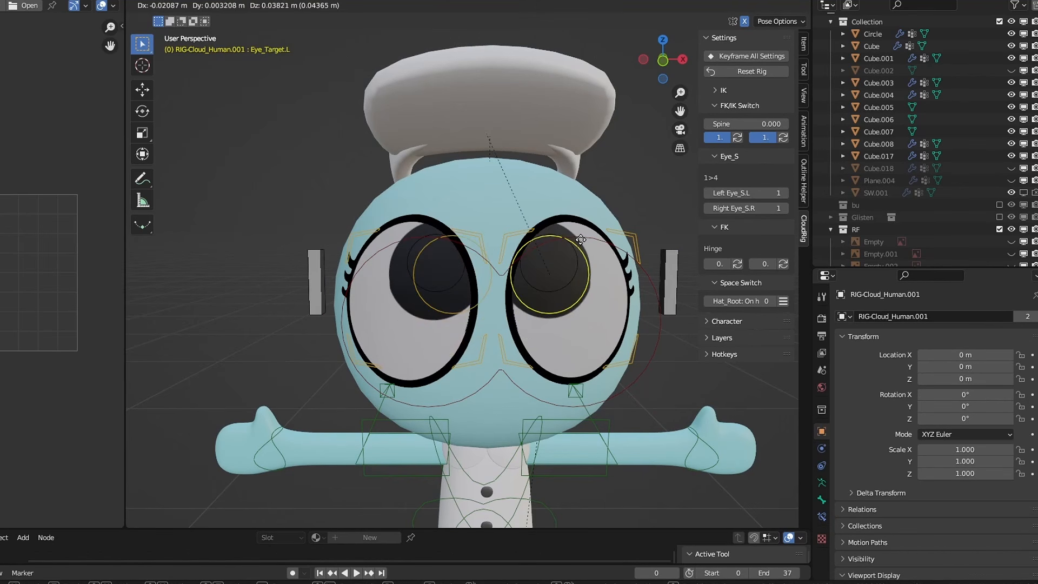
pyautogui.click(591, 231)
pyautogui.click(743, 21)
pyautogui.press('g')
pyautogui.click(696, 334)
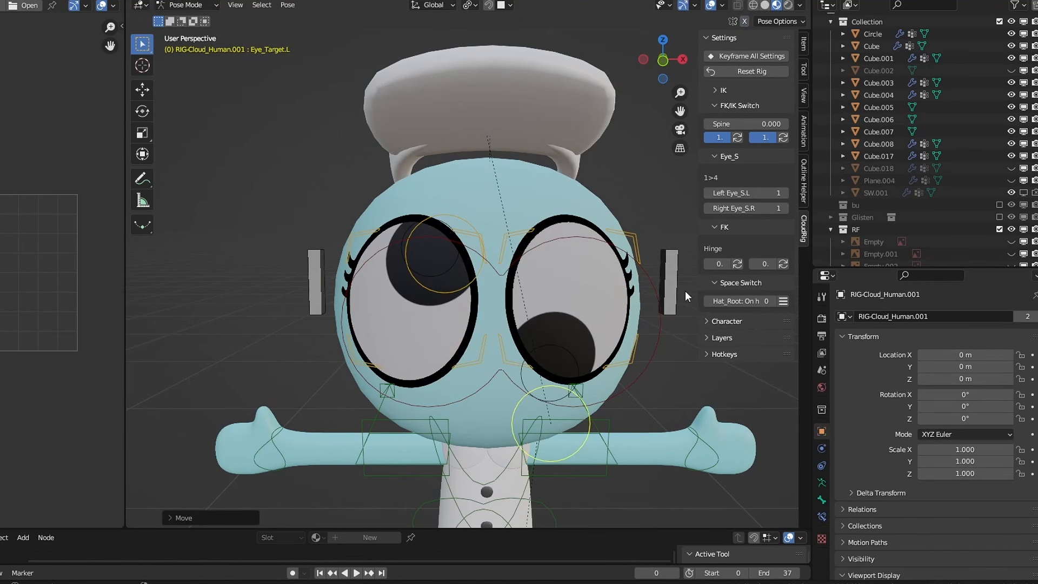
# - Test the shared eye control Eye_Target.L.001 by moving it, rotating it and narrowing it along X
pyautogui.click(657, 294)
pyautogui.press('g')
pyautogui.click(654, 328)
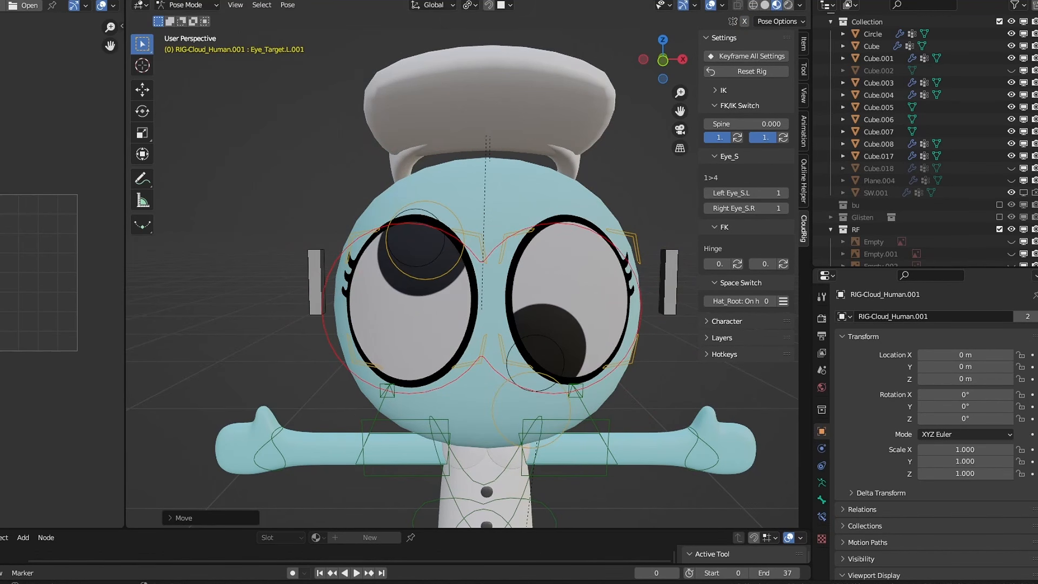
pyautogui.press('r')
pyautogui.click(520, 292)
pyautogui.press('s')
pyautogui.press('x')
pyautogui.click(508, 280)
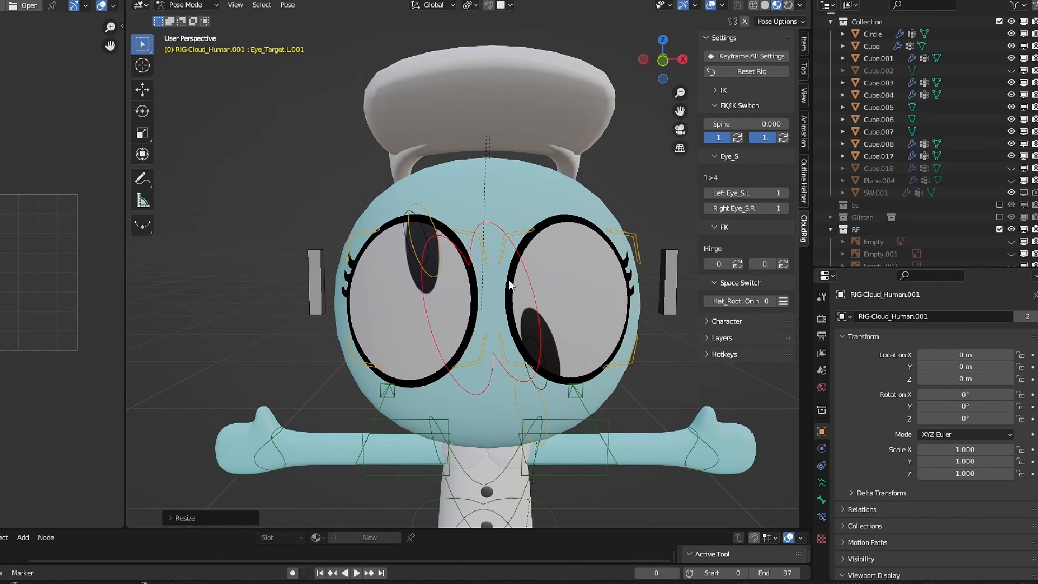
# - Test the Eye_Root.L control by moving it, then undo the move
pyautogui.press('r')
pyautogui.press('g')
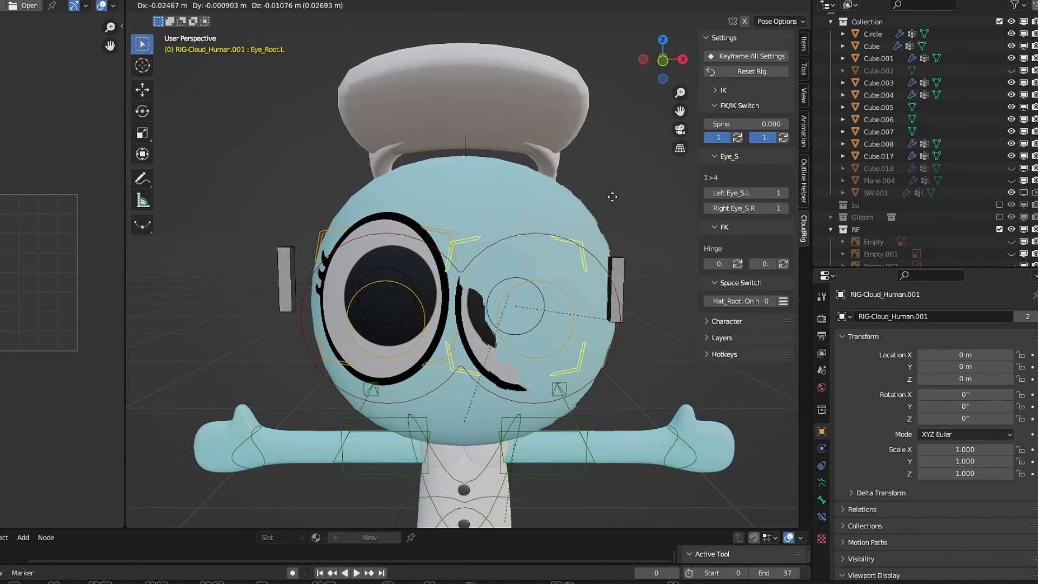
pyautogui.click(657, 264)
pyautogui.hotkey('ctrl', 'z')
# - Switch Left Eye_S.L and Right Eye_S.R to variant 2, then return both to 1
pyautogui.moveTo(731, 208); pyautogui.dragTo(758, 208)
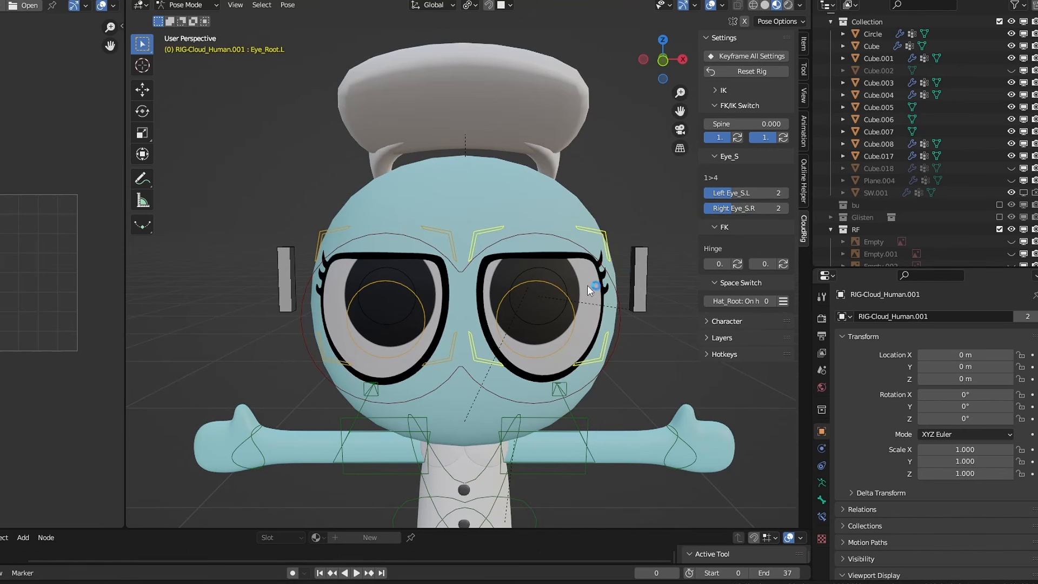
pyautogui.moveTo(587, 284)
pyautogui.mouseDown(button='middle')
pyautogui.moveTo(621, 280)
pyautogui.moveTo(573, 274)
pyautogui.mouseUp(button='middle')
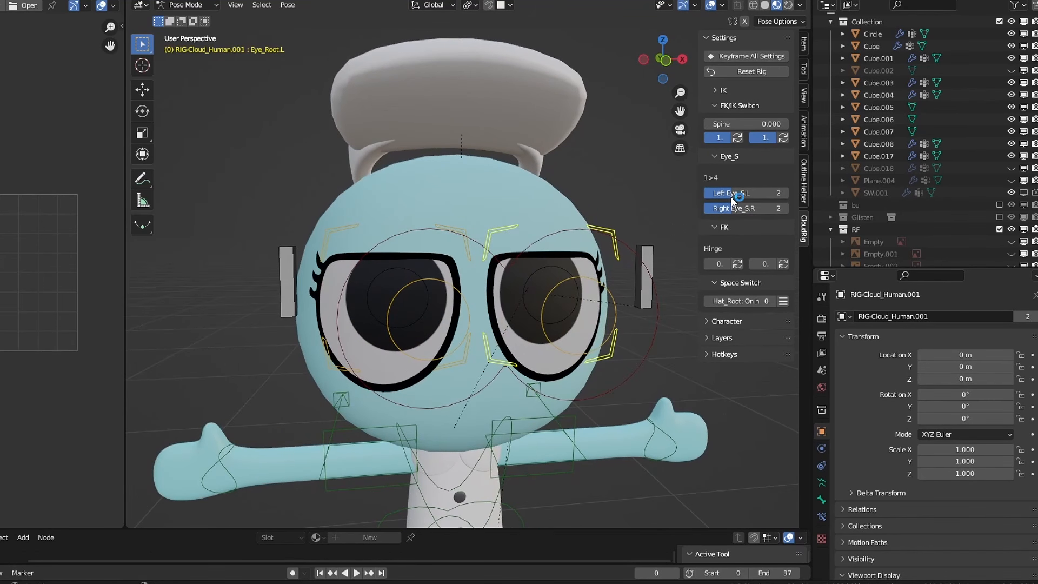
pyautogui.moveTo(731, 197); pyautogui.dragTo(704, 197)
pyautogui.moveTo(704, 197); pyautogui.dragTo(704, 197)
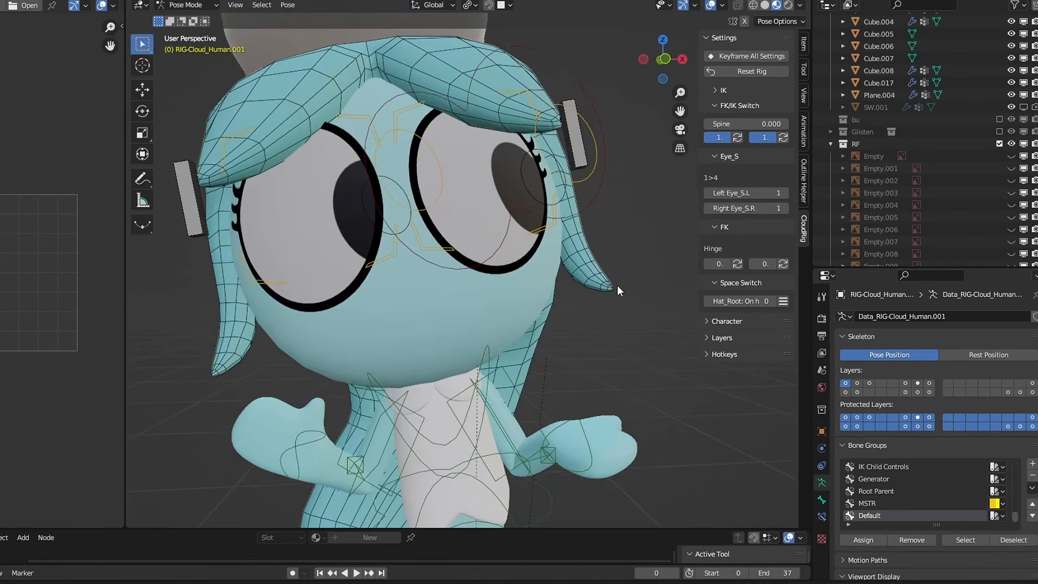
# - Select the eye mesh Circle.004 and enlarge the node editor around its Eyes material's image sequence settings
pyautogui.scroll(3, 618, 284)
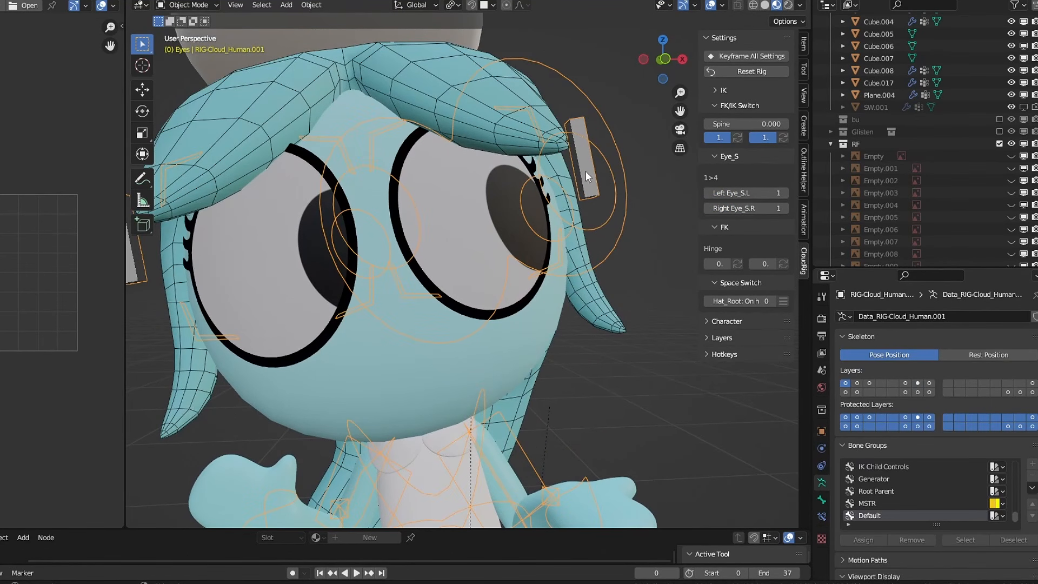
pyautogui.scroll(1, 579, 189)
pyautogui.click(502, 229)
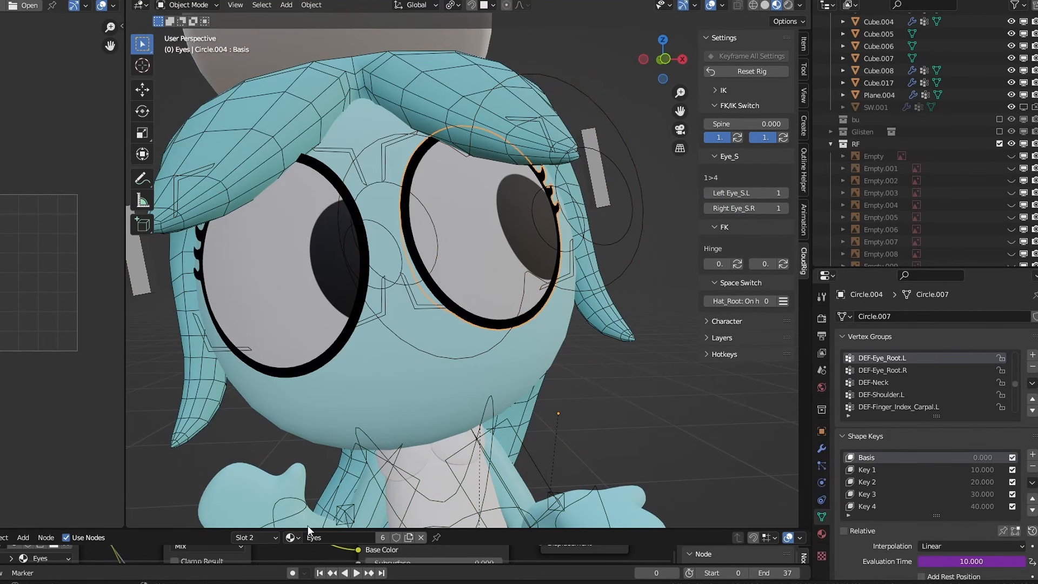
pyautogui.moveTo(304, 528); pyautogui.dragTo(303, 361)
pyautogui.moveTo(261, 459); pyautogui.dragTo(336, 448, button='middle')
pyautogui.scroll(3, 336, 447)
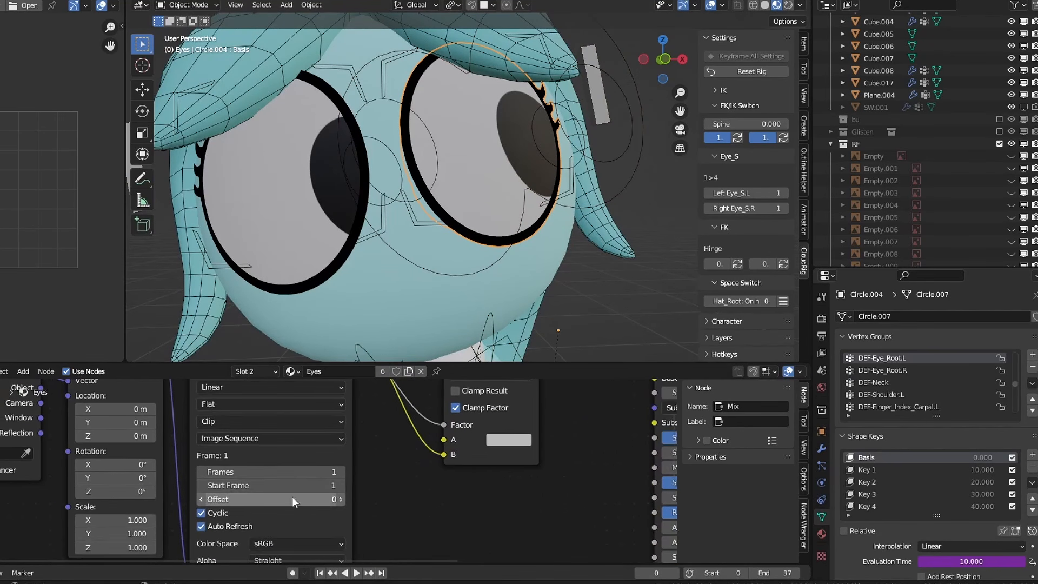
# - Try 2 Frames and Offsets up to 3 in the image sequence, restoring Frames to 1 and Offset to 0
pyautogui.click(353, 485)
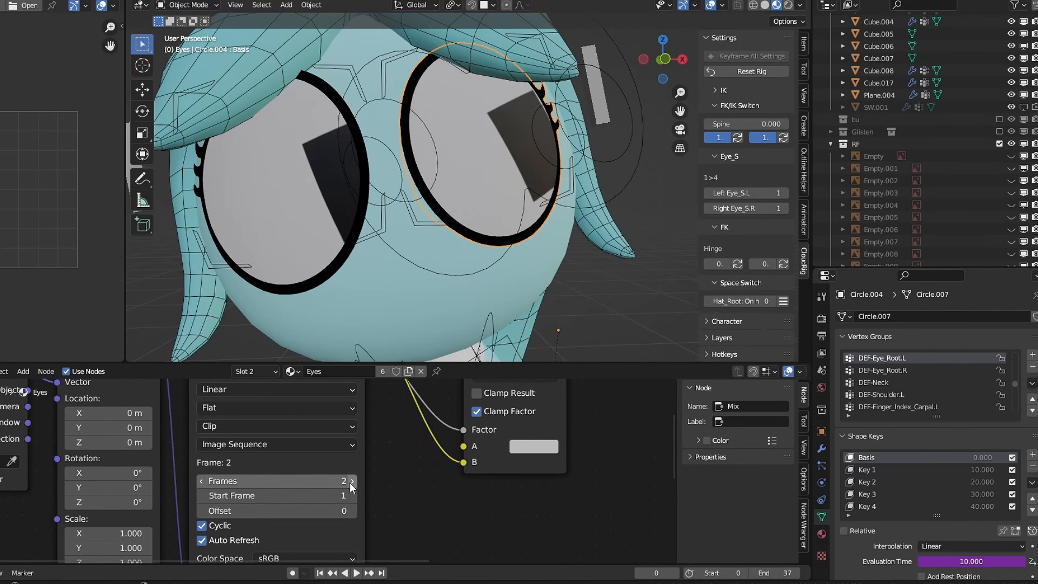
pyautogui.click(202, 482)
pyautogui.click(353, 511)
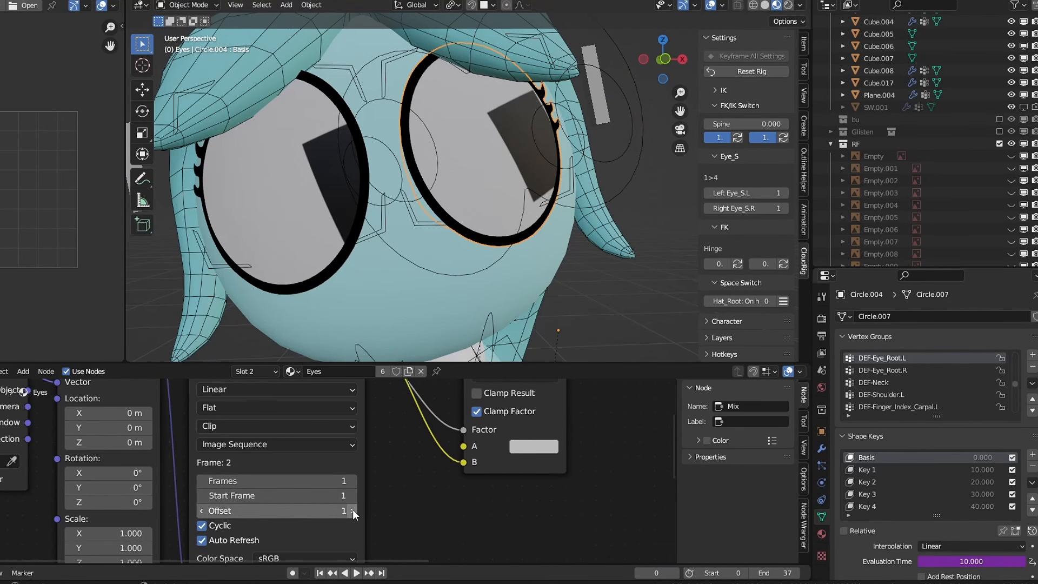
pyautogui.click(352, 511)
pyautogui.click(353, 511)
pyautogui.click(202, 510)
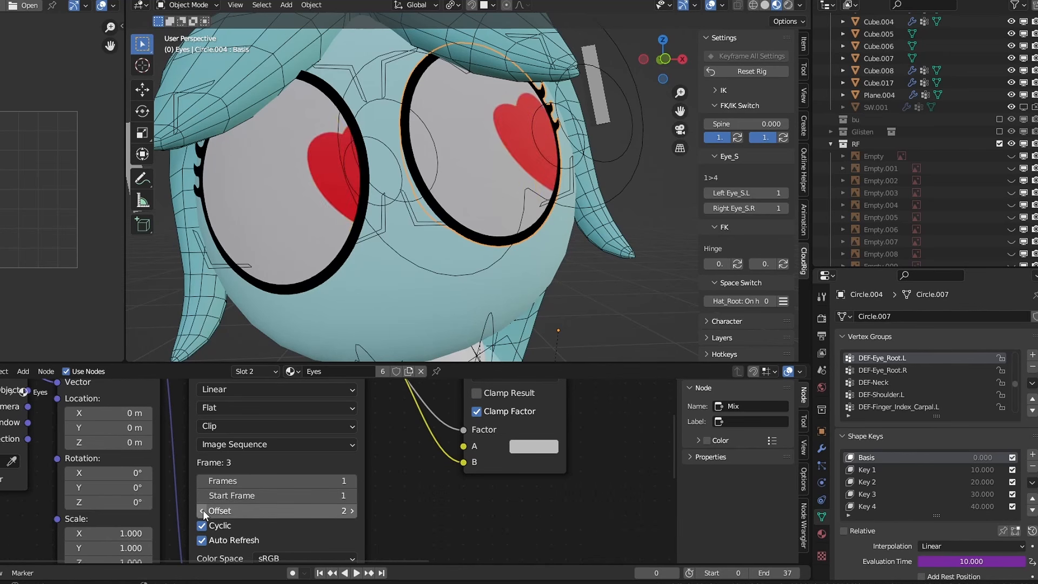
pyautogui.click(202, 511)
pyautogui.click(202, 511)
# - Add a driver to the image sequence's Offset and pick RIG-Cloud_Human.001 as its target object
pyautogui.rightClick(307, 516)
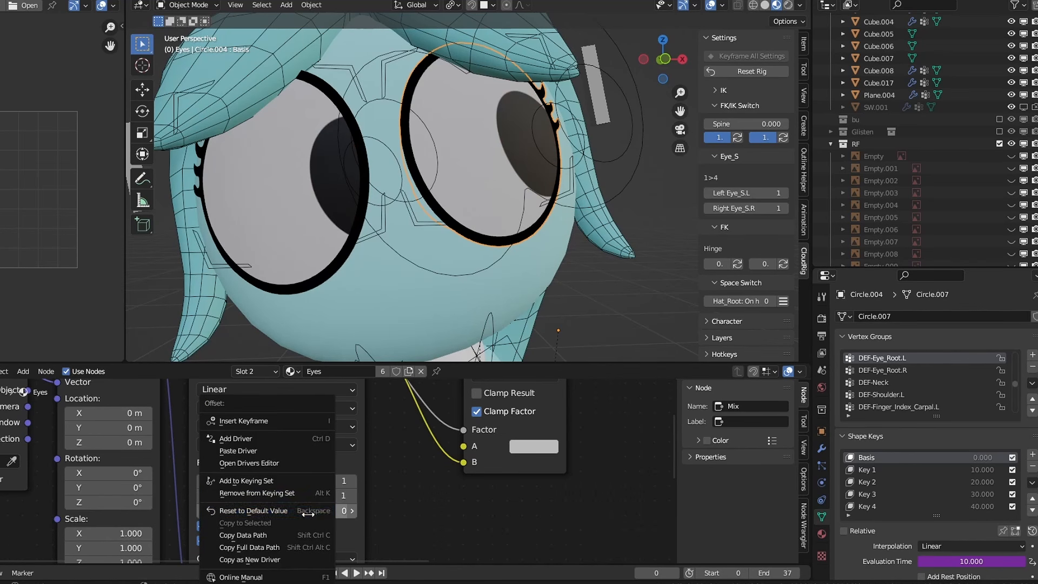
pyautogui.click(251, 440)
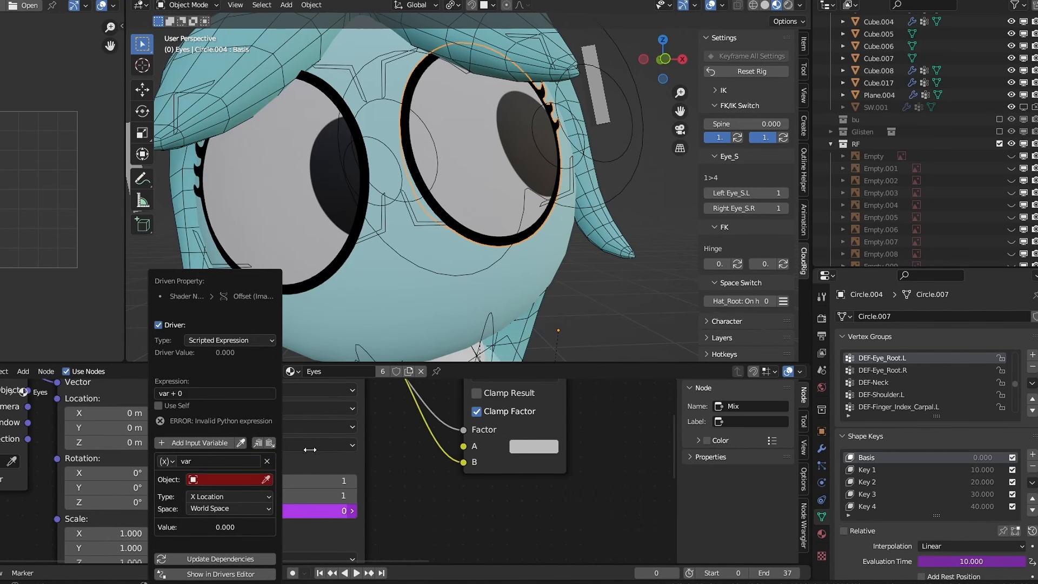
pyautogui.click(265, 479)
pyautogui.click(599, 109)
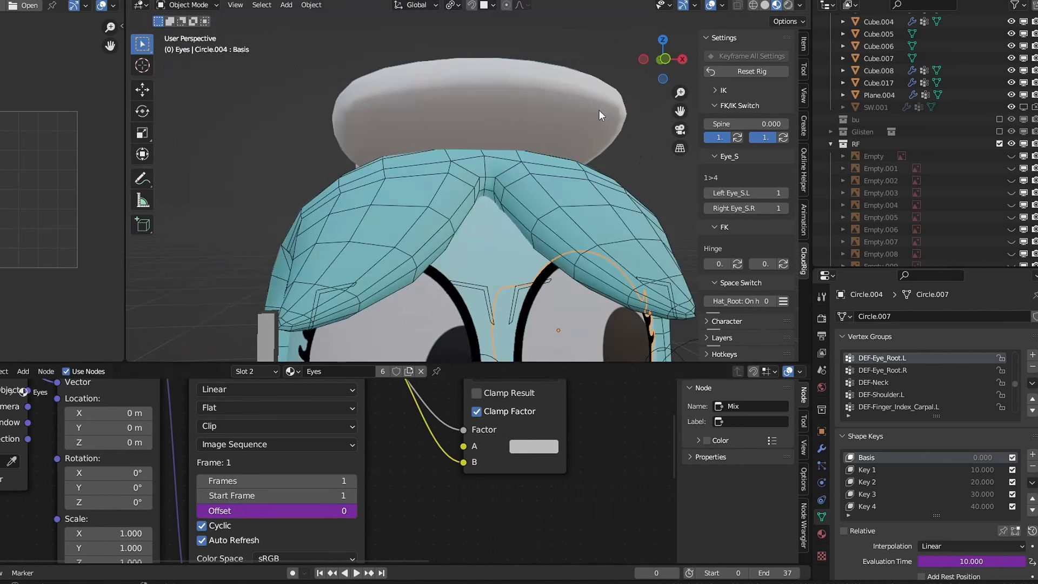
# - Select the slider bone Eye_S.L beside the eye and open its name for copying
pyautogui.scroll(-5, 590, 216)
pyautogui.scroll(5, 528, 146)
pyautogui.keyDown('shift'); pyautogui.moveTo(573, 270); pyautogui.dragTo(530, 184, button='middle'); pyautogui.keyUp('shift')
pyautogui.click(527, 135)
pyautogui.scroll(1, 527, 135)
pyautogui.press('F2')
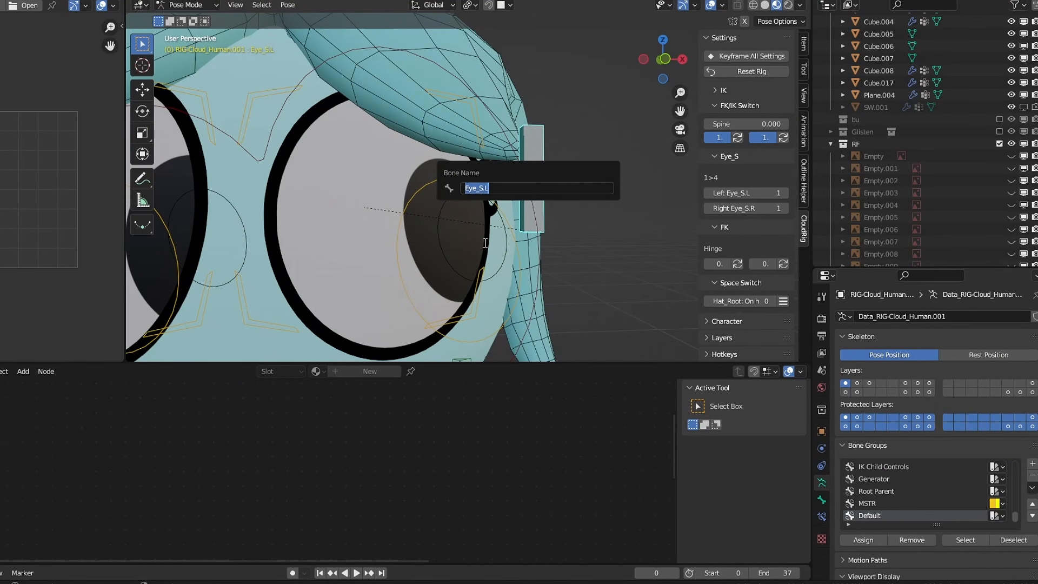
# - Set the Offset driver on Circle.004 to read bone Eye_S.L's Y Location in Local Space
pyautogui.click(331, 236)
pyautogui.rightClick(265, 511)
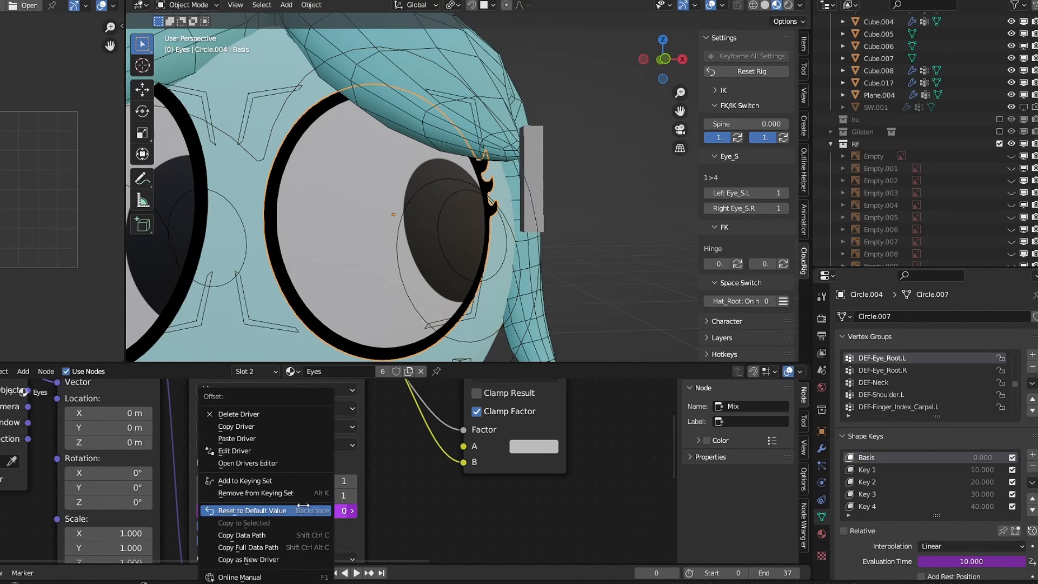
pyautogui.click(262, 450)
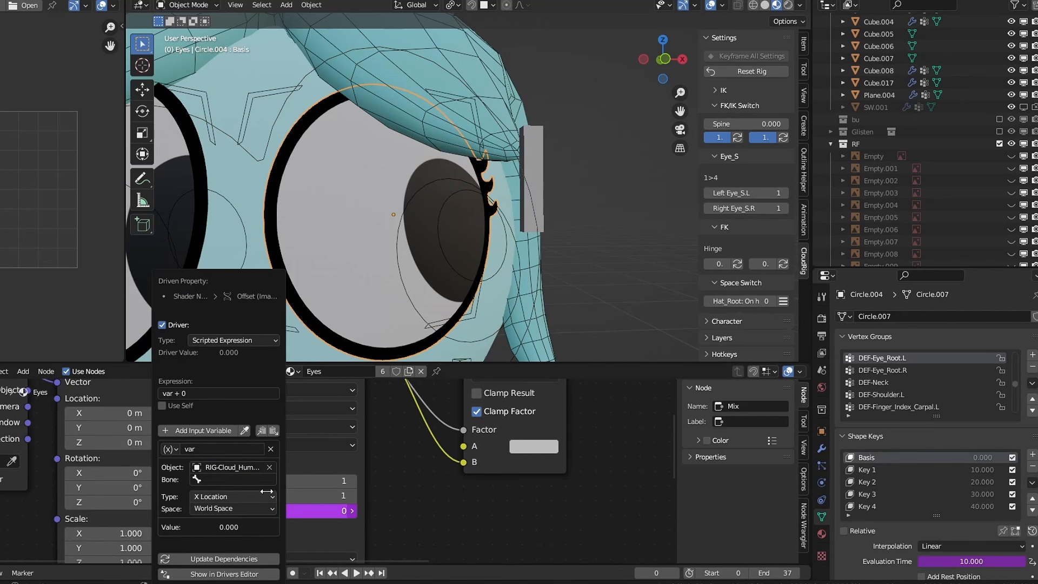
pyautogui.click(232, 497)
pyautogui.click(226, 469)
pyautogui.click(213, 509)
pyautogui.click(213, 538)
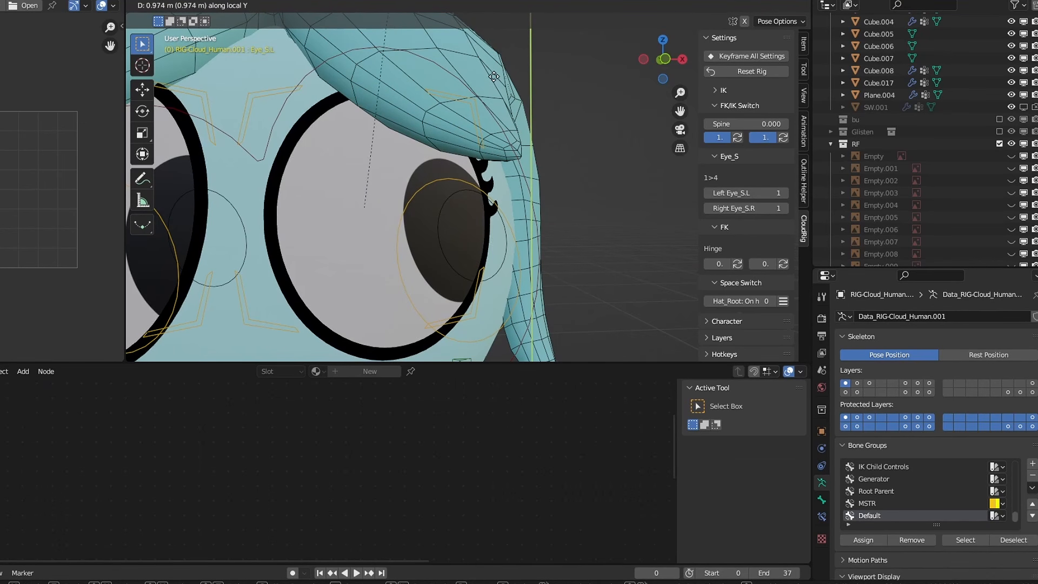
# - Test the Offset driver by raising Eye_S.L about 1.04 m along its local Y axis
pyautogui.click(517, 62)
pyautogui.scroll(-13, 528, 65)
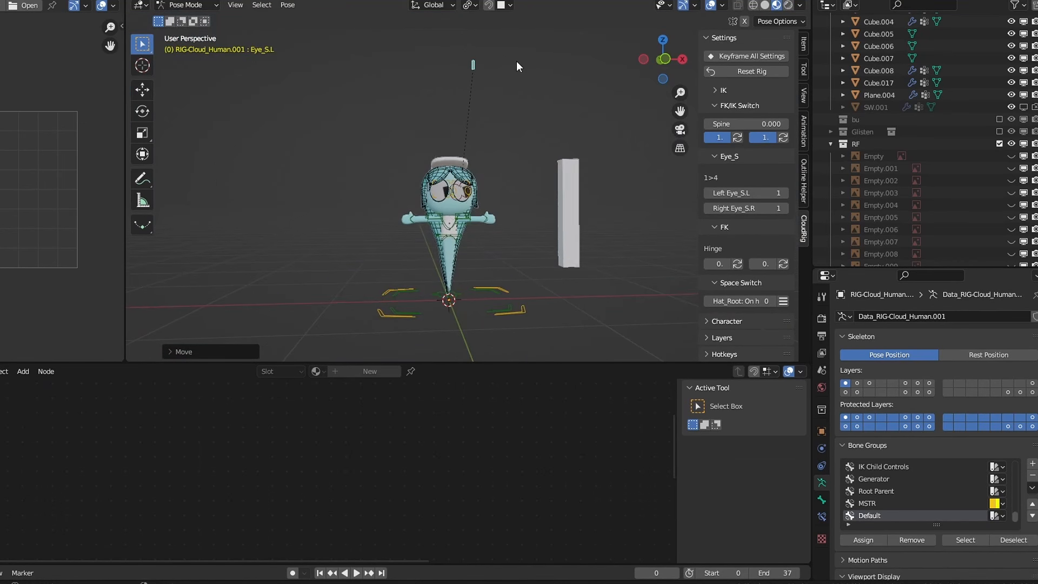
pyautogui.keyDown('shift'); pyautogui.moveTo(515, 61); pyautogui.dragTo(505, 107, button='middle'); pyautogui.keyUp('shift')
pyautogui.scroll(1, 505, 107)
pyautogui.scroll(5, 504, 106)
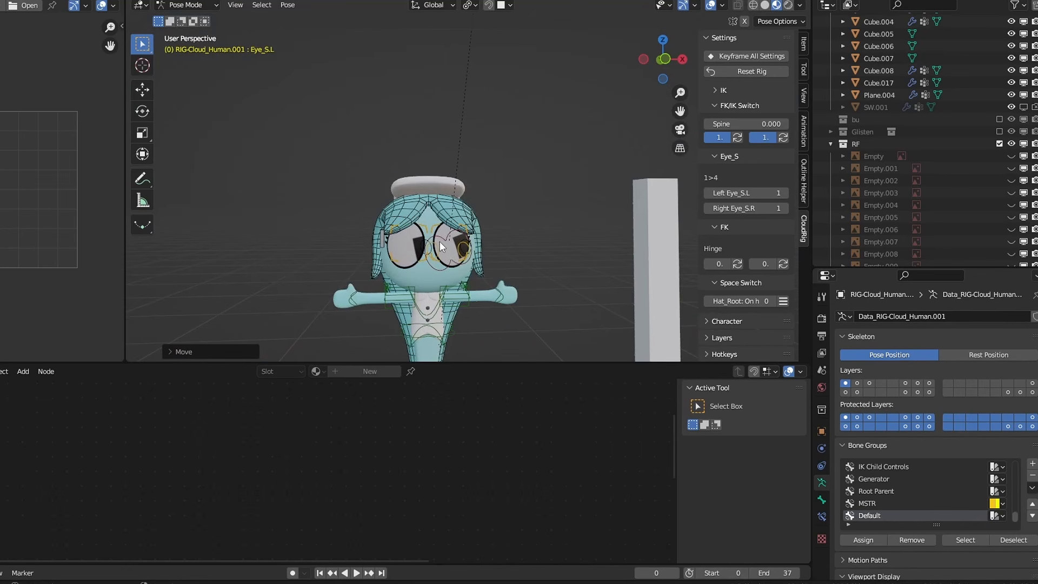
# - Select the eye mesh Circle.006 and set the Offset driver's expression to var *20
pyautogui.click(374, 308)
pyautogui.rightClick(276, 510)
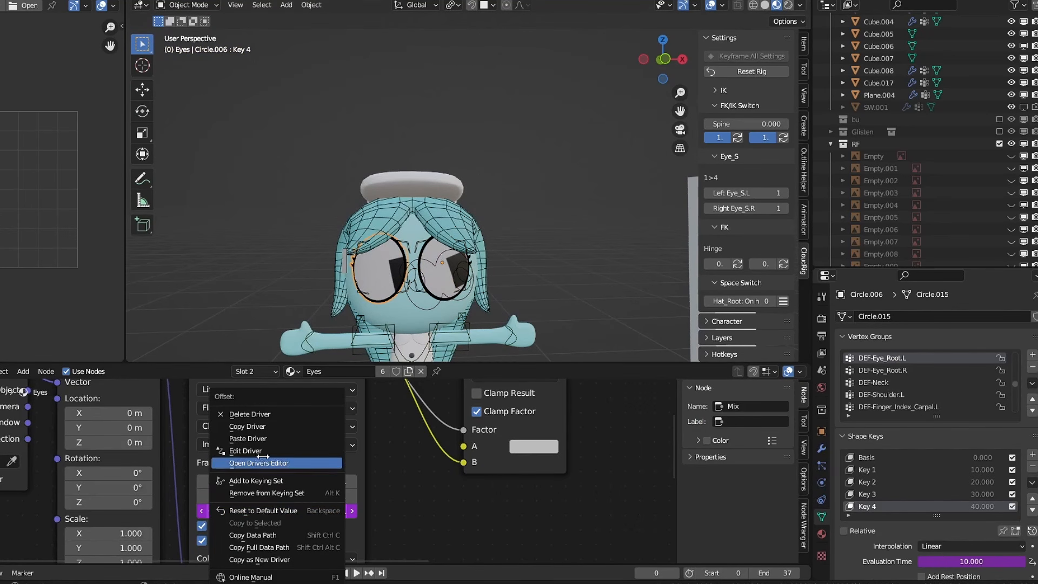
pyautogui.click(257, 450)
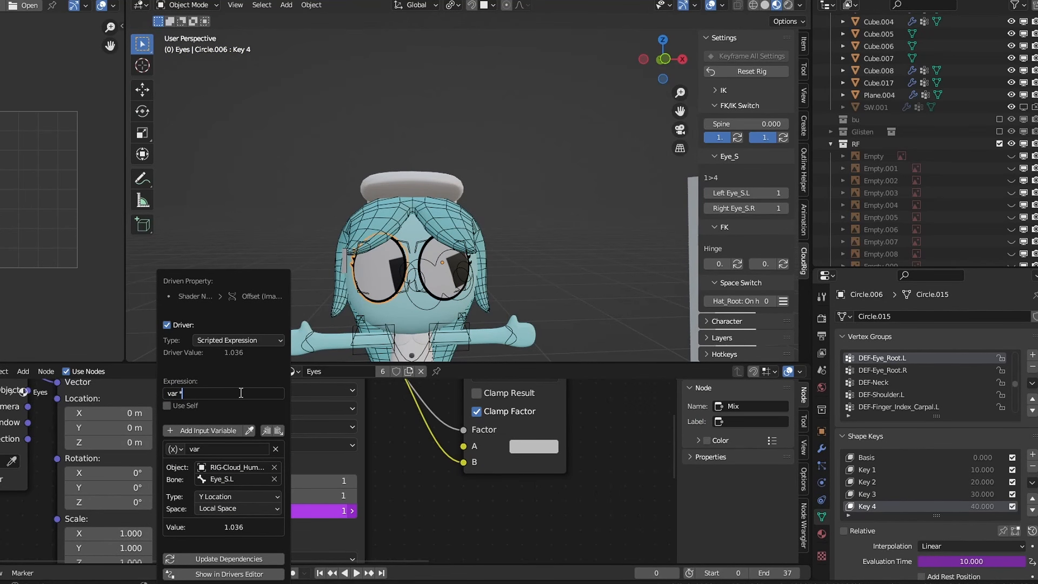
pyautogui.press('Return')
pyautogui.scroll(-3, 440, 188)
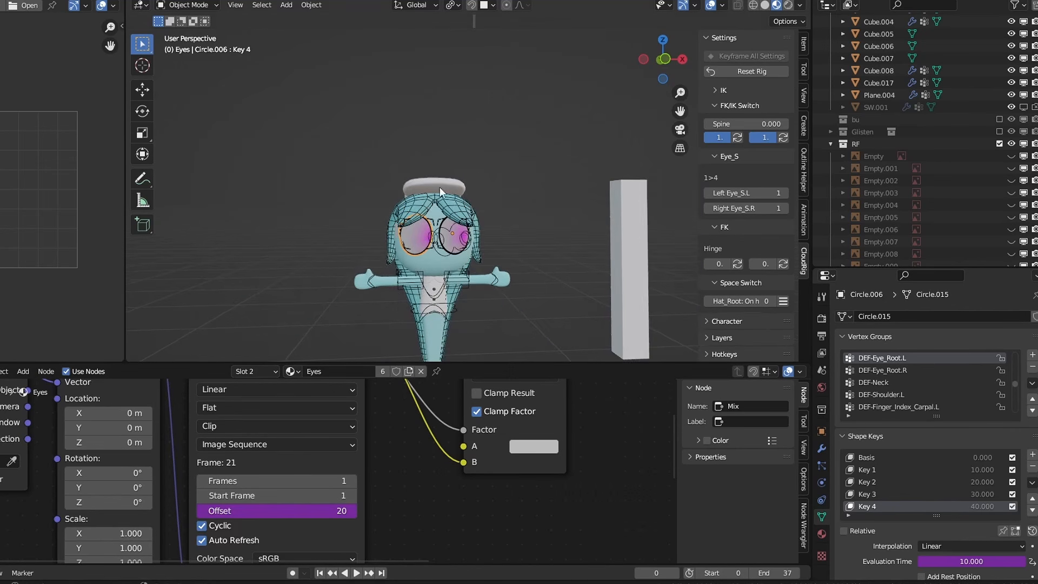
# - Undo the large move of Eye_S.L and raise the bone about 0.114 m along Z instead
pyautogui.hotkey('ctrl', 'z')
pyautogui.hotkey('ctrl', 'z')
pyautogui.scroll(5, 541, 241)
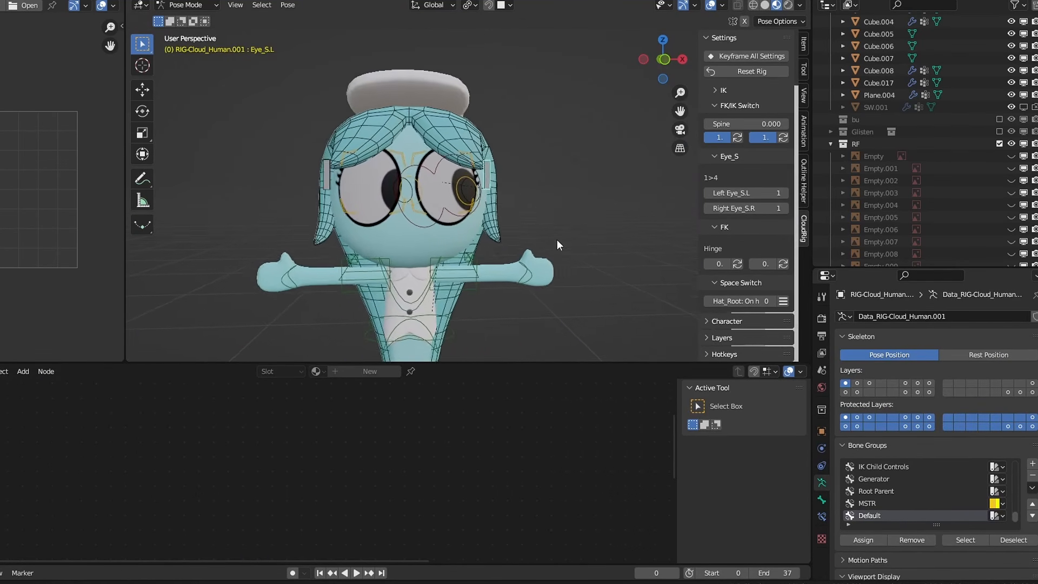
pyautogui.press('g')
pyautogui.press('z')
pyautogui.click(559, 186)
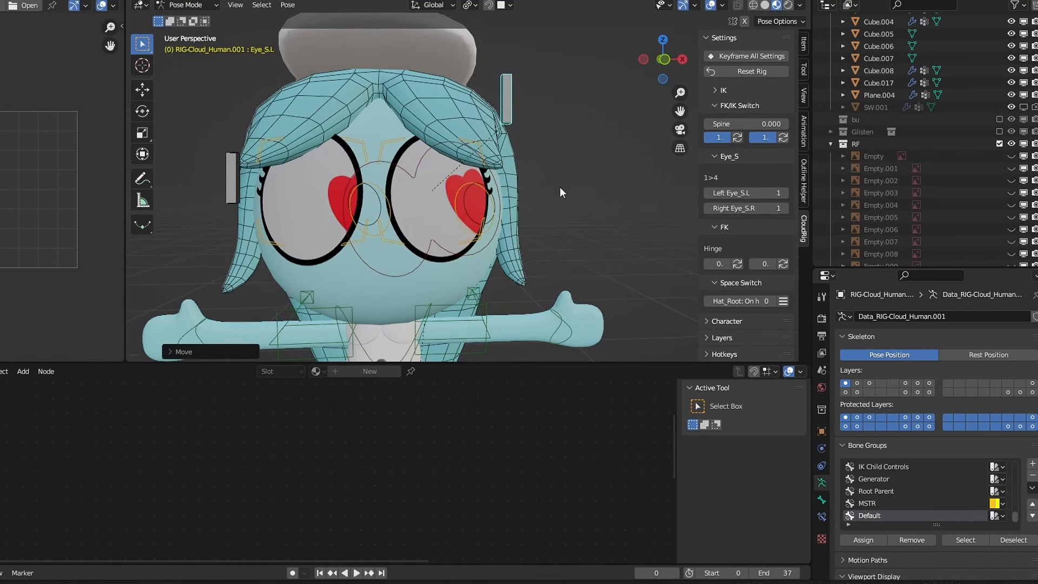
pyautogui.scroll(2, 559, 187)
# - Select Circle.004 and set the Offset driver's expression to var *30
pyautogui.click(409, 230)
pyautogui.rightClick(267, 510)
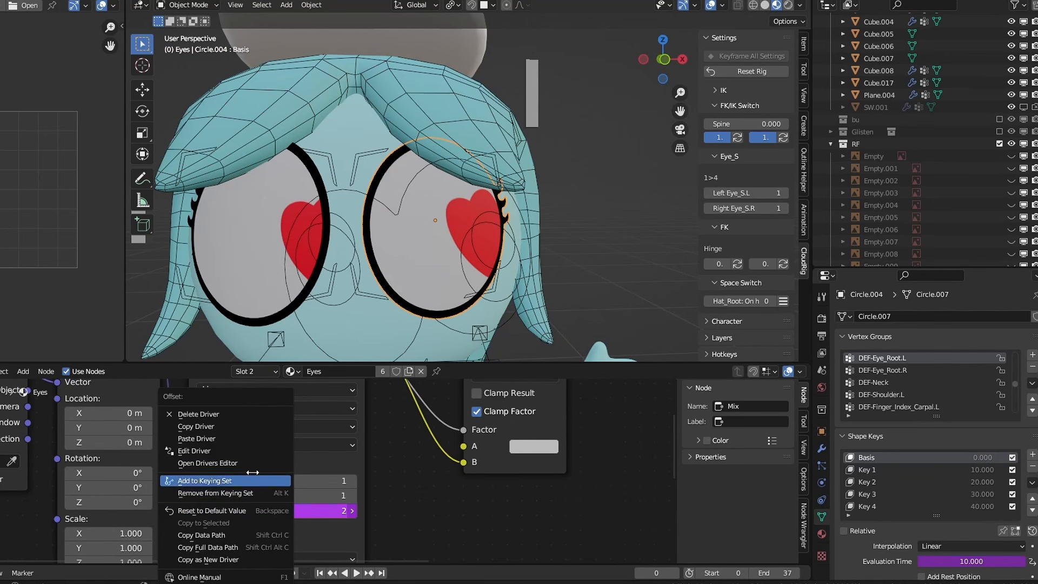
pyautogui.click(227, 451)
pyautogui.click(178, 397)
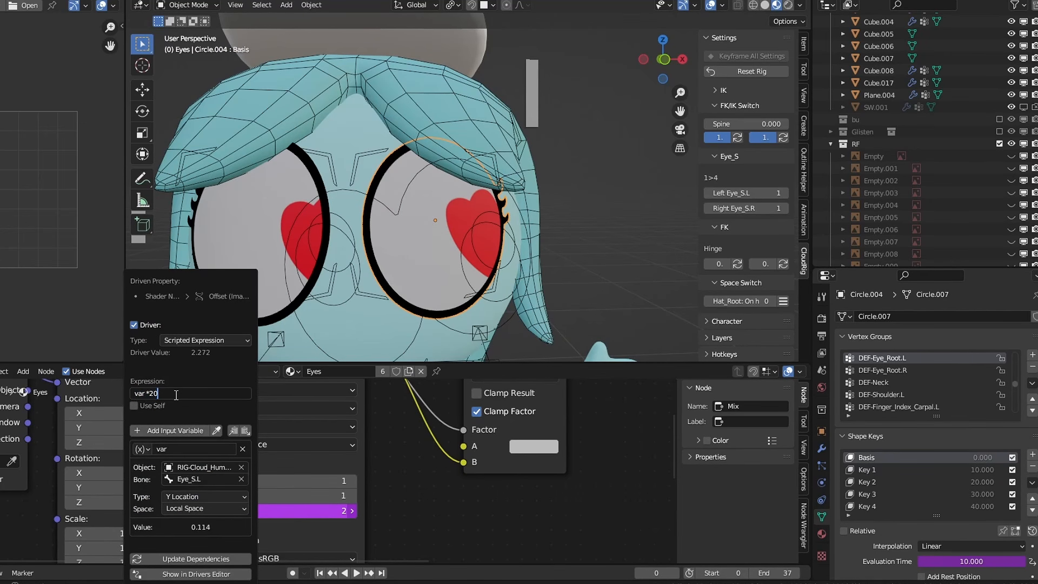
pyautogui.click(415, 447)
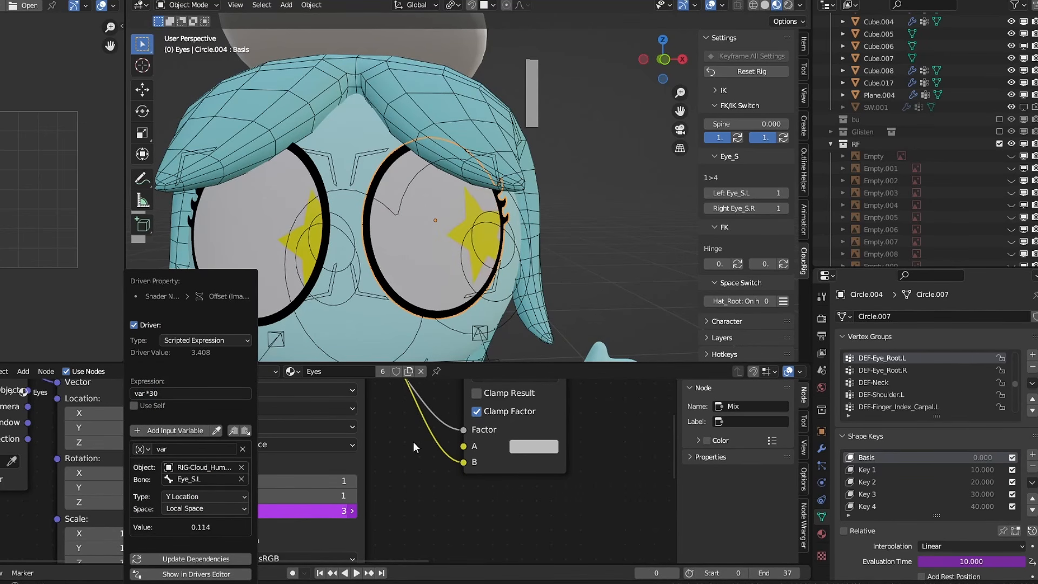
# - Clear Eye_S.L's location and raise the bone about 0.108 m along Z to test the pupil images
pyautogui.click(535, 79)
pyautogui.hotkey('alt', 'g')
pyautogui.press('g')
pyautogui.press('z')
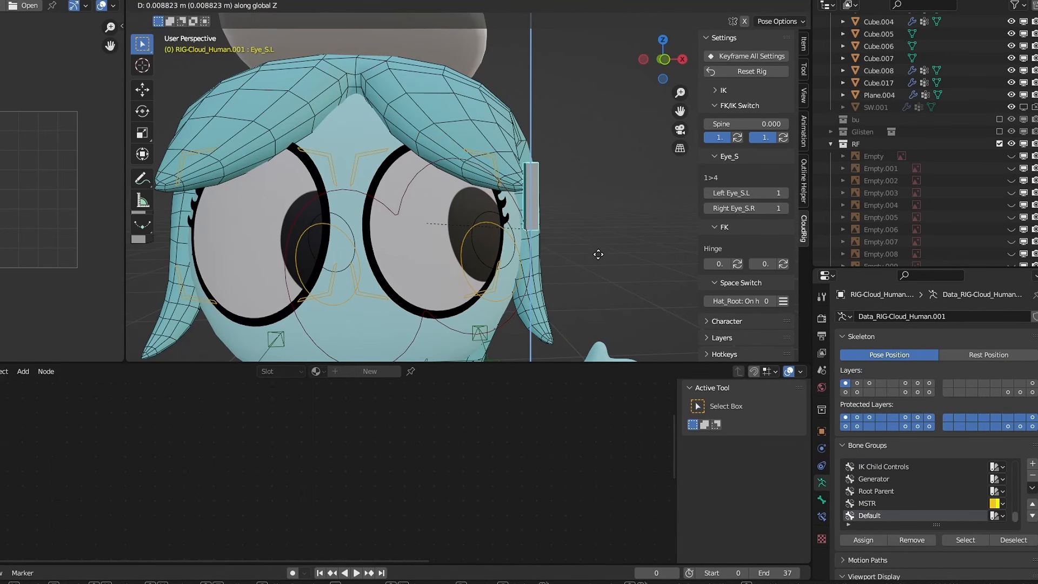
pyautogui.click(603, 162)
pyautogui.moveTo(526, 233); pyautogui.dragTo(528, 224, button='middle')
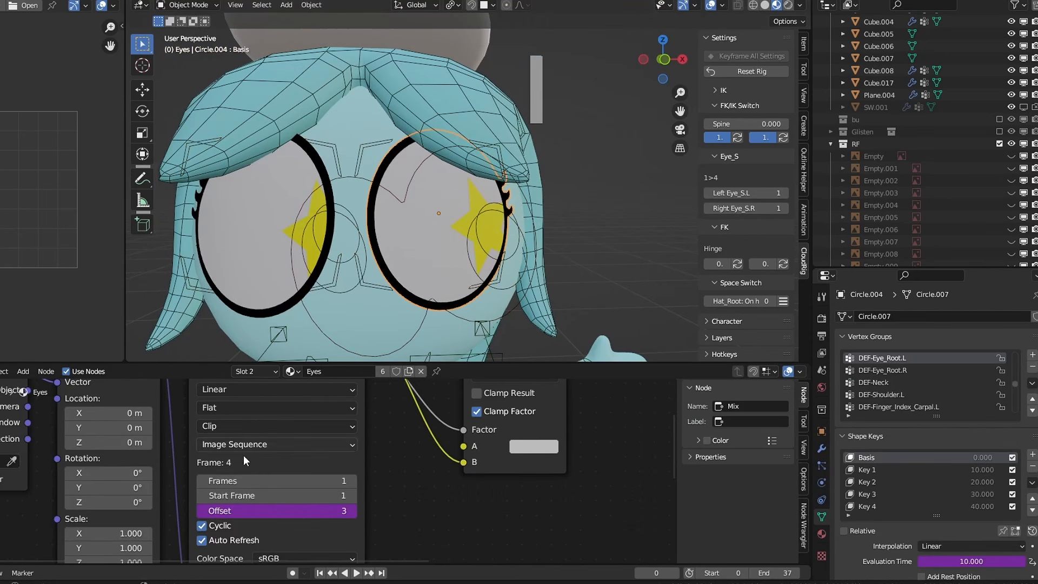
# - Set the Offset driver's expression to var *40
pyautogui.rightClick(254, 511)
pyautogui.click(216, 452)
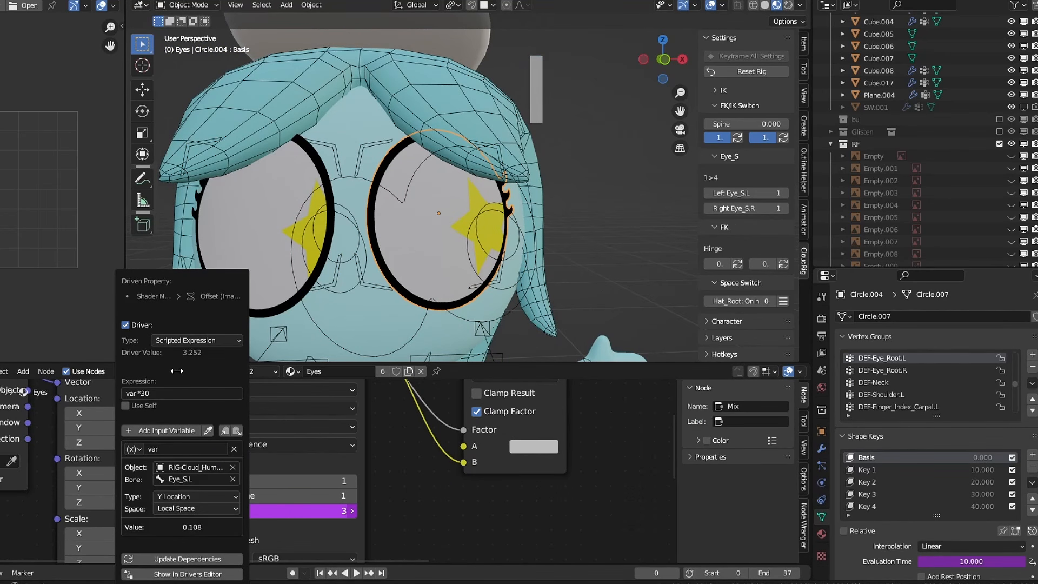
pyautogui.click(170, 396)
pyautogui.click(380, 437)
# - Clear Eye_S.L's location and raise the bone about 0.083 m along Z
pyautogui.click(540, 89)
pyautogui.hotkey('alt', 'g')
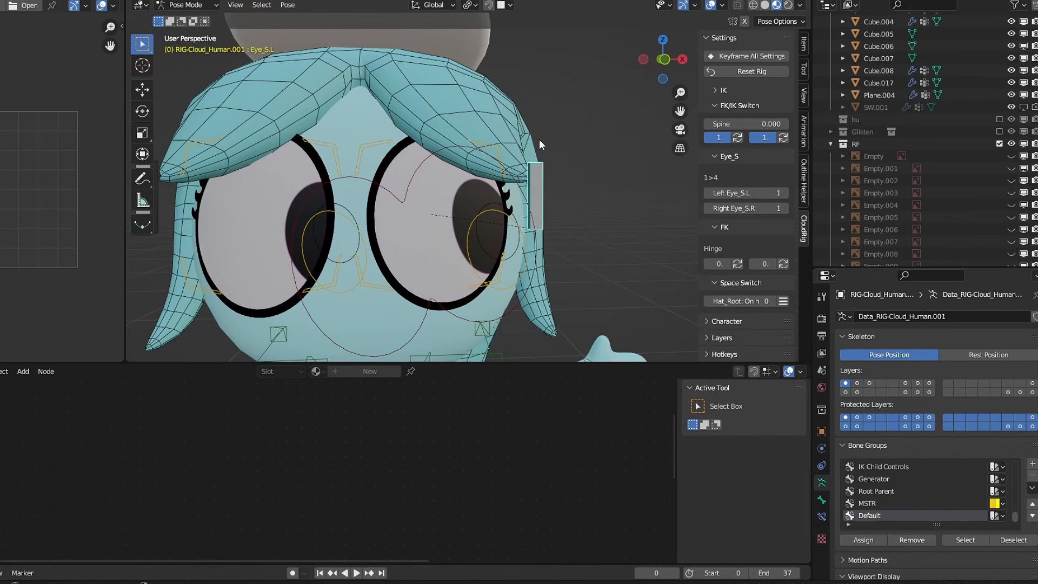
pyautogui.press('g')
pyautogui.press('z')
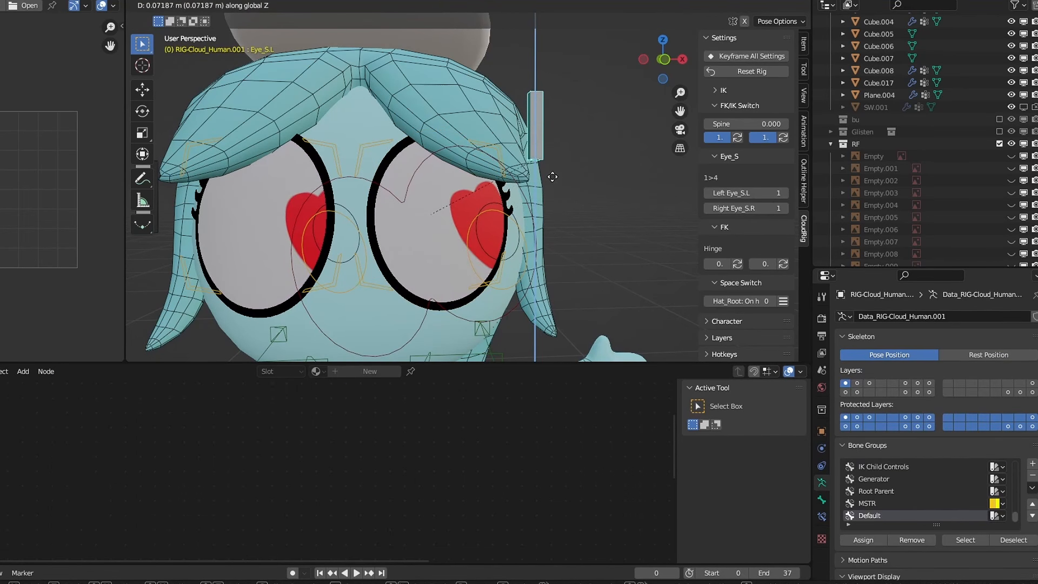
pyautogui.click(554, 169)
# - Try to point the Offset driver in Circle.006's shared Eyes material at the Eye_S.R bone
pyautogui.keyDown('shift'); pyautogui.moveTo(546, 184); pyautogui.dragTo(583, 183, button='middle'); pyautogui.keyUp('shift')
pyautogui.keyDown('shift'); pyautogui.moveTo(422, 222); pyautogui.dragTo(437, 220, button='middle'); pyautogui.keyUp('shift')
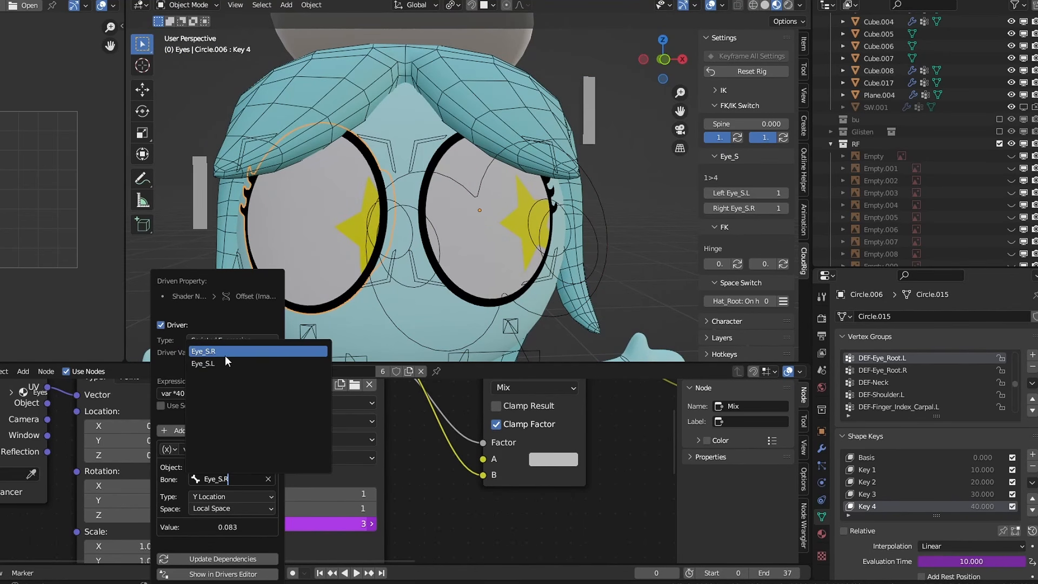
pyautogui.click(225, 355)
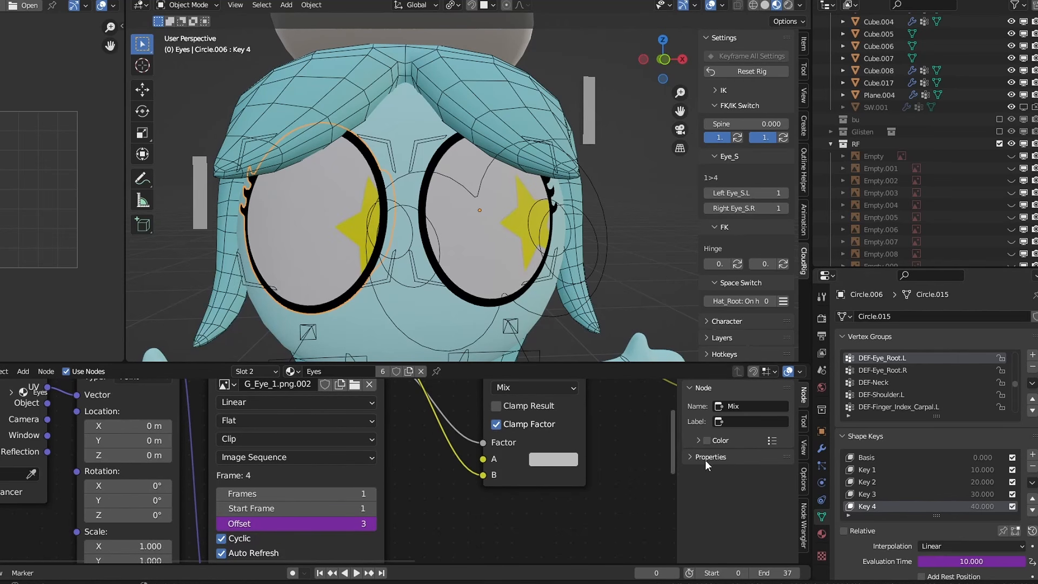
# - Give Circle.006 its own copy of the Eyes material and set its Offset driver's bone to Eye_S.R
pyautogui.click(822, 534)
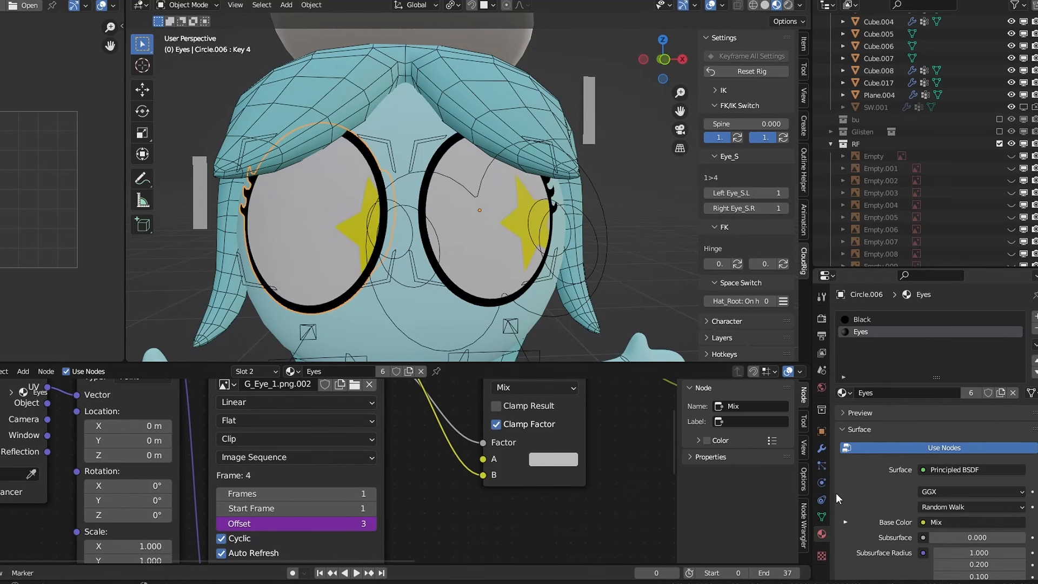
pyautogui.click(972, 396)
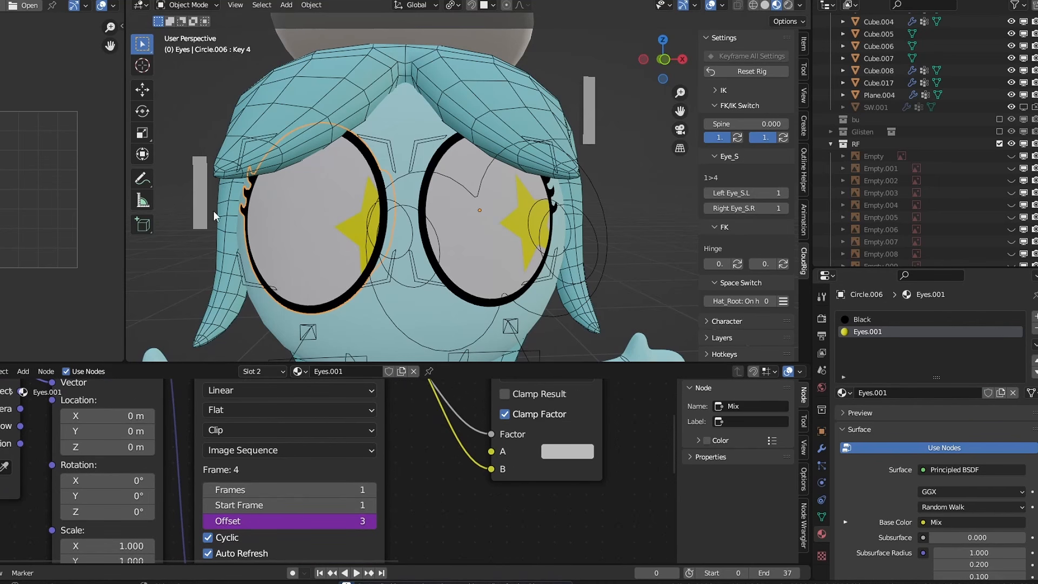
pyautogui.rightClick(297, 521)
pyautogui.click(258, 451)
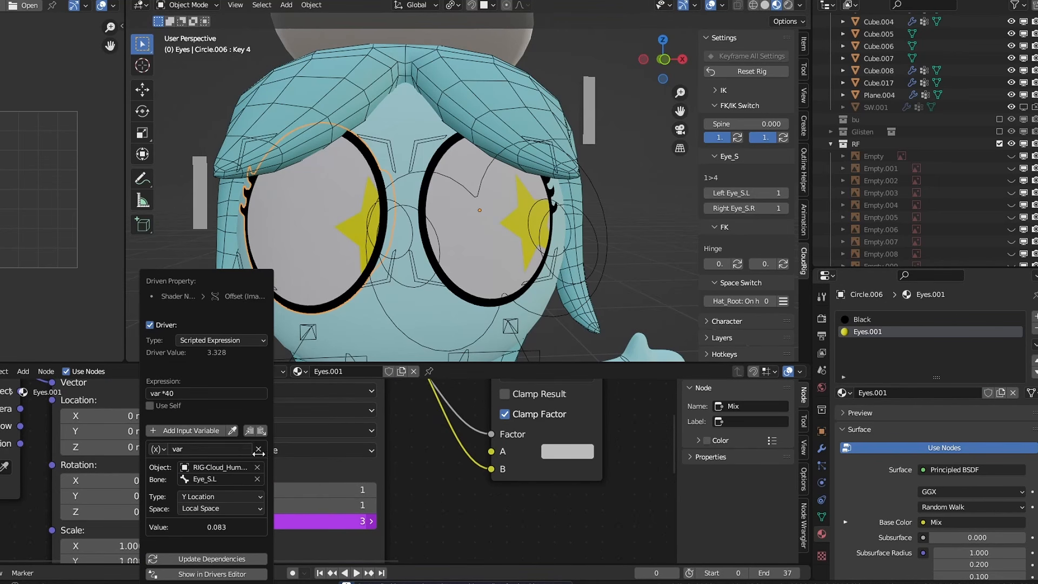
pyautogui.click(227, 479)
pyautogui.write('Eye_S.R')
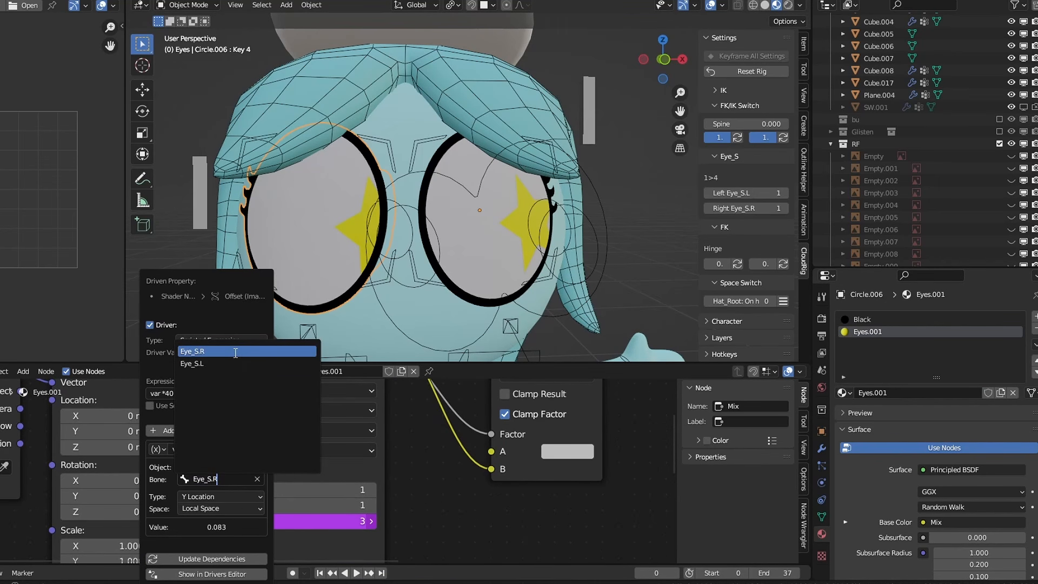
pyautogui.click(235, 352)
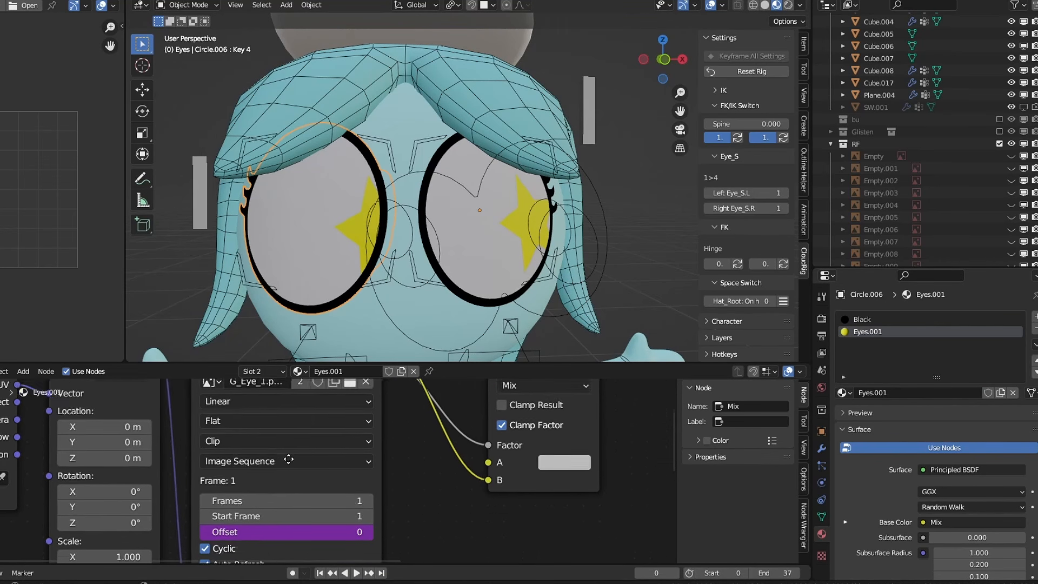
# - Make the pupil image sequence in the Eyes.001 material a single-user copy
pyautogui.moveTo(288, 459); pyautogui.dragTo(279, 510, button='middle')
pyautogui.click(295, 433)
pyautogui.moveTo(324, 473); pyautogui.dragTo(325, 410, button='middle')
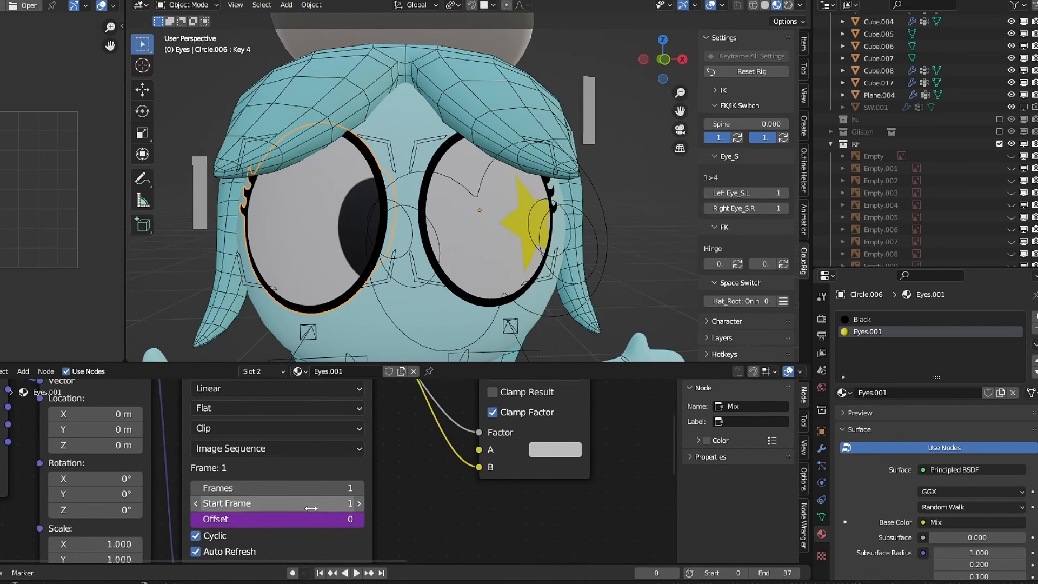
pyautogui.moveTo(311, 508); pyautogui.dragTo(324, 527, button='middle')
# - Raise the Eye_S.R slider bone about 0.06 m along Z to test its eye's pupil images
pyautogui.click(212, 217)
pyautogui.press('g')
pyautogui.press('z')
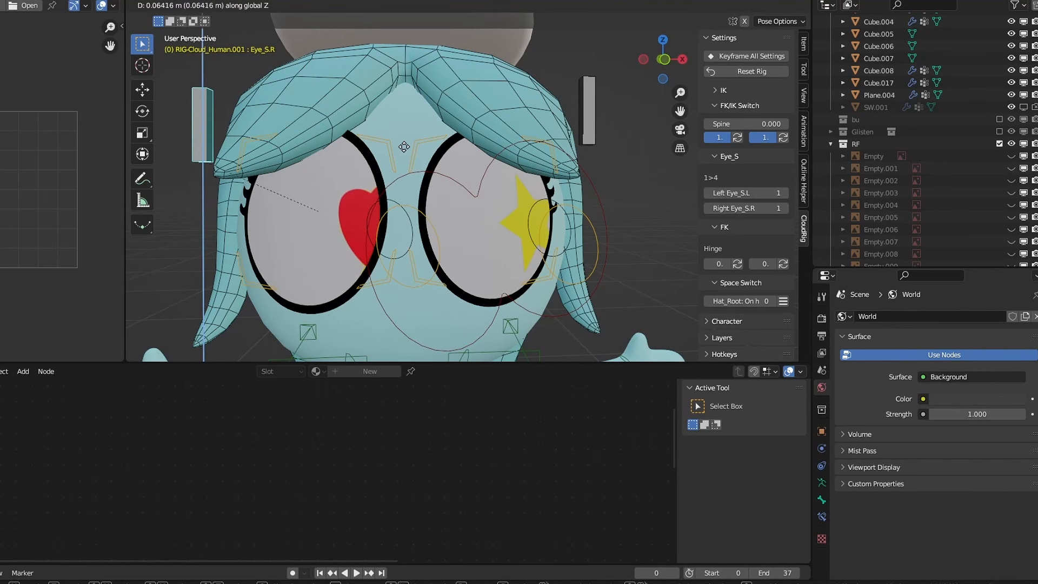
pyautogui.click(520, 122)
# - Lower the Eye_S.L slider bone about 0.06 m along Z to test the other eye's pupil images
pyautogui.click(593, 110)
pyautogui.press('g')
pyautogui.press('z')
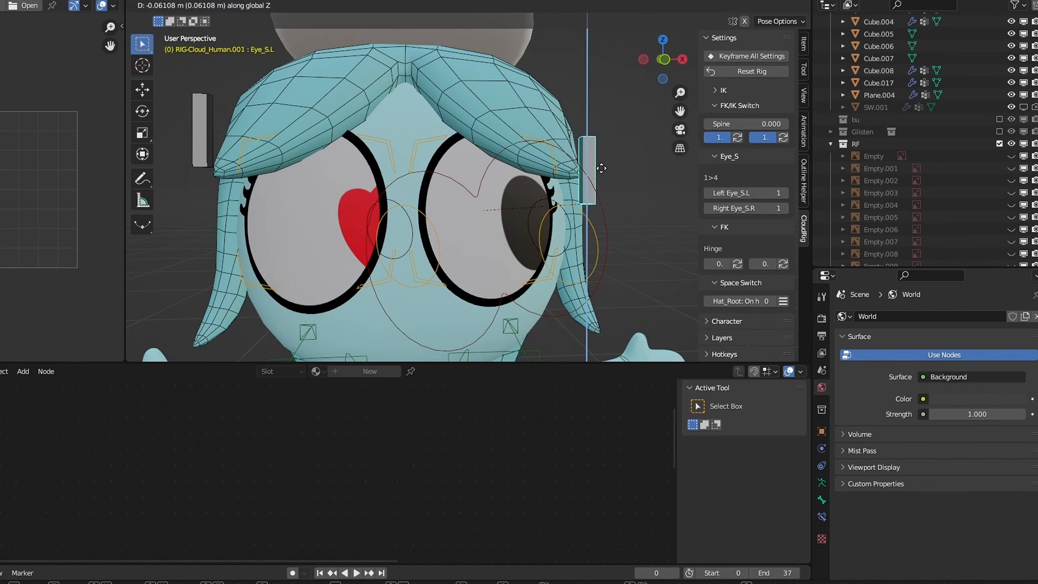
pyautogui.click(522, 178)
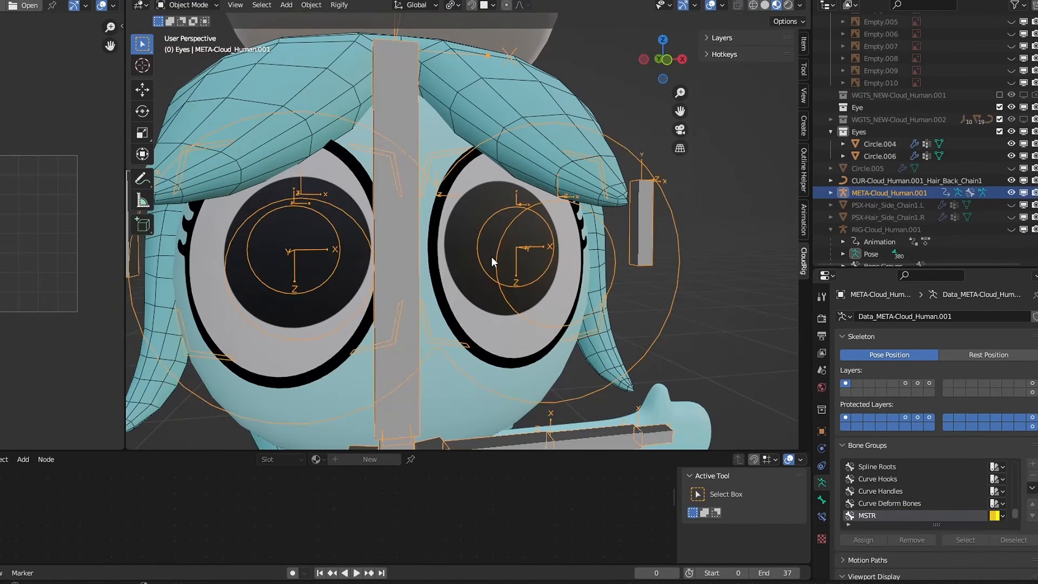
# - In META-Cloud_Human.001's Edit Mode, parent the slanted bone in each eye to the Head bone
pyautogui.moveTo(491, 257); pyautogui.dragTo(361, 210, button='middle')
pyautogui.press('Tab')
pyautogui.click(503, 236)
pyautogui.keyDown('shift'); pyautogui.click(330, 212); pyautogui.keyUp('shift')
pyautogui.keyDown('shift'); pyautogui.click(463, 187); pyautogui.keyUp('shift')
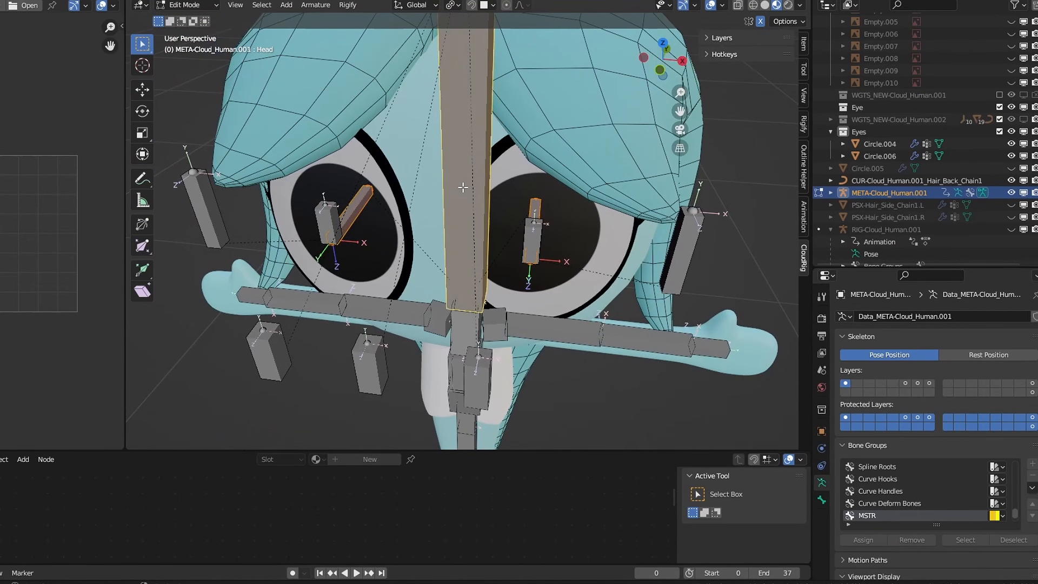
pyautogui.hotkey('ctrl', 'p')
pyautogui.click(463, 187)
# - Parent the Eye_S.L and Eye_S.R slider bones beside the head to the Head bone
pyautogui.moveTo(463, 187); pyautogui.dragTo(681, 230, button='middle')
pyautogui.click(680, 230)
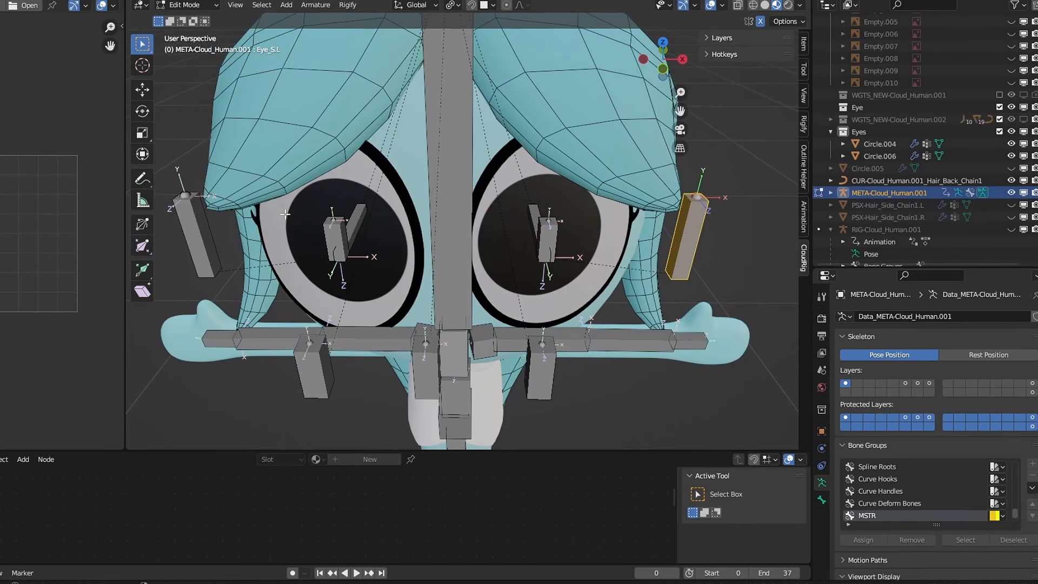
pyautogui.keyDown('shift'); pyautogui.click(208, 219); pyautogui.keyUp('shift')
pyautogui.keyDown('shift'); pyautogui.click(463, 194); pyautogui.keyUp('shift')
pyautogui.hotkey('ctrl', 'p')
pyautogui.click(464, 195)
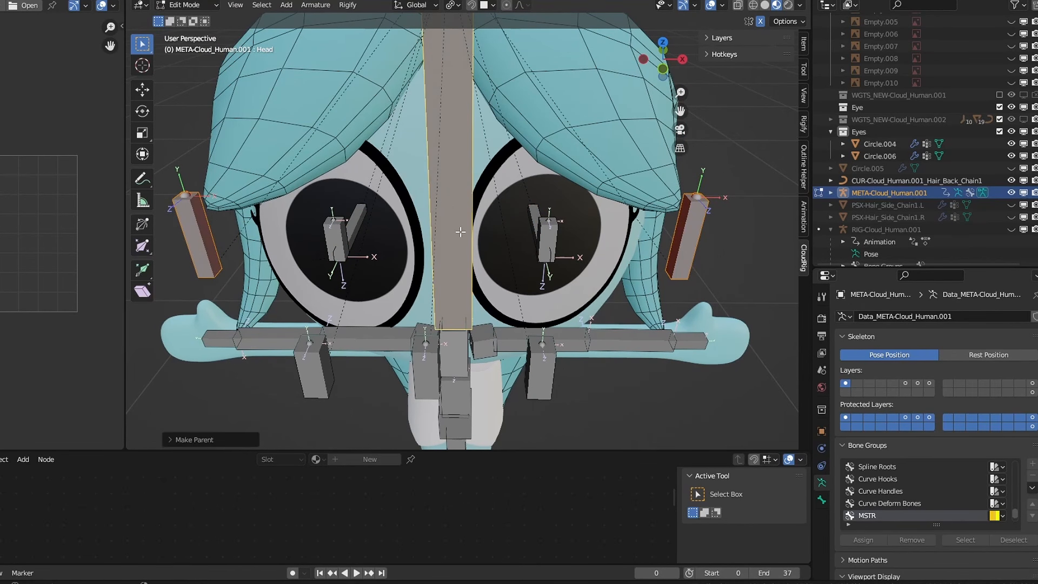
# - Switch the metarig to Pose Mode and regenerate the rig with CloudRig
pyautogui.moveTo(460, 231); pyautogui.dragTo(500, 216, button='middle')
pyautogui.hotkey('ctrl', 'Tab')
pyautogui.click(489, 288)
pyautogui.moveTo(489, 292); pyautogui.dragTo(486, 265, button='middle')
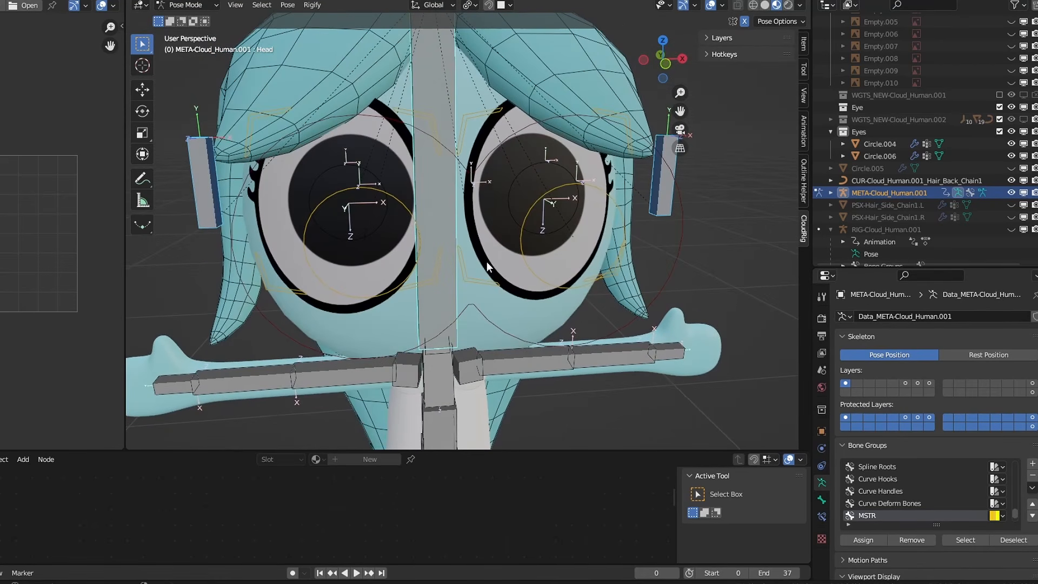
pyautogui.scroll(-4, 488, 258)
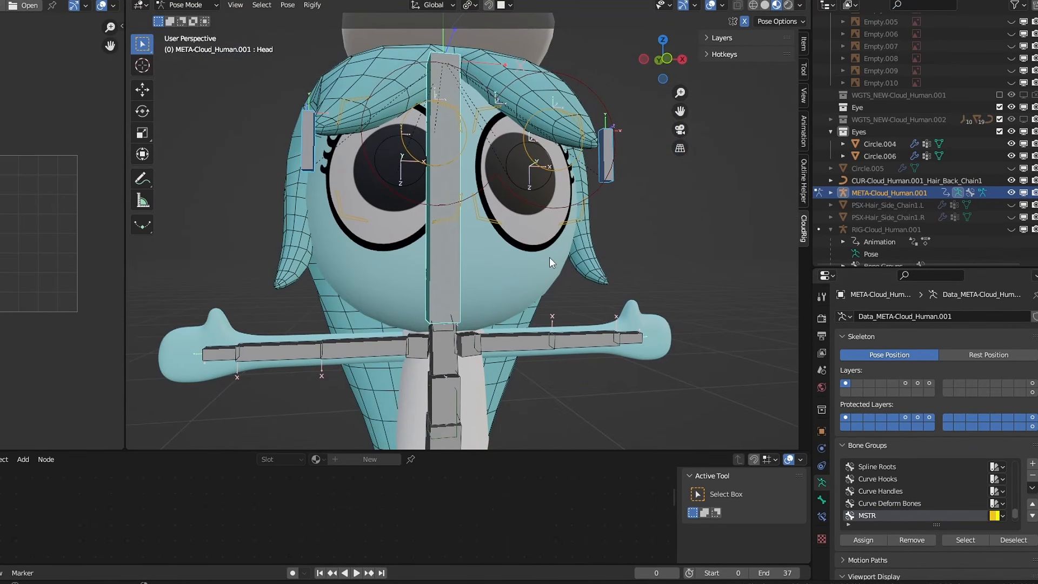
pyautogui.hotkey('ctrl', 'alt', 'r')
# - Rotate the FK-Head bone about 13° to test whether the eyes follow, and undo the rotation
pyautogui.hotkey('ctrl', 'Tab')
pyautogui.click(511, 330)
pyautogui.press('r')
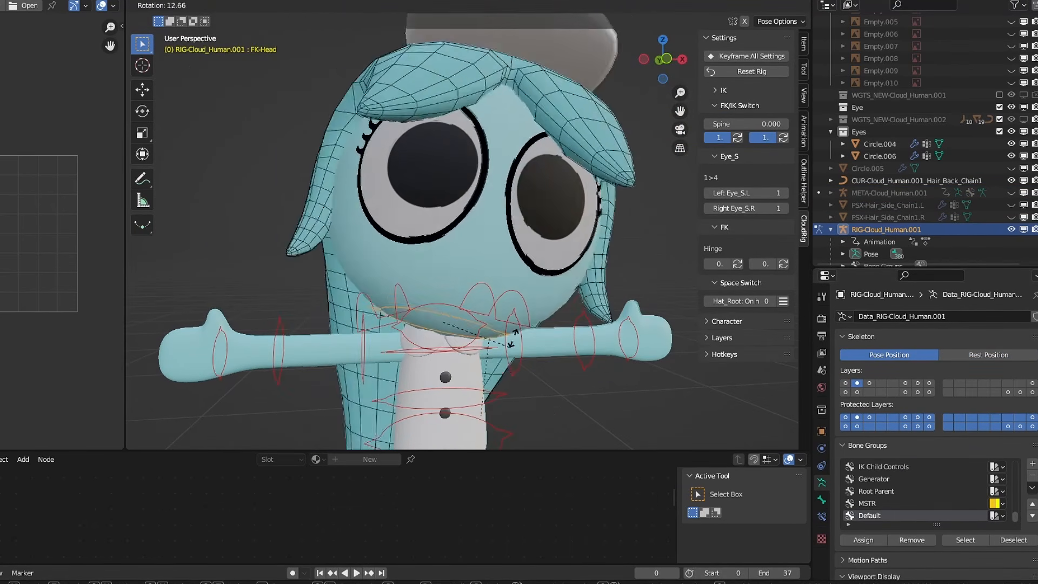
pyautogui.click(517, 353)
pyautogui.hotkey('ctrl', 'z')
pyautogui.press('g')
pyautogui.press('z')
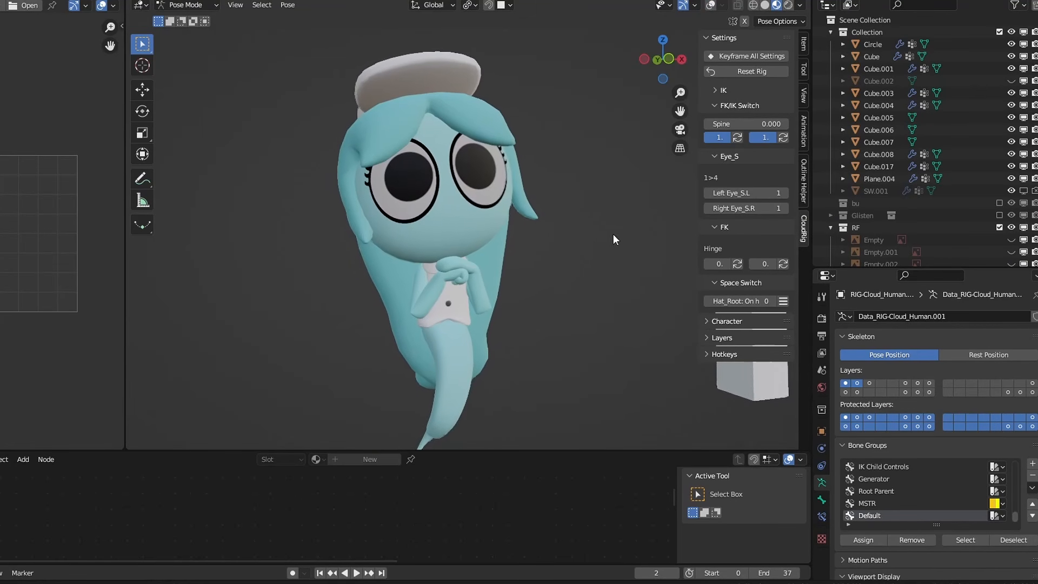
# - On the posed character, narrow both pupils along local X and move them about 0.015 m using Eye_Target.L.001
pyautogui.press('g')
pyautogui.click(614, 240)
pyautogui.press('s')
pyautogui.press('x')
pyautogui.press('x')
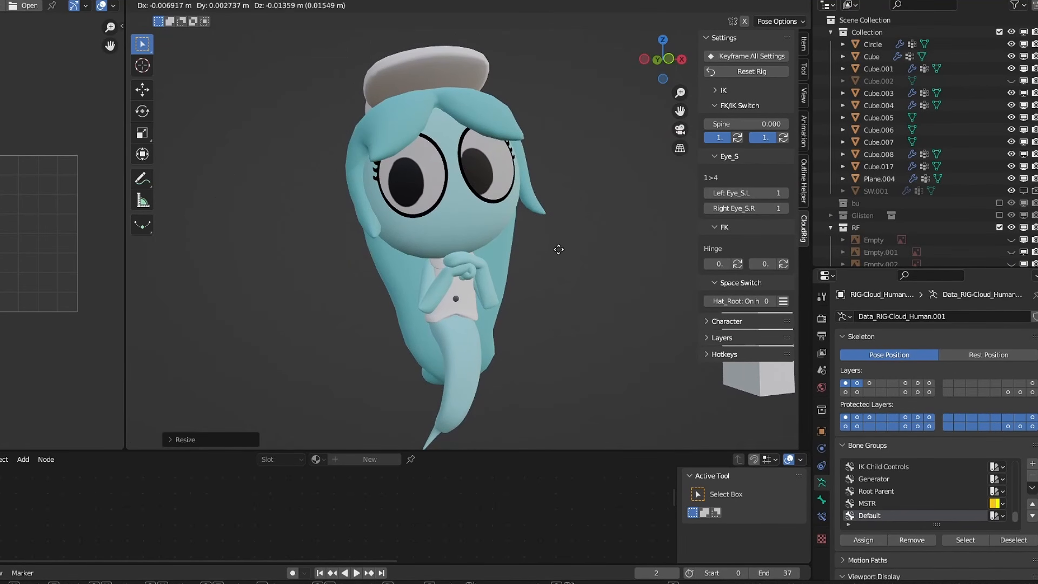
pyautogui.click(562, 249)
# - Set Left Eye_S.L and Right Eye_S.R to 2 and move both pupils about 0.018 m sideways
pyautogui.moveTo(722, 196); pyautogui.dragTo(749, 208)
pyautogui.press('g')
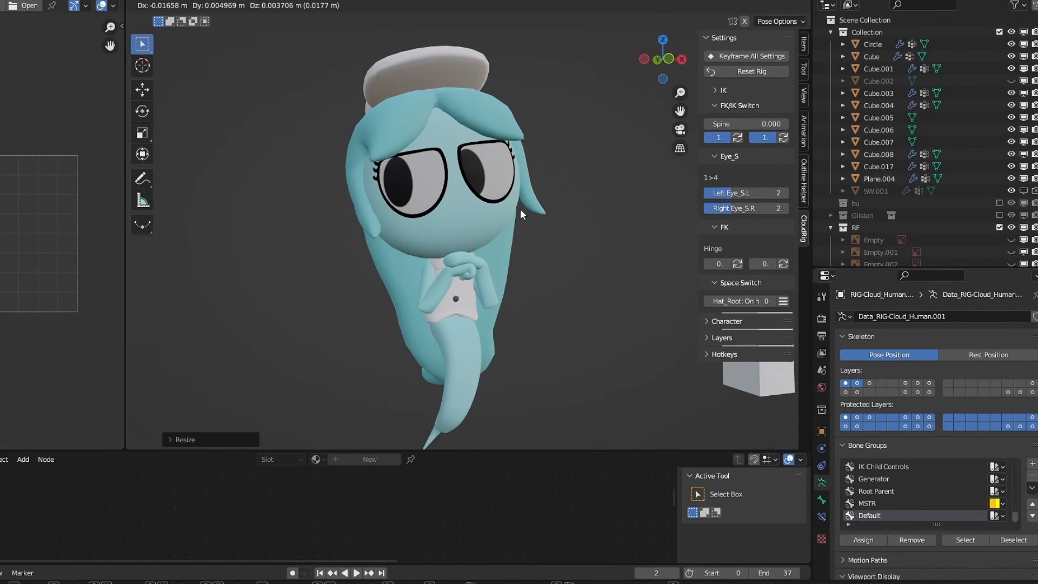
pyautogui.click(518, 211)
# - Widen both pupils along X and scale them down uniformly
pyautogui.press('s')
pyautogui.press('x')
pyautogui.click(553, 210)
pyautogui.press('s')
pyautogui.click(509, 207)
pyautogui.press('s')
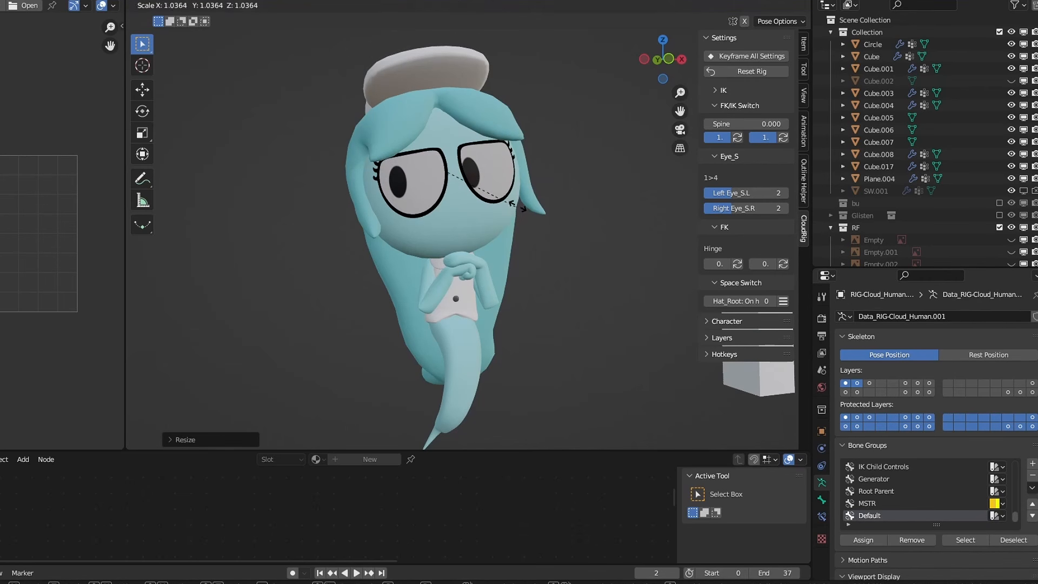
pyautogui.click(513, 205)
# - Widen both pupils along local X and nudge their position slightly
pyautogui.press('s')
pyautogui.press('x')
pyautogui.press('x')
pyautogui.click(551, 207)
pyautogui.press('g')
pyautogui.click(550, 213)
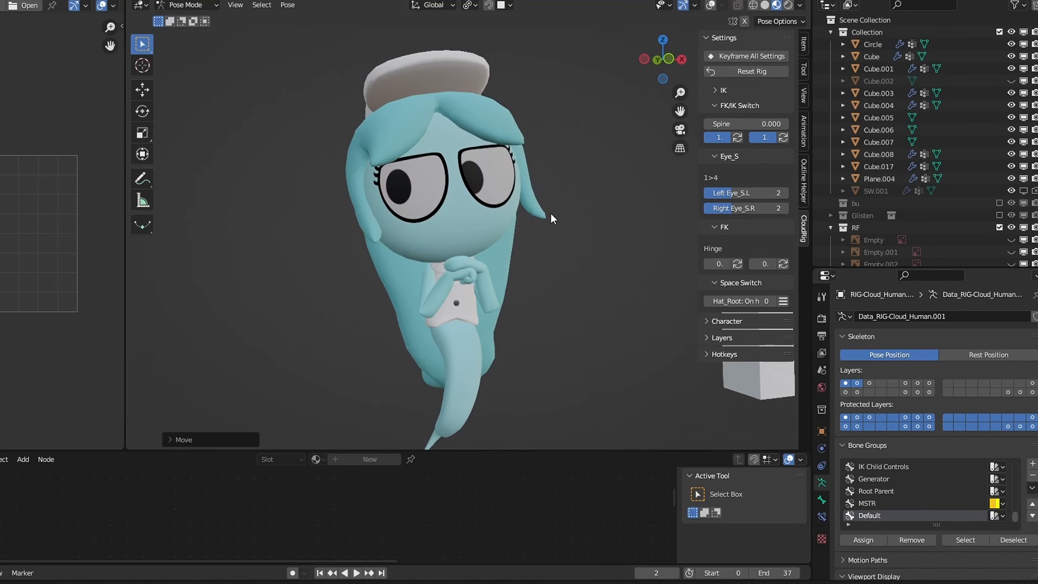
# - Show the viewport overlays and move the Eye_Target.R bone slightly down and outward
pyautogui.scroll(3, 551, 224)
pyautogui.click(711, 5)
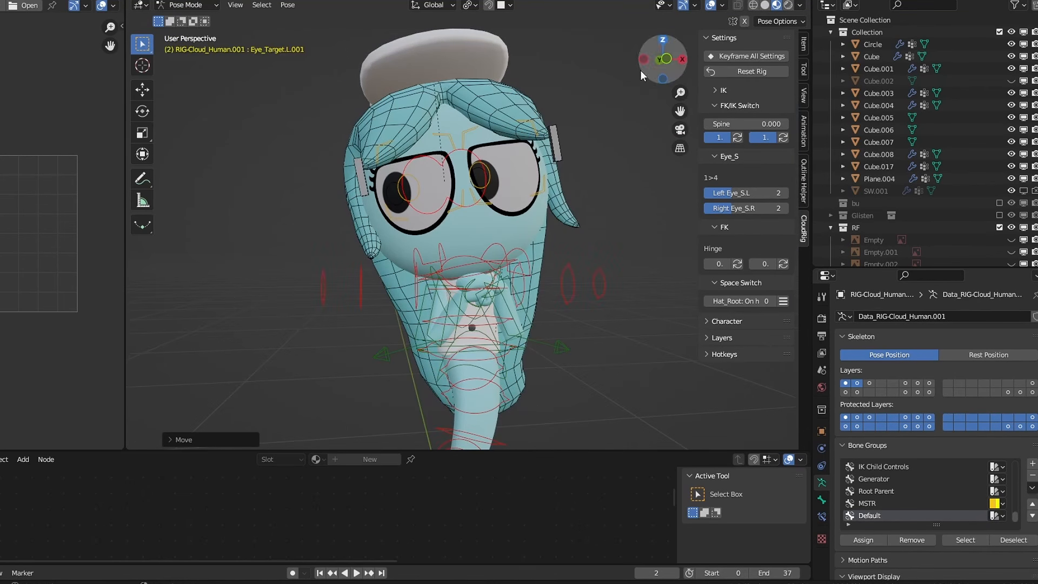
pyautogui.click(415, 193)
pyautogui.press('g')
pyautogui.click(410, 201)
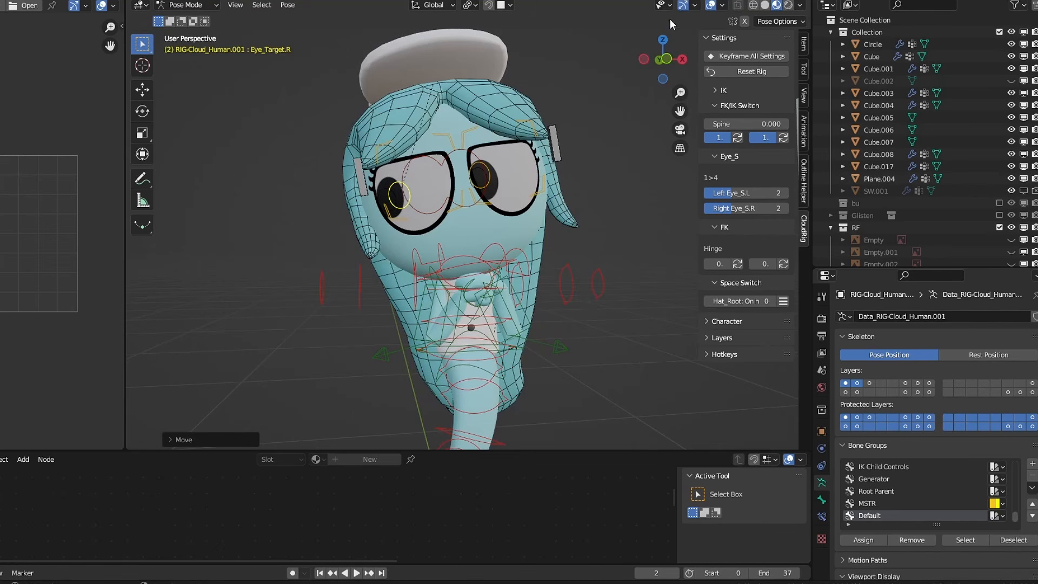
# - Reposition Eye_Target.L.001 with a trial local Z rotation and a slight sideways move, and hide the viewport overlays
pyautogui.click(475, 205)
pyautogui.press('r')
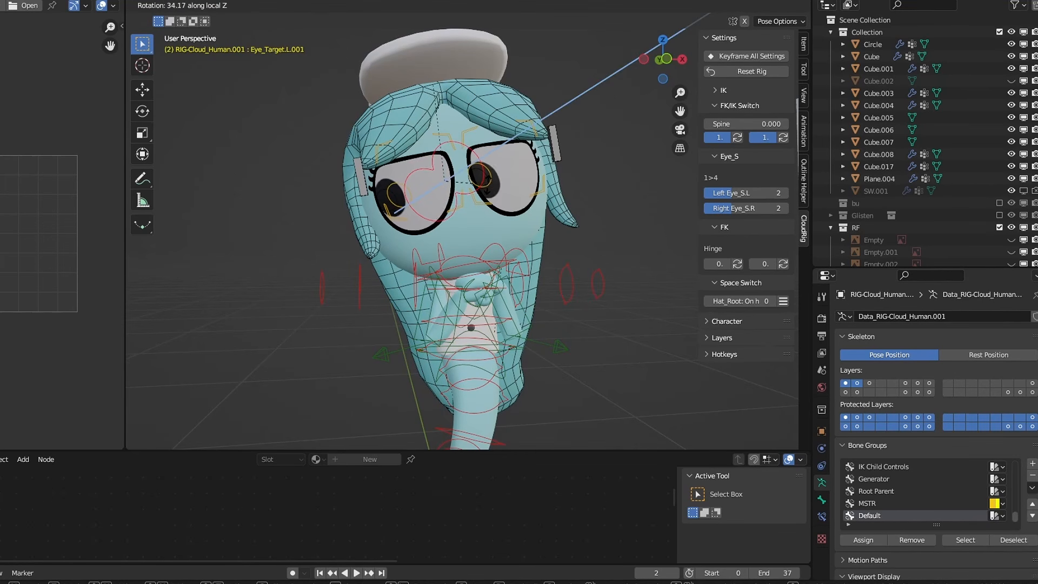
pyautogui.click(533, 203)
pyautogui.press('g')
pyautogui.click(528, 201)
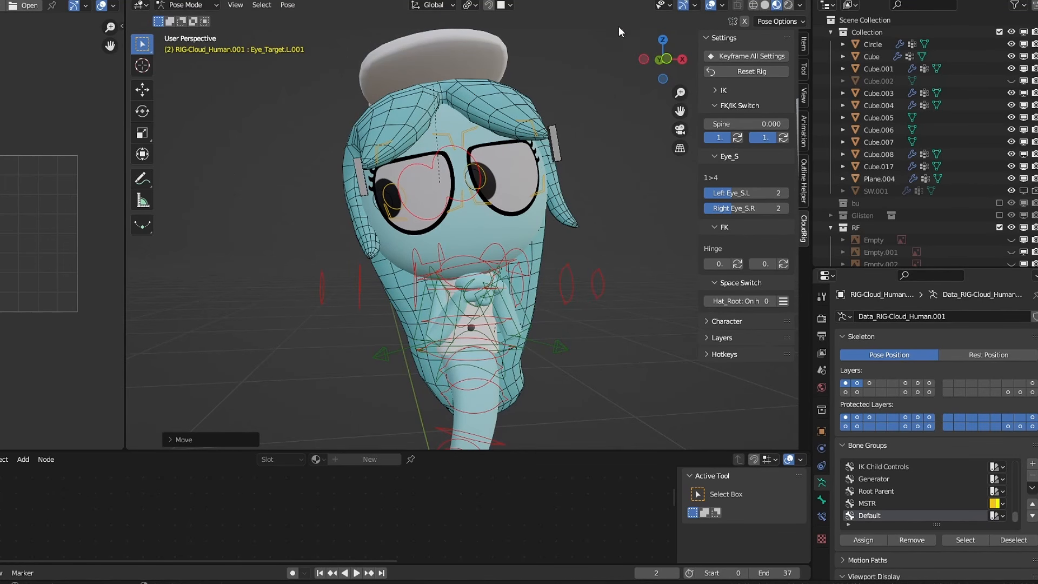
pyautogui.click(711, 5)
pyautogui.moveTo(547, 199); pyautogui.dragTo(546, 251, button='middle')
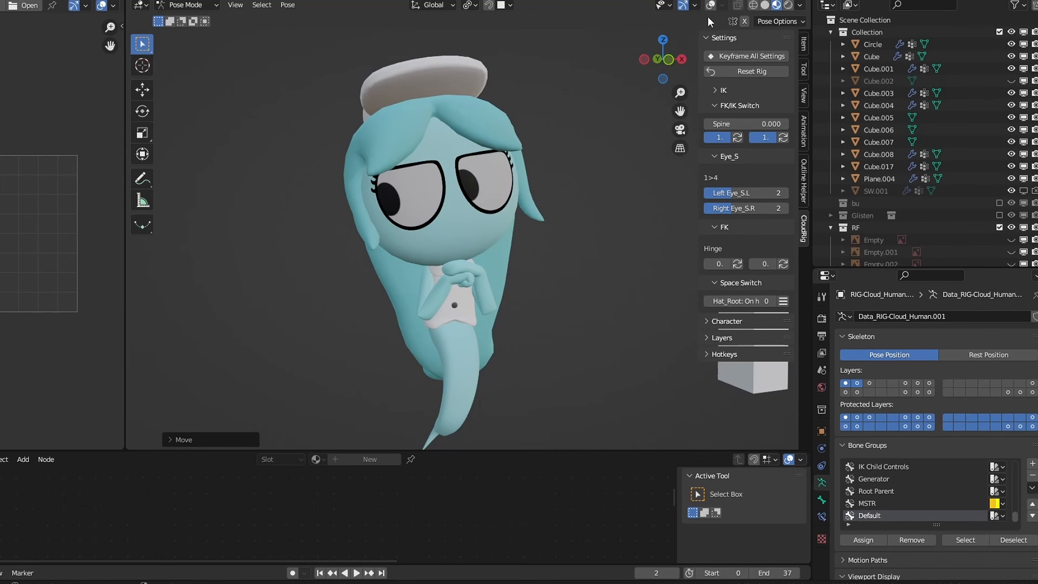